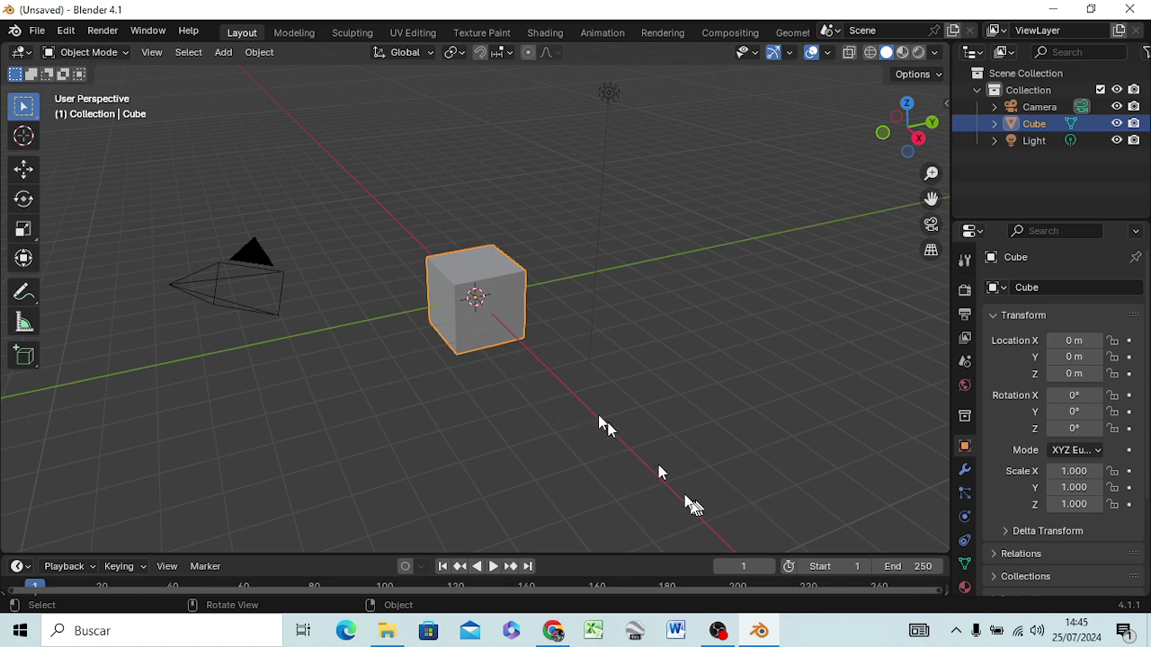
Delete the default cube, camera and light, and add a Rock Generator rock at the origin
key("a")
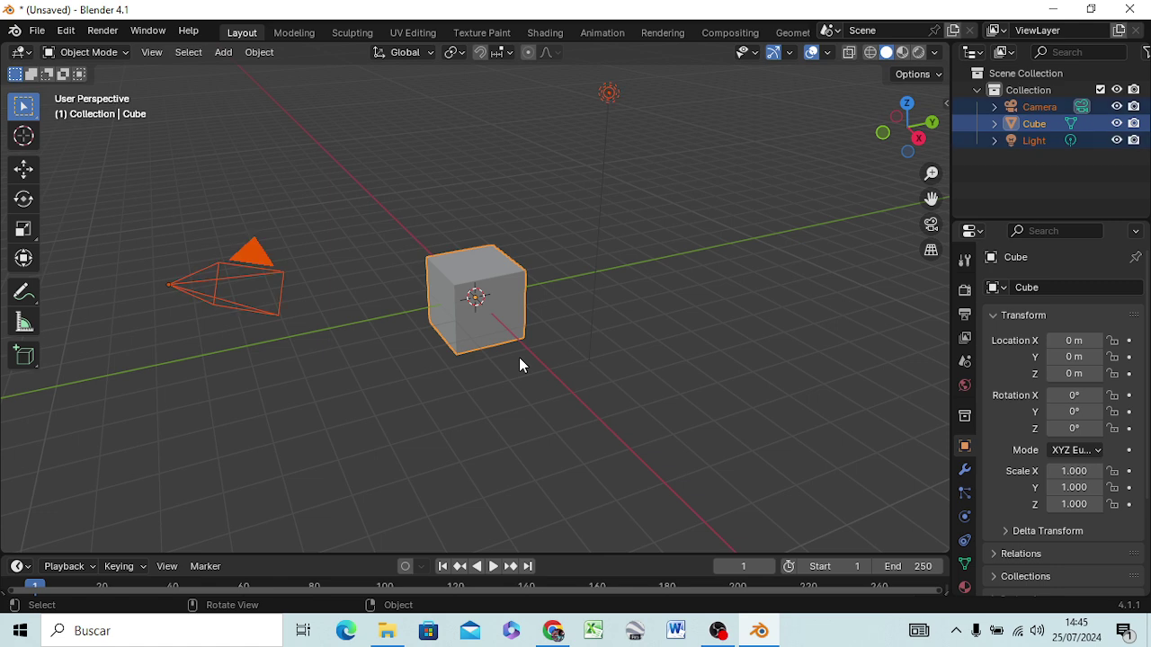
key("Delete")
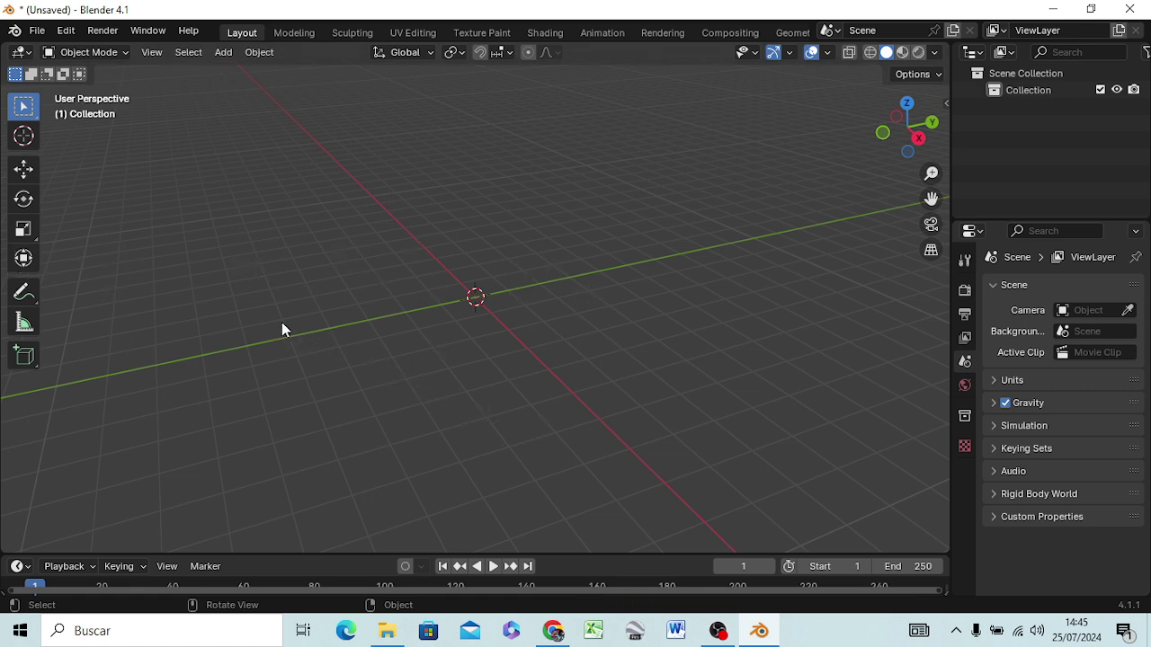
key("shift+a")
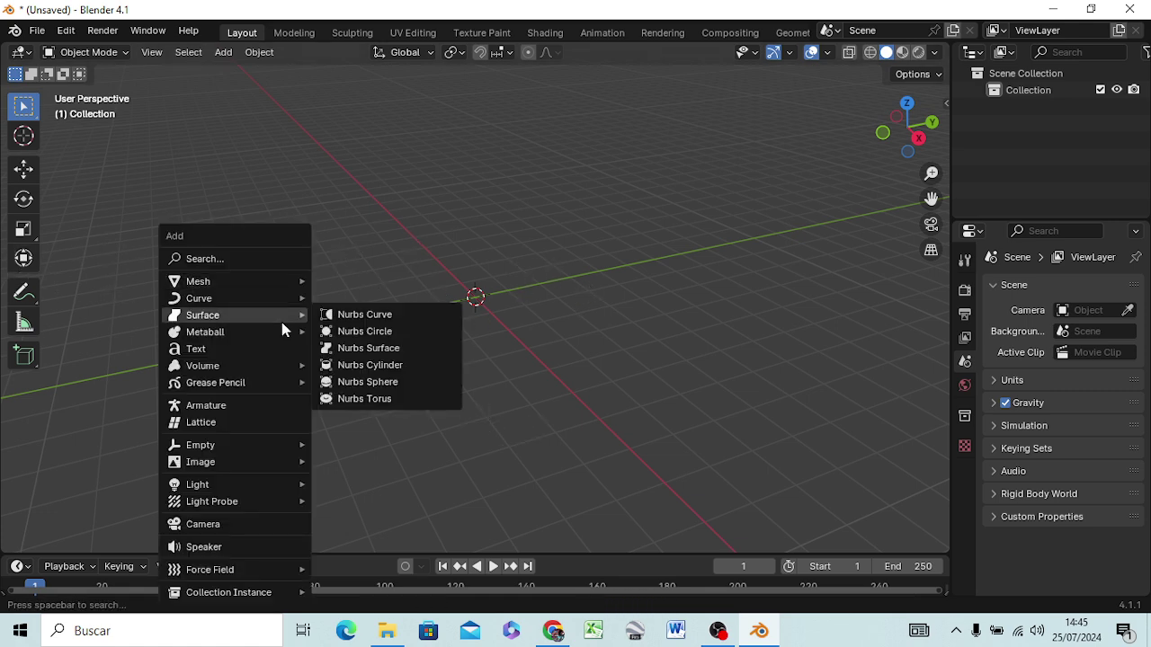
mouse_move(198, 281)
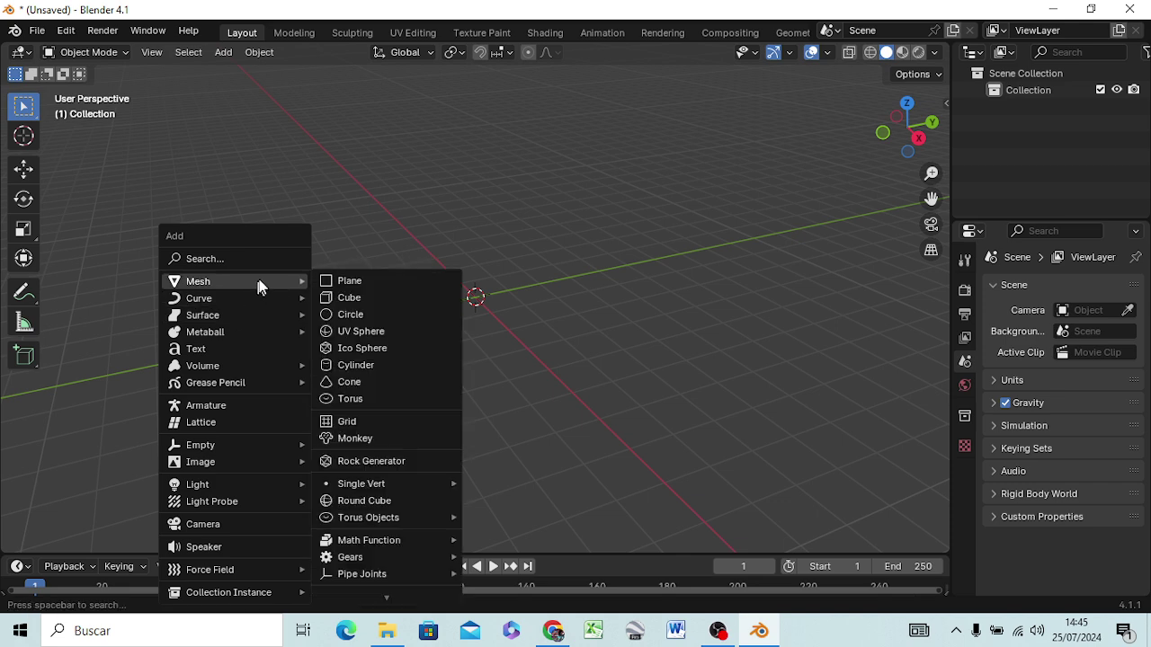
left_click(376, 461)
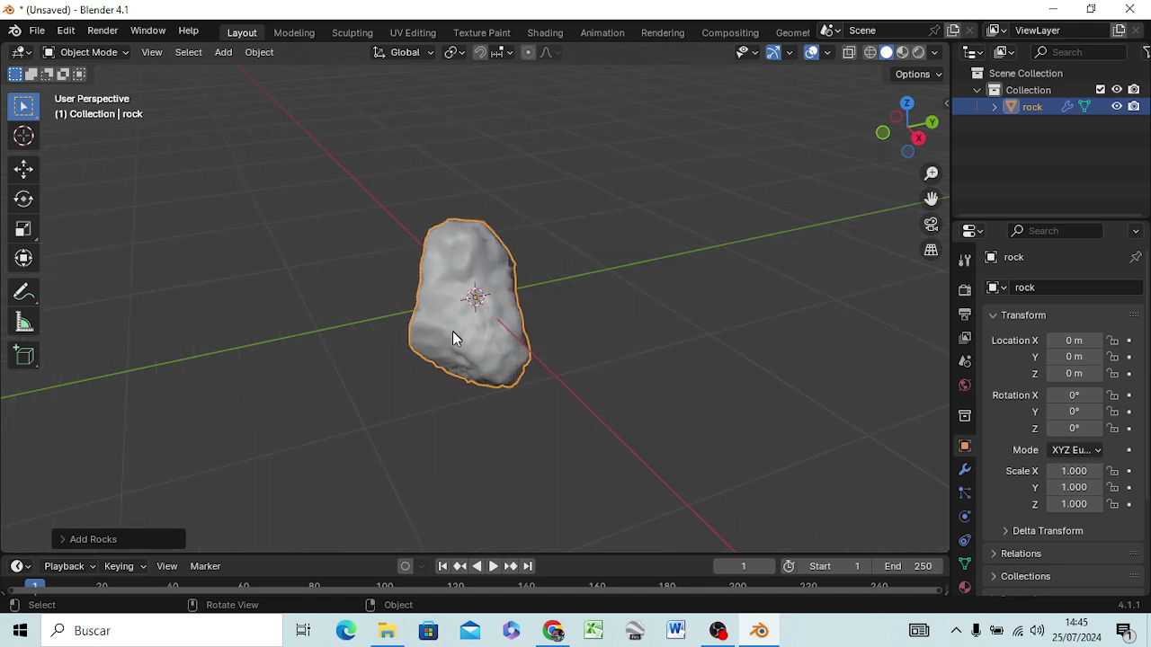
mouse_move(453, 332)
middle_mouse_down()
mouse_move(247, 385)
mouse_move(219, 318)
middle_mouse_up()
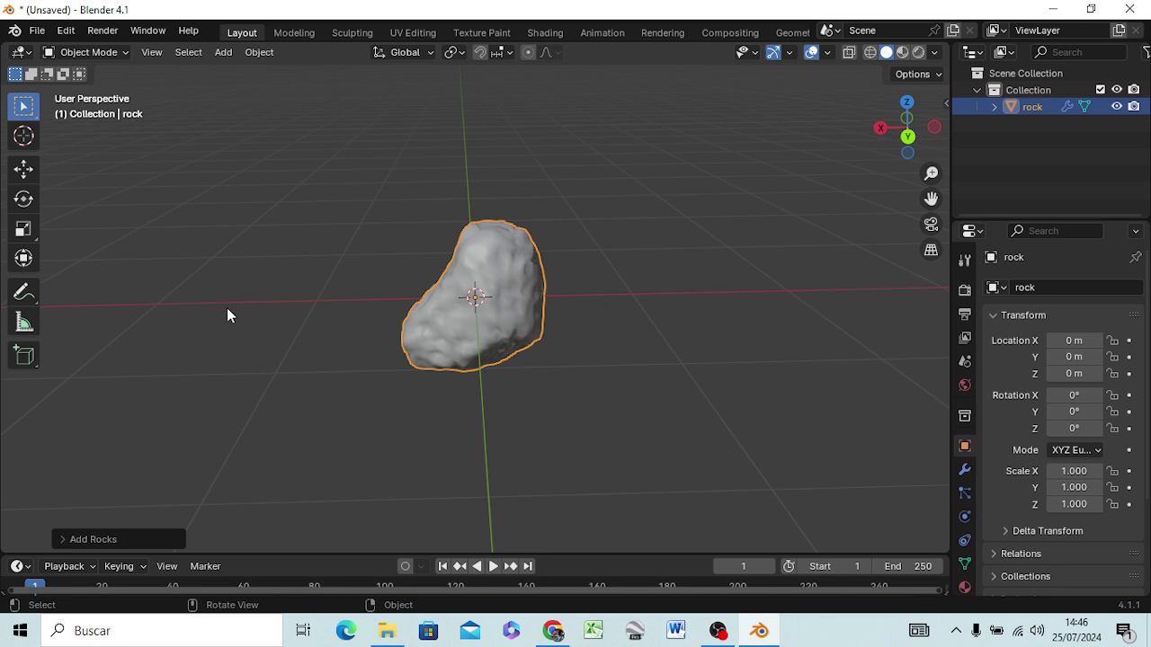
Cancel the X90 rotation and turn the rock 180° around Y in front view
key("r")
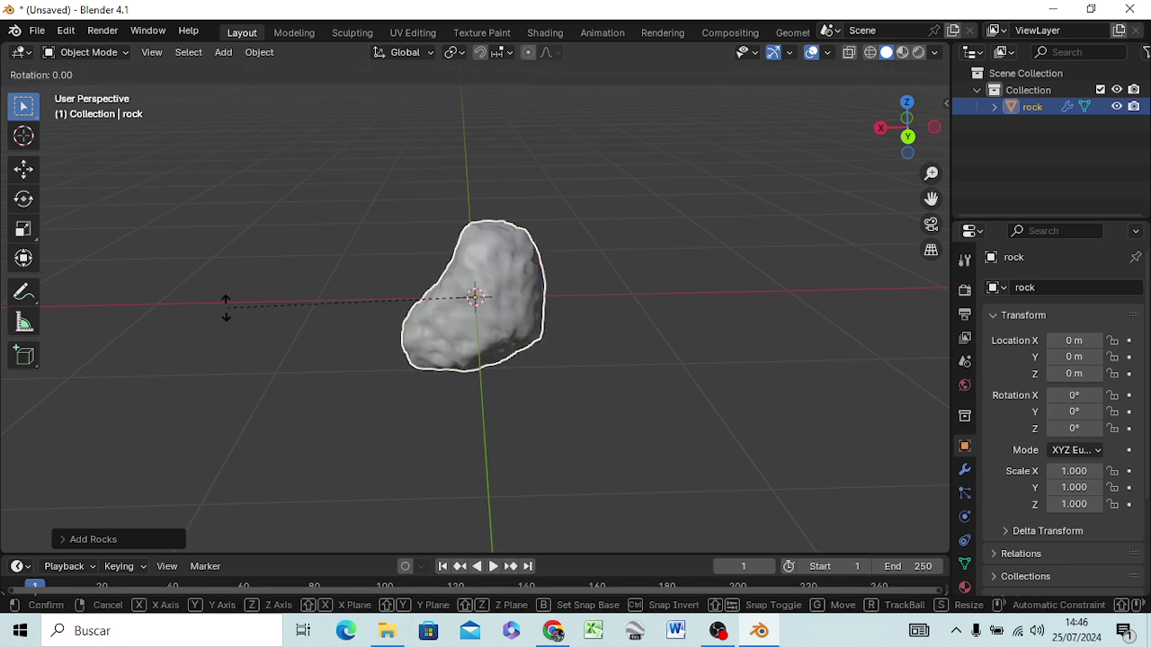
type("x")
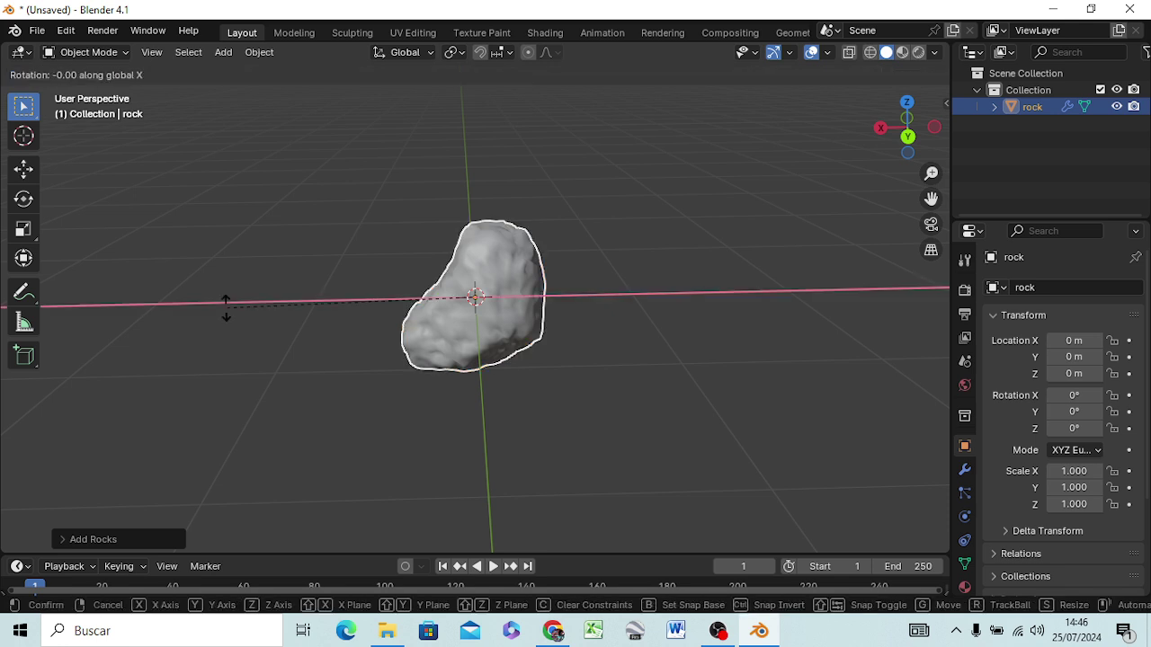
type("90")
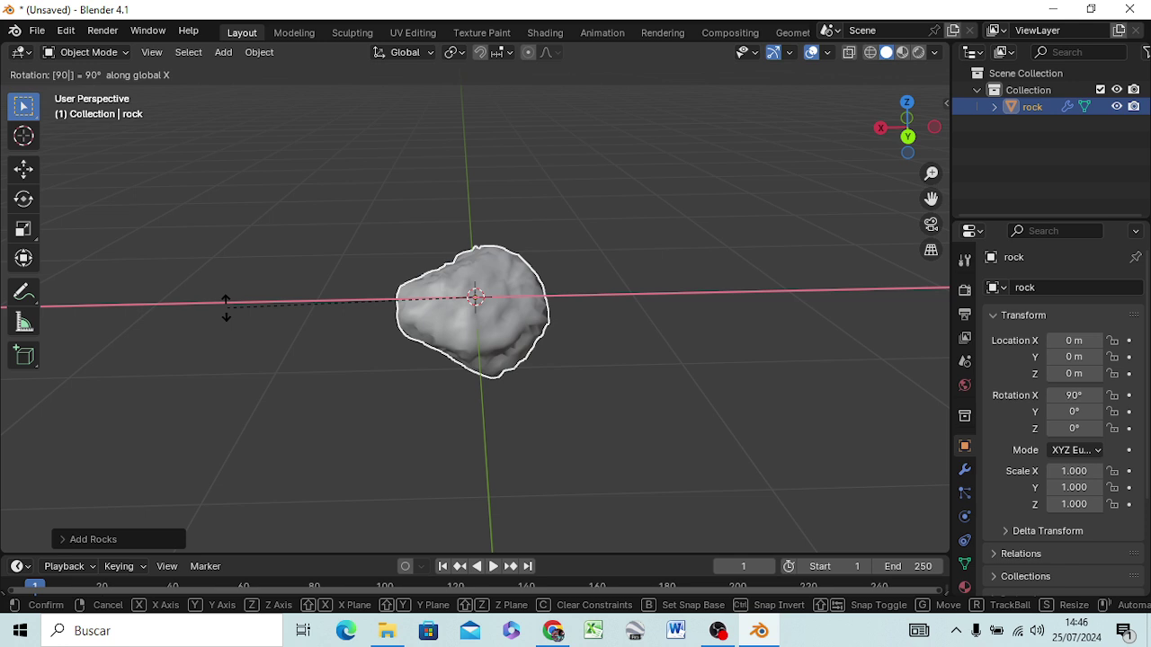
key("Escape")
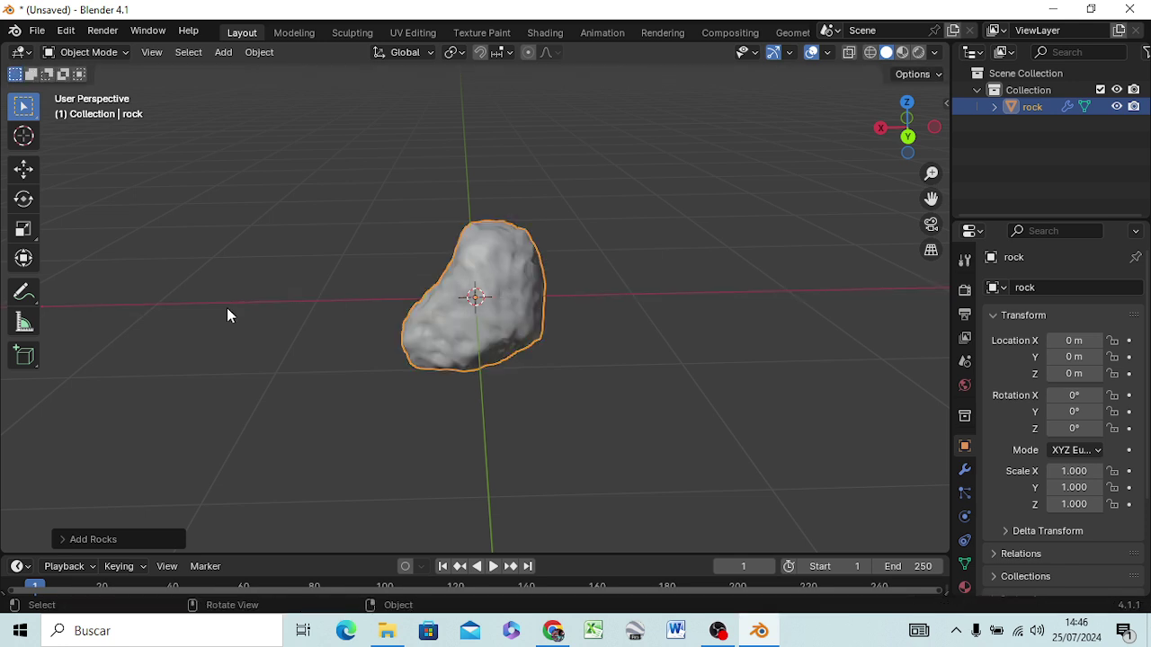
key("KP_1")
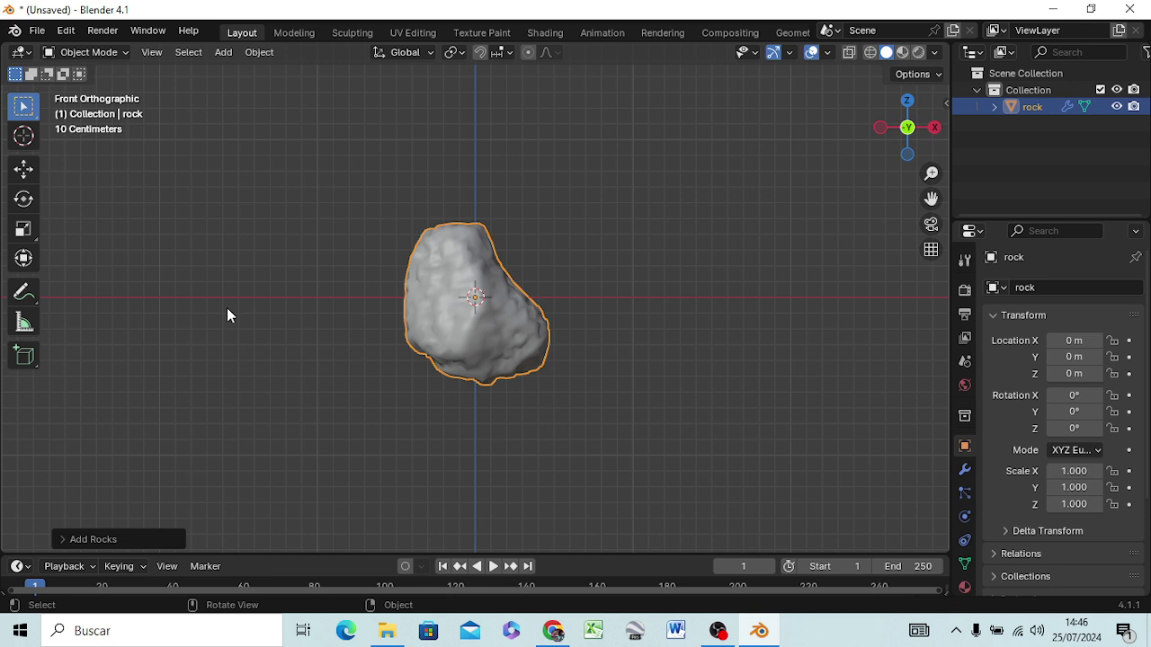
key("r")
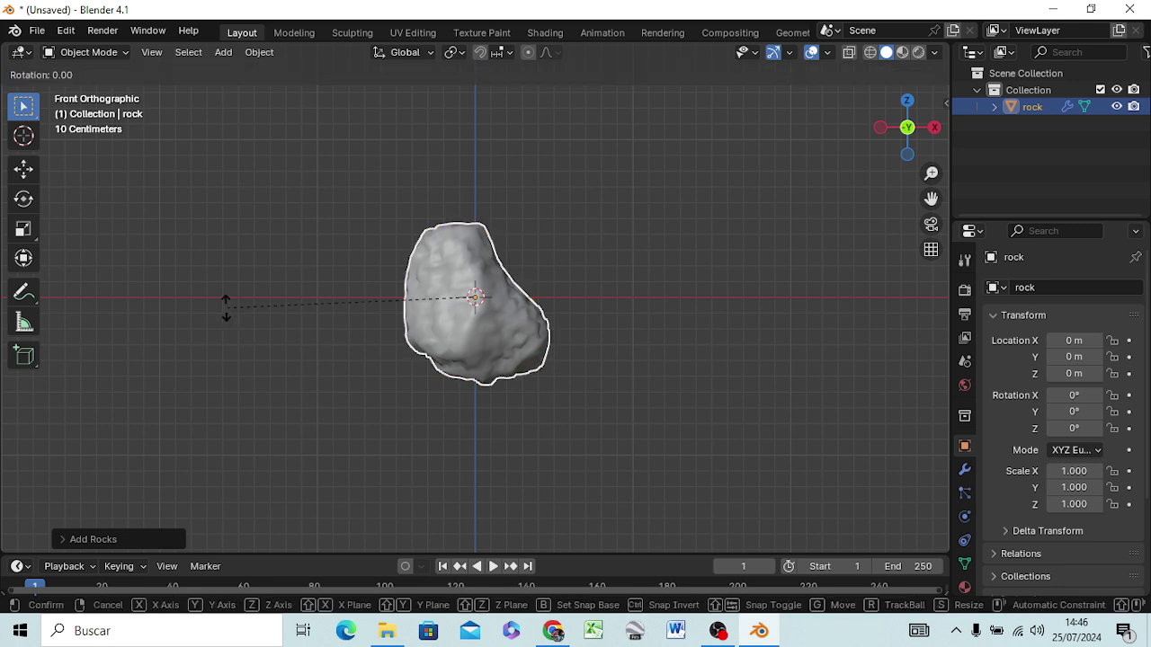
type("y180")
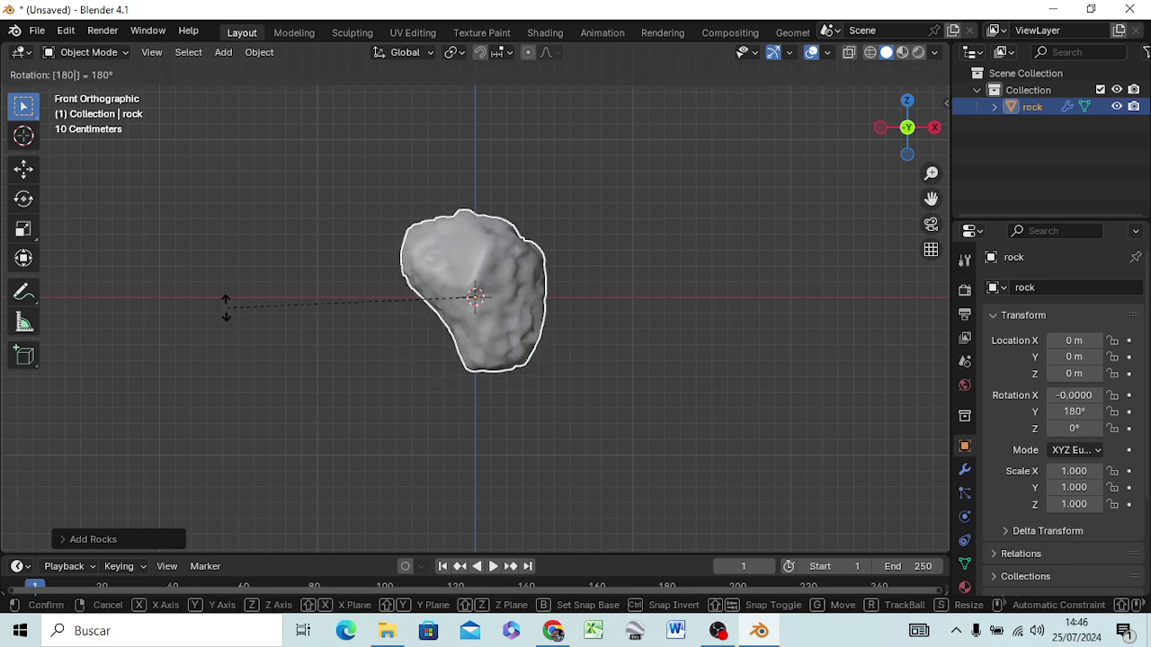
key("Return")
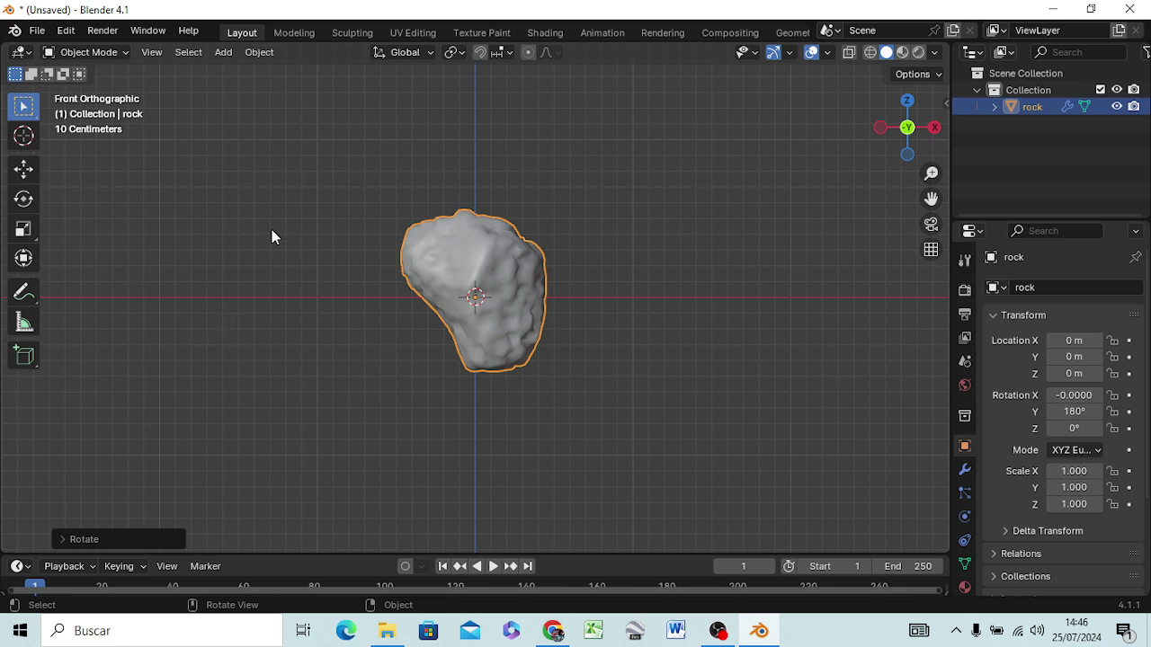
Scale the rock up uniformly to about 42.116
scroll(414, 325, "down", 5)
scroll(446, 359, "down", 4)
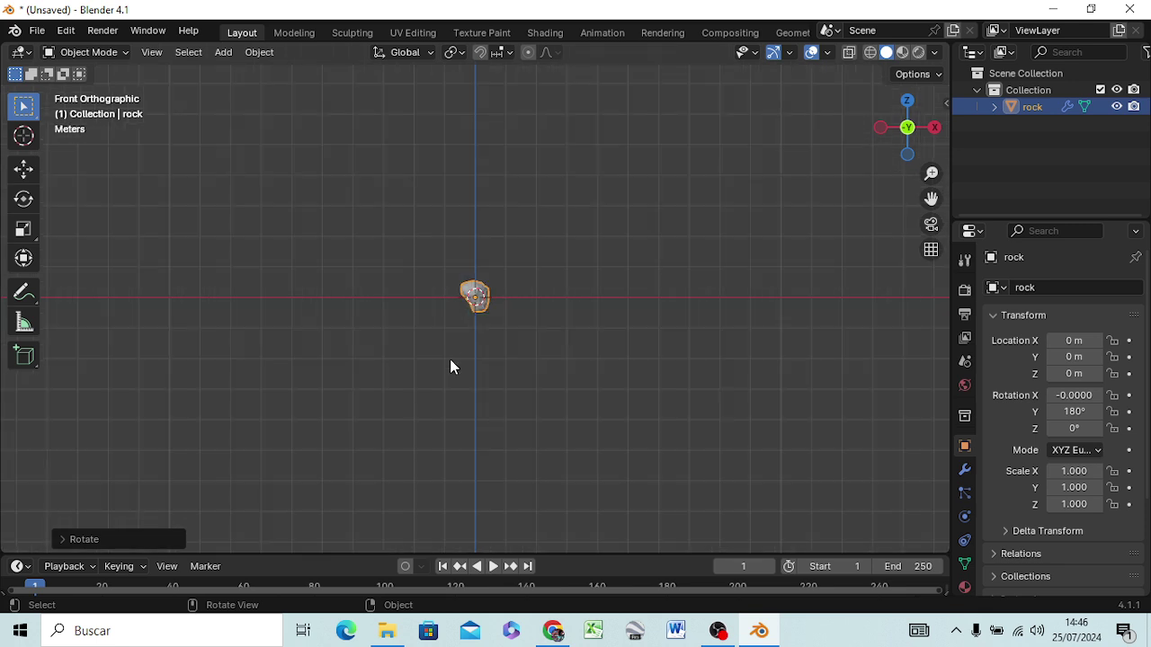
scroll(449, 358, "down", 3)
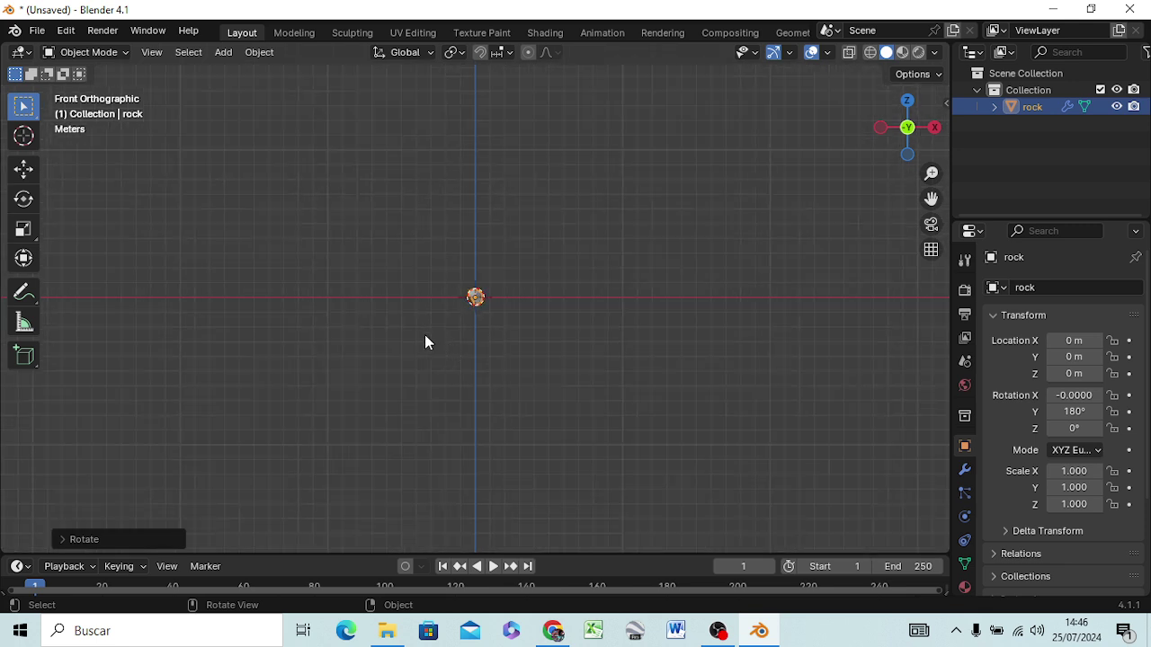
key("s")
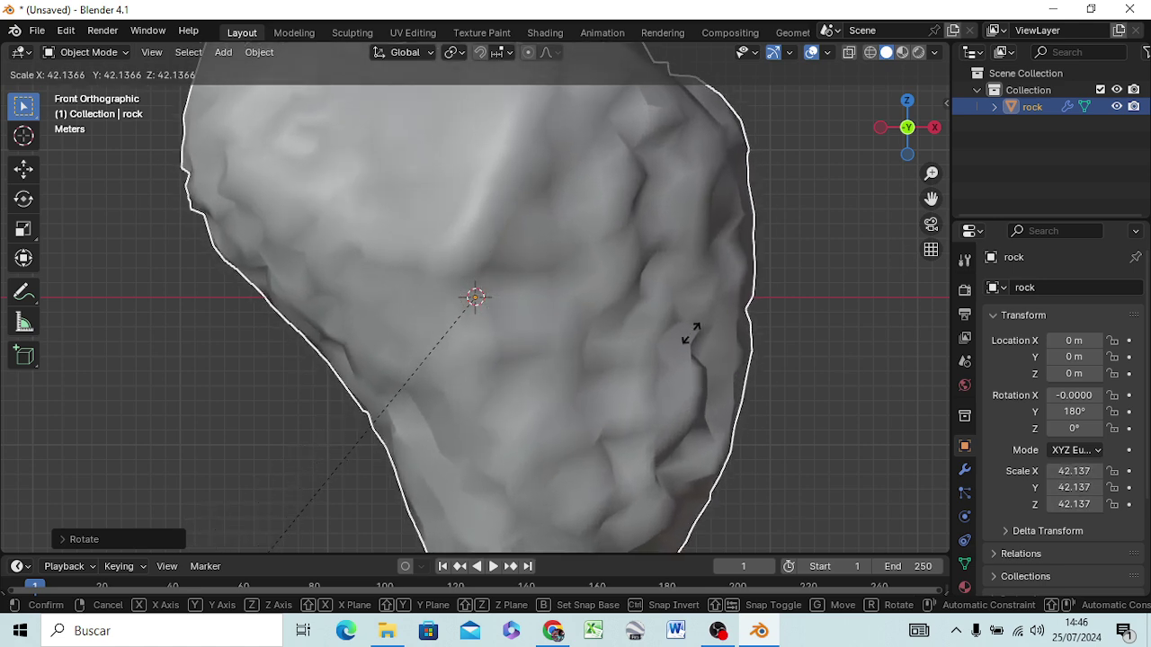
left_click(693, 337)
Raise the rock 19.335 m along Z so its base rests on the ground line
scroll(647, 135, "down", 4)
scroll(643, 135, "down", 1)
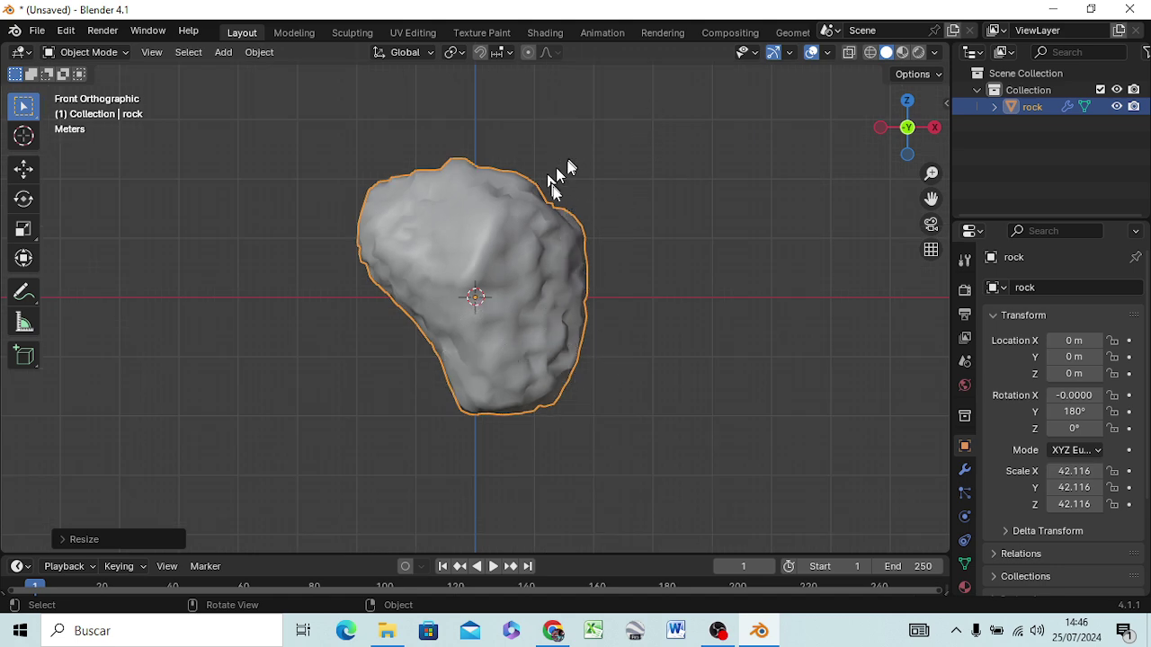
key("g")
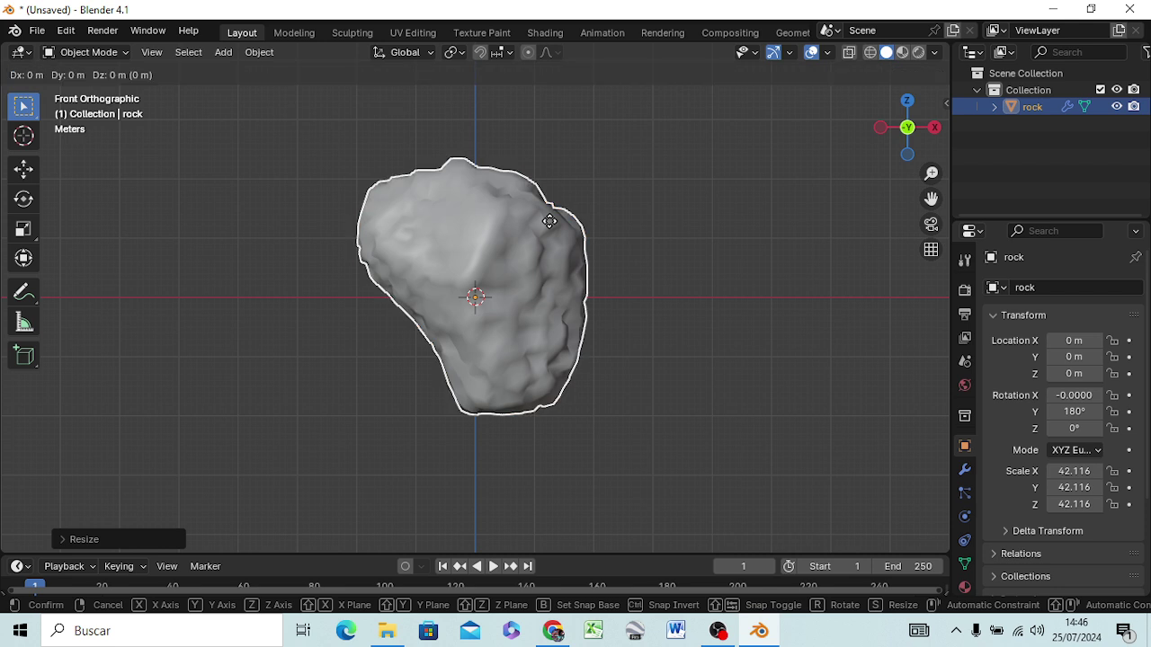
key("z")
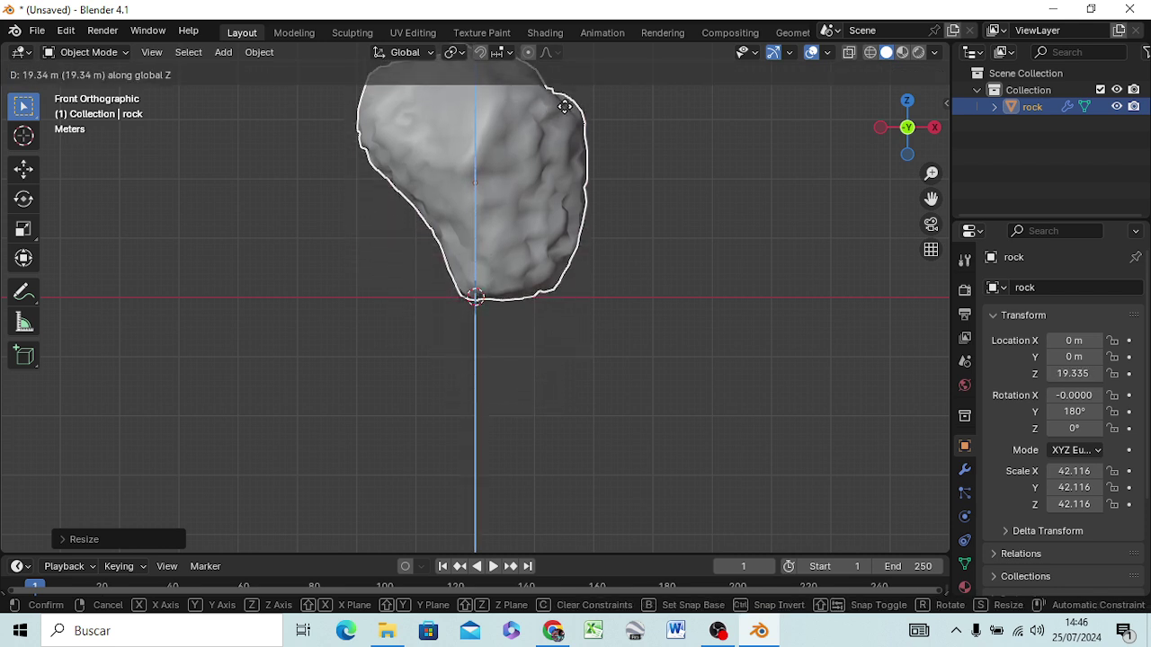
left_click(565, 106)
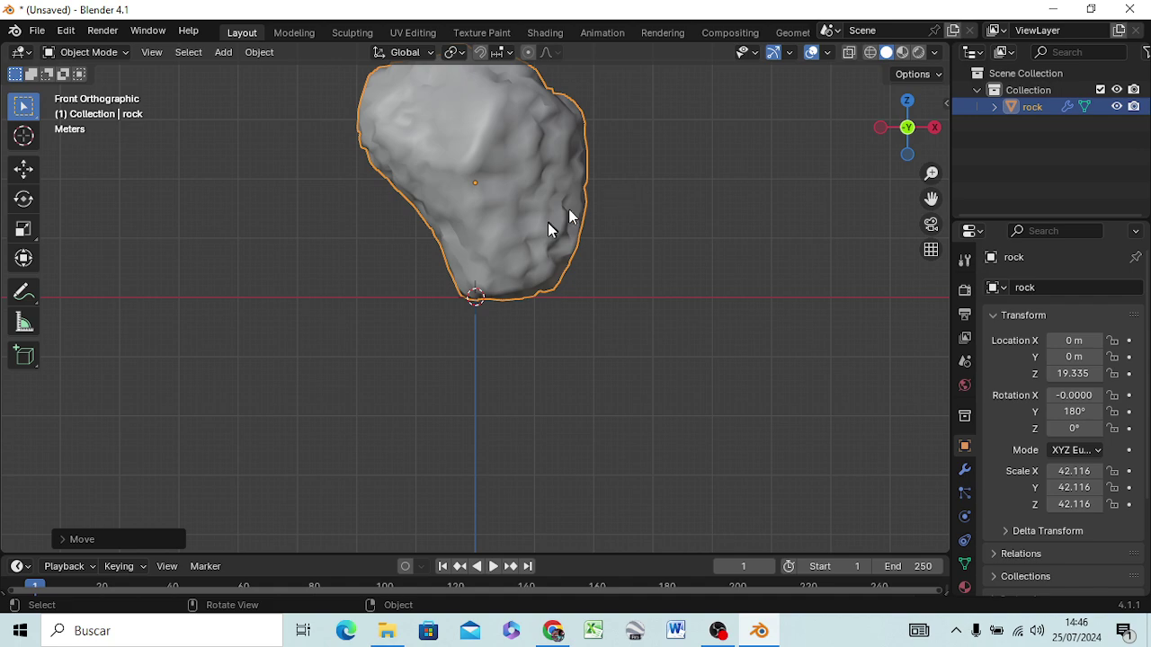
Try an X scale of 55 on the rock, then undo it back to 42.116
mouse_move(543, 216)
middle_mouse_down()
mouse_move(539, 257)
mouse_move(458, 444)
mouse_move(502, 260)
mouse_move(549, 192)
mouse_move(655, 244)
mouse_move(515, 287)
mouse_move(586, 249)
middle_mouse_up()
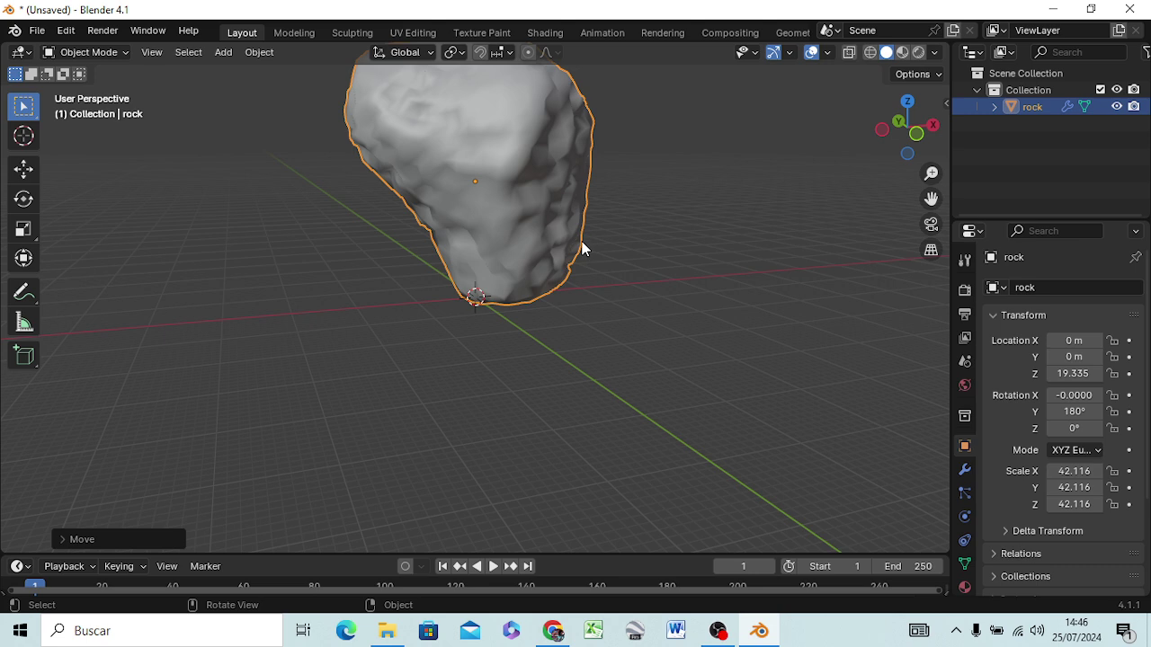
left_click(1079, 472)
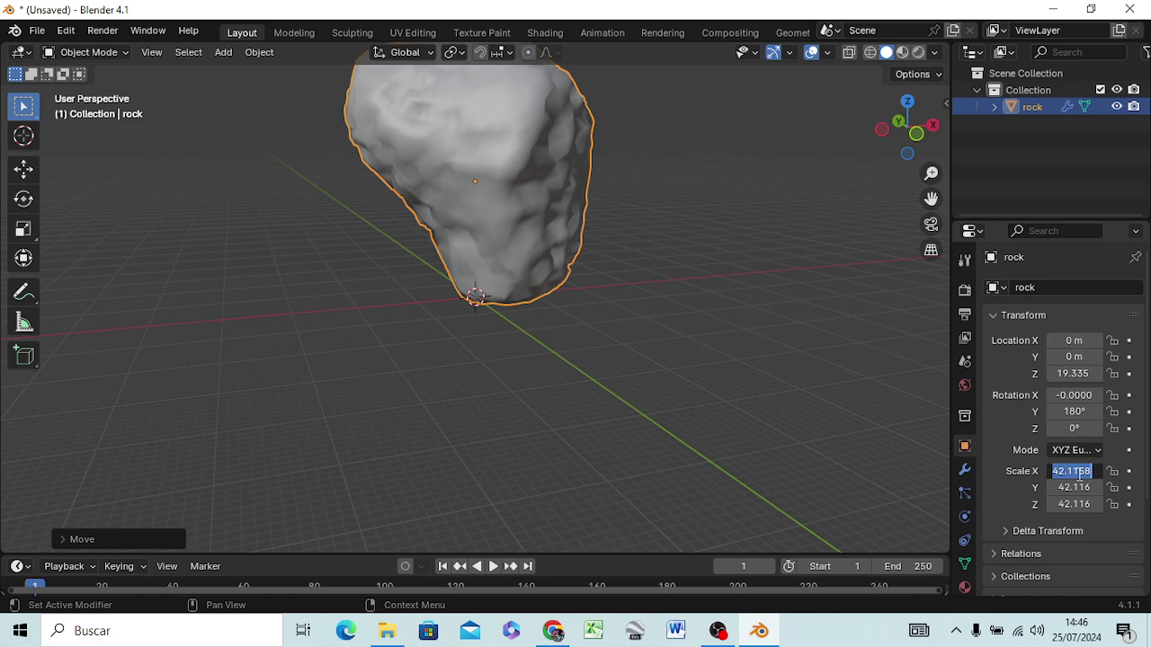
type("55")
key("Return")
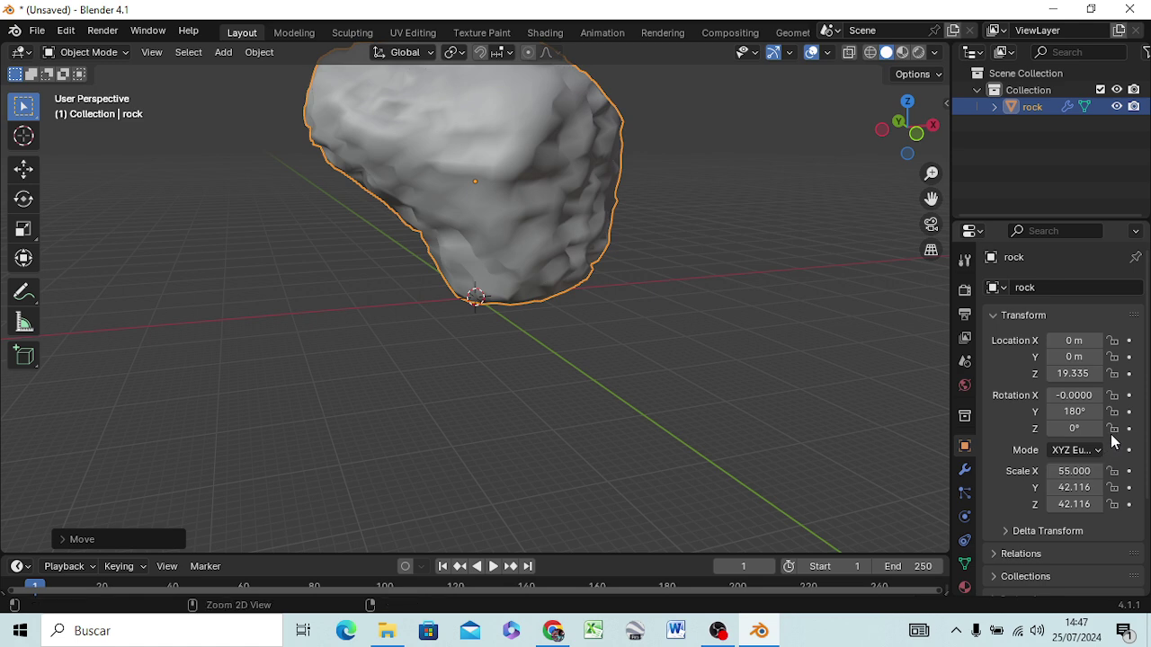
key("ctrl+z")
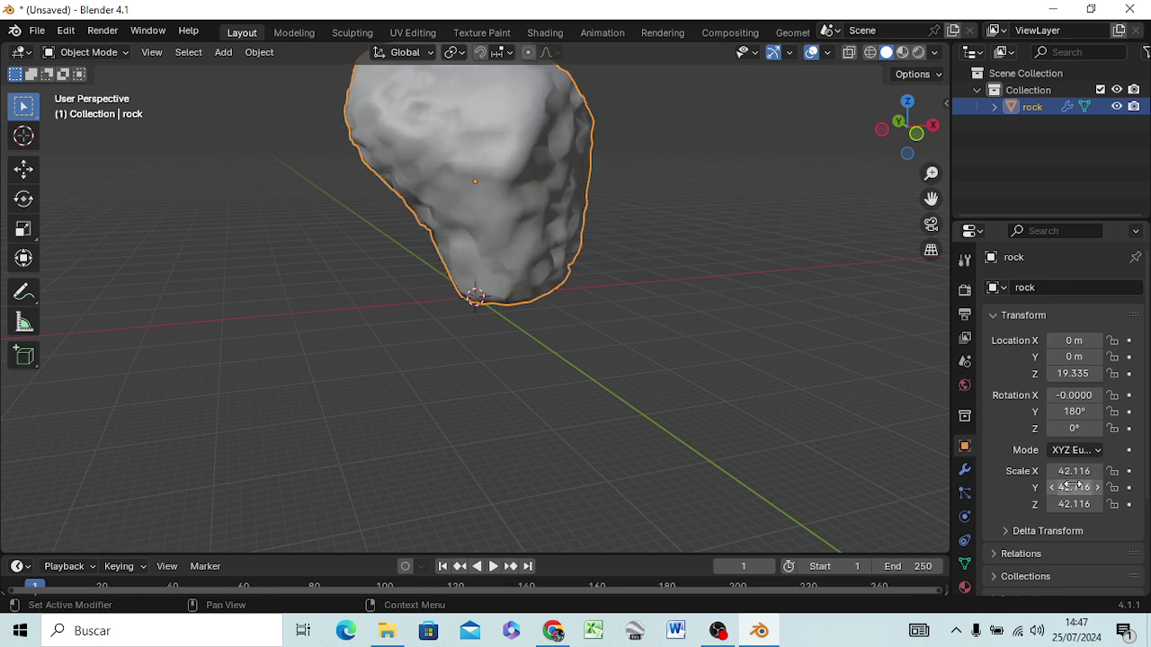
Drag the rock's Y and Z scale fields up, reaching 49.206 × 47.206 × 56.606
left_click(1072, 486)
mouse_move(1071, 486)
left_mouse_down()
mouse_move(1114, 486)
mouse_move(1075, 487)
left_mouse_up()
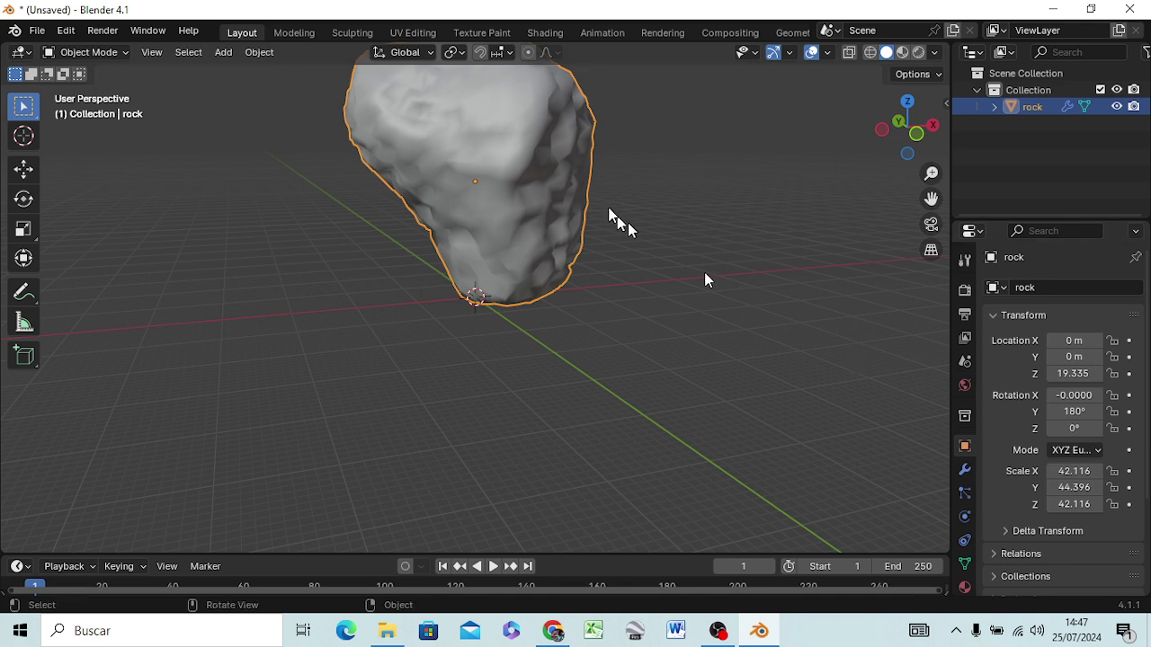
key("KP_1")
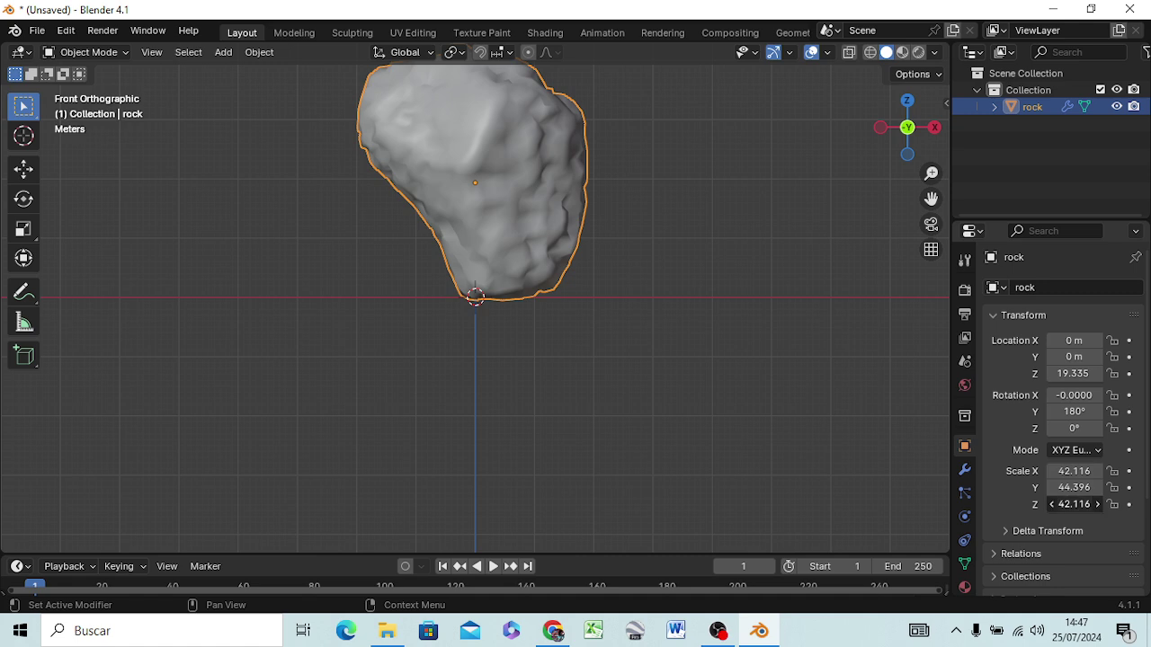
mouse_move(1072, 503)
left_mouse_down()
mouse_move(1123, 503)
mouse_move(1073, 503)
mouse_move(1092, 471)
mouse_move(1137, 471)
left_mouse_up()
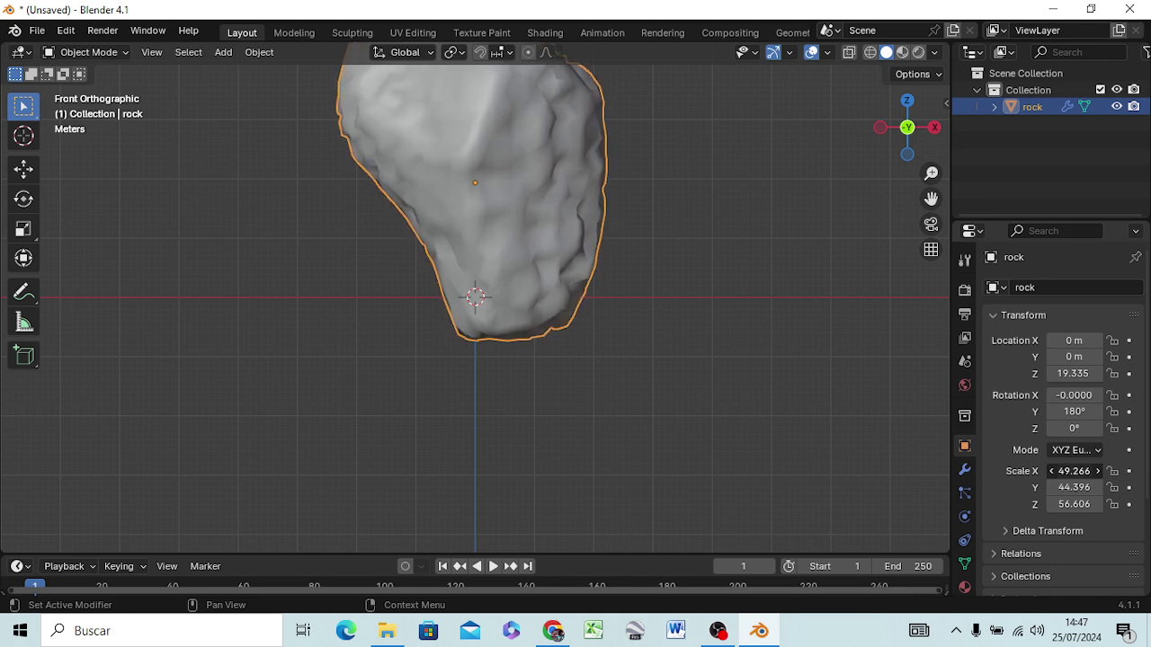
left_click_drag(1068, 488, 1083, 488)
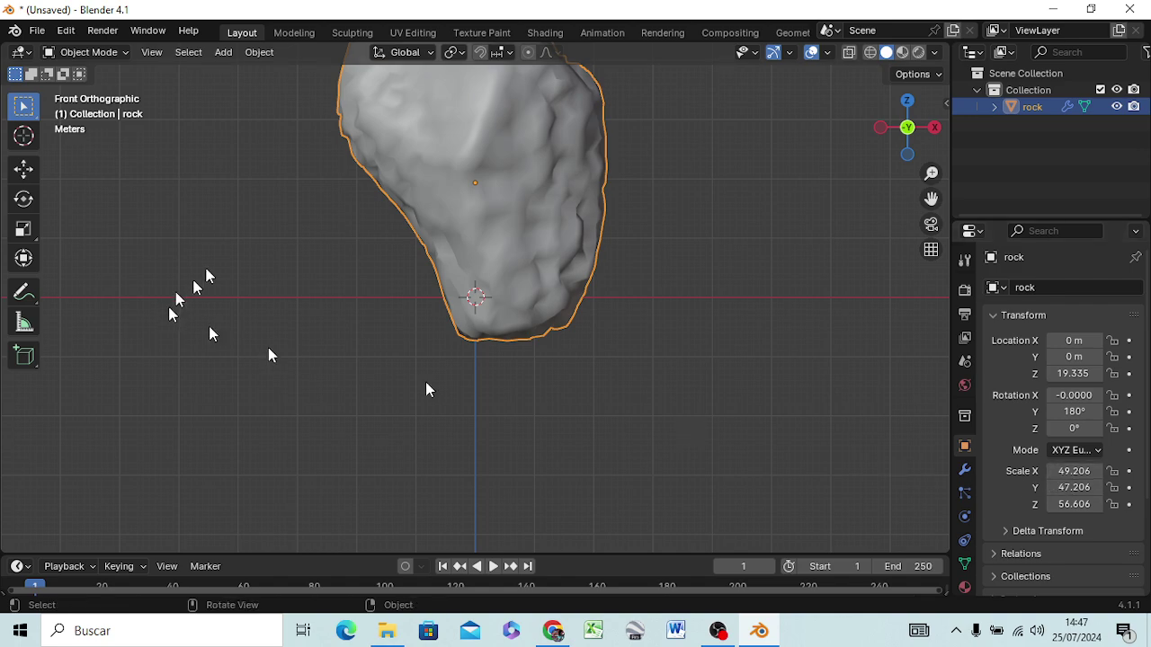
mouse_move(375, 257)
middle_mouse_down()
mouse_move(484, 485)
mouse_move(714, 330)
mouse_move(549, 404)
mouse_move(441, 313)
mouse_move(373, 226)
mouse_move(373, 286)
mouse_move(426, 288)
mouse_move(441, 303)
mouse_move(378, 336)
mouse_move(378, 295)
middle_mouse_up()
Lift the rock higher along Z so its base sits on the ground line
key("g")
key("z")
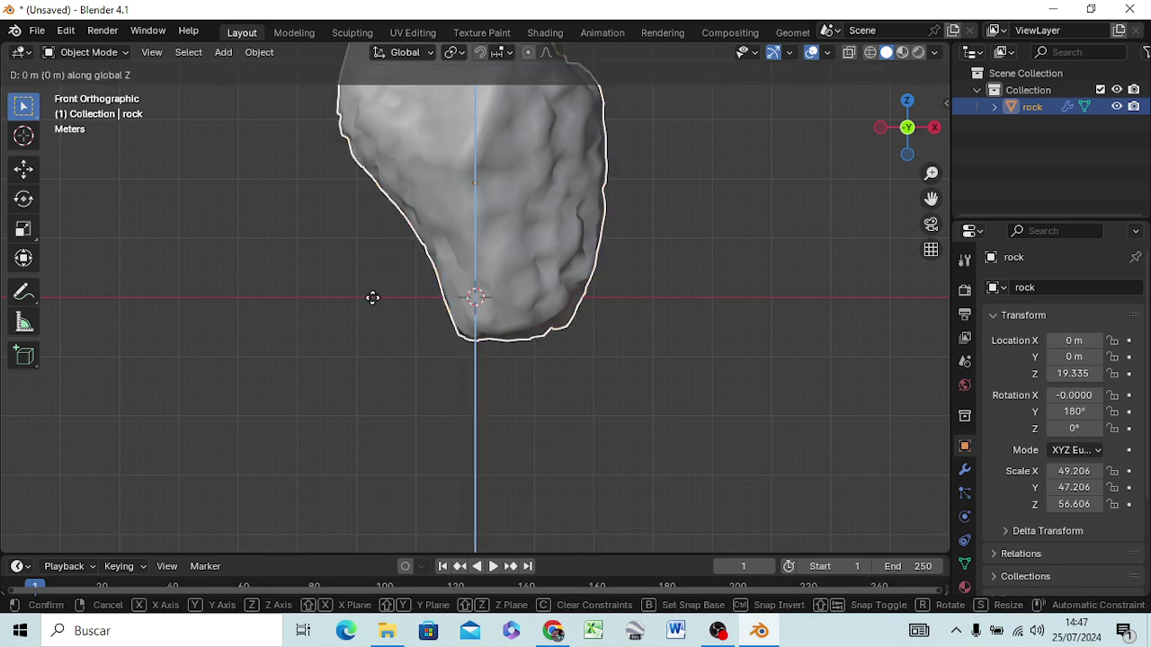
left_click(390, 255)
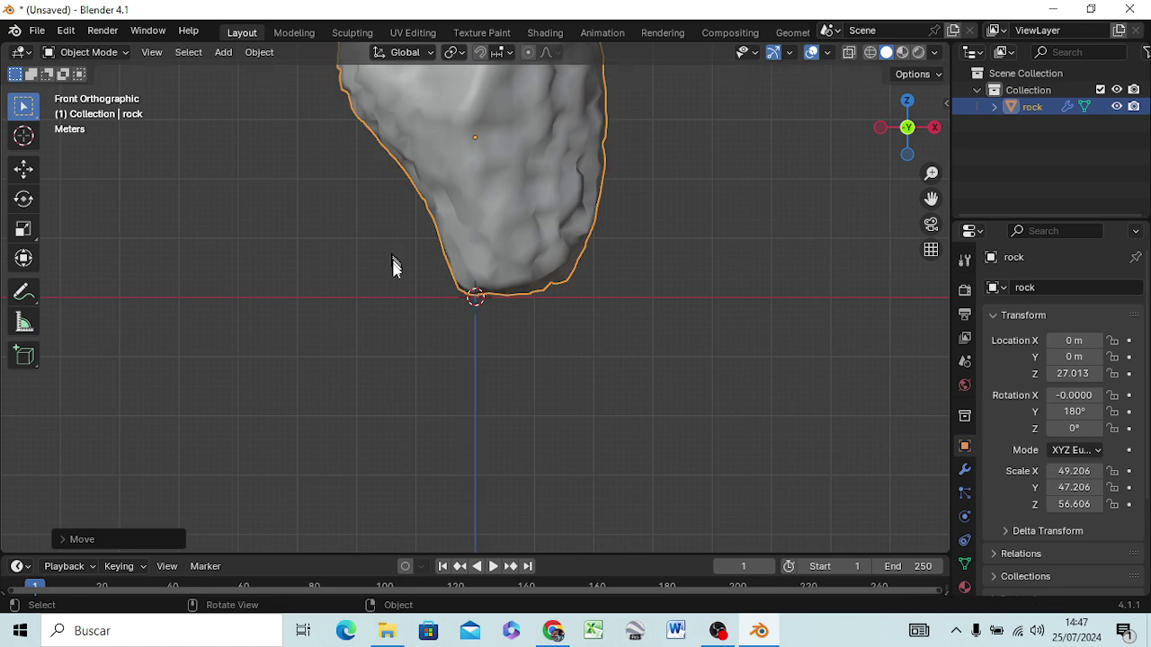
Set the rock's scale to 50, 50 and 55 in the Transform panel
left_click_drag(1059, 469, 1071, 469)
left_click(1072, 469)
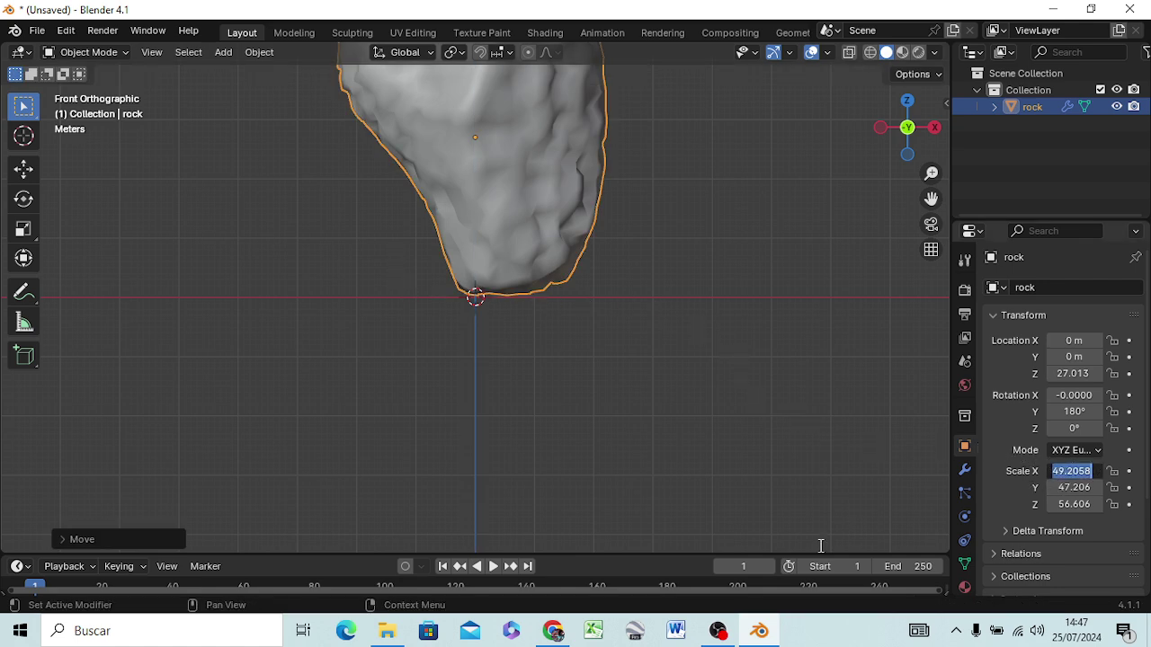
type("50")
key("Return")
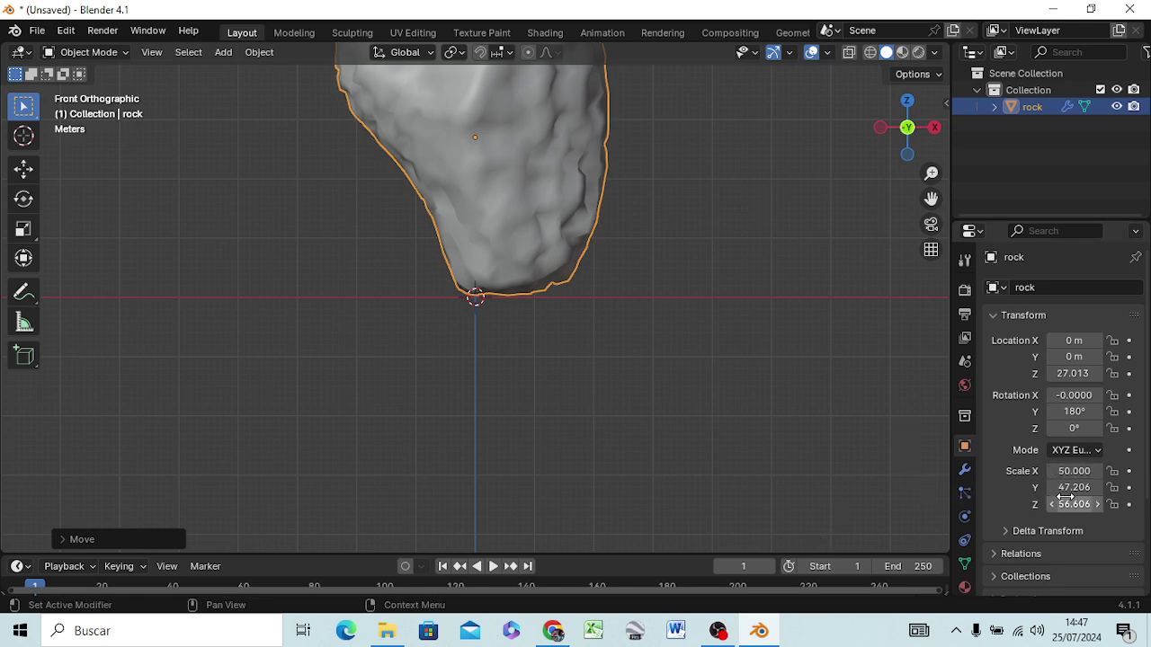
left_click(1068, 487)
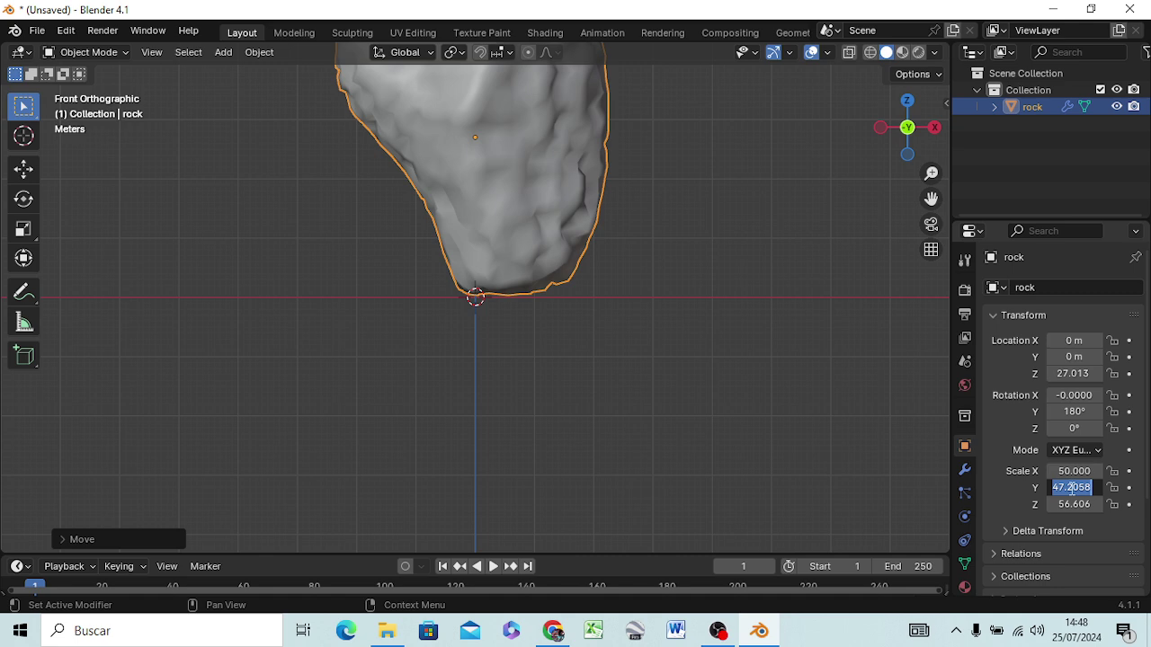
type("50")
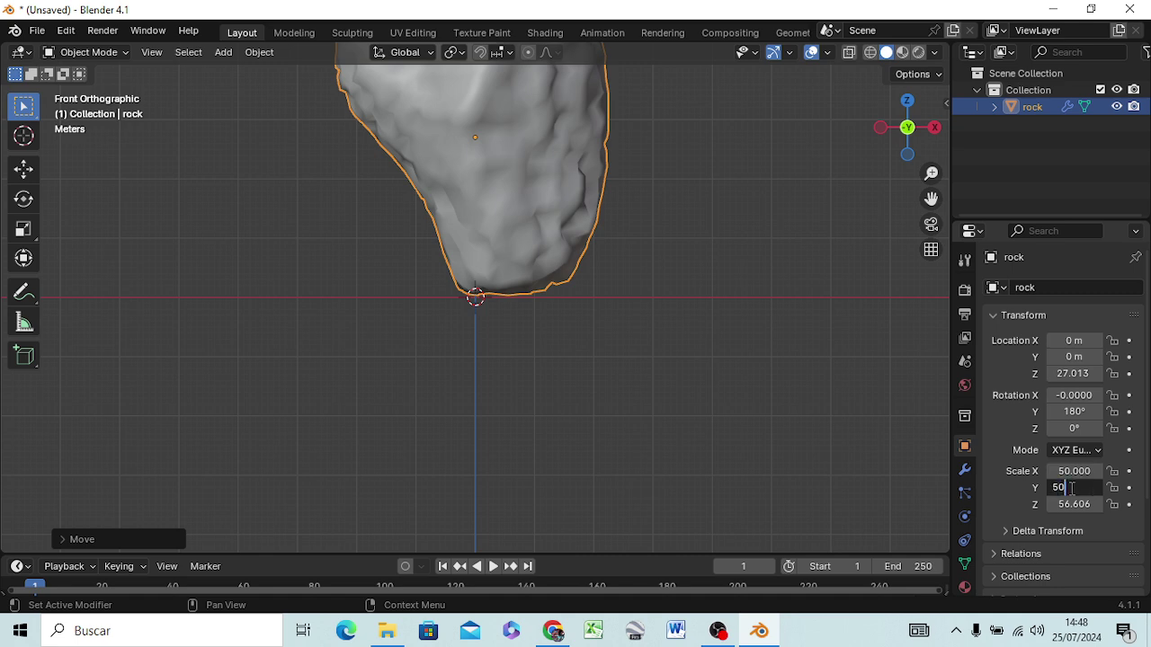
key("Return")
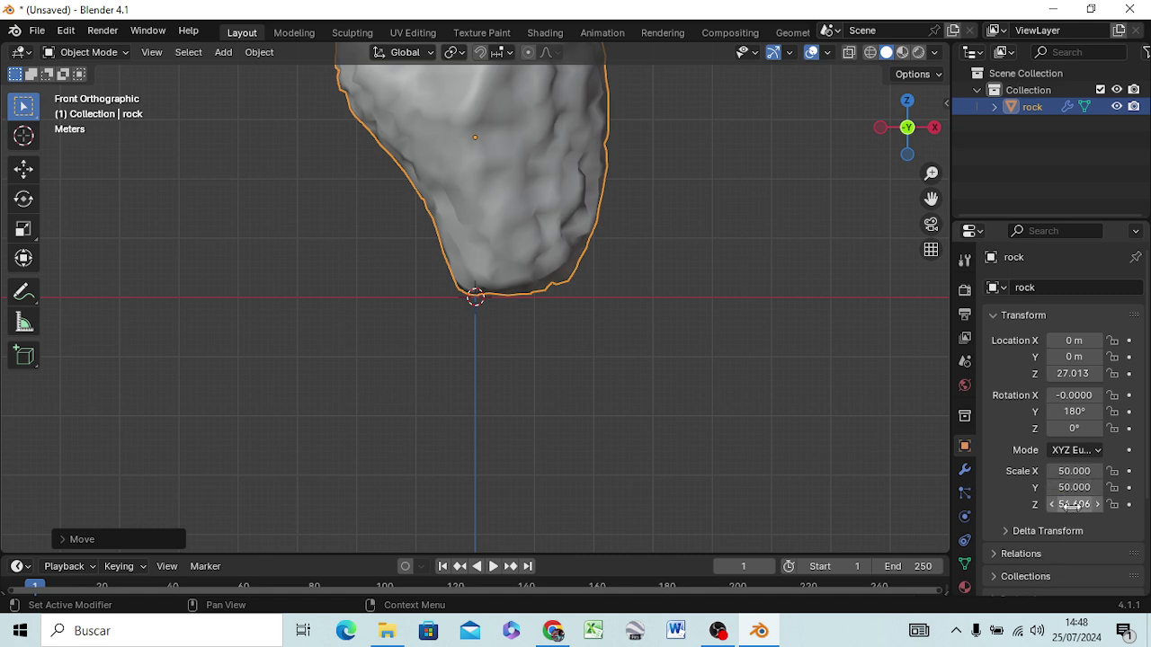
left_click(1073, 504)
type("55")
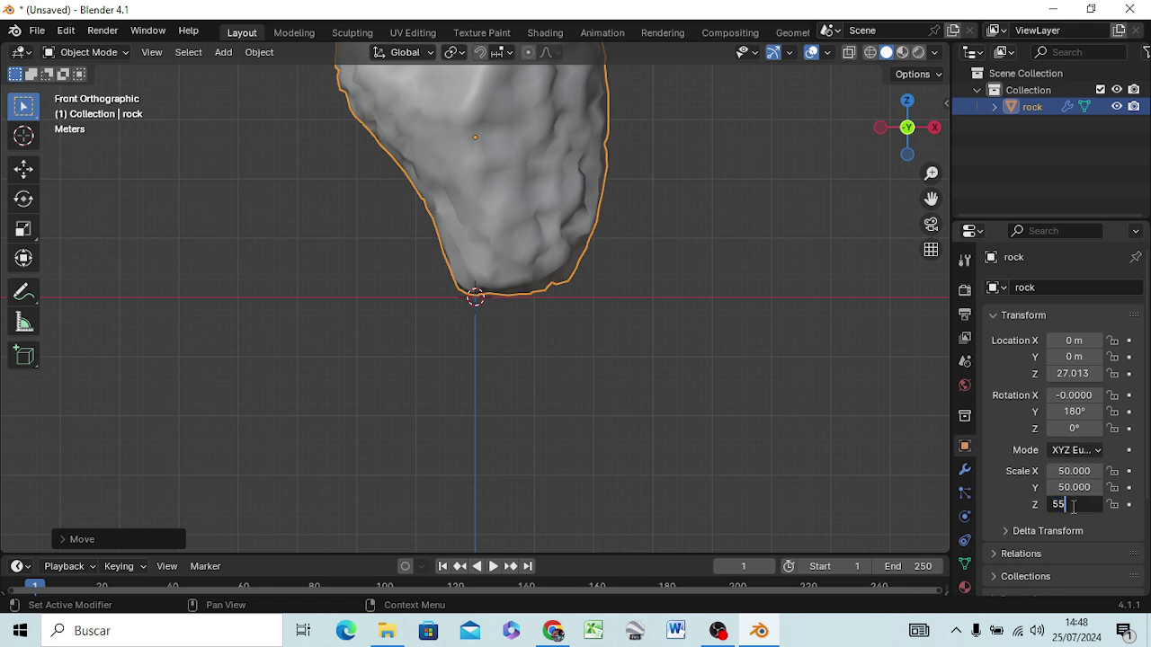
key("Return")
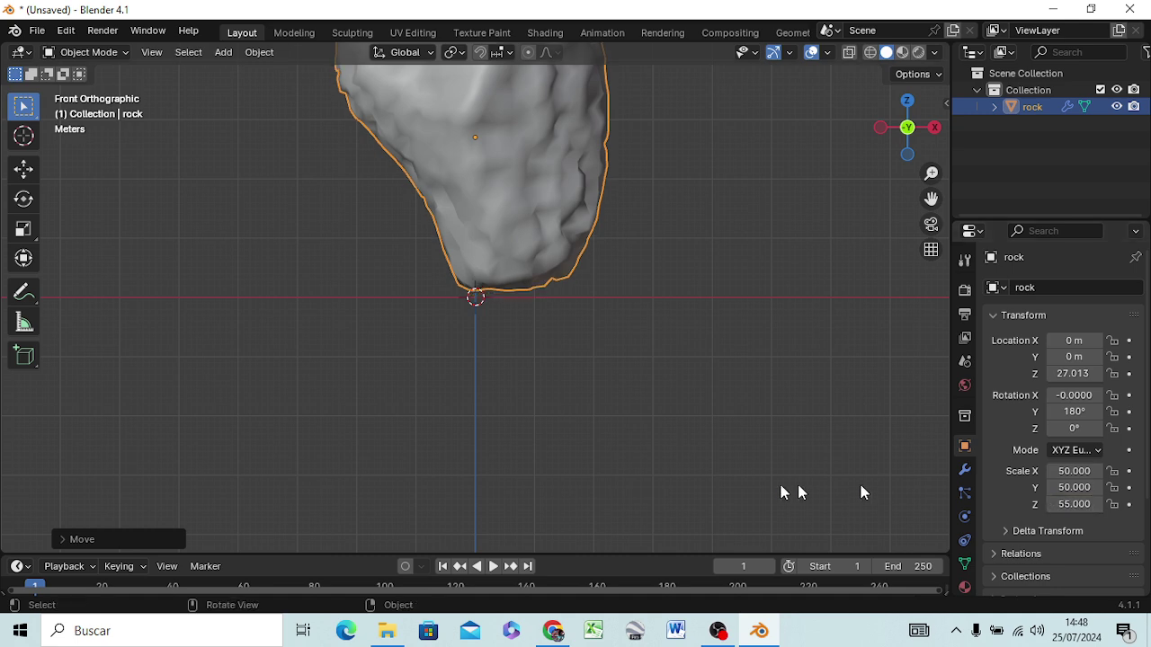
Drag the rock's Y scale up to 52.26 to widen it
mouse_move(659, 244)
middle_mouse_down()
mouse_move(654, 235)
mouse_move(657, 454)
mouse_move(647, 424)
middle_mouse_up()
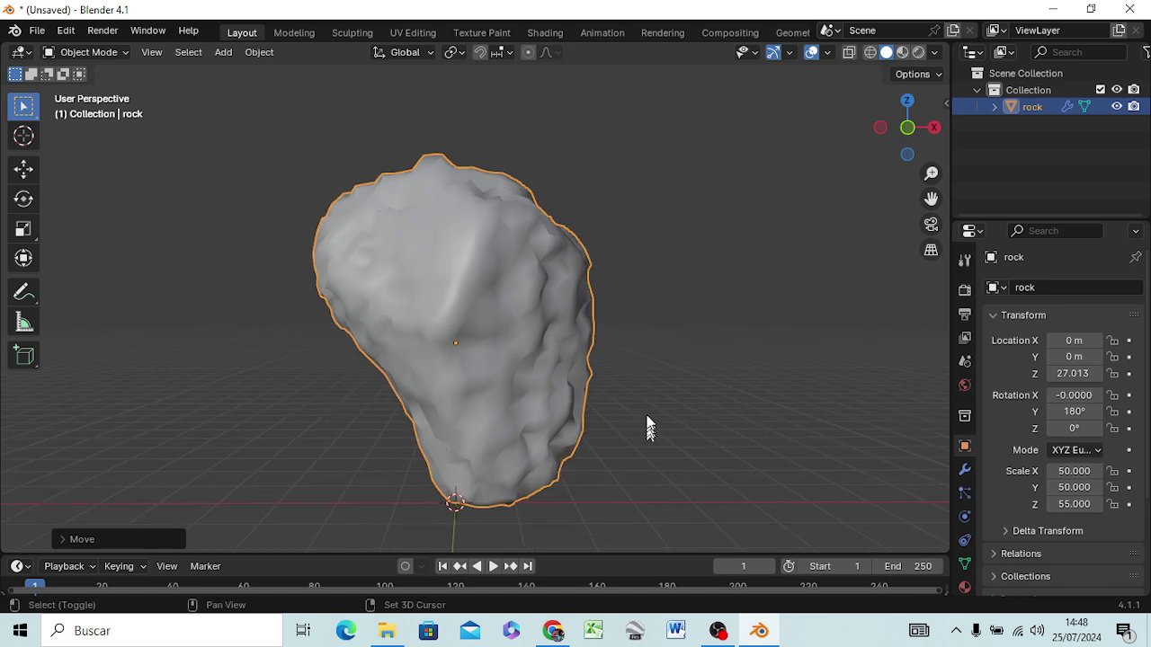
mouse_move(501, 390)
middle_mouse_down()
mouse_move(358, 413)
mouse_move(303, 405)
mouse_move(463, 406)
mouse_move(338, 397)
middle_mouse_up()
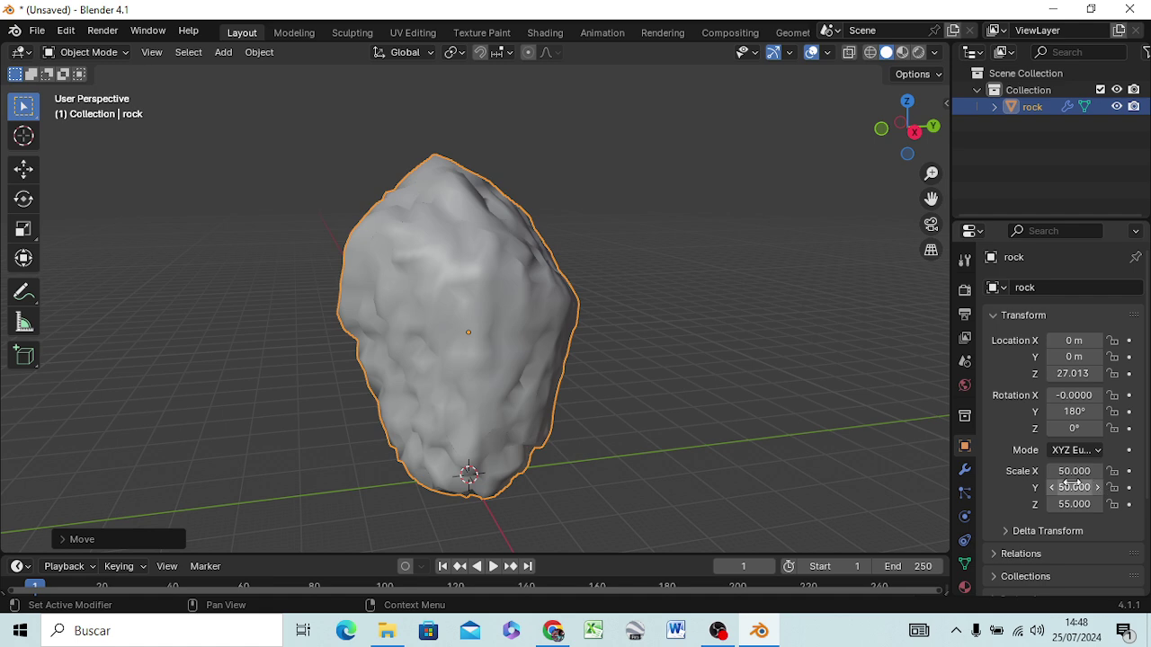
left_click_drag(1083, 487, 1128, 486)
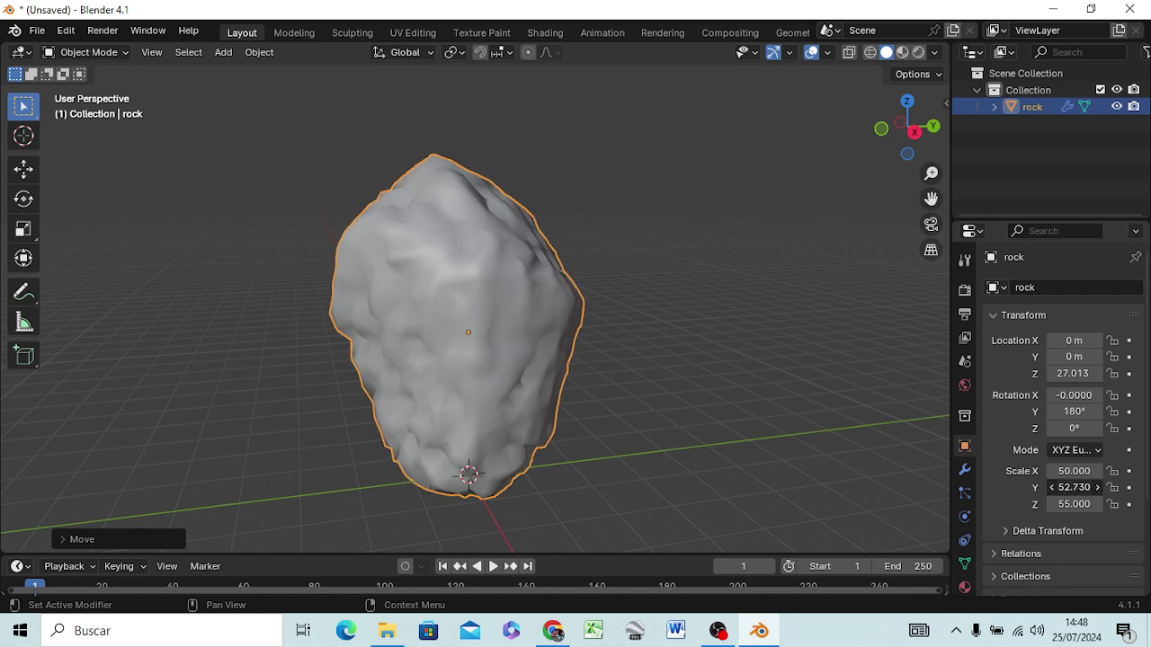
middle_click_drag(256, 385, 442, 365)
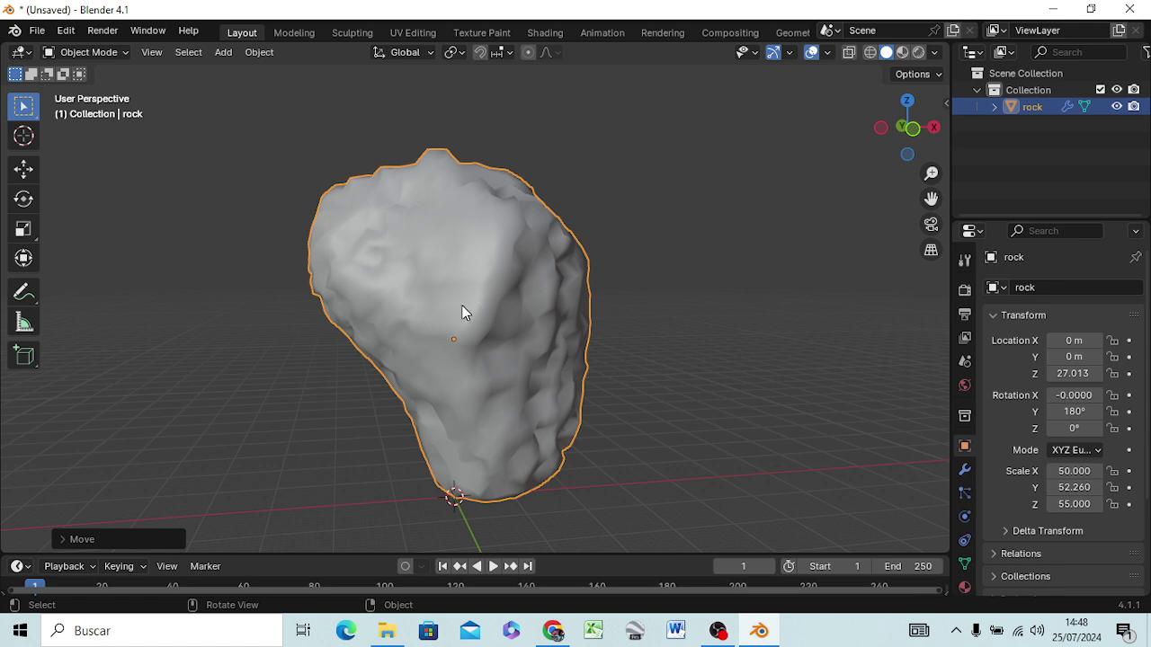
Undo the accidental uniform and vertical scalings of the rock in front view
key("KP_1")
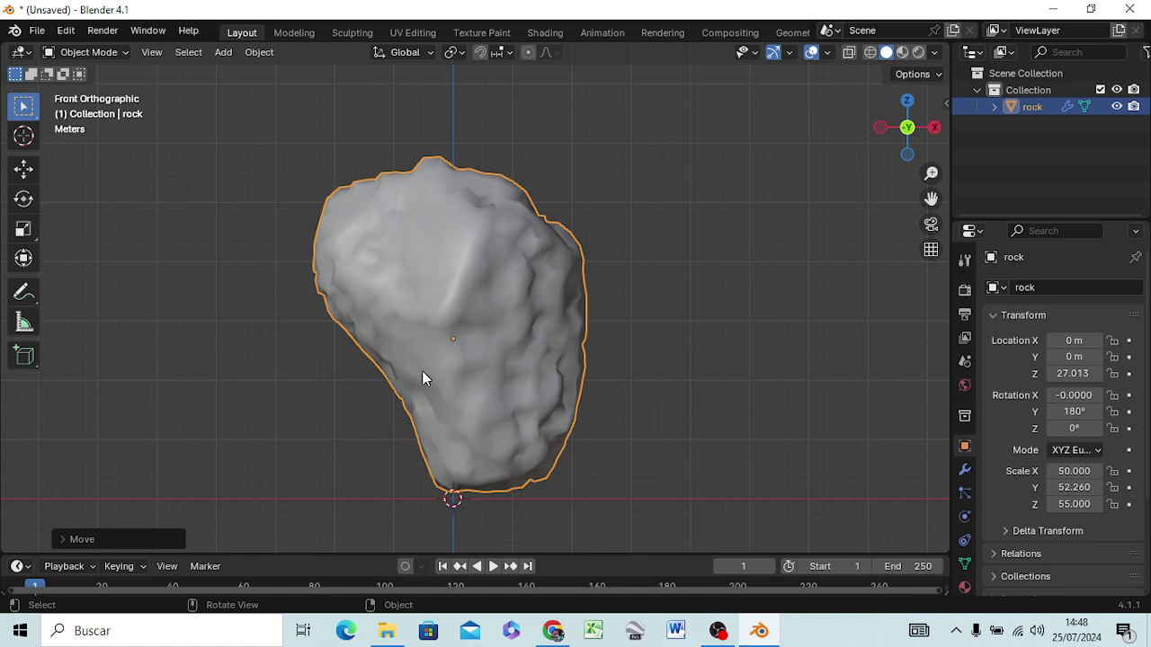
key("s")
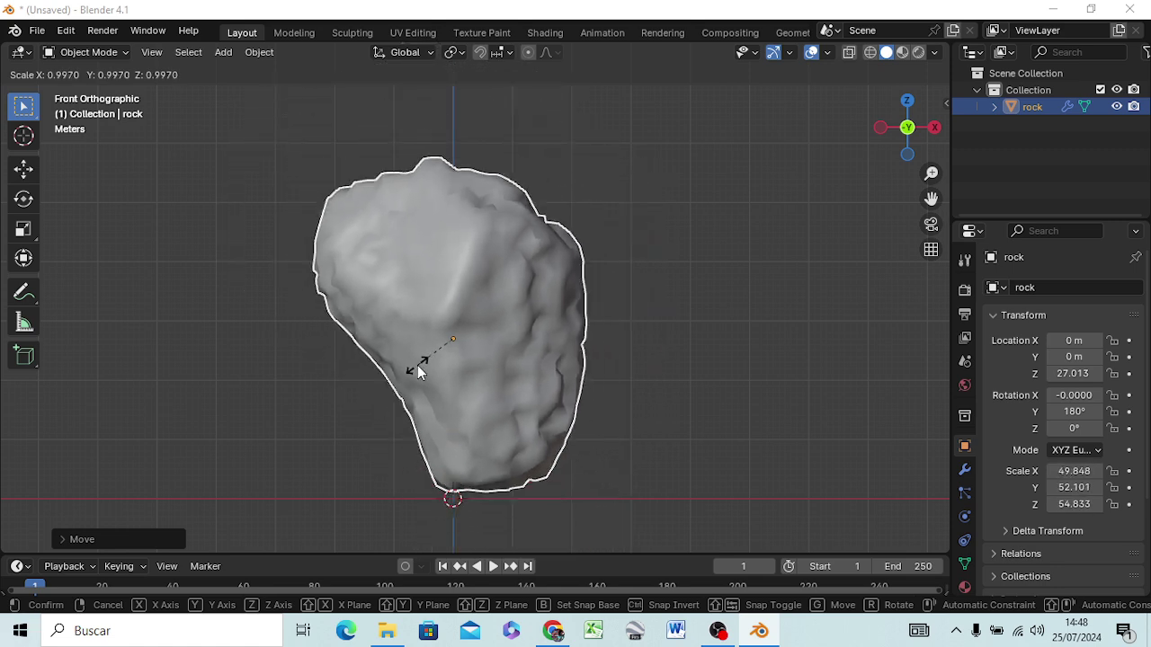
key("super")
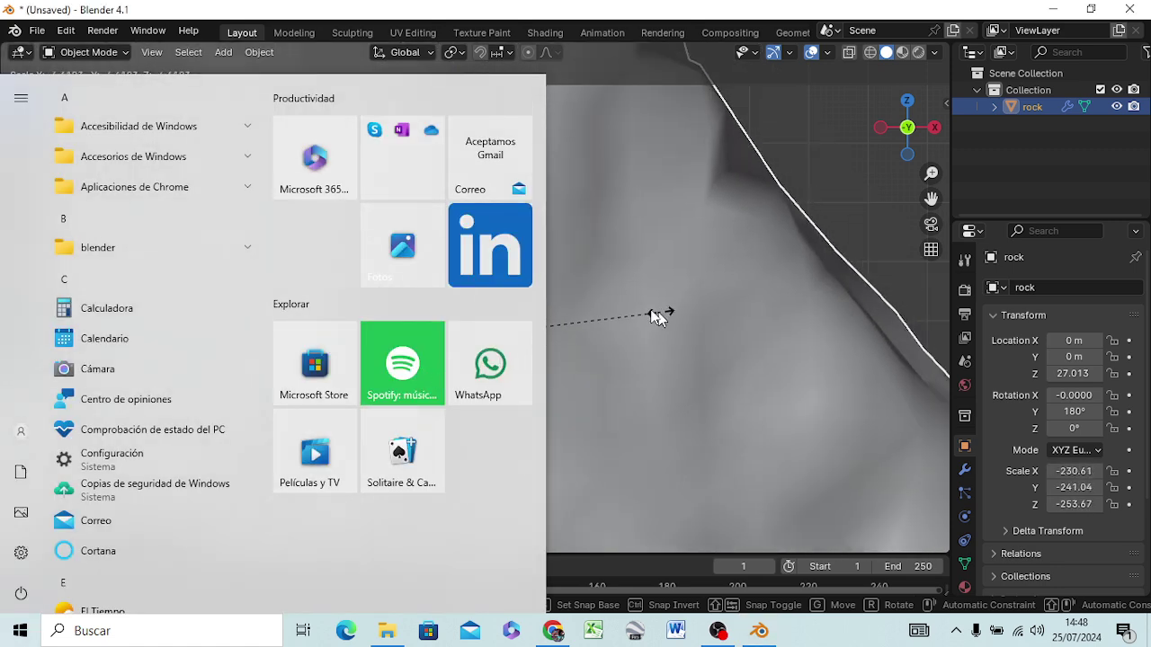
left_click(654, 314)
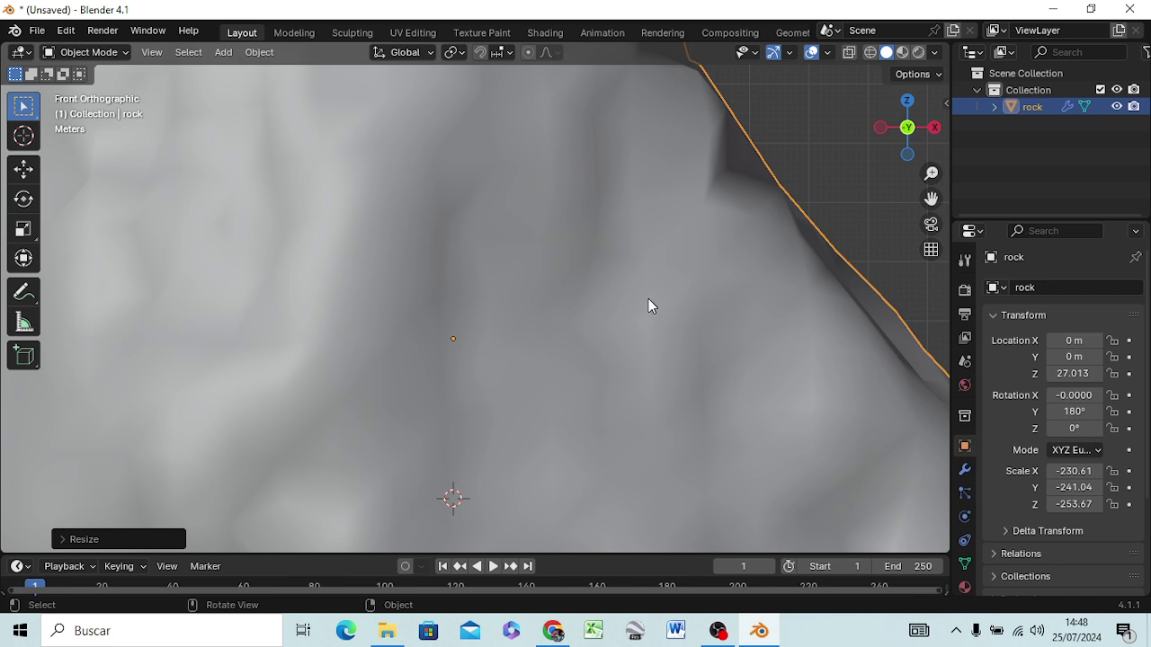
key("ctrl+z")
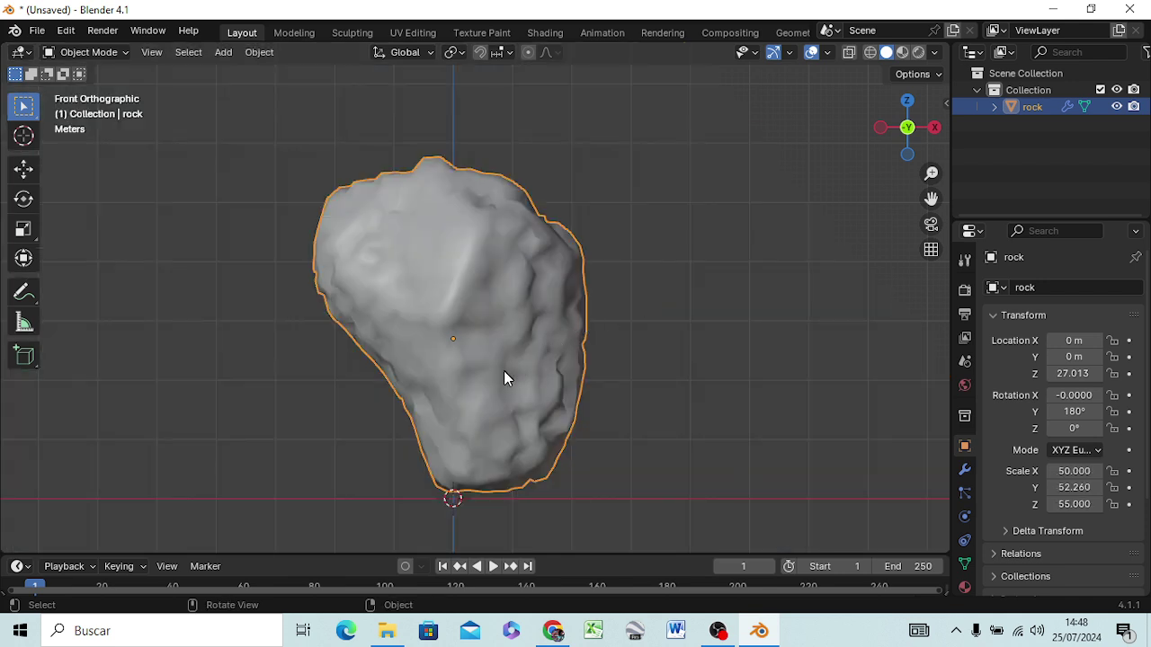
key("s")
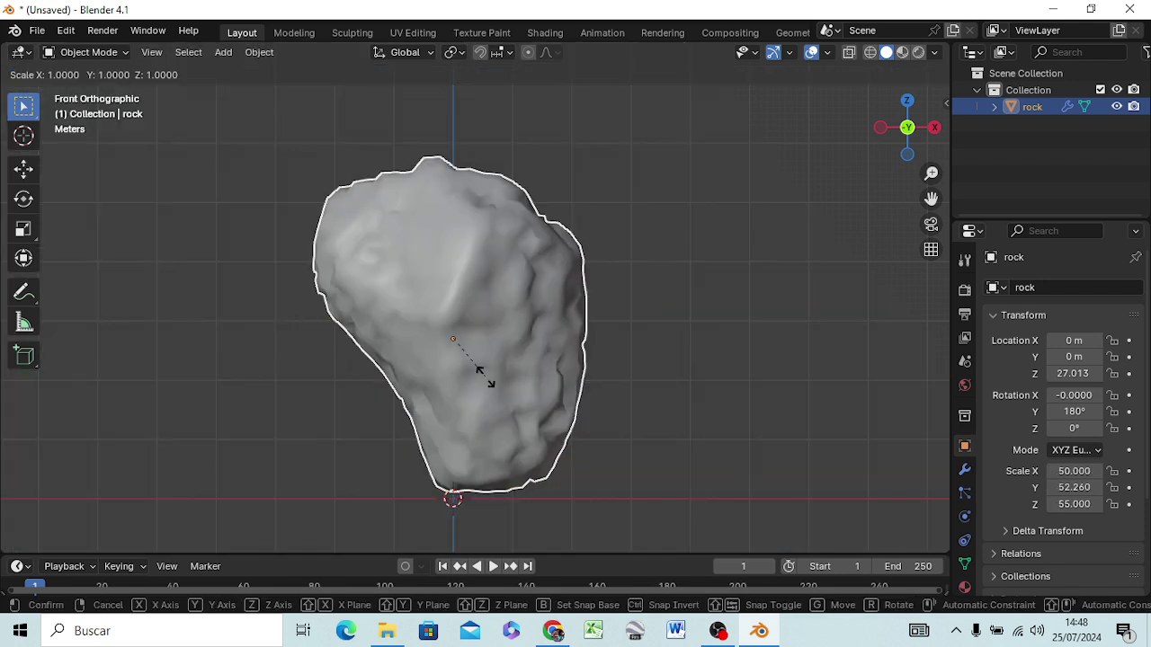
key("z")
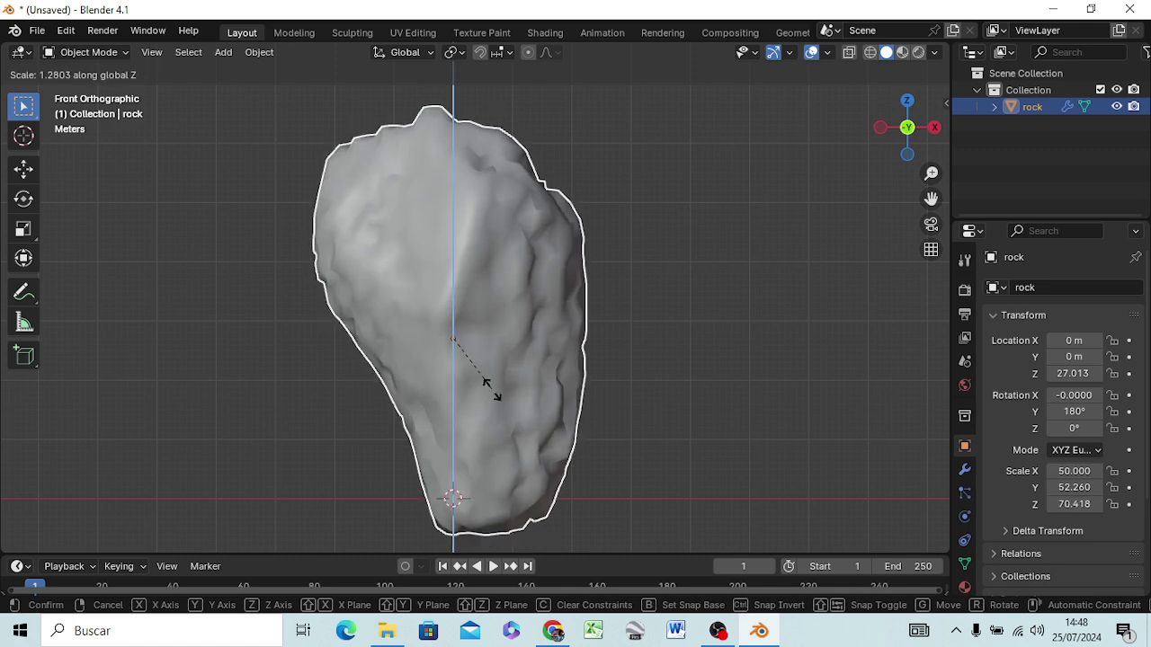
left_click(490, 388)
key("KP_5")
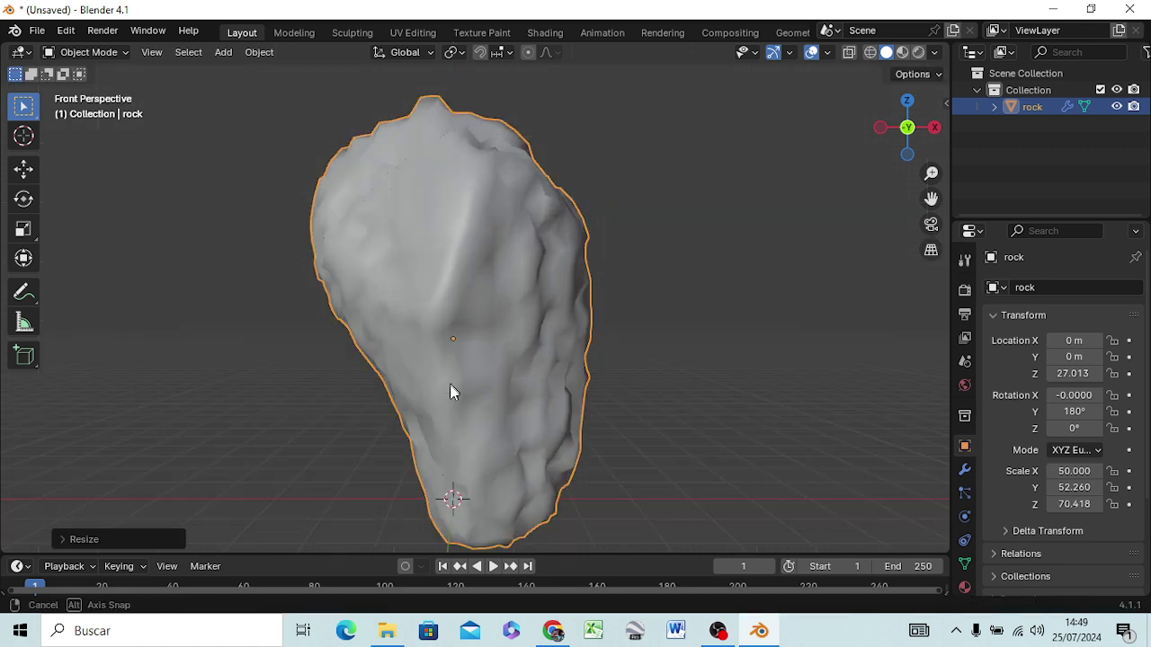
mouse_move(452, 392)
middle_mouse_down()
mouse_move(469, 530)
mouse_move(478, 398)
middle_mouse_up()
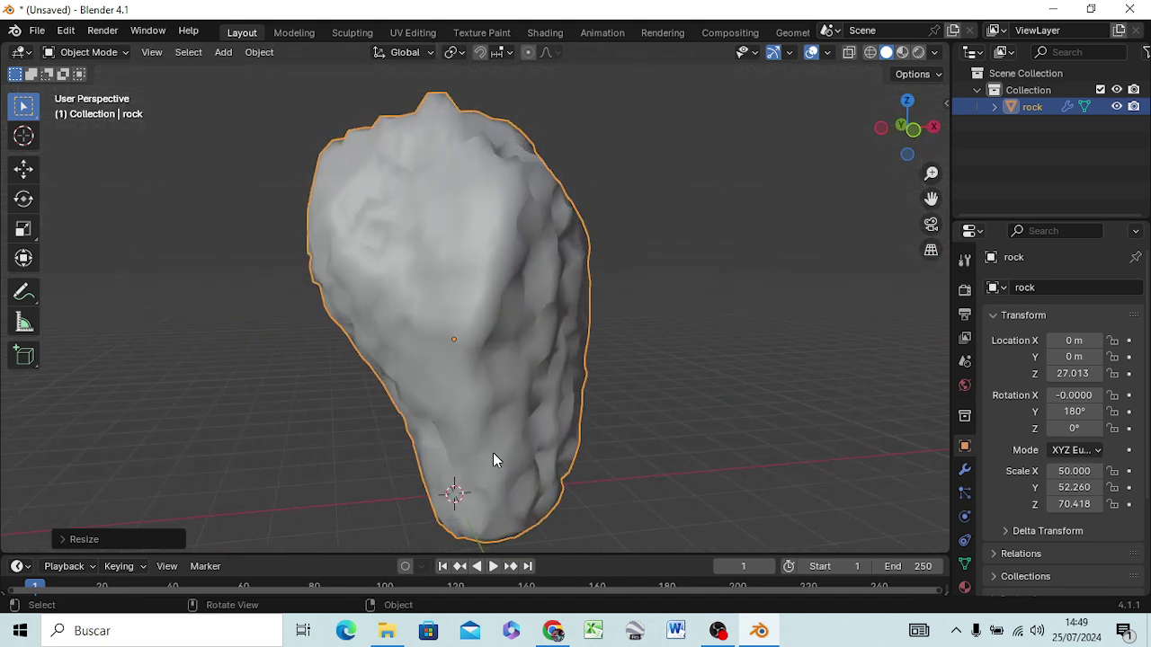
key("KP_1")
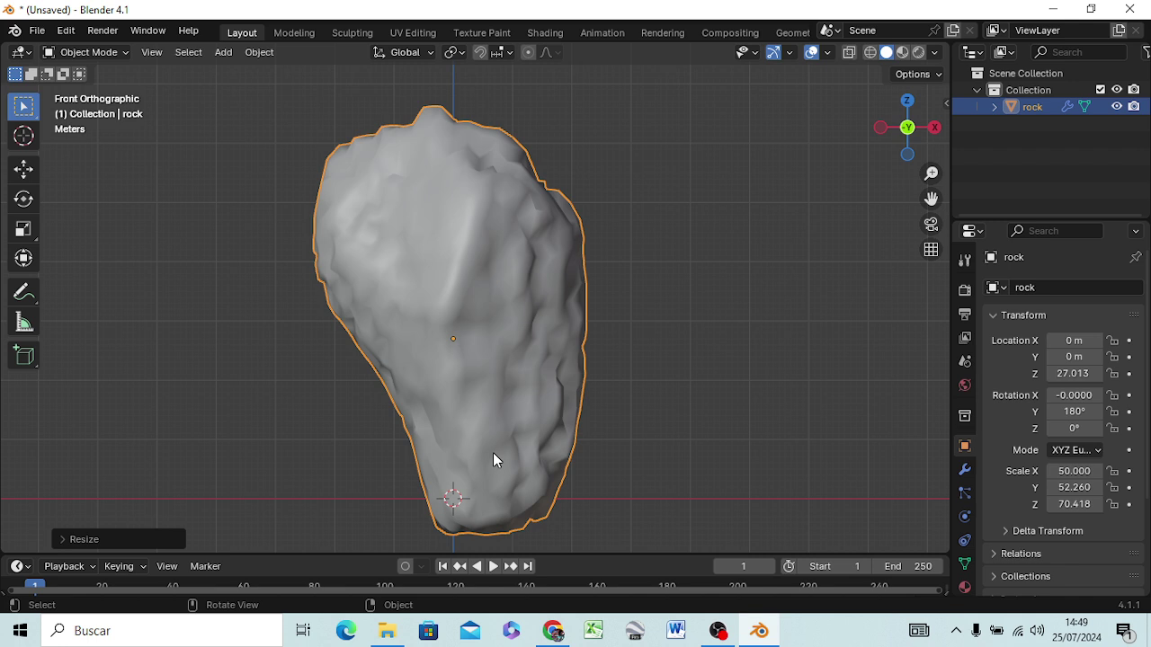
key("ctrl+z")
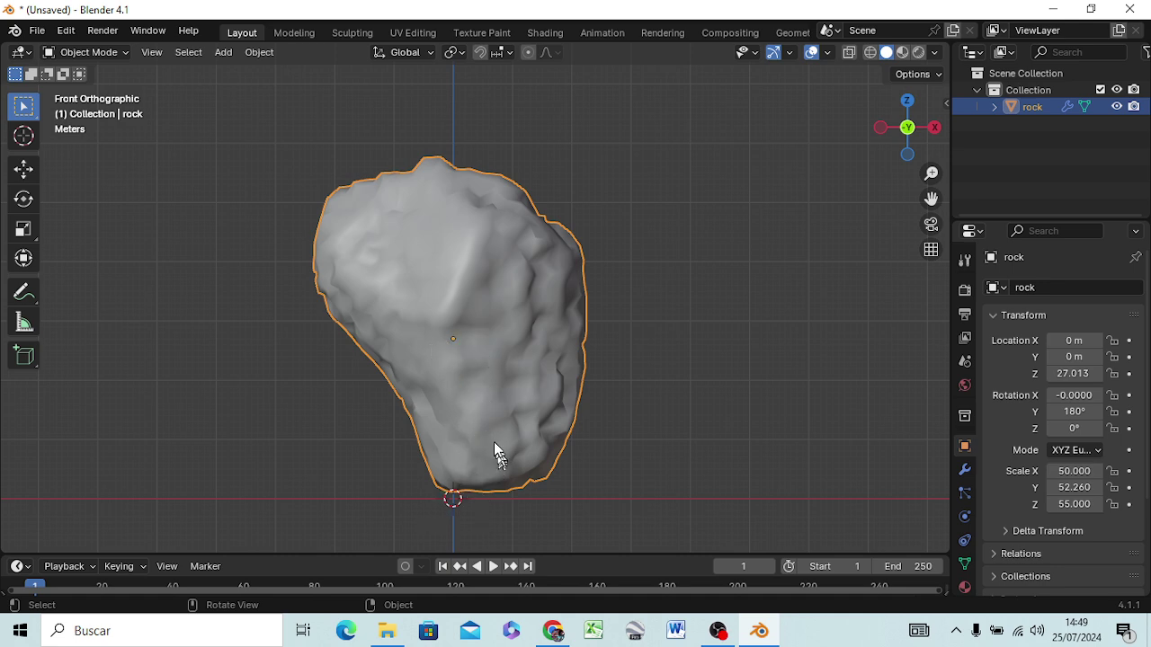
Lower the rock 1.564 m along Z to a height of 25.449 m
key("g")
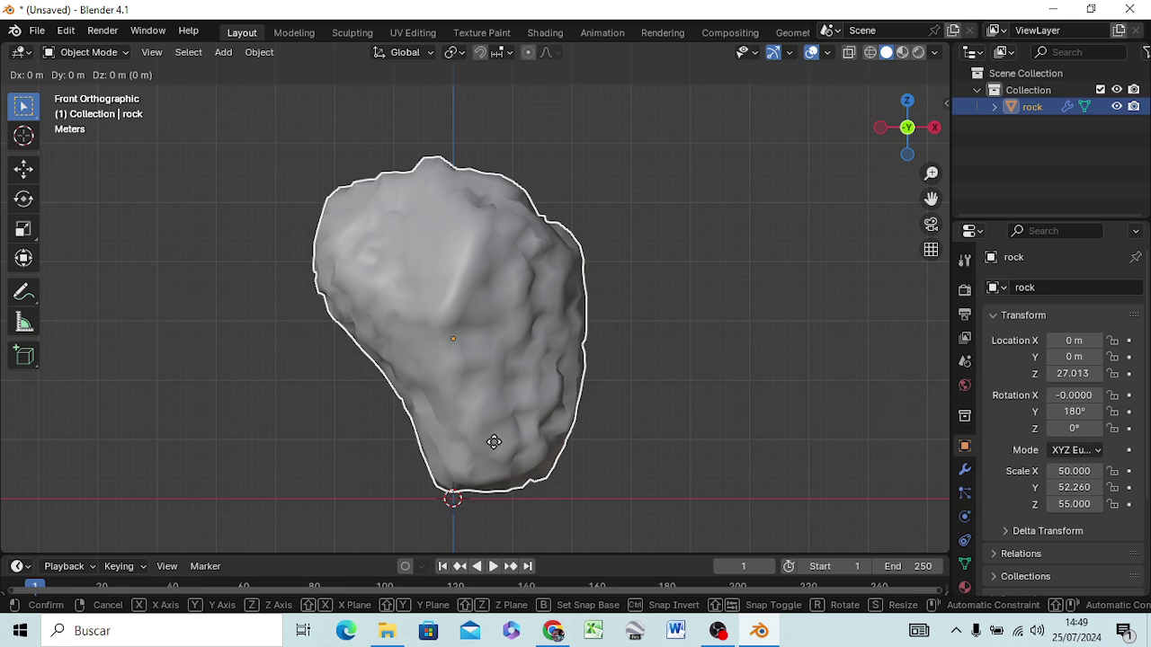
key("z")
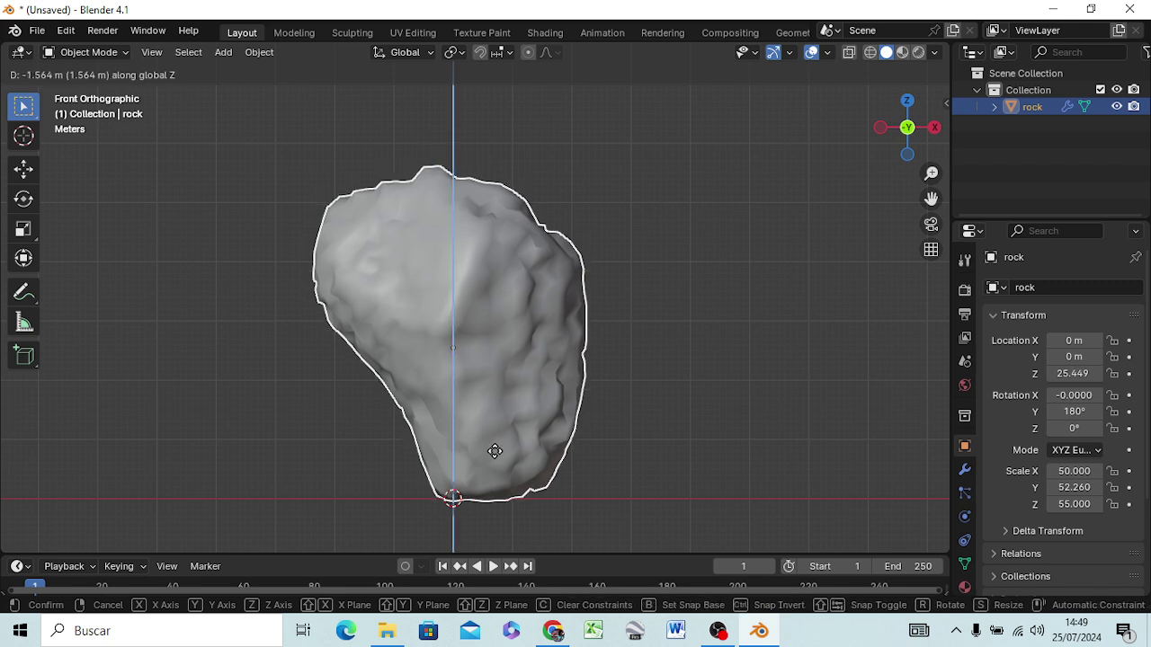
left_click(495, 450)
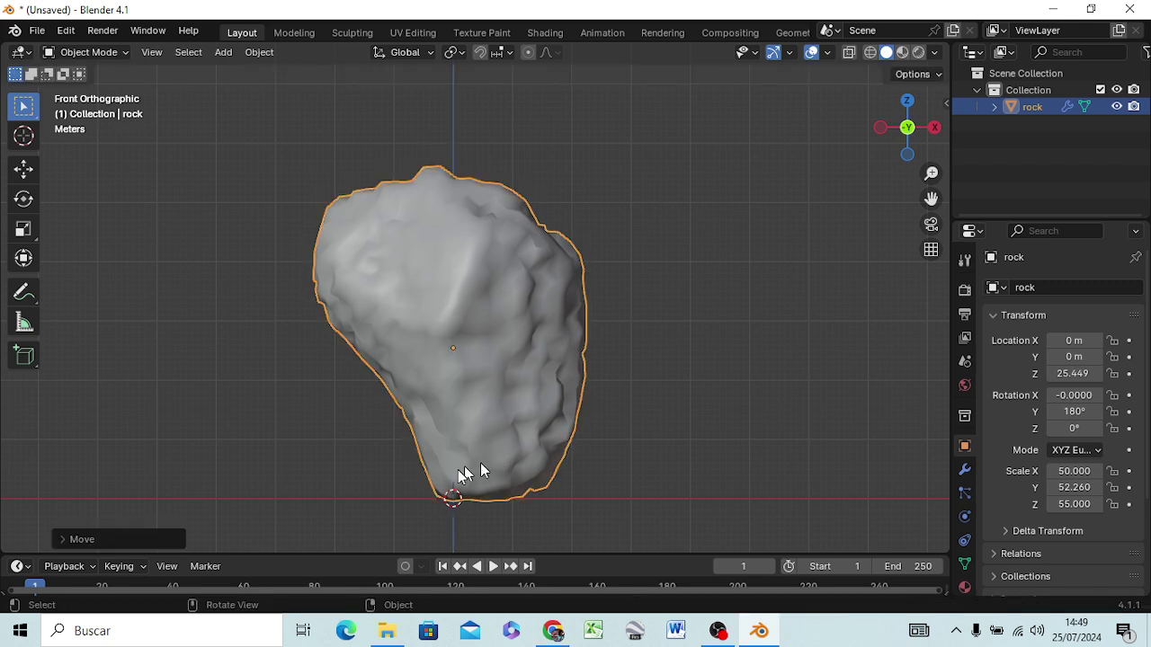
Rename the 'rock' object to 'Islas' in the Outliner
left_click(617, 422)
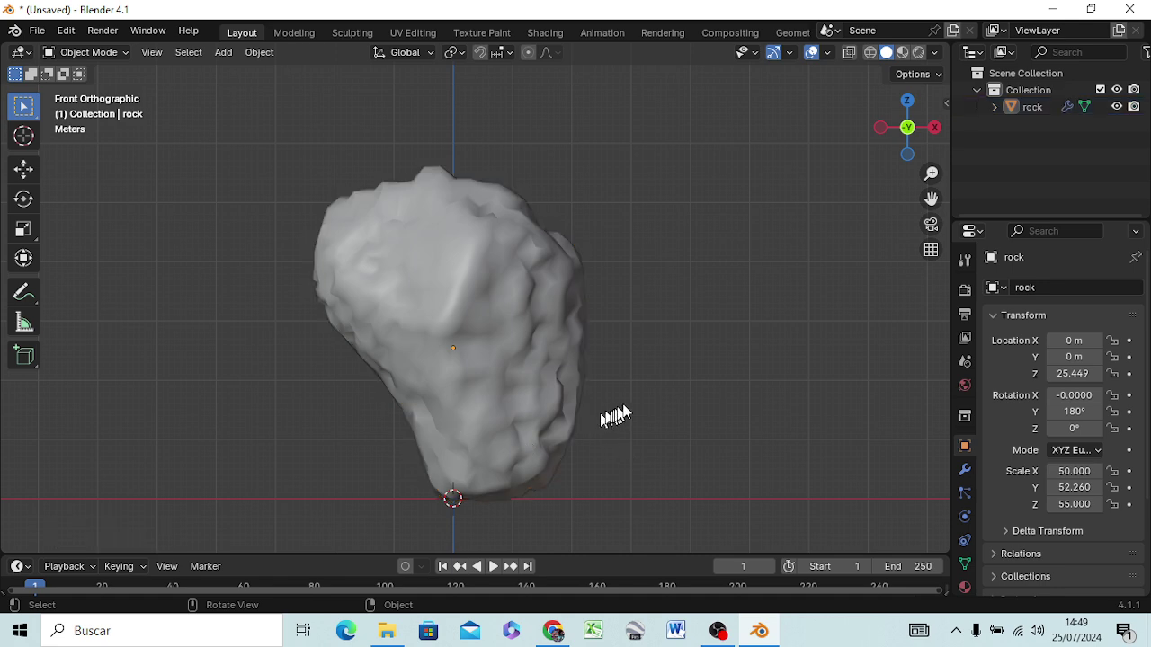
left_click(1039, 107)
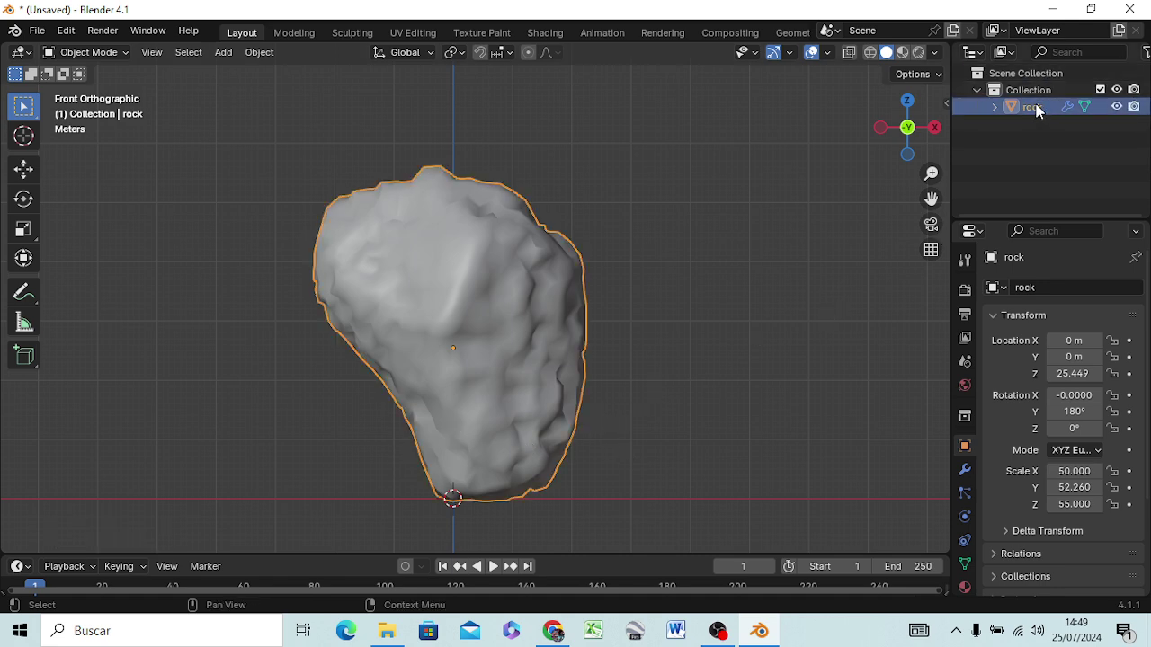
double_click(1040, 108)
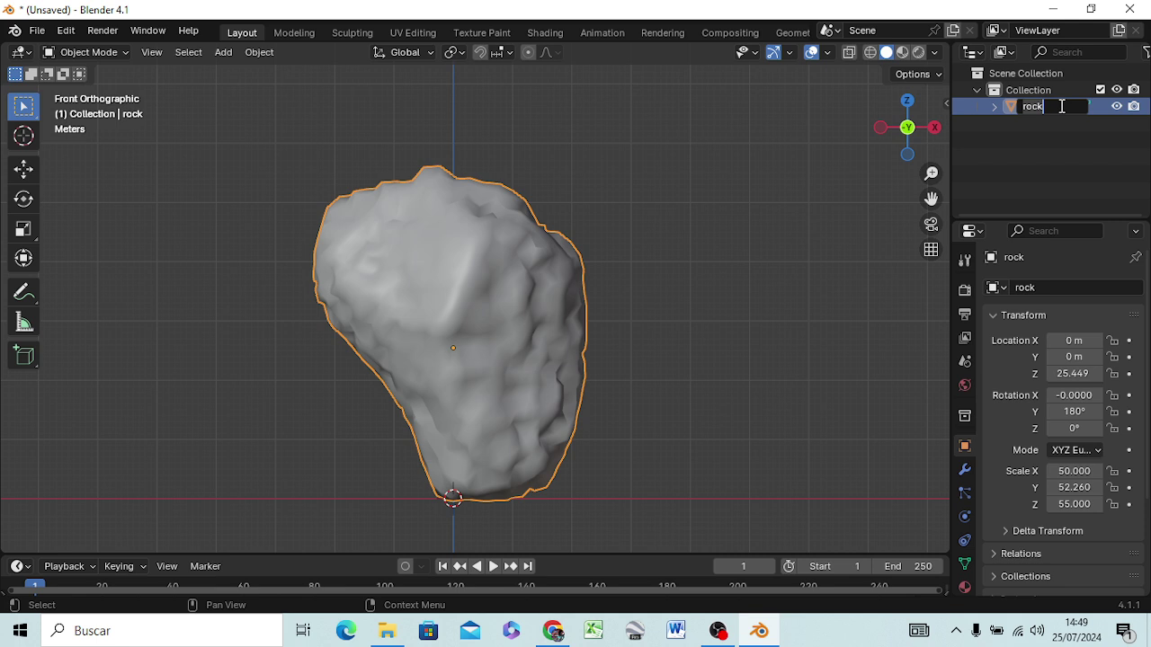
type("Is")
type("la")
type("s")
key("Return")
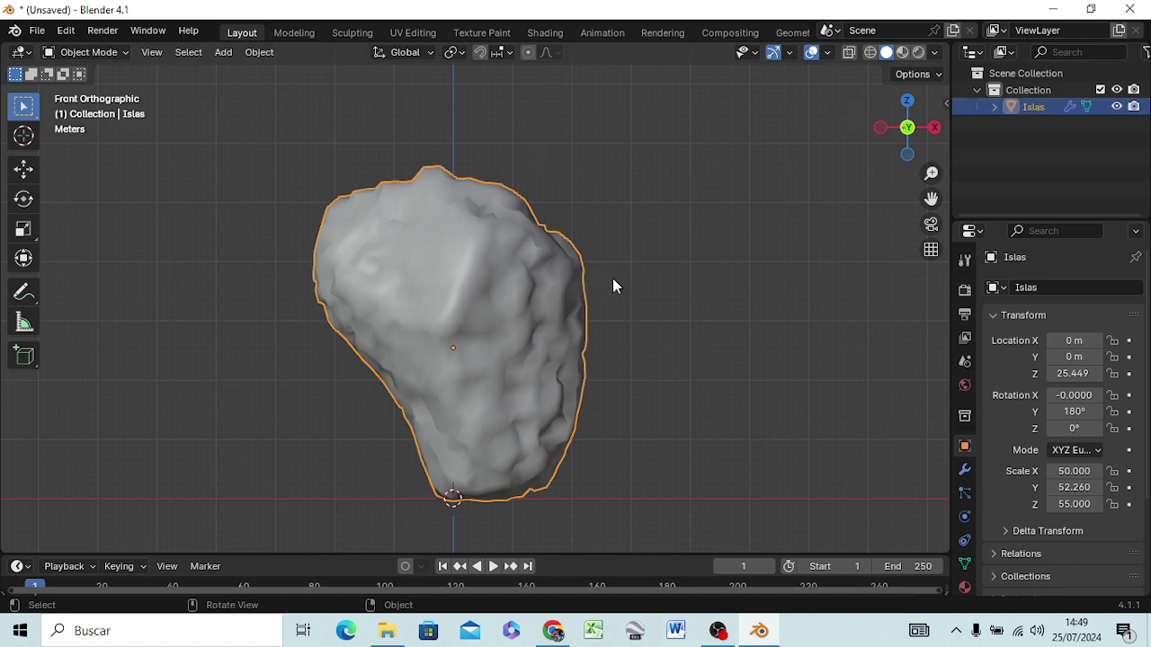
key("s")
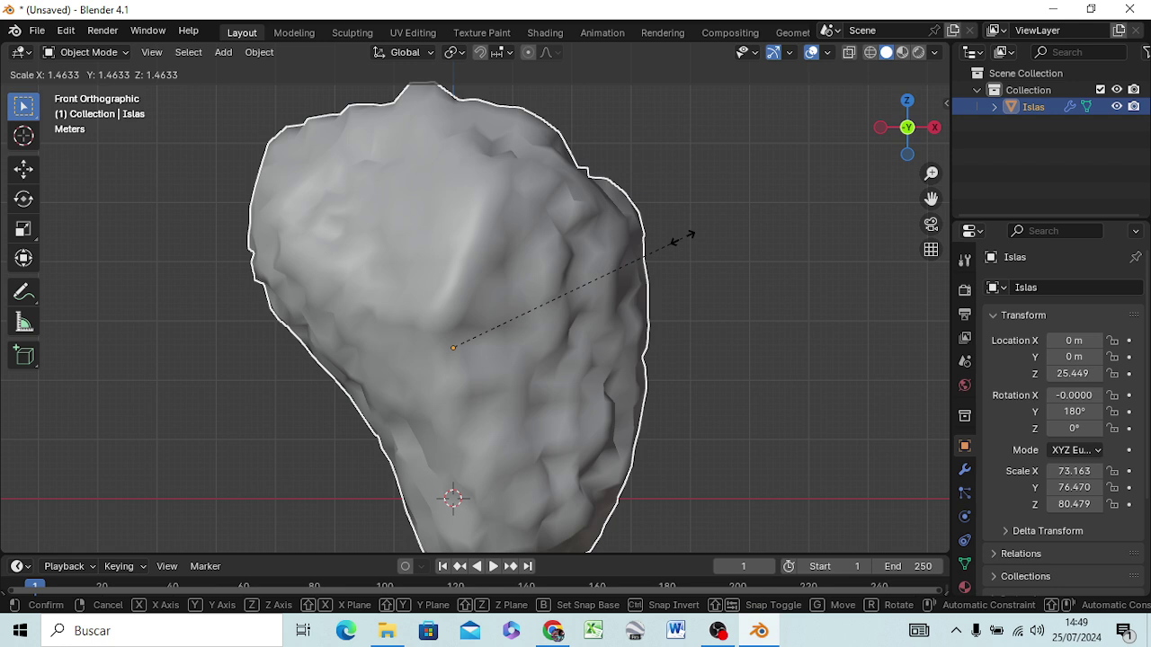
left_click(733, 225)
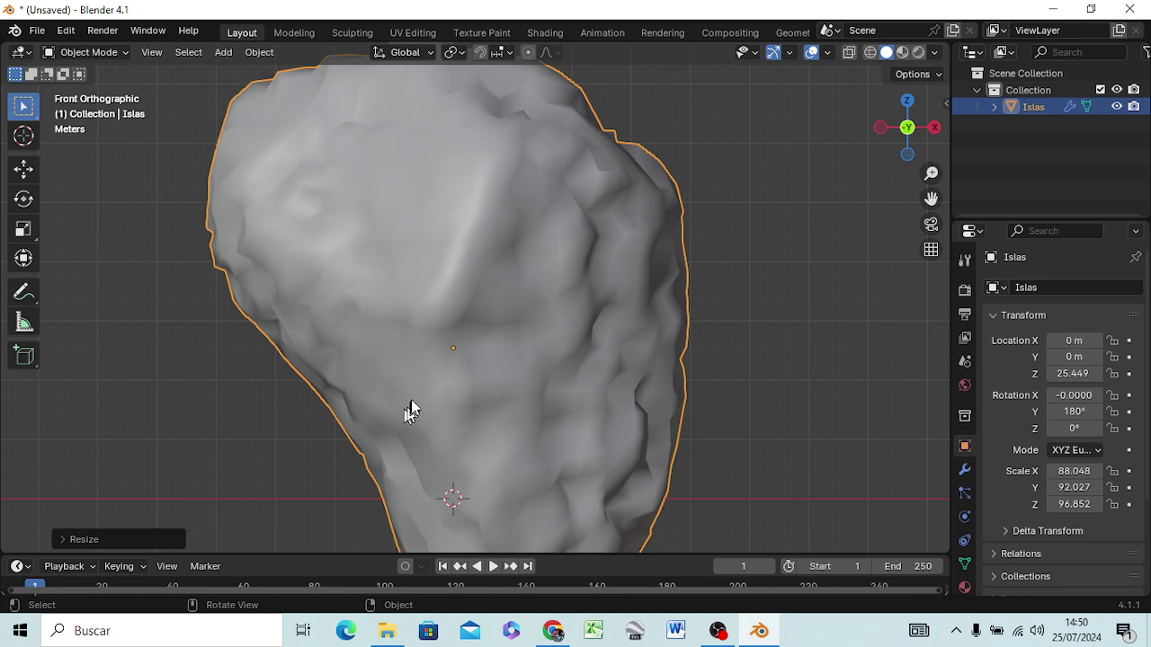
key("ctrl+z")
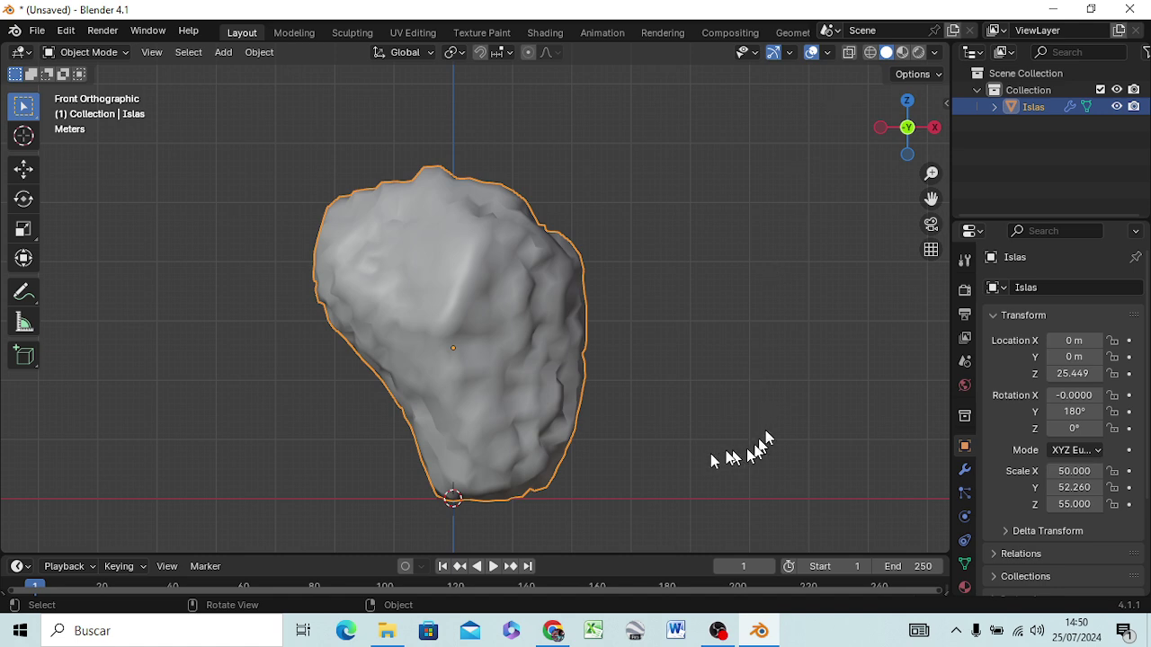
Rename 'Islas' to 'Isla' by removing the trailing s
left_click(1039, 115, "ctrl")
double_click(1039, 115)
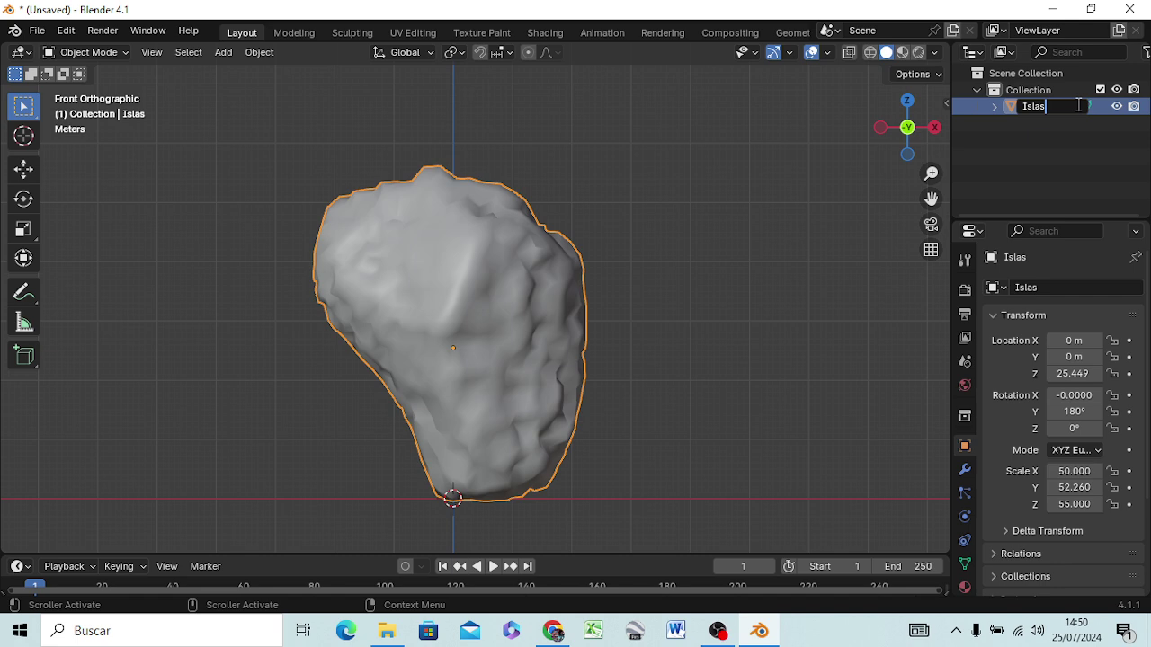
key("BackSpace")
key("Return")
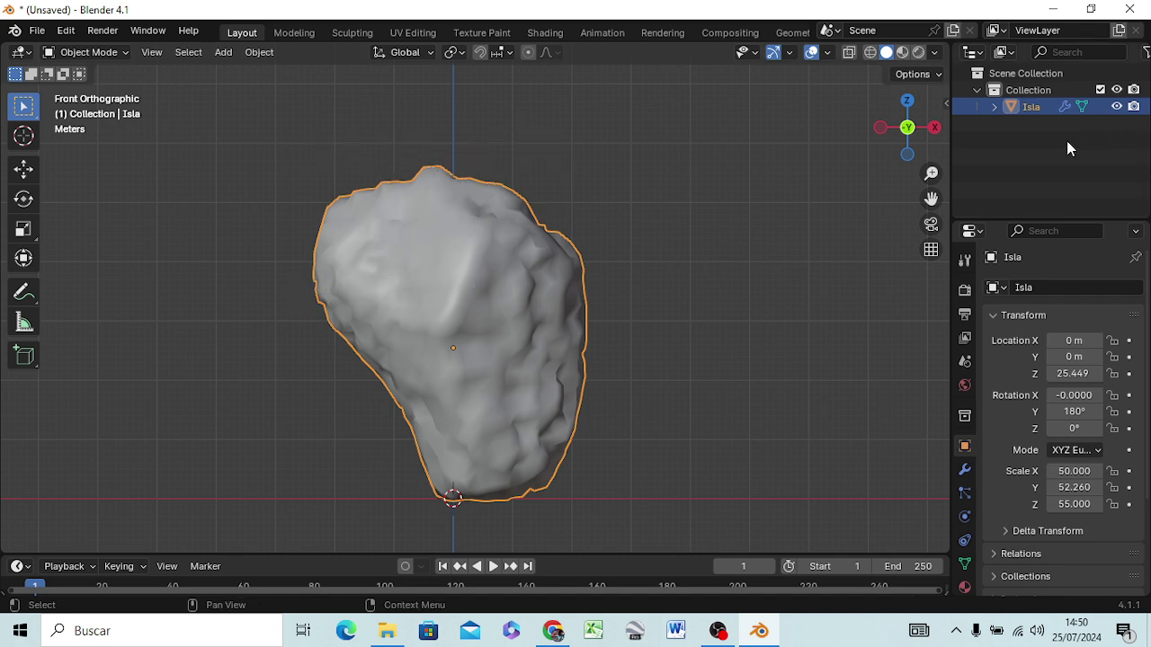
Hide the Isla rock from the viewport using its eye icon
key("shift+a")
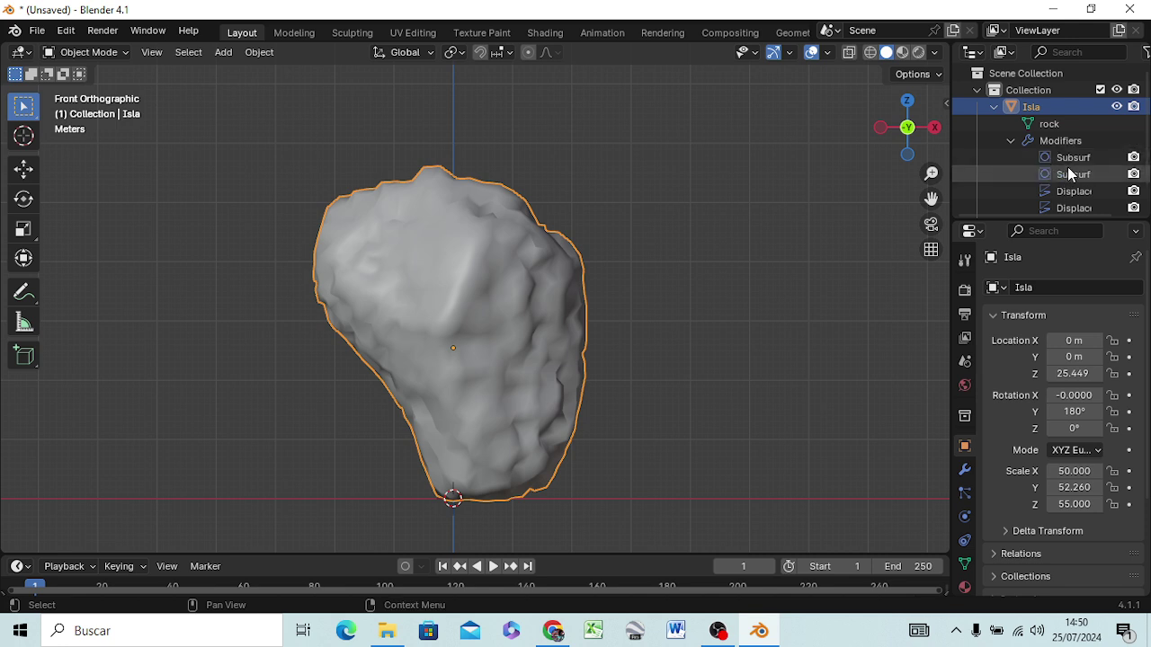
left_click(873, 161)
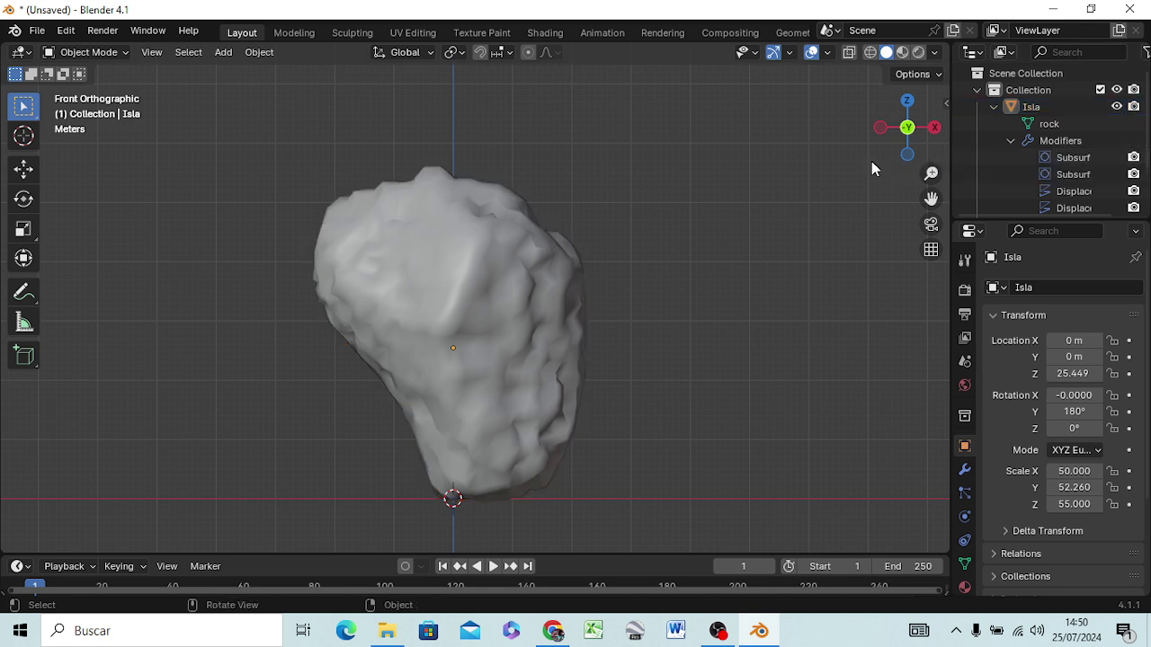
left_click(993, 107)
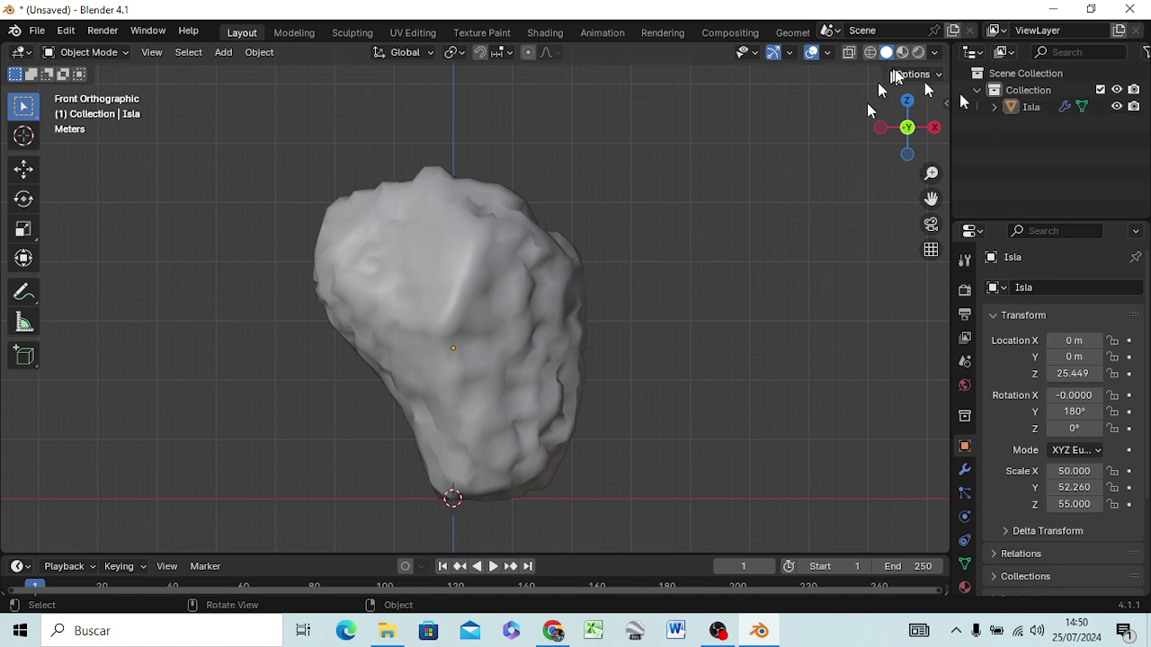
left_click(1117, 107)
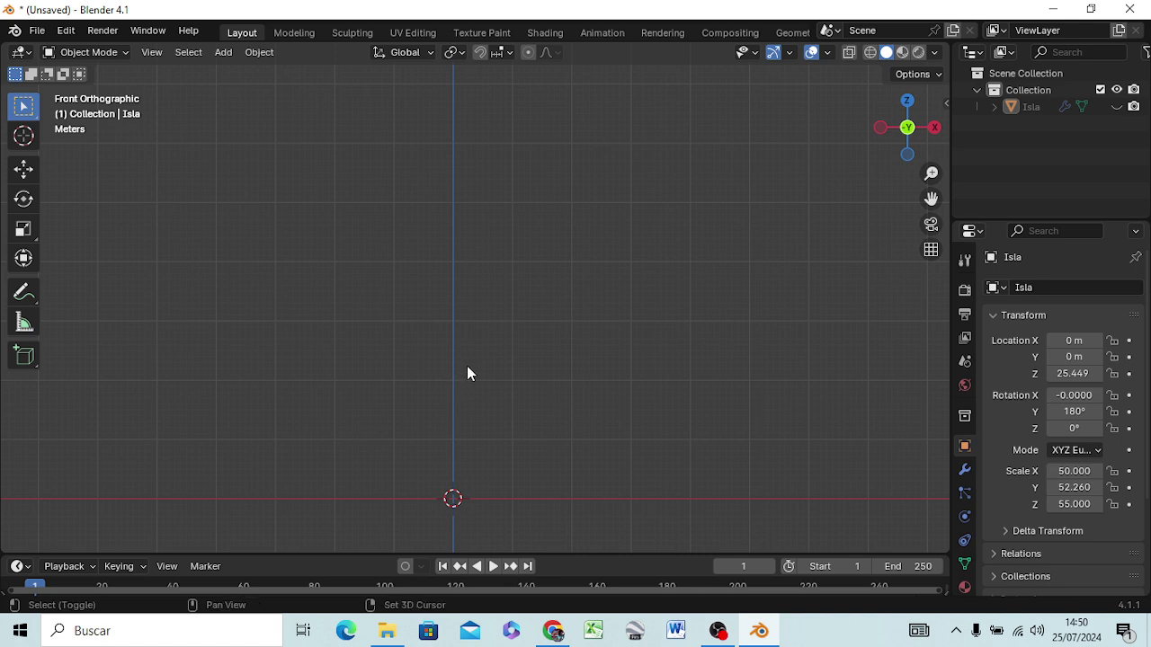
Add a cube, move it along Y to −33.268 m, and unhide the Isla rock
key("shift+a")
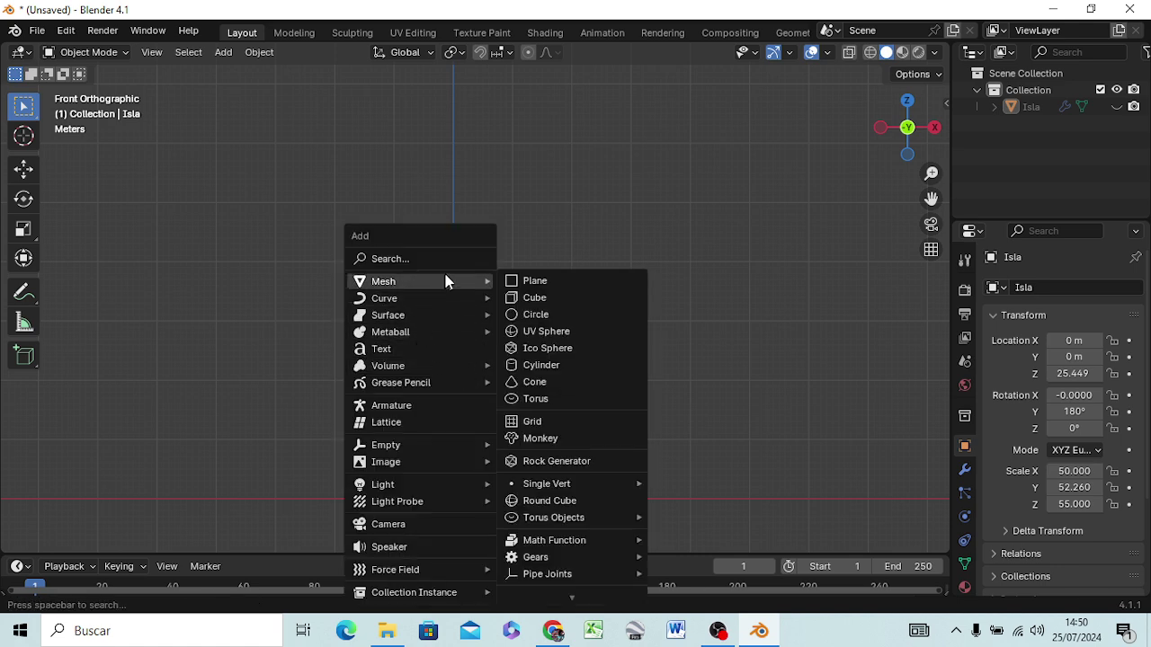
left_click(552, 300)
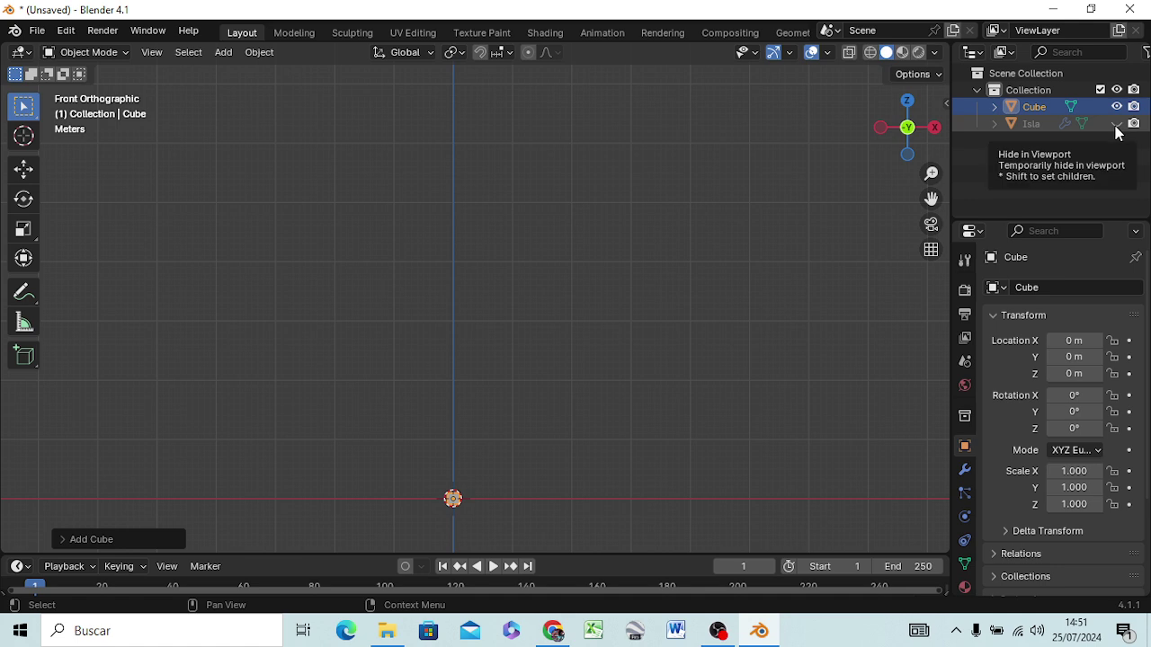
key("KP_3")
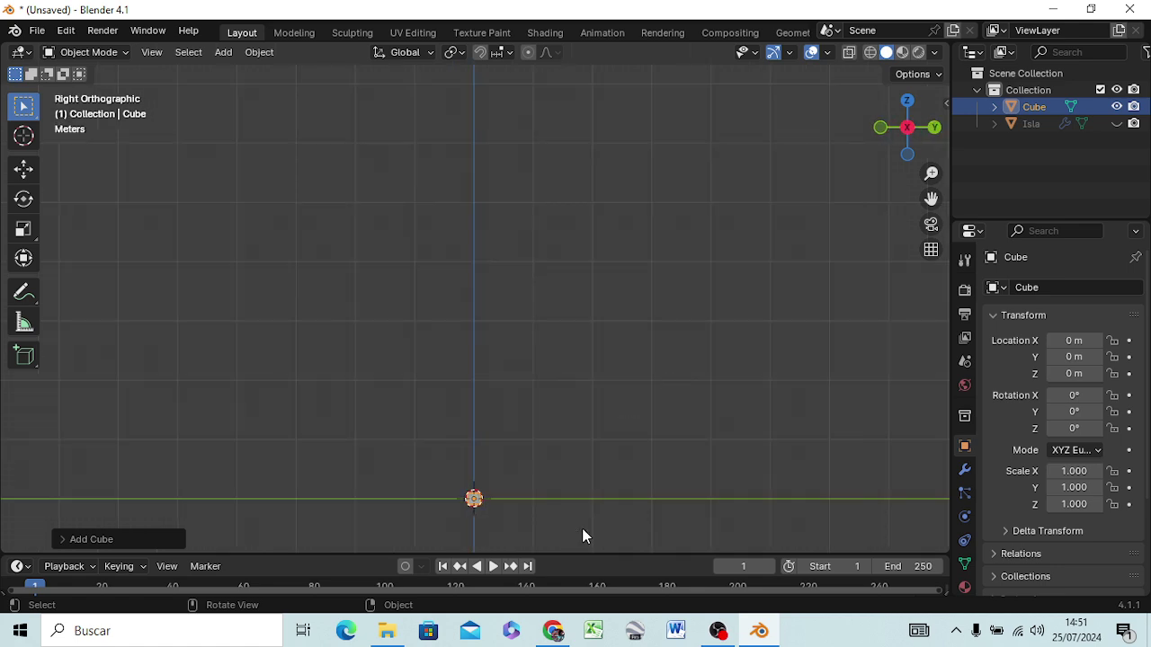
key("g")
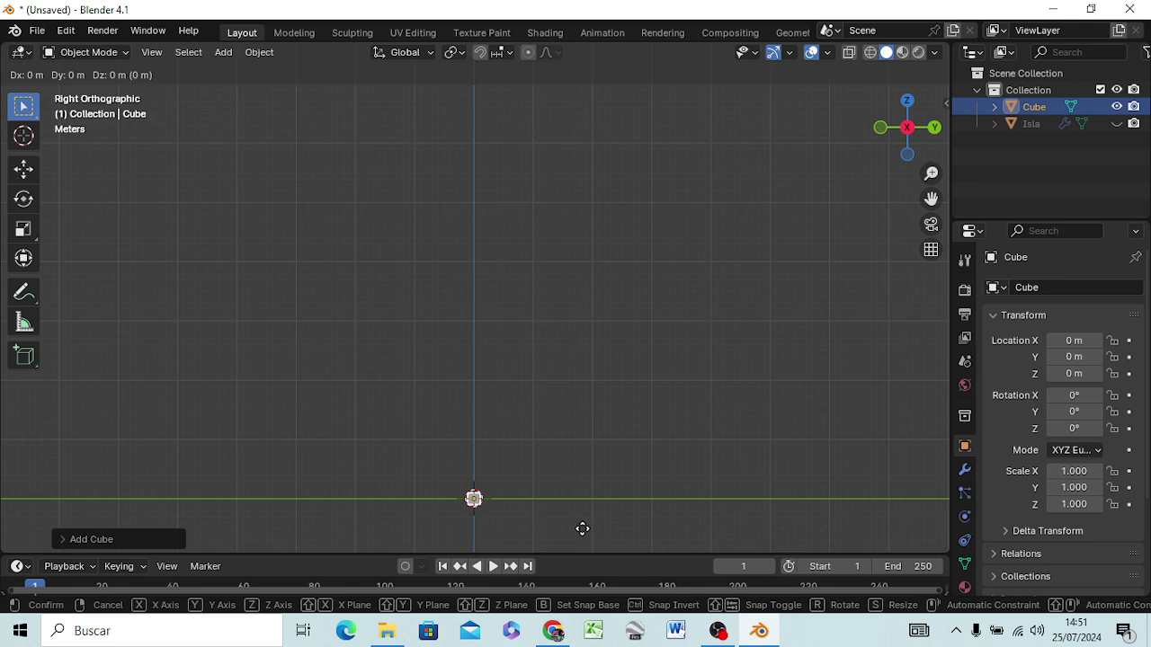
key("y")
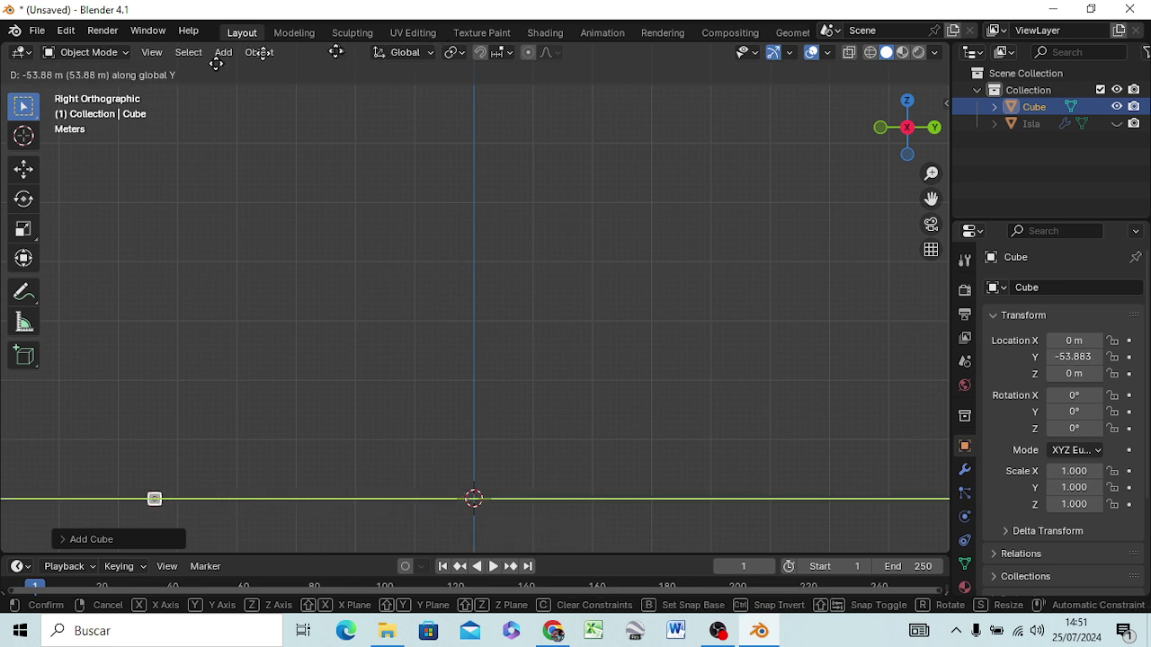
left_click(351, 66)
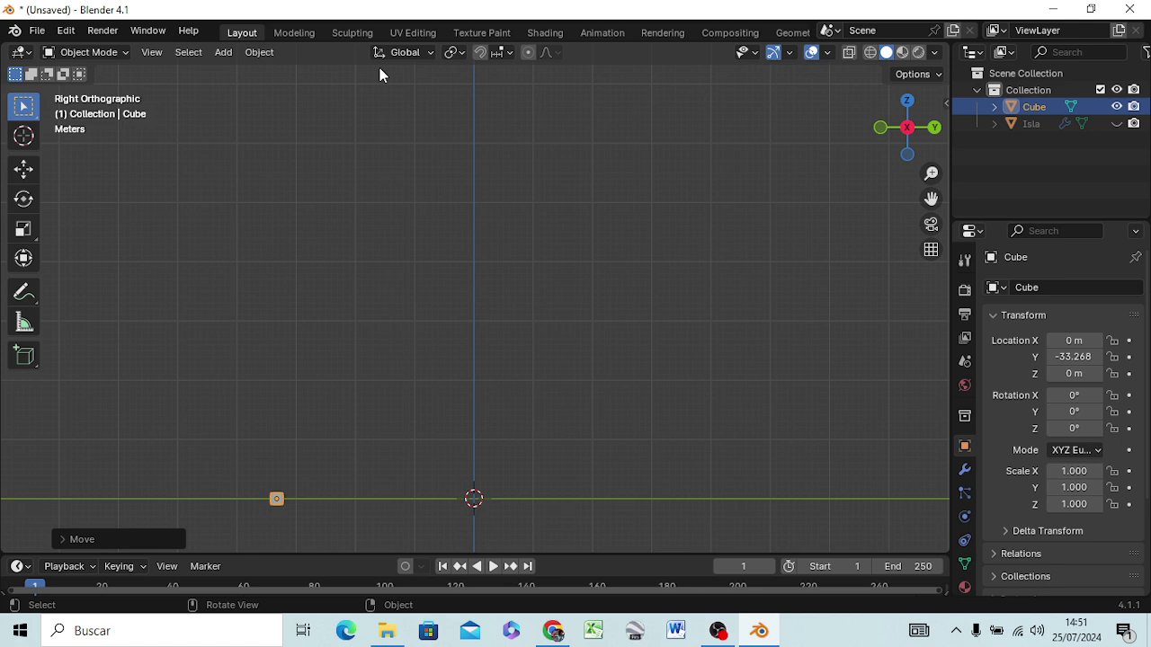
left_click(1116, 123)
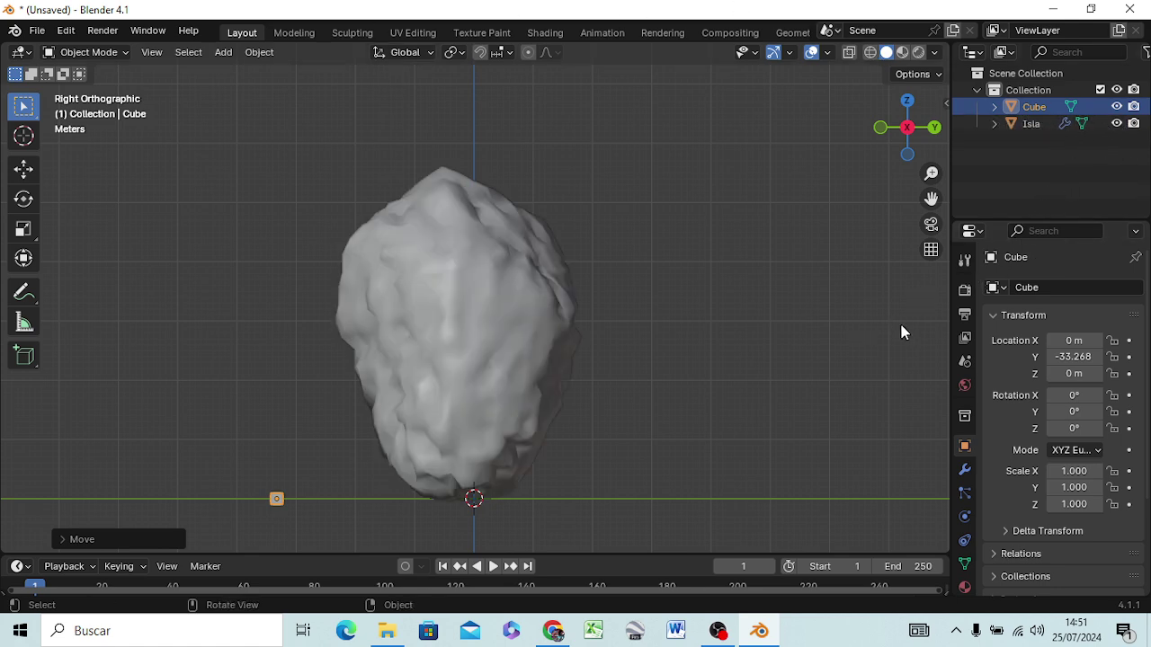
Frame the new cube in front view and scale it down uniformly to 0.485
key("KP_1")
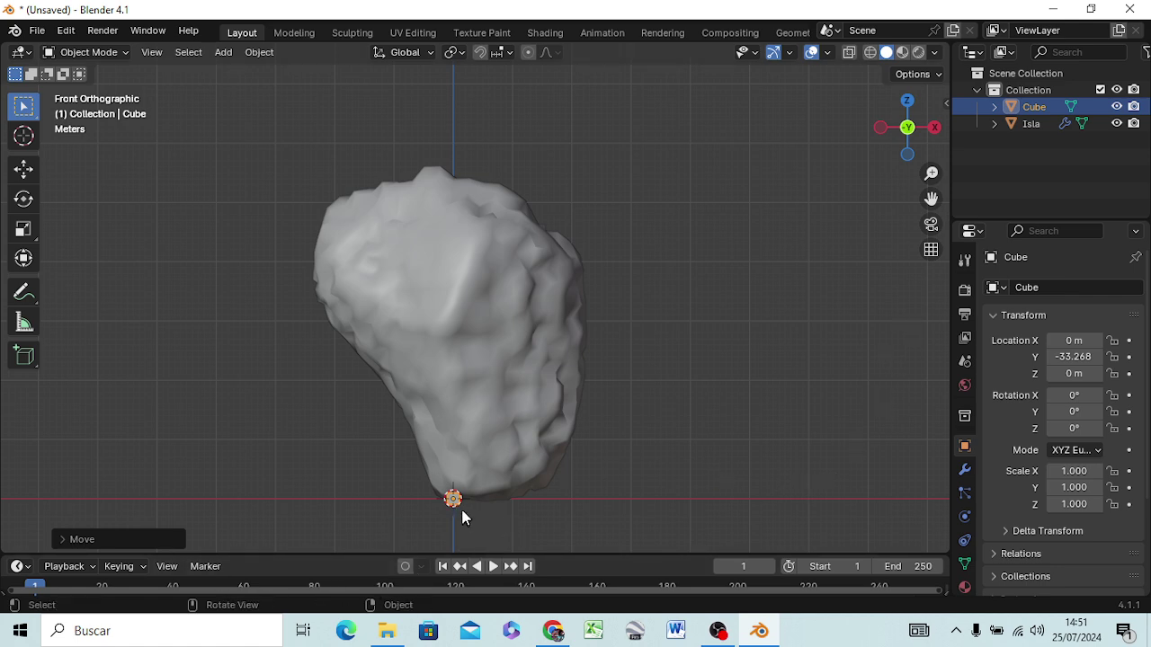
scroll(463, 512, "down", 3)
scroll(462, 455, "up", 3)
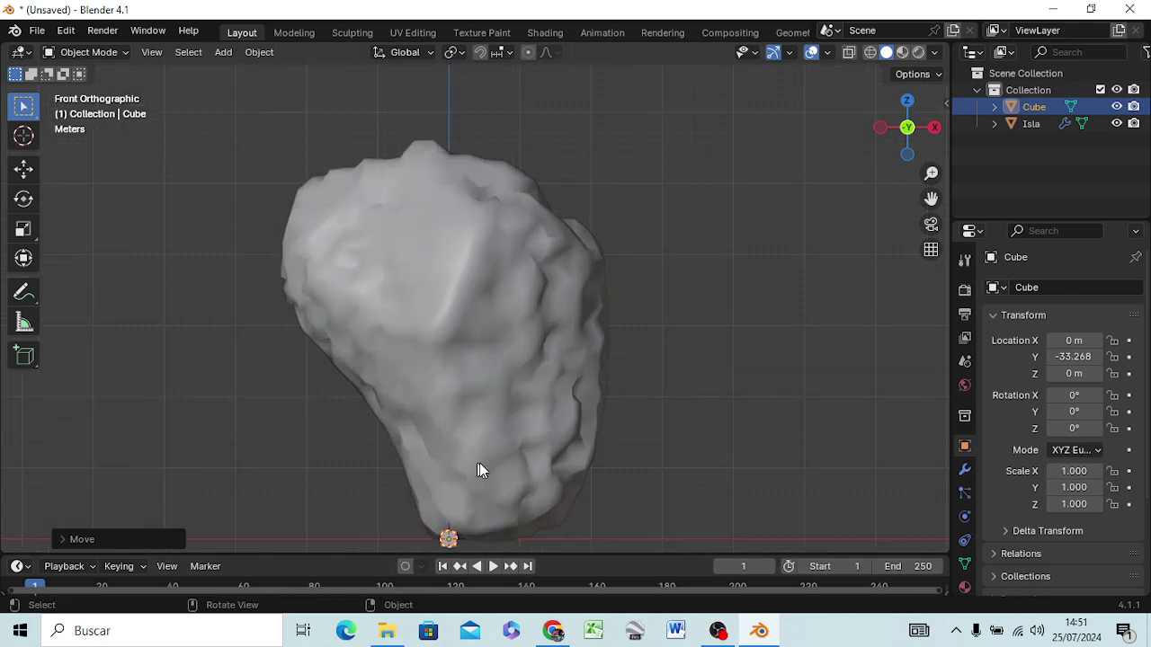
scroll(479, 462, "up", 4)
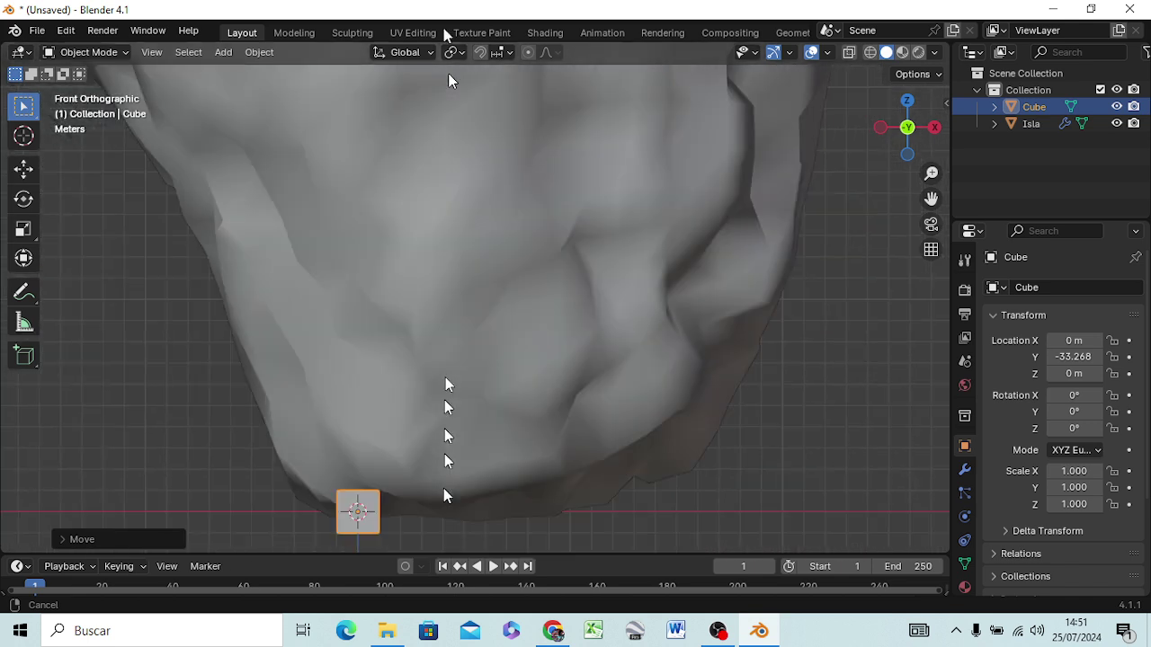
middle_click_drag(479, 483, 416, 168, "shift")
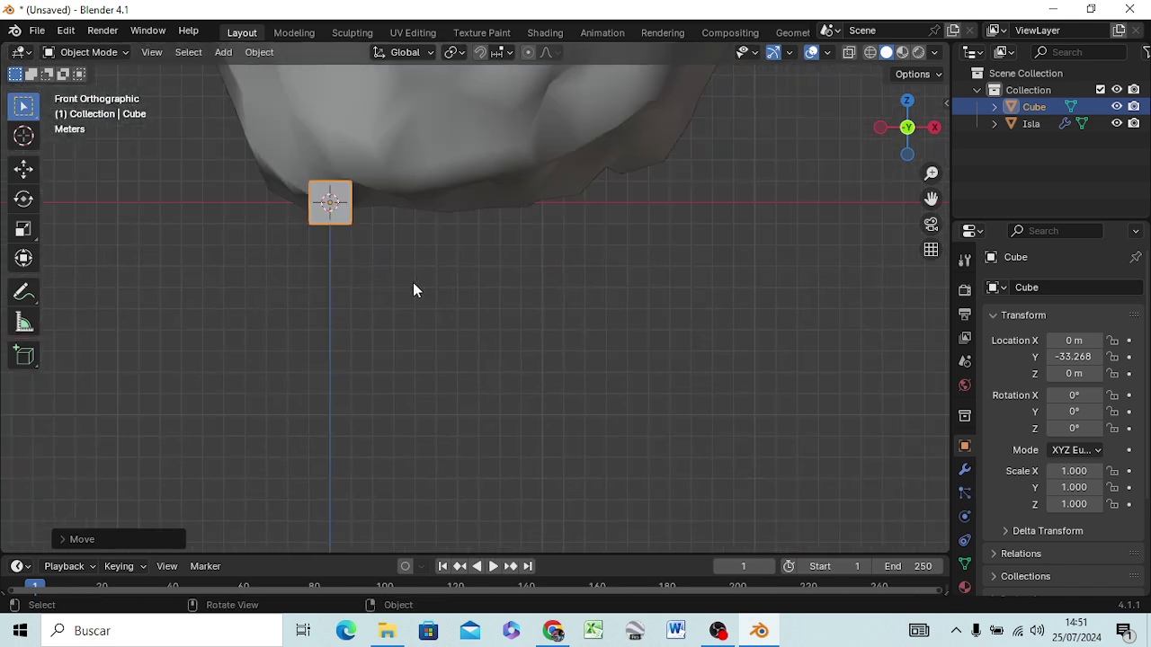
key("s")
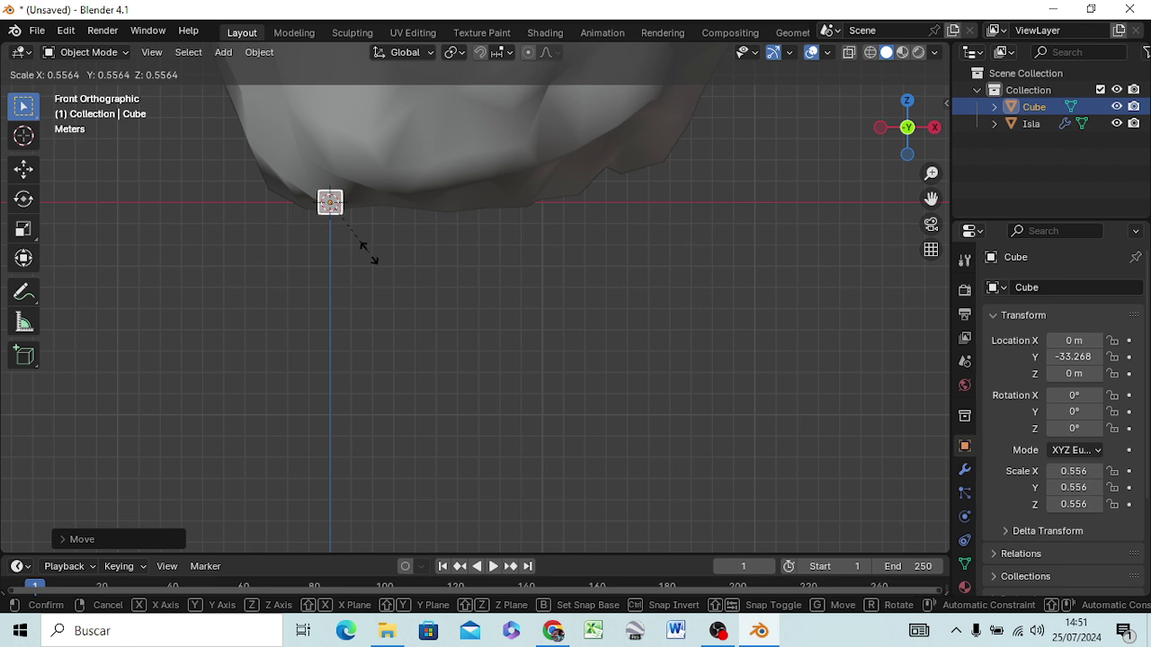
left_click(360, 251)
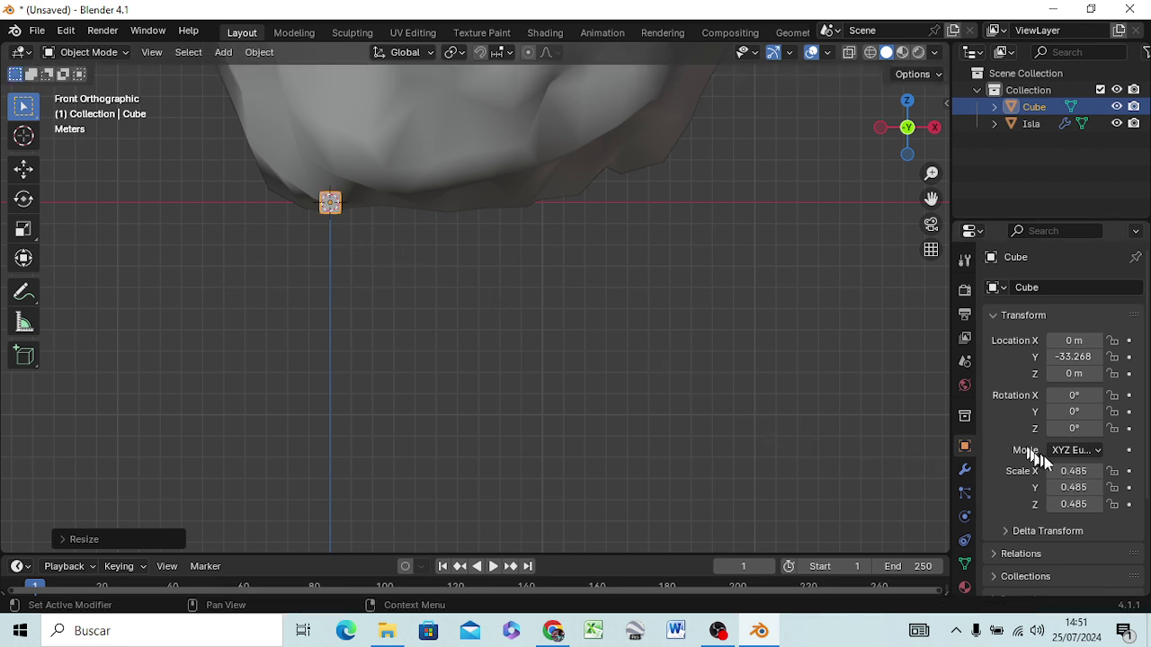
Set the cube's X, Y and Z scale to 1
left_click(1072, 470)
type("1")
key("Tab")
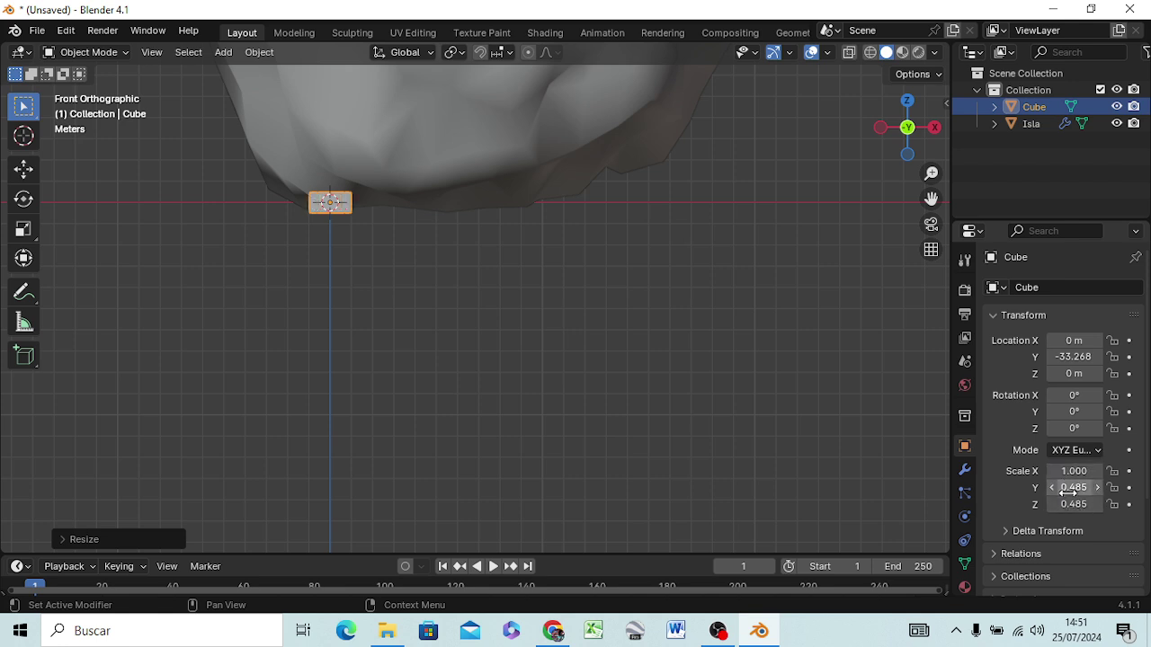
type("1")
key("Return")
left_click(1069, 504)
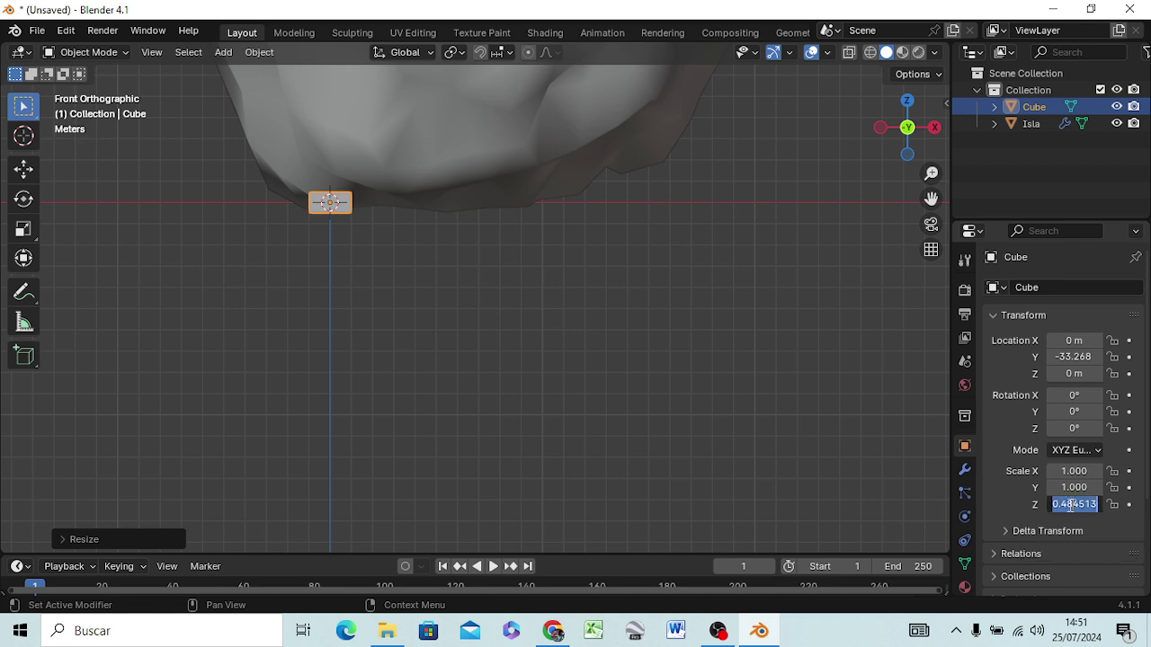
type("1")
key("Return")
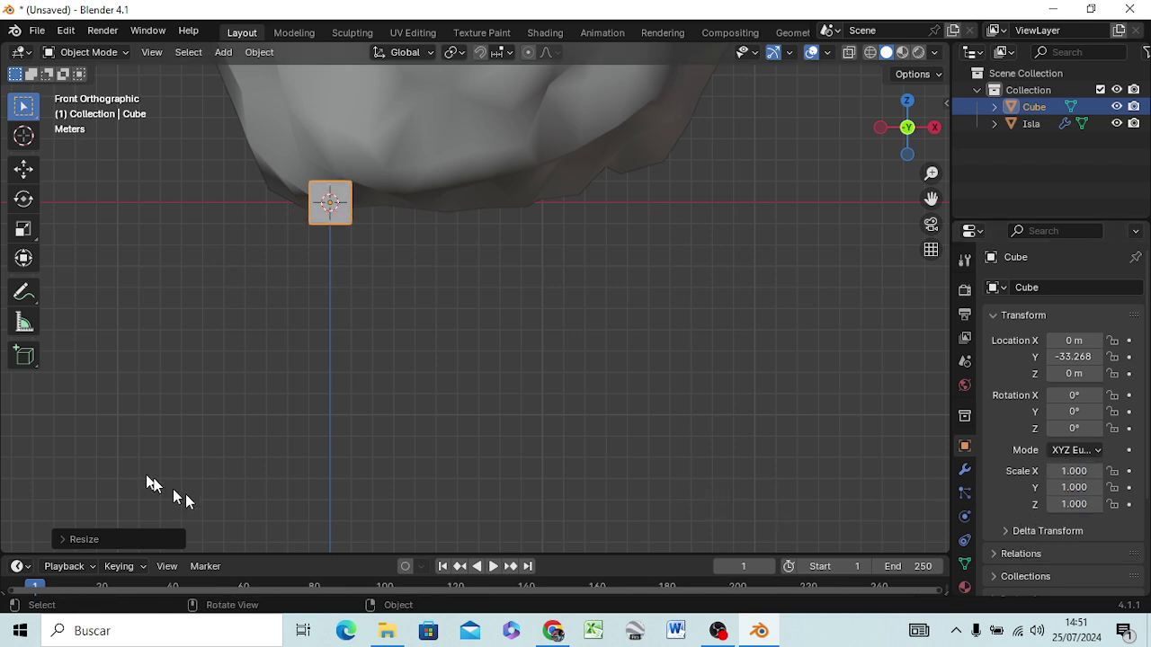
Set the cube's X, Y and Z scale to 0.5
left_click(1074, 471)
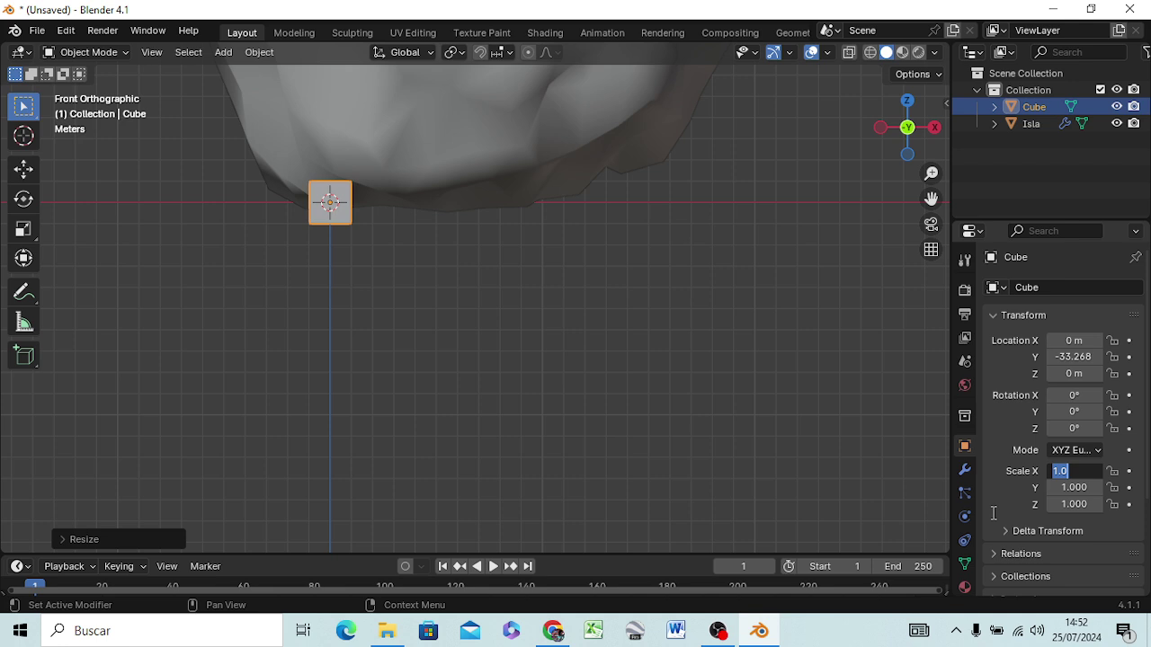
type("0.5")
key("Return")
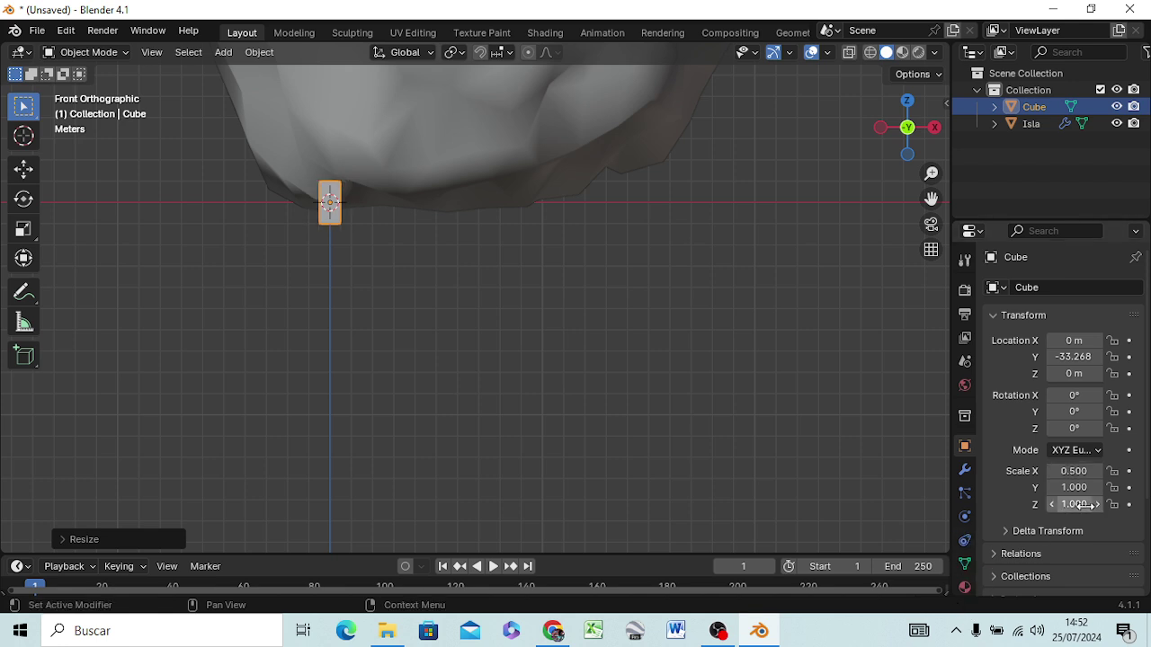
double_click(1064, 488)
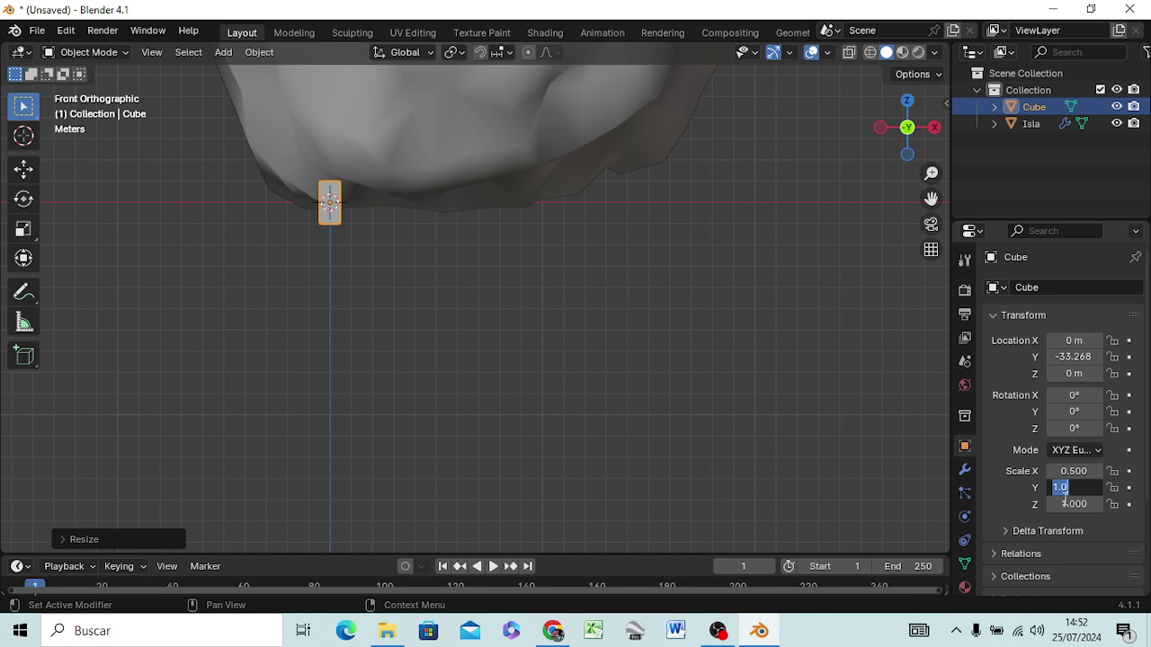
type(".5")
key("Return")
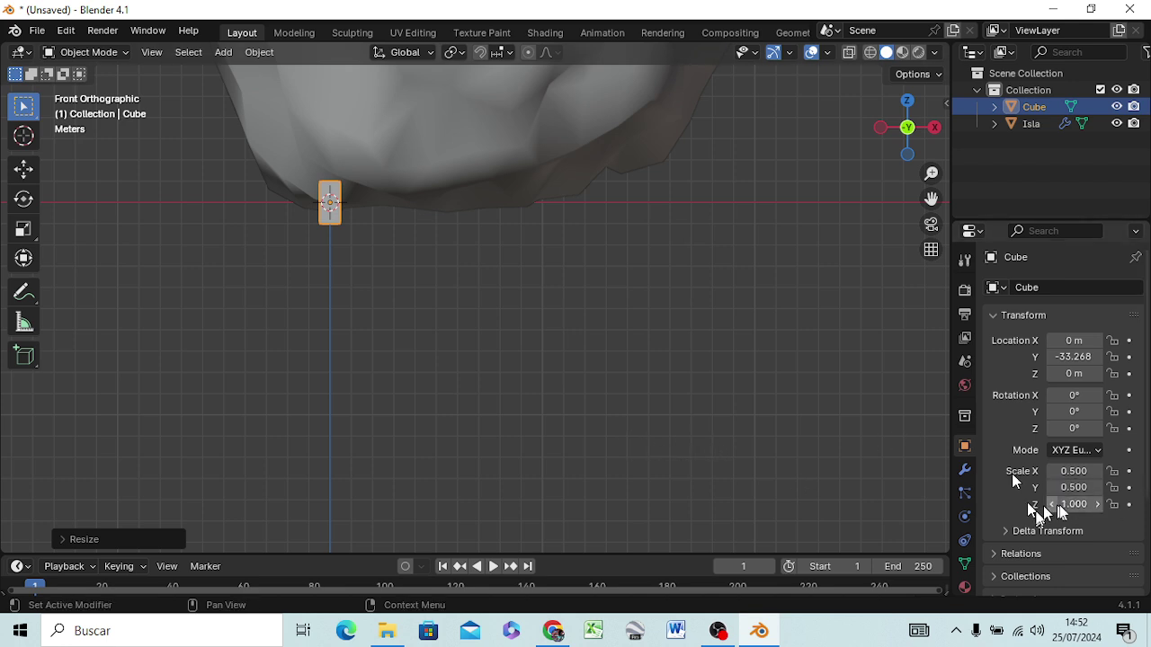
double_click(1073, 505)
type(".5")
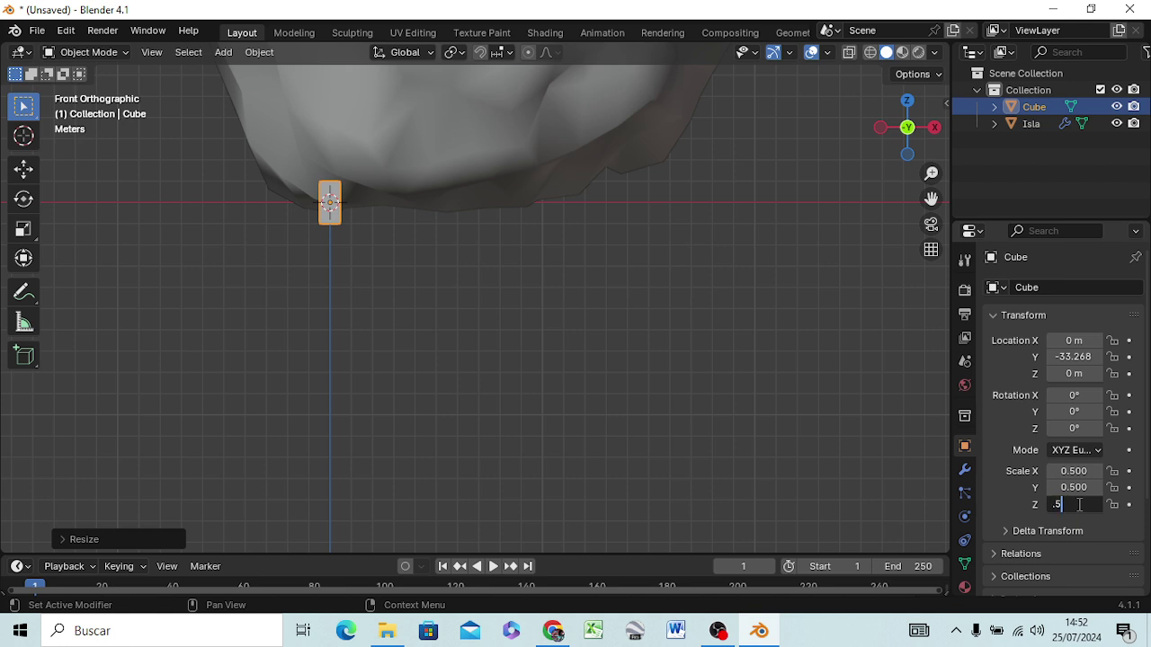
key("Return")
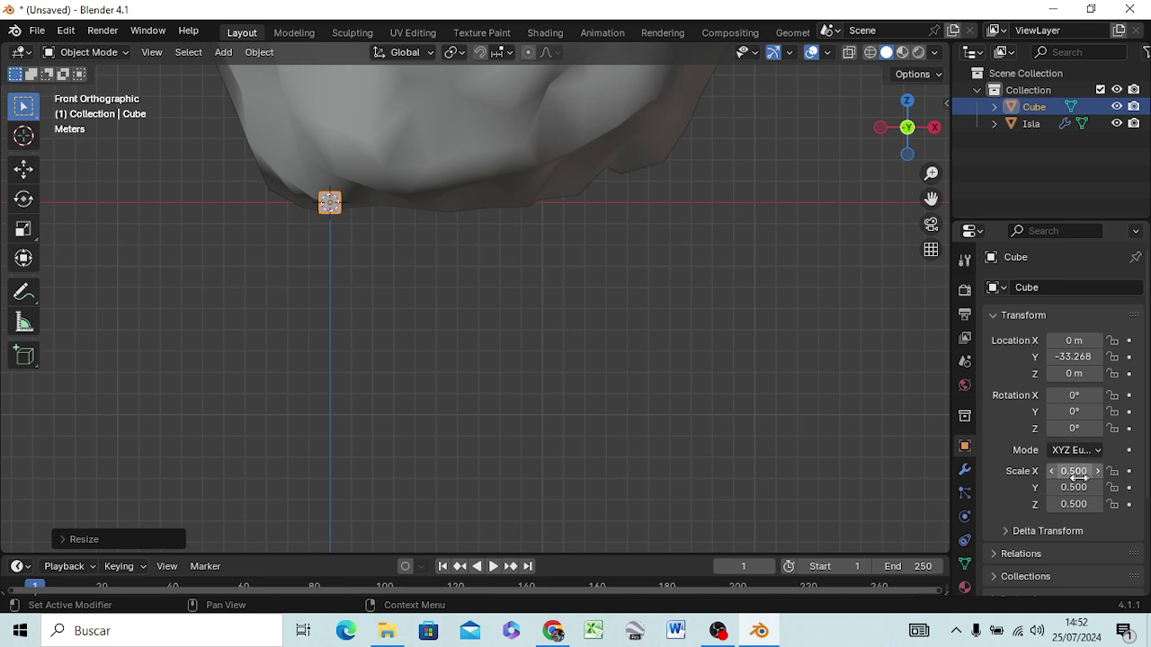
Flatten the cube to Z scale 0.25 and hide the Isla rock to view the cube
left_click(1082, 505)
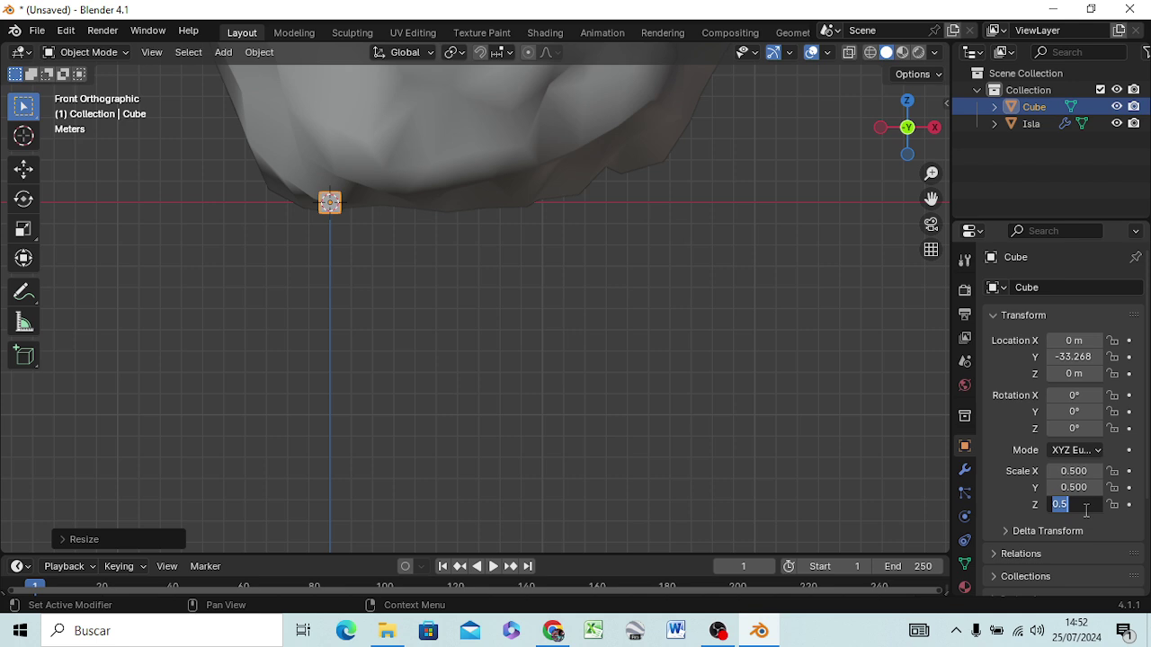
key("BackSpace")
type(".25")
key("Return")
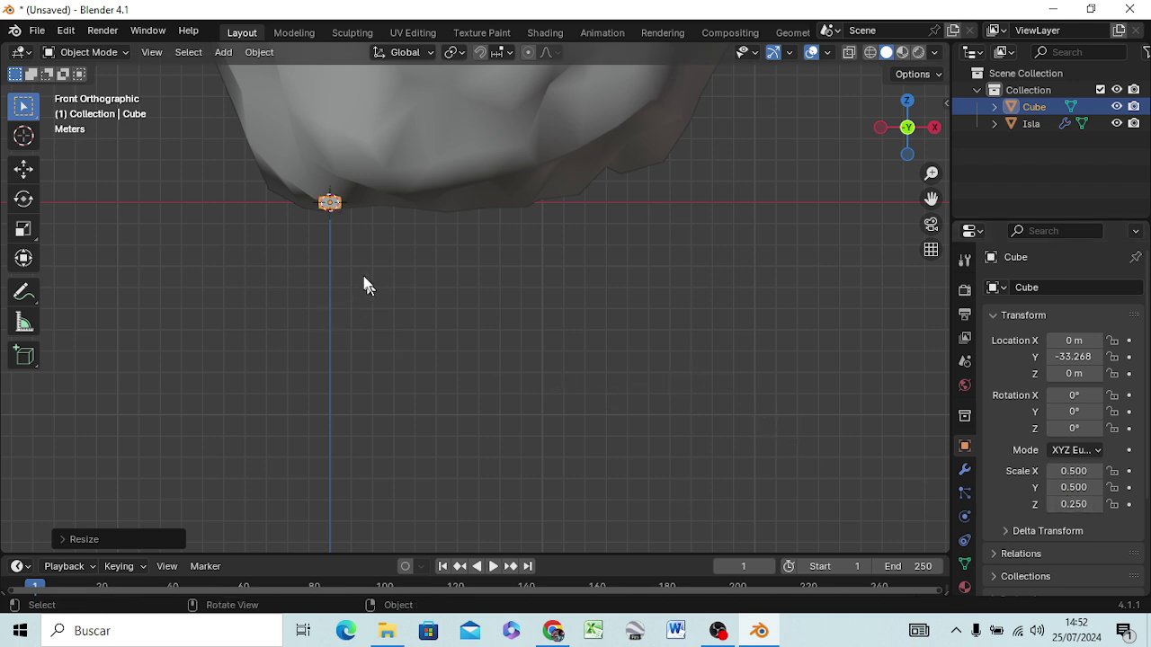
mouse_move(333, 260)
middle_mouse_down()
mouse_move(486, 313)
mouse_move(189, 310)
middle_mouse_up()
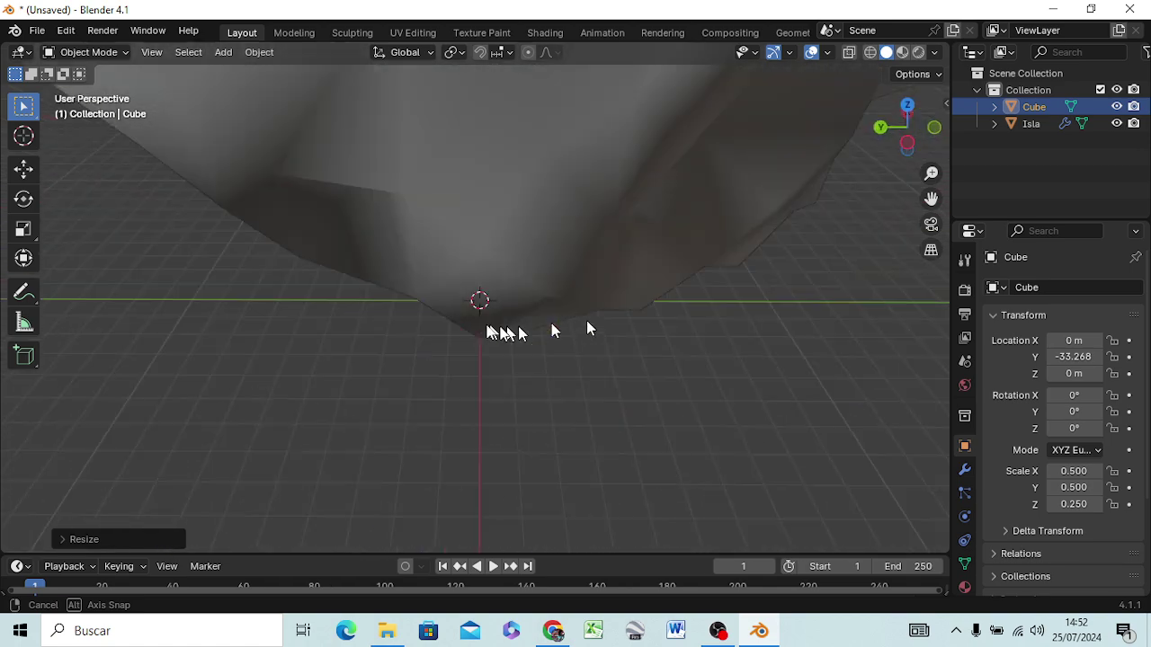
mouse_move(321, 317)
middle_mouse_down()
mouse_move(149, 314)
mouse_move(321, 303)
mouse_move(441, 276)
mouse_move(393, 321)
middle_mouse_up()
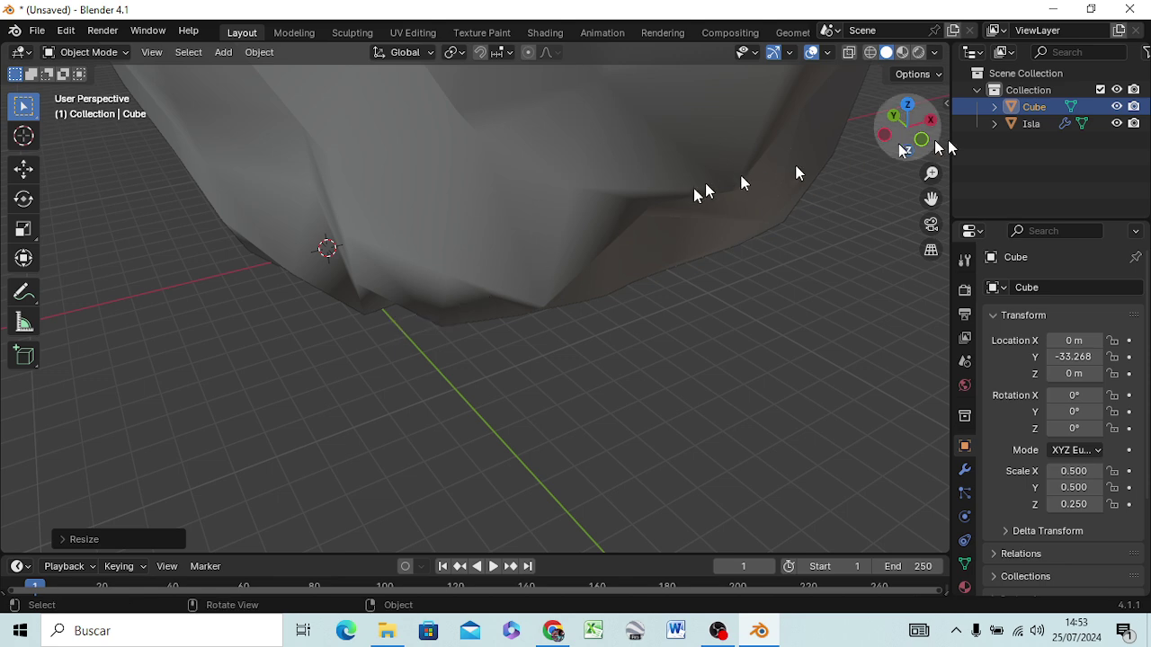
left_click(1116, 123)
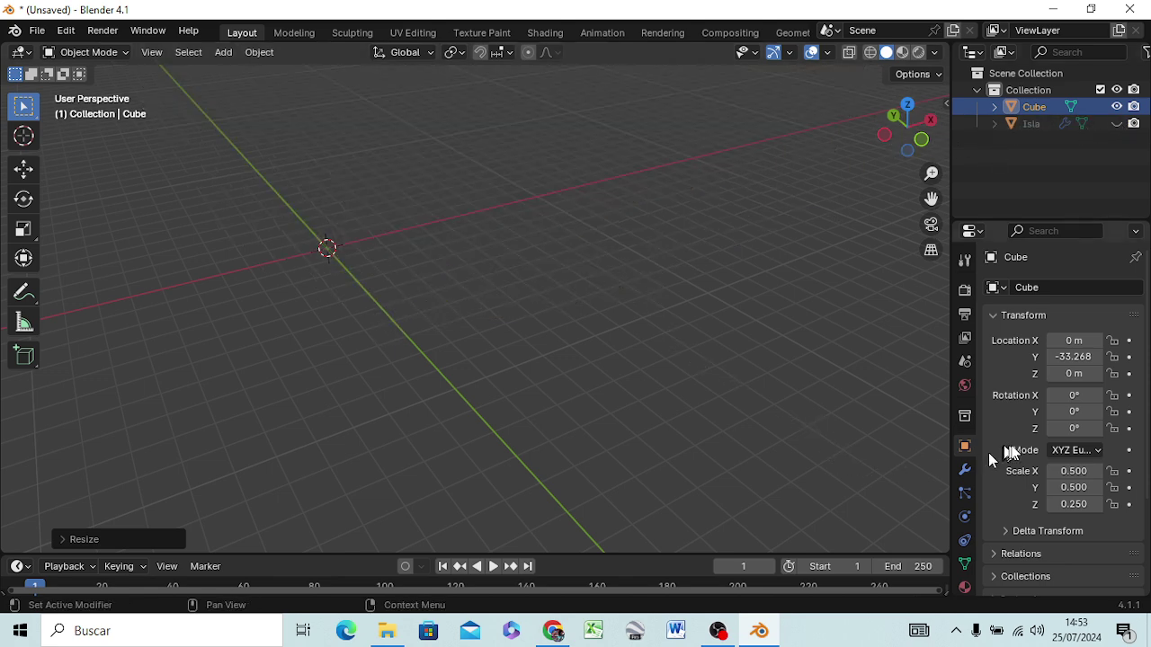
left_click(1074, 505)
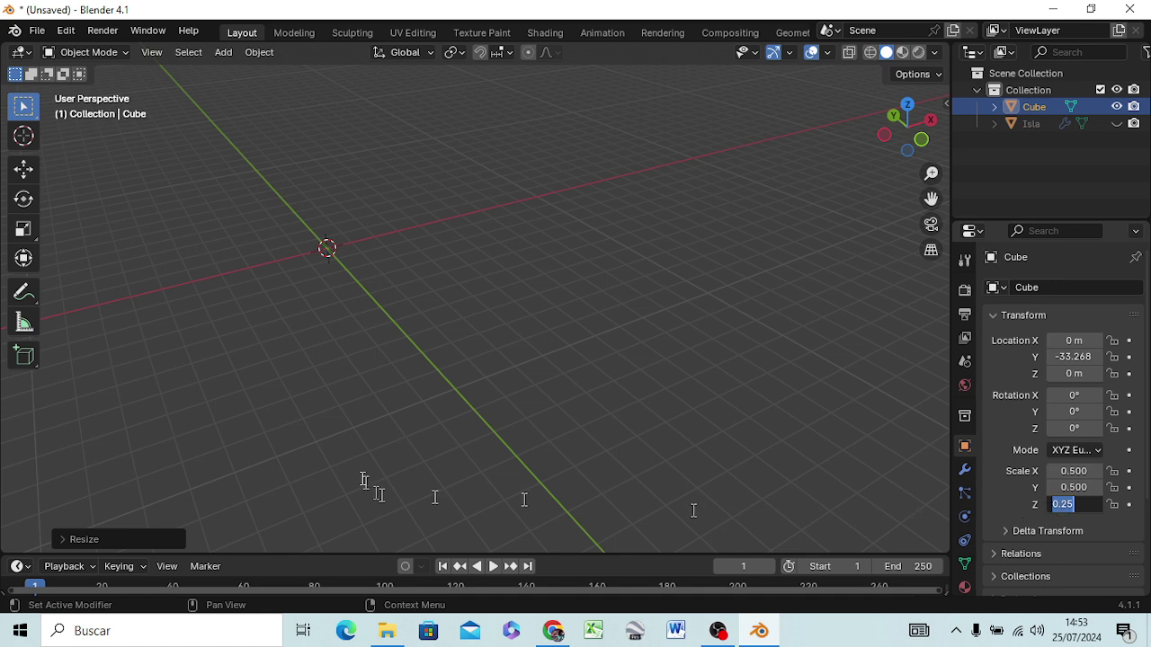
key("Return")
Pan, zoom and orbit across the ground grid to locate the cube
scroll(333, 290, "up", 5)
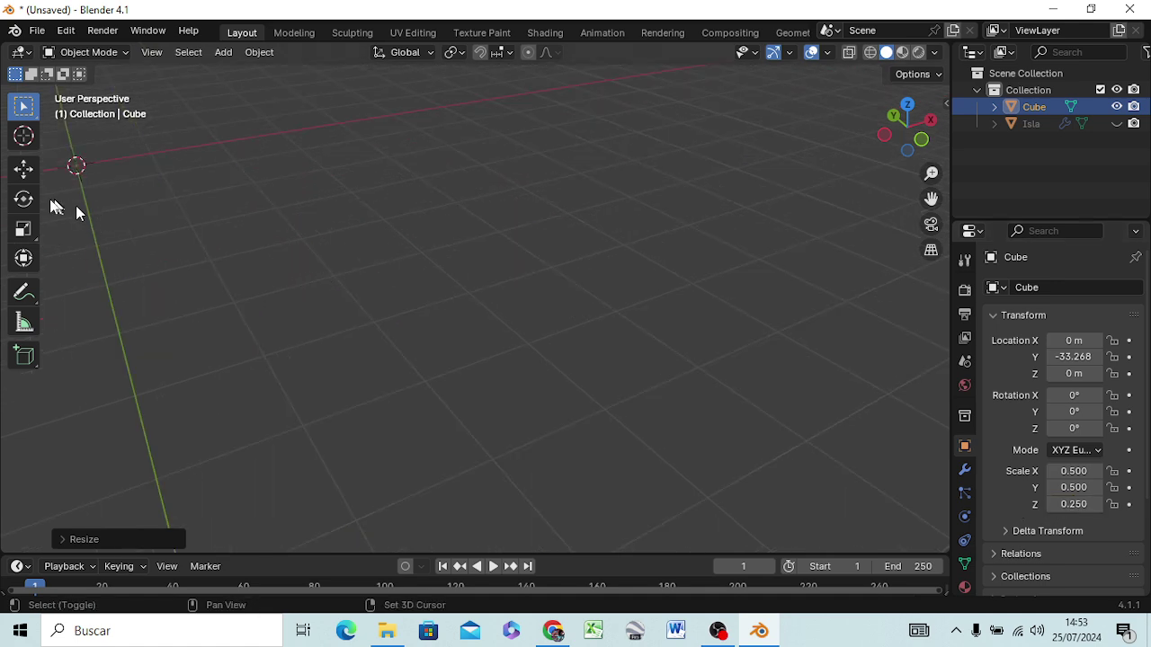
mouse_move(75, 205)
middle_mouse_down("shift")
mouse_move(115, 249)
mouse_move(363, 254)
middle_mouse_up("shift")
scroll(548, 260, "up", 2)
scroll(547, 259, "up", 3)
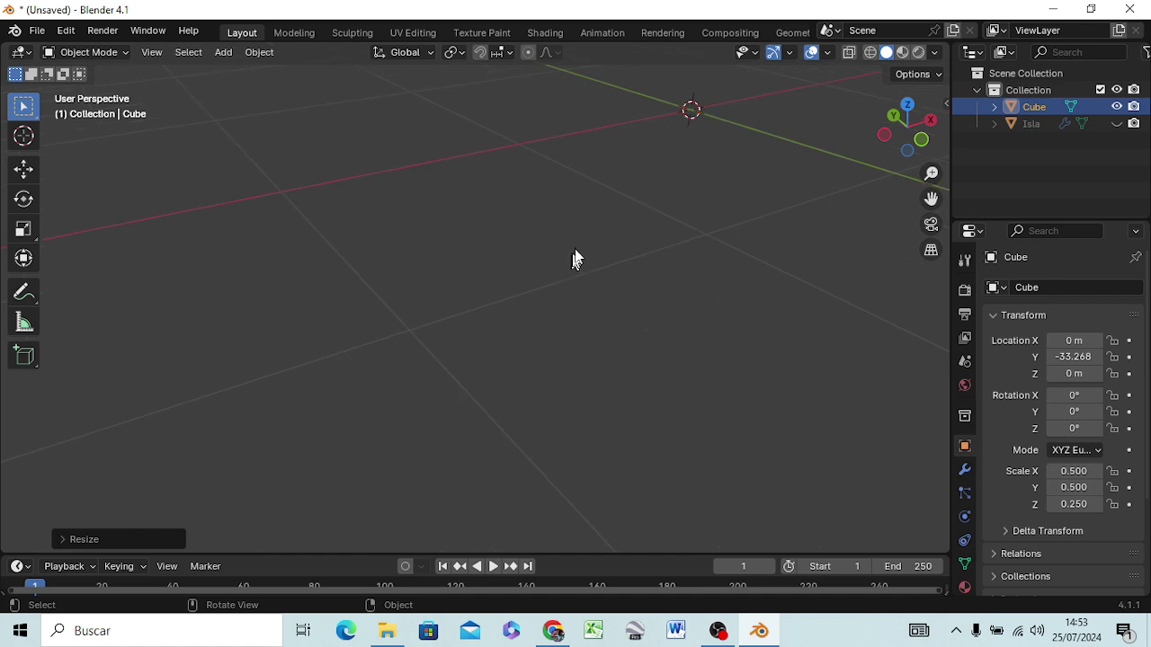
scroll(589, 216, "down", 5)
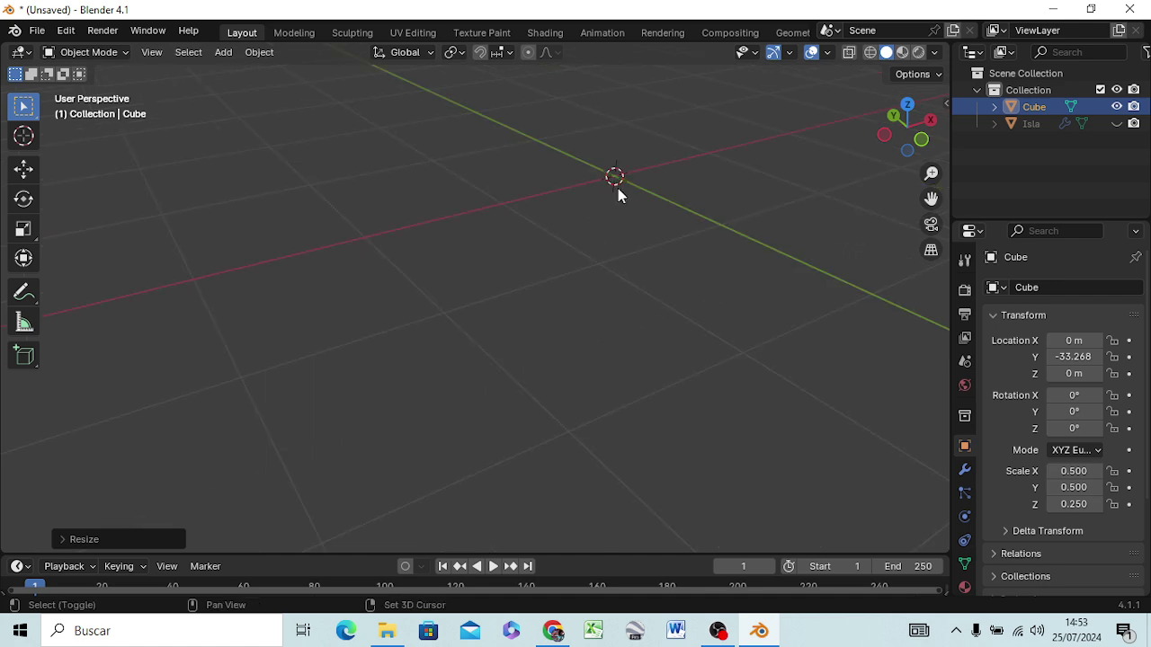
middle_click_drag(618, 189, 545, 309, "shift")
middle_click_drag(483, 416, 470, 509, "shift")
left_click_drag(417, 520, 458, 417)
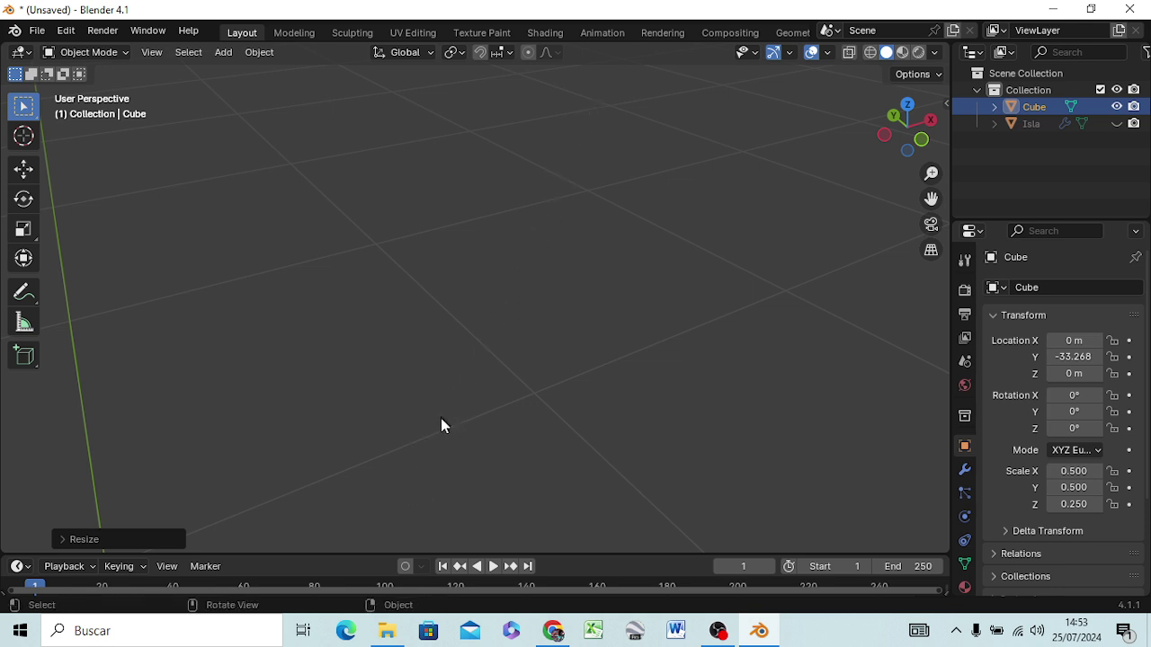
mouse_move(441, 425)
middle_mouse_down()
mouse_move(517, 327)
mouse_move(501, 270)
mouse_move(488, 296)
middle_mouse_up()
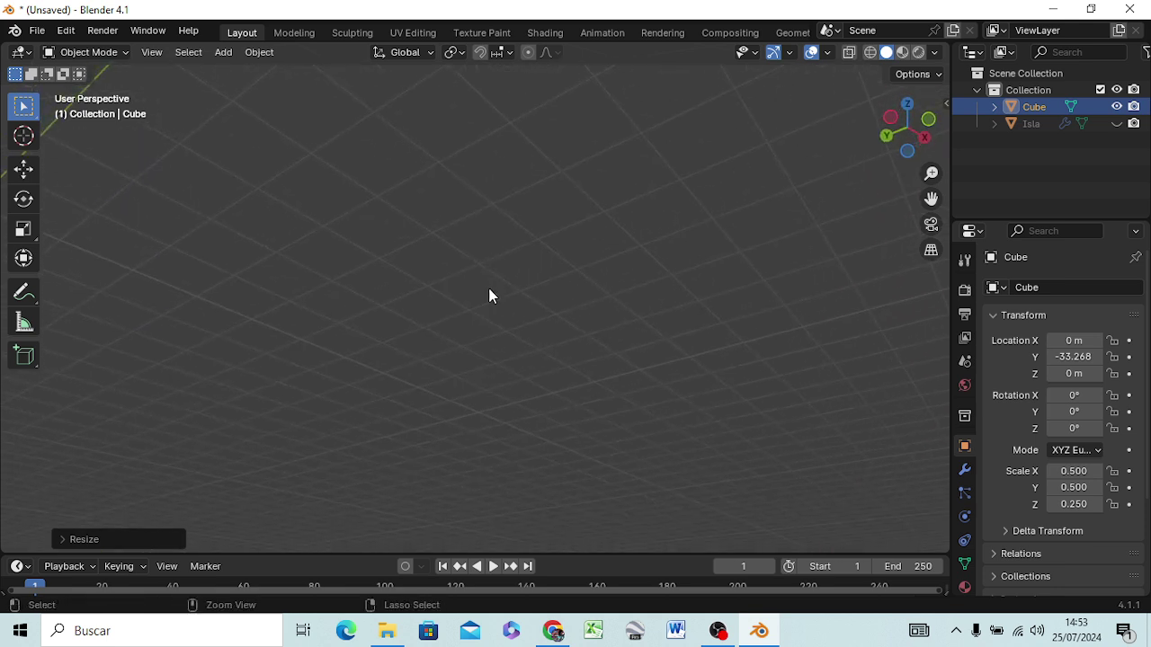
Unhide the Isla rock and scale the cube along Z back to a uniform 0.5
key("alt+h")
key("s")
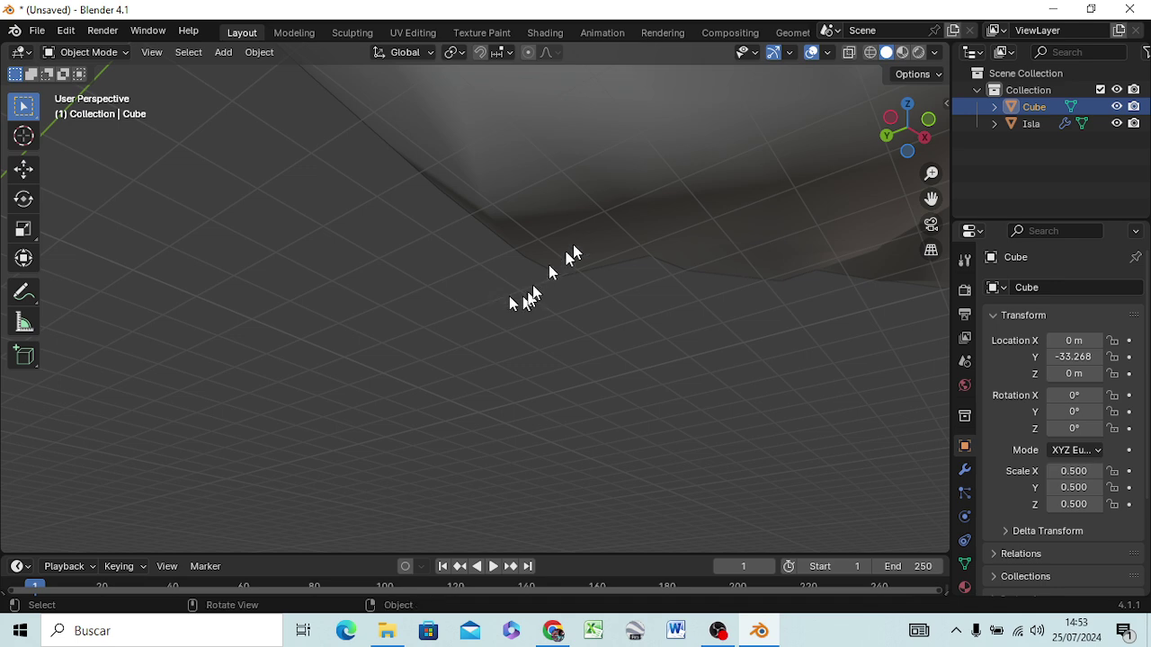
key("z")
left_click(497, 382)
scroll(507, 340, "down", 3)
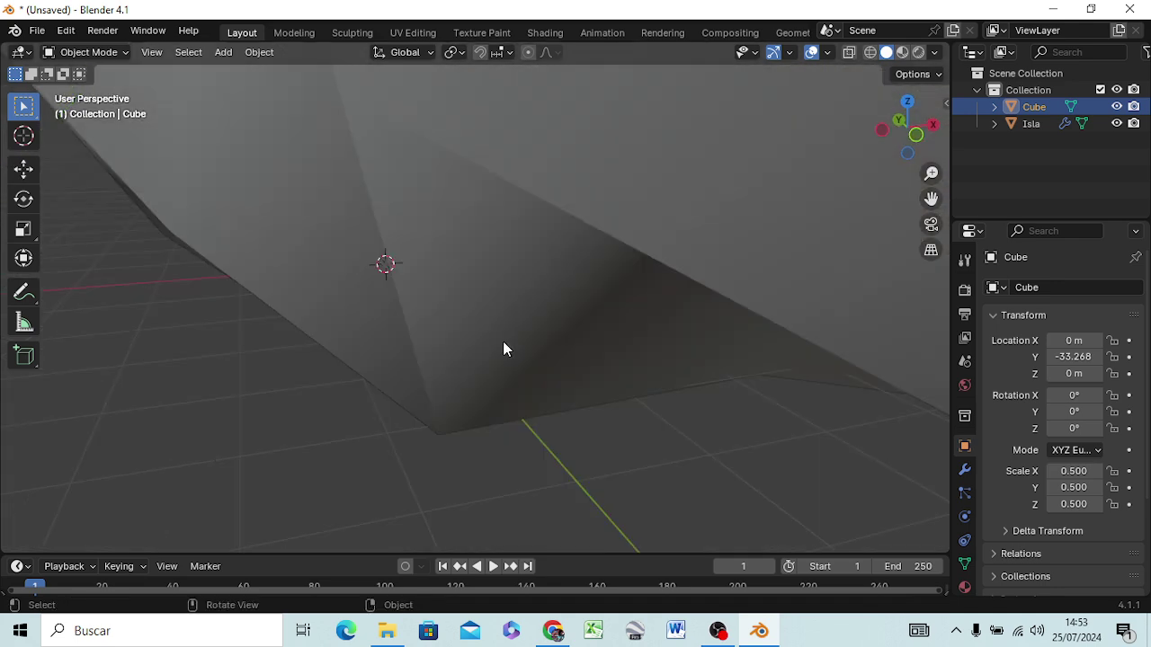
scroll(504, 340, "down", 3)
scroll(506, 342, "down", 2)
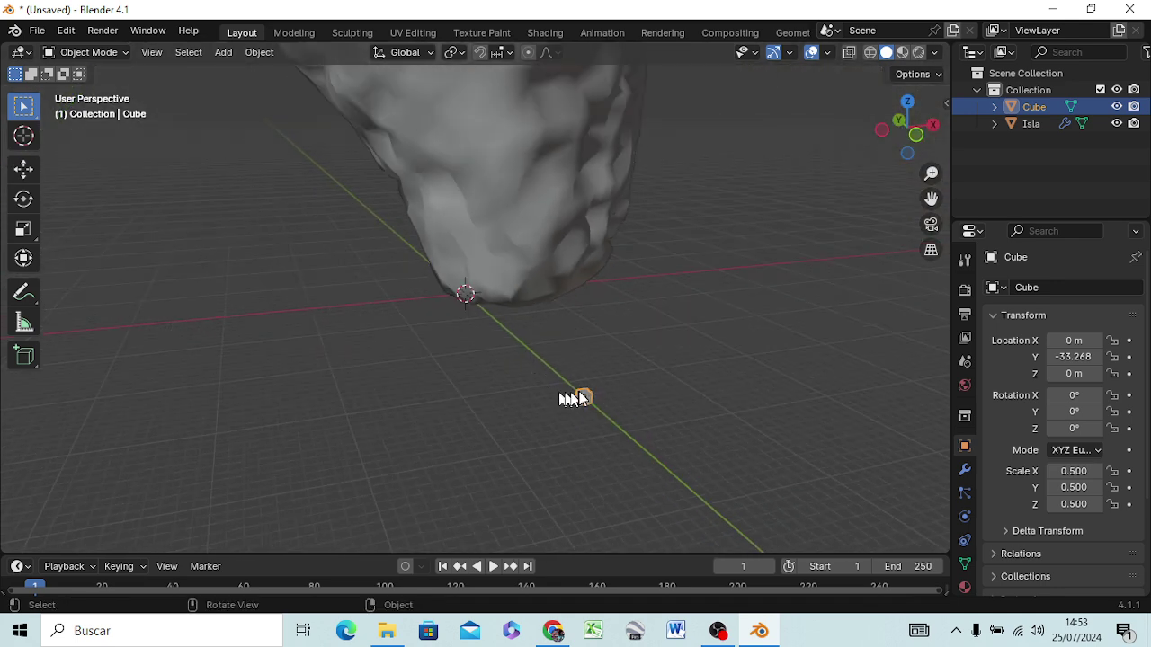
mouse_move(599, 403)
middle_mouse_down()
mouse_move(599, 419)
mouse_move(552, 411)
mouse_move(596, 368)
mouse_move(560, 390)
middle_mouse_up()
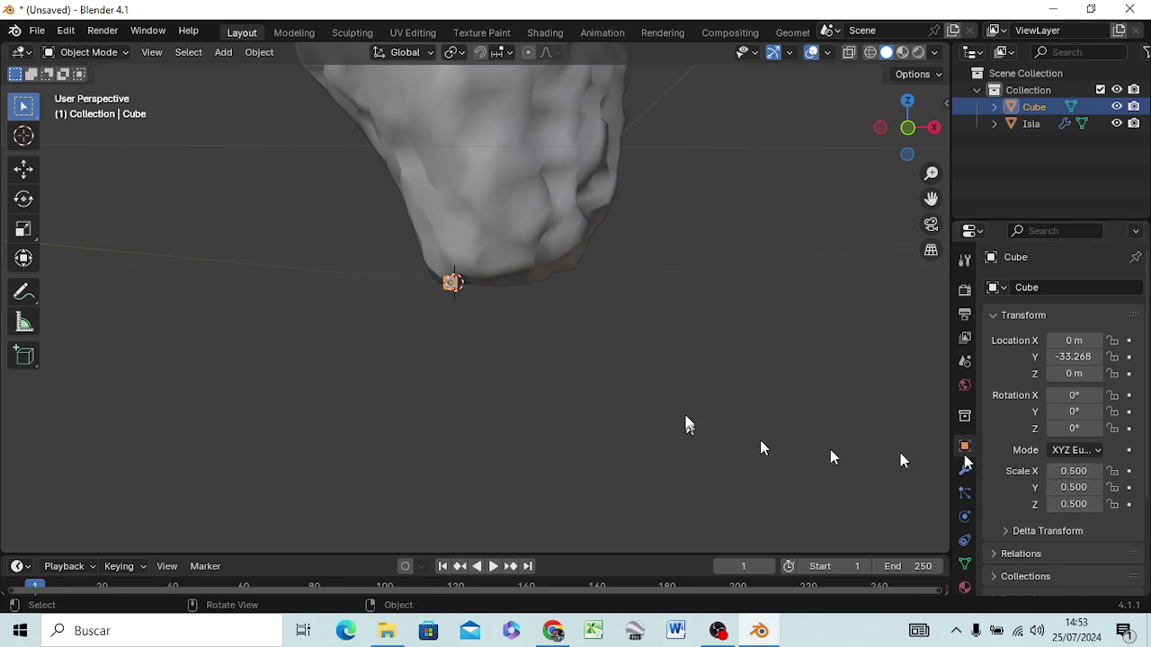
Set the cube's Z scale to 0.25 and Y scale to 5, making a long plank
left_click(1067, 466)
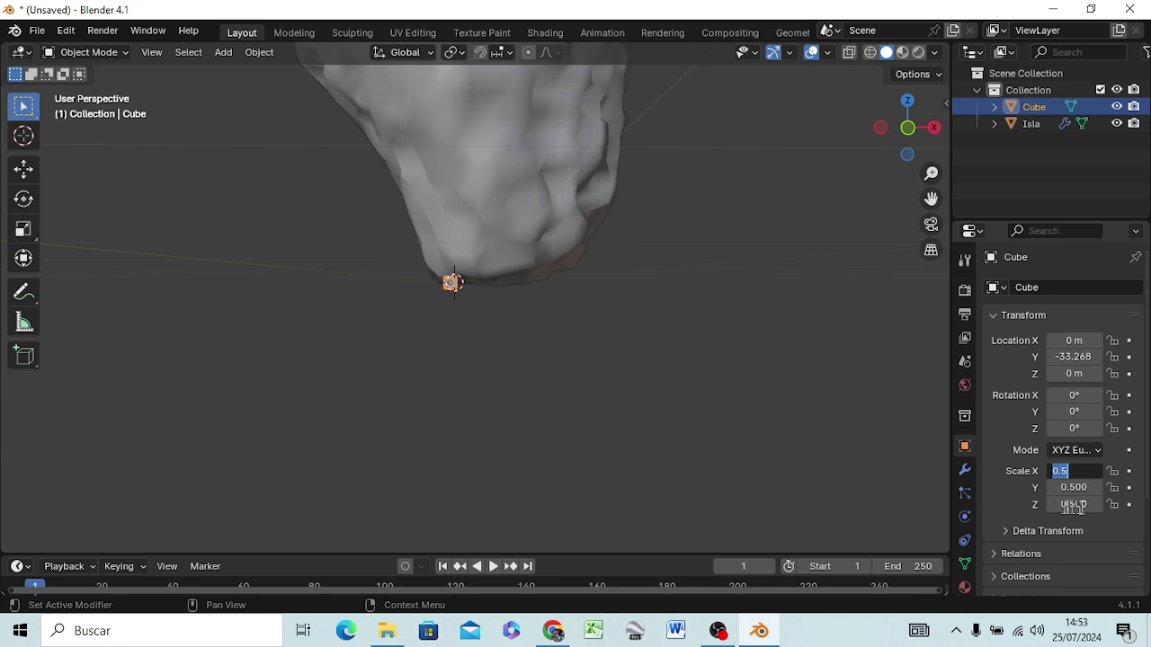
left_click(1084, 507)
left_click(1075, 505)
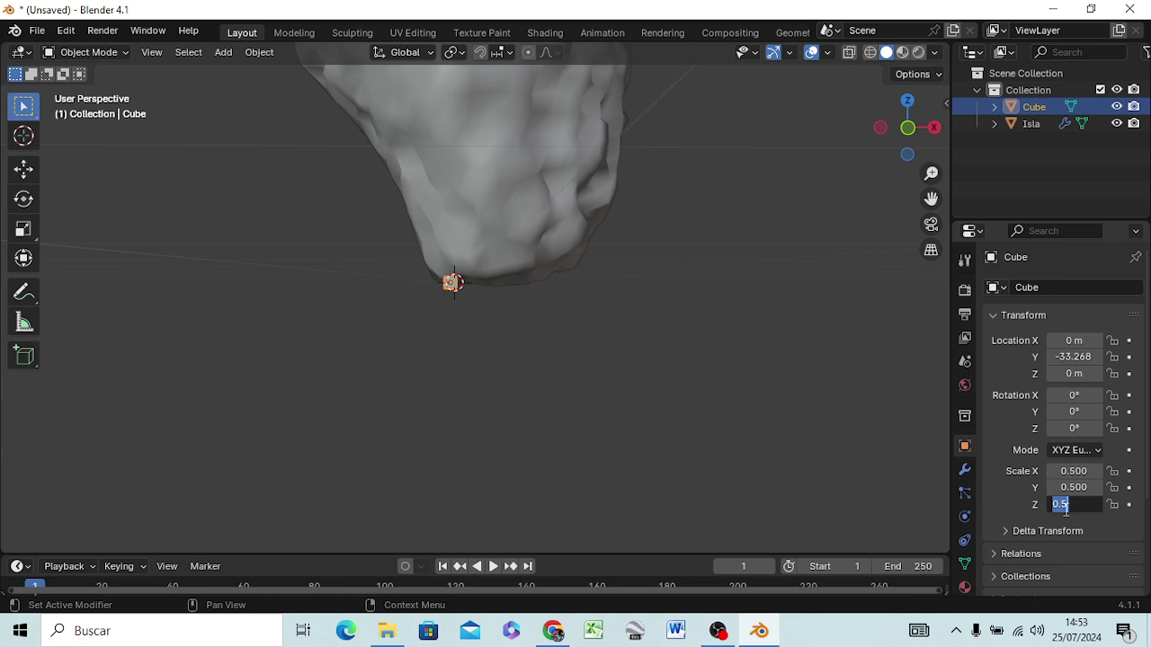
type(".25")
key("Return")
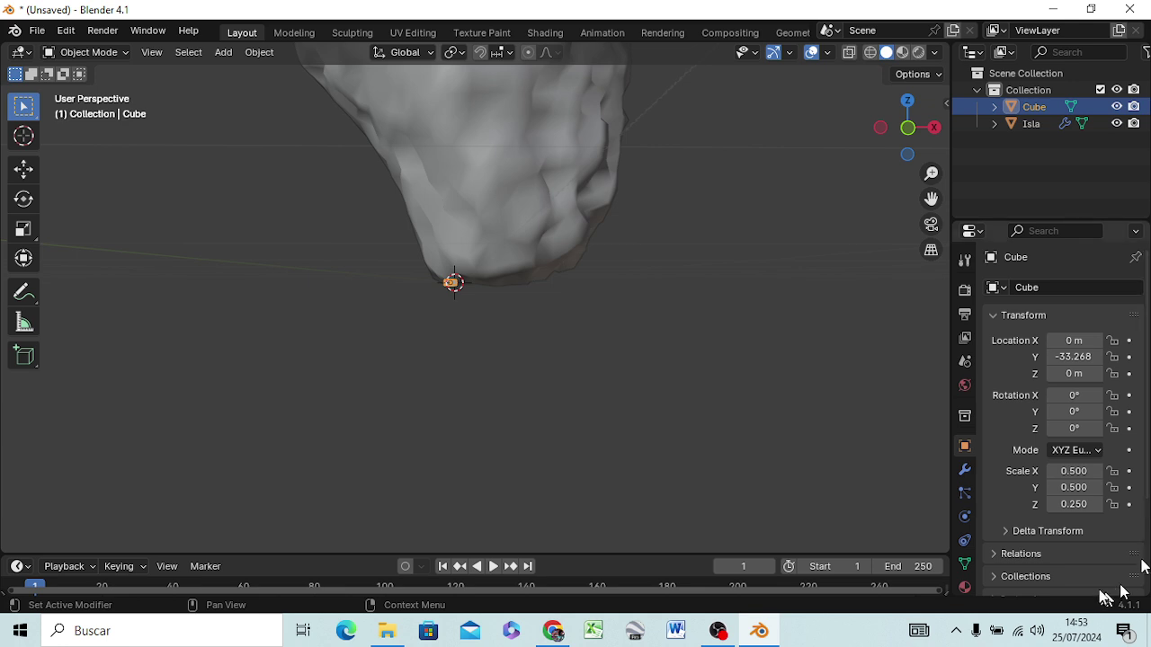
left_click(1070, 487)
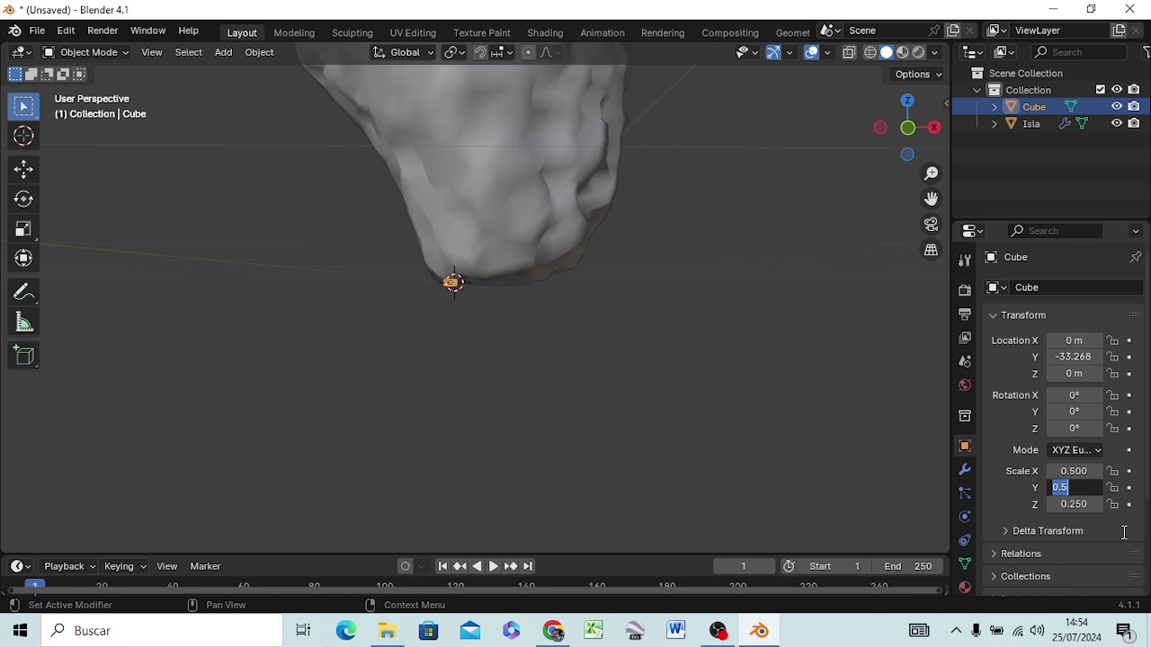
type("5")
key("Return")
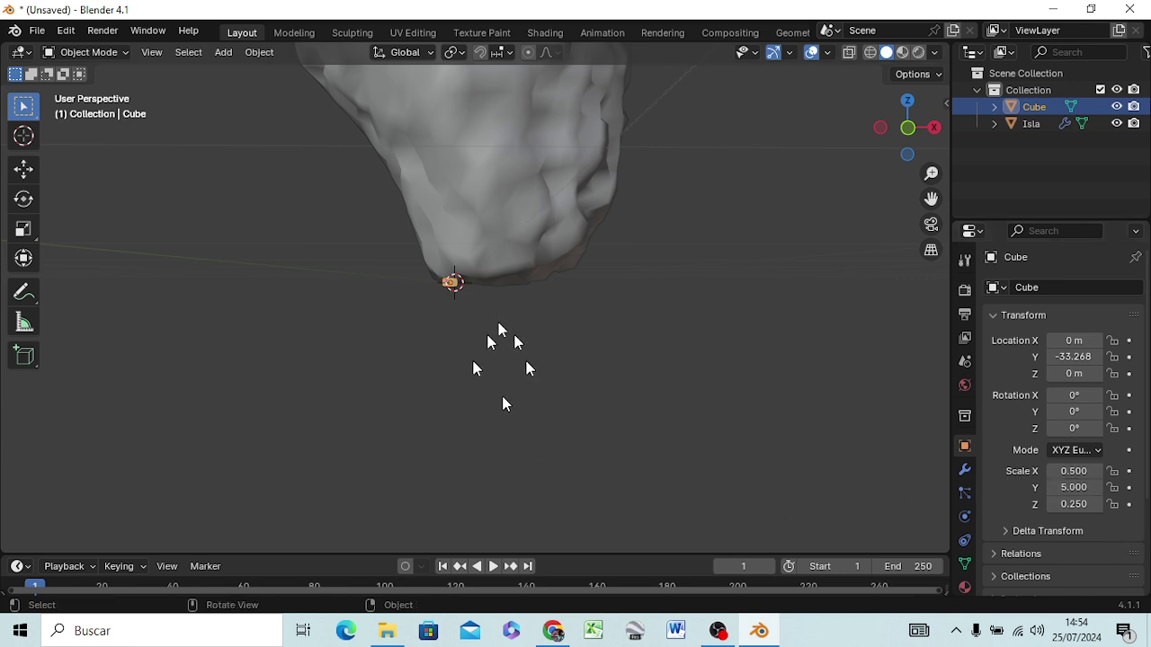
scroll(430, 310, "up", 2)
scroll(380, 309, "up", 2)
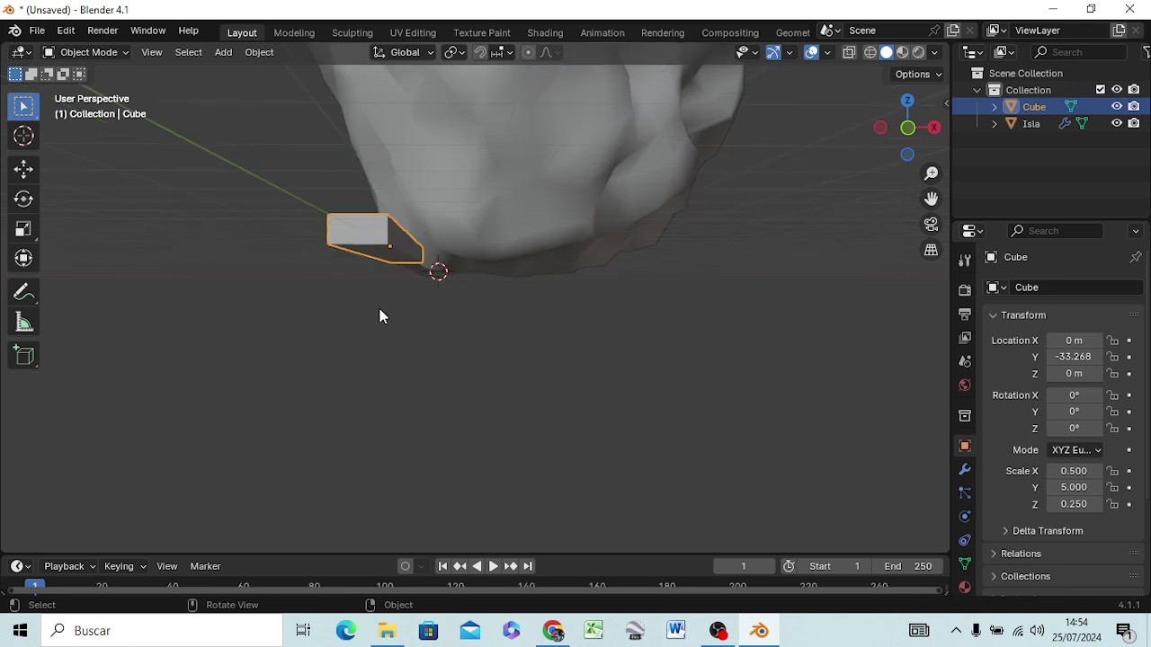
Slide the plank along Y to Y −7.2881 m, below the rock
mouse_move(384, 302)
middle_mouse_down()
mouse_move(373, 344)
mouse_move(394, 297)
middle_mouse_up()
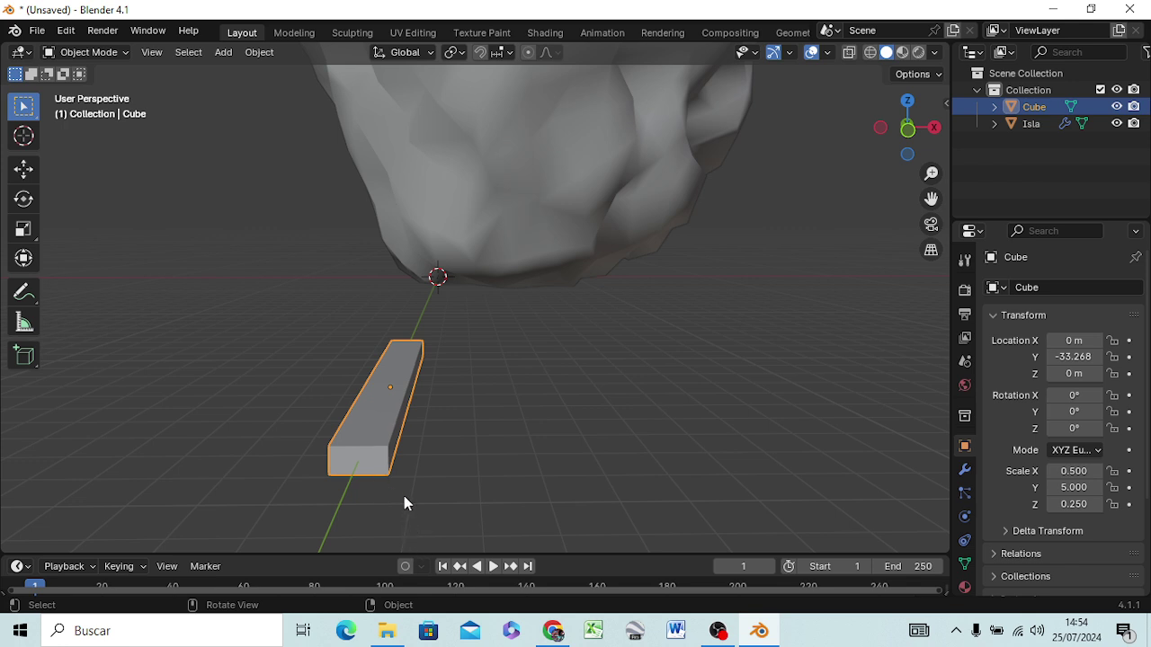
key("g")
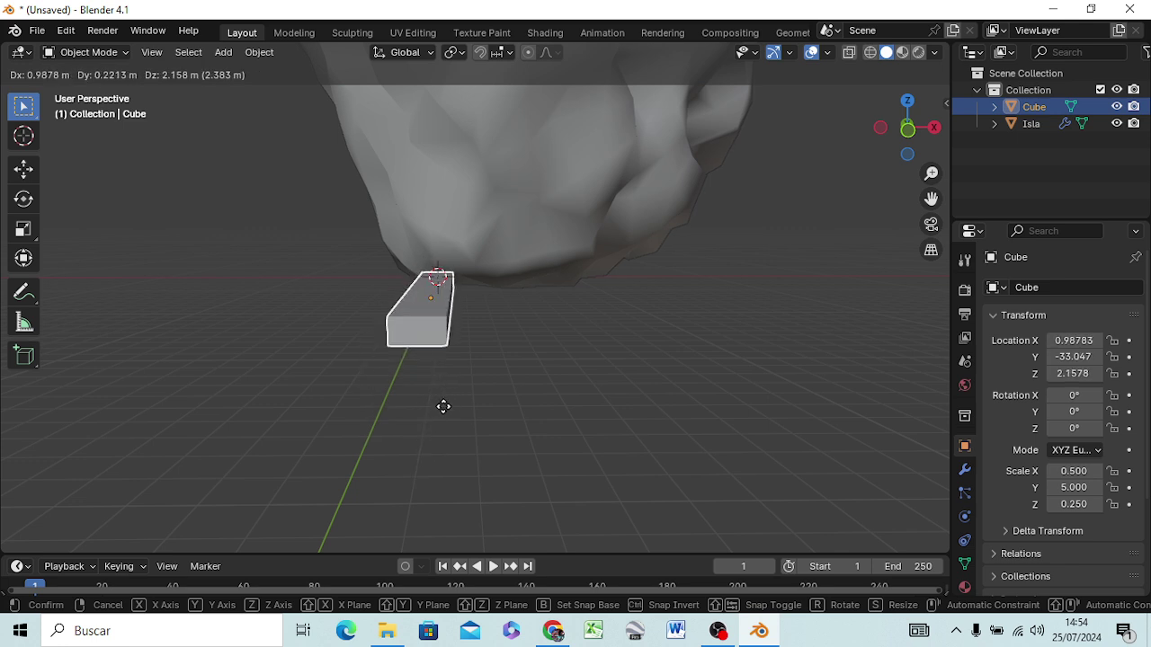
key("y")
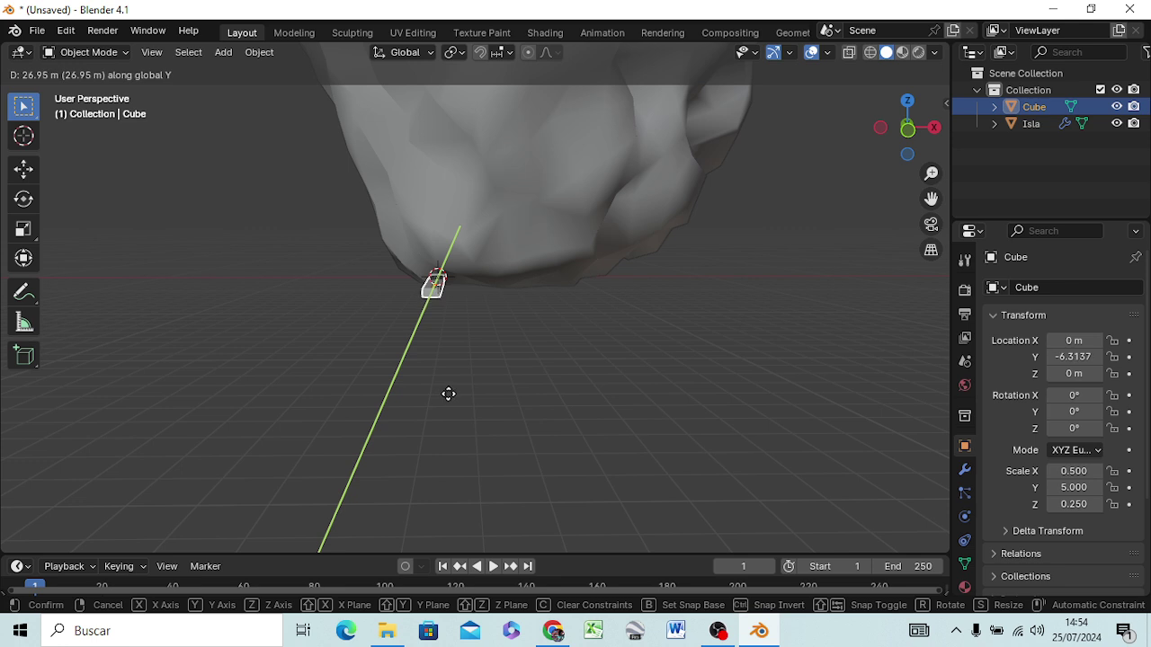
left_click(449, 396)
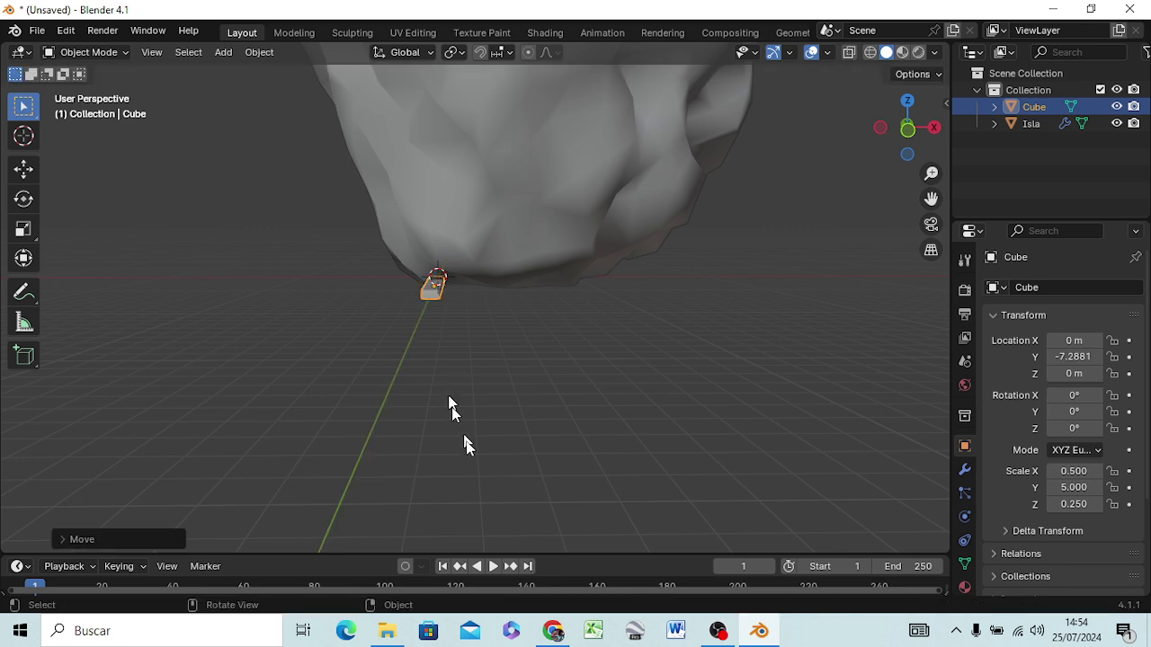
Raise the plank along Z to 2.6495 m and switch to Right Orthographic view
mouse_move(385, 405)
middle_mouse_down()
mouse_move(372, 403)
mouse_move(394, 402)
mouse_move(365, 406)
middle_mouse_up()
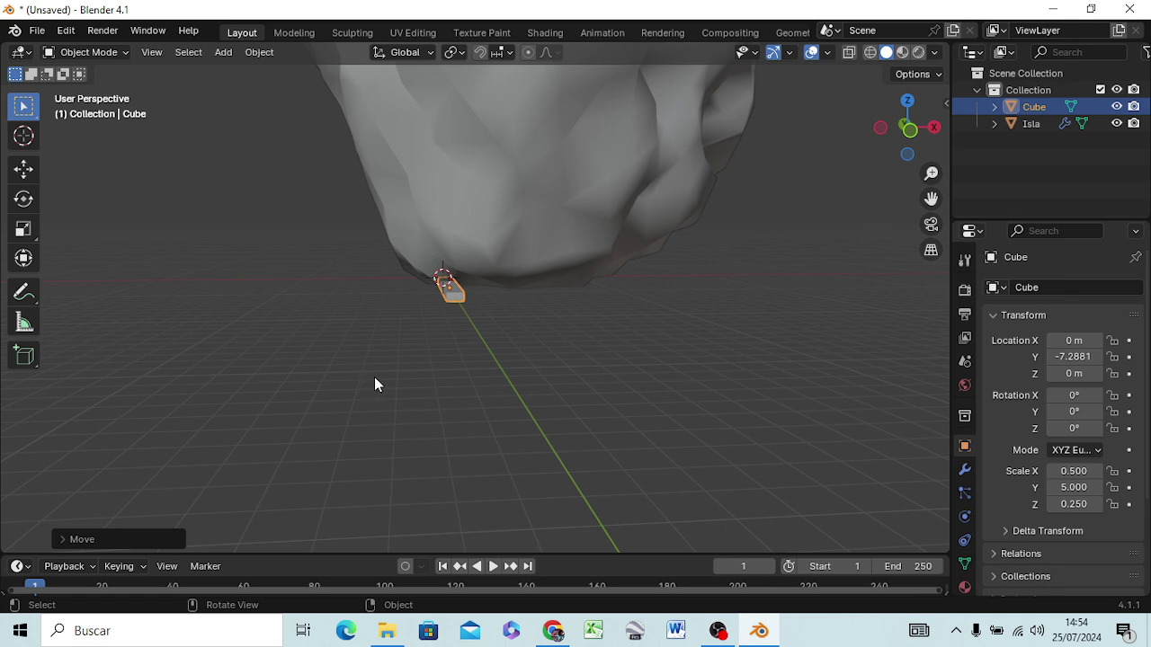
key("g")
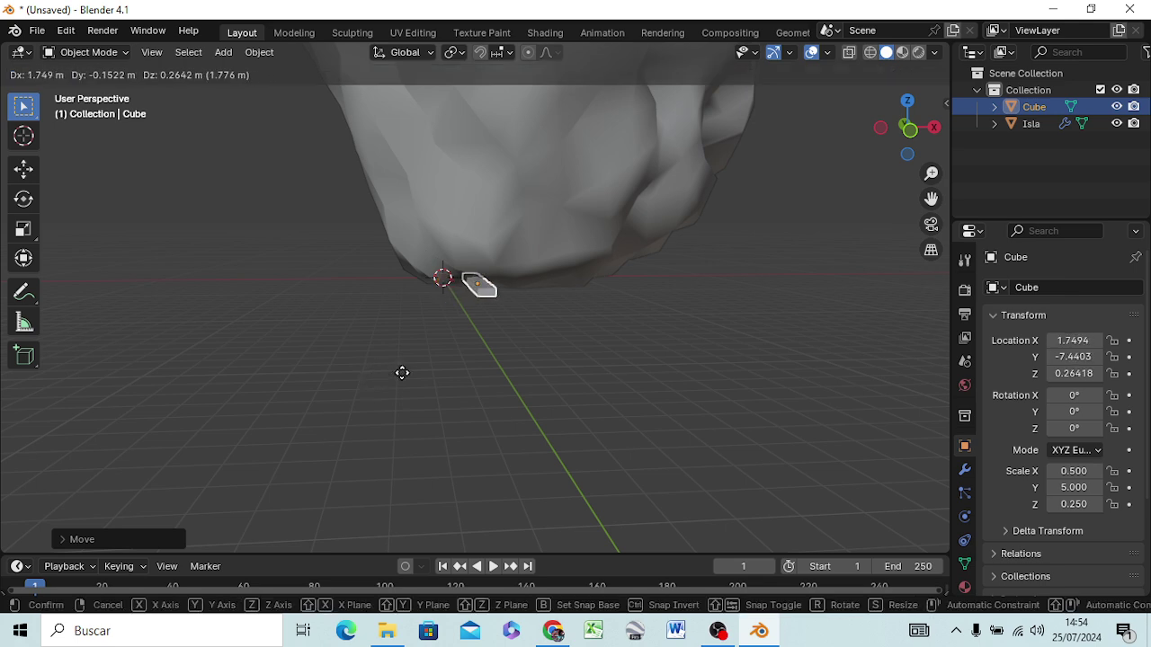
key("z")
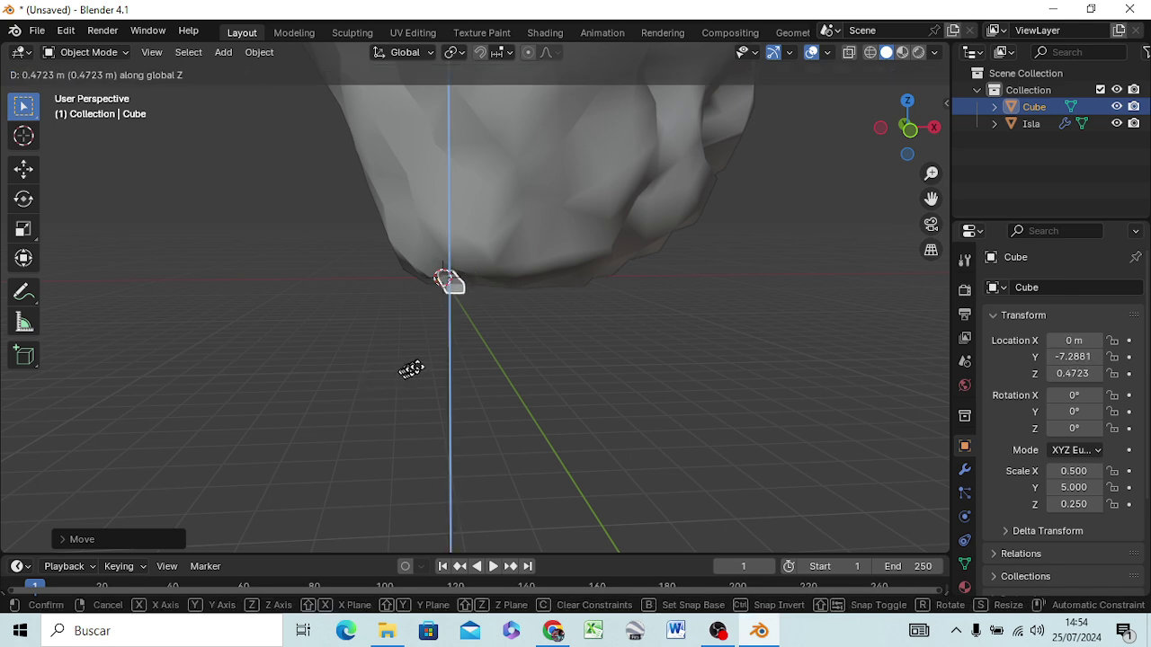
left_click(425, 335)
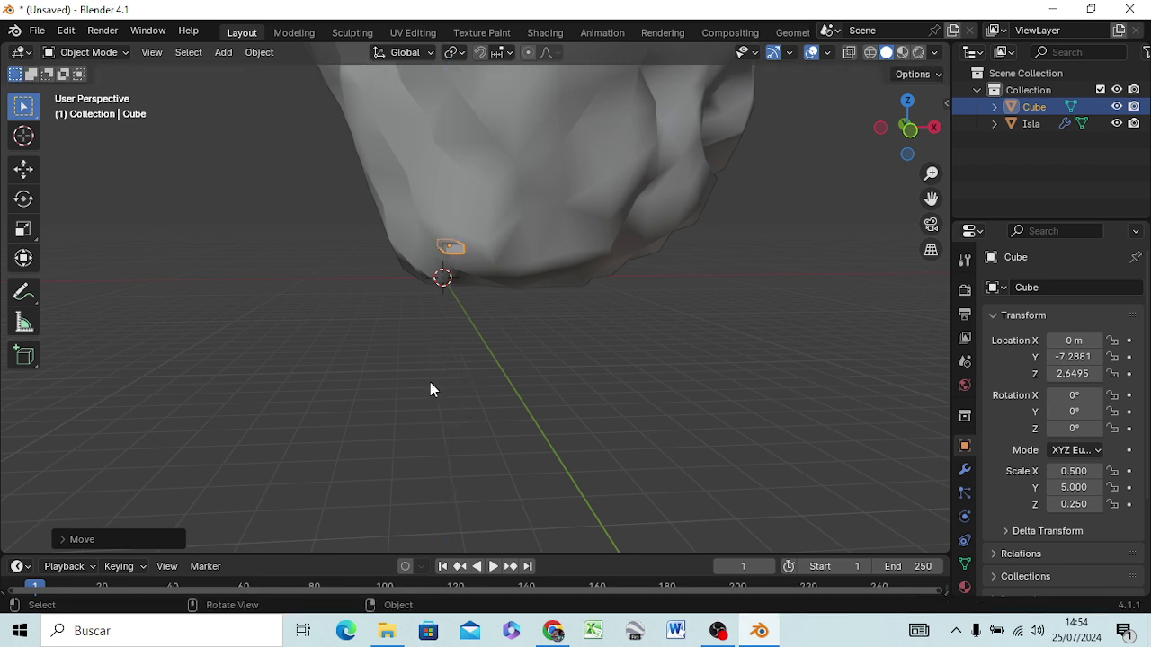
key("KP_5")
key("KP_3")
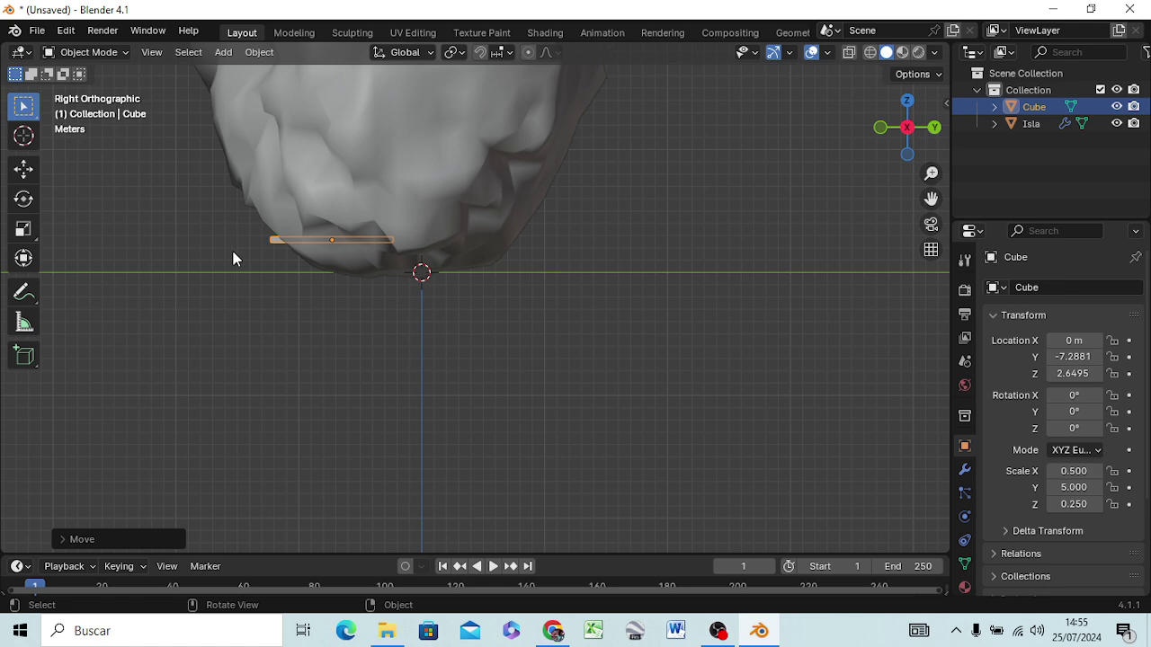
Move the plank along the Y axis toward the rock's edge
key("g")
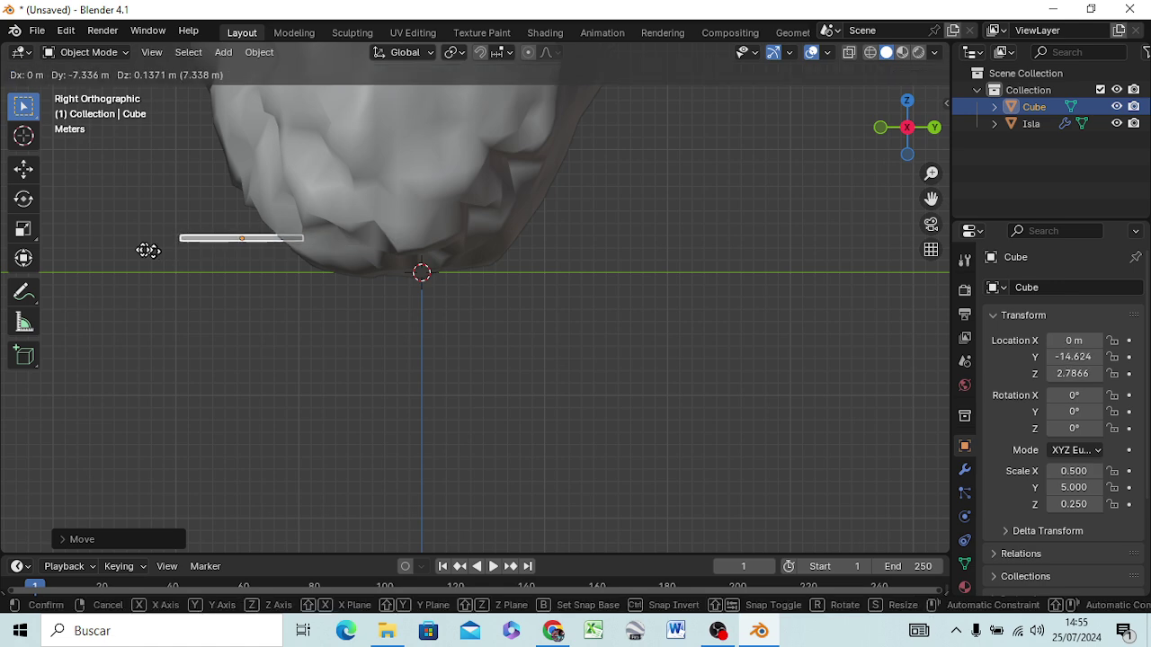
key("x")
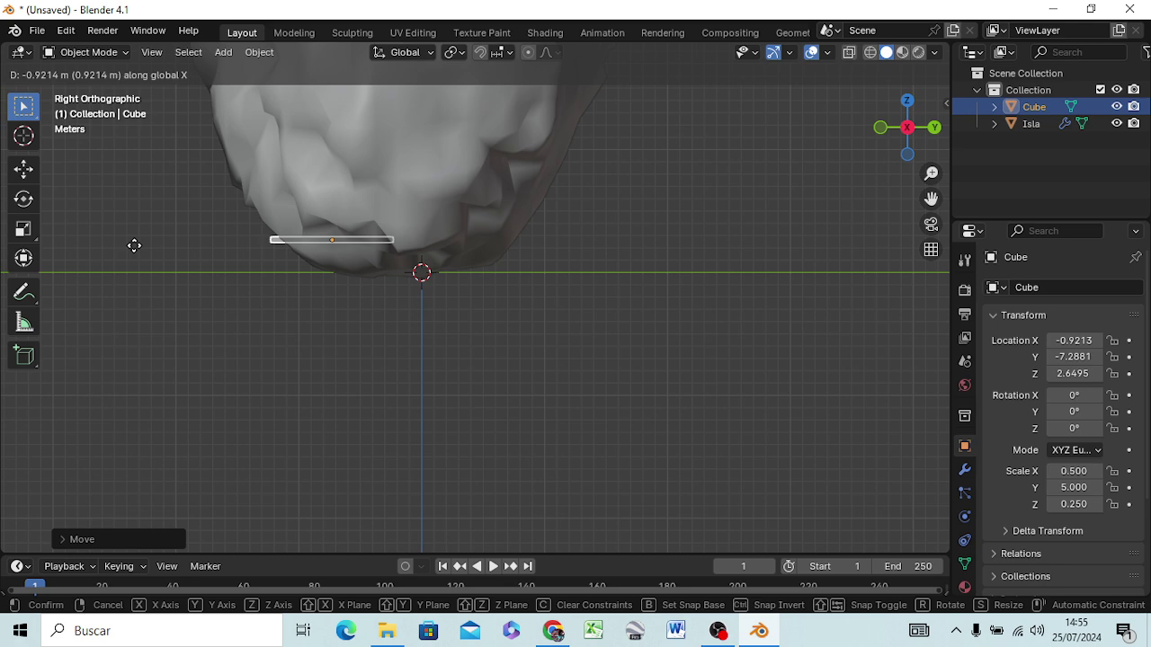
key("y")
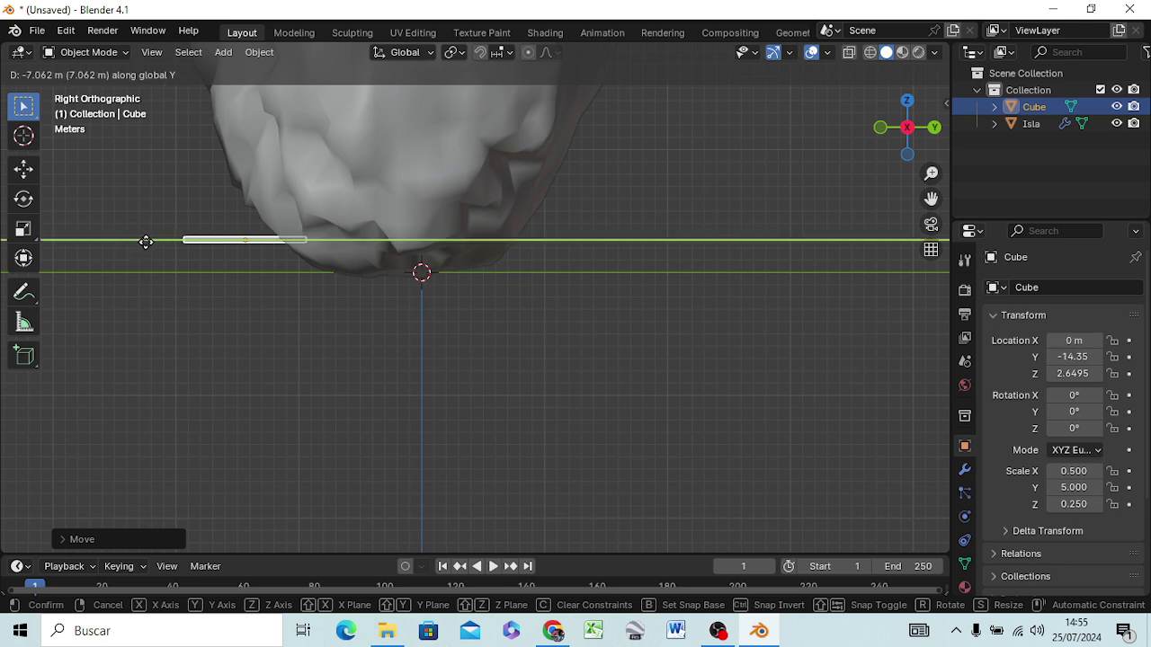
left_click(146, 242)
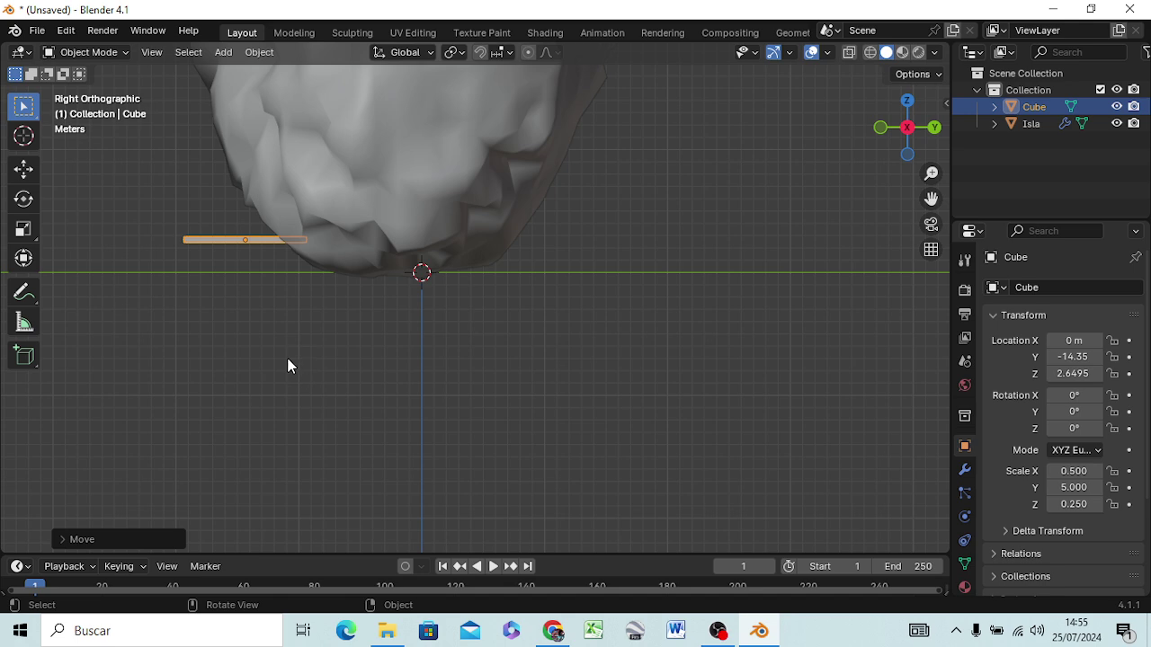
mouse_move(290, 367)
middle_mouse_down()
mouse_move(349, 419)
mouse_move(474, 462)
mouse_move(468, 449)
middle_mouse_up()
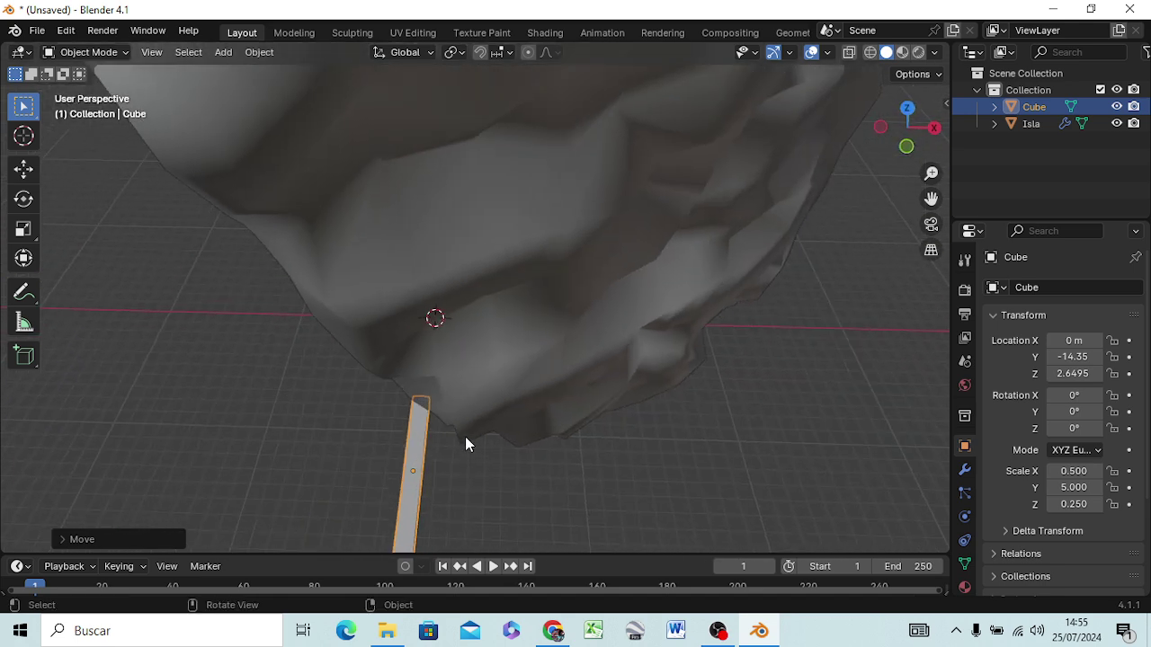
Checking from top and bottom views, place the plank at Y −13.071 m
key("KP_7")
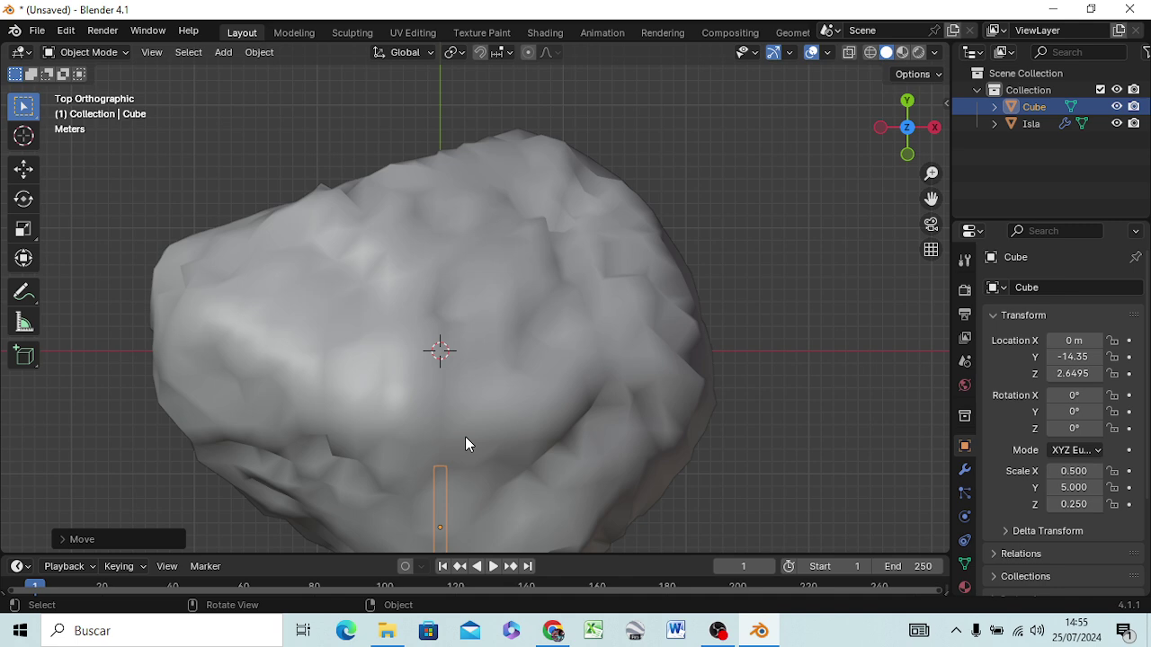
scroll(467, 436, "down", 1)
scroll(472, 431, "down", 3)
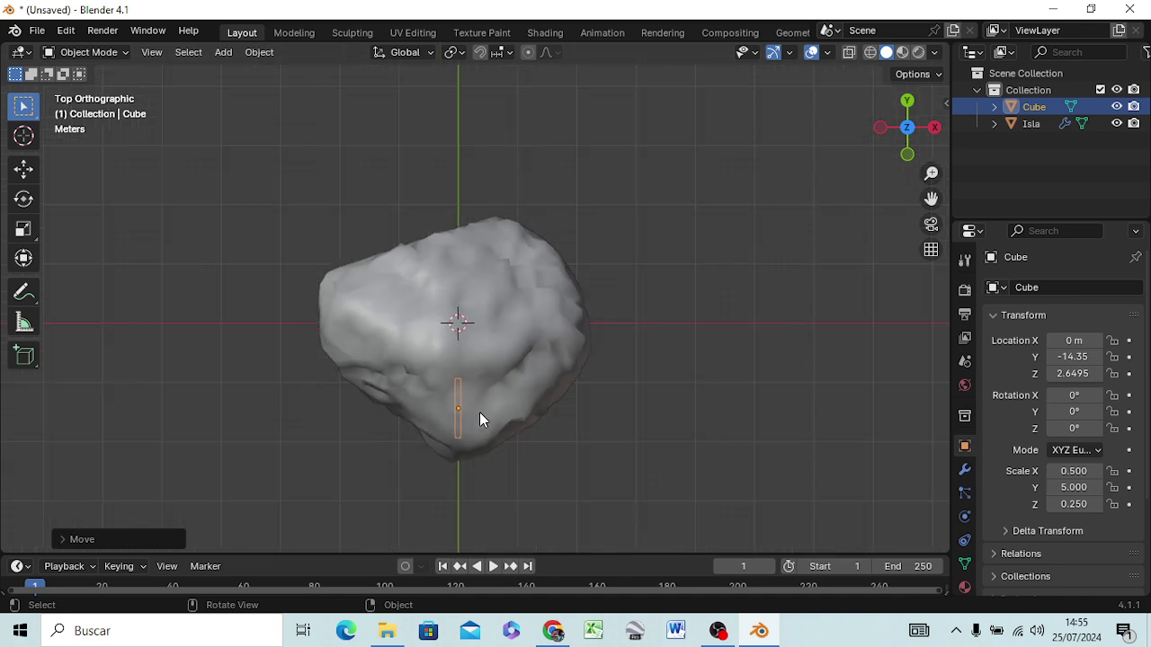
key("ctrl+KP_7")
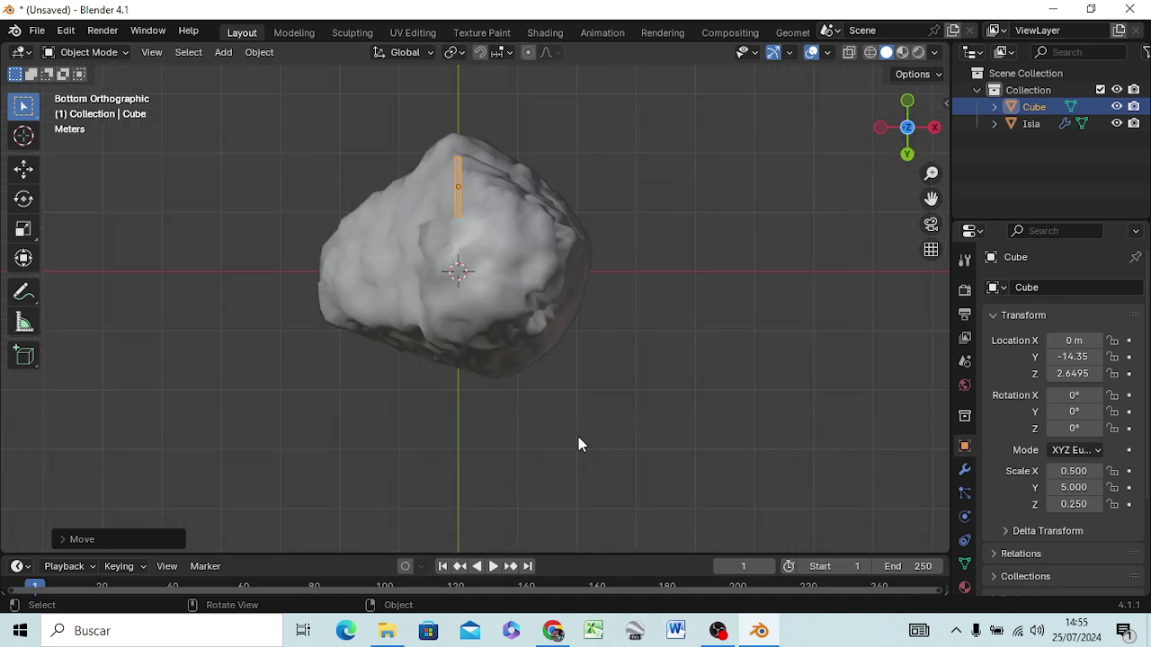
key("g")
key("y")
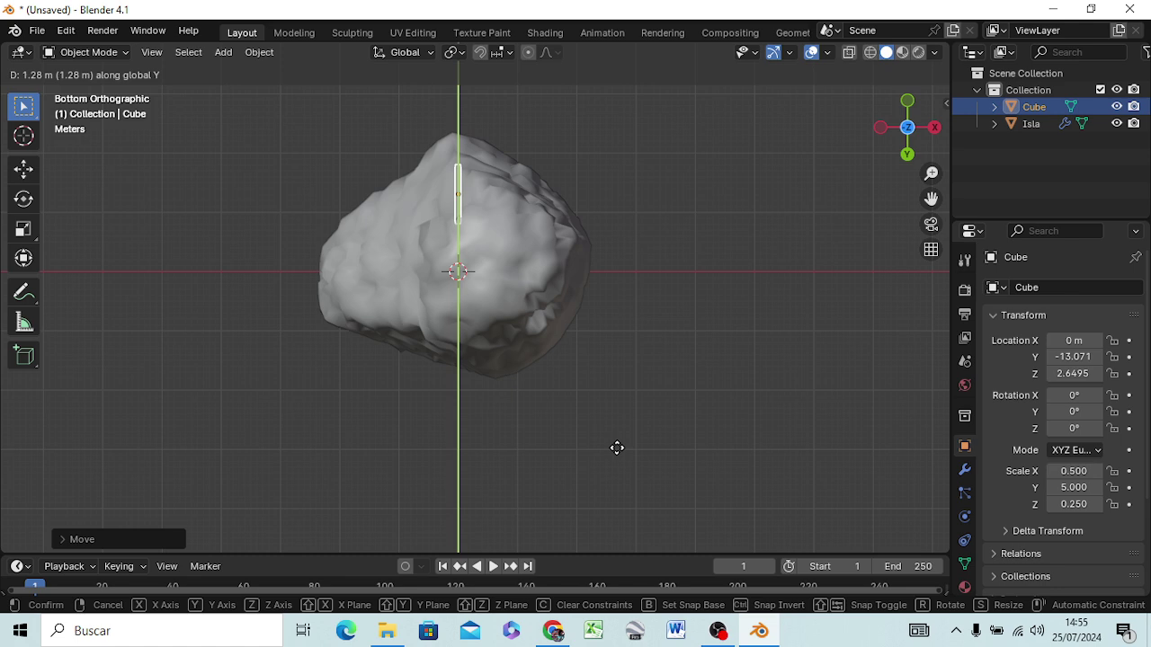
left_click(617, 448)
mouse_move(507, 369)
middle_mouse_down()
mouse_move(514, 427)
mouse_move(521, 86)
mouse_move(522, 97)
mouse_move(620, 72)
mouse_move(508, 72)
mouse_move(516, 52)
middle_mouse_up()
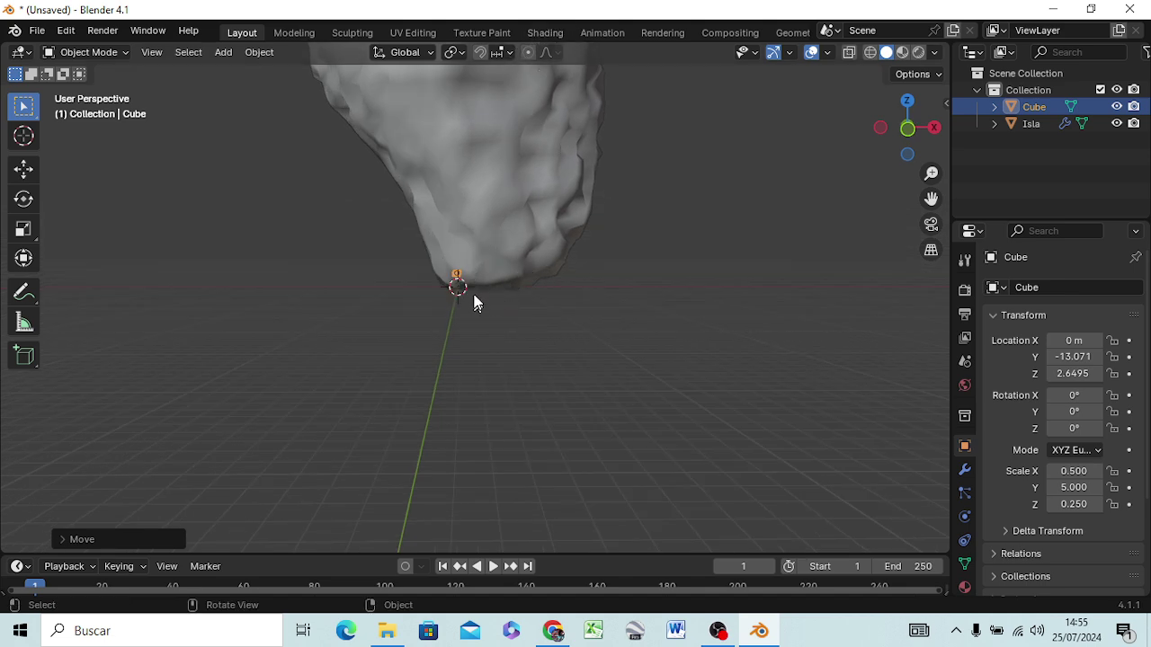
Zoom and orbit onto the plank under the rock and show its Modifier properties
scroll(454, 284, "up", 1)
scroll(445, 286, "up", 1)
scroll(436, 279, "up", 1)
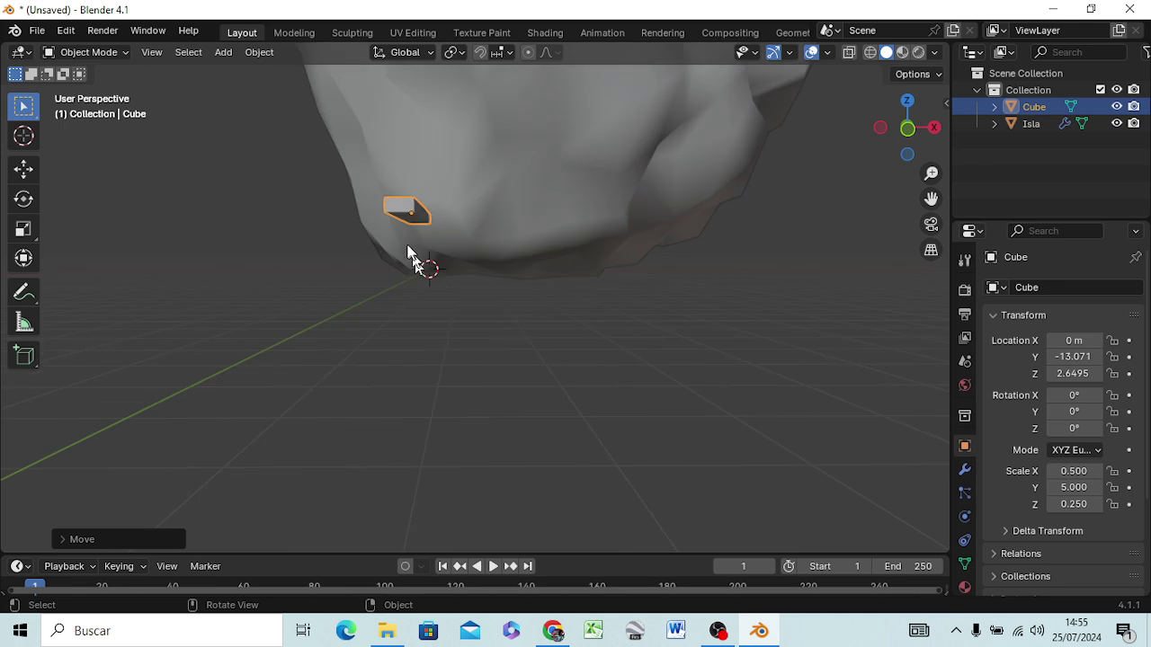
mouse_move(428, 264)
middle_mouse_down()
mouse_move(405, 262)
mouse_move(411, 246)
middle_mouse_up()
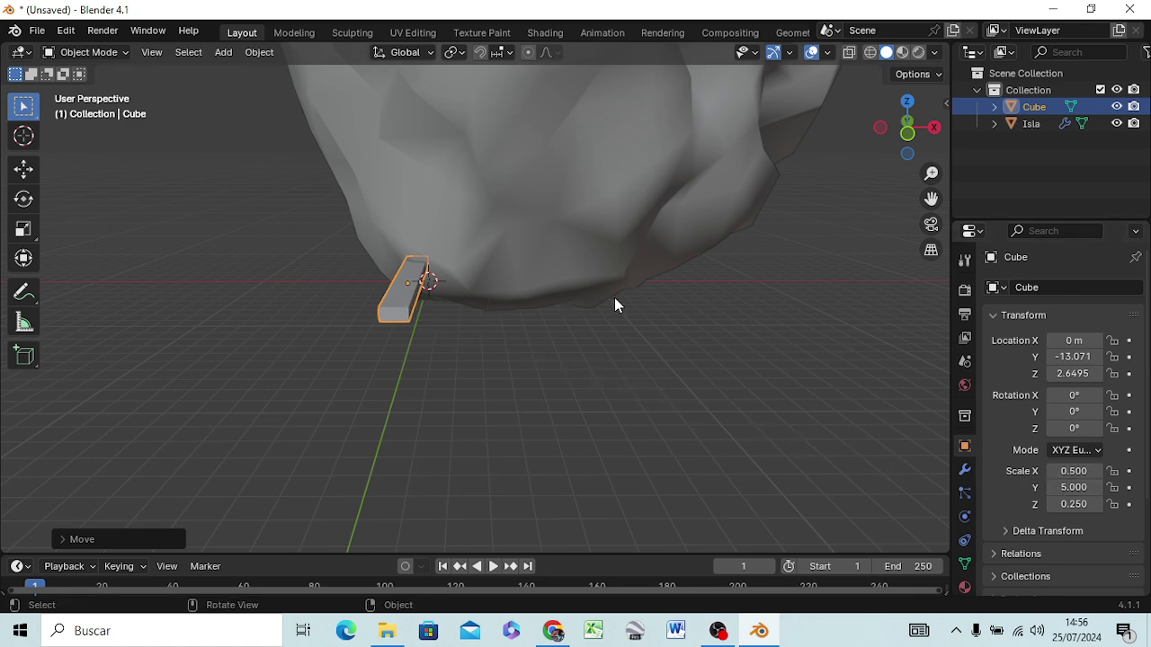
left_click(963, 473)
Add an Array modifier to the plank with relative offset factor 1.200
left_click(1067, 287)
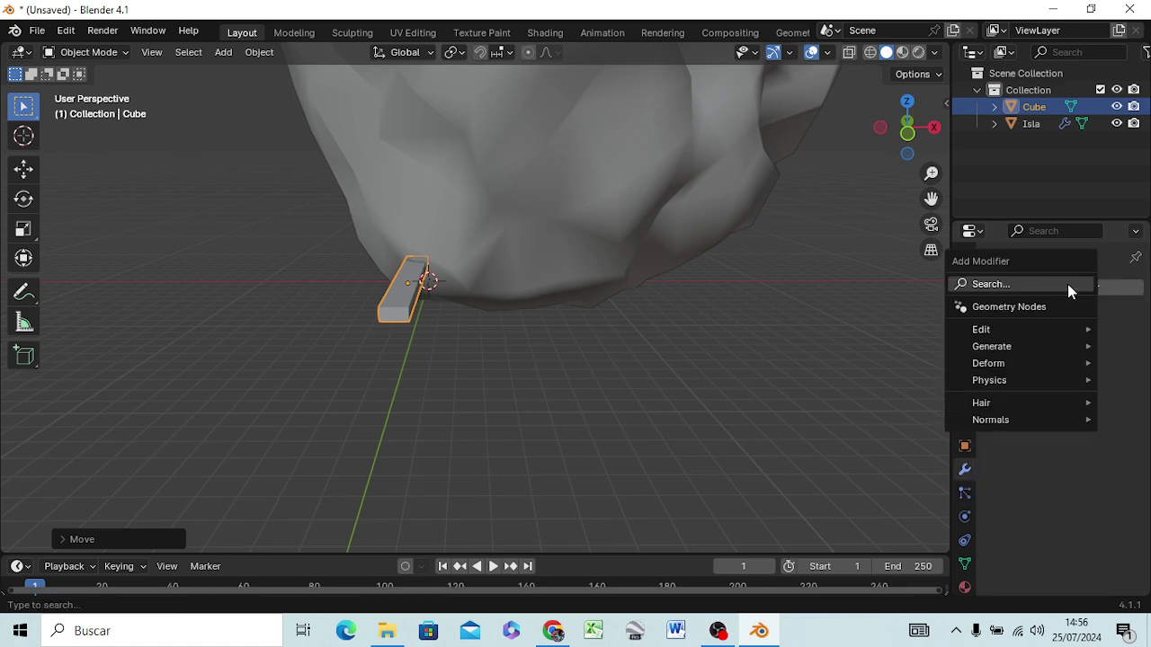
mouse_move(982, 330)
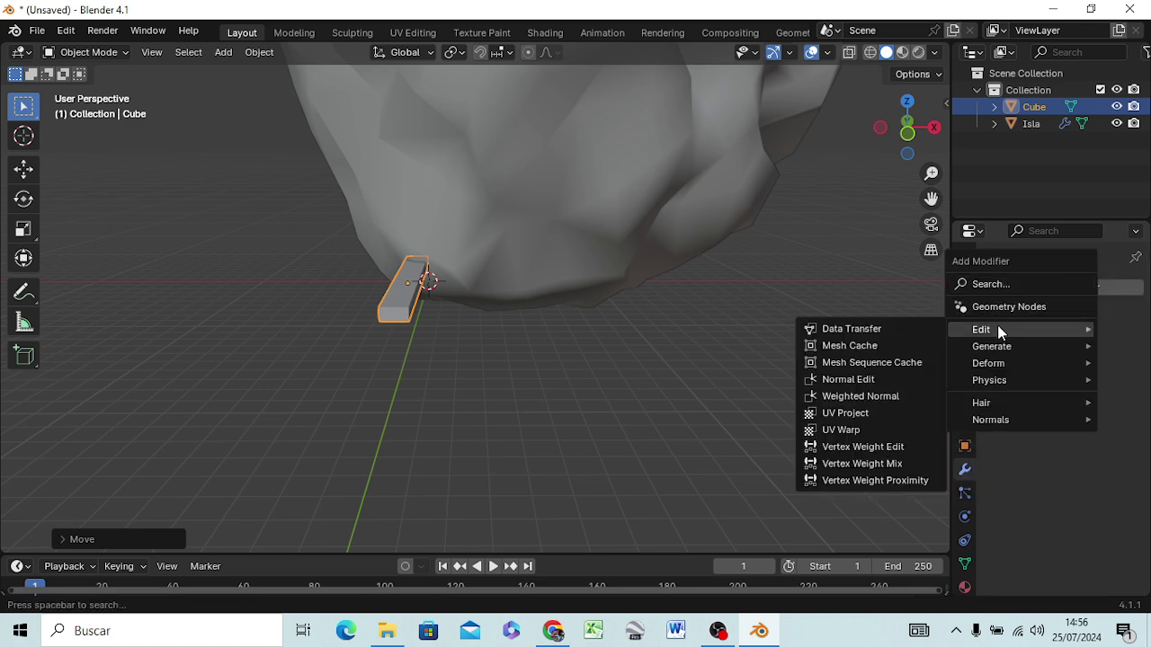
left_click(1005, 284)
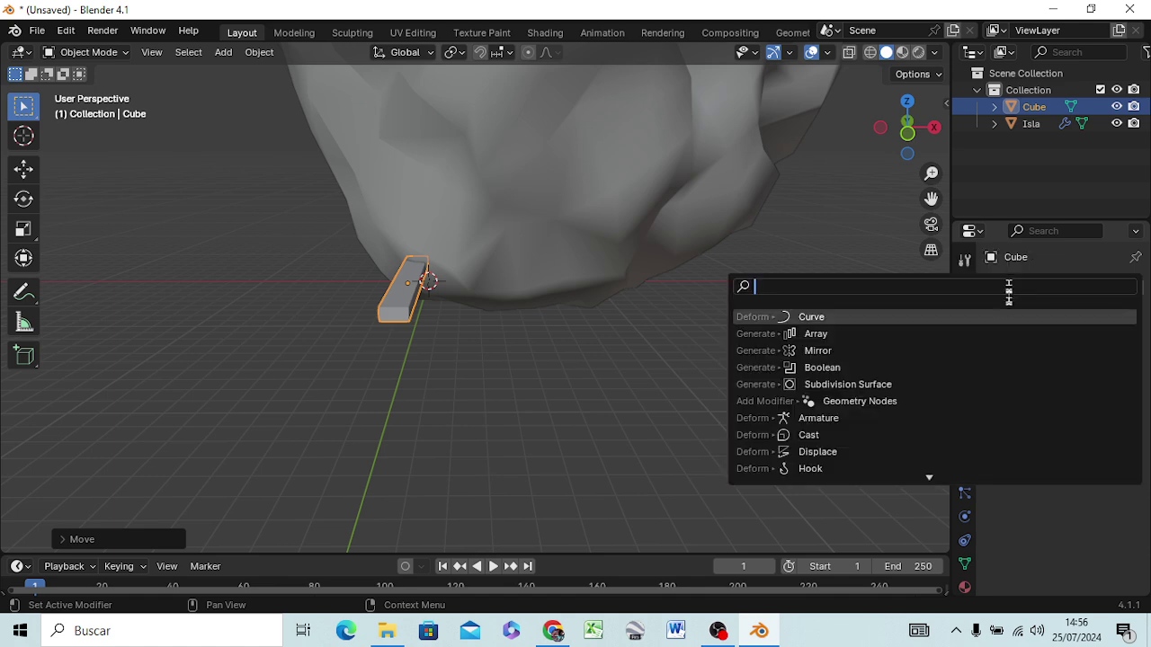
left_click(803, 332)
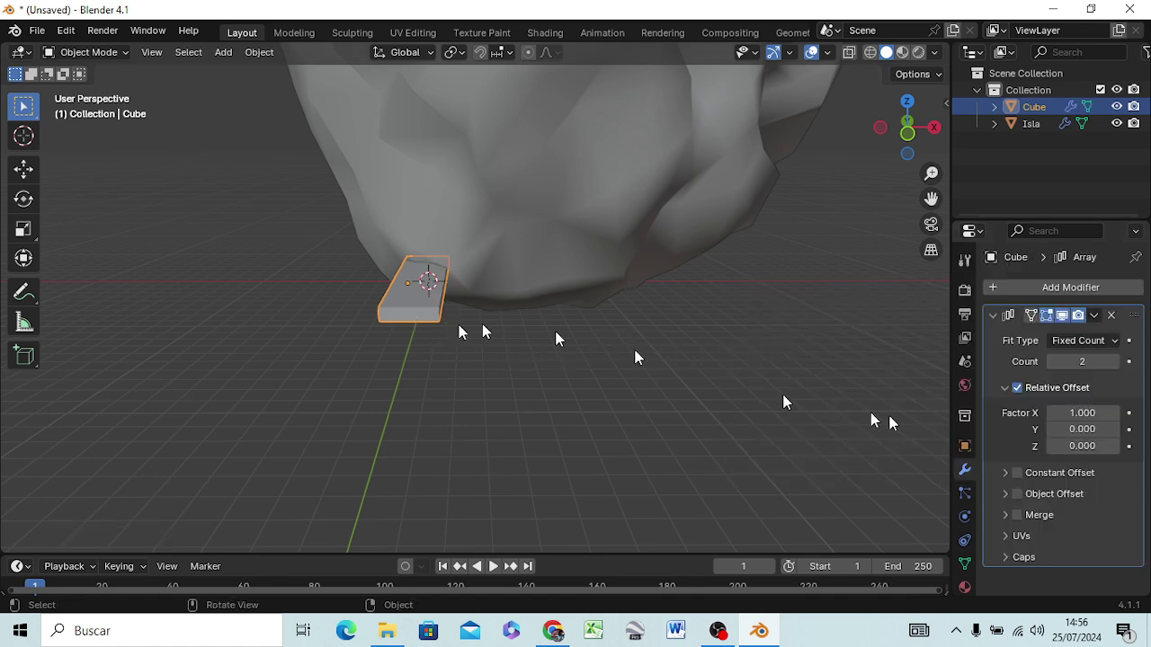
left_click(1115, 413)
left_click(1114, 412)
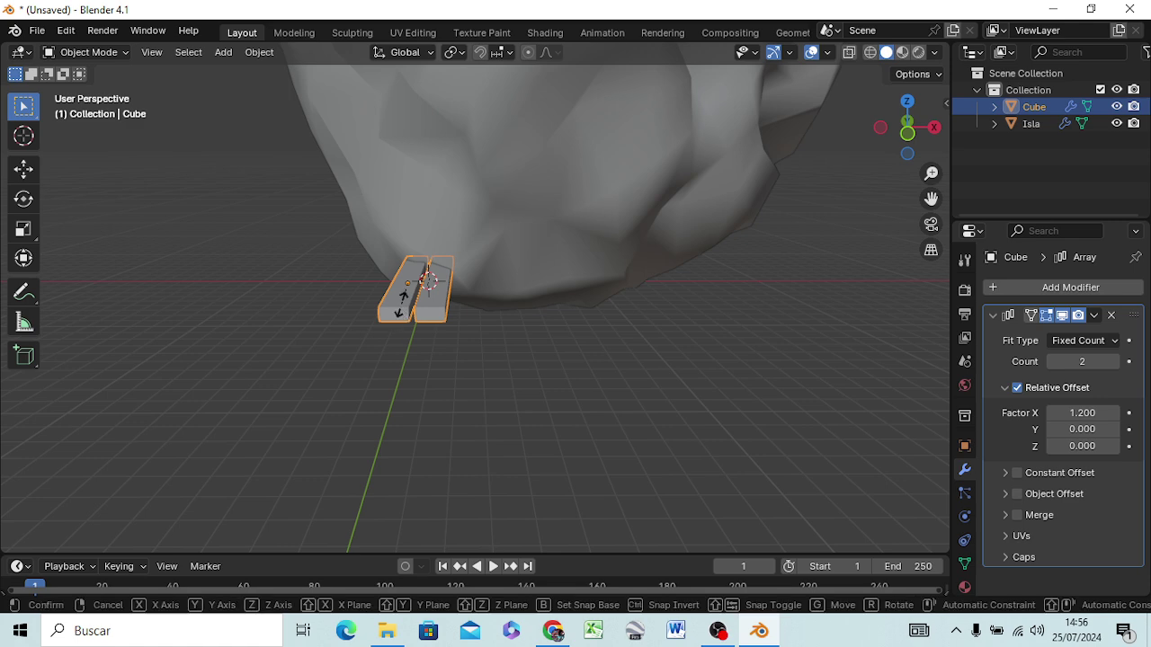
Thin the plank along Z and set the array count, settling on 22 copies
key("s")
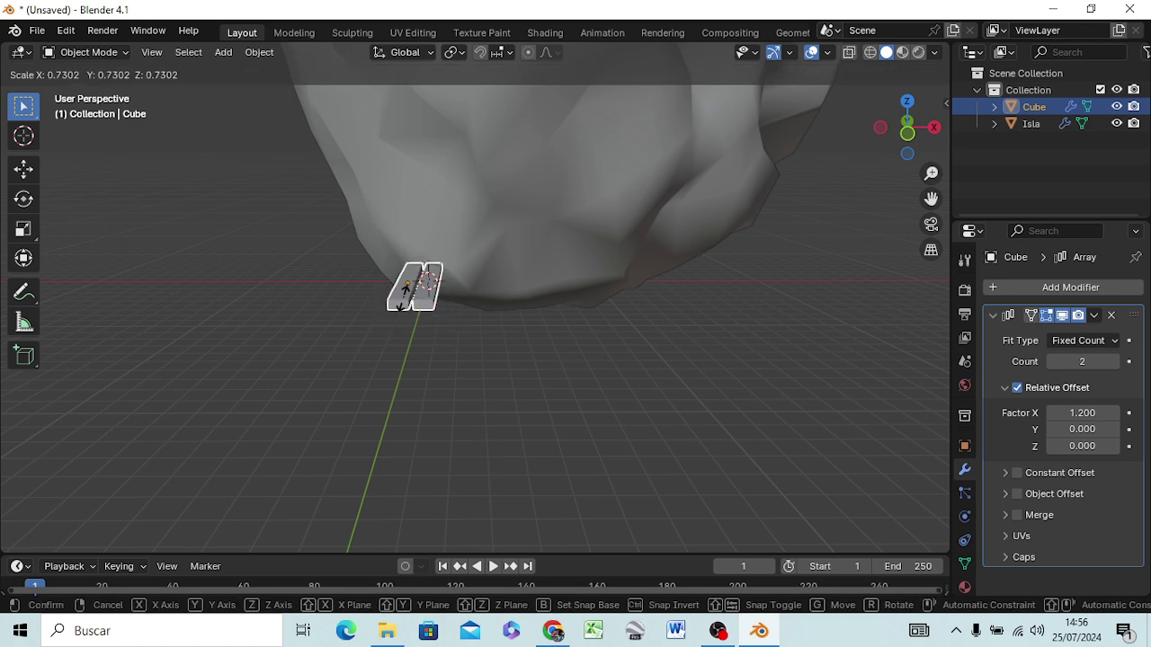
key("z")
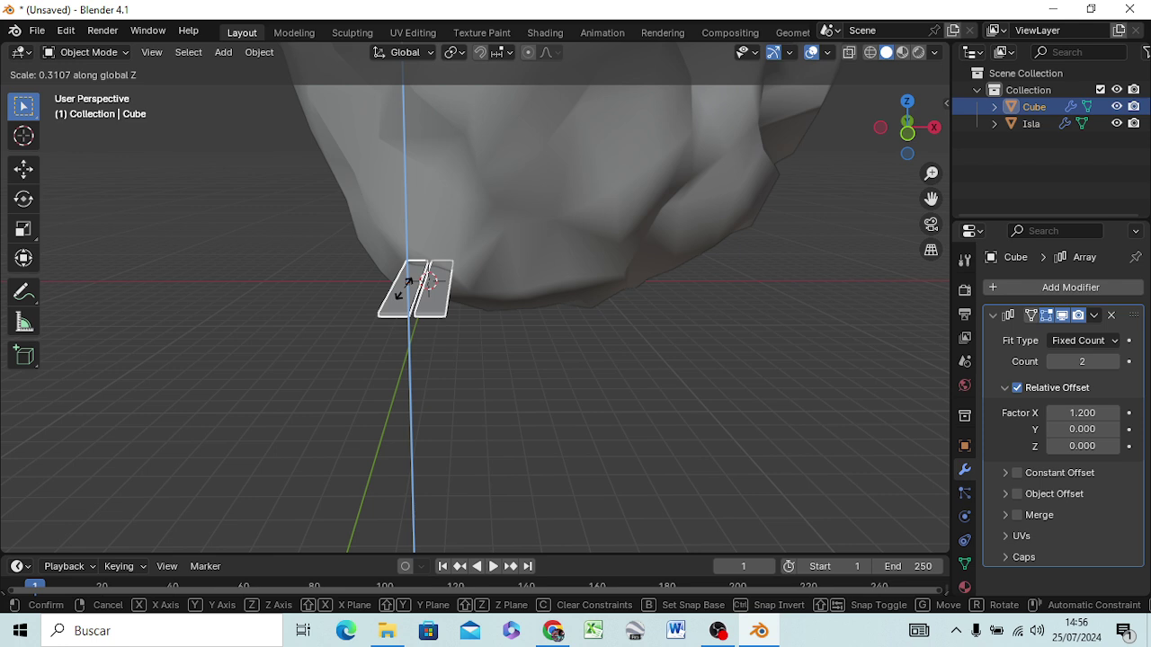
left_click(407, 286)
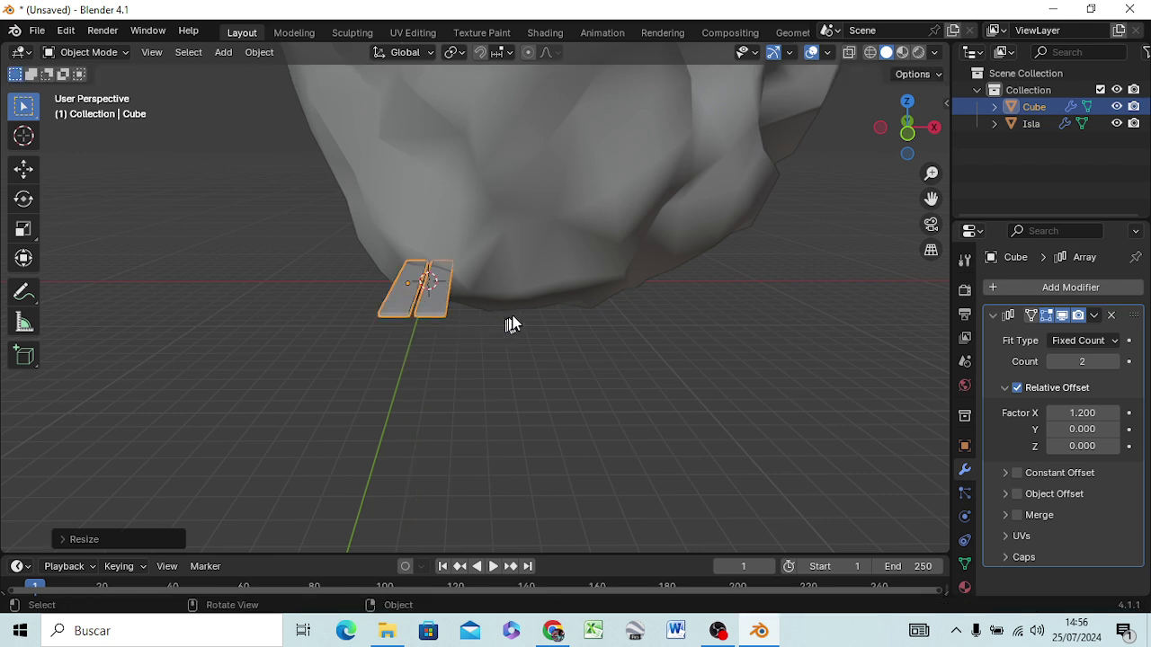
left_click(1081, 361)
type("25")
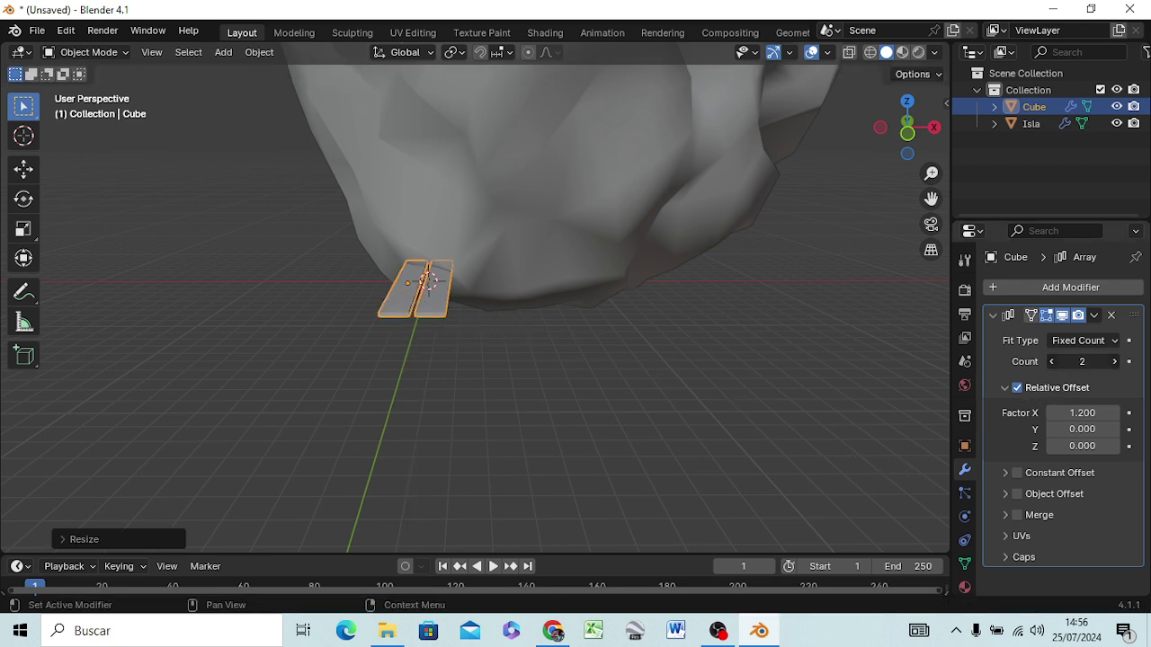
key("Return")
left_click_drag(1081, 362, 1111, 362)
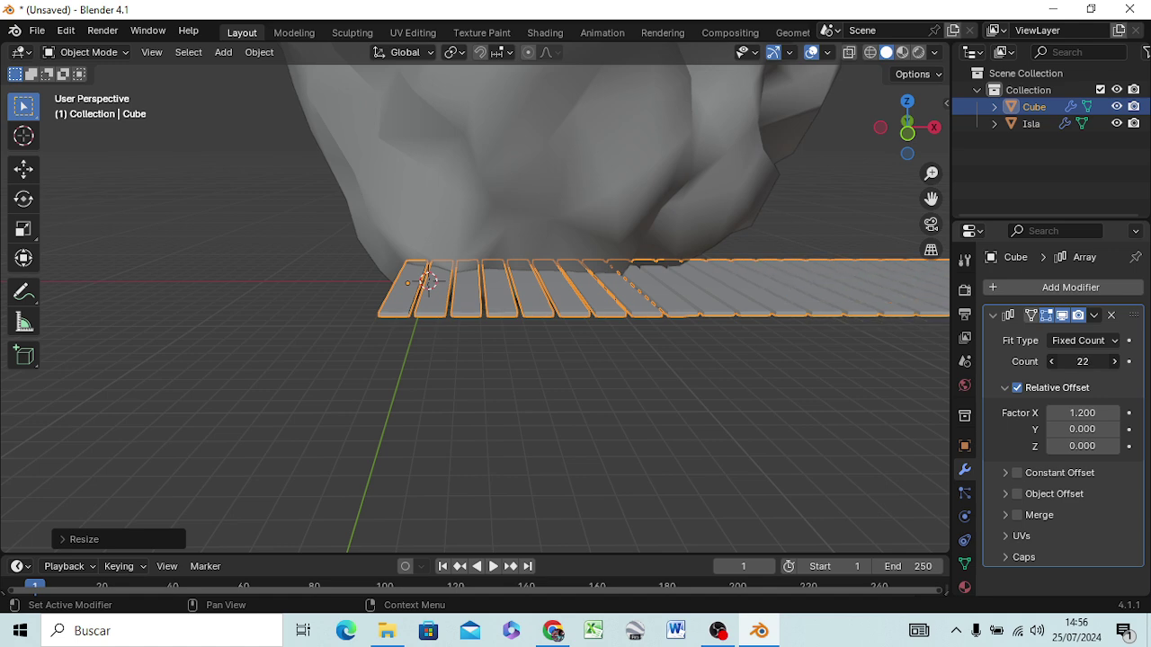
Deselect the plank row, view it from the side, and reduce the plank spacing
left_click(724, 445)
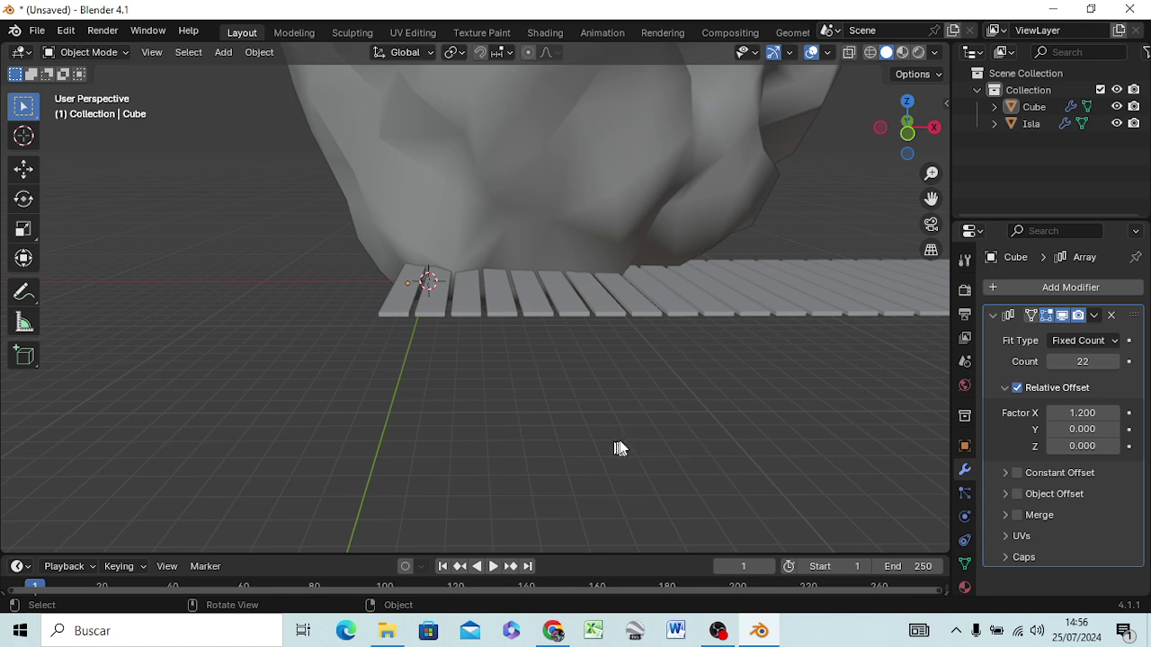
mouse_move(621, 446)
middle_mouse_down()
mouse_move(578, 444)
mouse_move(555, 423)
middle_mouse_up()
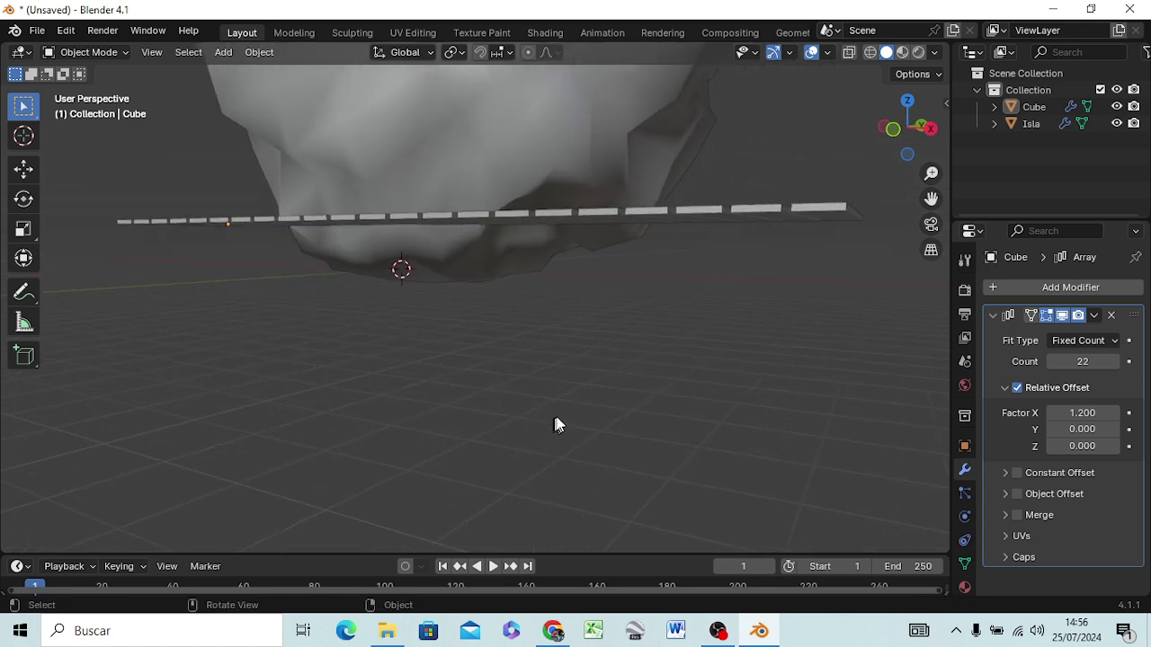
left_click(1054, 413)
left_click(1054, 413)
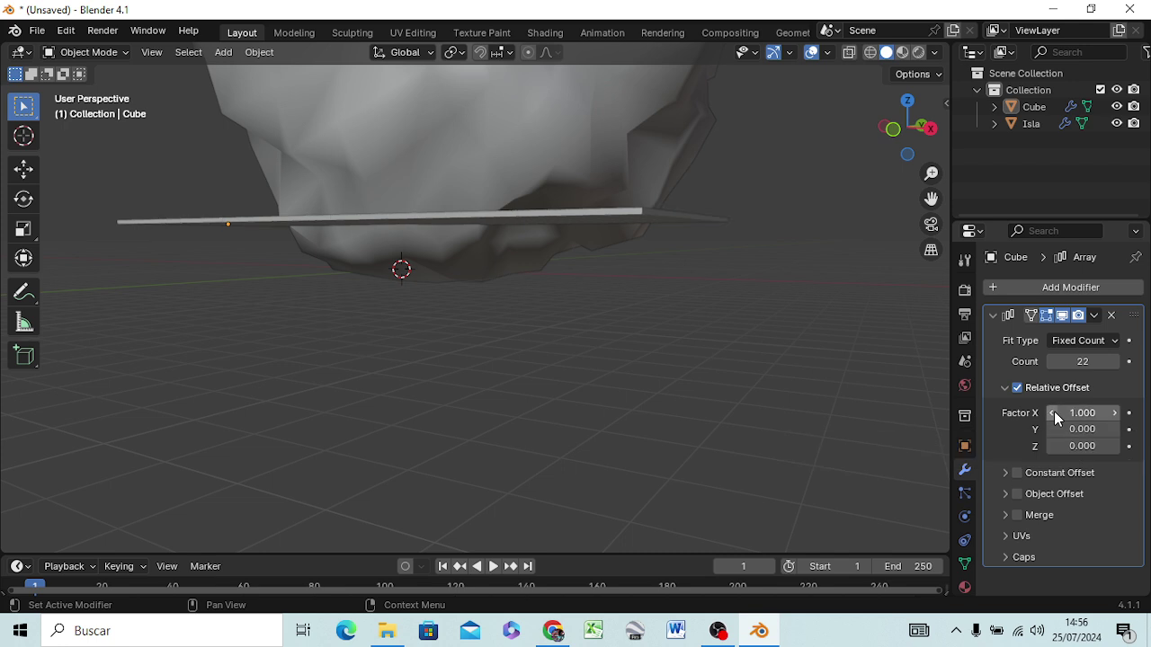
Retype the relative offset factor, trying 1.5 and settling on X 1.05
left_click(1096, 412)
key("BackSpace")
type("1.")
type("0")
key("BackSpace")
key("BackSpace")
type("5")
key("Return")
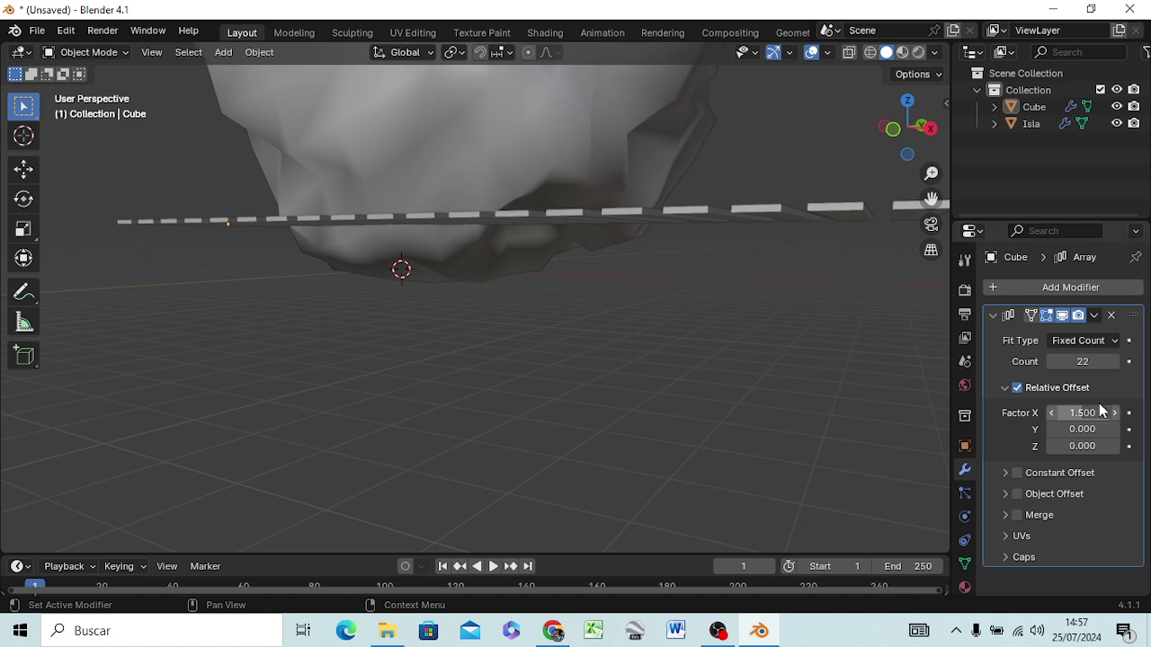
left_click(1084, 412)
type("1")
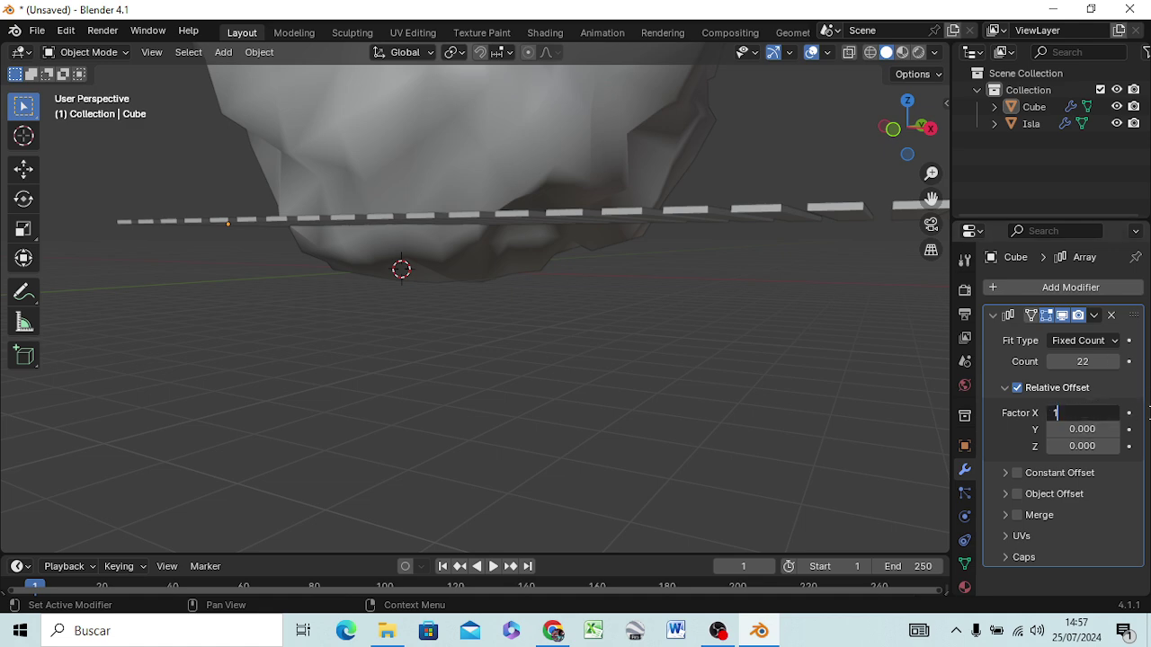
type(".0")
type("5")
key("Return")
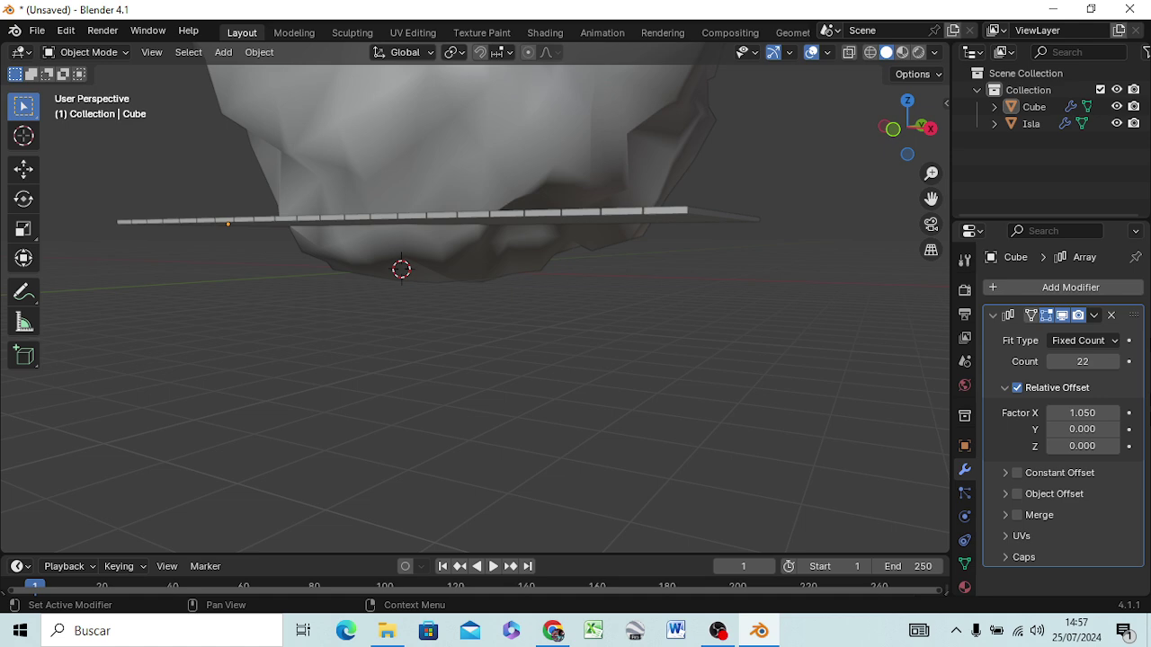
Apply the Array modifier and select the resulting plank deck object
left_click(1093, 315)
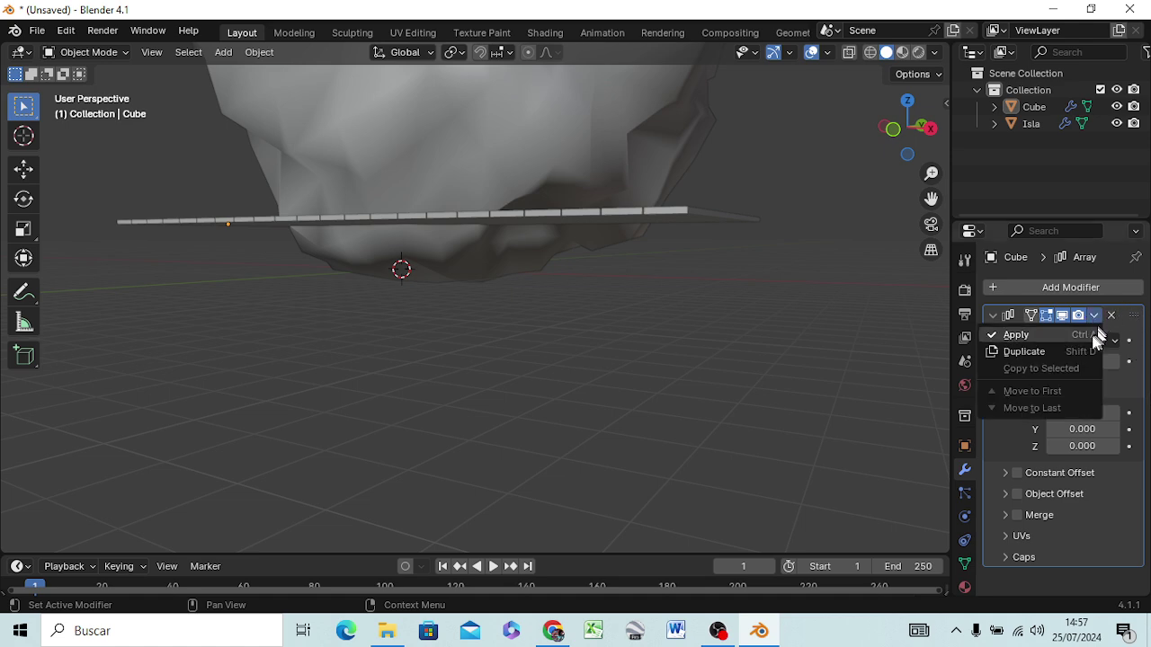
left_click(1095, 334)
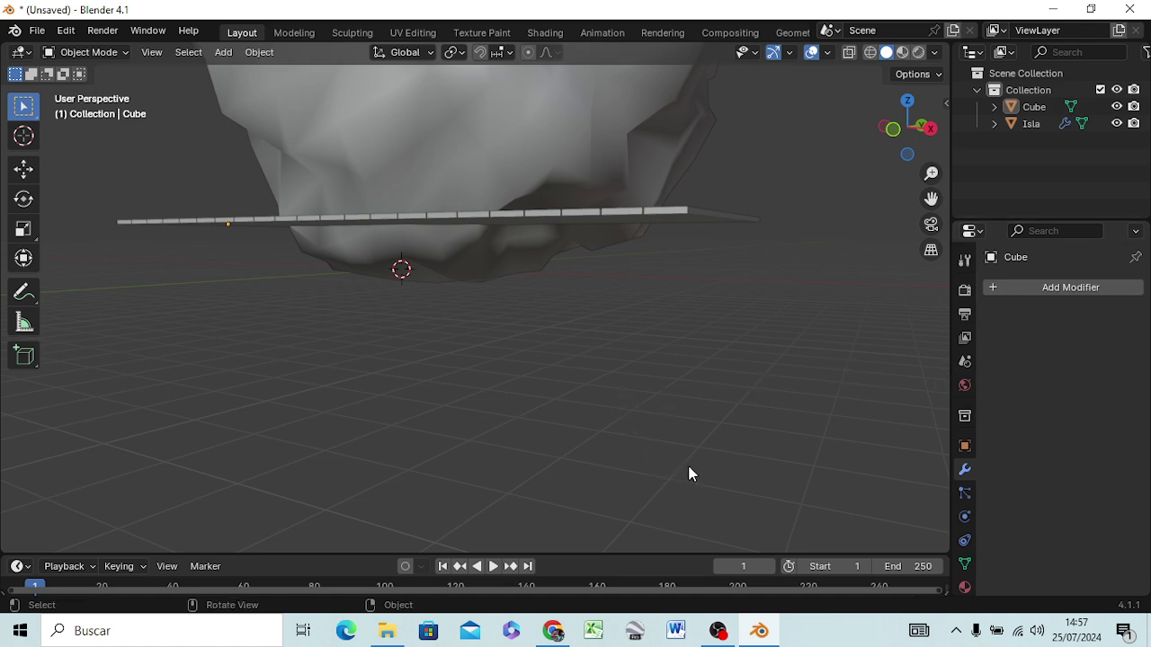
mouse_move(432, 377)
middle_mouse_down()
mouse_move(466, 427)
mouse_move(401, 380)
mouse_move(401, 367)
mouse_move(432, 382)
mouse_move(560, 380)
mouse_move(536, 346)
mouse_move(514, 360)
mouse_move(552, 311)
mouse_move(547, 333)
mouse_move(517, 352)
middle_mouse_up()
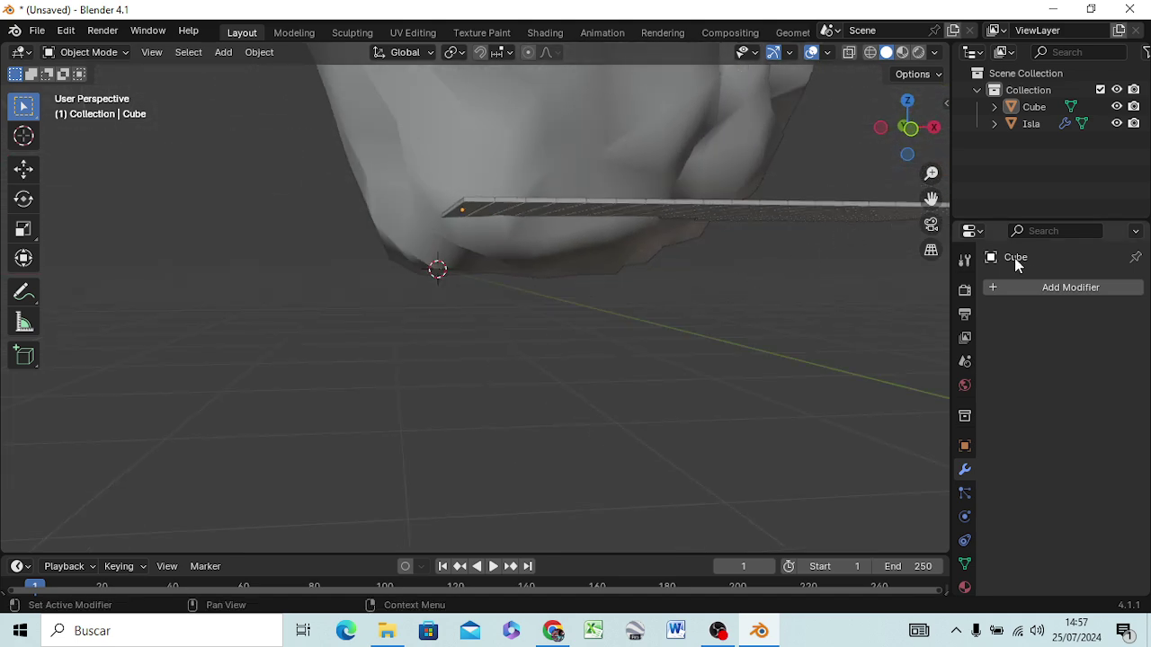
left_click(469, 209)
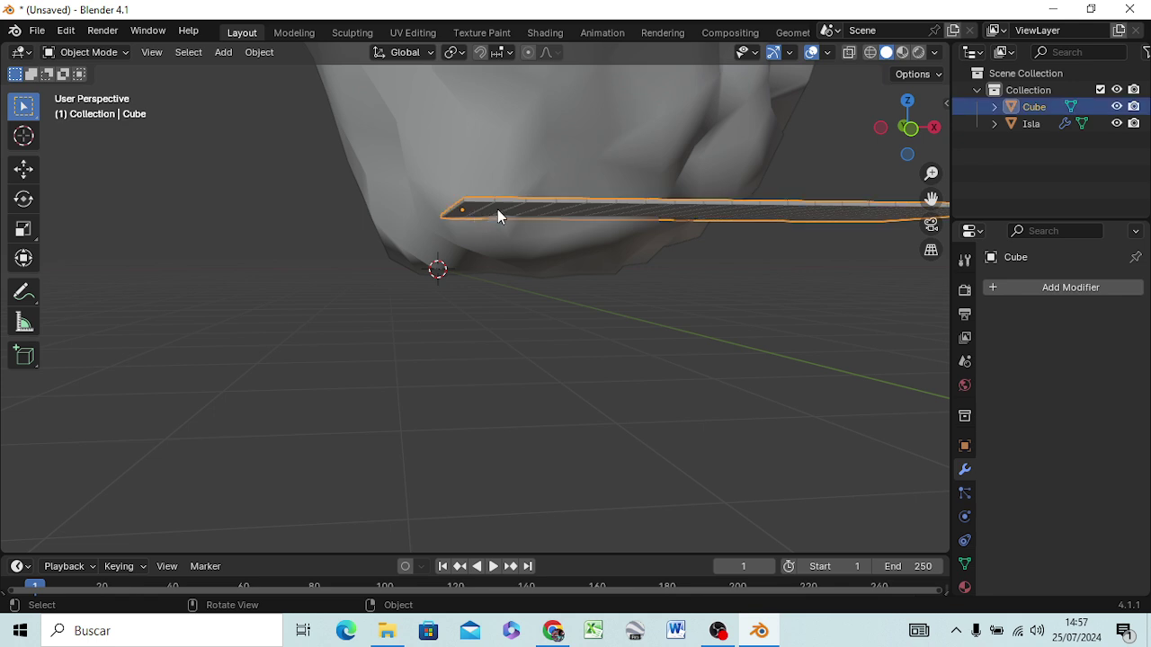
Enter Edit Mode on the plank deck and orbit to look down on it
key("Tab")
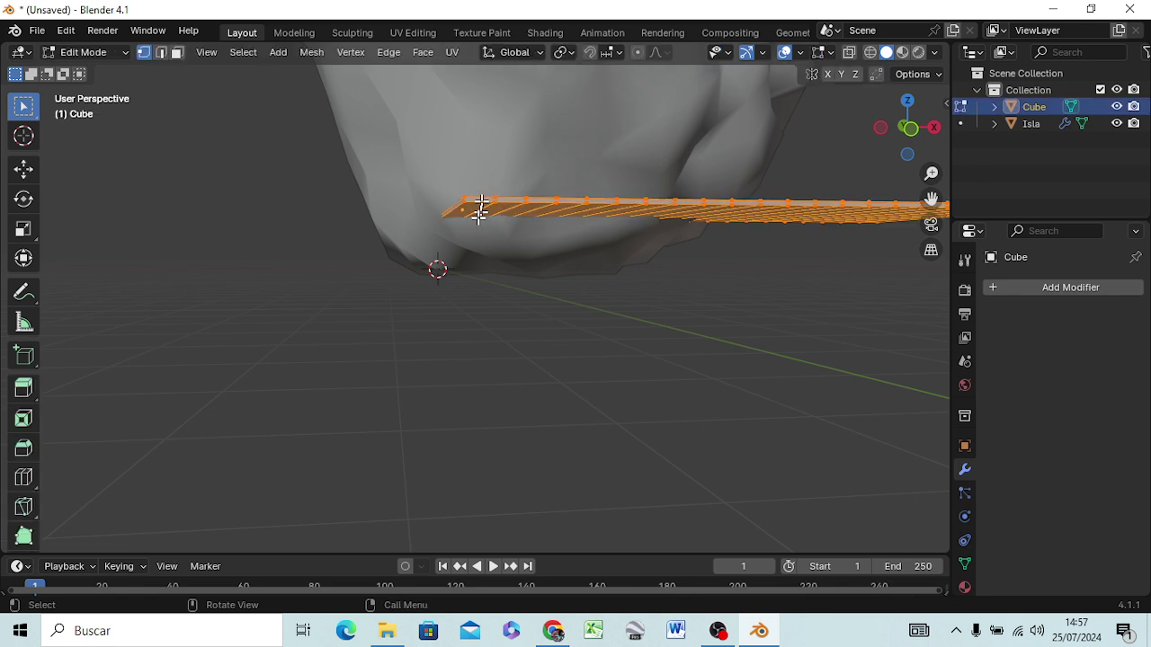
key("g")
key("y")
mouse_move(607, 243)
middle_mouse_down()
mouse_move(724, 218)
mouse_move(701, 172)
mouse_move(530, 102)
mouse_move(527, 154)
mouse_move(587, 222)
middle_mouse_up()
left_click(587, 222)
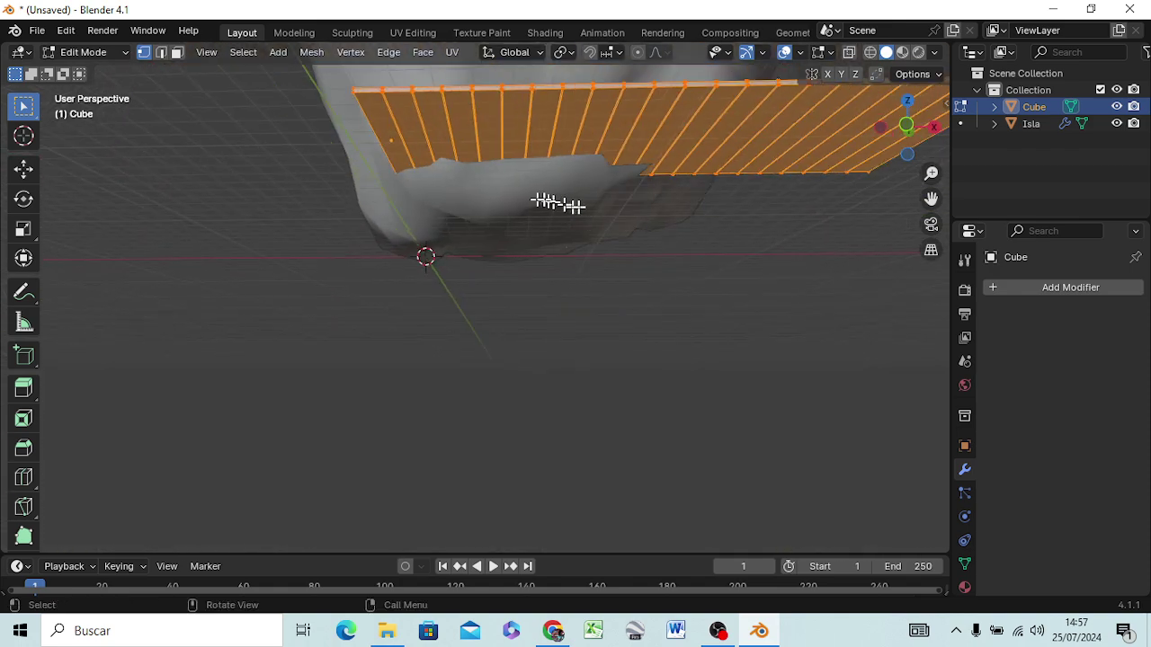
mouse_move(663, 128)
middle_mouse_down()
mouse_move(647, 205)
mouse_move(526, 177)
mouse_move(554, 215)
mouse_move(318, 309)
middle_mouse_up()
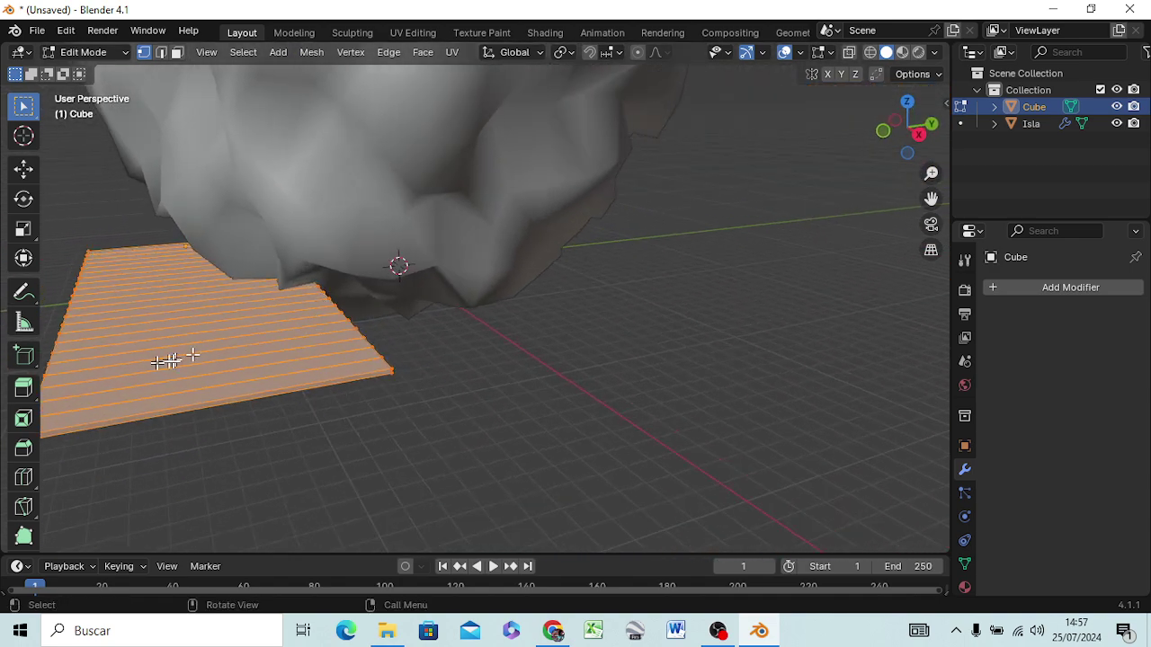
Clear the selection and start a Ctrl+R loop cut across the front plank
key("ctrl")
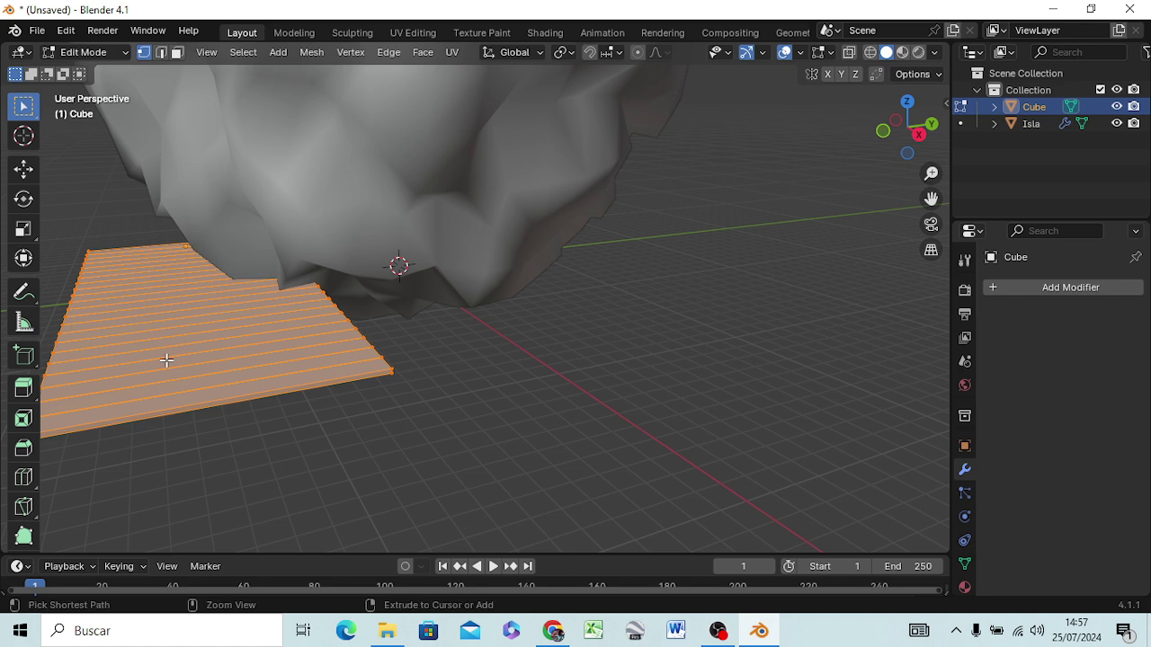
key("ctrl+r")
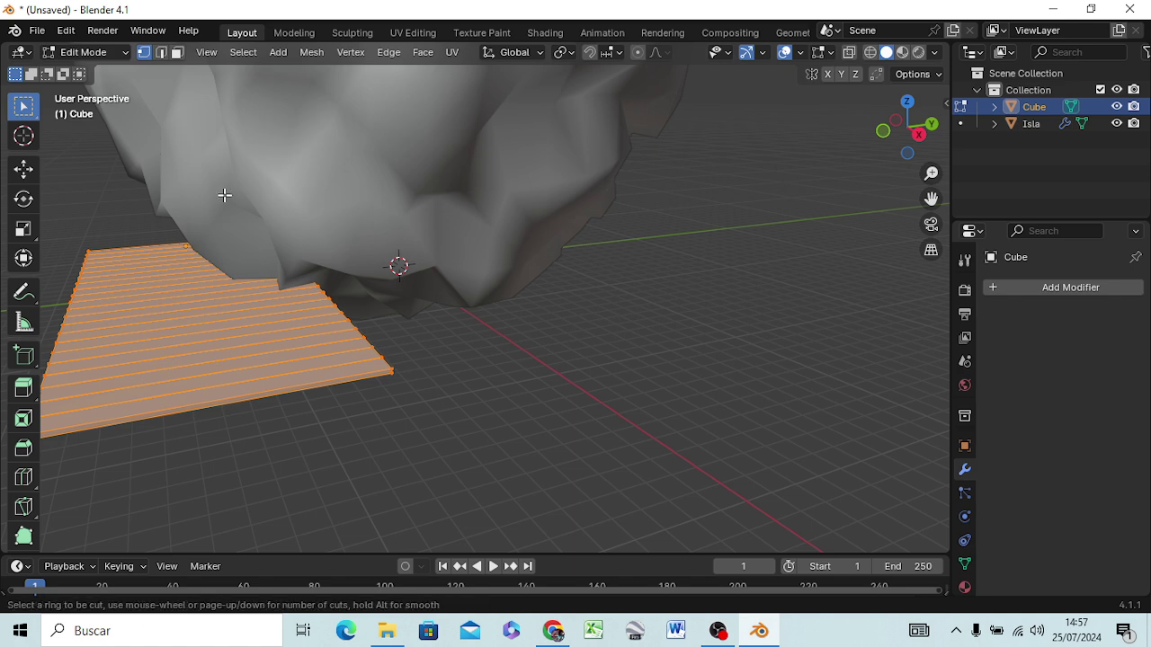
key("Escape")
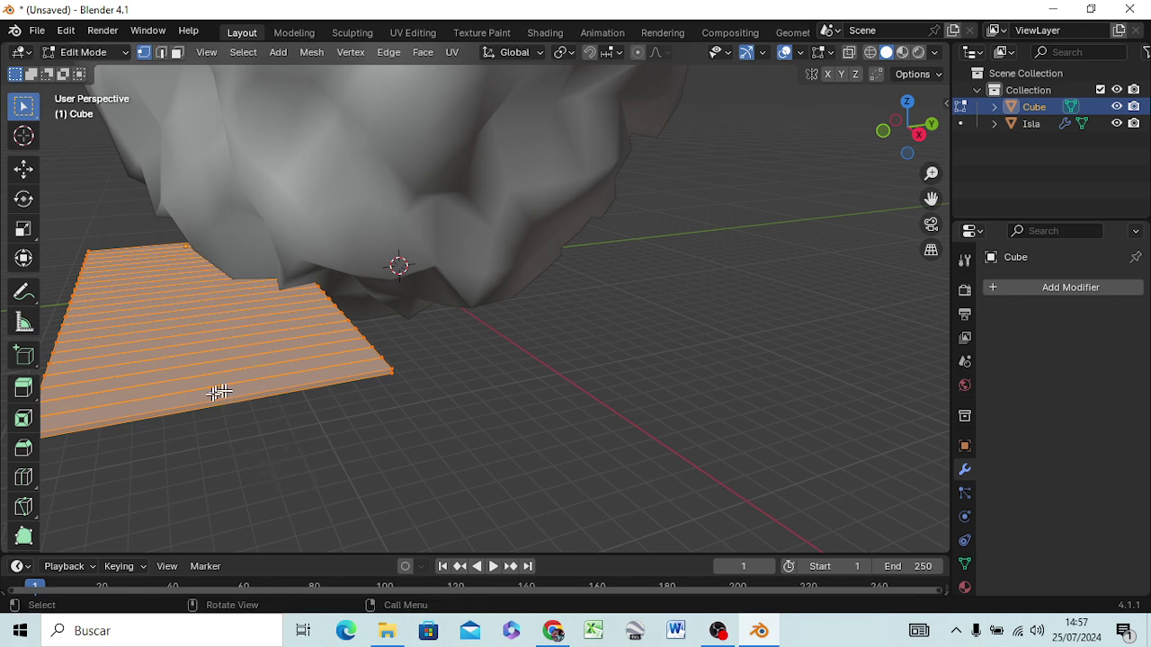
left_click(207, 422)
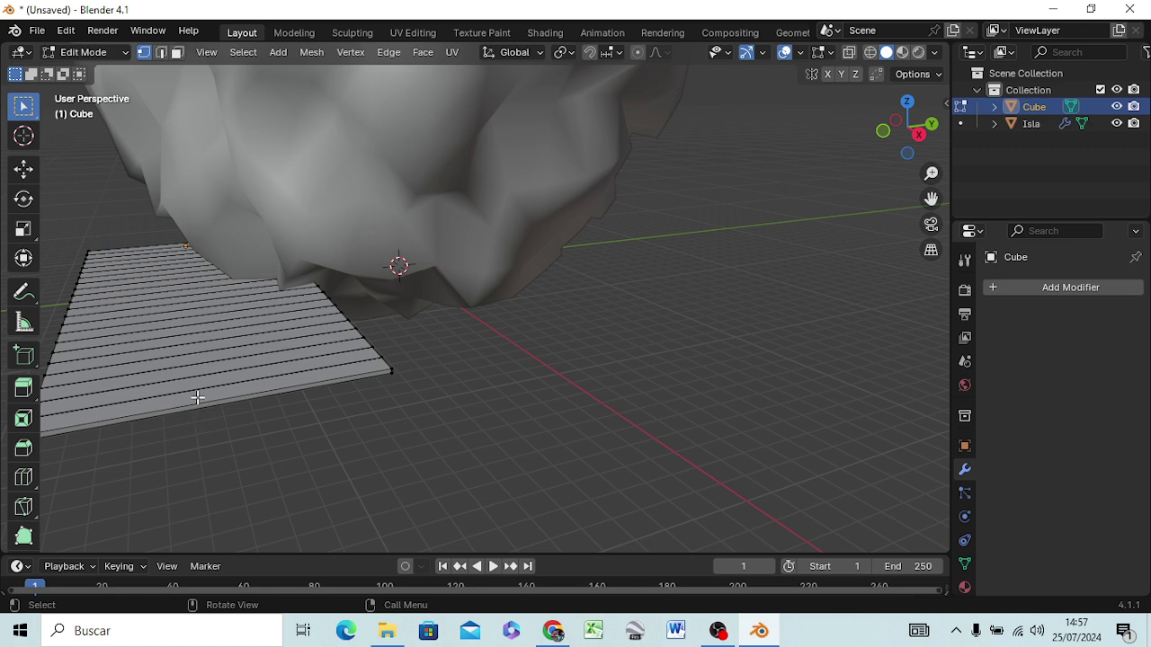
key("ctrl")
key("ctrl+r")
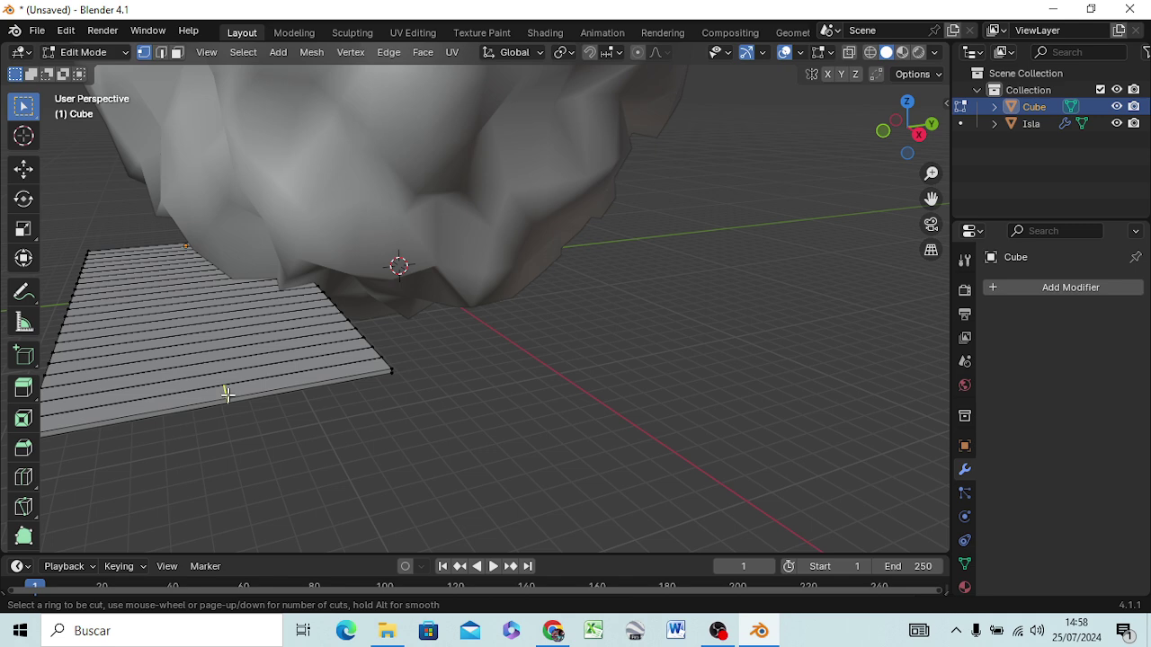
Make two centred loop cuts across the deck's front plank
scroll(227, 394, "up", 1)
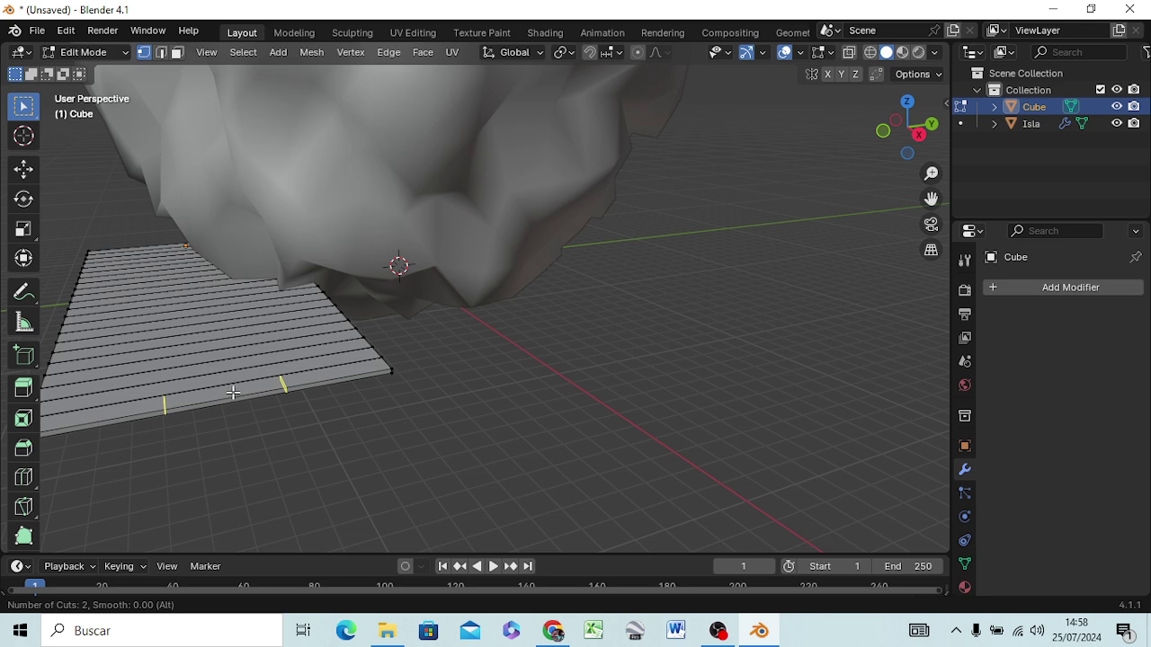
left_click(231, 393)
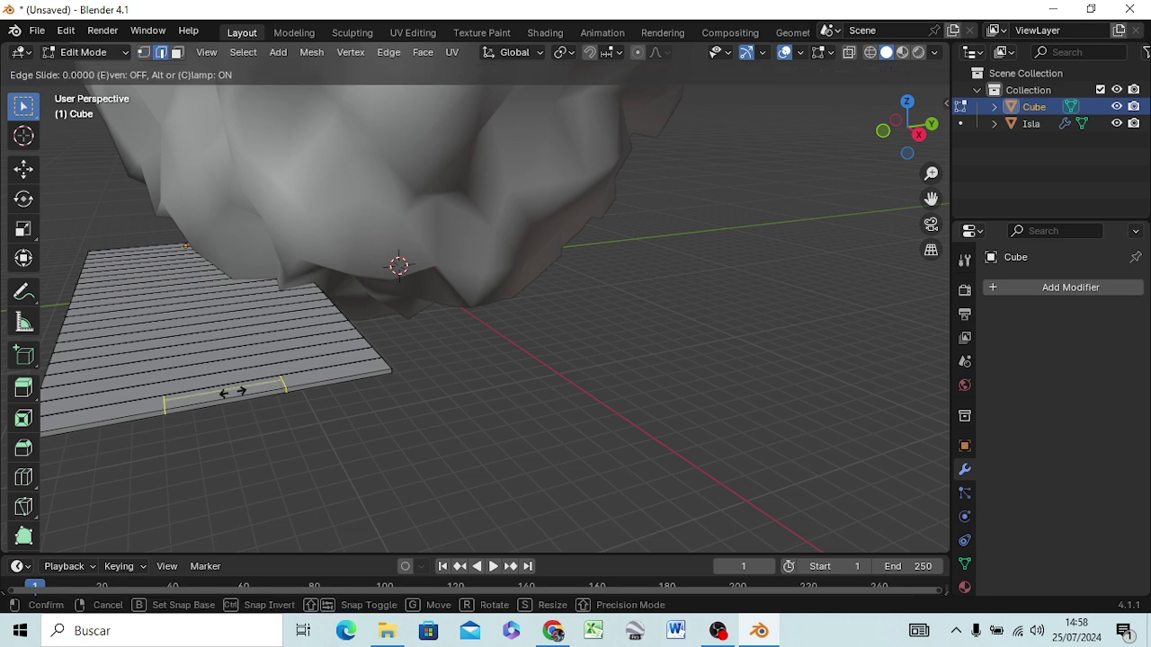
left_click(232, 393)
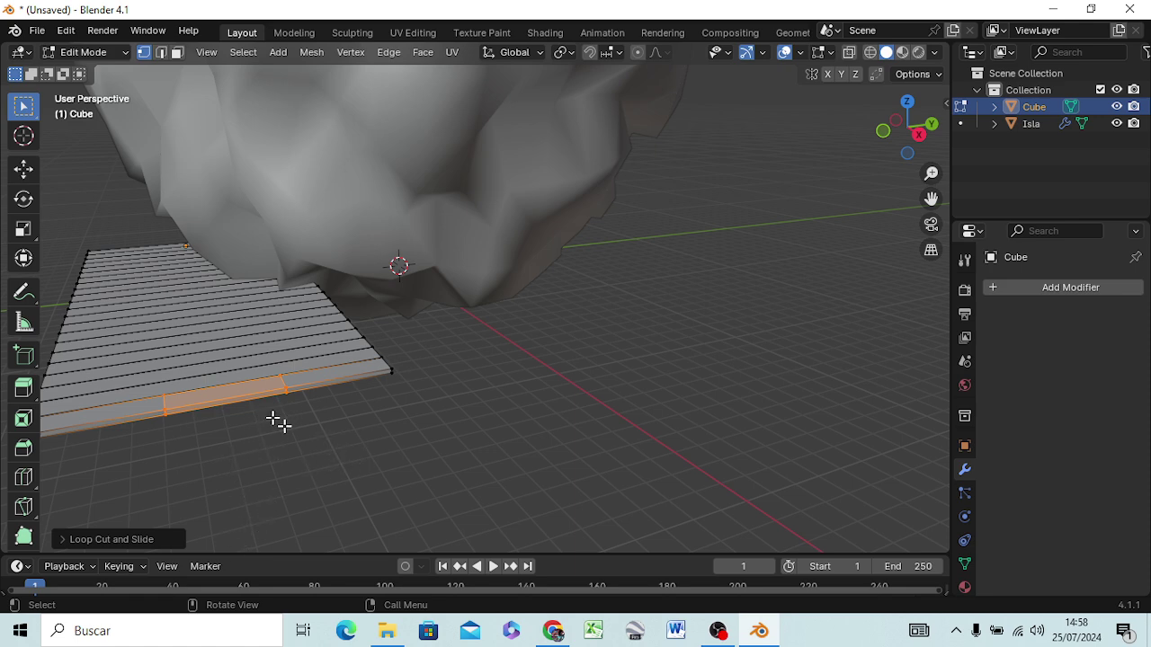
middle_click_drag(249, 405, 289, 386)
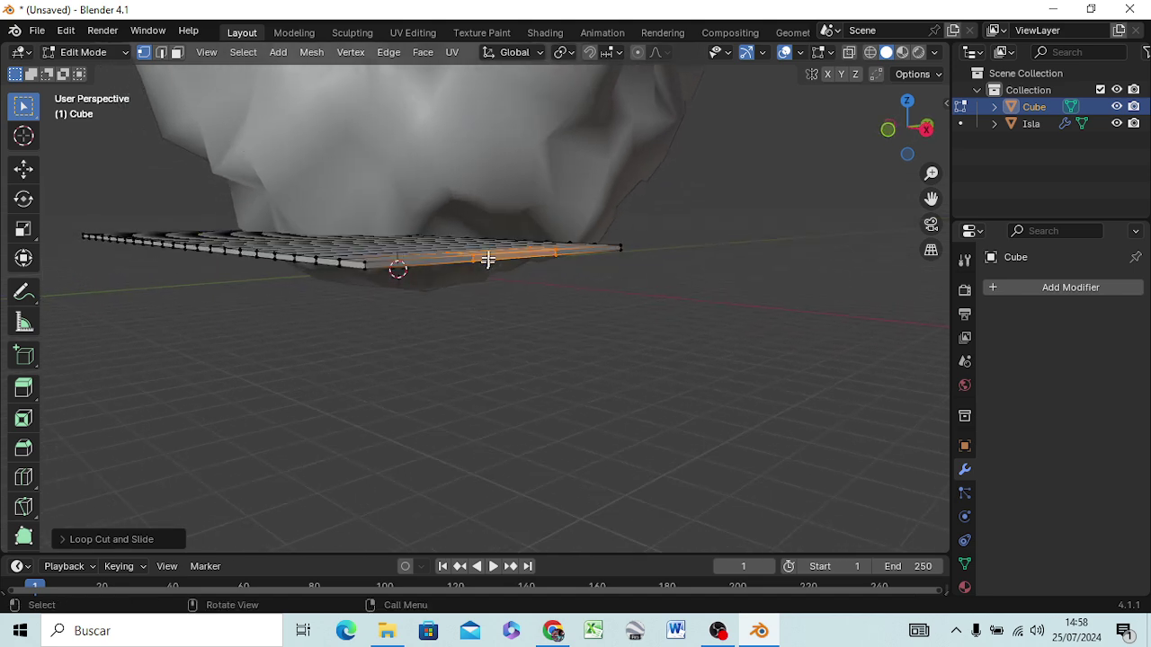
middle_click_drag(478, 260, 445, 289)
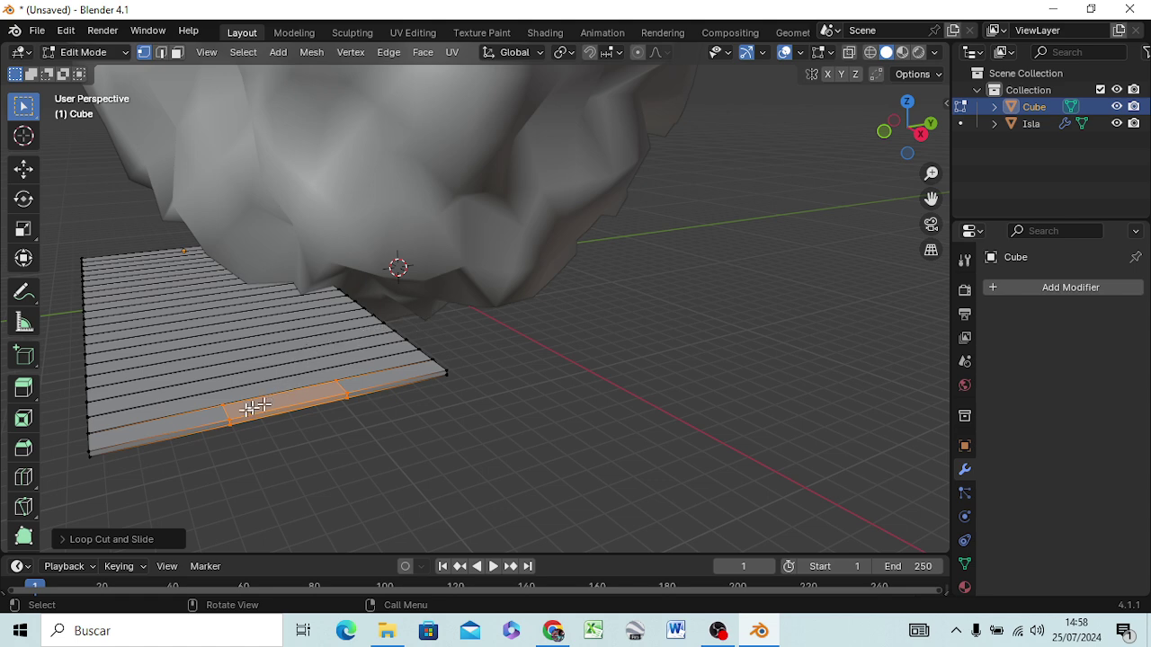
Zoom in on the deck front and select edges on the front plank
scroll(247, 408, "up", 1)
scroll(249, 417, "up", 1)
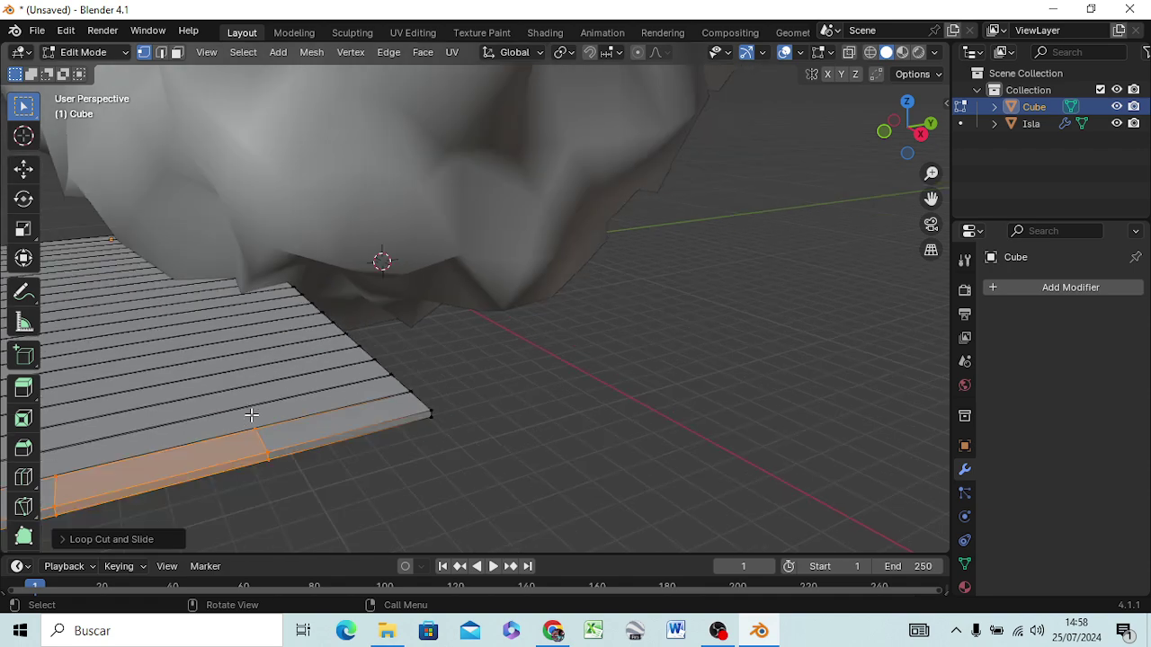
mouse_move(249, 419)
middle_mouse_down("ctrl")
mouse_move(270, 415)
mouse_move(329, 349)
mouse_move(336, 388)
mouse_move(316, 426)
mouse_move(316, 283)
mouse_move(329, 332)
middle_mouse_up("ctrl")
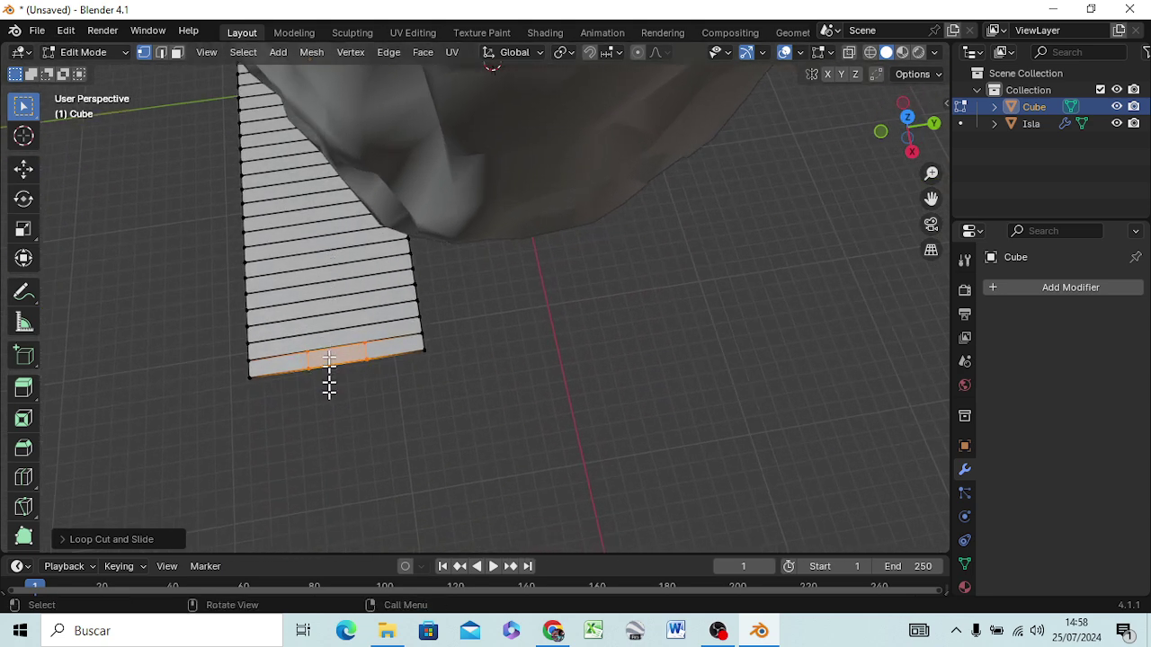
scroll(329, 382, "up", 3)
scroll(319, 388, "up", 3)
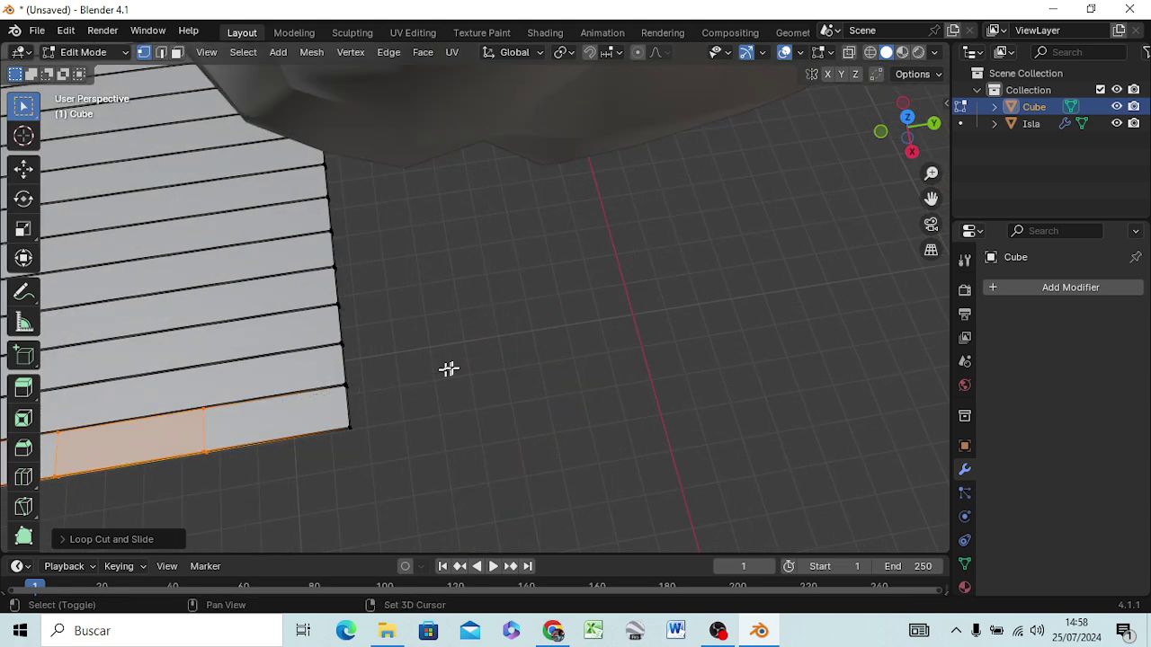
middle_click_drag(328, 391, 489, 368, "shift")
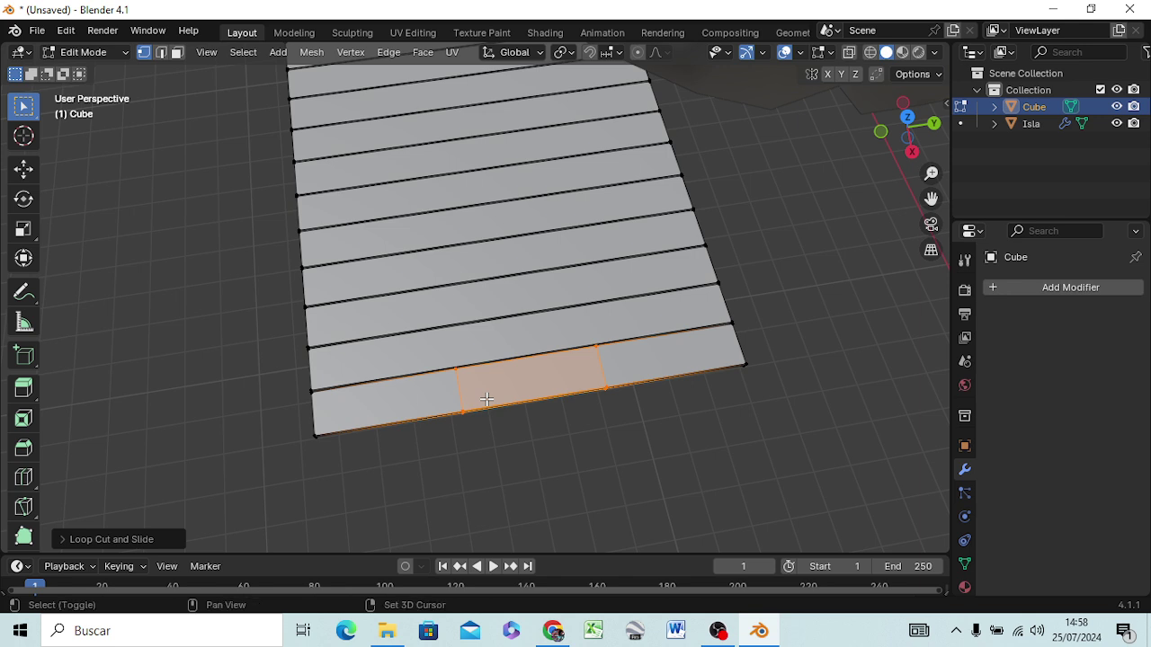
left_click(487, 400, "shift")
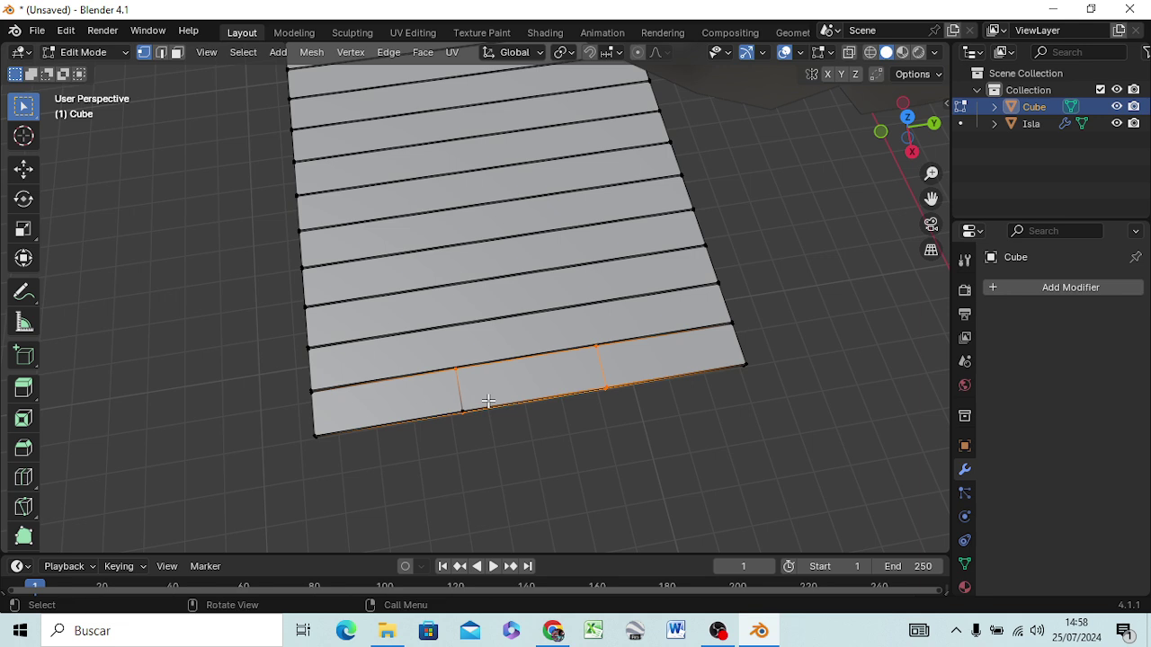
left_click(478, 472)
left_click(479, 374)
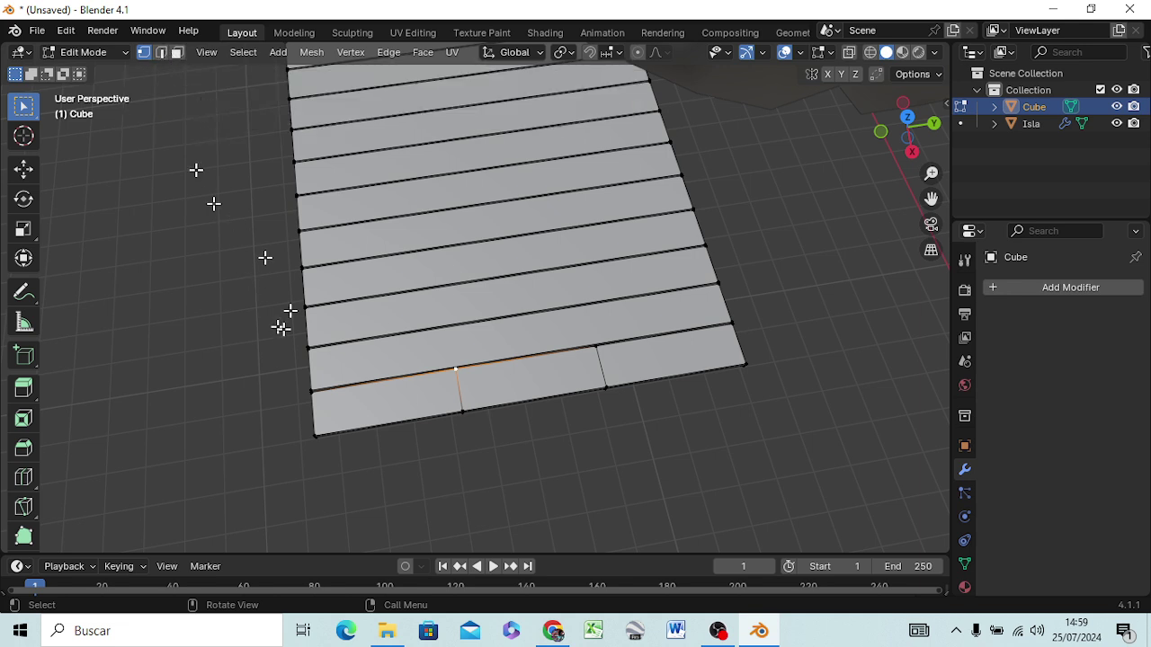
In face select mode, select the middle face of the front plank and zoom in from the side view
key("3")
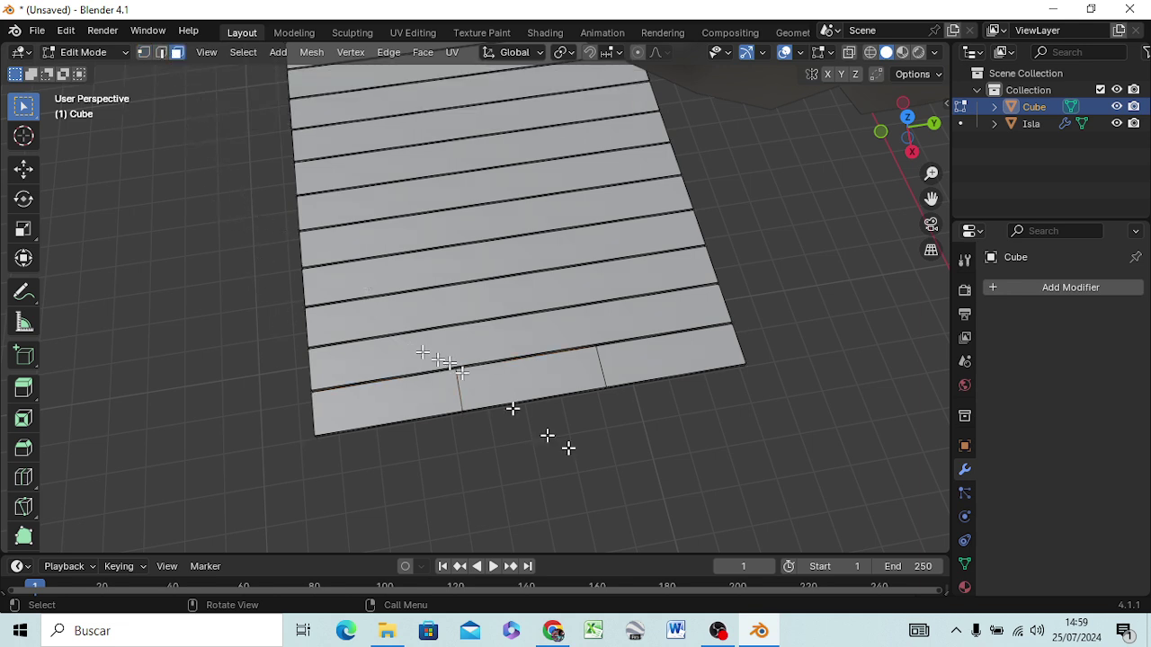
left_click(536, 389)
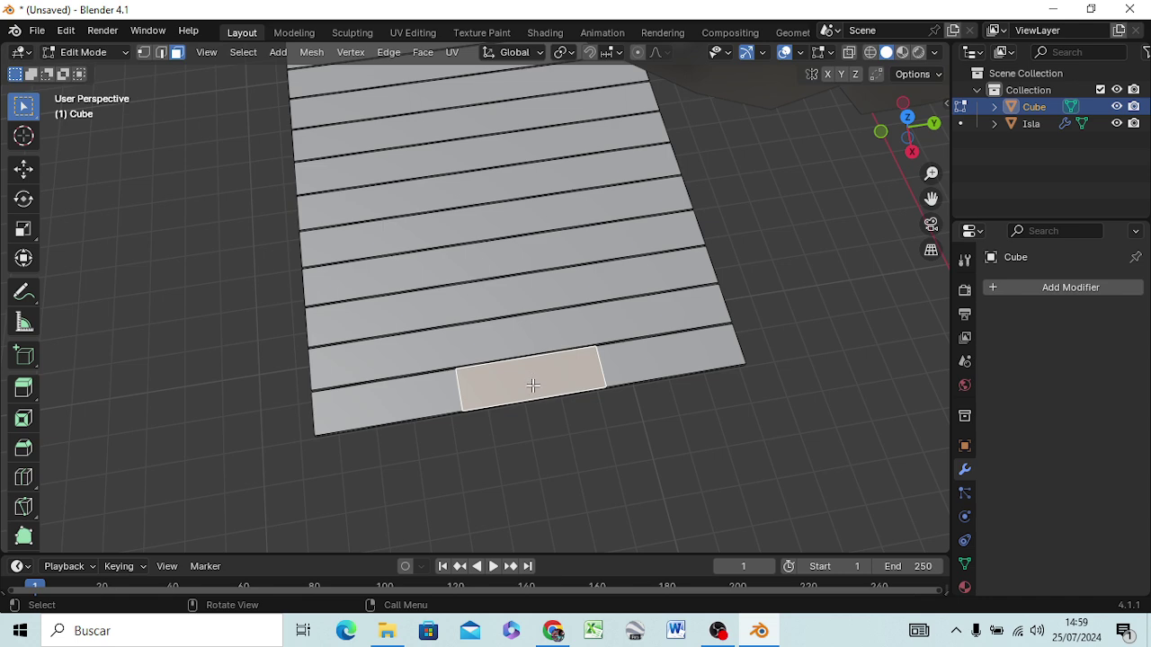
key("KP_3")
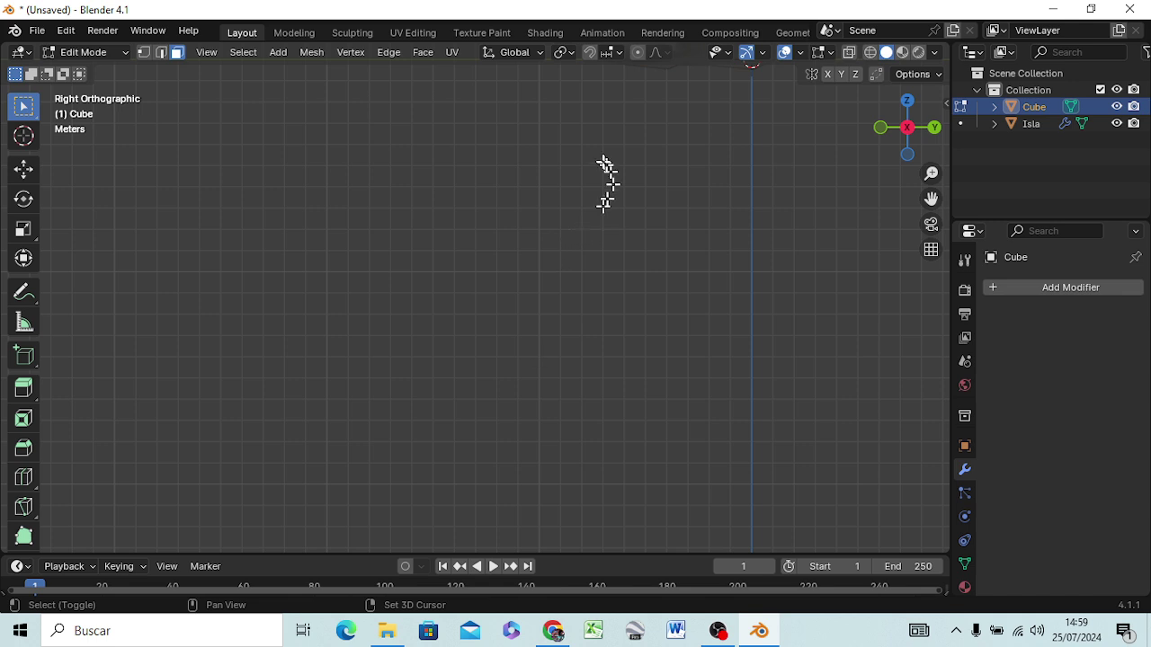
middle_click_drag(606, 167, 598, 386, "shift")
scroll(426, 233, "up", 1)
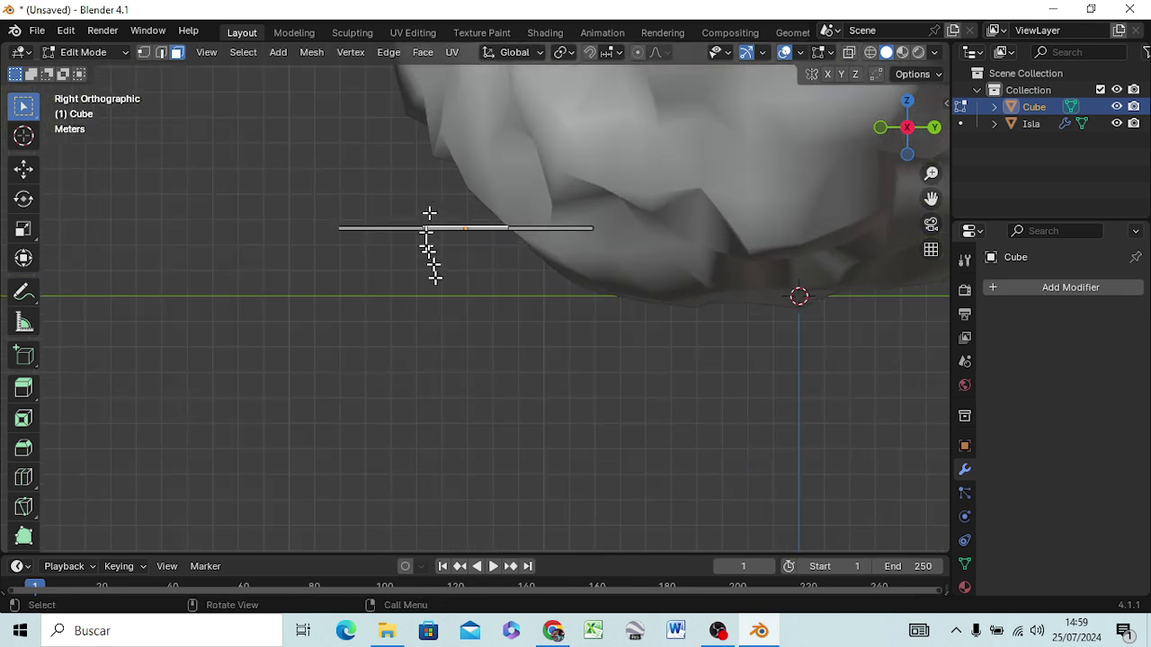
scroll(475, 205, "up", 3)
scroll(477, 198, "up", 1)
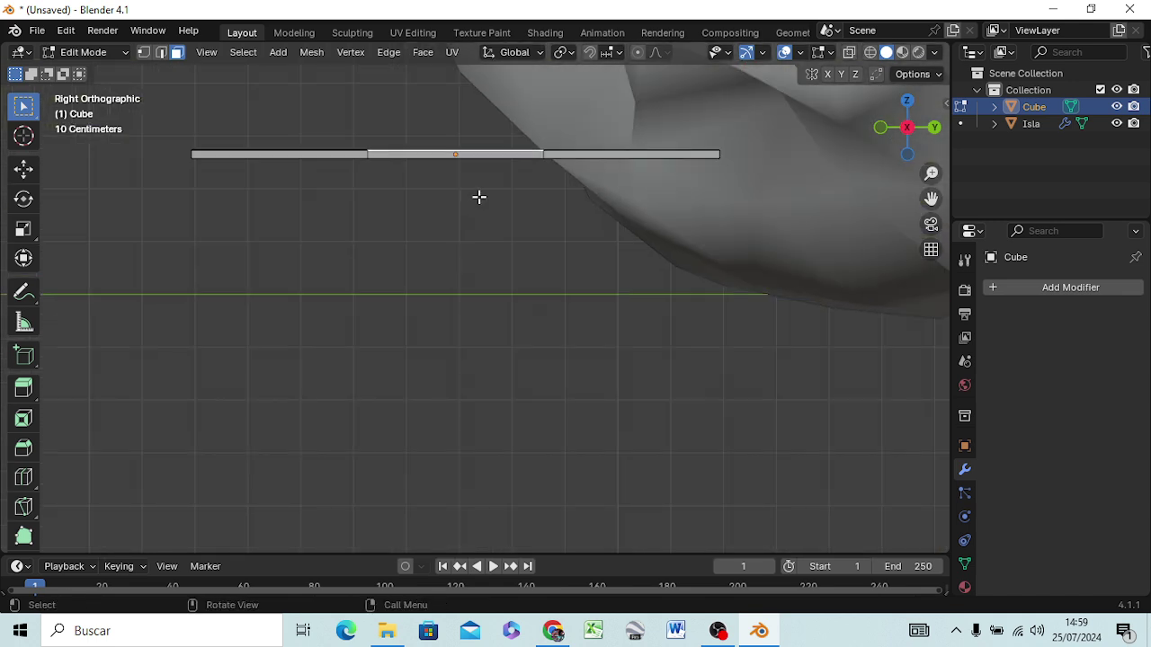
Raise the selected face about 0.2 m into a block, then select its end face
key("g")
key("z")
key("z")
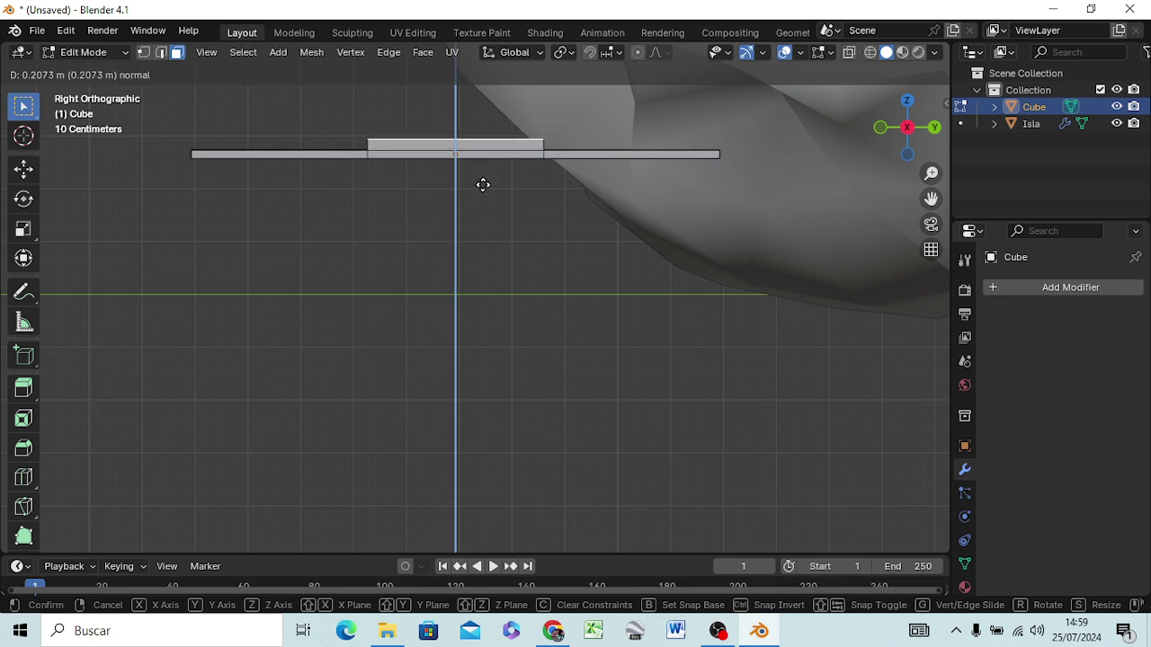
left_click(485, 186)
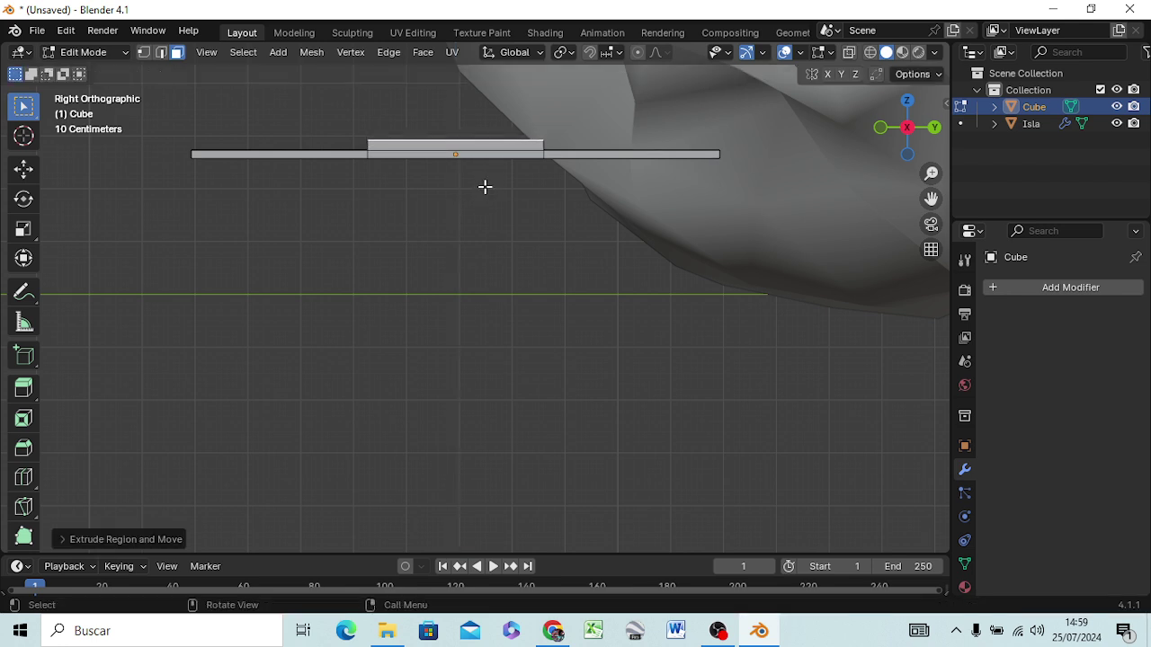
left_click(433, 145)
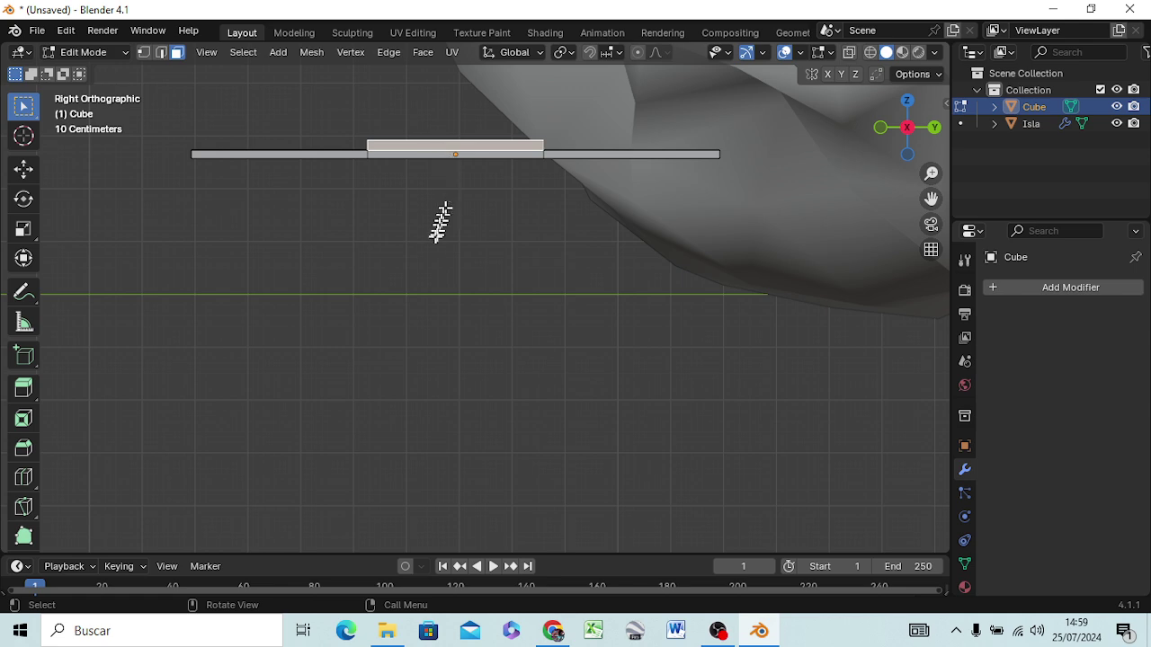
mouse_move(383, 280)
middle_mouse_down()
mouse_move(441, 302)
mouse_move(475, 336)
mouse_move(455, 332)
middle_mouse_up()
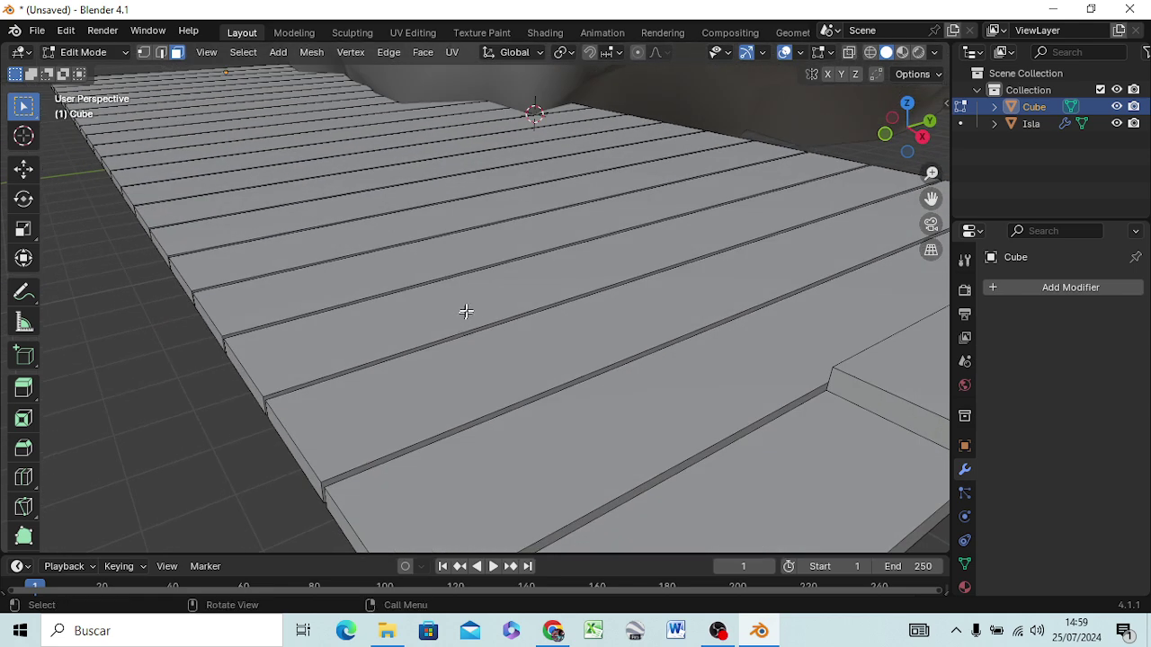
Extrude a roughly 2 m walkway section, turn its end around Z, and pull it back along X
scroll(465, 311, "down", 5)
scroll(470, 303, "down", 3)
scroll(473, 300, "down", 2)
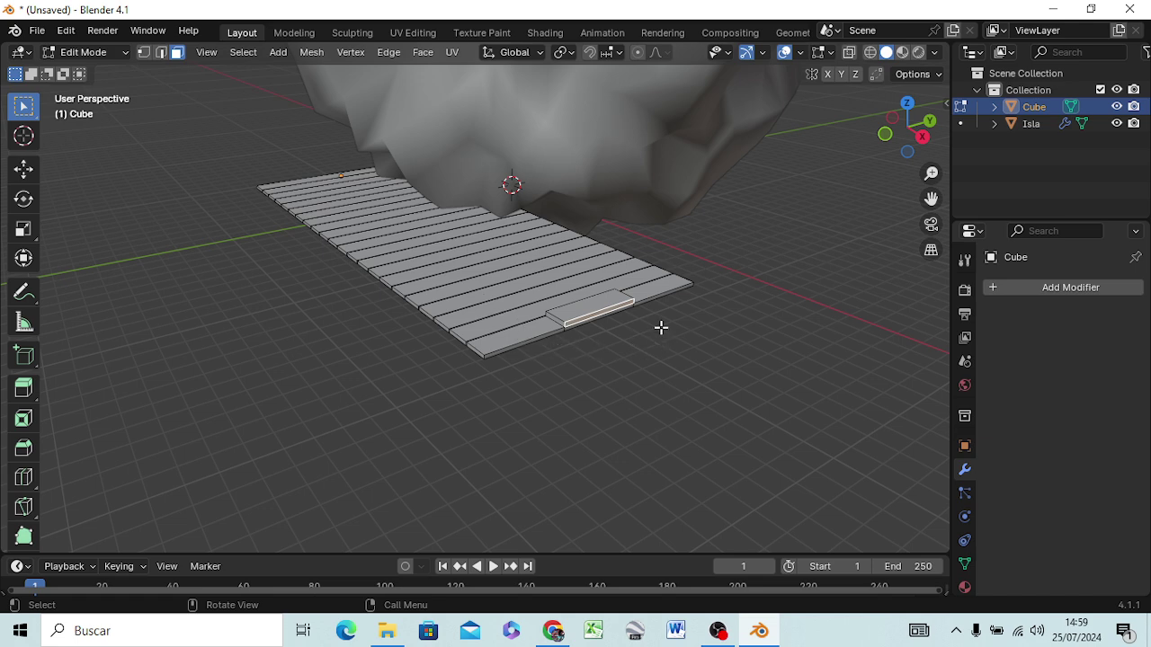
key("e")
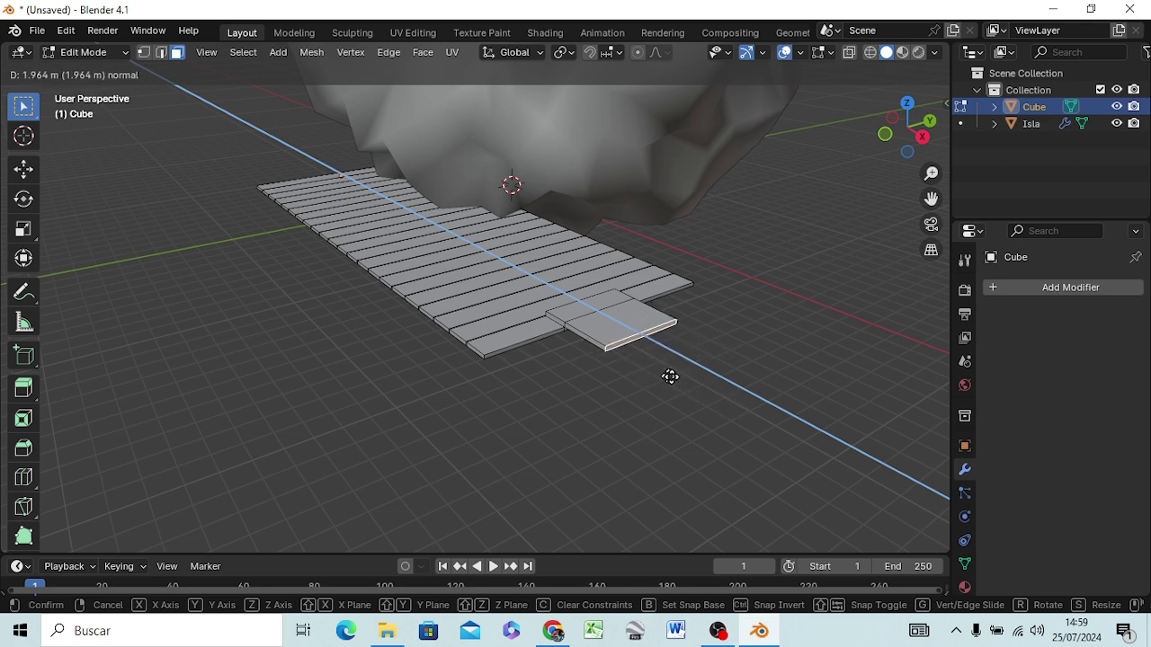
left_click(706, 393)
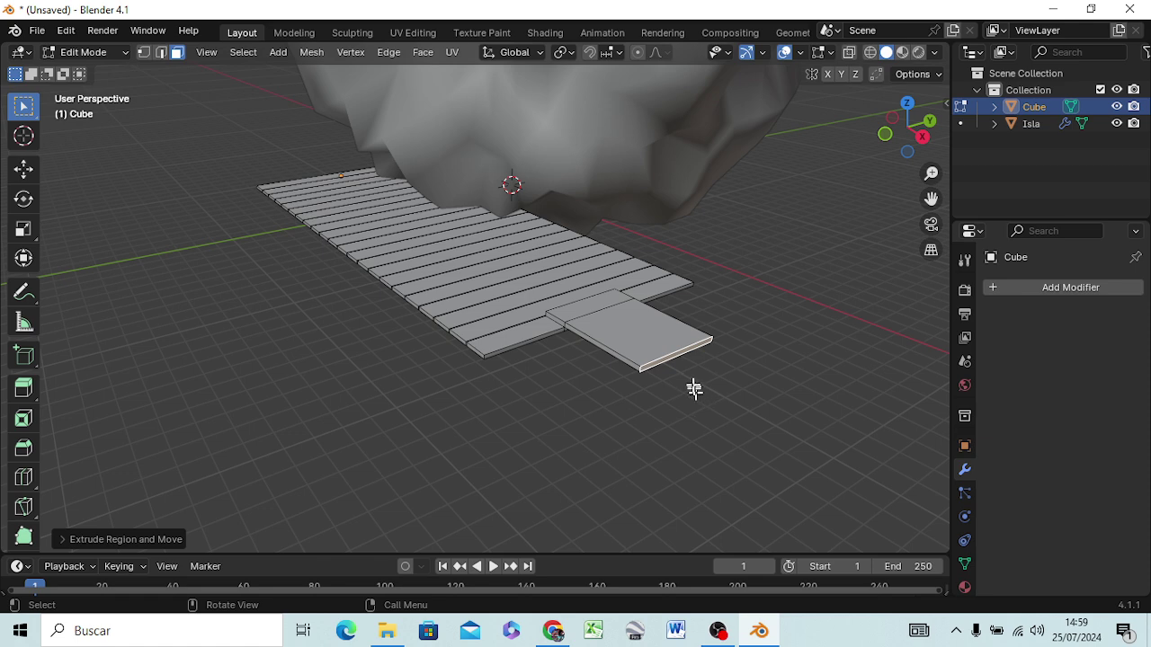
key("r")
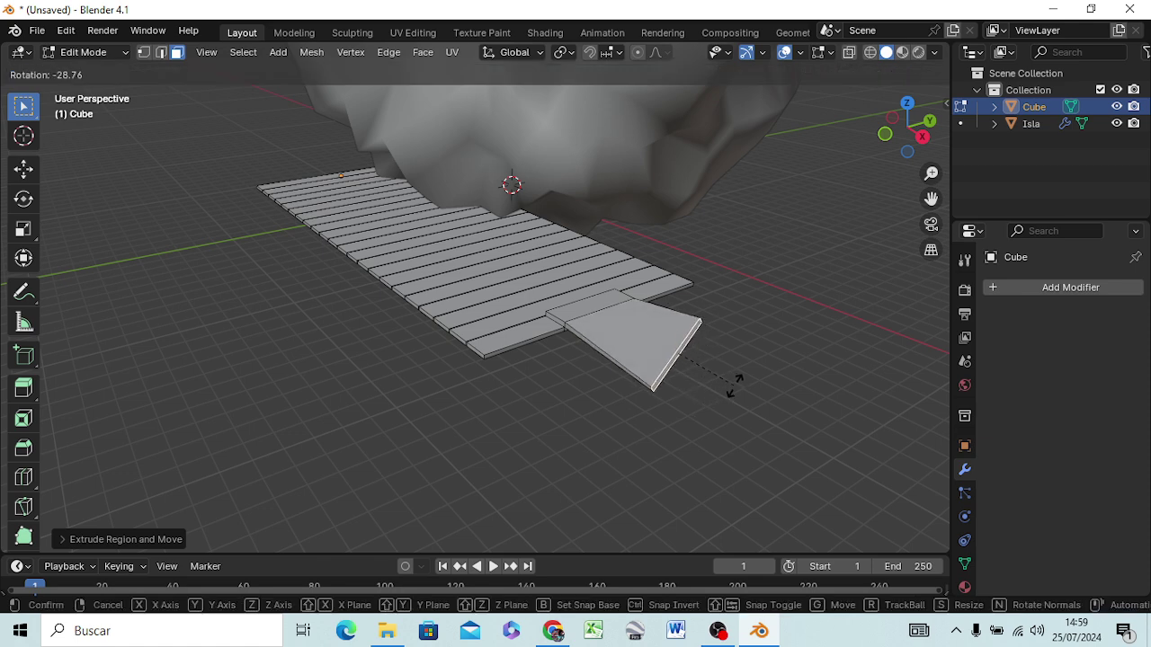
key("z")
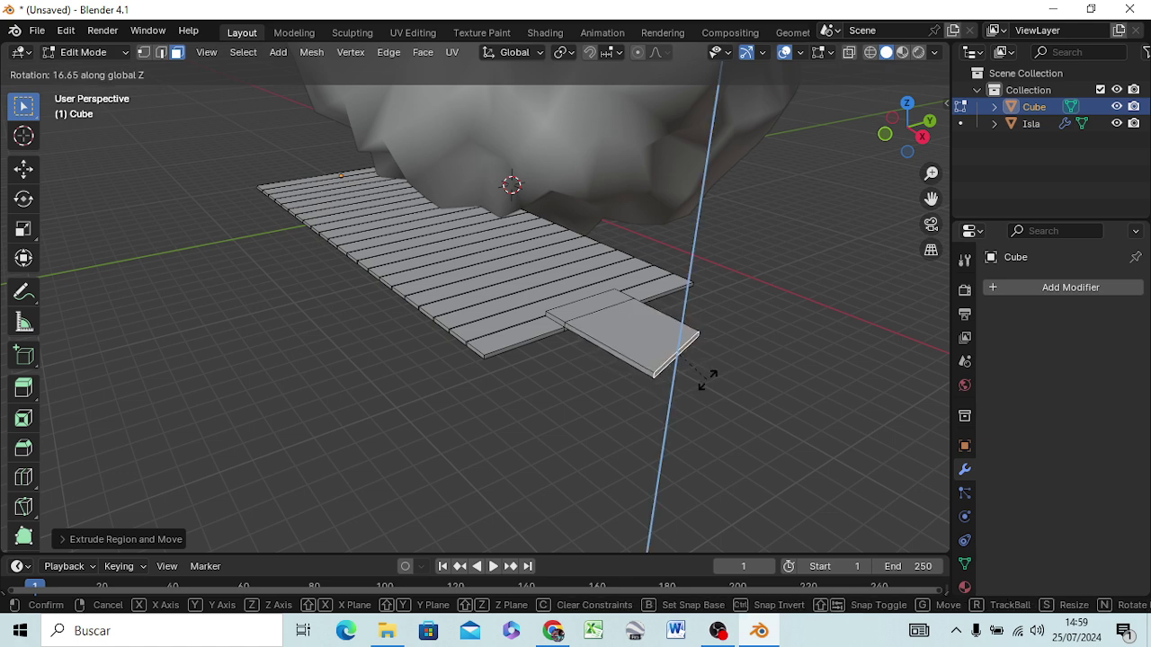
left_click(707, 378)
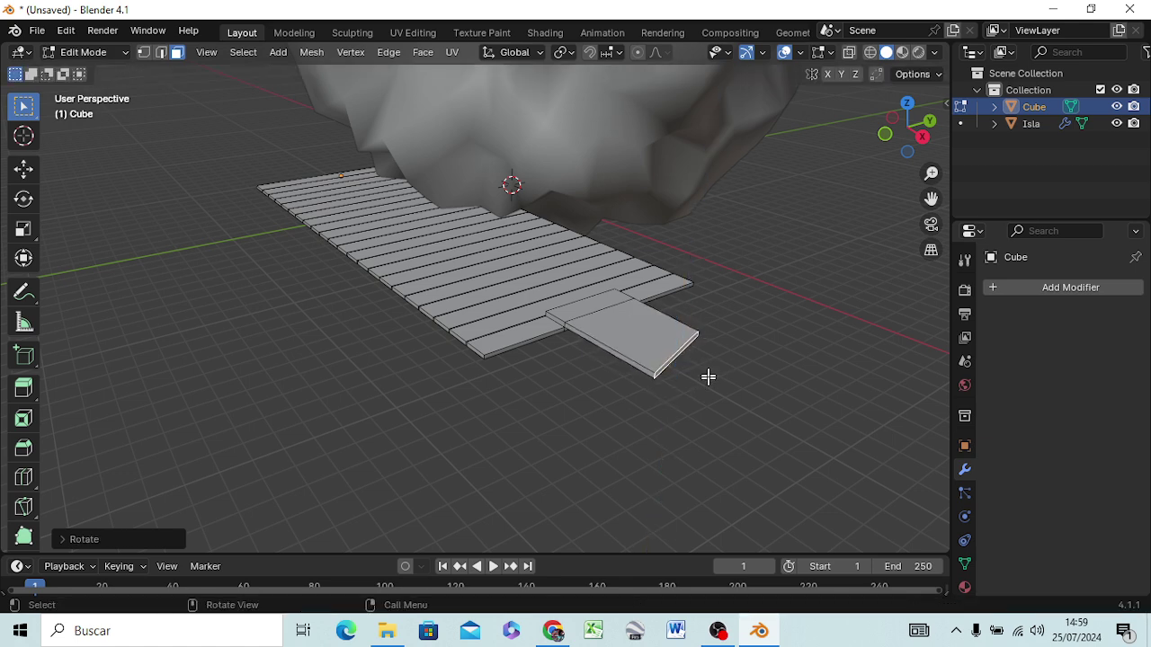
key("g")
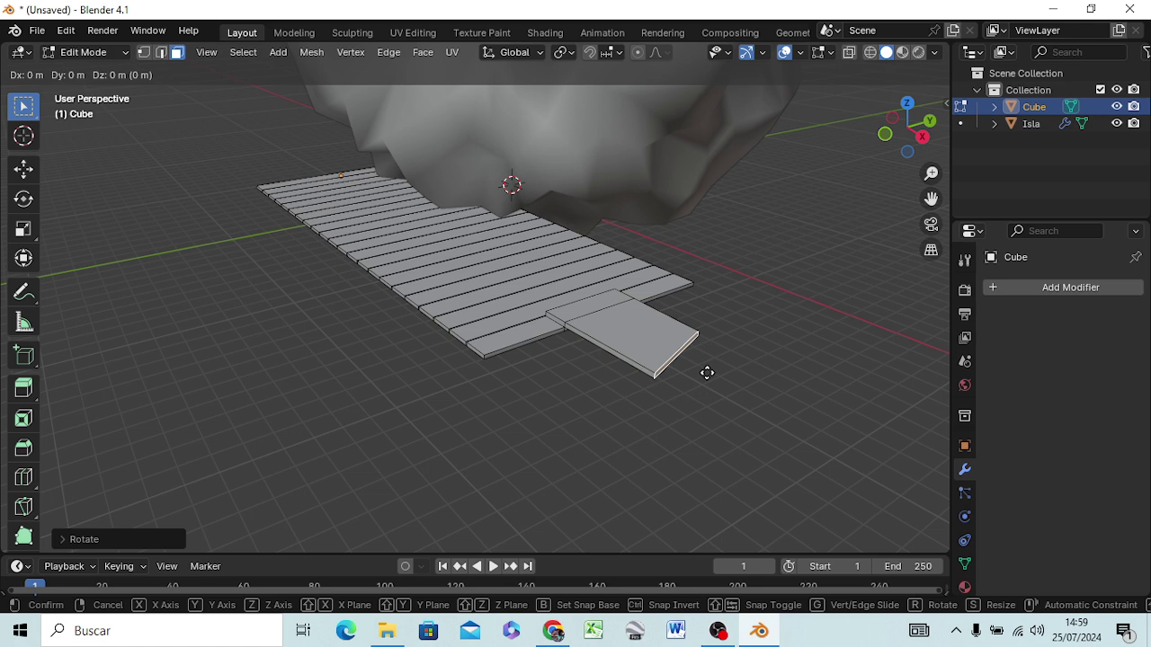
key("x")
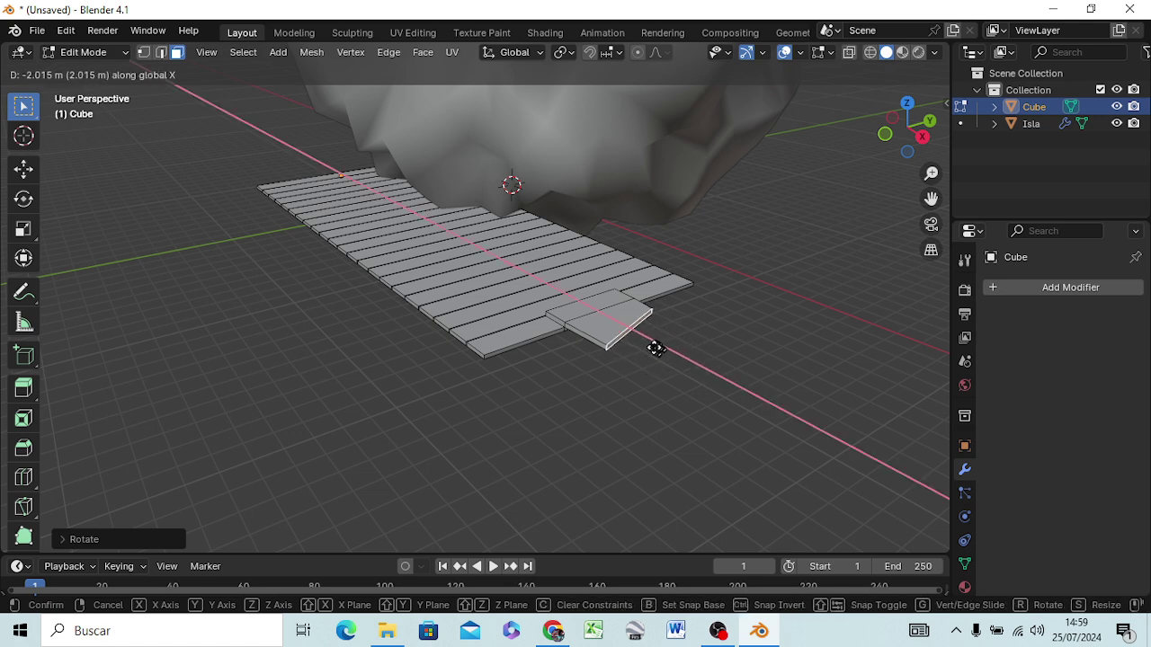
left_click(648, 343)
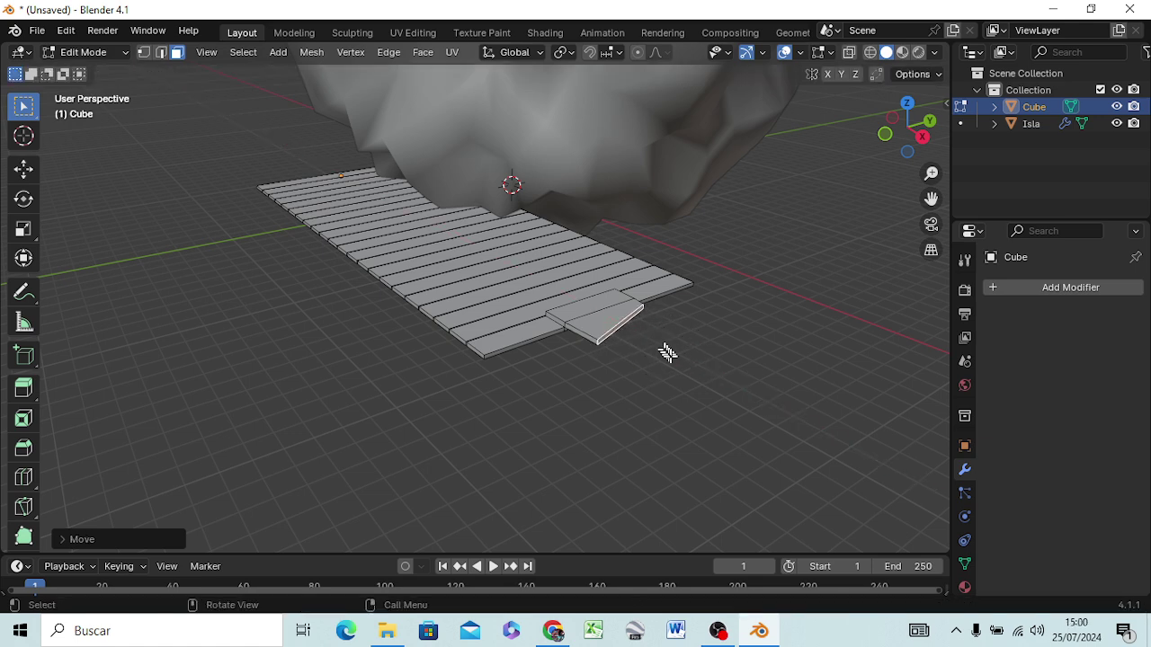
Add two more 0.8 m walkway sections, turning each end about 10° around Z to curve
key("e")
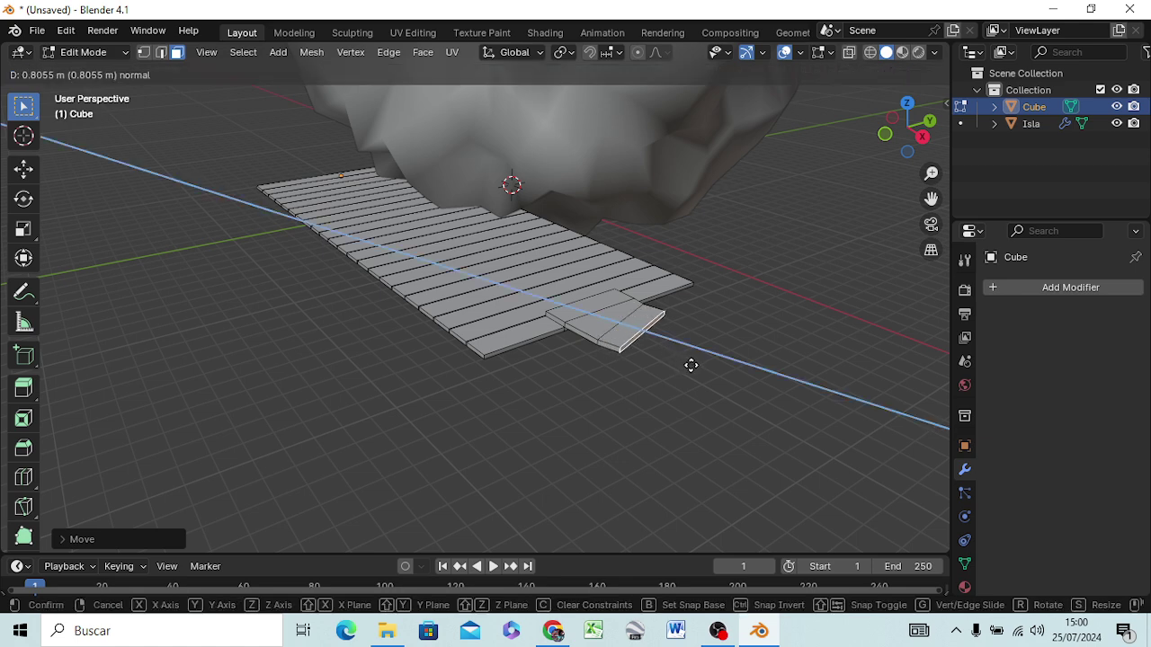
left_click(691, 365)
key("r")
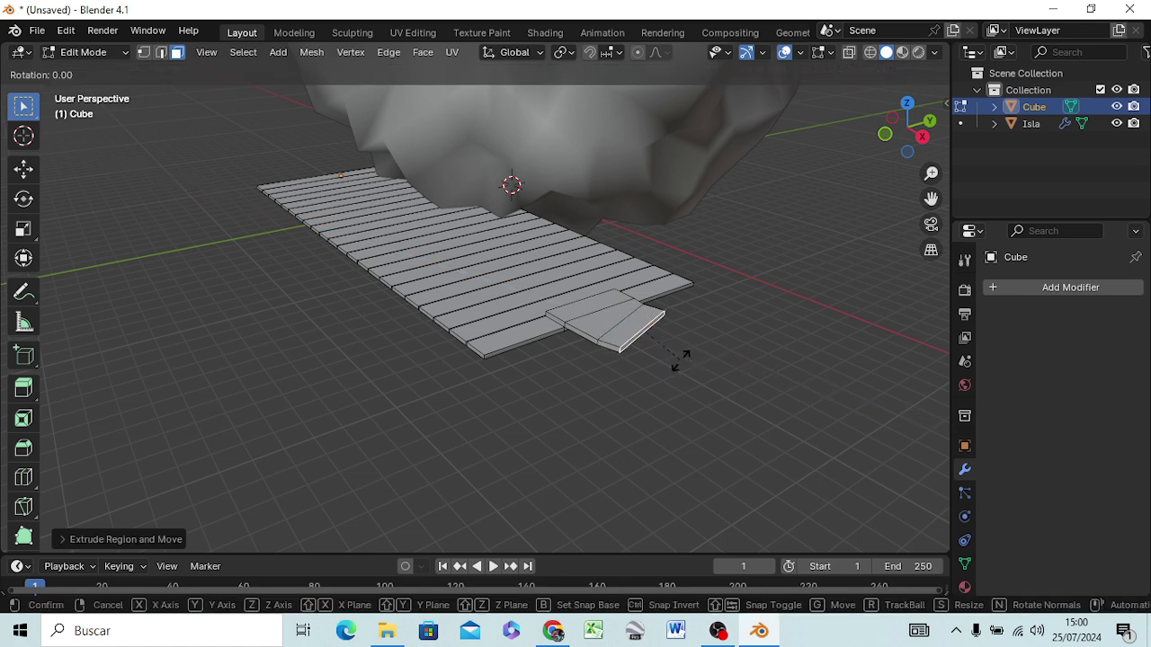
key("z")
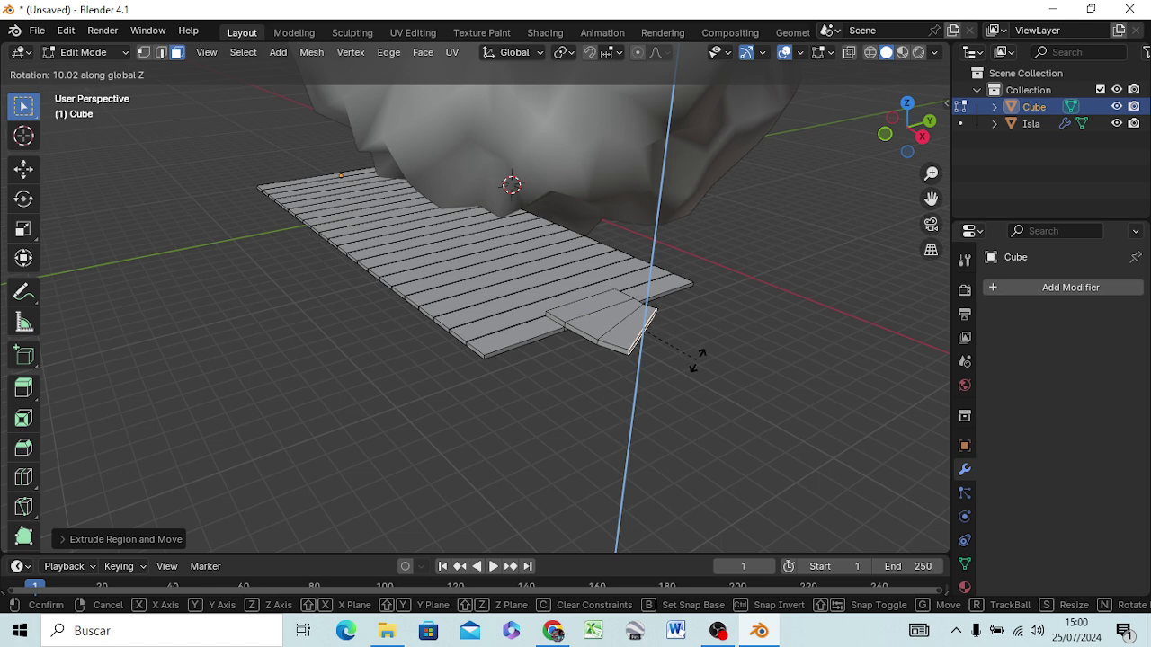
left_click(745, 368)
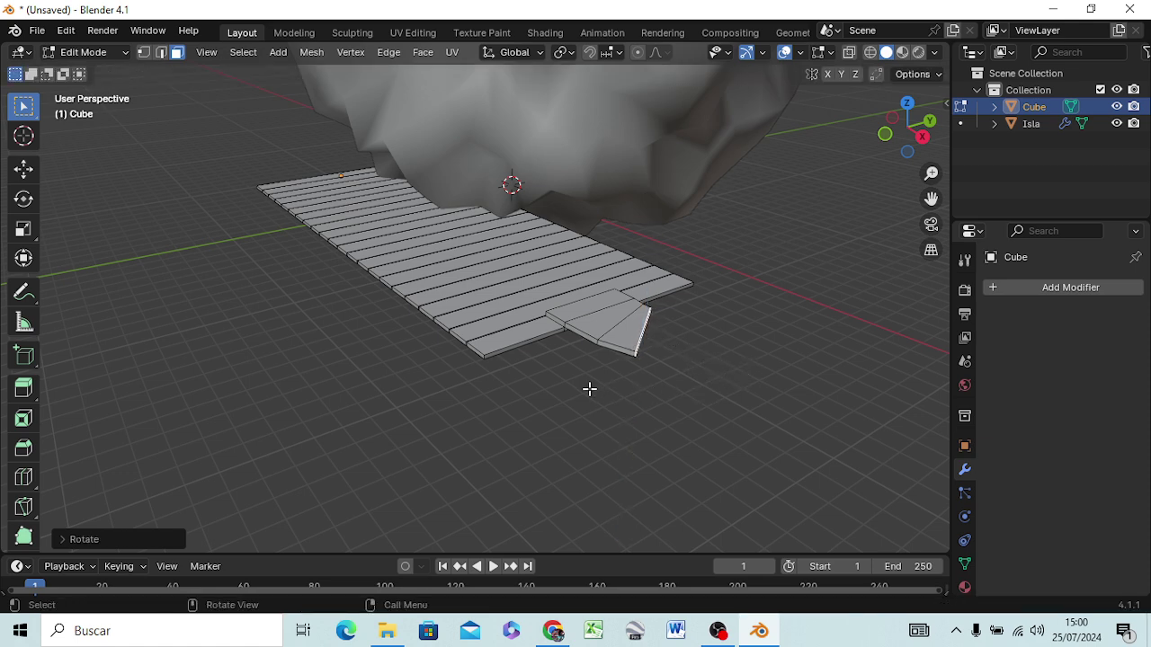
key("e")
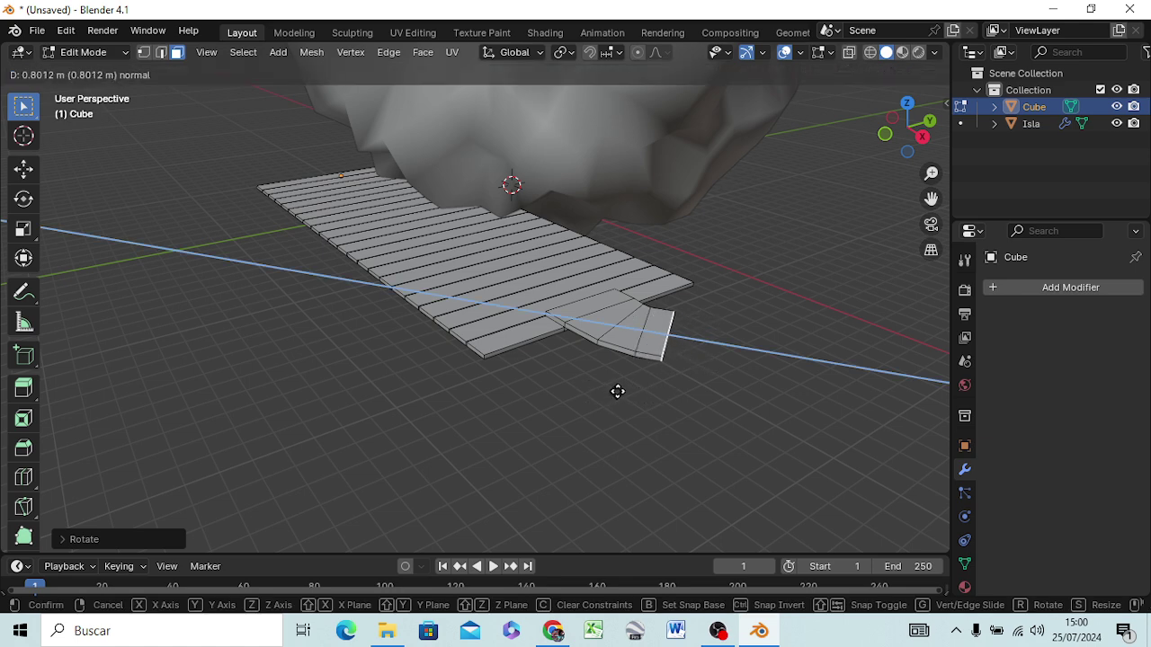
left_click(618, 394)
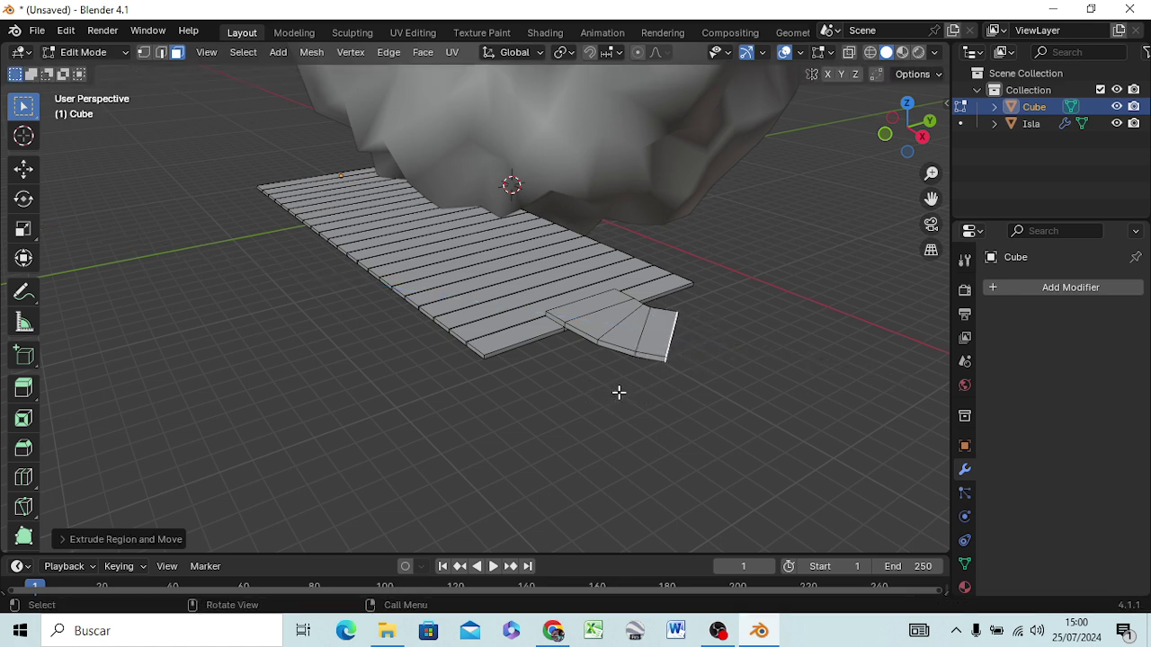
key("r")
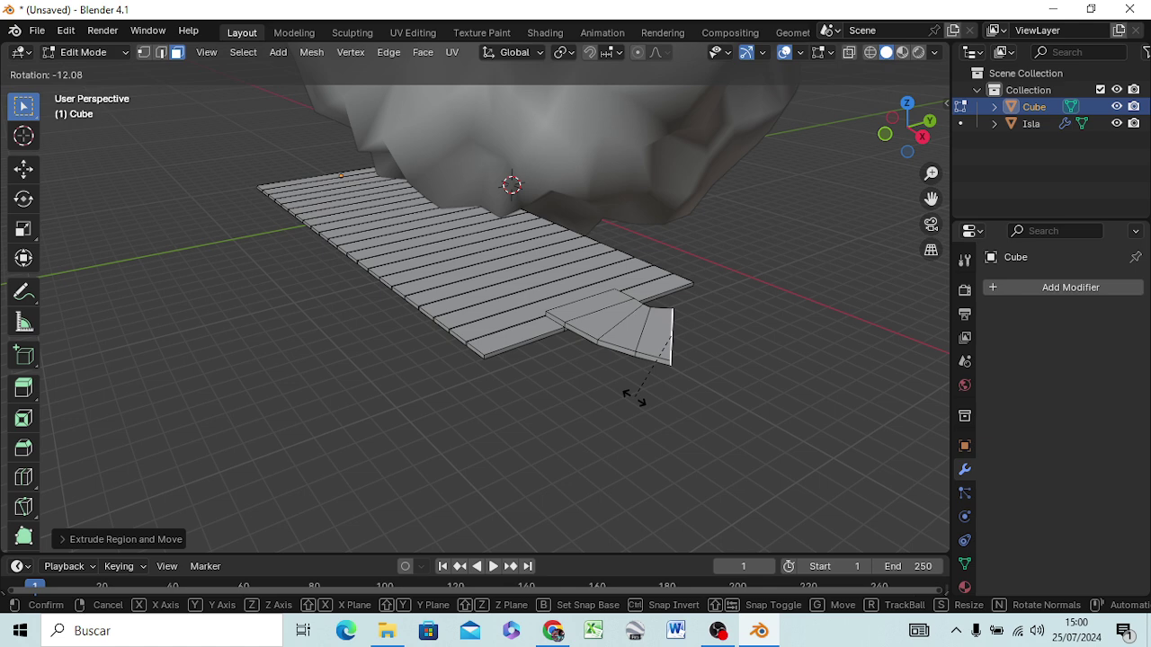
key("z")
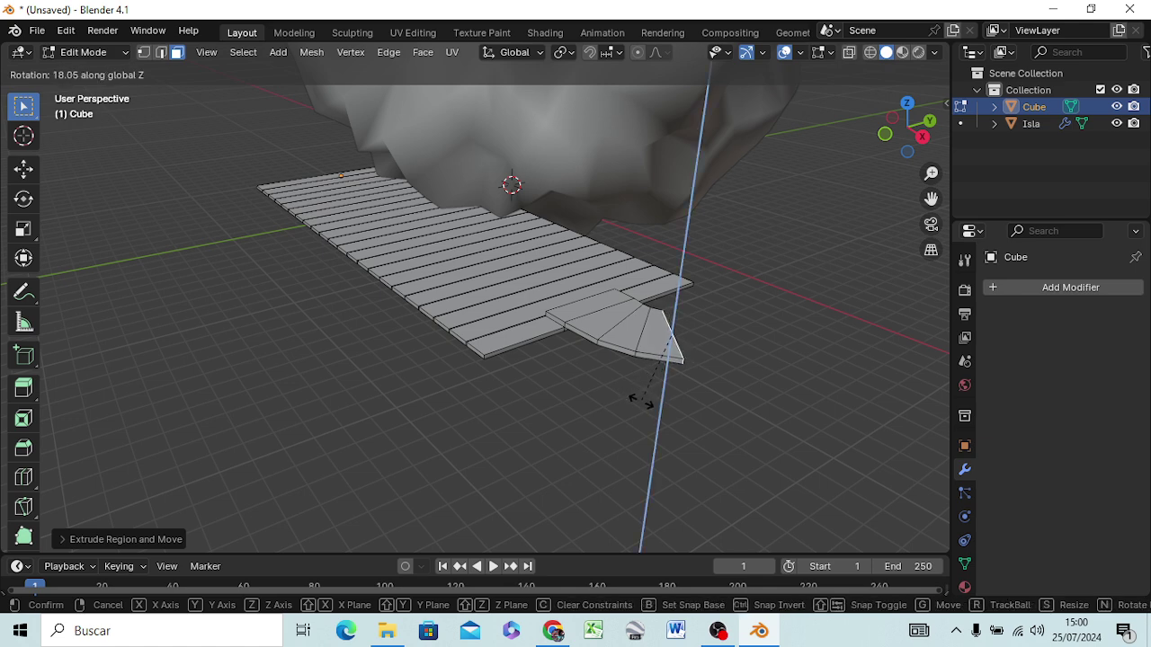
left_click(640, 402)
mouse_move(711, 390)
middle_mouse_down()
mouse_move(741, 431)
mouse_move(673, 431)
mouse_move(668, 390)
mouse_move(706, 354)
middle_mouse_up()
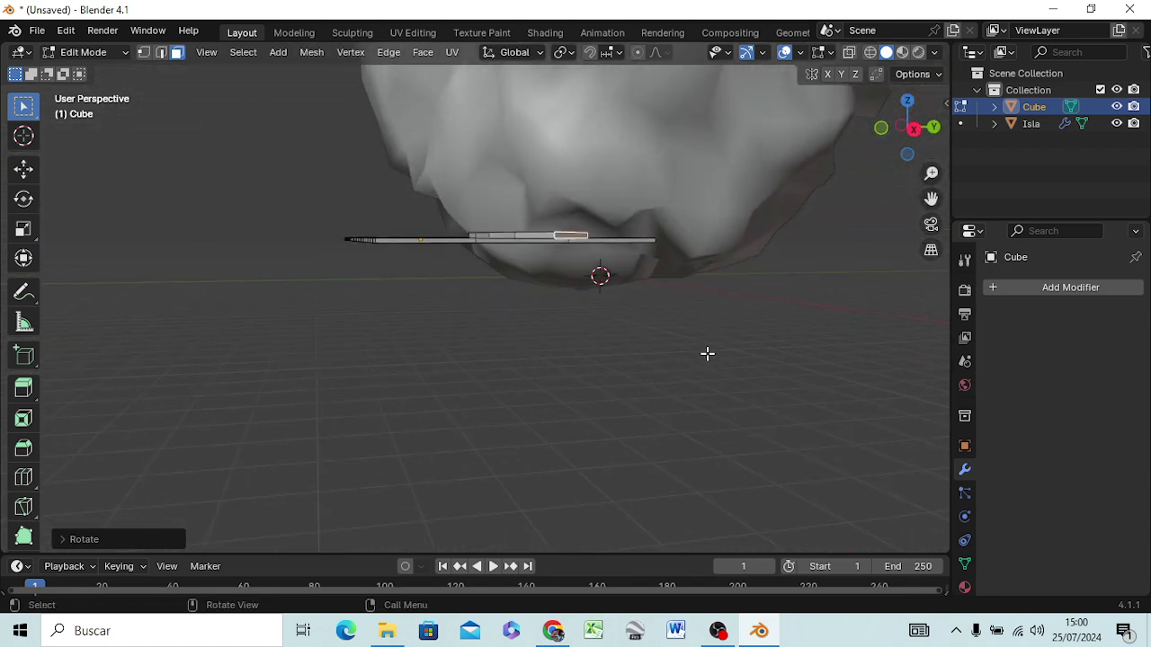
Raise the walkway's end face along Z to form a longer sloping ramp section
key("g")
key("z")
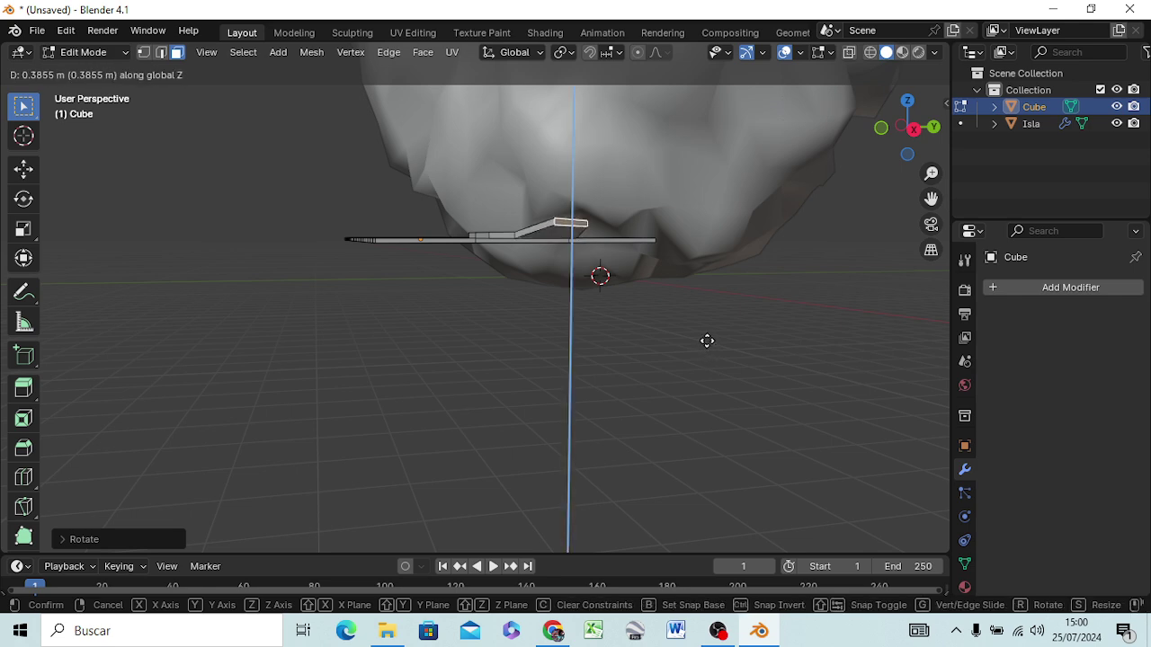
left_click(706, 341)
middle_click_drag(590, 398, 569, 454)
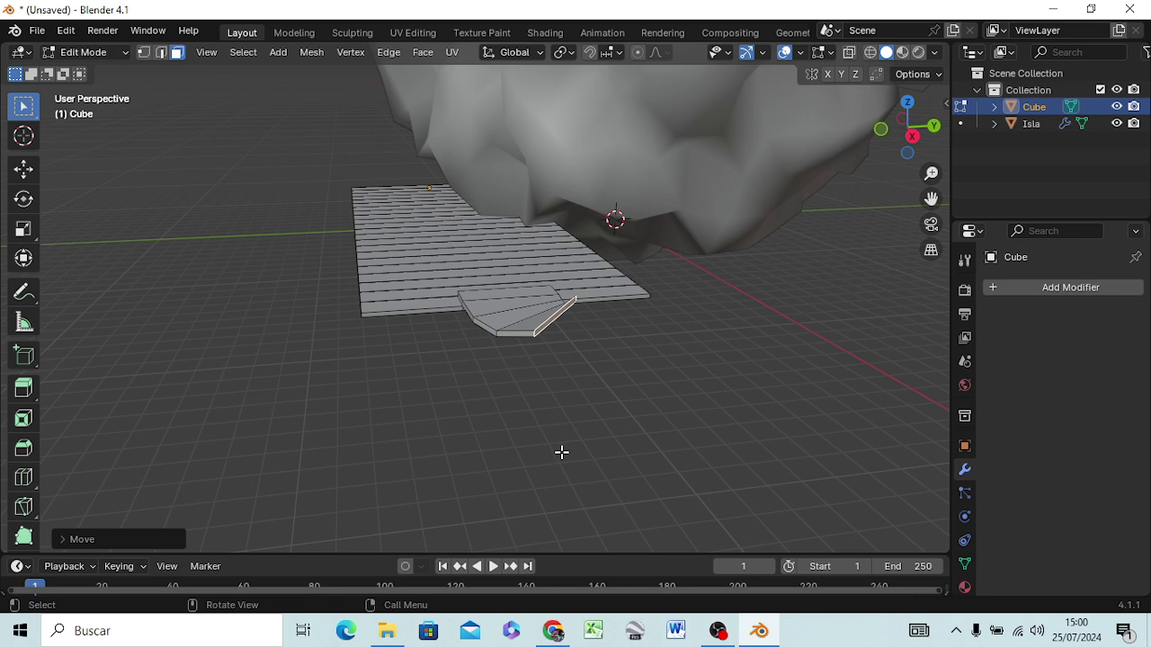
key("g")
key("z")
key("z")
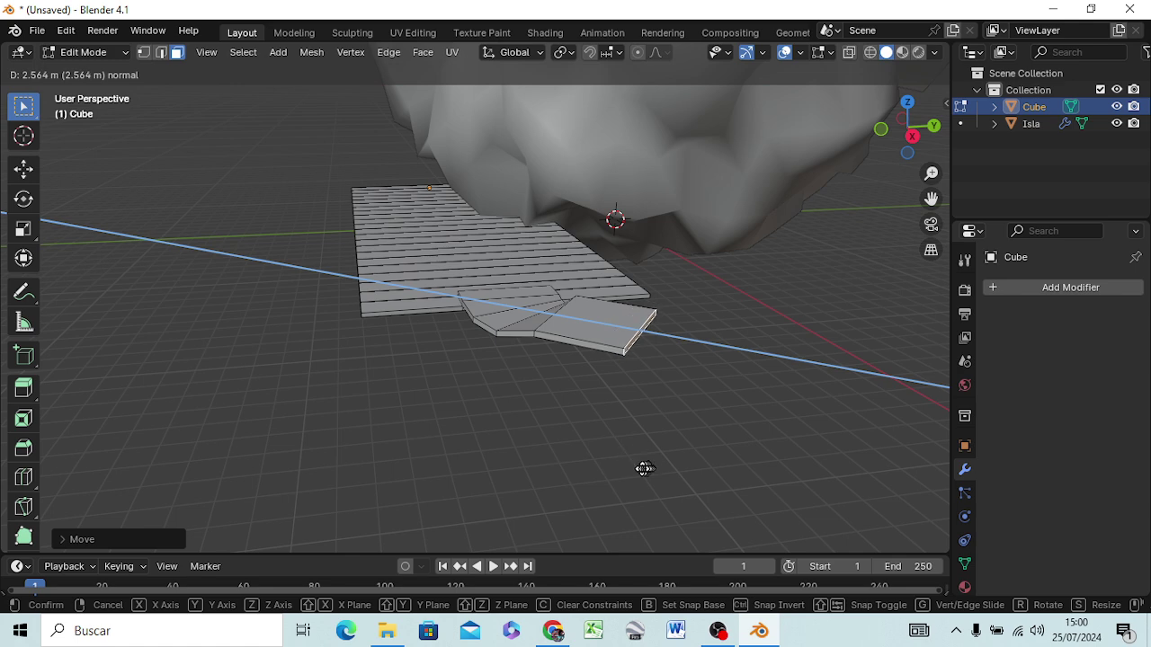
left_click(642, 469)
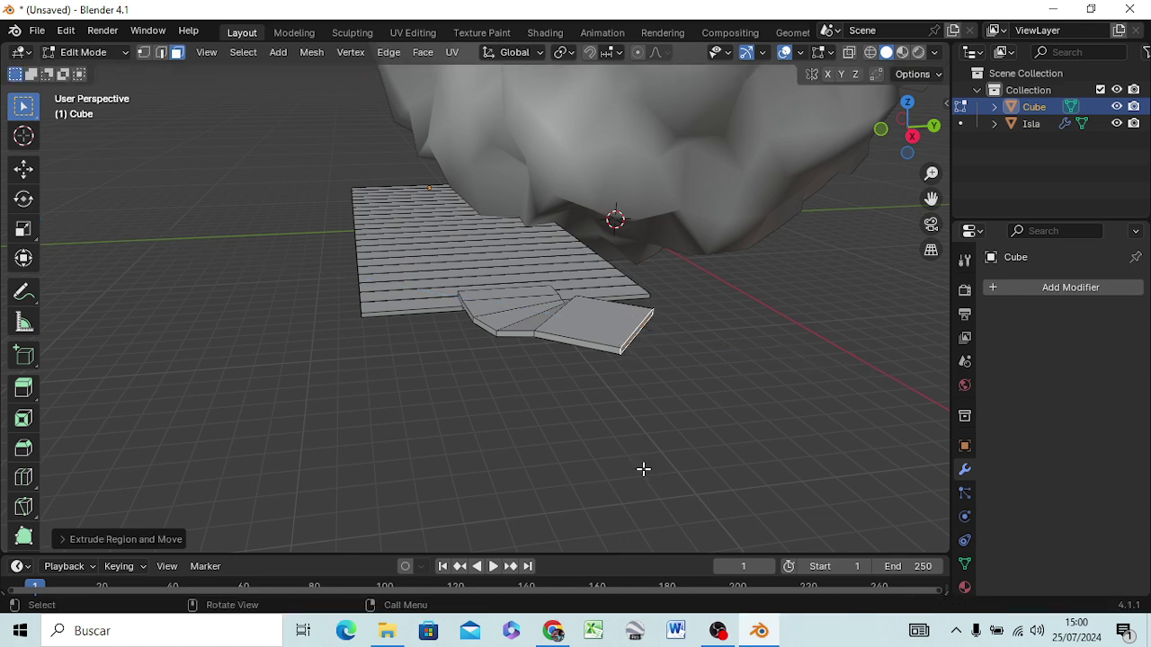
Extrude two more walkway segments, one about 0.42 m, turning each end around Z
key("e")
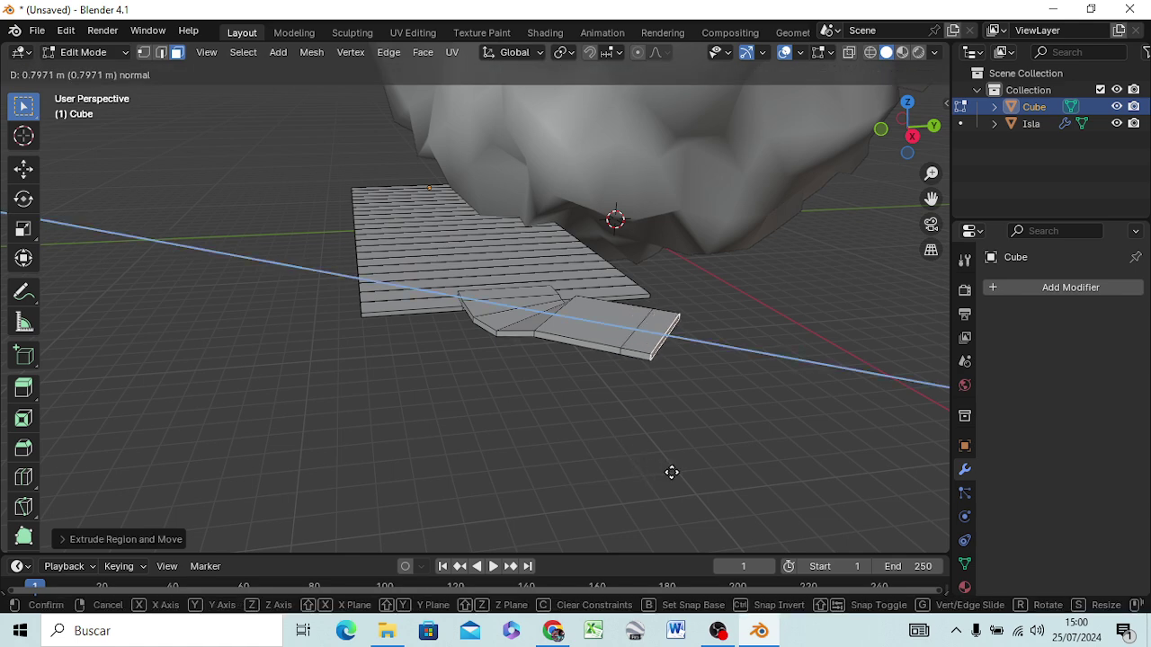
left_click(678, 476)
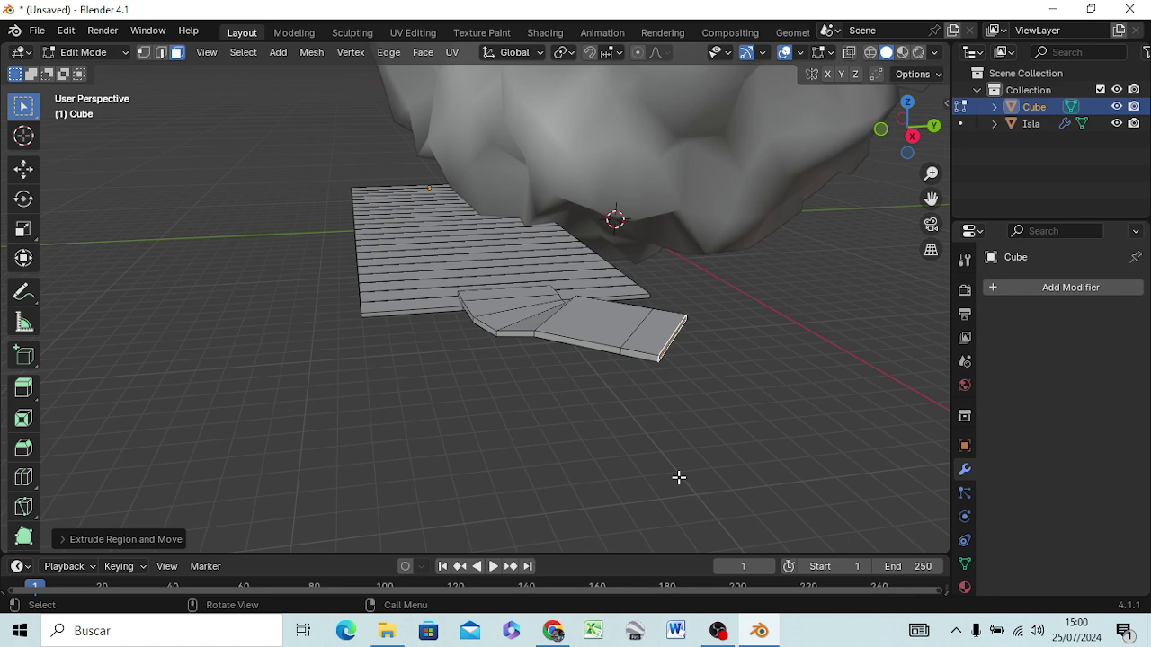
key("r")
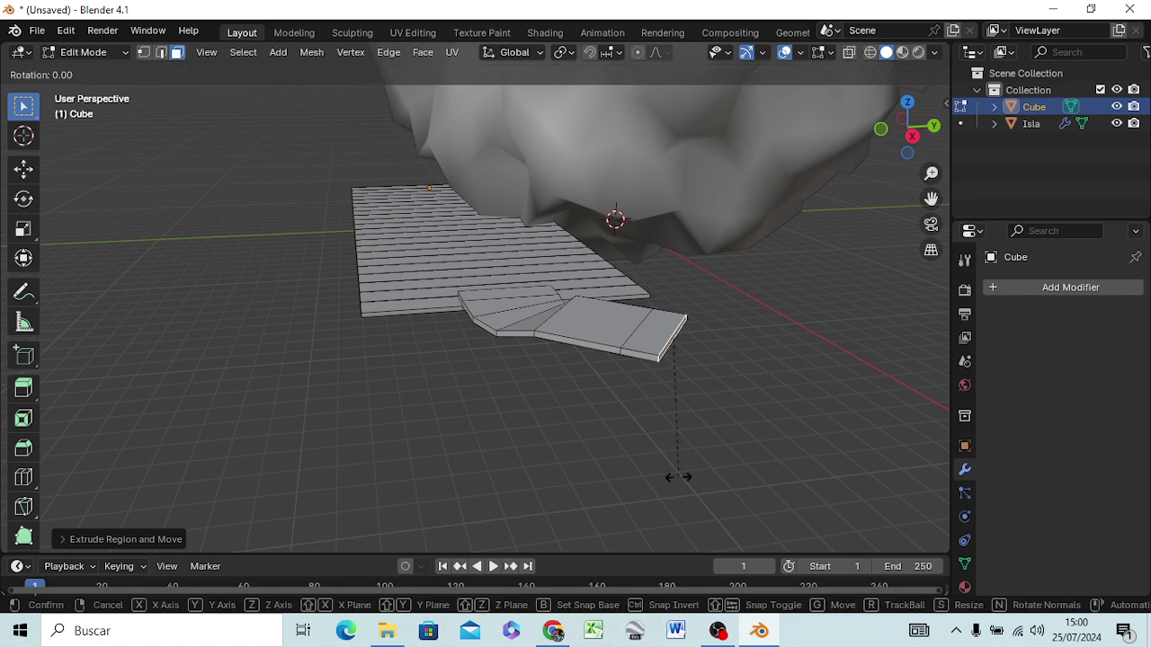
key("z")
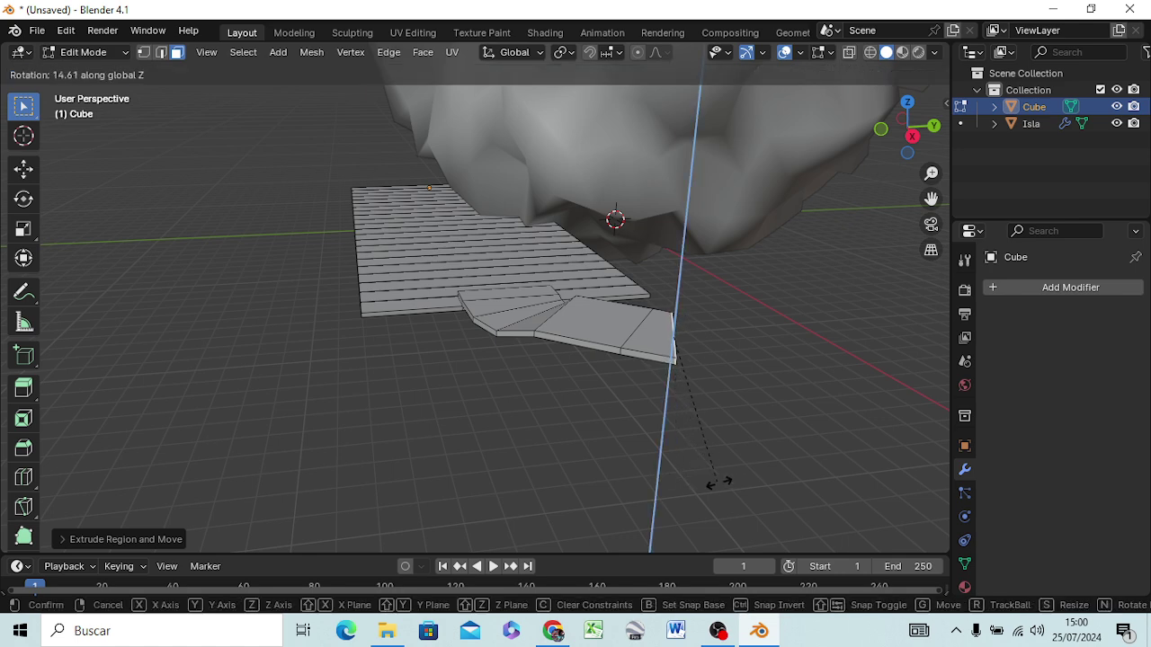
left_click(730, 482)
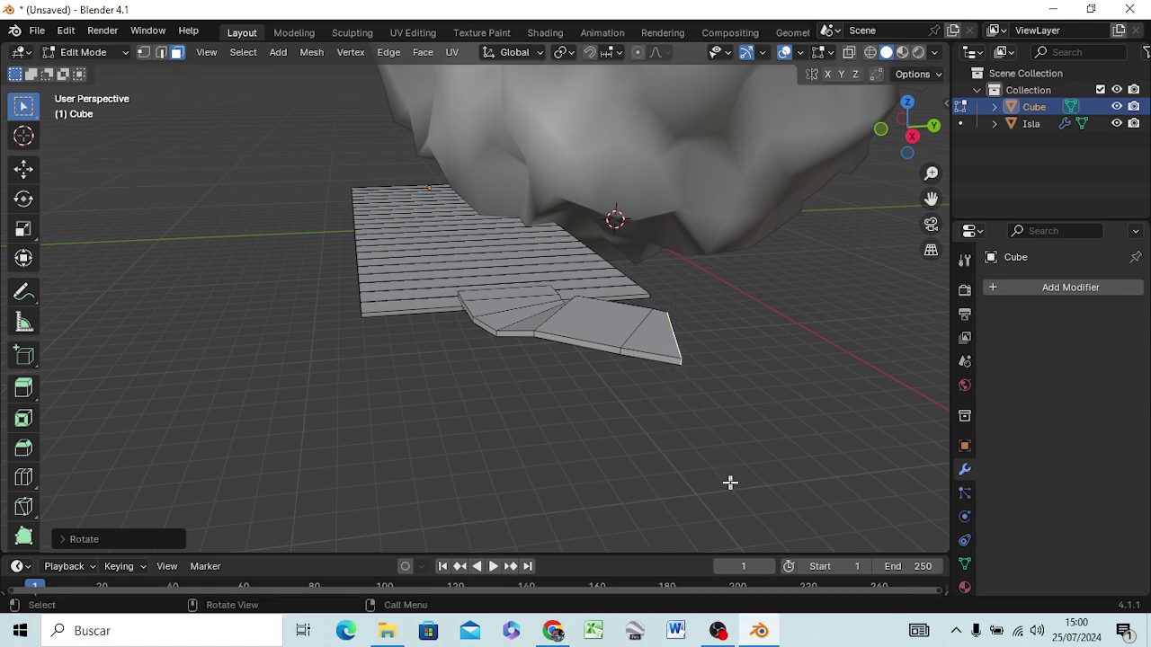
key("e")
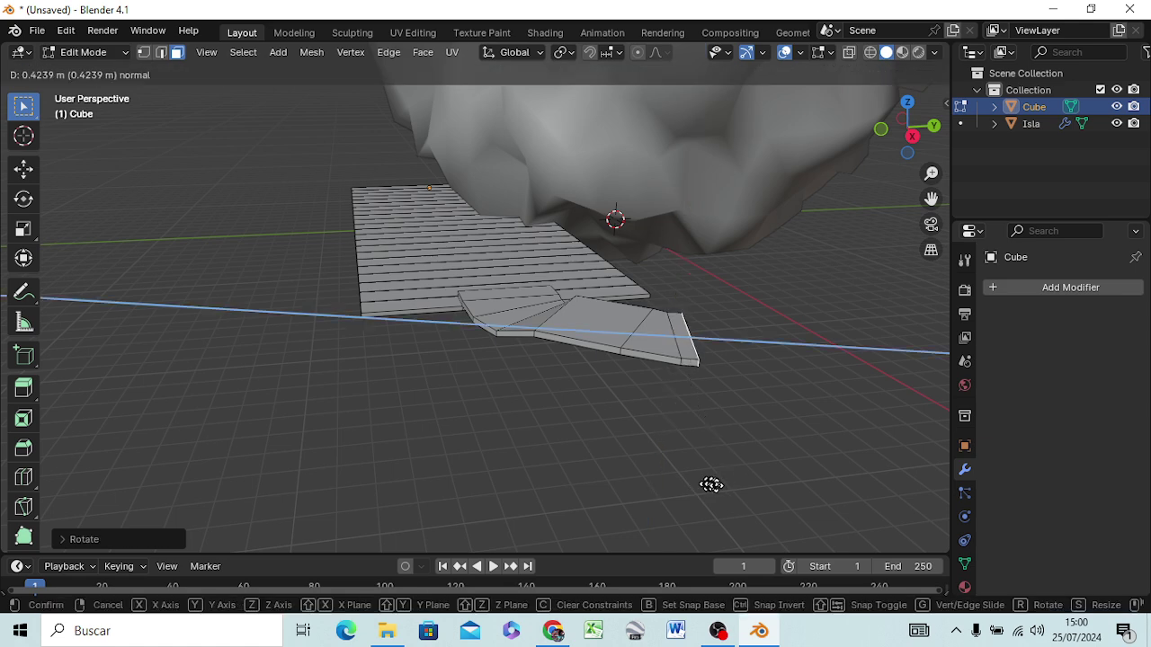
left_click(737, 486)
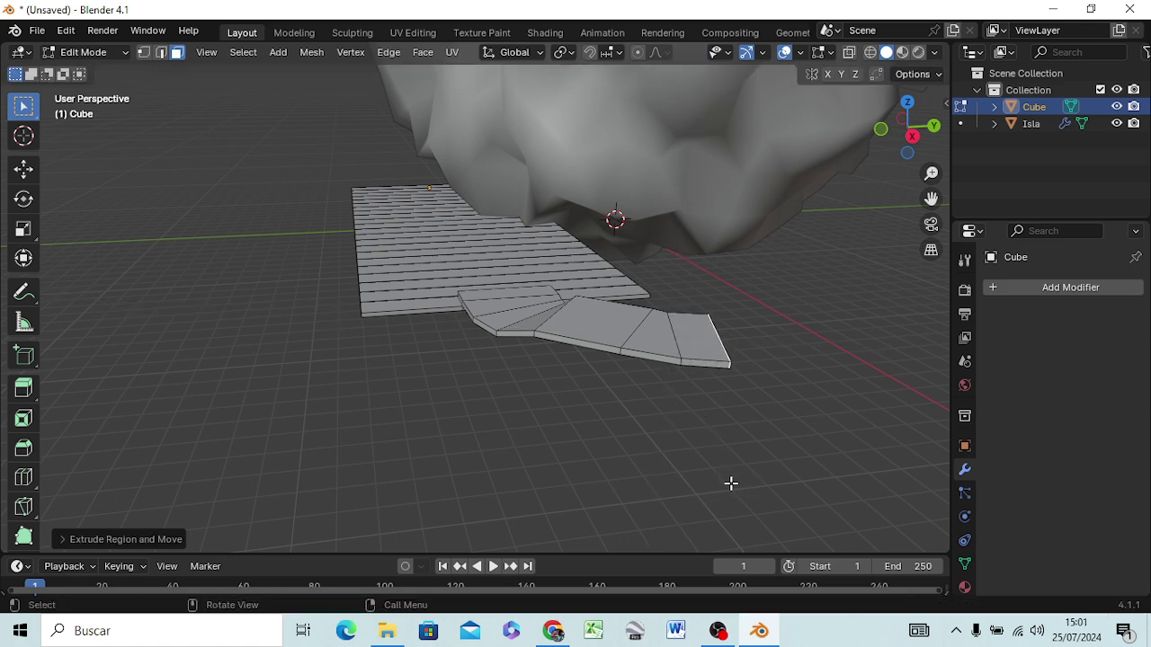
key("r")
key("z")
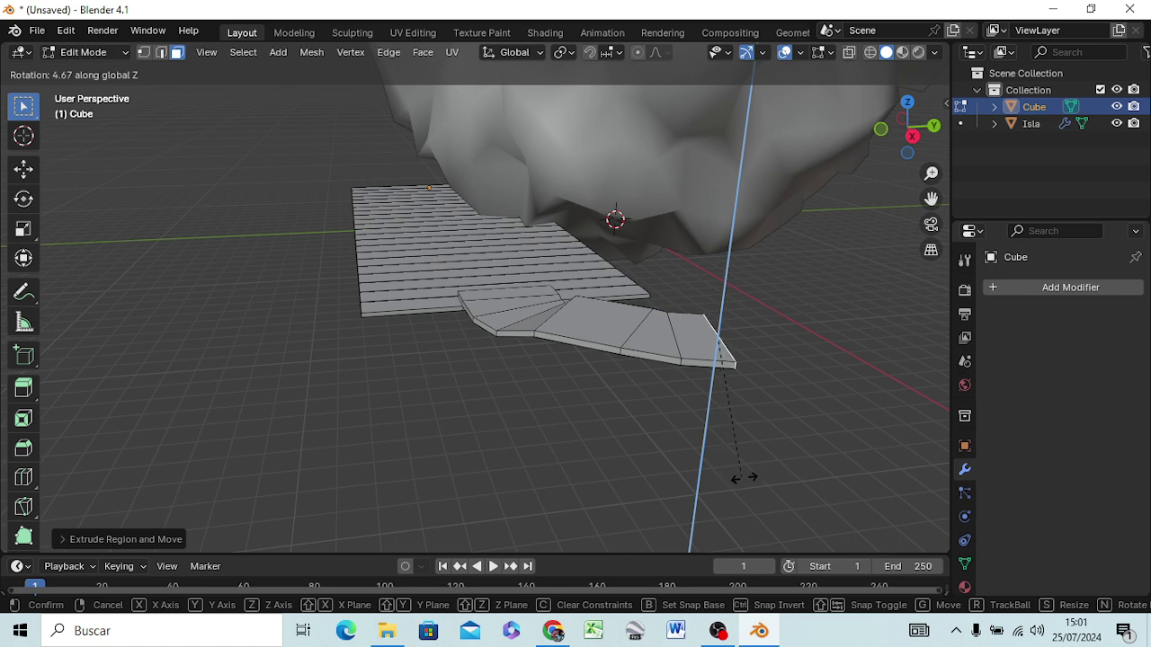
left_click(796, 478)
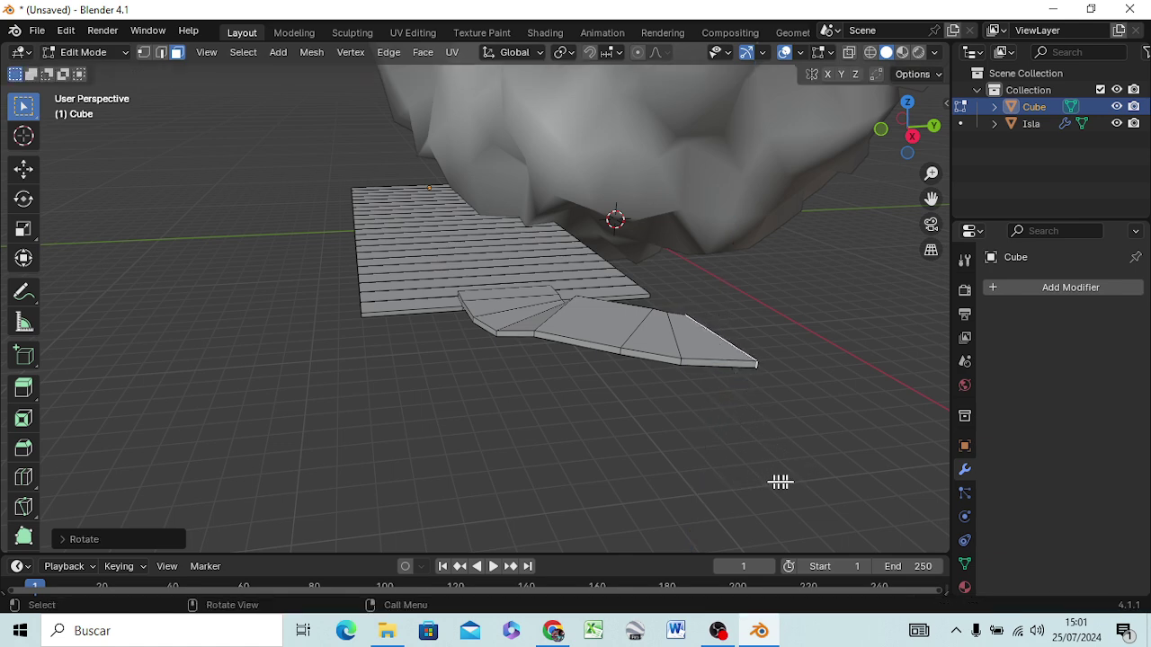
mouse_move(679, 489)
middle_mouse_down()
mouse_move(626, 485)
mouse_move(620, 468)
middle_mouse_up()
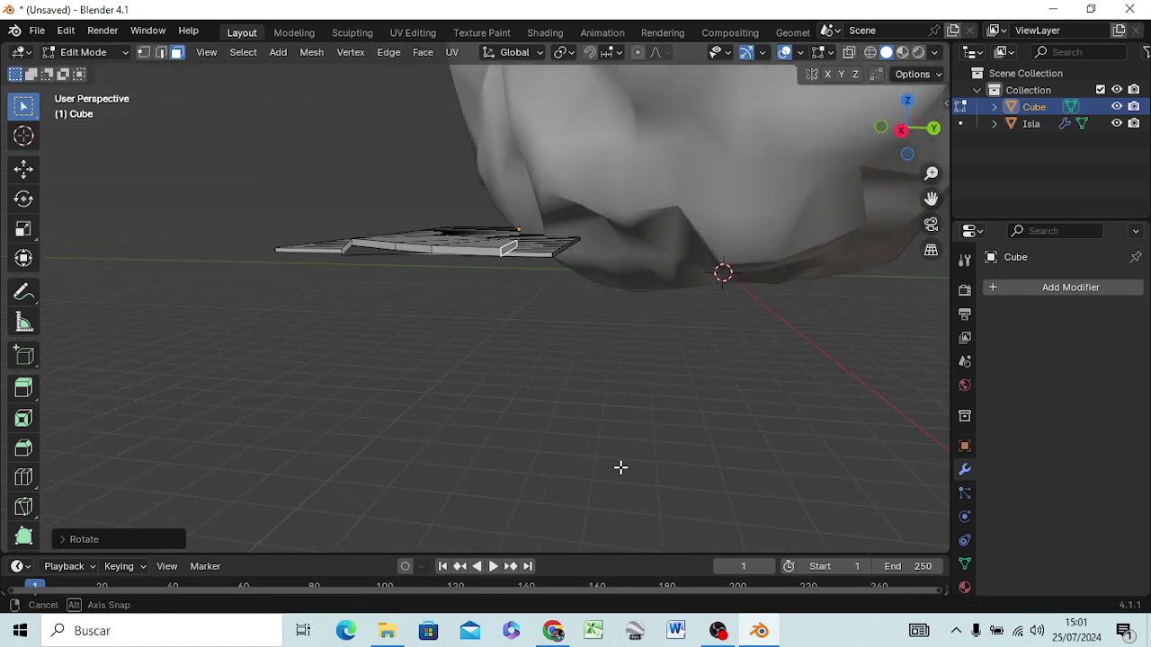
Switch the selection tool from circle select to box select
key("c")
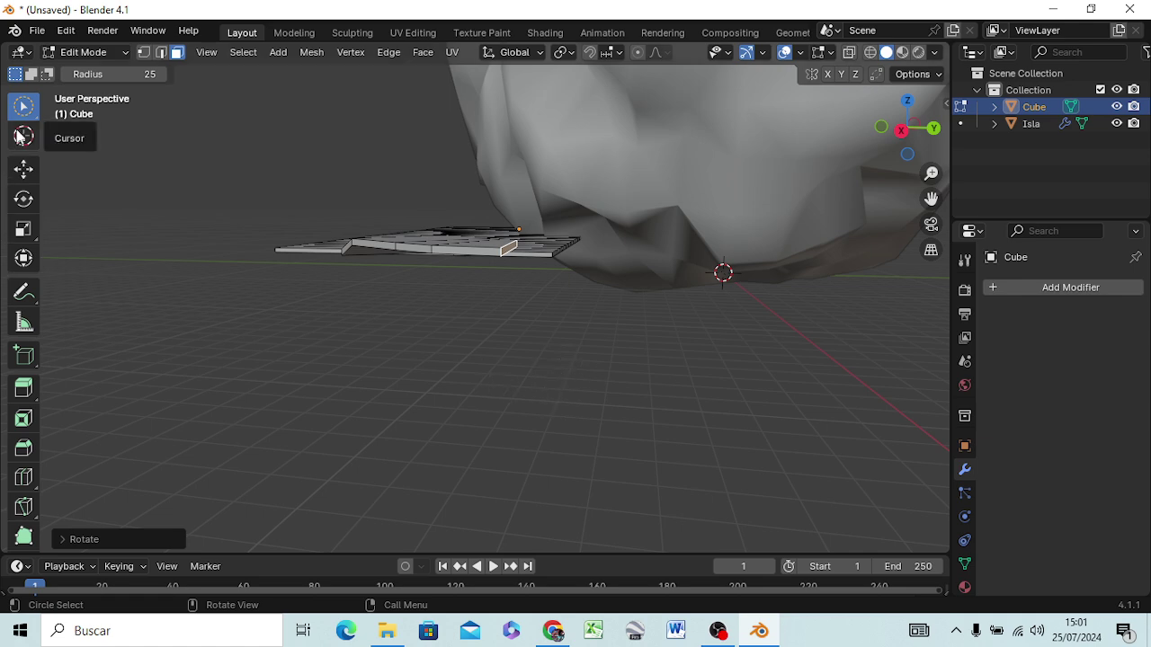
left_click(22, 106)
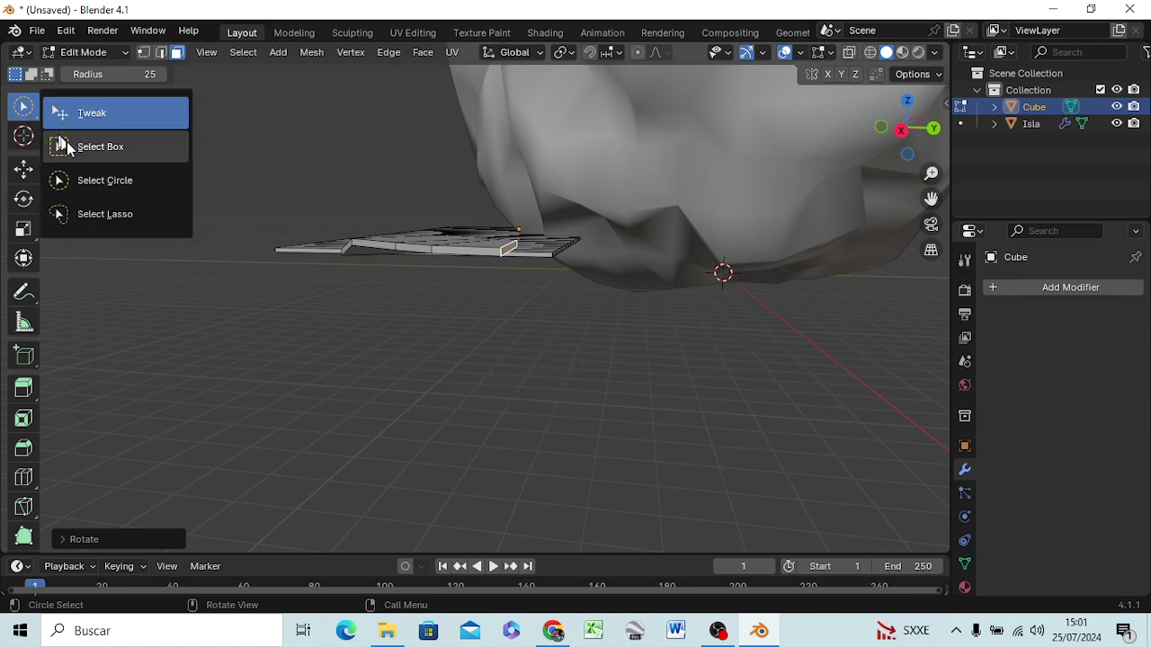
left_click(66, 147)
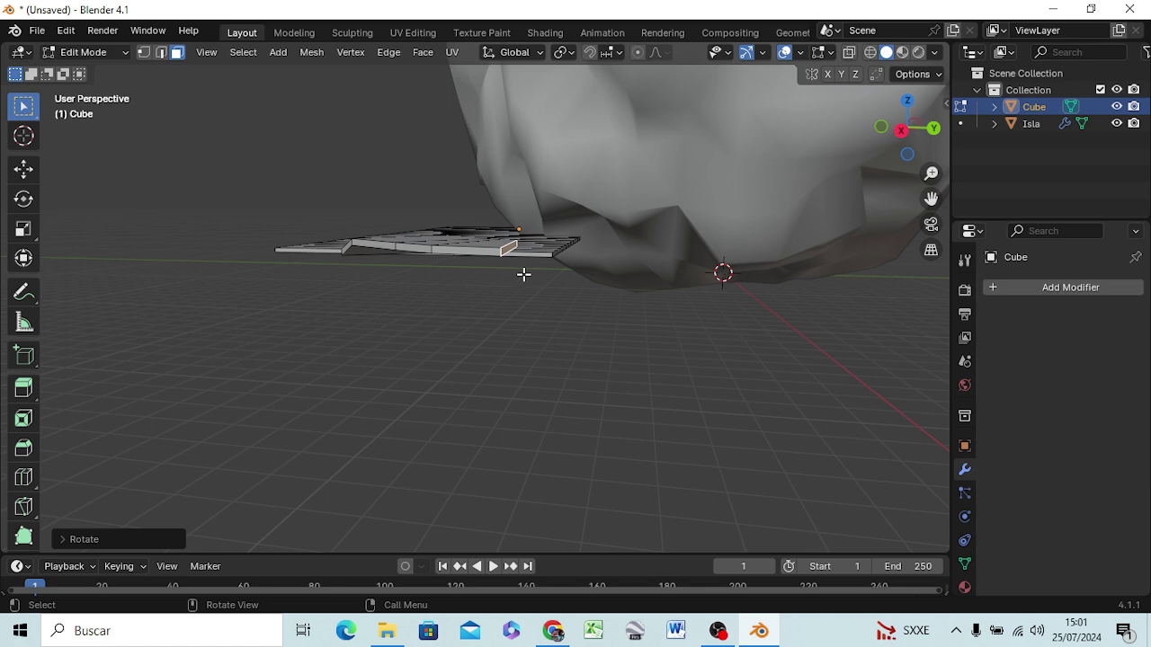
Extrude the walkway end about 0.65 m and shift it roughly 0.07 m
key("e")
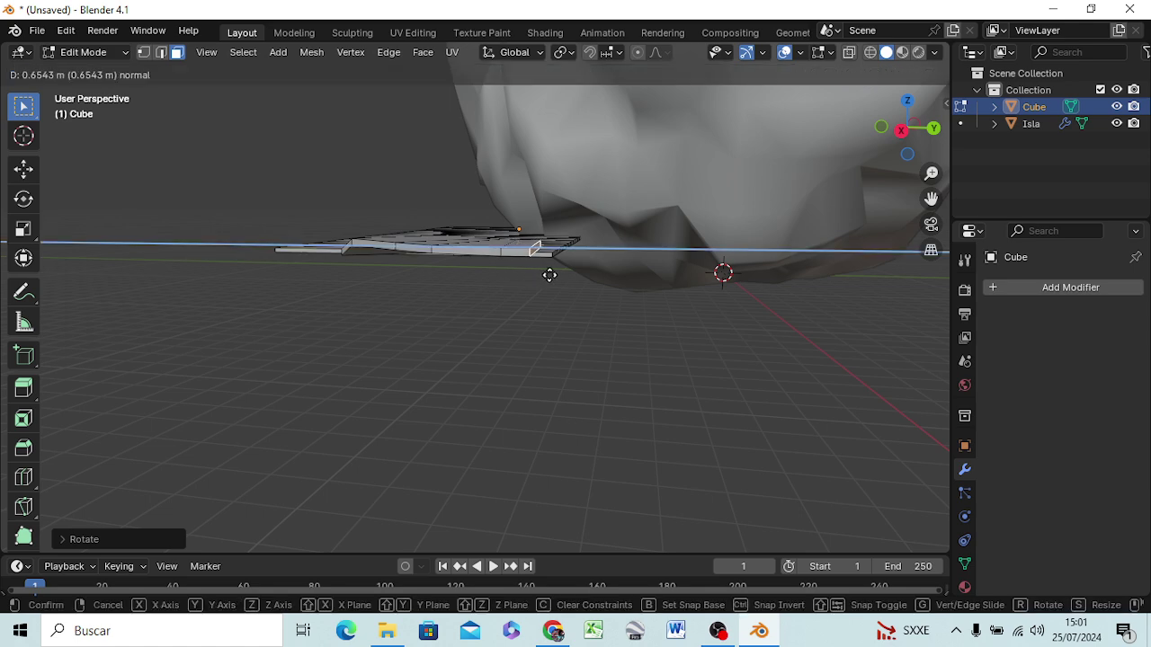
left_click(566, 278)
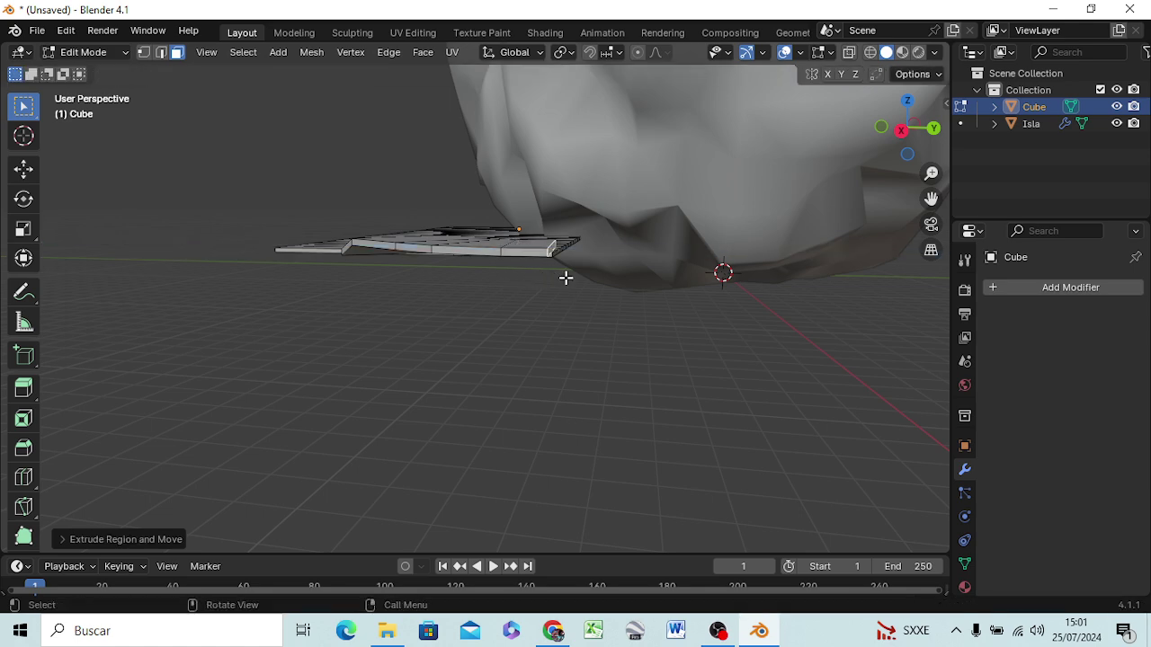
middle_click_drag(542, 290, 541, 381)
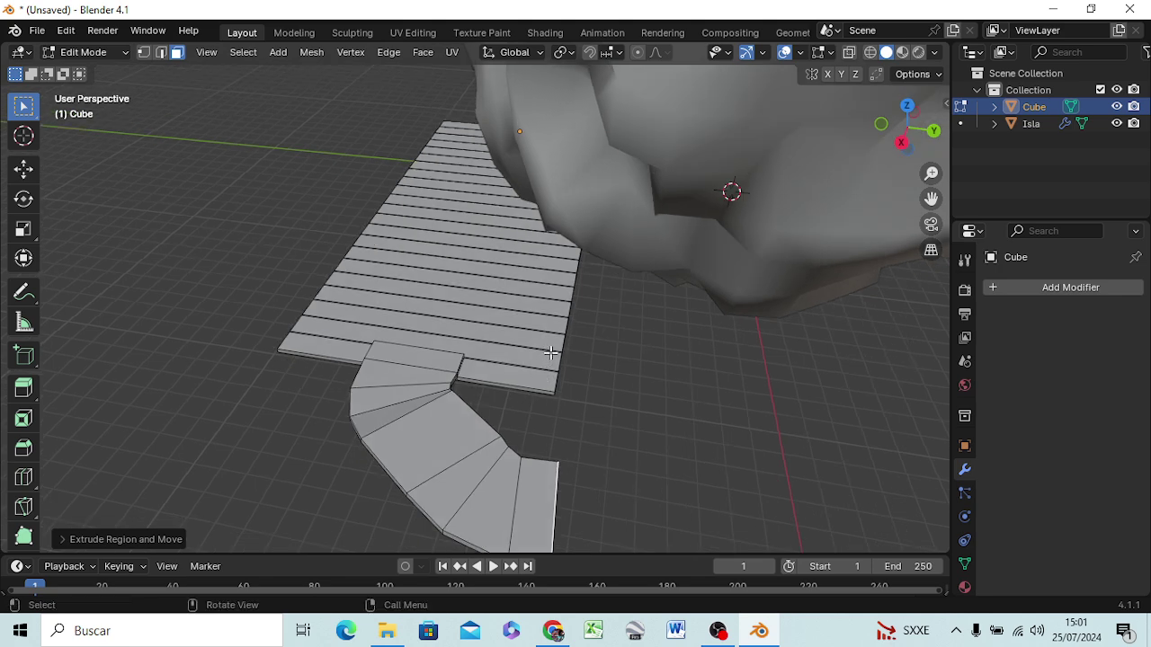
key("shift+d")
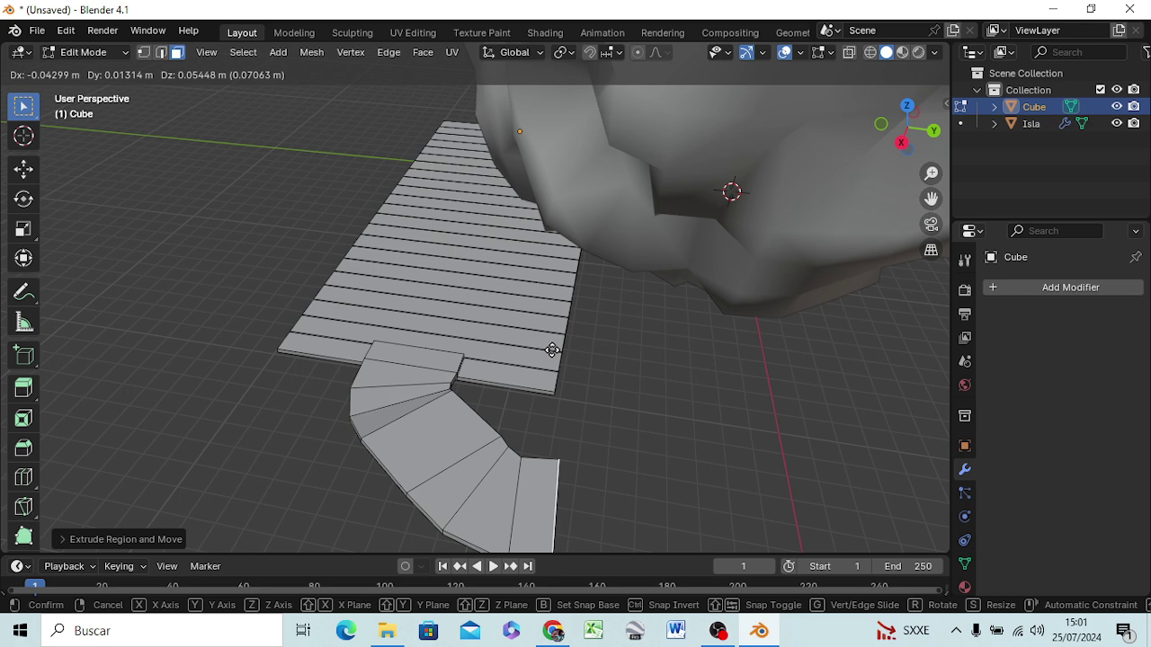
left_click(550, 351)
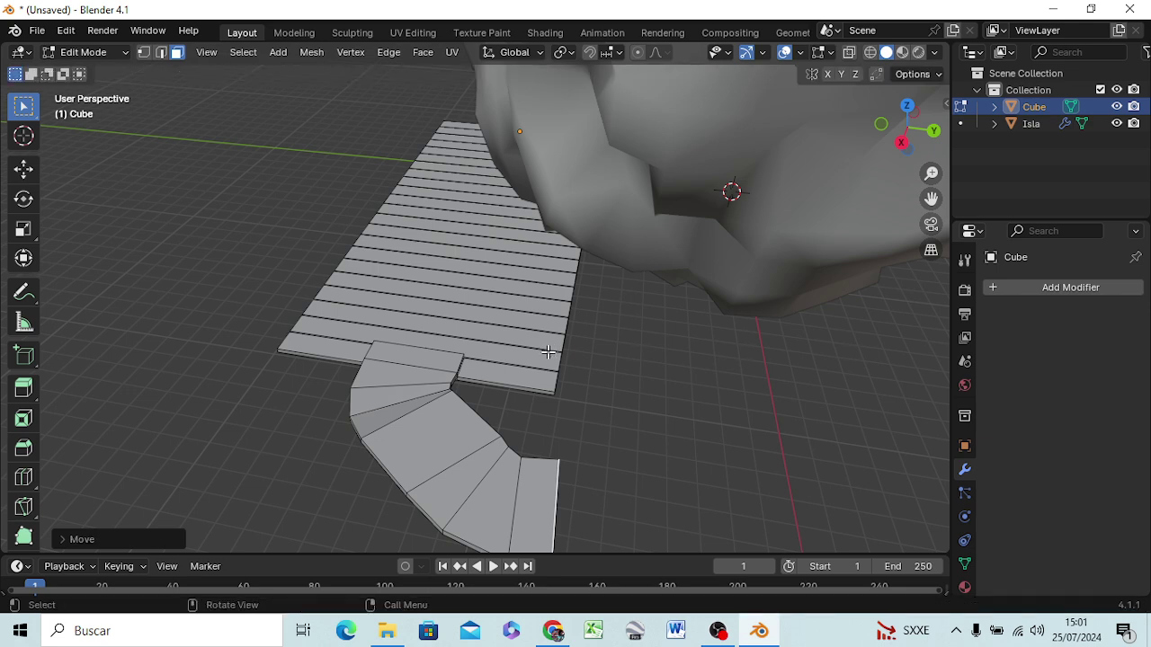
key("KP_3")
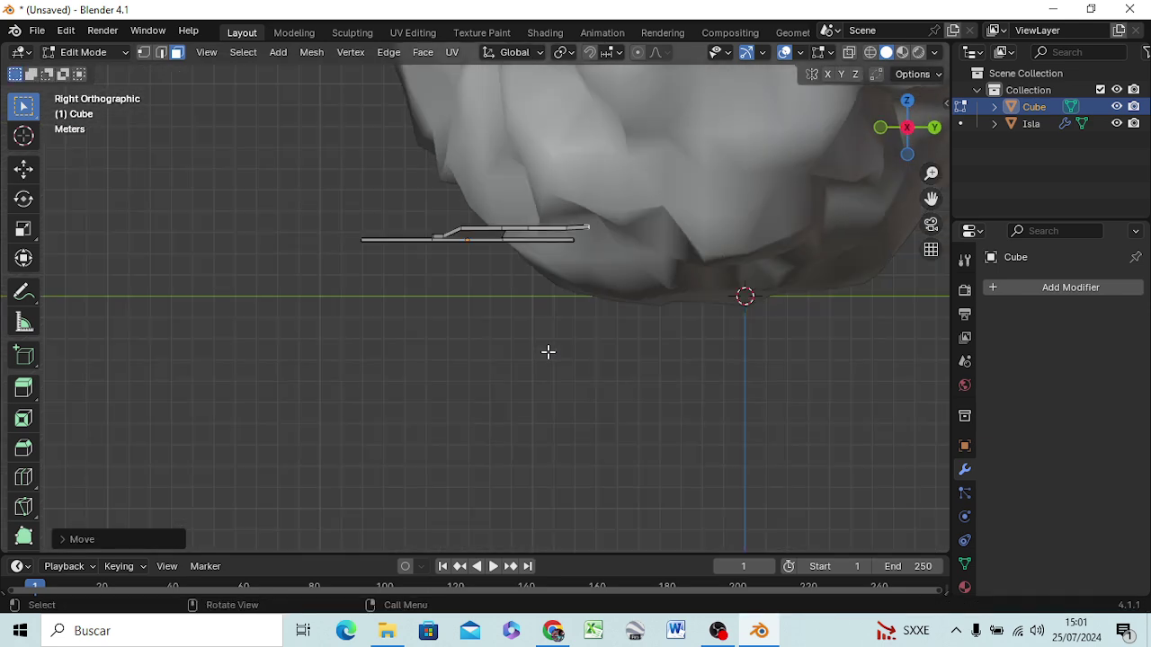
Undo the last change, add a level walkway segment, then extrude a section rising along Z
key("ctrl+z")
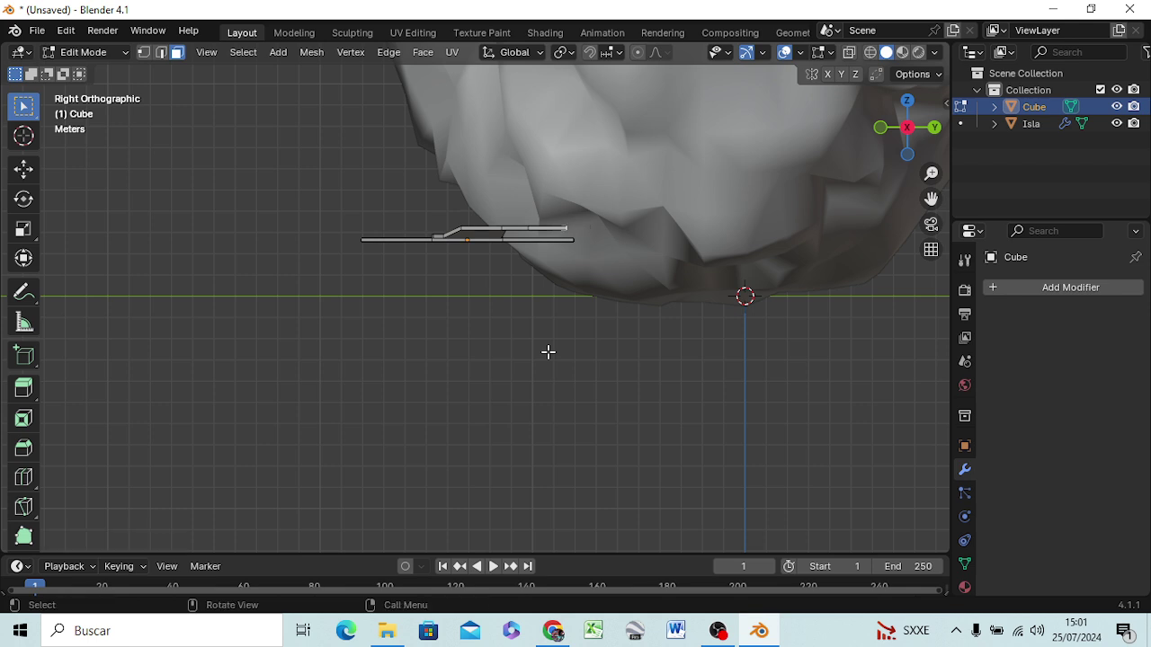
key("g")
key("z")
key("z")
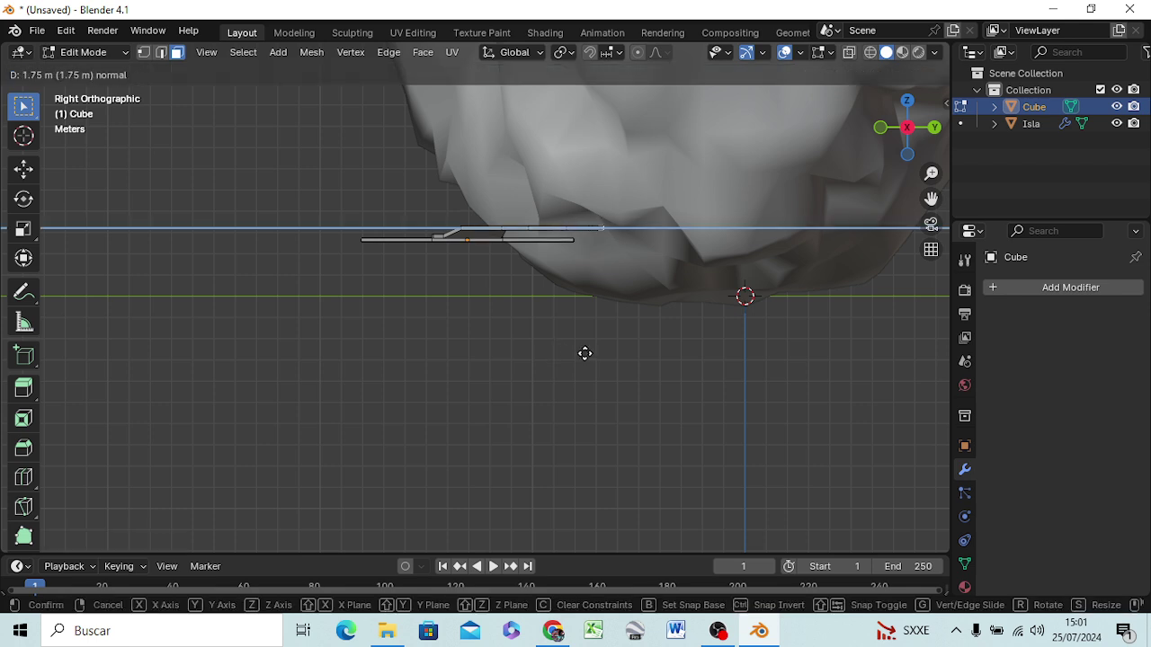
left_click(662, 343)
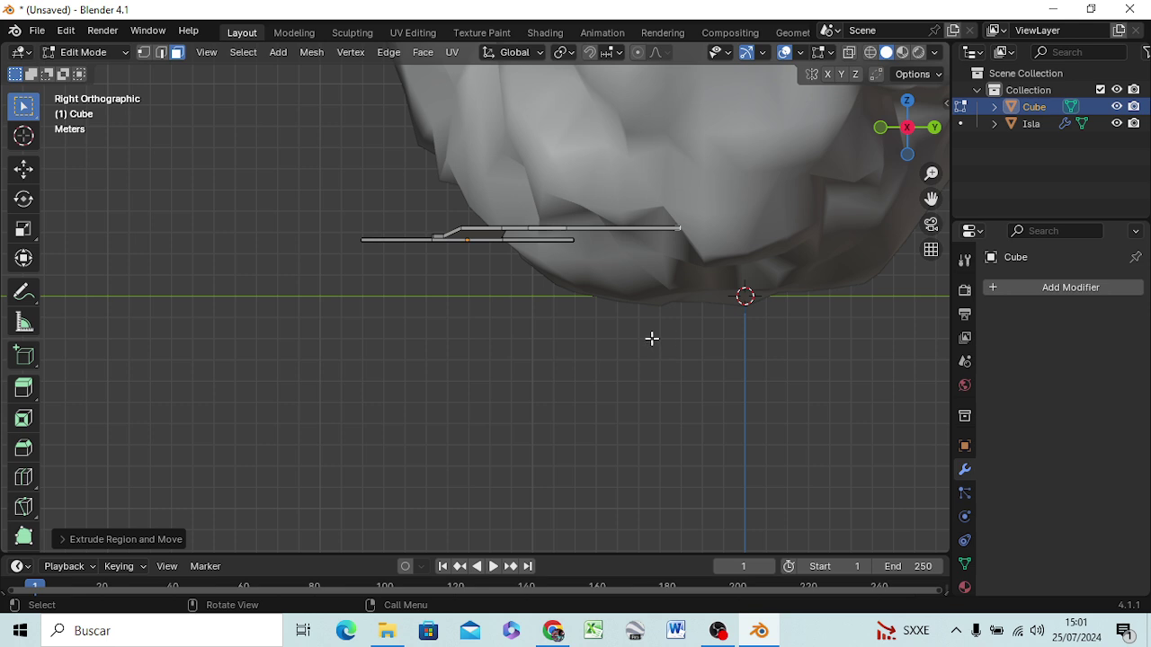
key("e")
key("z")
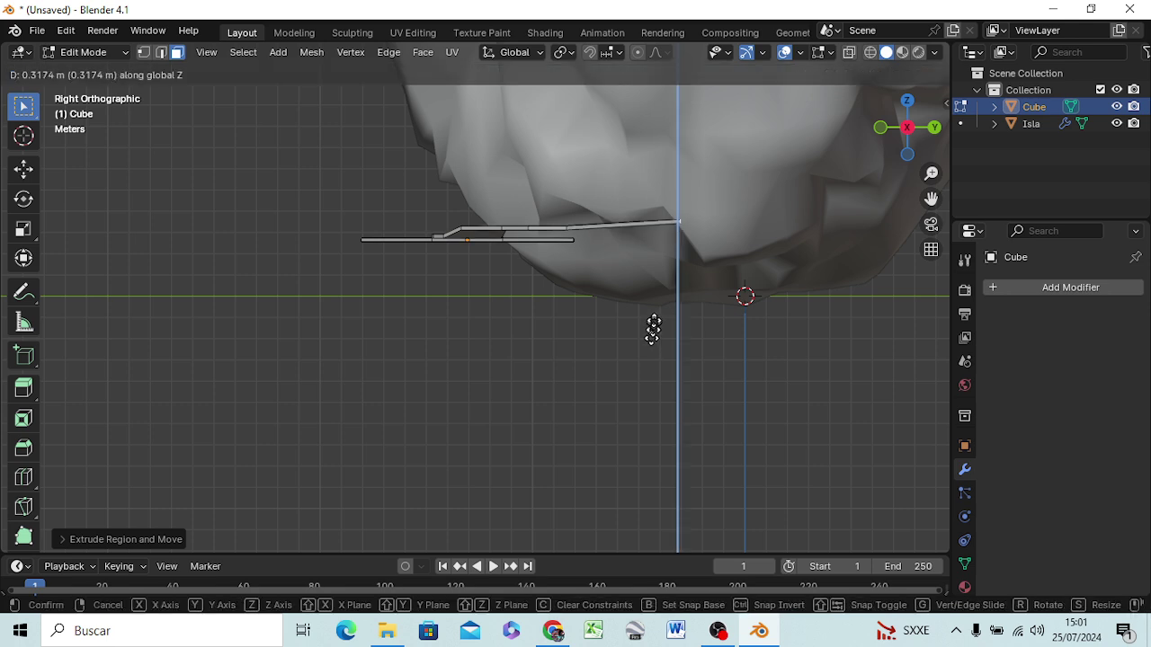
left_click(636, 293)
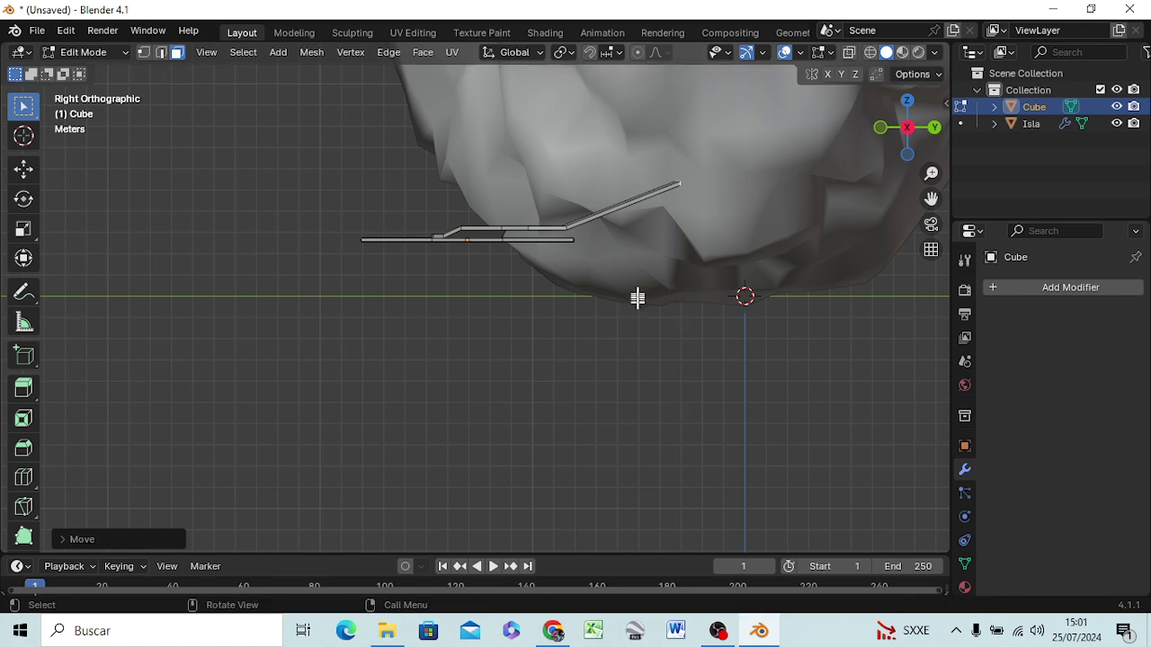
Extrude two more walkway sections toward the rock and check them in front and right views
middle_click_drag(630, 336, 578, 377)
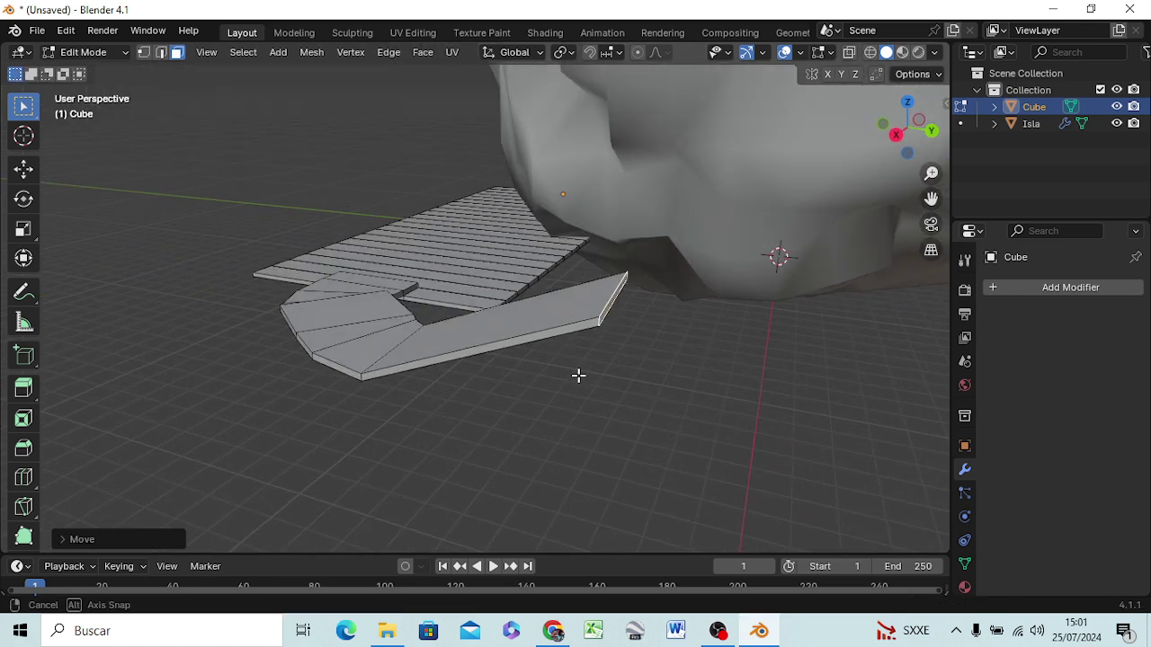
key("e")
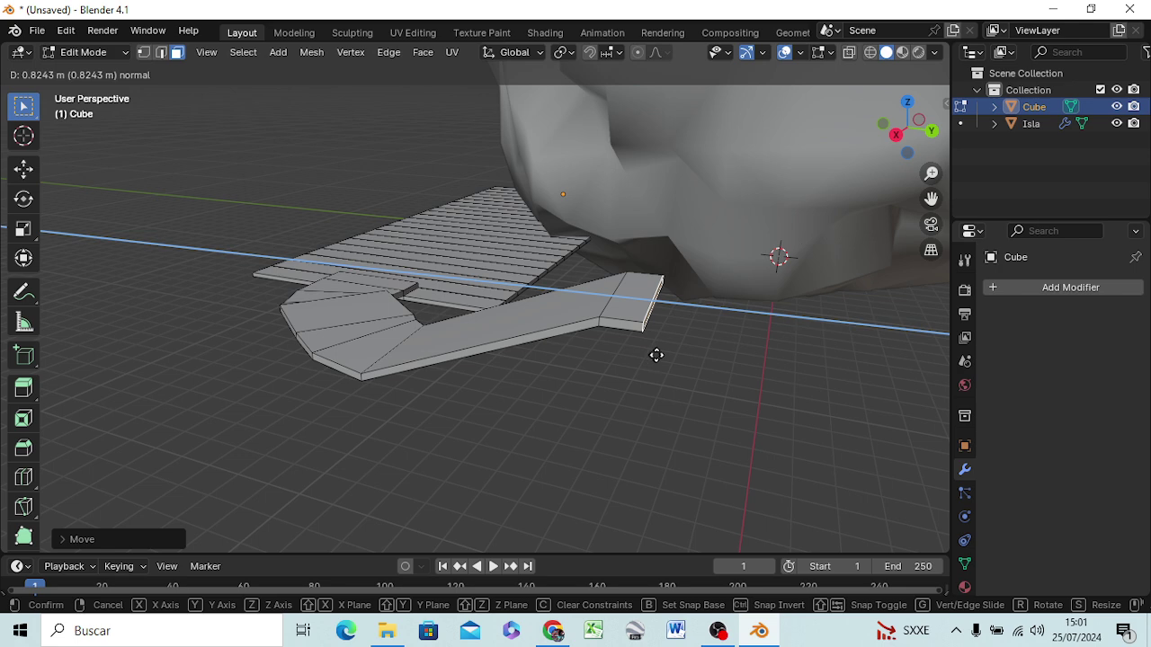
left_click(736, 365)
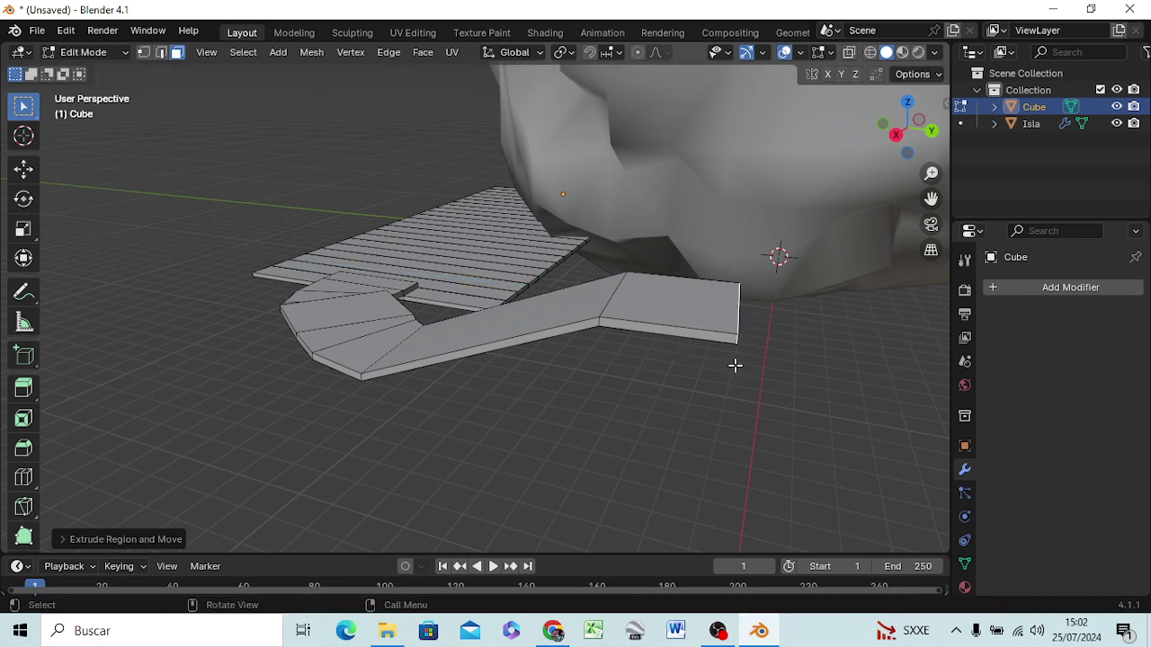
key("e")
left_click(888, 374)
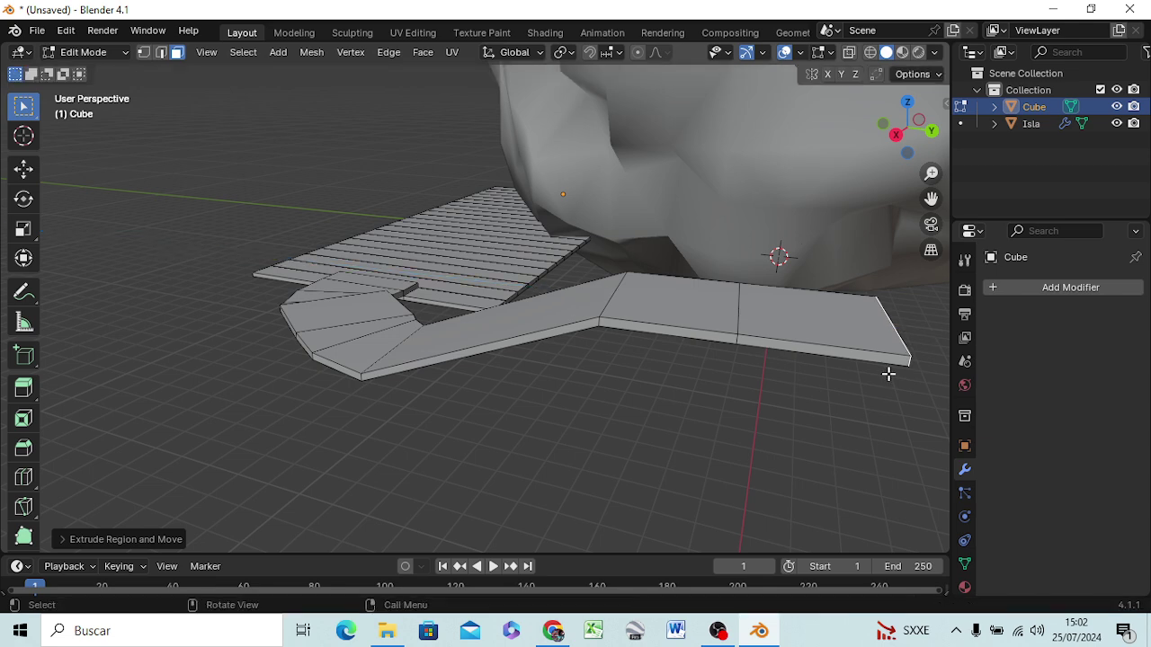
key("KP_1")
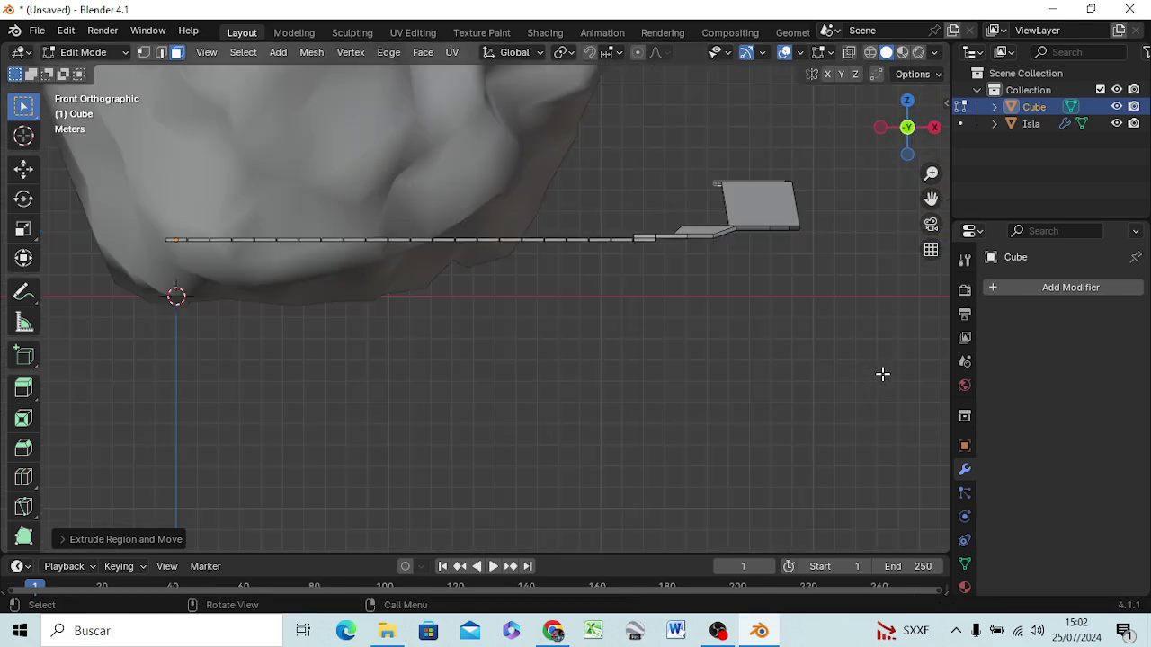
key("KP_3")
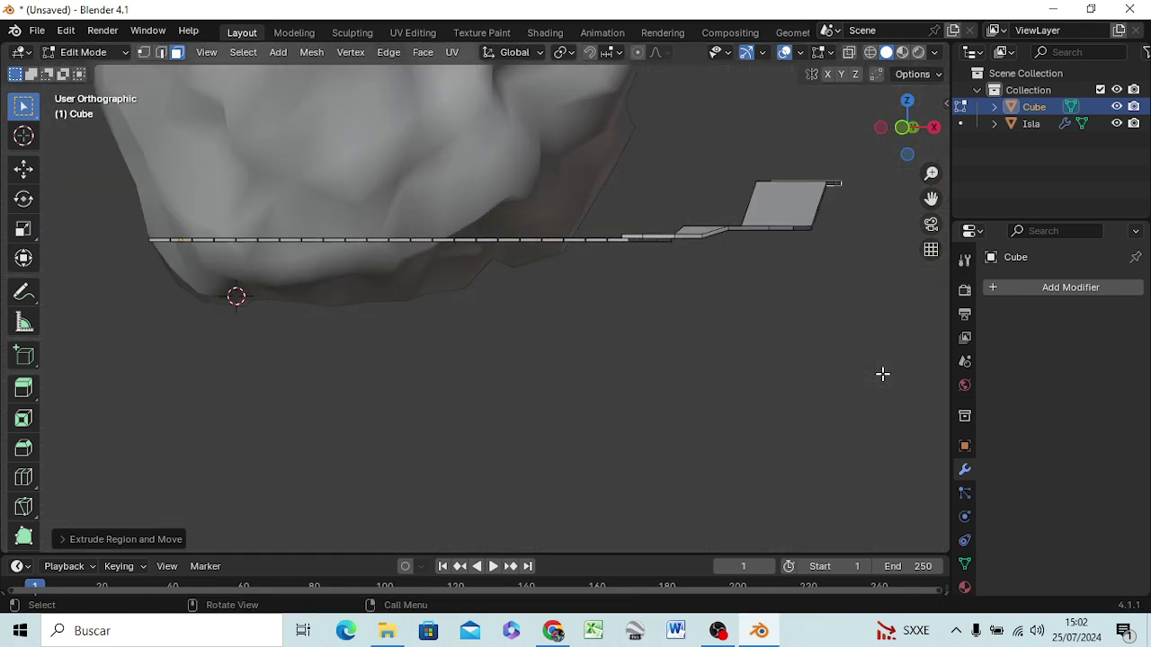
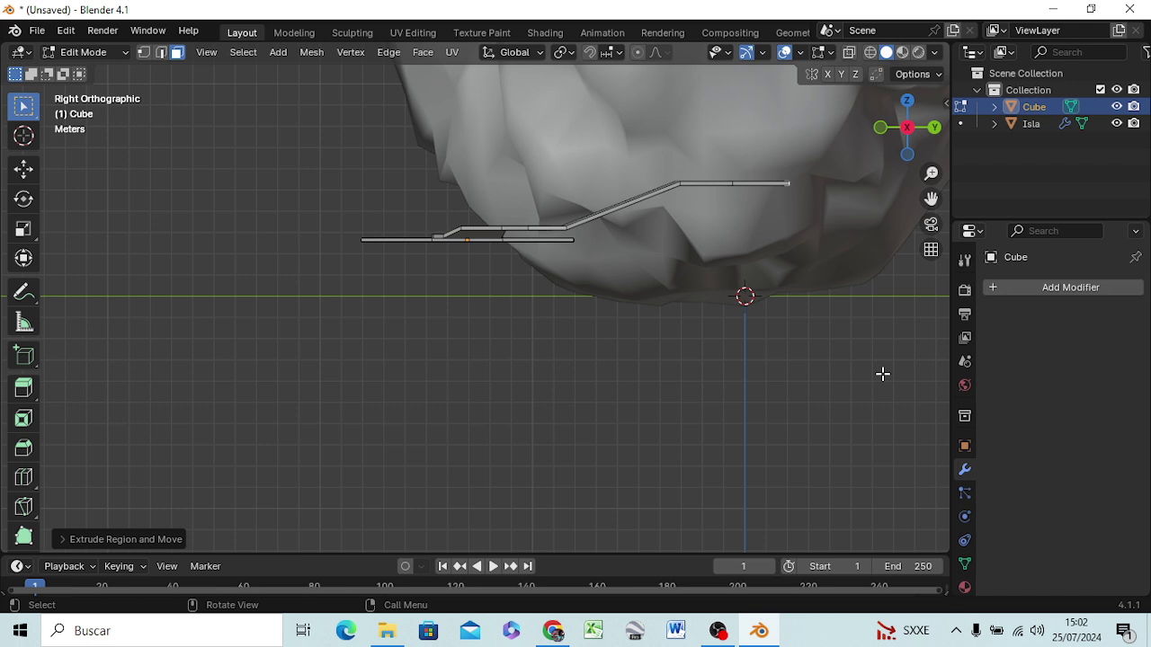
Extrude the walkway's end vertex about 1.15 m straight up, then shift it along Y
key("e")
key("z")
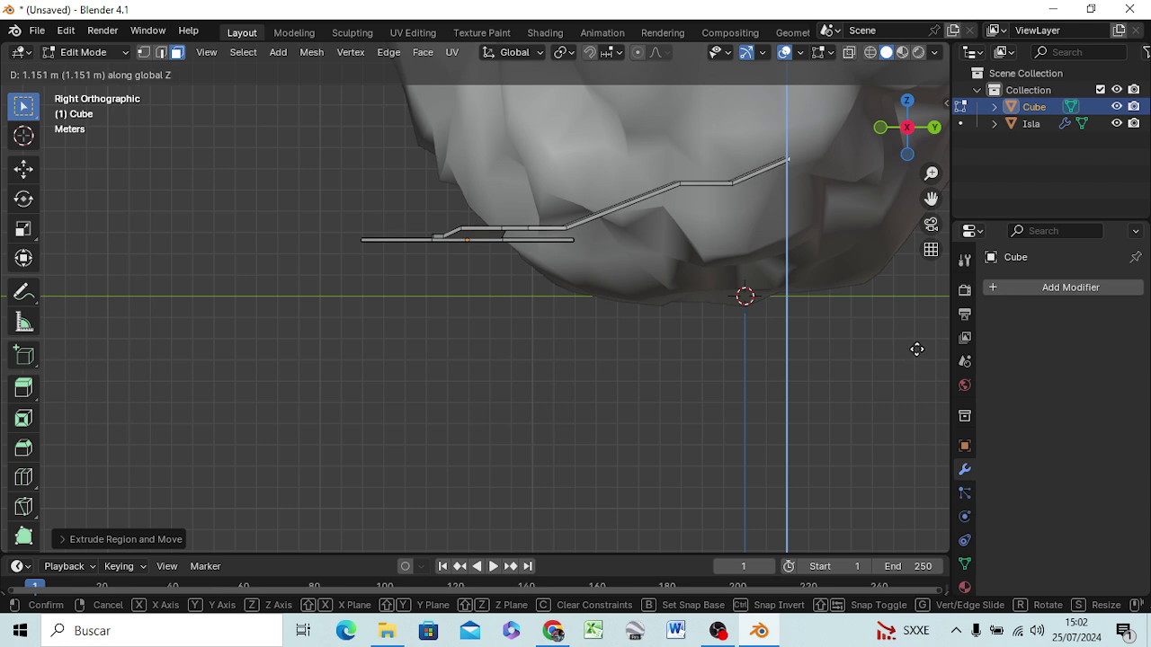
left_click(917, 350)
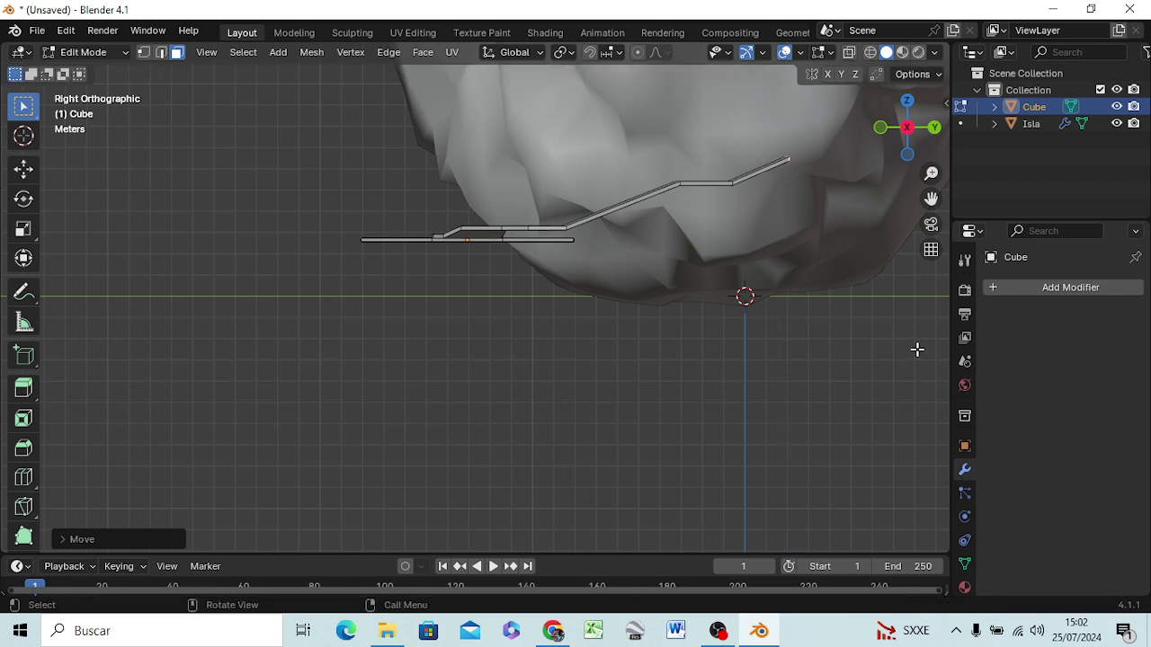
key("g")
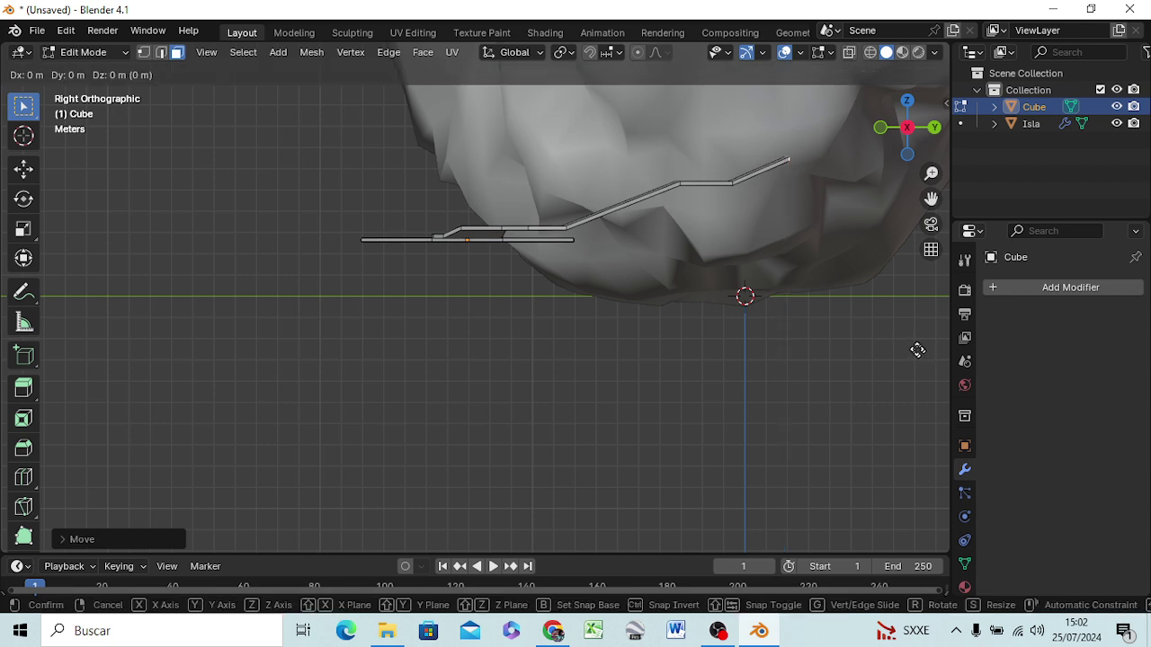
key("x")
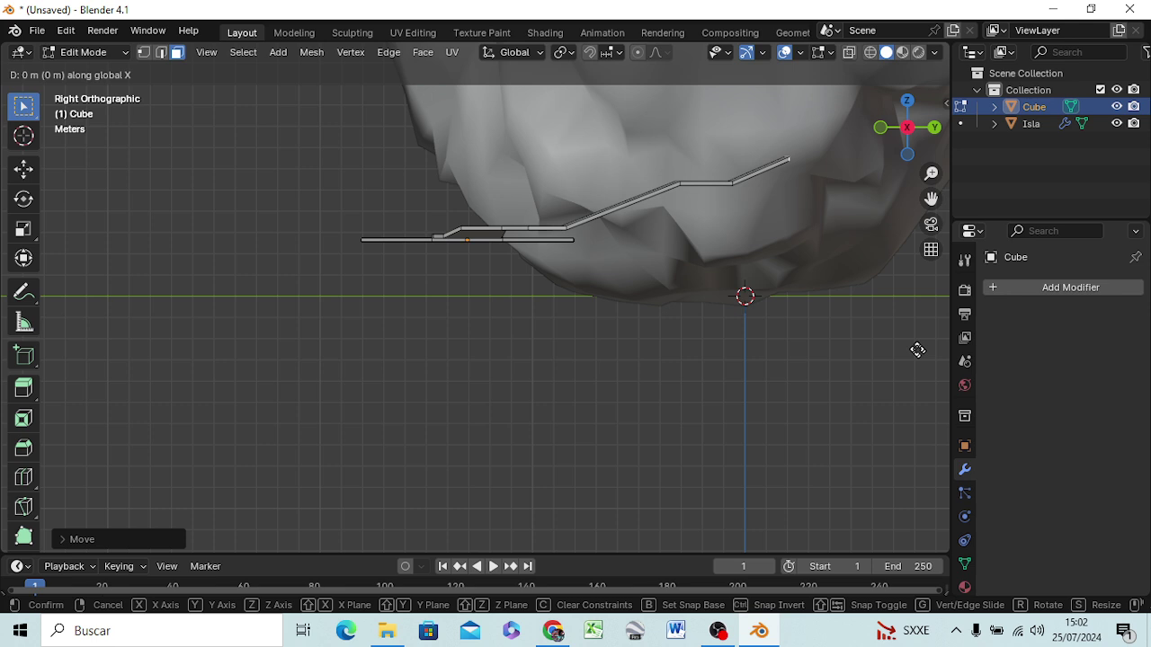
key("y")
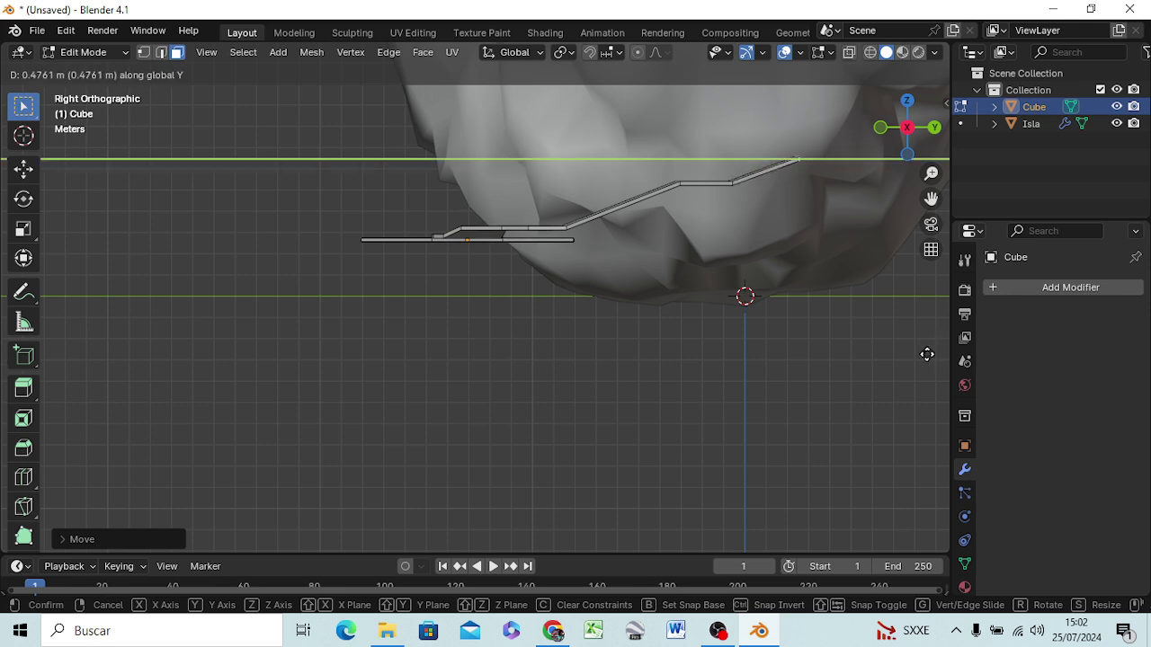
left_click(919, 356)
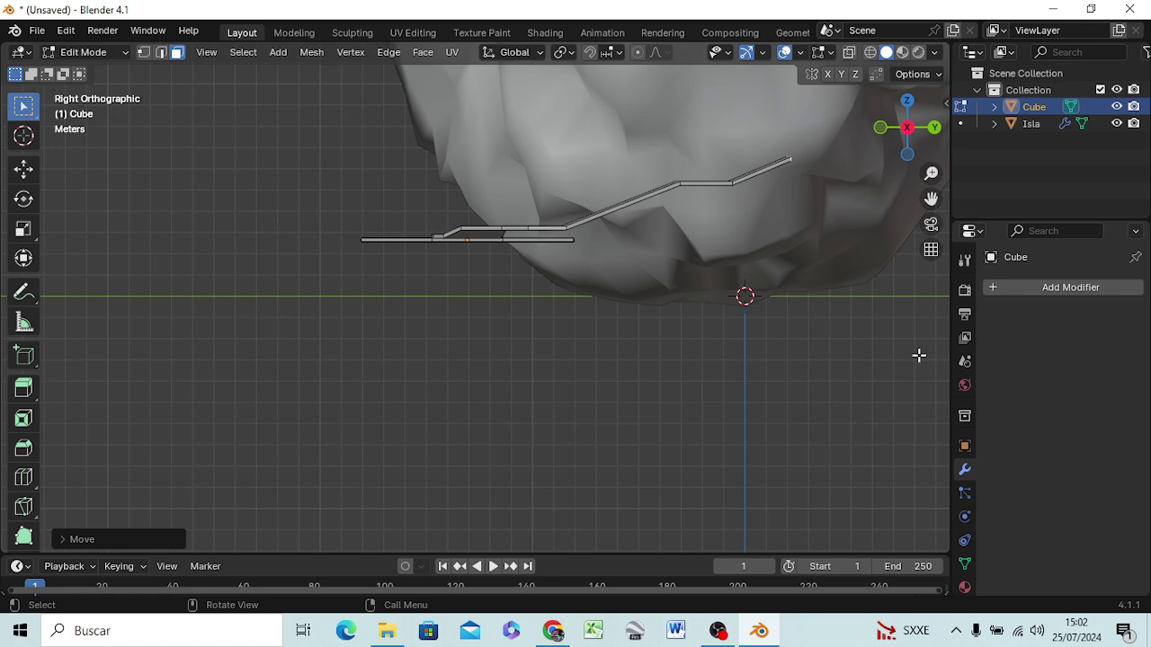
Orbit around the walkway and curved ramp, ending in a perspective view above the plank platform
middle_click_drag(809, 370, 686, 426)
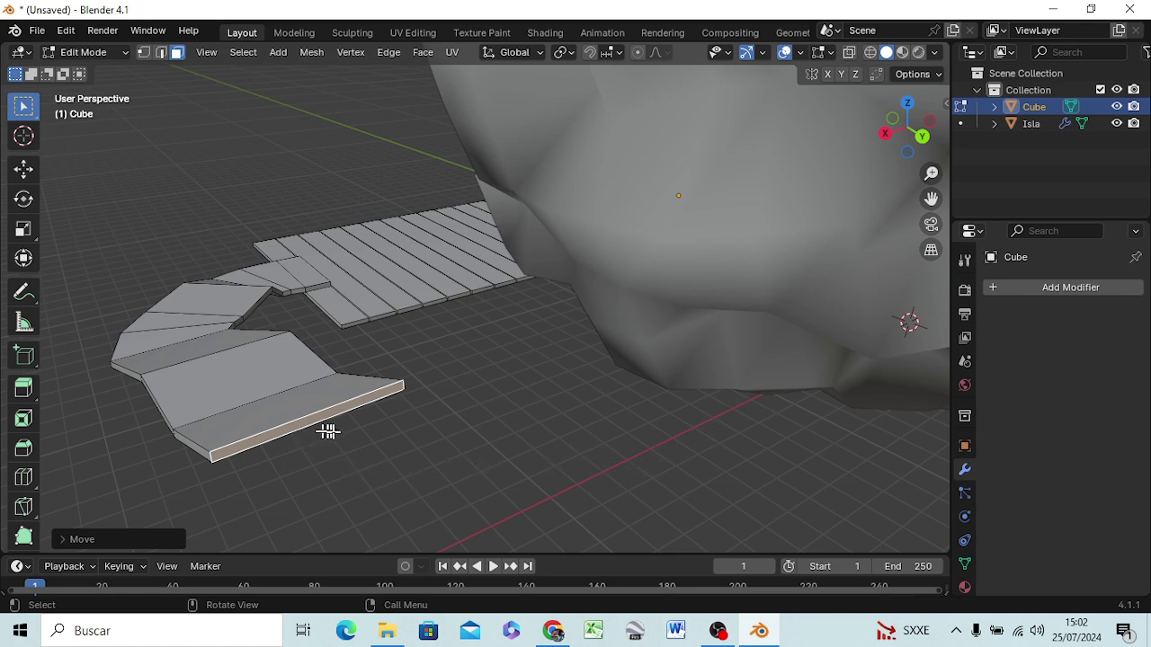
mouse_move(333, 438)
middle_mouse_down()
mouse_move(362, 416)
mouse_move(432, 433)
mouse_move(423, 458)
mouse_move(311, 467)
mouse_move(290, 416)
mouse_move(376, 389)
mouse_move(429, 411)
middle_mouse_up()
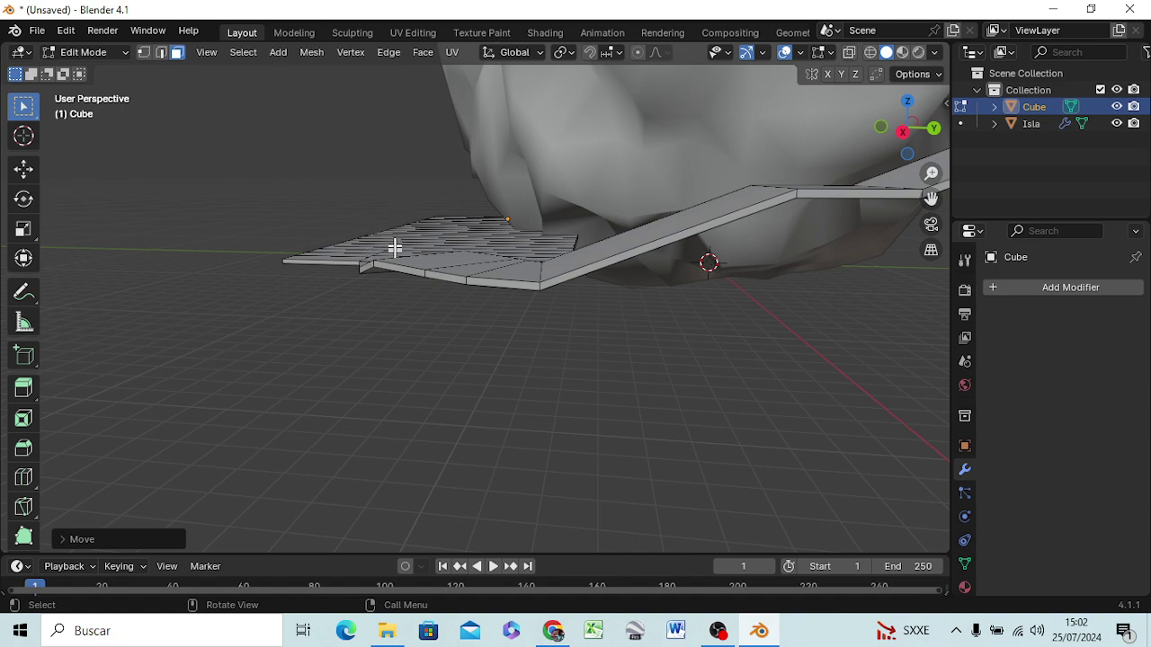
mouse_move(575, 329)
middle_mouse_down()
mouse_move(688, 390)
mouse_move(701, 351)
mouse_move(661, 306)
middle_mouse_up()
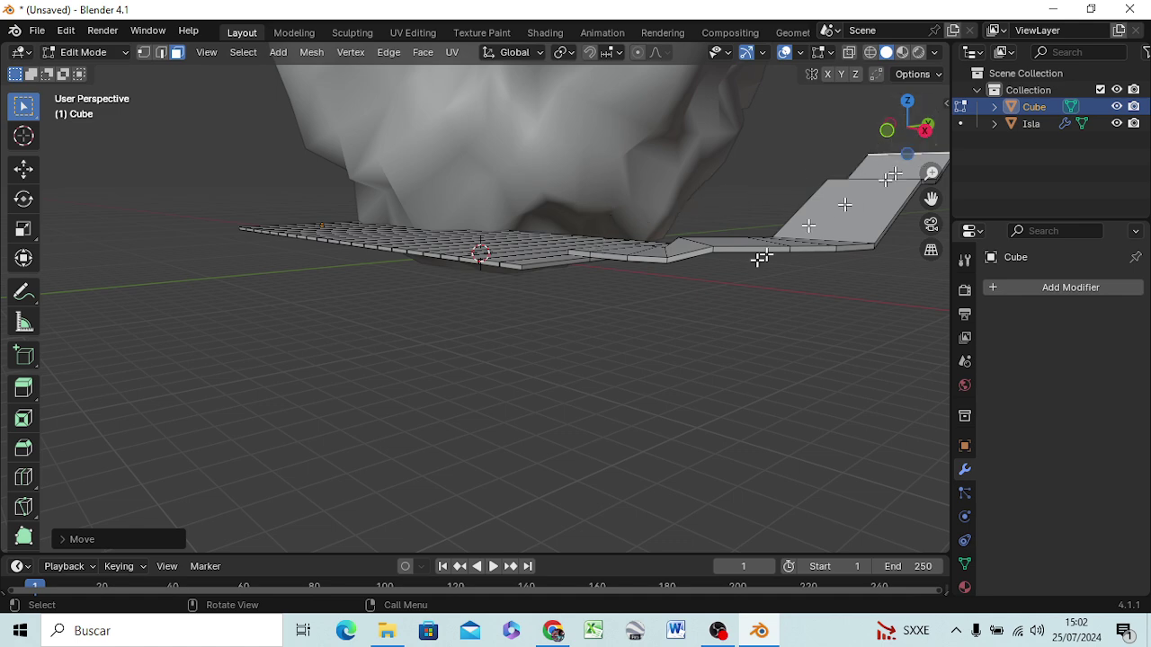
mouse_move(626, 285)
middle_mouse_down()
mouse_move(624, 315)
mouse_move(563, 338)
middle_mouse_up()
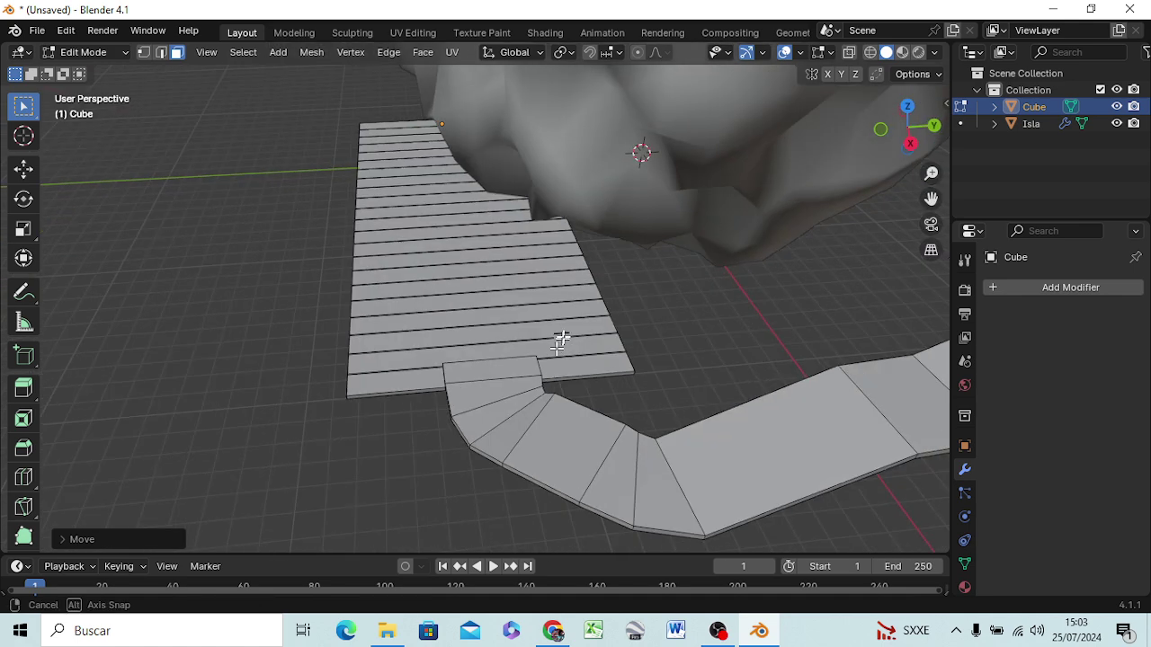
Undo the three curved strip extrusions, leaving only the small tab on the platform's front edge
key("ctrl+z")
key("ctrl+z")
key("ctrl+z")
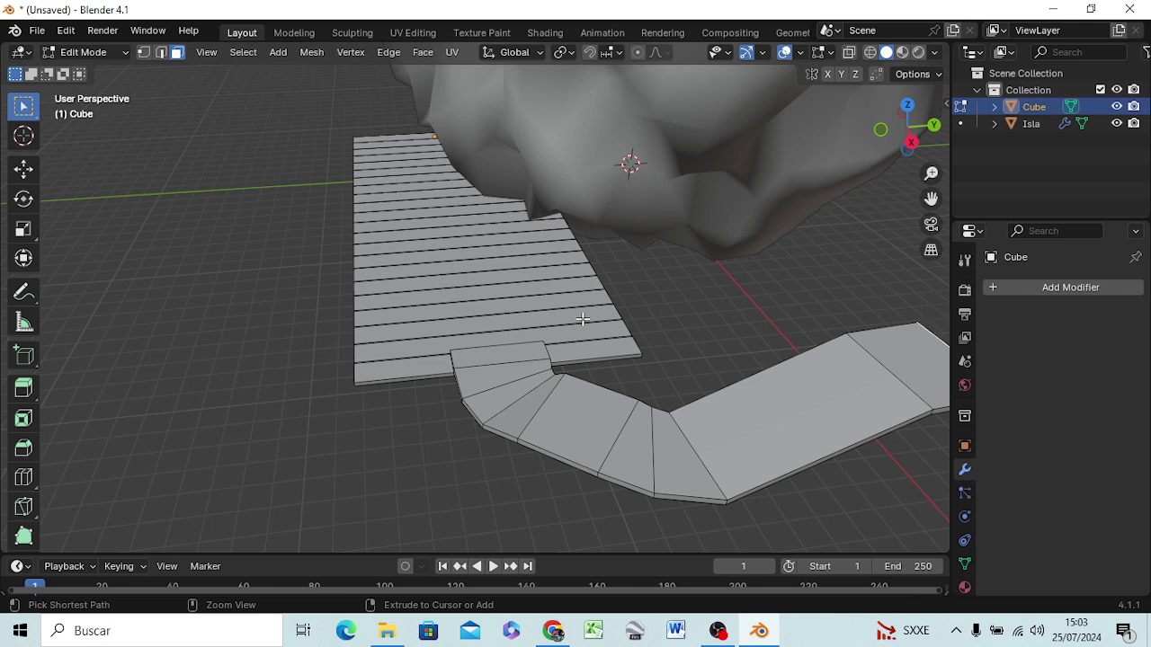
key("ctrl+z")
key("ctrl+z")
key("ctrl+z")
key("ctrl+z")
key("ctrl+z")
key("ctrl+z")
key("ctrl+z")
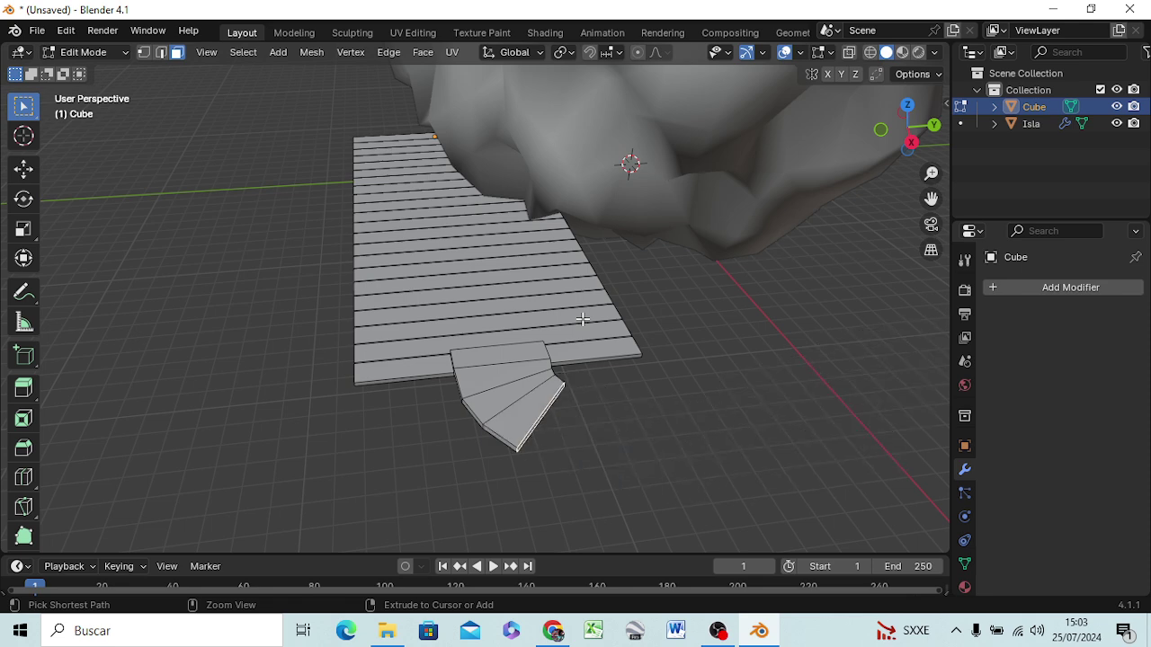
key("ctrl+z")
key("ctrl+z")
key("ctrl+z")
key("ctrl+z")
key("ctrl+z")
key("ctrl+z")
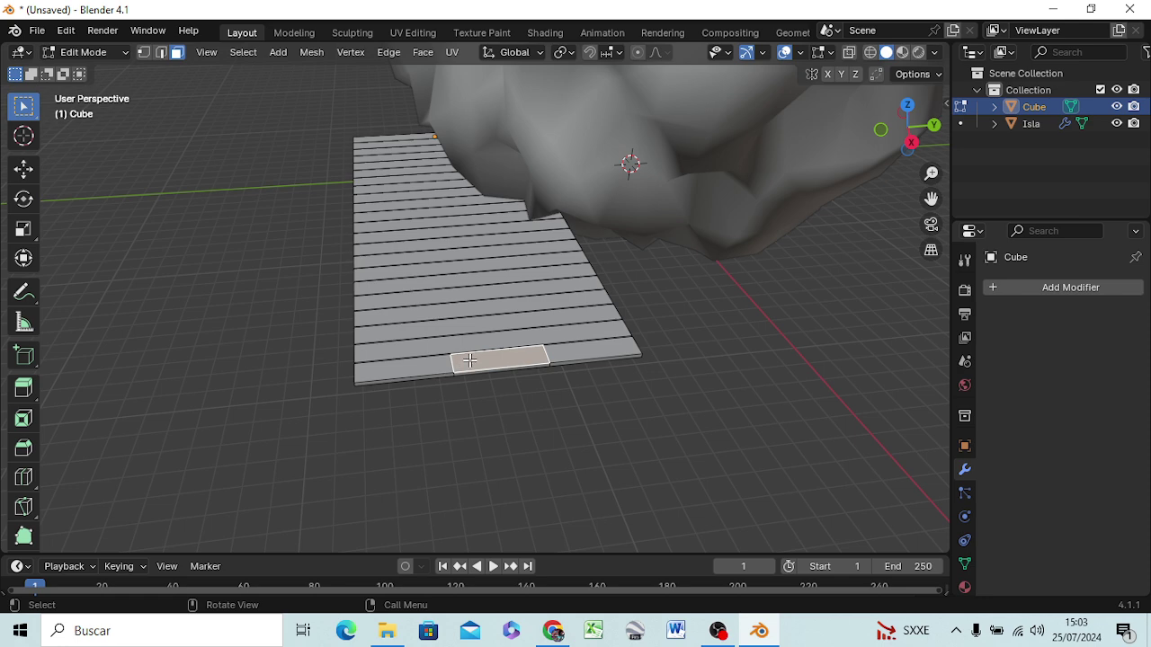
mouse_move(475, 366)
middle_mouse_down()
mouse_move(482, 304)
mouse_move(475, 349)
middle_mouse_up()
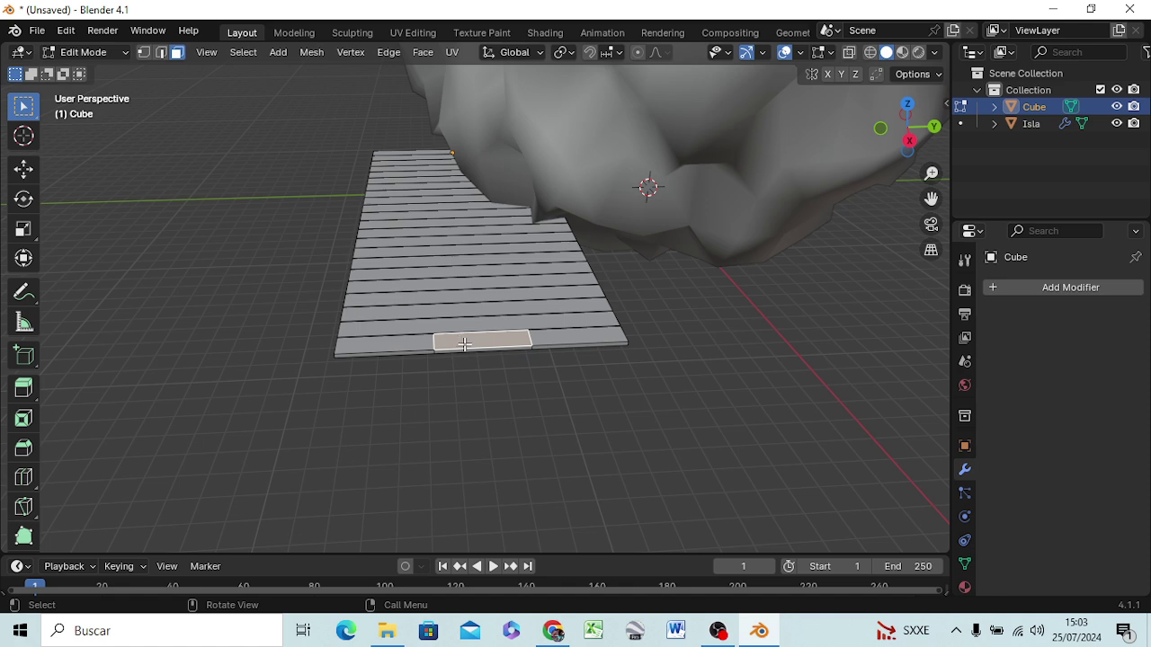
key("ctrl")
Add two crosswise loop cuts across the platform's front plank
key("ctrl+r")
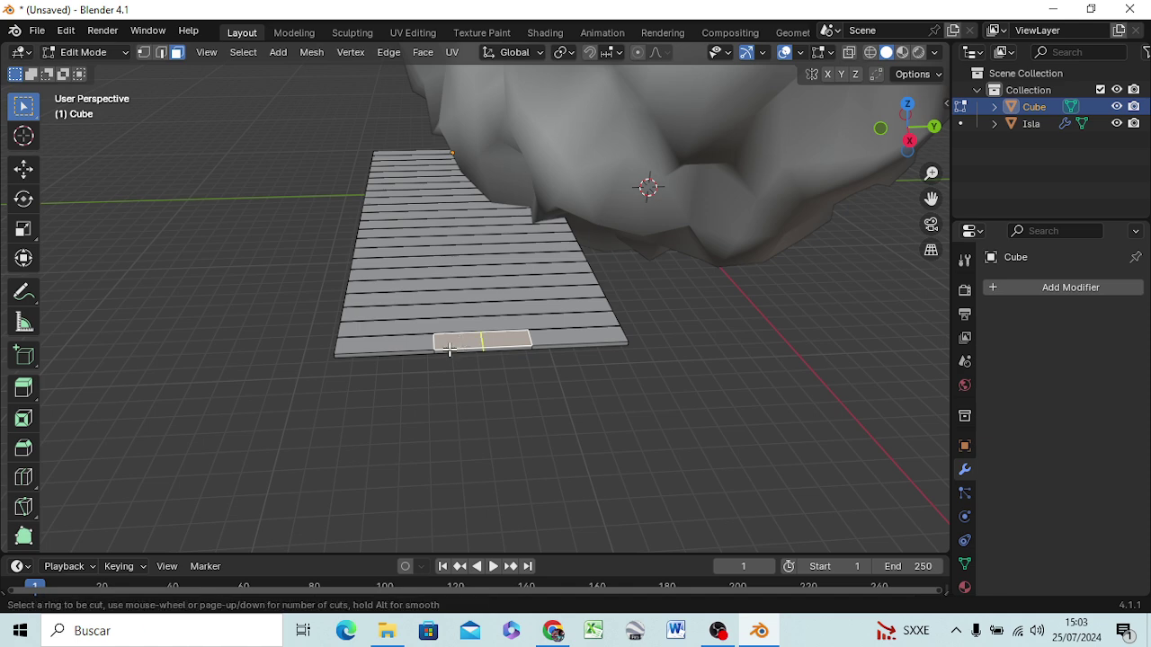
left_click(462, 356)
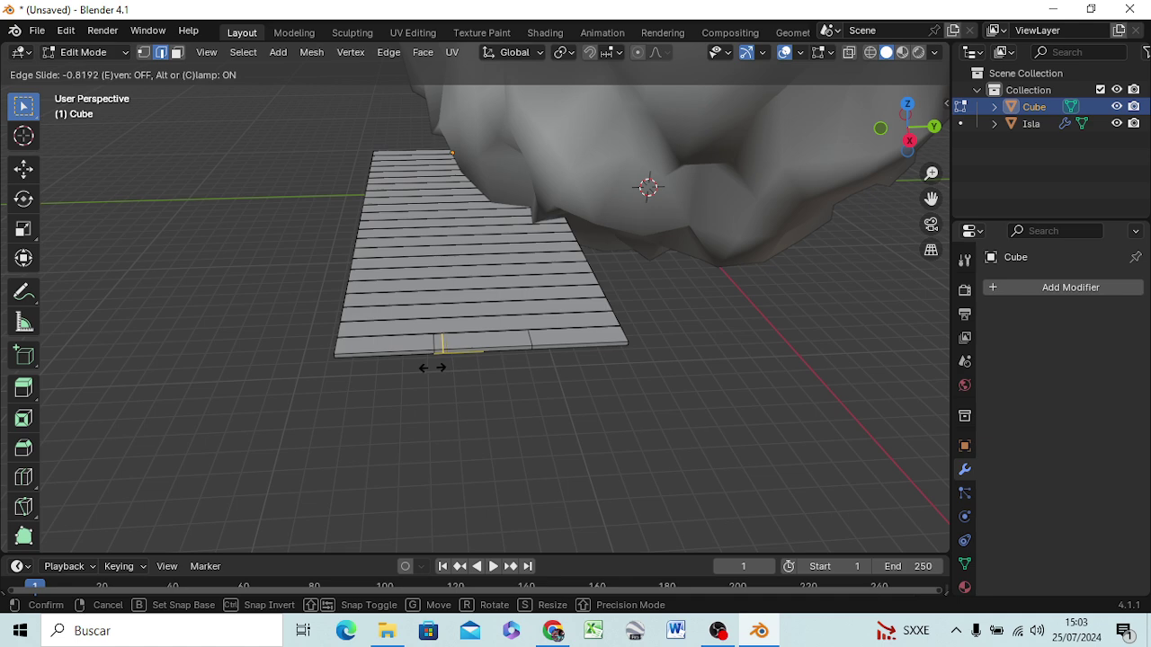
left_click(433, 368)
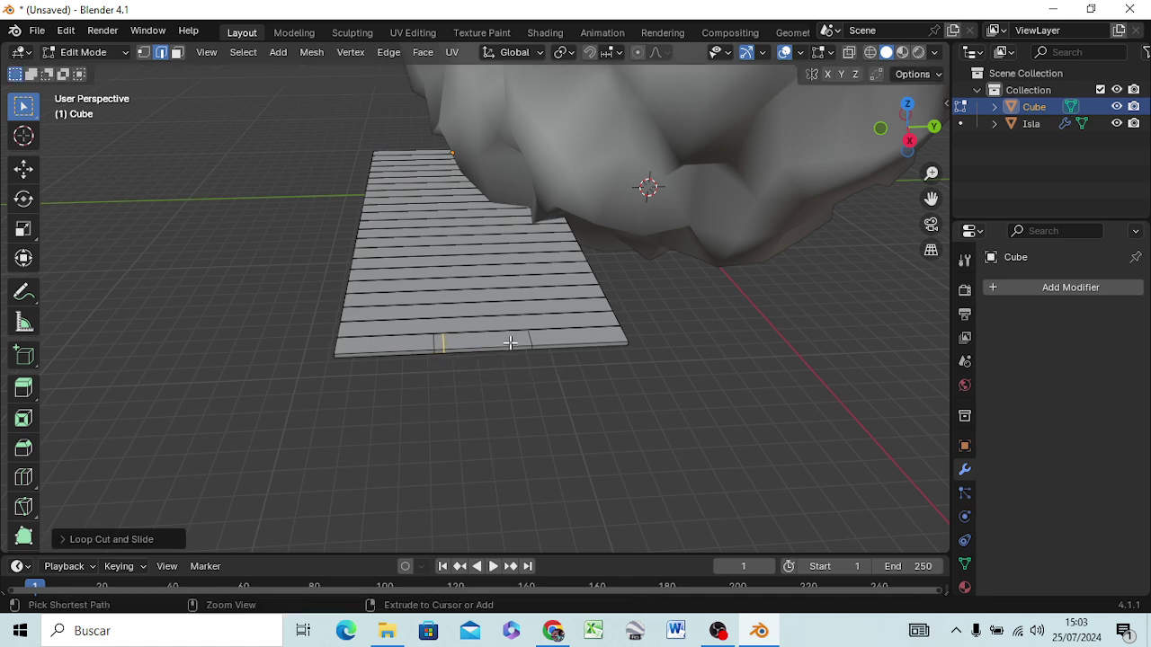
key("ctrl+r")
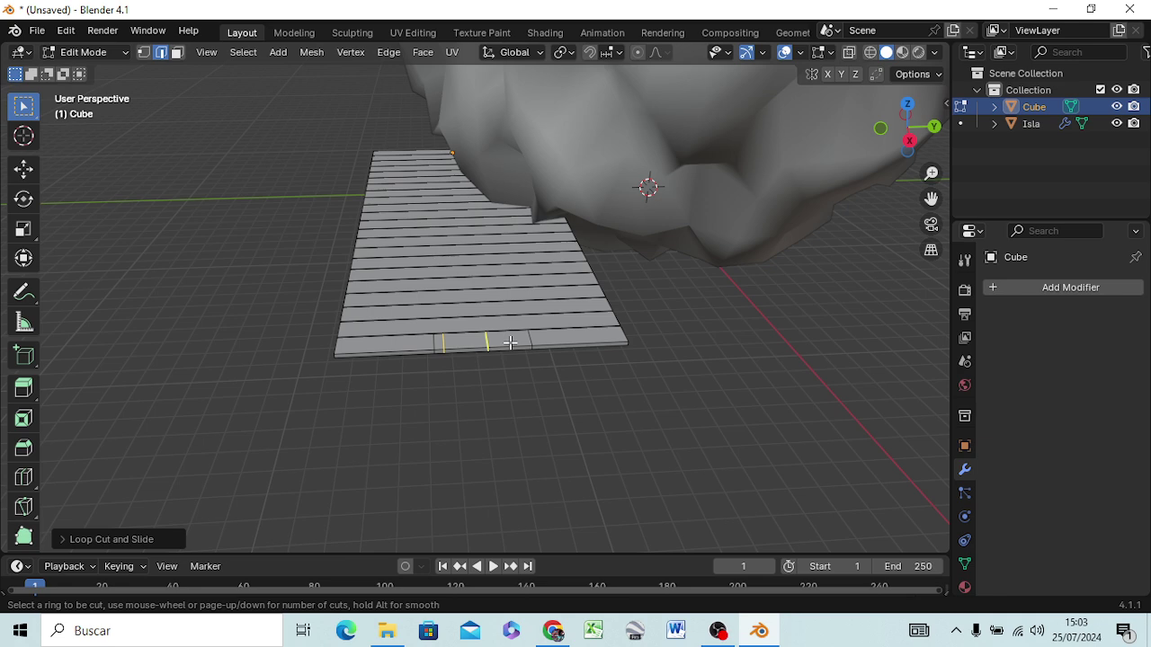
left_click(510, 342)
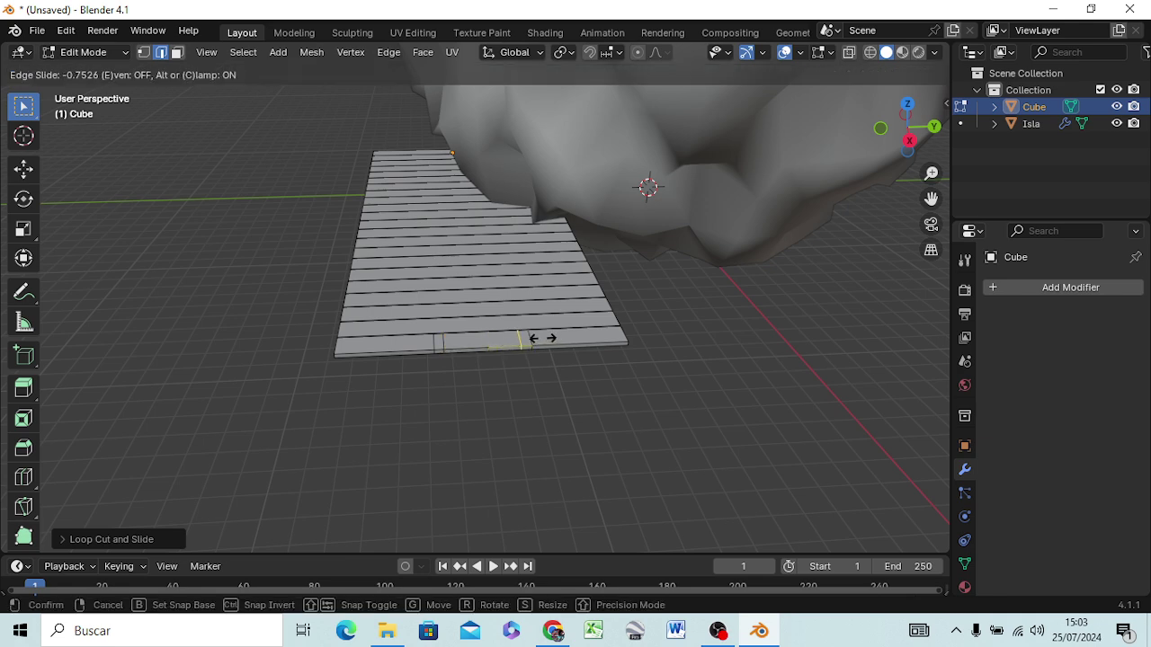
left_click(531, 338)
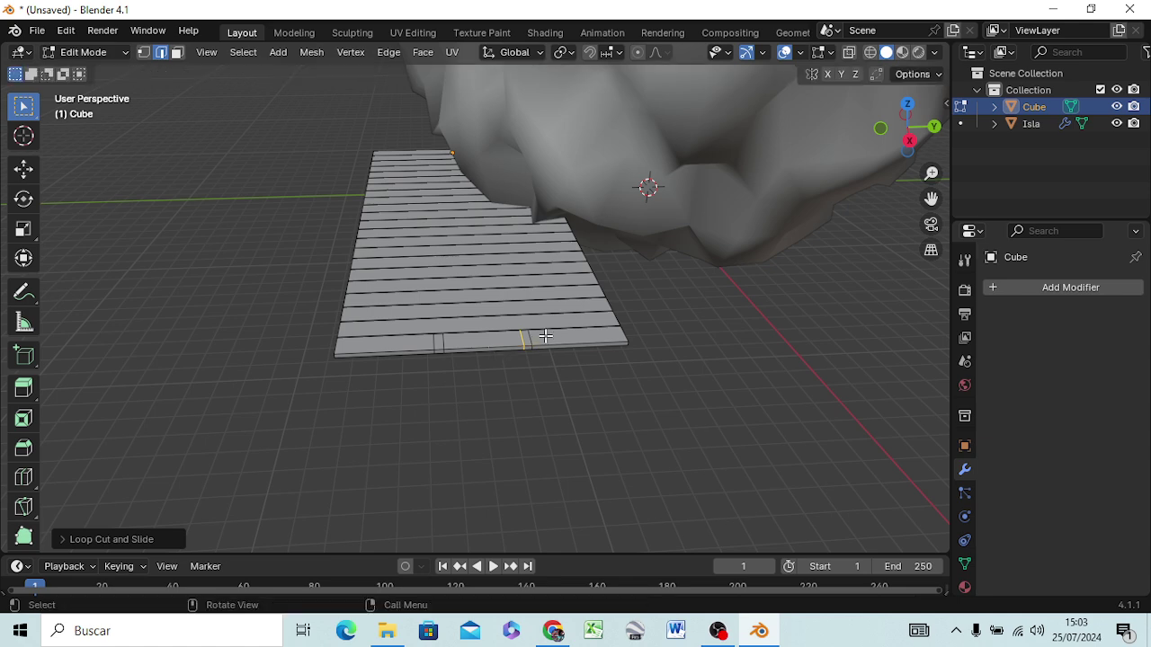
left_click(476, 341)
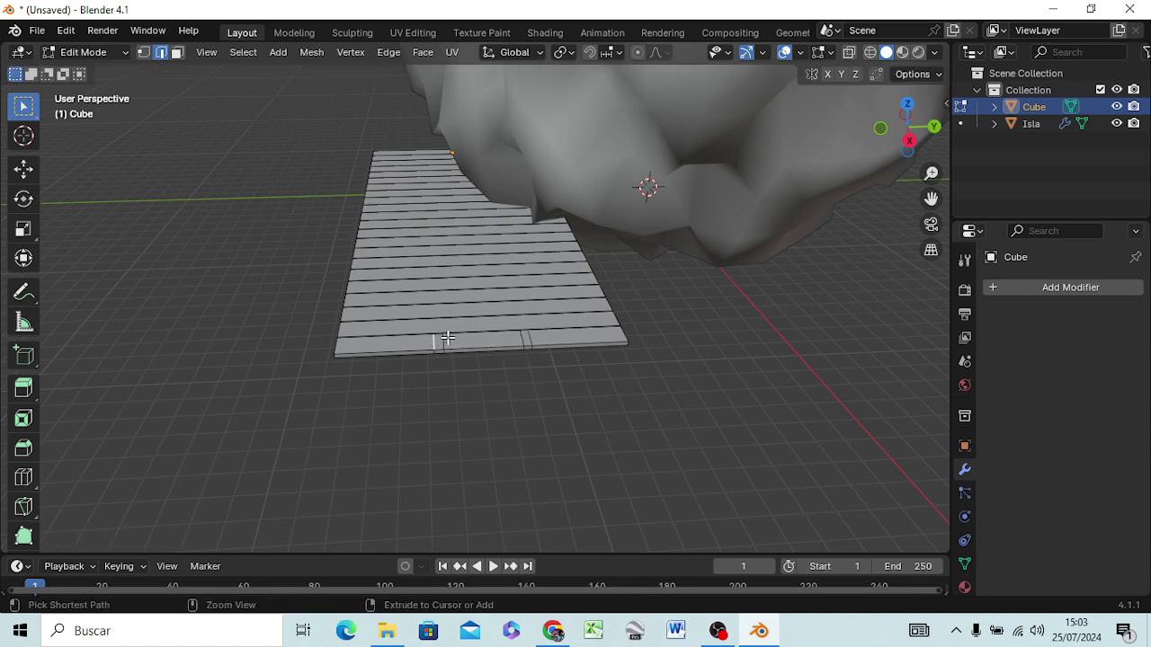
In face select mode, add a lengthwise loop cut along the front plank
key("3")
key("ctrl+r")
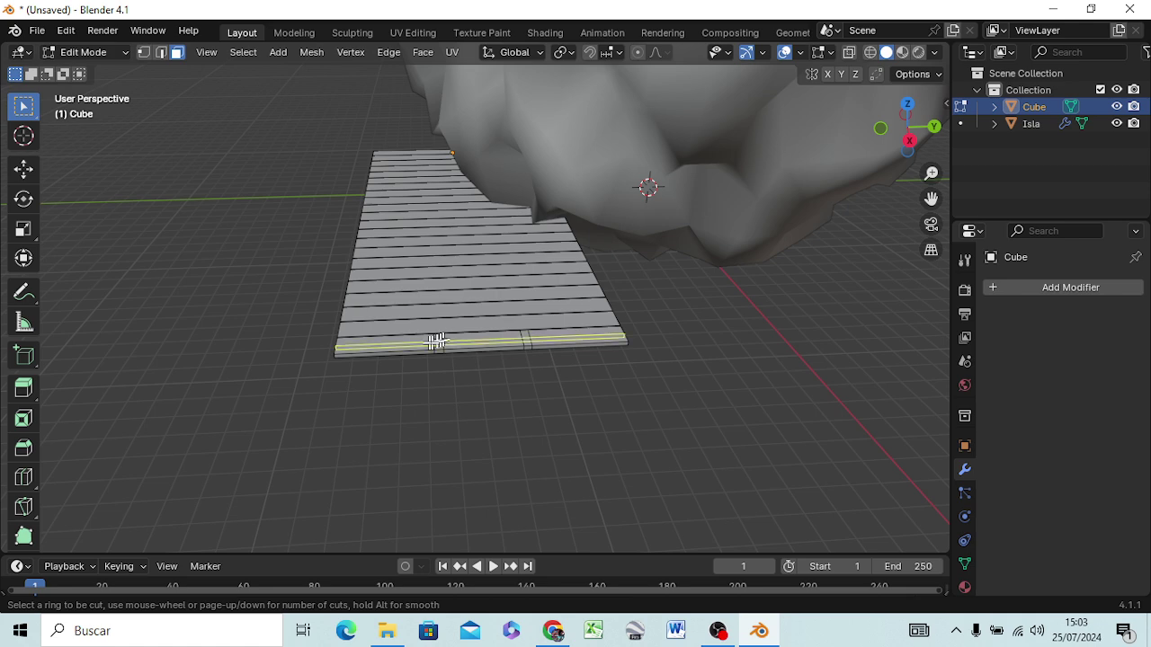
left_click(431, 343)
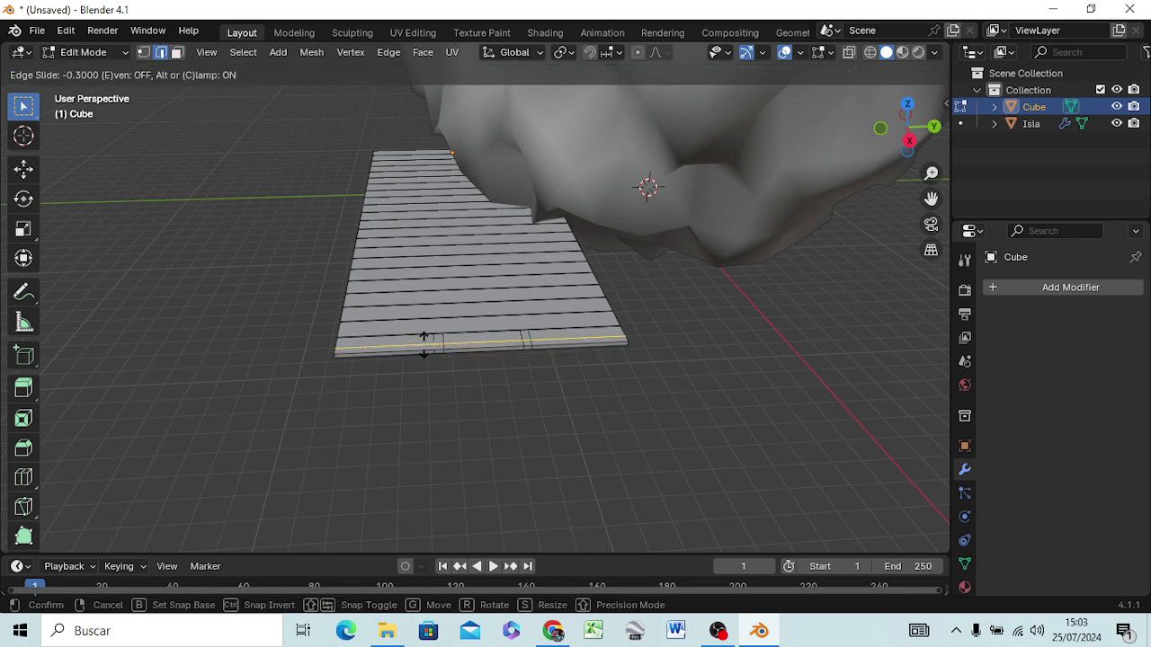
left_click(423, 344)
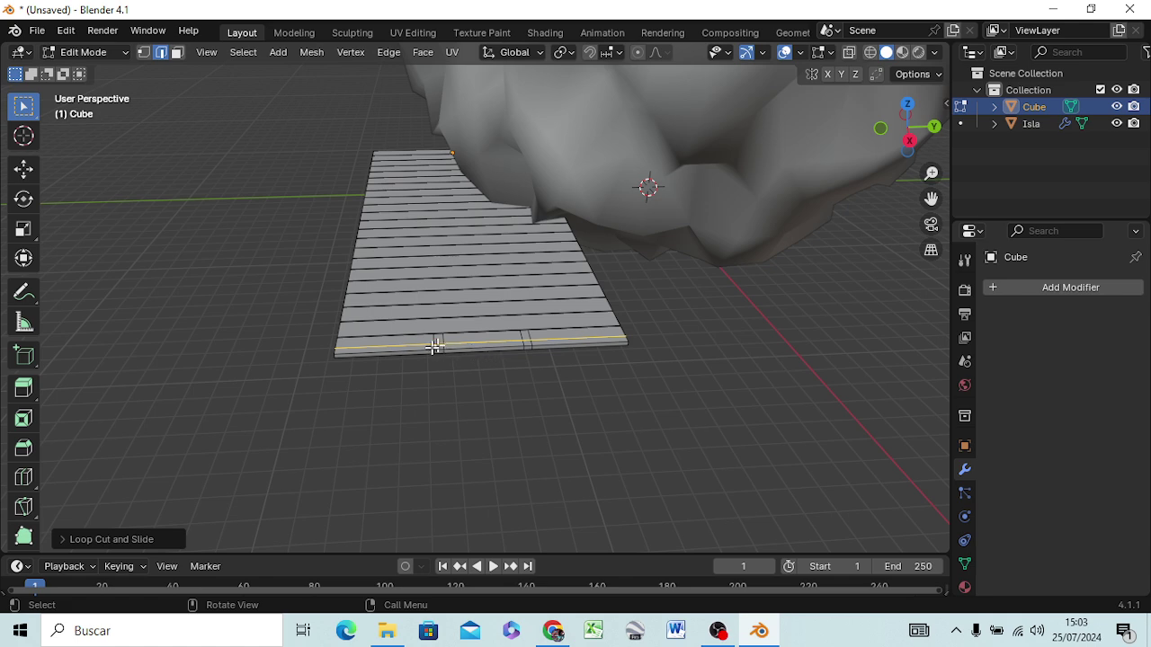
left_click(438, 345)
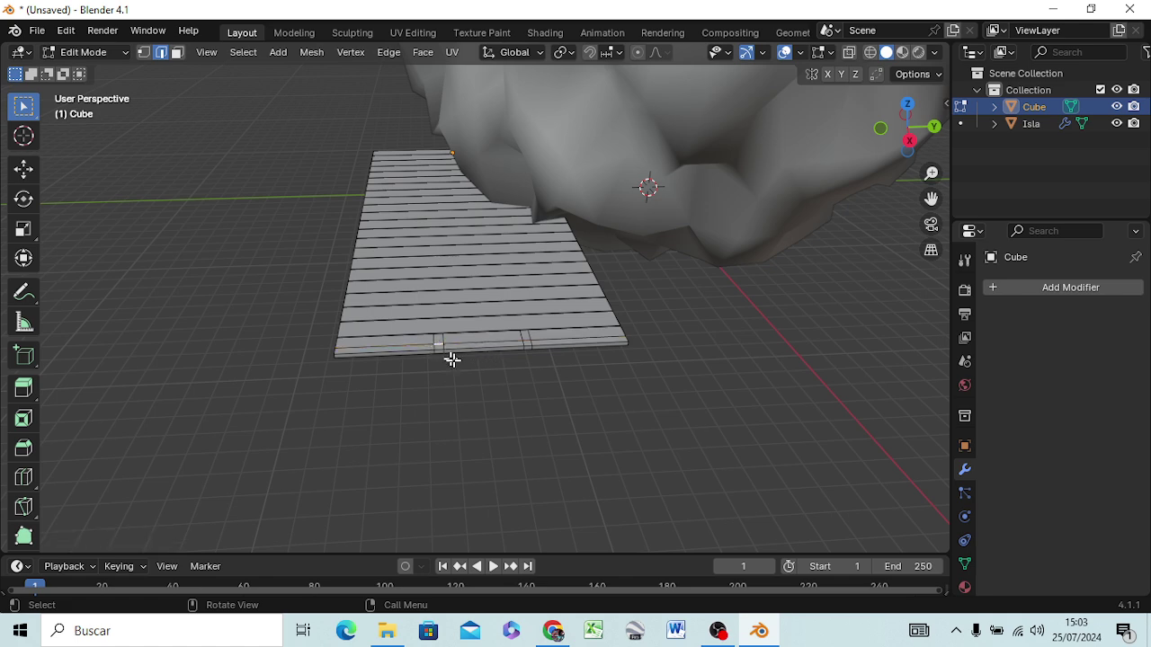
Select the left and right small square patches and extrude them upward in front view
scroll(441, 355, "up", 5)
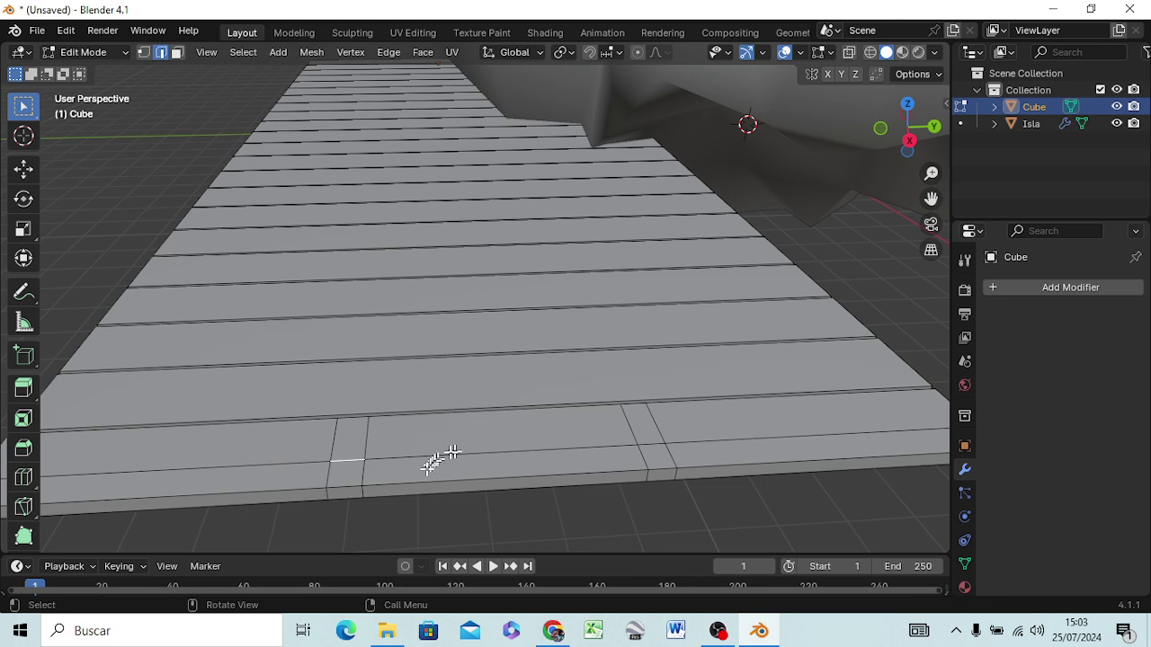
key("3")
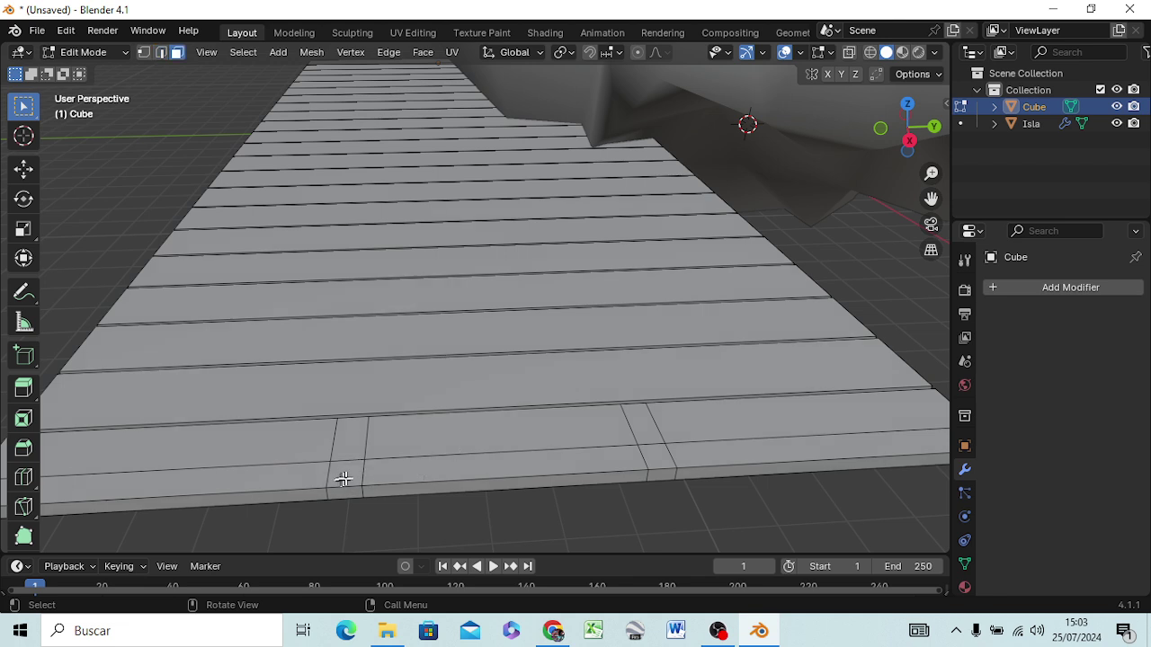
left_click(344, 475)
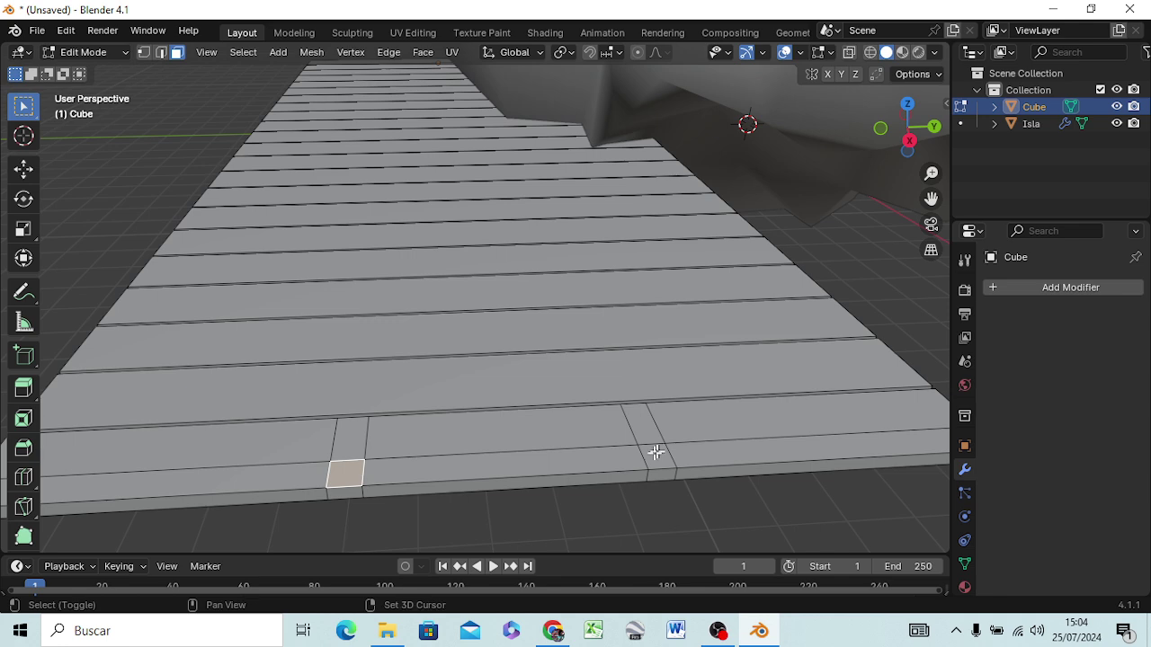
left_click(656, 452, "shift")
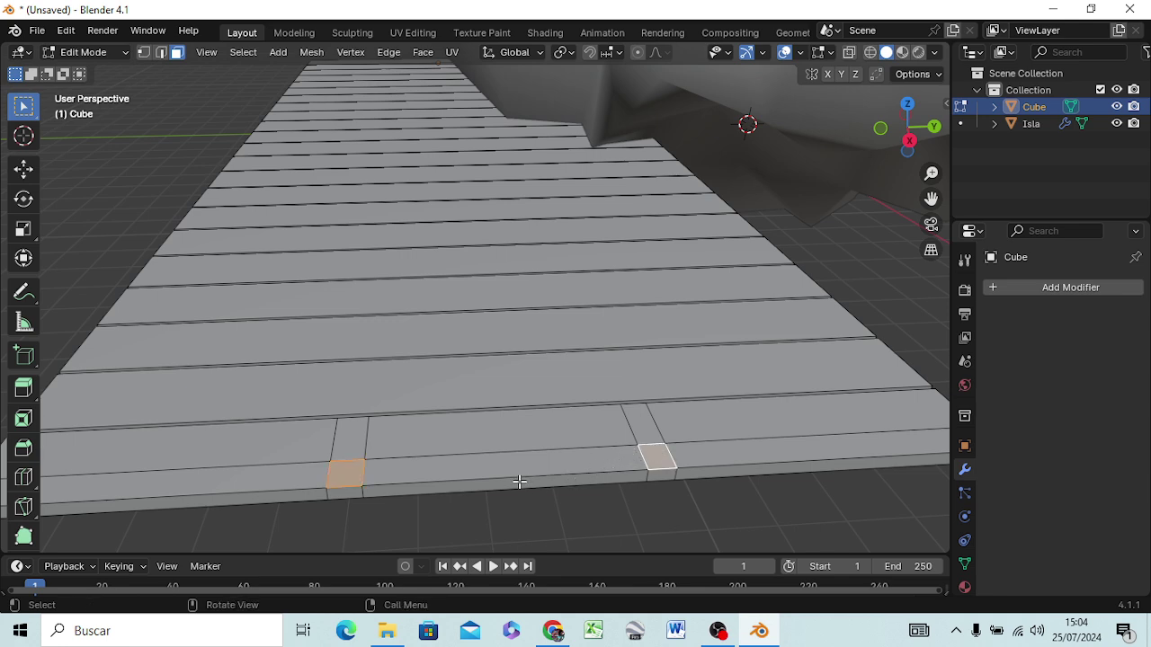
key("KP_1")
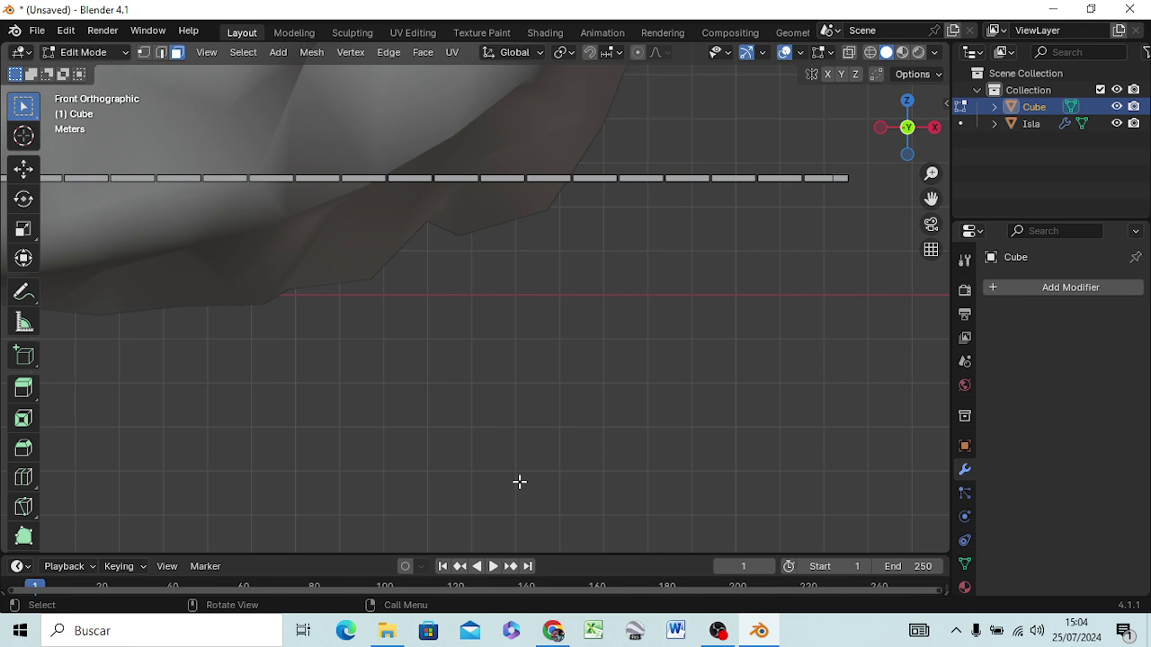
key("e")
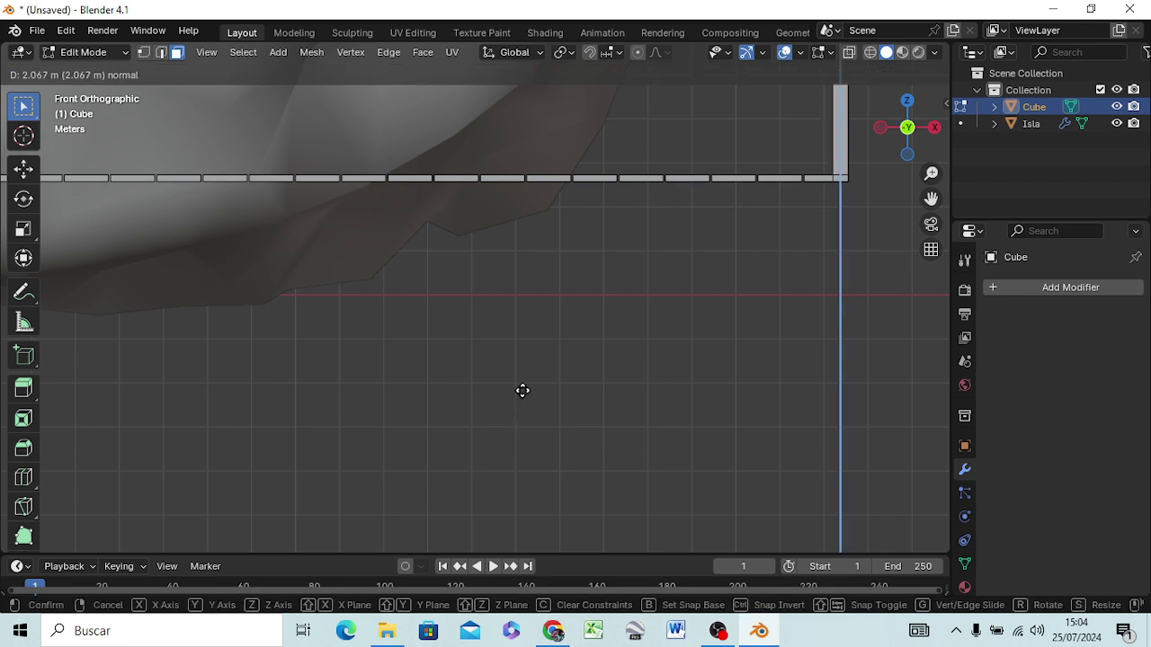
left_click(534, 469)
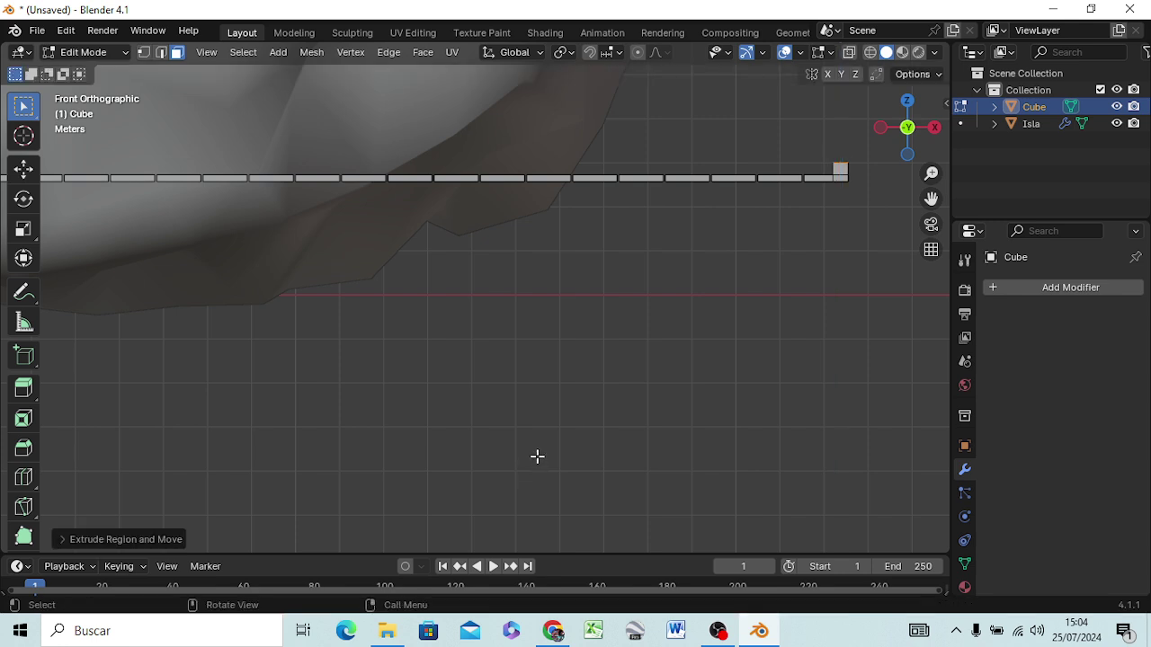
Add a slightly inset tier on the post tops, then narrow the top face for the shaft
key("e")
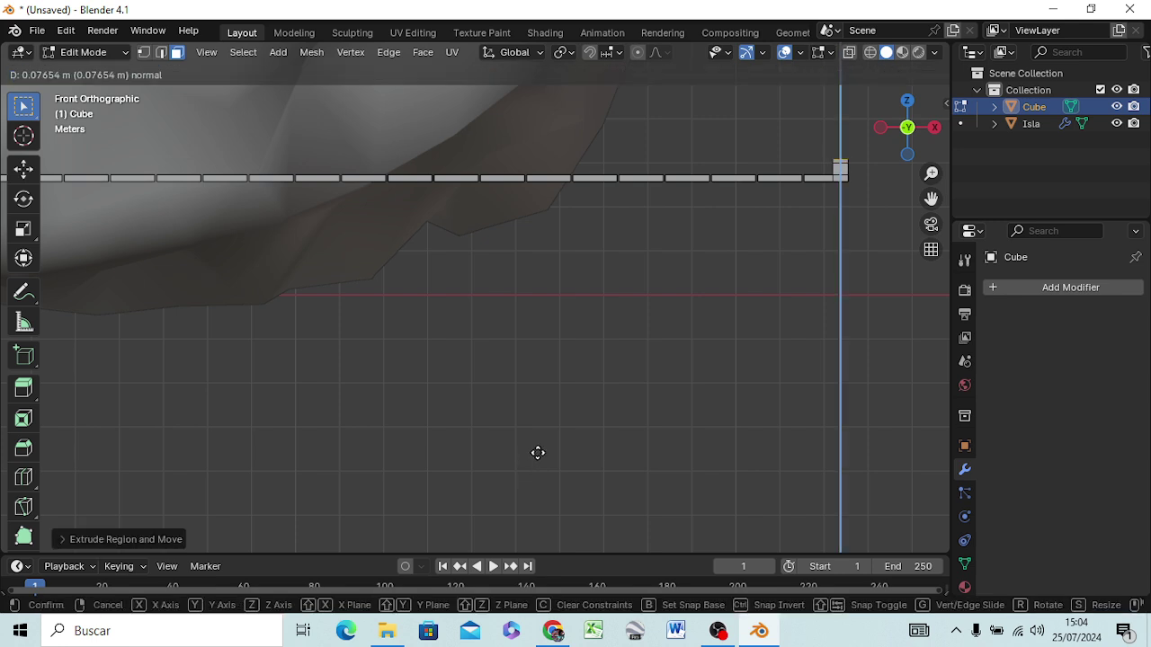
right_click(537, 453)
key("s")
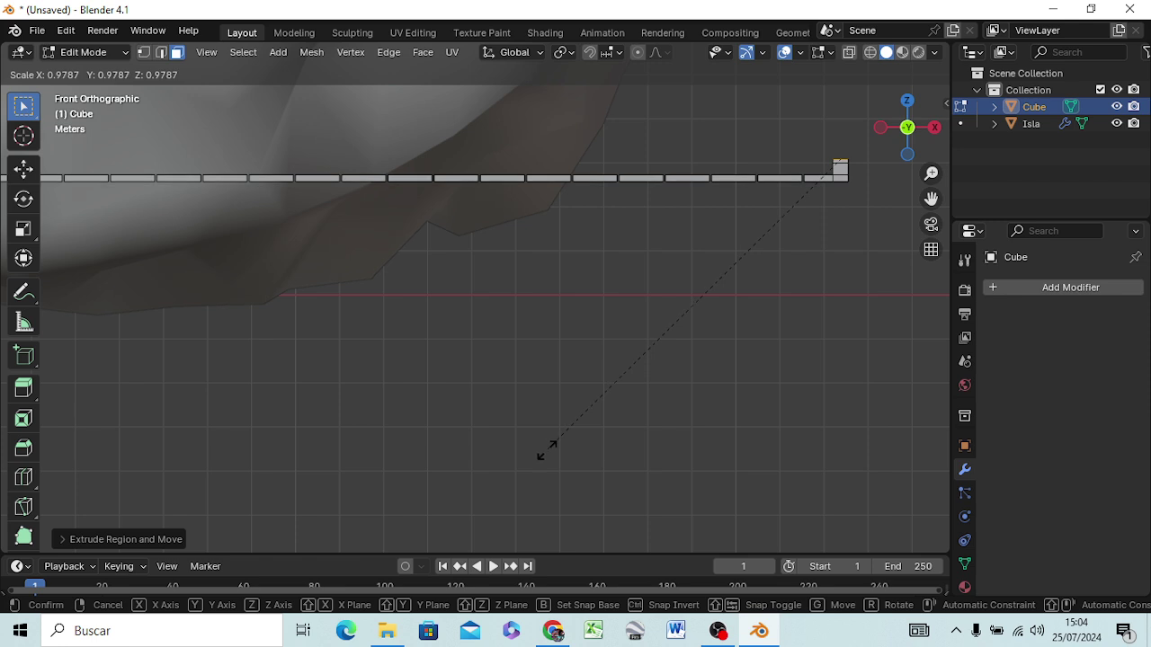
left_click(472, 490)
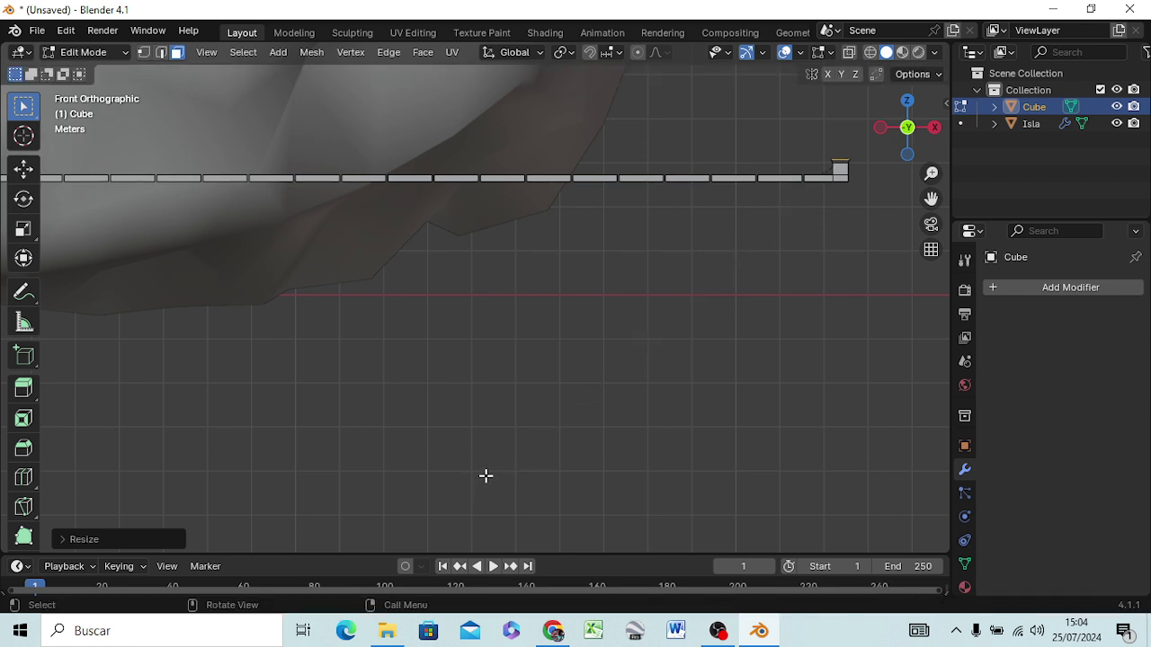
key("e")
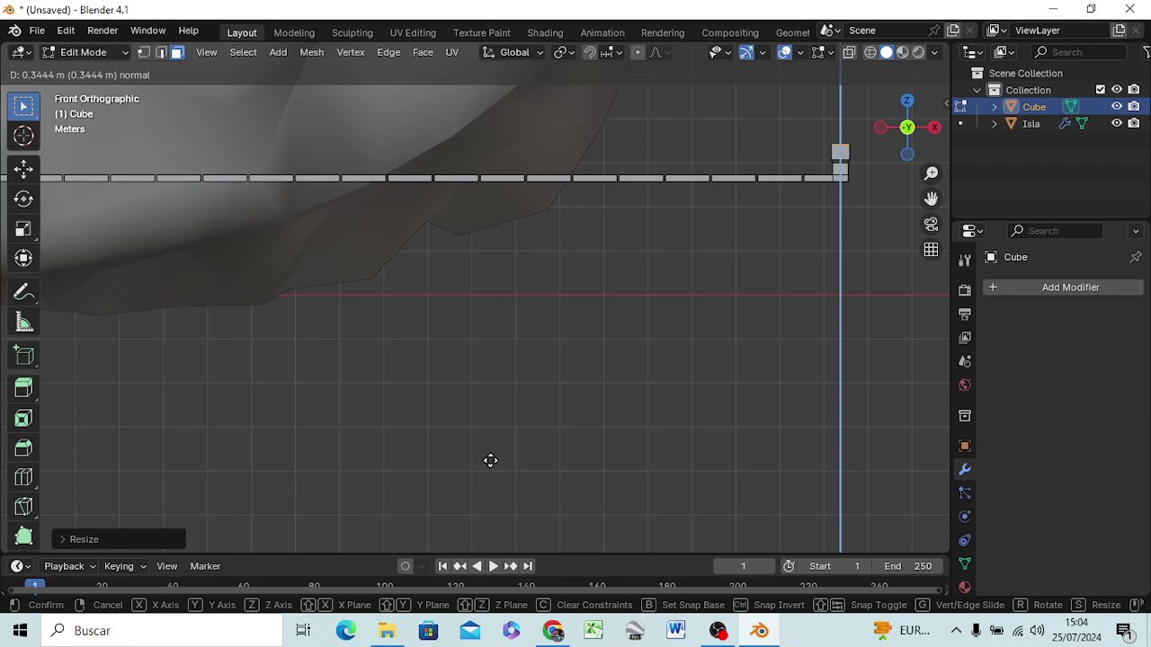
left_click(490, 460)
key("e")
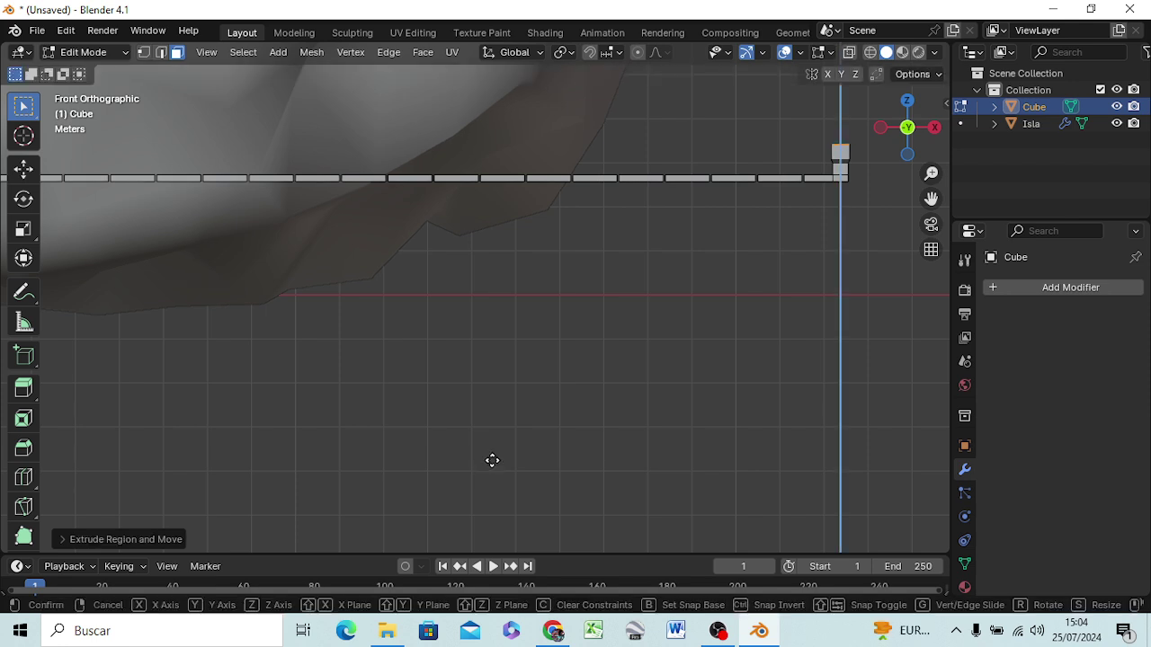
left_click(495, 455)
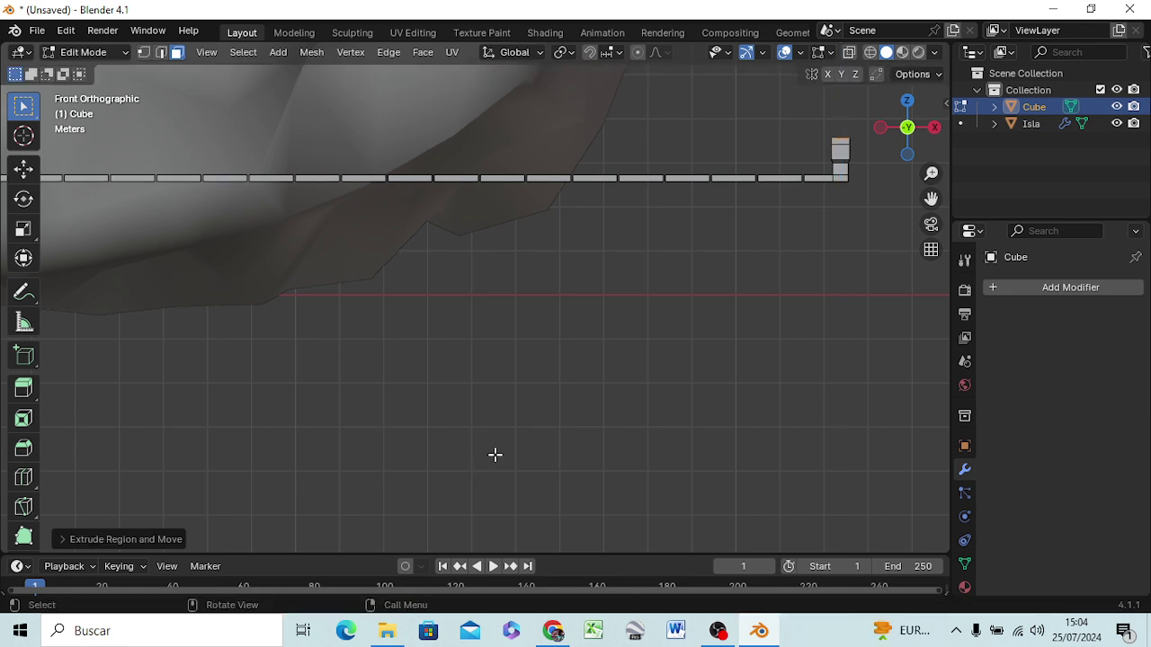
key("s")
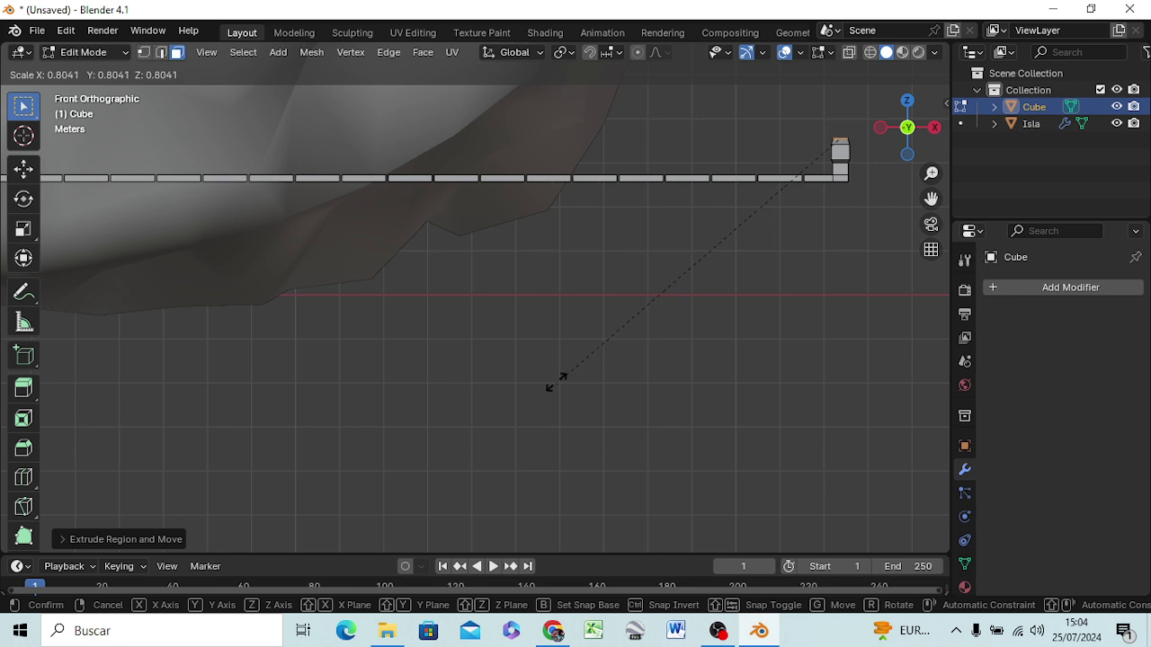
left_click(570, 346)
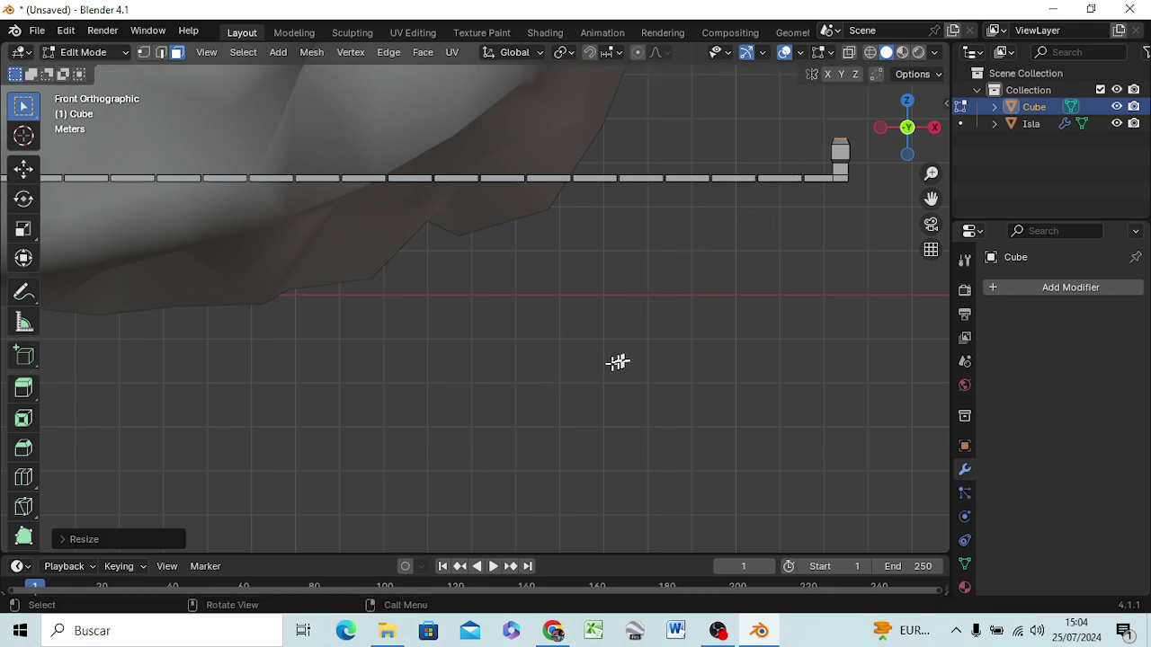
Extrude the tall lamp post shaft and widen a short extrusion at its top
key("e")
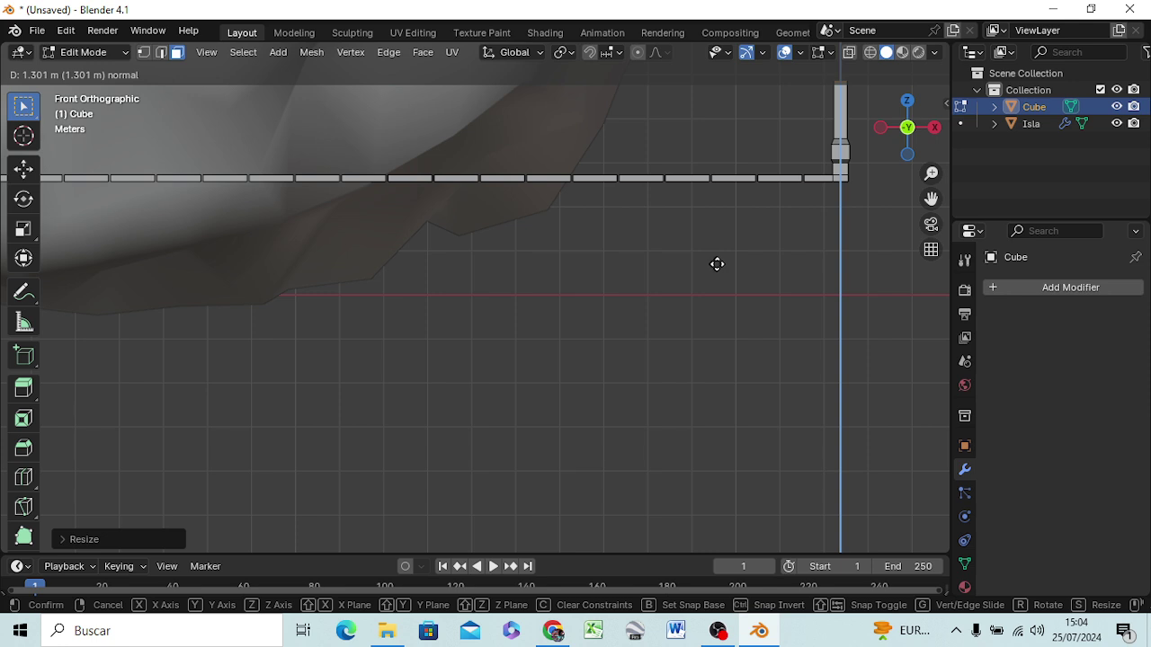
left_click(722, 258)
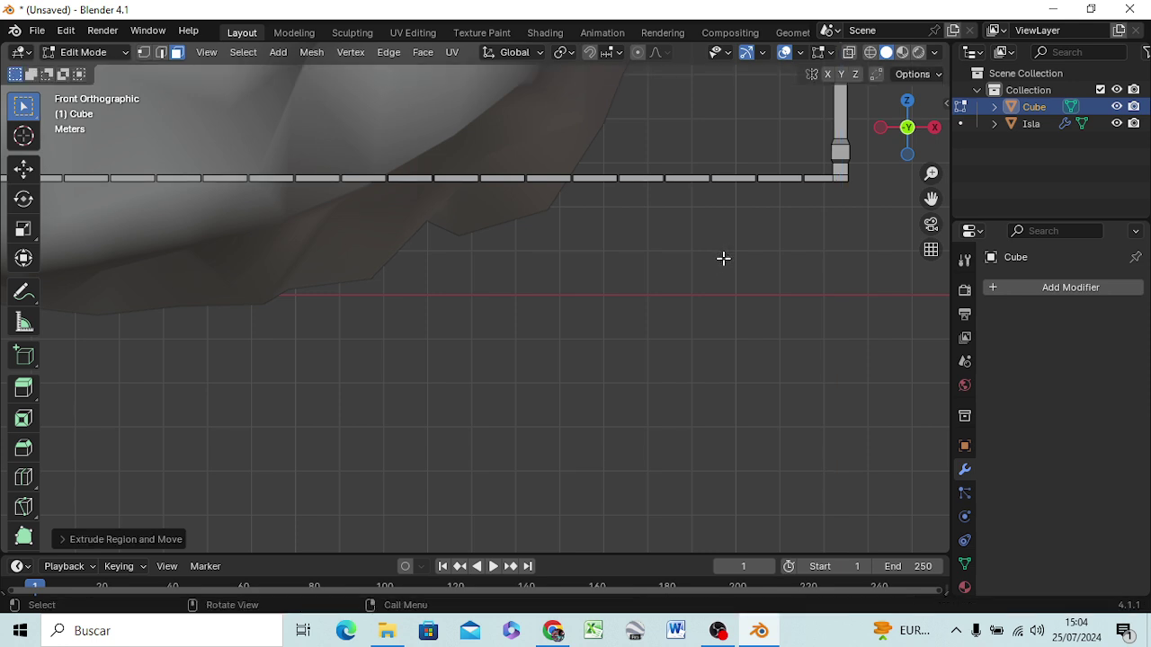
mouse_move(713, 288)
middle_mouse_down("shift")
mouse_move(596, 494)
mouse_move(563, 500)
middle_mouse_up("shift")
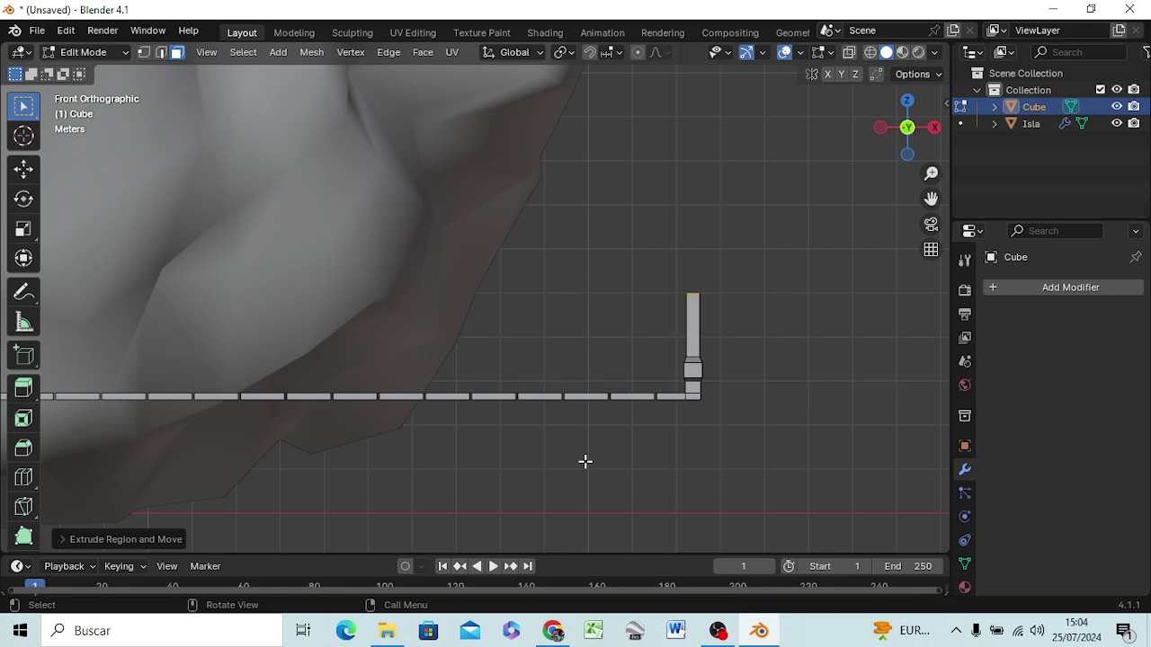
key("e")
left_click(586, 459)
key("s")
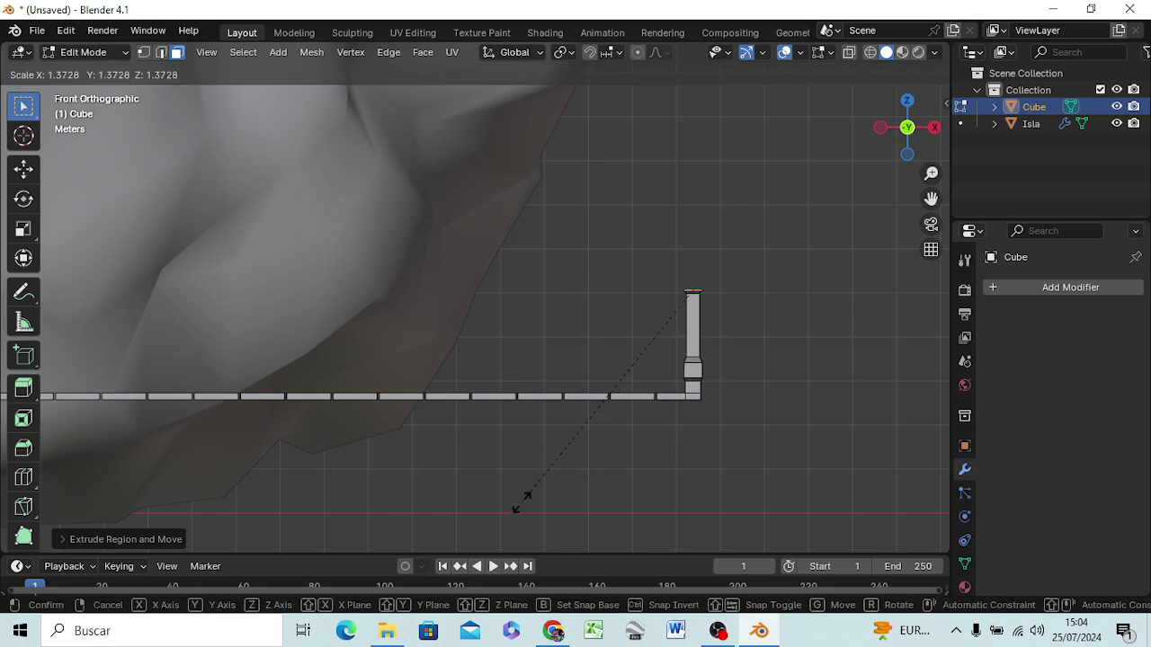
left_click(514, 509)
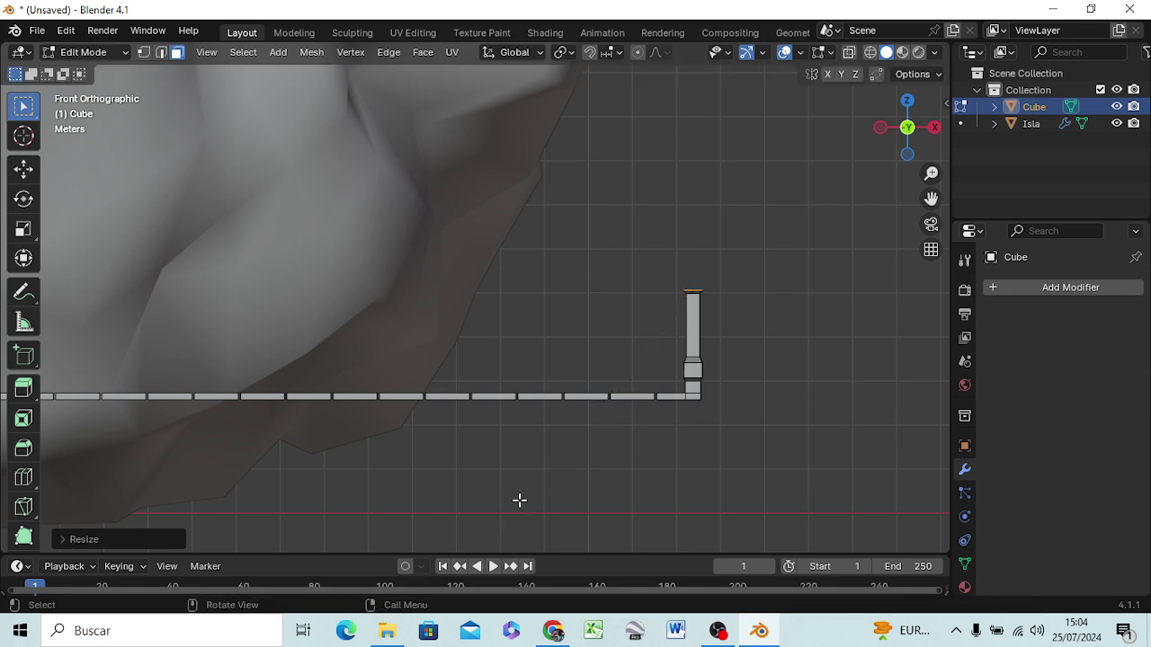
Build widening tiers at the shaft top, undoing two stray extrusions
key("e")
left_click(522, 499)
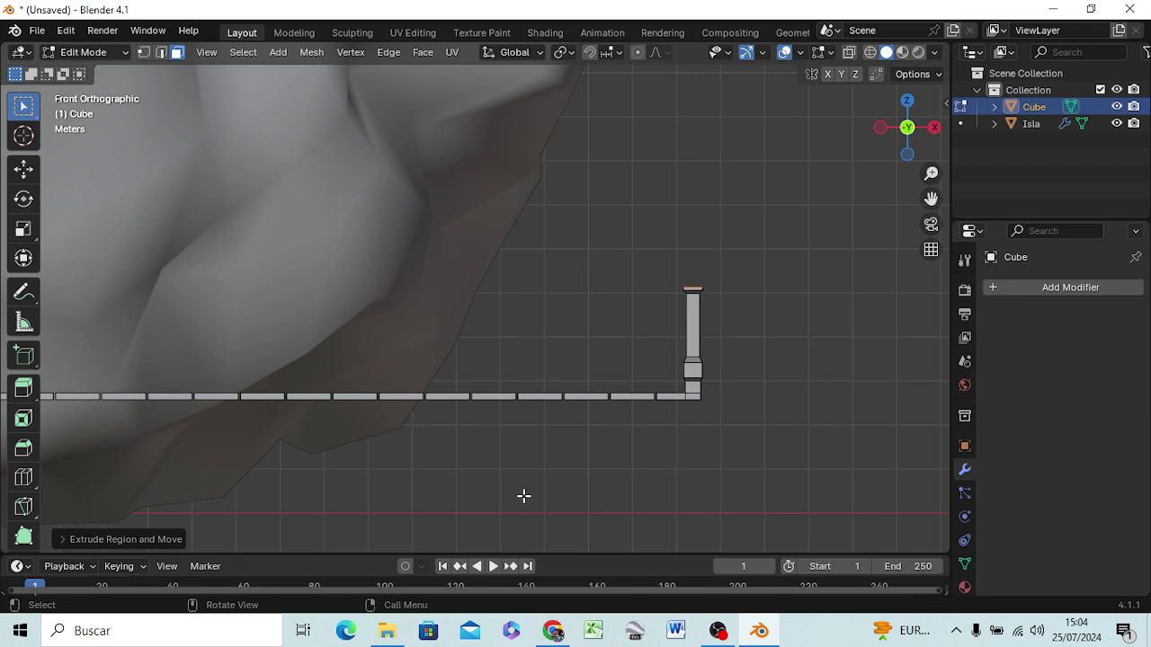
key("s")
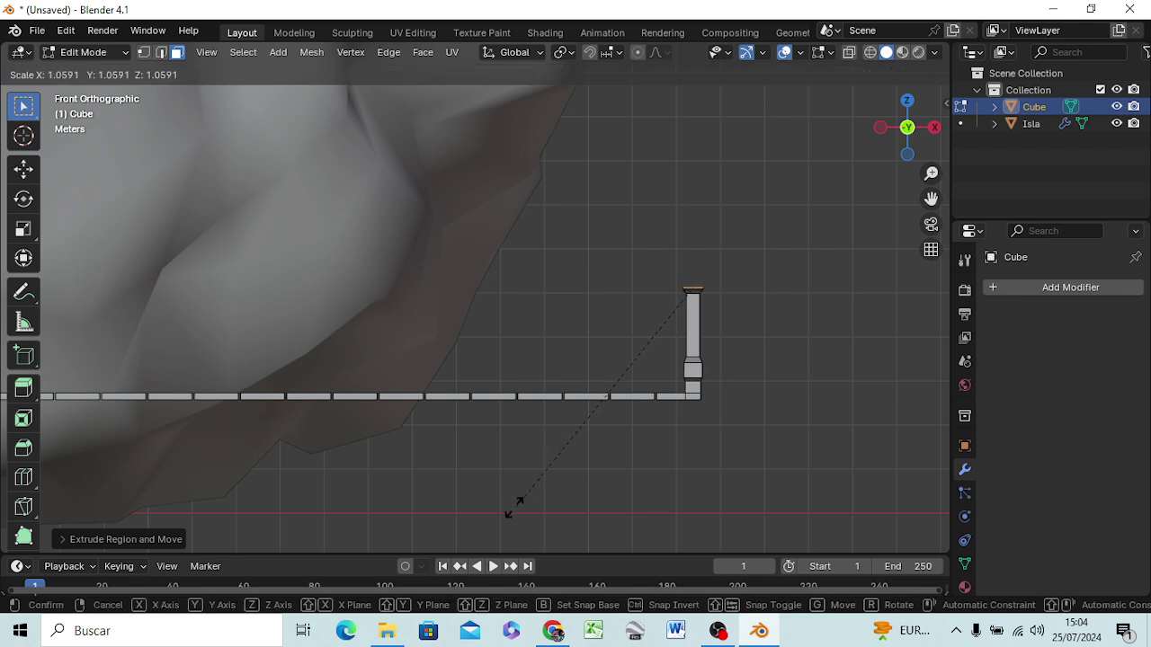
left_click(500, 524)
key("e")
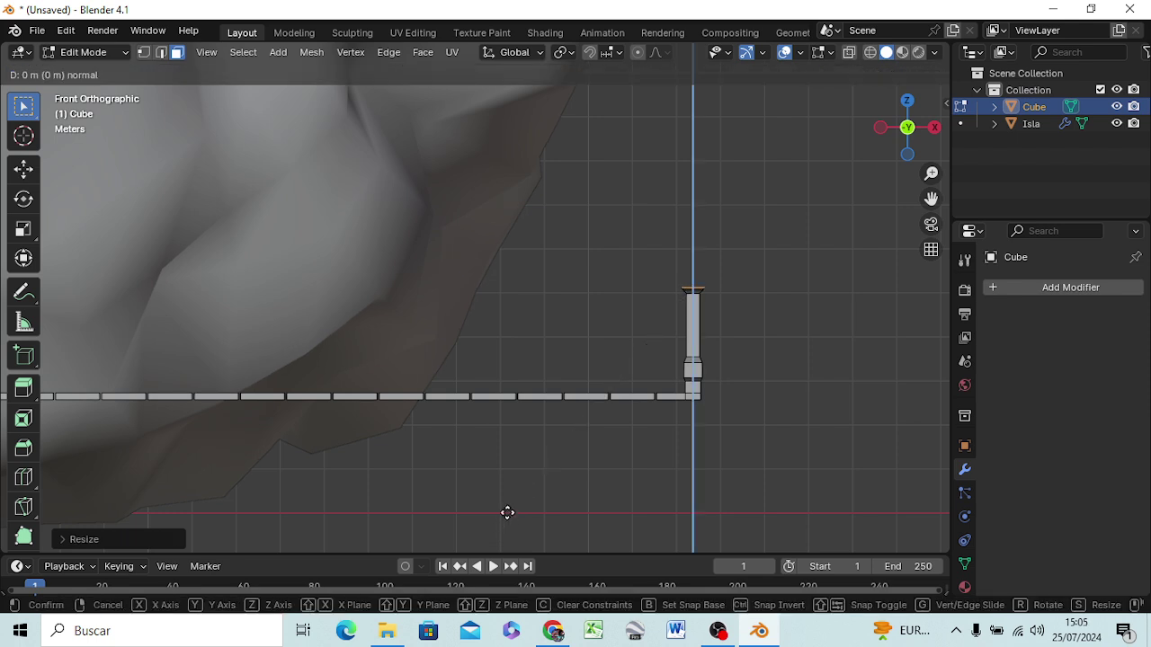
left_click(509, 507)
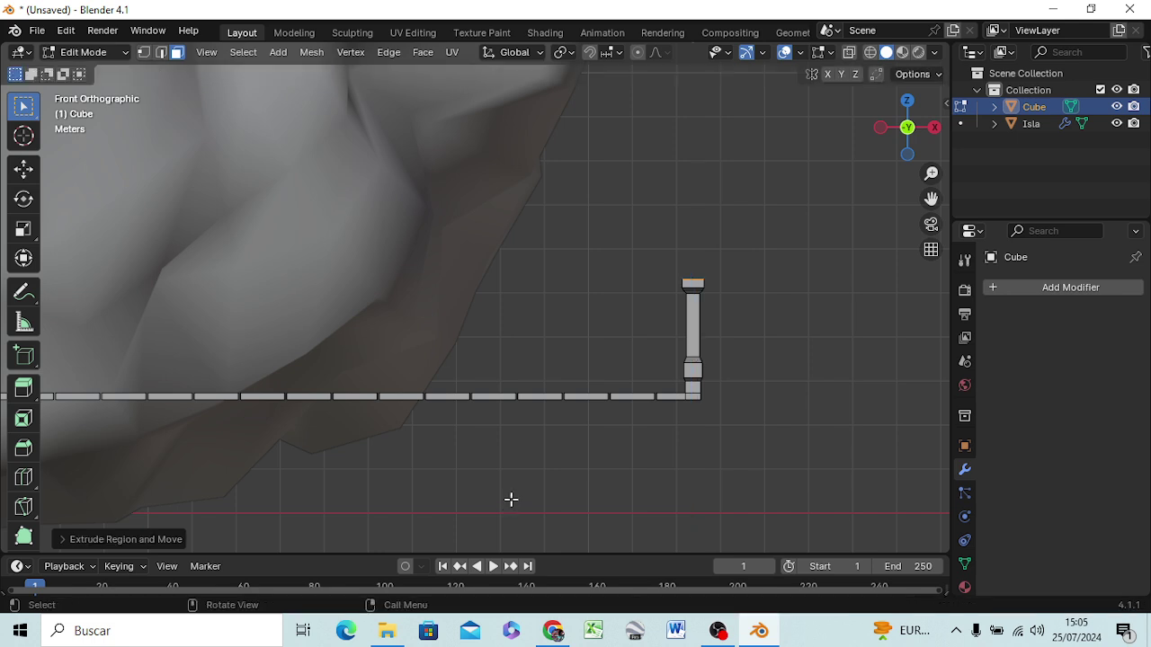
key("e")
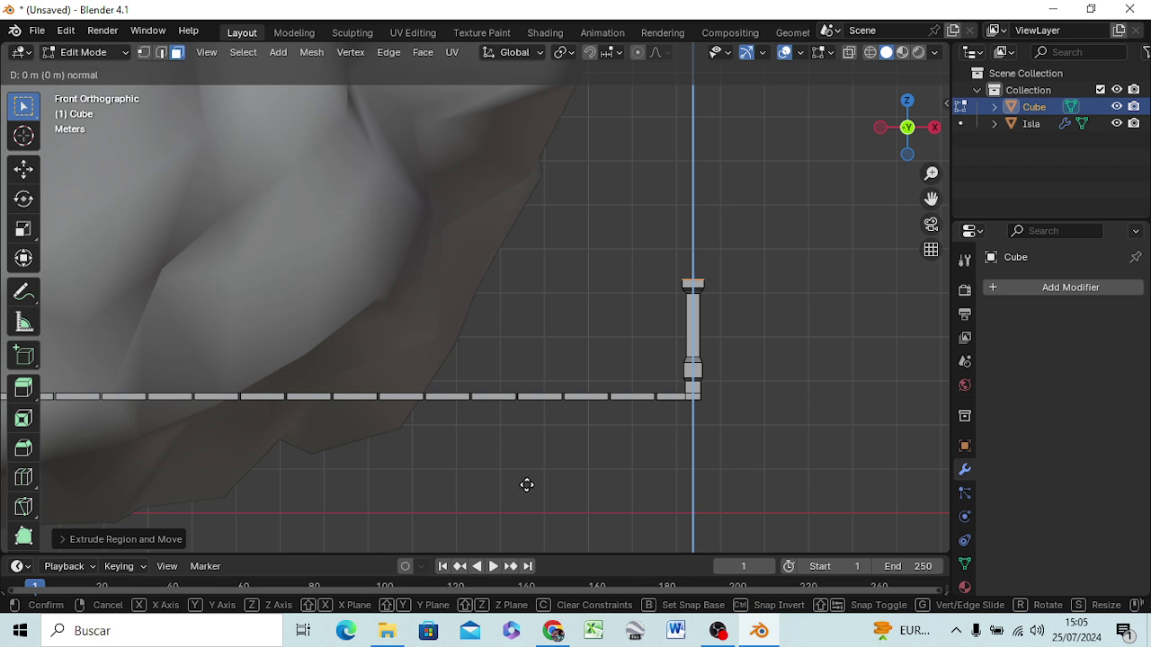
left_click(579, 490)
key("ctrl+z")
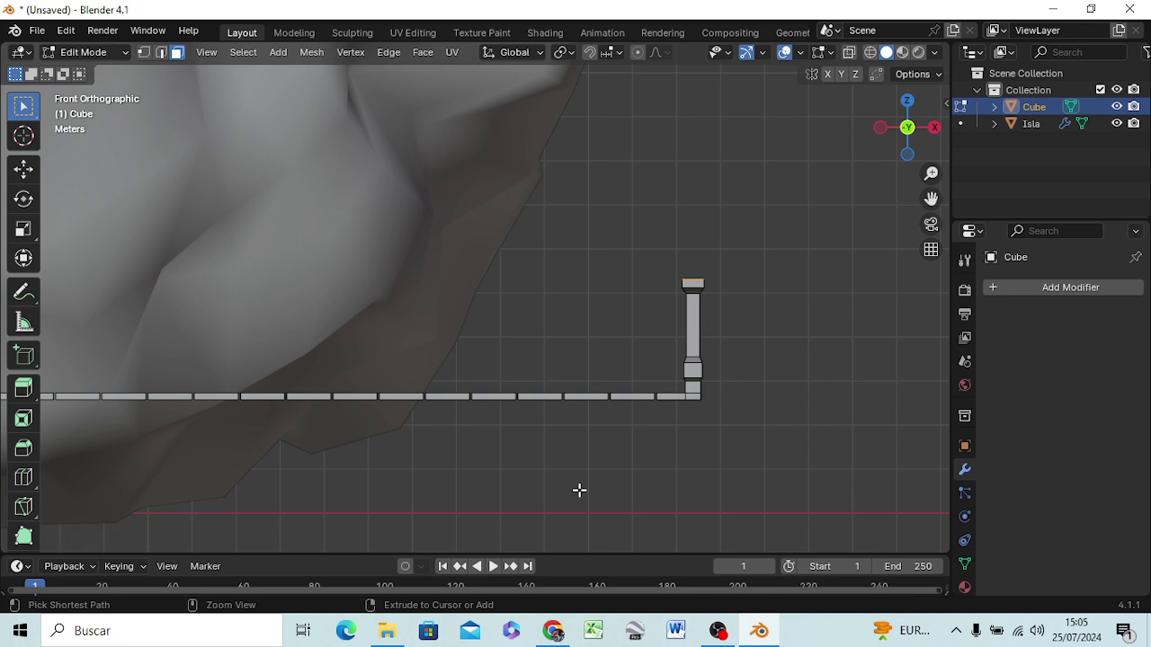
key("ctrl+z")
Extrude and widen the pillar top, then raise and enlarge the lamp head
key("e")
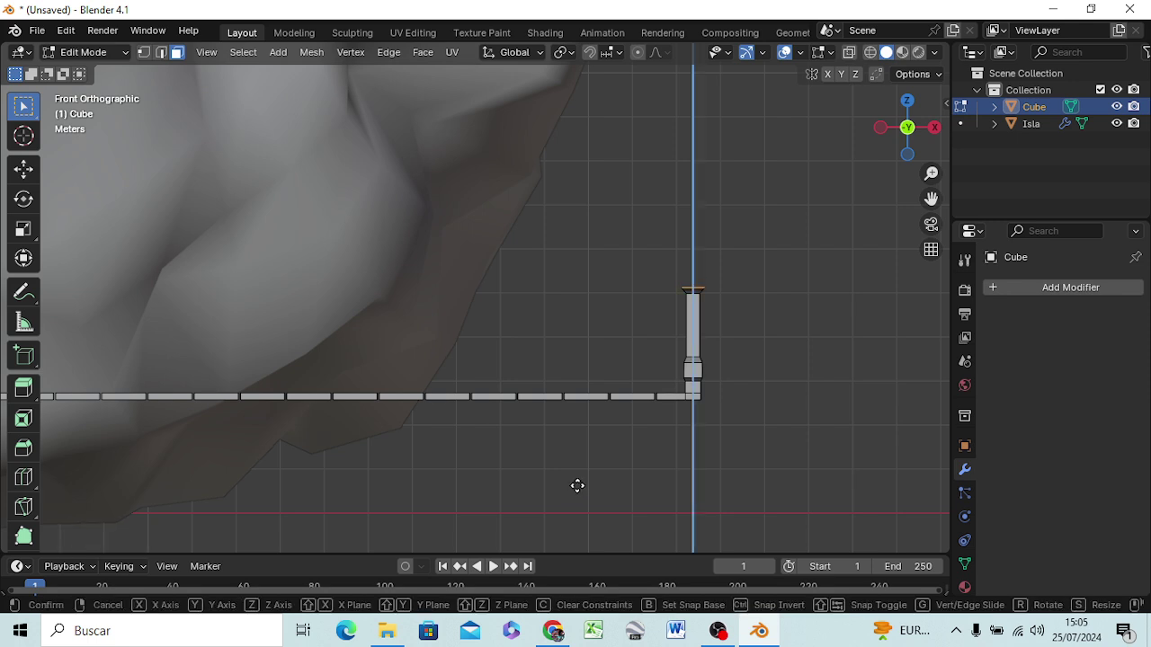
left_click(578, 481)
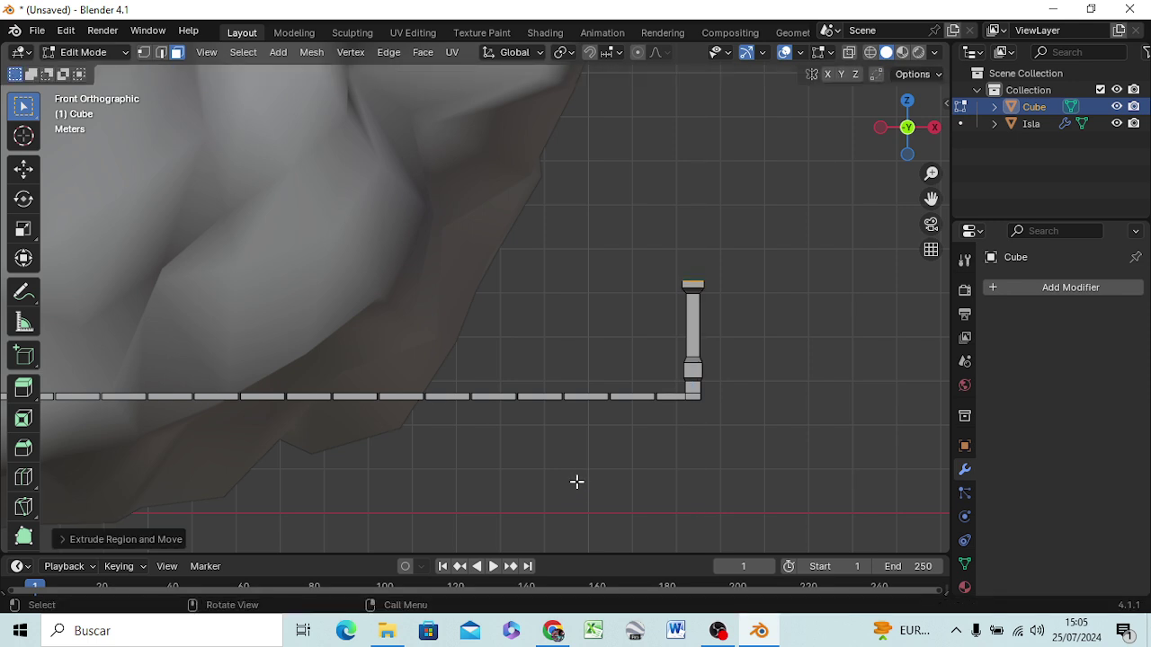
key("s")
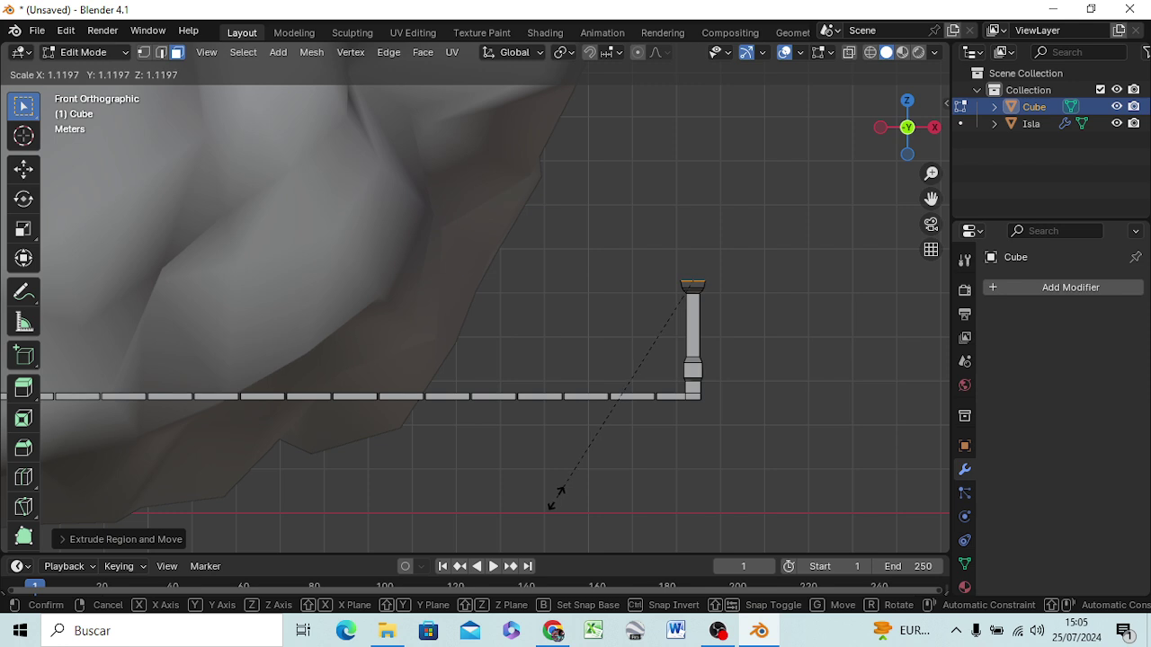
left_click(555, 501)
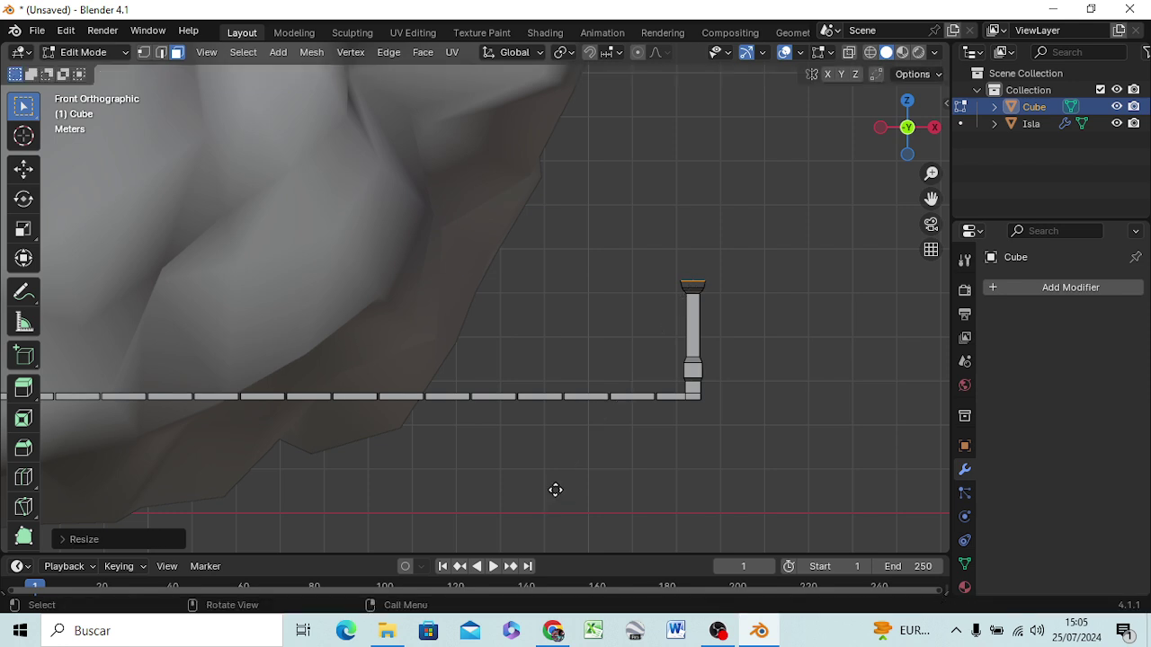
key("e")
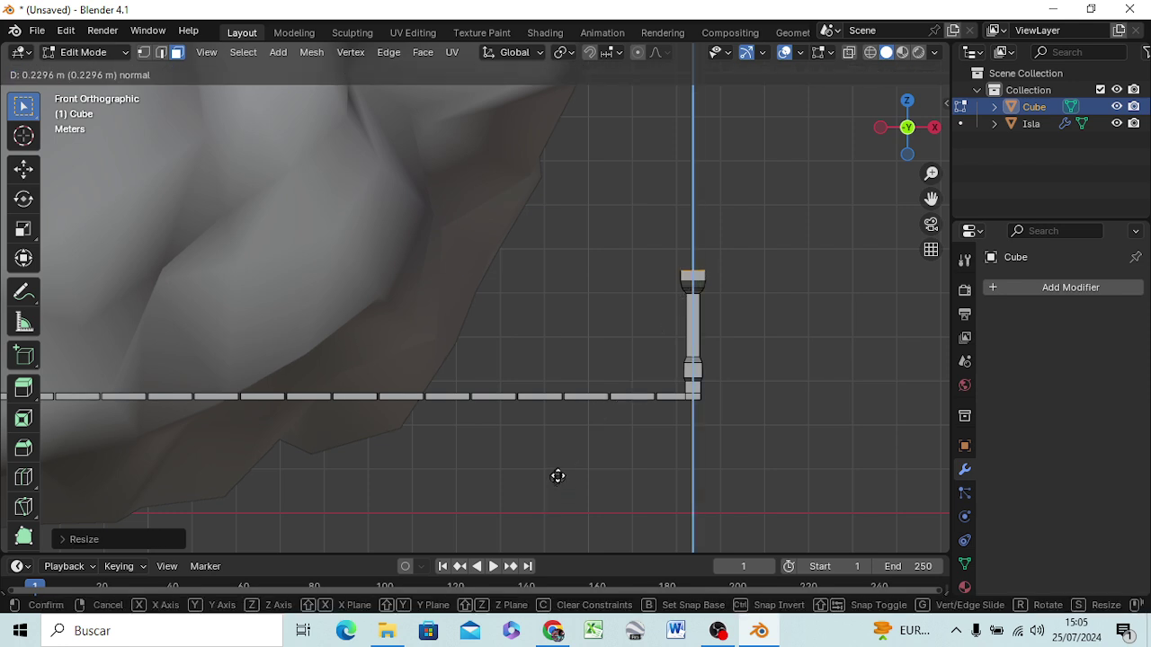
left_click(558, 472)
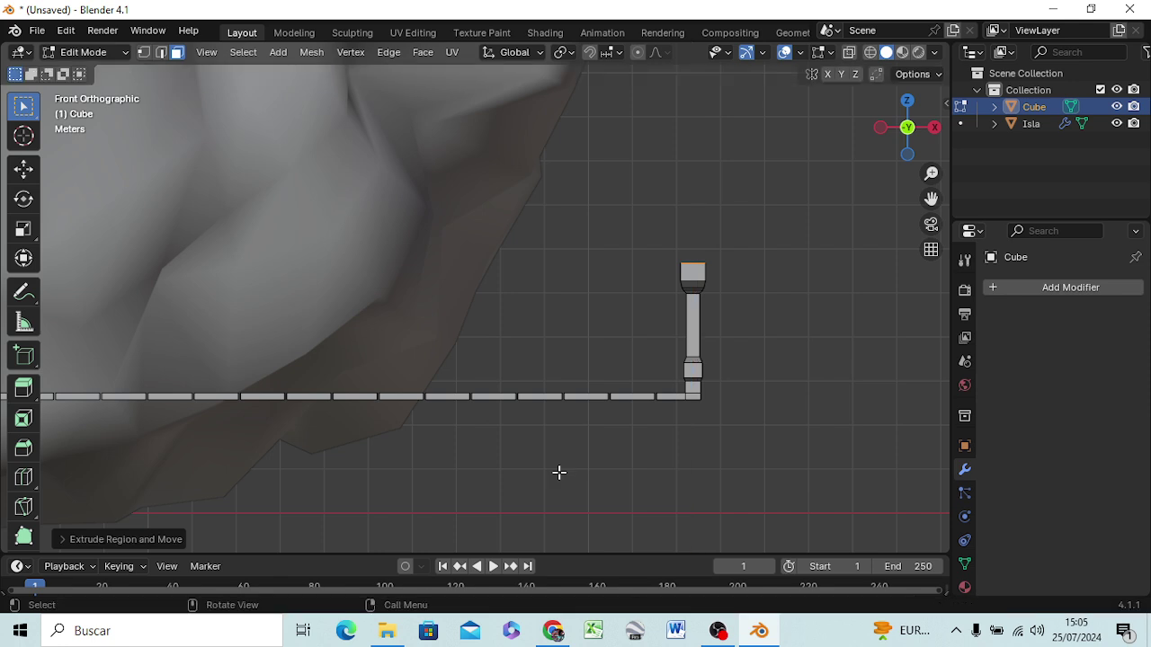
key("s")
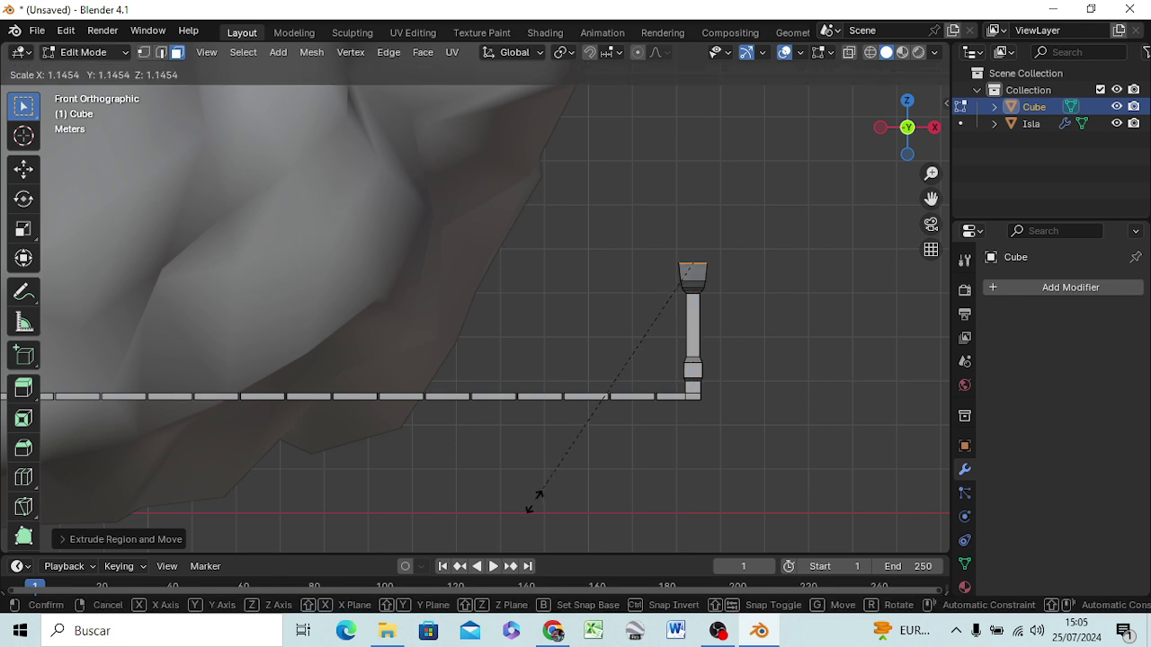
left_click(525, 519)
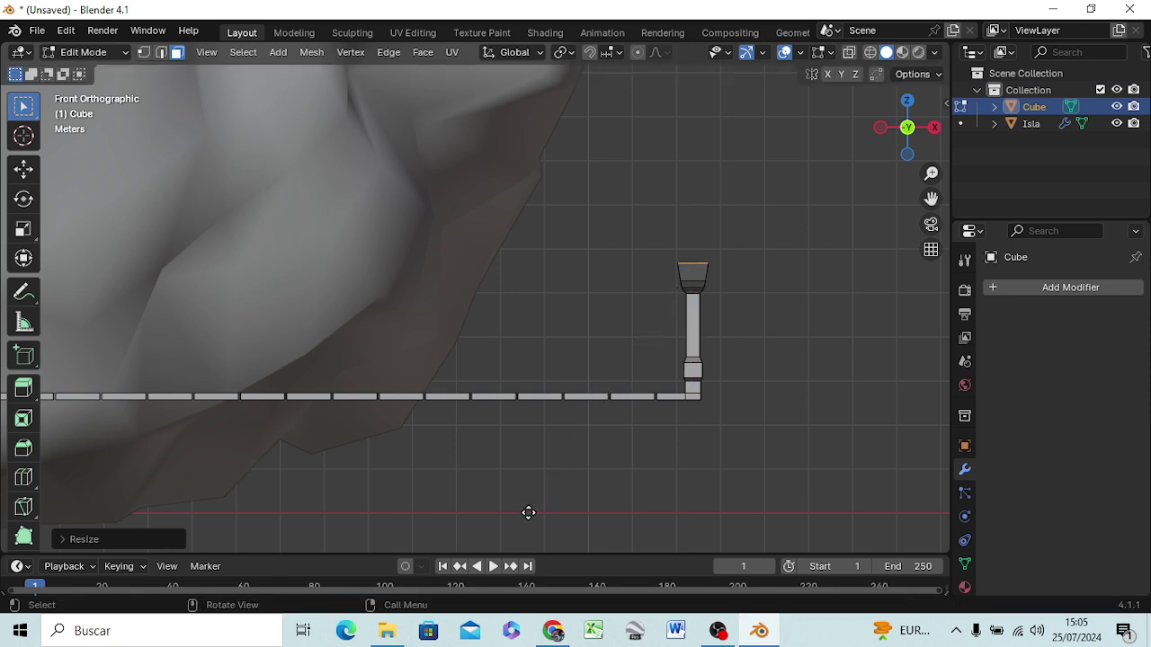
Extrude the lamp head once more, taper its top, and box-select the post's top
key("e")
left_click(533, 501)
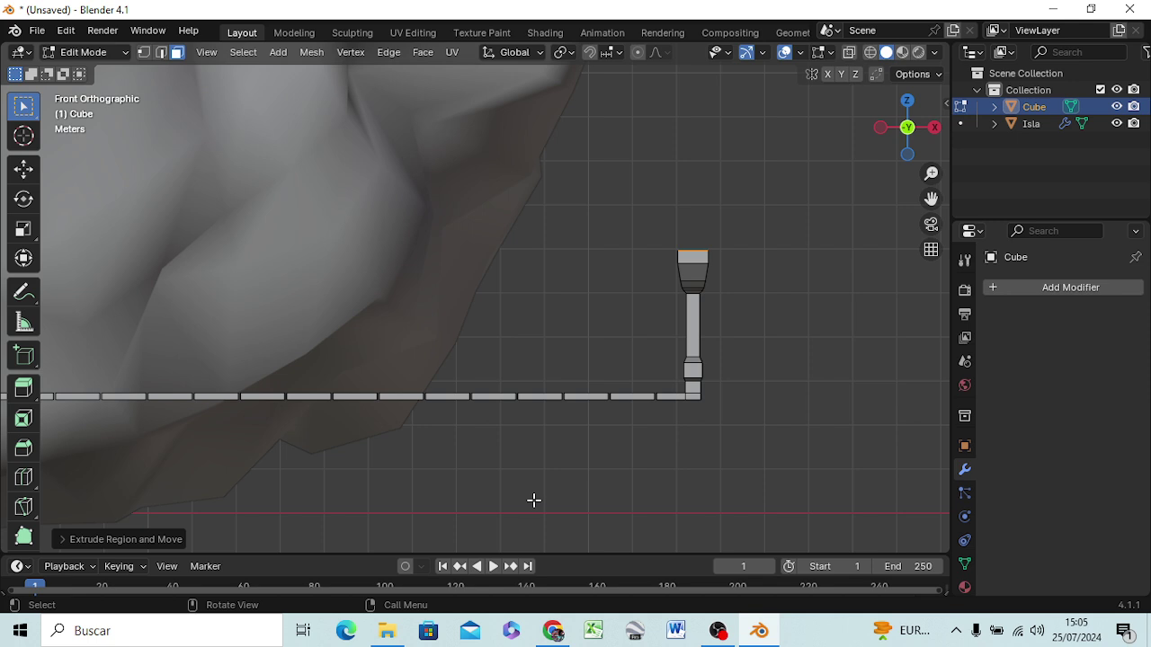
key("s")
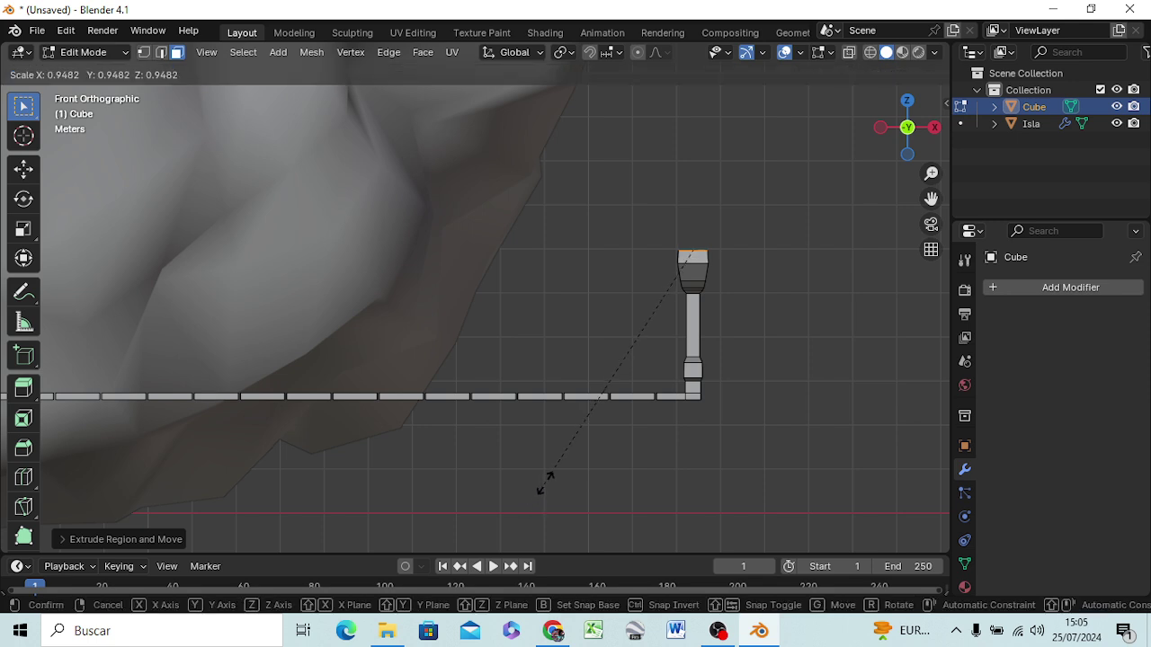
left_click(609, 329)
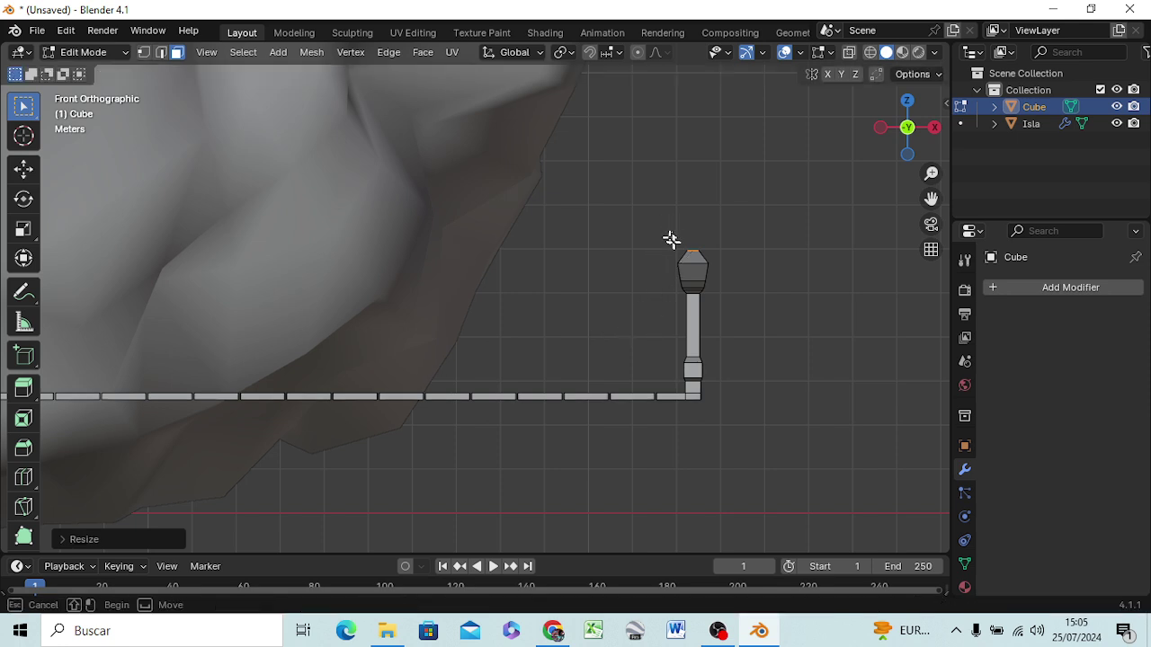
left_click_drag(668, 232, 716, 288)
Switch to wireframe shading and shrink the lamp head
key("z")
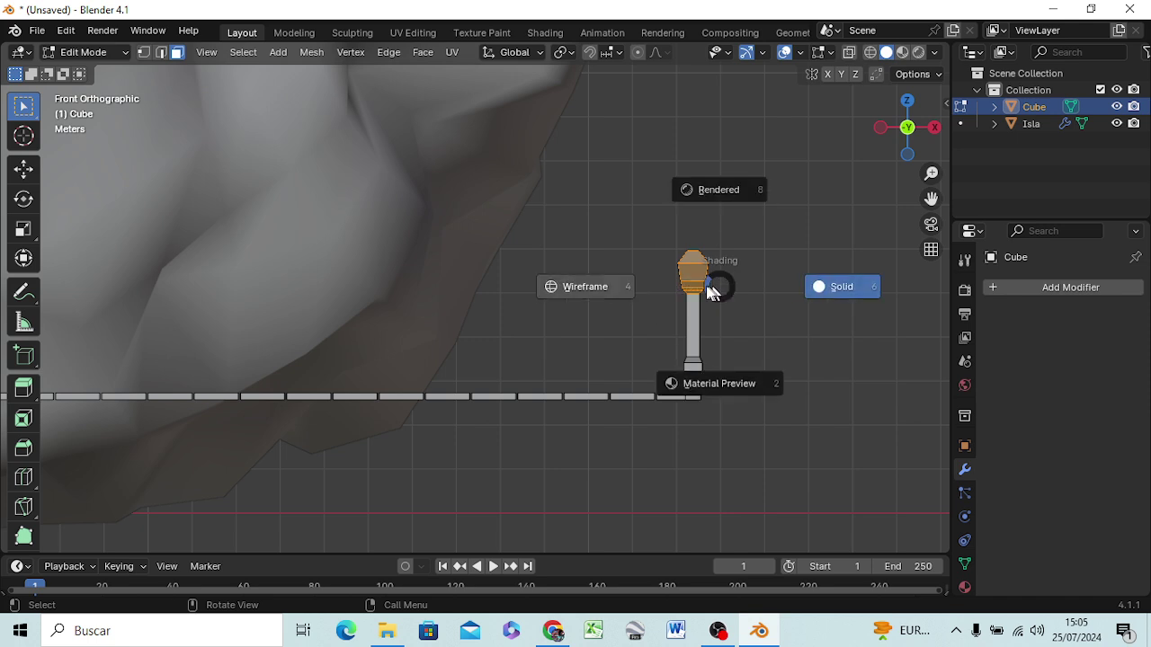
left_click(606, 293)
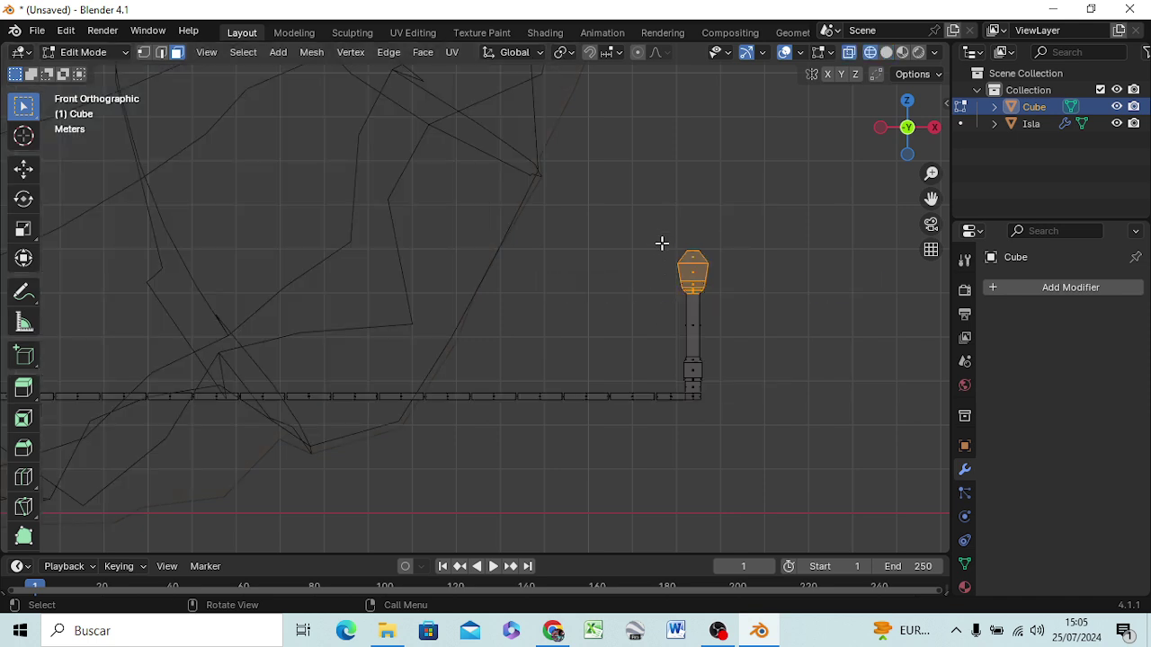
left_click_drag(662, 226, 714, 287)
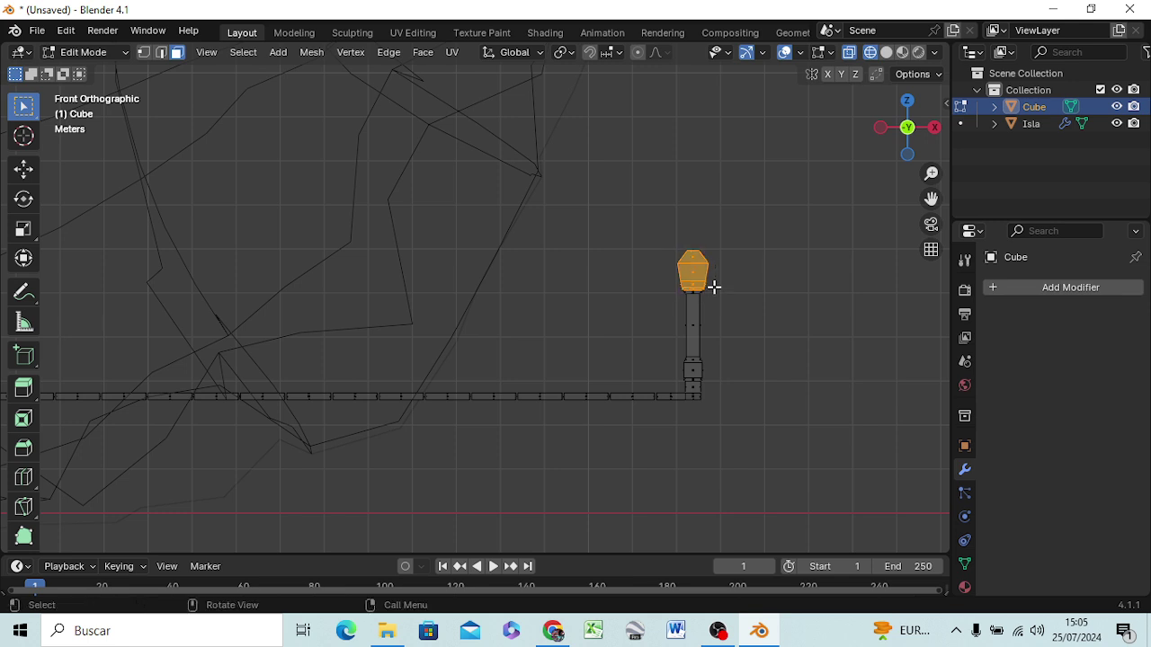
key("s")
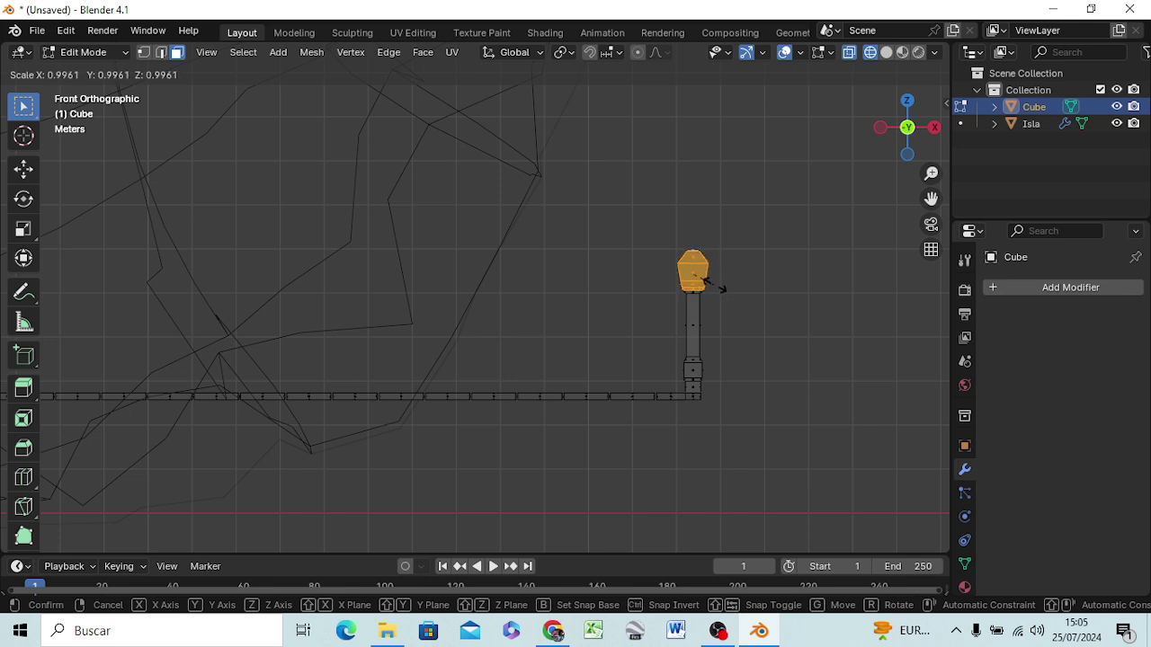
left_click(719, 280)
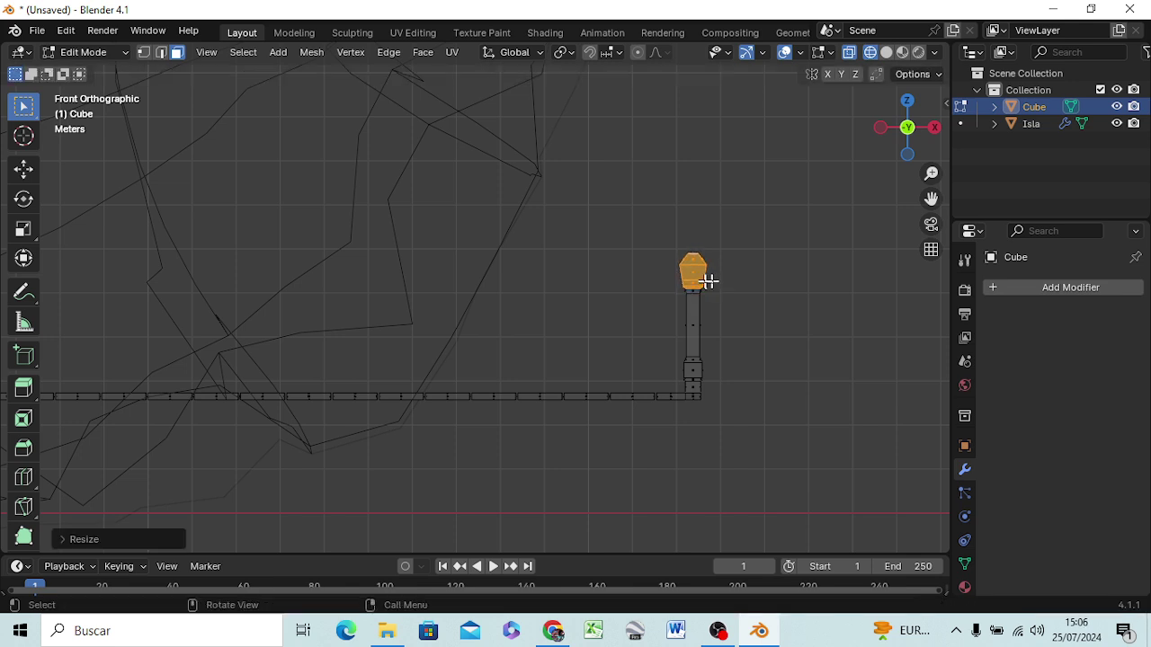
Rescale the upper lamp post column and raise it along Z
left_click_drag(660, 233, 721, 381)
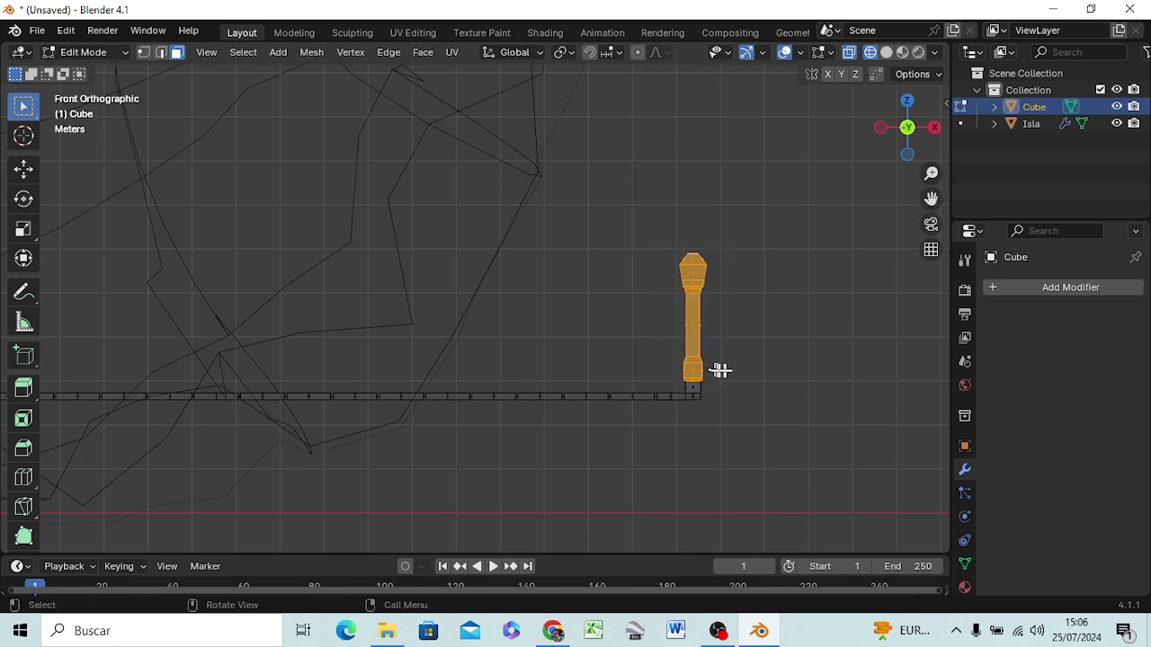
key("s")
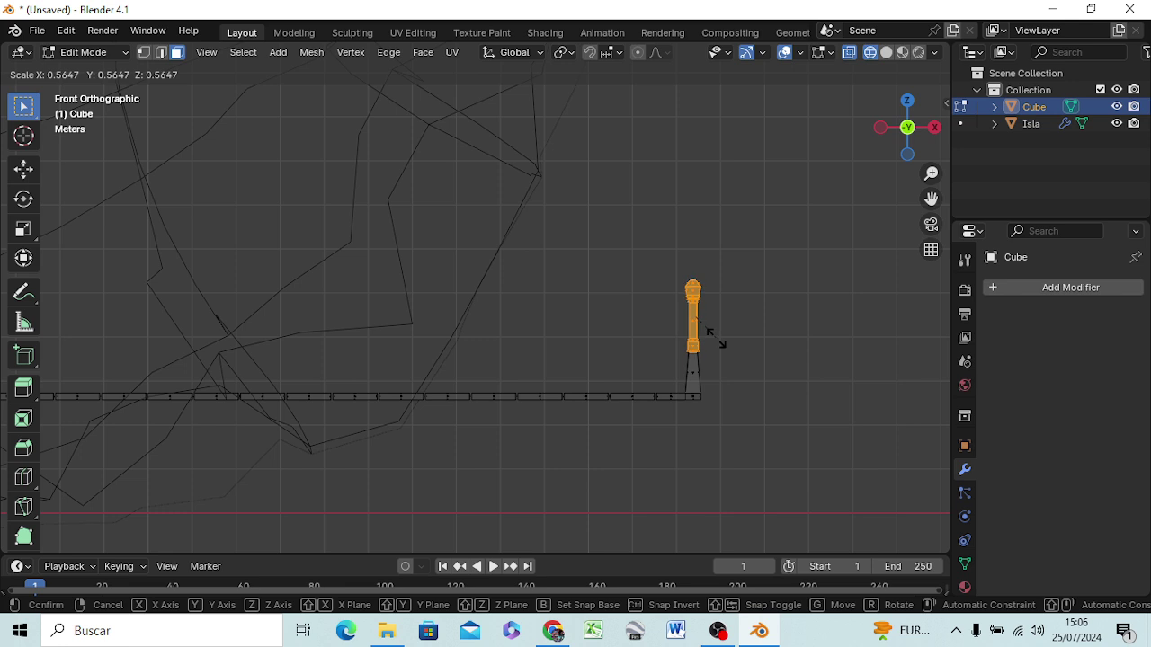
left_click(716, 347)
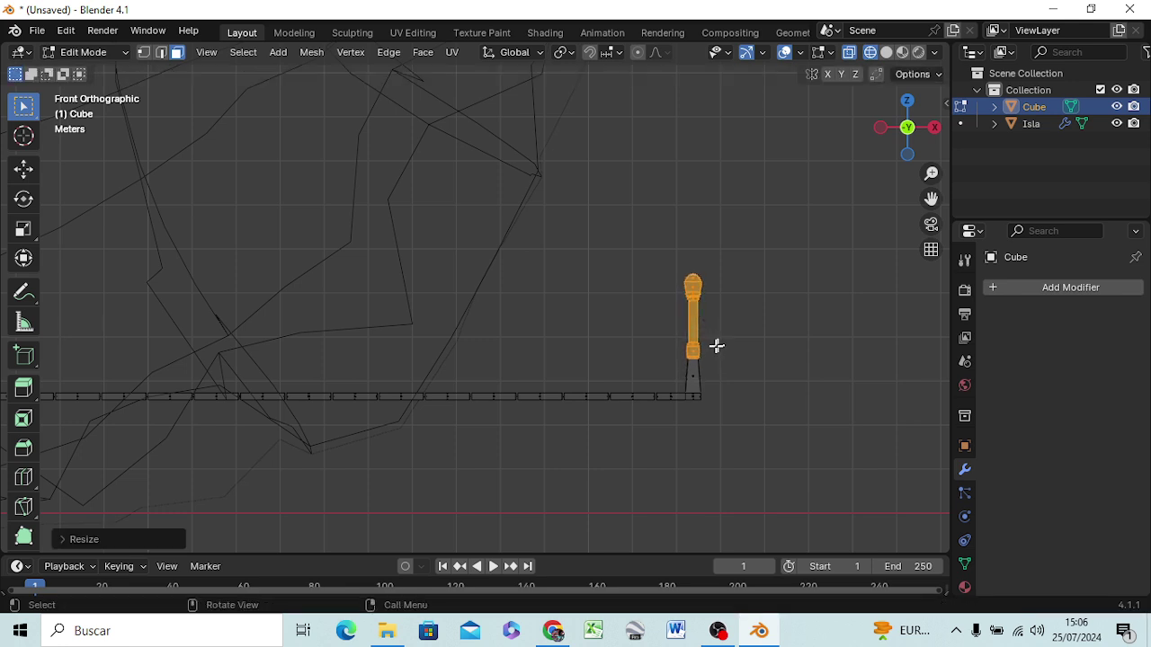
key("b")
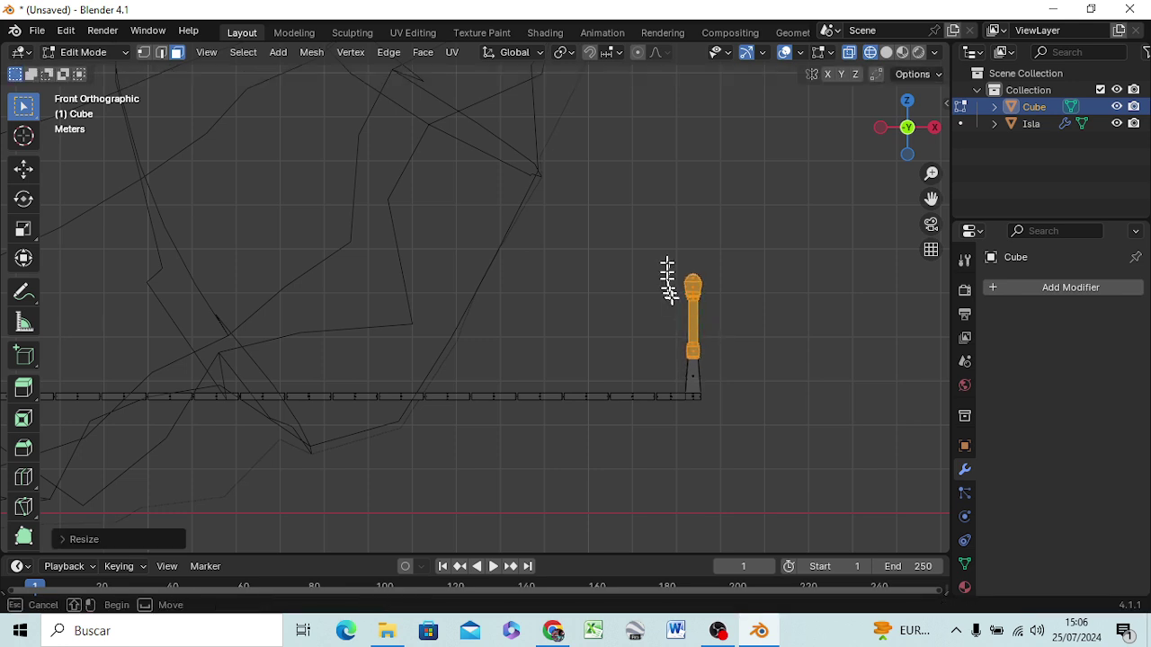
left_click_drag(667, 268, 712, 349)
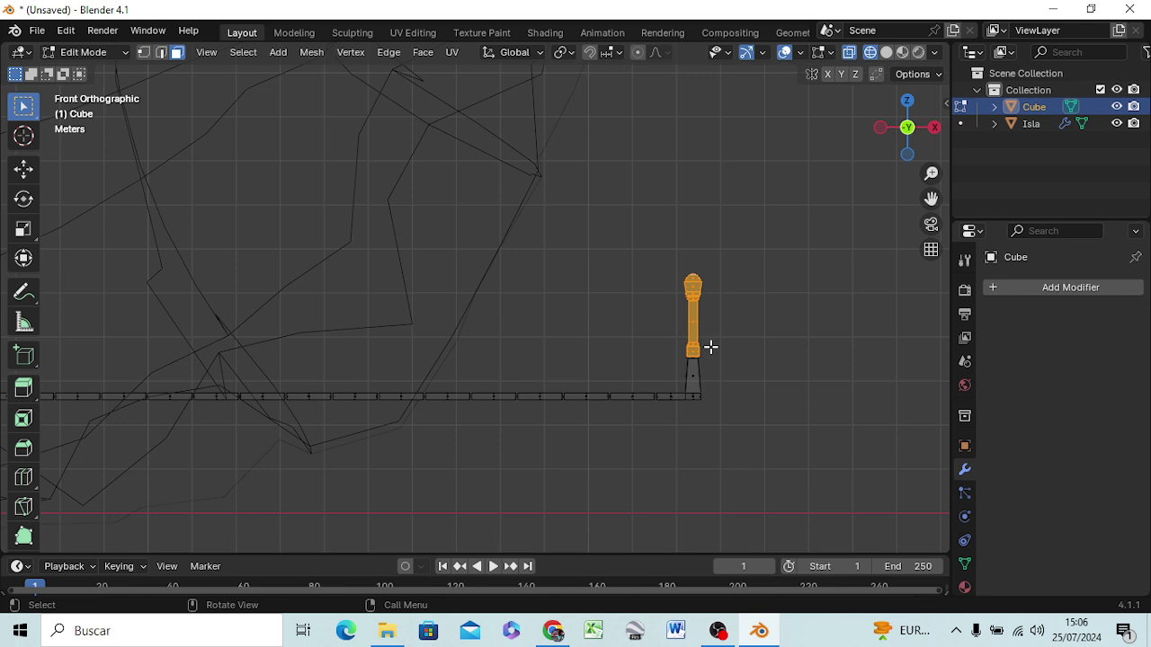
key("s")
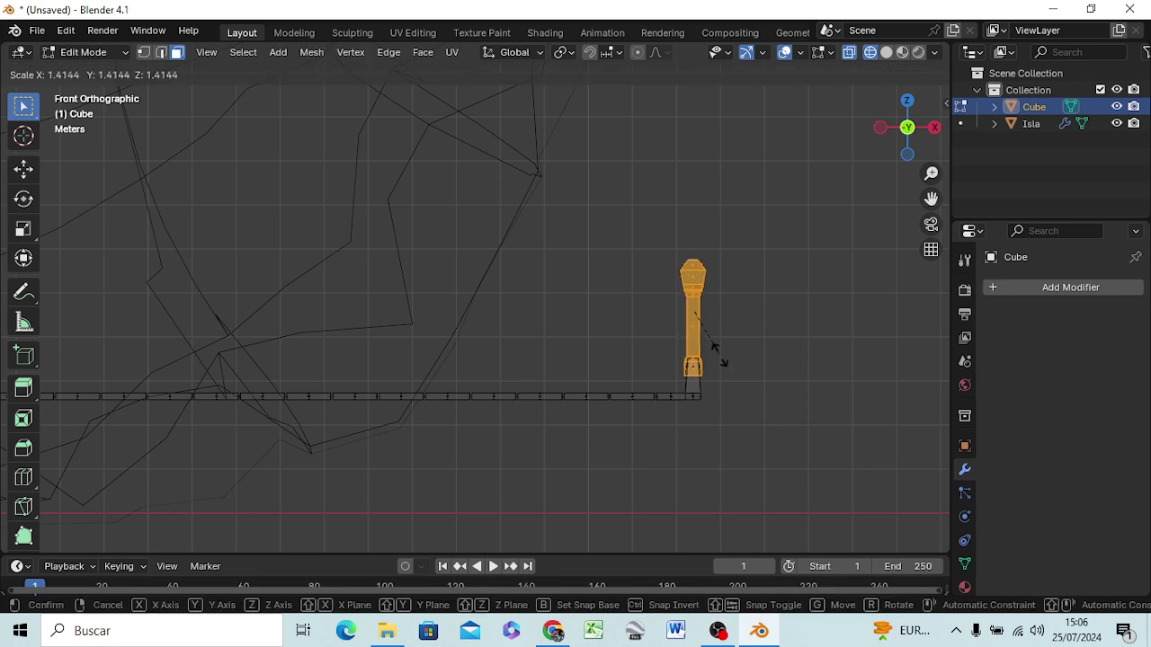
left_click(713, 351)
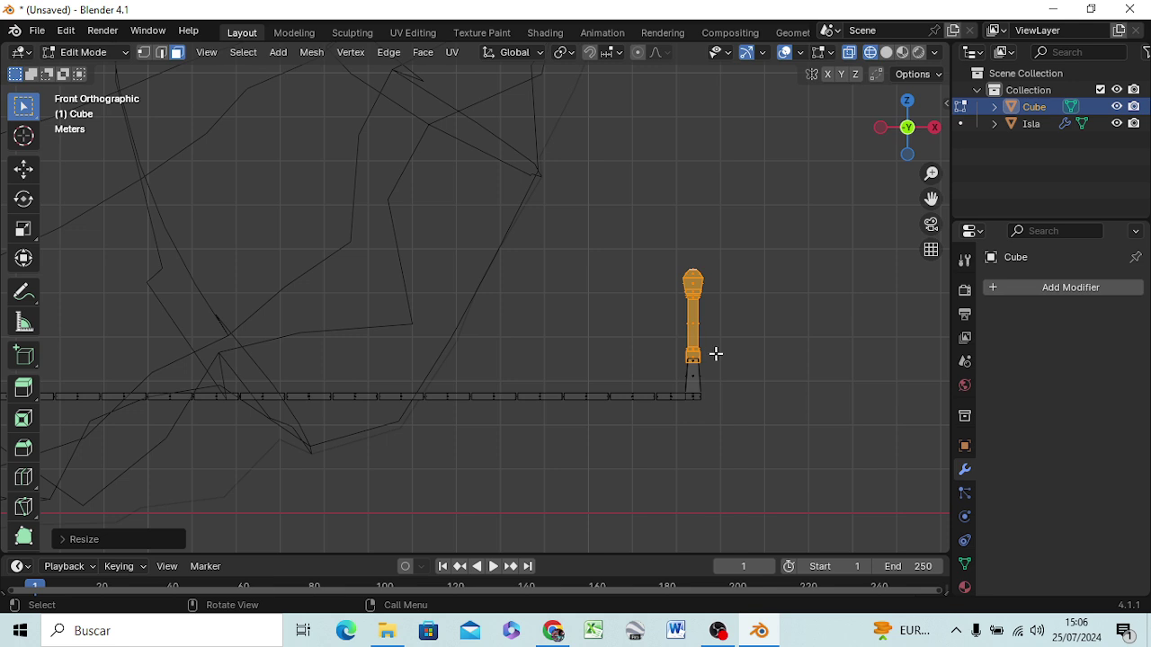
key("g")
key("z")
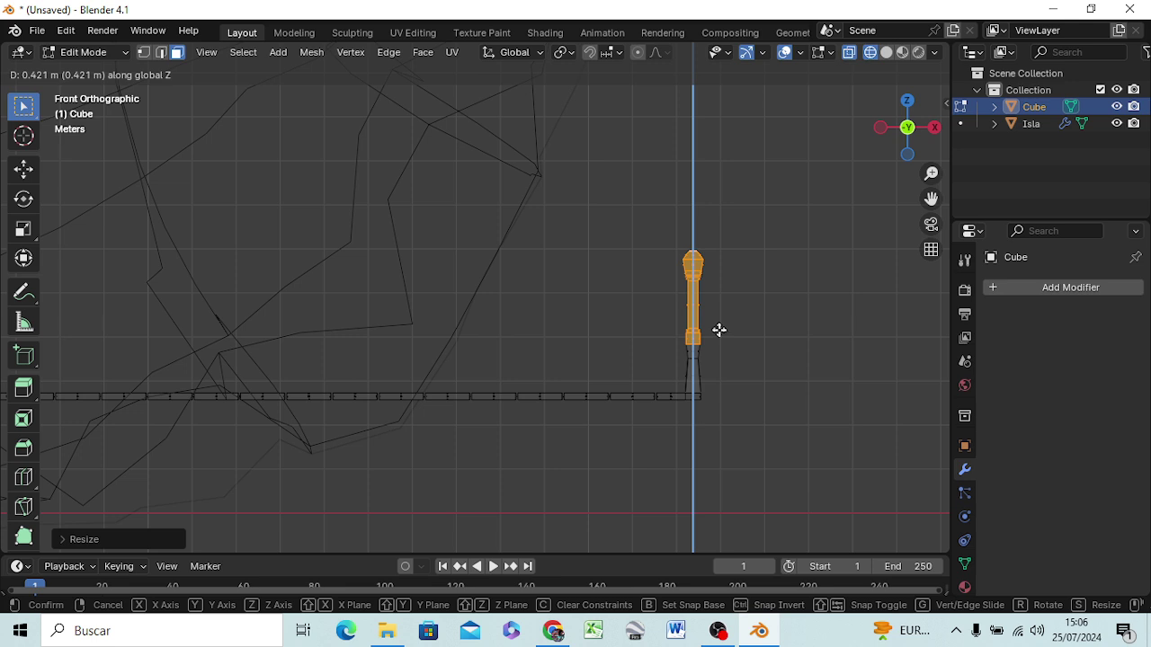
left_click(719, 330)
Scale a face partway up the pole, then raise the lamp head along Z
left_click(693, 338)
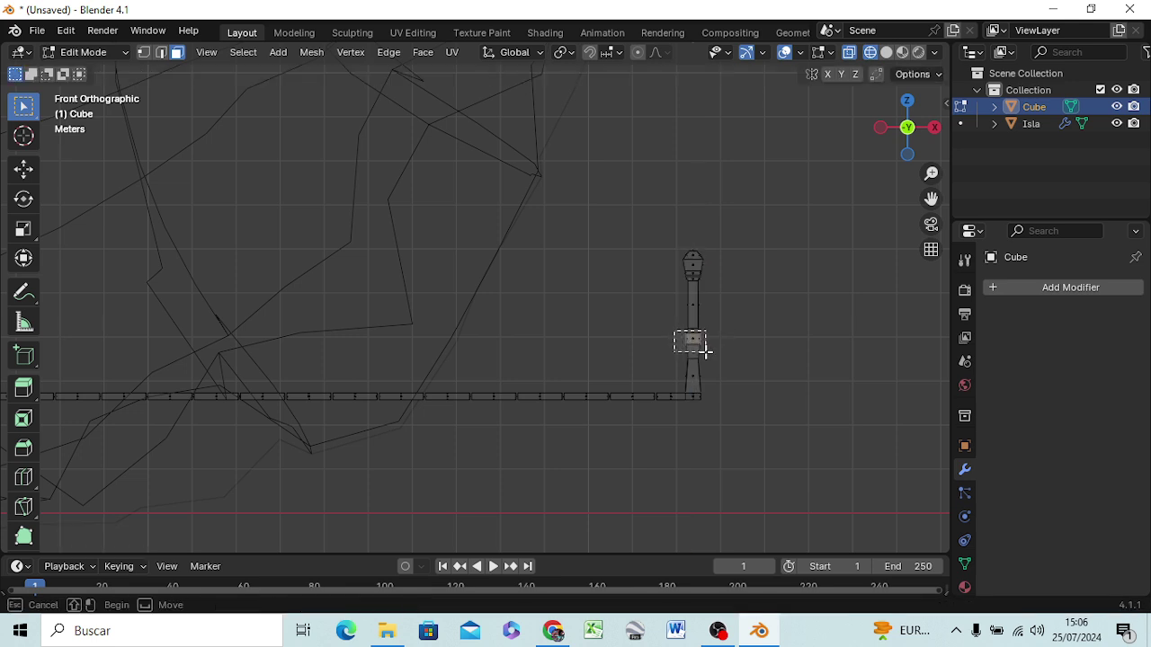
left_click(702, 347)
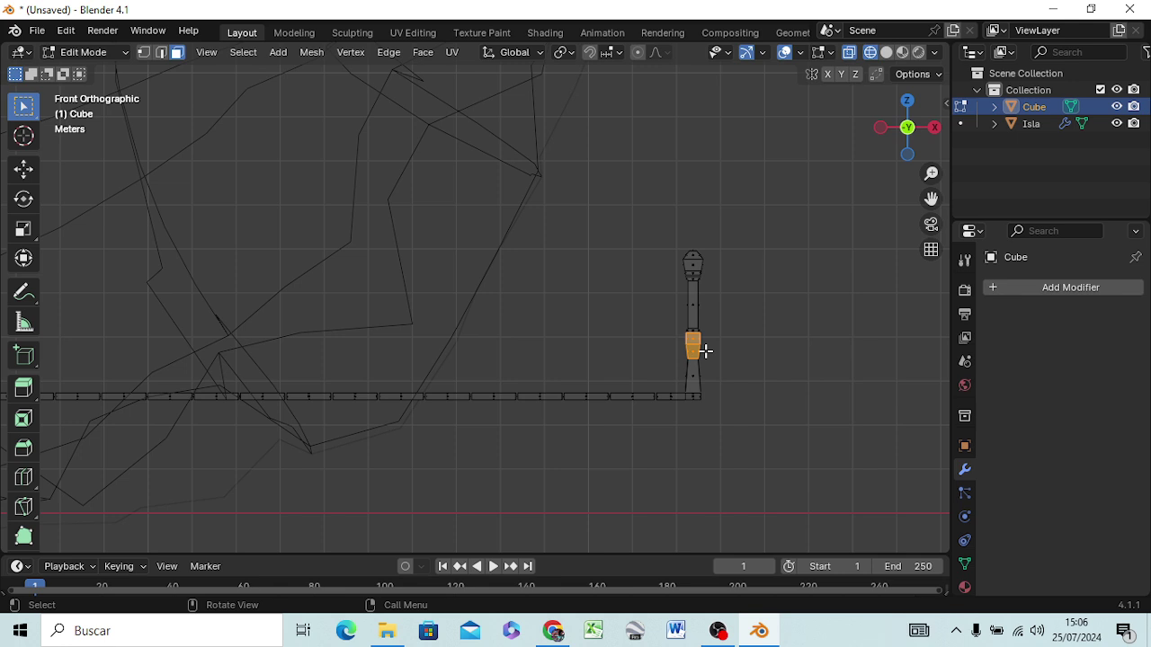
key("s")
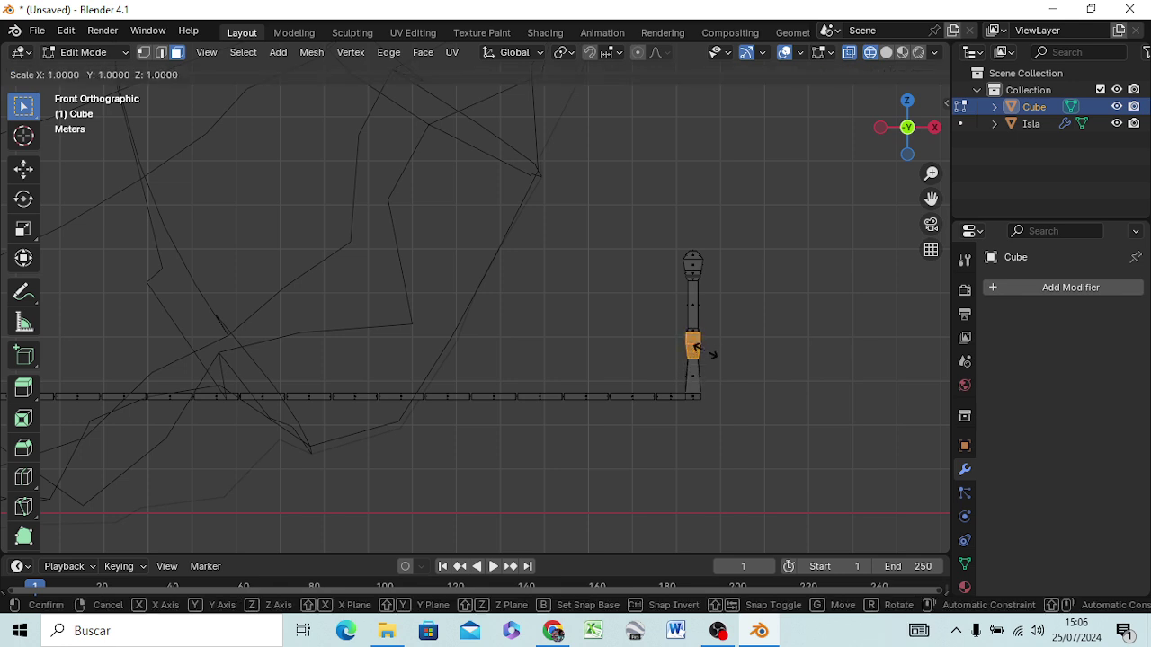
left_click(697, 349)
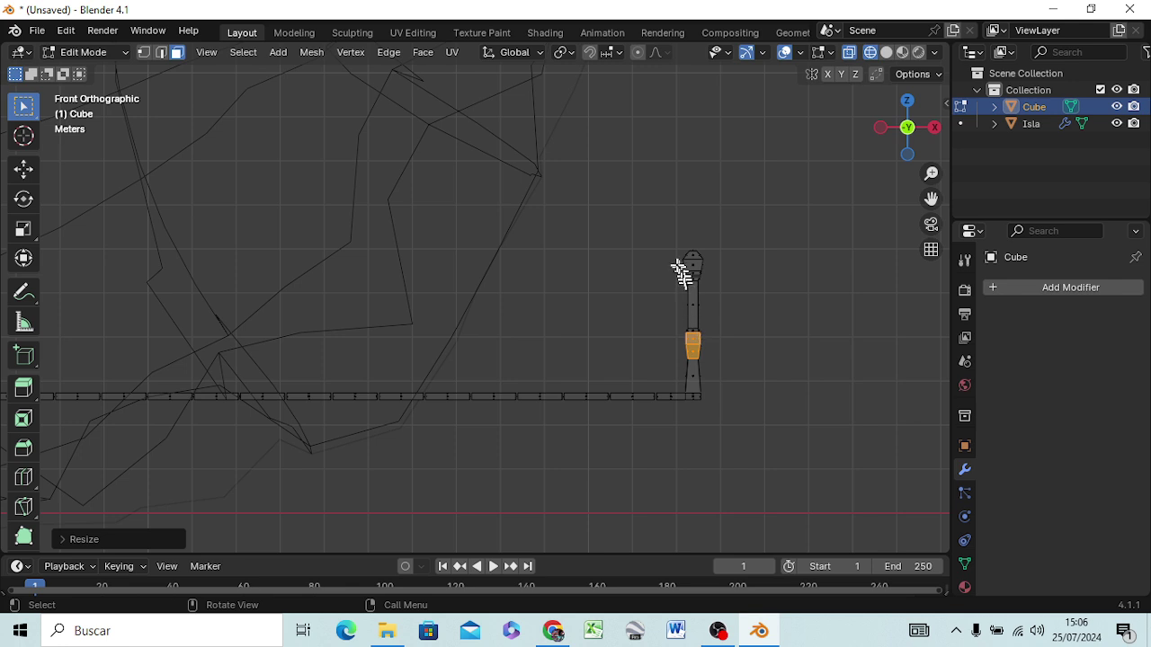
left_click_drag(675, 239, 716, 294)
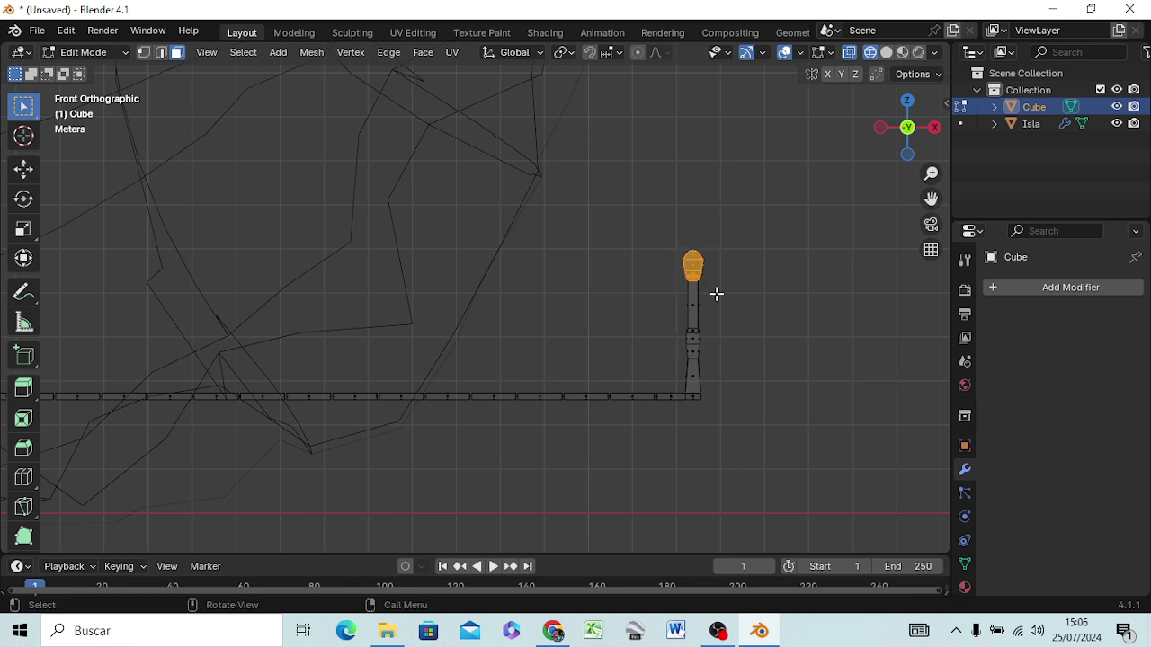
key("g")
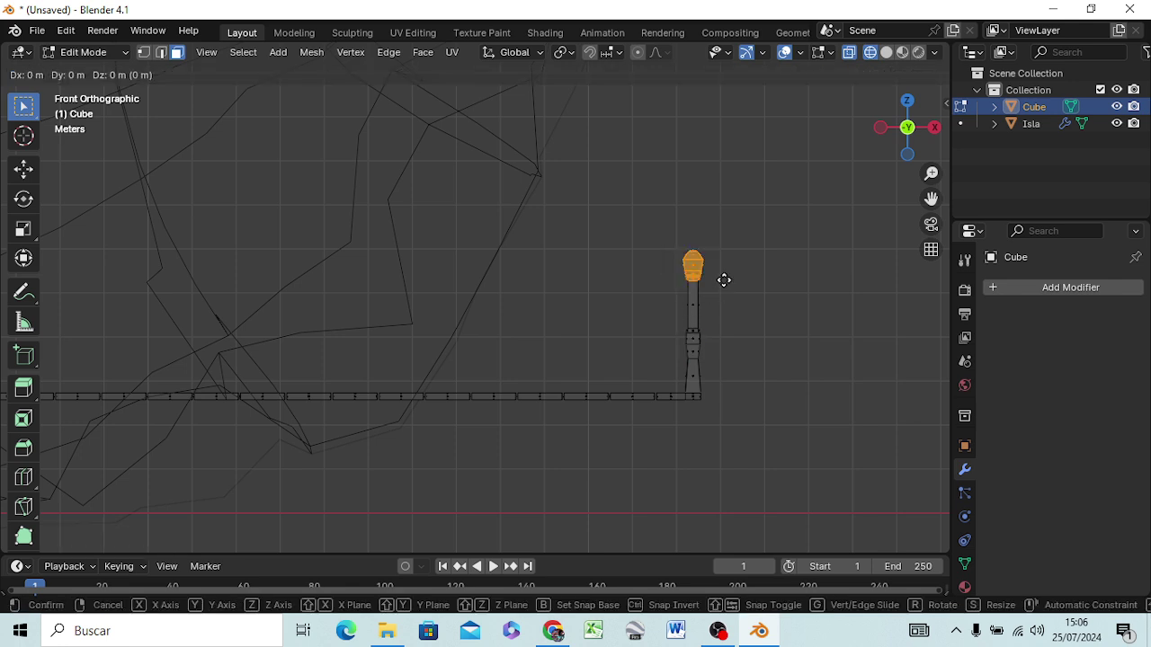
key("z")
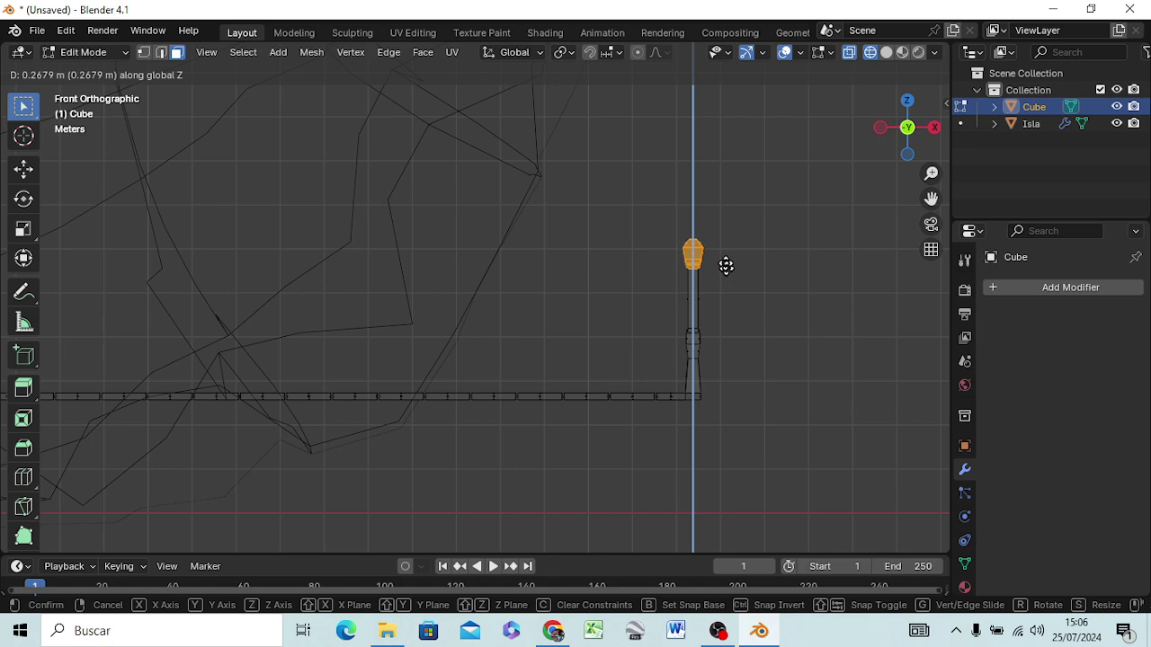
left_click(719, 252)
Undo the connected-selection leg edits and set the transform pivot to Individual Origins
mouse_move(726, 334)
middle_mouse_down()
mouse_move(745, 390)
mouse_move(704, 434)
mouse_move(545, 450)
mouse_move(563, 431)
middle_mouse_up()
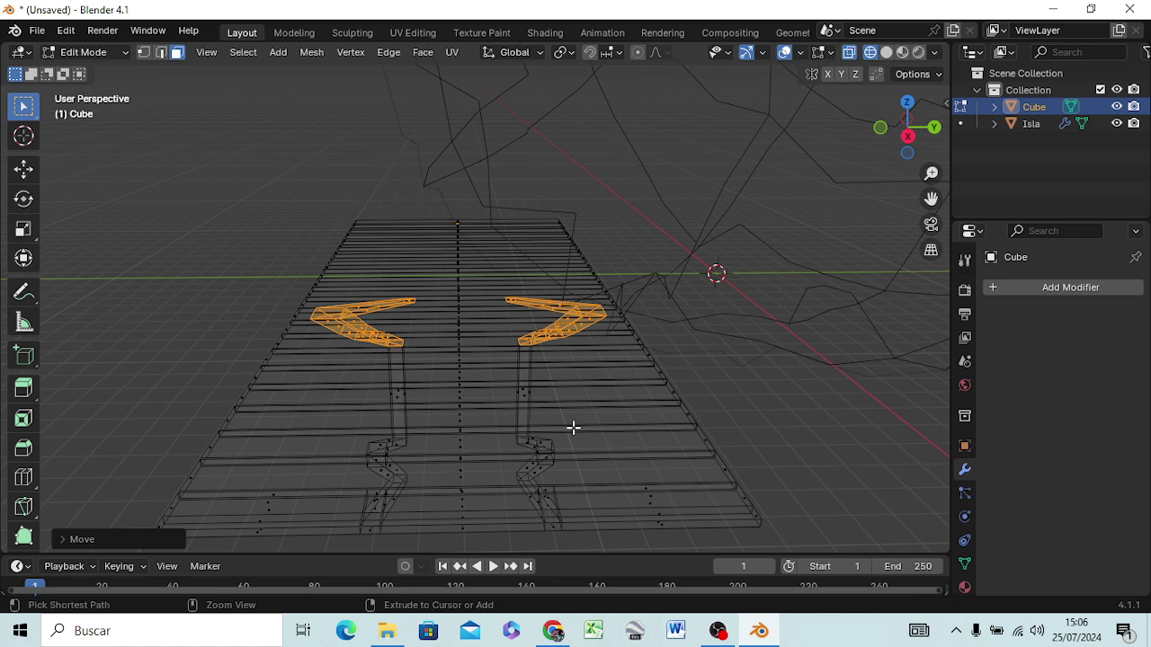
key("ctrl+l")
key("ctrl+z")
key("ctrl+z")
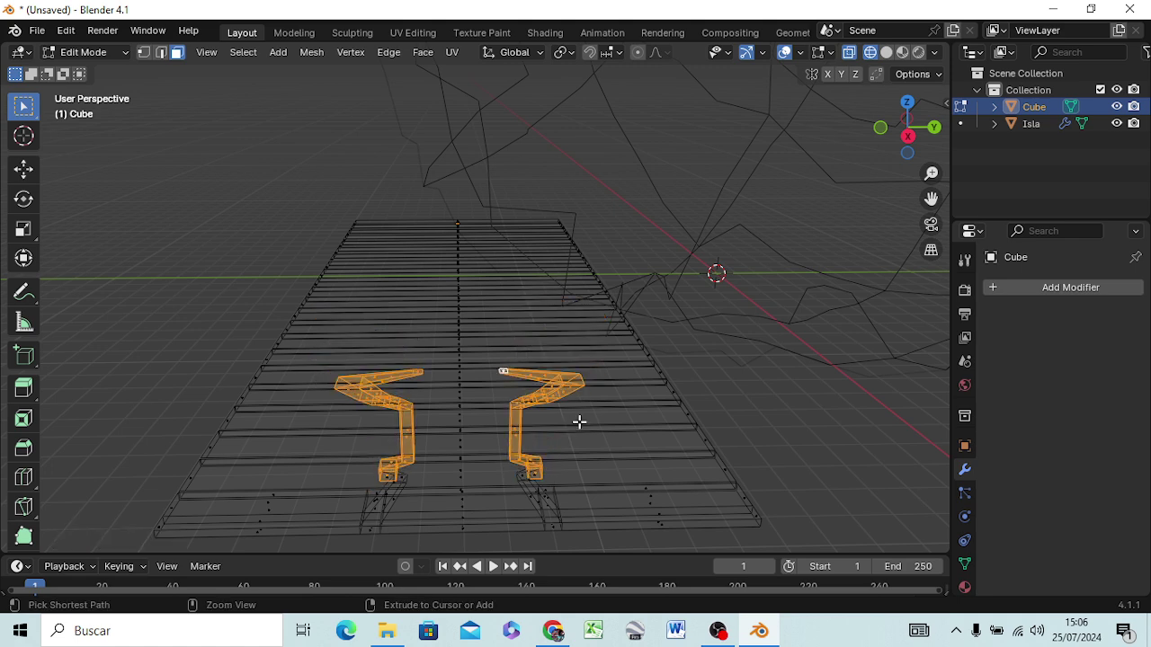
key("ctrl+z")
key("ctrl+z")
key("ctrl+z")
key("ctrl+z")
key("ctrl+z")
key("ctrl+z")
key("ctrl+z")
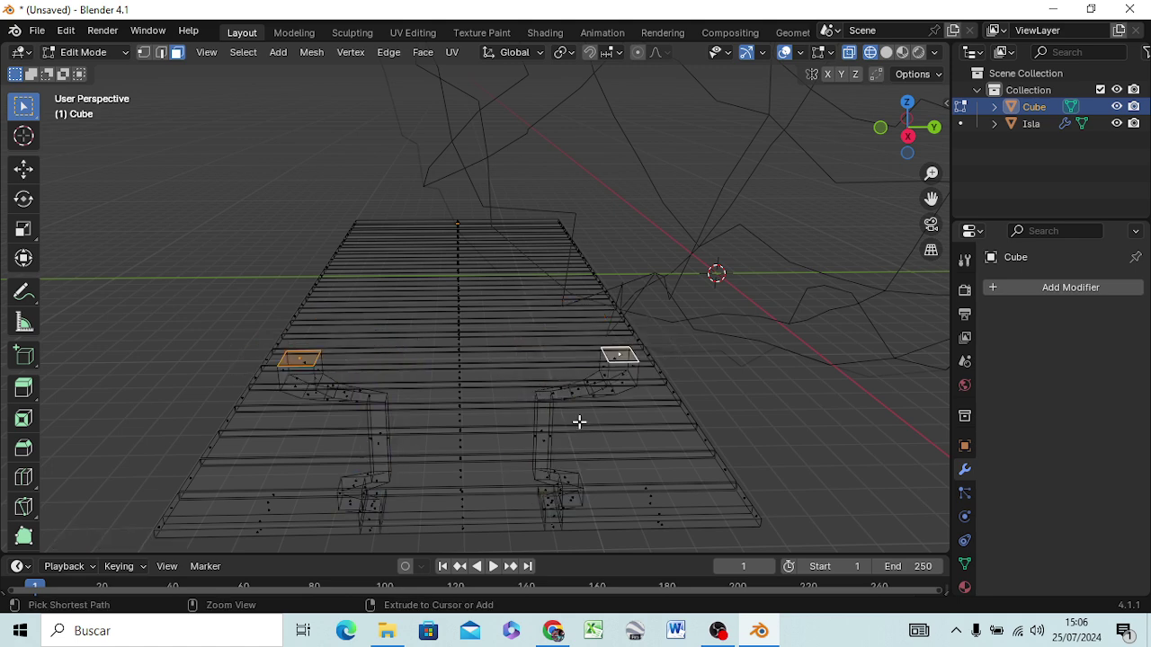
key("ctrl+z")
key("ctrl+z")
key("ctrl+z")
key("ctrl+z")
key("ctrl+z")
key("ctrl+z")
key("ctrl+z")
key("ctrl+z")
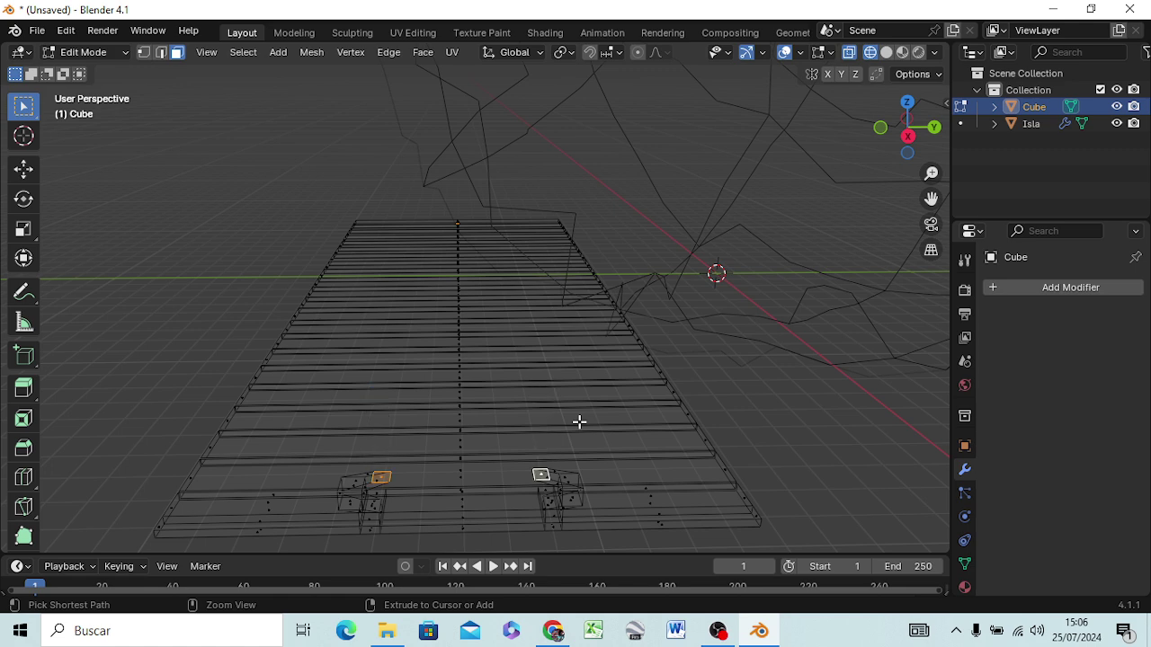
key("ctrl+z")
key("ctrl+z")
key("ctrl+z")
key("ctrl+z")
key("ctrl+z")
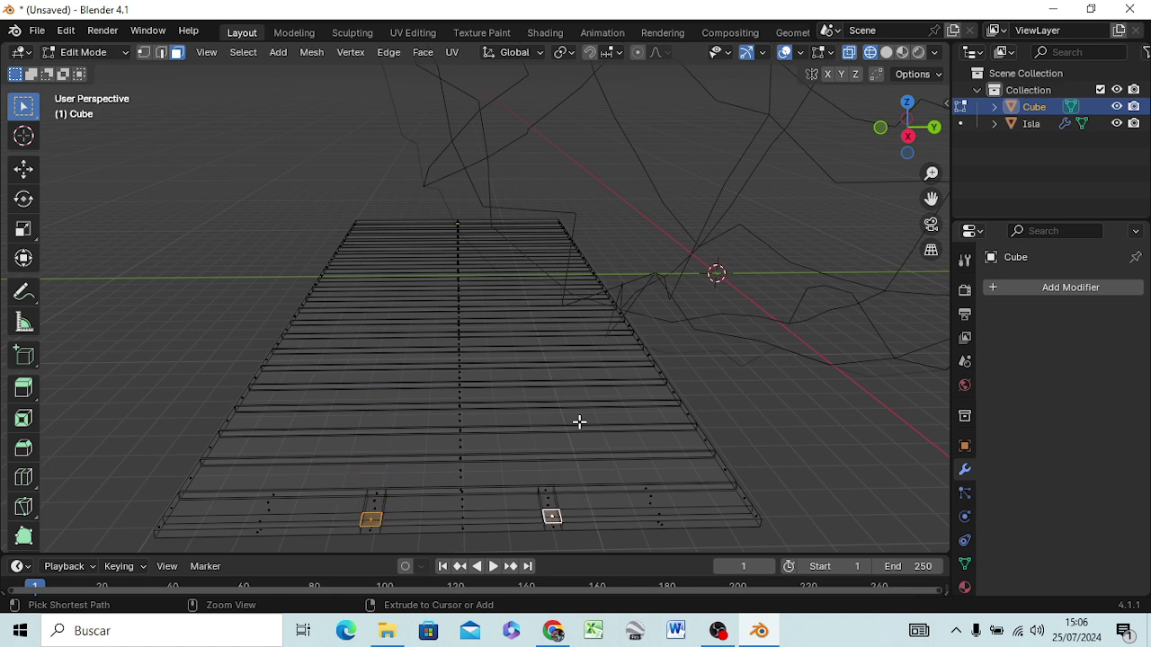
left_click(571, 54)
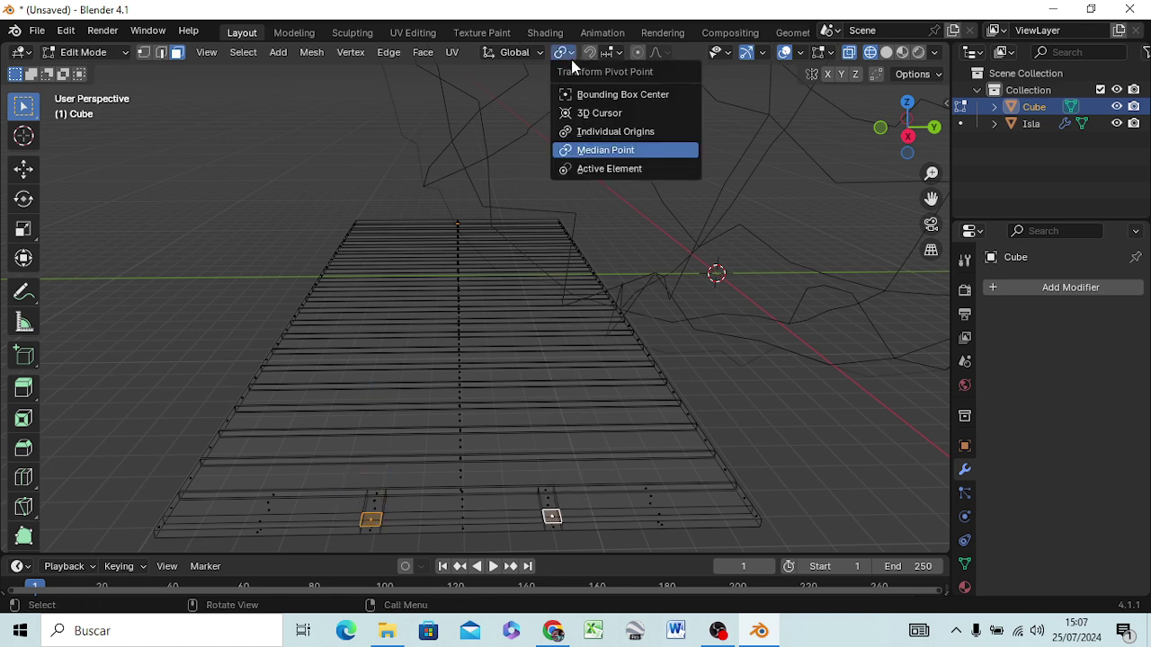
left_click(596, 133)
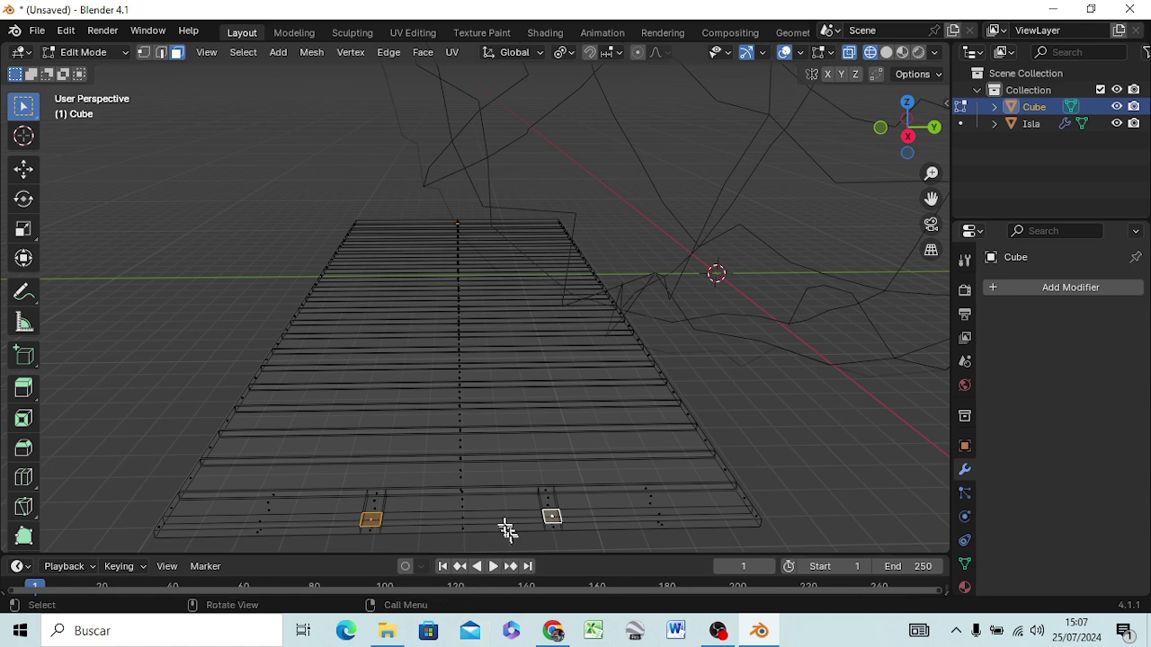
Extrude the two post top faces into stepped tiers, rescaling and narrowing them
key("e")
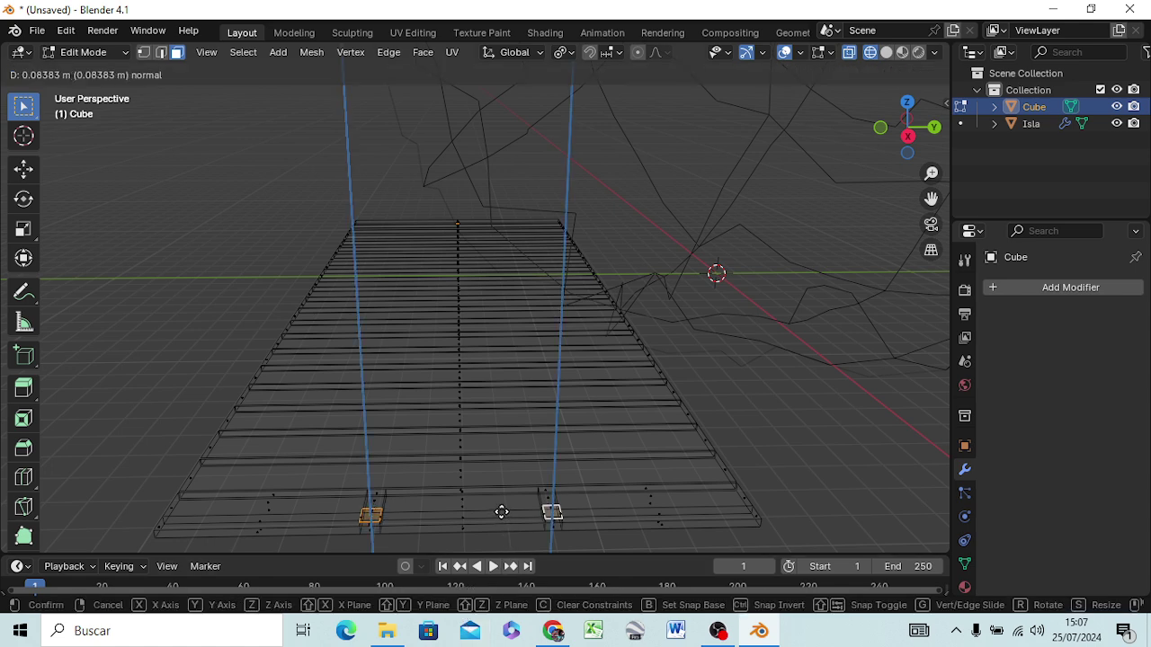
left_click(503, 513)
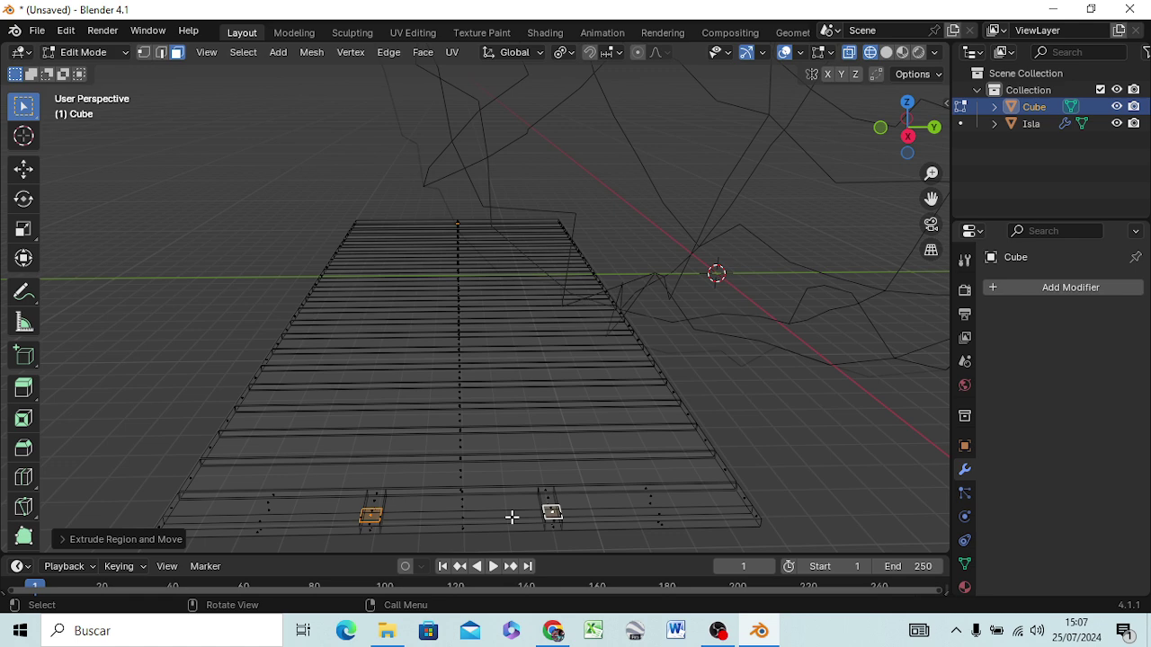
key("s")
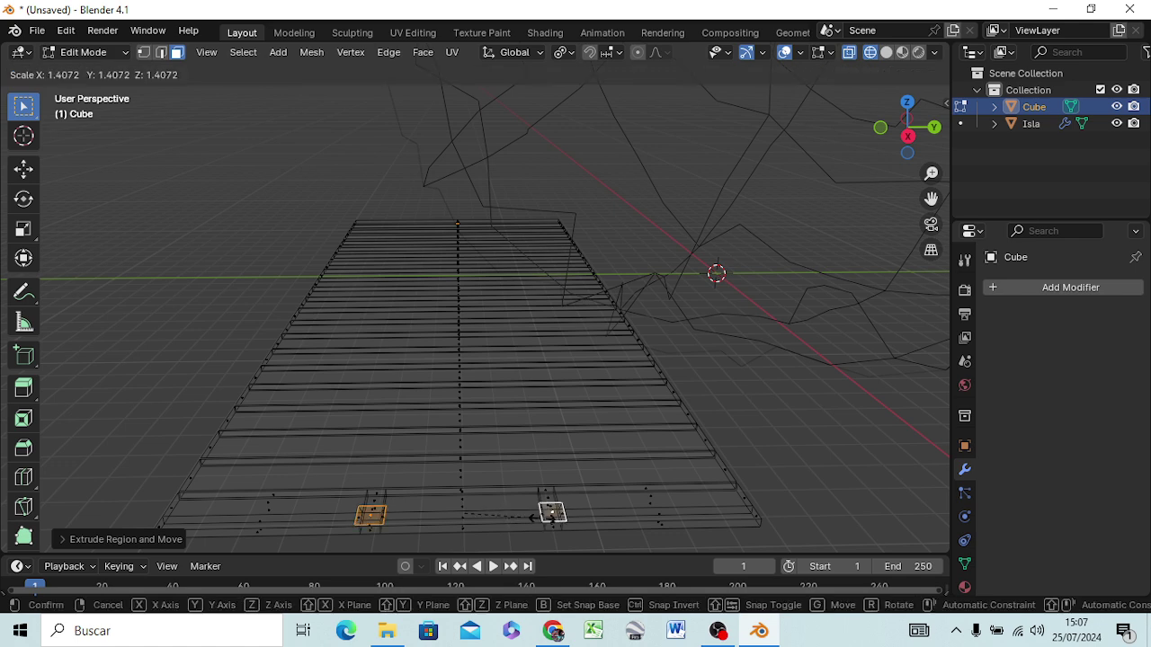
left_click(548, 516)
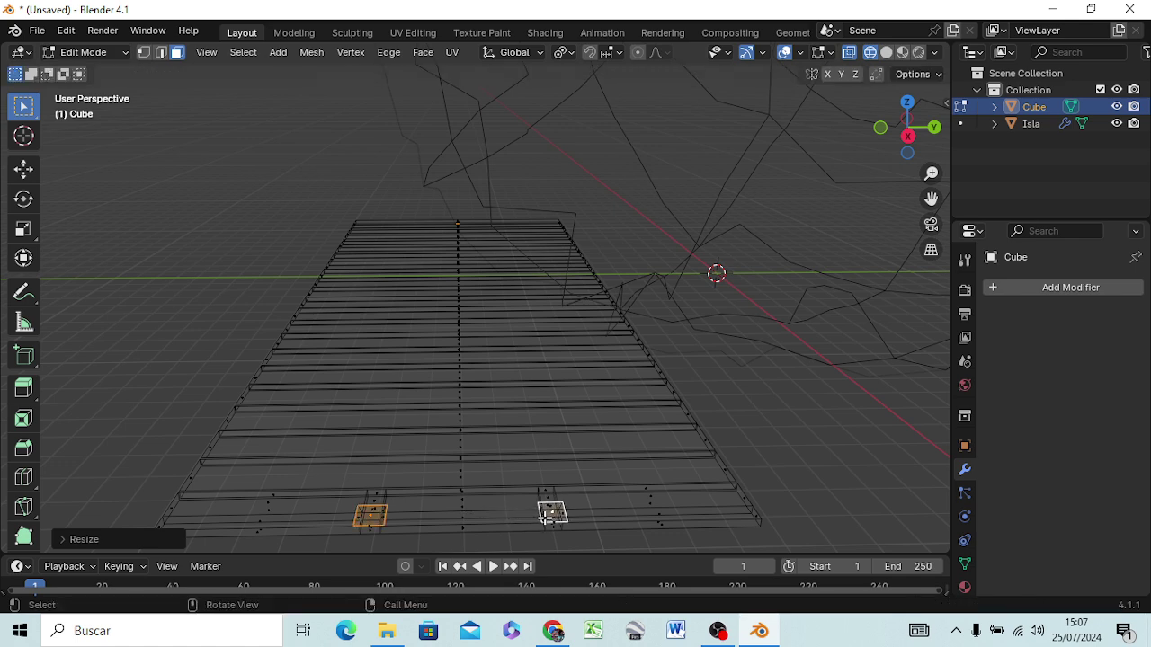
key("e")
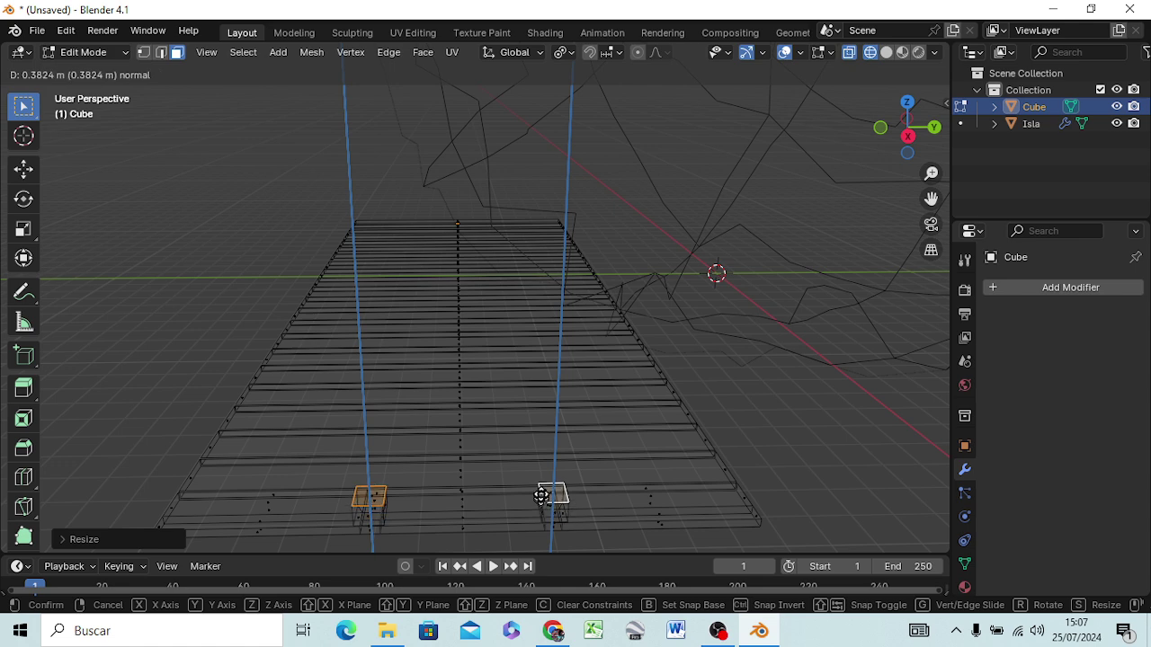
left_click(542, 491)
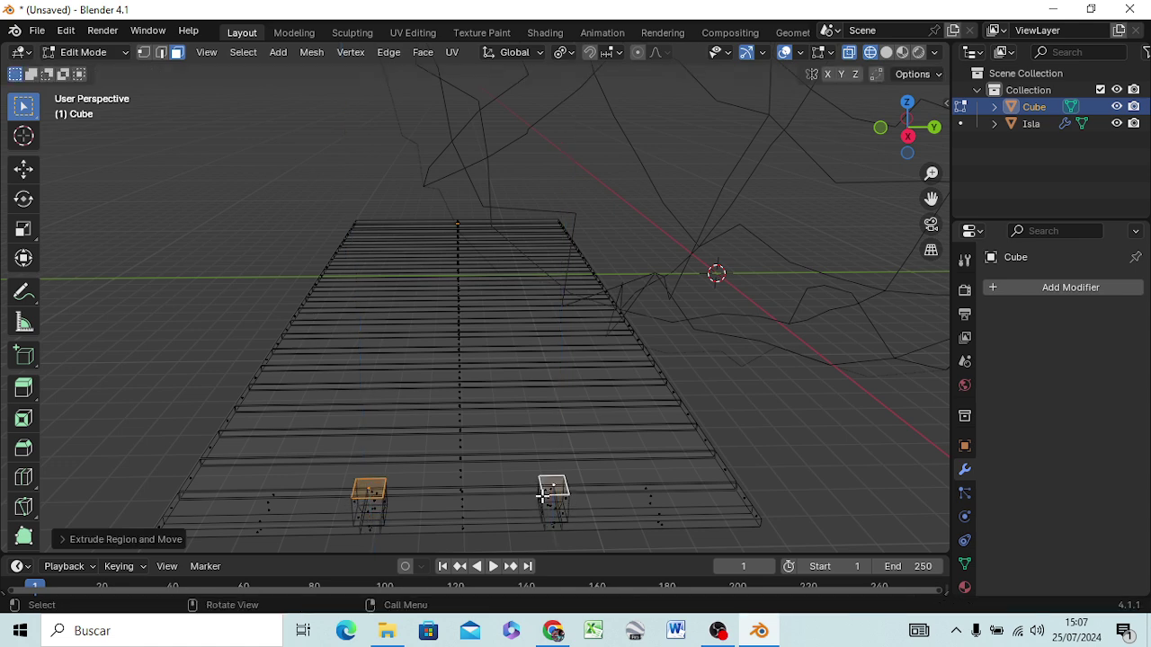
key("e")
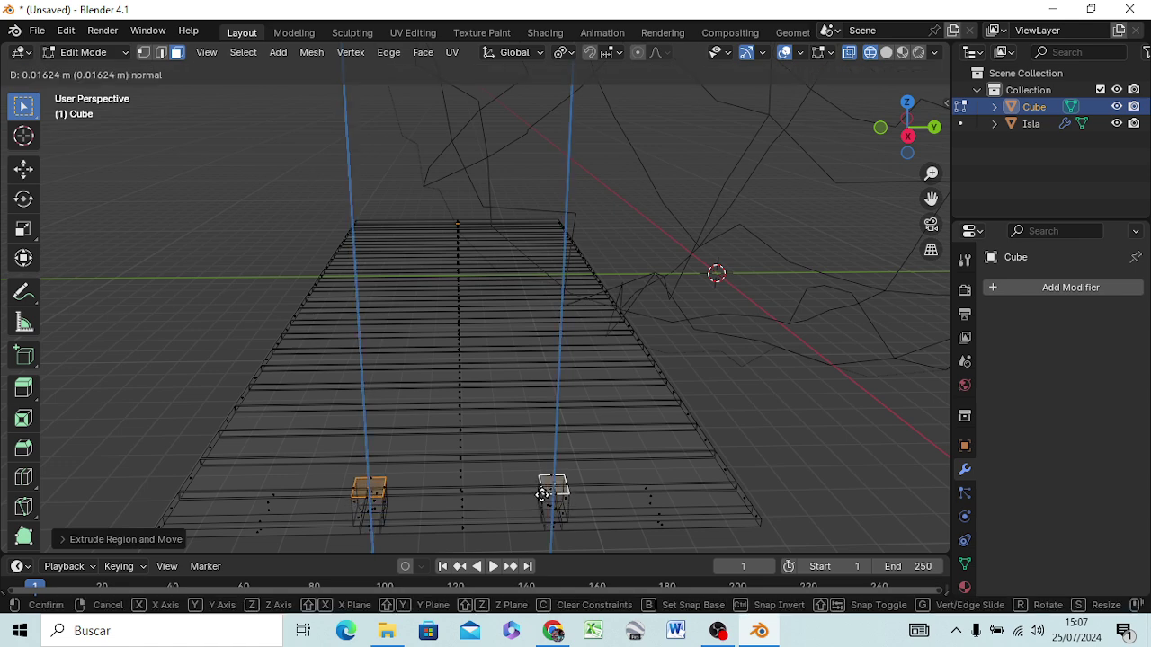
left_click(542, 490)
key("s")
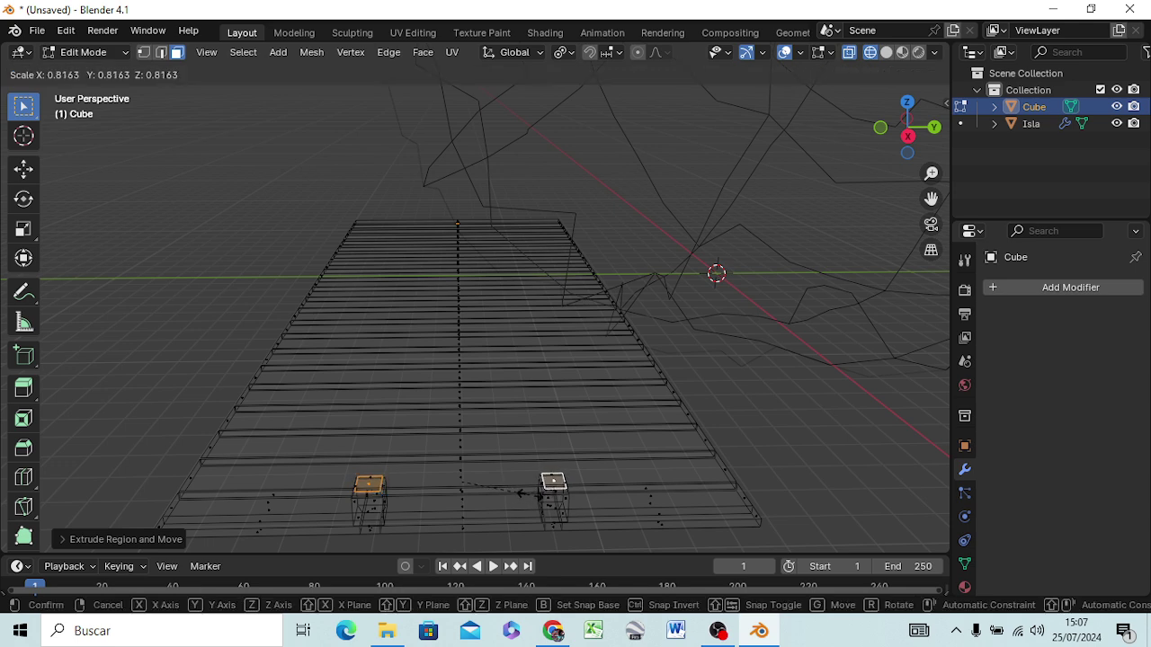
left_click(530, 494)
Add more thin post tiers, widening then shrinking the tops to about 0.68 scale
key("e")
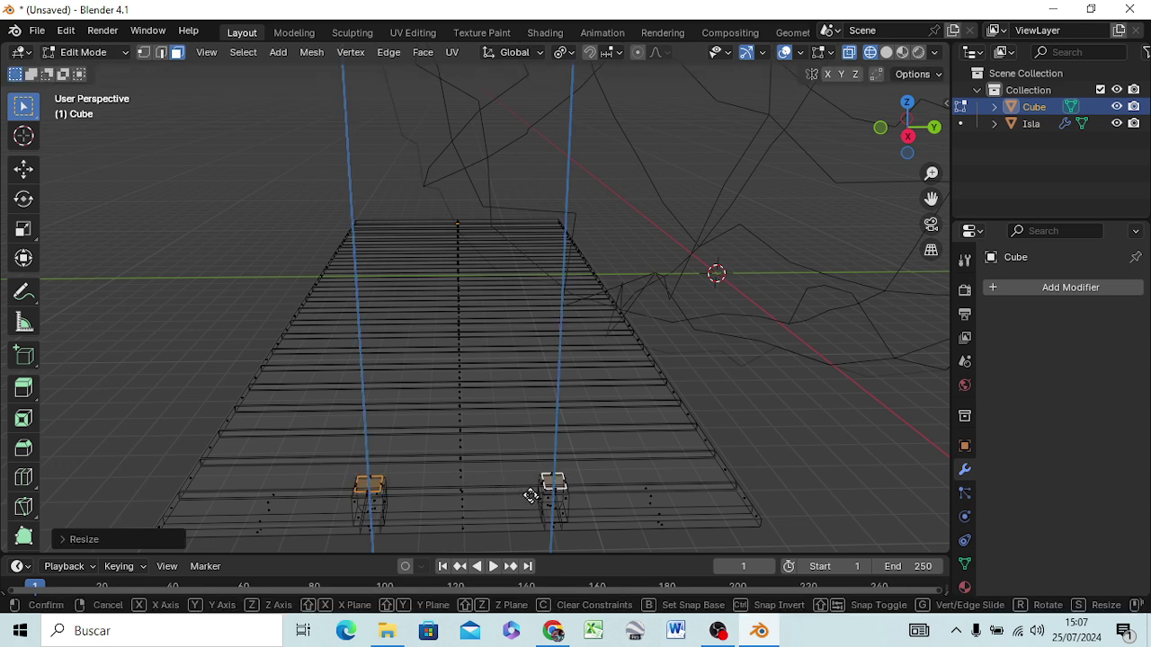
left_click(525, 468)
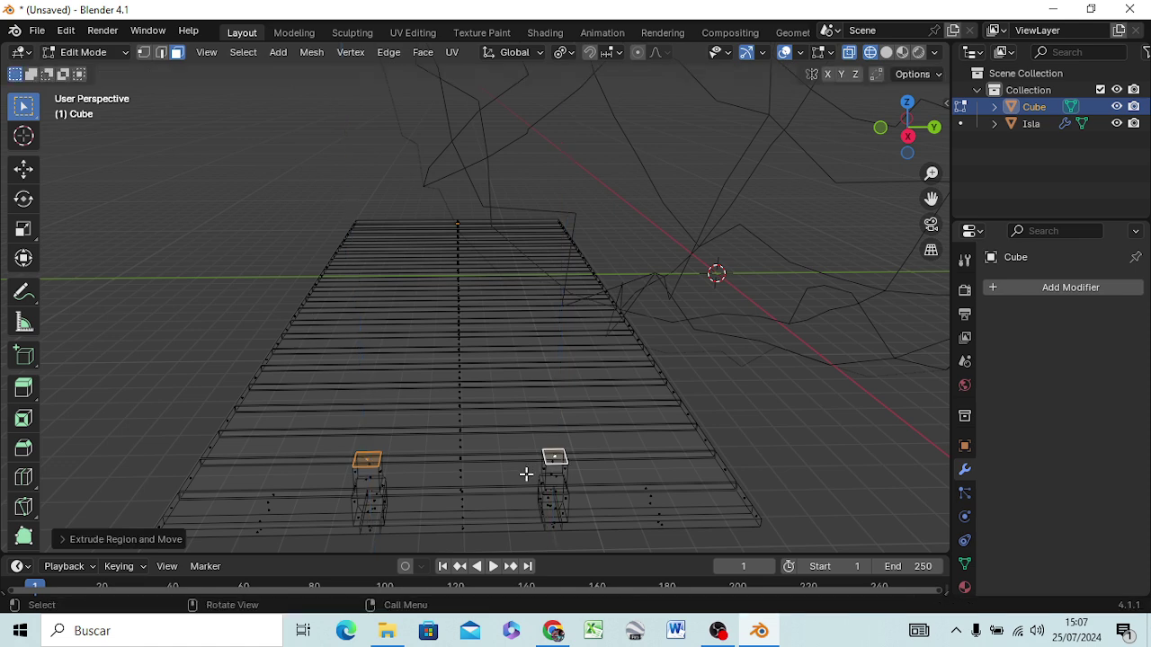
key("e")
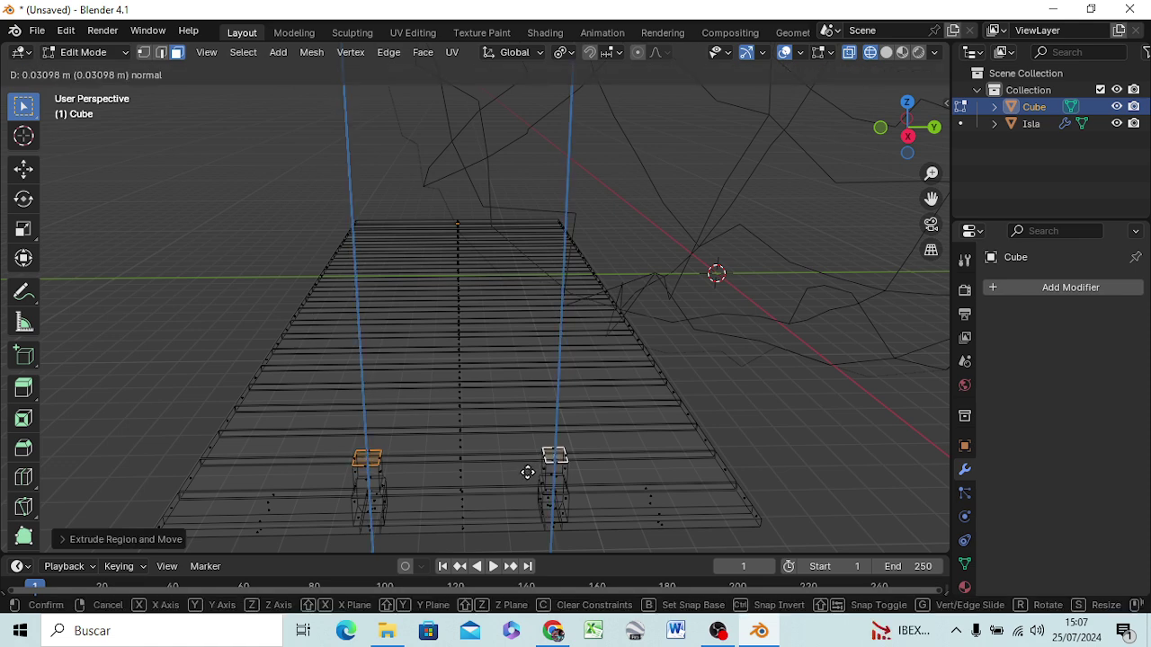
left_click(528, 473)
key("s")
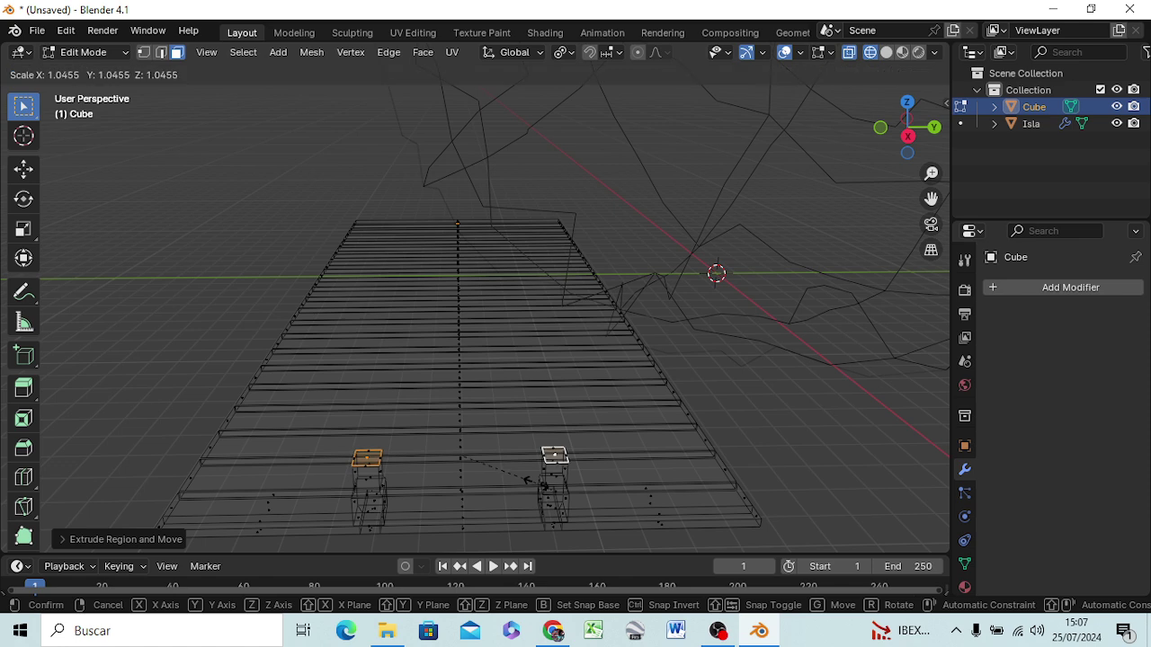
left_click(543, 493)
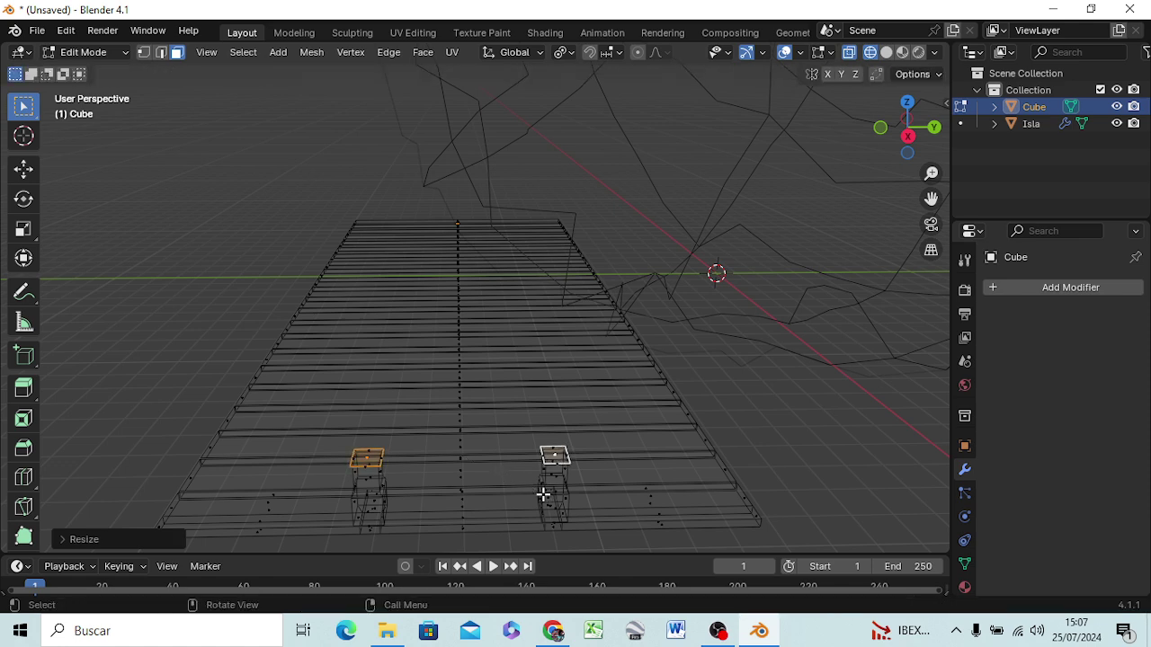
key("e")
left_click(543, 488)
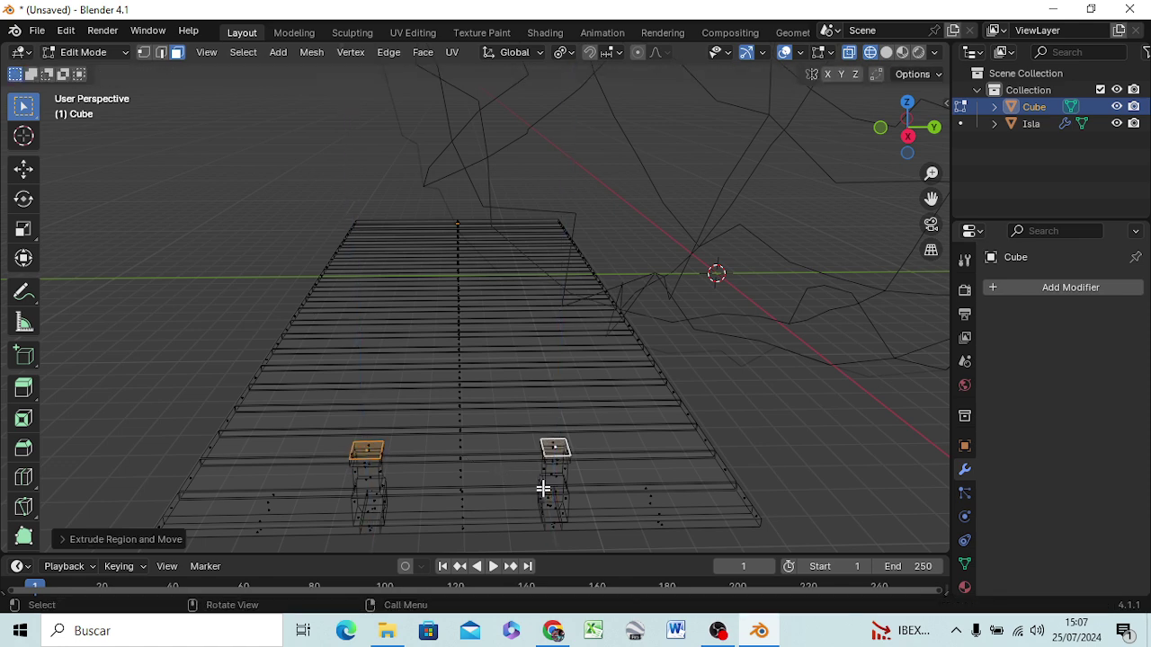
key("e")
left_click(545, 489)
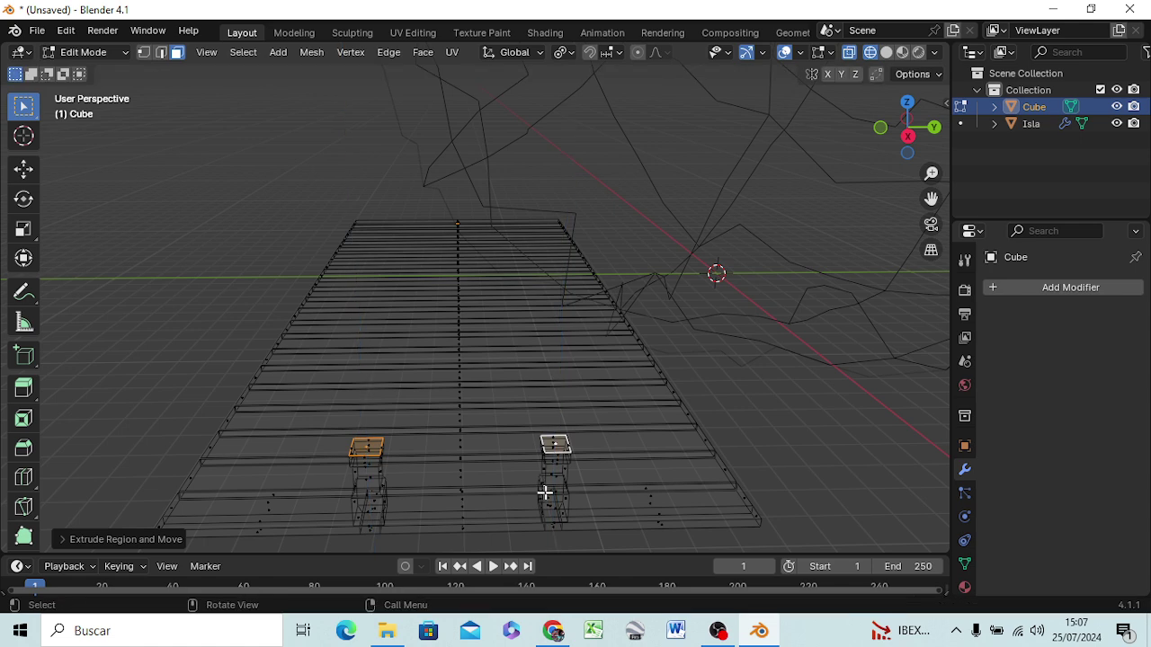
key("s")
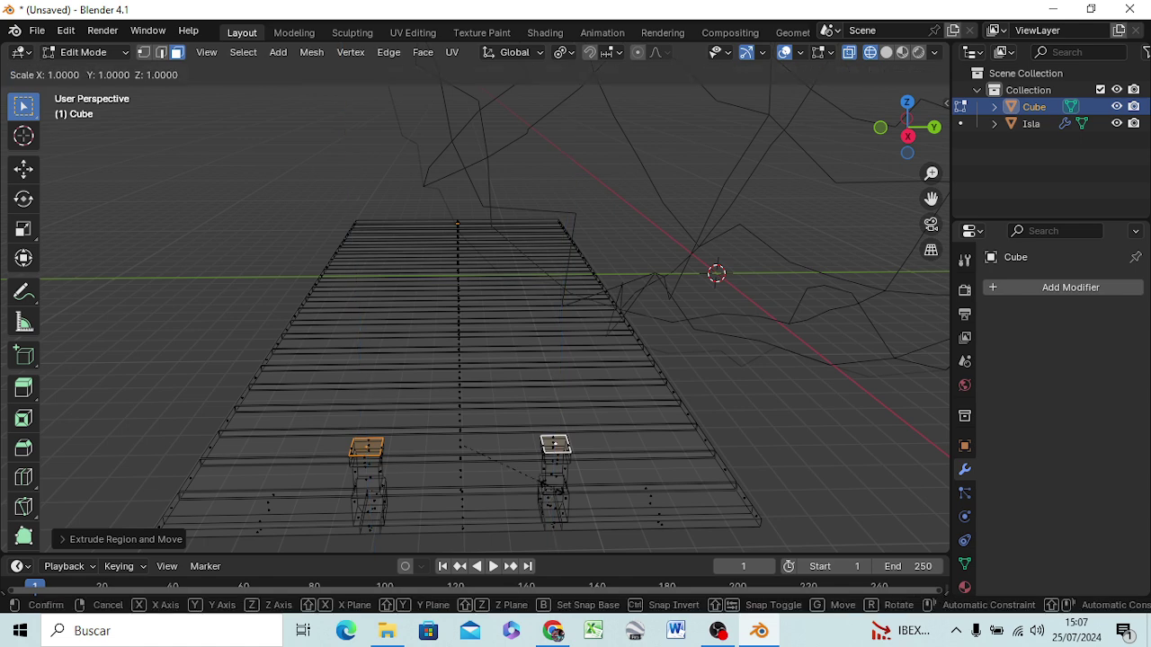
left_click(528, 465)
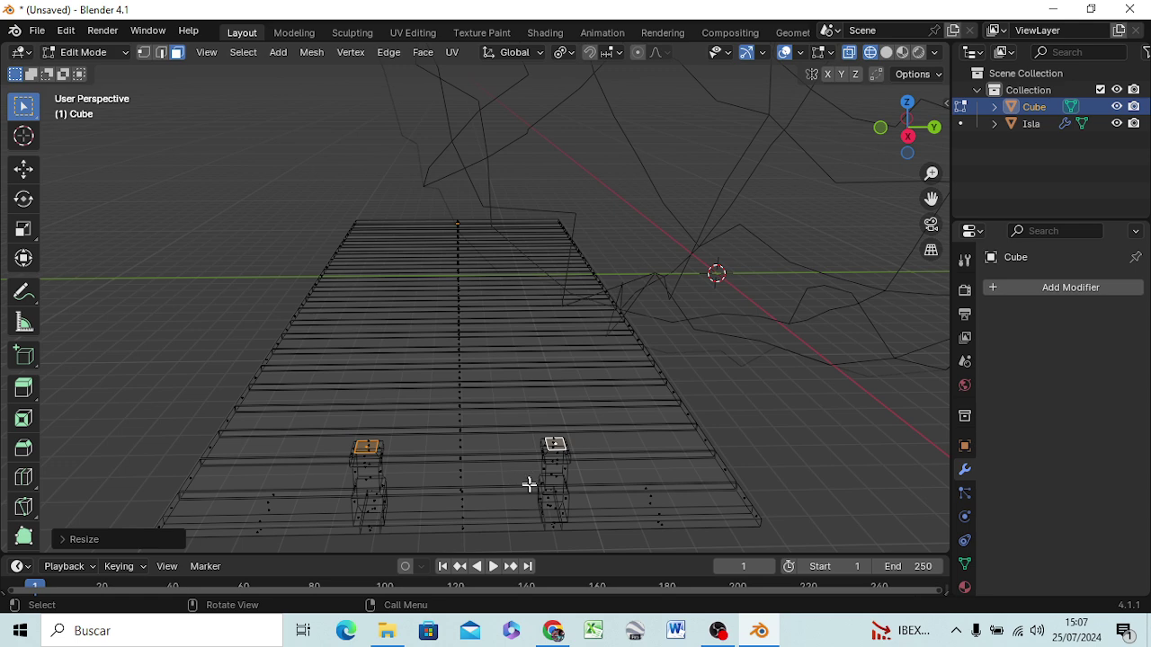
Extrude both post tops into tall shafts with a short extra segment on top
key("e")
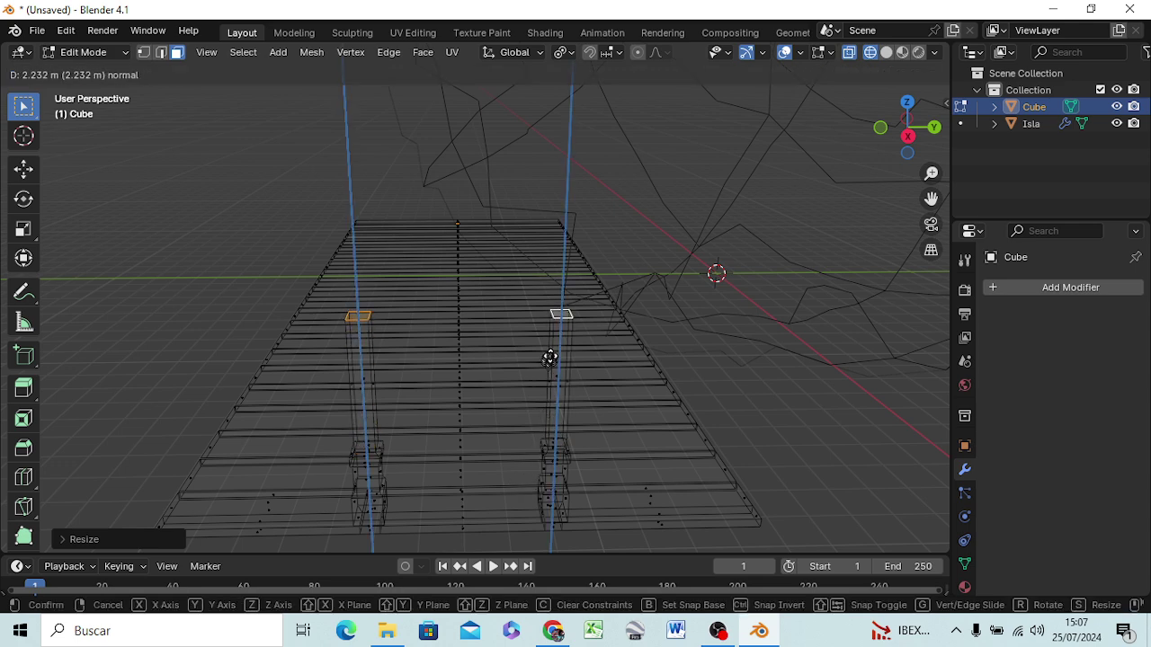
left_click(551, 355)
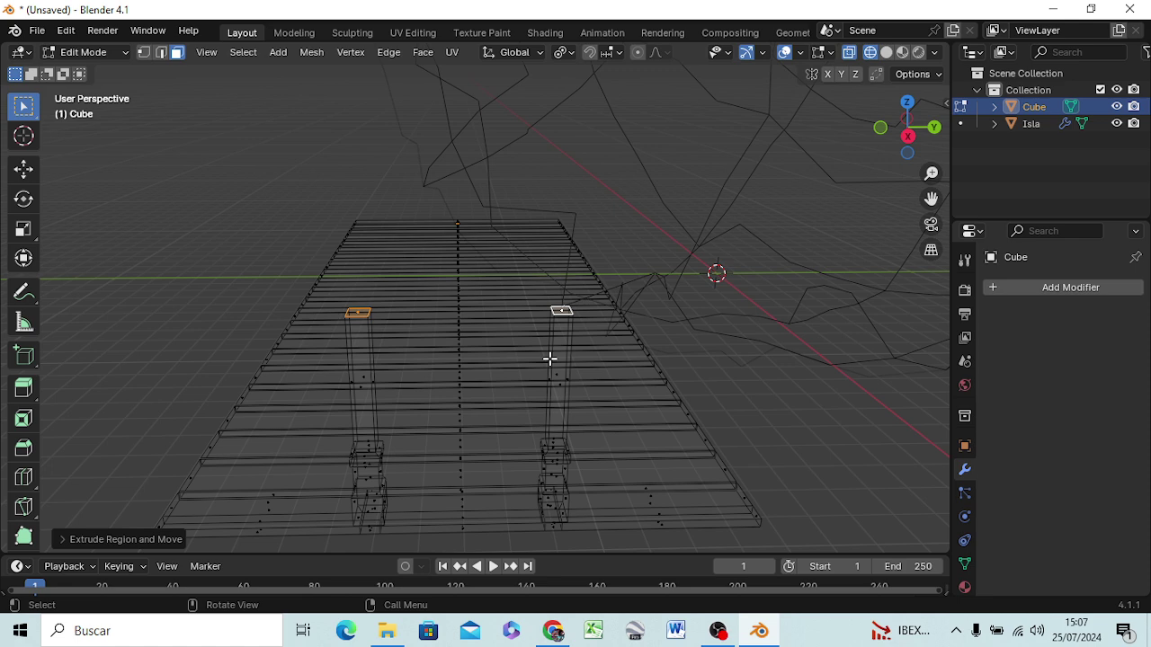
key("e")
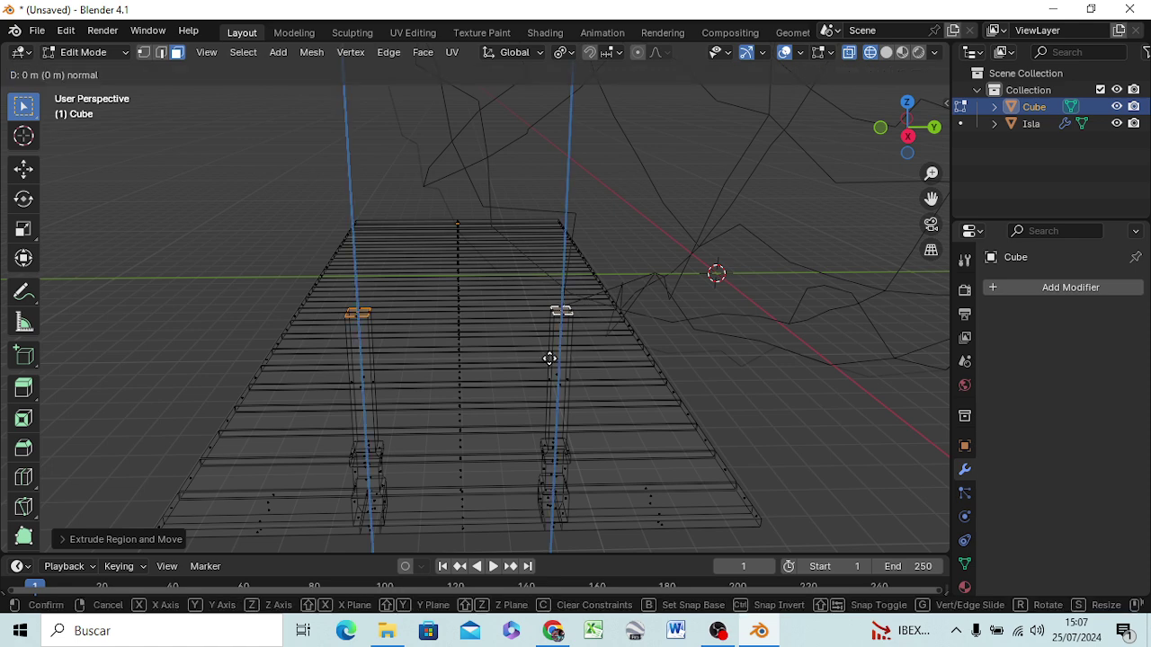
left_click(551, 360)
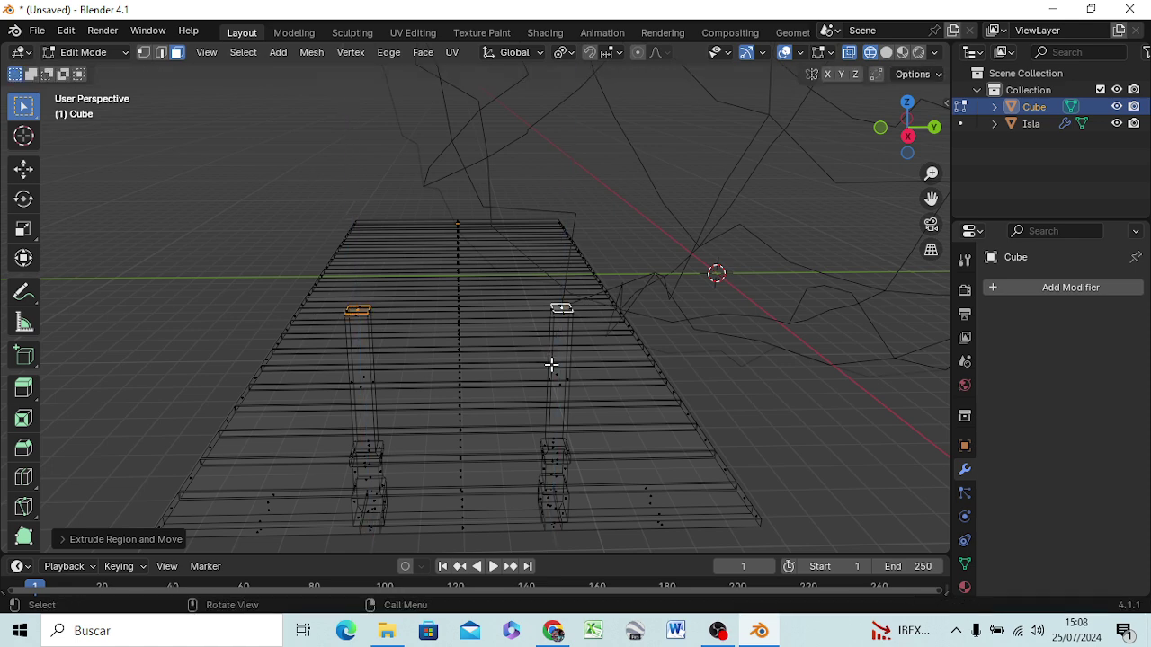
Widen the shaft tops, extrude the lamp heads upward, and flare them to about 1.16 scale
key("s")
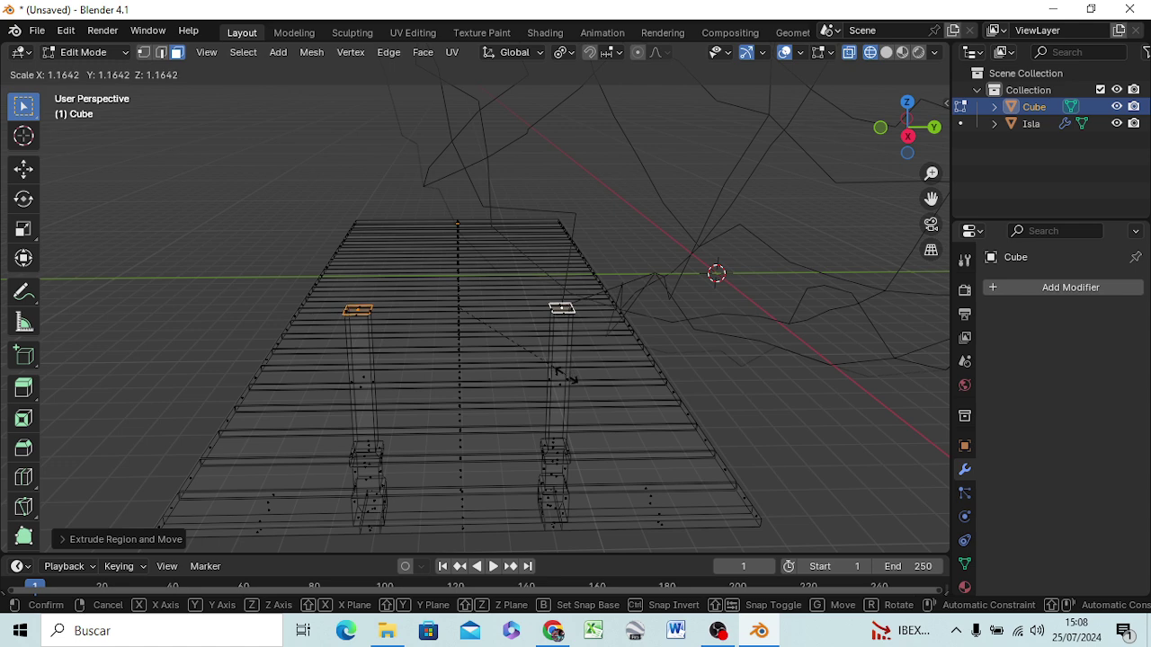
left_click(566, 378)
key("e")
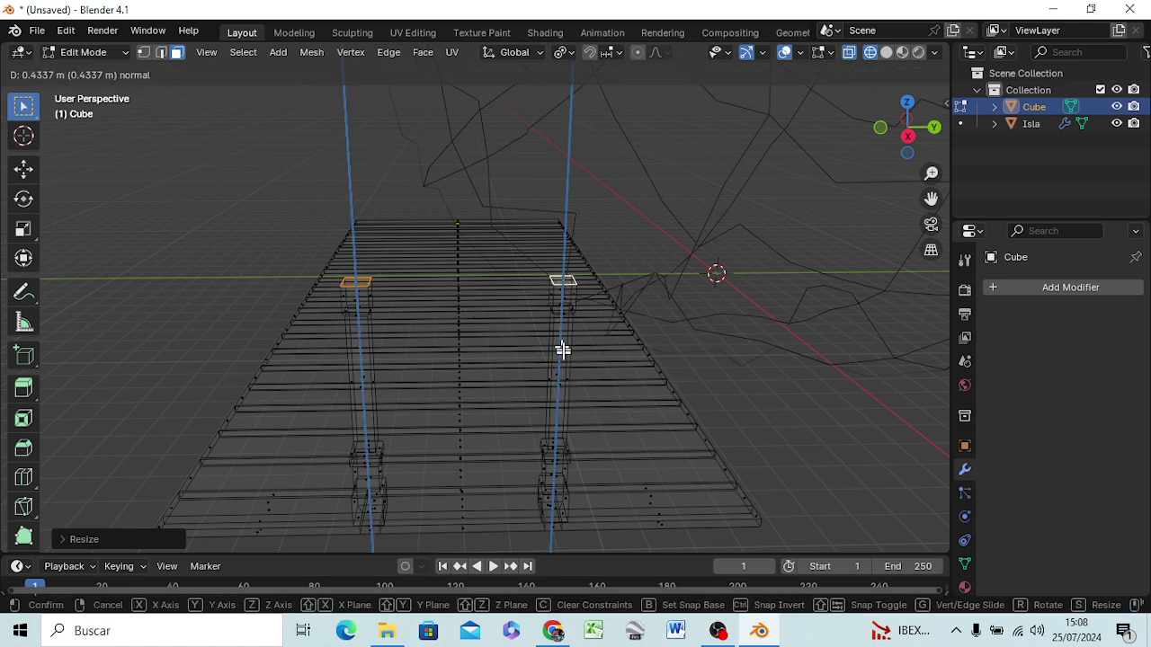
left_click(564, 352)
key("s")
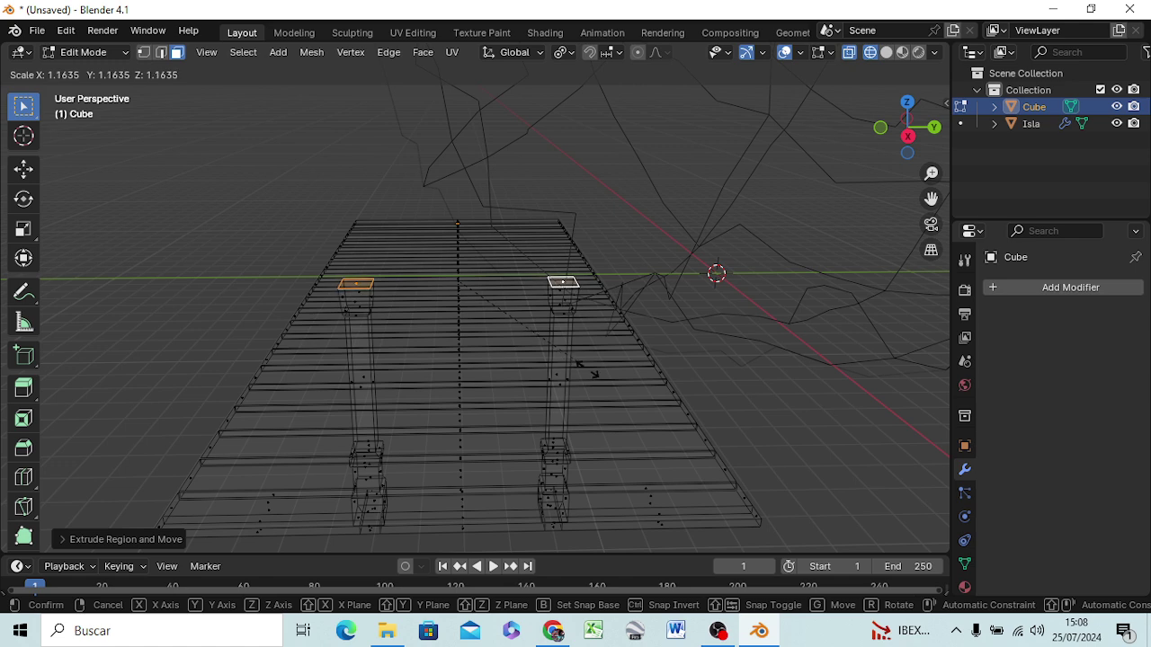
left_click(635, 403)
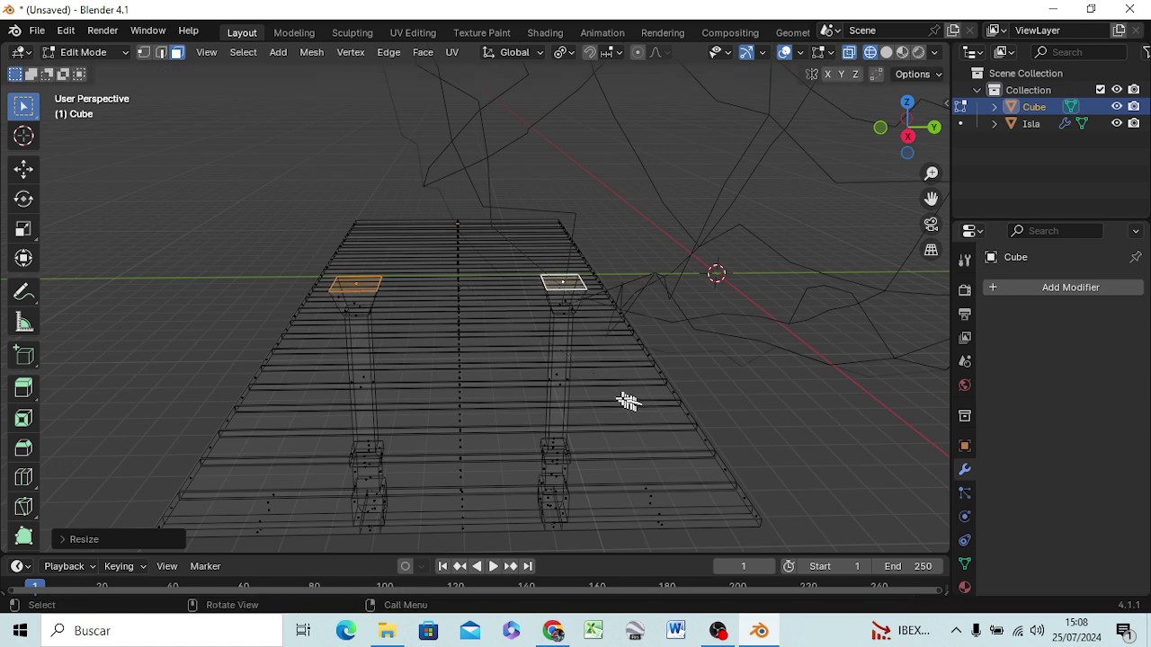
Extrude the lamp heads higher, add a short cap segment, and taper it to 0.66 scale
key("e")
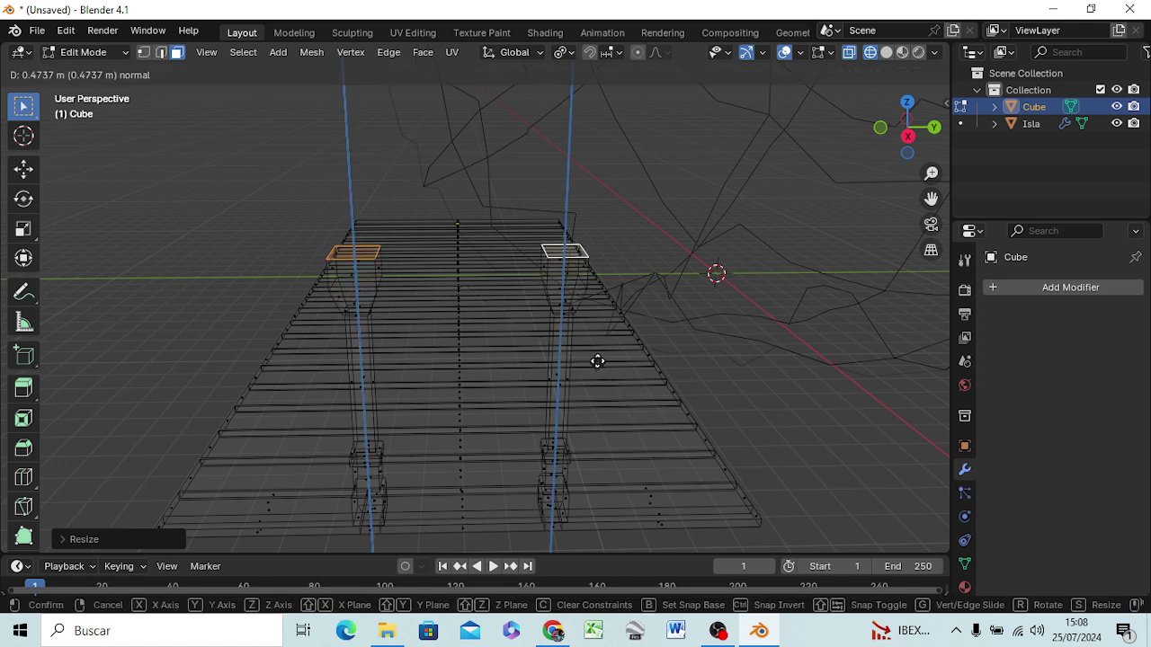
left_click(592, 369)
key("e")
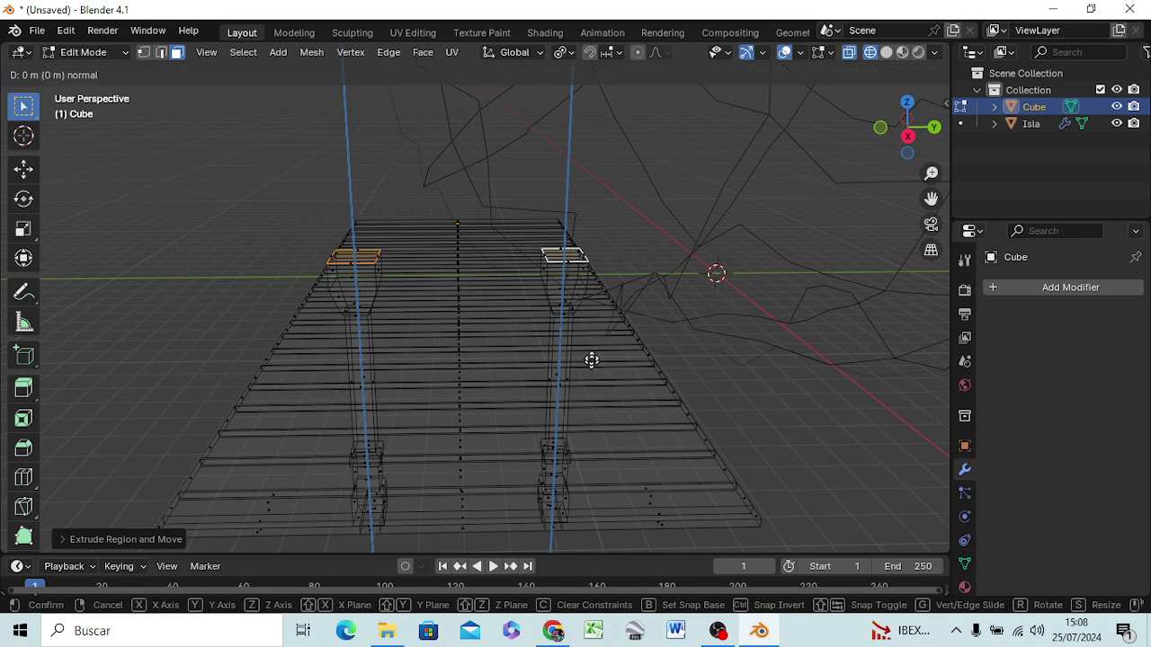
left_click(587, 344)
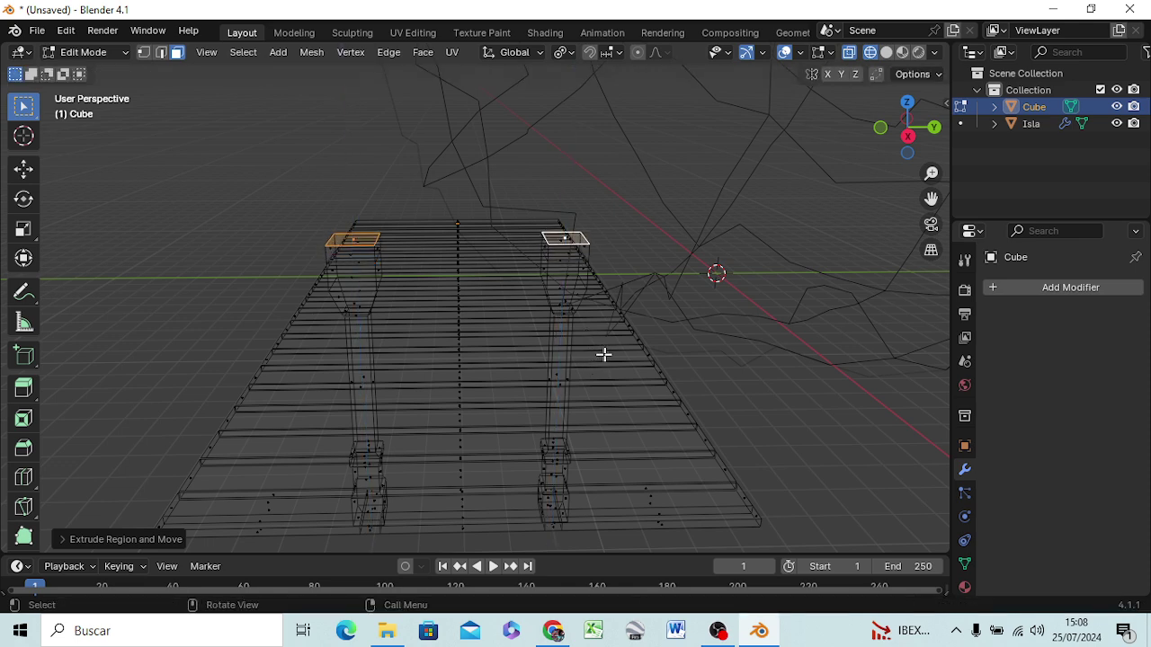
key("s")
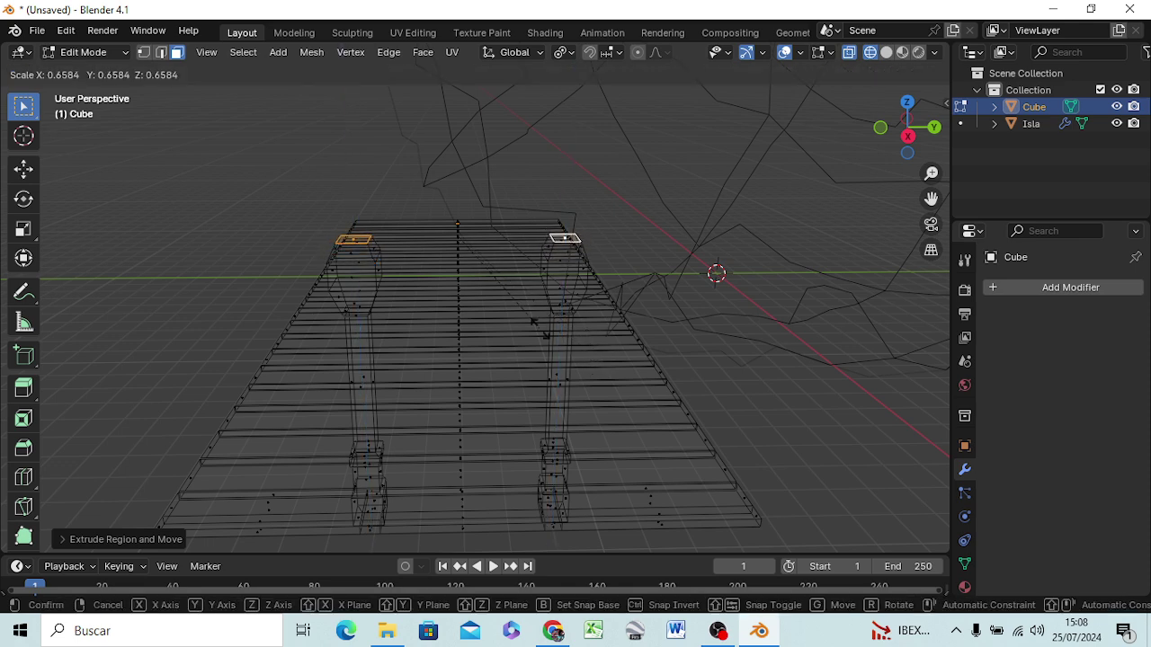
left_click(479, 297)
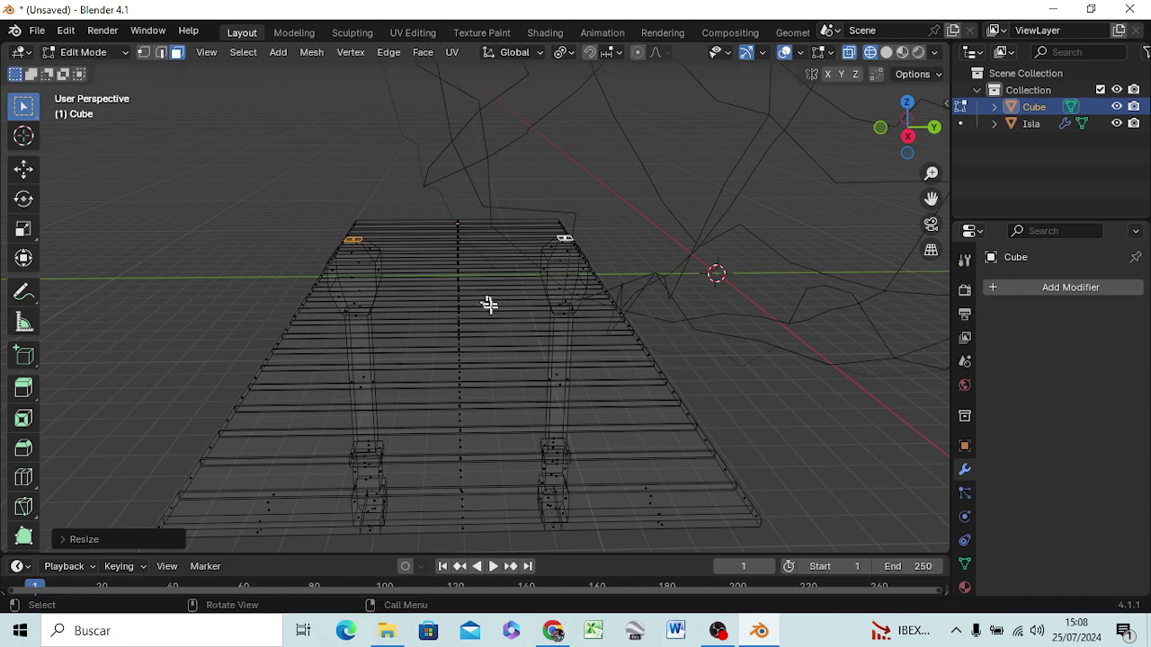
Switch the viewport to Solid shading and select an edge at the near post's base
middle_click_drag(474, 439, 560, 414)
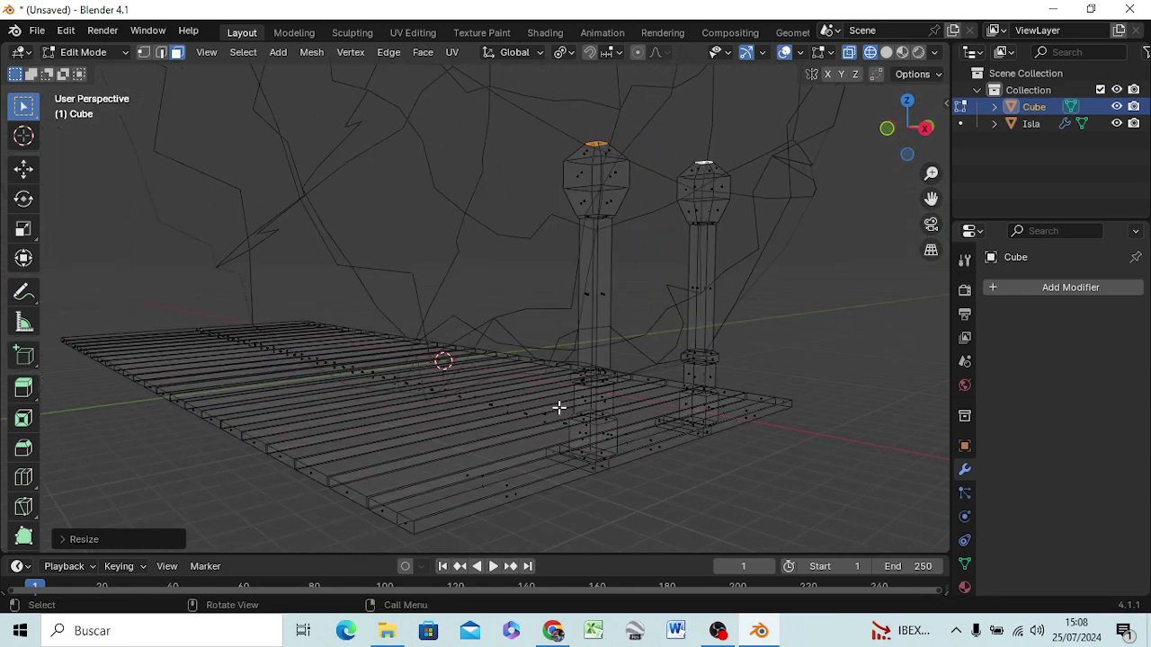
key("z")
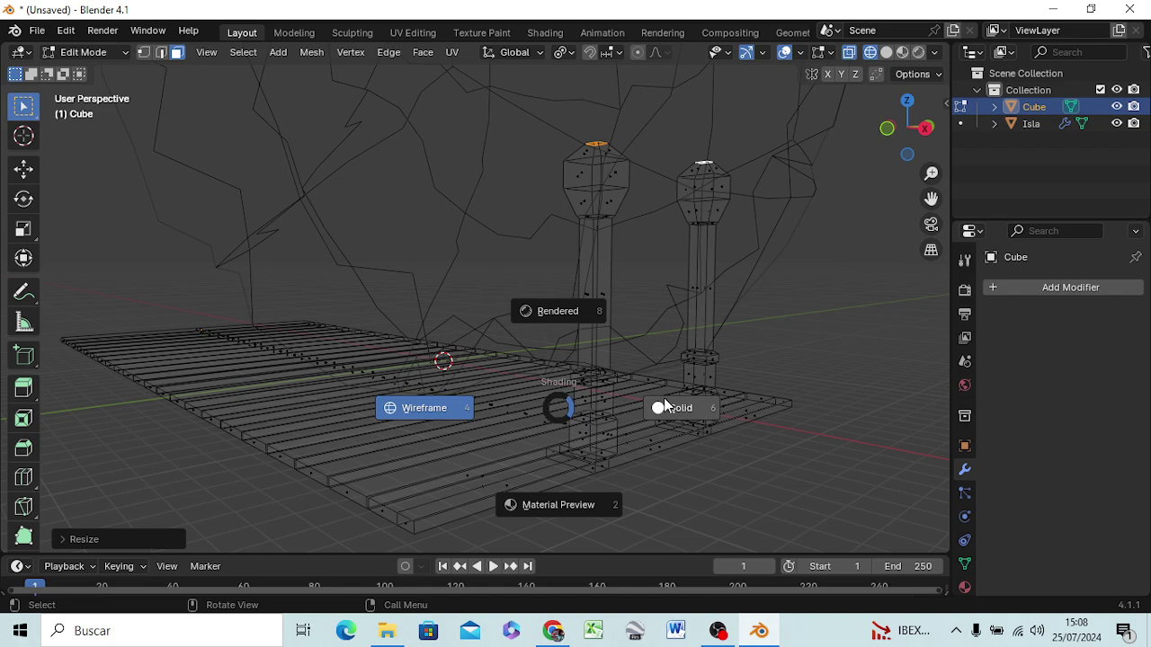
left_click(670, 408)
mouse_move(638, 410)
middle_mouse_down()
mouse_move(499, 501)
mouse_move(478, 488)
mouse_move(503, 417)
mouse_move(706, 437)
mouse_move(527, 473)
mouse_move(470, 436)
mouse_move(470, 419)
mouse_move(488, 473)
mouse_move(593, 440)
mouse_move(603, 450)
middle_mouse_up()
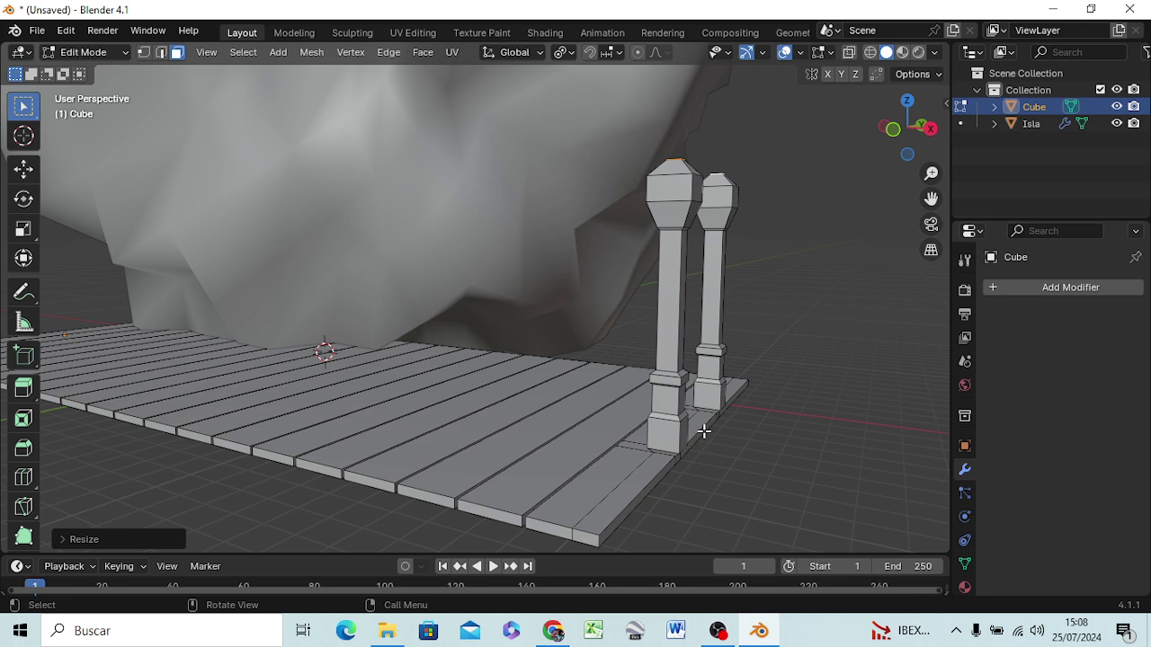
left_click(703, 432)
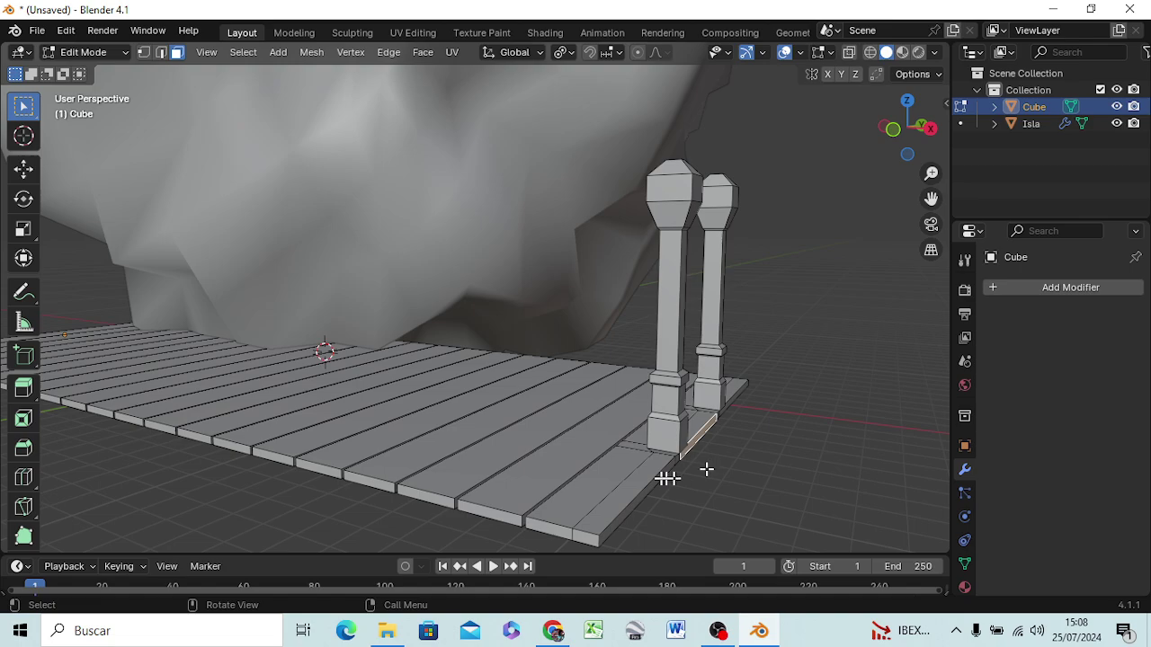
mouse_move(551, 388)
middle_mouse_down()
mouse_move(438, 452)
mouse_move(624, 386)
mouse_move(661, 395)
mouse_move(662, 447)
mouse_move(554, 483)
mouse_move(565, 393)
mouse_move(450, 373)
mouse_move(476, 368)
middle_mouse_up()
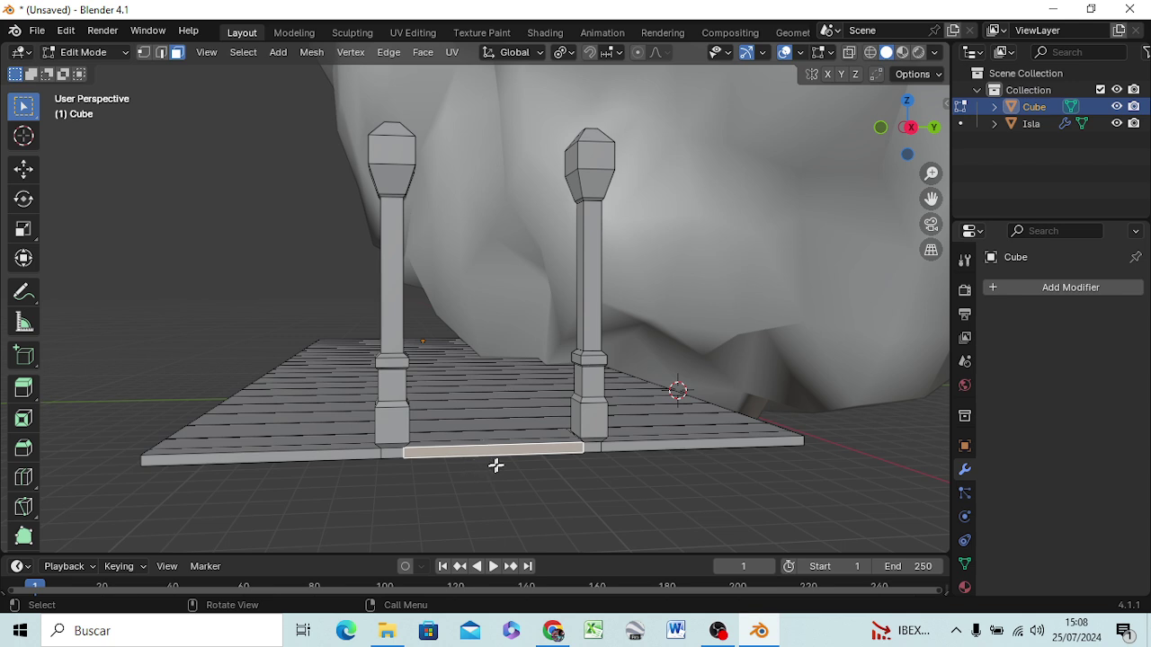
scroll(496, 464, "down", 2)
scroll(501, 462, "down", 2)
scroll(503, 462, "down", 2)
scroll(502, 467, "up", 1)
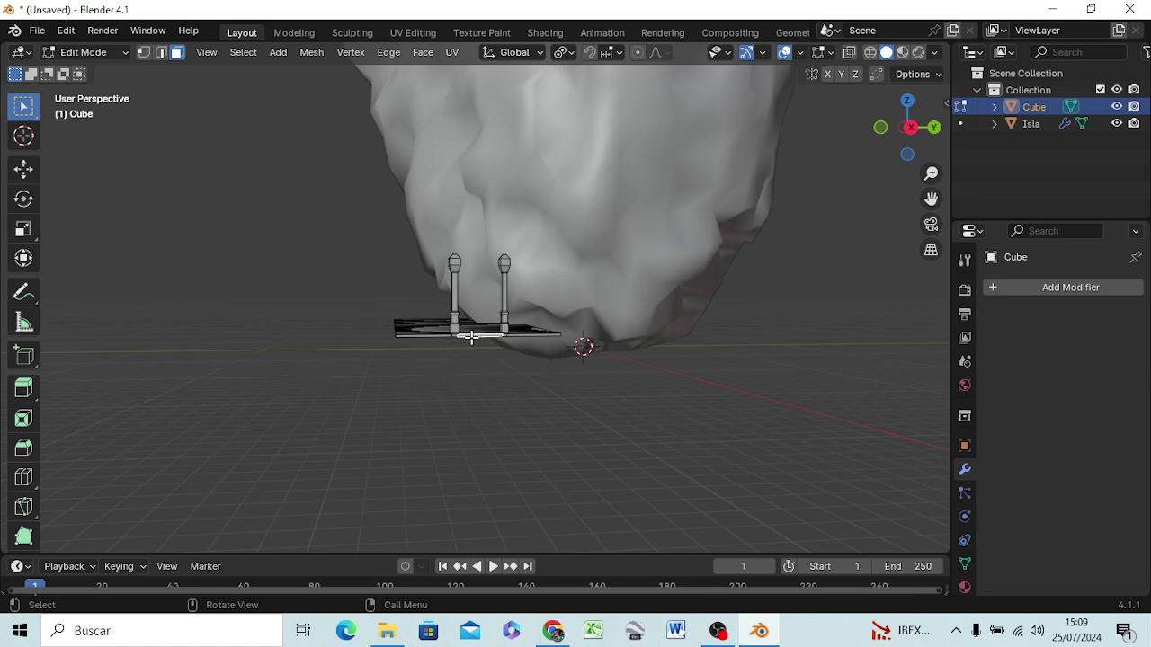
middle_click_drag(486, 372, 588, 395)
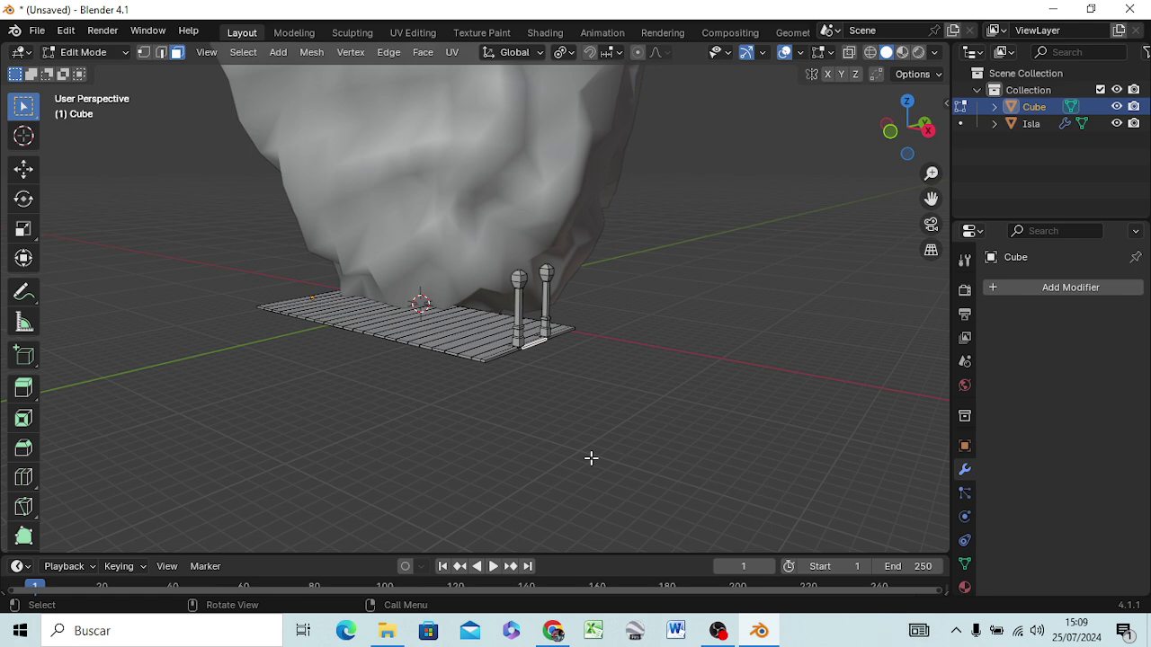
Extrude a narrow strip out from the front edge and widen its end edge
key("e")
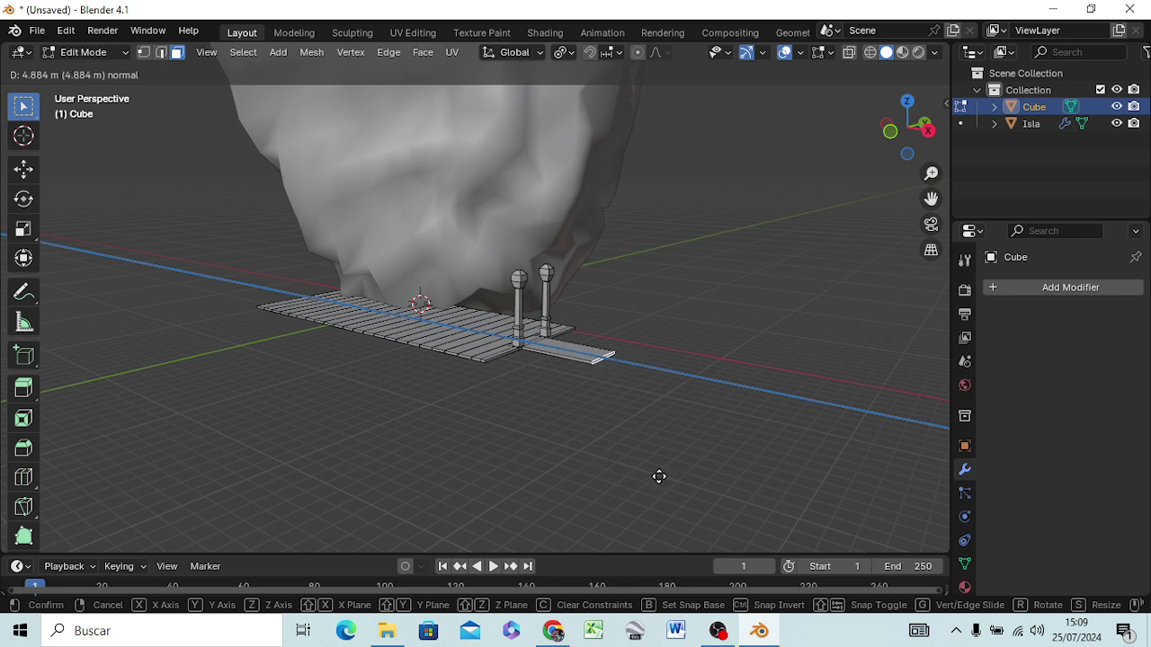
left_click(663, 476)
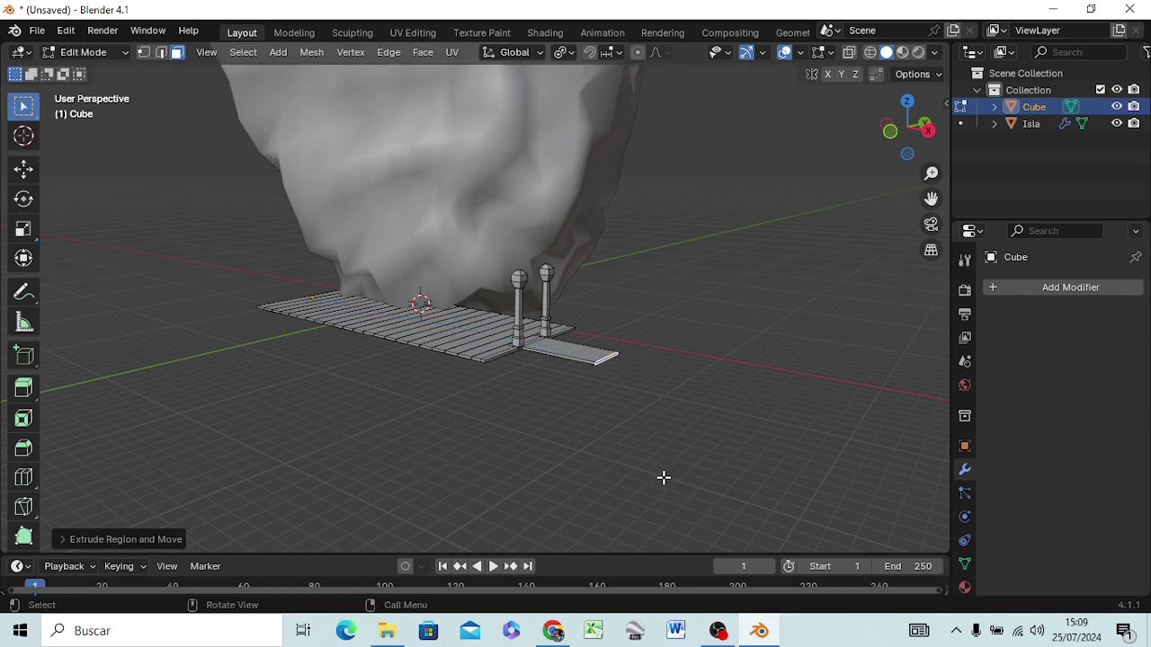
key("e")
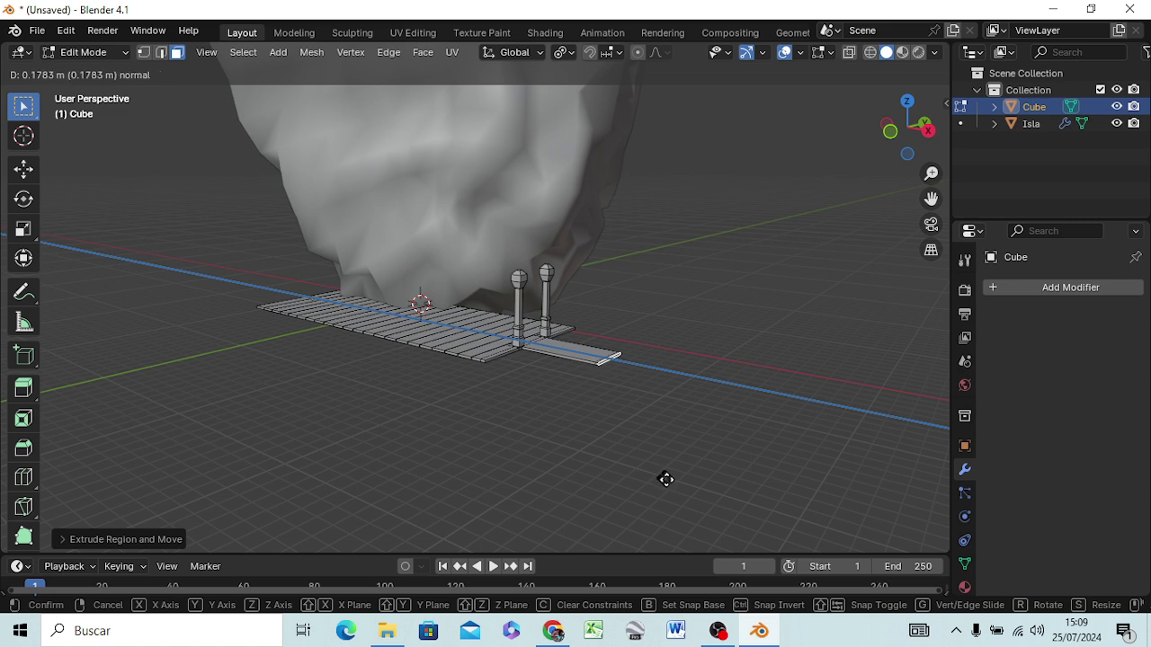
left_click(663, 482)
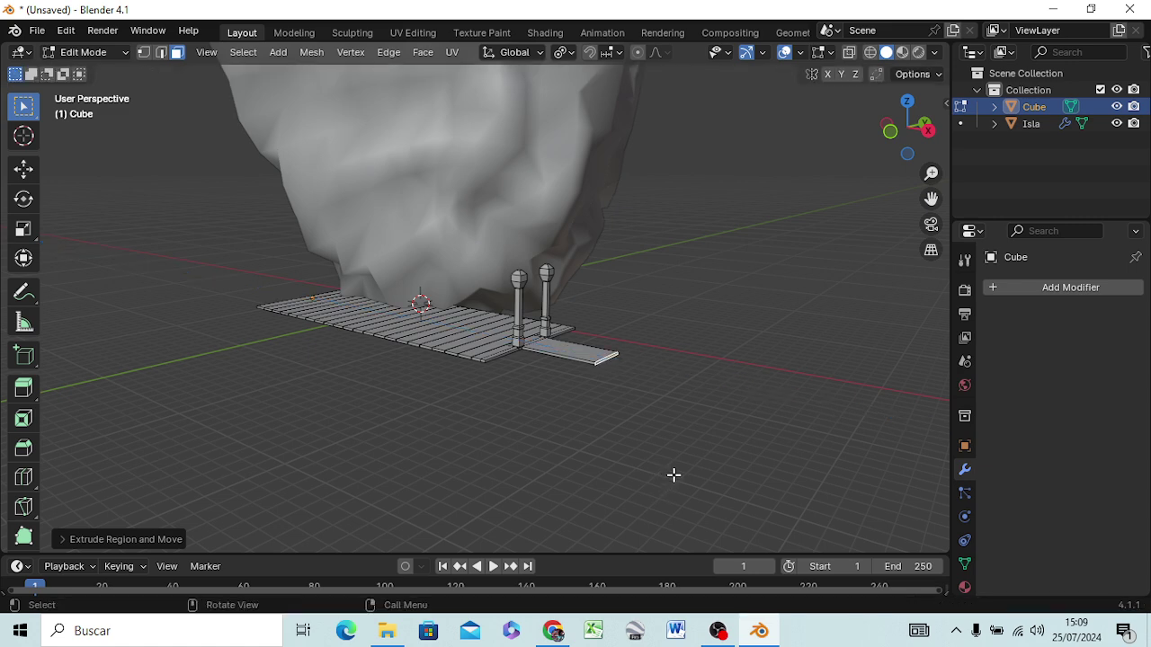
key("s")
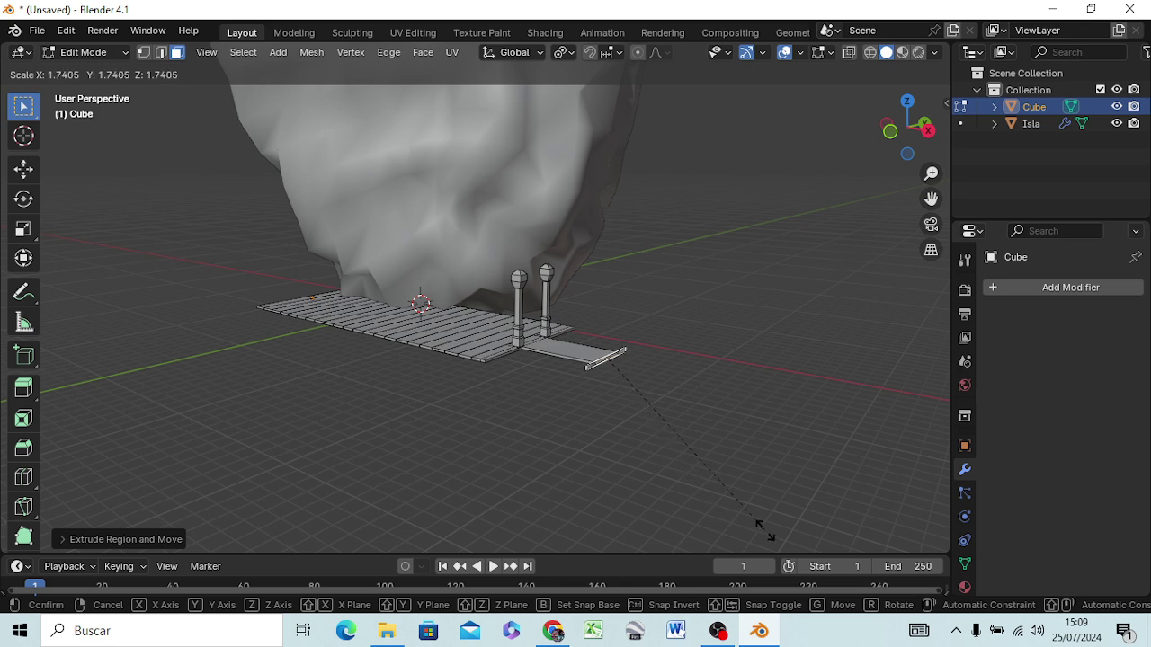
key("Return")
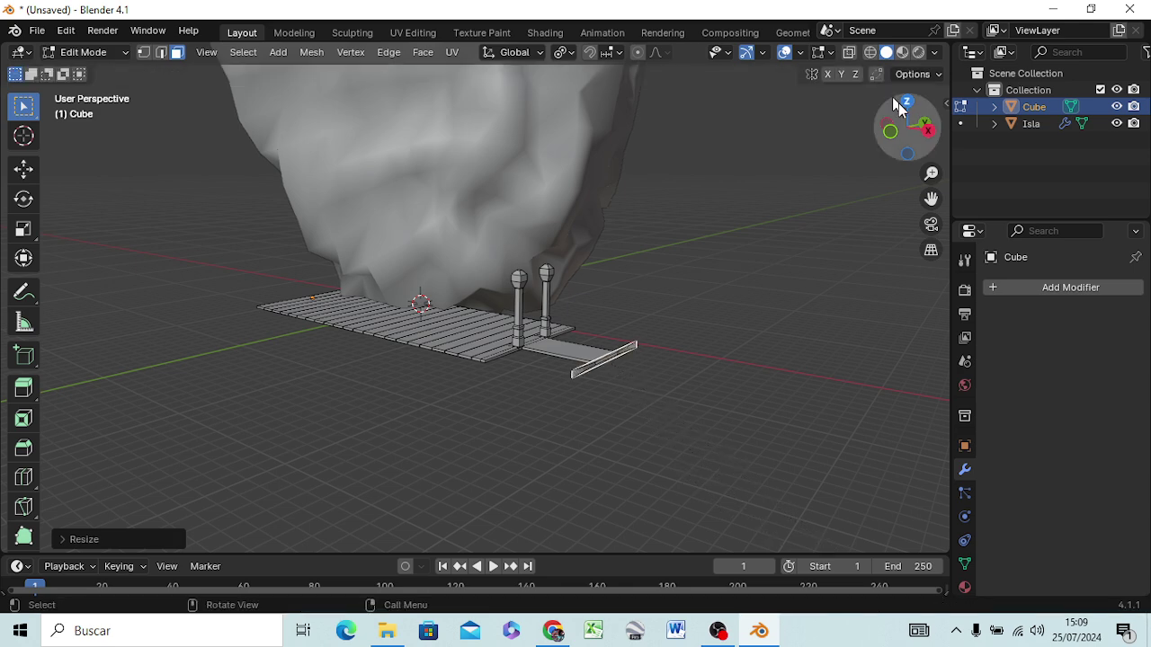
Shift the widened end edge along X and extrude it into a square platform about 5.3 m deep
key("g")
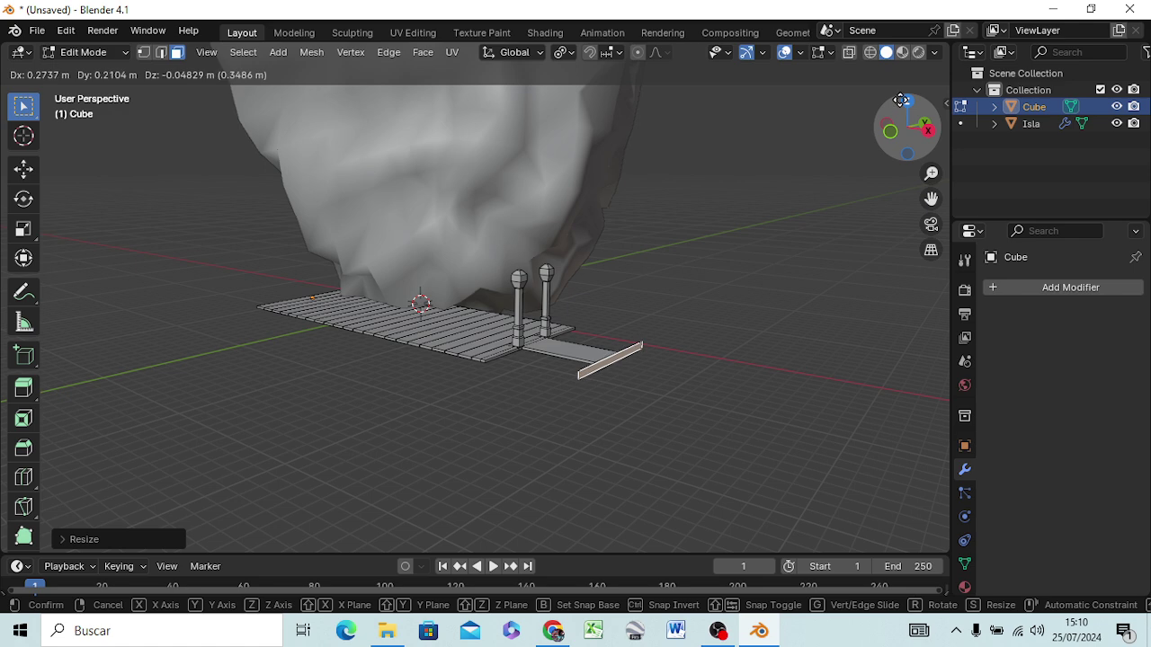
key("x")
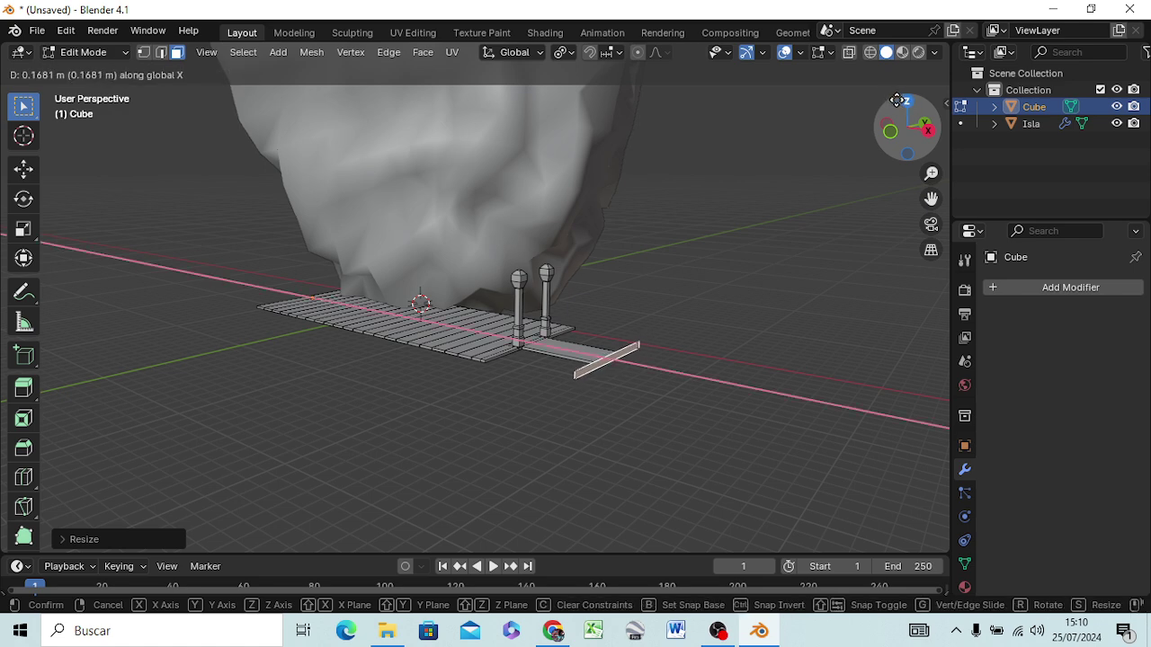
left_click(898, 100)
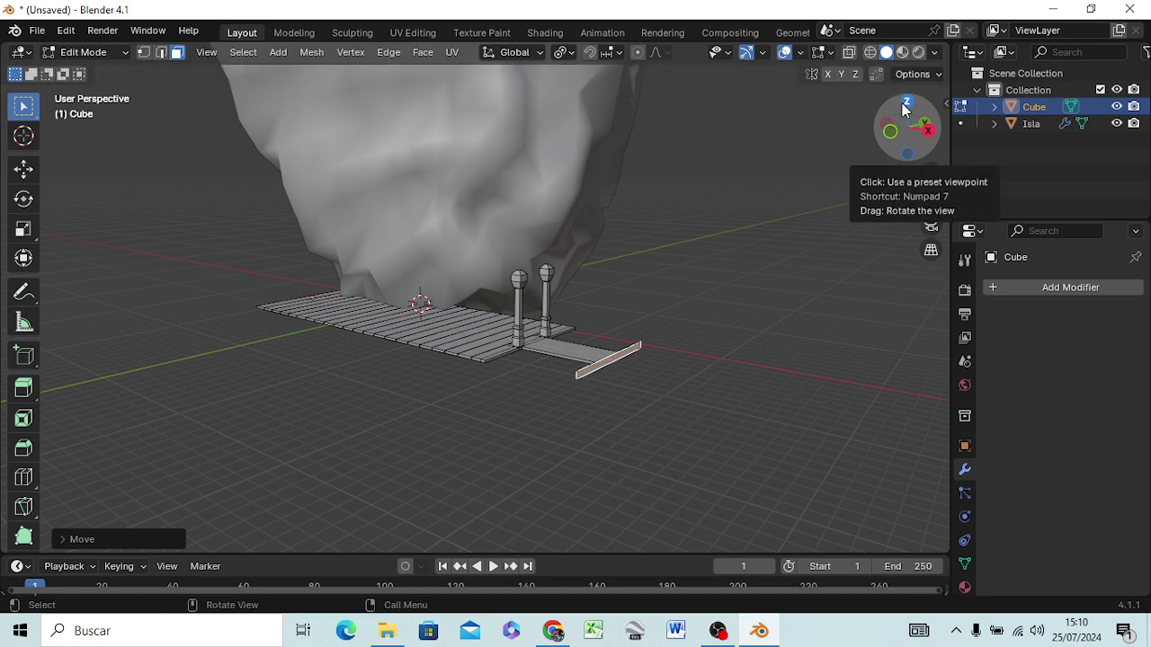
key("e")
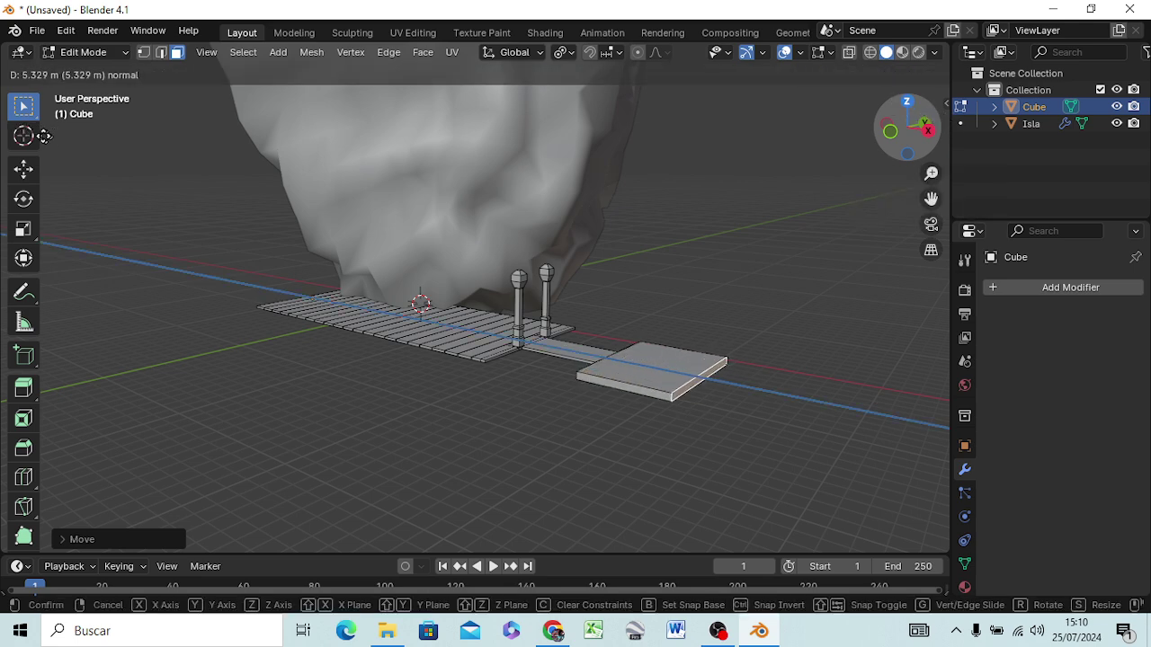
left_click(42, 136)
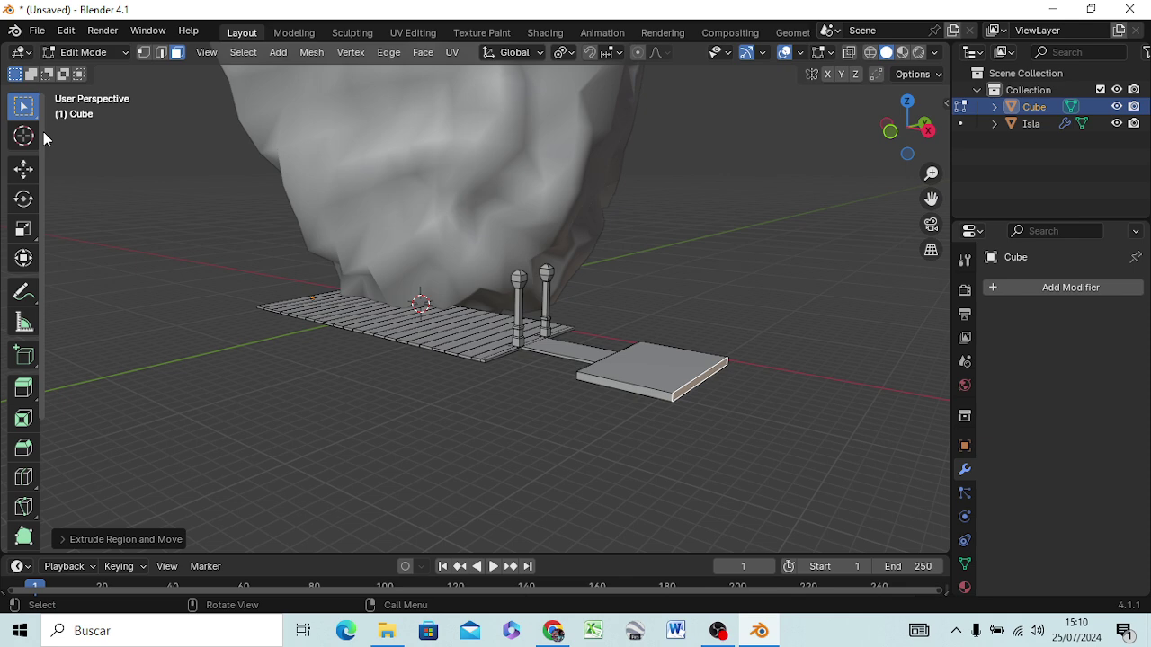
left_click(662, 347)
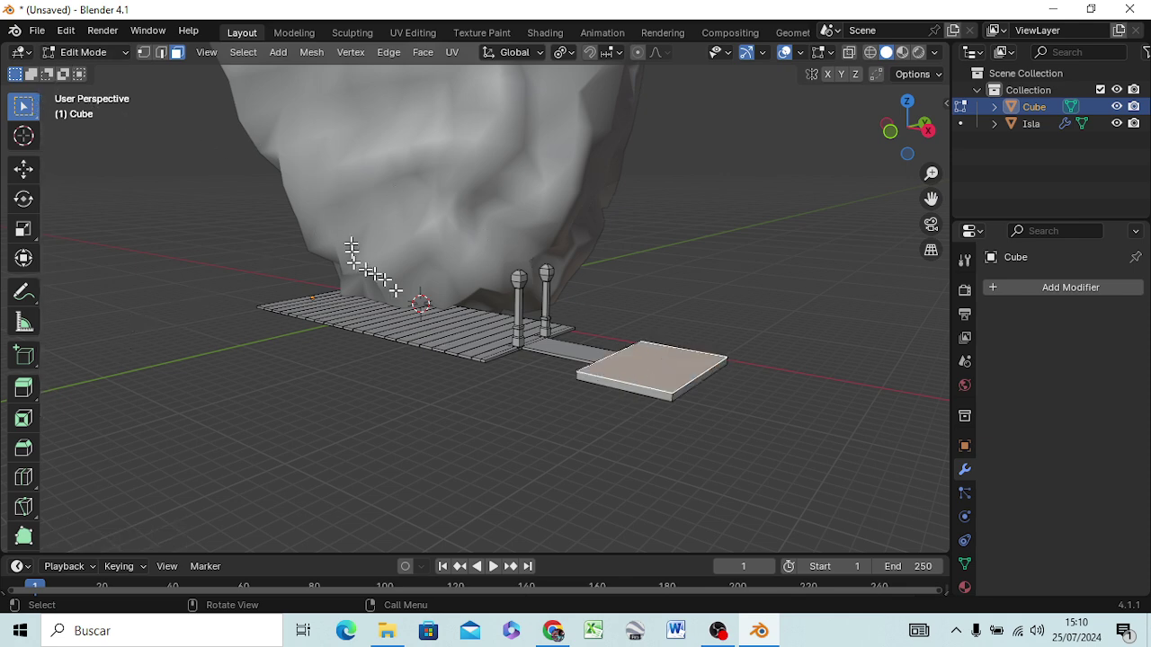
Orbit around the platform, then settle on the top orthographic view from directly above
mouse_move(644, 354)
middle_mouse_down()
mouse_move(432, 483)
mouse_move(410, 482)
middle_mouse_up()
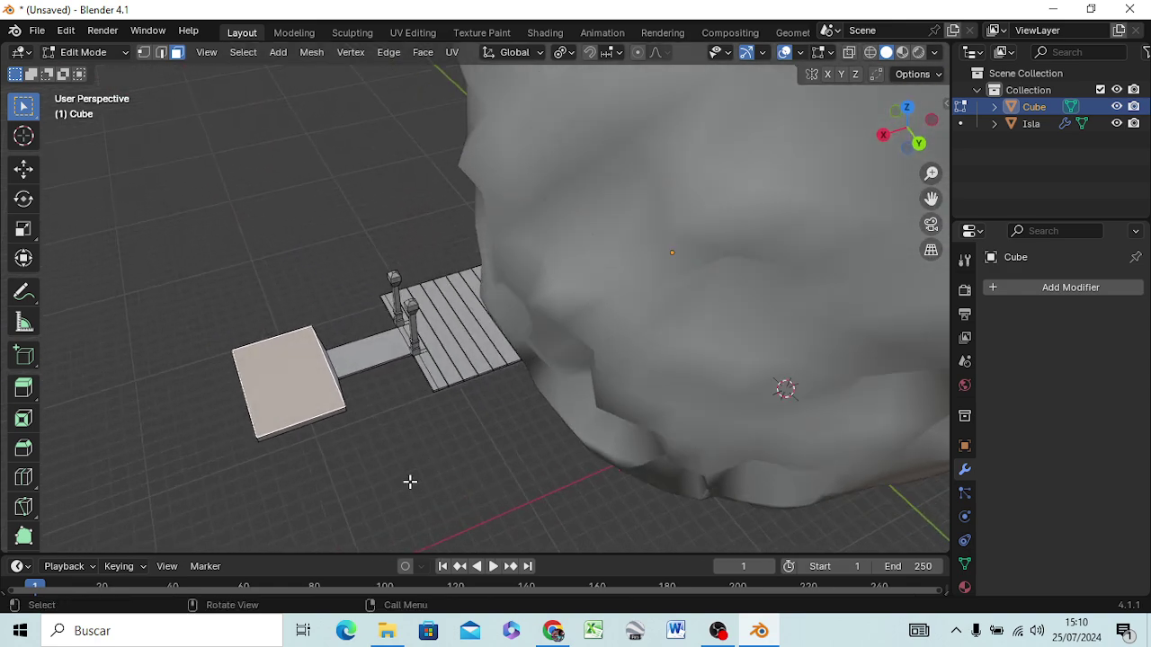
key("KP_7")
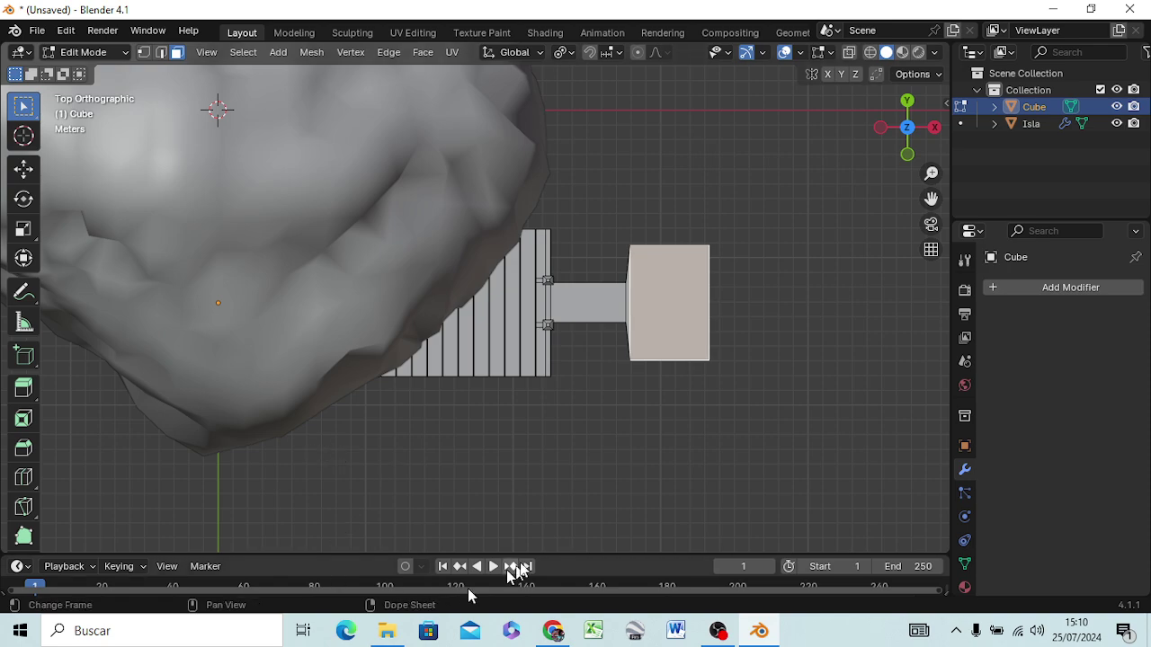
mouse_move(757, 341)
middle_mouse_down()
mouse_move(636, 266)
mouse_move(748, 302)
middle_mouse_up()
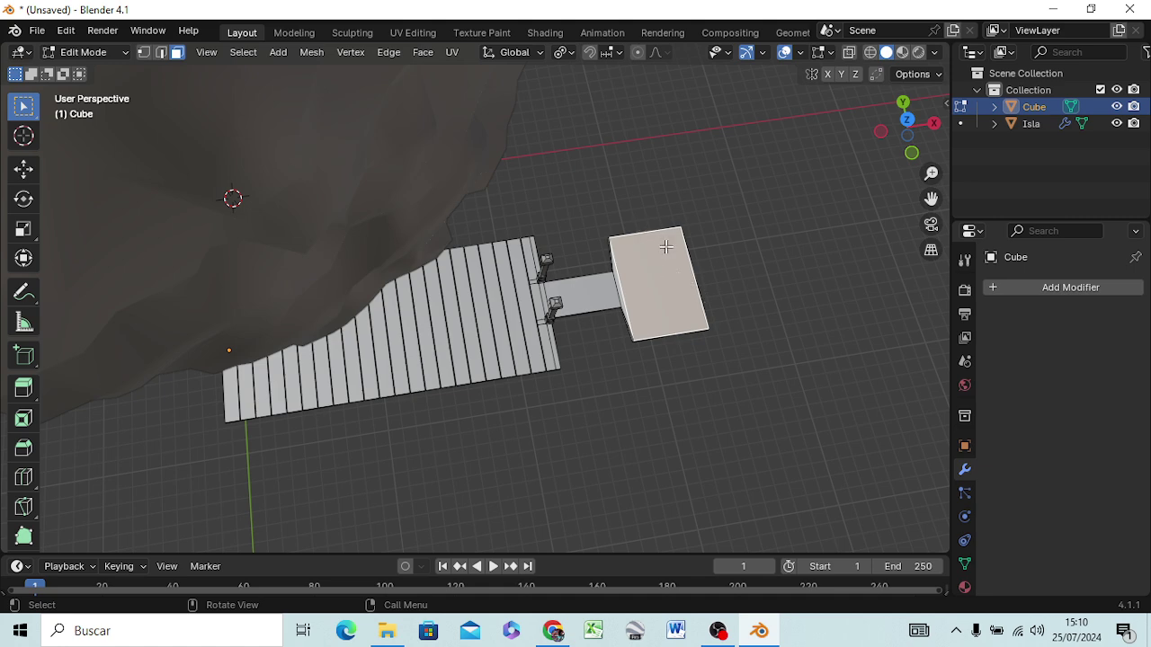
key("KP_7")
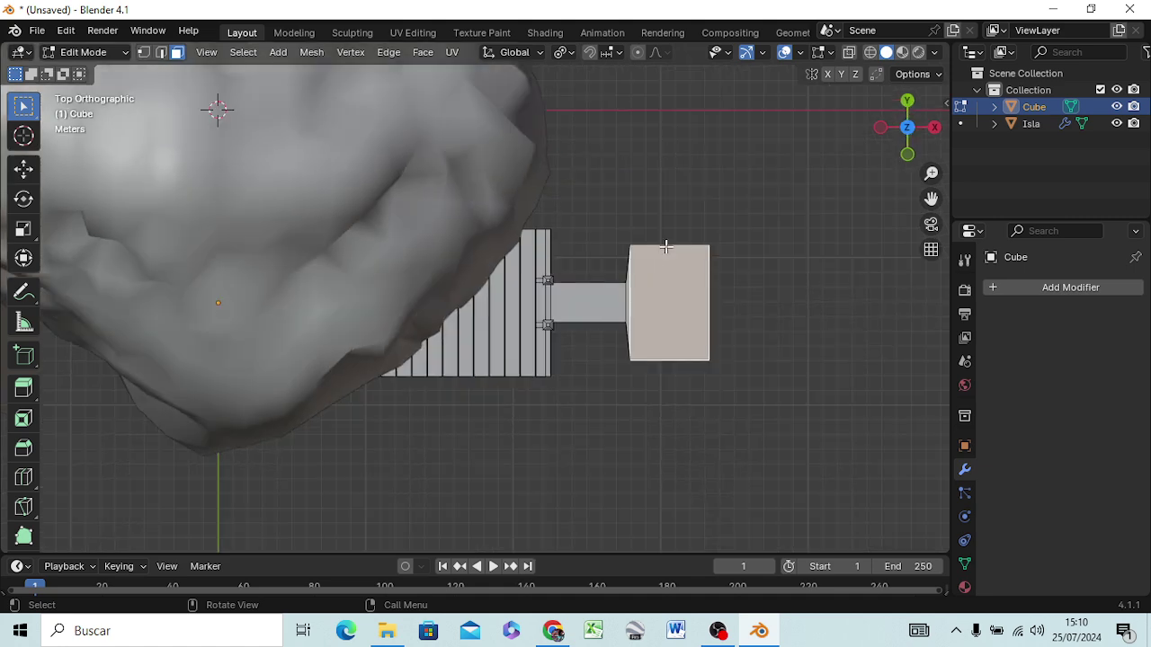
In wireframe, box-select the platform's two right-hand vertices and move them along X to widen it
key("z")
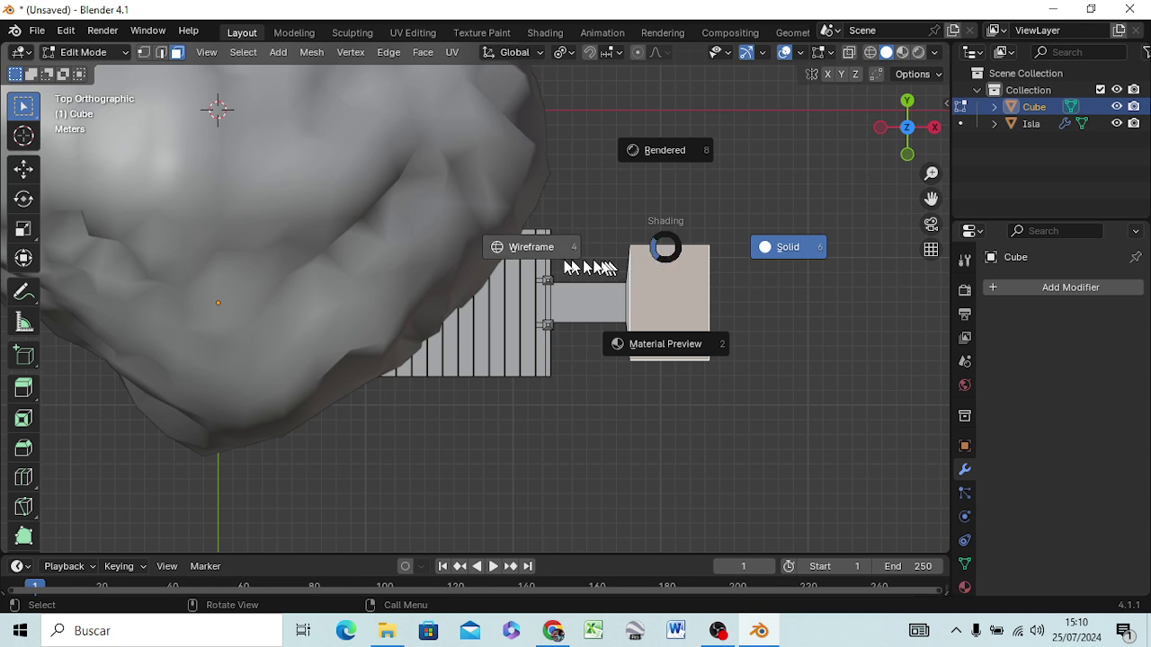
left_click(544, 252)
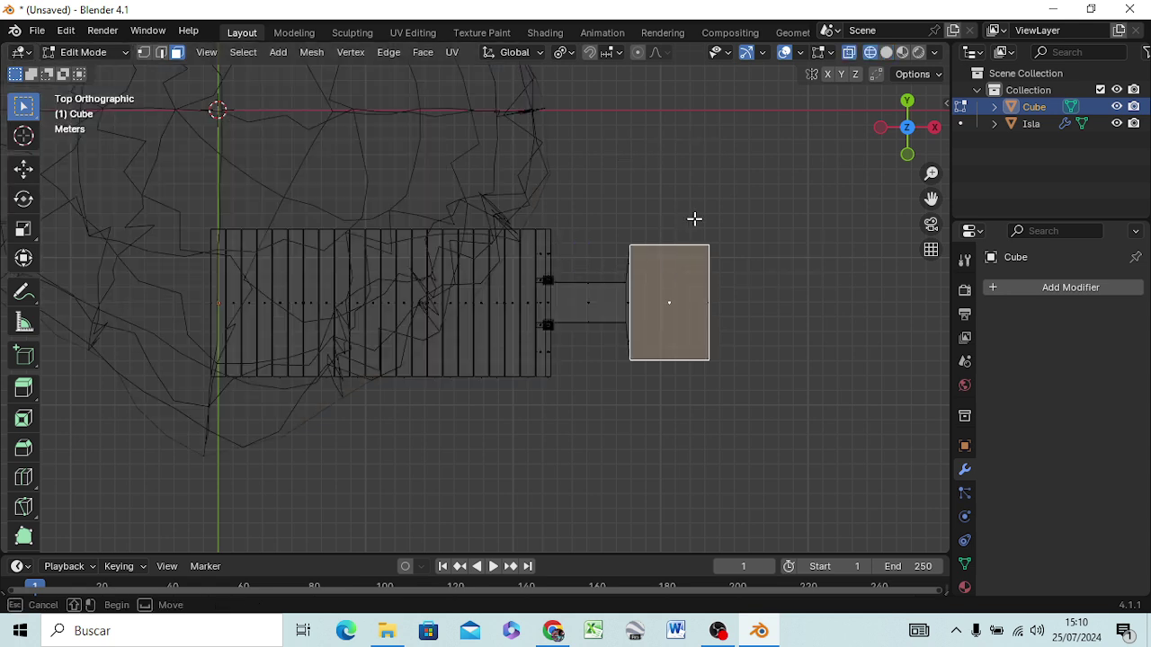
left_click_drag(687, 217, 745, 380)
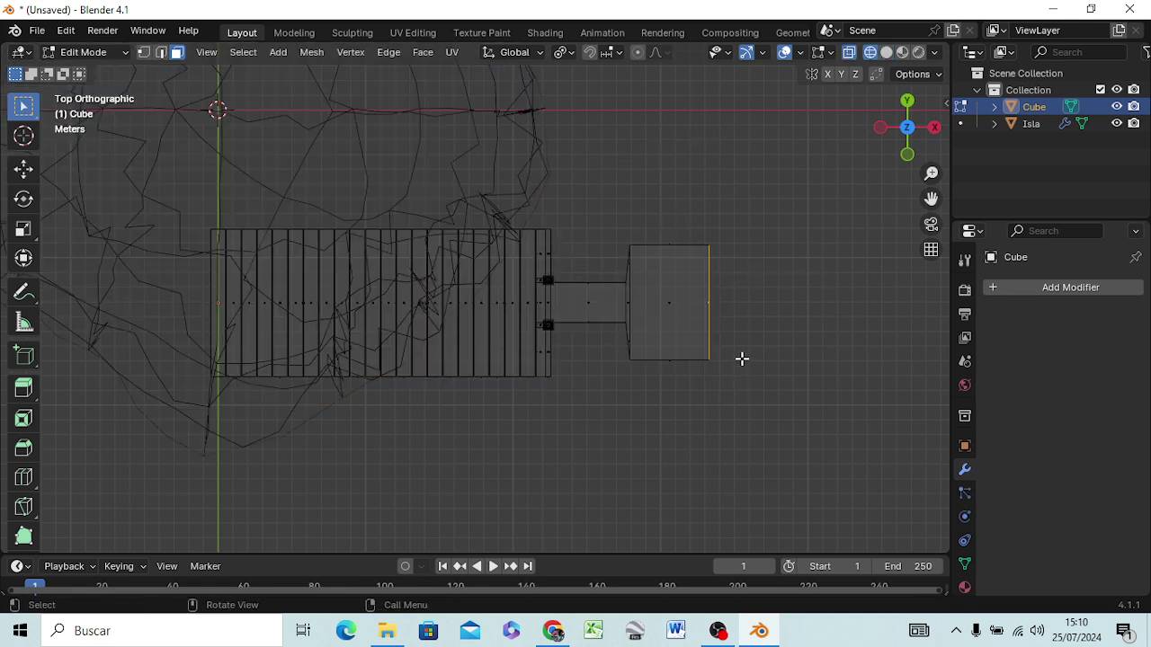
key("1")
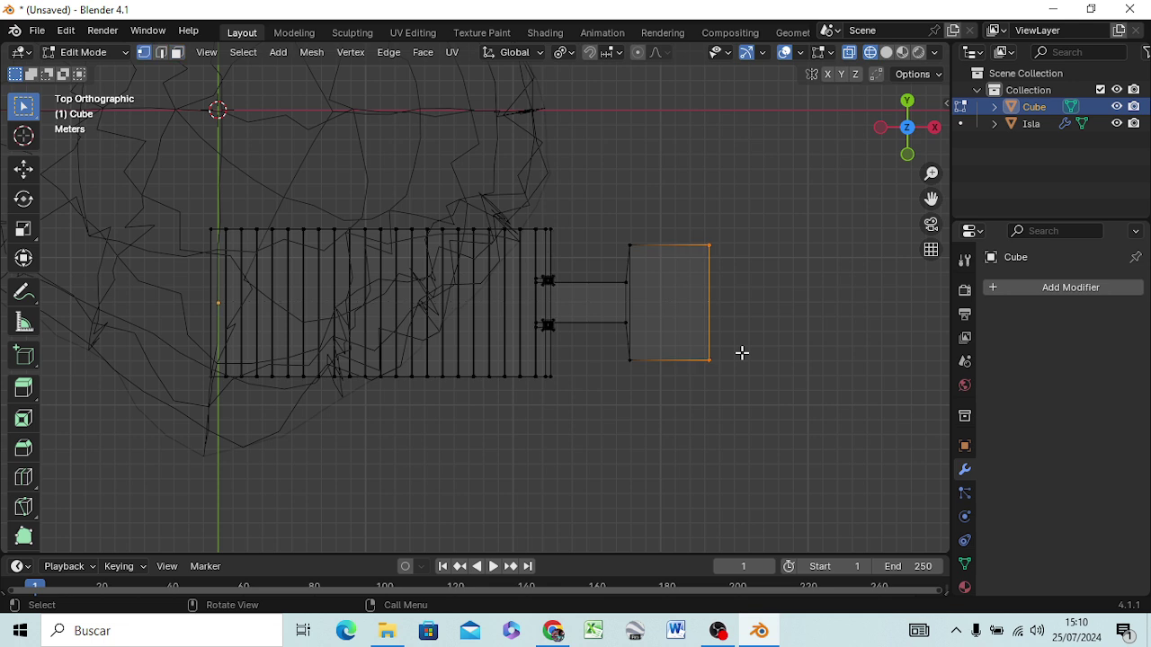
key("alt+a")
key("b")
left_click_drag(687, 224, 735, 378)
key("g")
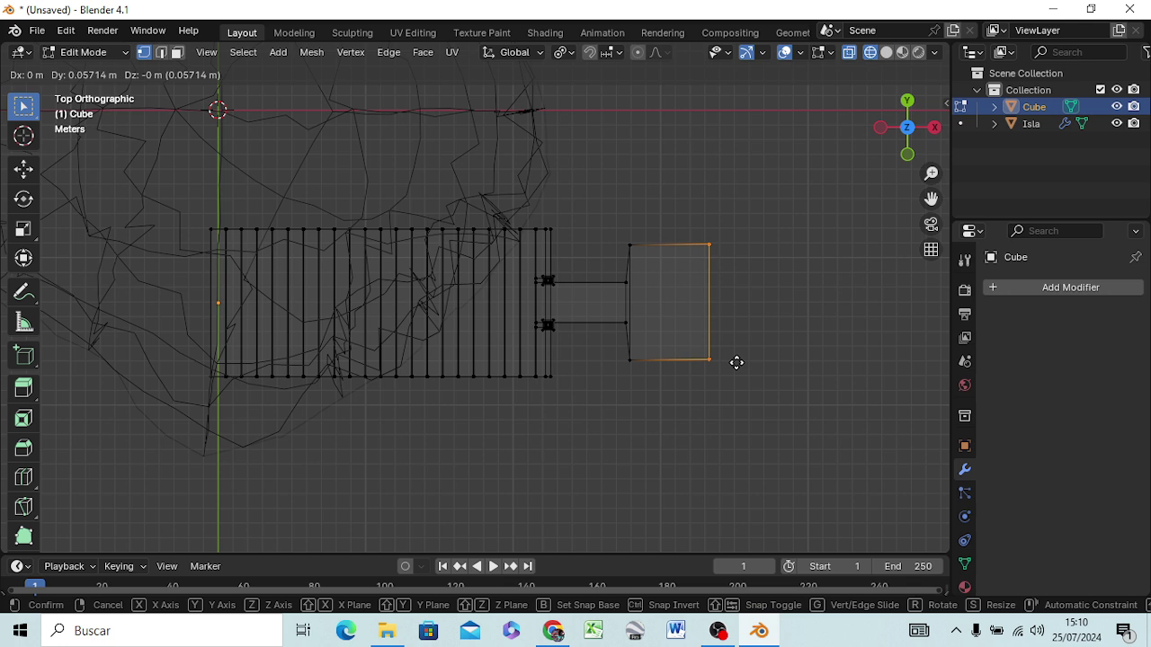
key("x")
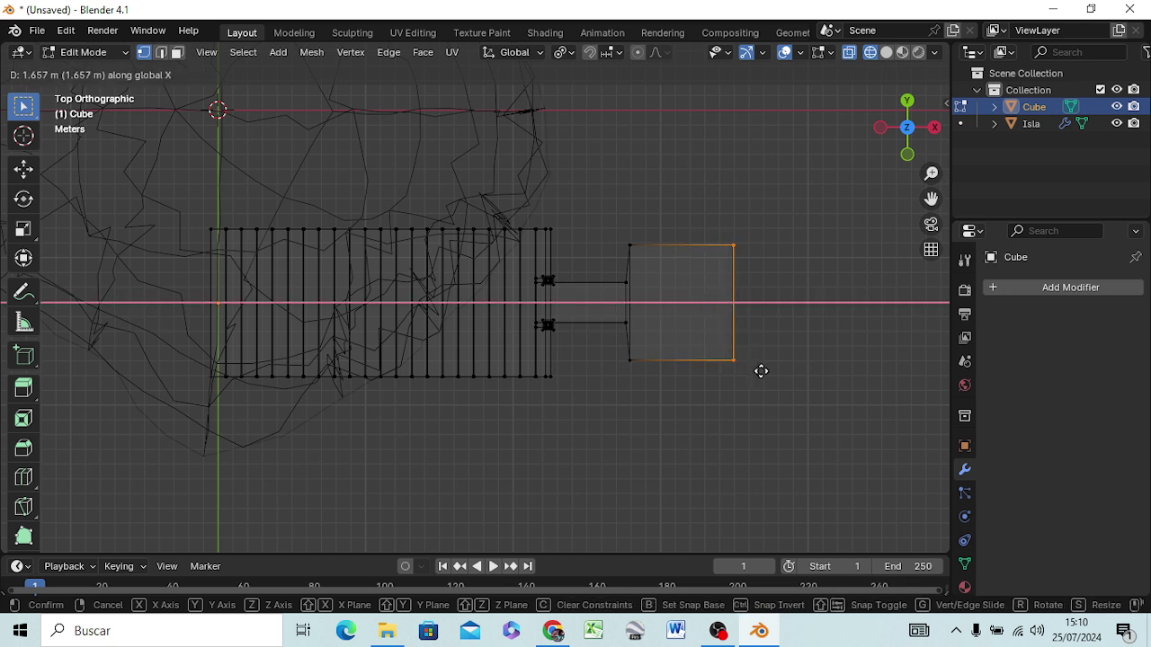
left_click(761, 371)
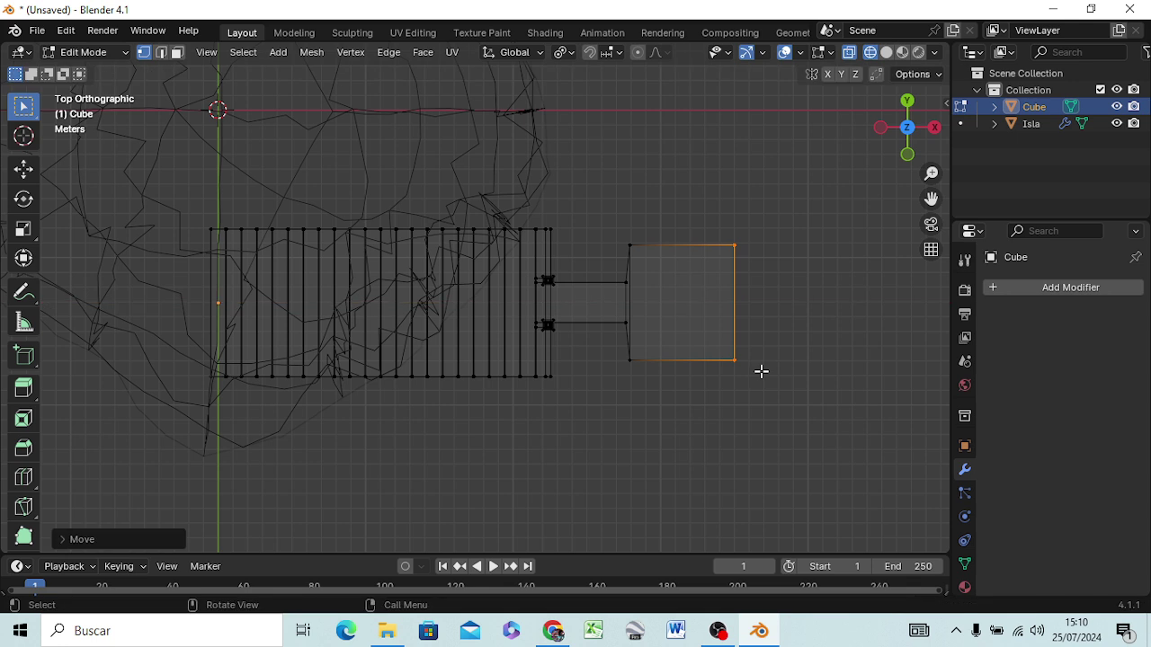
Back in solid shading, move the platform's right edge along X, then select its square top face
left_click(698, 379)
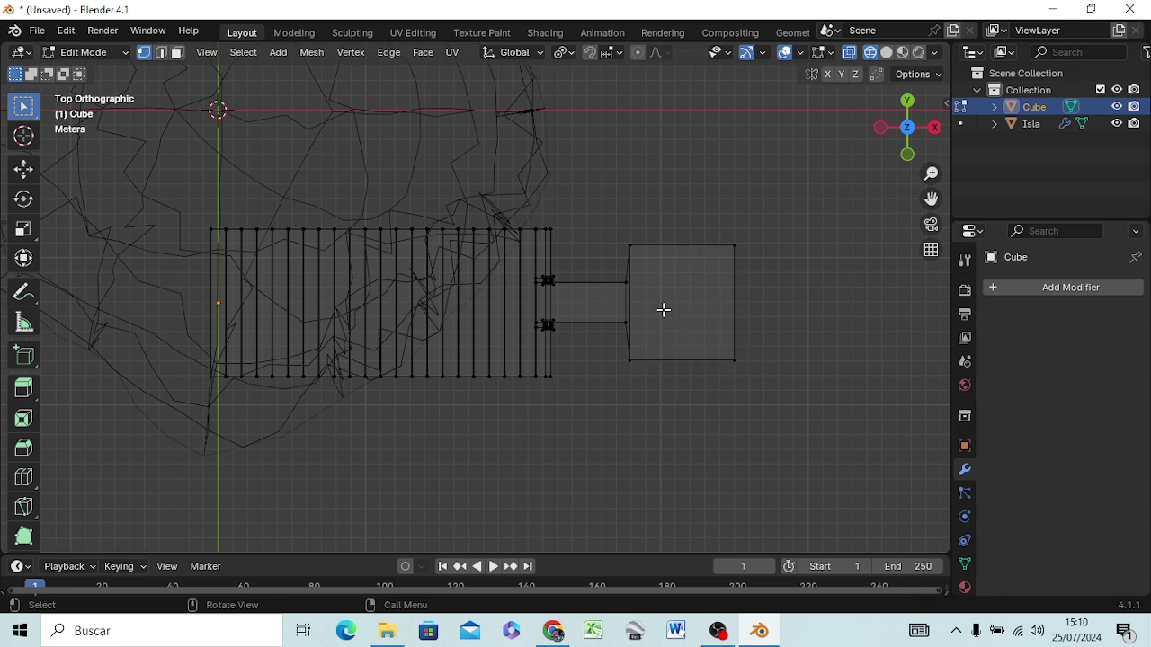
key("z")
left_click(758, 311)
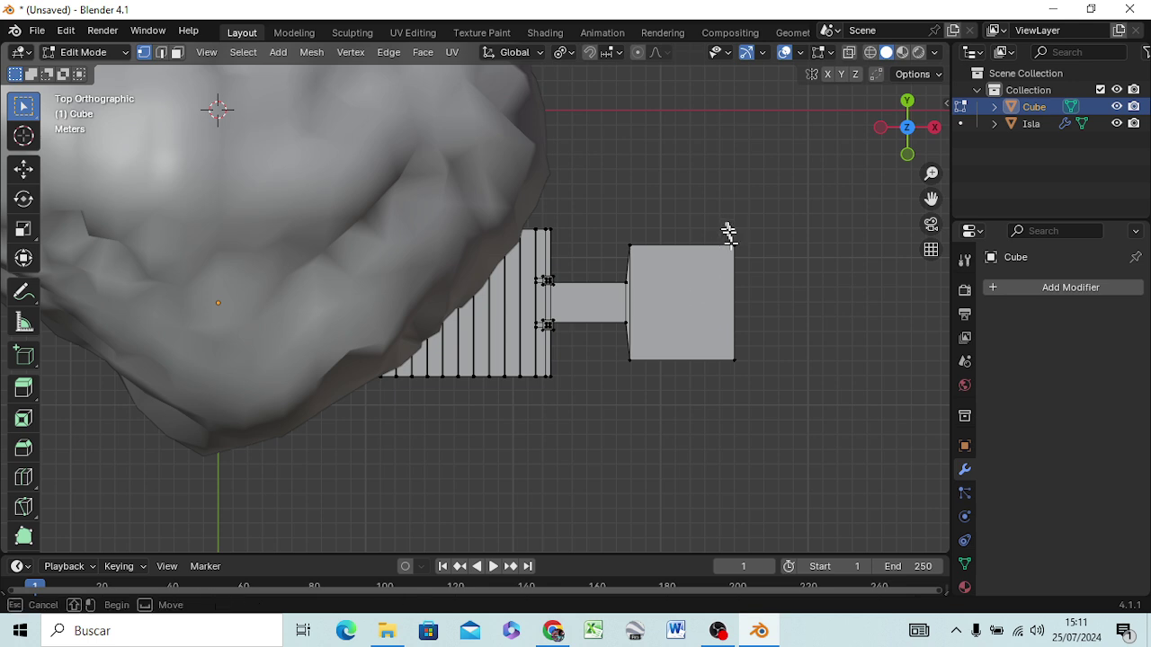
left_click_drag(725, 222, 772, 371)
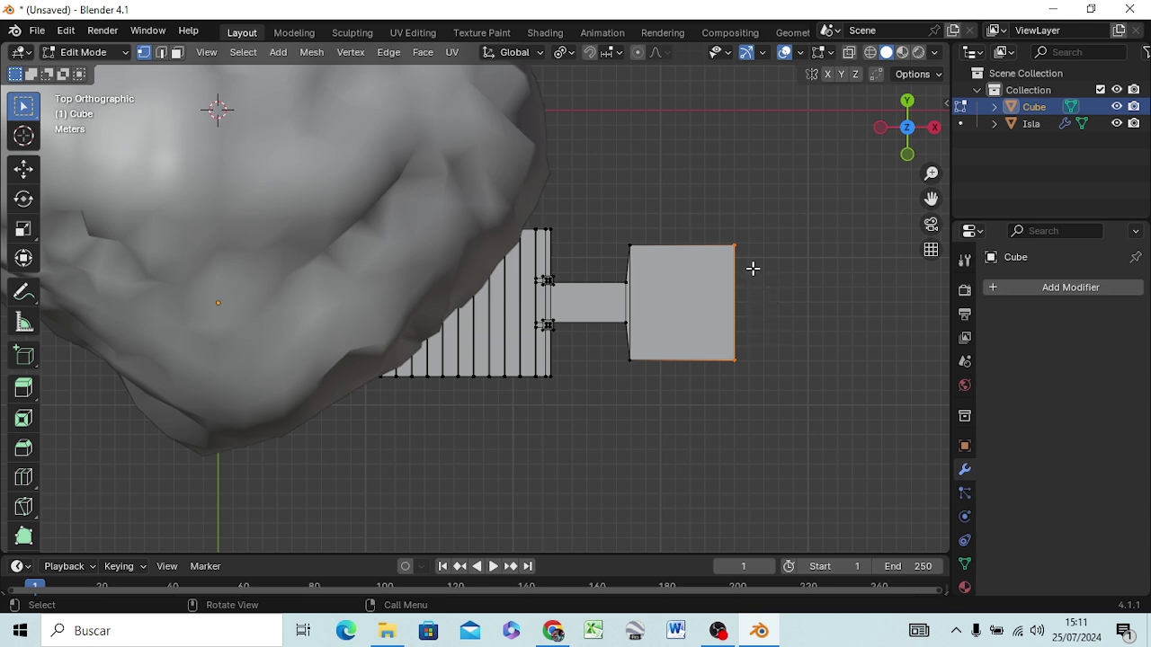
key("g")
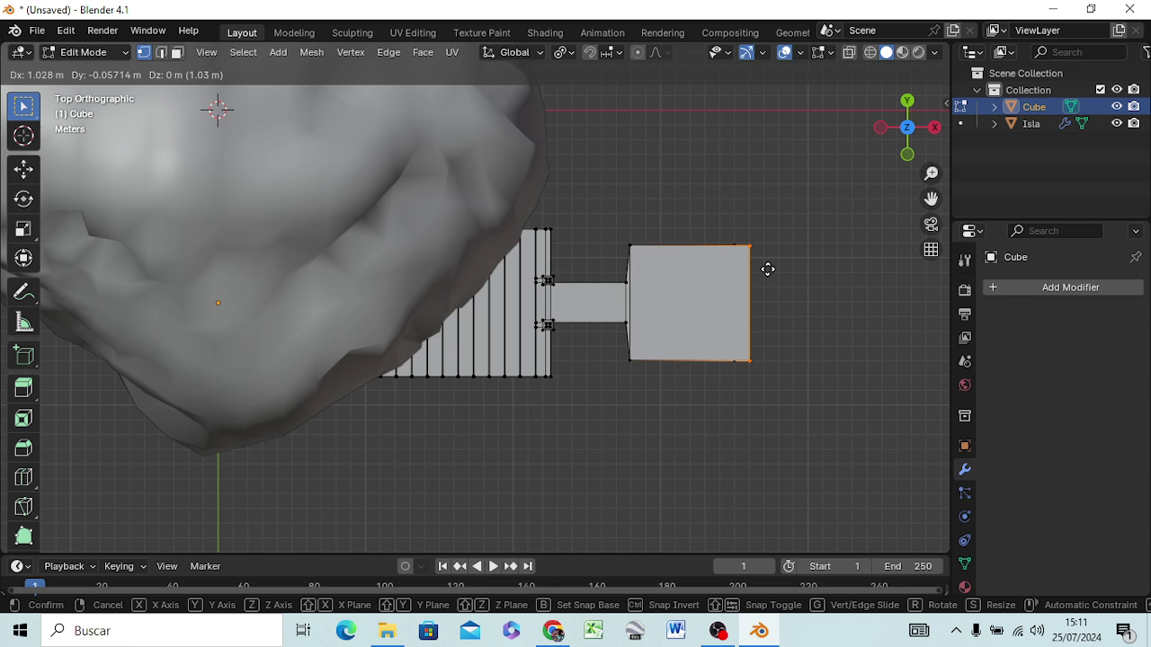
key("x")
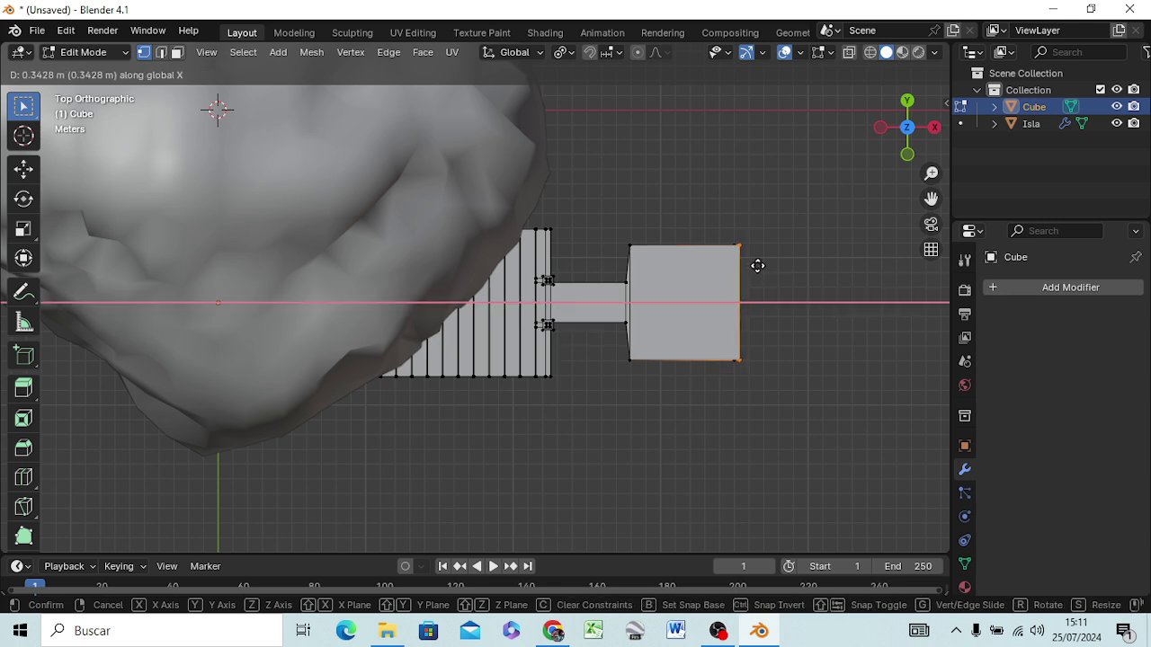
left_click(758, 266)
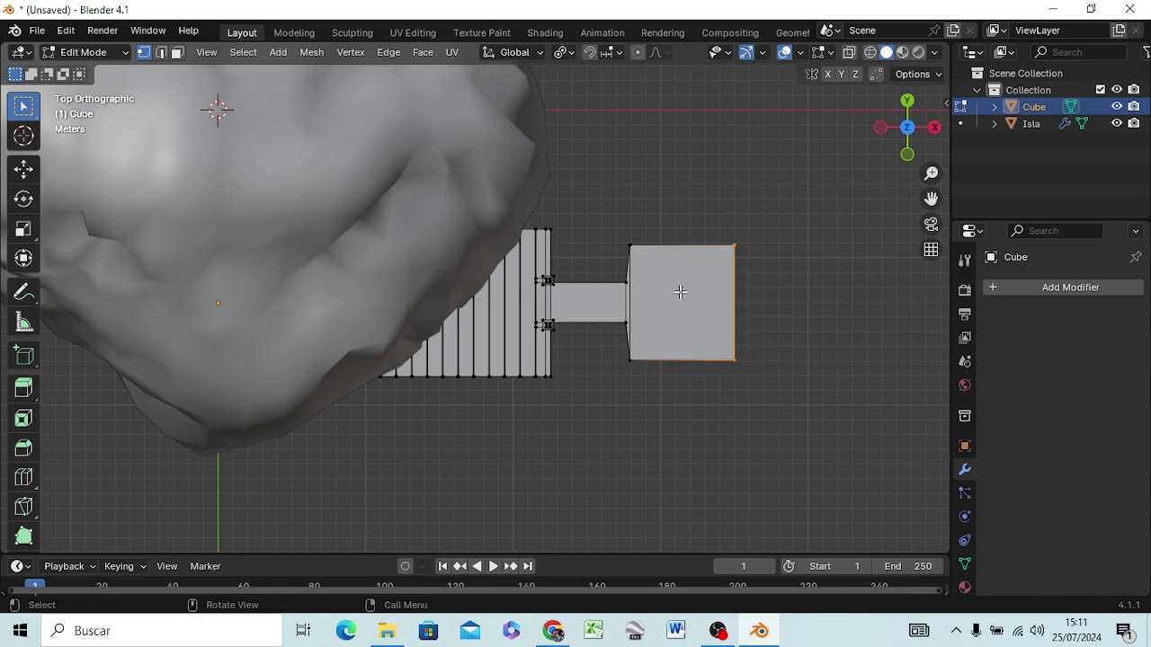
key("3")
left_click(681, 292)
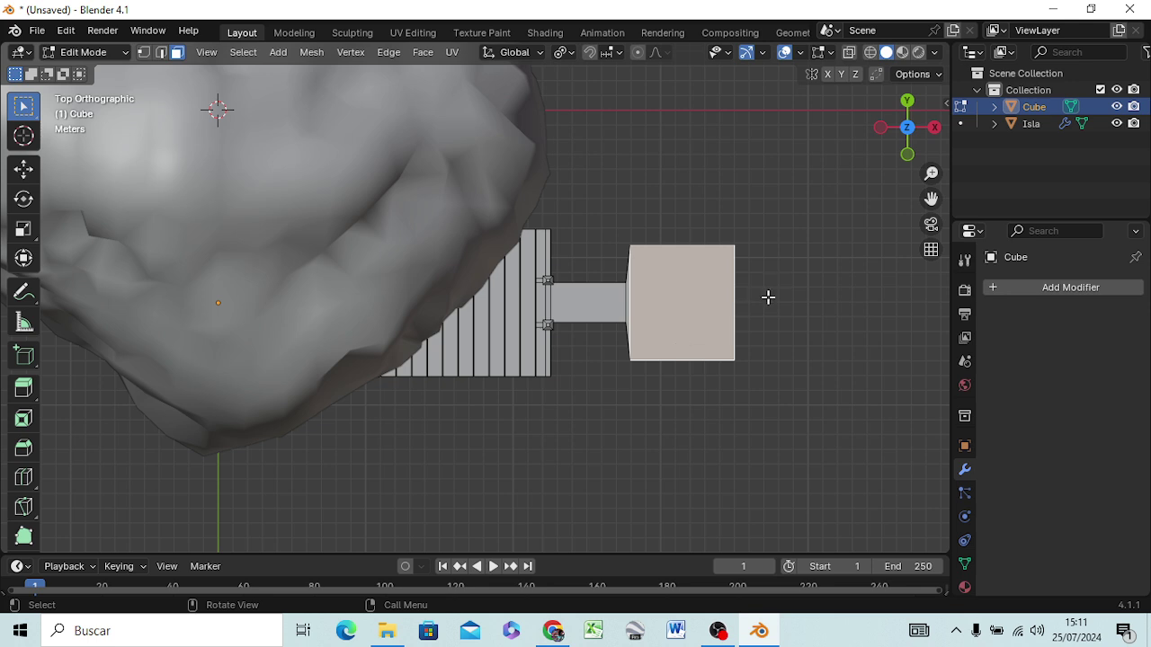
Inset the platform's top face and shrink the inner square along X and Y
key("i")
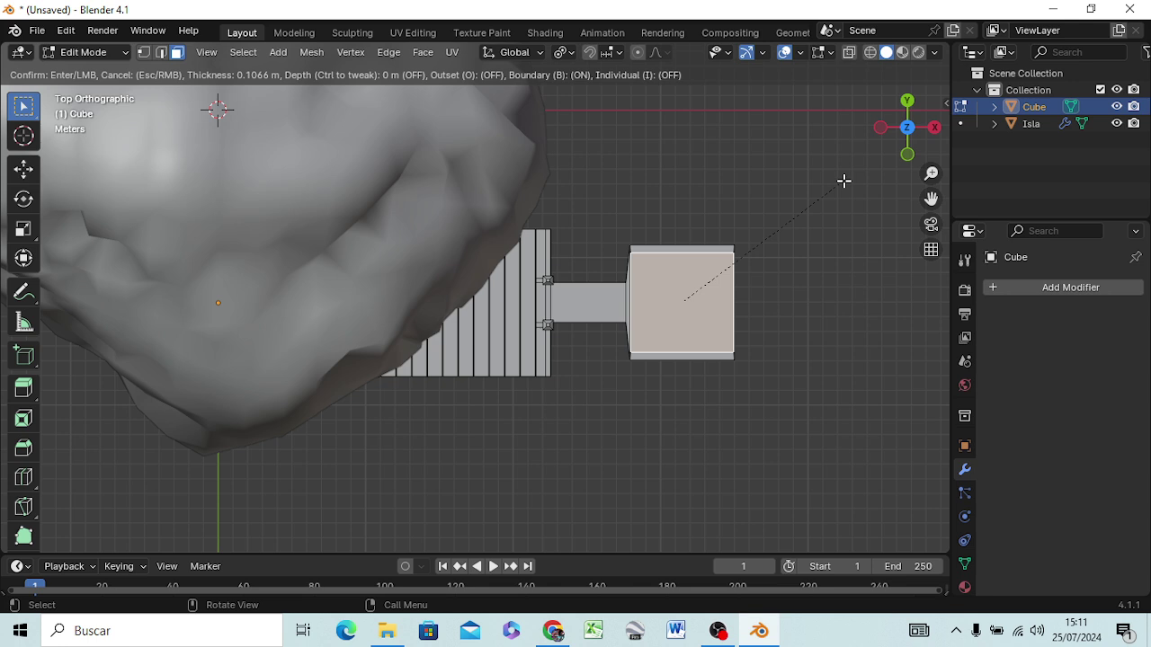
left_click(843, 181)
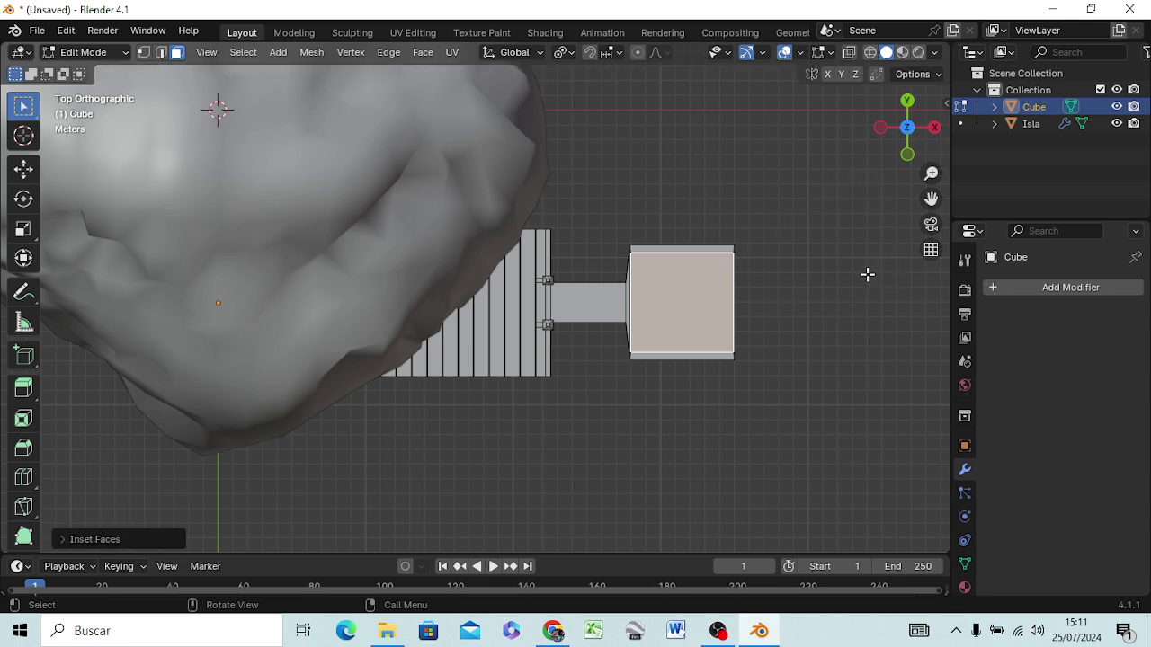
key("s")
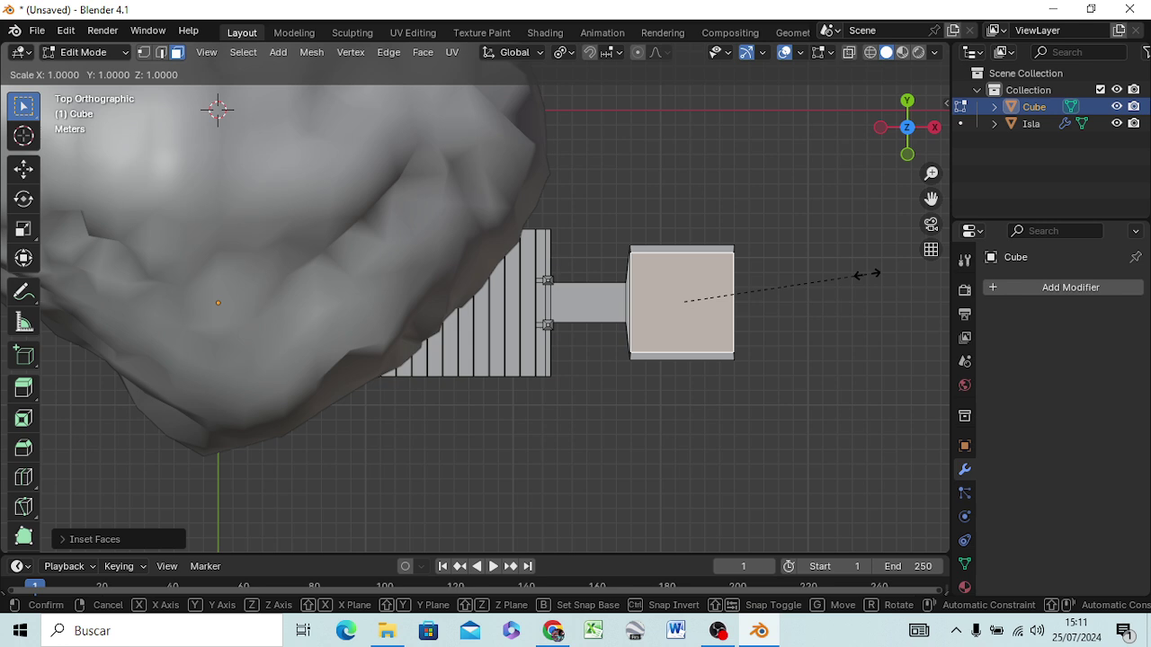
key("x")
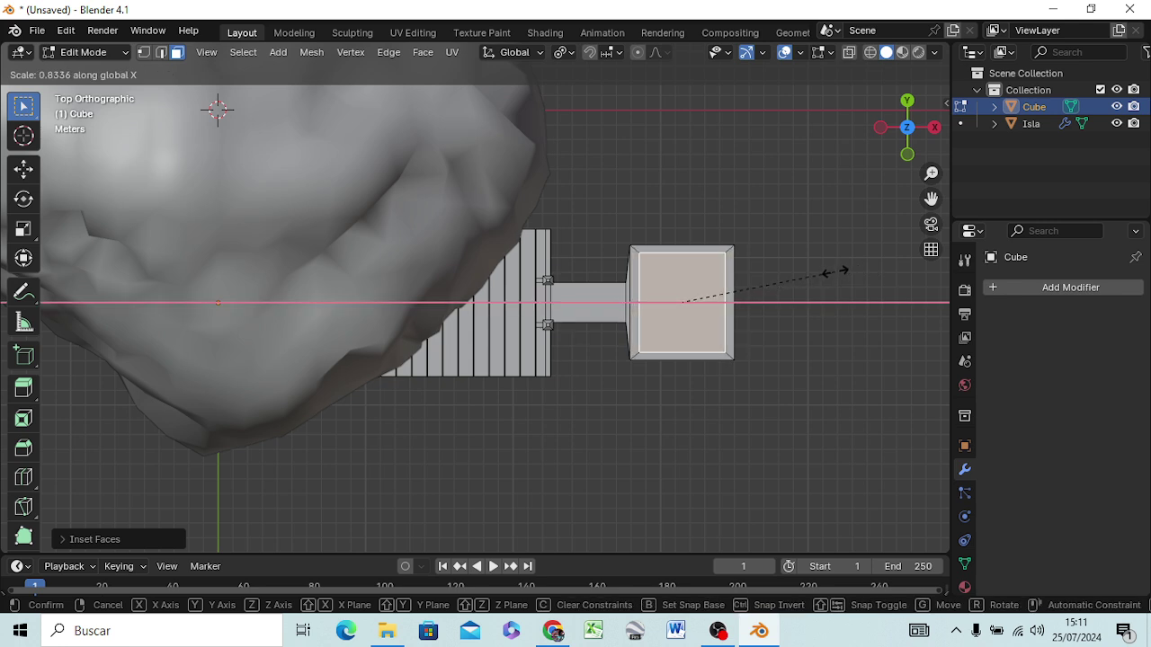
left_click(834, 270)
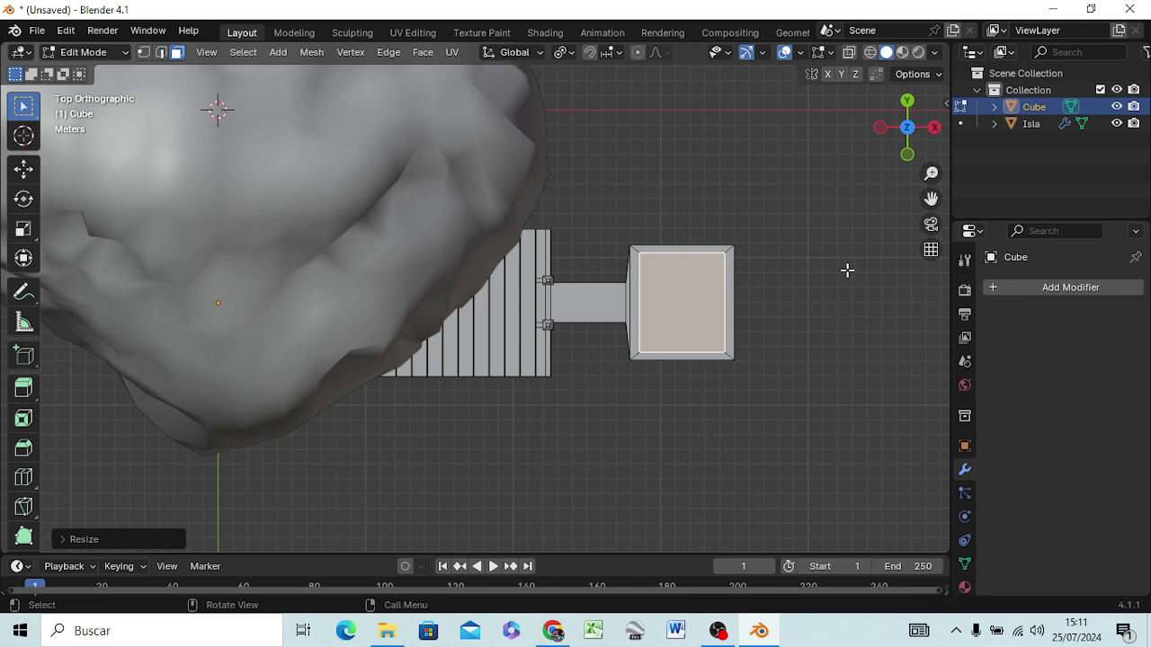
key("s")
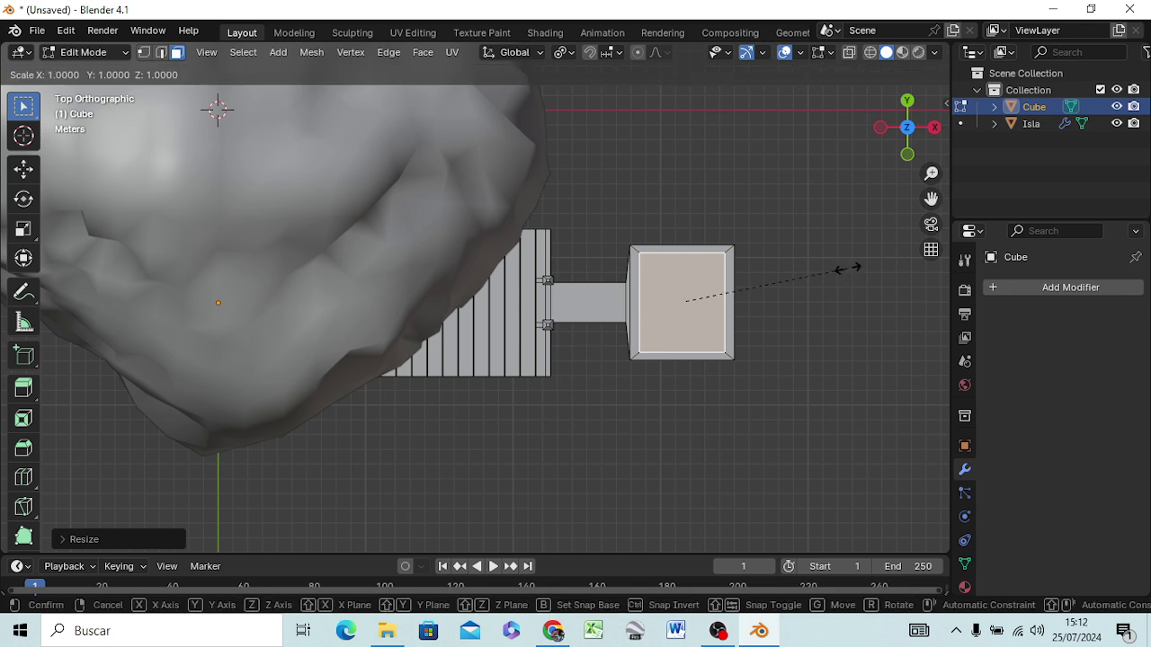
key("y")
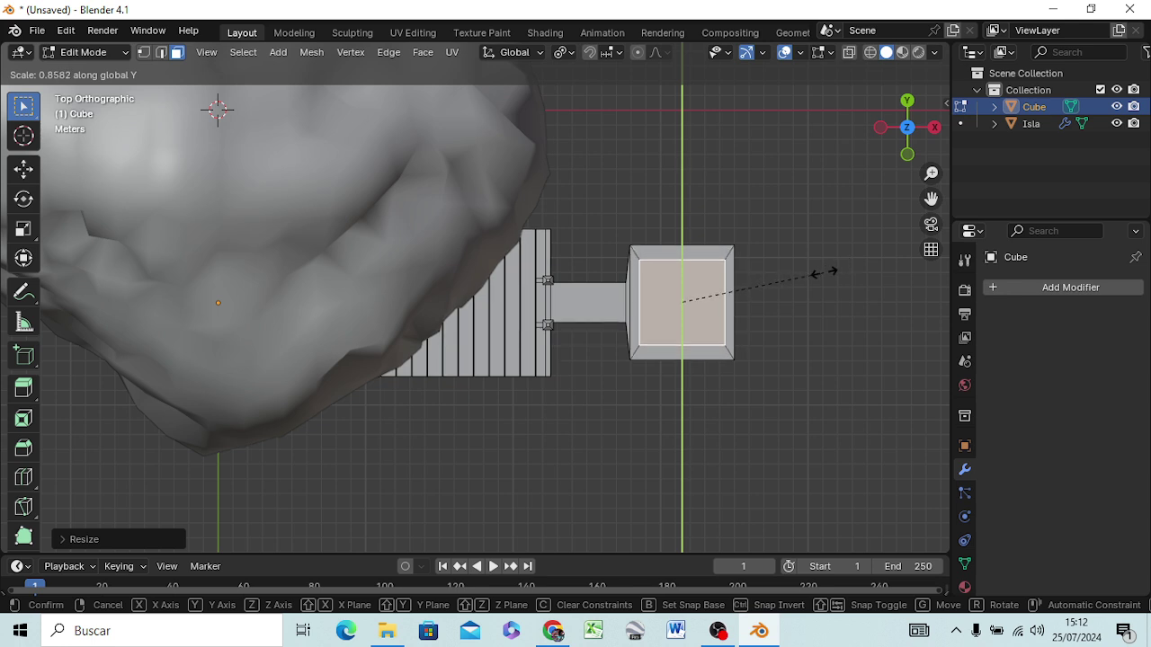
left_click(824, 271)
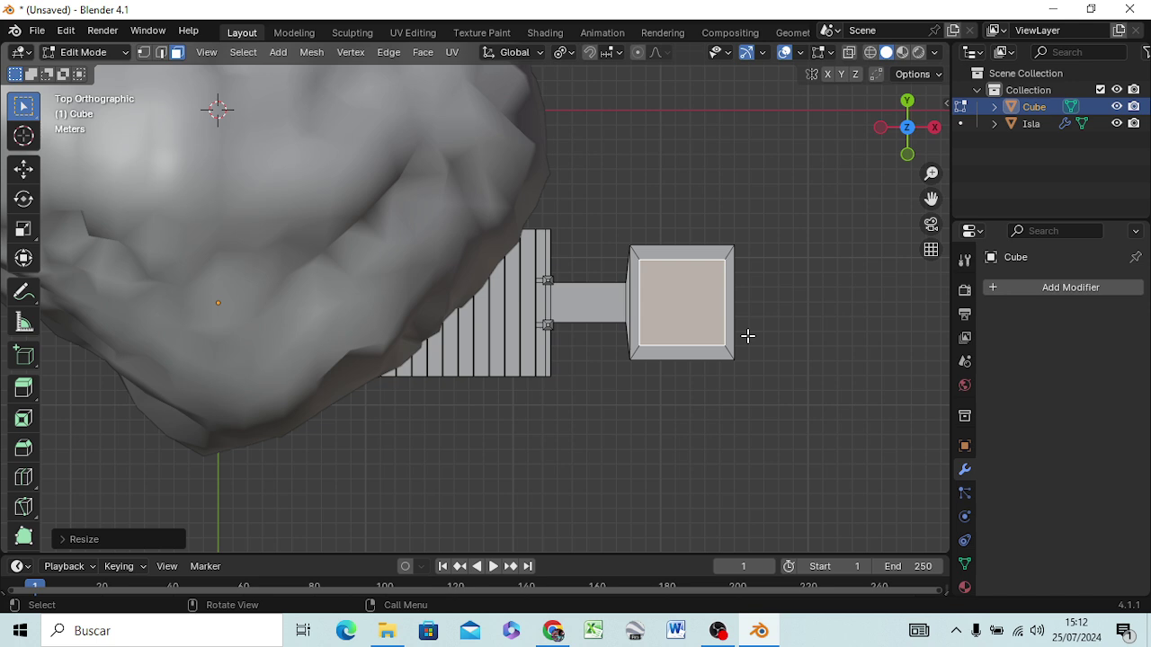
Move the inset face about 0.51 m along X toward the platform's right edge
key("g")
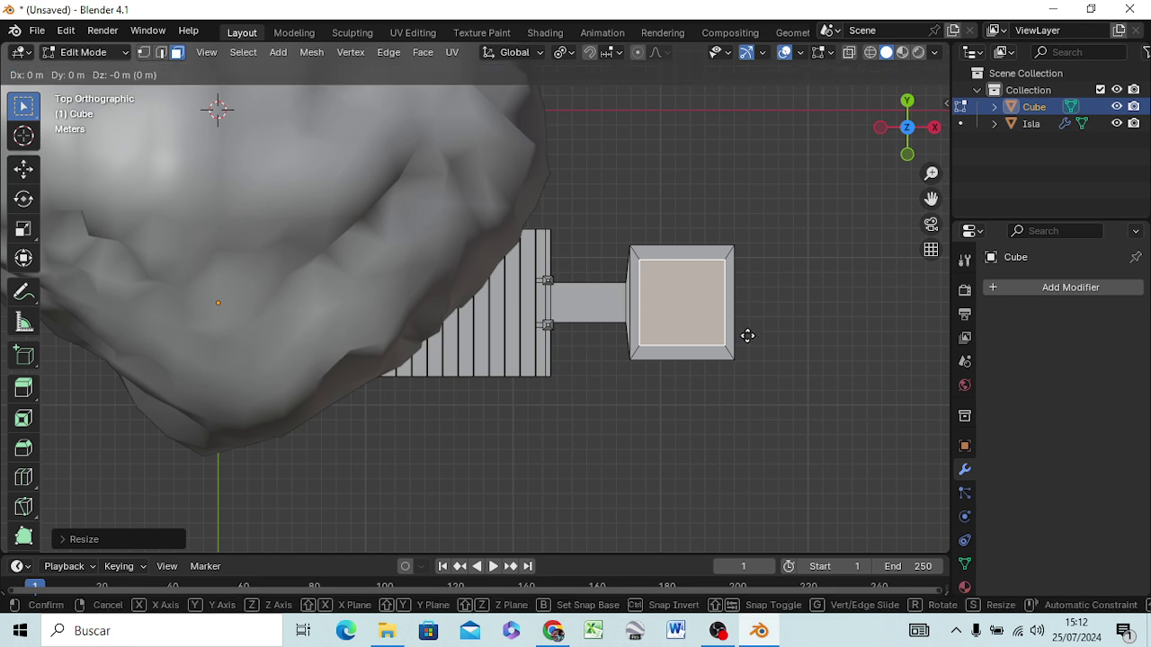
key("x")
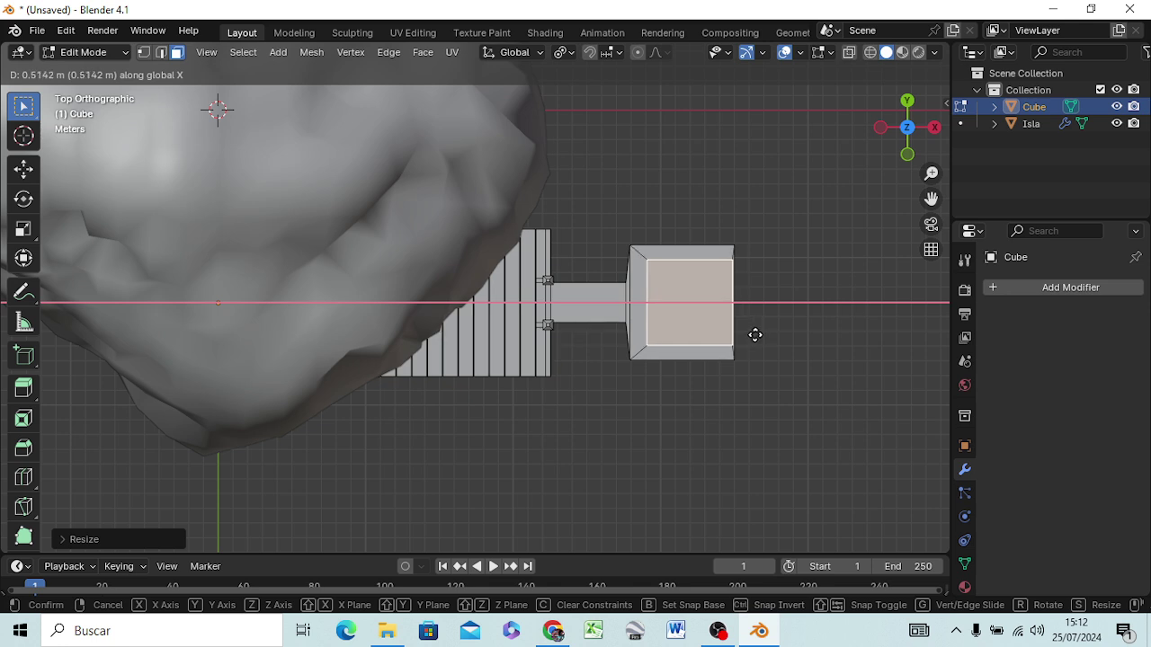
left_click(755, 334)
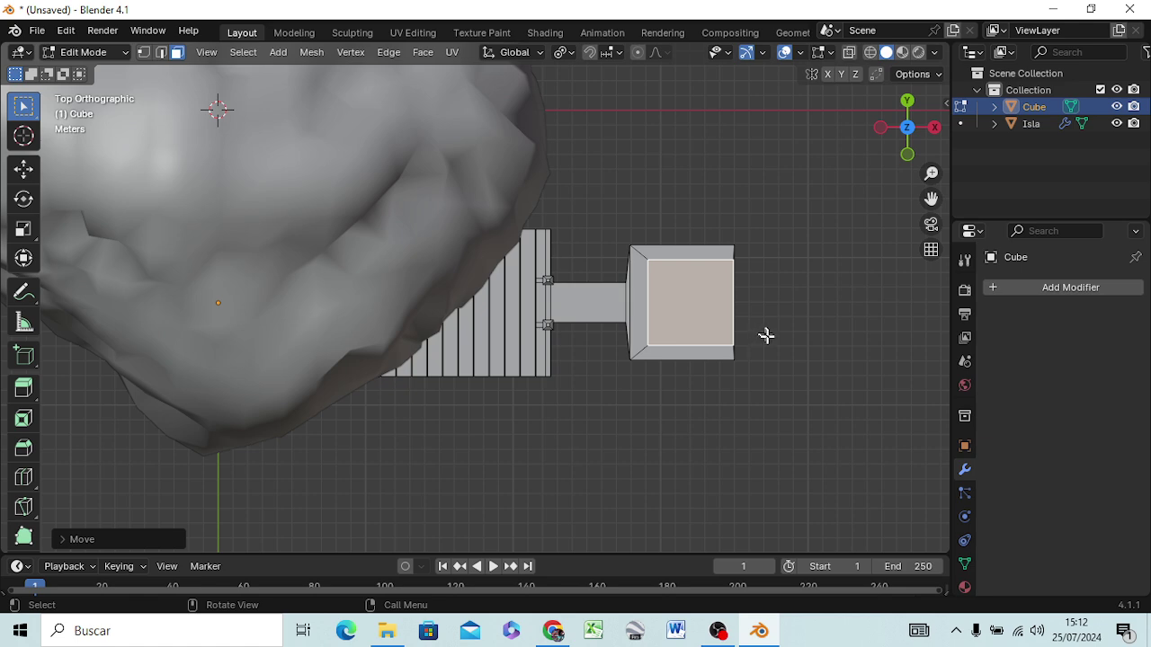
mouse_move(737, 403)
middle_mouse_down()
mouse_move(706, 272)
mouse_move(727, 328)
middle_mouse_up()
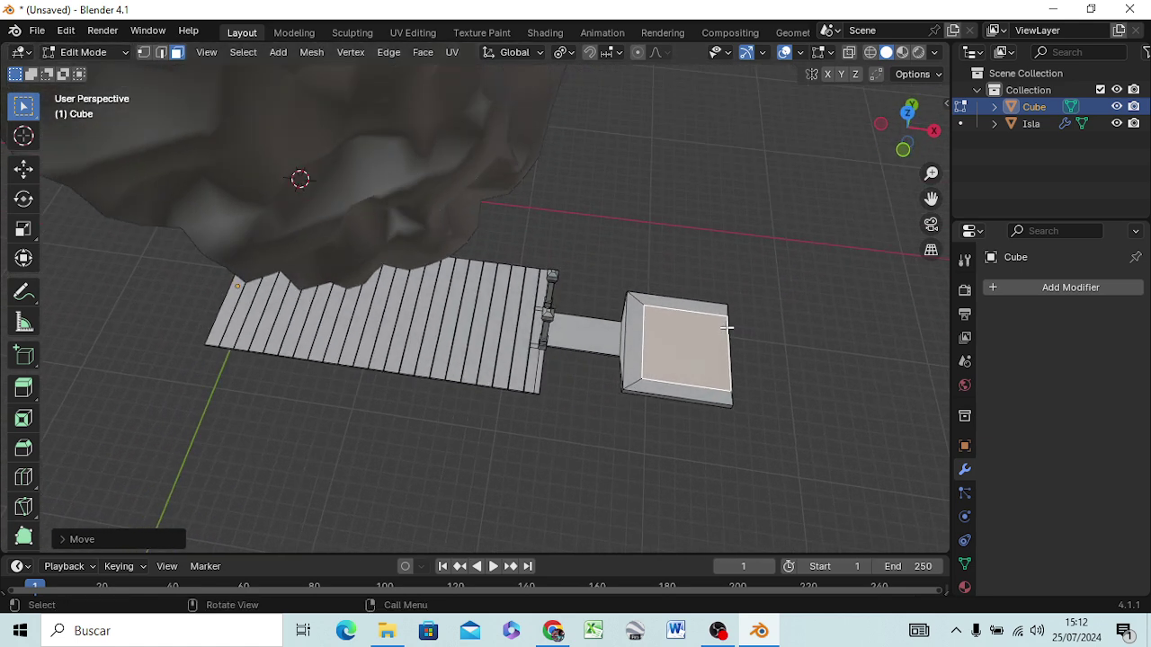
Extrude the inset face straight up along Z about 0.6 m, then return to a centred top view
key("e")
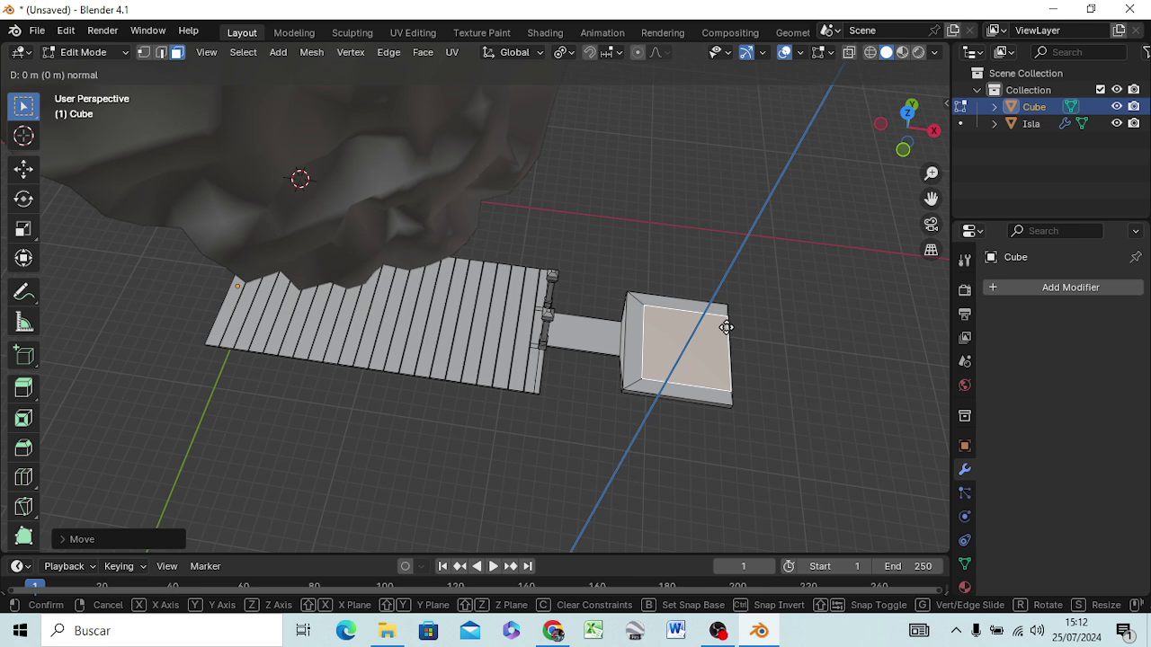
key("z")
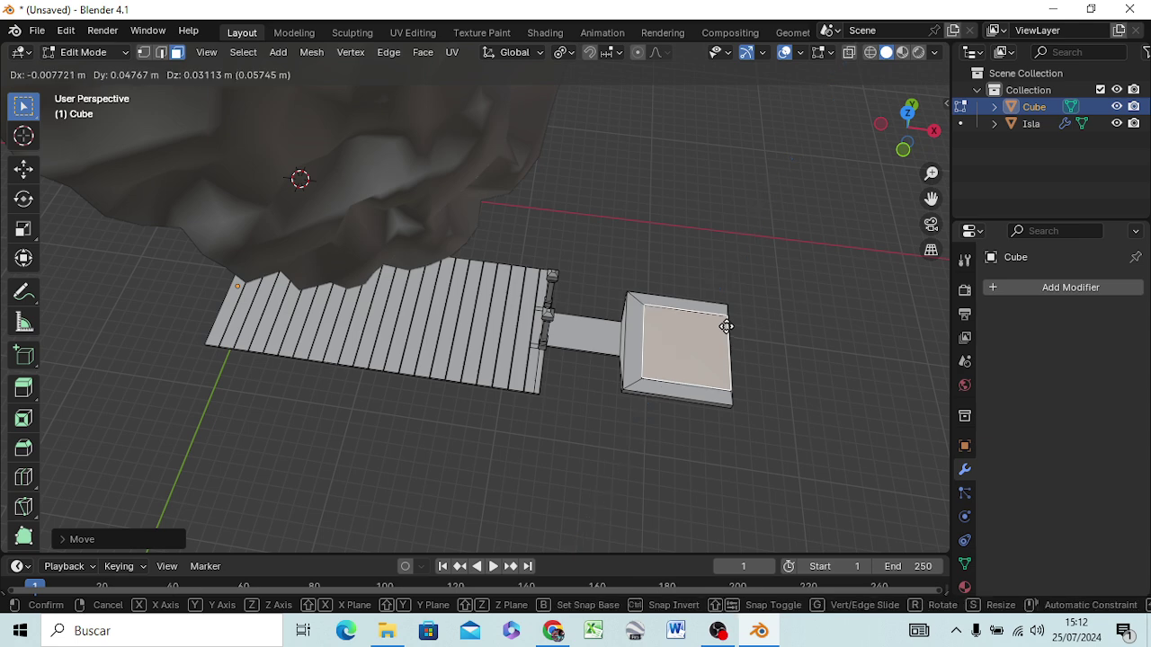
key("z")
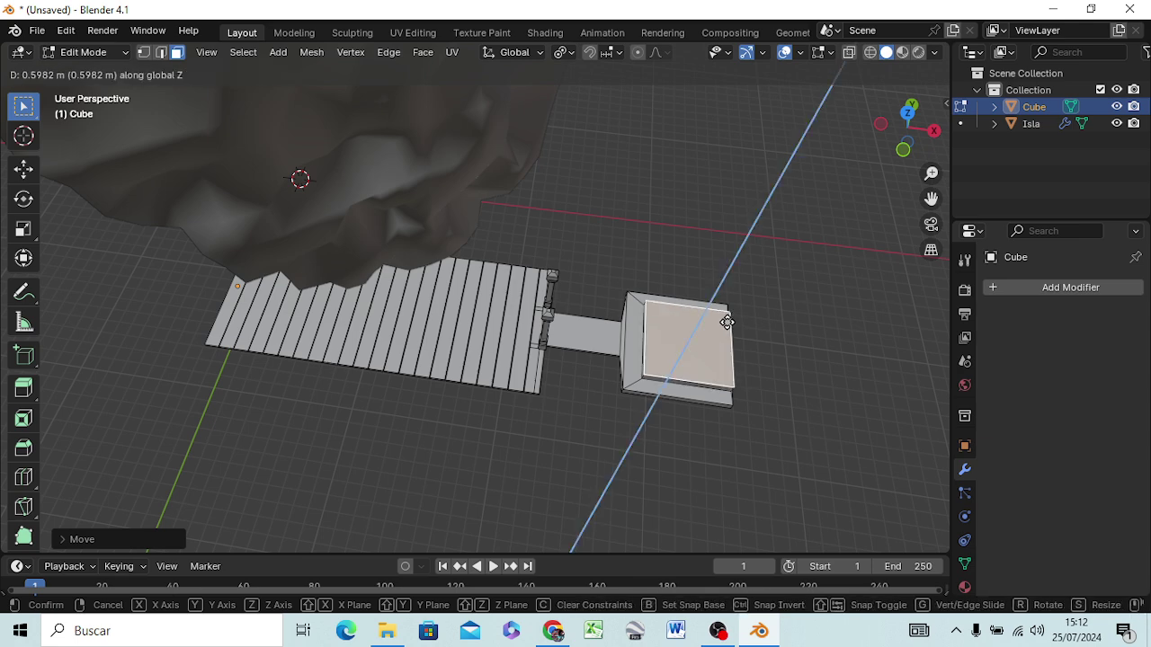
left_click(727, 322)
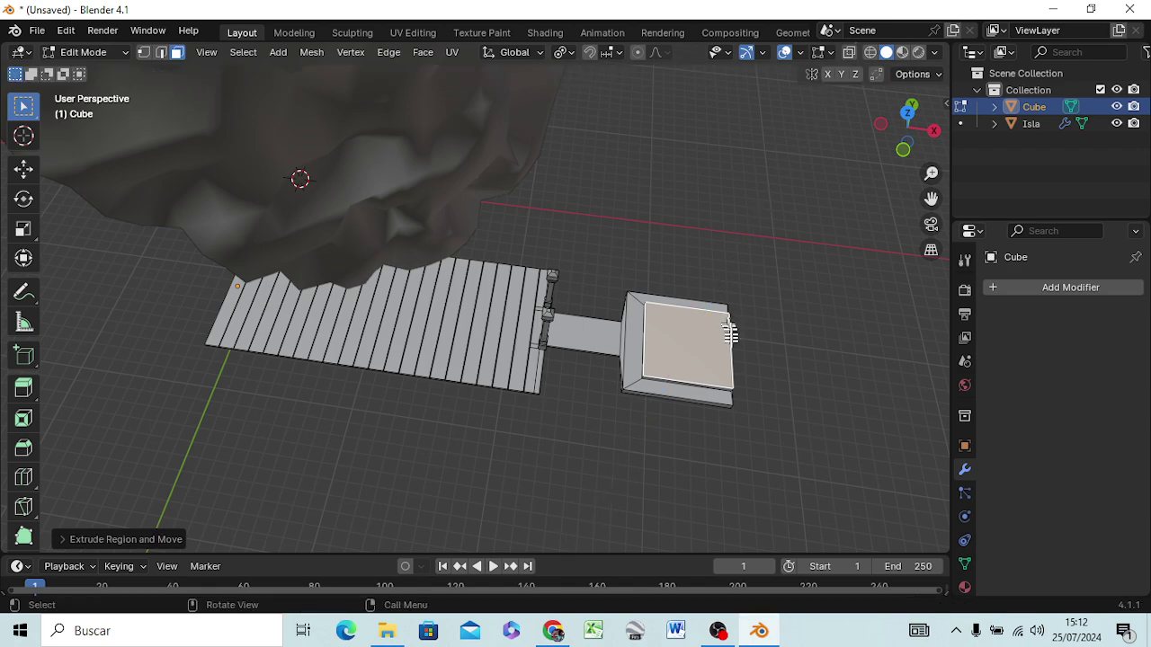
mouse_move(735, 410)
middle_mouse_down()
mouse_move(574, 293)
mouse_move(557, 406)
middle_mouse_up()
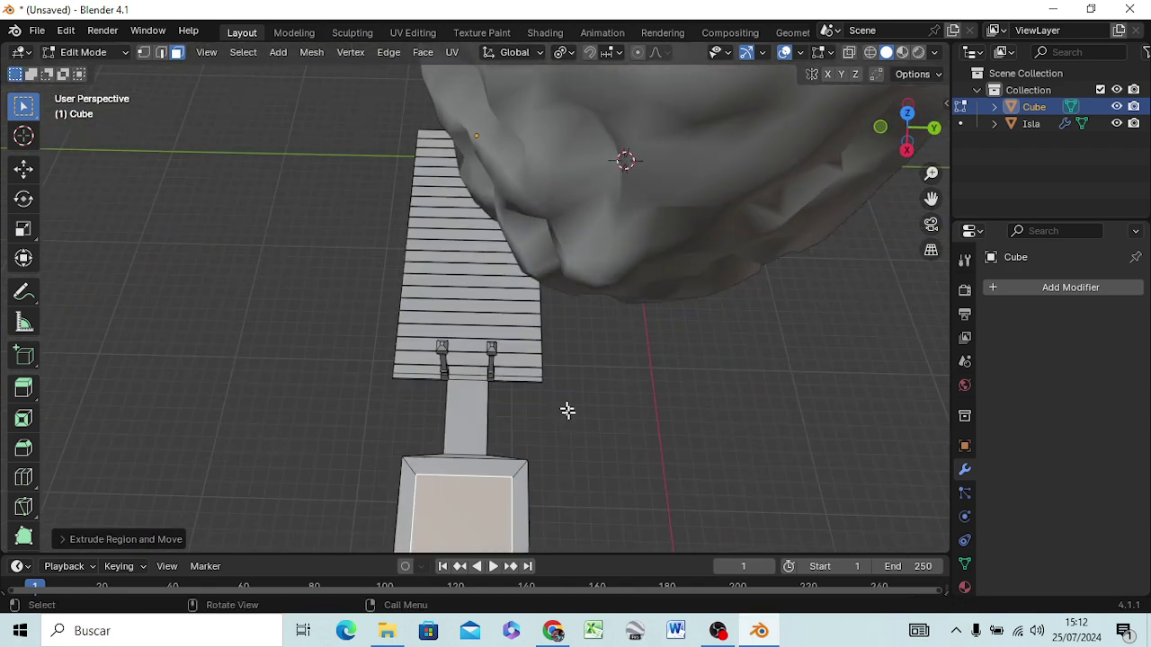
key("KP_7")
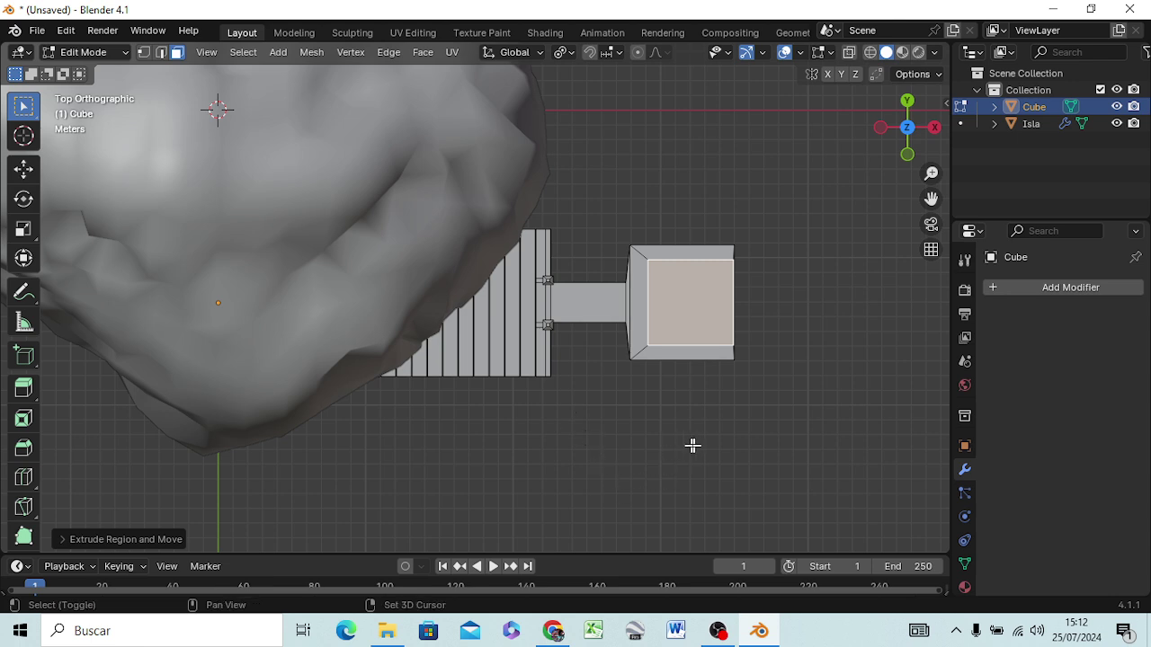
scroll(693, 419, "up", 4)
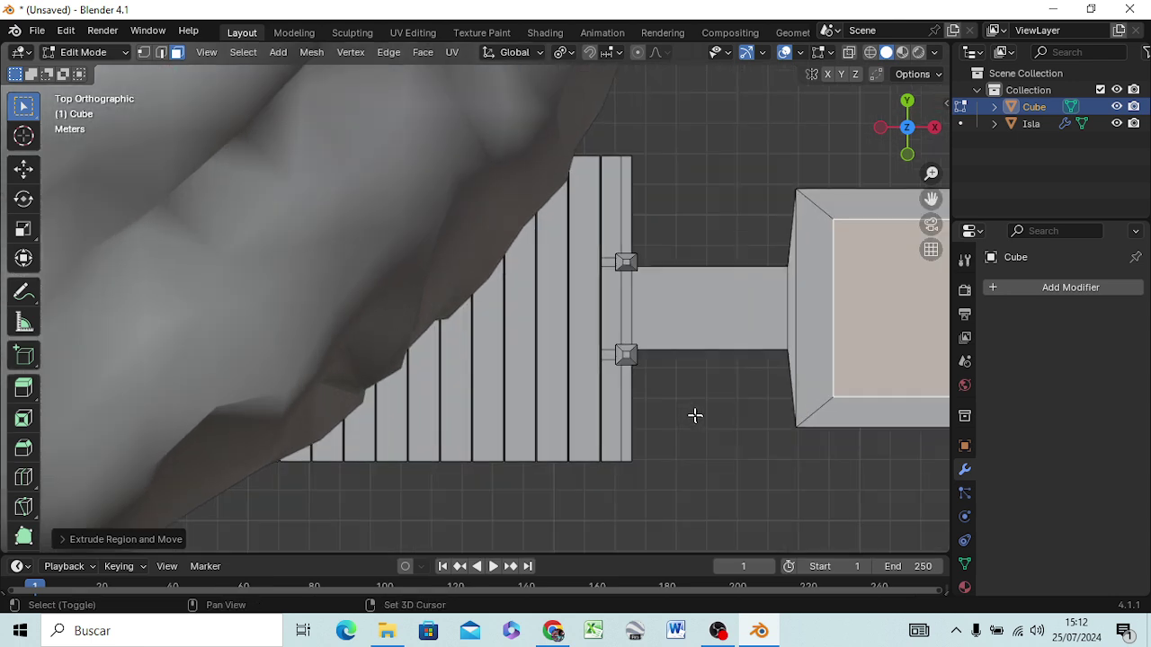
middle_click_drag(694, 415, 330, 425, "shift")
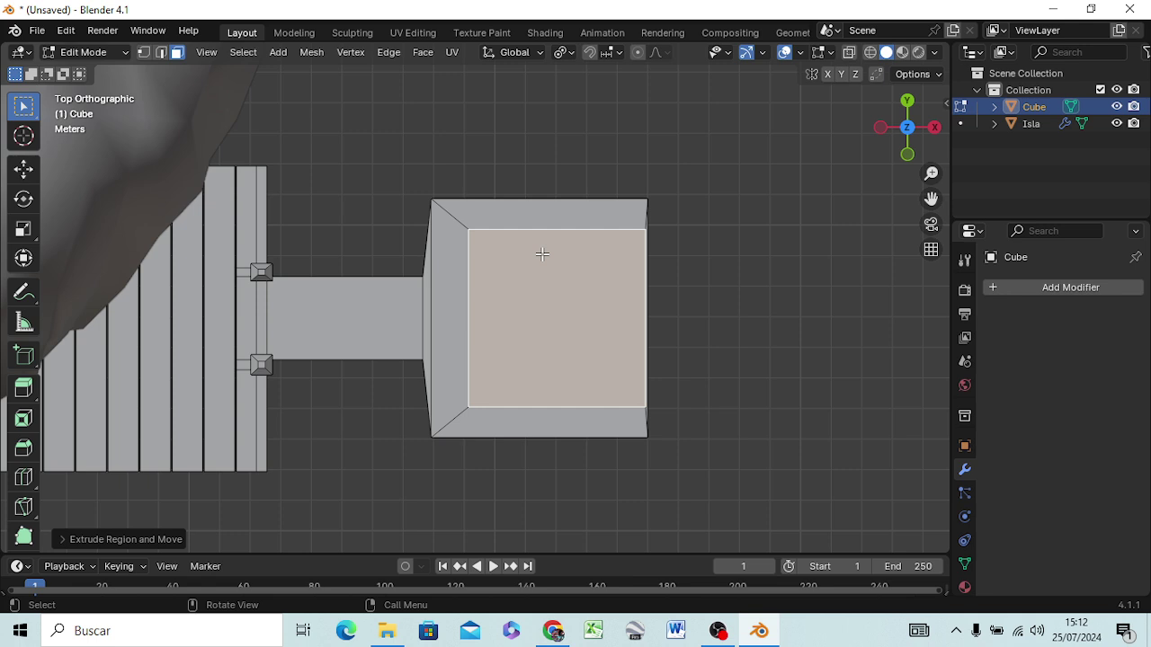
Add three loop cuts on the raised block, sliding them near its left, right and top edges
key("ctrl")
key("ctrl+r")
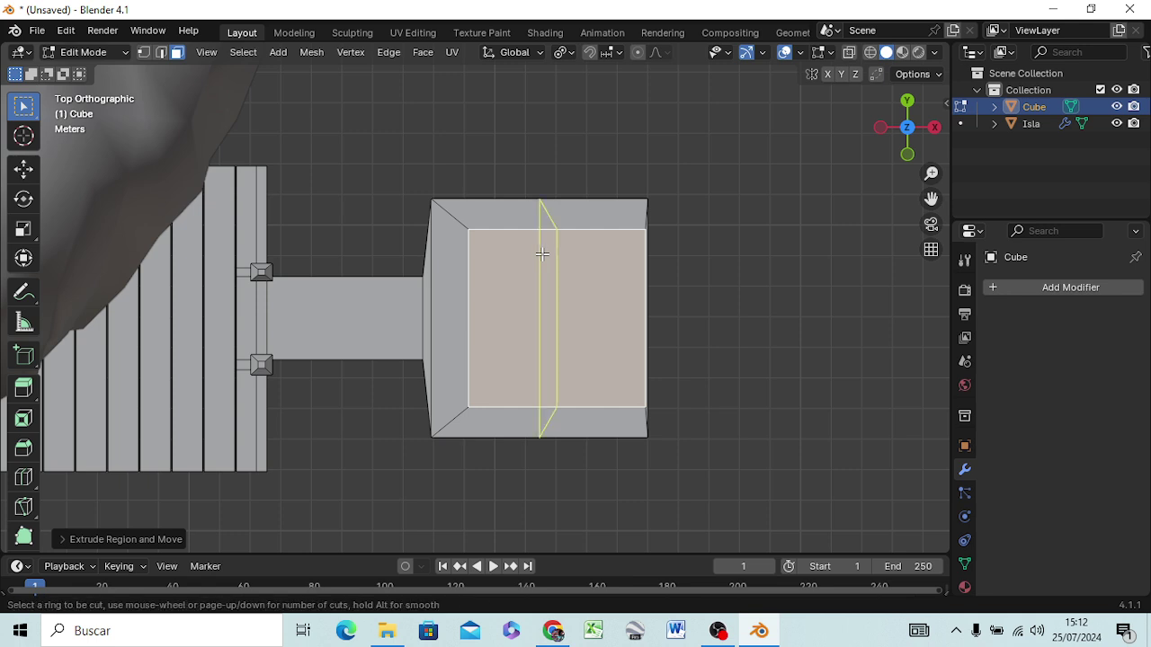
left_click(542, 255)
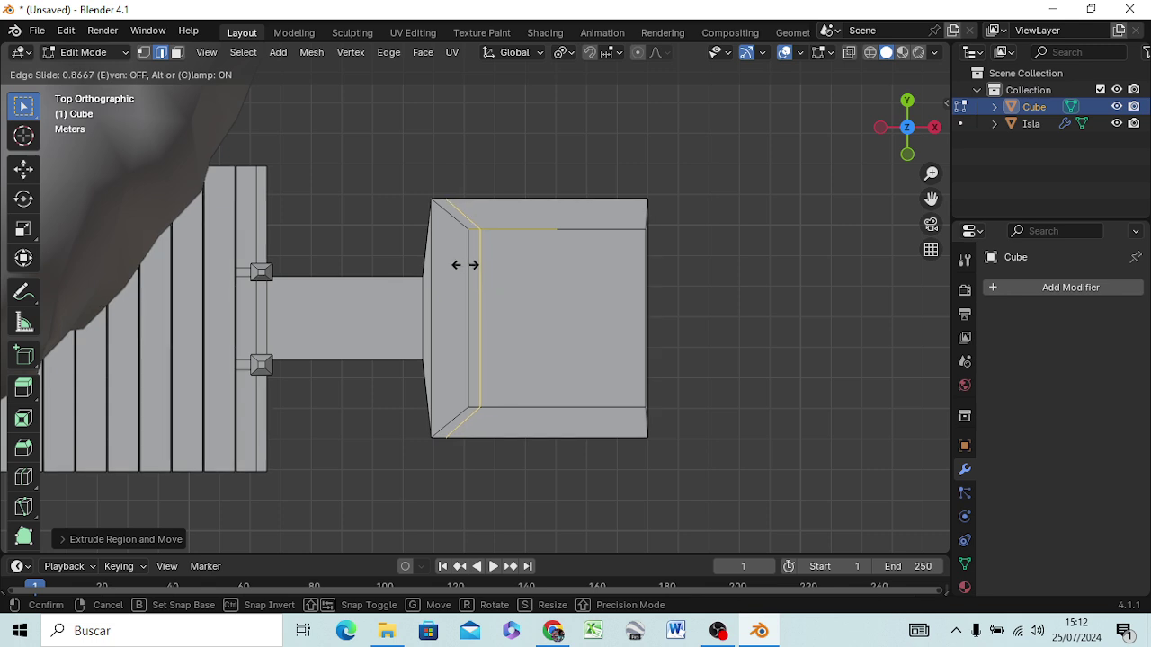
left_click(465, 264)
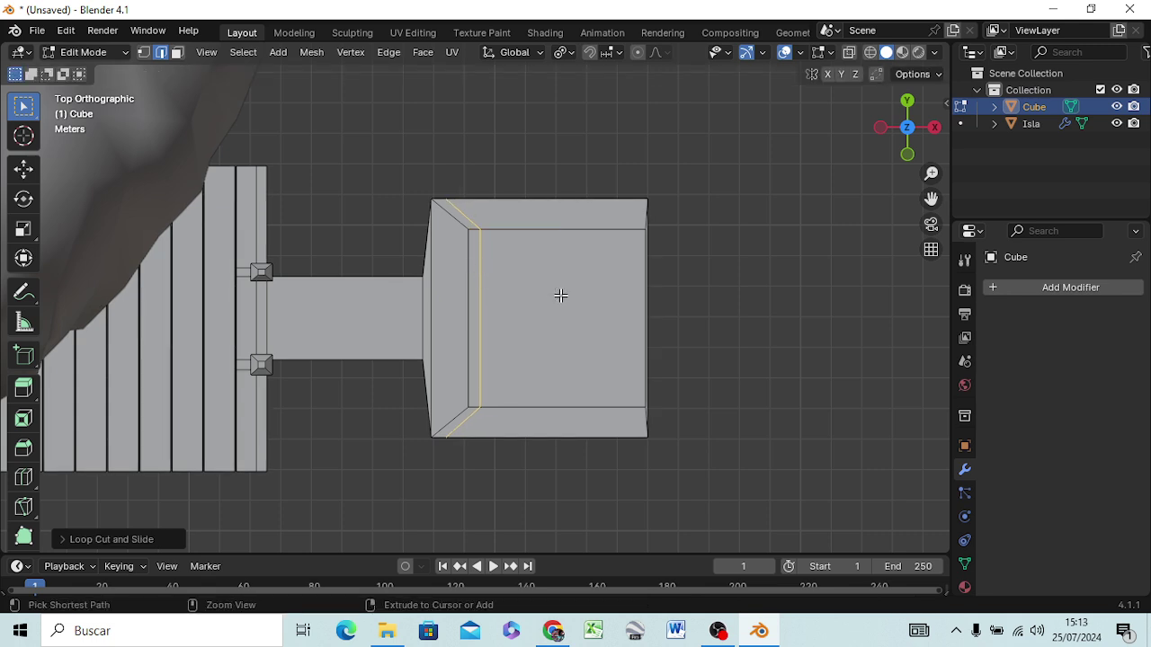
key("ctrl+r")
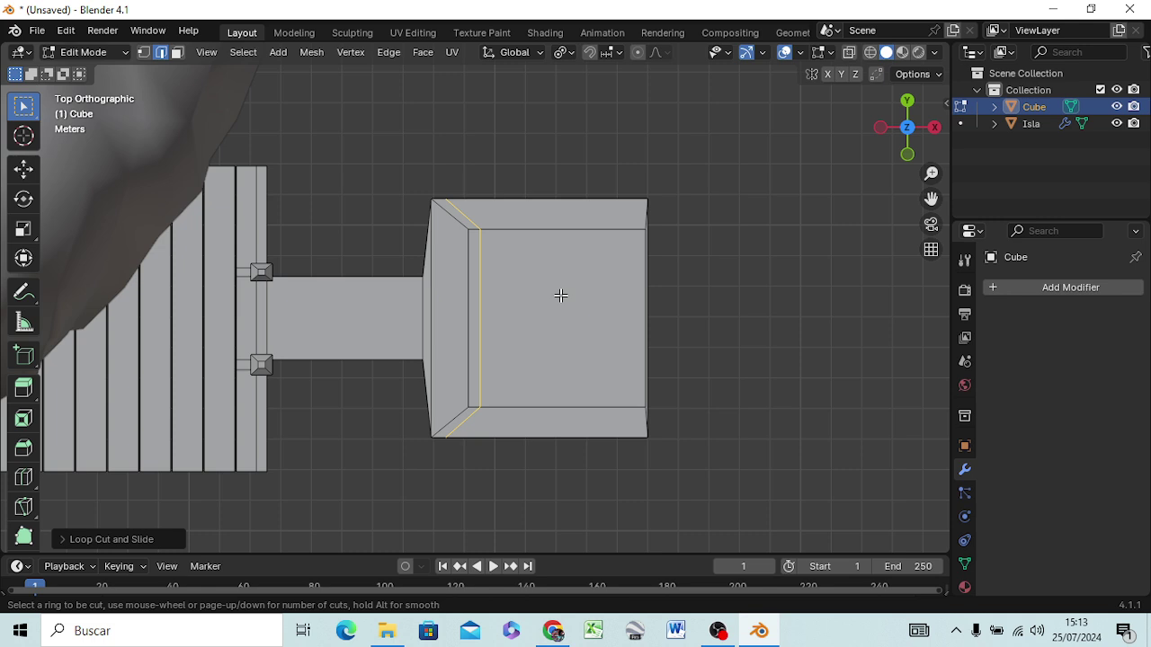
left_click(546, 248)
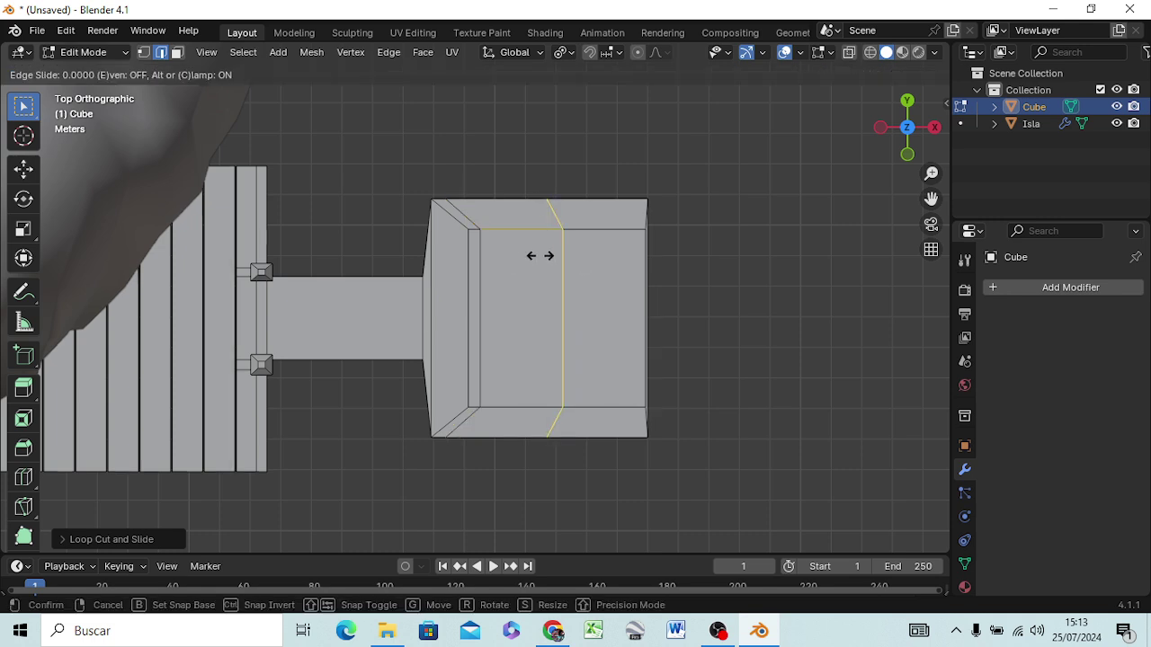
left_click(617, 252)
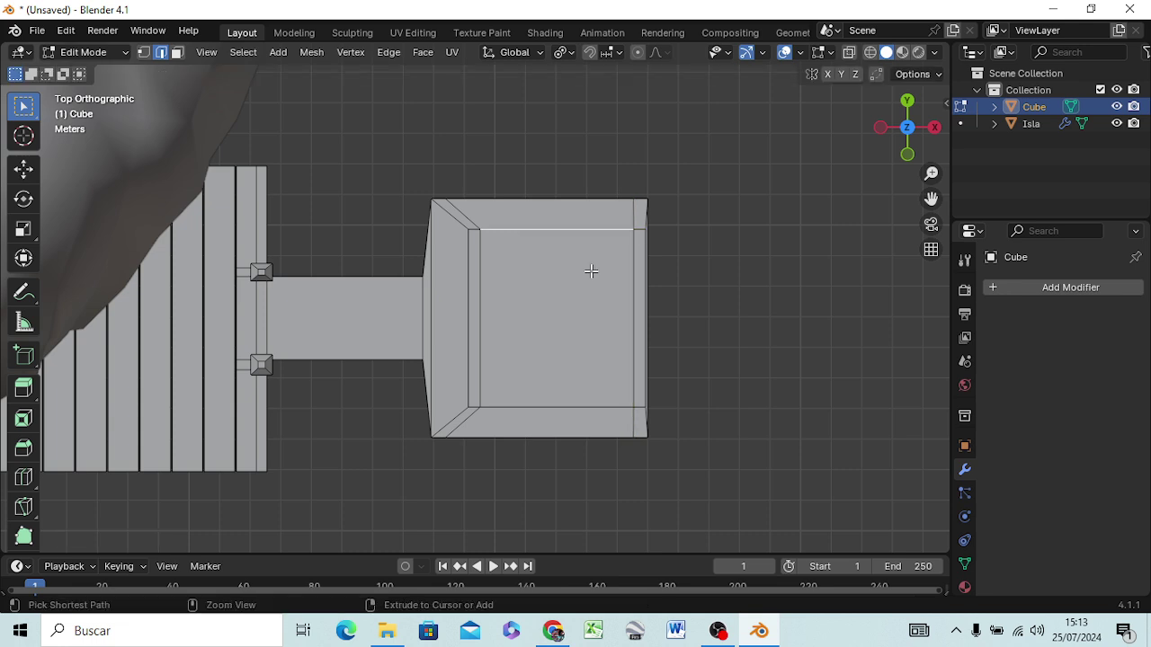
key("ctrl+r")
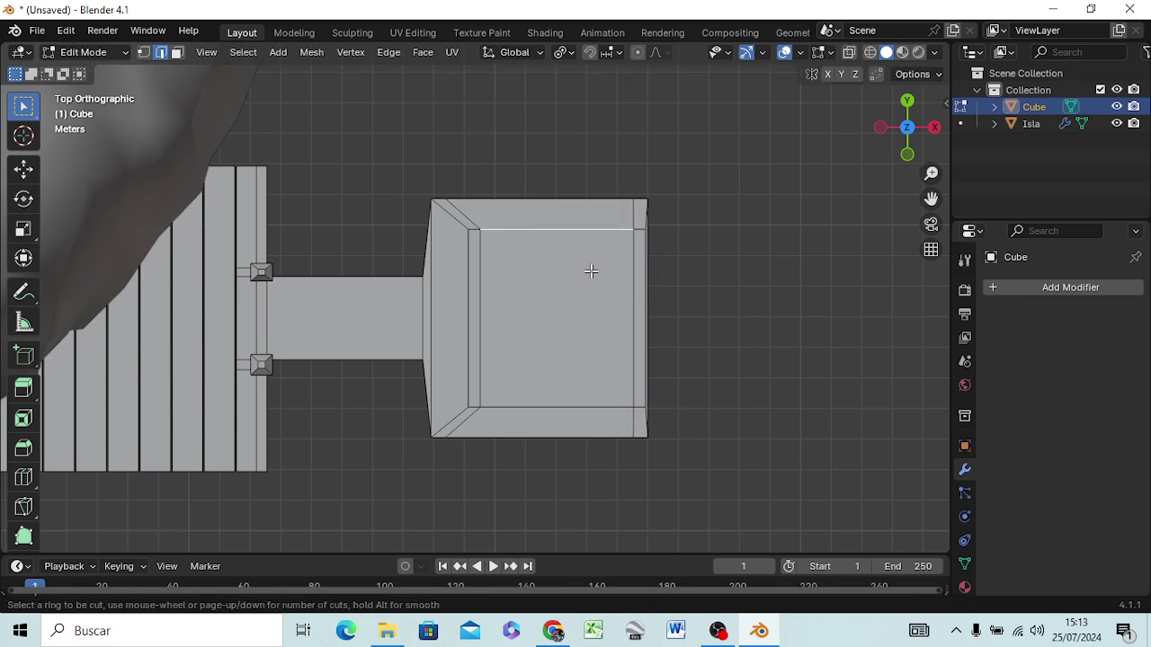
left_click(498, 318)
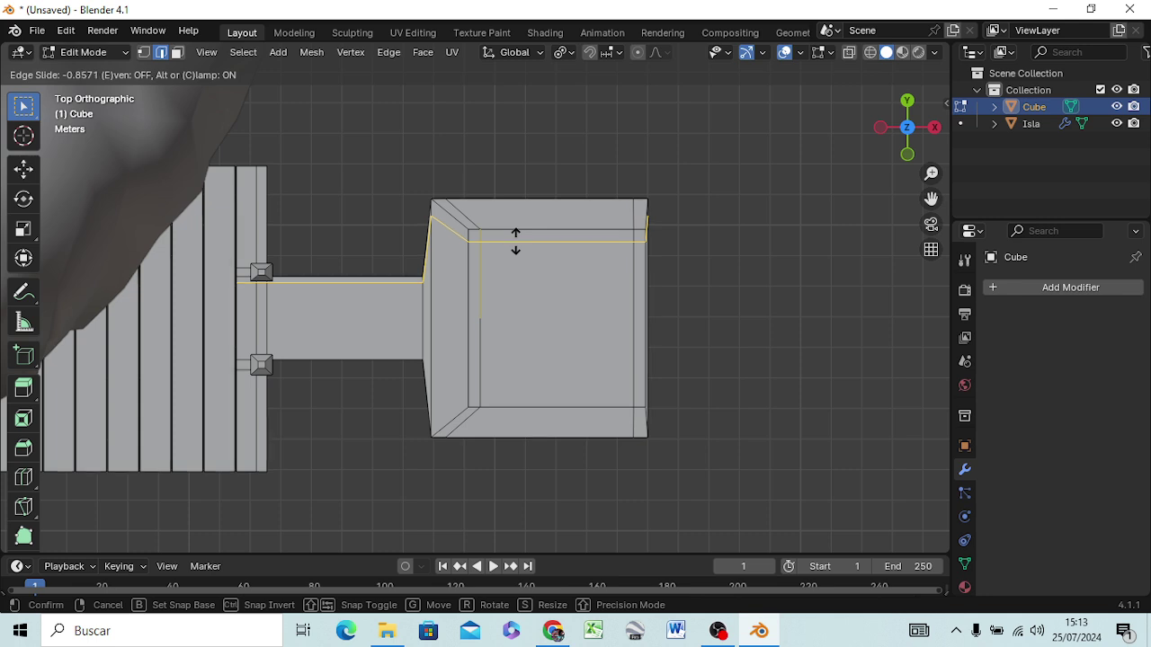
left_click(515, 243)
left_click(549, 321)
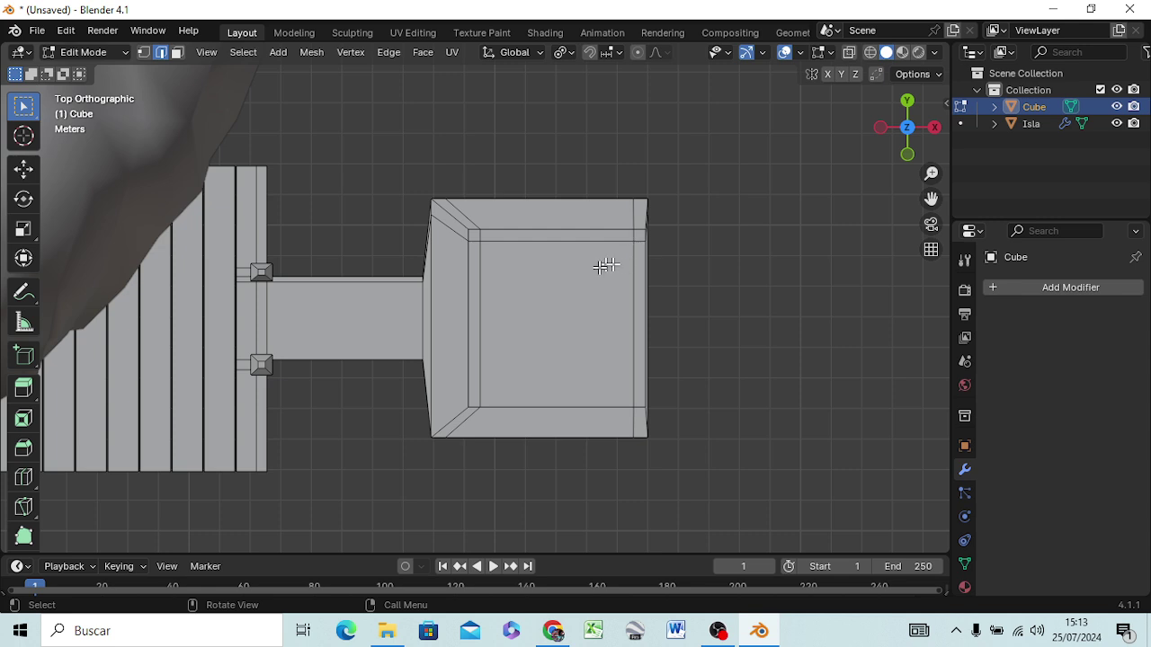
Undo back to the inner face, inset it thinly, shrink it slightly and stretch it along Y
key("ctrl+z")
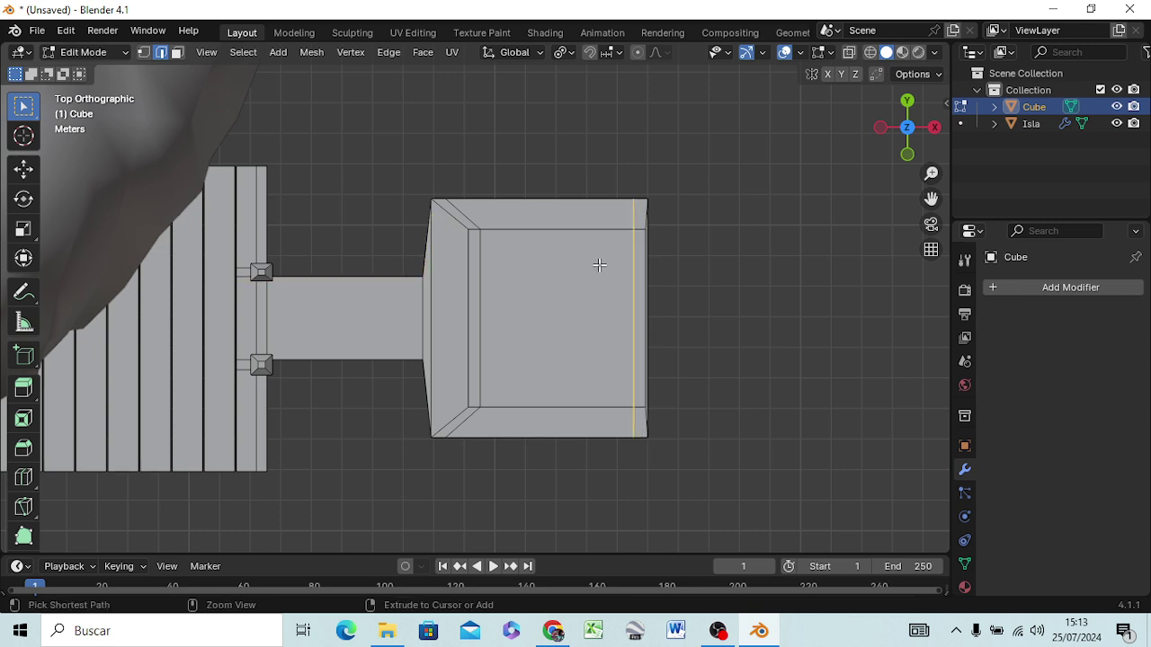
key("ctrl+z")
key("ctrl+z")
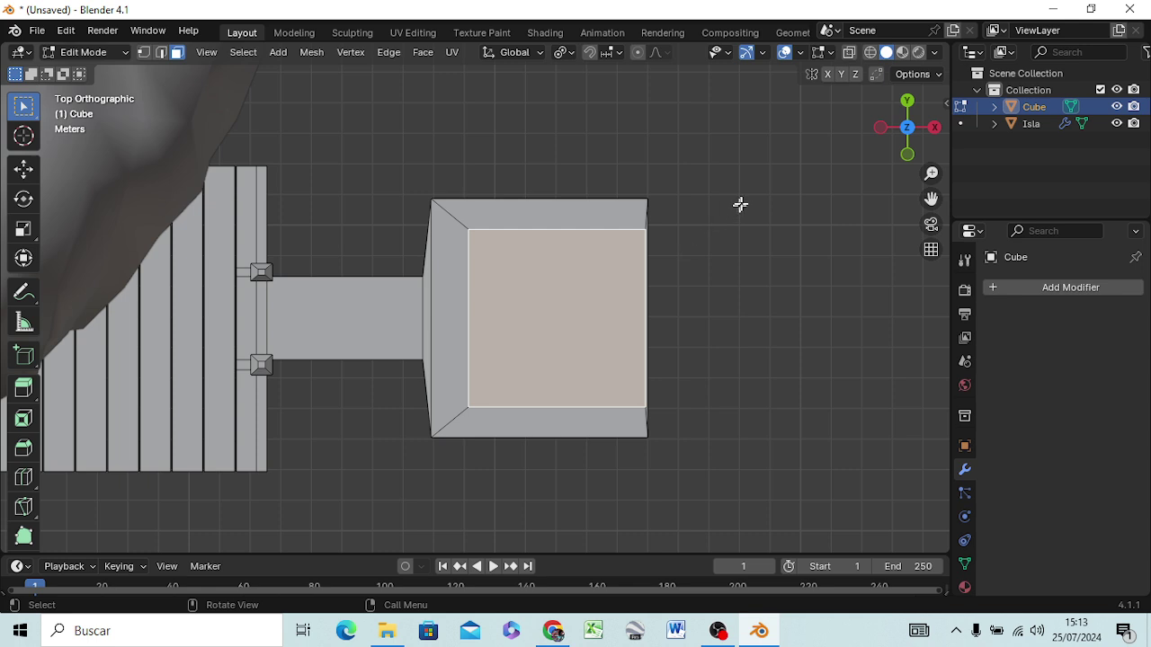
key("i")
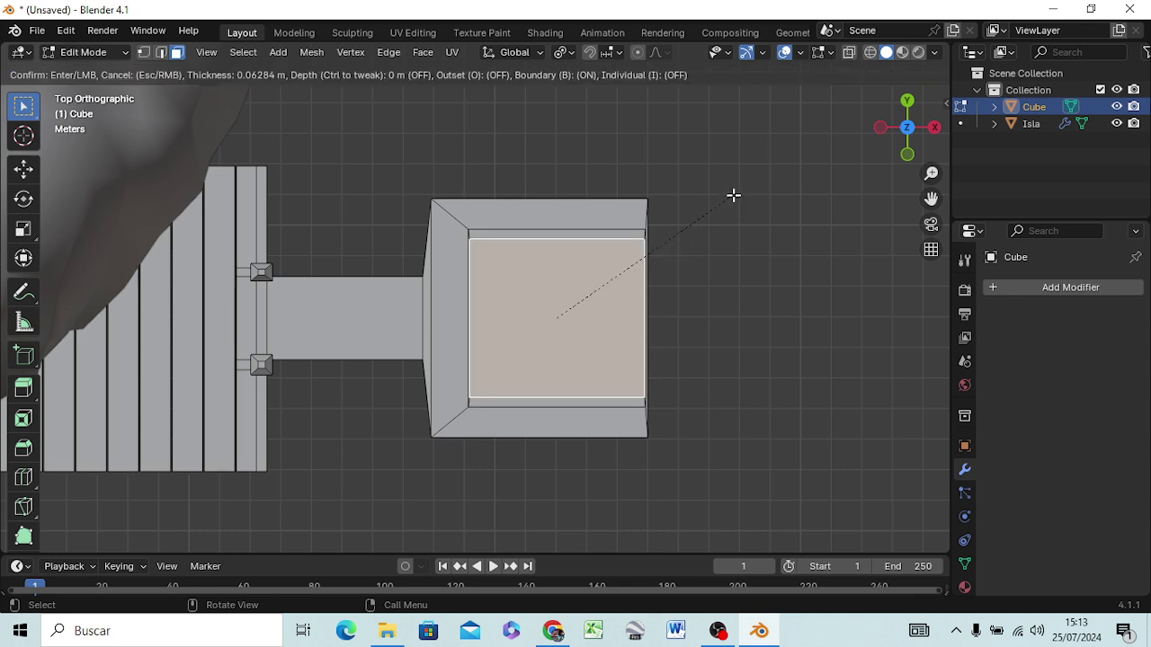
left_click(730, 194)
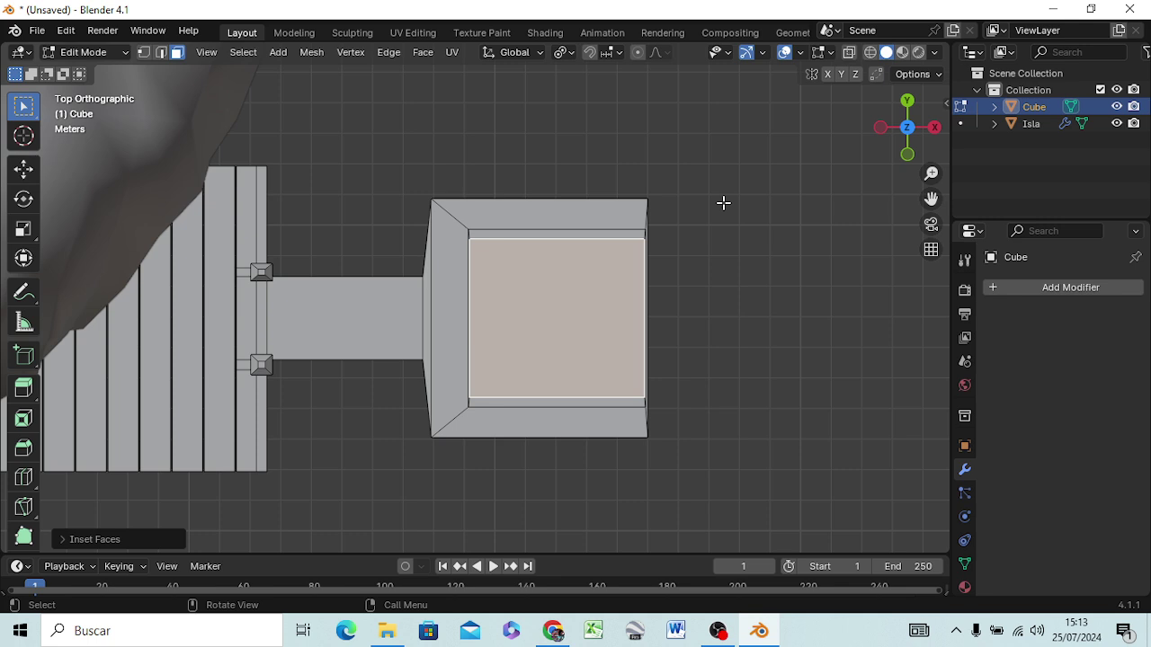
key("s")
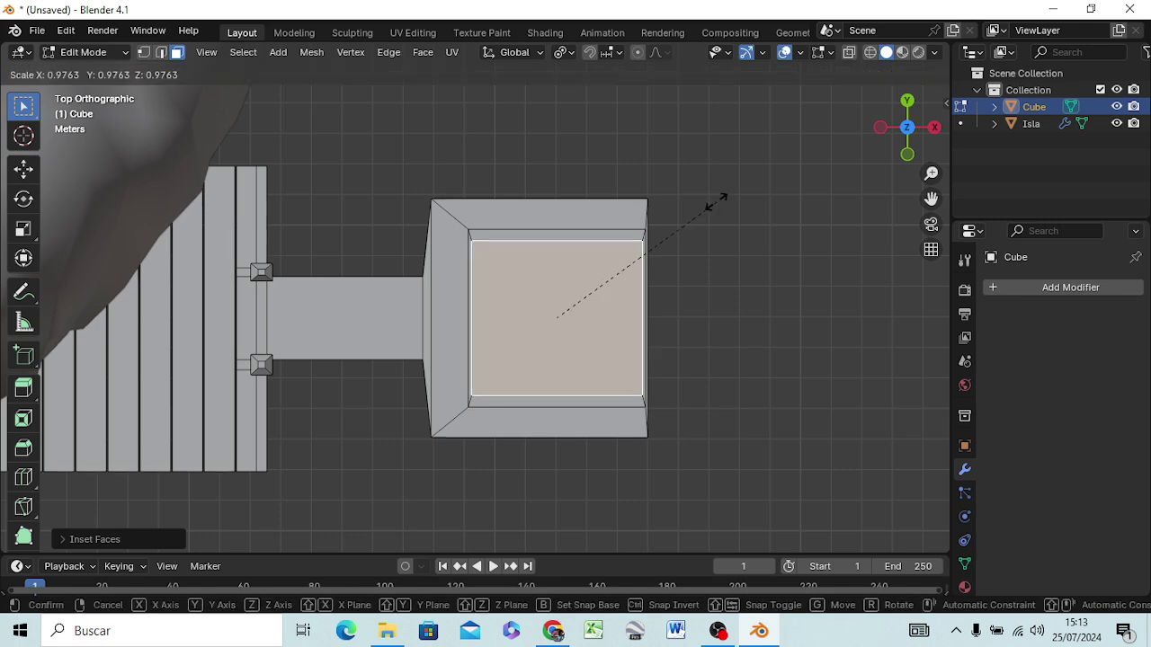
left_click(710, 205)
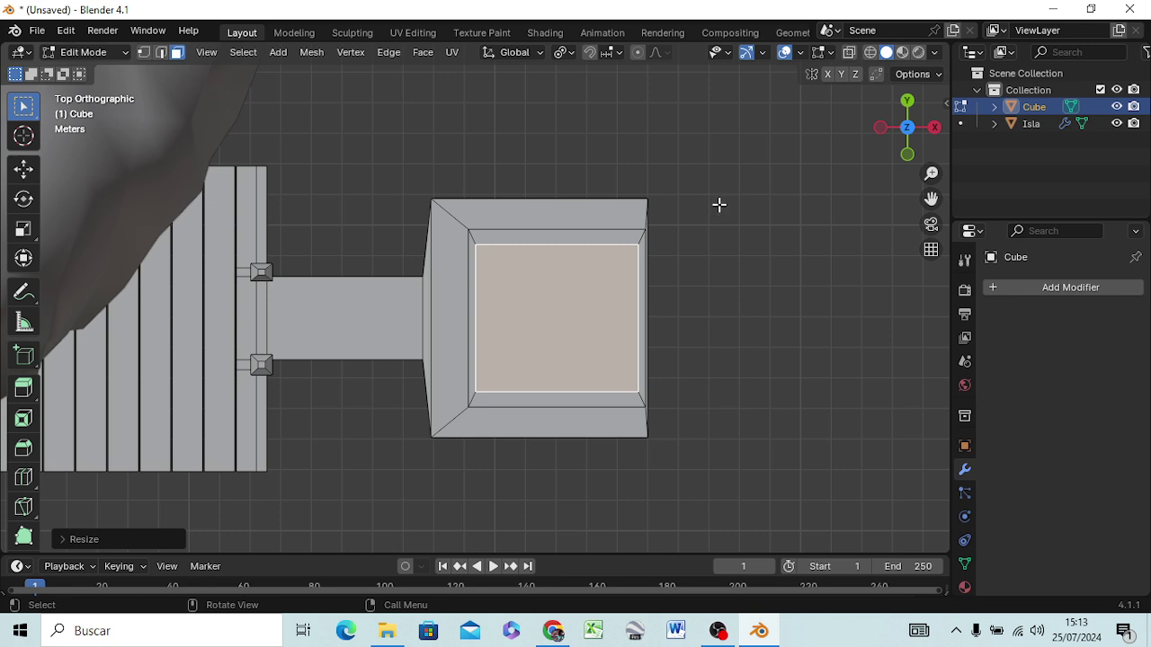
key("s")
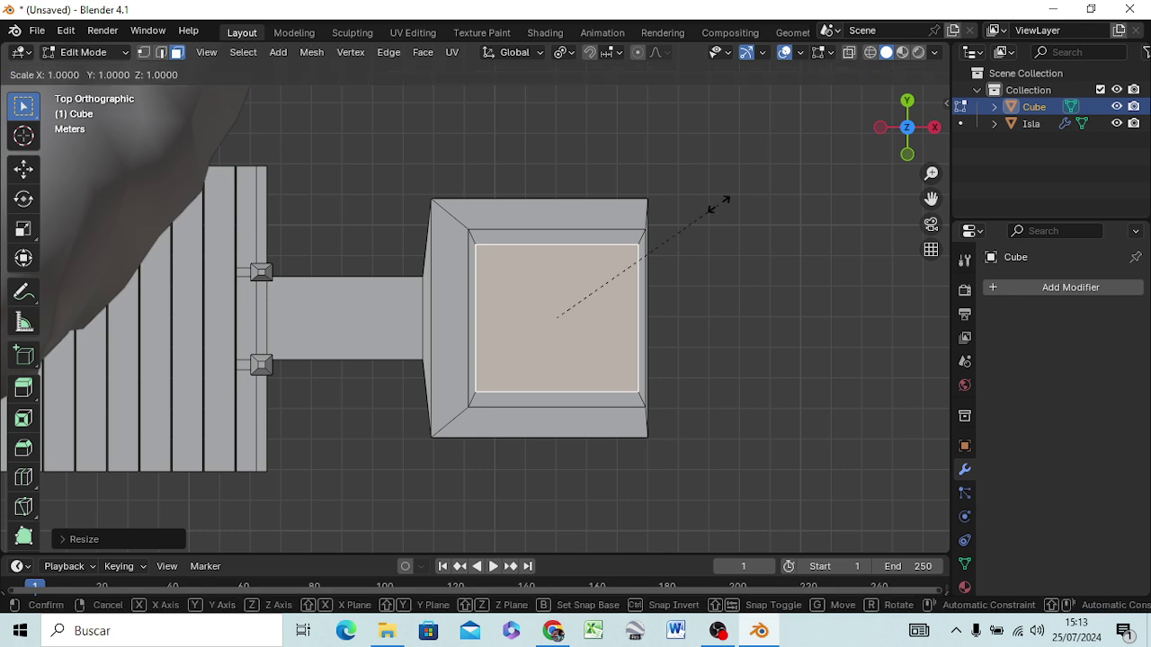
key("y")
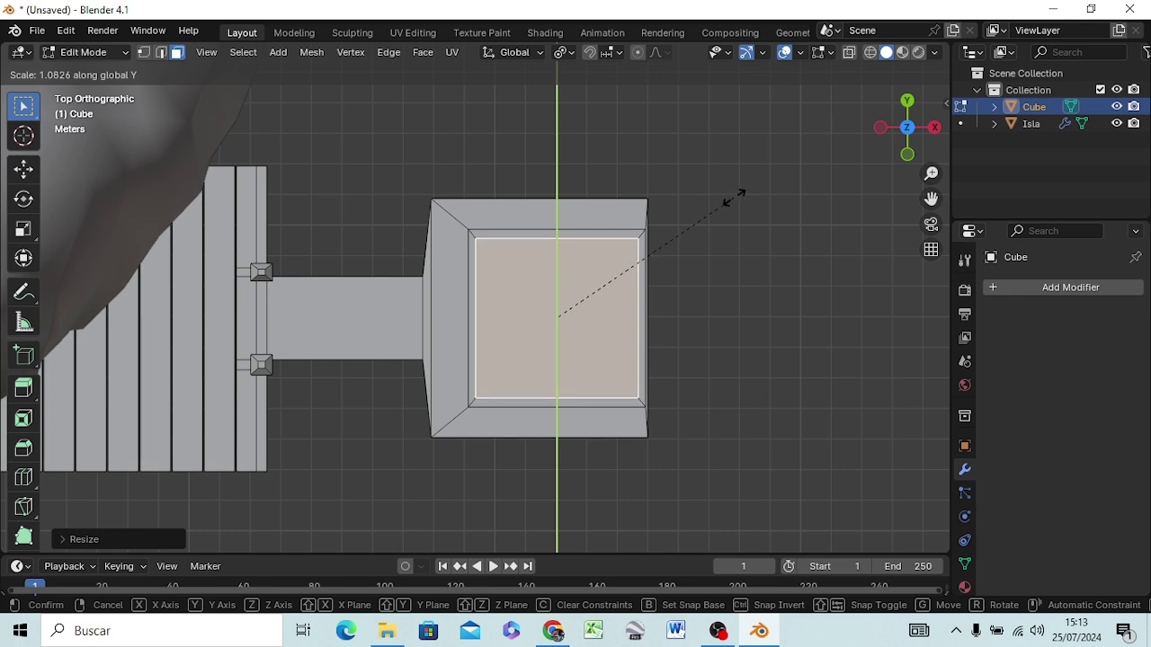
left_click(735, 196)
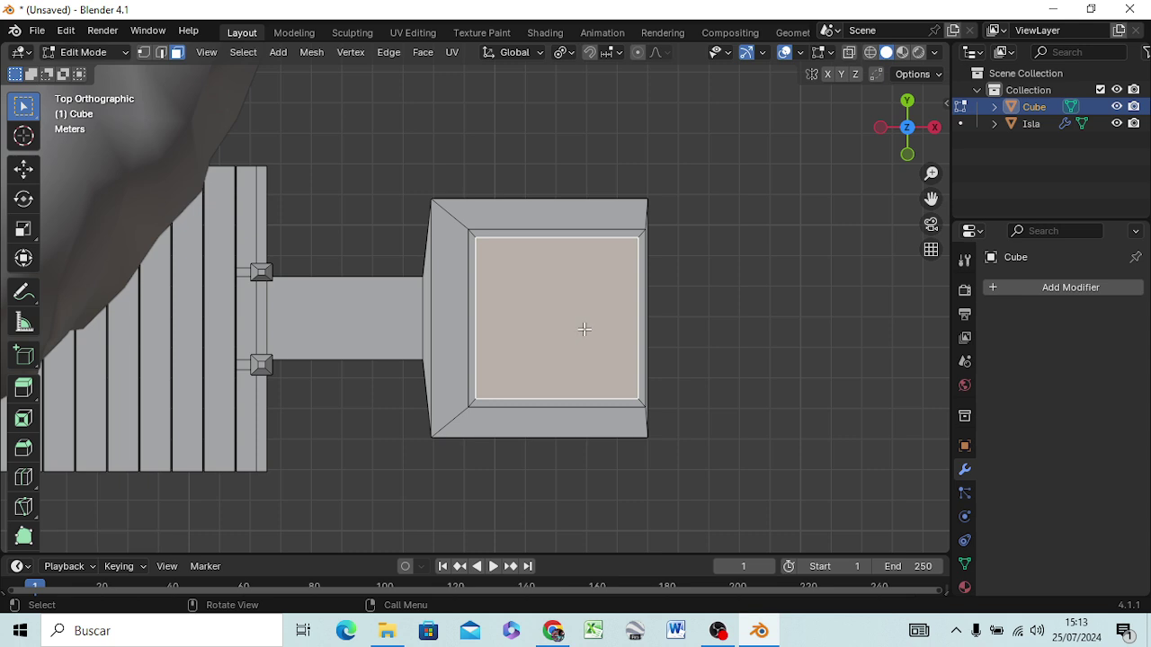
From the front view, extrude the inset face about 0.22 m up into a thin slab
key("KP_1")
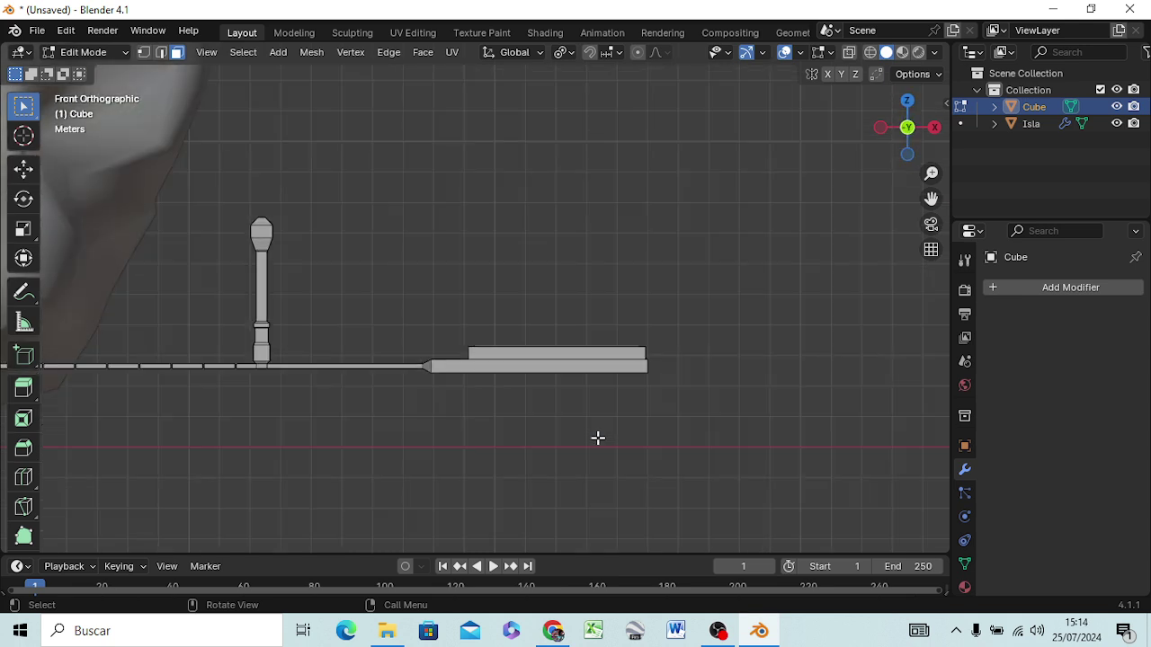
key("e")
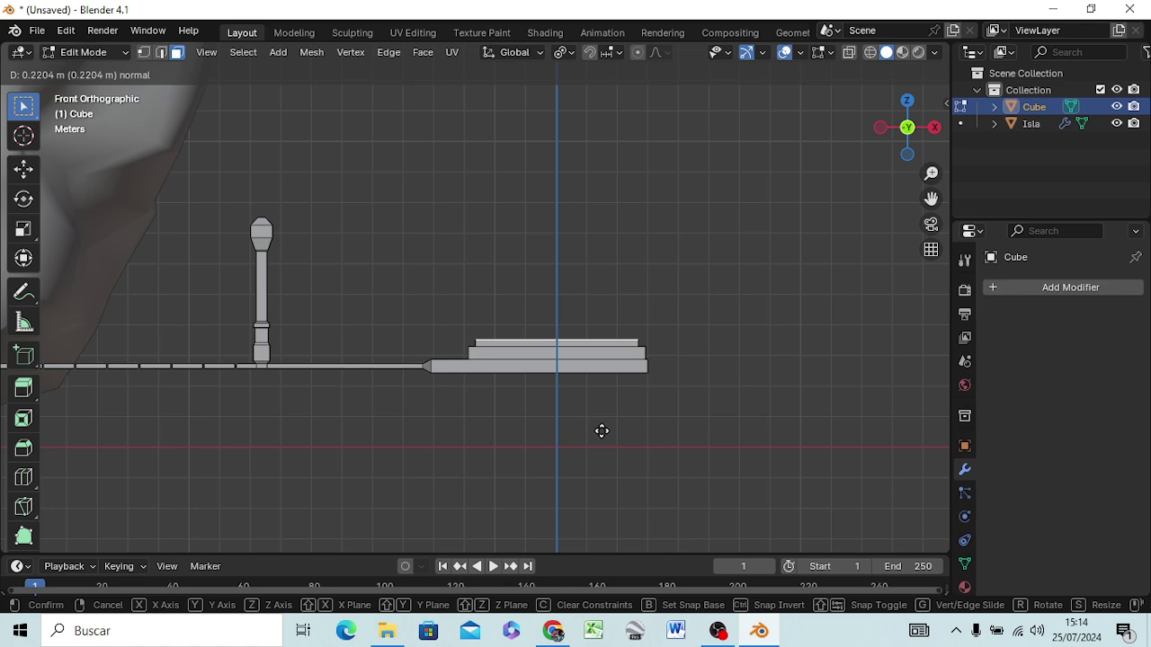
left_click(601, 430)
middle_click_drag(603, 445, 599, 7)
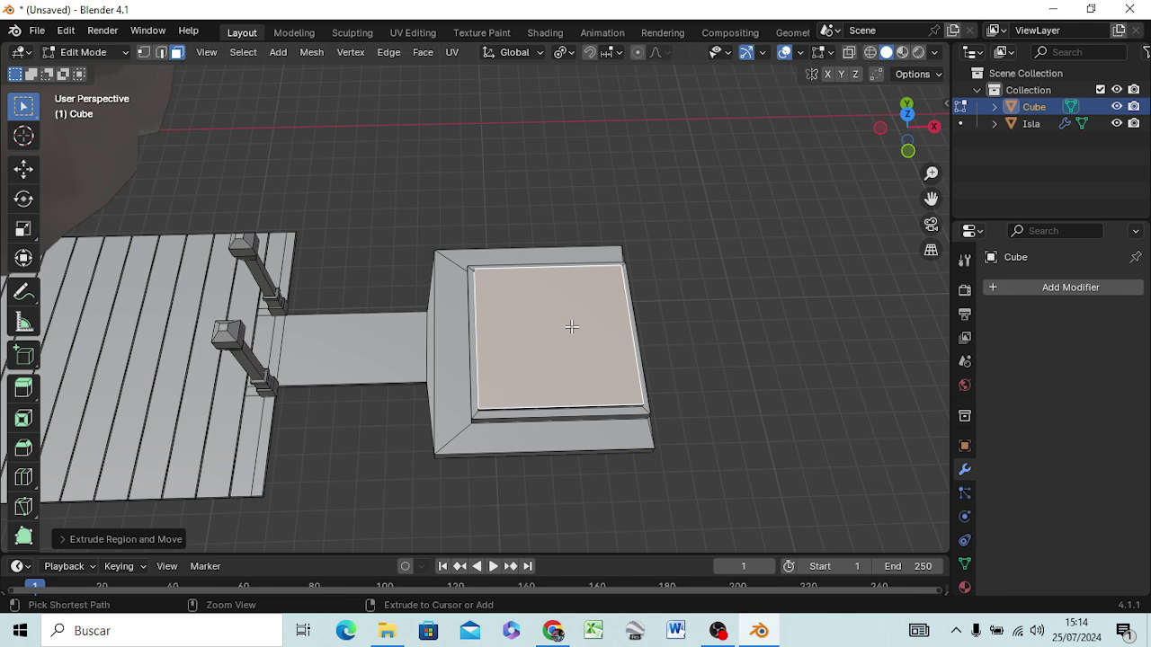
Add two loop cuts on the raised top, sliding them near its left and right edges
key("ctrl+r")
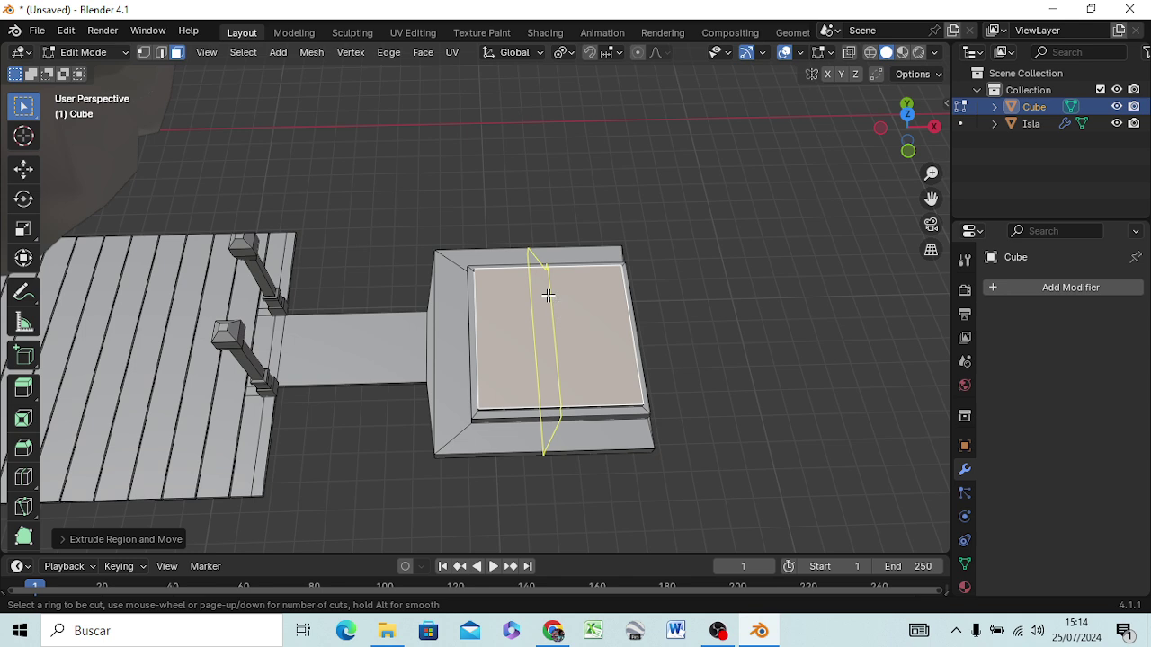
left_click(557, 292)
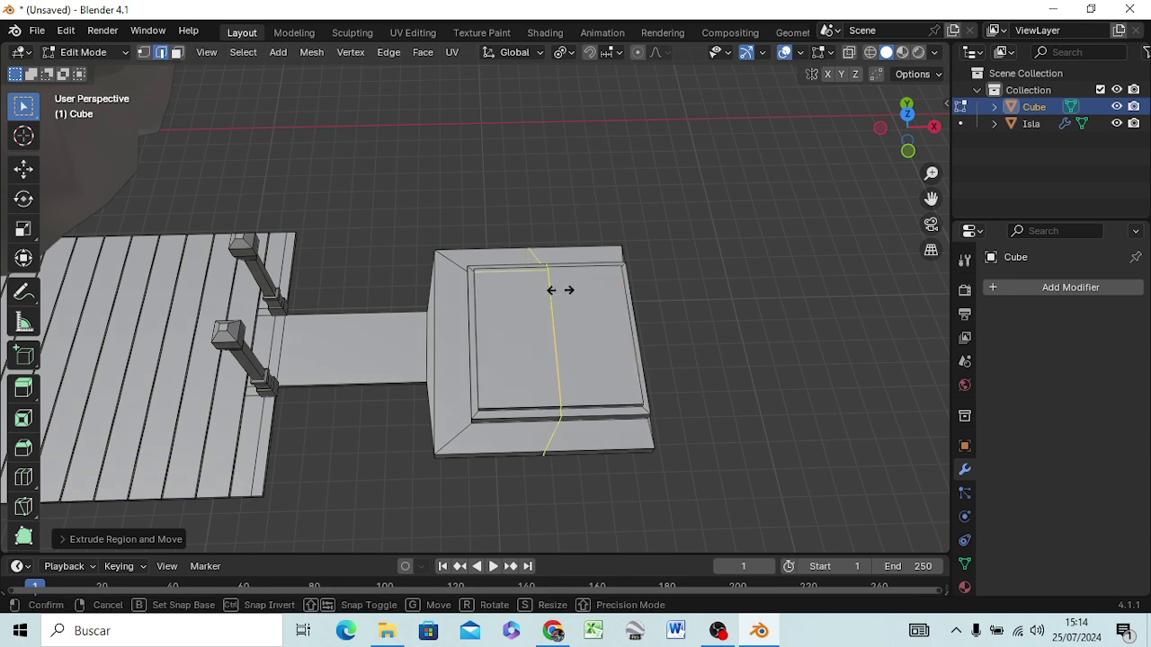
left_click(495, 306)
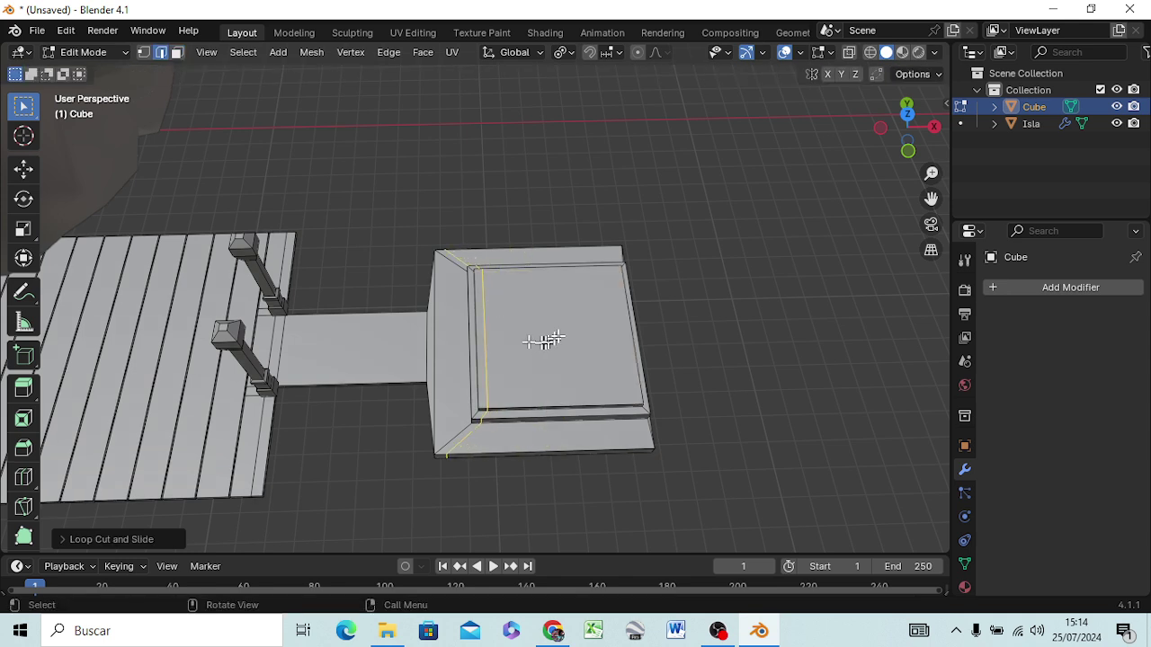
key("ctrl+r")
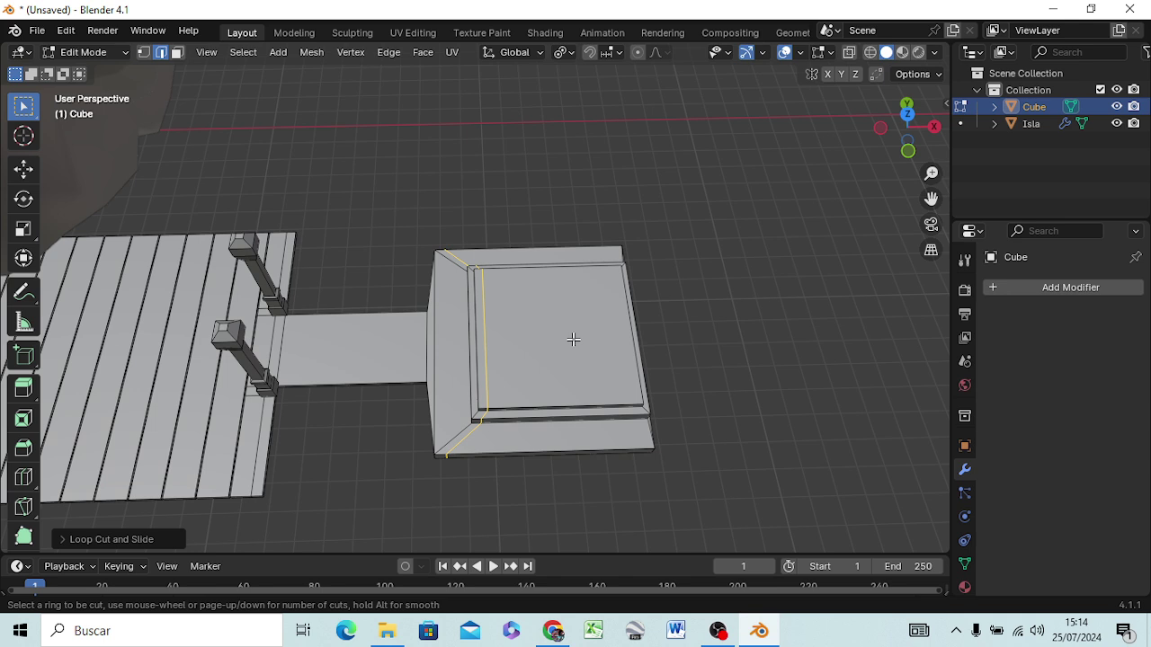
left_click(591, 273)
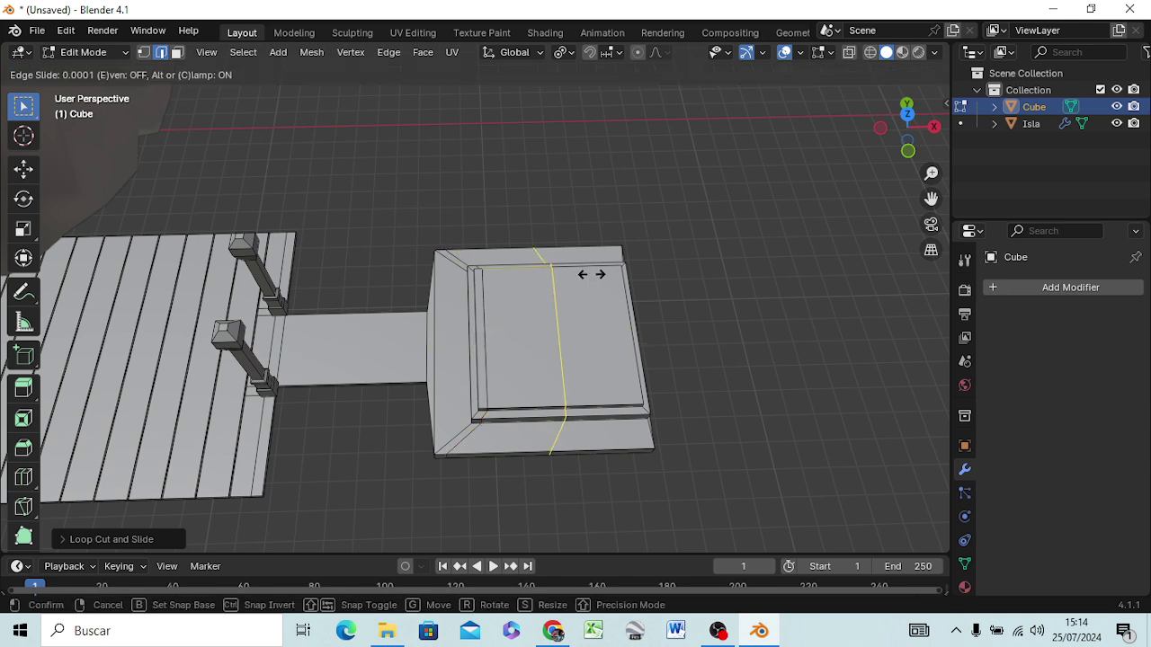
left_click(652, 277)
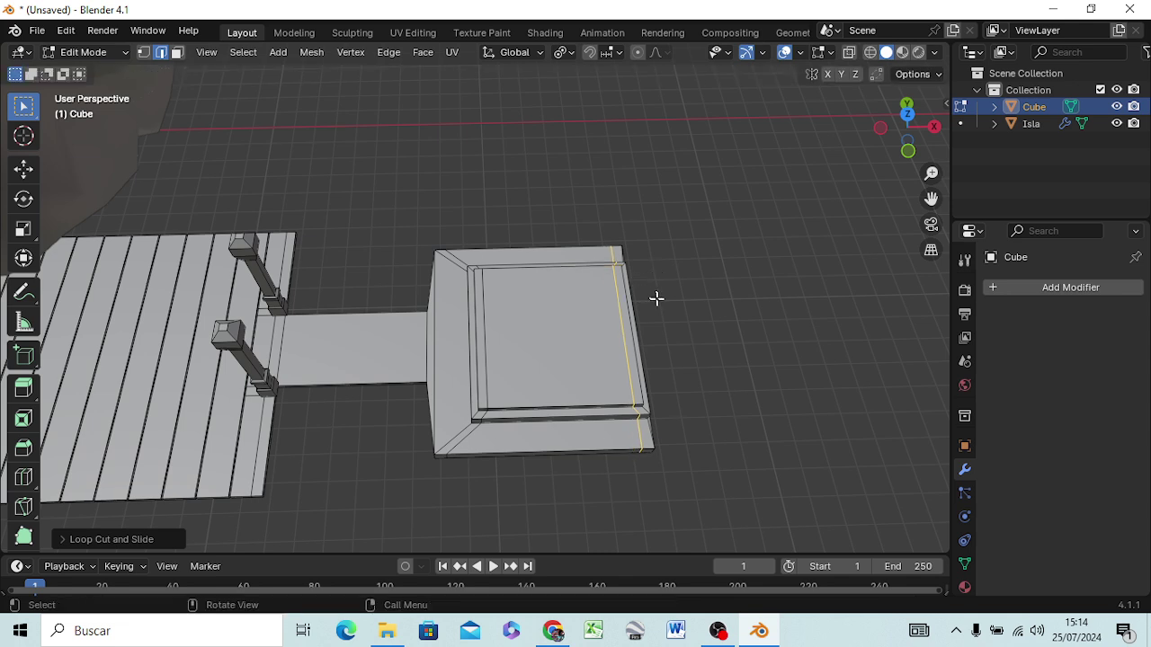
key("ctrl+t")
Add two crosswise loop cuts slid near the back and front edges, then select the inner back edge
key("ctrl+r")
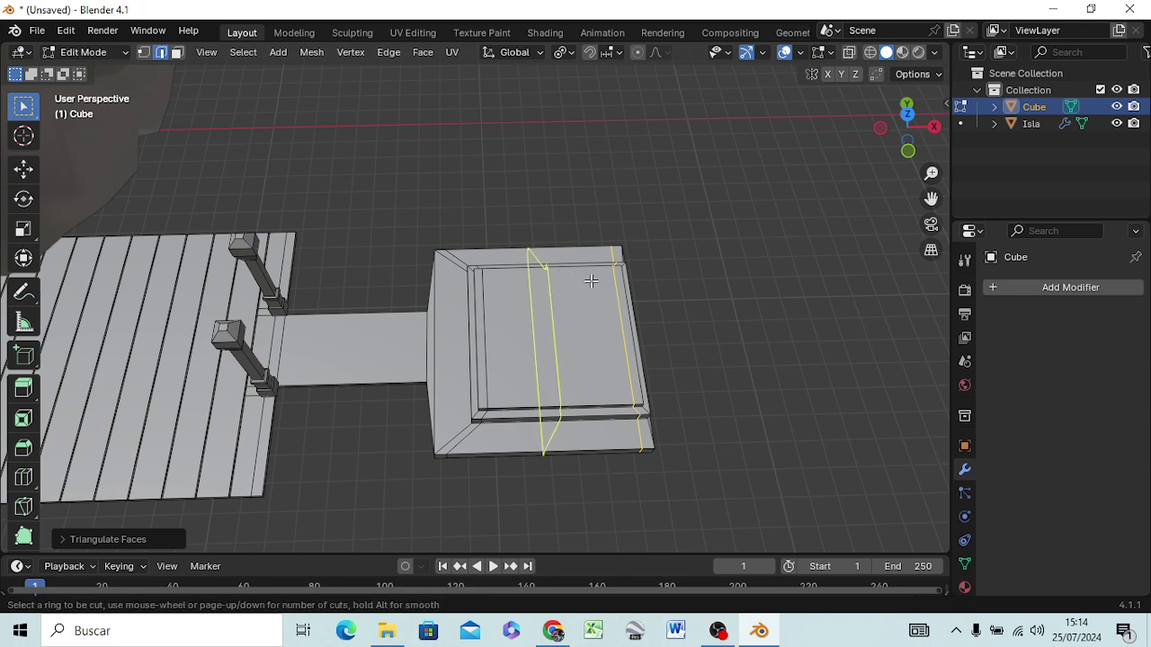
left_click(649, 319)
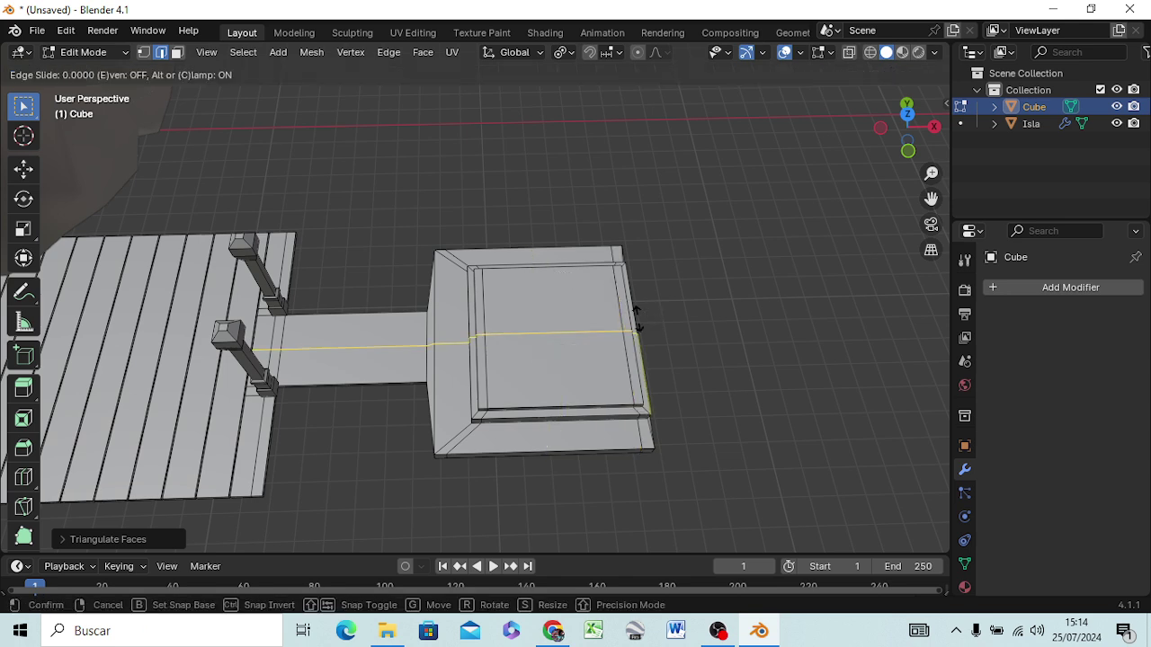
left_click(628, 252)
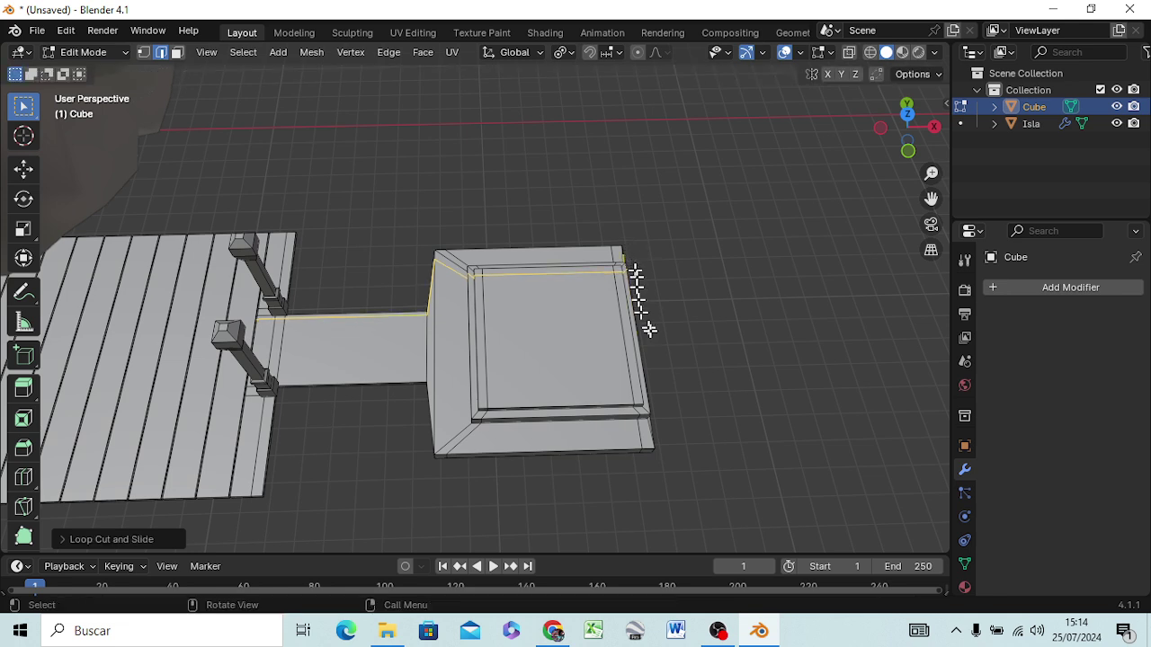
key("ctrl+r")
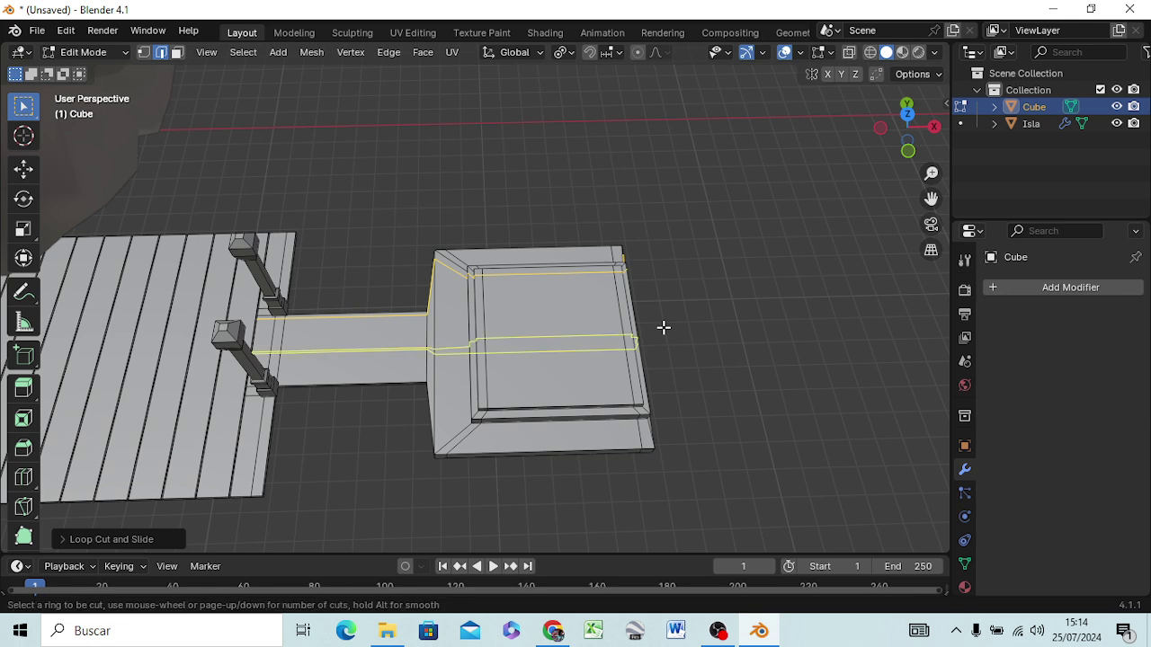
left_click(663, 327)
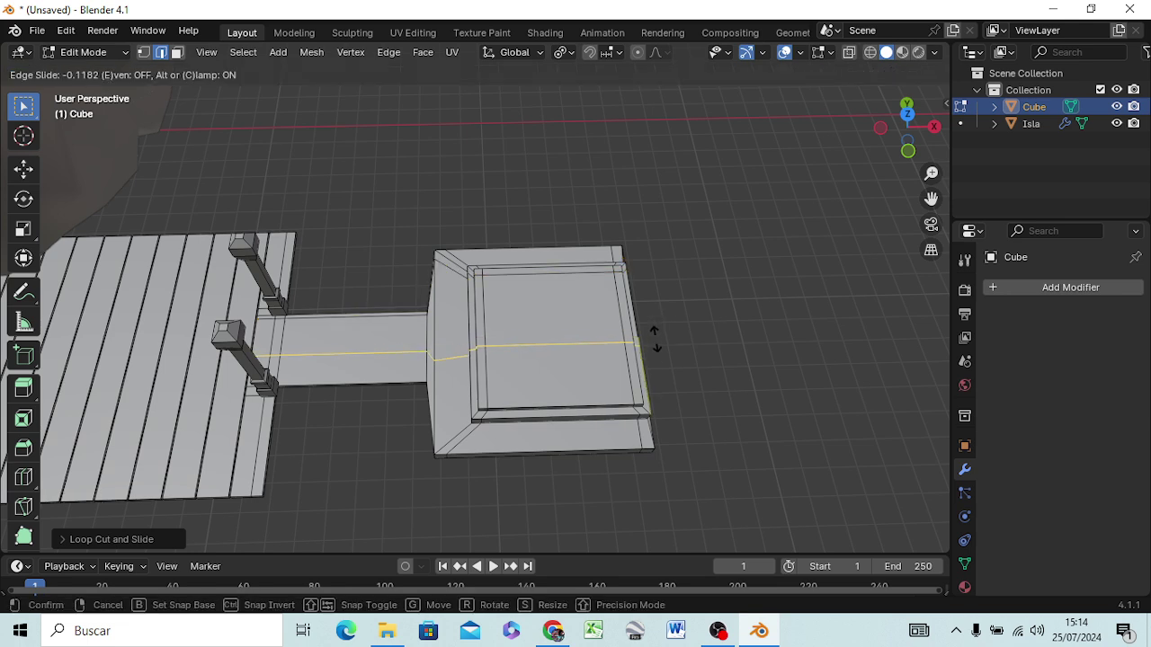
left_click(659, 395)
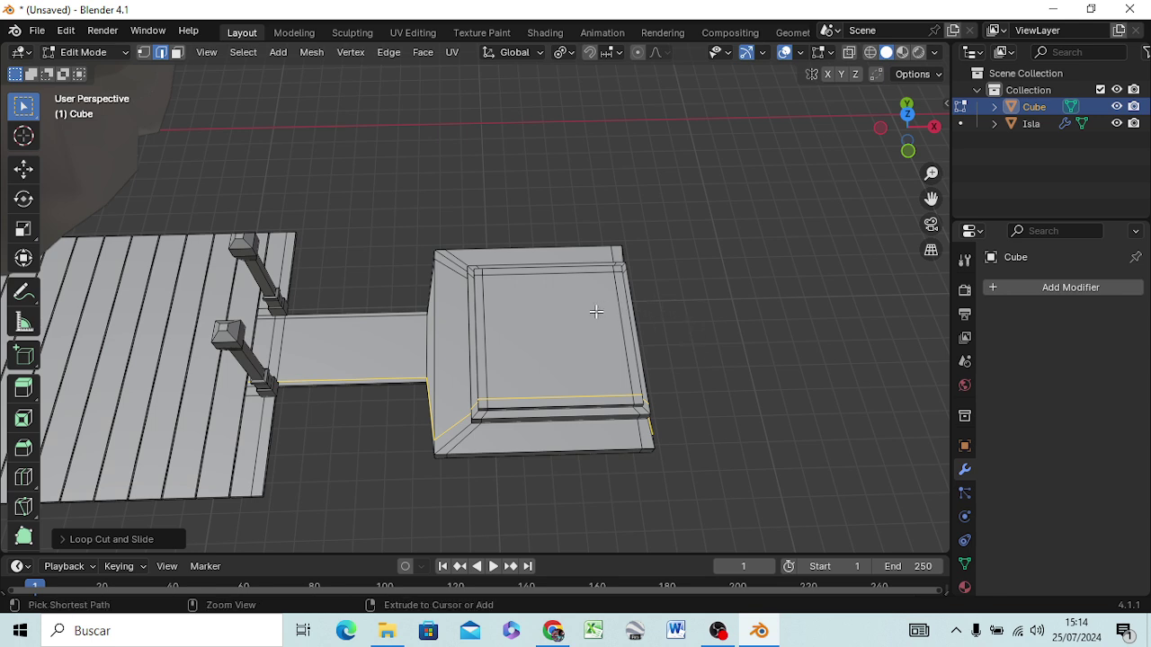
key("ctrl+t")
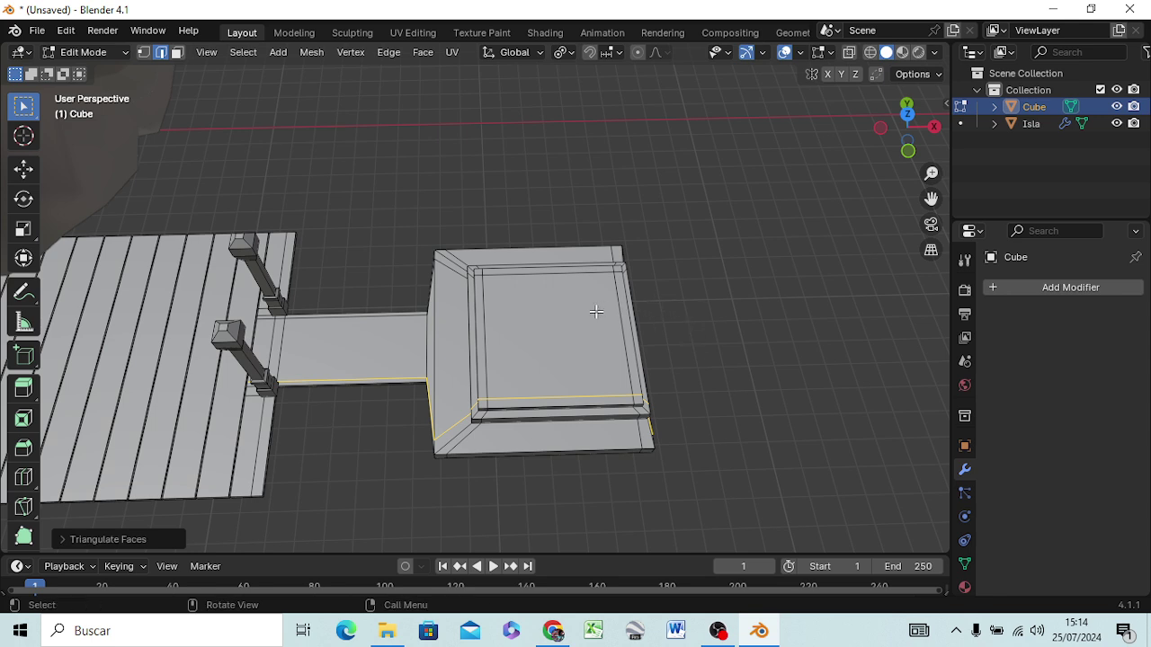
left_click(563, 275)
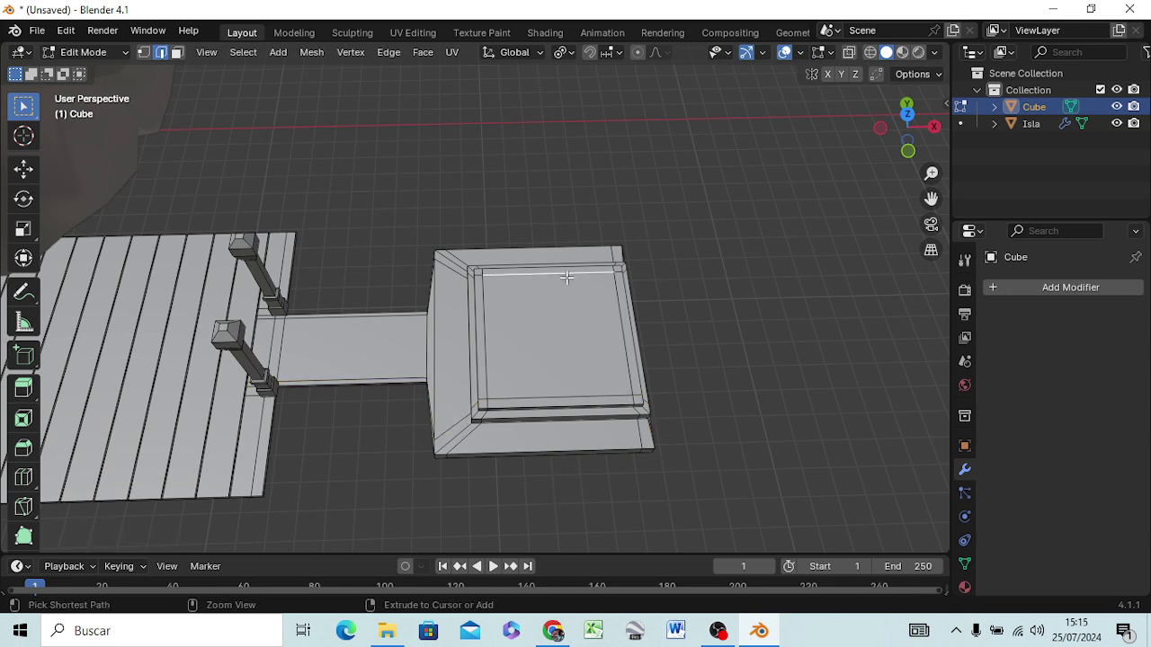
Add two lengthwise edge loops across the walkway and square platform
key("ctrl+r")
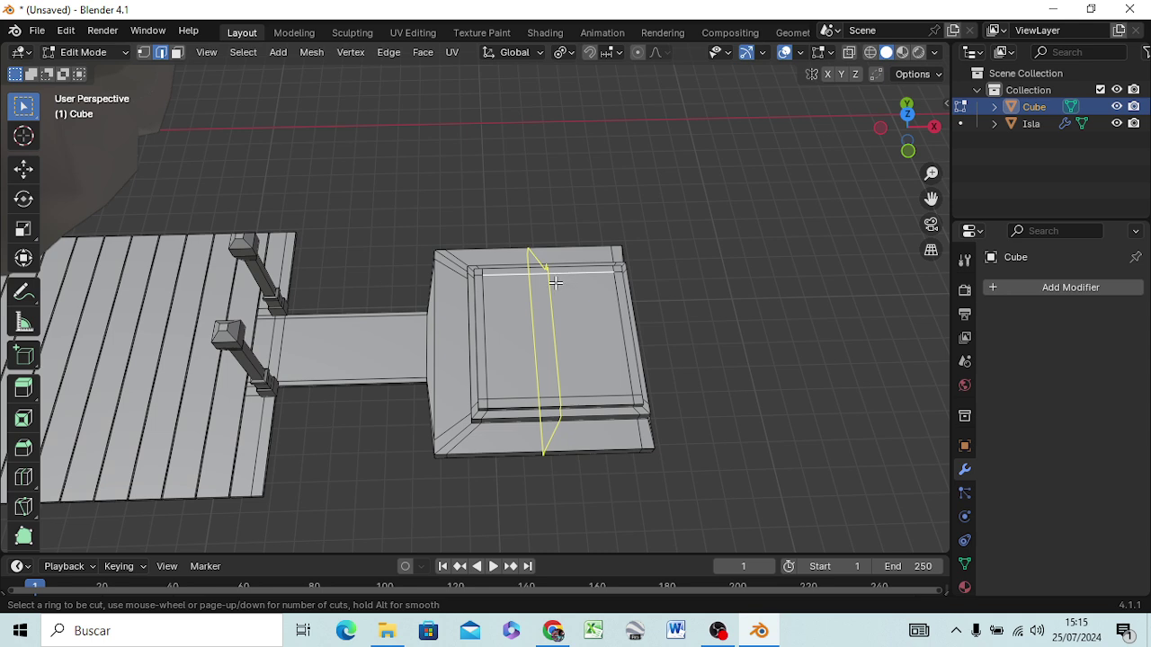
left_click(556, 276)
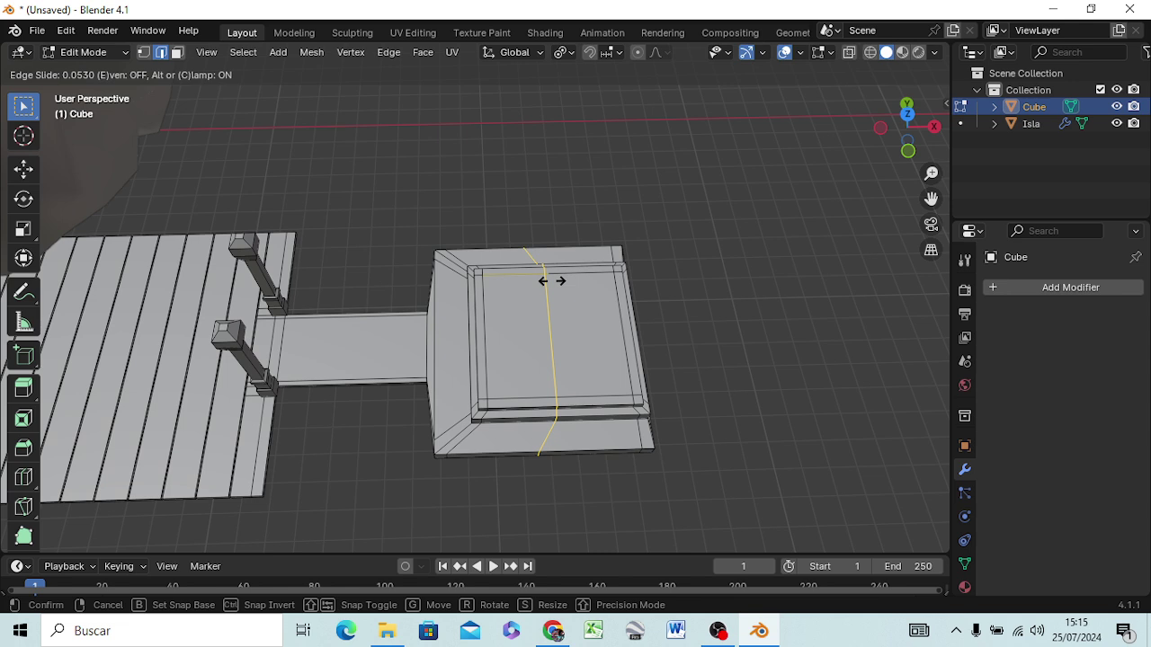
left_click(550, 281)
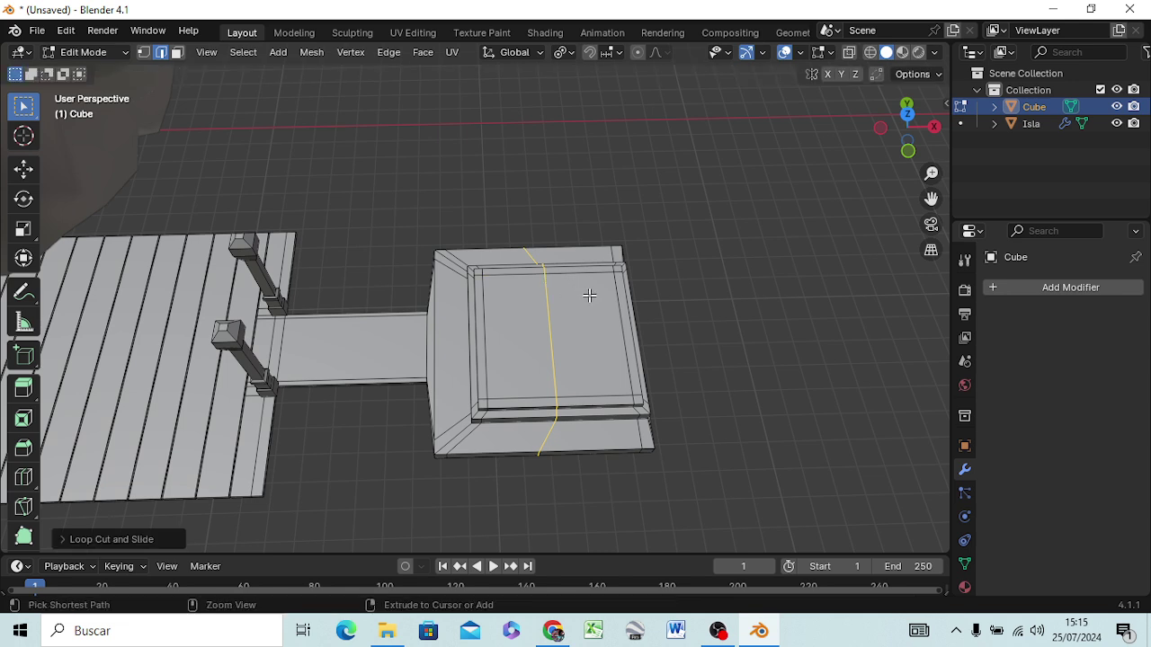
key("ctrl+r")
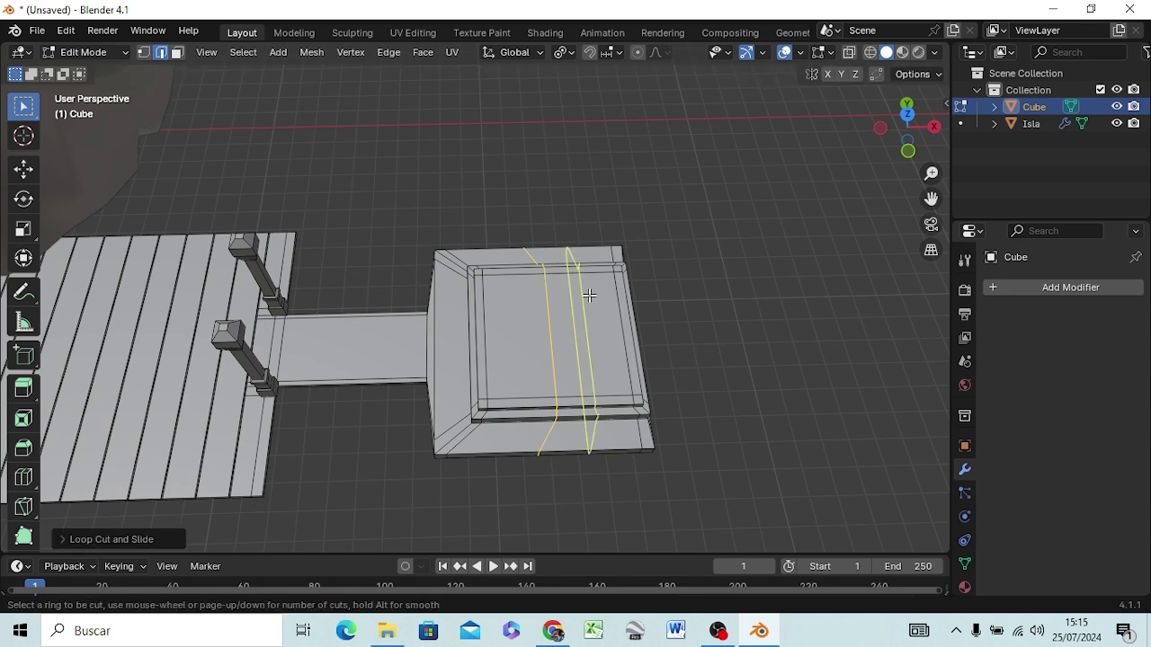
left_click(589, 295)
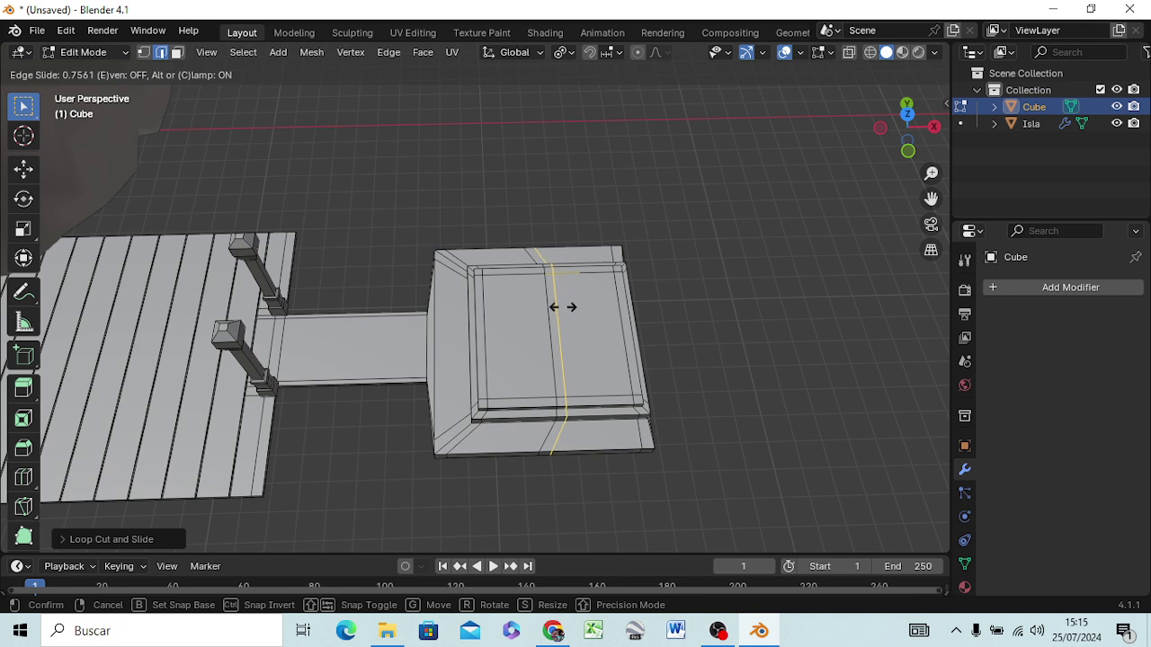
left_click(563, 306)
Add two more edge loops across the platform, sliding the last to about 0.74
left_click(587, 315)
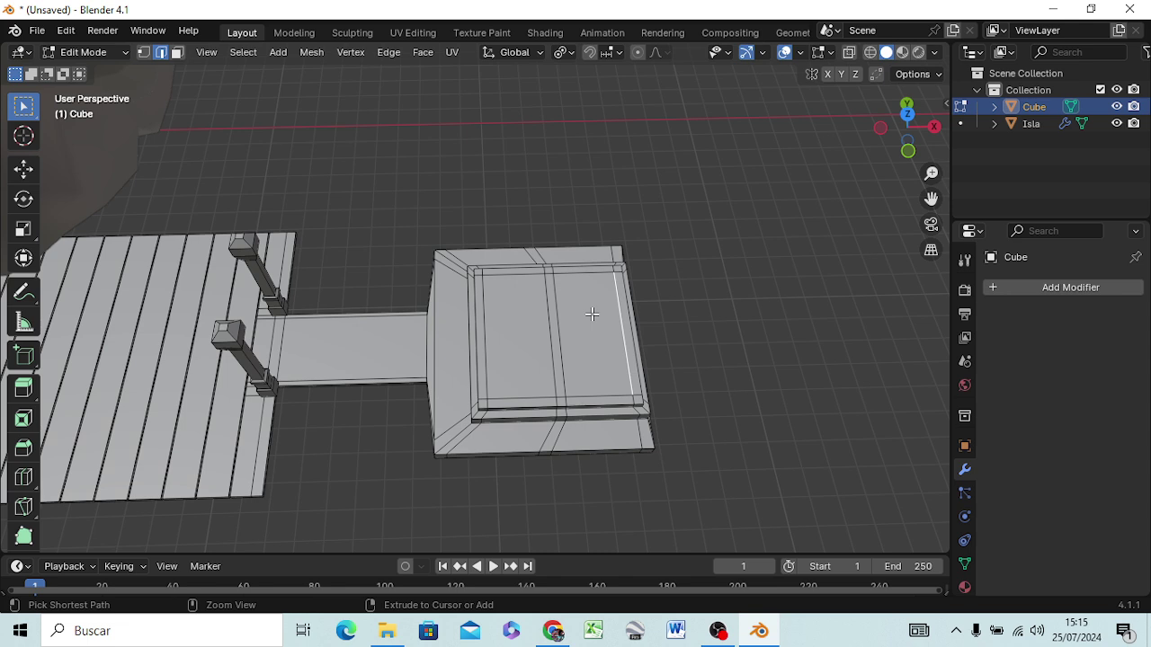
key("ctrl+r")
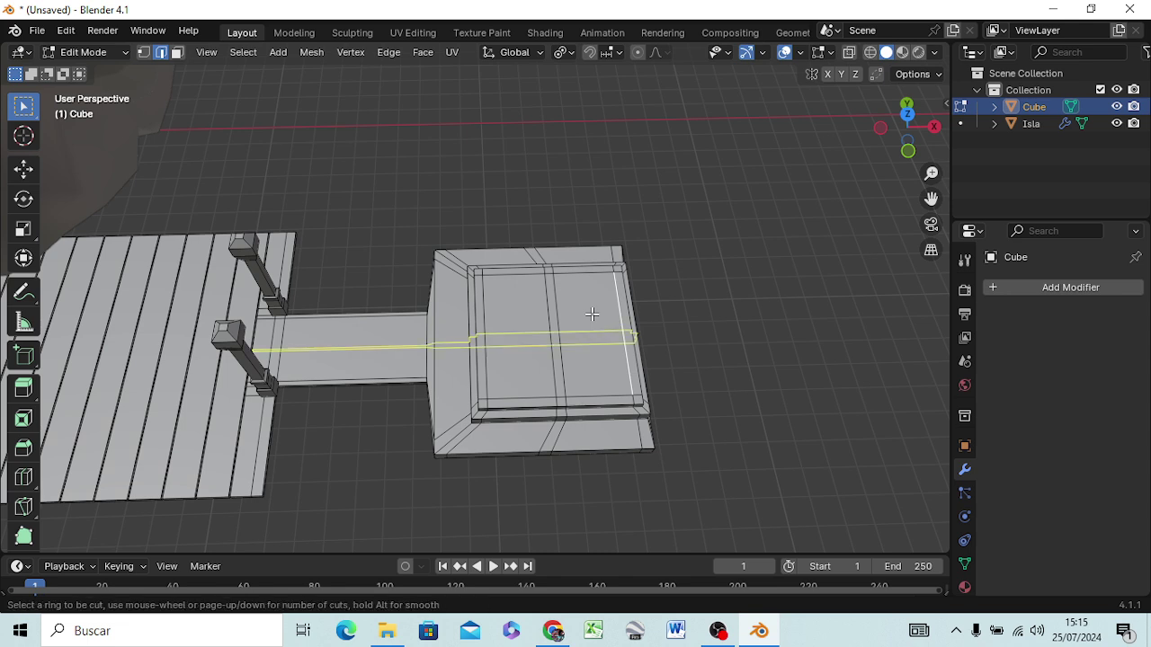
left_click(591, 314)
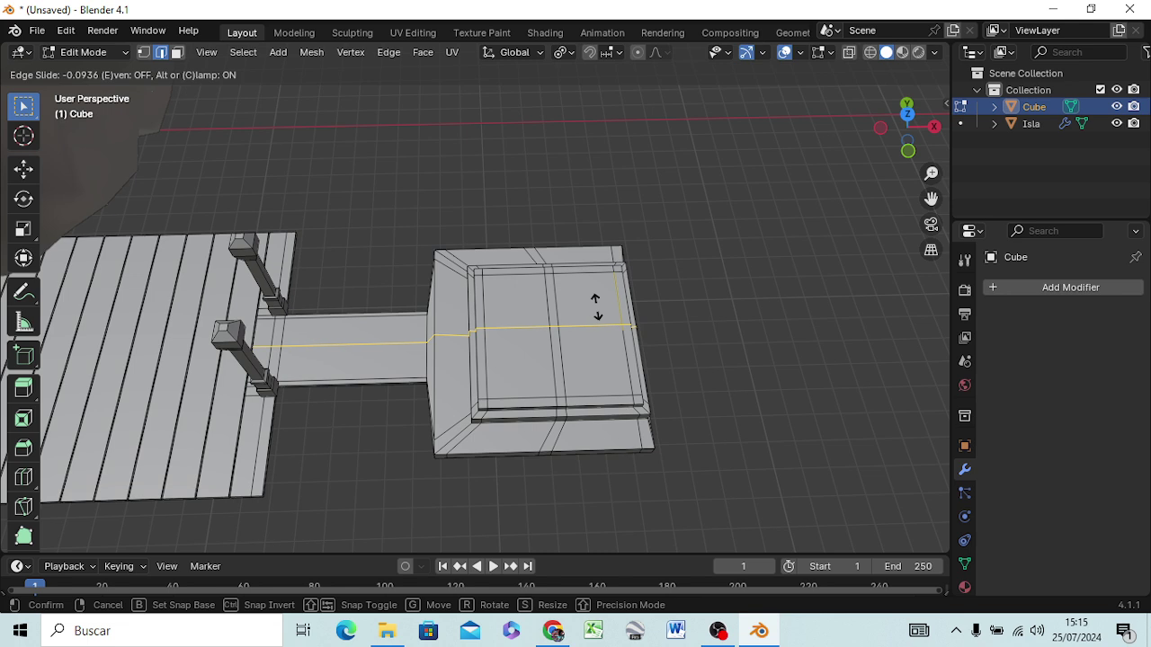
left_click(596, 306)
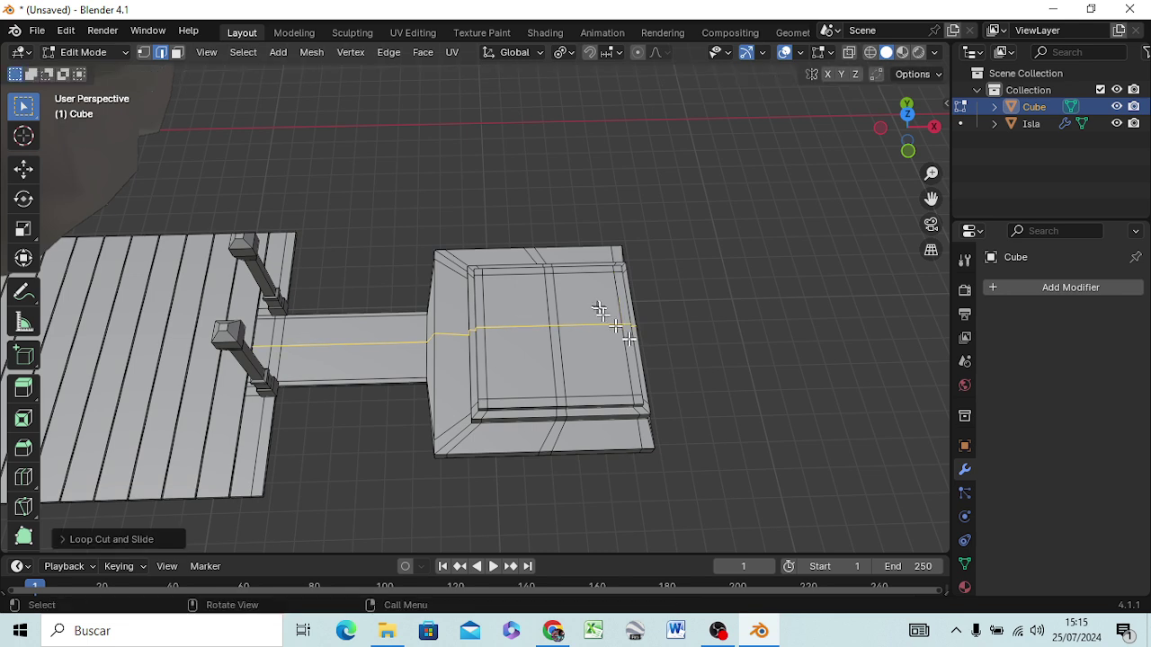
key("ctrl")
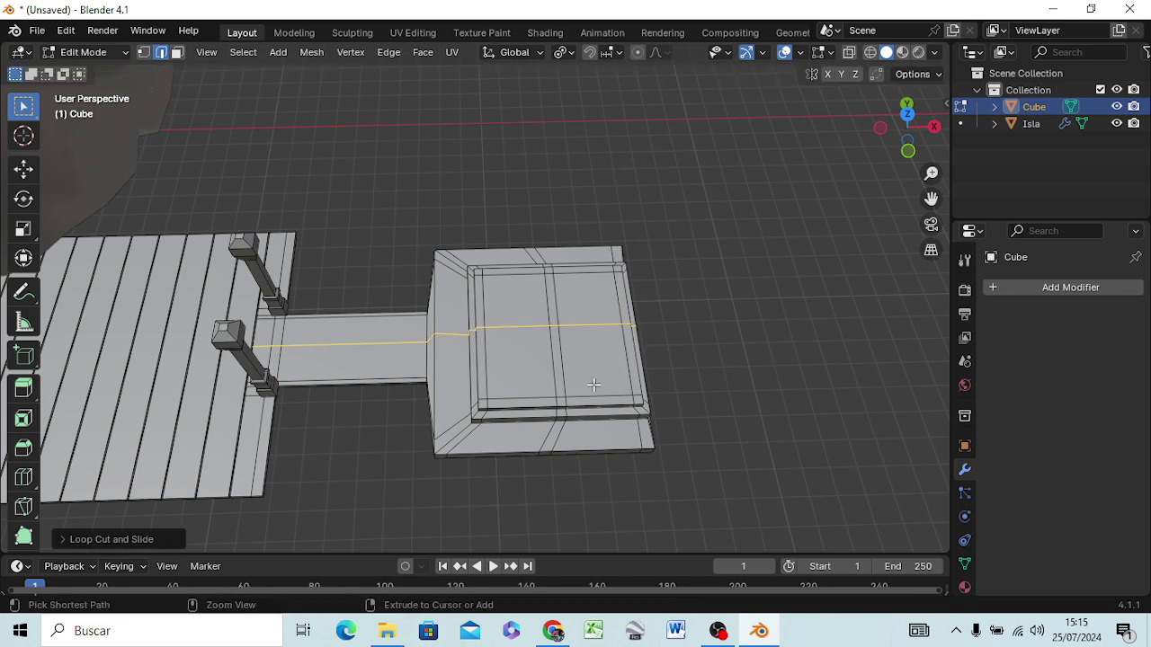
key("ctrl+r")
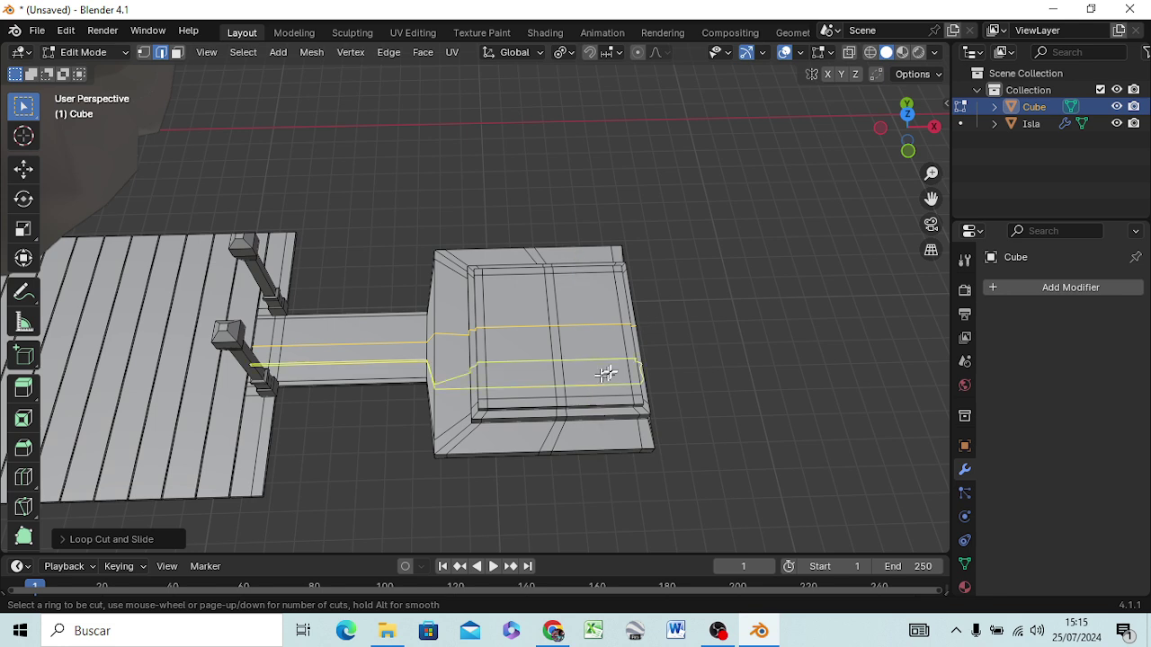
left_click(629, 354)
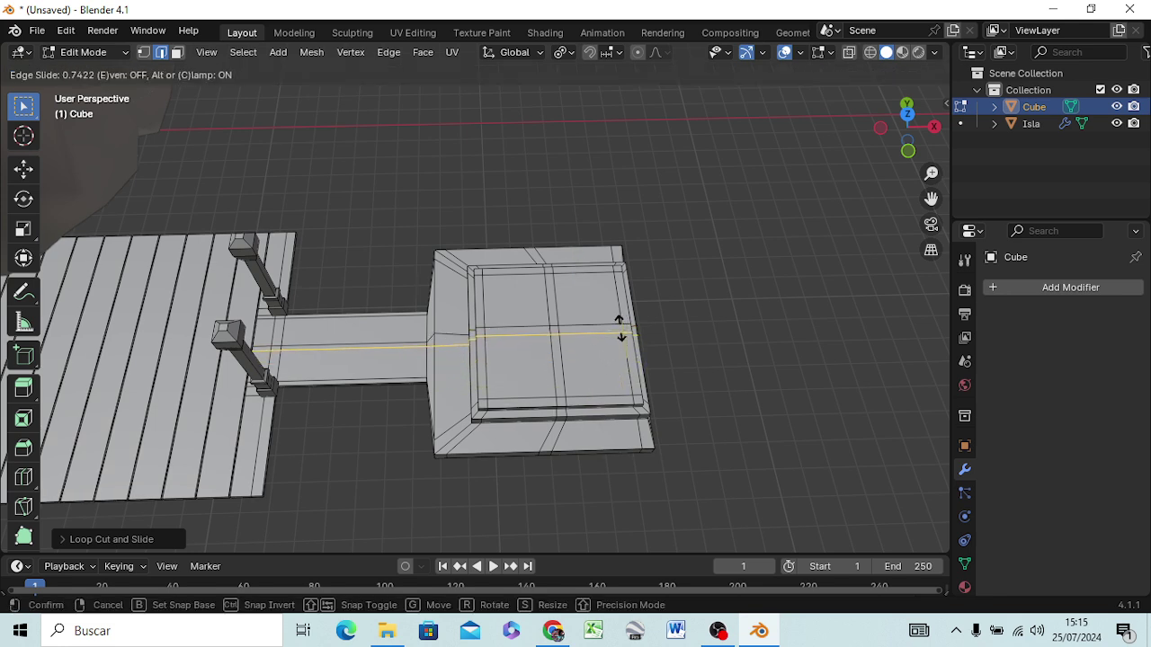
left_click(620, 333)
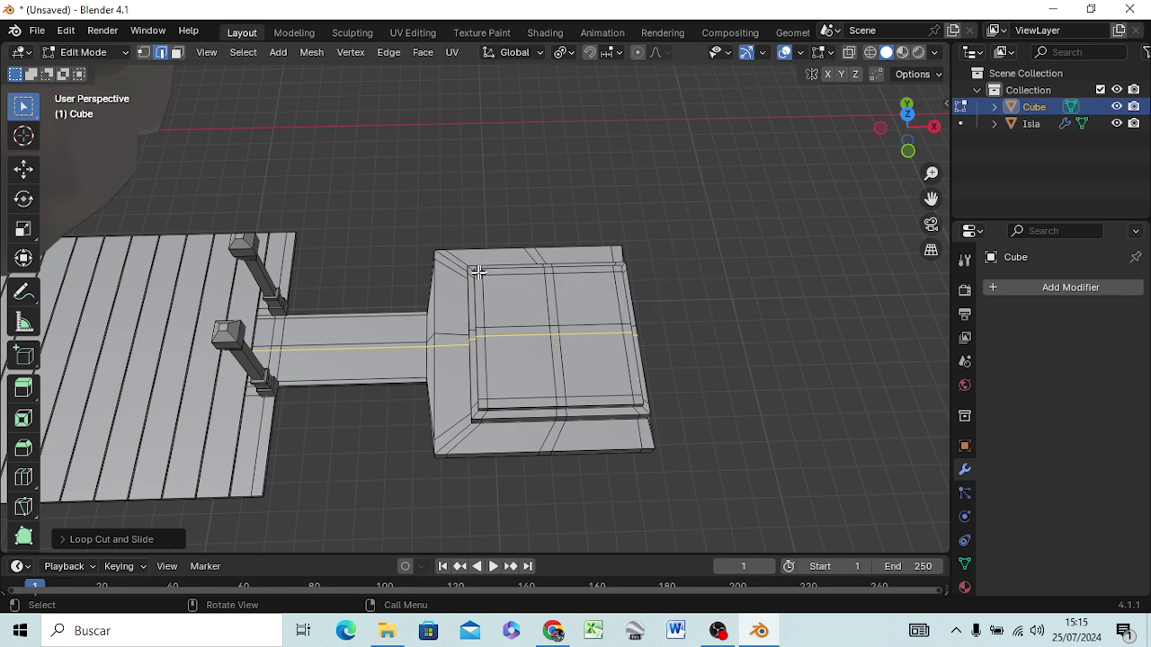
Clear the selection, then select the four corners and four edge midpoints of the platform's raised rim
key("alt+a")
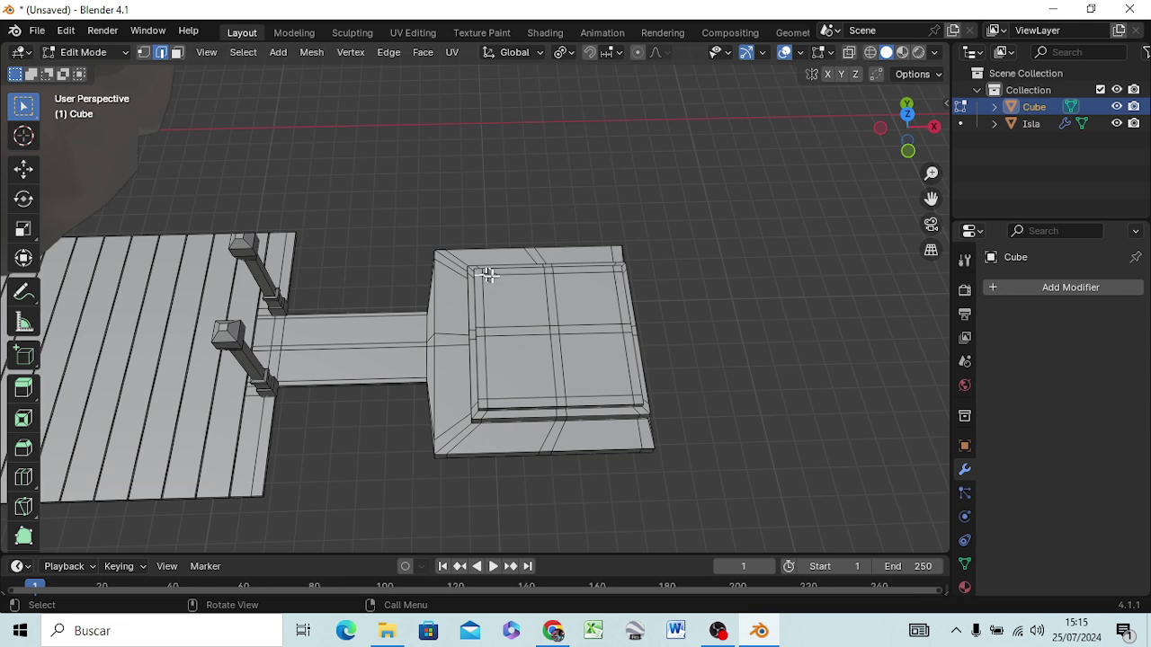
key("3")
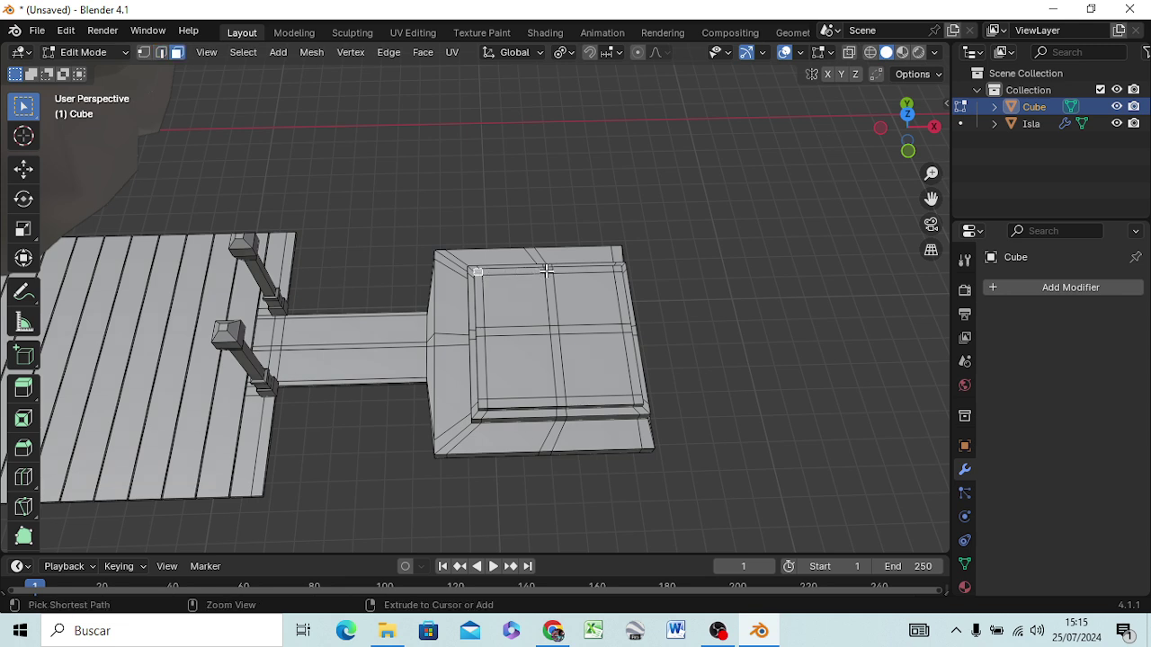
left_click(547, 270, "ctrl")
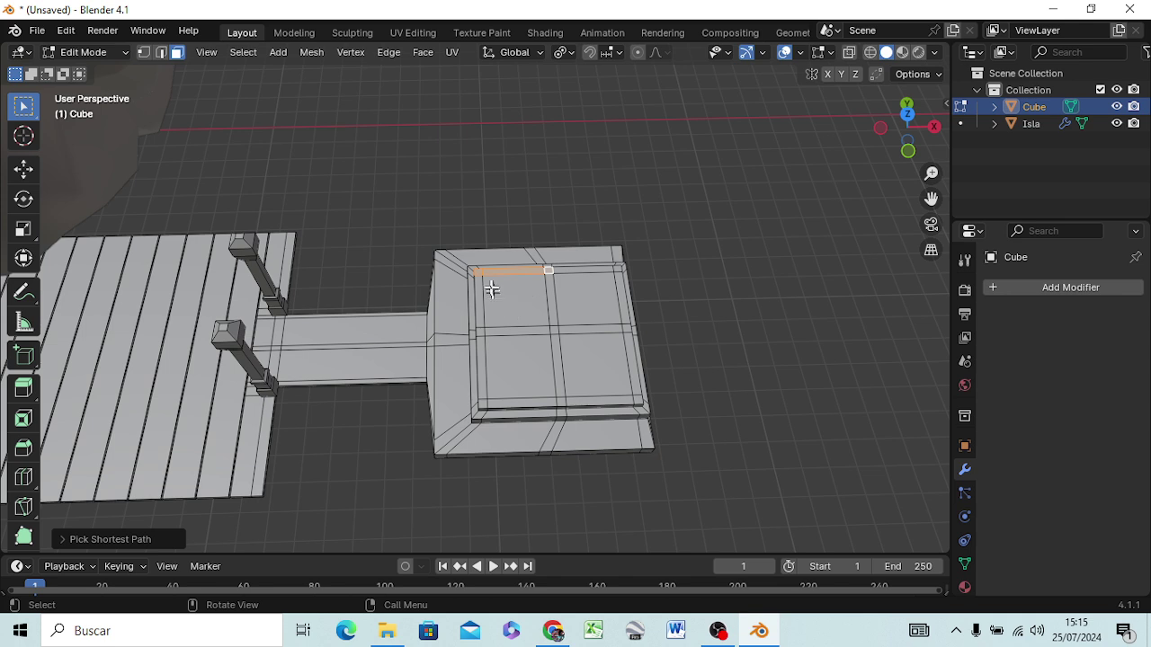
left_click(476, 271)
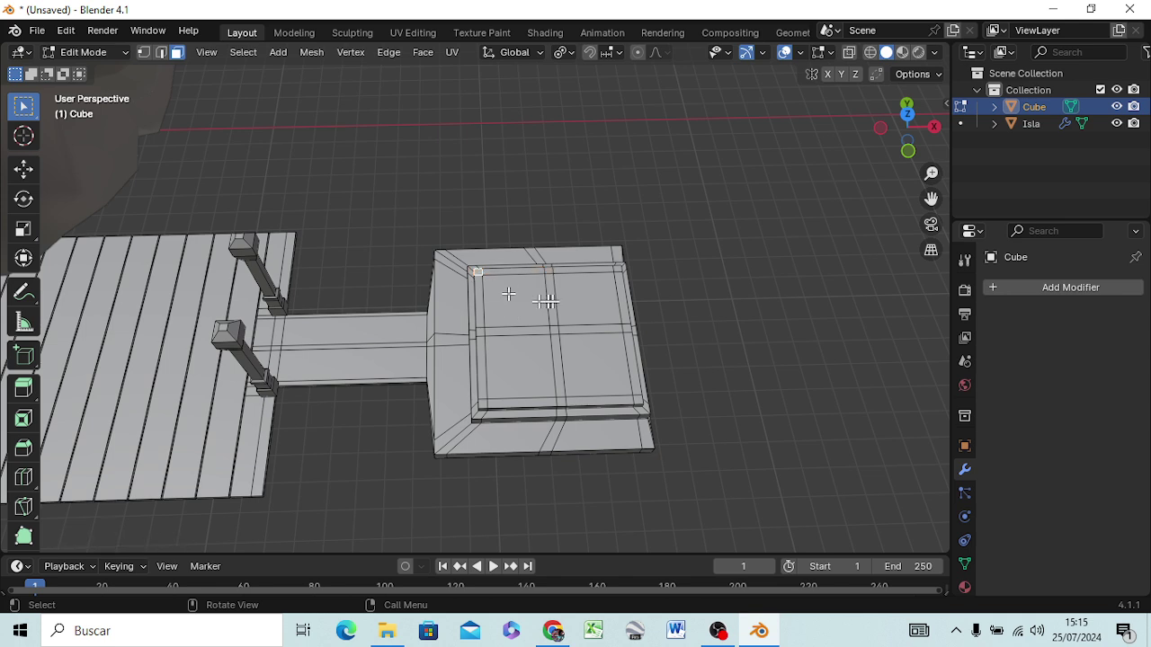
left_click(547, 269, "shift")
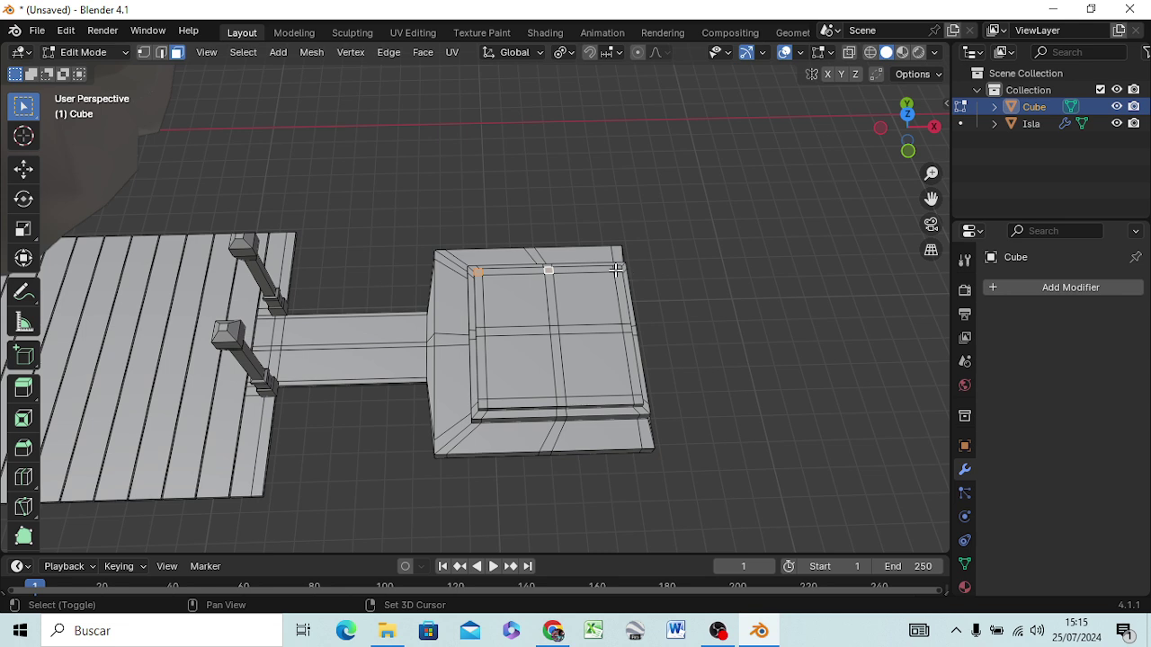
left_click(618, 268, "shift")
left_click(626, 328, "shift")
left_click(637, 399, "shift")
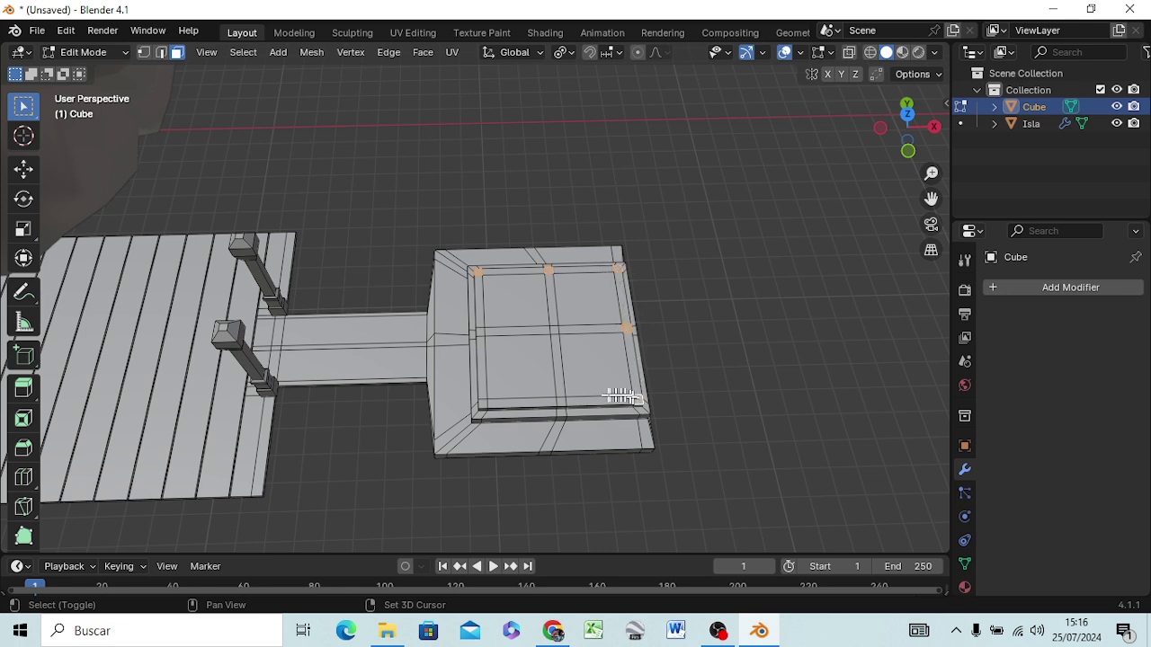
left_click(560, 402, "shift")
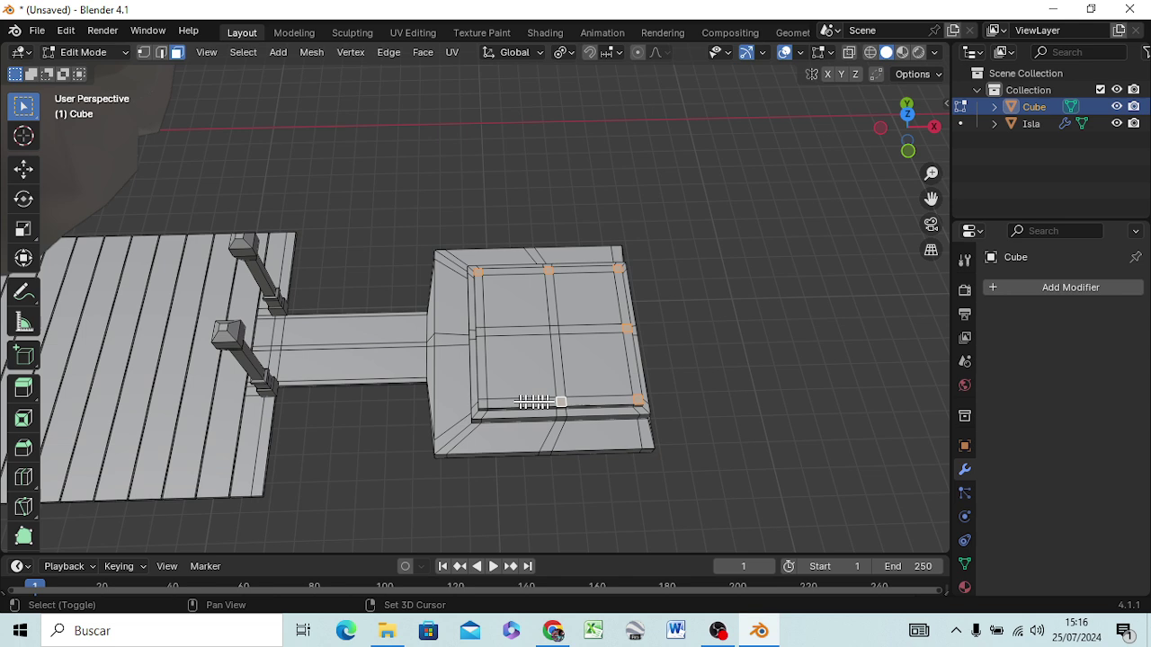
left_click(482, 405, "shift")
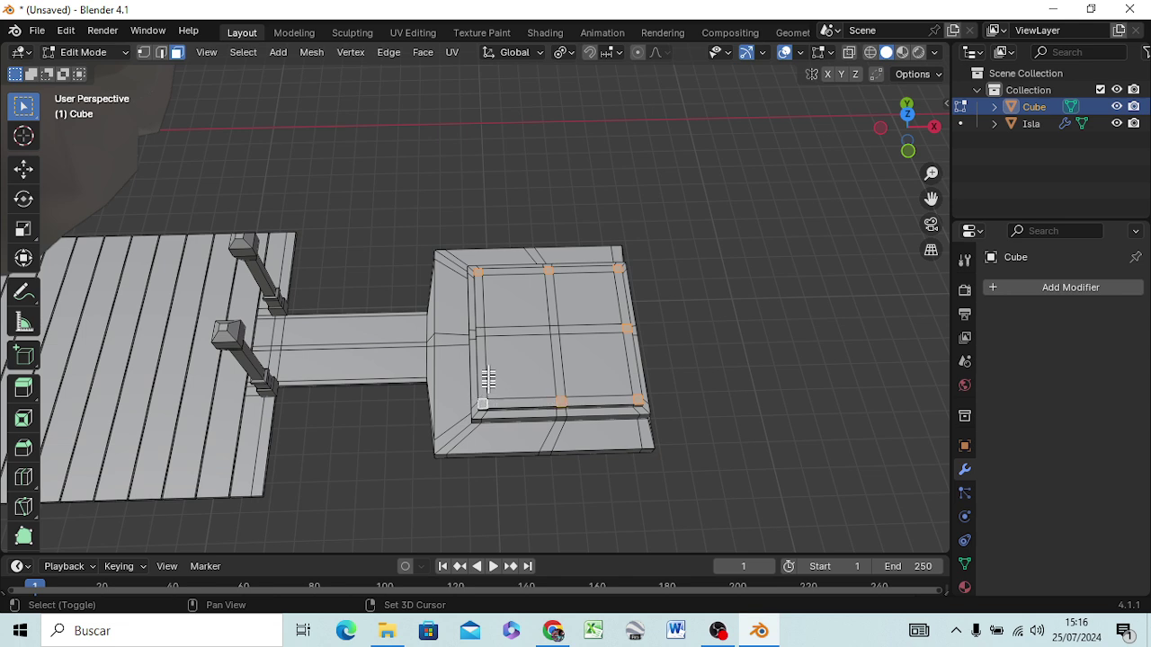
left_click(480, 331, "shift")
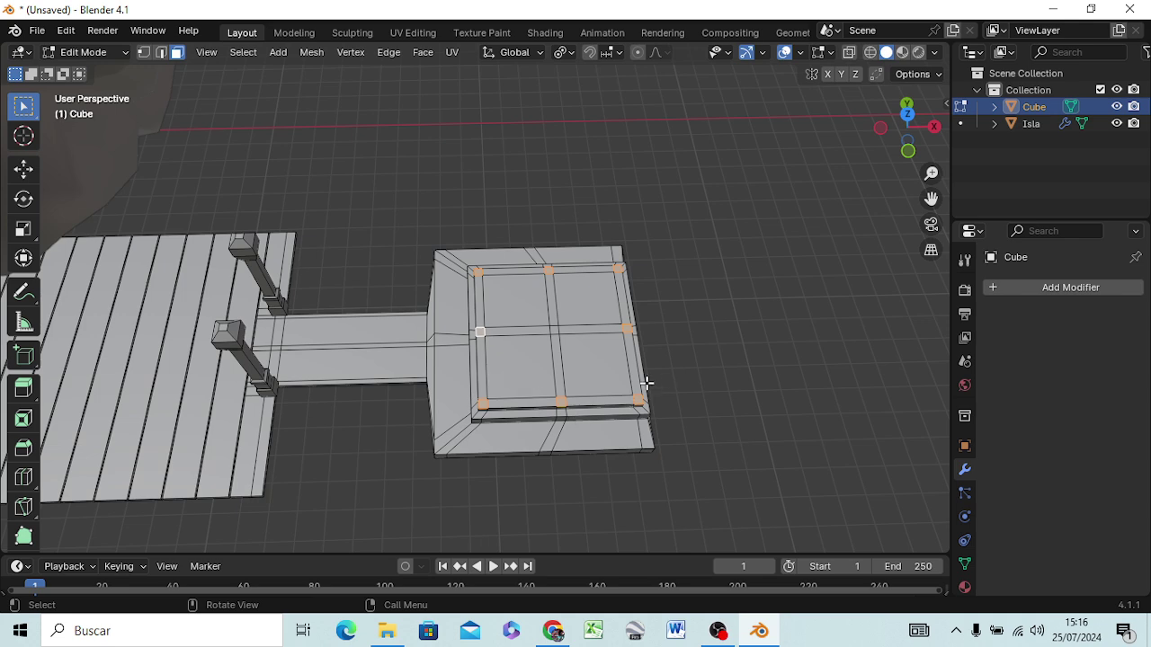
In front view, extrude the selected rim elements 8 m straight up into pillars
key("KP_1")
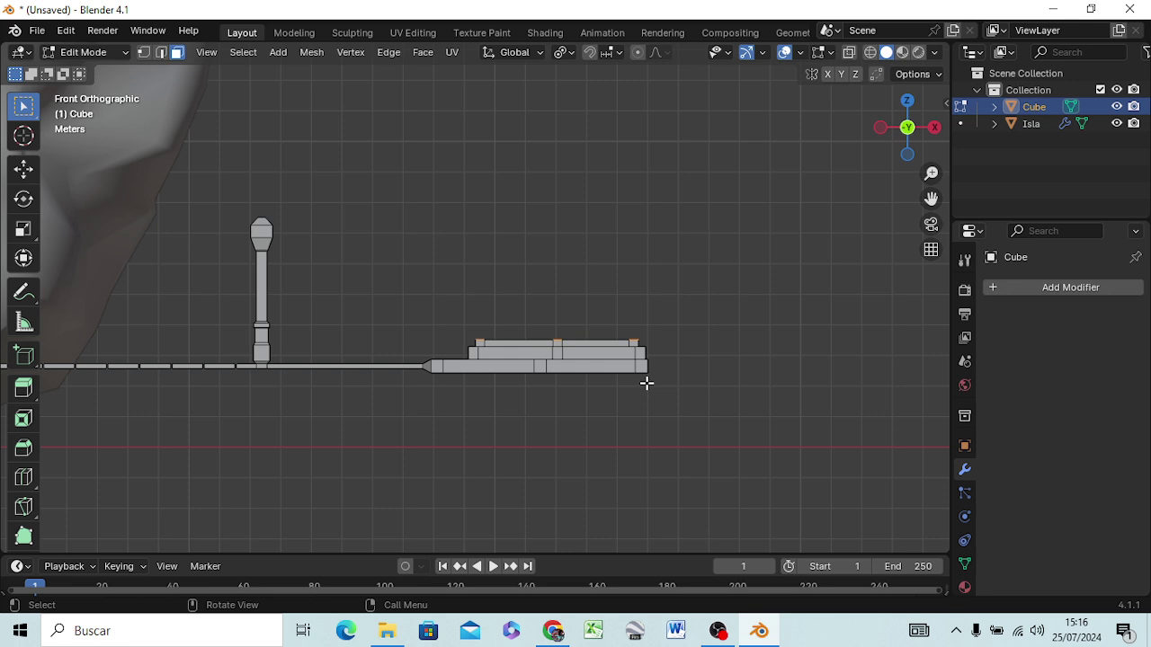
scroll(636, 360, "down", 2)
scroll(636, 334, "down", 3)
scroll(636, 334, "down", 2)
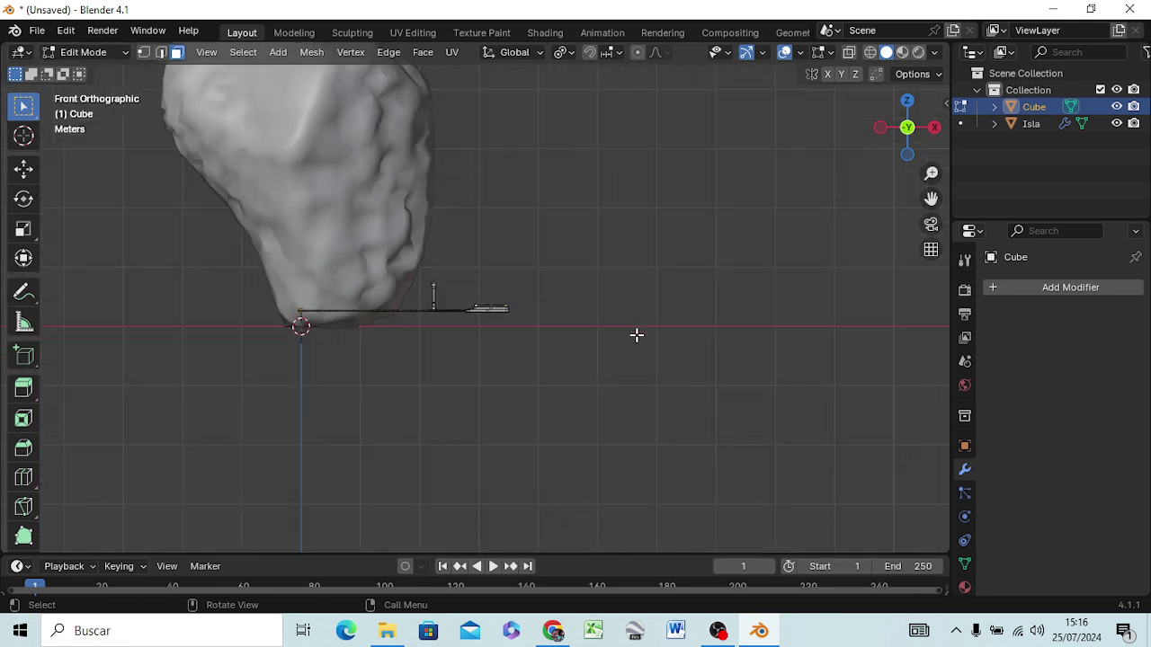
scroll(630, 336, "up", 1)
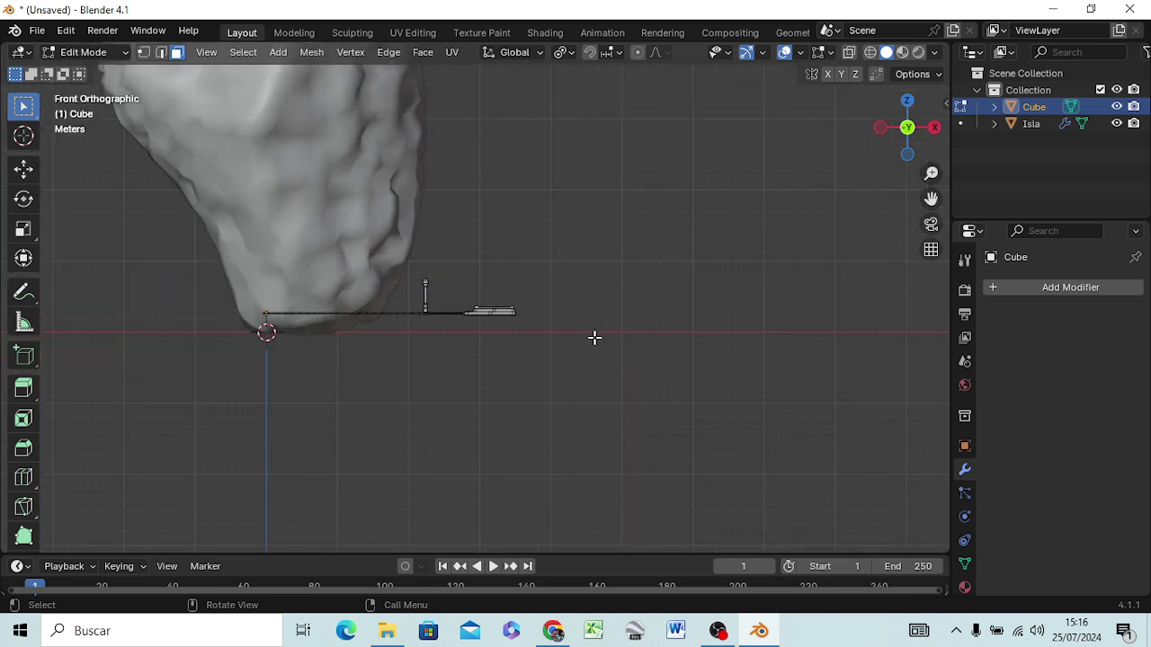
key("e")
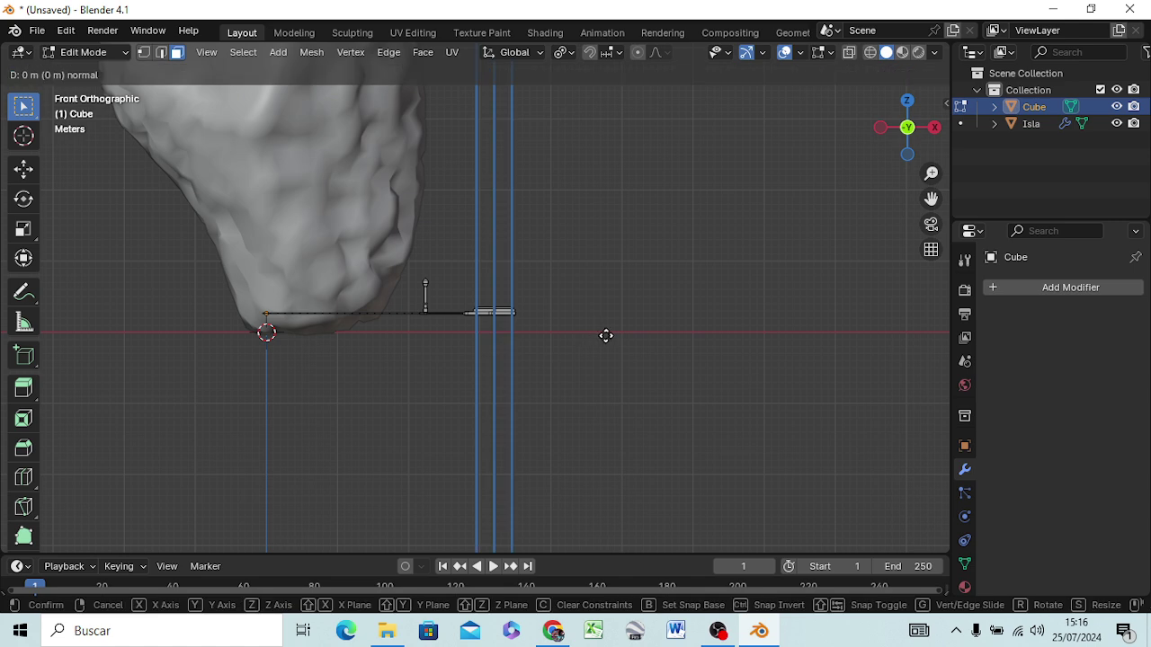
type("8")
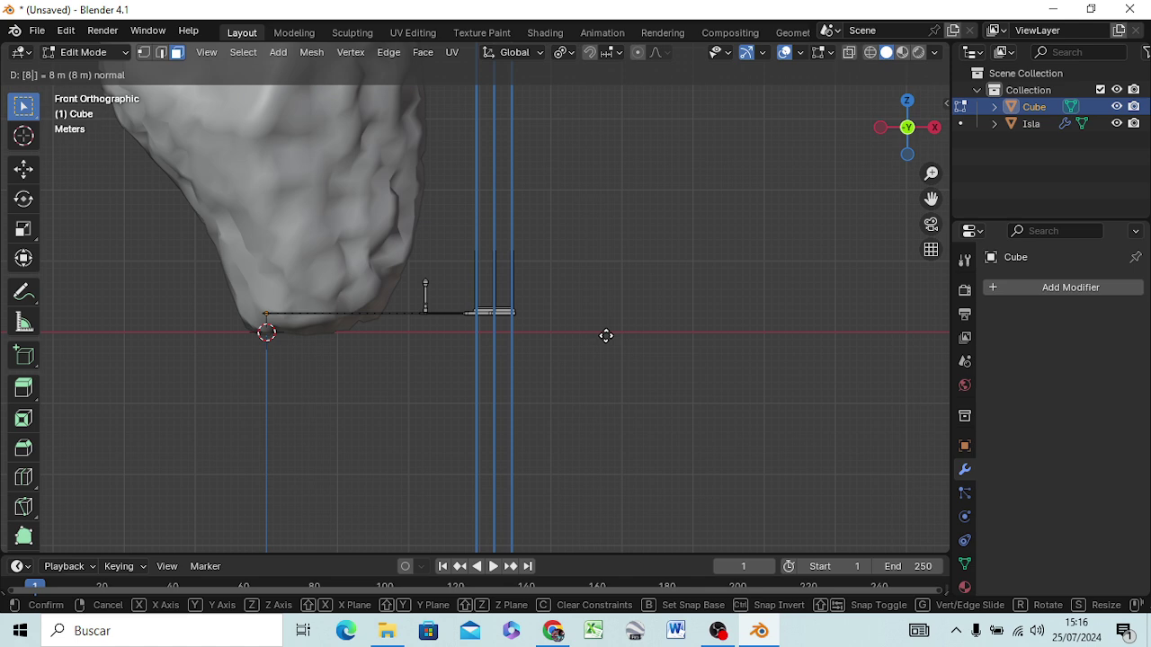
key("Return")
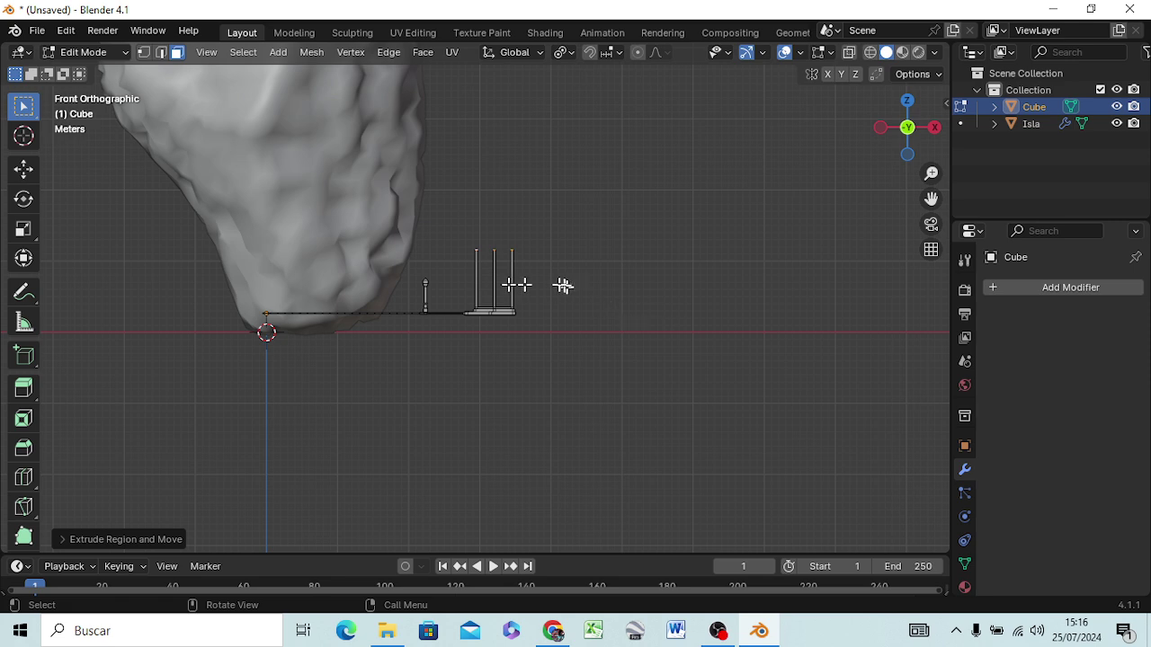
scroll(560, 285, "up", 3)
scroll(504, 296, "up", 3)
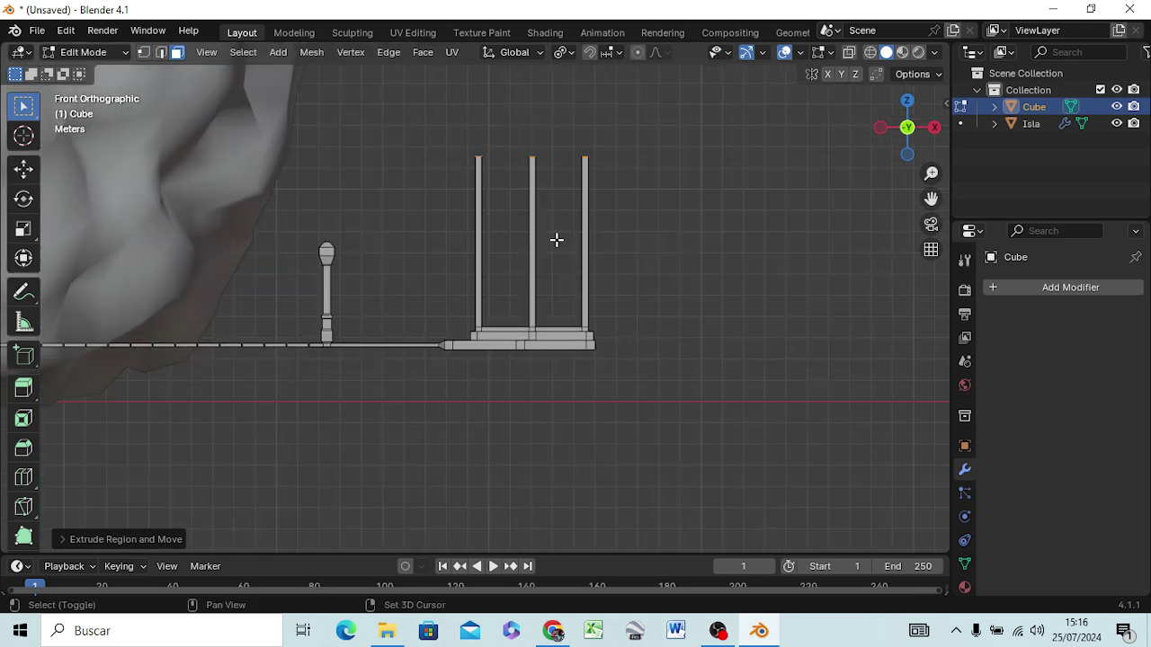
middle_click_drag(555, 257, 552, 444, "shift")
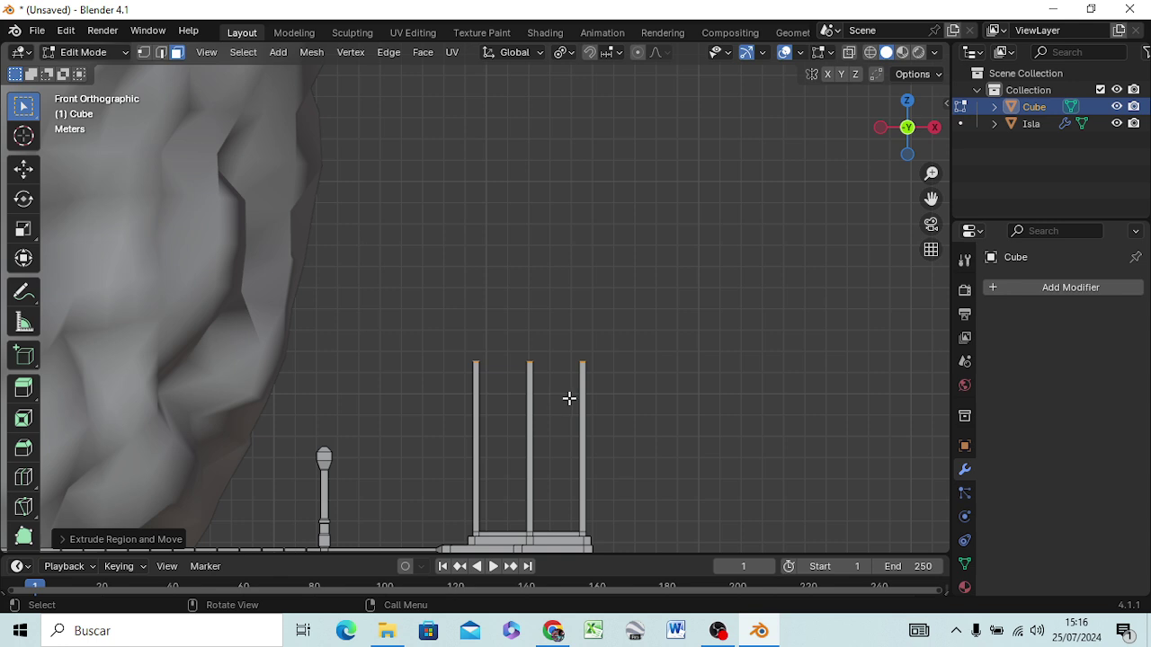
Extrude the pillar tops 1 m upward, after cancelling a 2 m attempt
key("e")
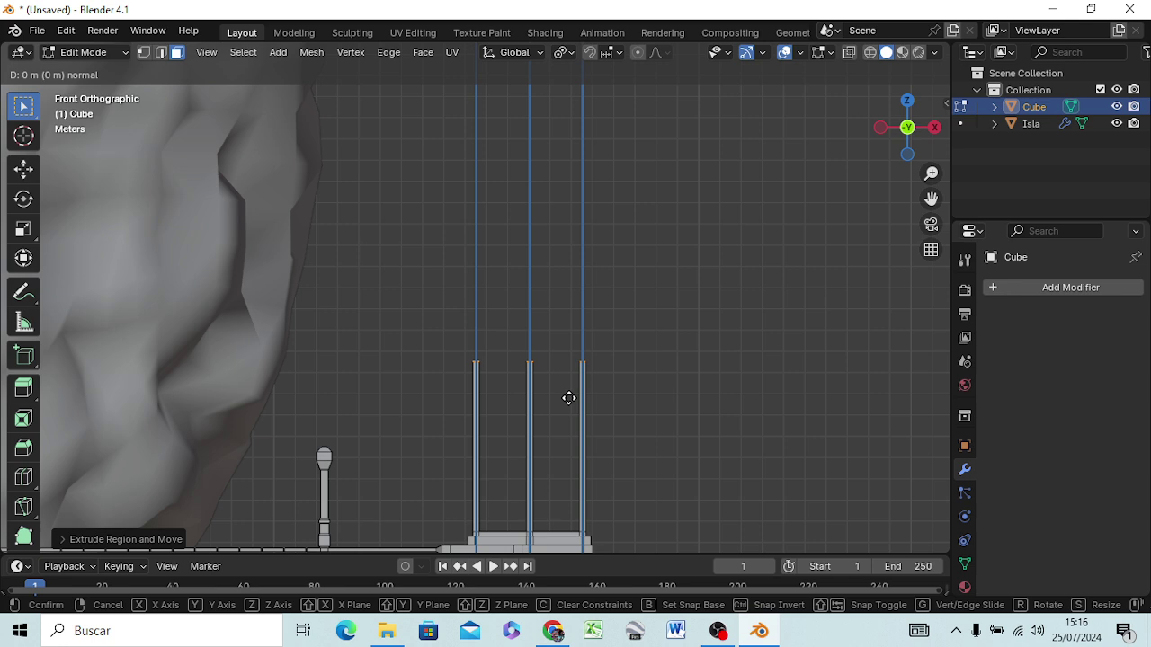
type("2")
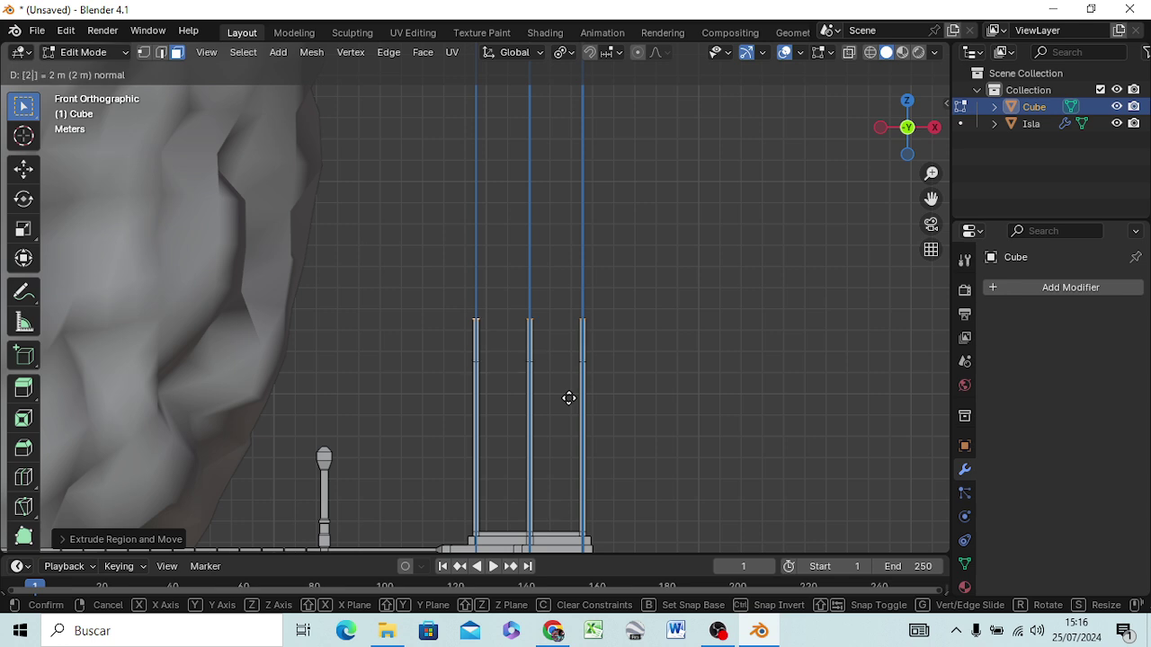
key("Escape")
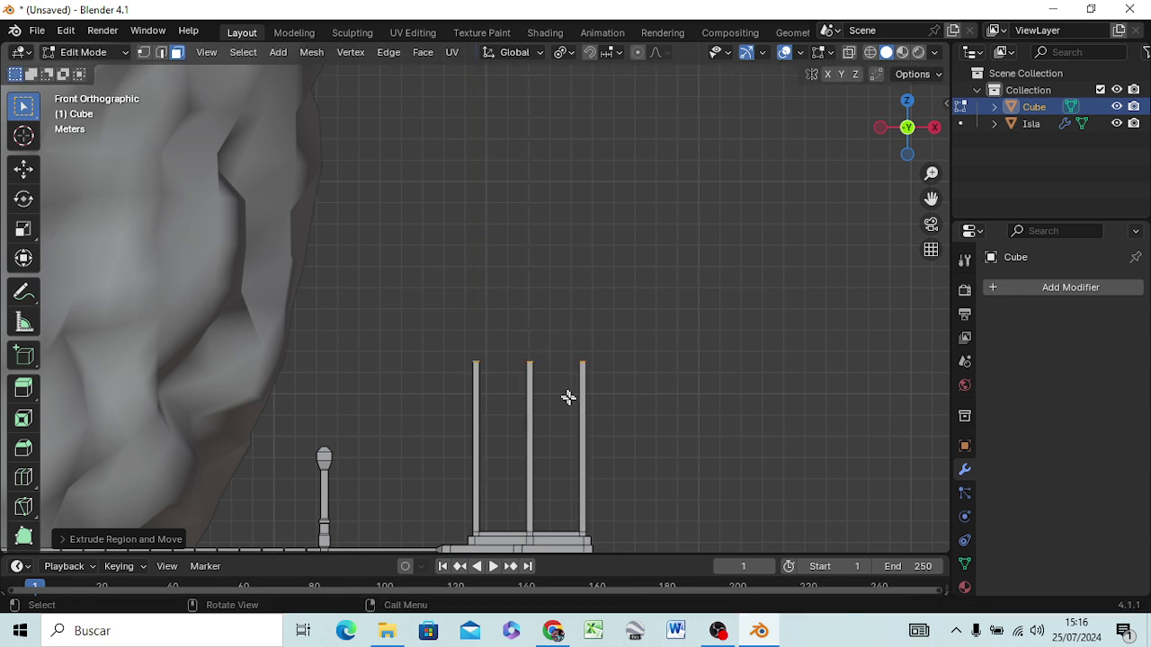
key("e")
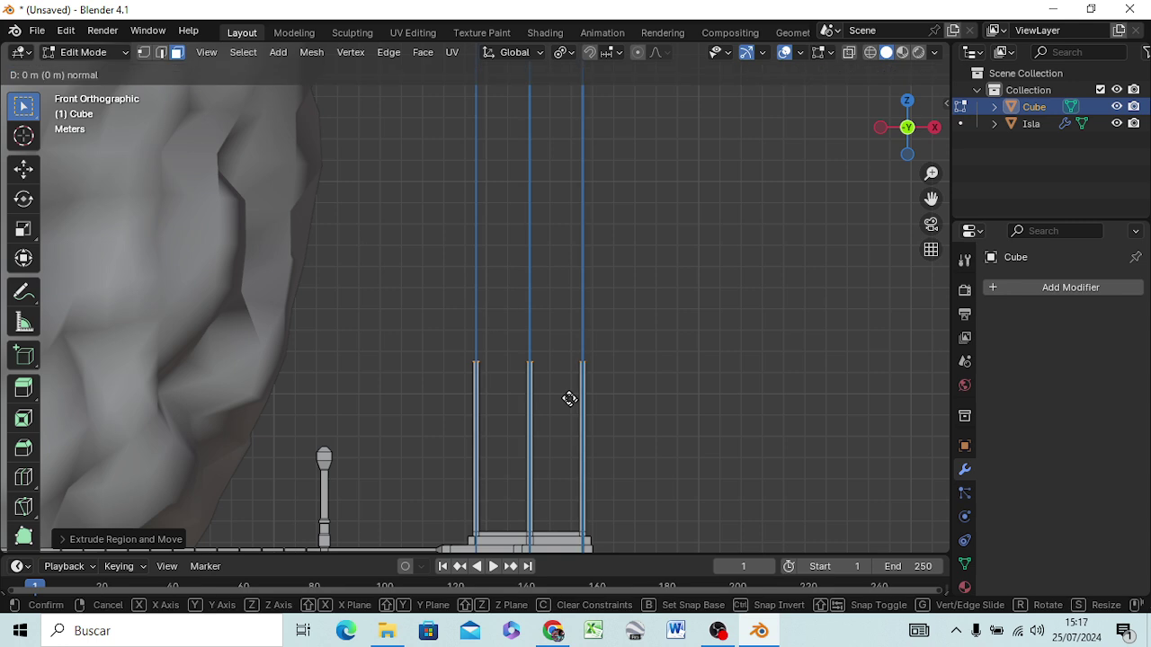
type("1")
key("Return")
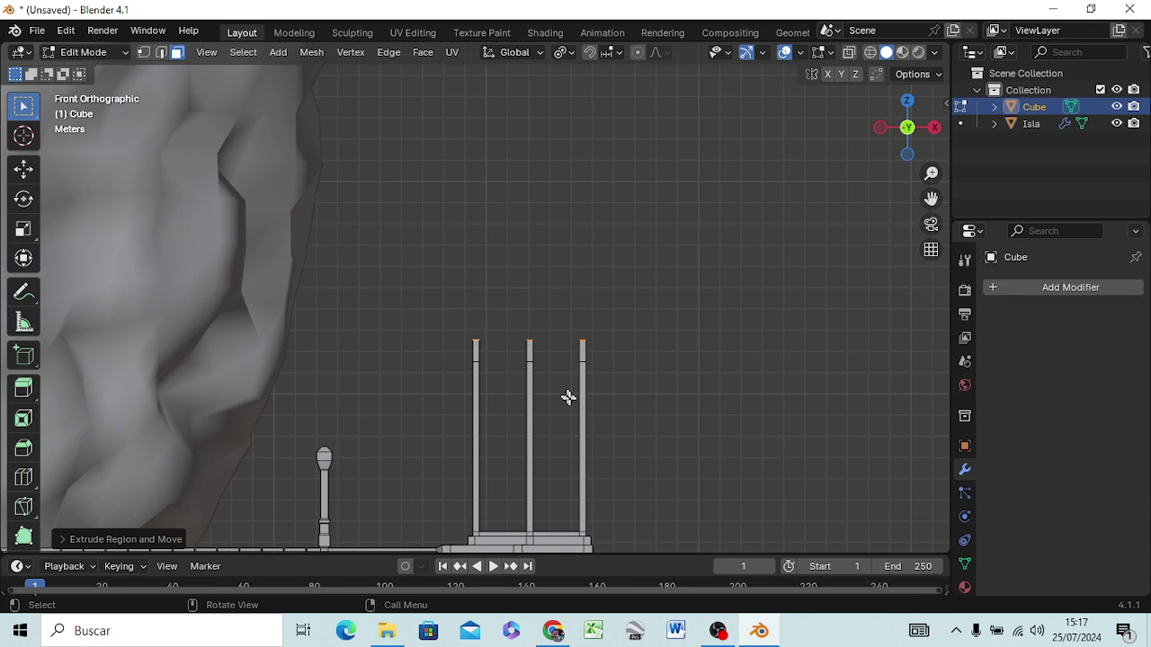
Extend the pillar tops by a further 8 m, then another 1 m
key("e")
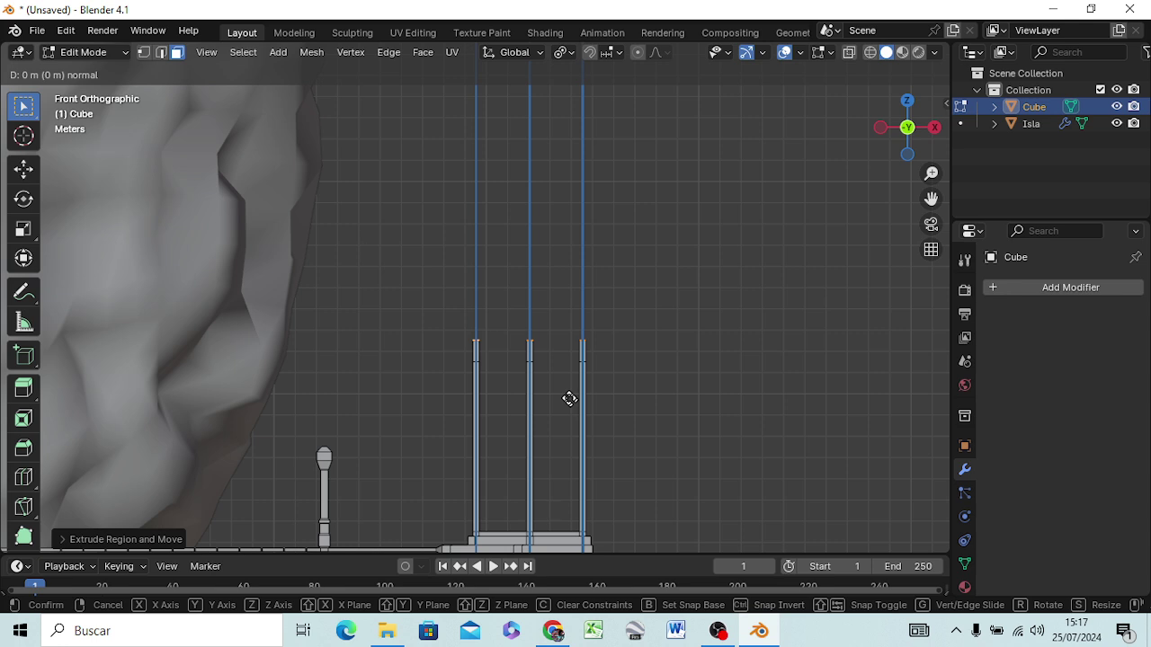
type("8")
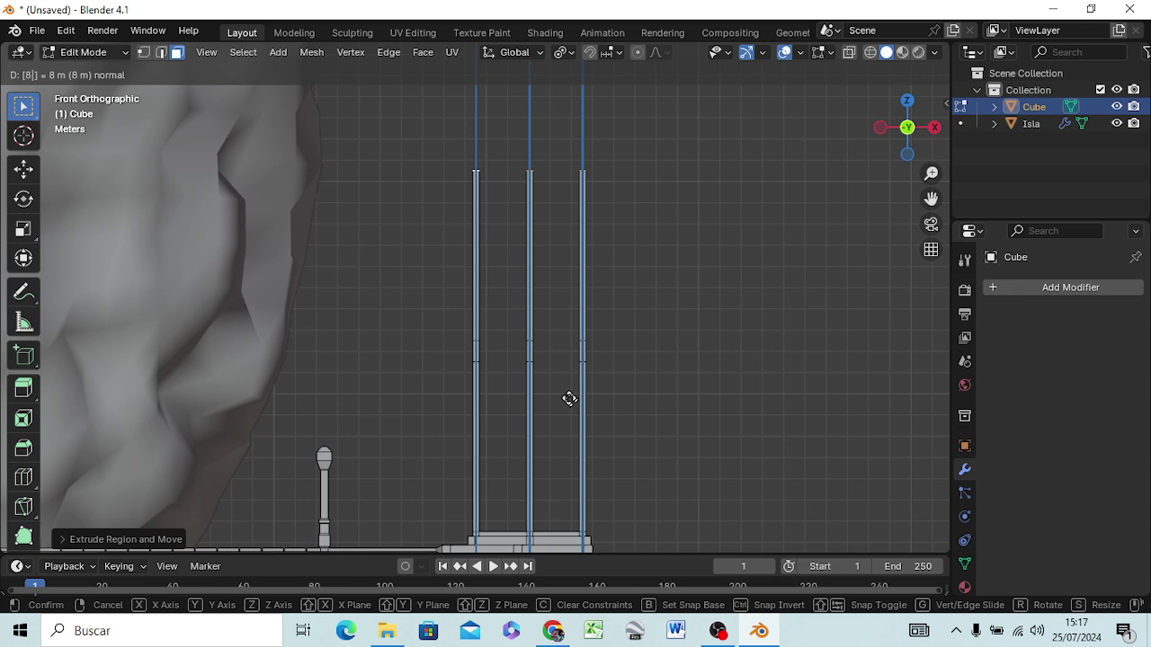
key("Return")
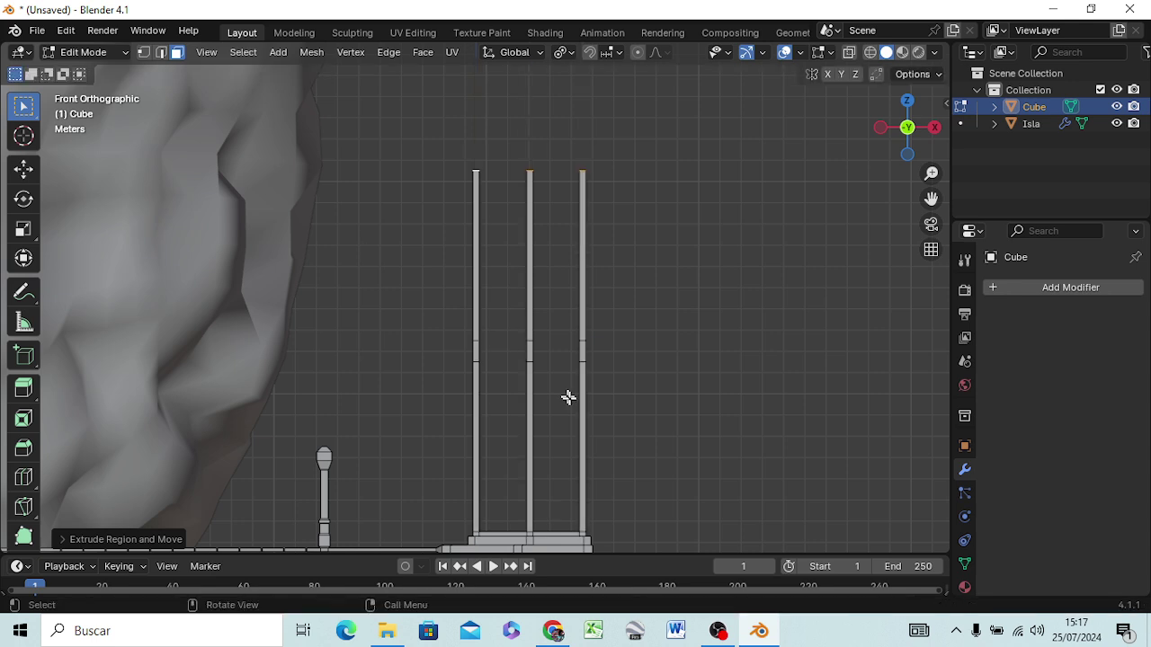
key("r")
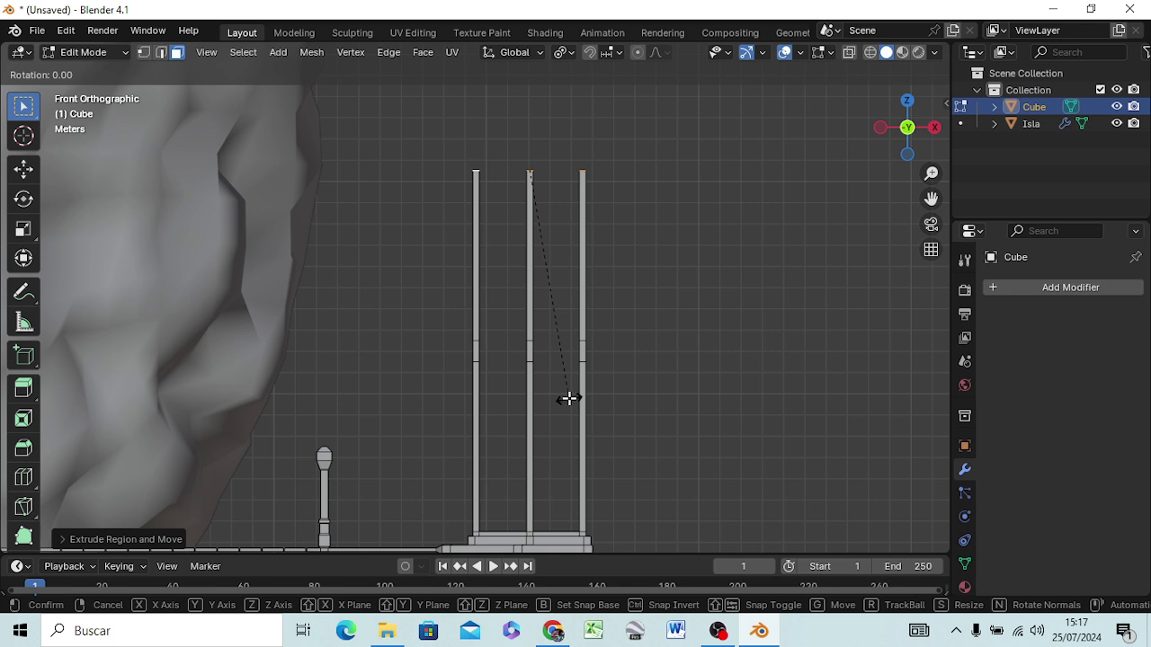
key("Escape")
key("e")
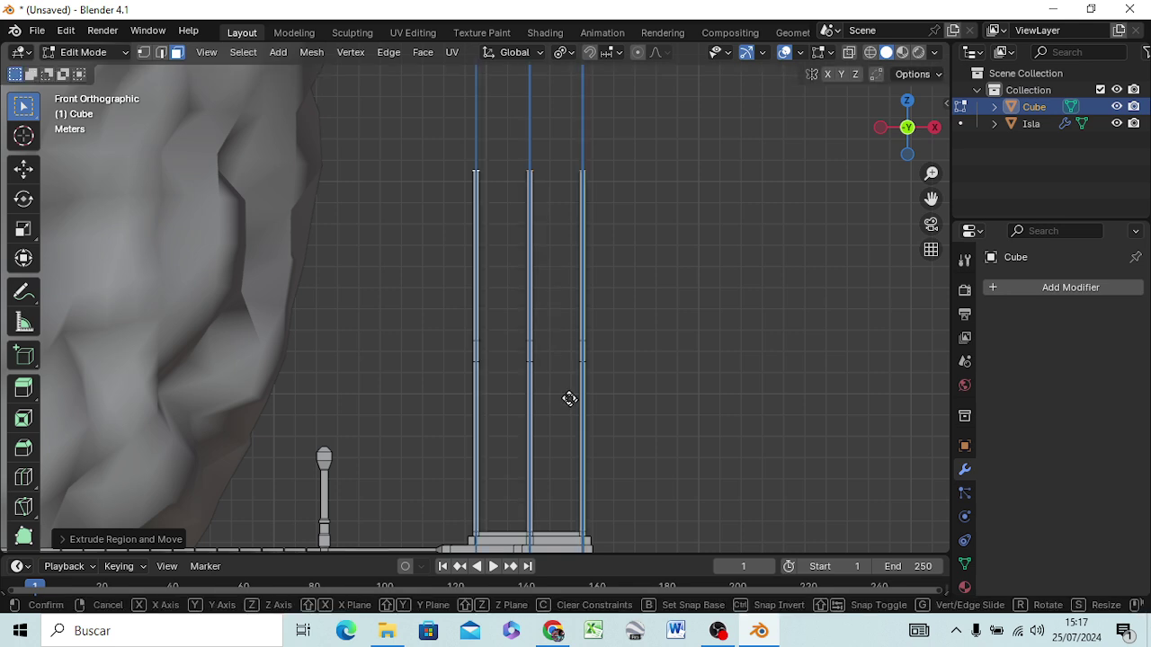
type("1")
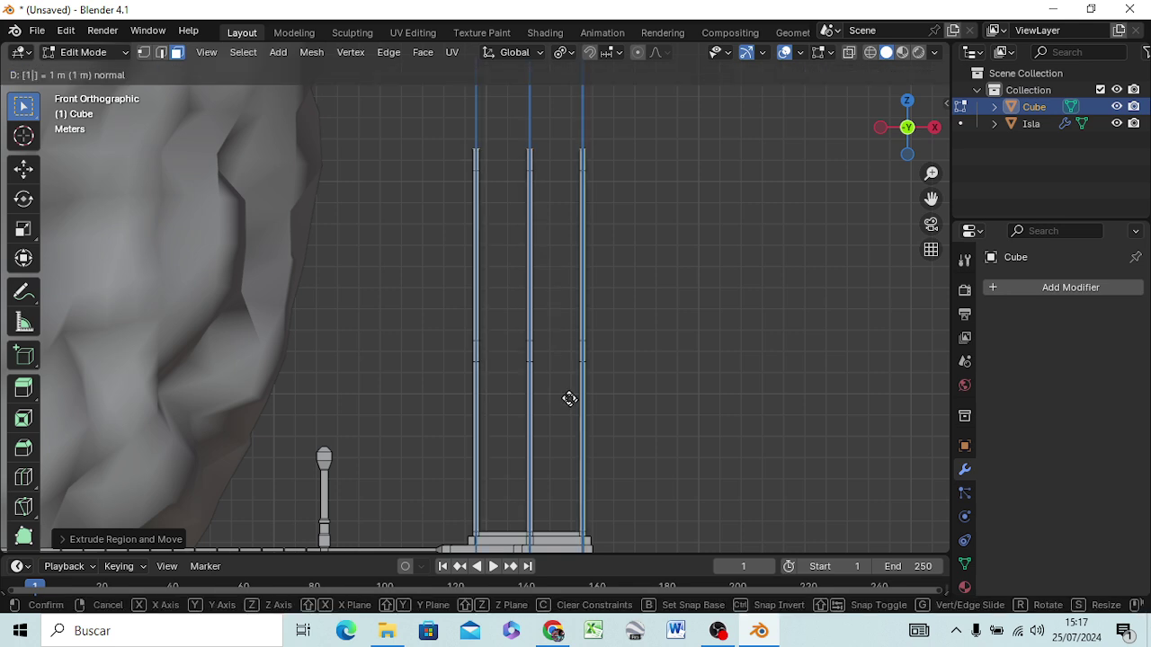
key("Return")
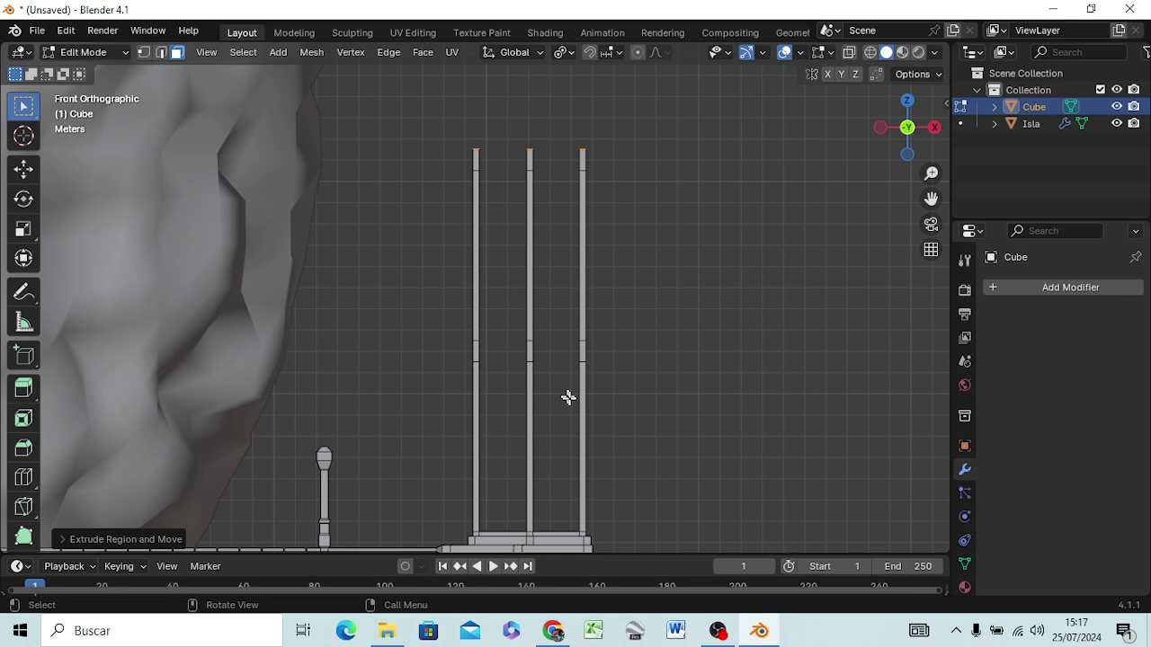
scroll(773, 336, "down", 3)
Extrude the pillar tops in successive sections of 8 m, 1 m, 8 m and 1 m
scroll(749, 342, "down", 2)
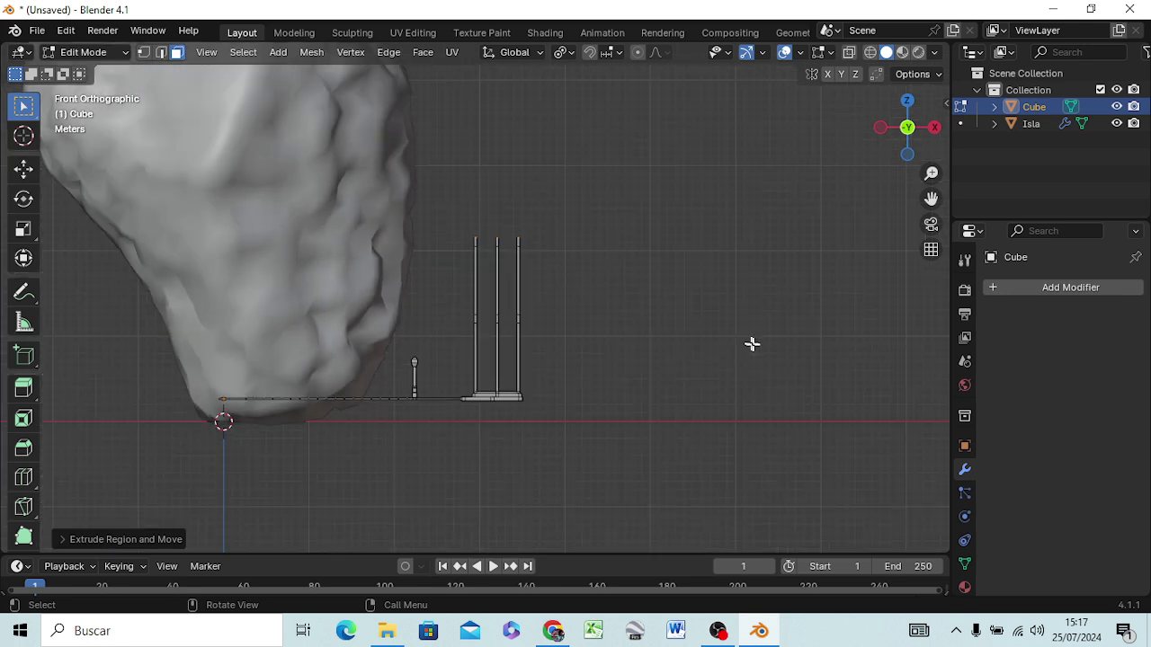
scroll(753, 342, "down", 1)
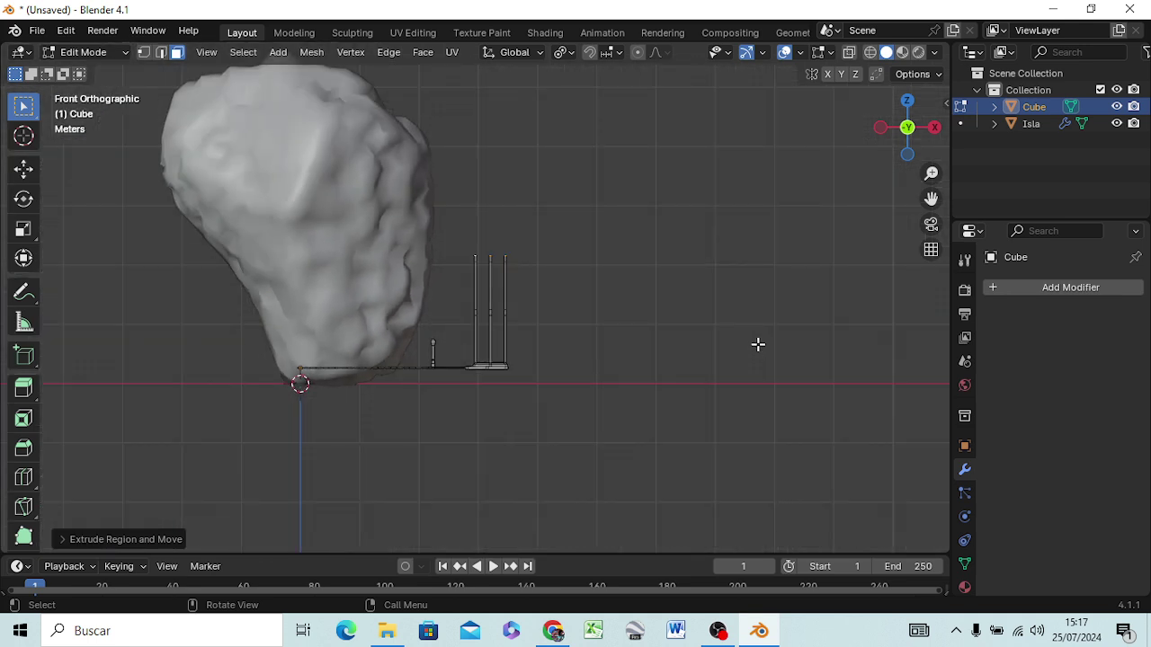
key("e")
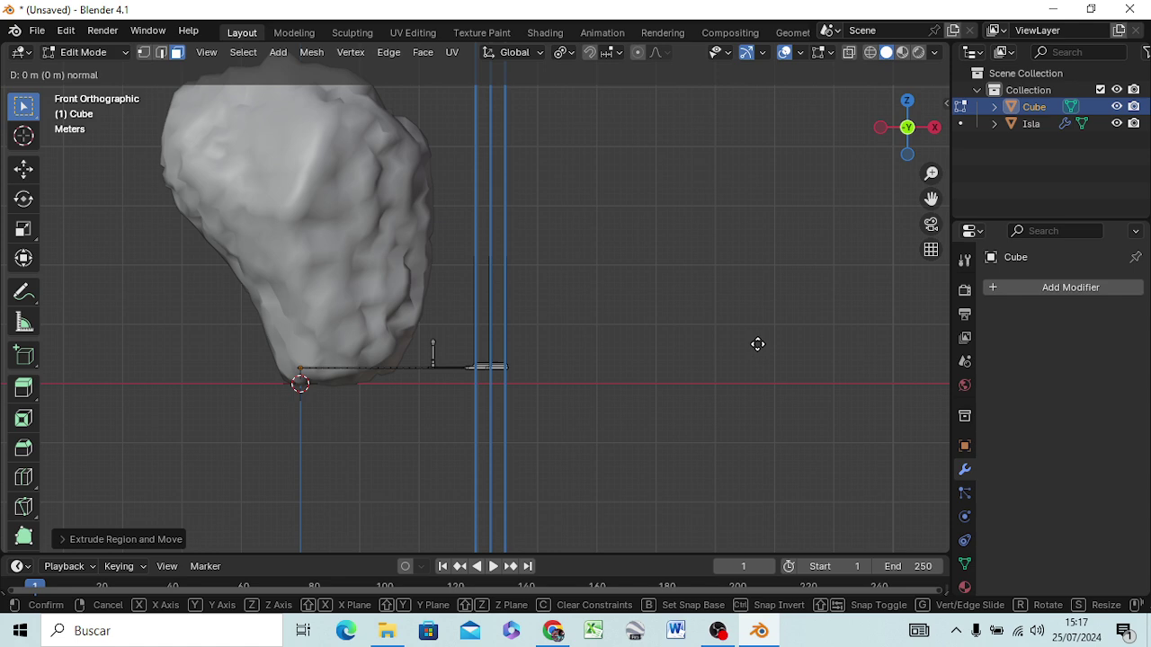
type("8")
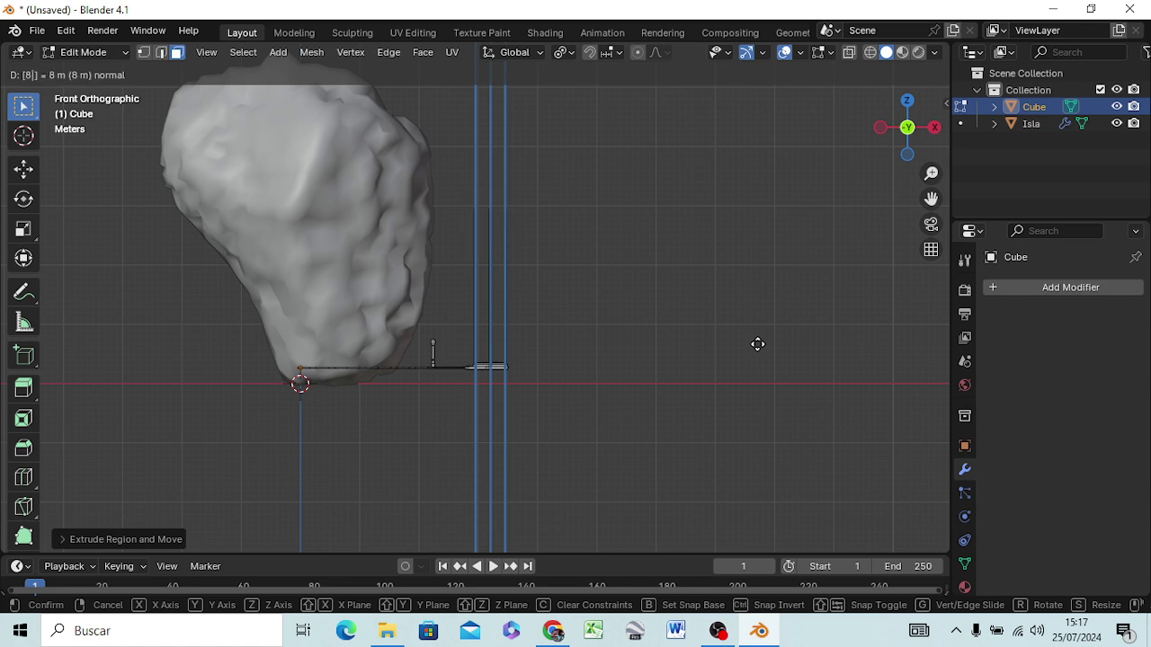
key("Return")
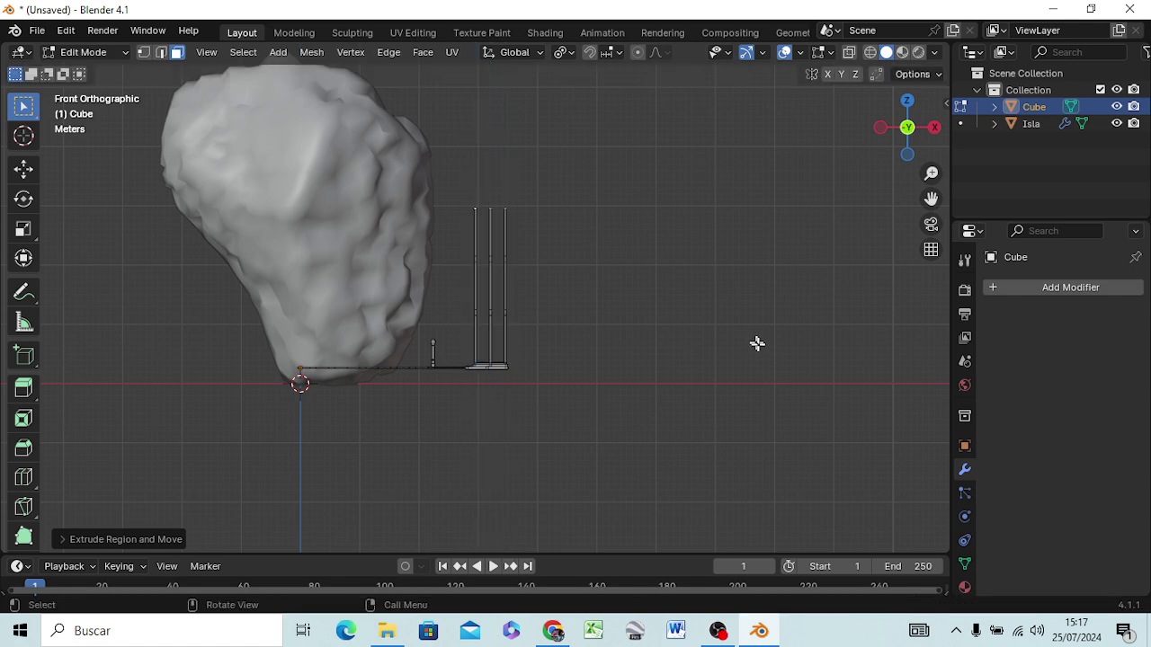
type("e1")
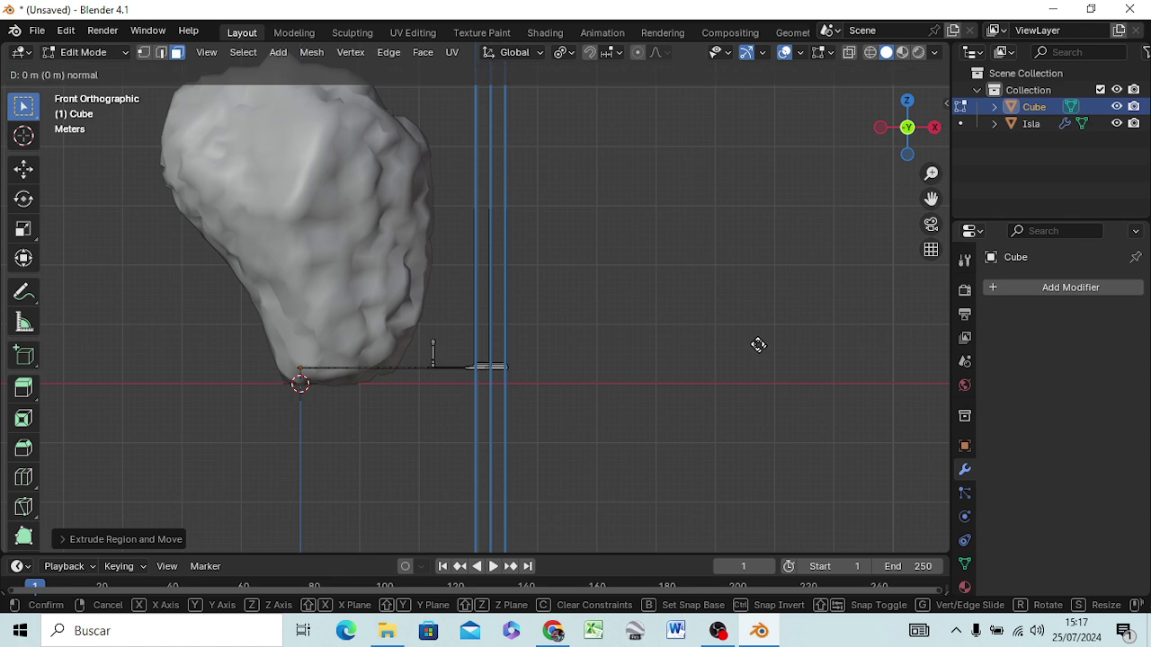
key("Return")
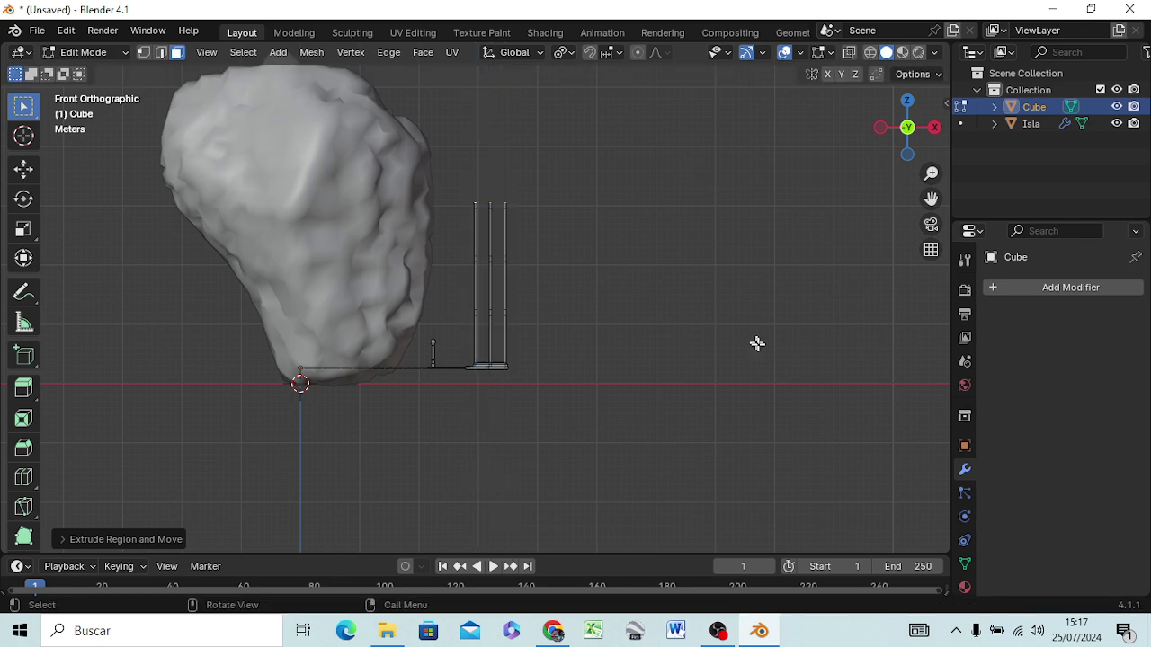
type("e8")
key("Return")
type("e")
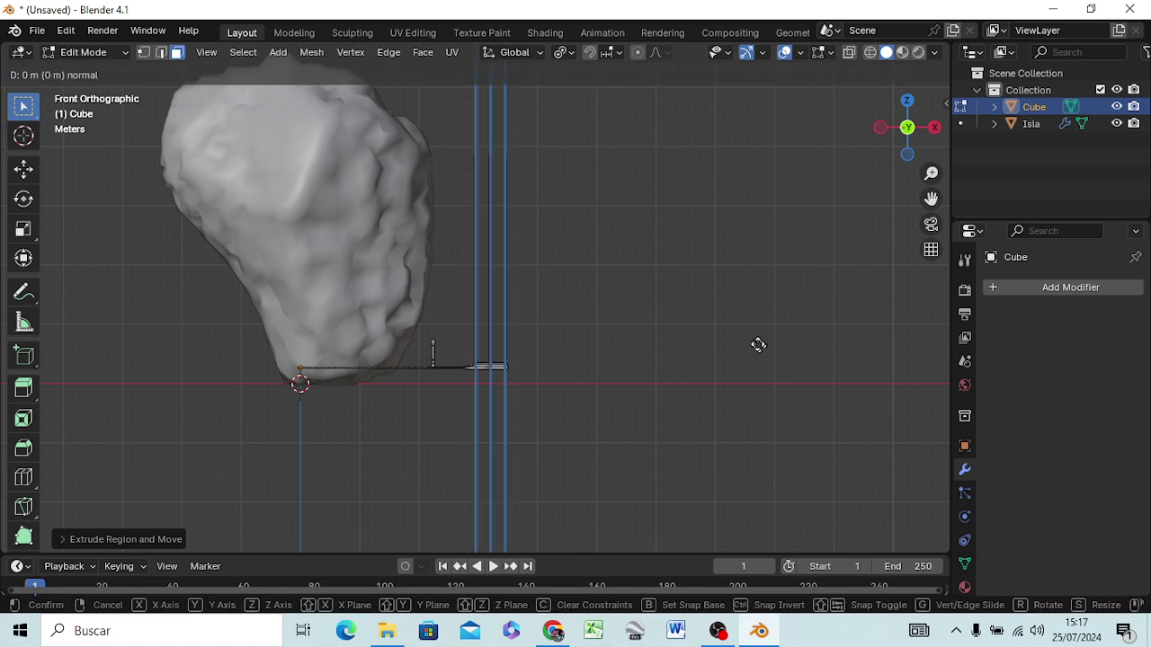
type("1")
key("Return")
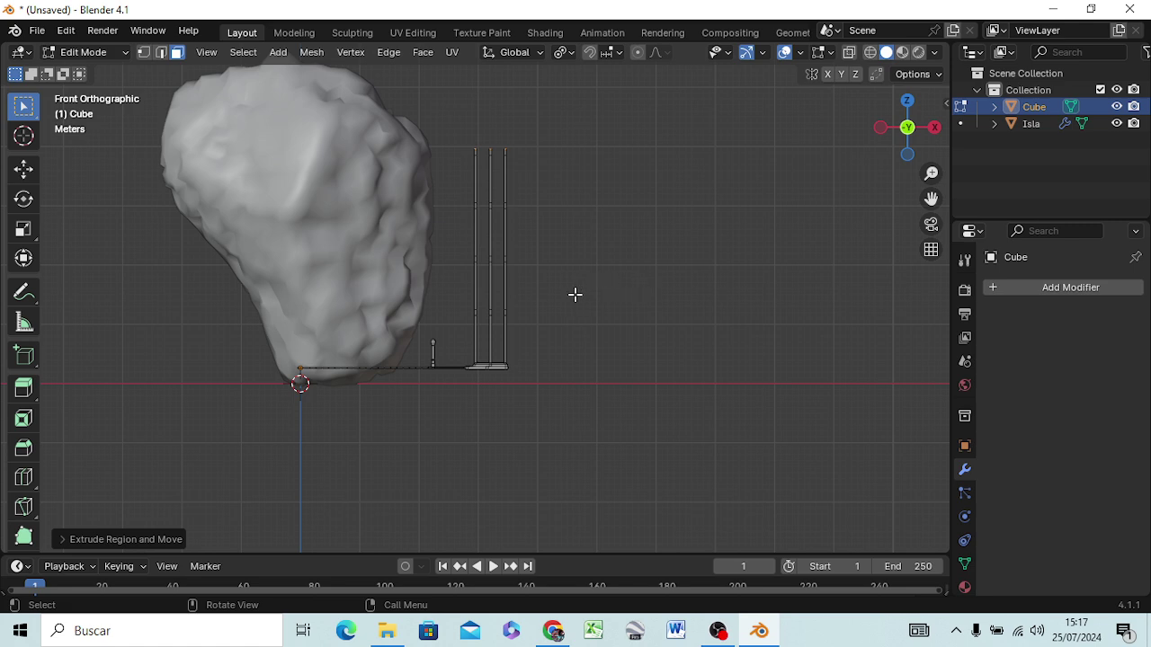
Select the centre face of the platform top and extrude it 8 m into a post
scroll(534, 275, "down", 4)
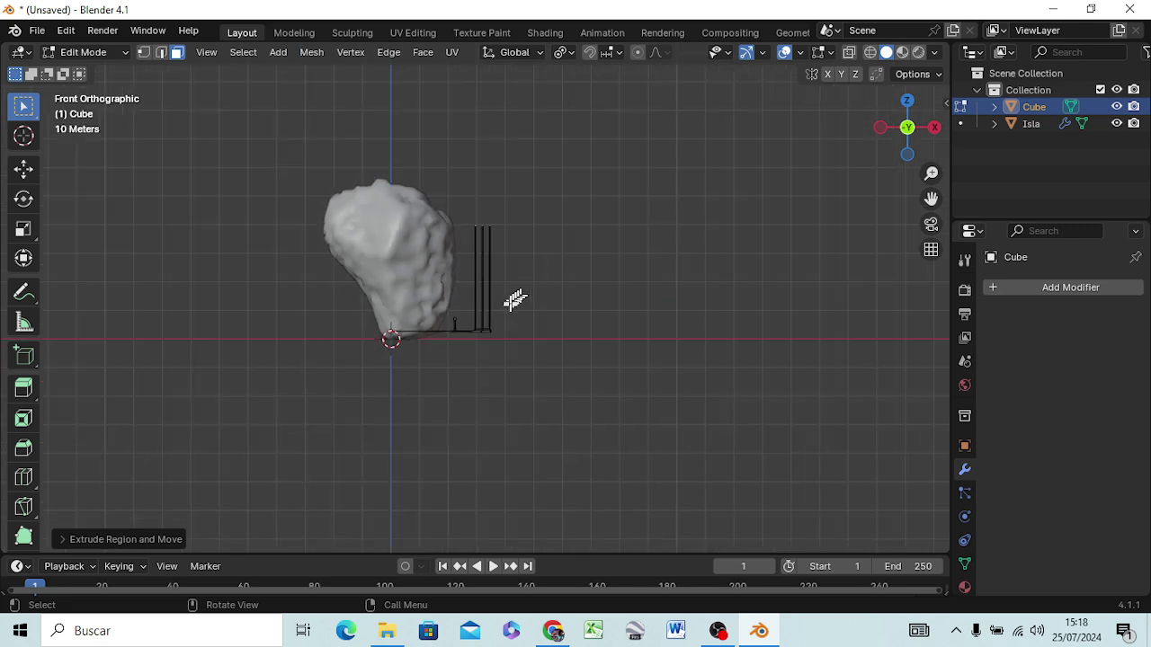
scroll(514, 300, "up", 4)
scroll(506, 319, "up", 5)
scroll(512, 315, "up", 3)
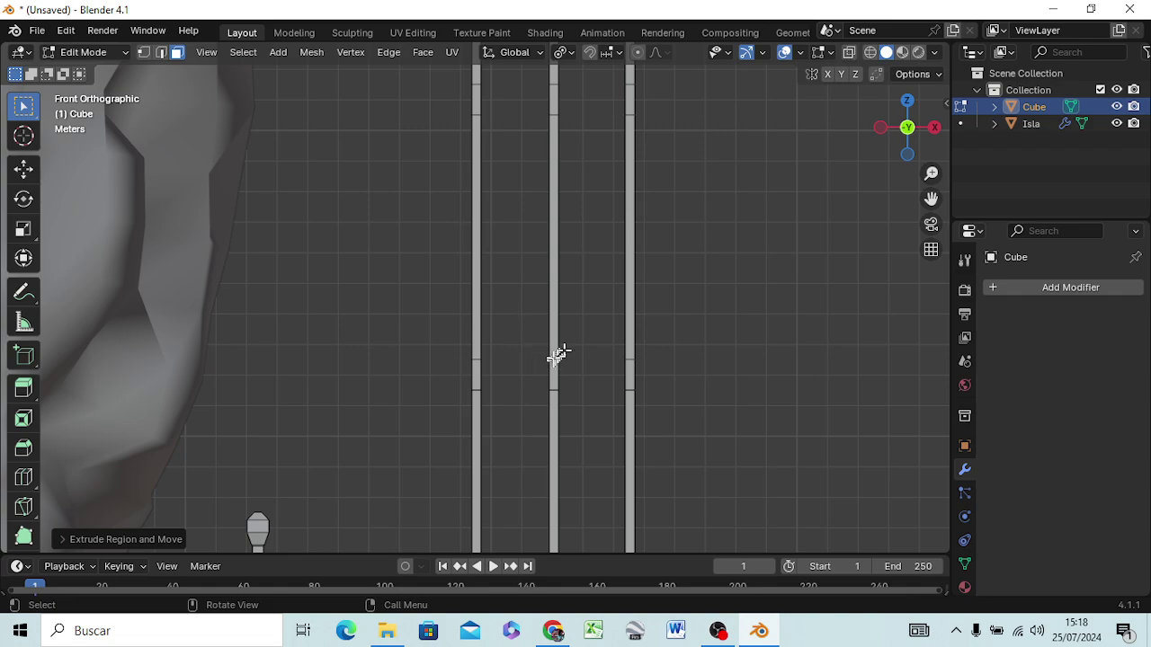
mouse_move(558, 356)
middle_mouse_down()
mouse_move(361, 411)
mouse_move(367, 351)
mouse_move(476, 411)
mouse_move(485, 467)
mouse_move(509, 475)
mouse_move(526, 457)
mouse_move(534, 482)
mouse_move(518, 481)
middle_mouse_up()
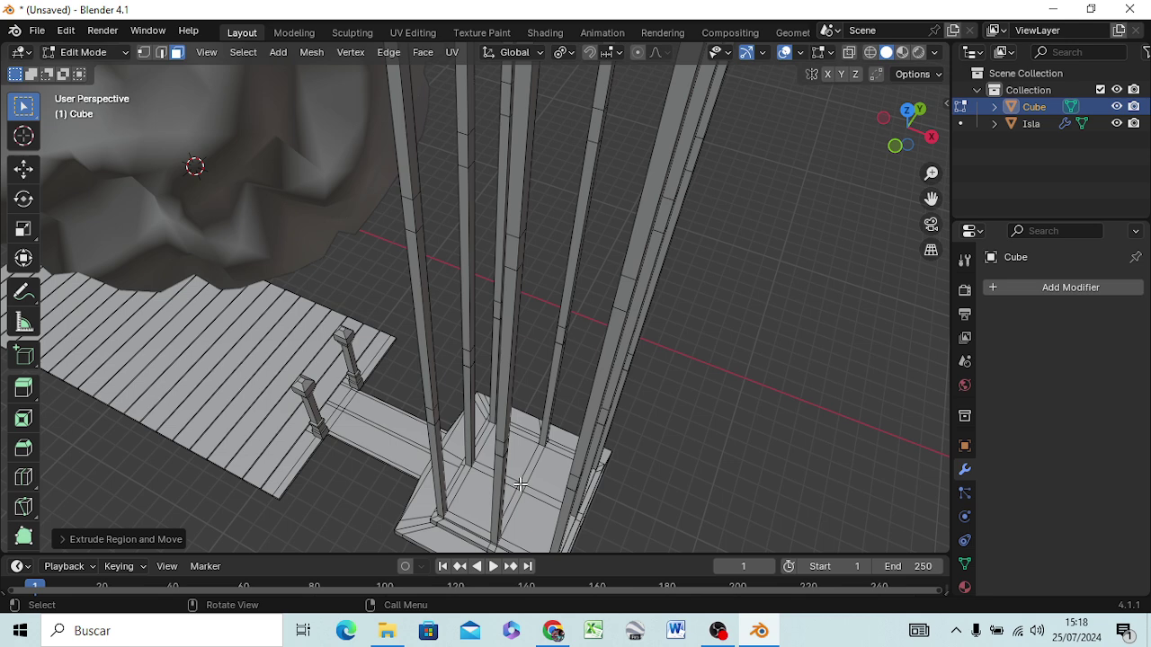
left_click(521, 484)
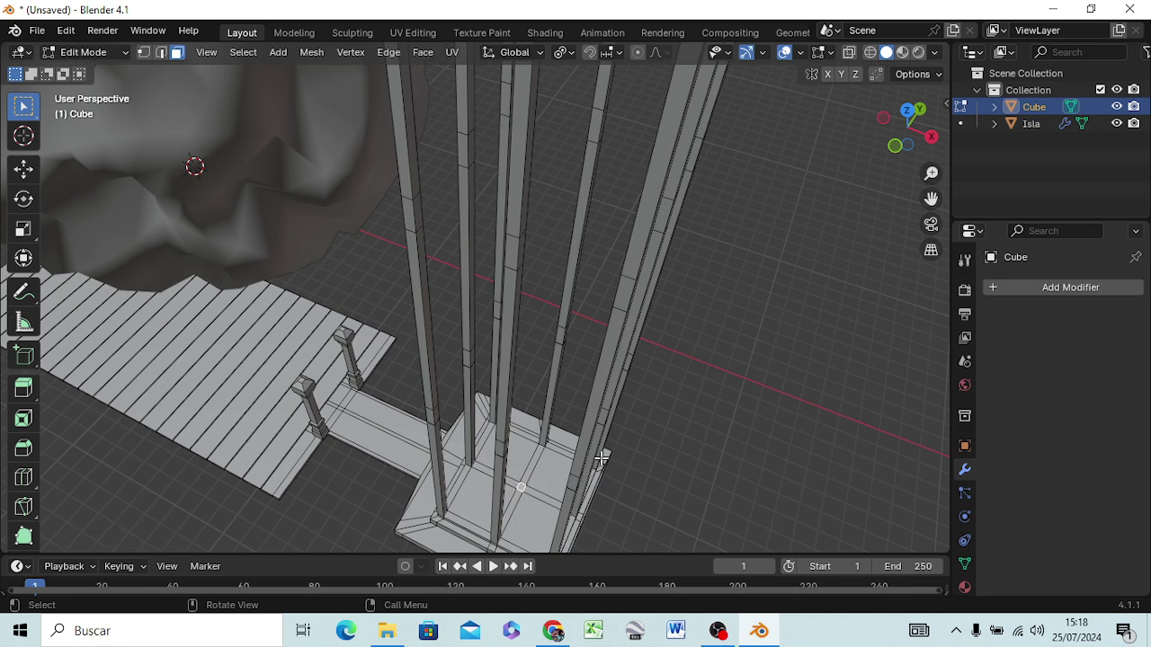
type("e")
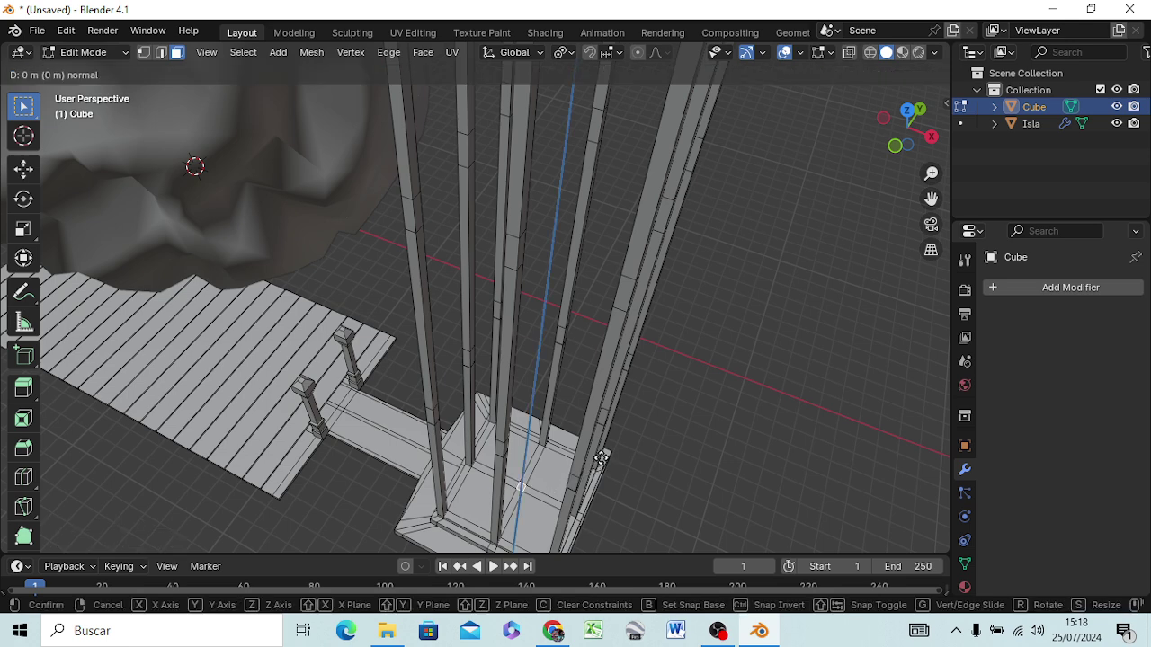
type("8")
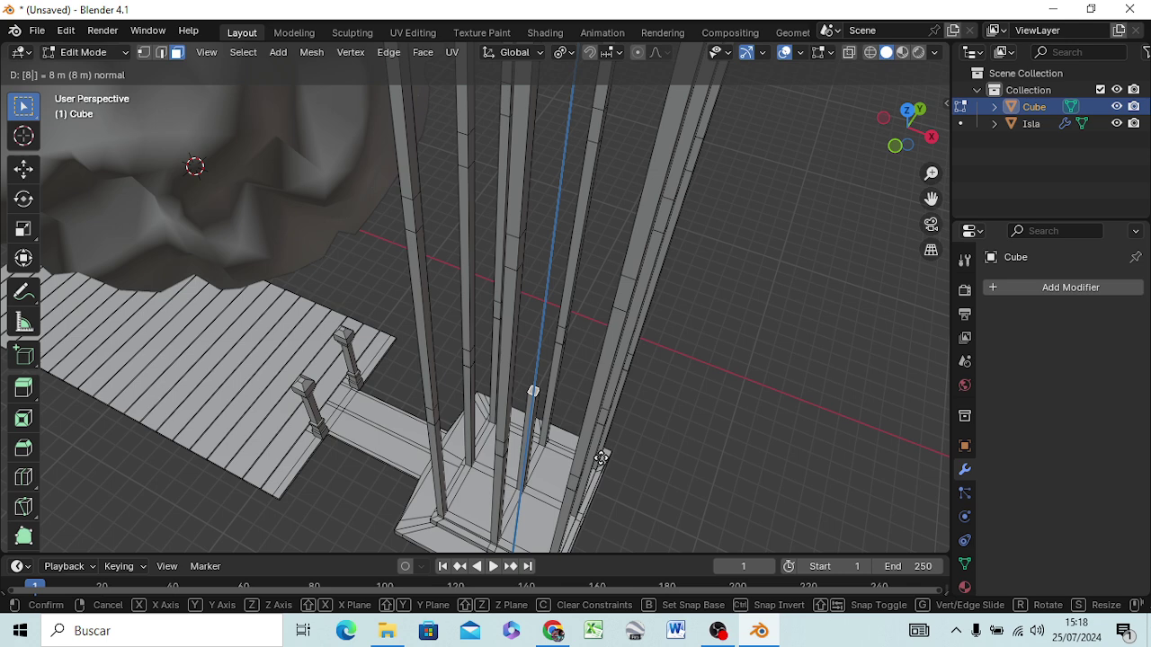
key("Return")
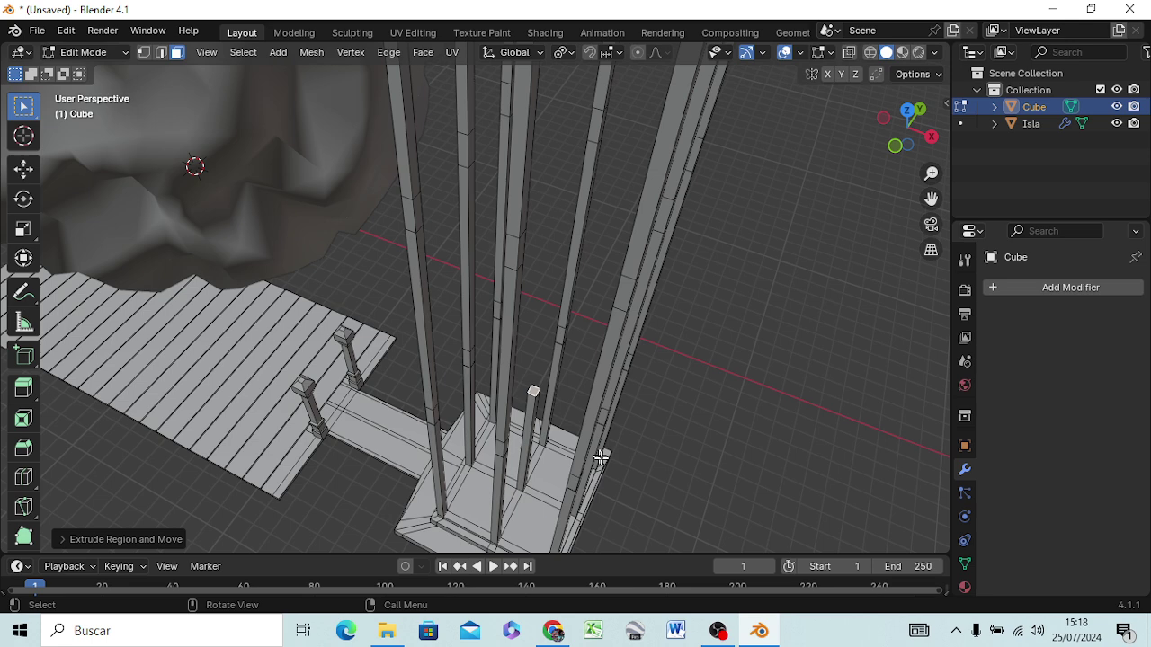
Add a 0.10 m section at the tip of the new post
key("e")
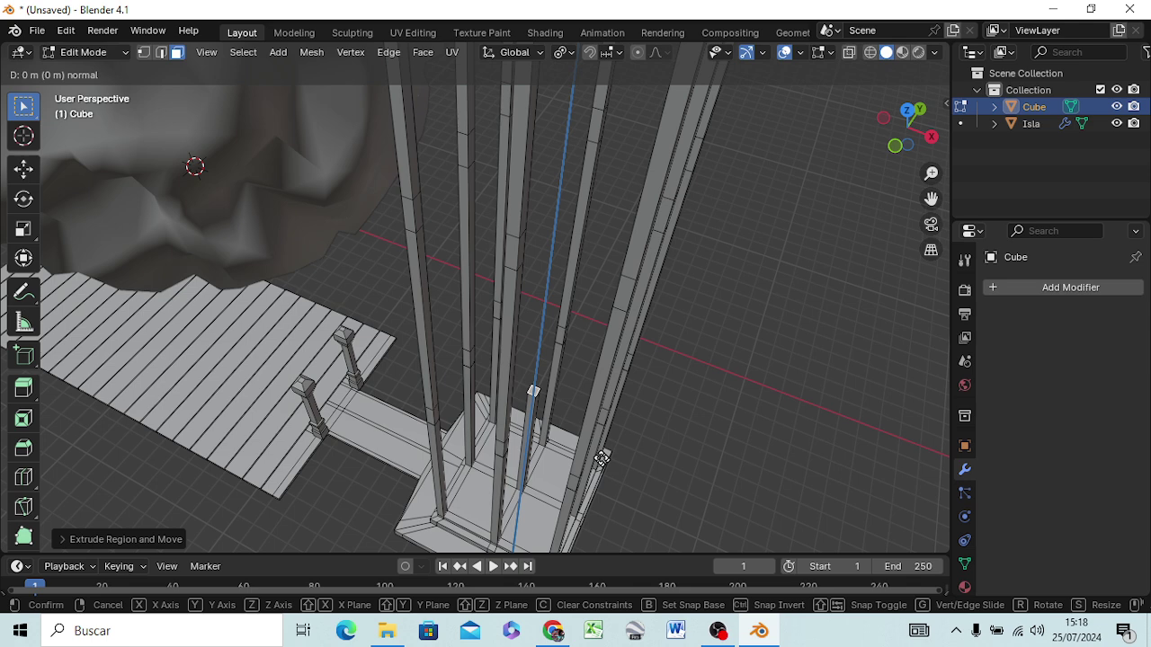
key("equal")
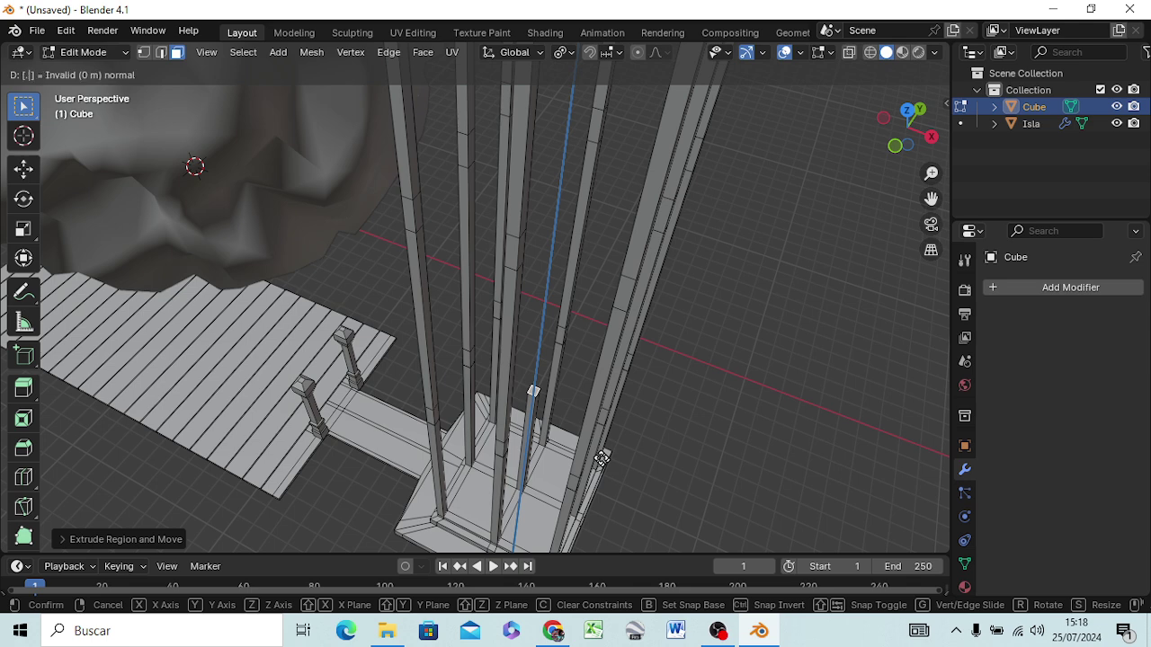
type(".10")
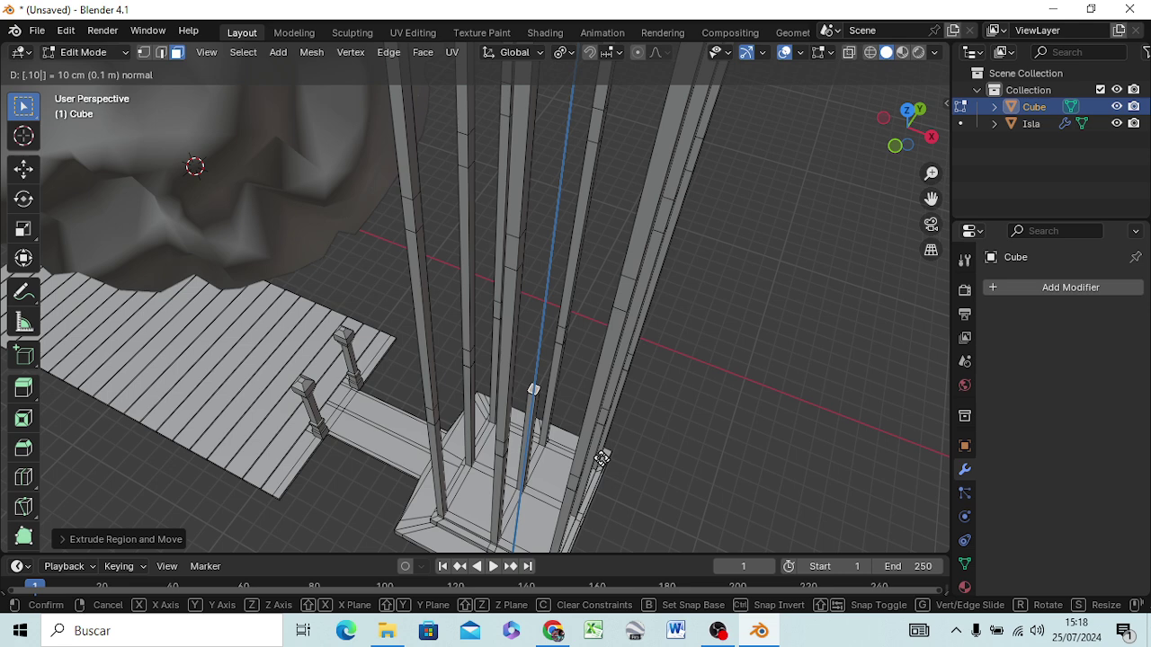
key("Return")
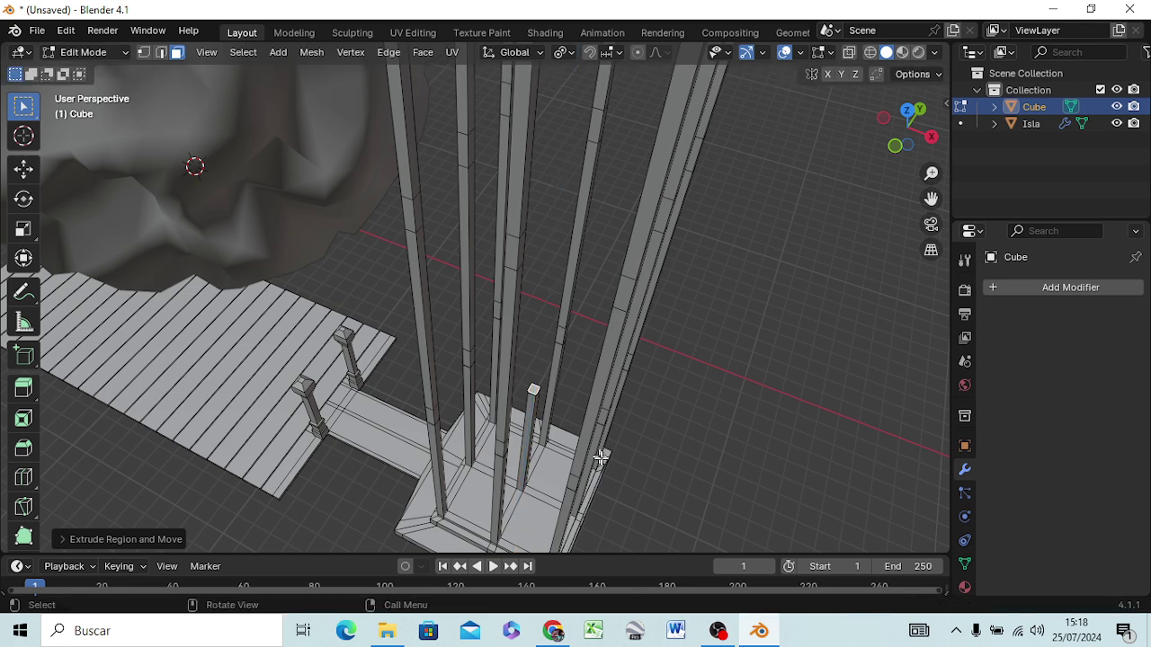
Scale the post's top face about 16.4 times into a wide square slab
key("s")
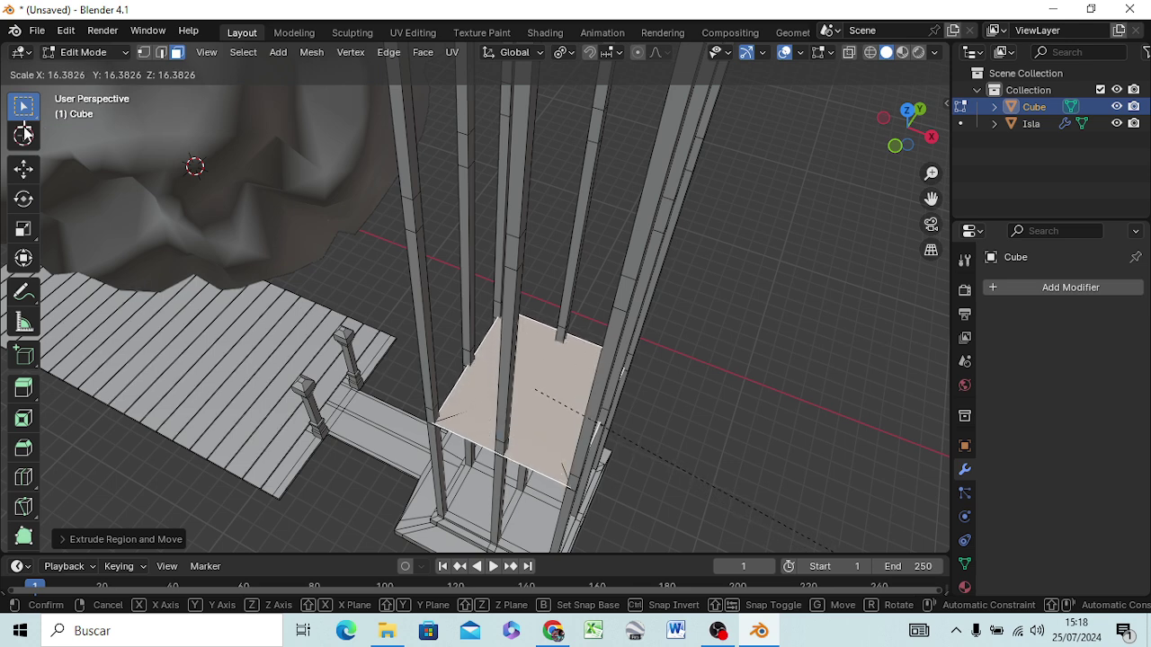
left_click(23, 133)
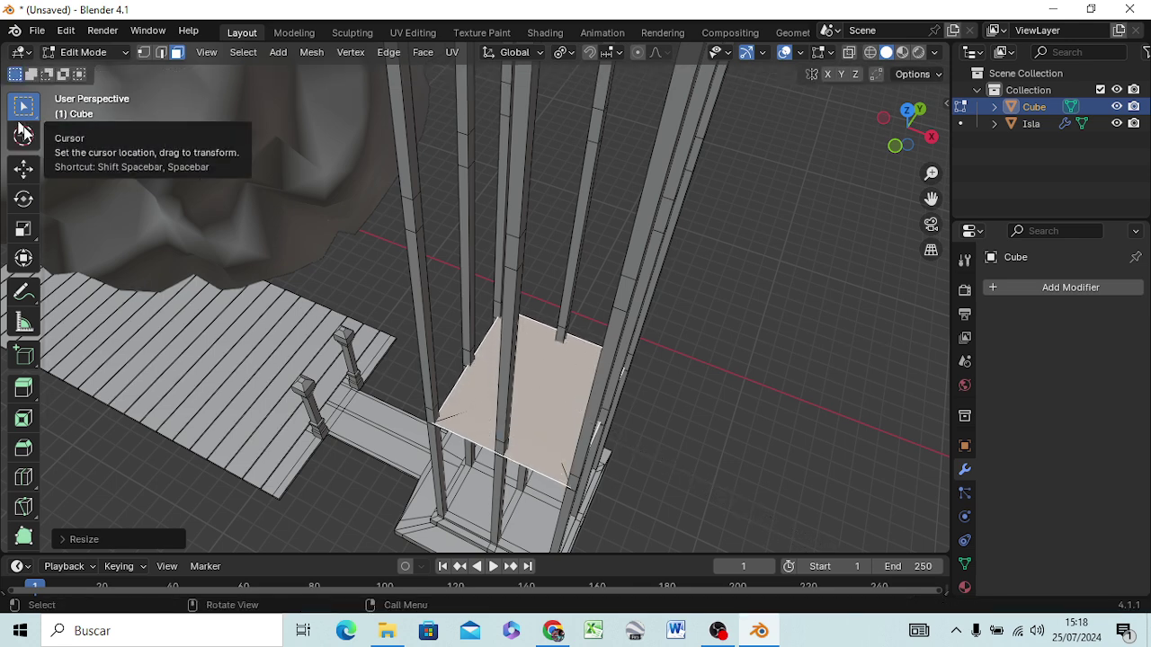
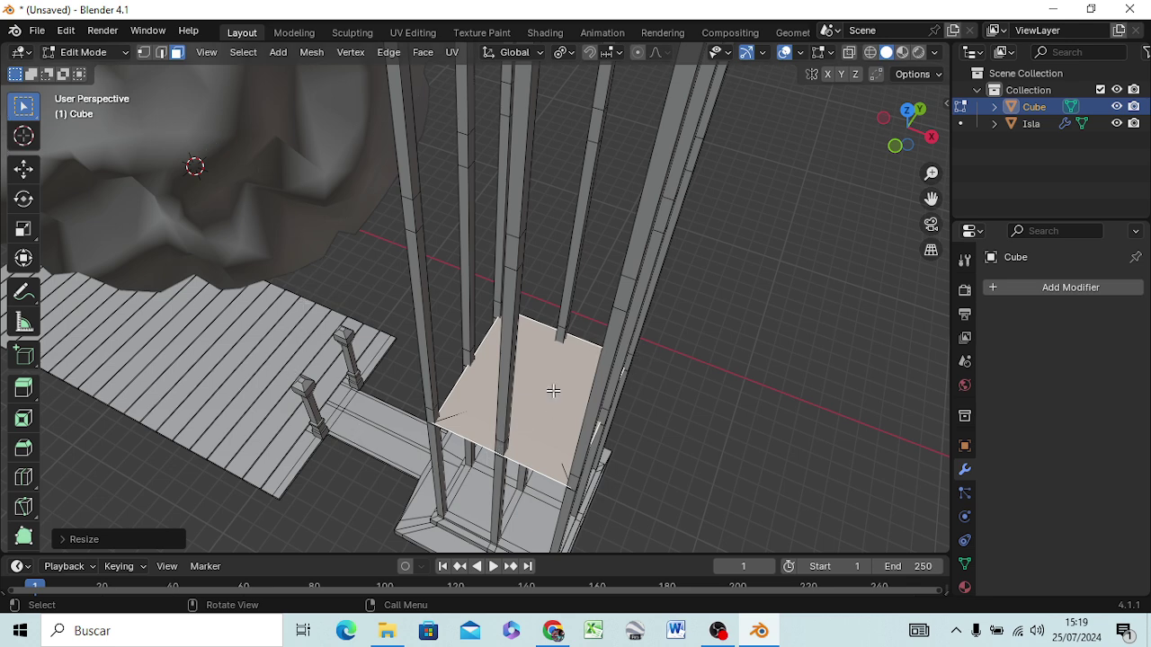
Raise the square face between the pillars 0.8 straight up along Z
key("g")
key("z")
key("z")
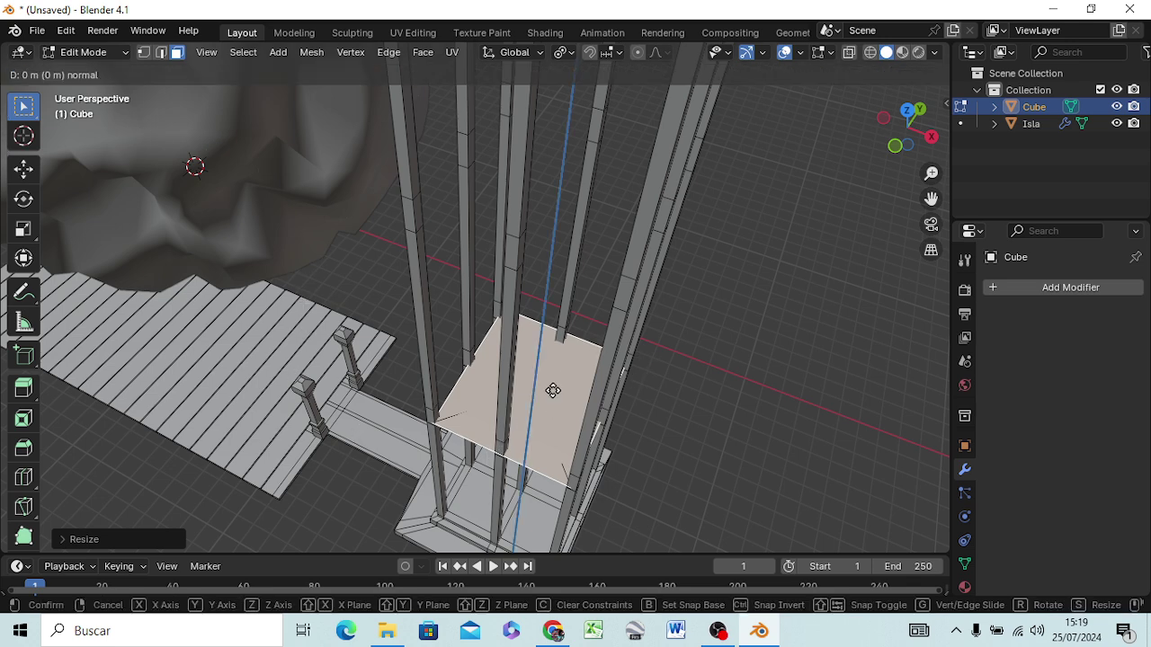
type(".8")
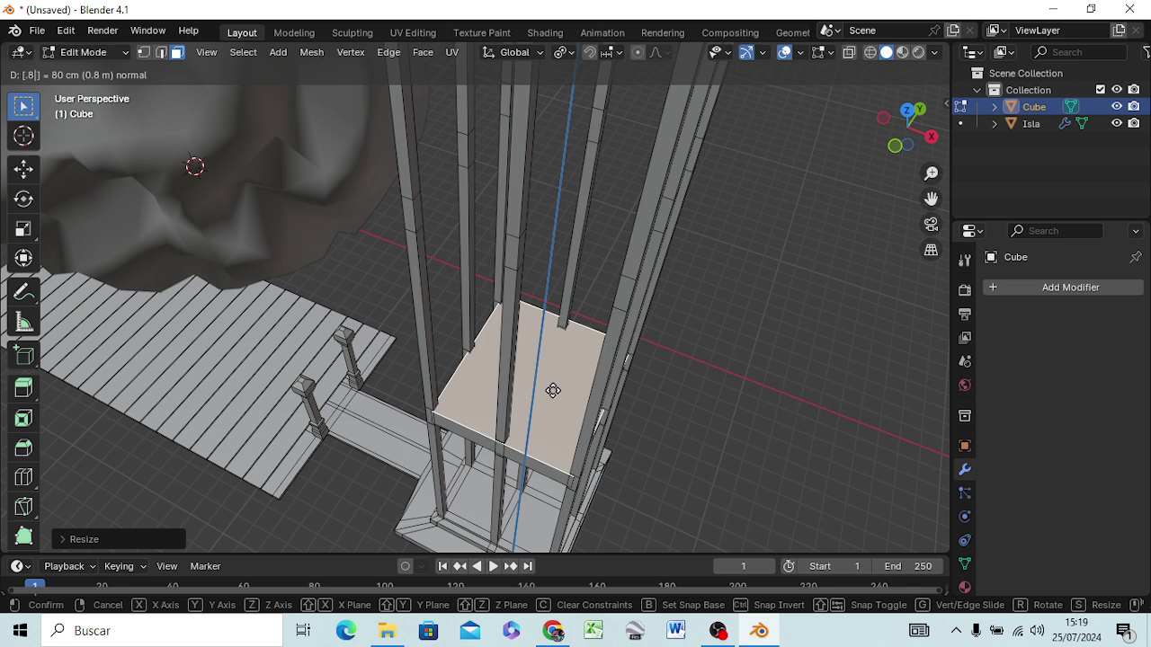
key("Return")
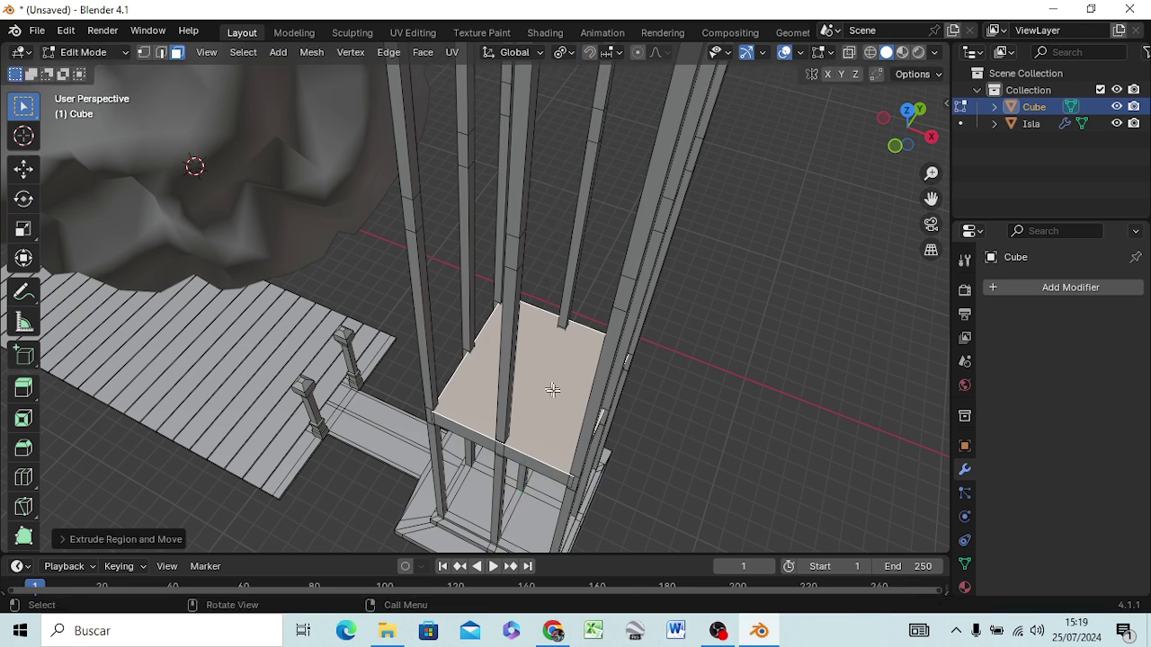
Extrude the top another 0.1 and shrink it to about 0.07, forming a shallow point
key("e")
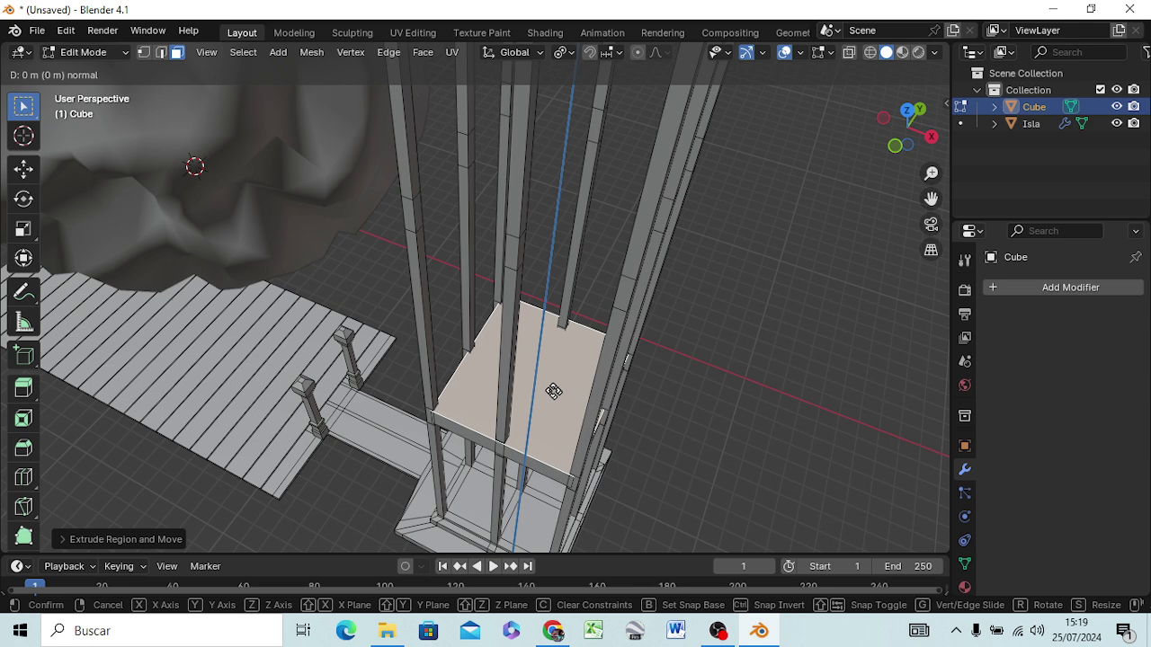
type(".1")
key("Return")
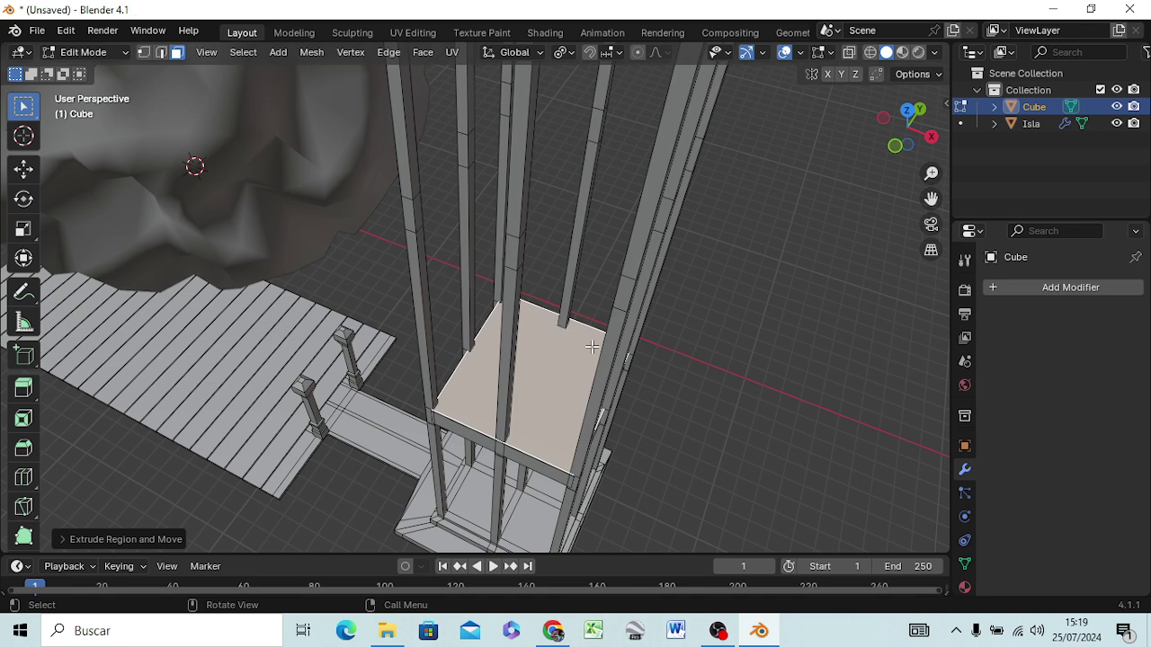
key("s")
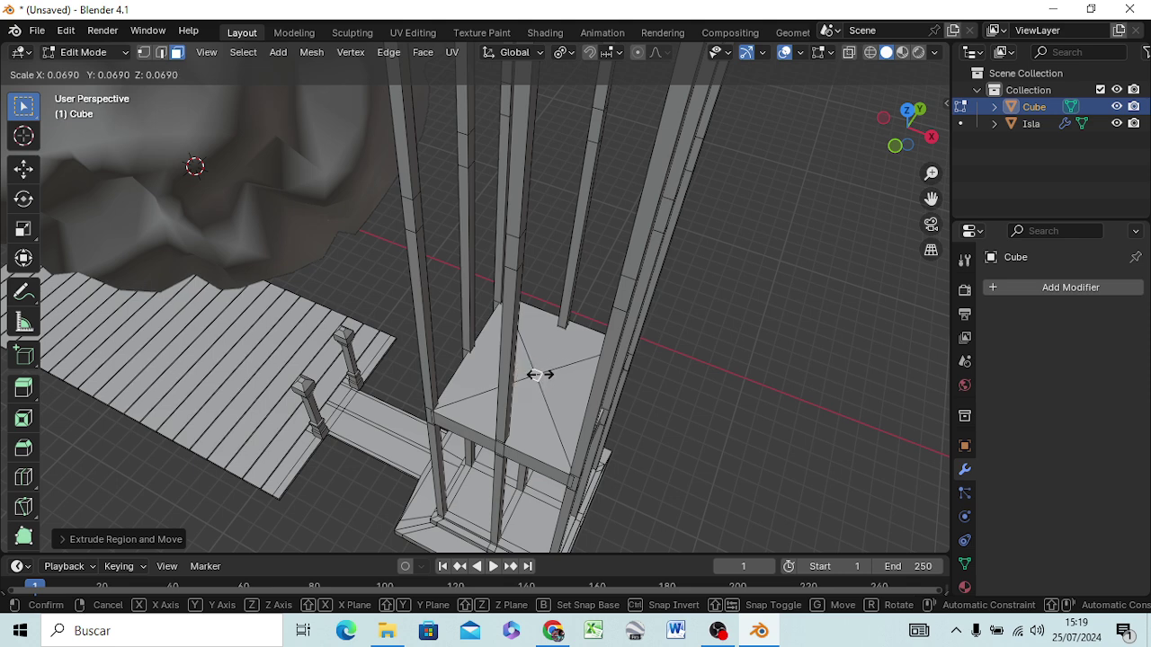
left_click(535, 375)
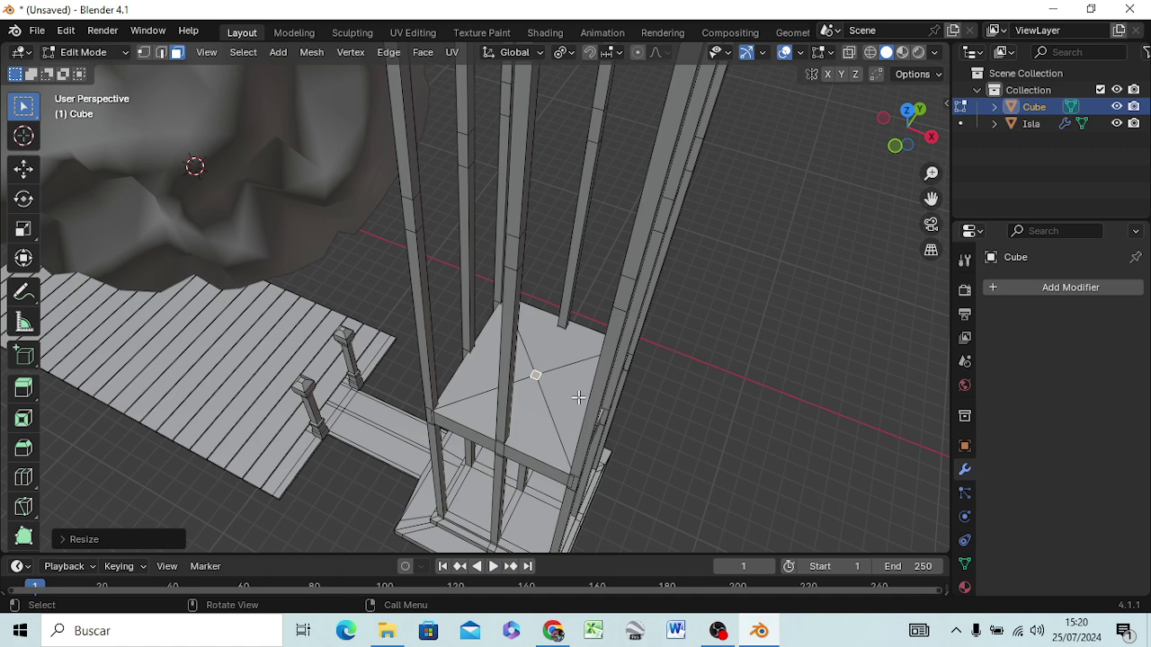
middle_click_drag(578, 397, 473, 286)
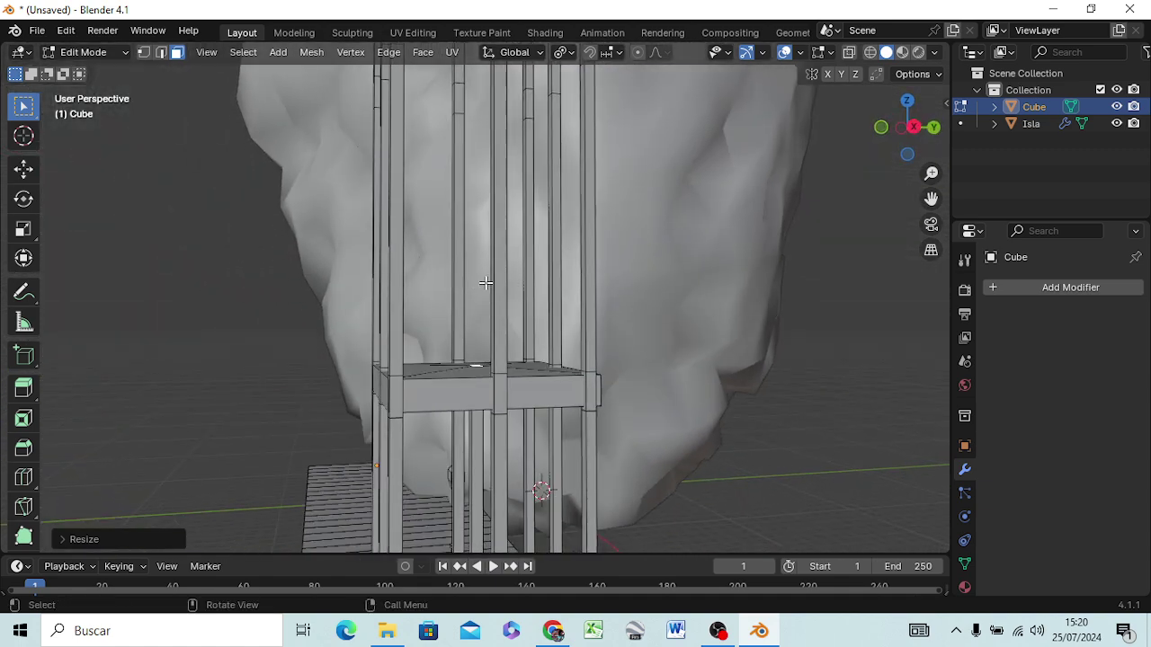
Extrude a tall post of 8 from the tip, then a further 0.1 extrusion
type("e")
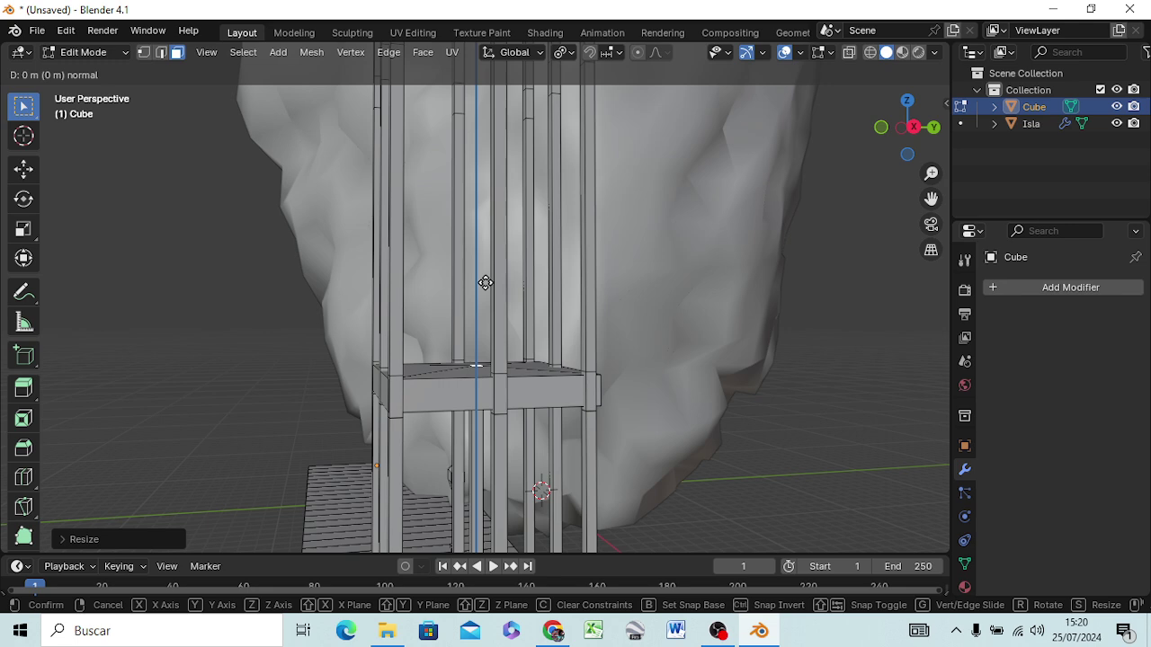
type("8")
key("Return")
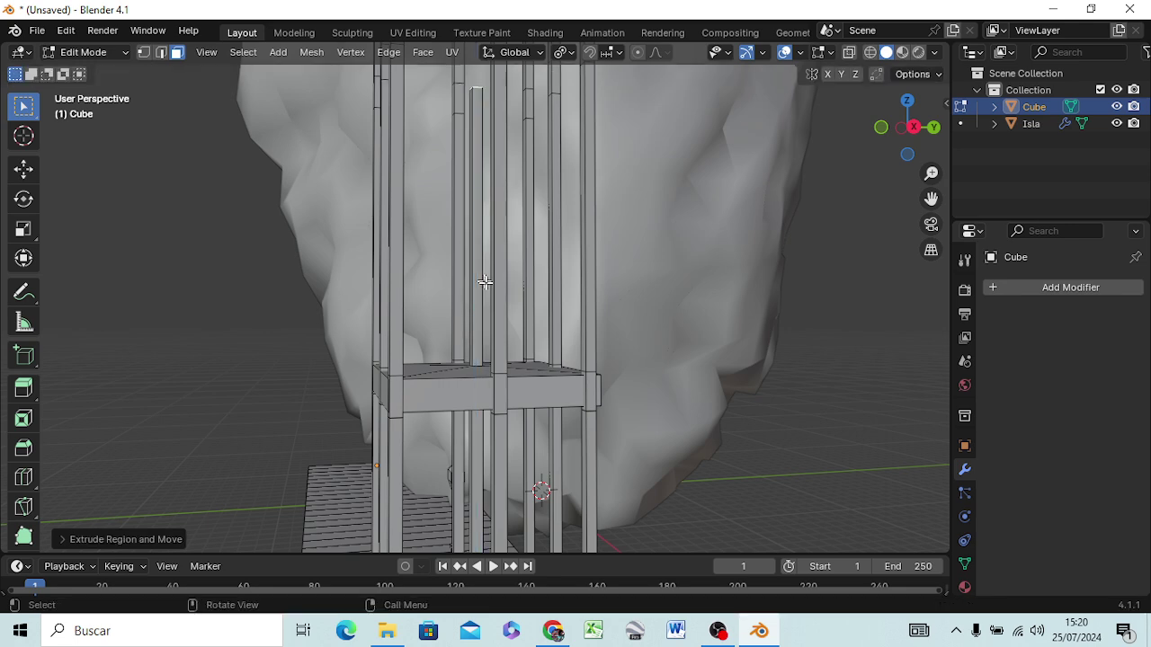
key("e")
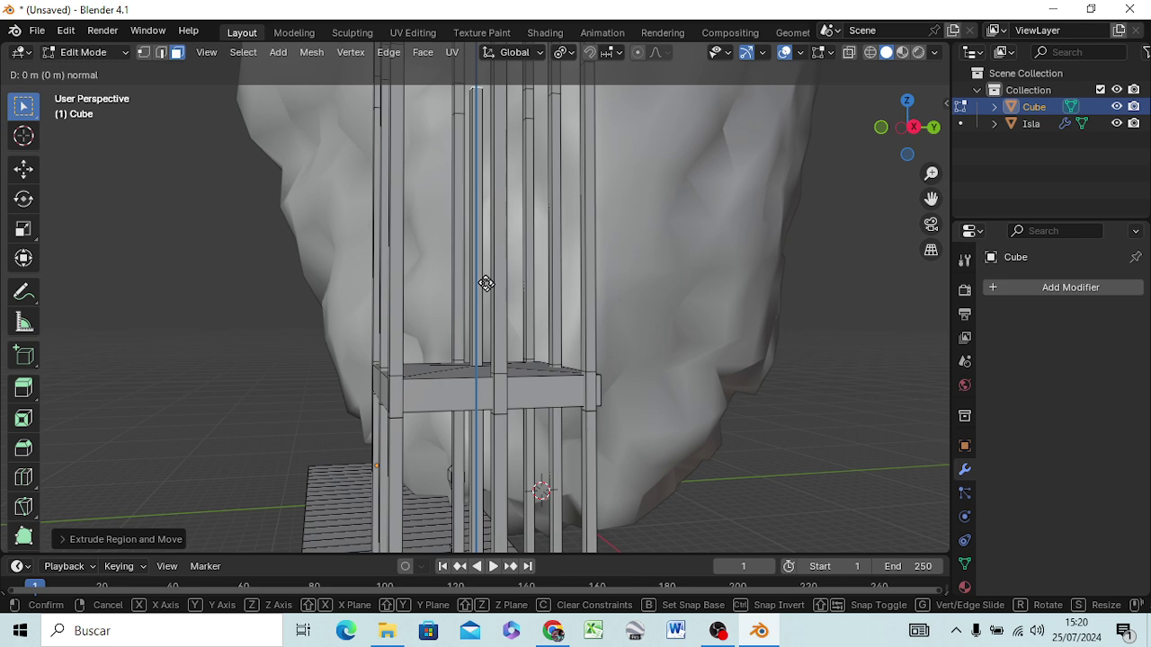
type(".")
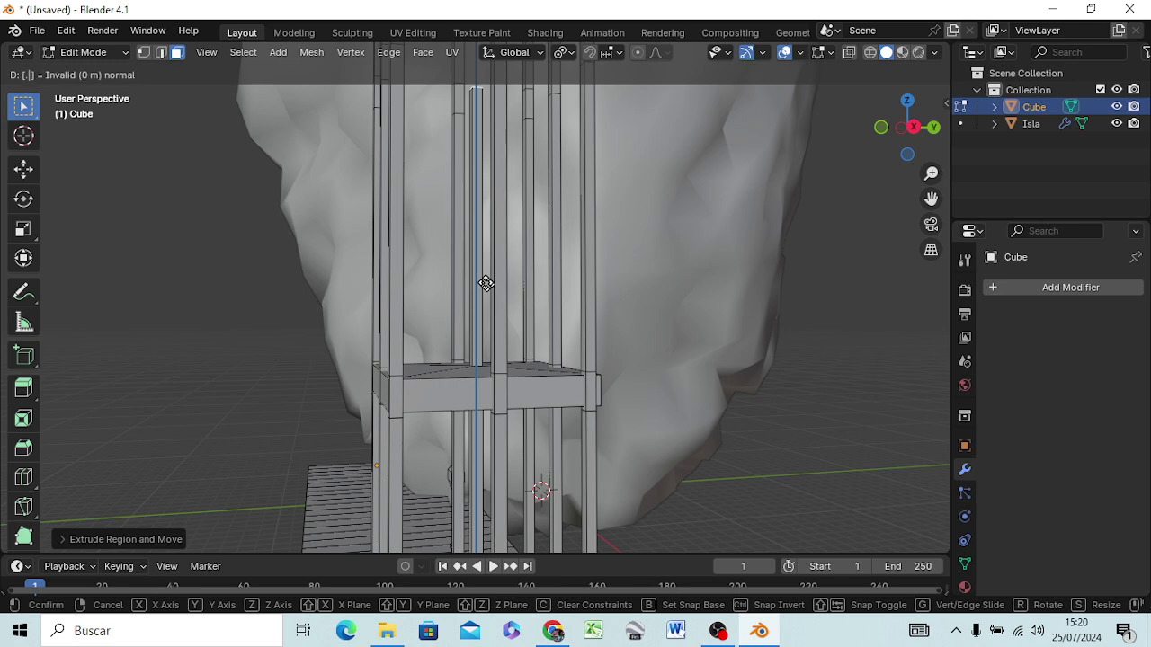
type("1")
key("Return")
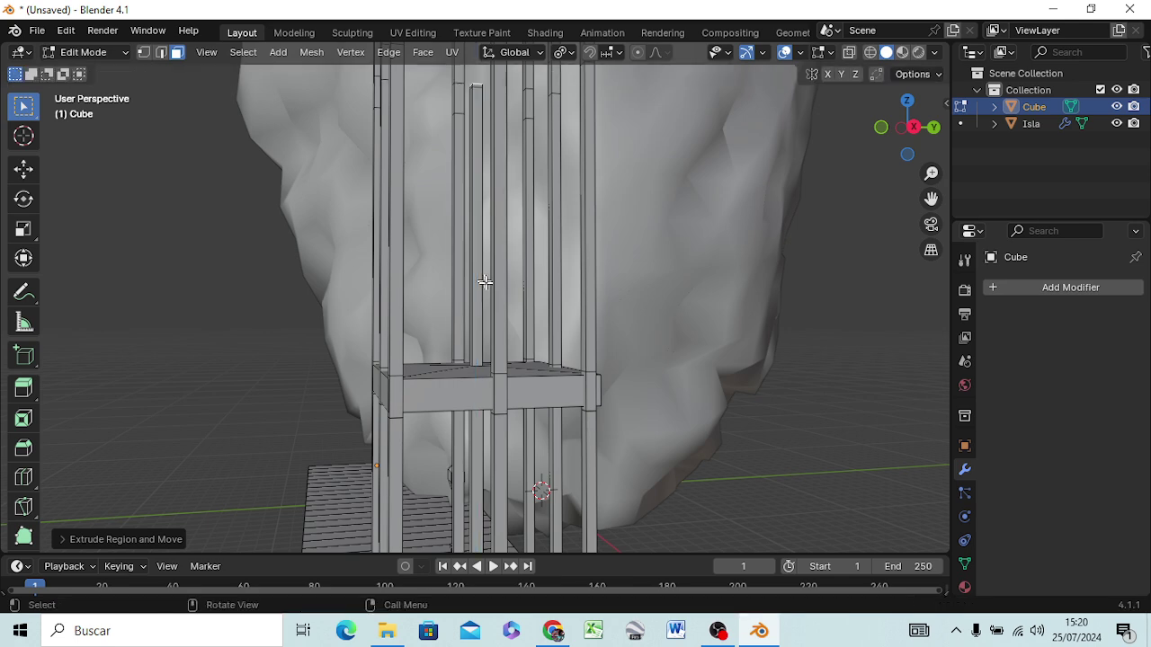
Scale the post's top face up 15 times into a wide flare
key("s")
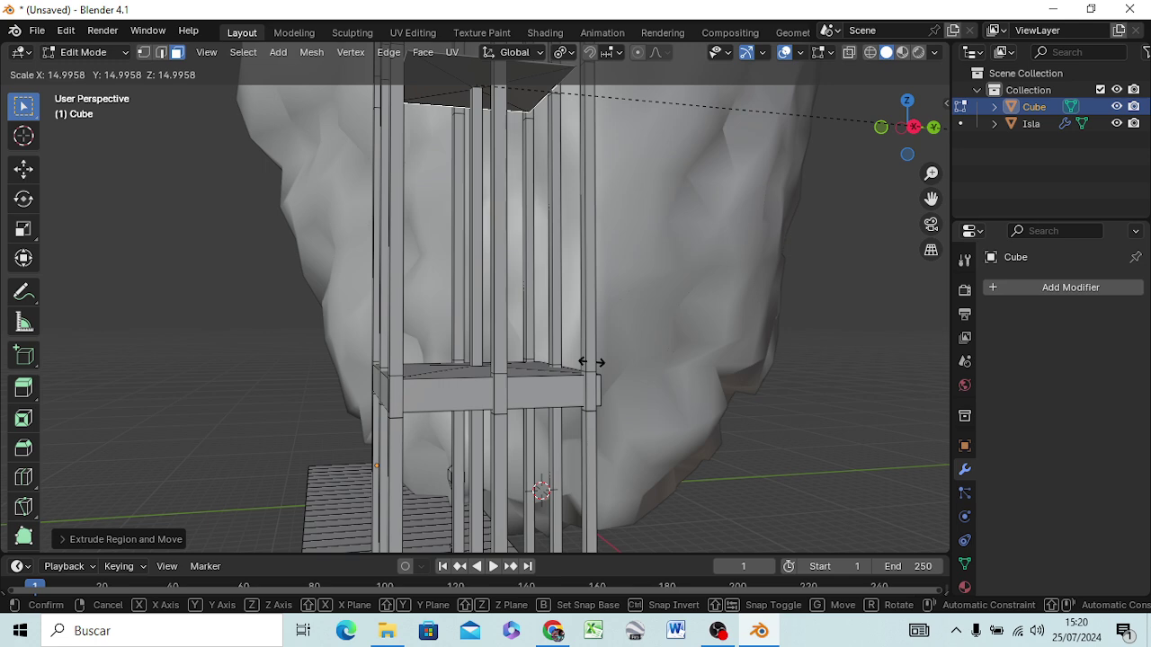
type("15")
key("Return")
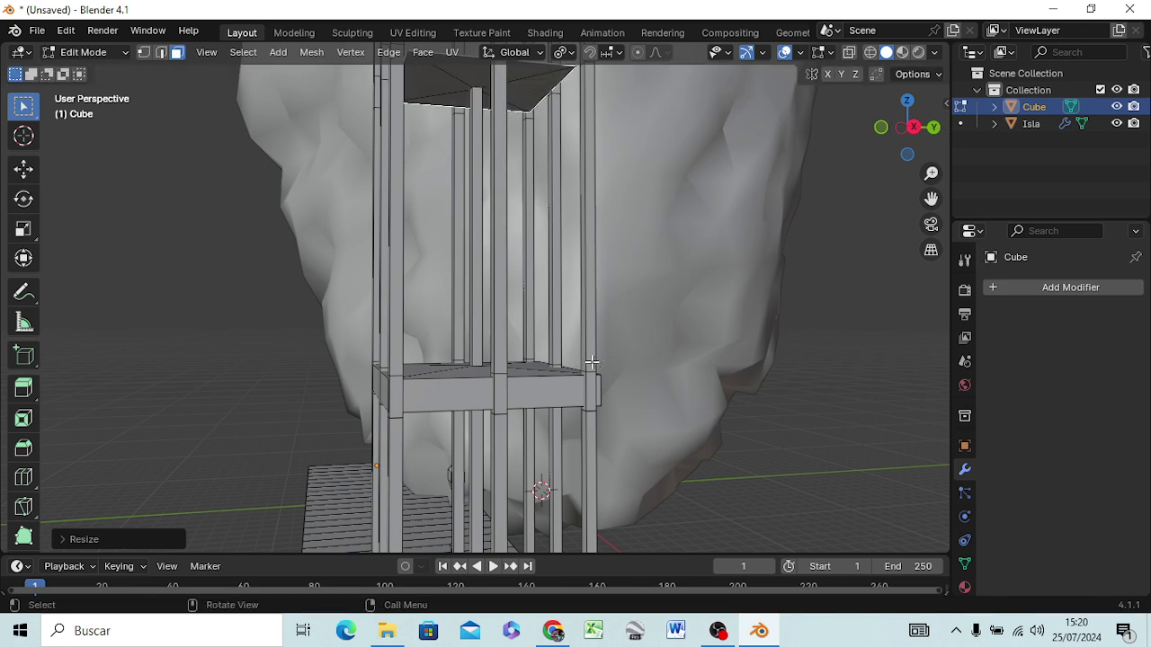
Replace the 15x widening by scaling the top face 16 times instead
middle_click_drag(645, 304, 653, 423)
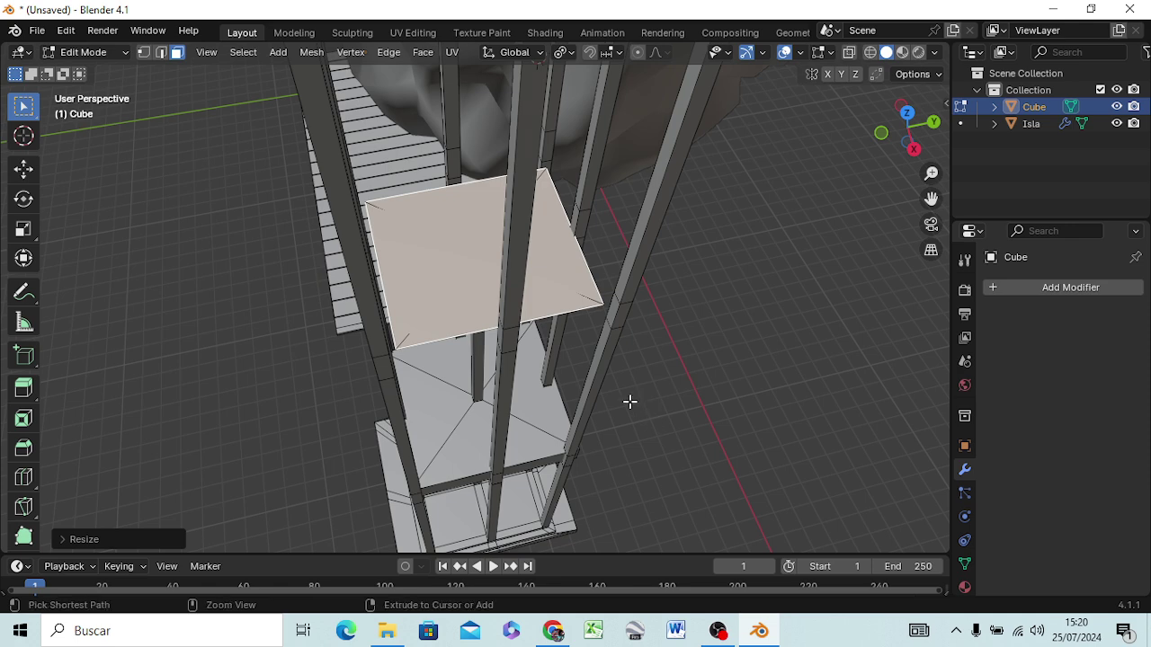
key("ctrl+z")
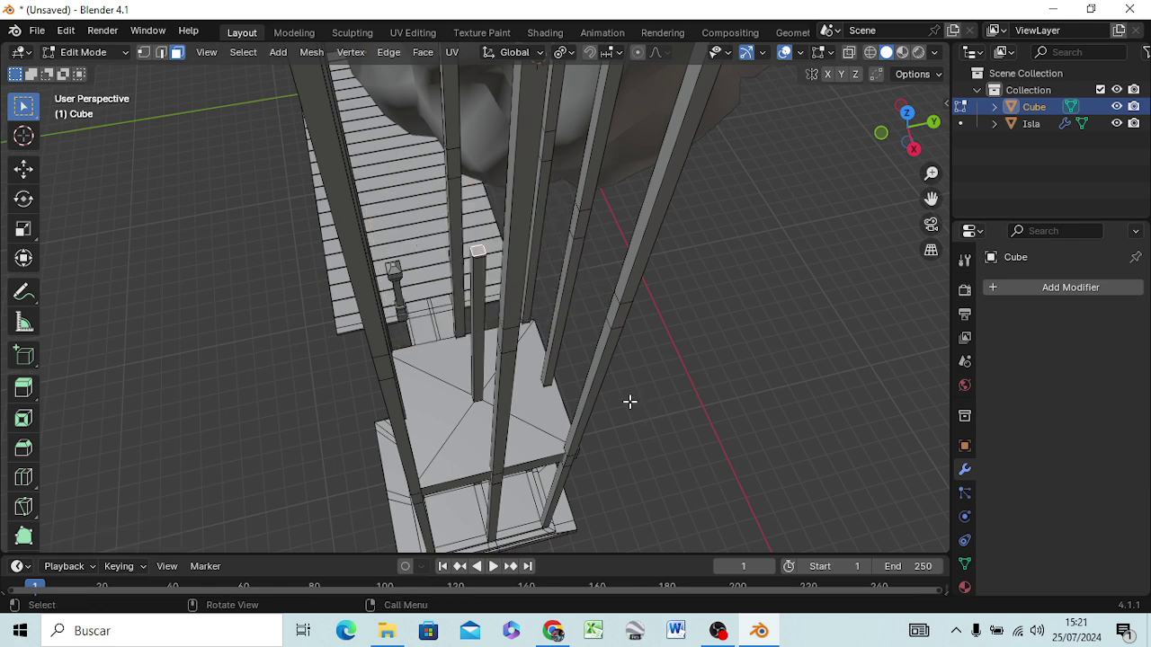
key("s")
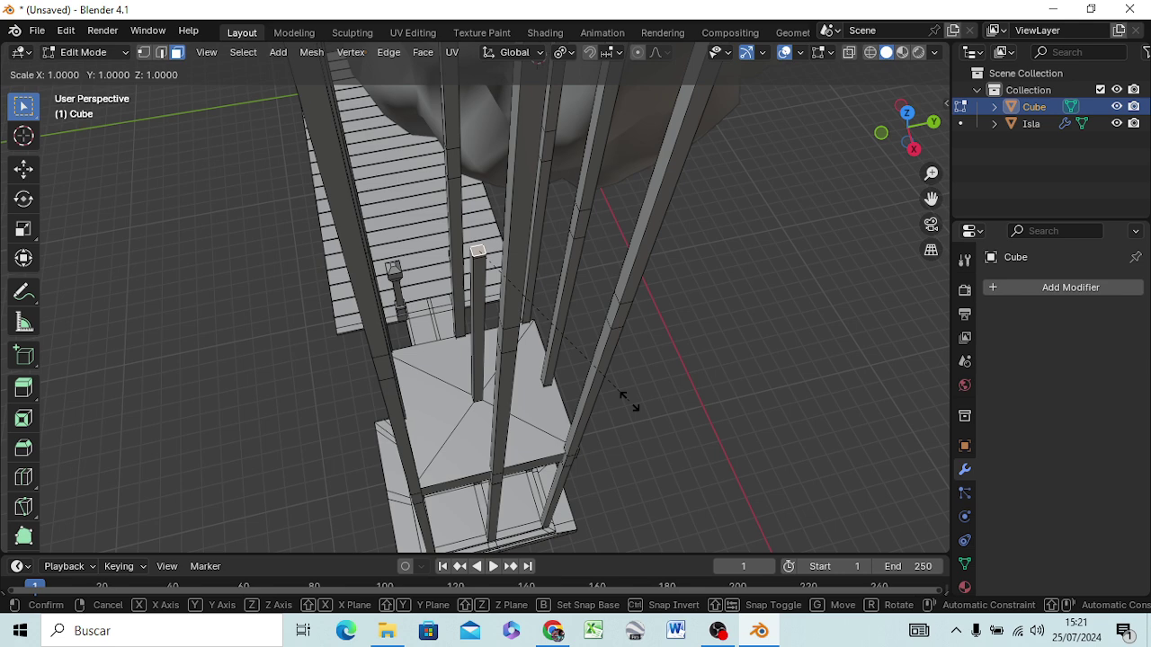
type("16")
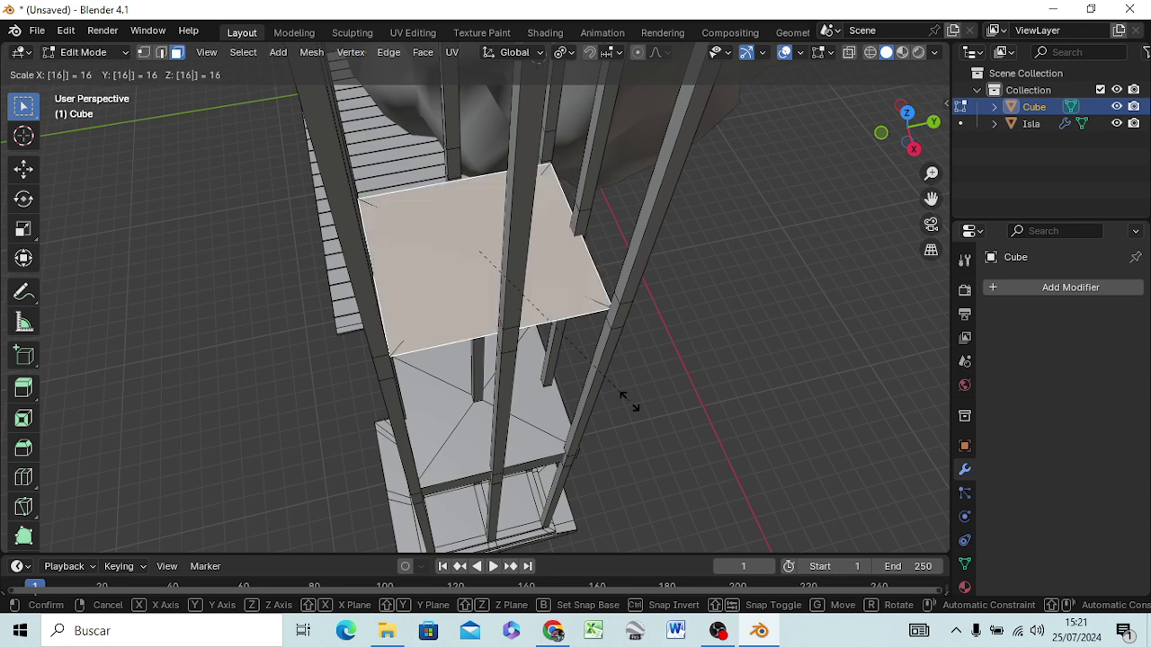
key("Return")
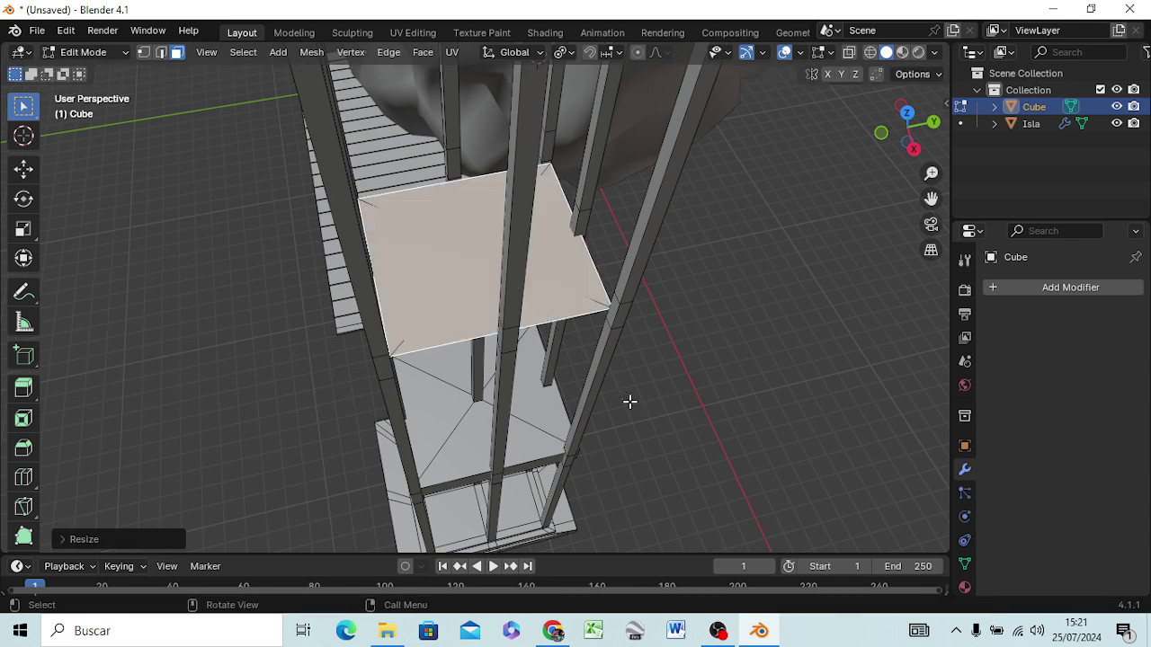
Extrude the widened face into an 80 cm thick slab, leaving its size unchanged
key("e")
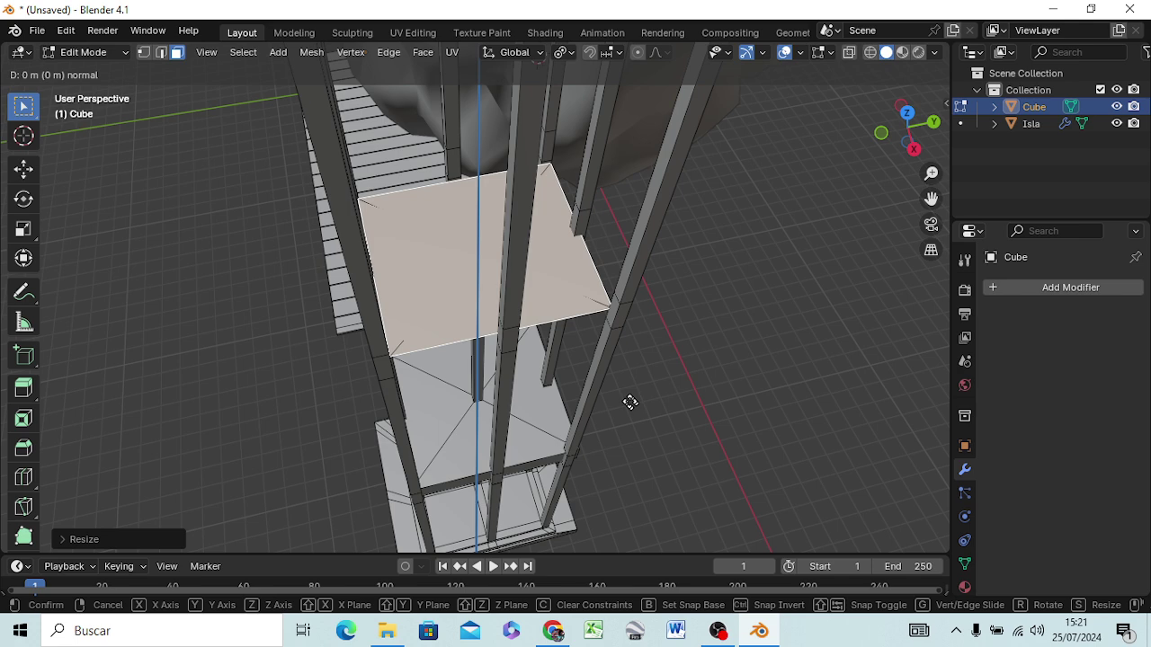
type("[.8|] = 8")
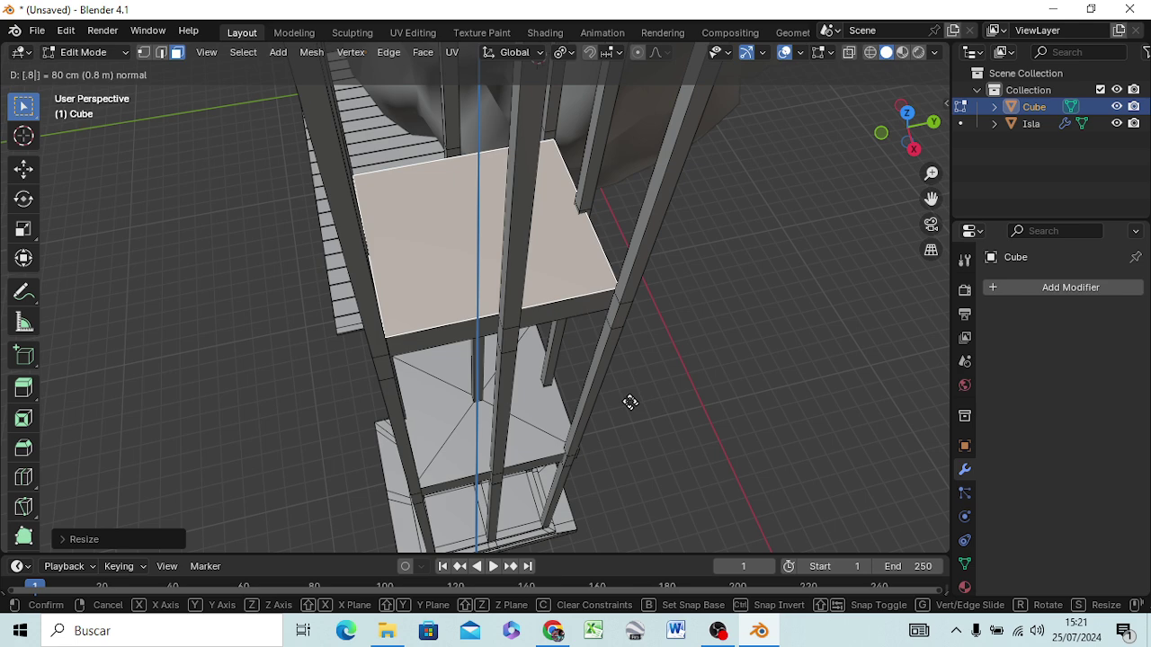
type(".1")
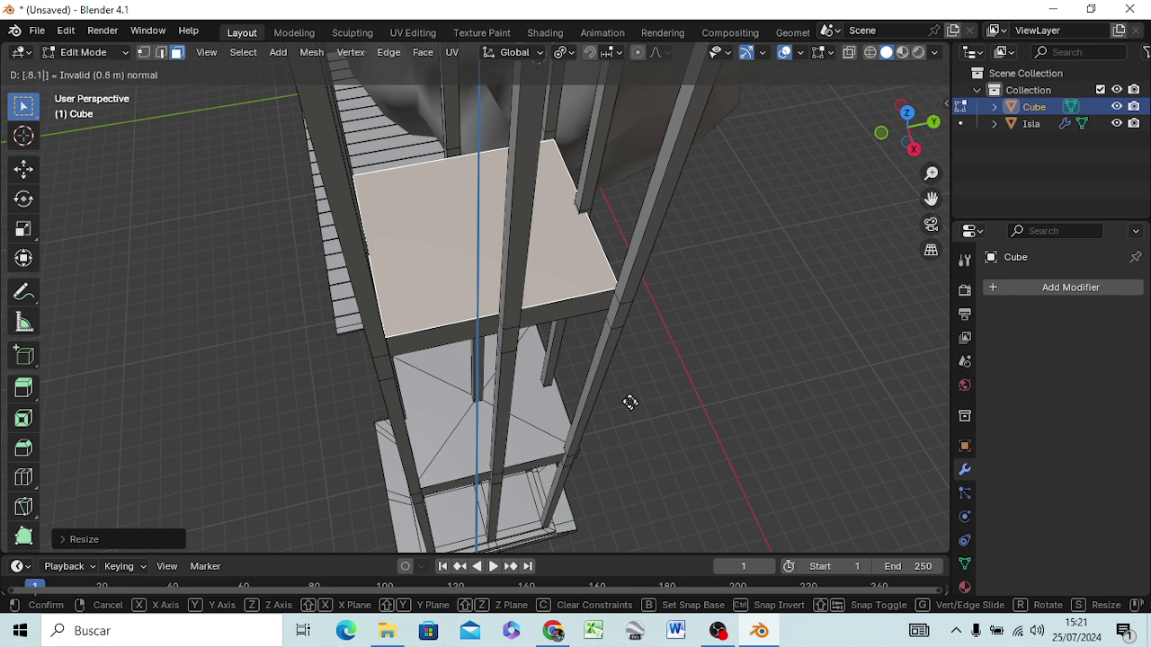
key("Return")
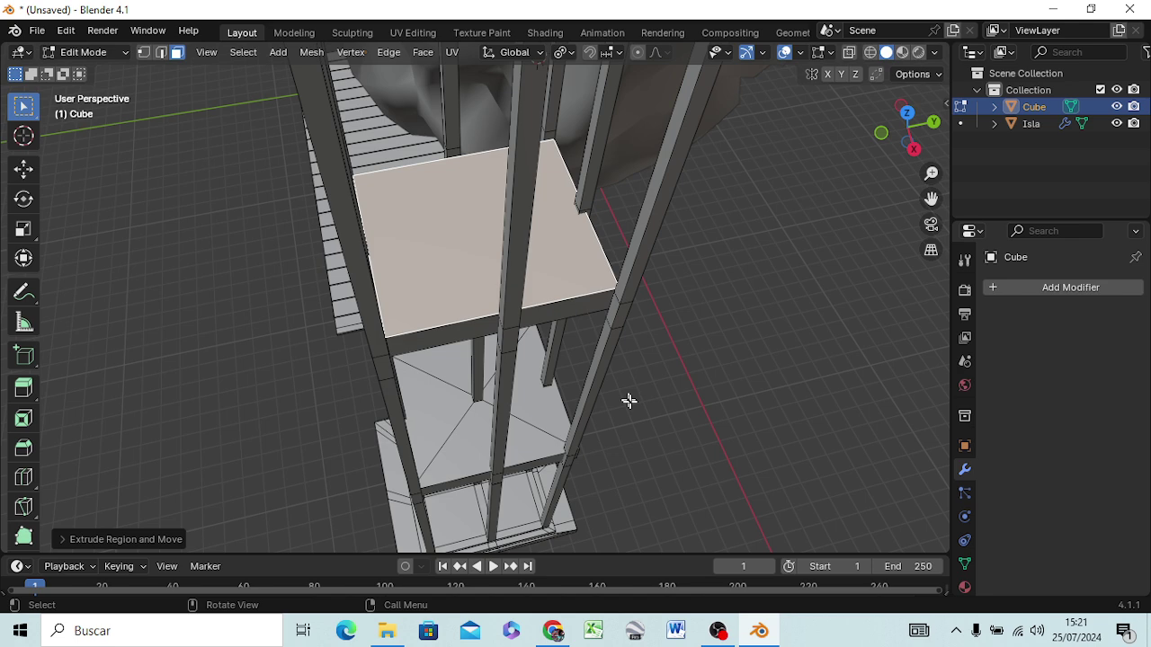
key("s")
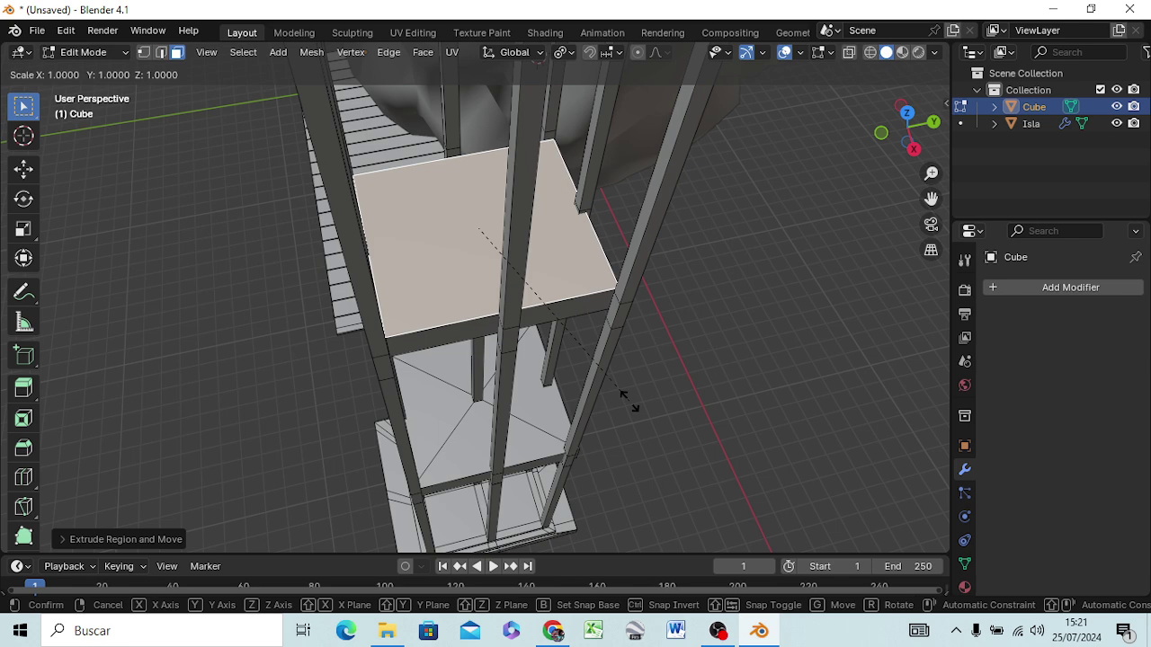
type(".")
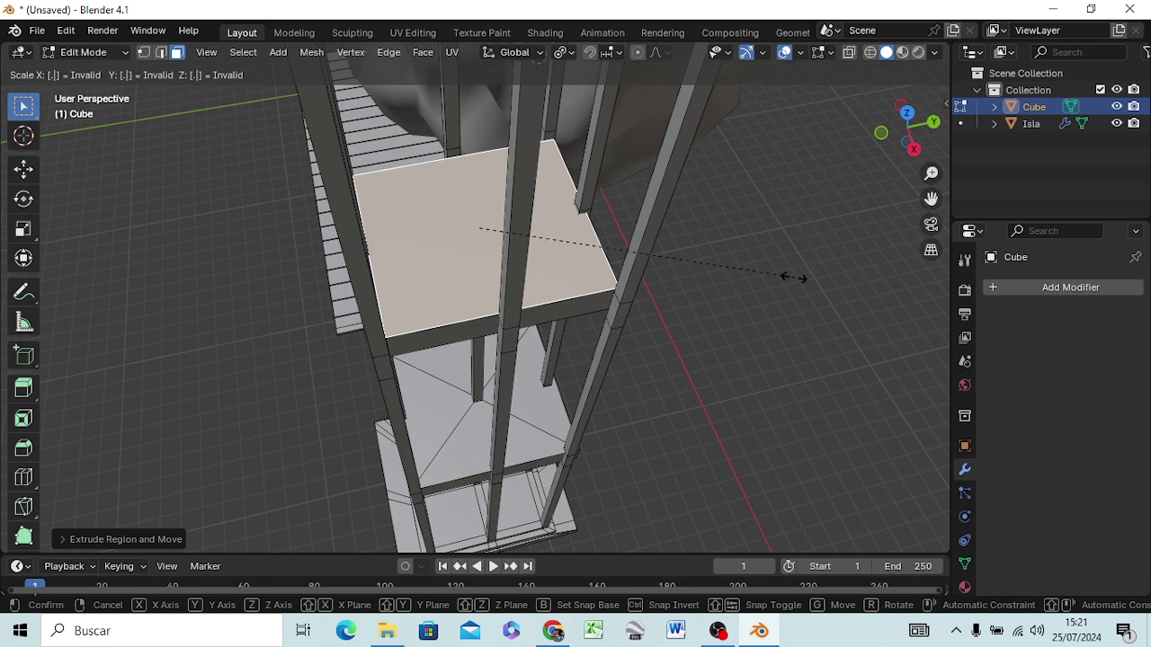
key("Escape")
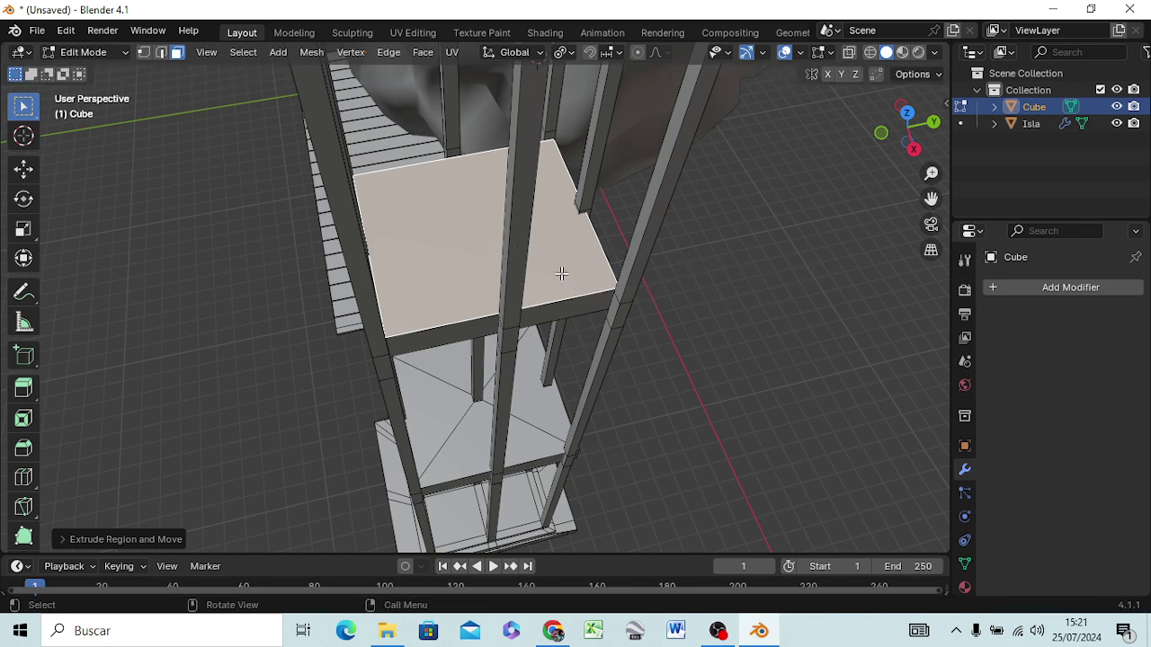
Shrink the slab's top face to about 0.06, tapering it to a pointed top
key("s")
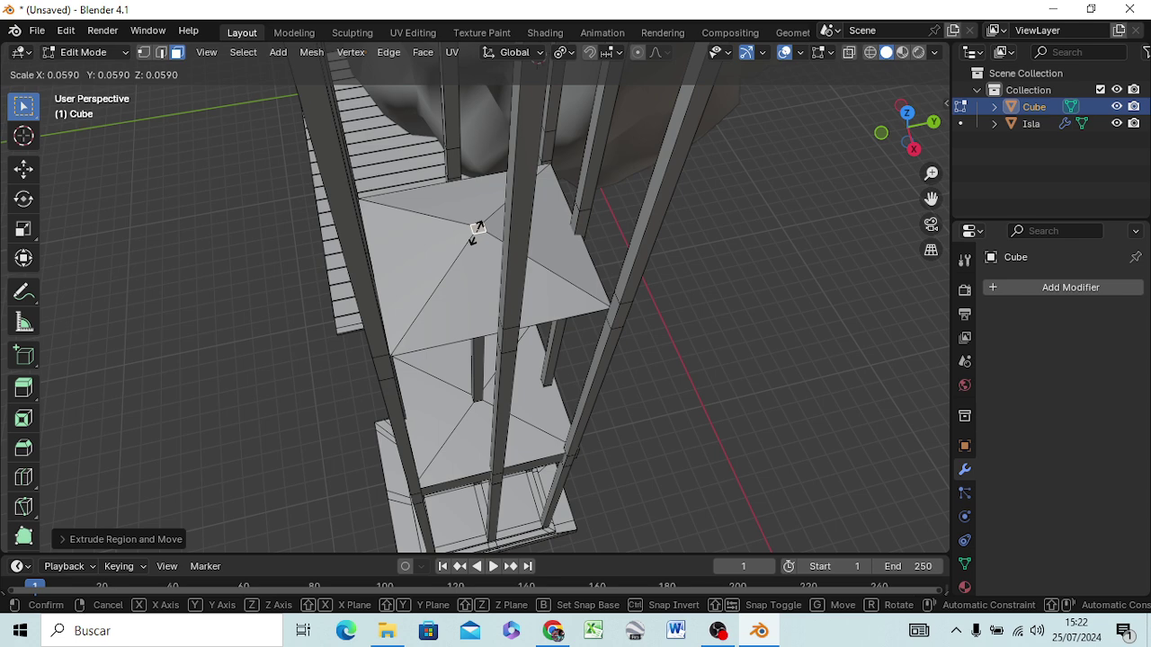
left_click(477, 229)
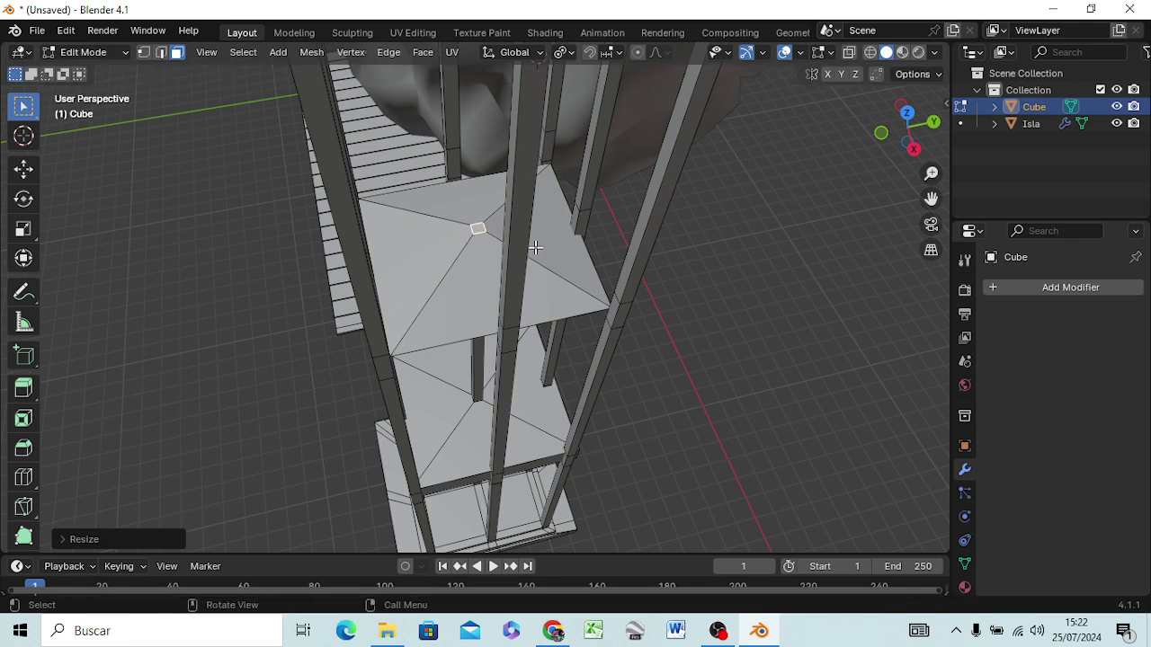
mouse_move(535, 247)
middle_mouse_down()
mouse_move(647, 380)
mouse_move(627, 304)
middle_mouse_up()
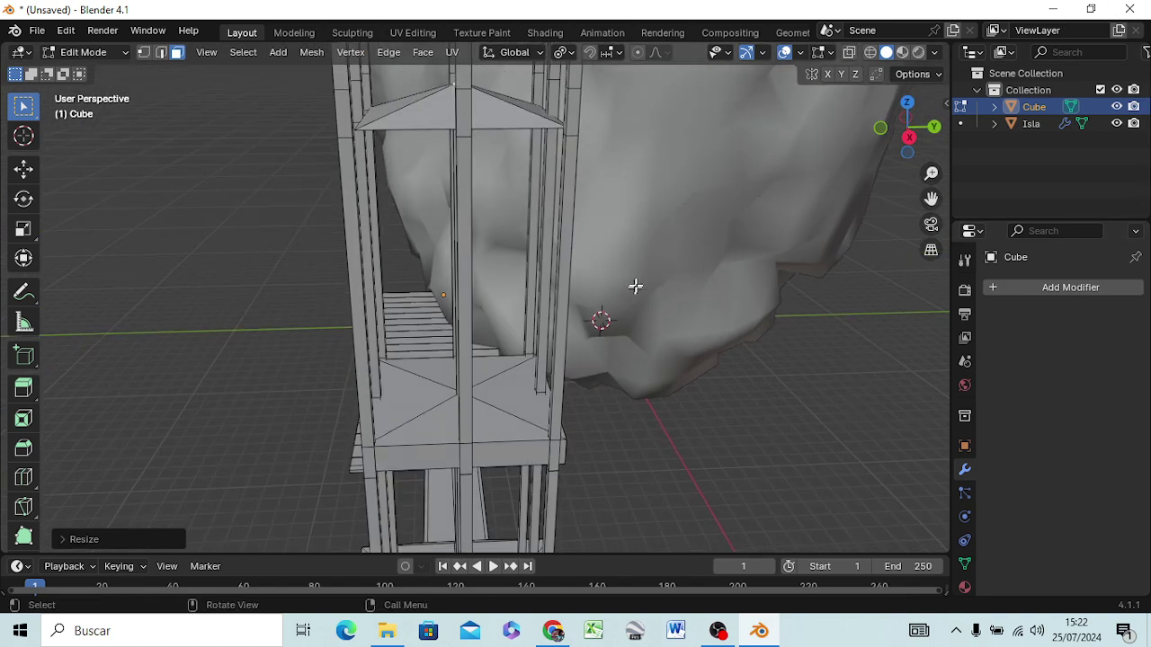
Undo the taper, then extrude the top face 0.1 and collapse it to 0.005
key("ctrl+z")
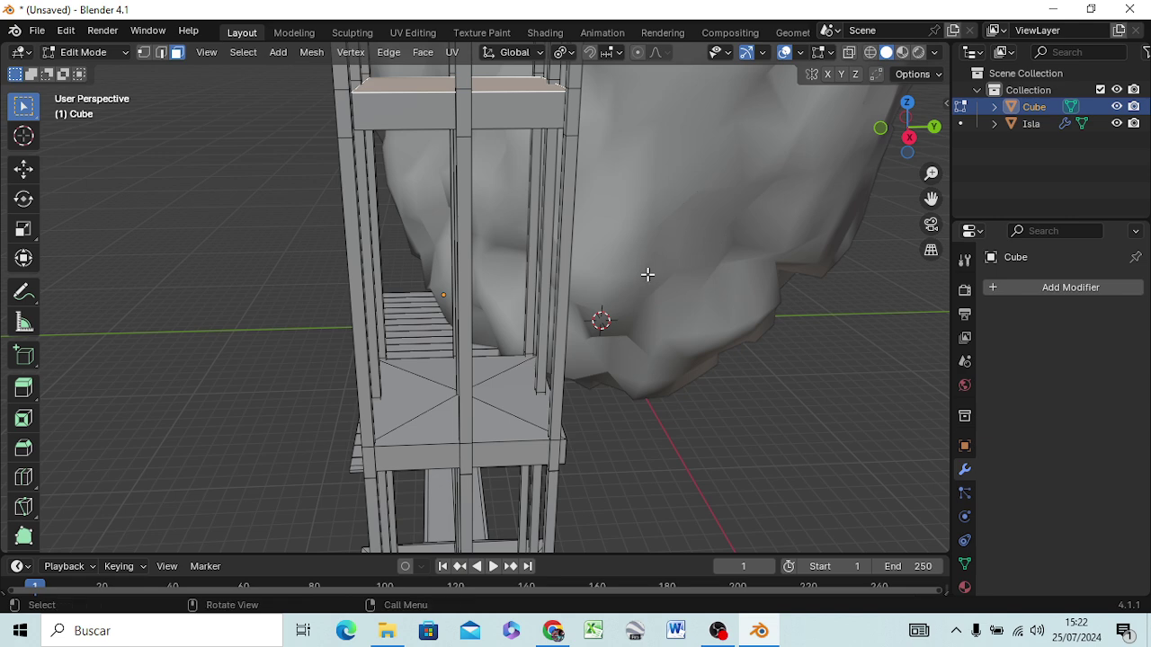
key("e")
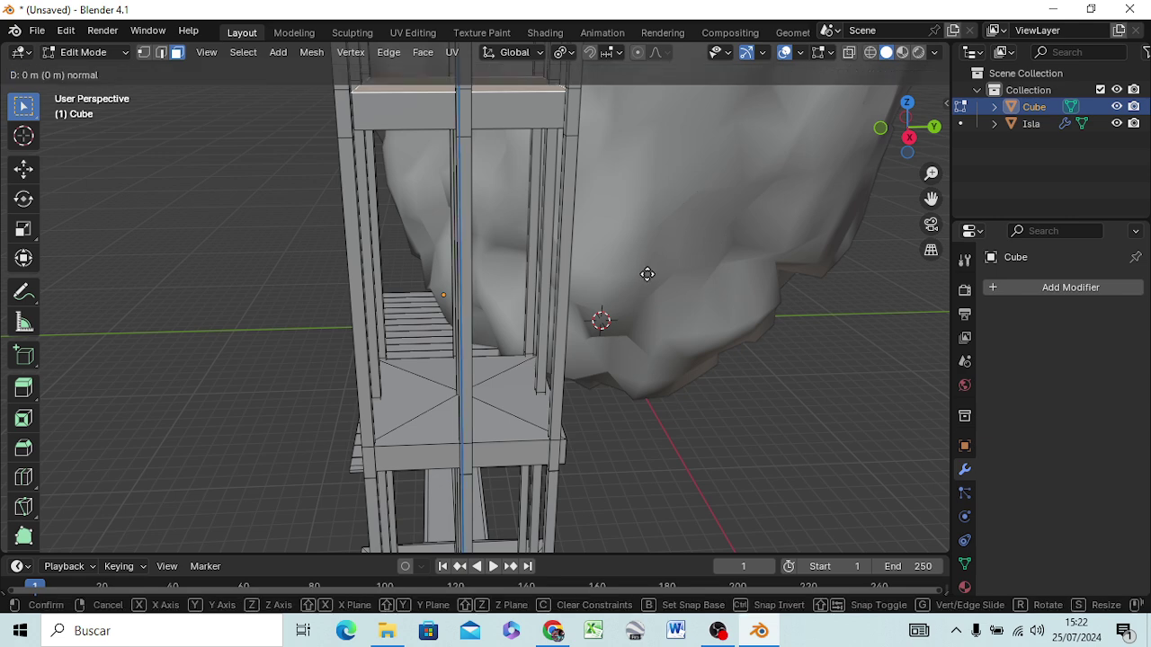
type(".1")
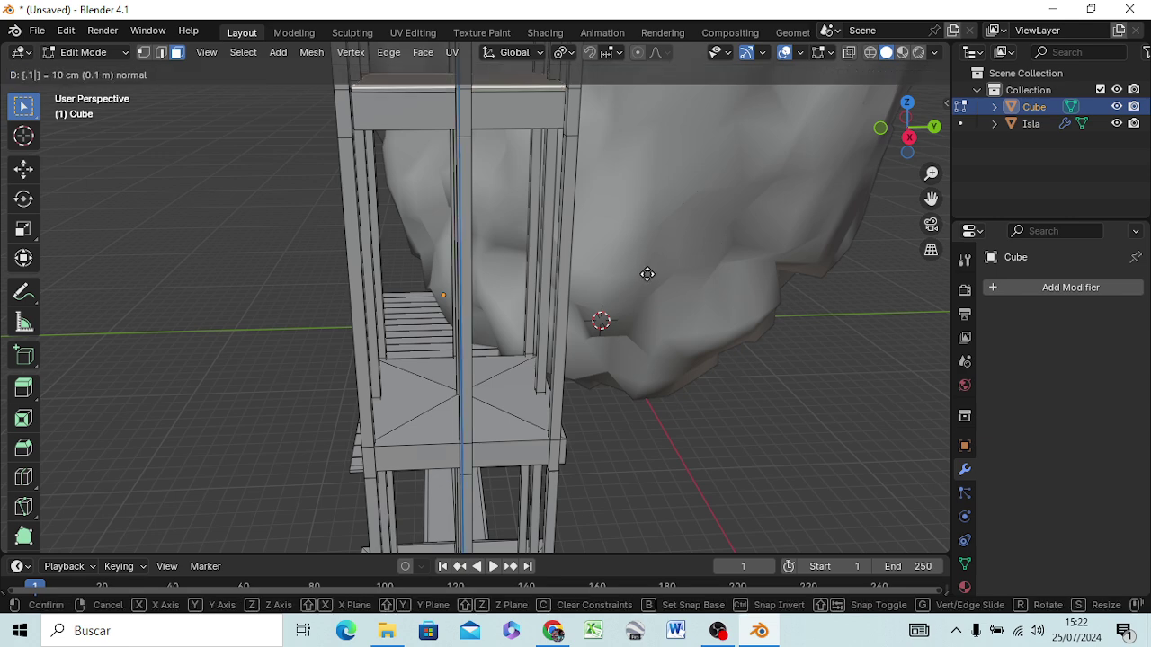
key("Return")
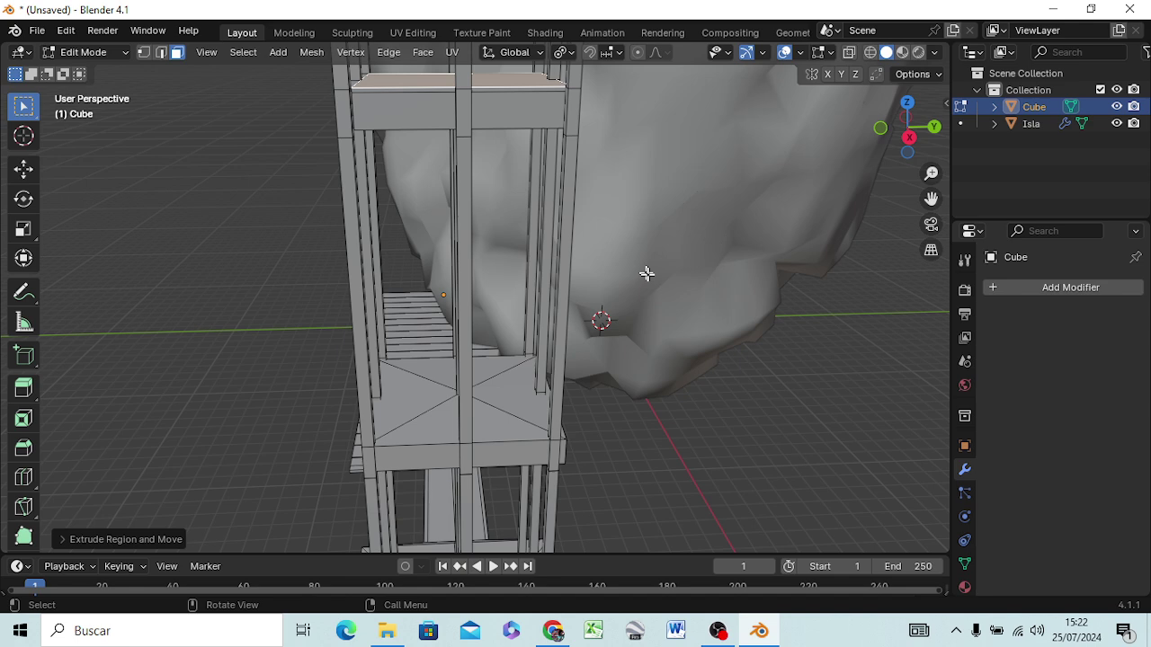
type("s.0")
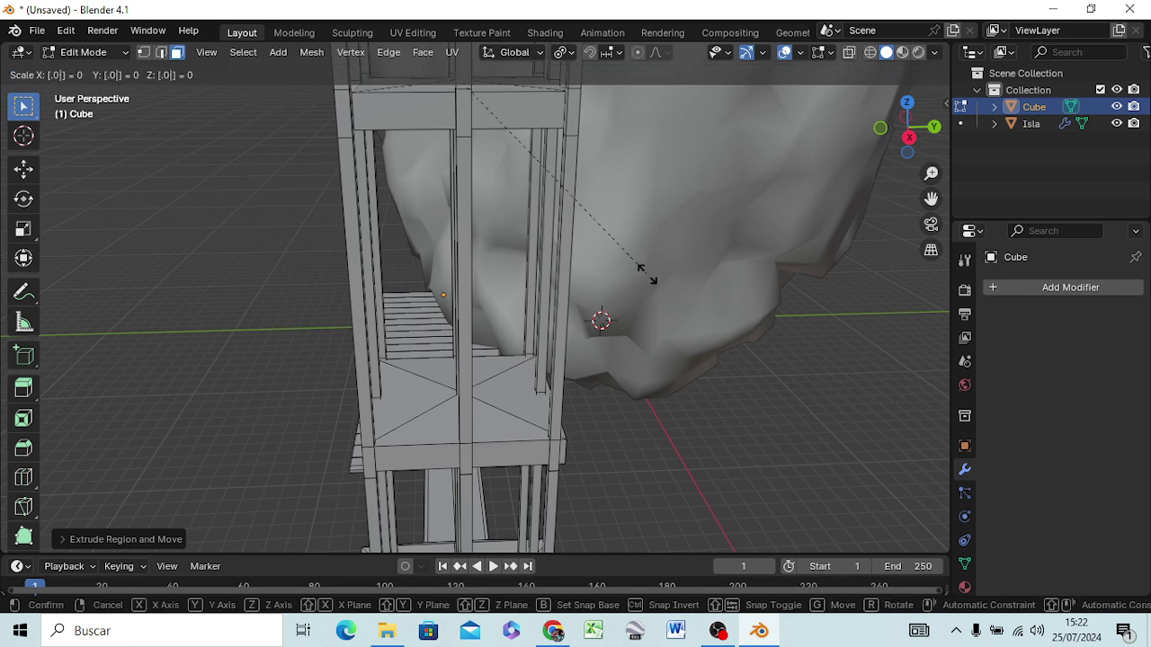
type("05")
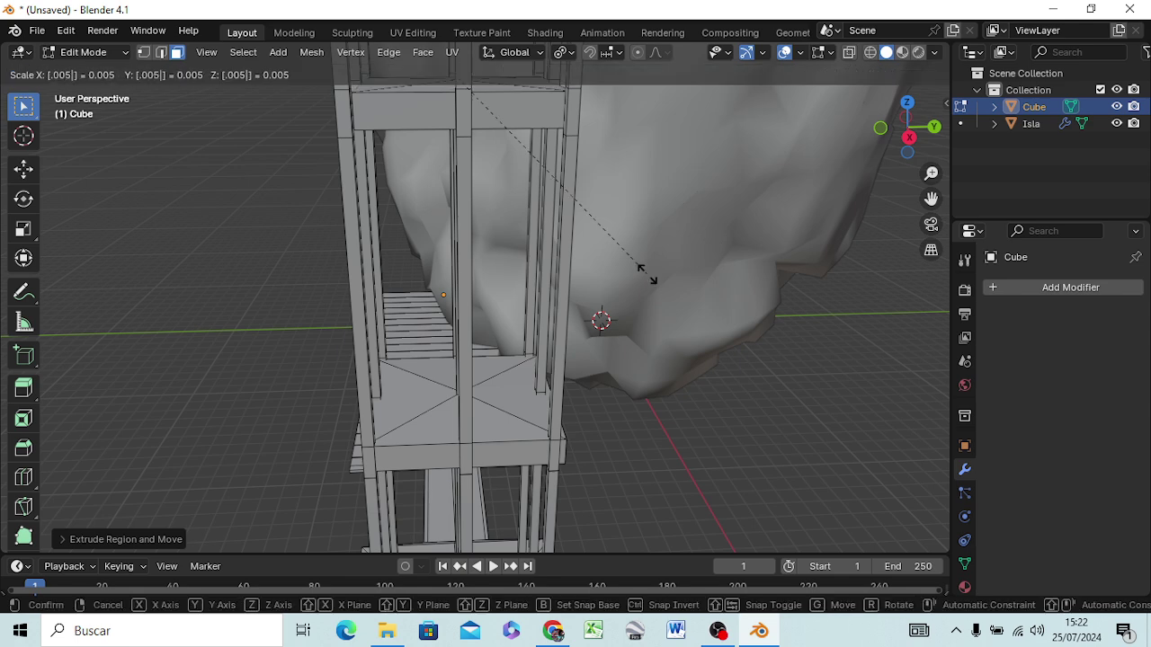
key("Return")
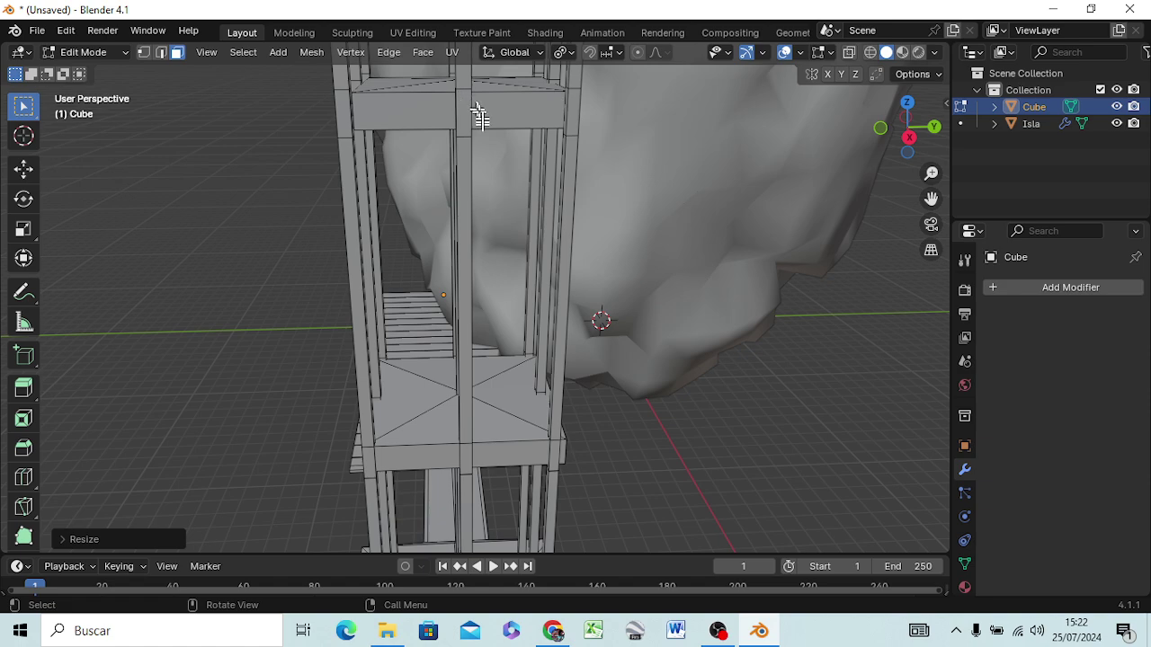
Select the tower's large top face and shrink it to 0.05
mouse_move(477, 113)
middle_mouse_down()
mouse_move(438, 220)
mouse_move(437, 207)
middle_mouse_up()
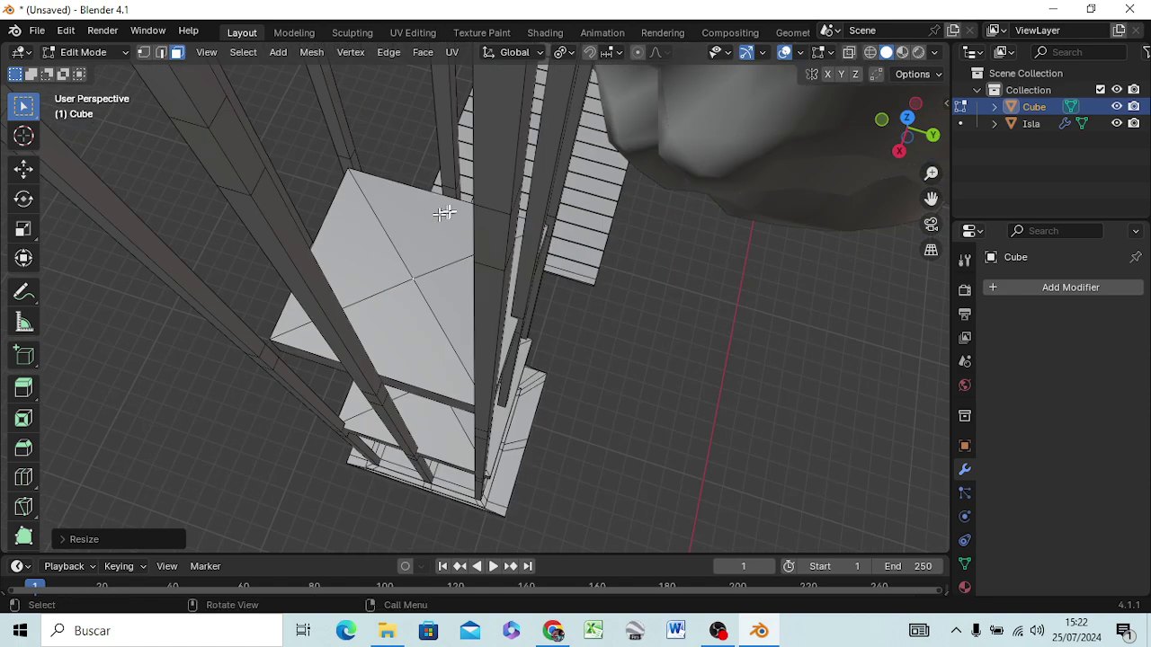
left_click(461, 208)
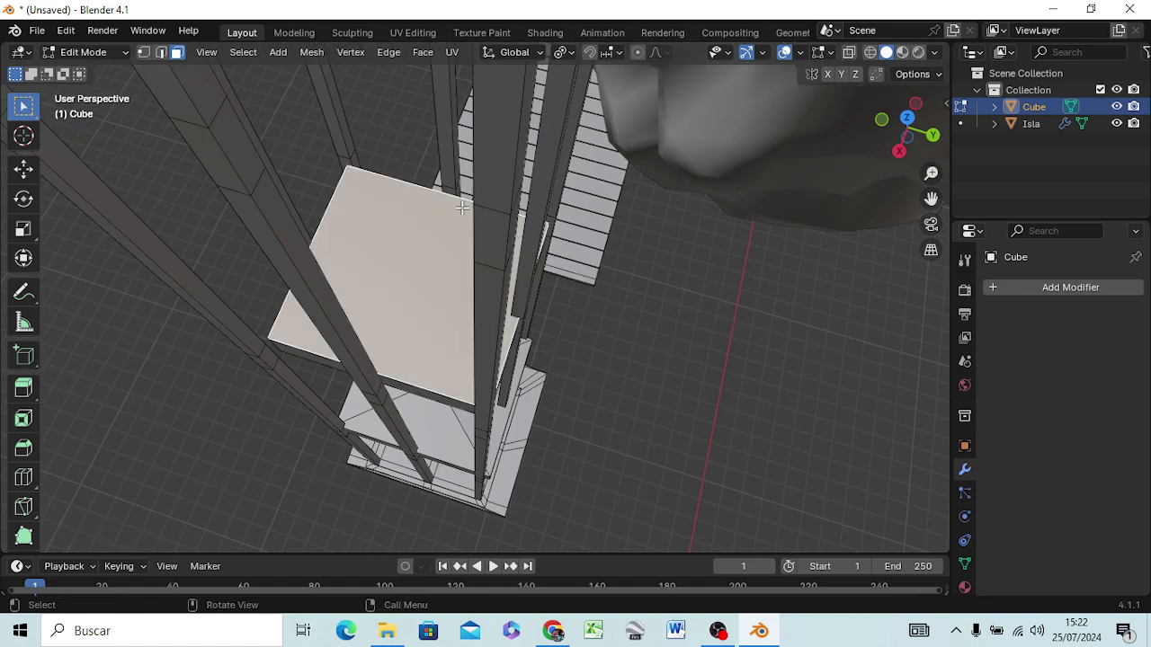
key("s")
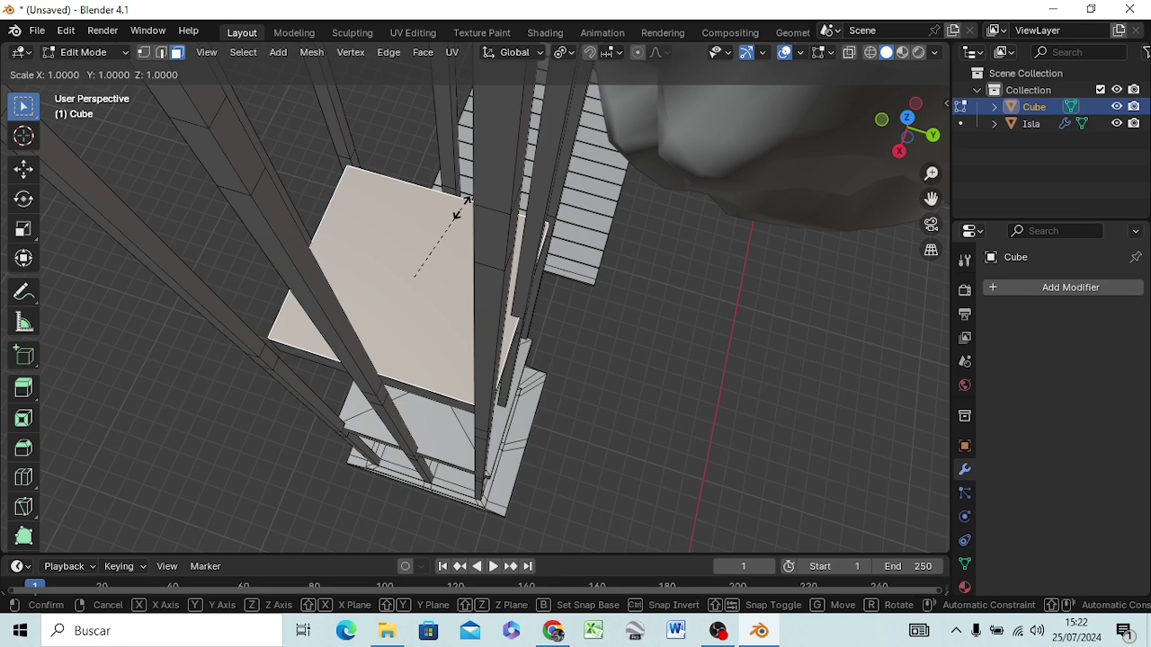
type(".05")
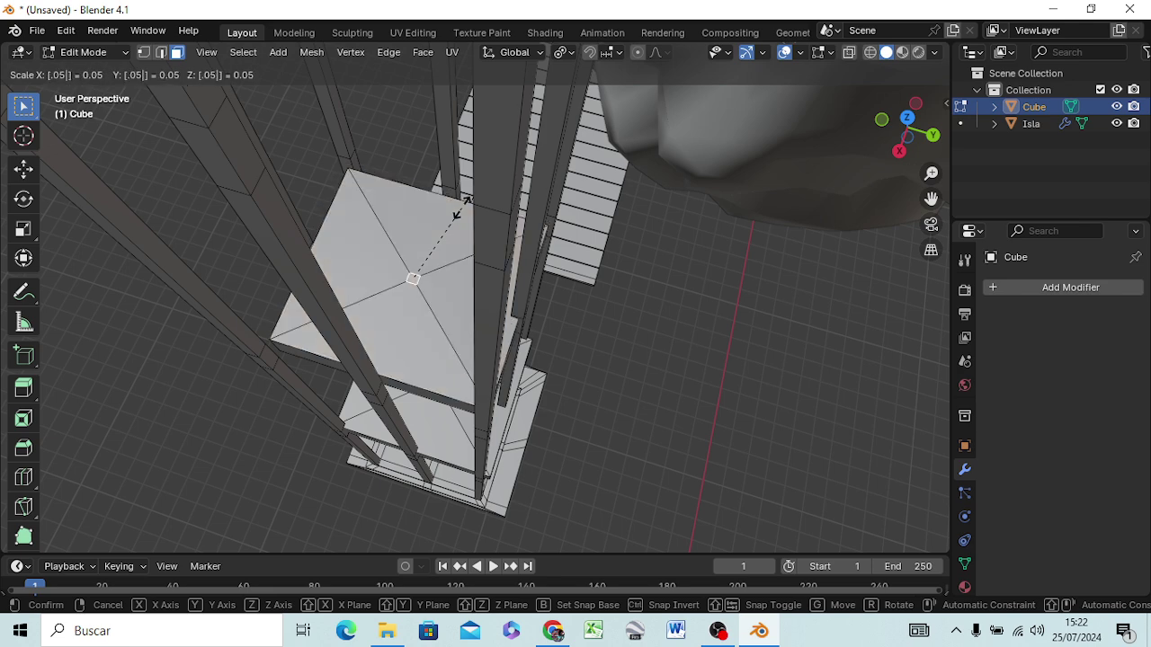
key("Return")
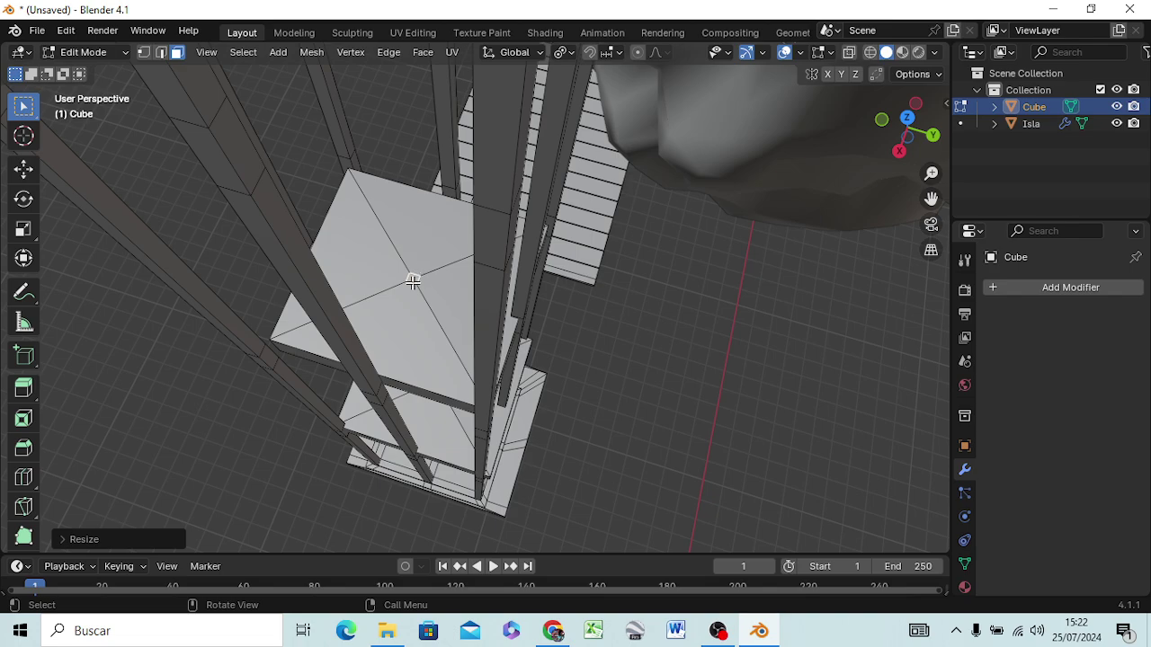
mouse_move(421, 266)
middle_mouse_down()
mouse_move(504, 162)
mouse_move(552, 179)
mouse_move(585, 154)
mouse_move(585, 180)
mouse_move(534, 192)
mouse_move(510, 193)
mouse_move(498, 174)
mouse_move(373, 192)
mouse_move(309, 256)
mouse_move(329, 219)
mouse_move(414, 205)
middle_mouse_up()
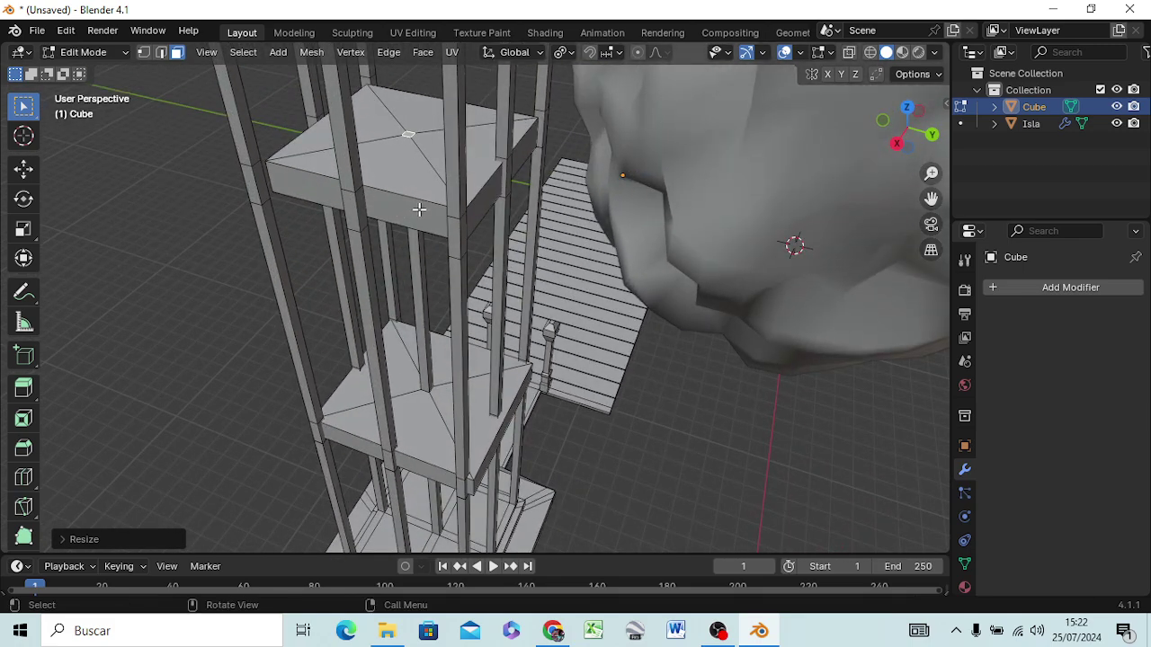
Revert to the pillar-top face and, after trying 20, 19 and 18, scale it 16x into a plate
key("ctrl+z")
key("ctrl+z")
key("ctrl+z")
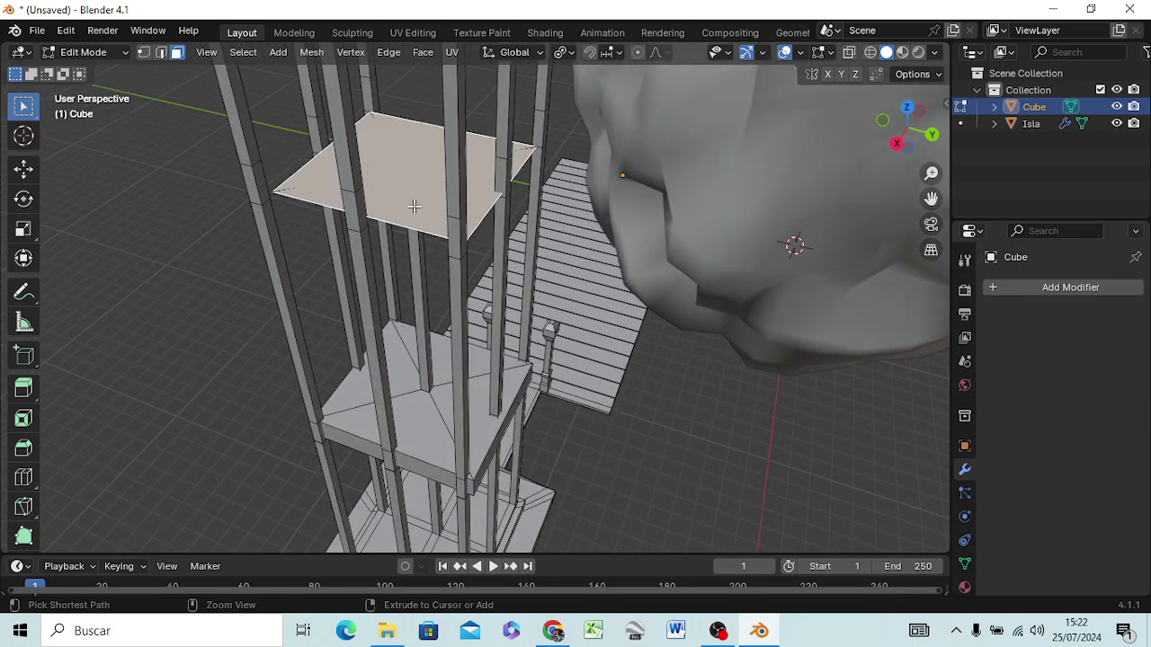
key("ctrl+z")
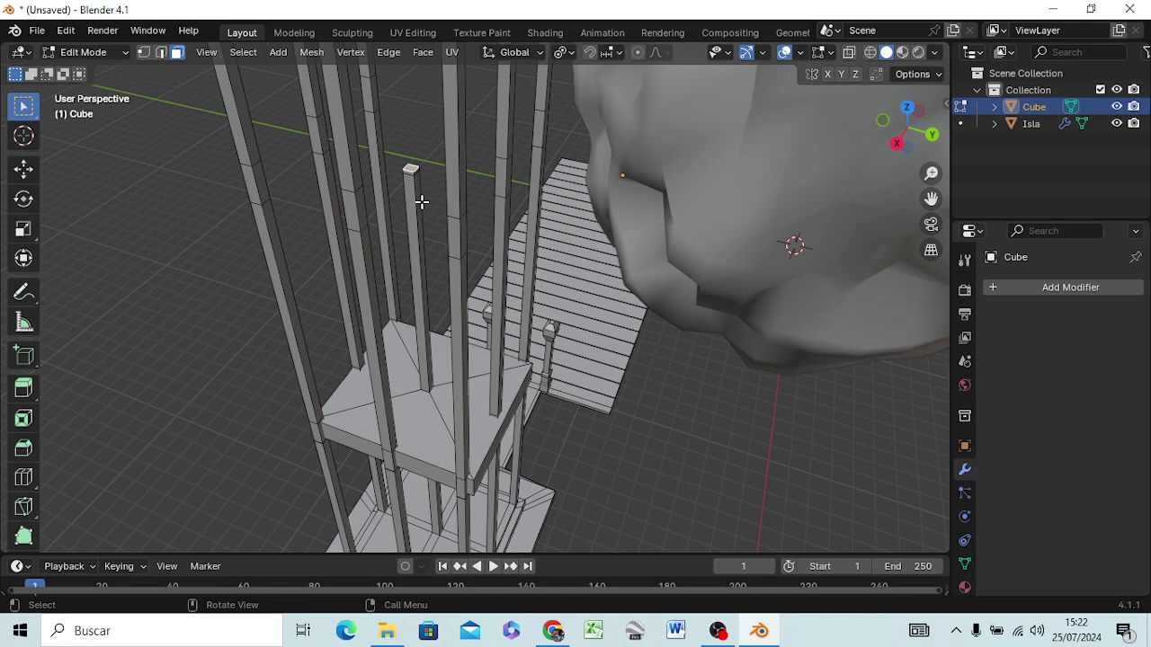
key("s")
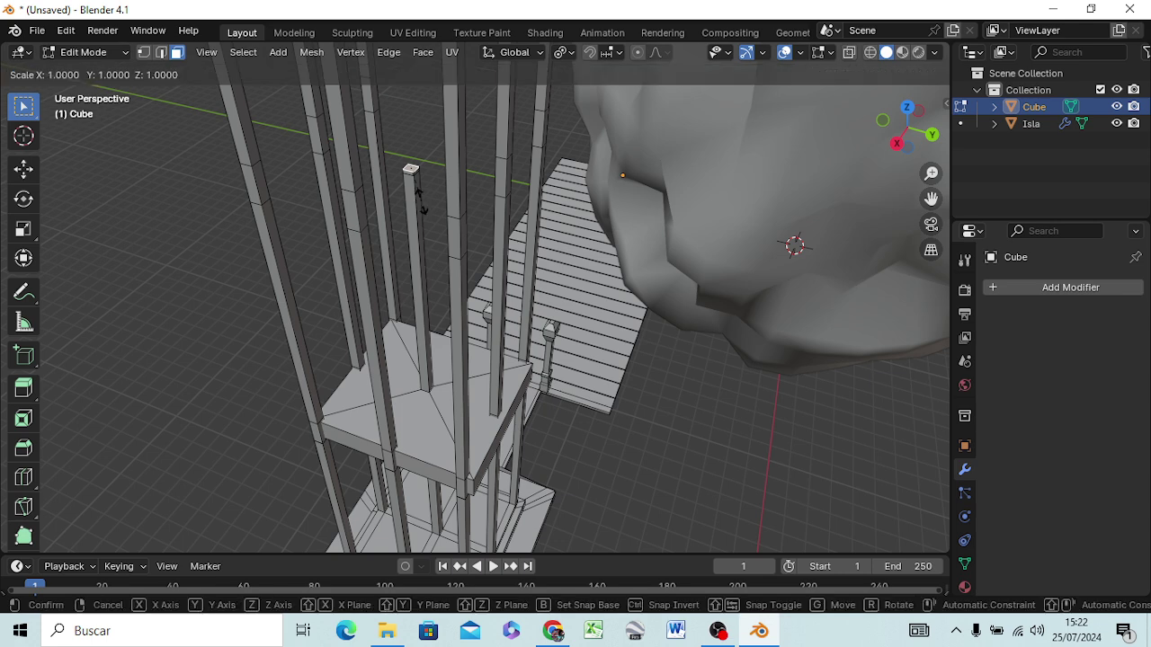
type("20")
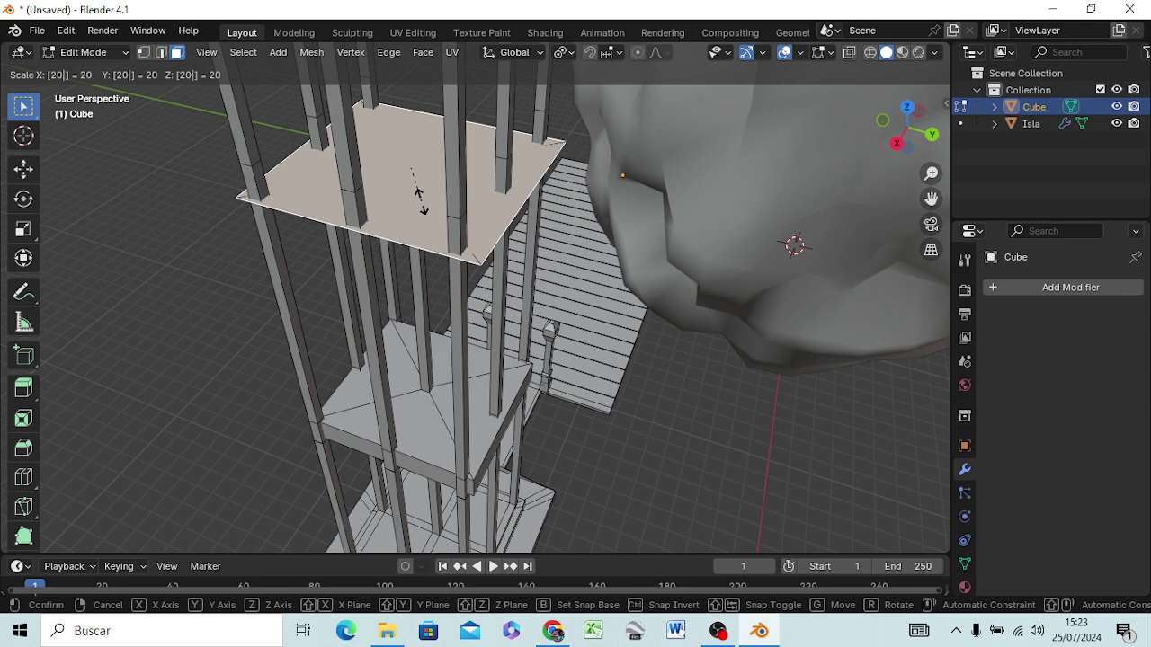
key("Escape")
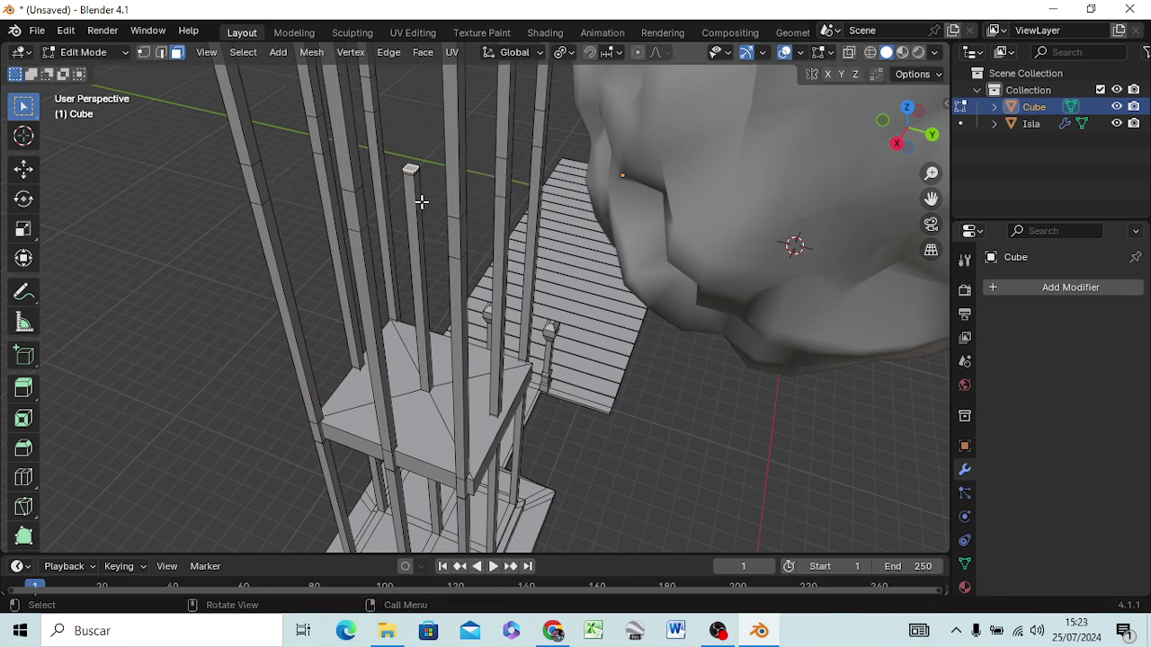
key("s")
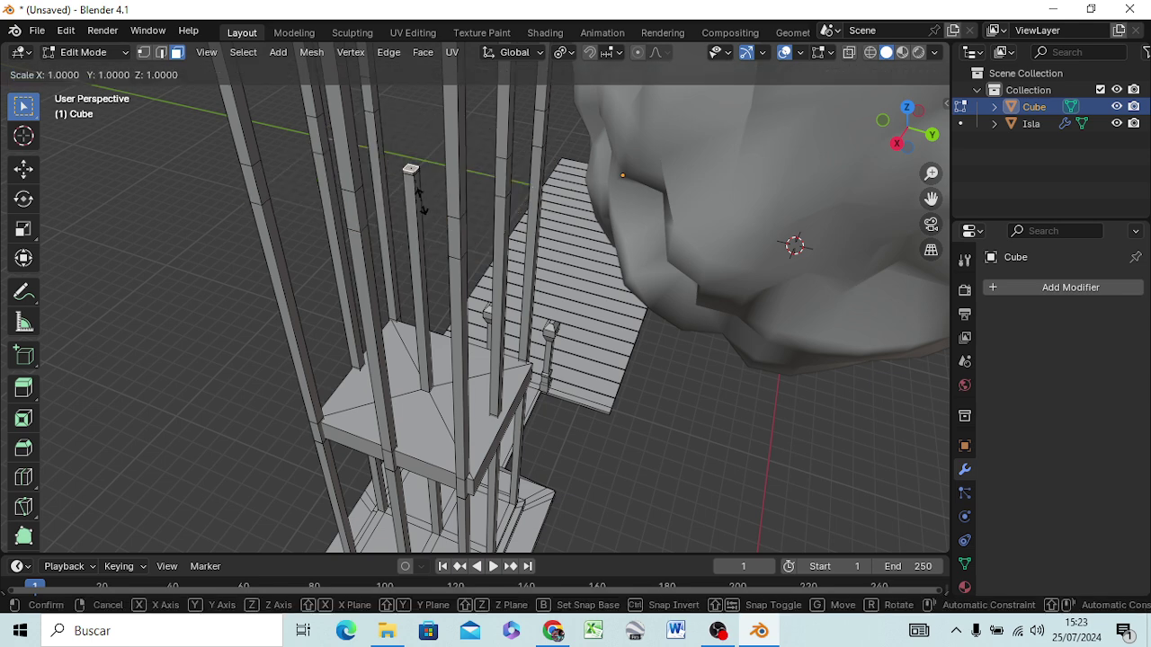
type("19")
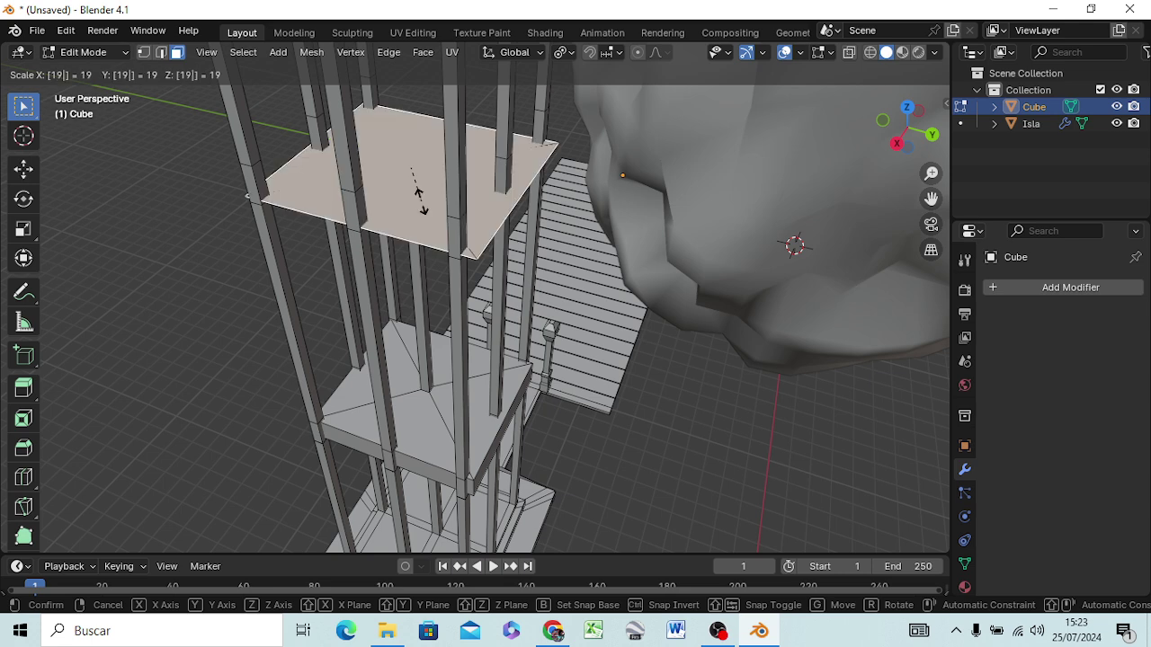
key("Escape")
type("s")
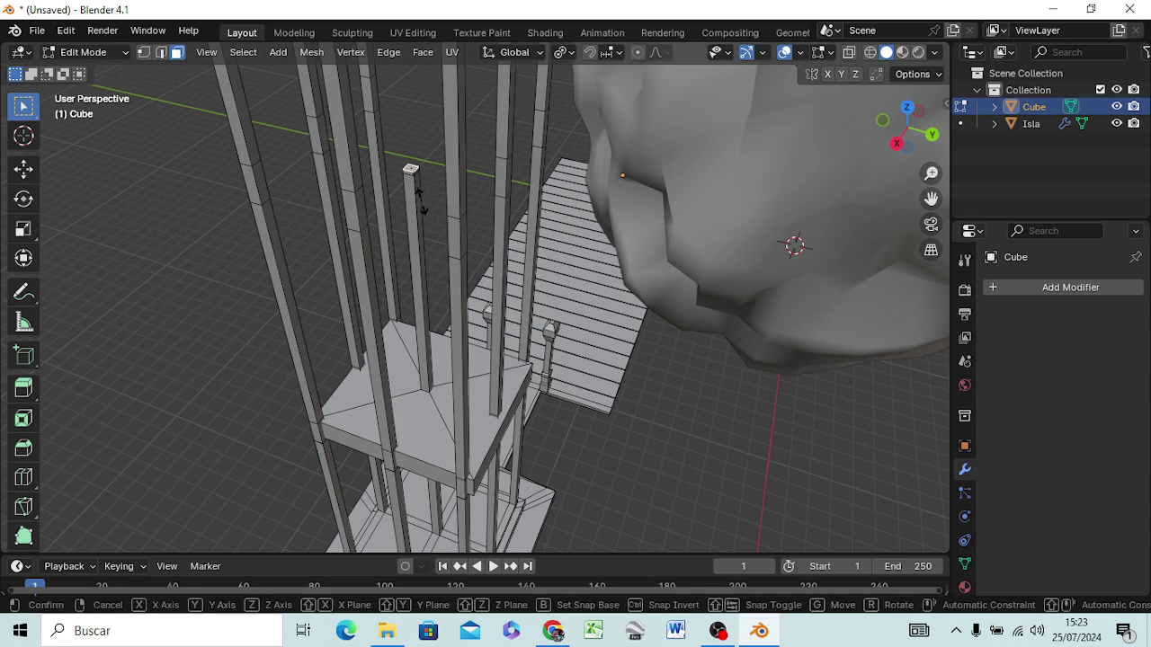
type("18")
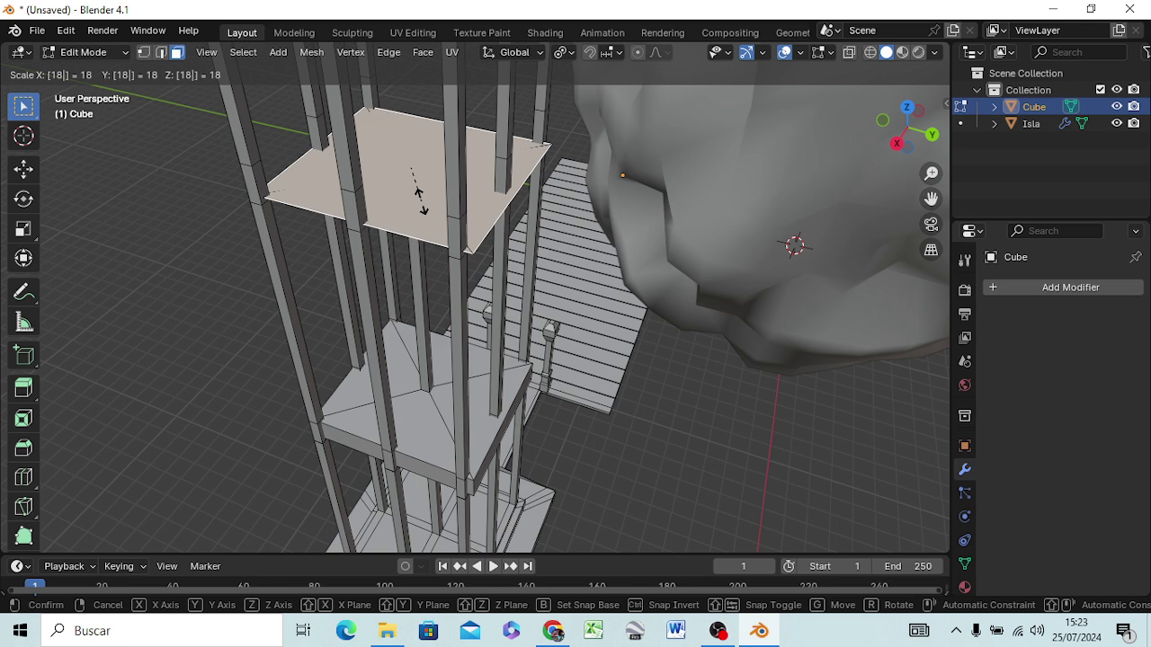
key("Escape")
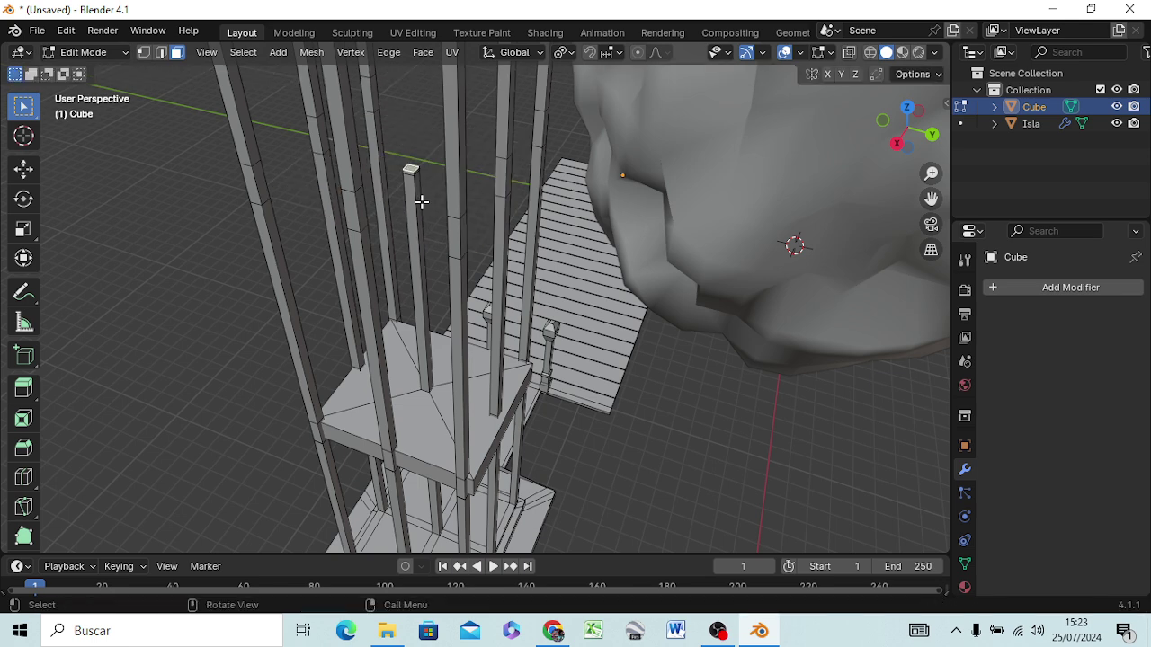
type("s16")
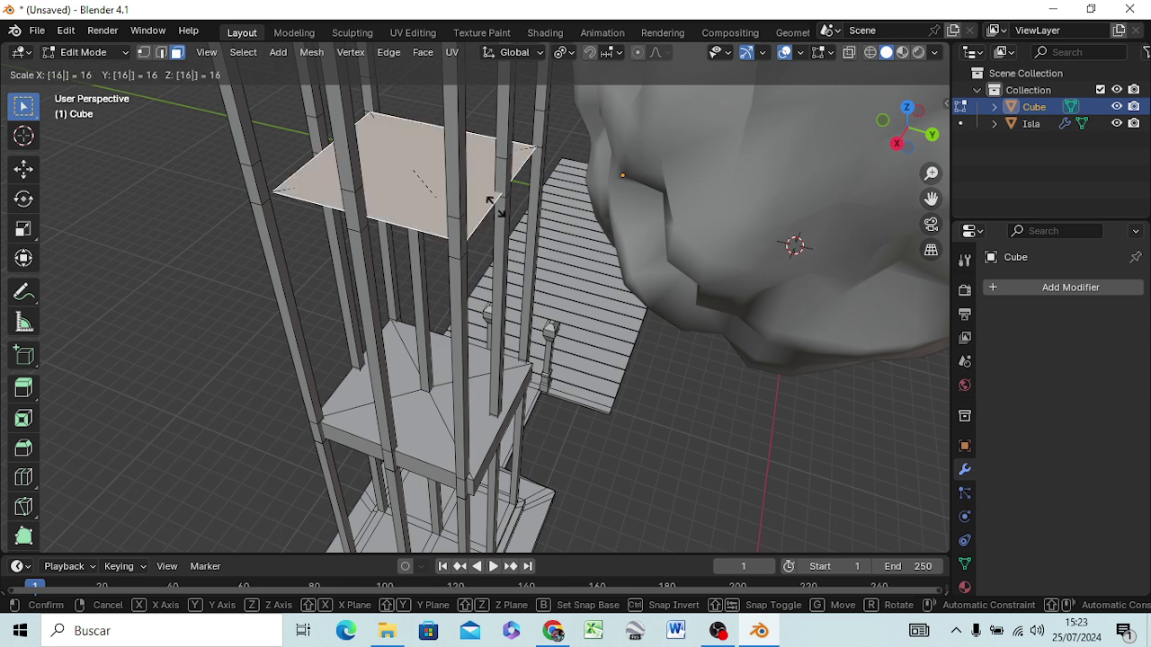
key("Return")
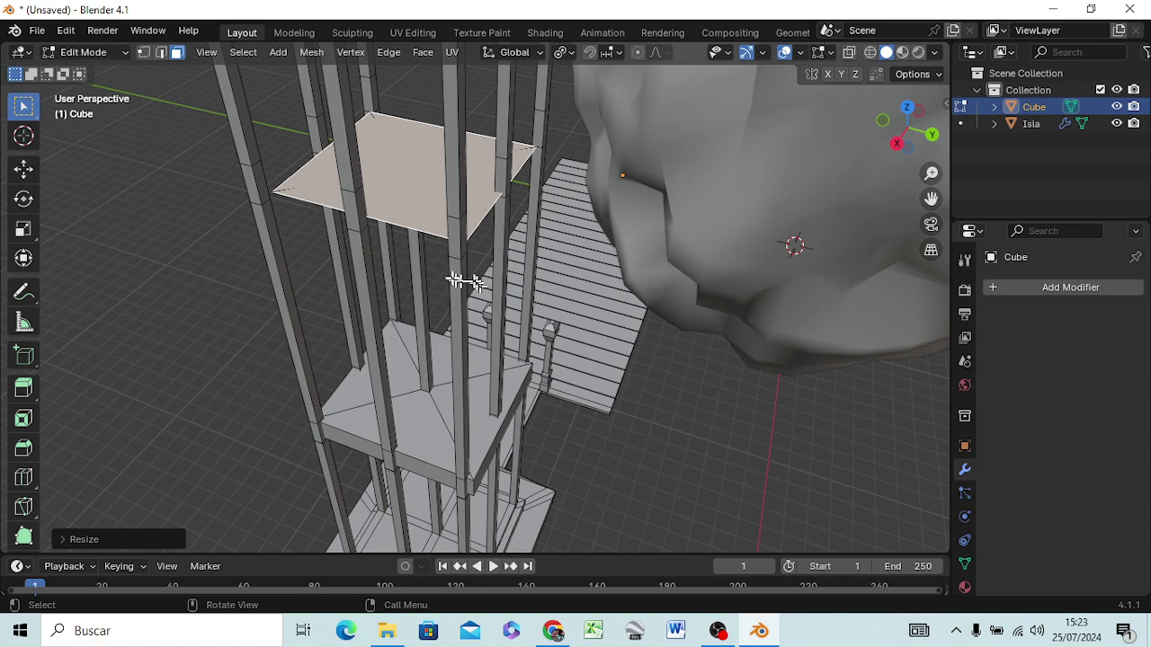
Stretch the top plate about 1.13 times along X so it reaches the pillars
mouse_move(465, 275)
middle_mouse_down()
mouse_move(428, 286)
mouse_move(459, 307)
middle_mouse_up()
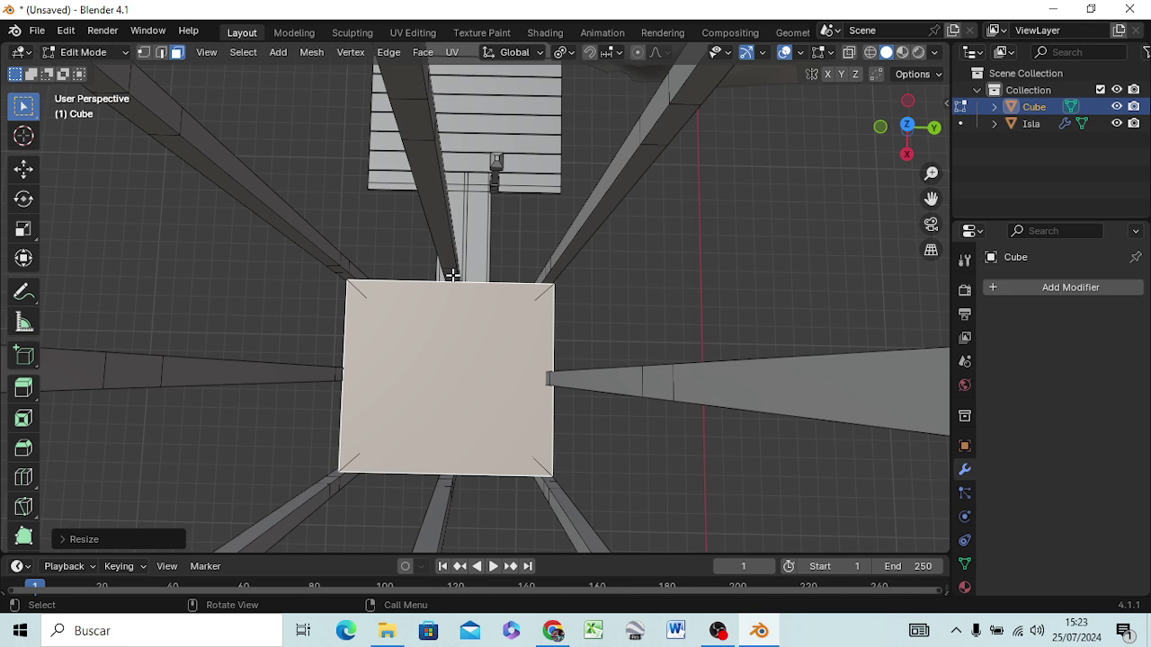
key("s")
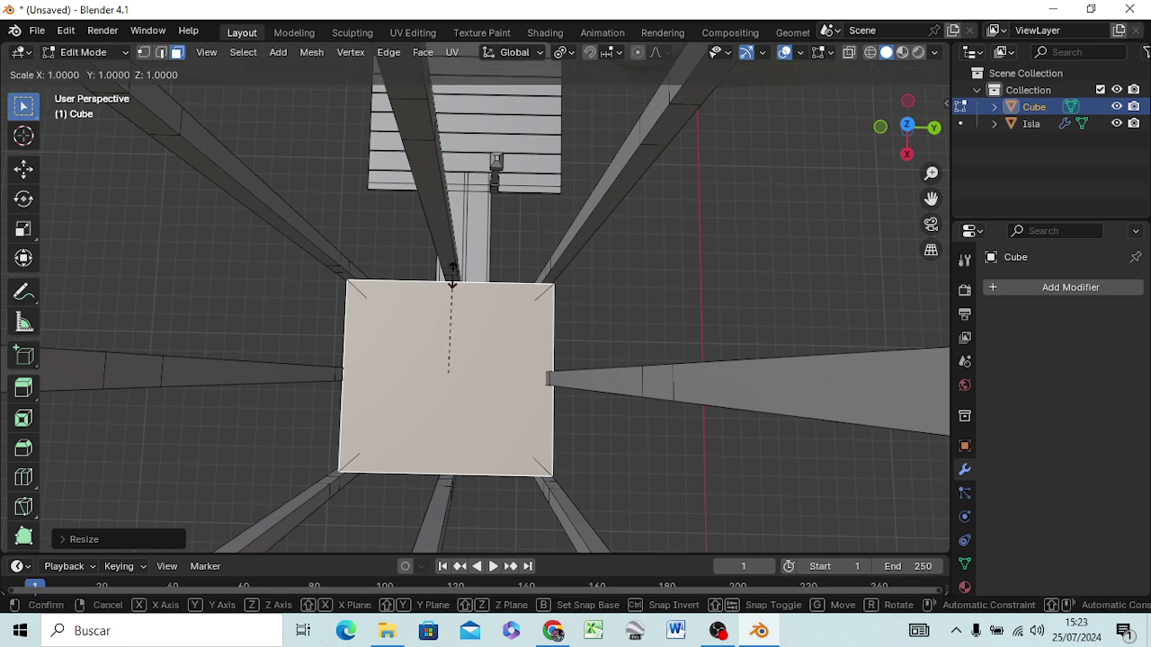
key("x")
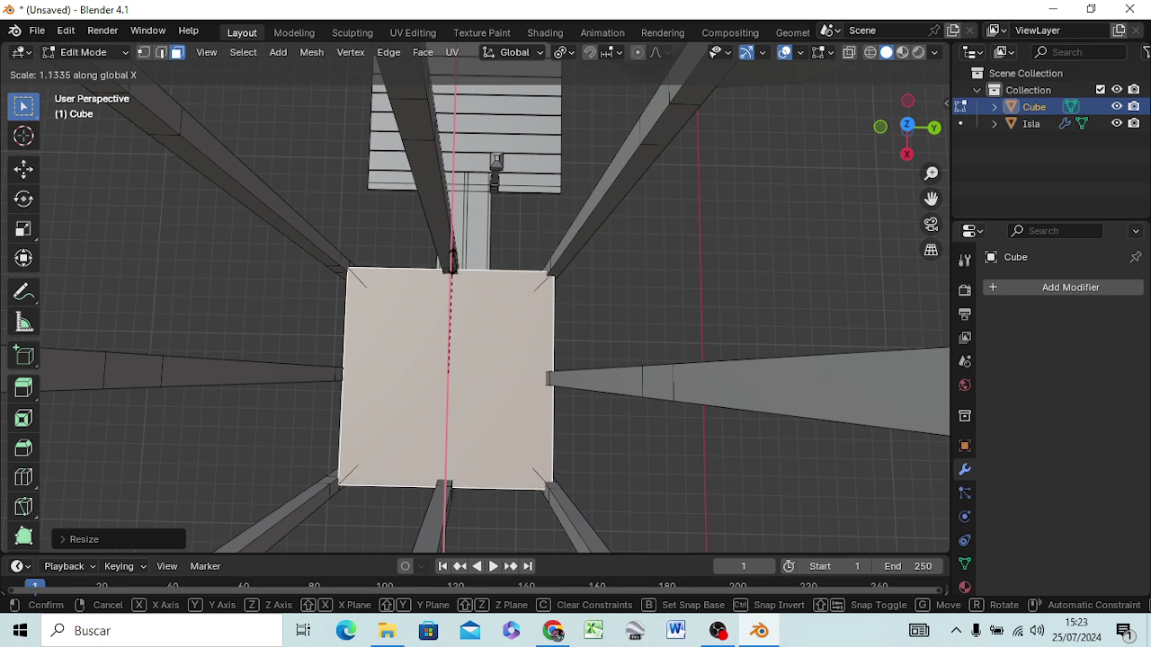
left_click(452, 259)
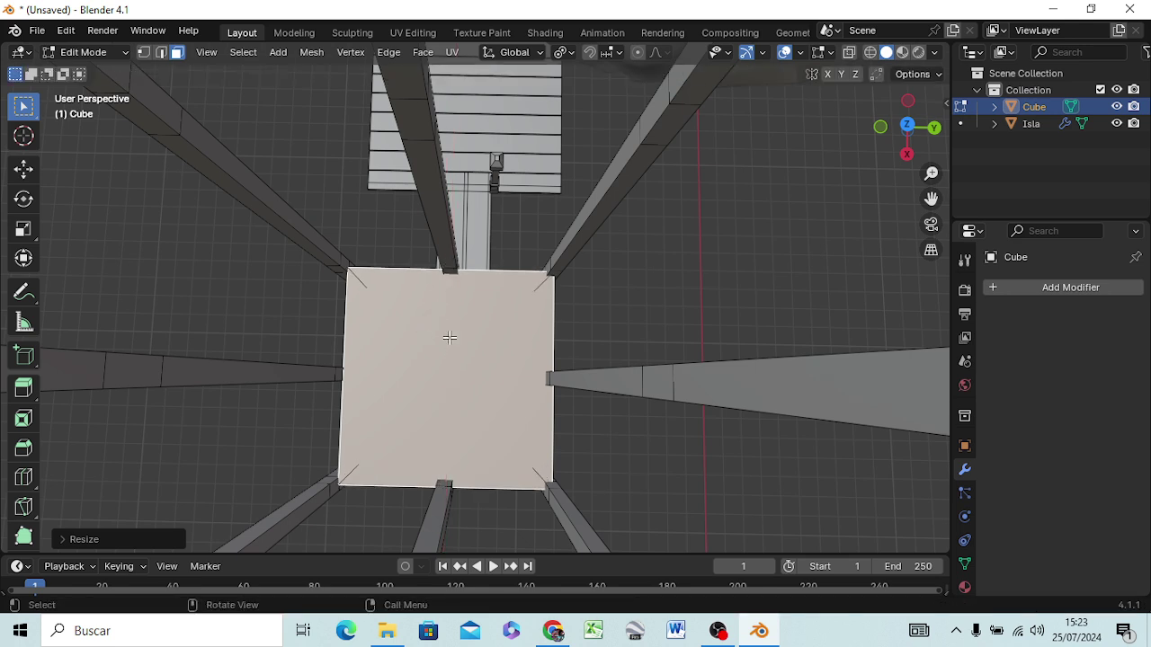
middle_click_drag(477, 357, 481, 260)
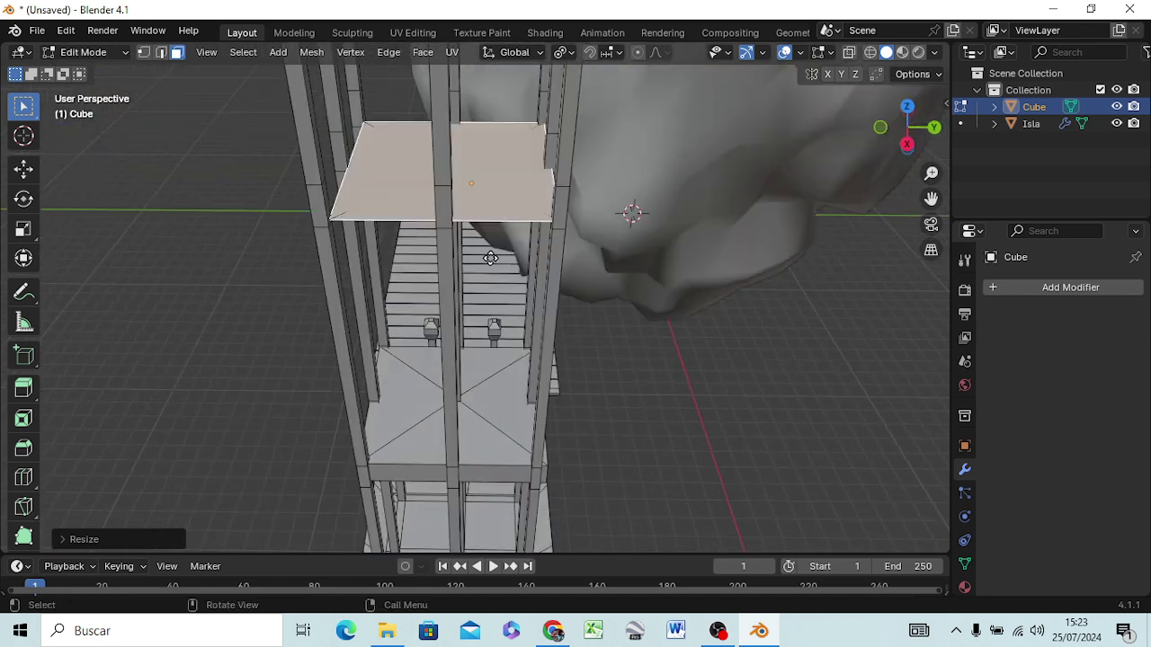
Extrude the plate 0.9 upward
key("e")
key("equal")
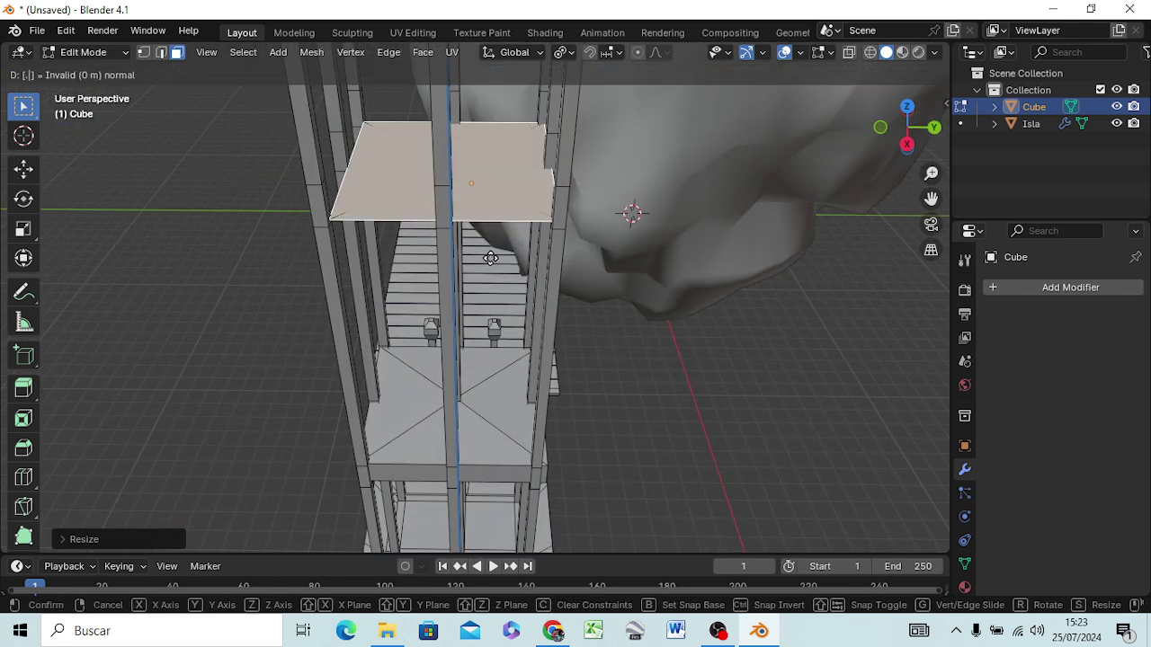
type(".9")
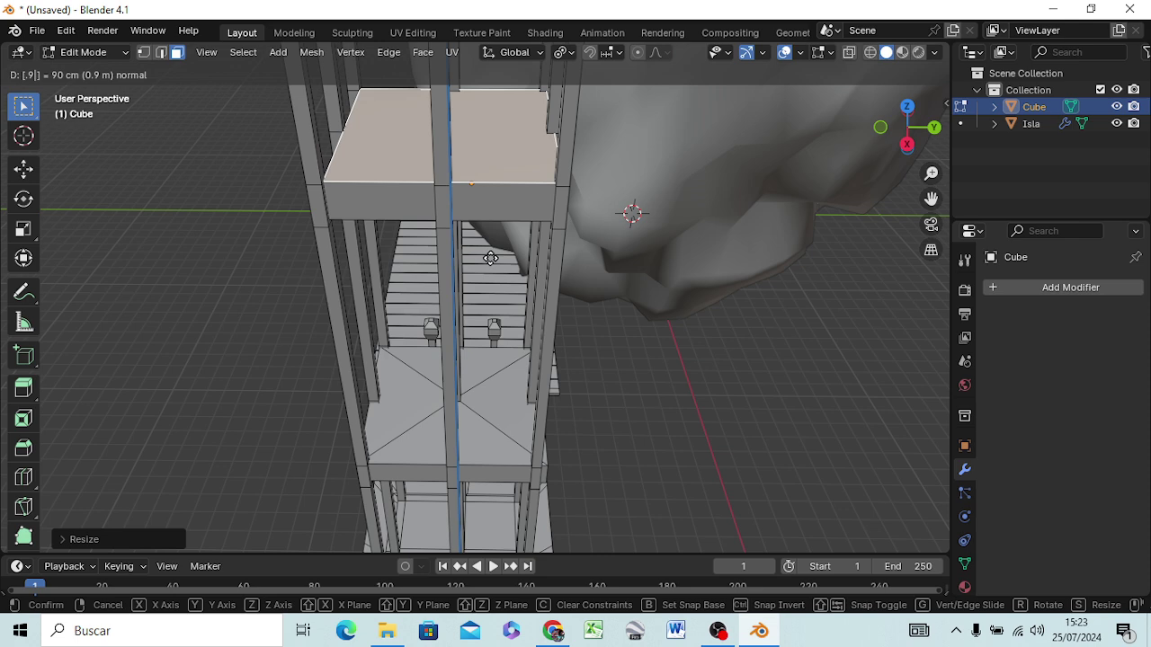
key("Return")
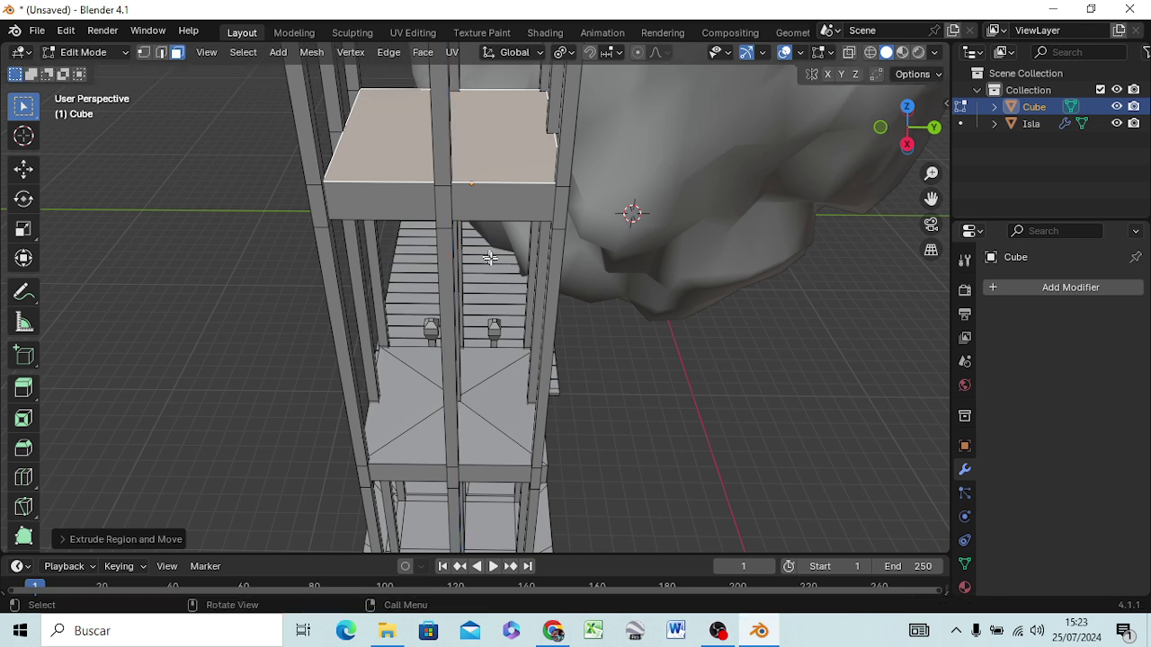
Extrude the top another 0.1 and shrink it to 0.05 into a pointed cap
key("e")
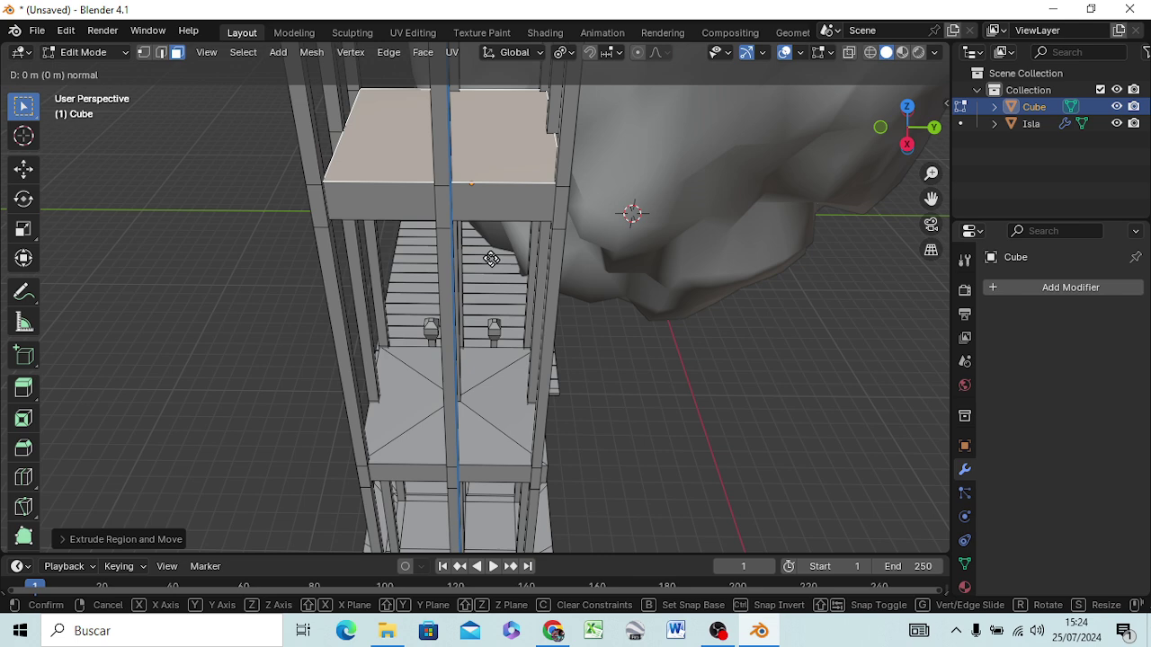
type(".1")
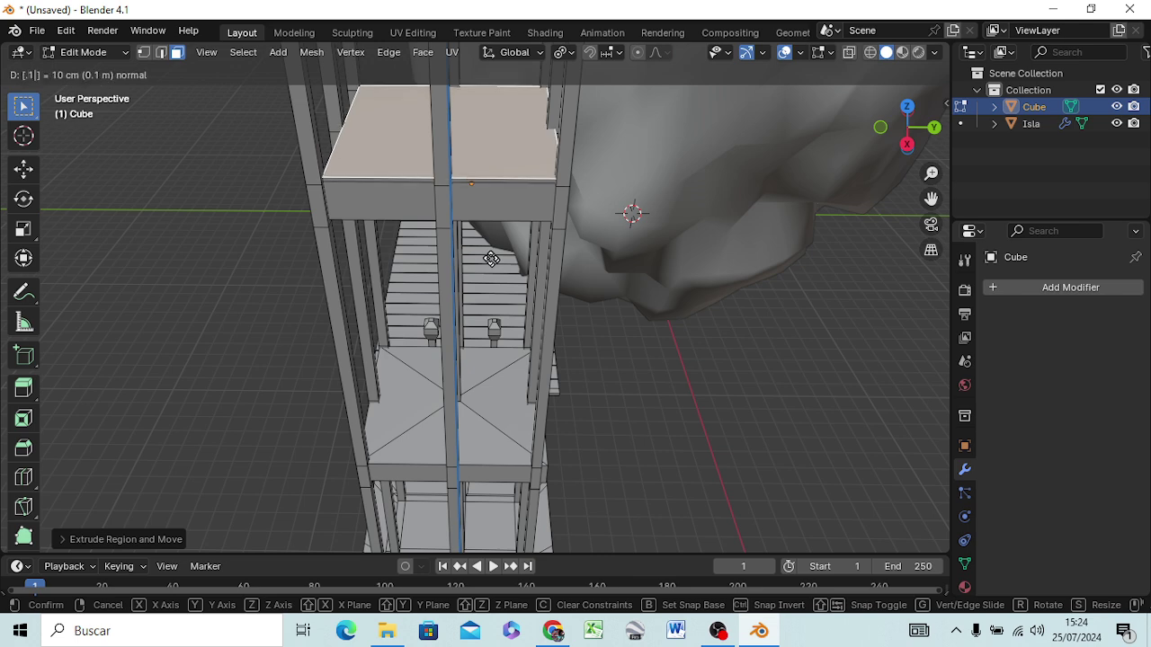
key("Return")
type("s")
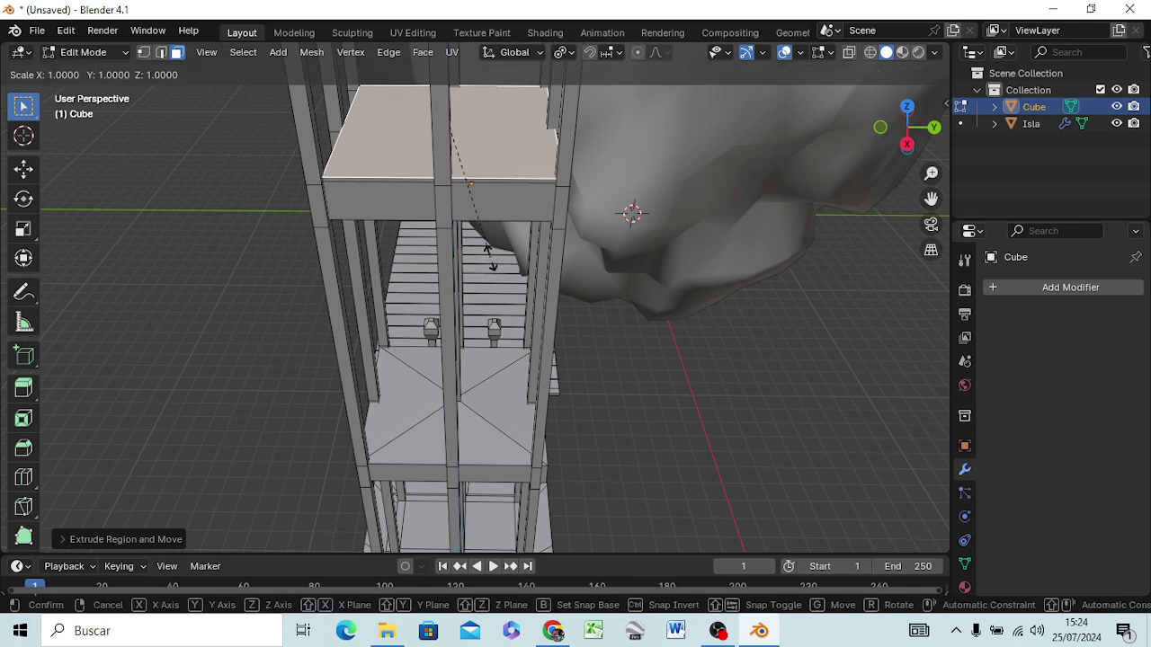
type(".05")
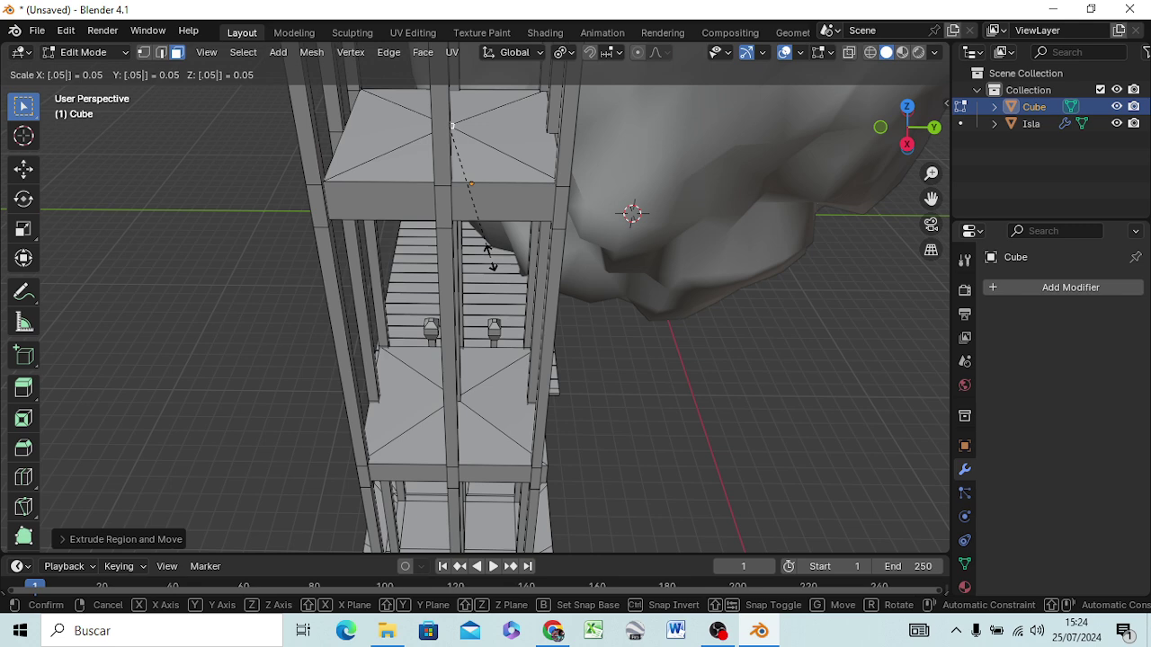
key("Return")
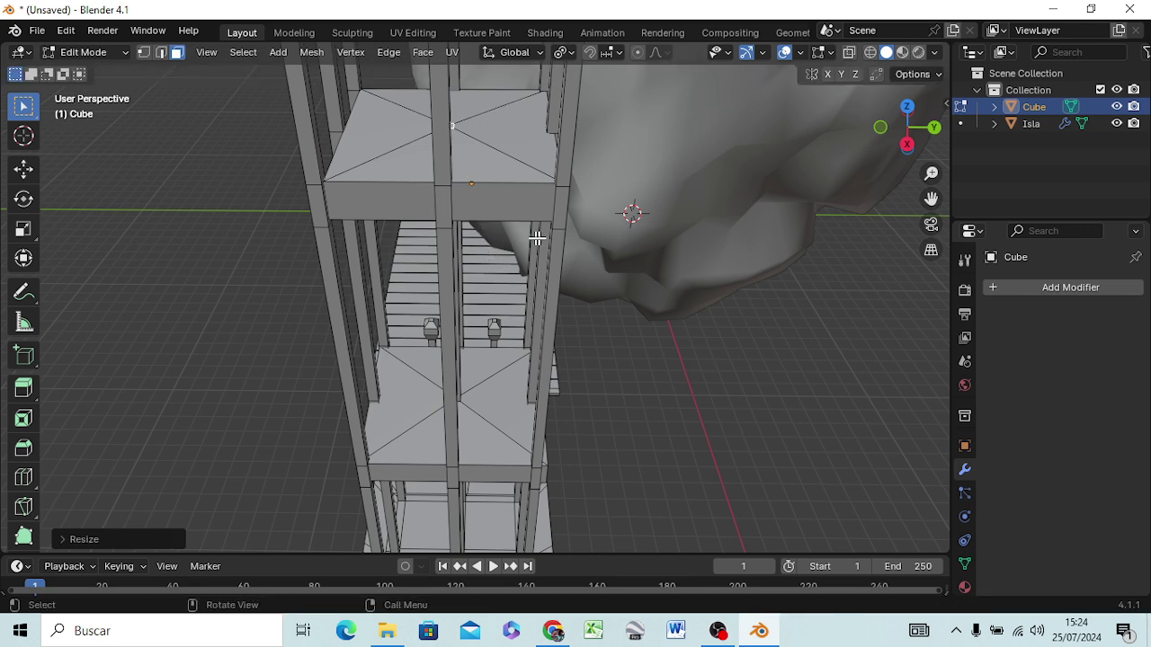
middle_click_drag(537, 237, 535, 220)
scroll(535, 220, "down", 2)
Move the top face 8 up along Z and enlarge it ten times
scroll(533, 215, "down", 2)
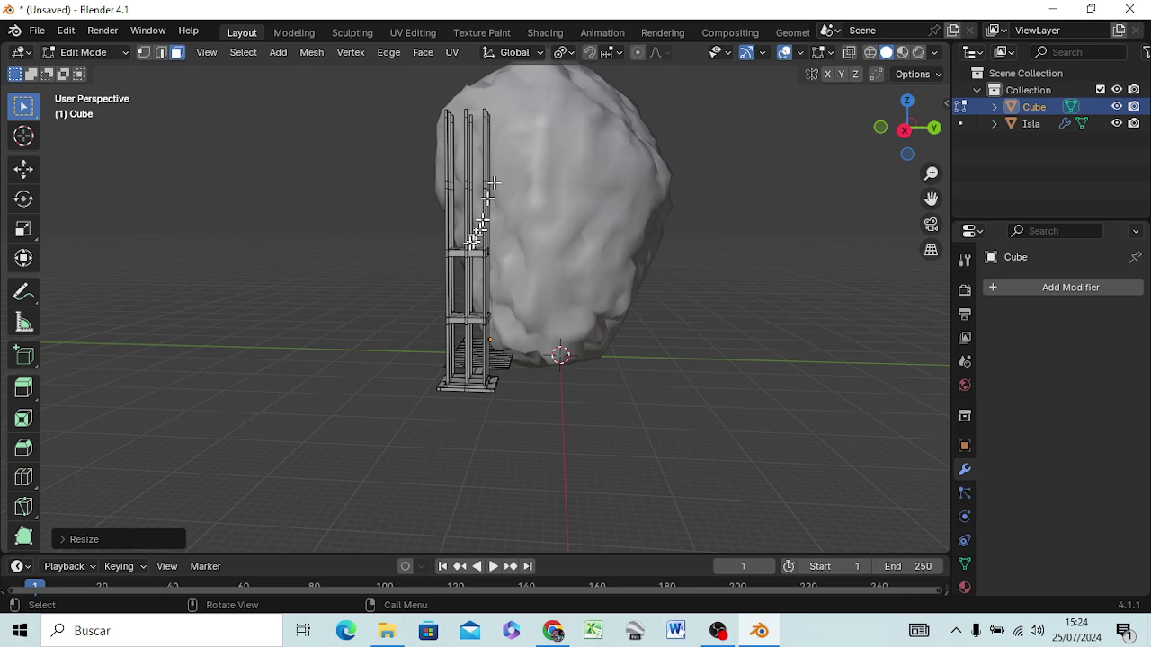
type("g")
type("z")
type("8")
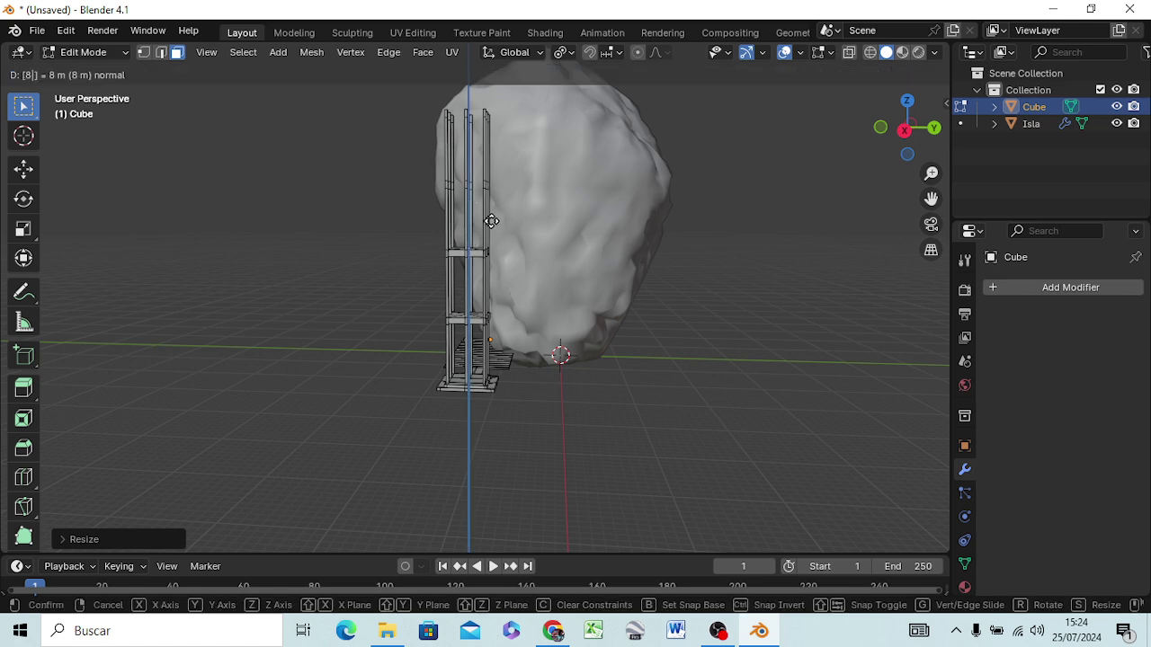
key("Return")
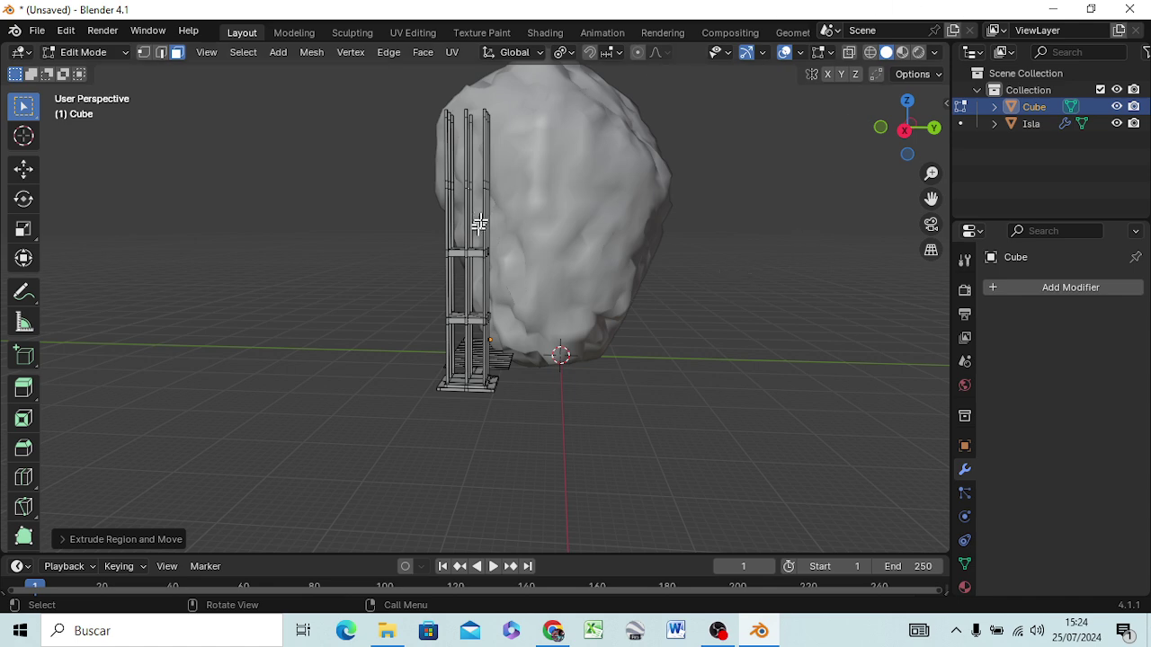
key("e")
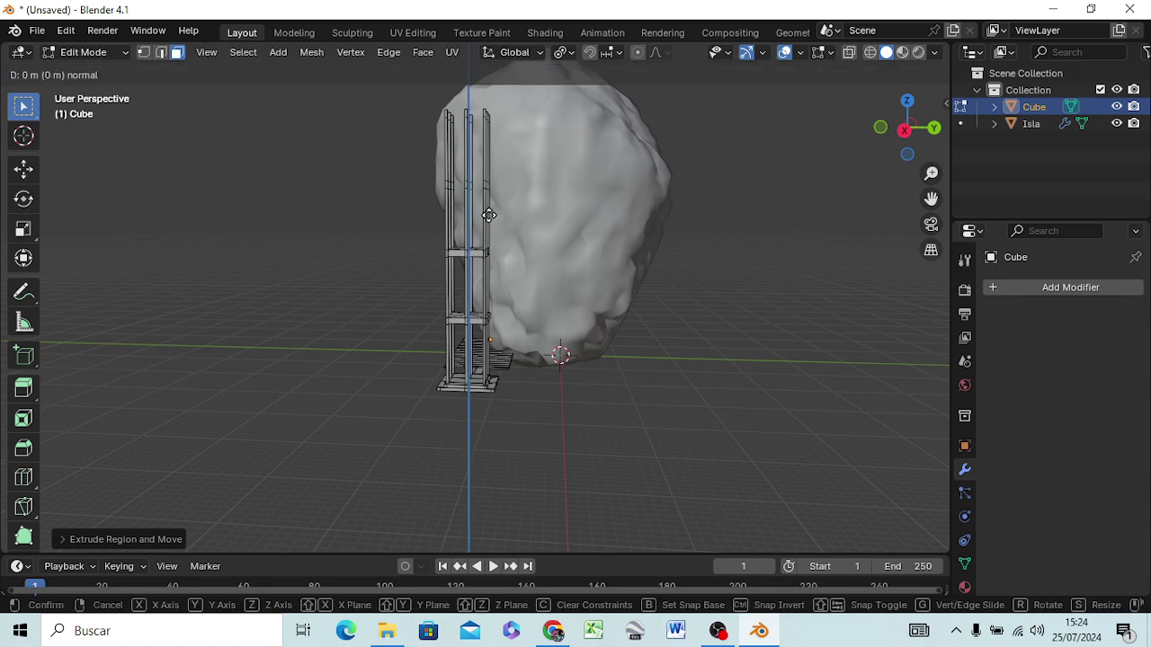
key("Escape")
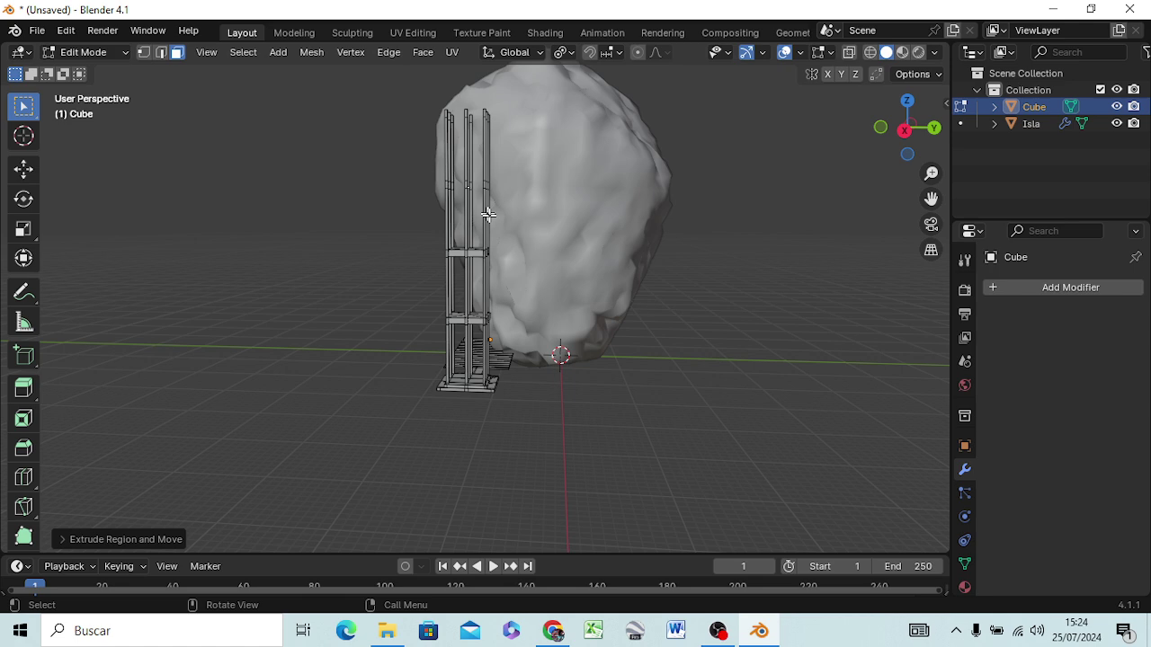
type("s10")
key("Return")
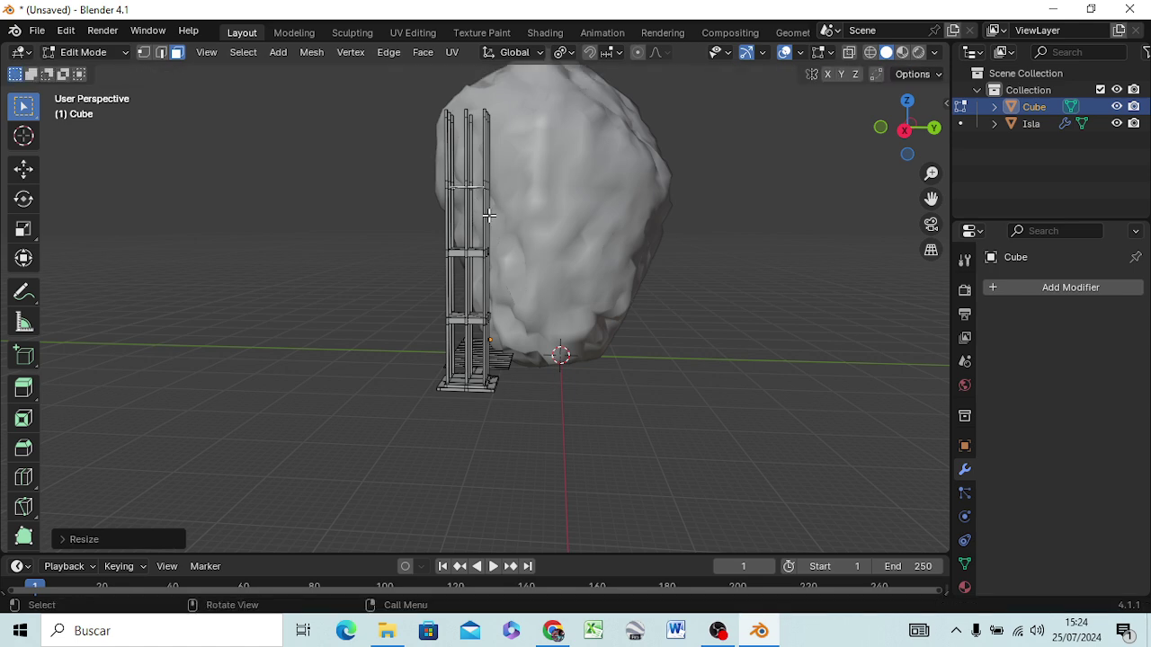
Extrude the enlarged face in place and shrink the new face to 0.05
key("e")
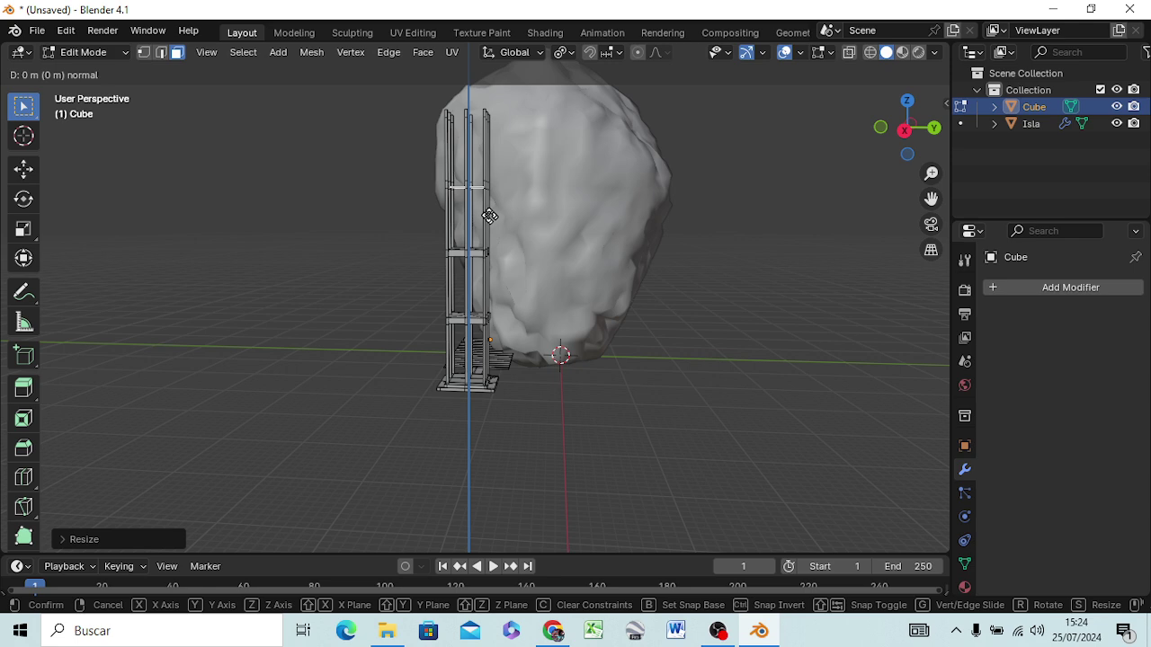
right_click(486, 214)
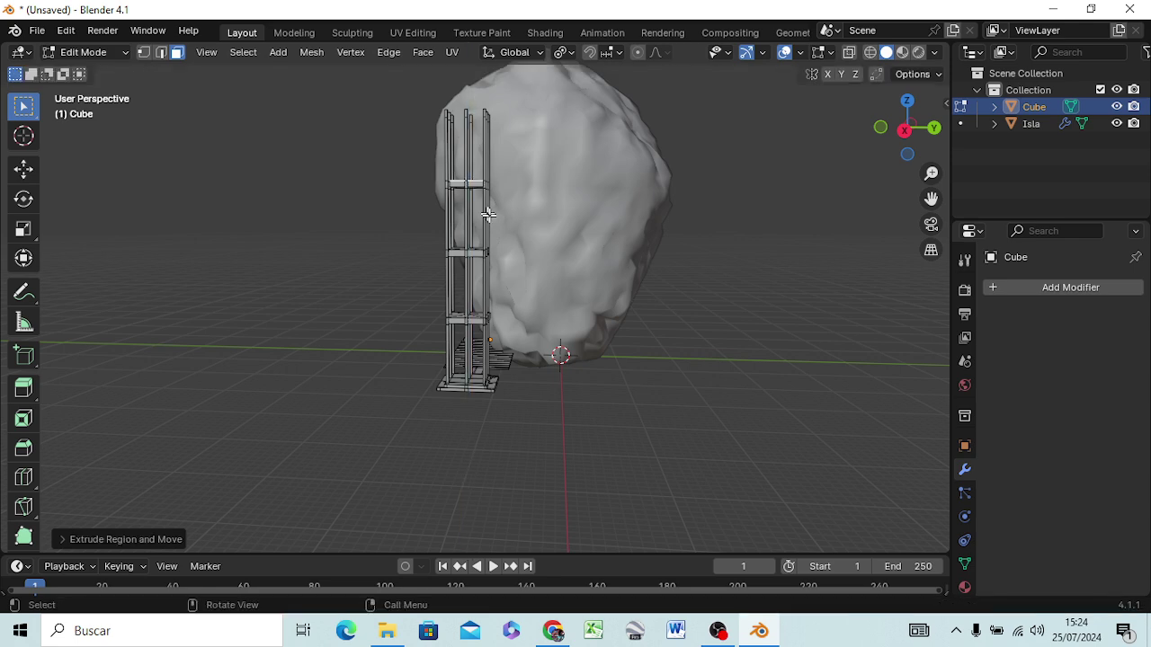
key("e")
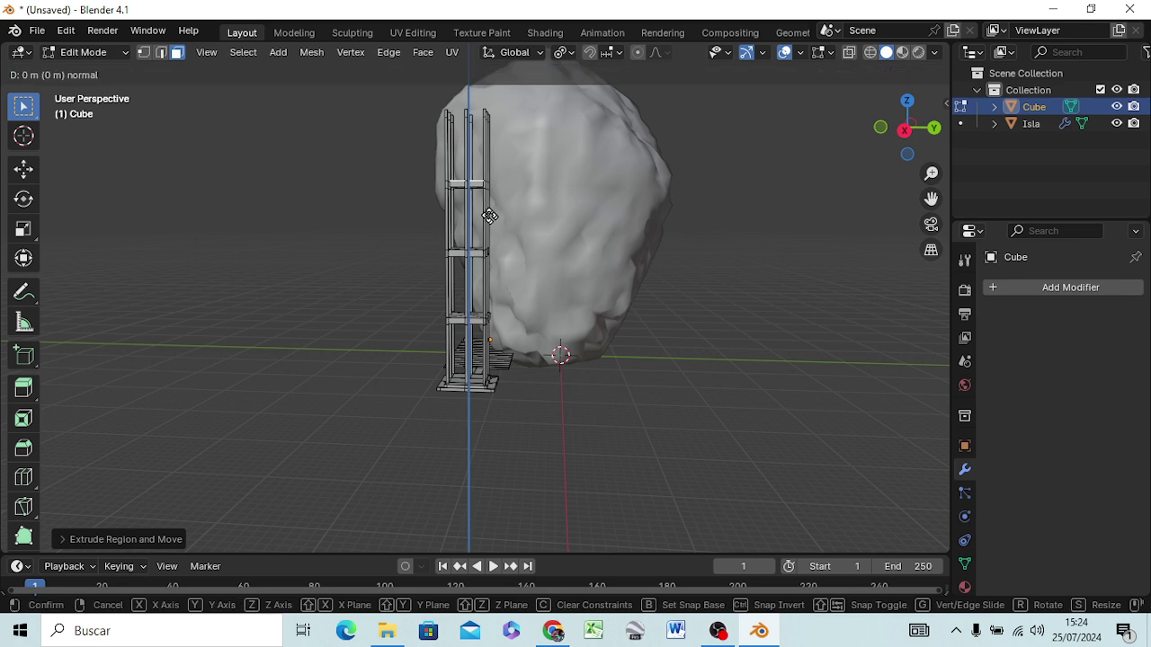
right_click(486, 214)
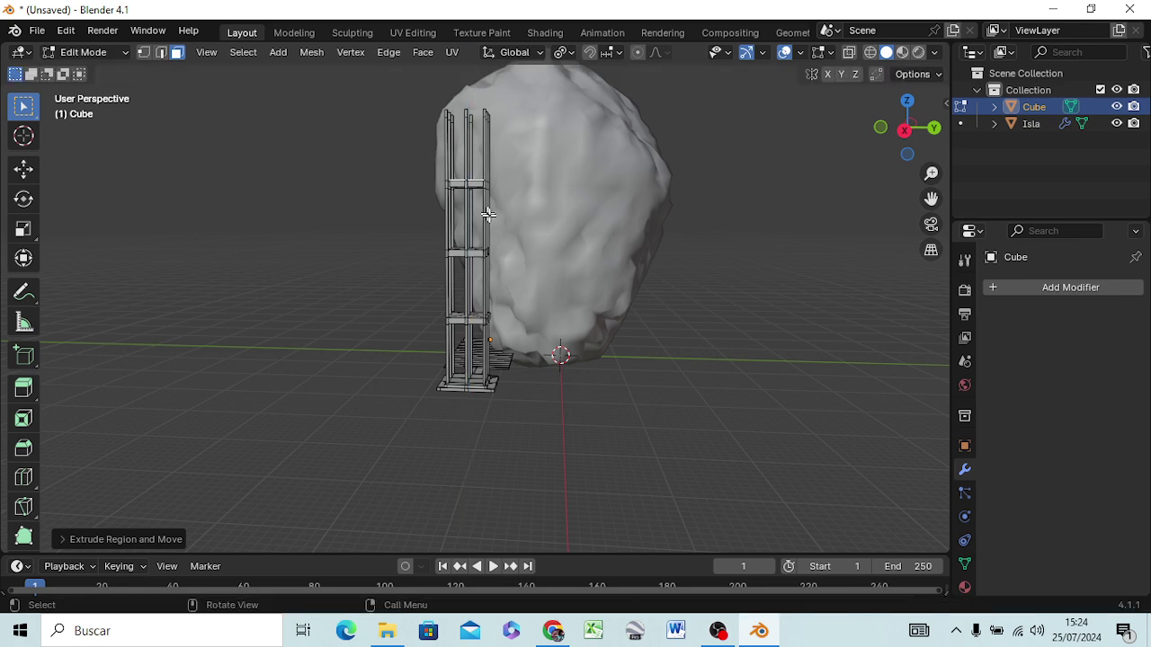
key("s")
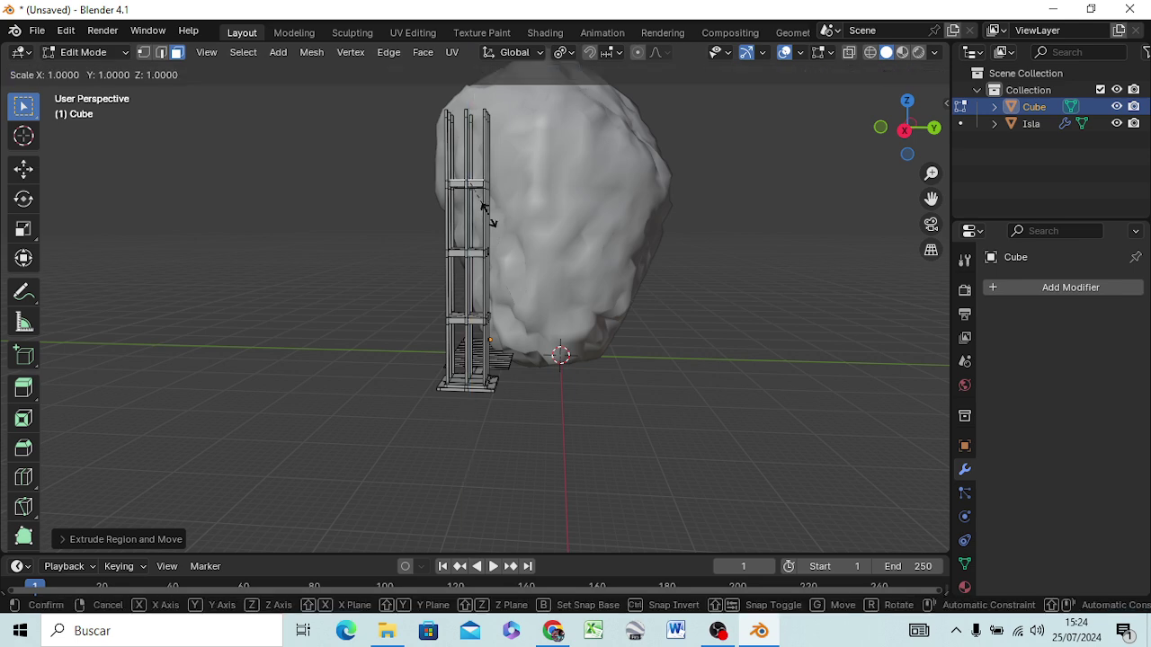
key("period")
type("05")
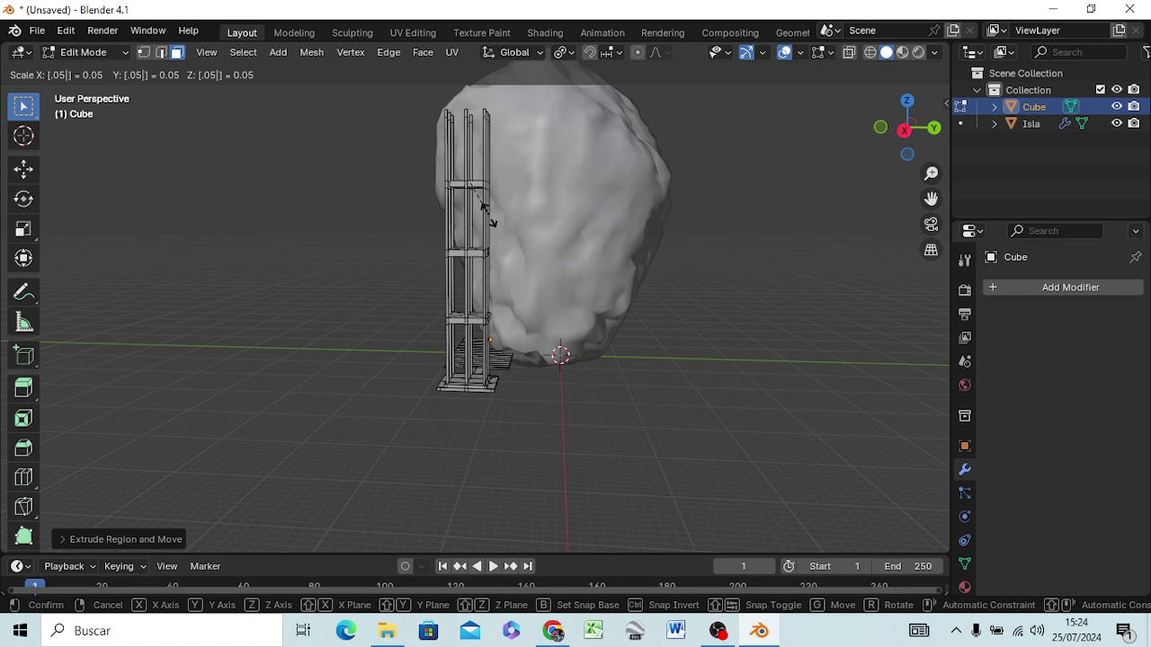
key("Return")
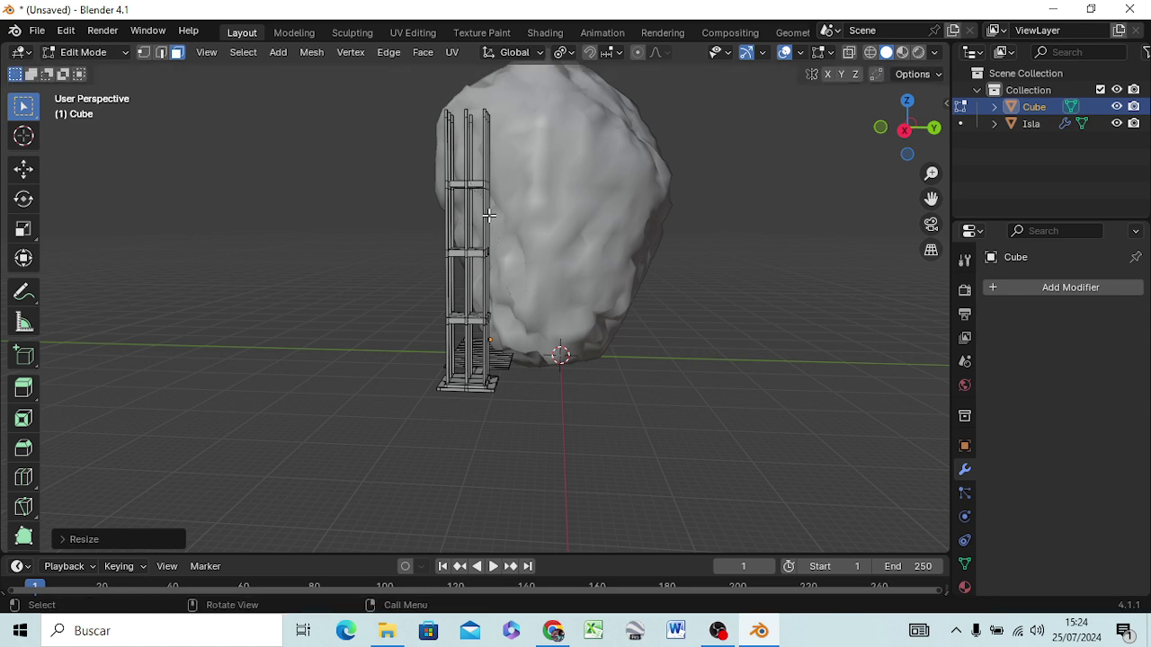
Raise the face 8 along Z, extrude it 0.1 and widen it 18 times
key("g")
key("z")
key("z")
type("8")
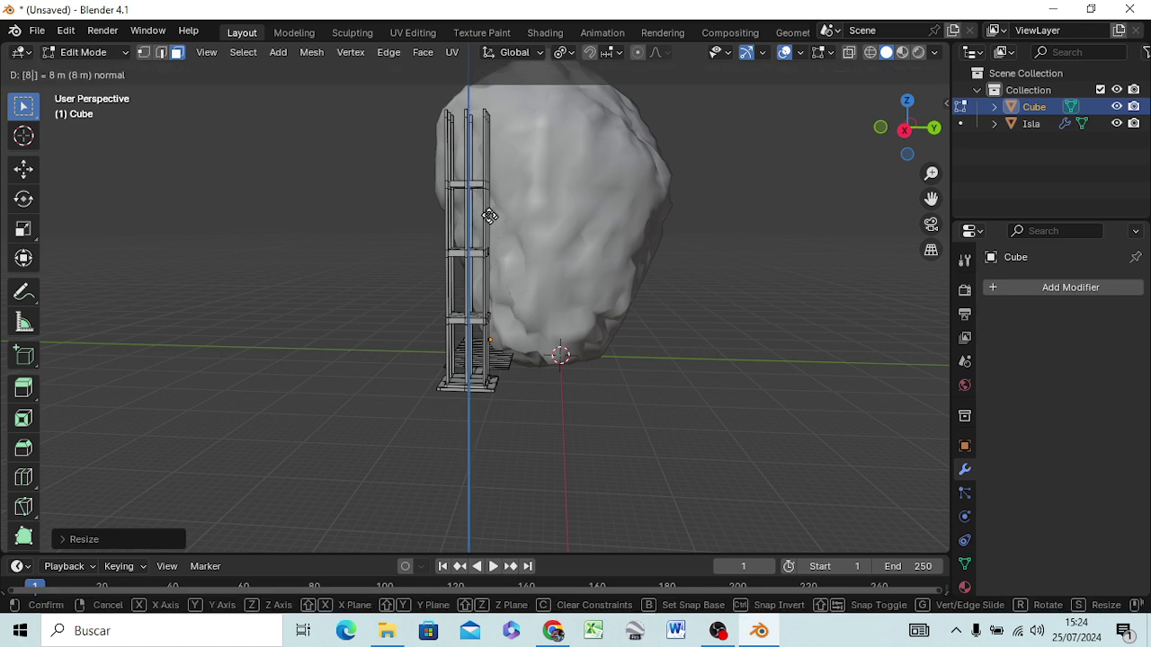
key("Return")
type("e")
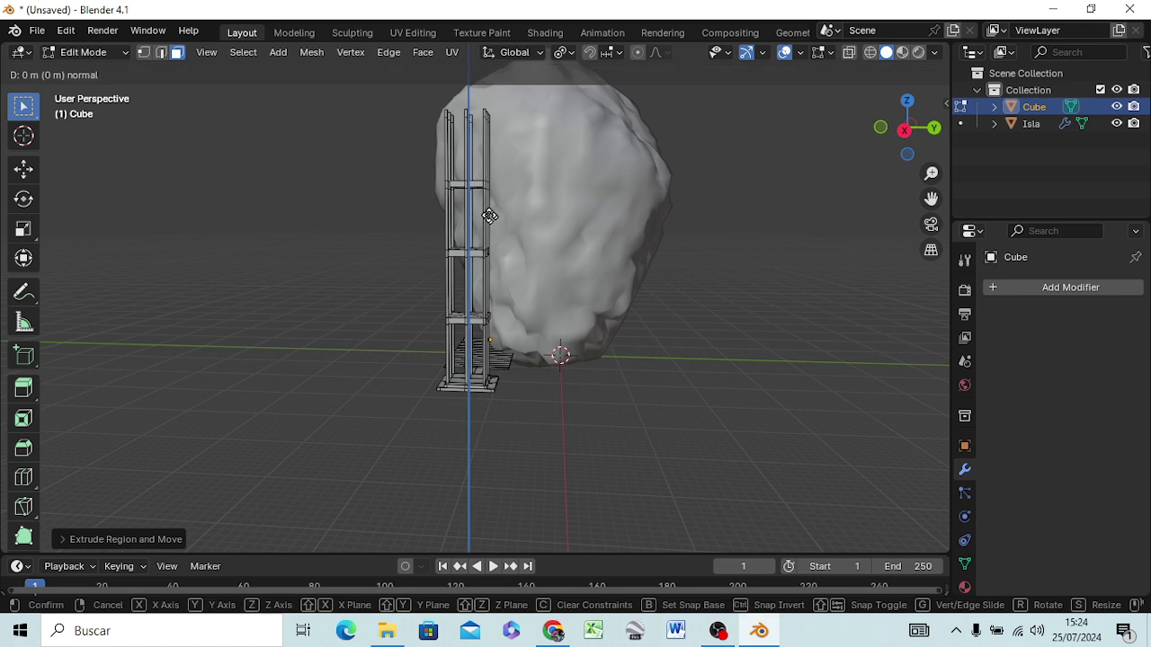
type(".1")
key("Return")
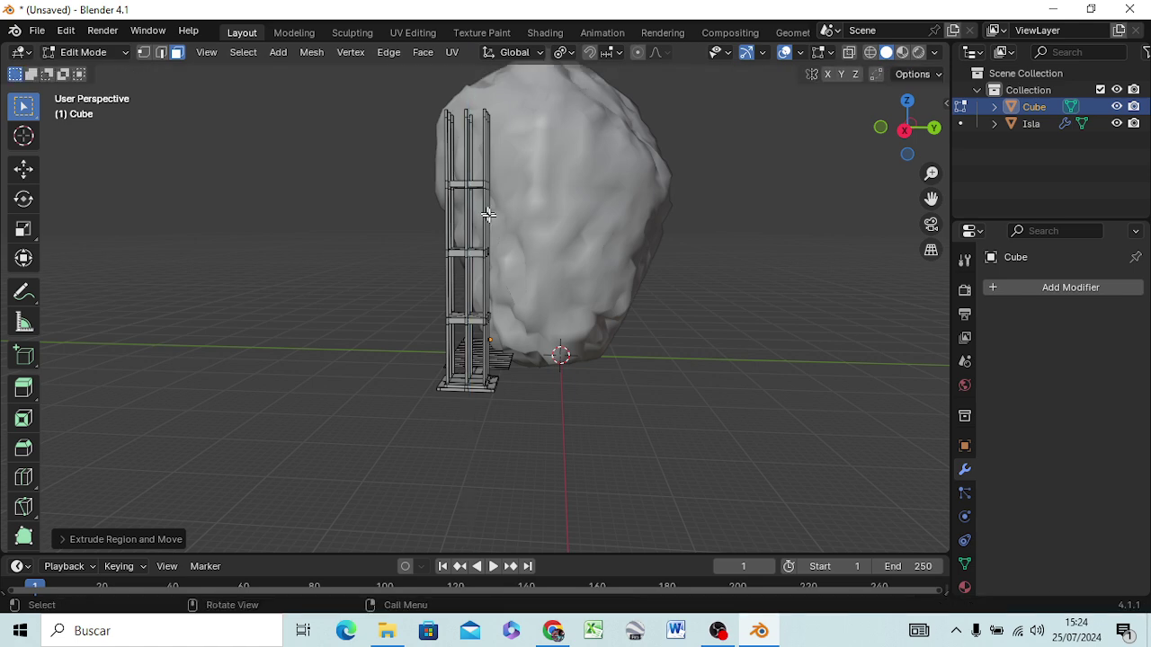
type("s1")
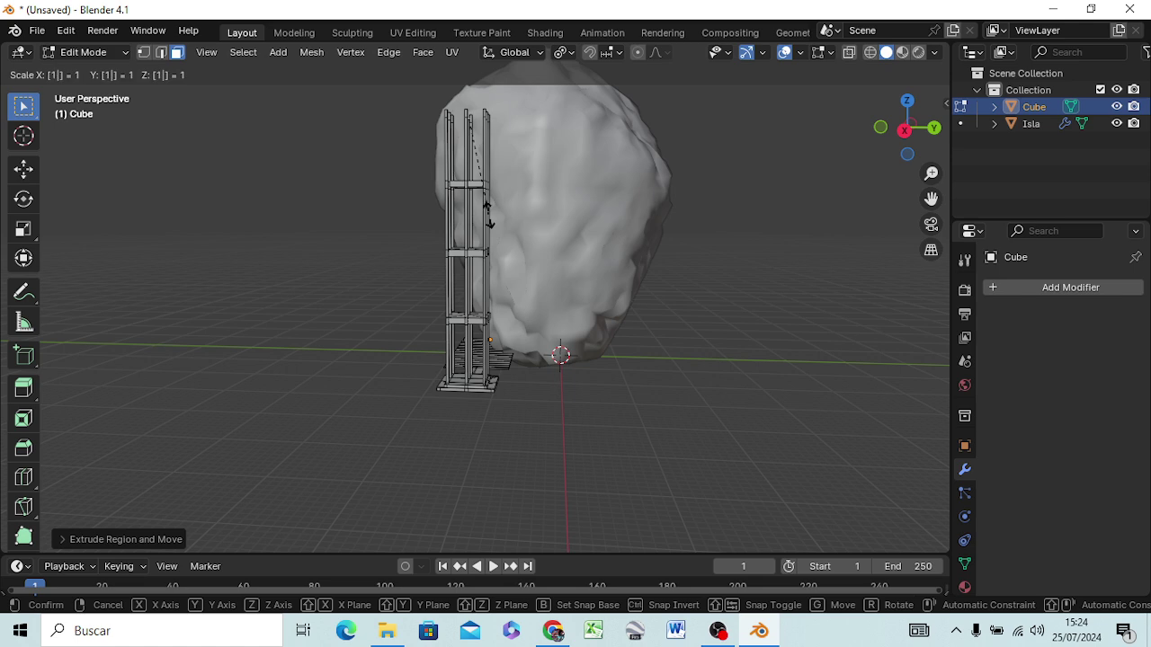
type("8")
key("Return")
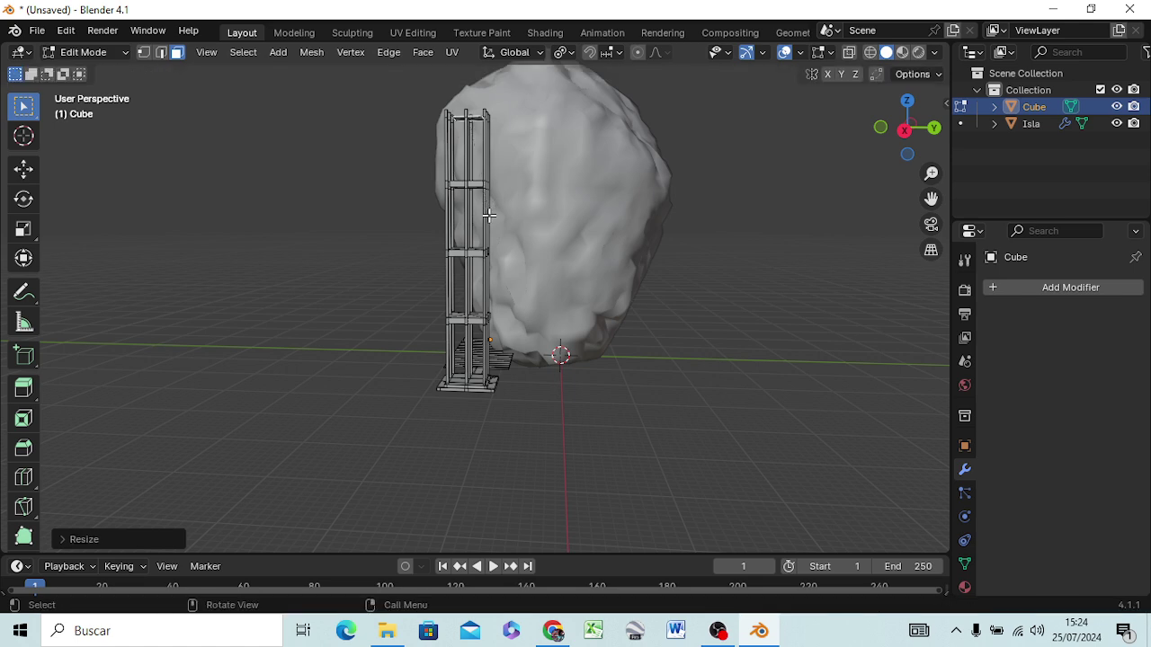
Lift the wide face 1 m straight up to form the flat top platform
key("g")
key("z")
key("z")
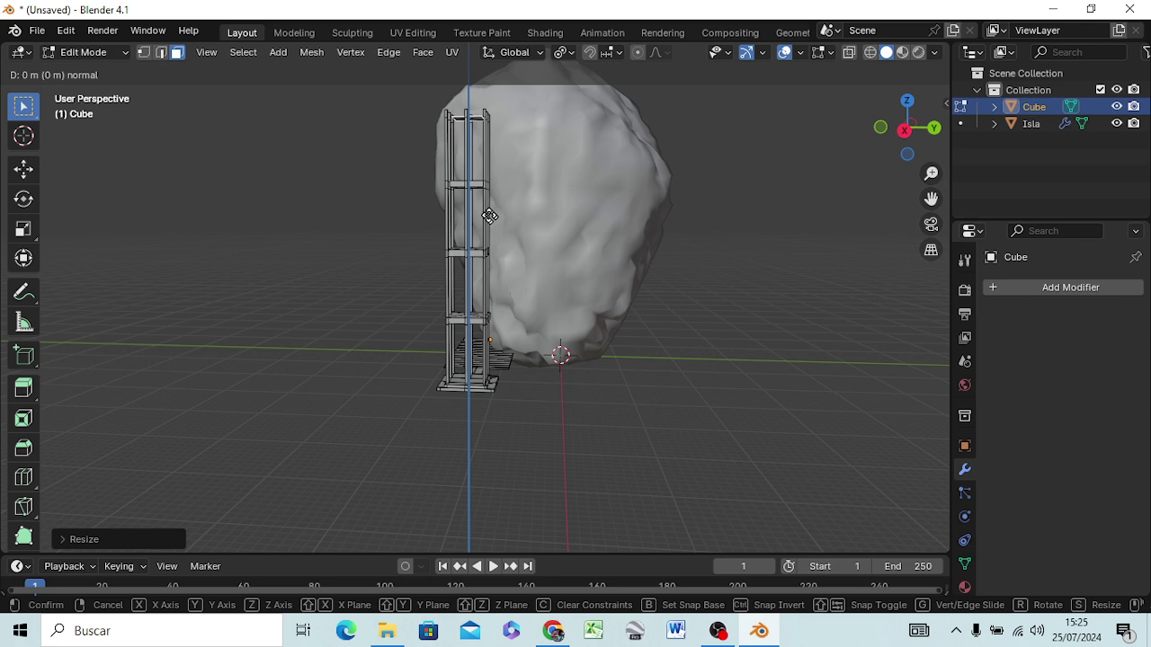
type("1")
key("Return")
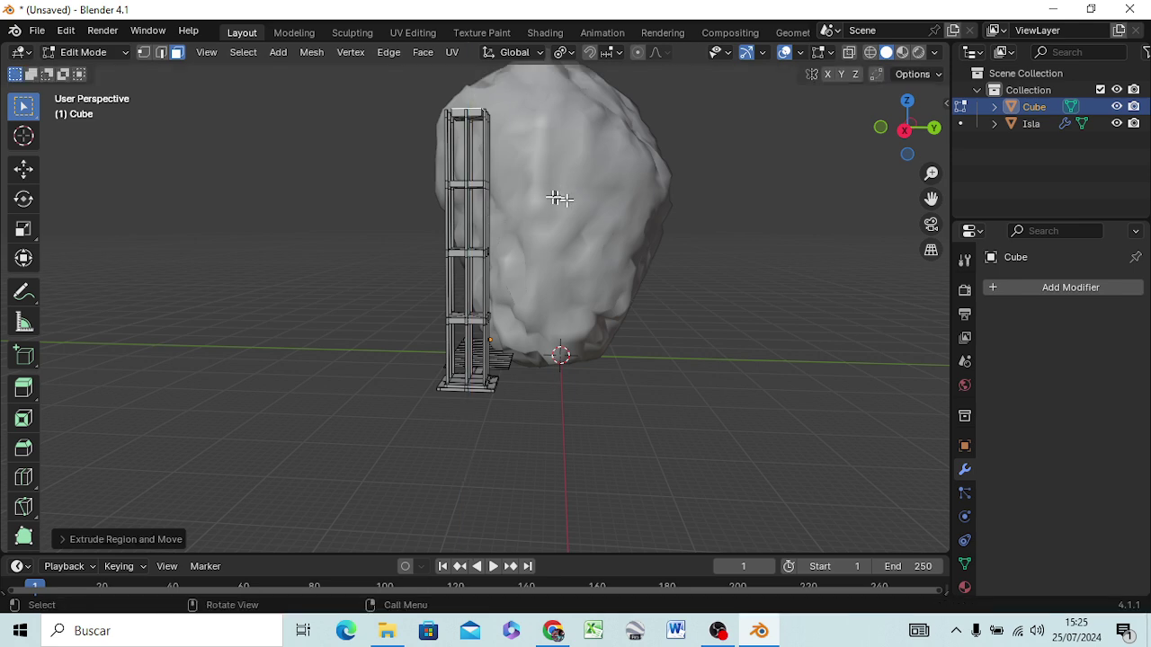
mouse_move(560, 195)
middle_mouse_down()
mouse_move(571, 337)
mouse_move(526, 329)
middle_mouse_up()
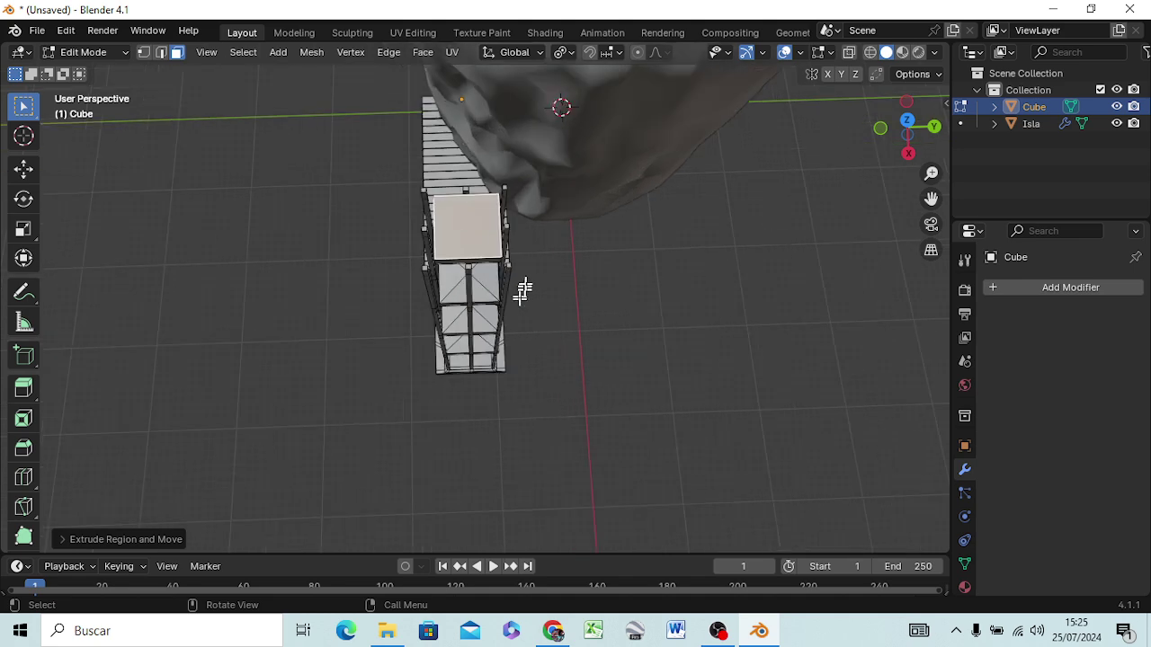
scroll(521, 290, "up", 3)
scroll(534, 274, "down", 2)
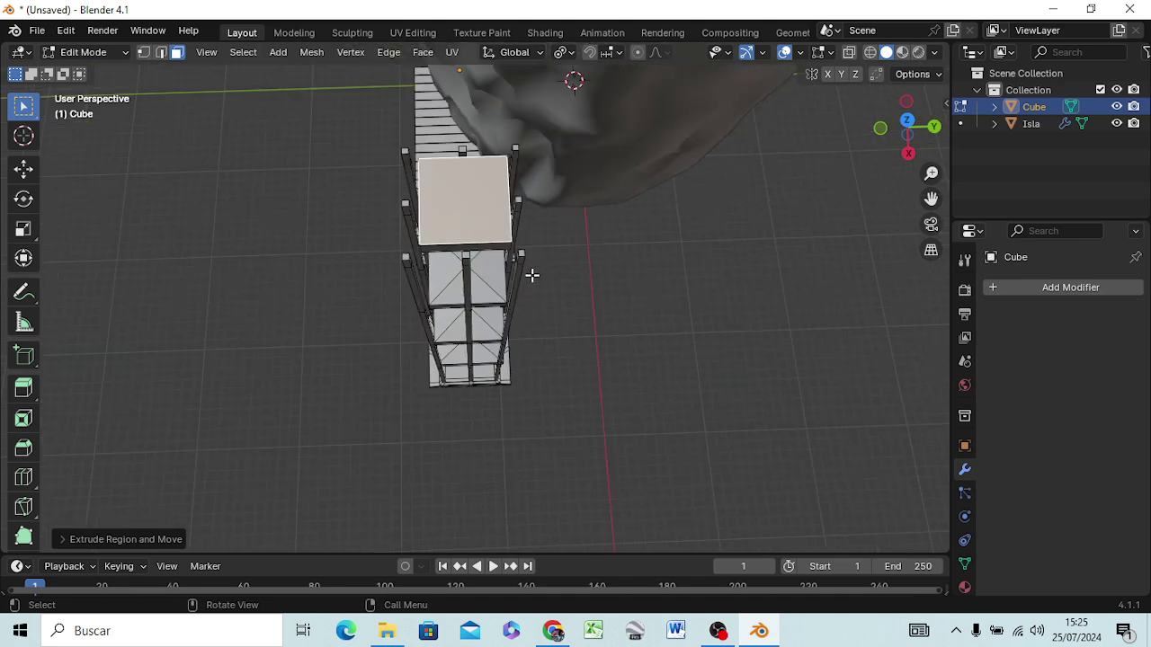
Extrude the top face by 2 and enlarge it roughly twofold
type("e")
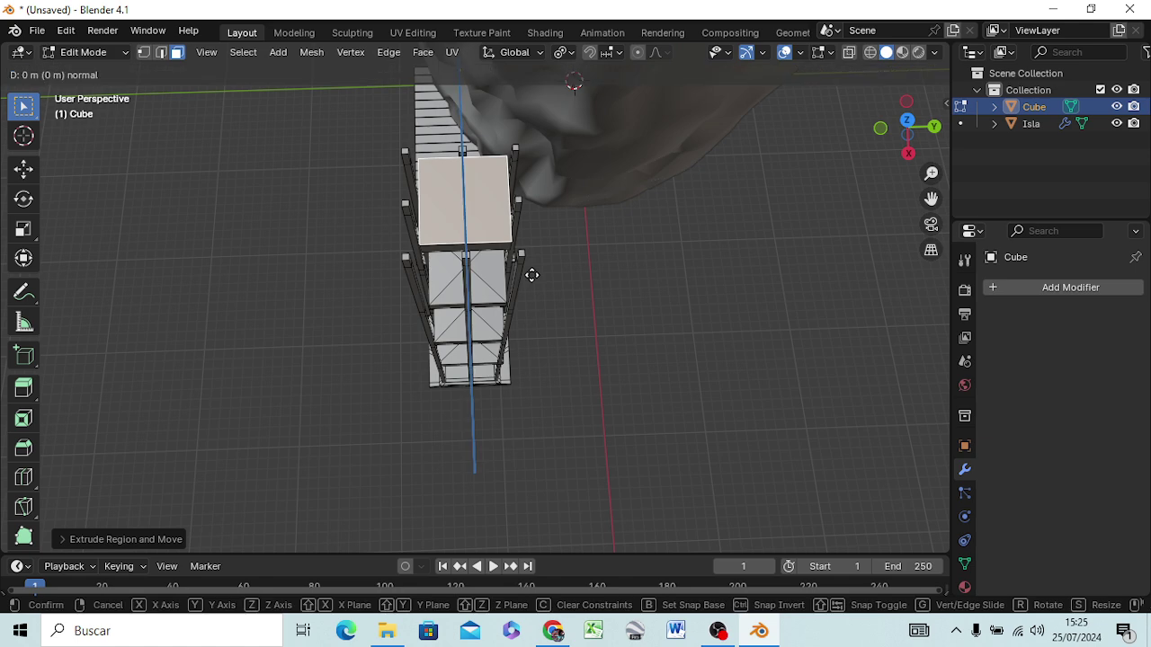
type("2")
key("Return")
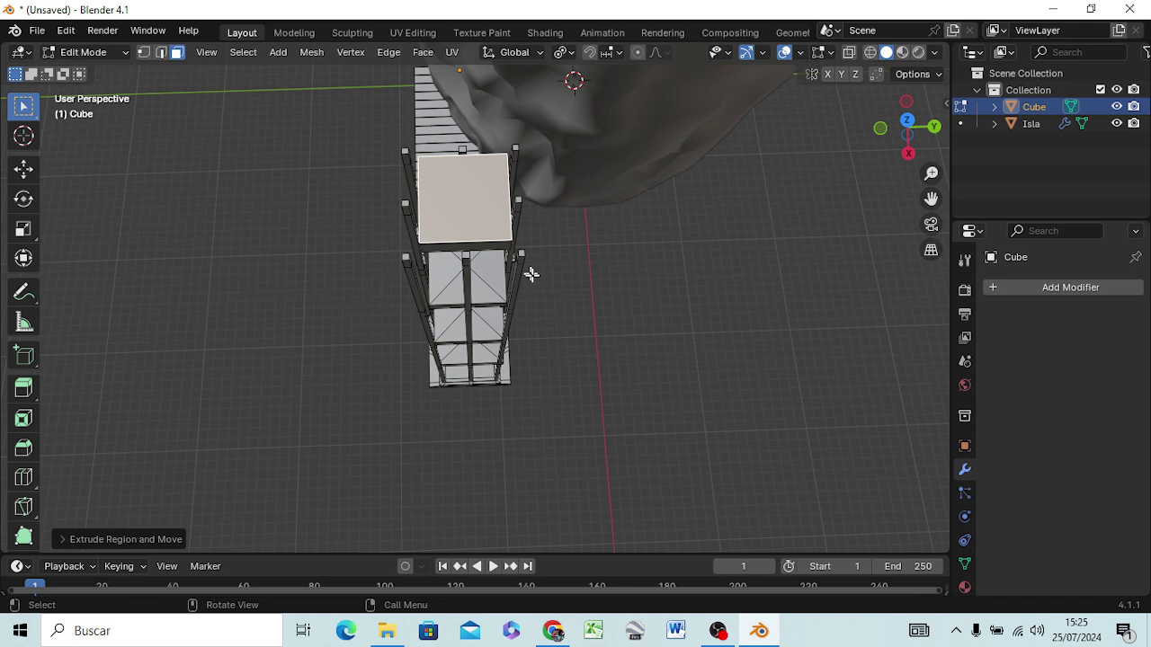
key("s")
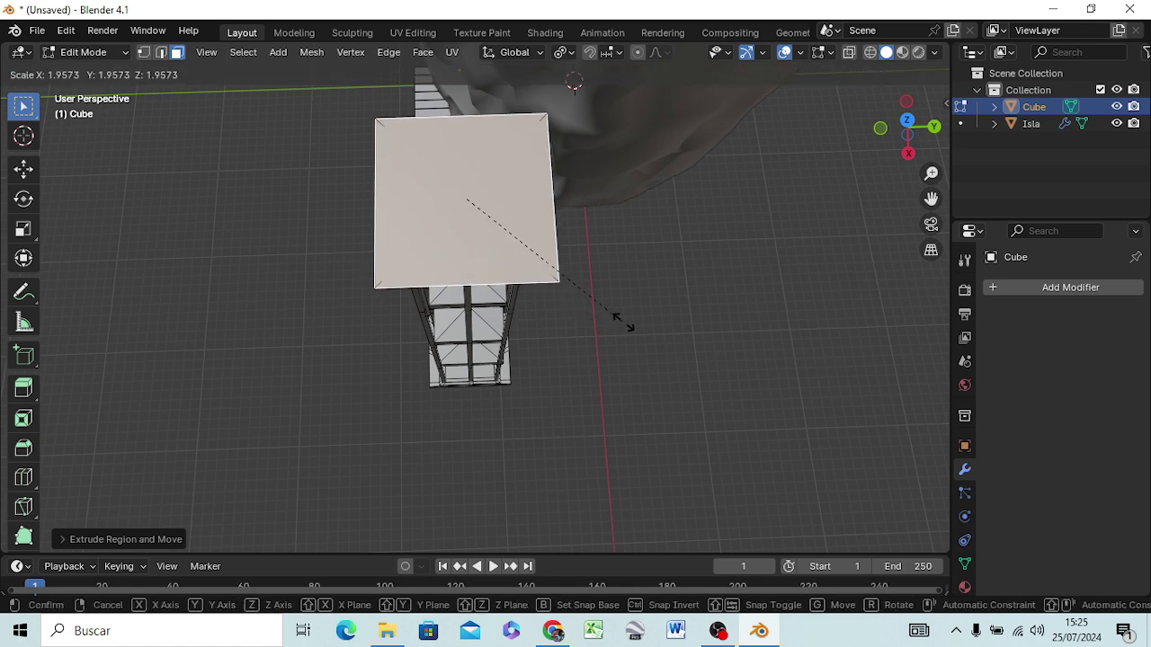
left_click(623, 324)
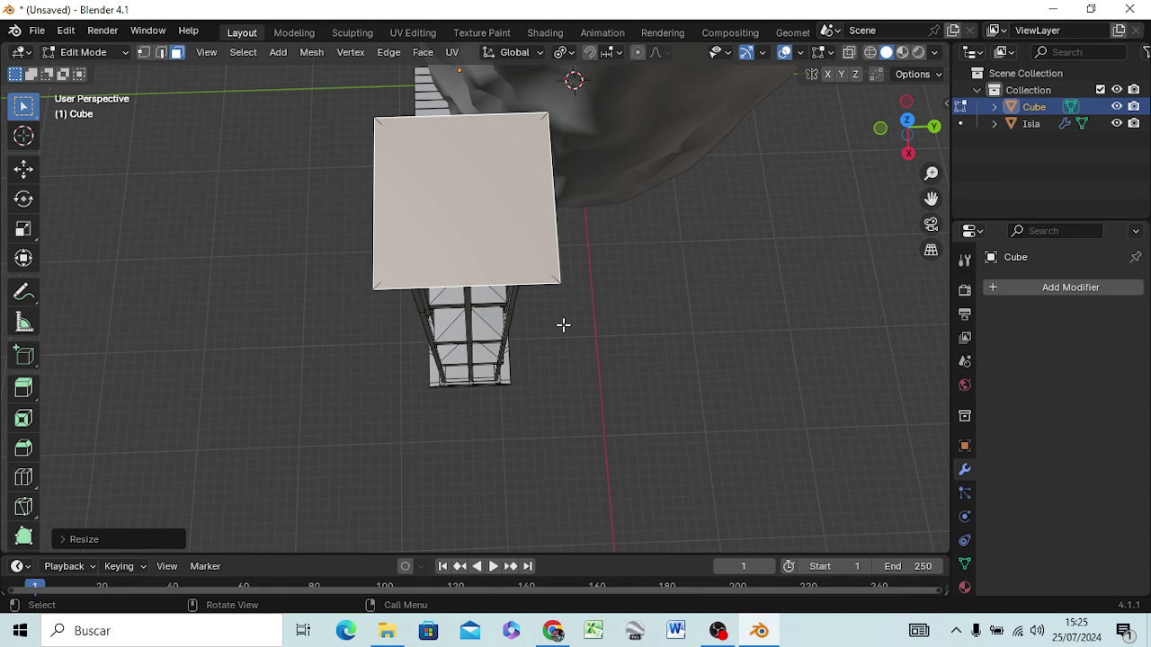
middle_click_drag(570, 321, 561, 220)
Raise the top face about 6.9 m along Z into a tall box-shaped tank
key("g")
key("z")
key("z")
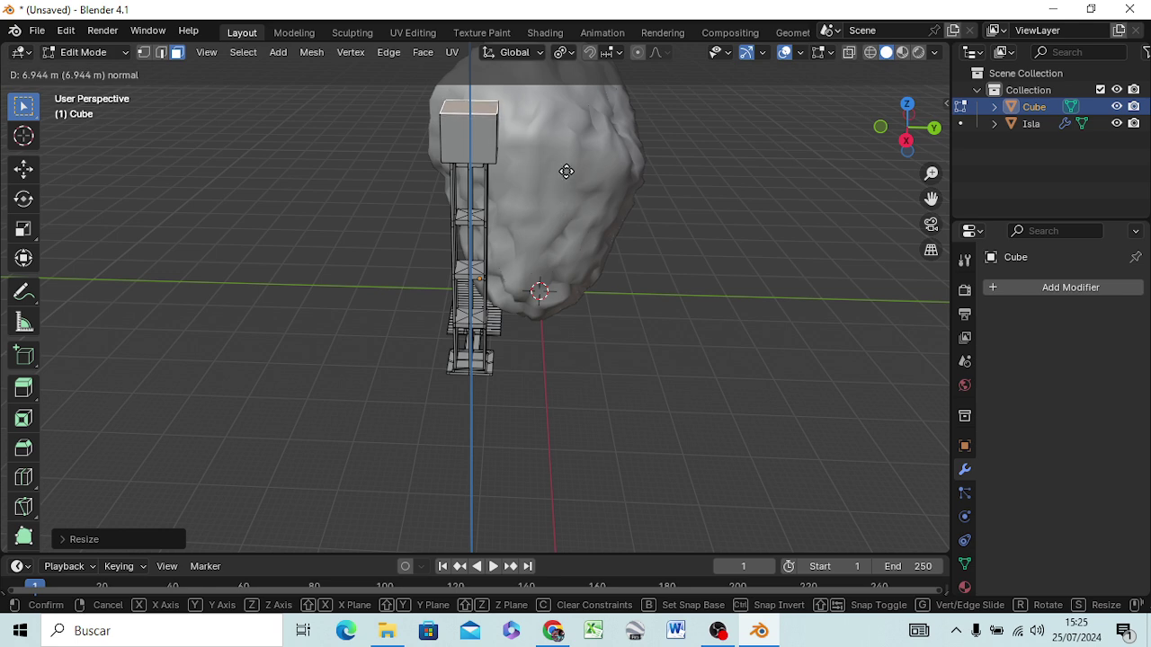
left_click(565, 172)
mouse_move(570, 281)
middle_mouse_down()
mouse_move(380, 288)
mouse_move(267, 314)
mouse_move(188, 299)
mouse_move(225, 292)
middle_mouse_up()
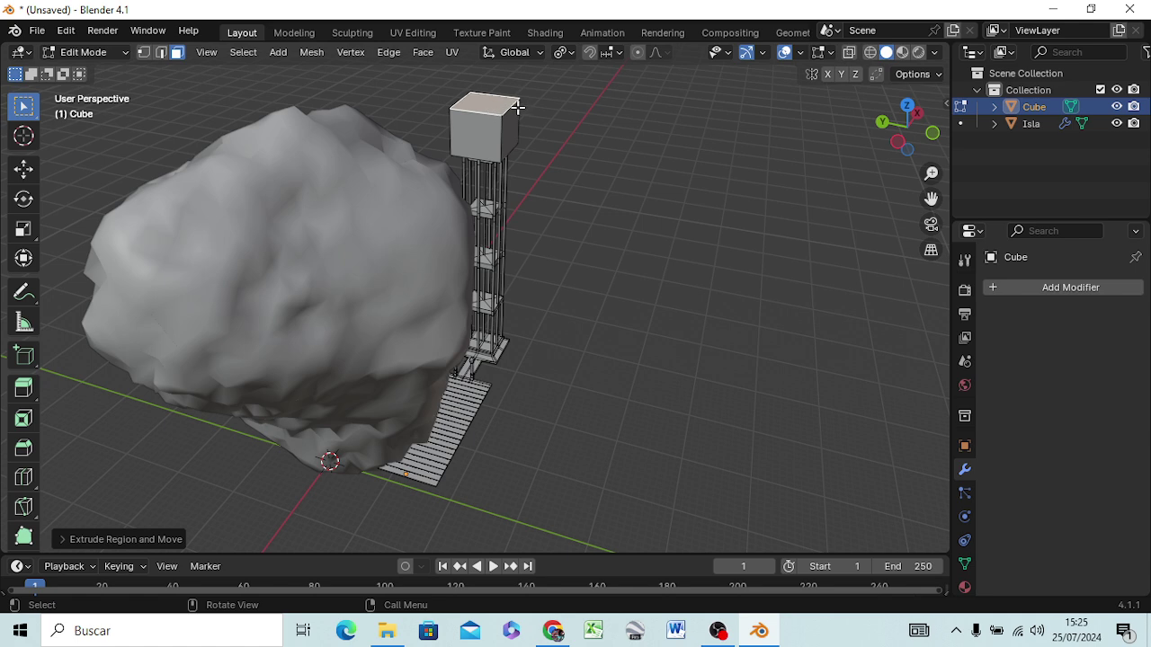
Bevel the tank's top face, then clear the selection
left_click(509, 107)
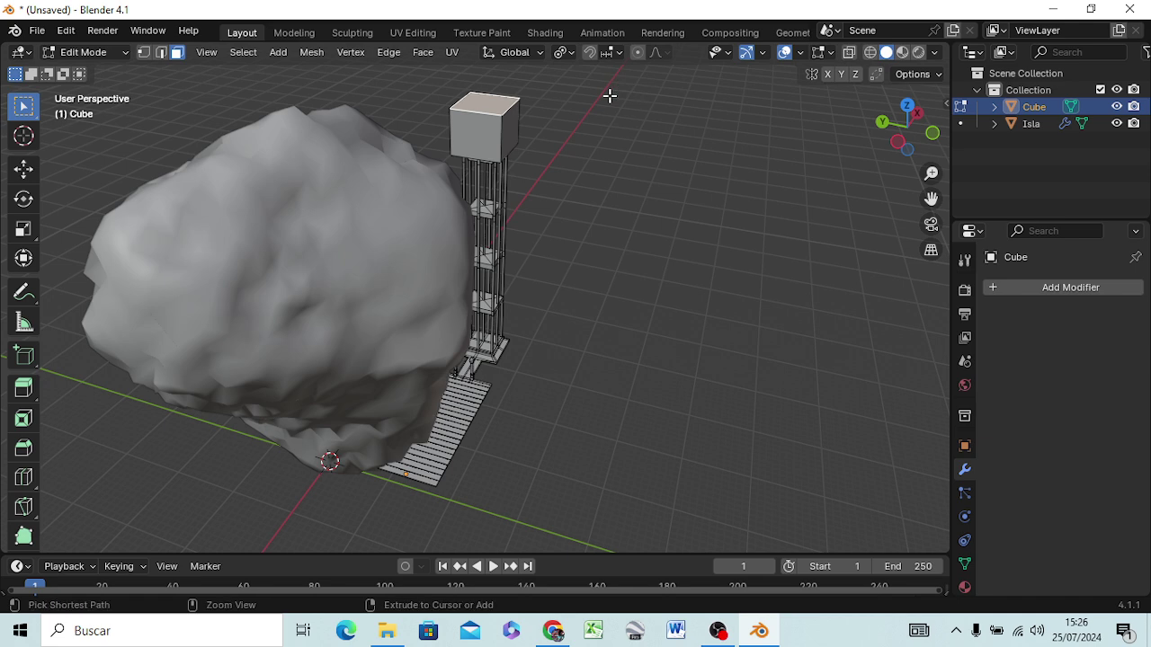
key("ctrl+b")
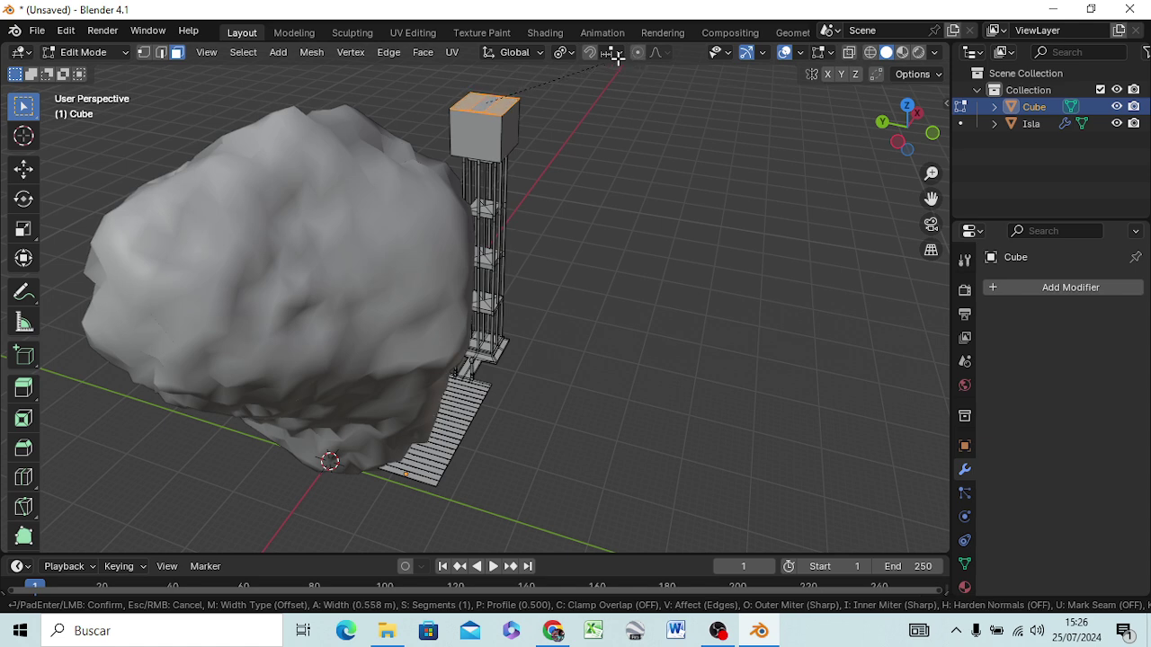
left_click(618, 57)
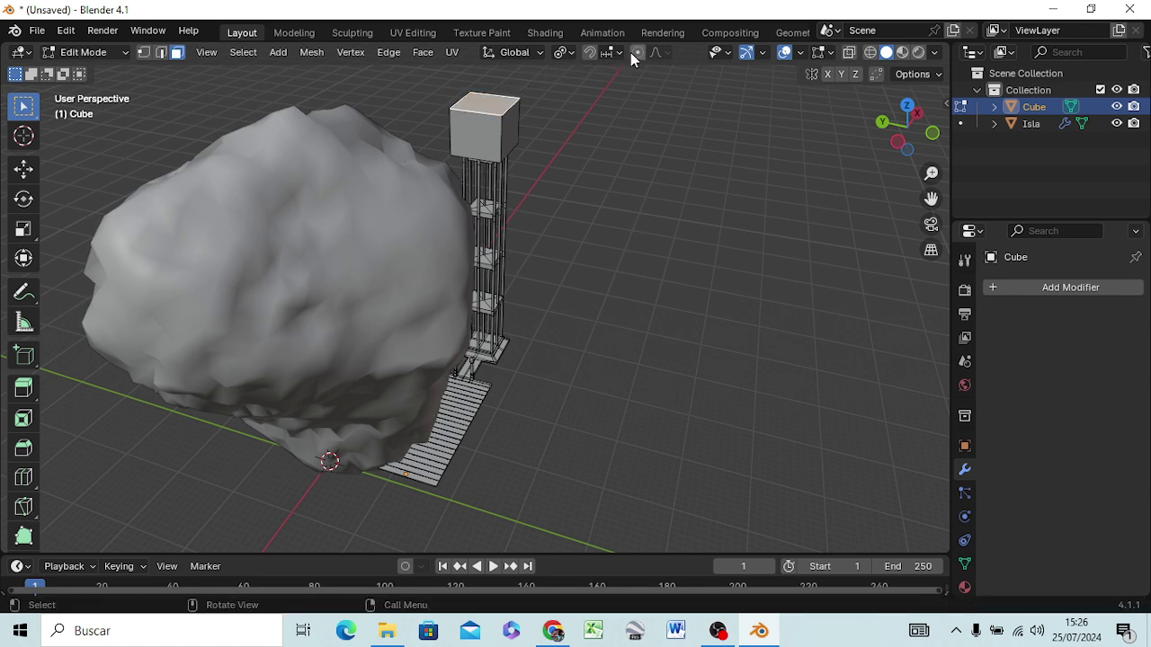
left_click(550, 97)
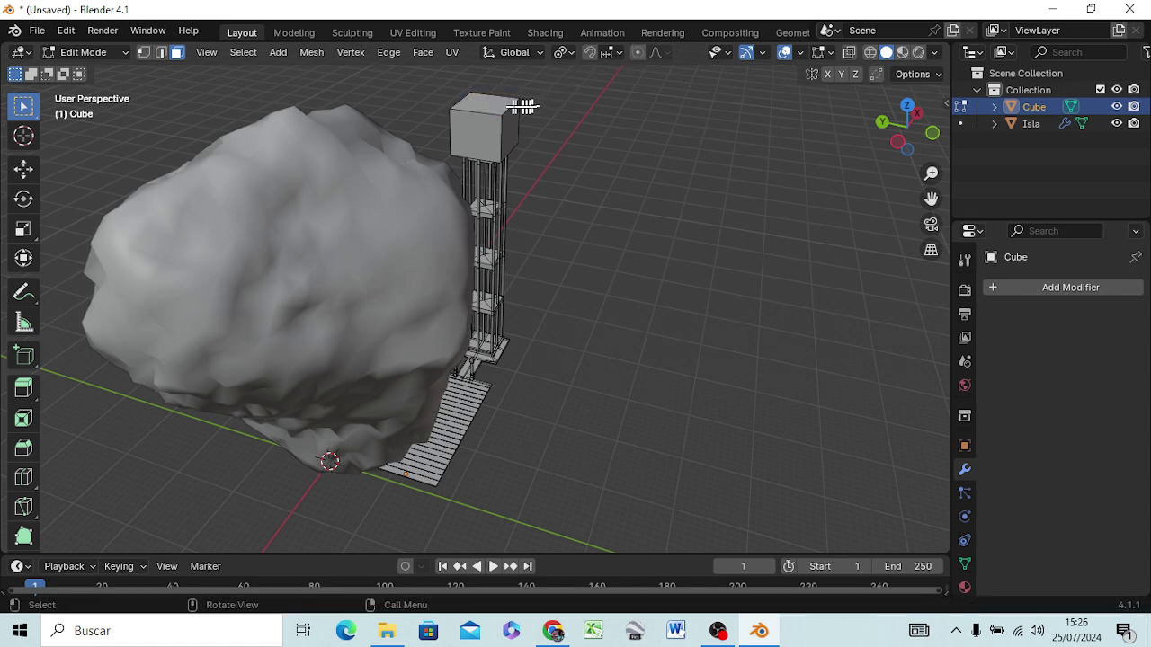
left_click(496, 127)
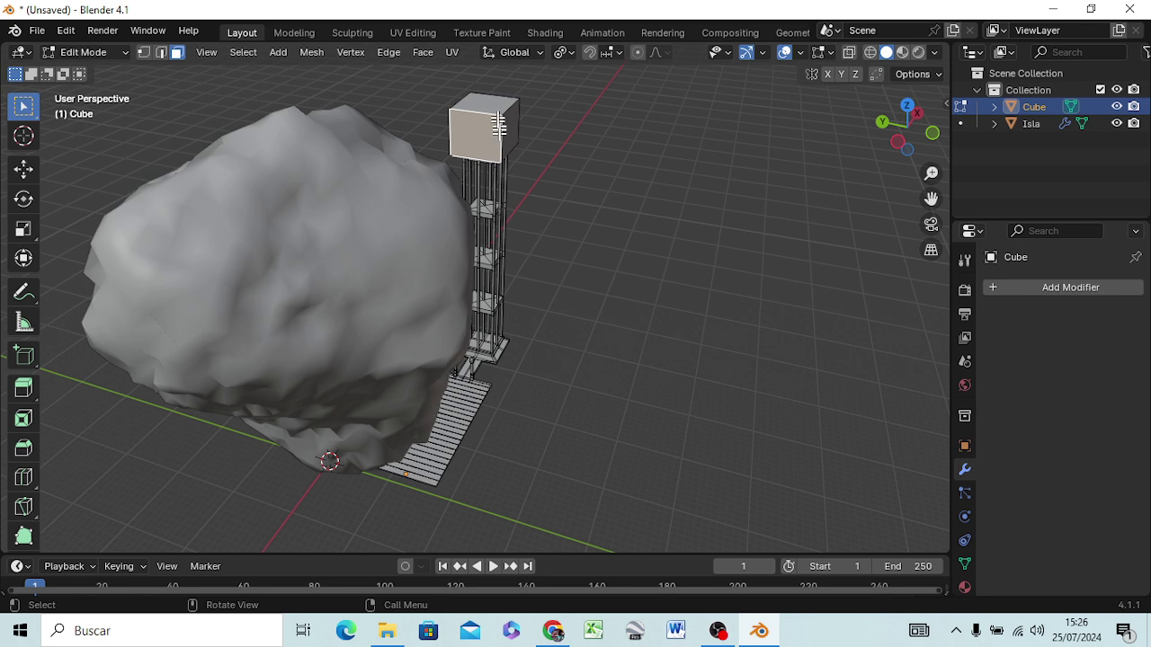
key("alt+a")
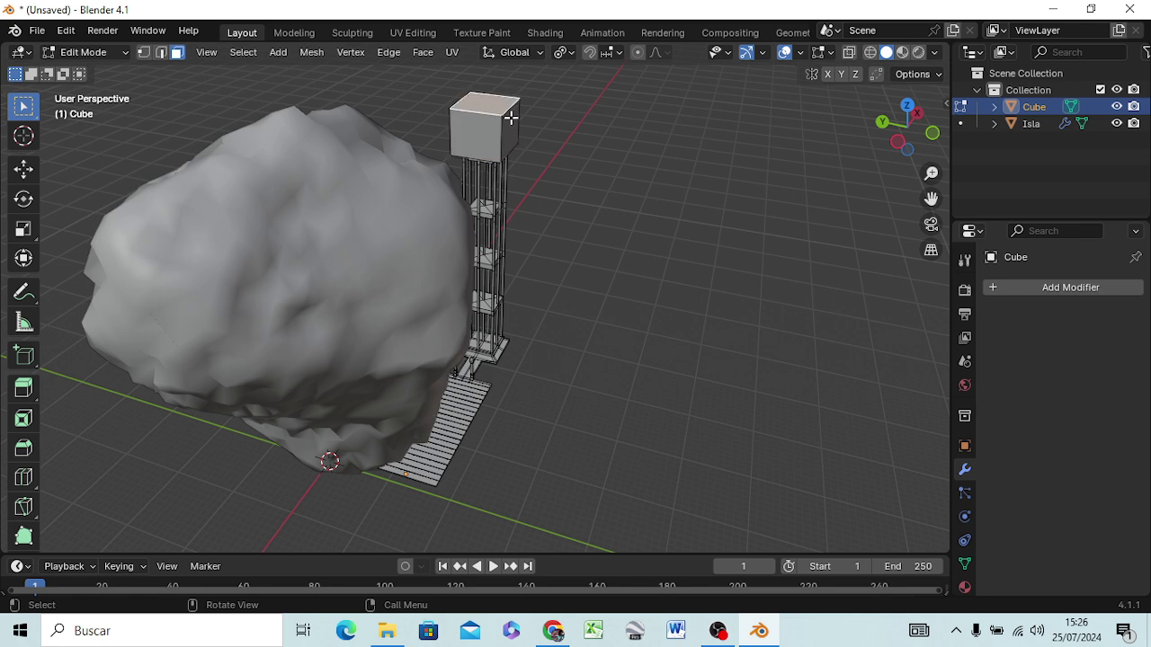
Extrude the tank's top face about 2 m higher and bevel its top edges
key("e")
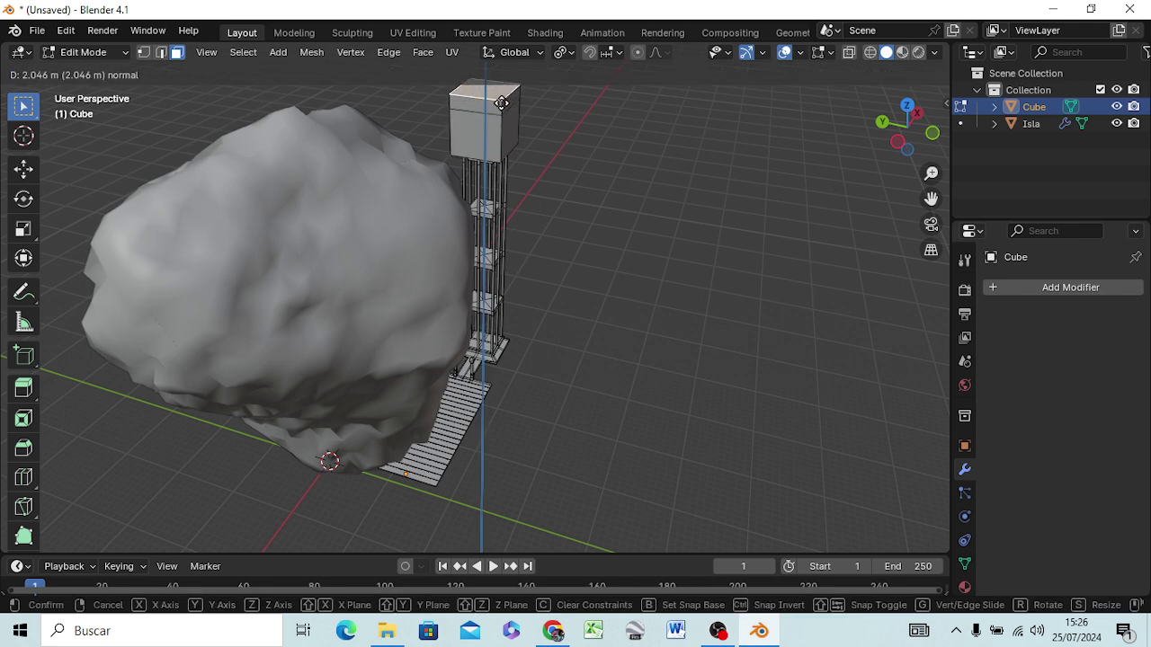
left_click(501, 103)
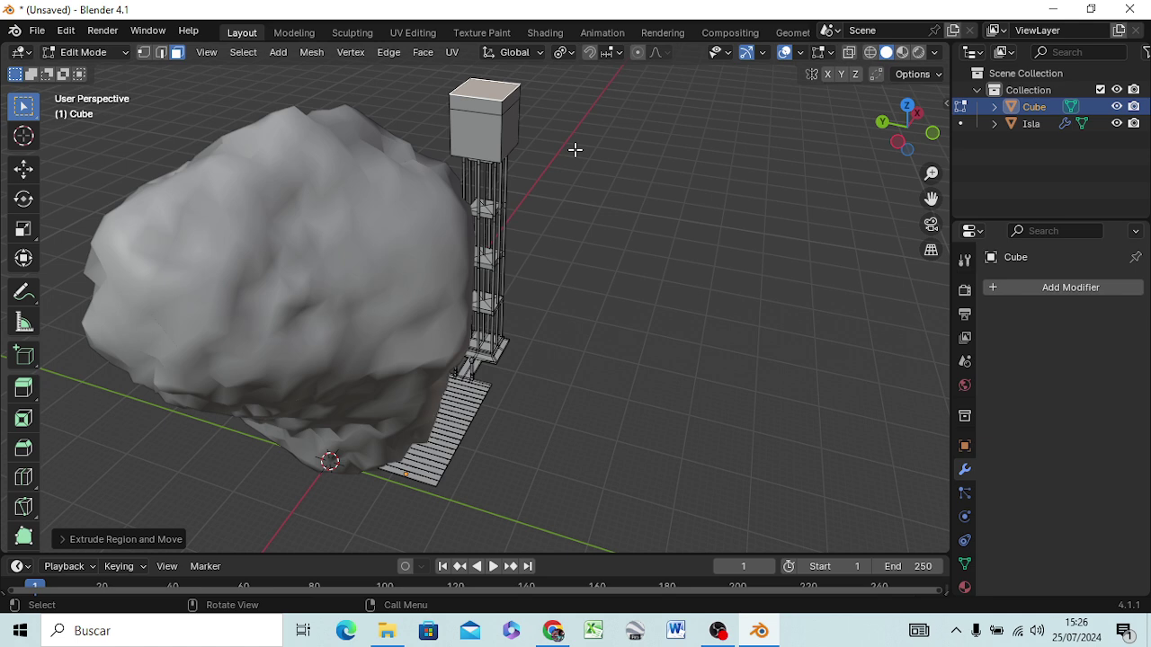
key("ctrl")
key("ctrl+b")
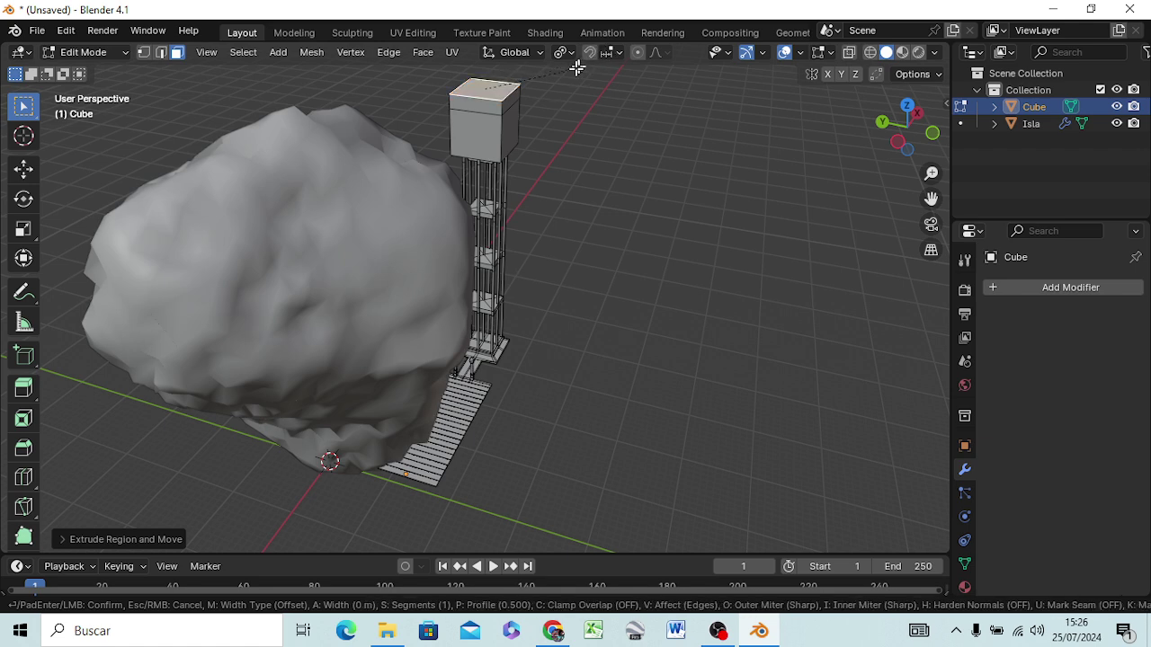
left_click(577, 69)
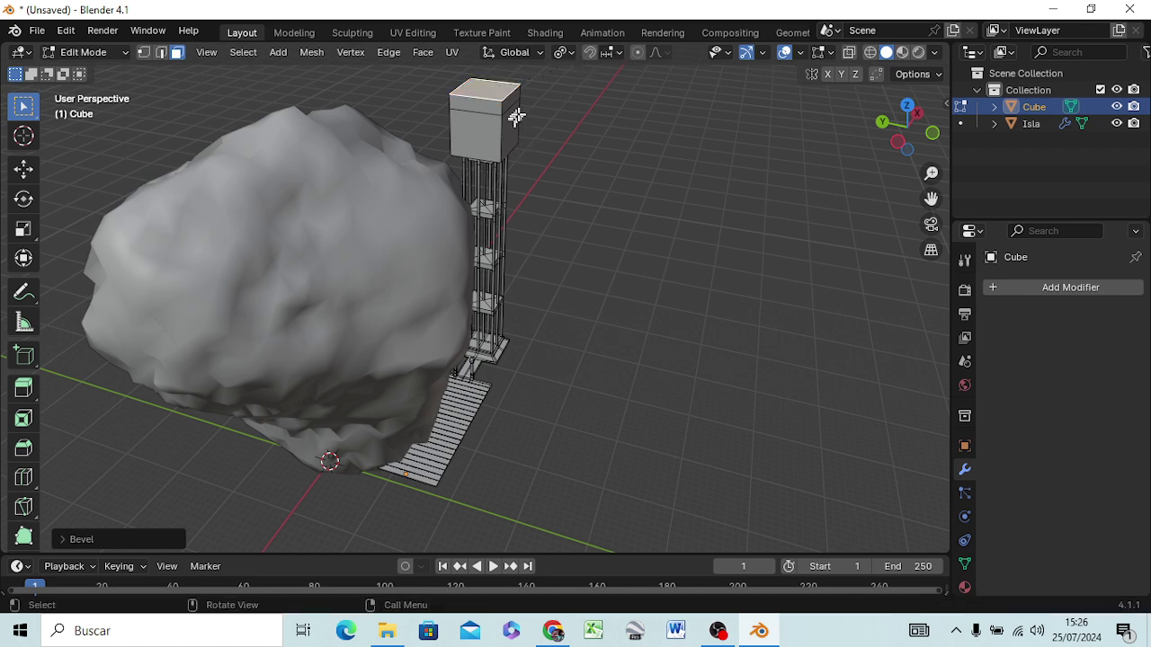
scroll(499, 144, "up", 3)
mouse_move(565, 162)
middle_mouse_down()
mouse_move(387, 520)
mouse_move(404, 494)
middle_mouse_up()
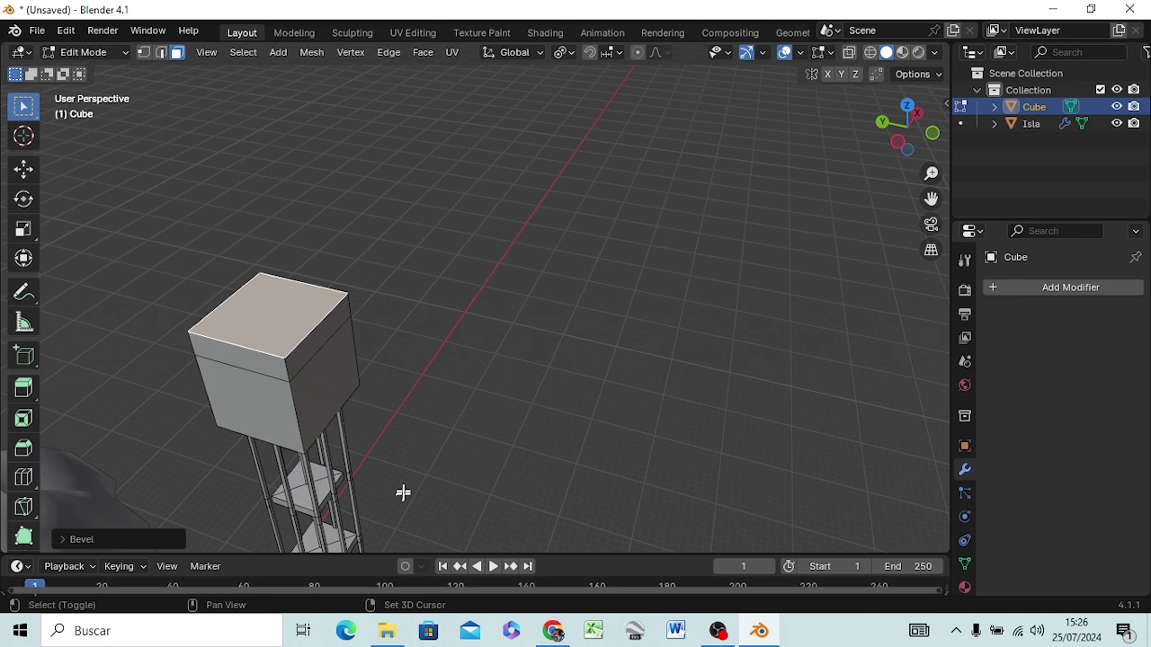
Select the tank's top face and bevel it into strips
left_click(381, 336)
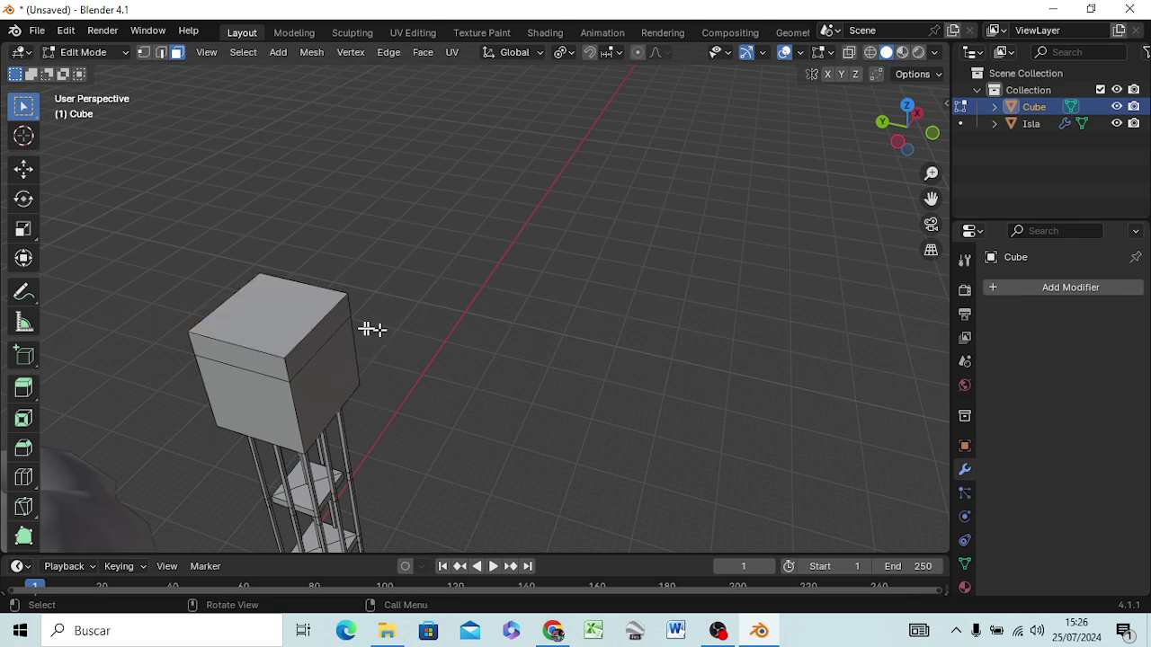
left_click(291, 363)
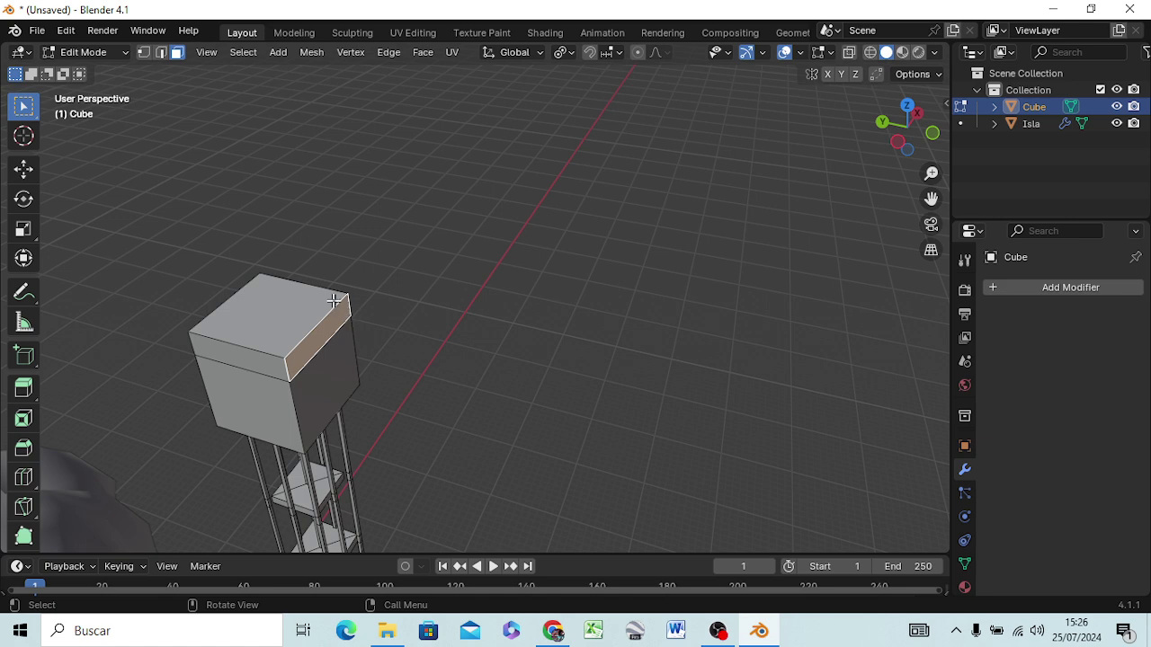
key("2")
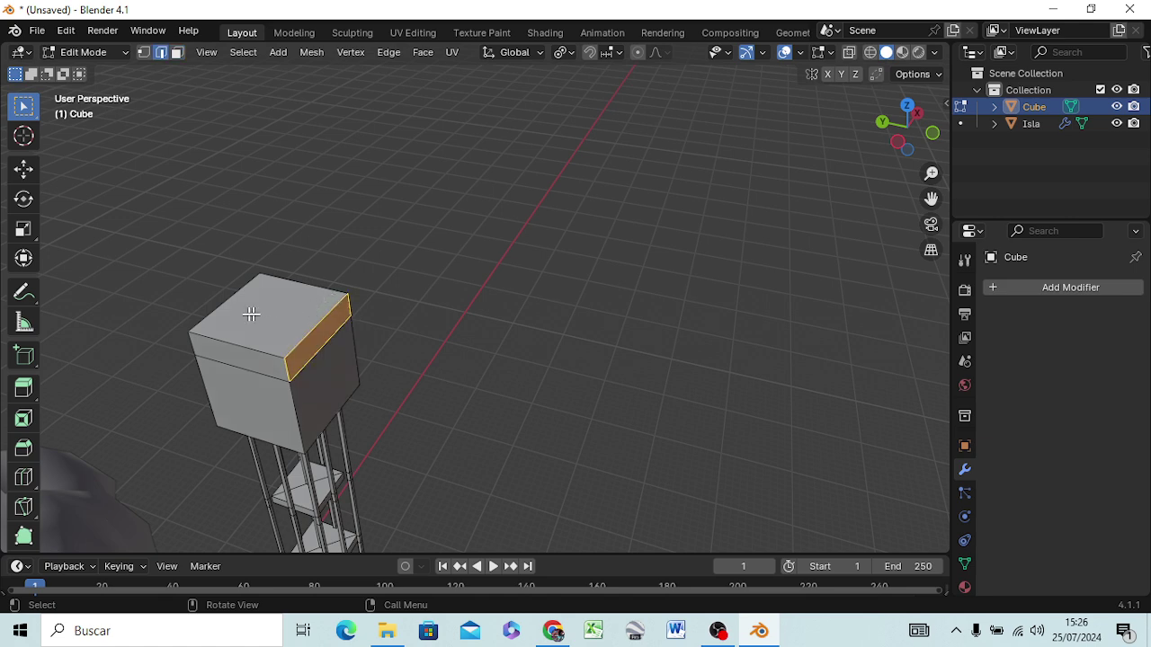
key("alt+a")
key("3")
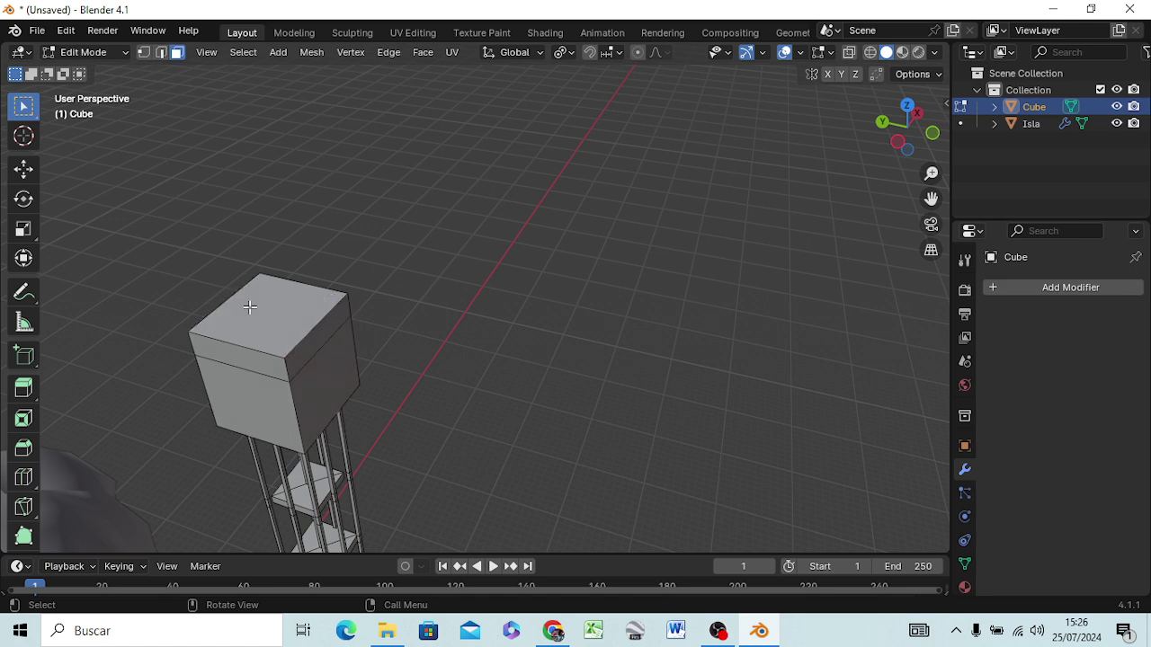
left_click(249, 307)
key("2")
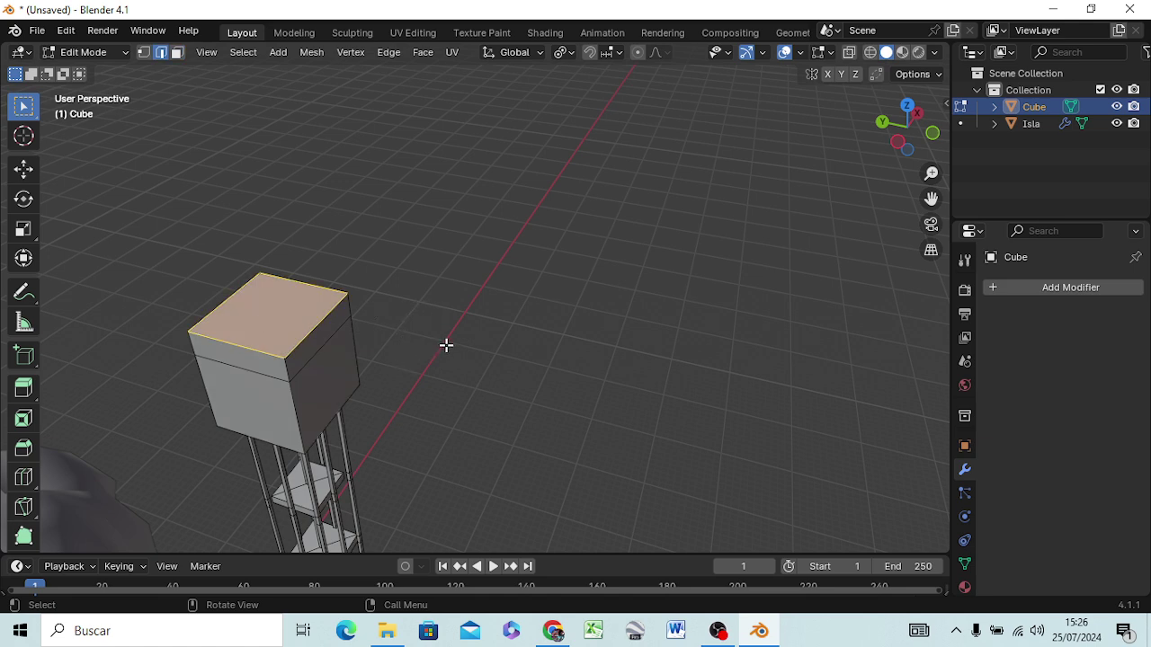
key("ctrl")
key("ctrl+b")
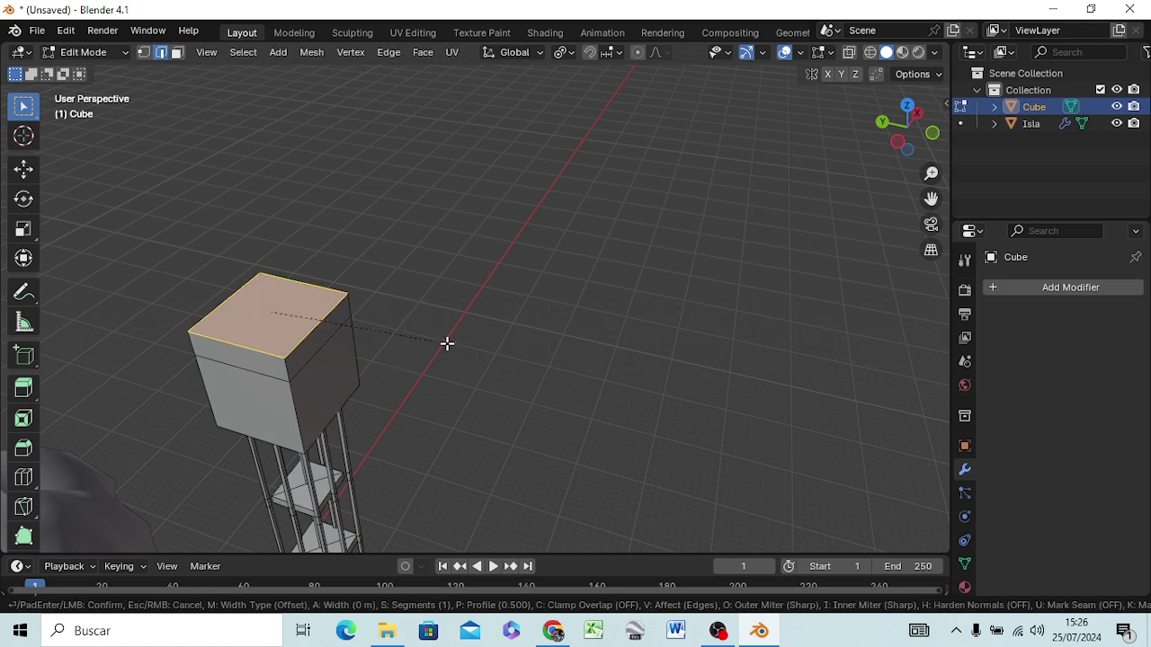
left_click(470, 283)
Select the middle strip of the top face and move it up along Z
left_click(281, 315)
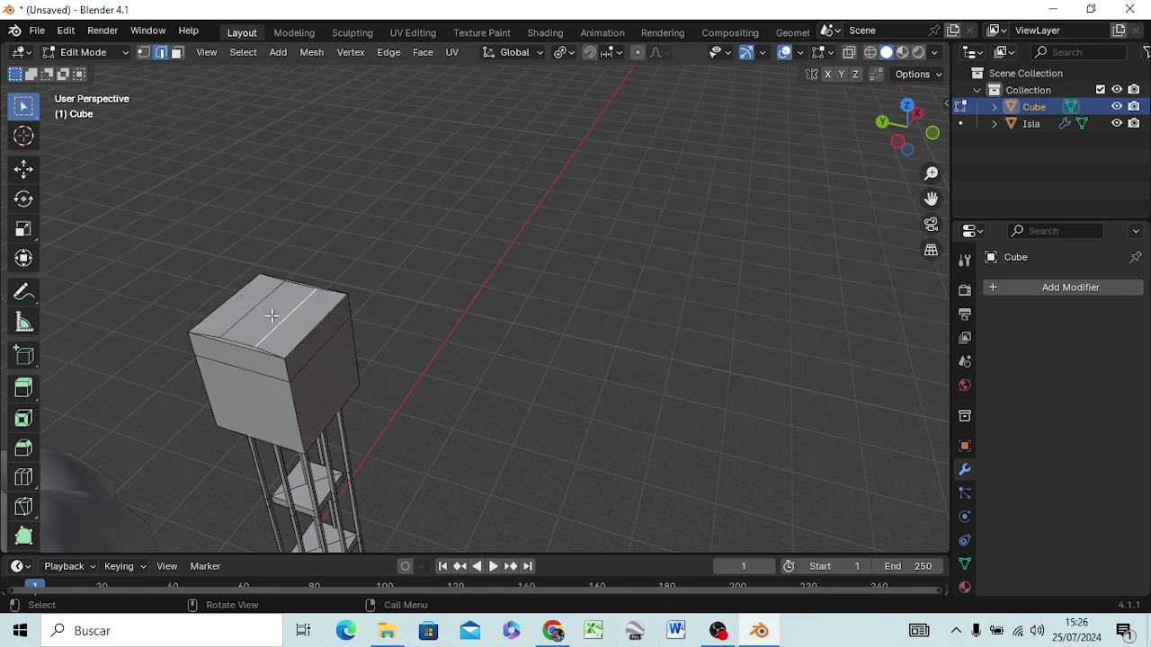
key("g")
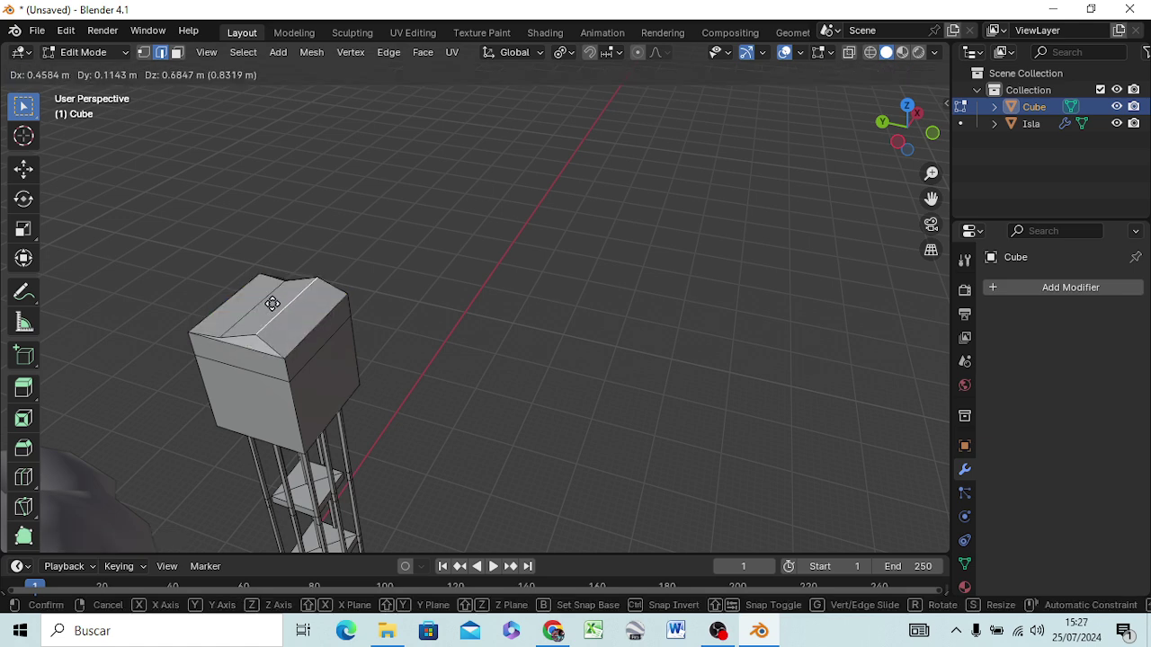
right_click(273, 304)
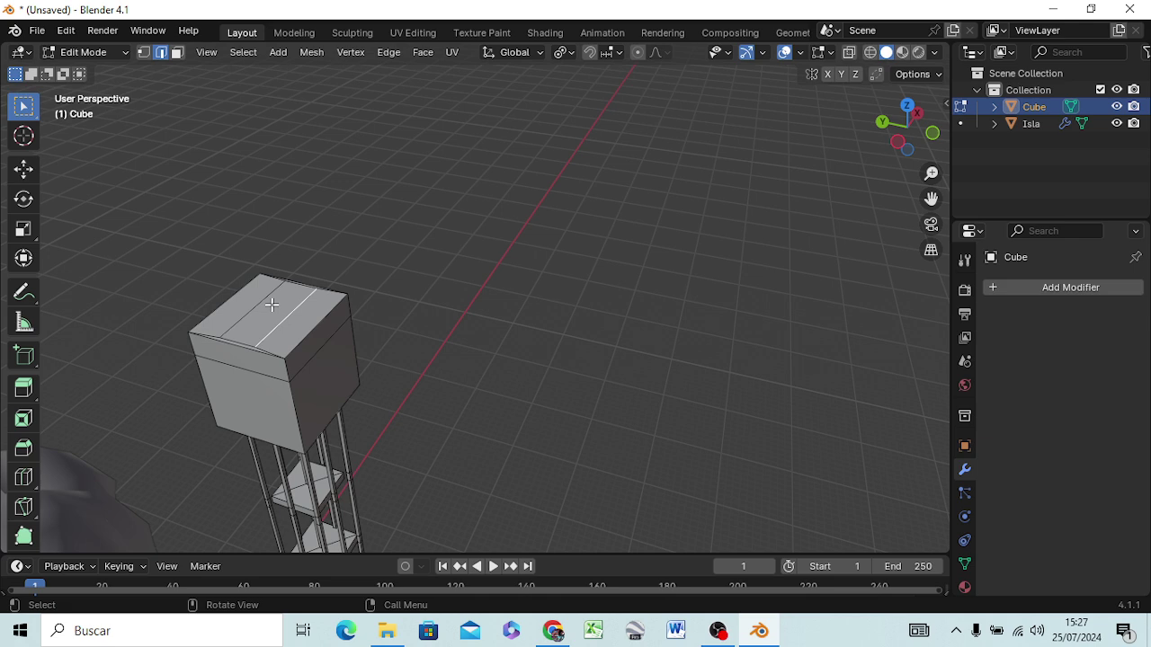
key("3")
left_click(267, 305)
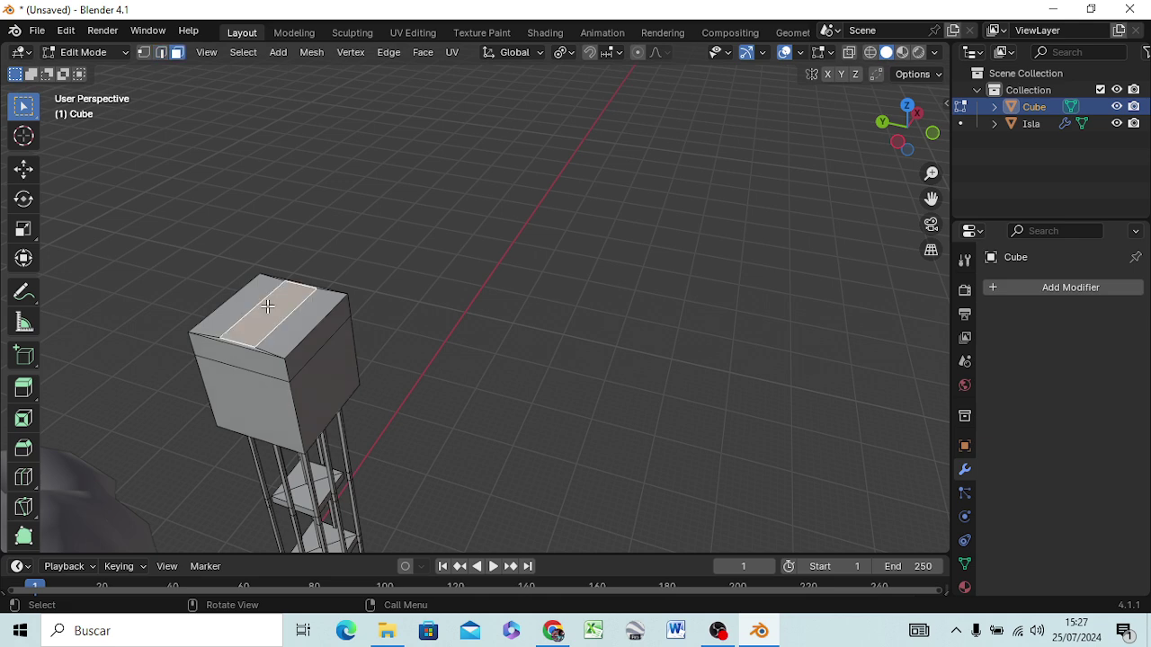
key("g")
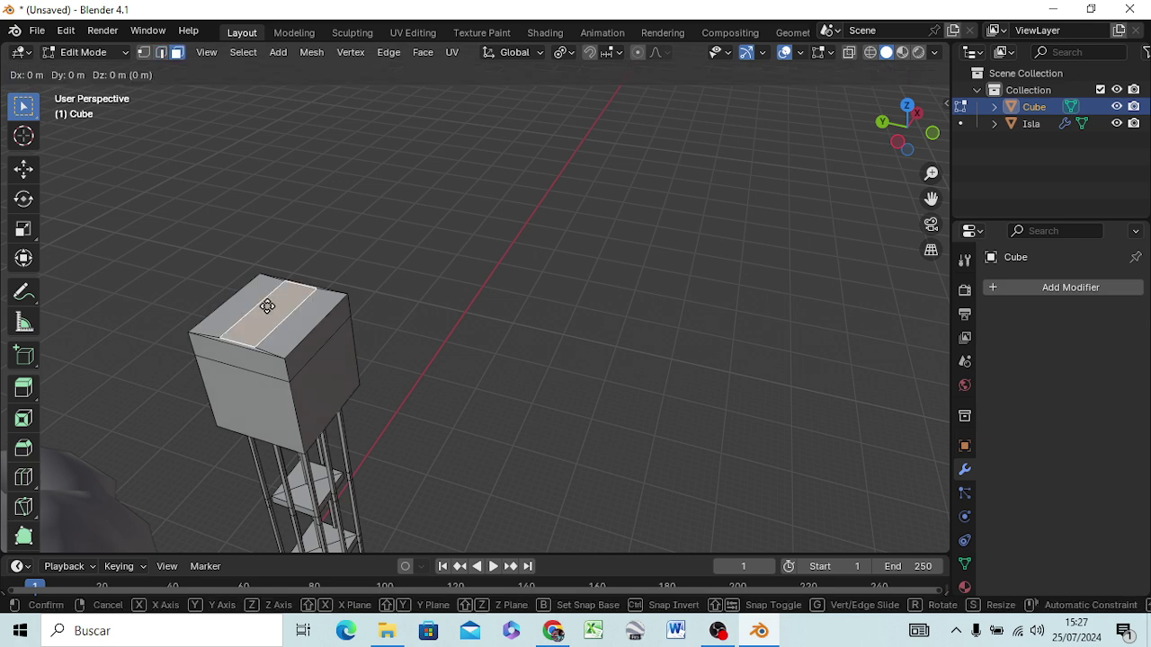
key("z")
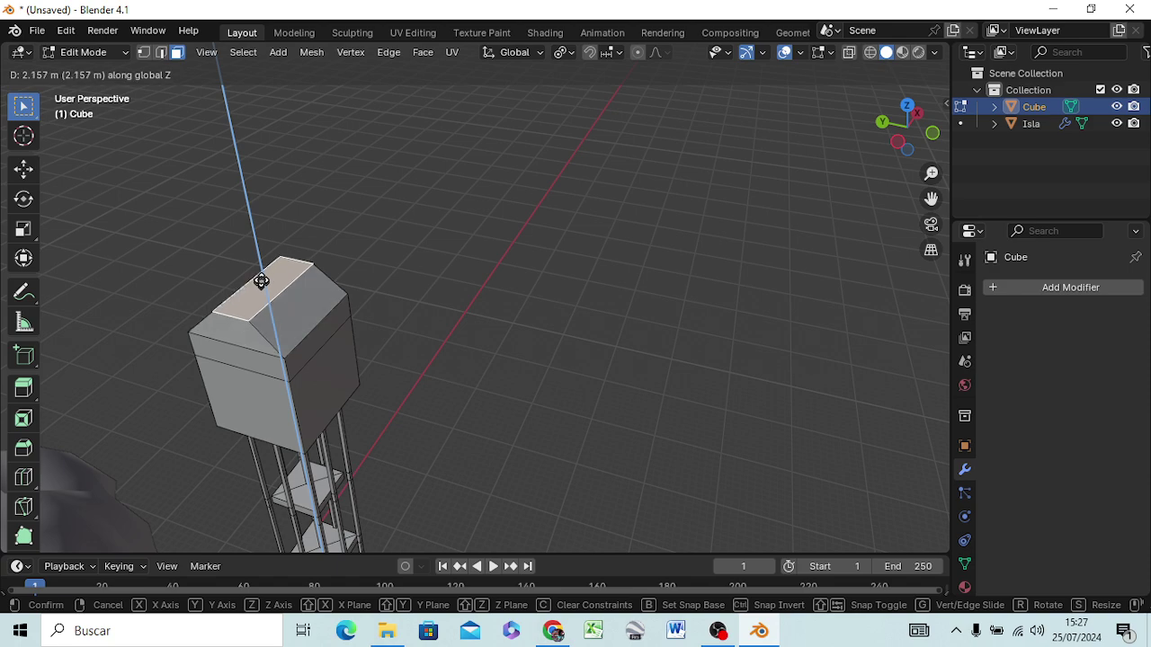
Raise the roof strip about 2.157 m along Z and view it from above
left_click(259, 277)
mouse_move(298, 347)
middle_mouse_down()
mouse_move(305, 368)
mouse_move(146, 381)
mouse_move(108, 367)
mouse_move(65, 326)
mouse_move(111, 365)
middle_mouse_up()
mouse_move(291, 231)
middle_mouse_down()
mouse_move(341, 241)
mouse_move(385, 286)
middle_mouse_up()
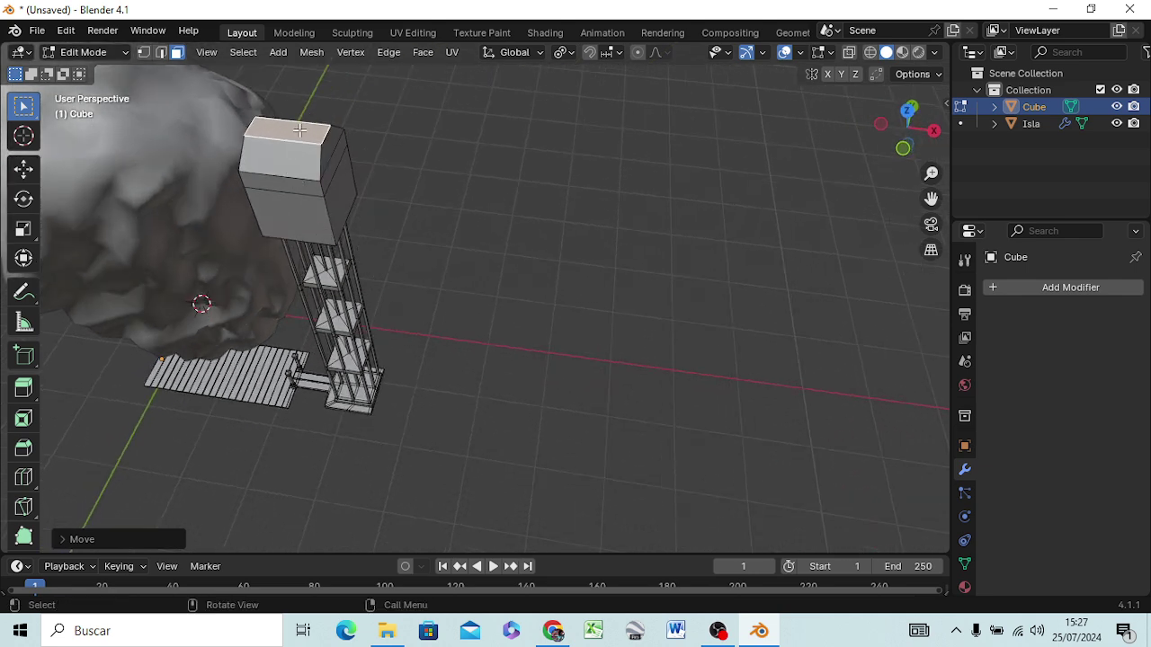
Narrow the raised roof top along X in two scales, forming a small flat top
key("s")
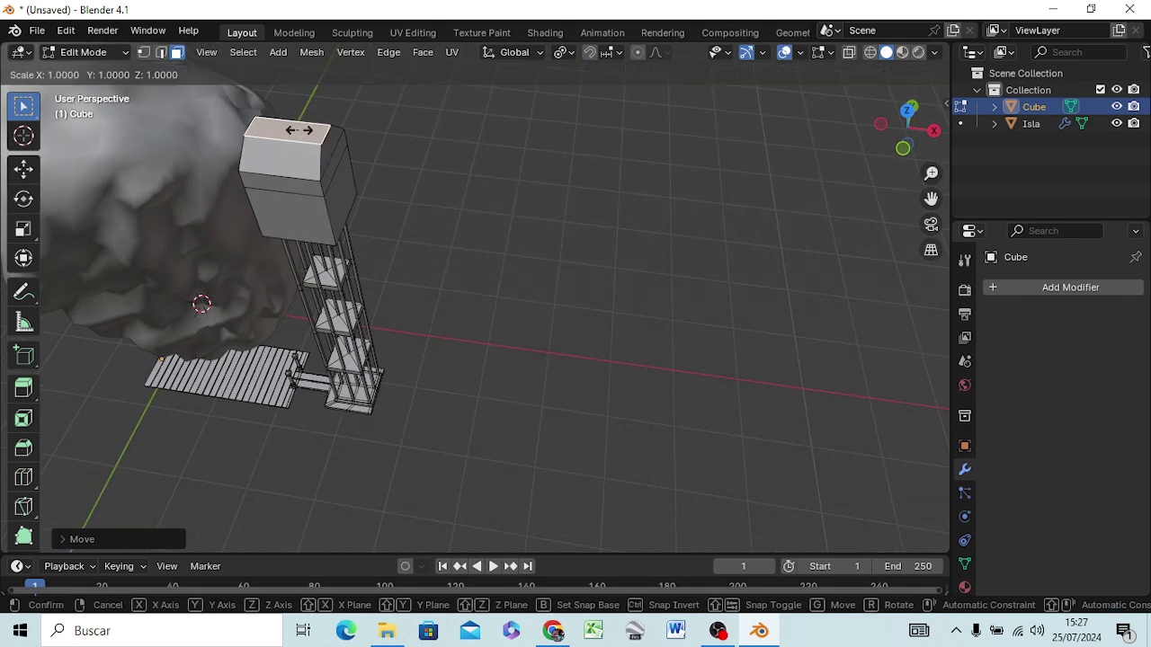
key("x")
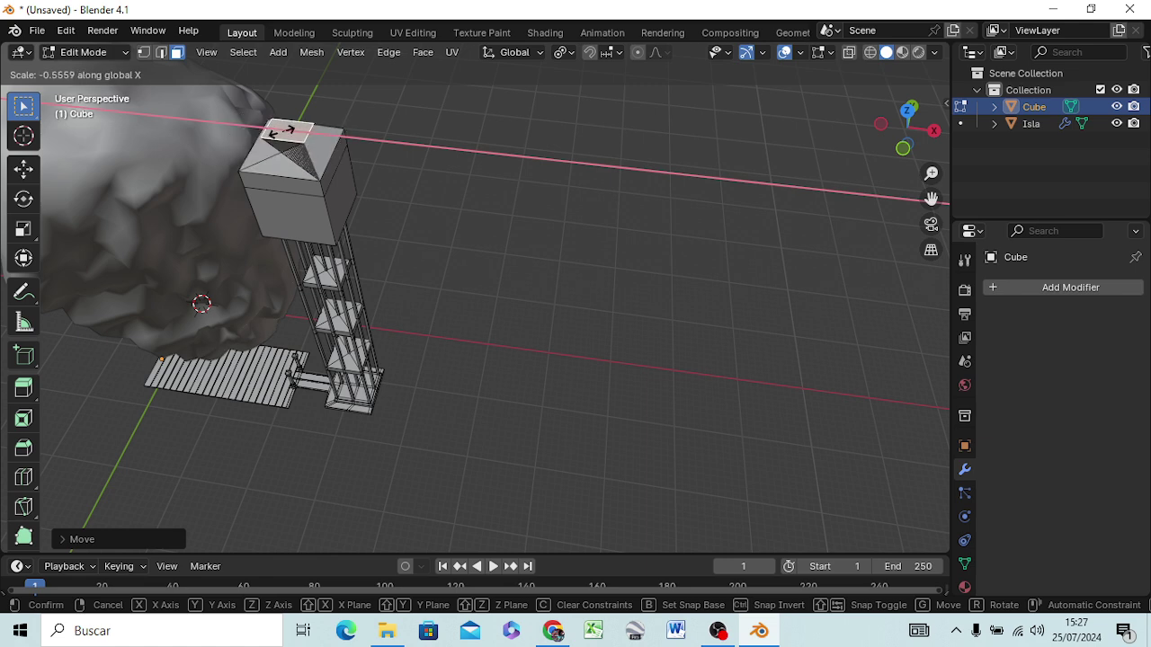
left_click(290, 133)
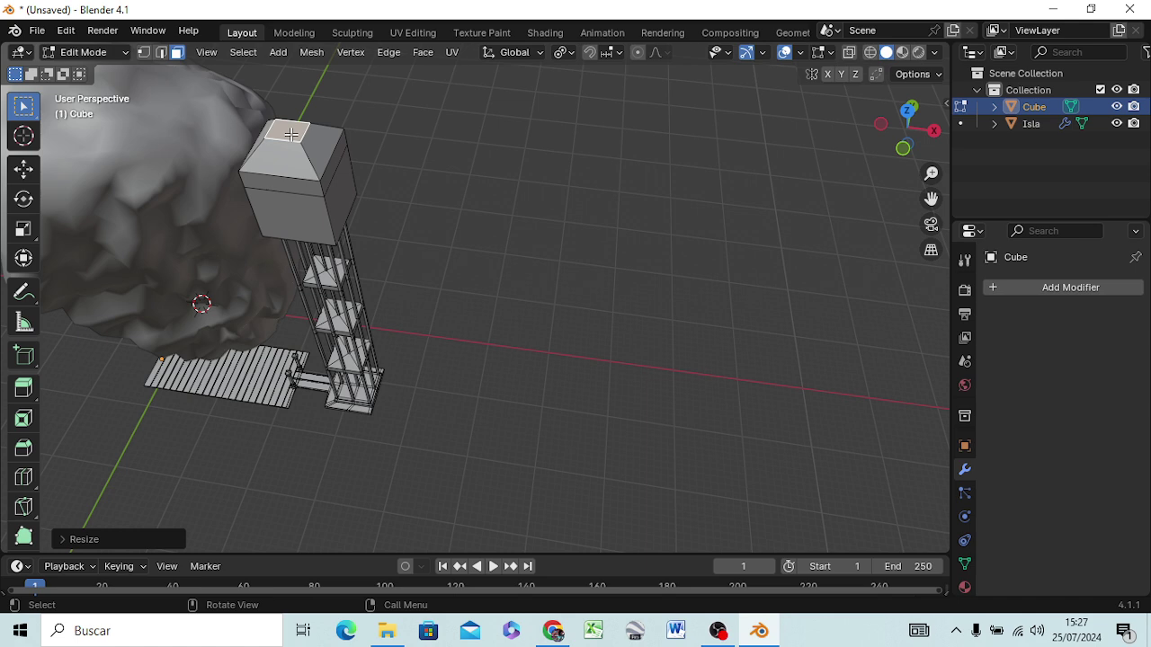
key("s")
key("x")
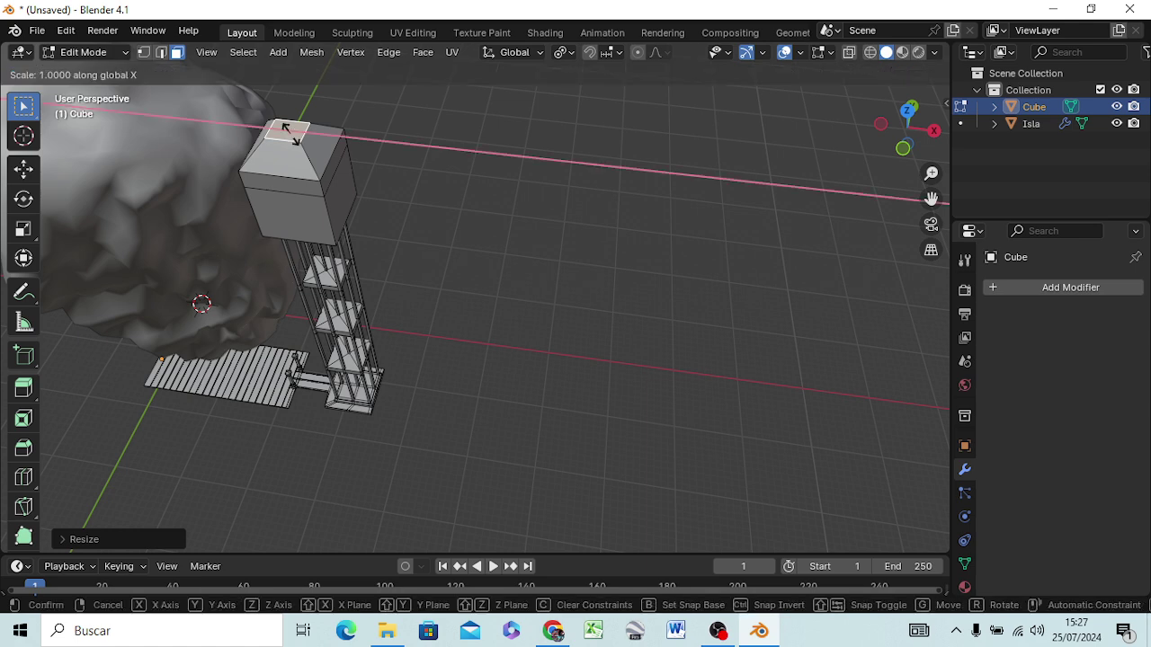
left_click(289, 133)
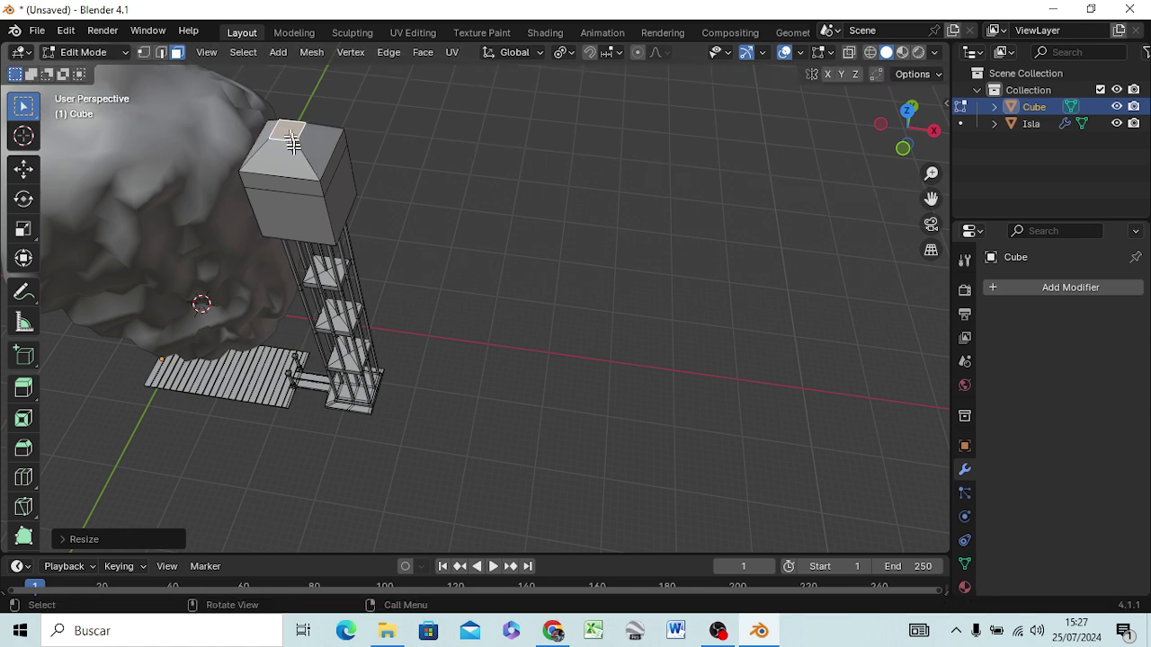
mouse_move(329, 216)
middle_mouse_down()
mouse_move(329, 115)
mouse_move(334, 171)
middle_mouse_up()
mouse_move(351, 247)
middle_mouse_down()
mouse_move(540, 233)
mouse_move(503, 234)
middle_mouse_up()
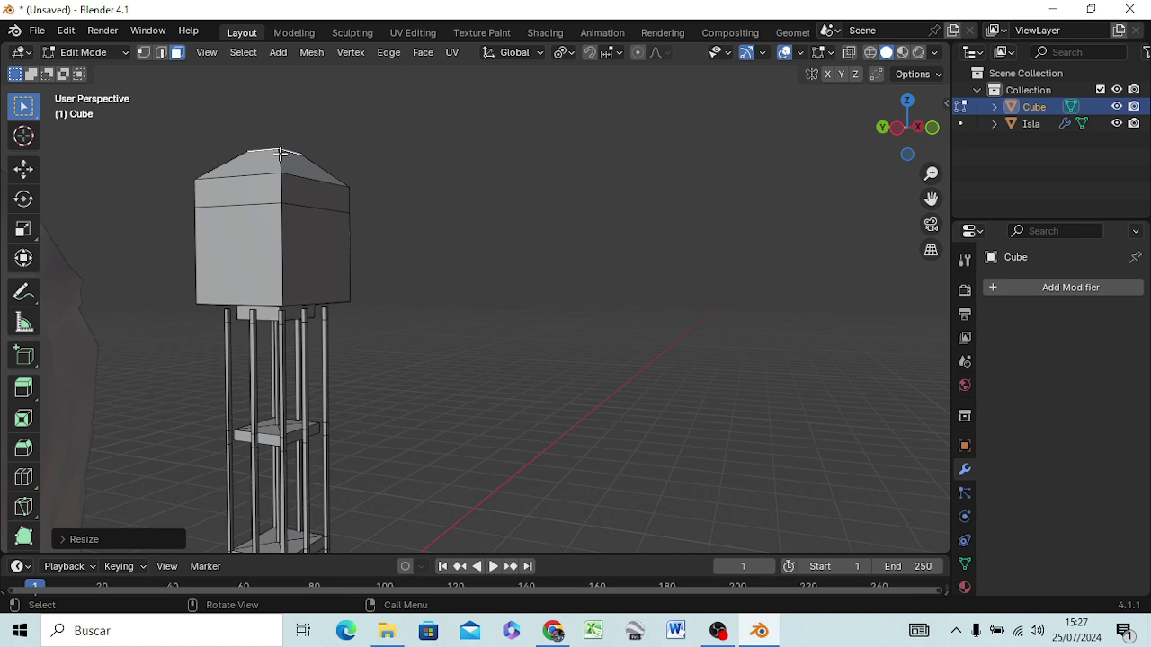
Extrude the roof's top face upward twice, shrinking it after each extrusion into a chimney
key("e")
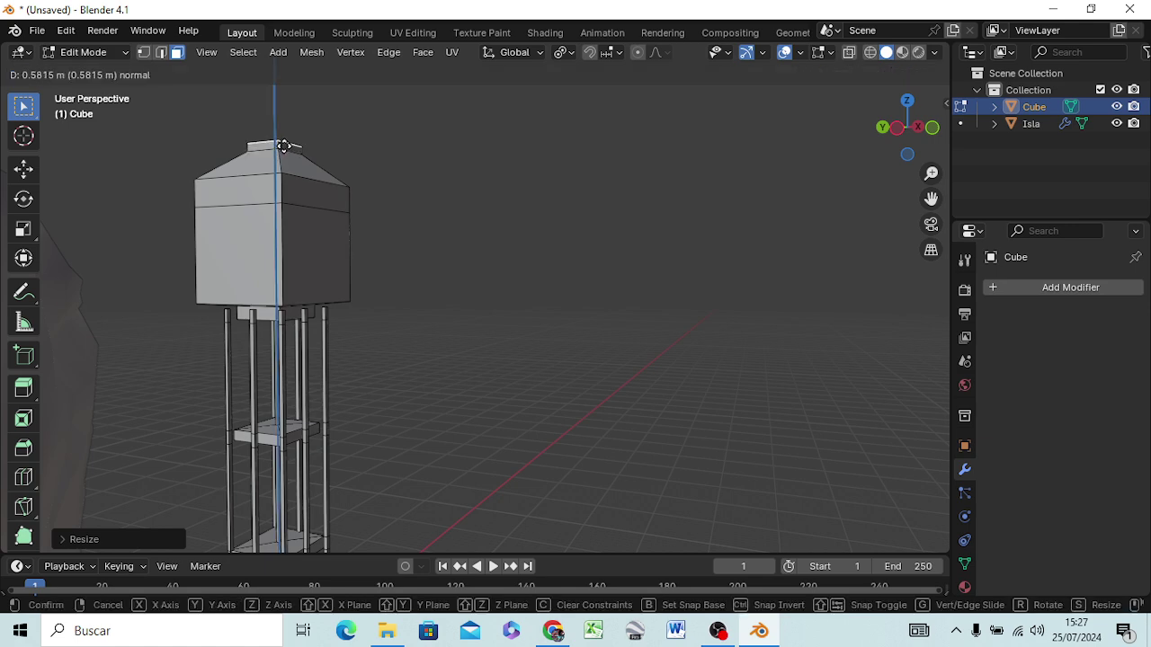
left_click(283, 146)
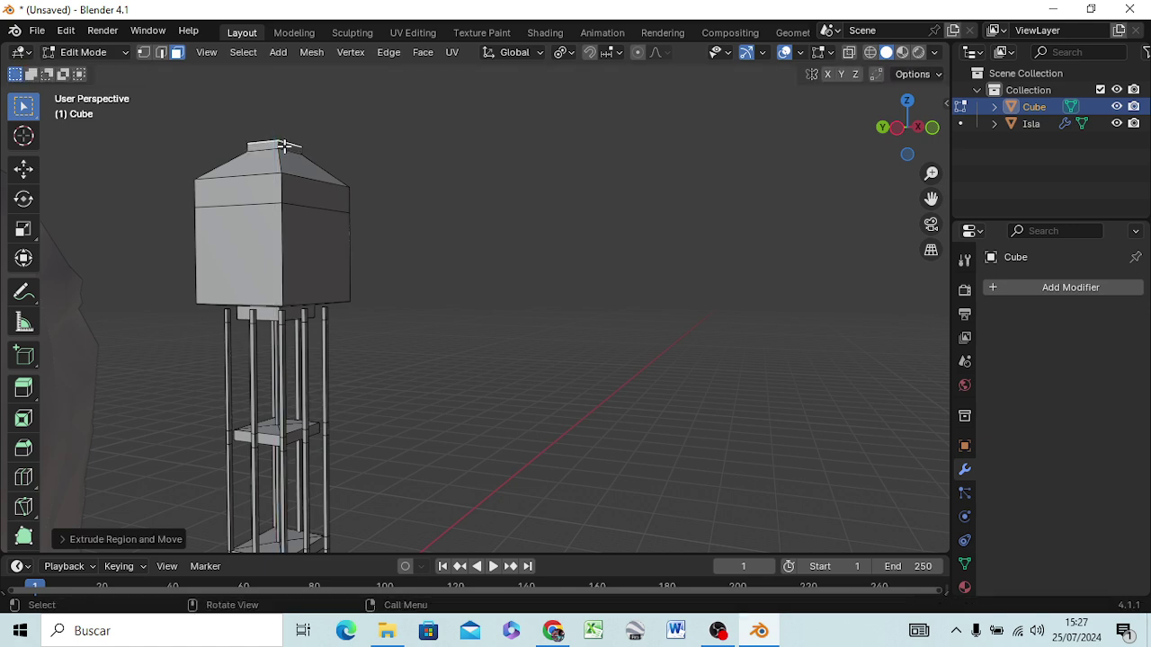
key("s")
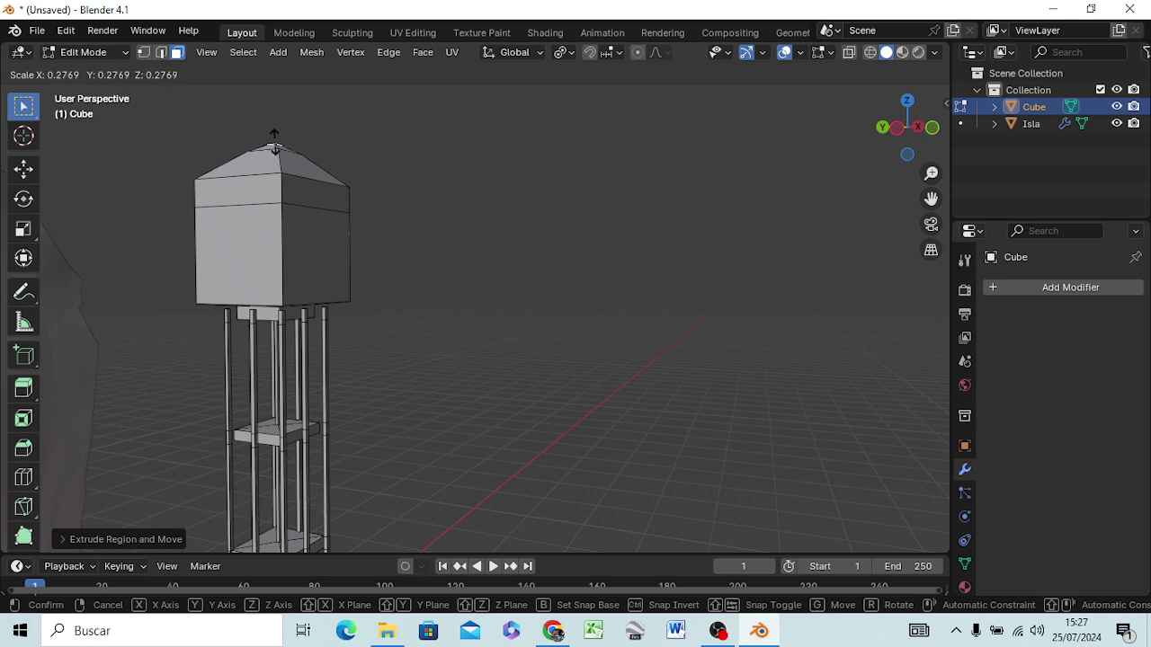
left_click(278, 140)
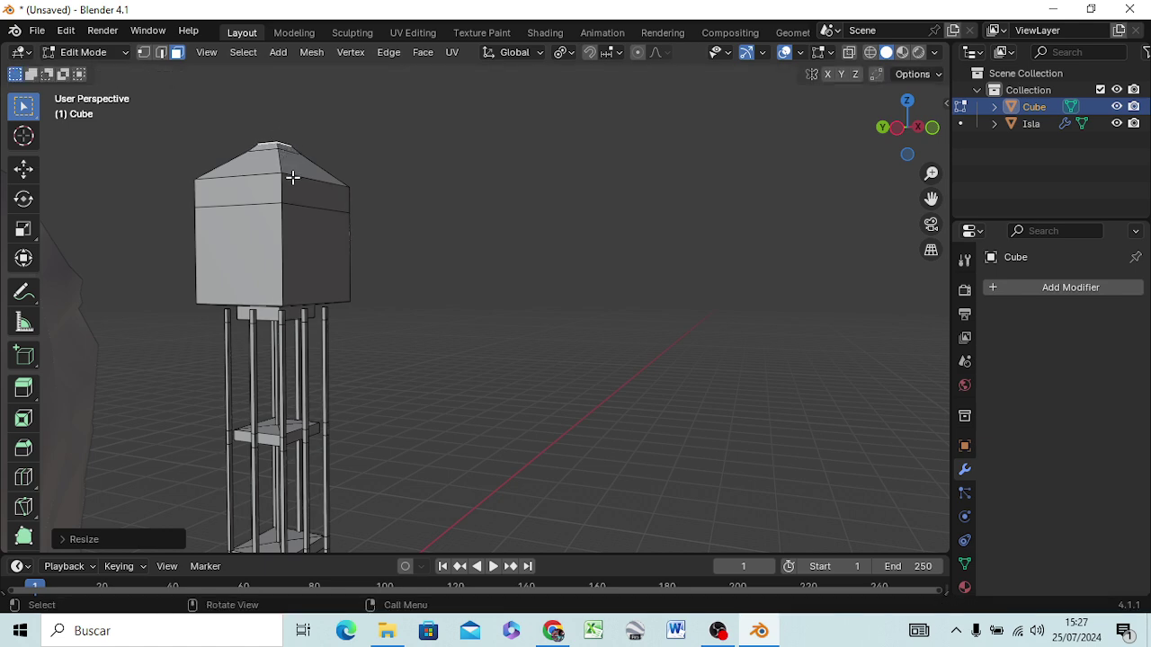
key("e")
left_click(293, 152)
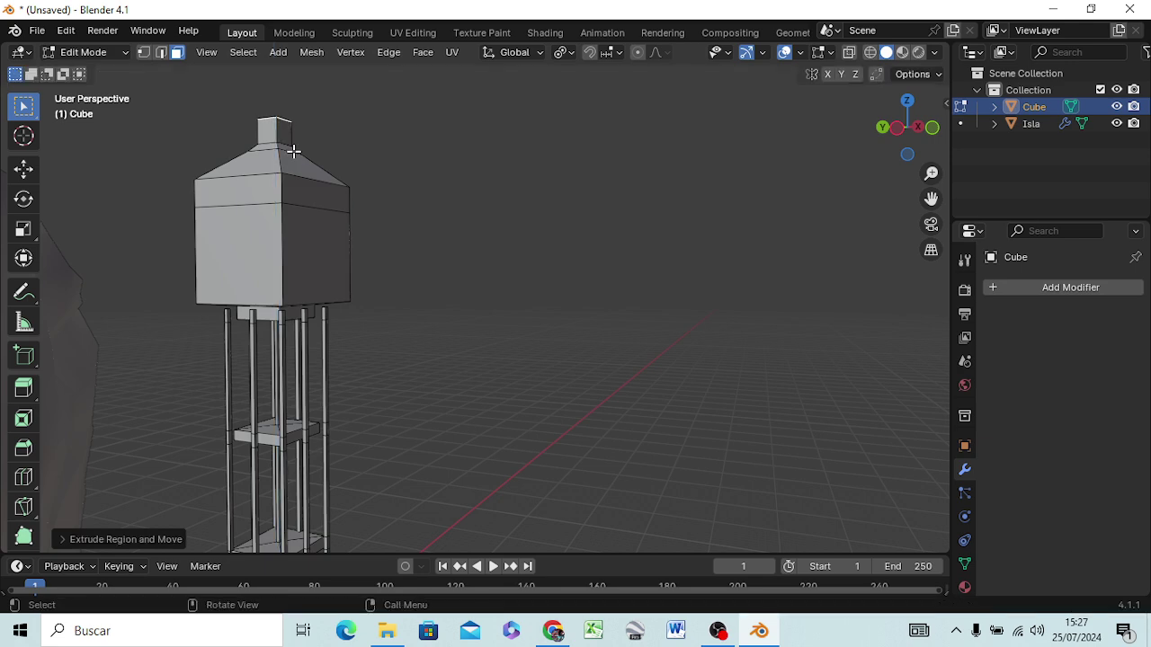
key("s")
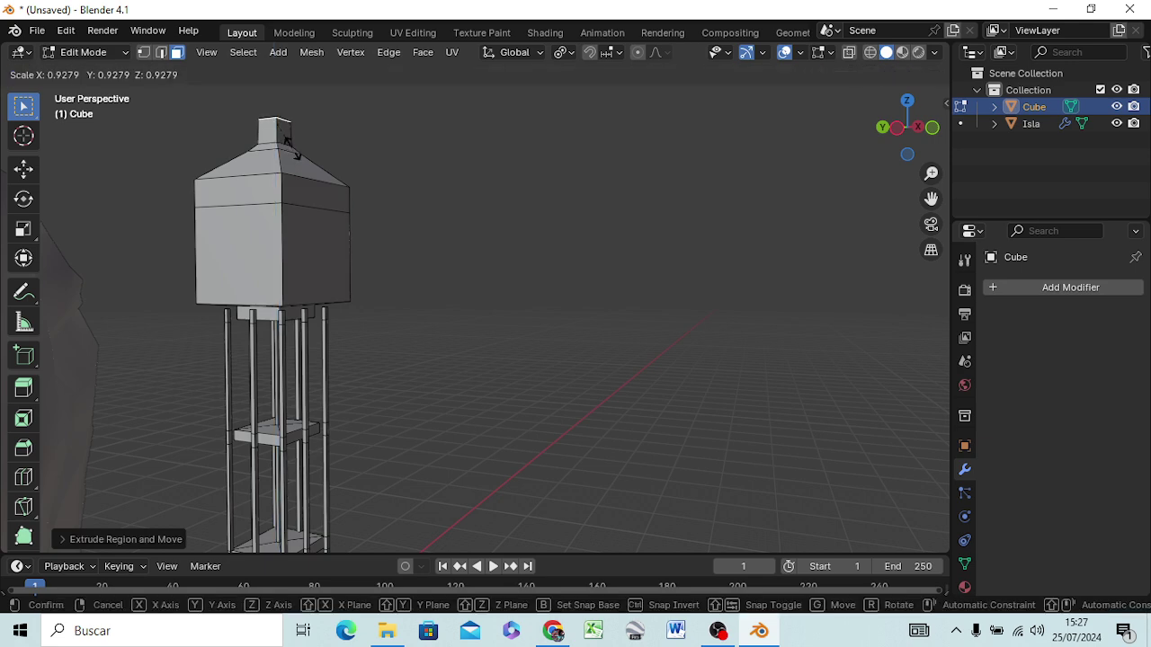
left_click(278, 130)
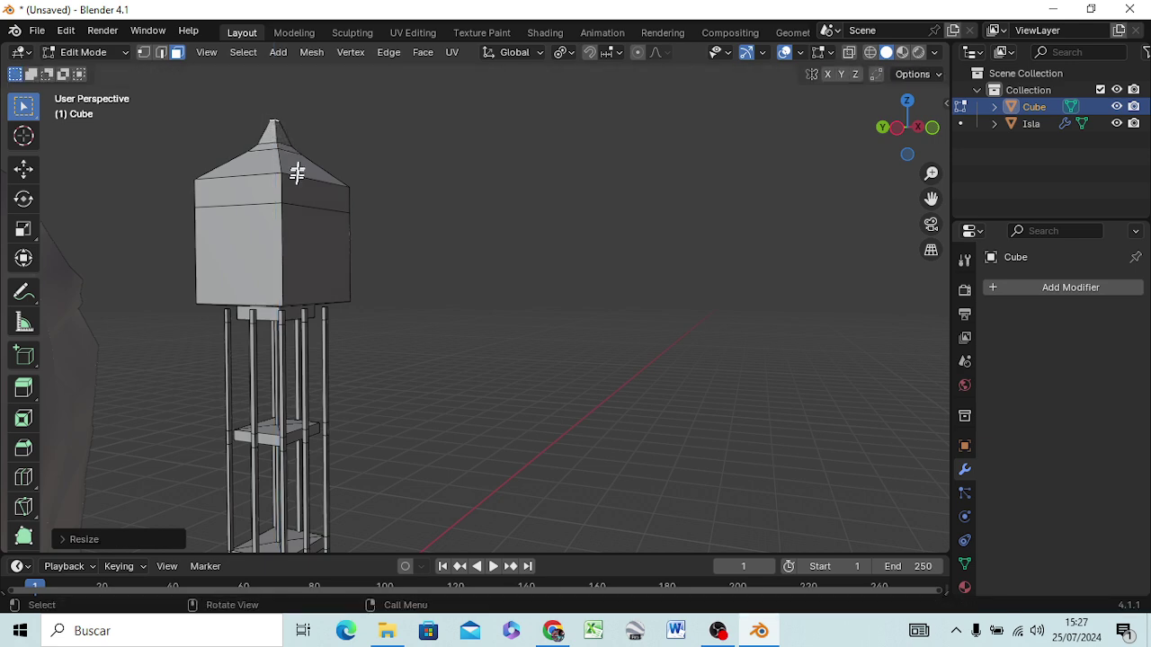
Extrude the chimney top into a tall spire and scale its tip to a point
key("e")
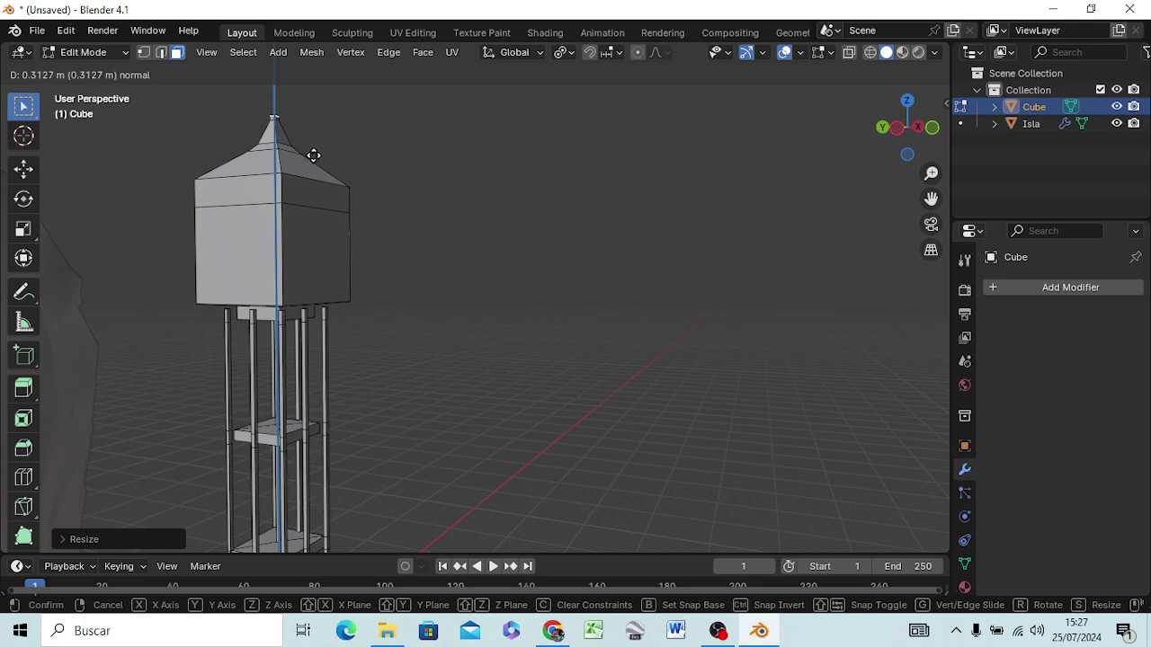
left_click(299, 133)
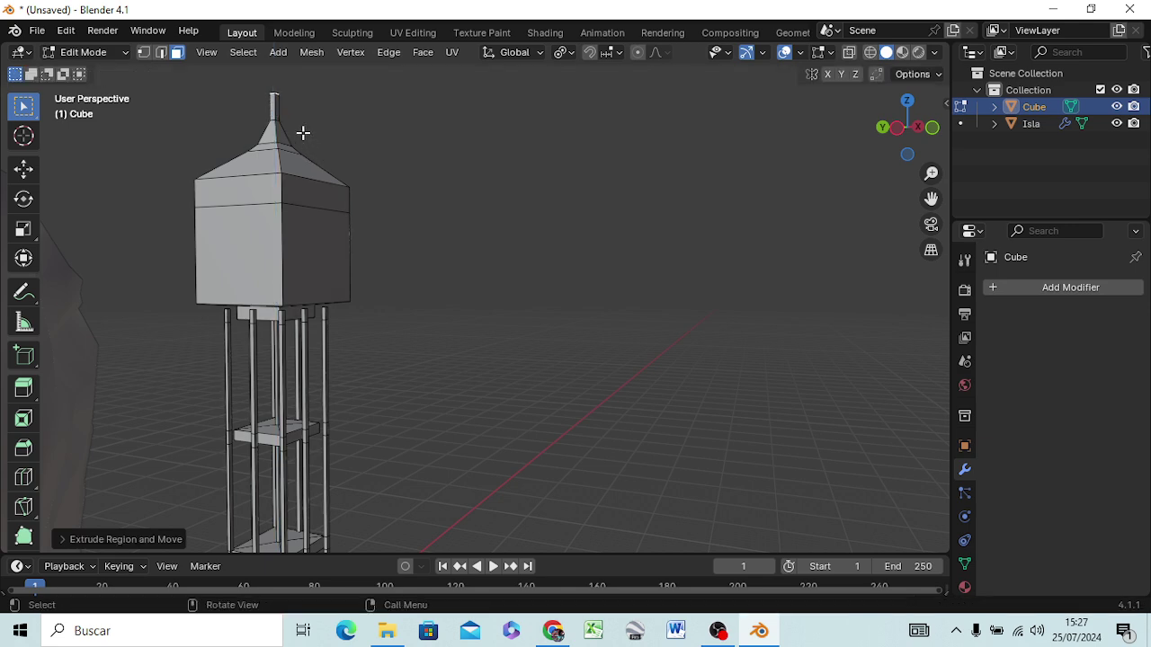
scroll(304, 139, "up", 5)
middle_click_drag(283, 149, 421, 437, "shift")
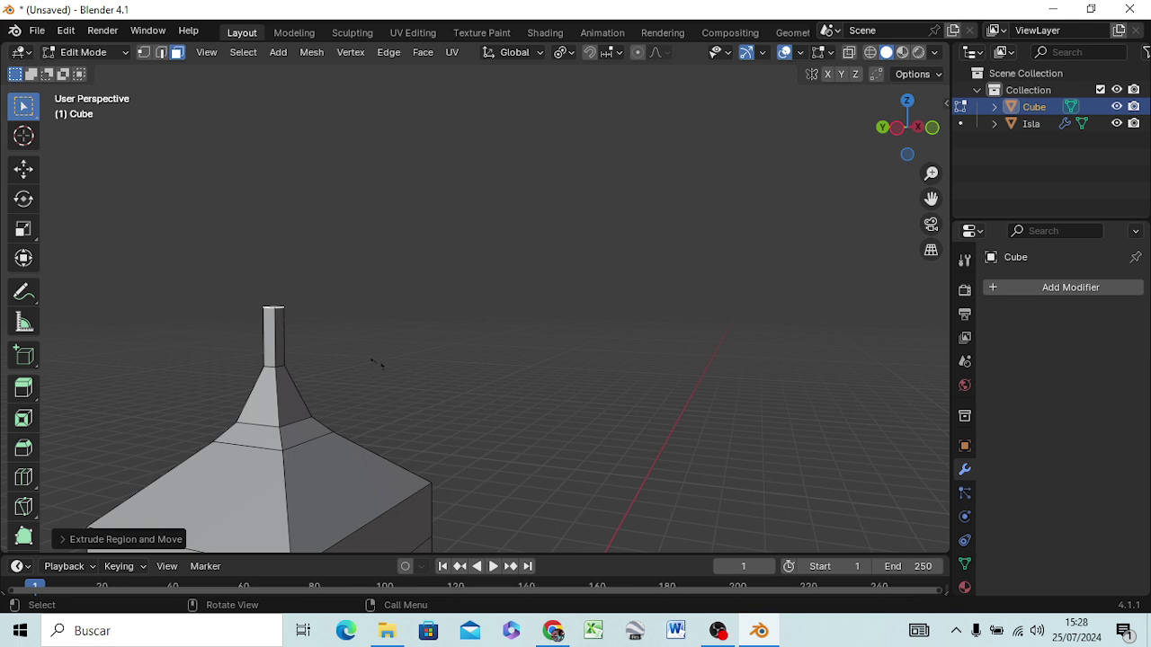
key("s")
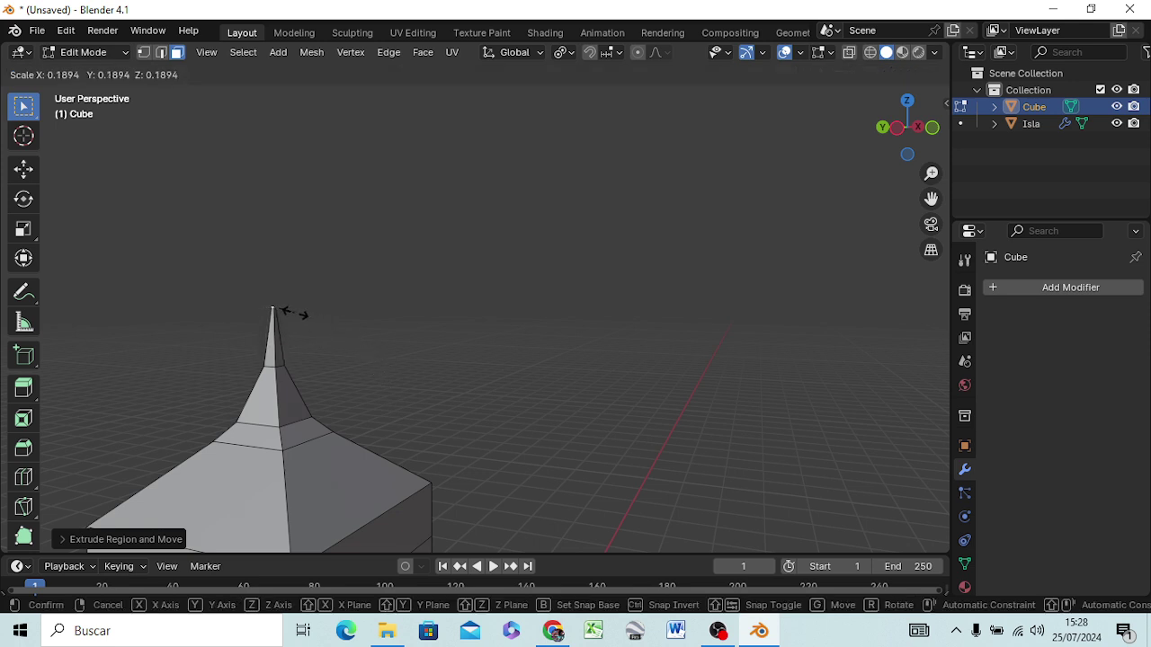
left_click(292, 314)
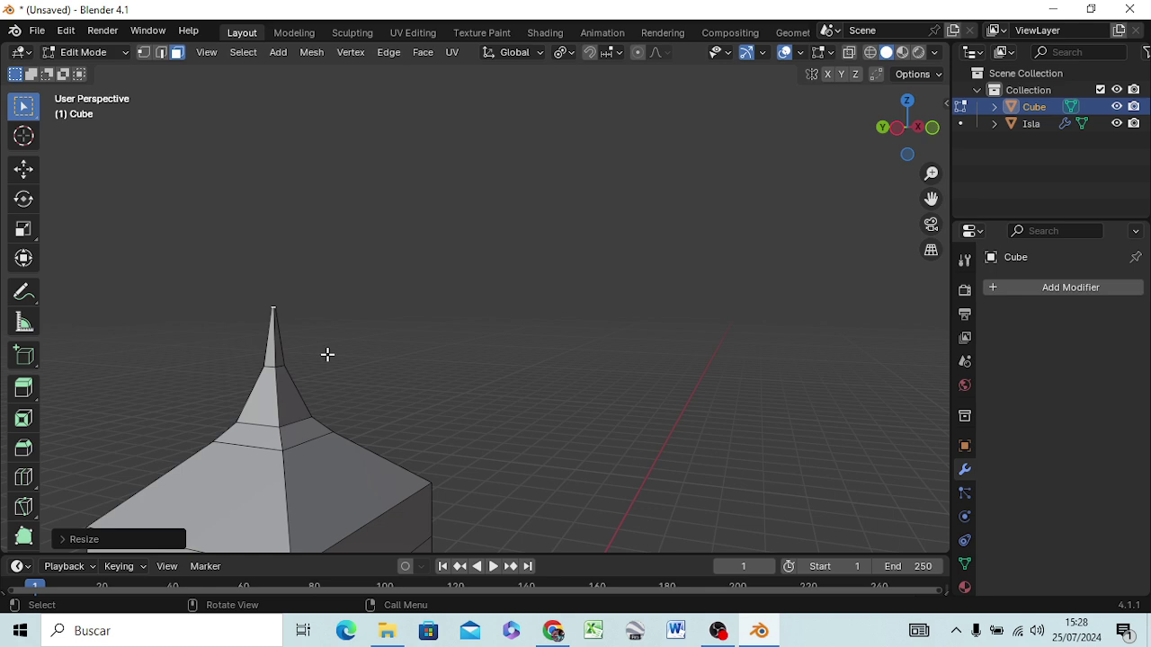
scroll(327, 355, "down", 5)
mouse_move(385, 457)
middle_mouse_down()
mouse_move(269, 406)
mouse_move(226, 470)
mouse_move(242, 506)
mouse_move(270, 474)
middle_mouse_up()
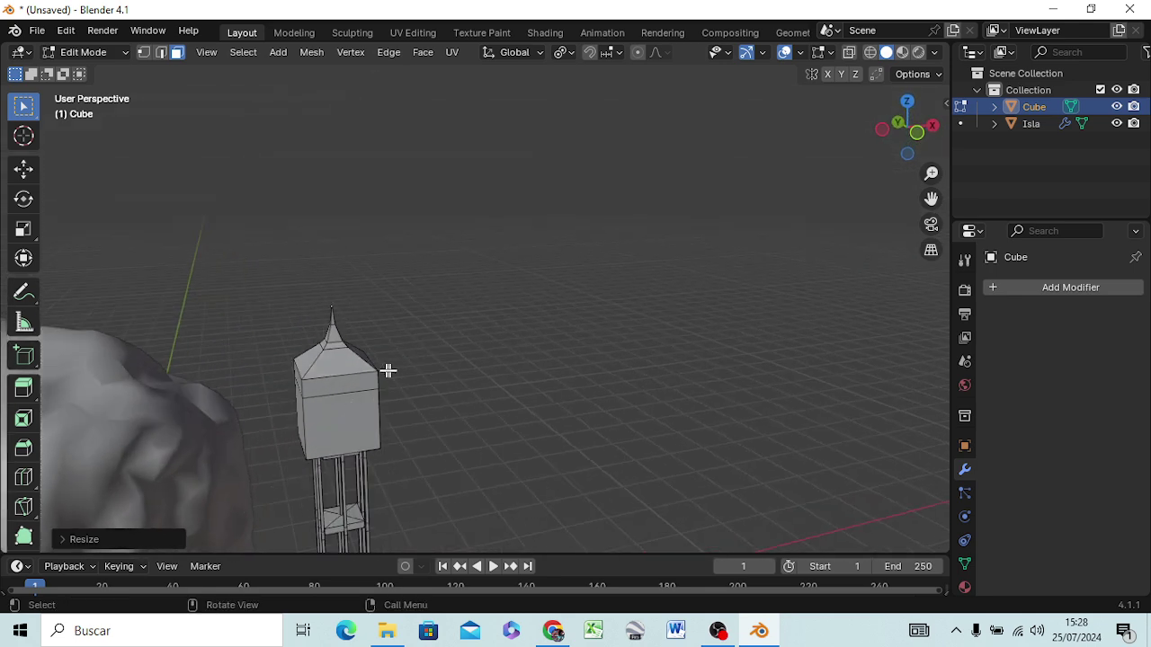
Raise the tank's upper edge loop along Z and shrink it to taper the tank
left_click(340, 392, "alt")
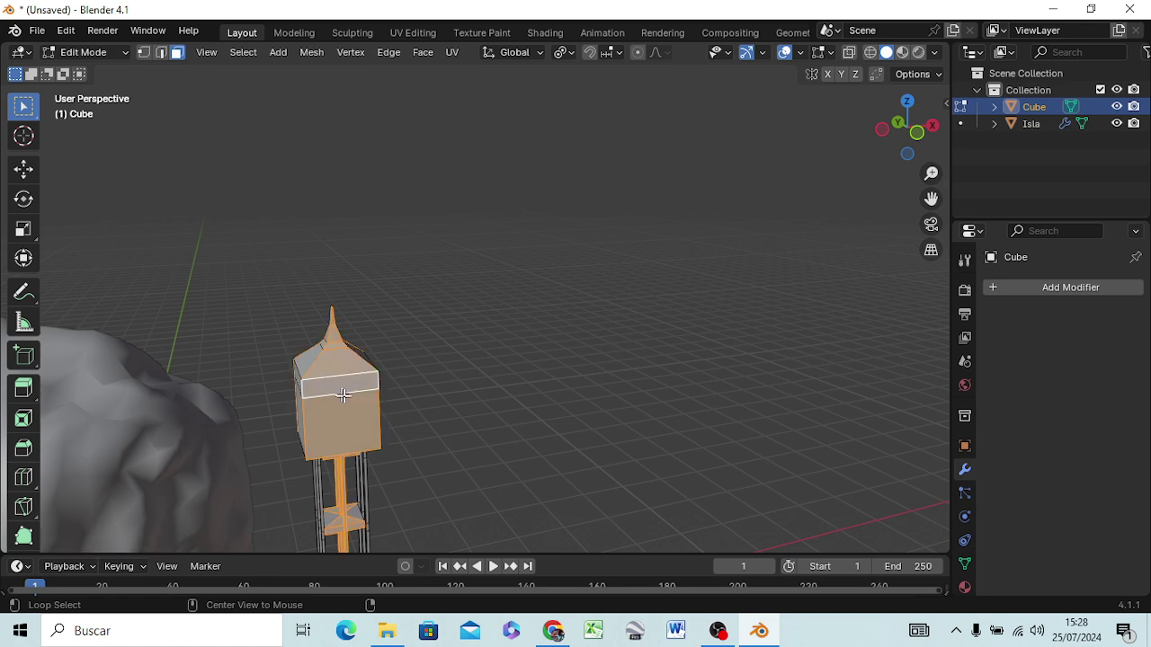
left_click(411, 372)
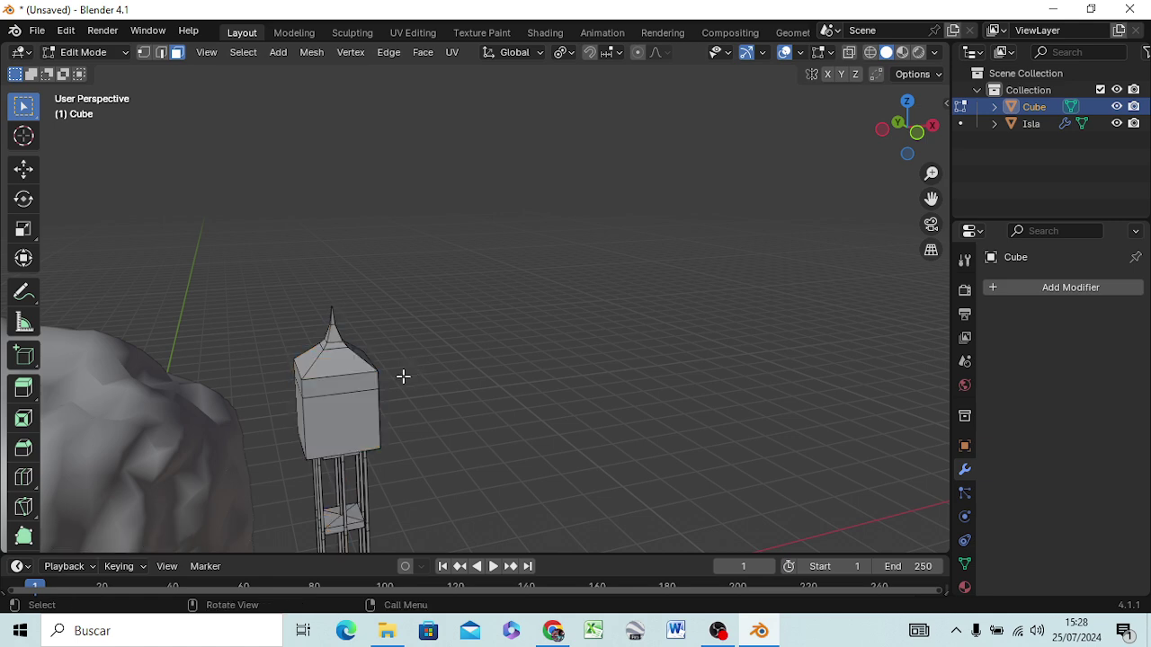
key("2")
key("g")
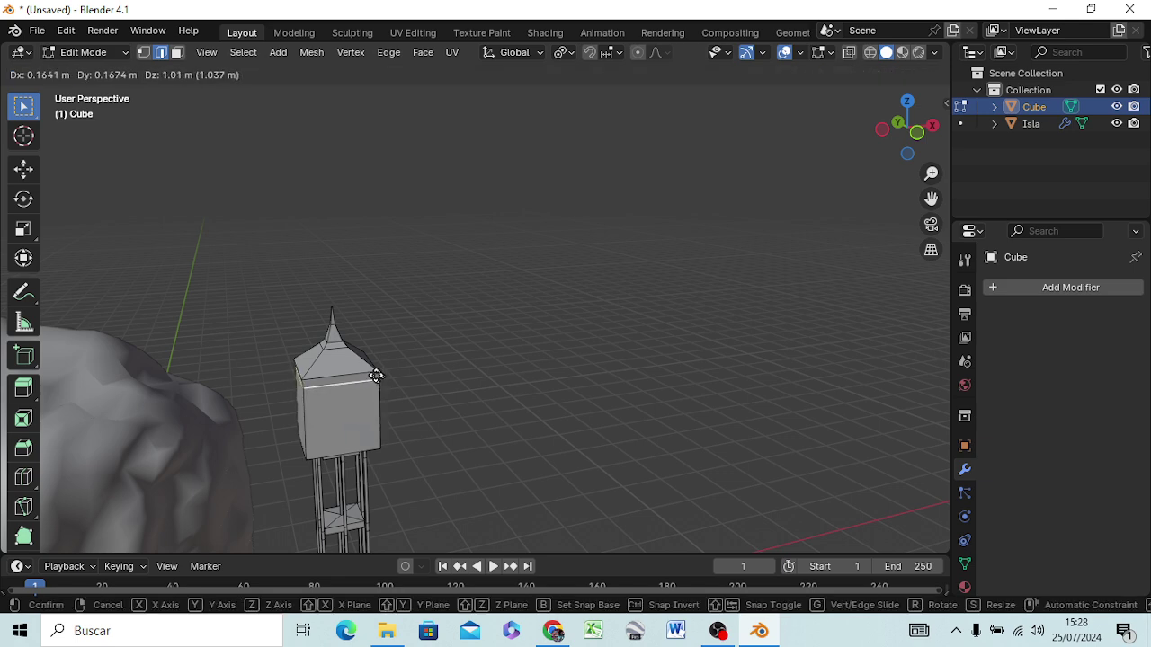
key("z")
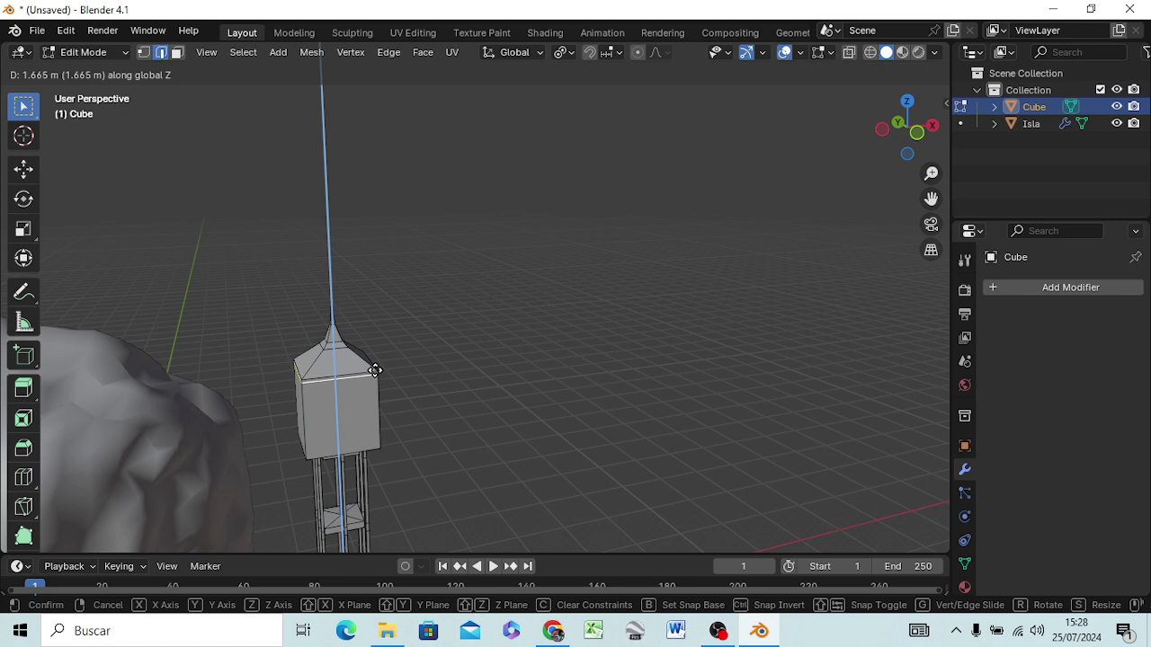
left_click(376, 370)
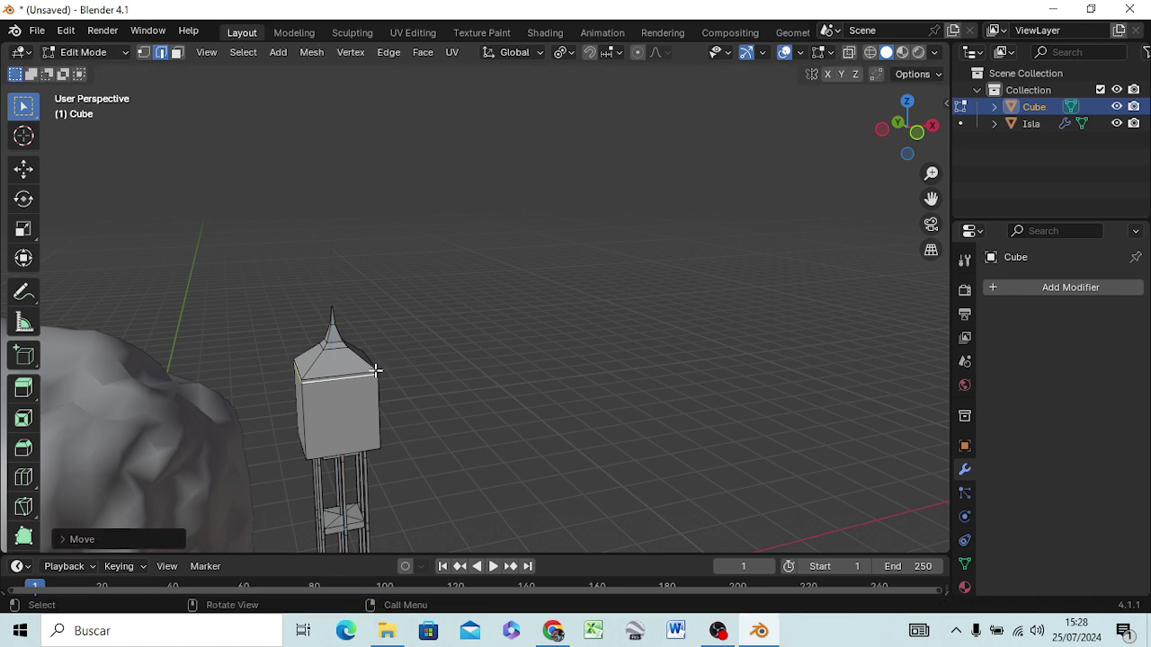
key("s")
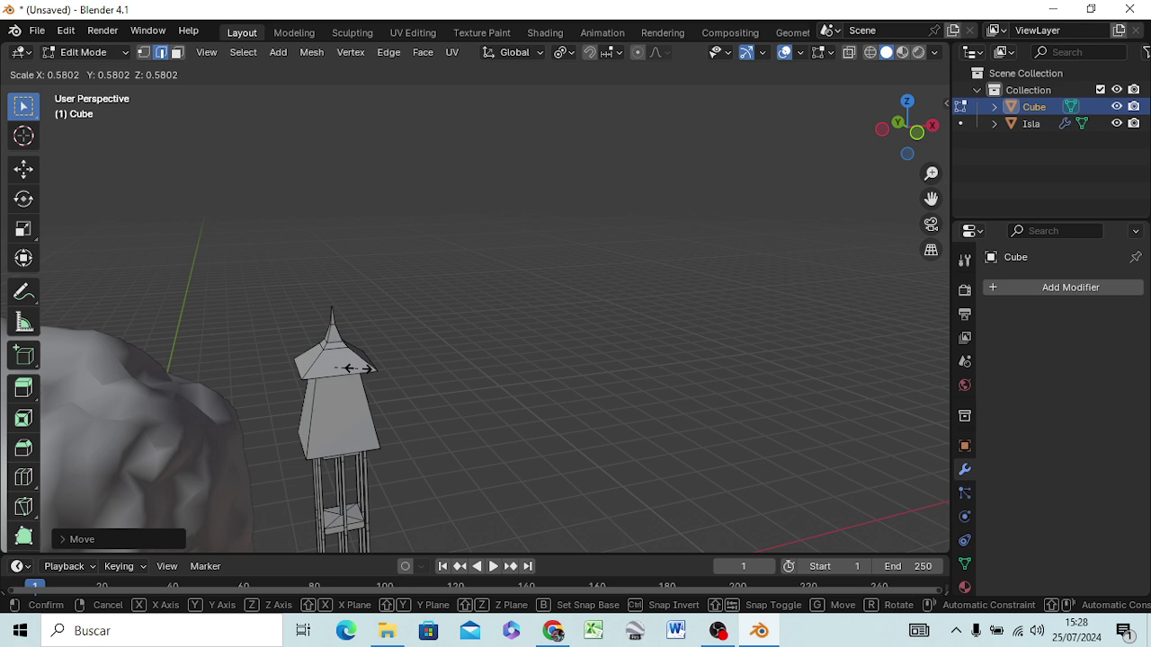
left_click(360, 373)
mouse_move(368, 406)
middle_mouse_down()
mouse_move(110, 407)
mouse_move(202, 352)
middle_mouse_up()
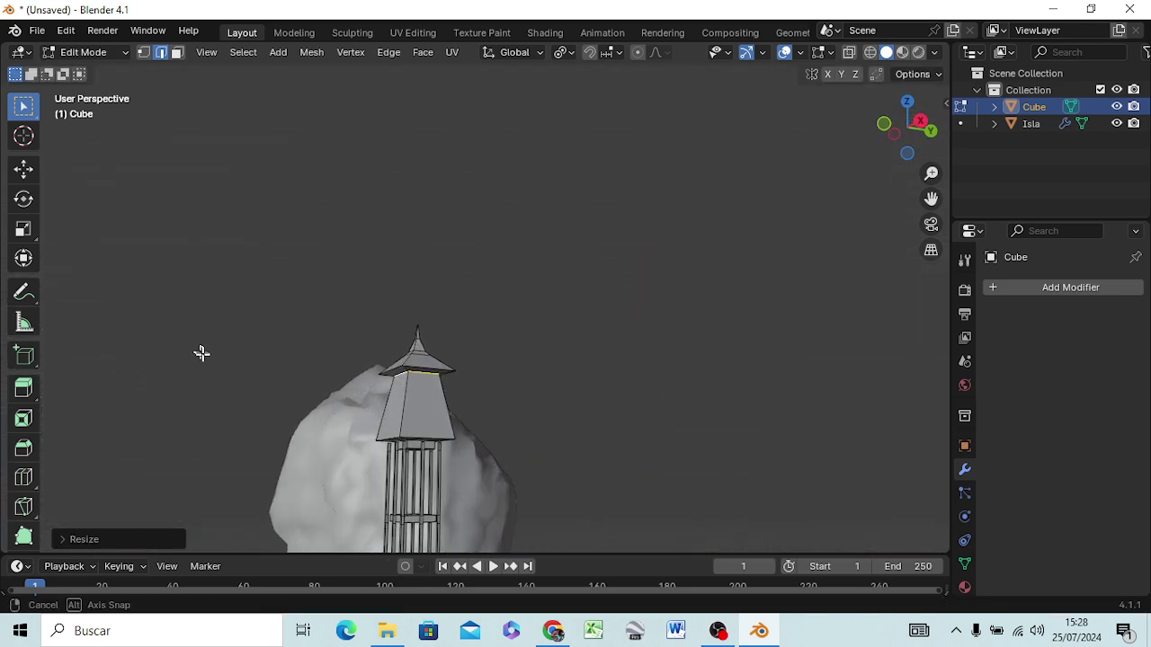
Lower the tank's bottom edge loop along Z and scale it to about 0.73
left_click(429, 435, "alt")
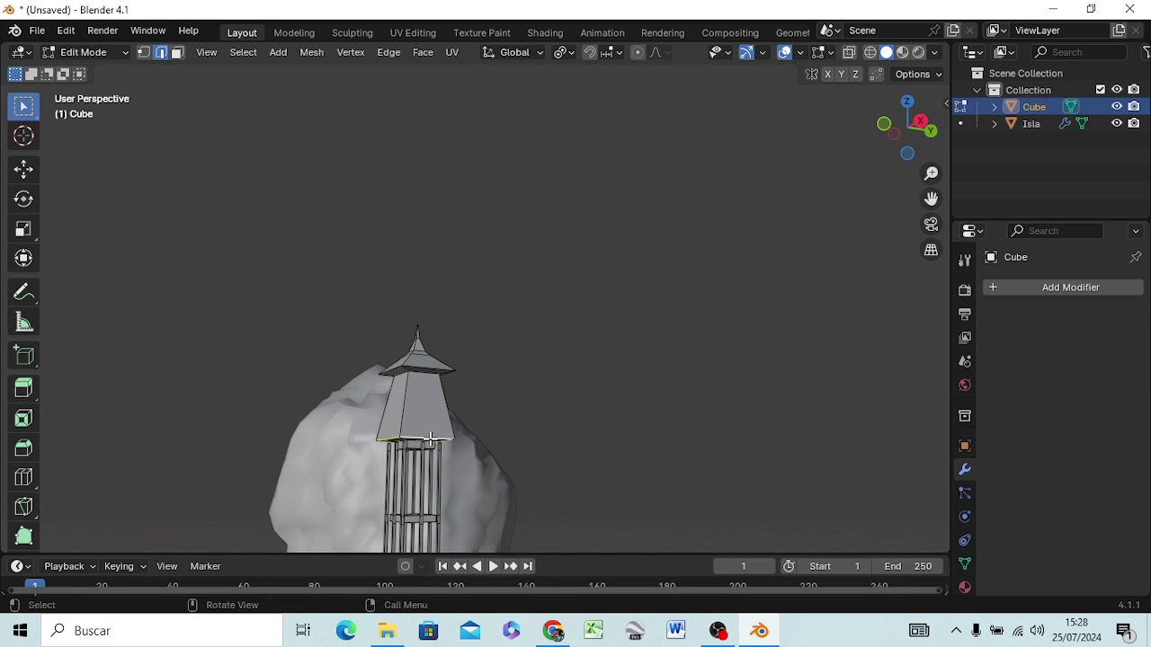
key("g")
key("x")
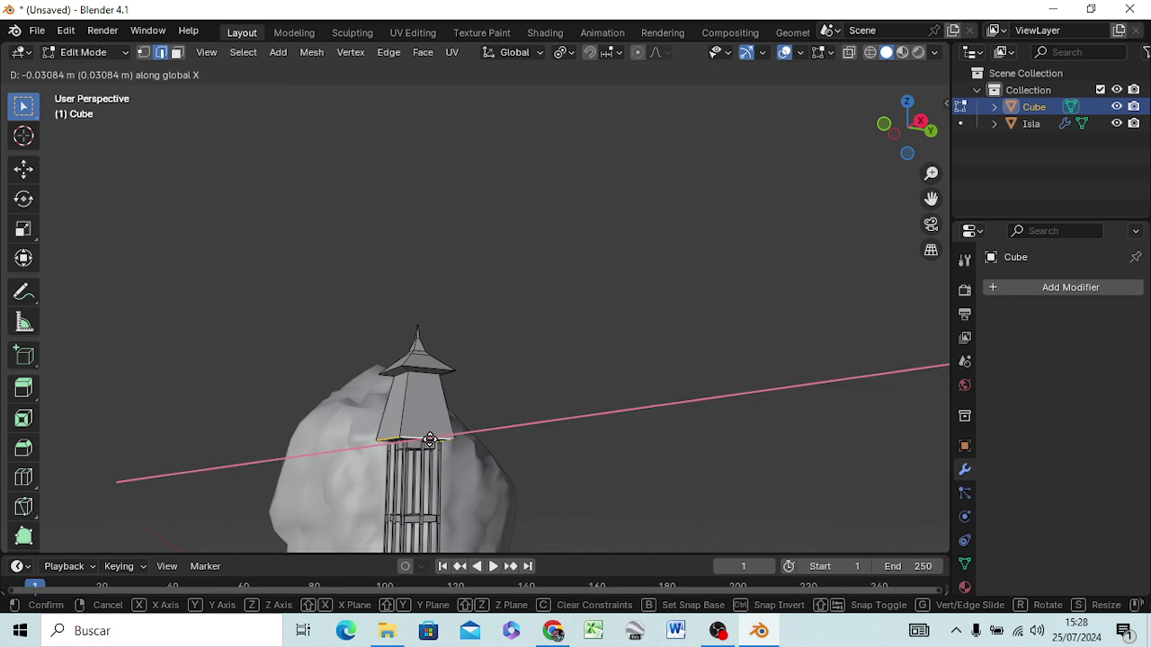
key("z")
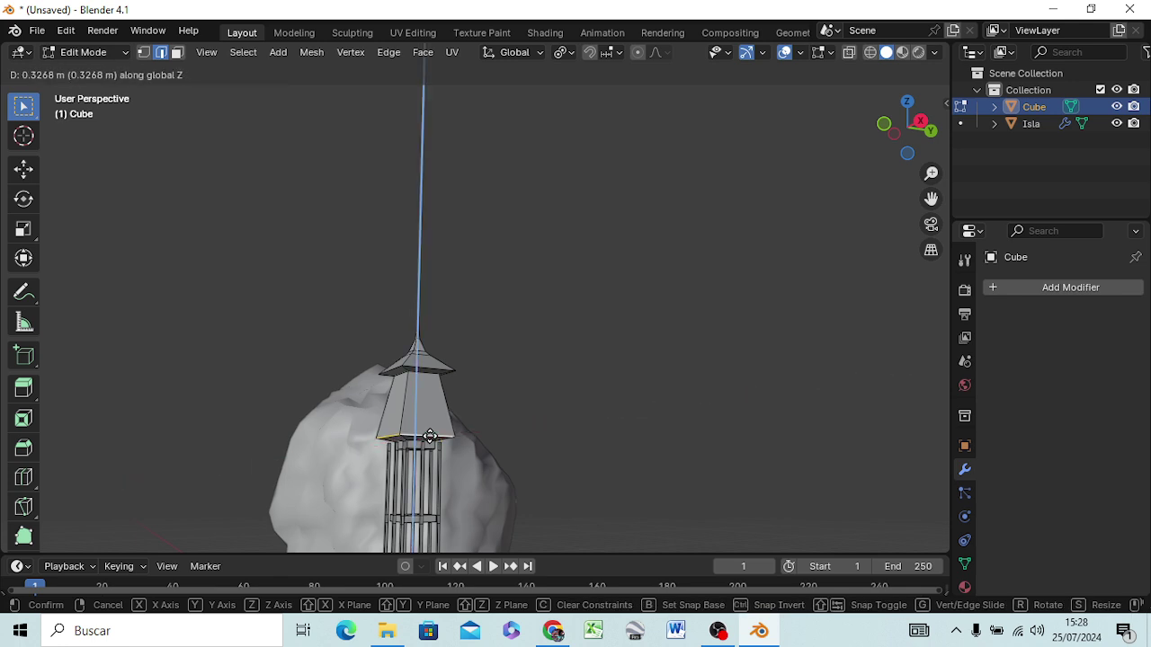
left_click(430, 451)
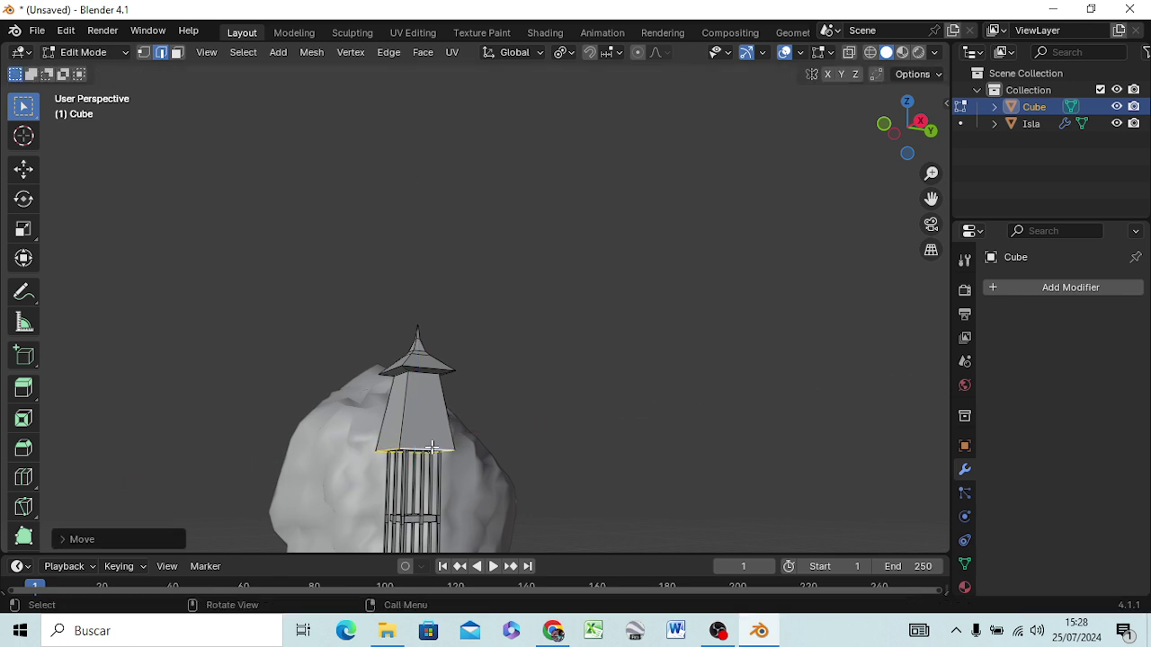
mouse_move(458, 451)
middle_mouse_down()
mouse_move(178, 479)
mouse_move(64, 462)
mouse_move(134, 531)
mouse_move(206, 526)
mouse_move(278, 52)
mouse_move(430, 506)
middle_mouse_up()
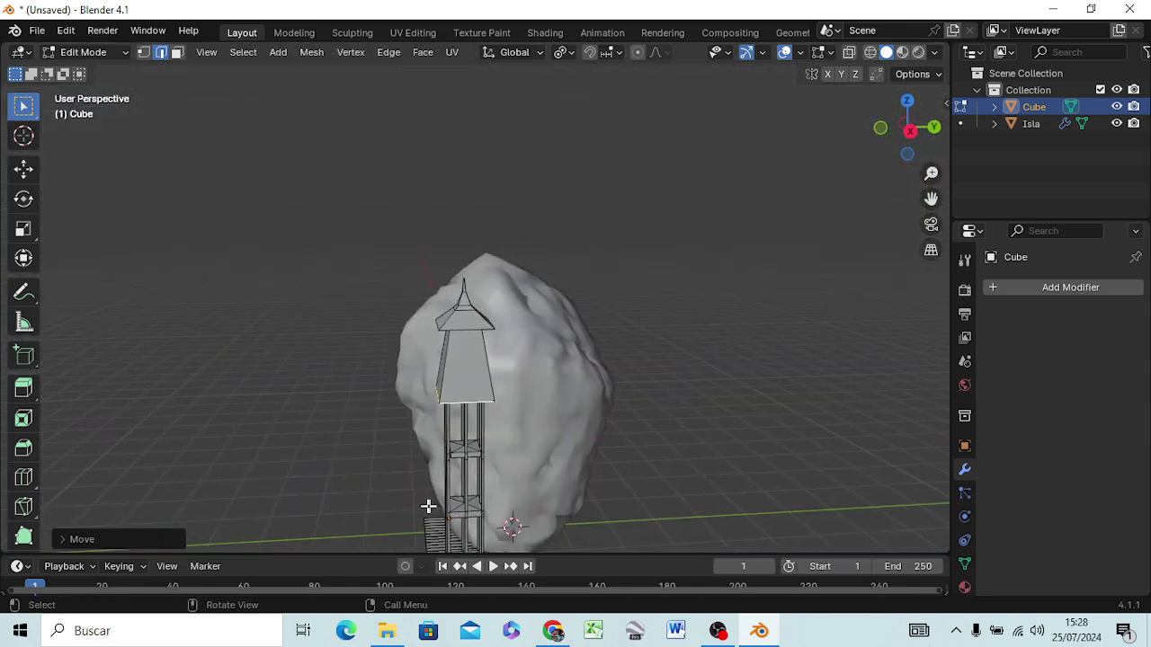
key("s")
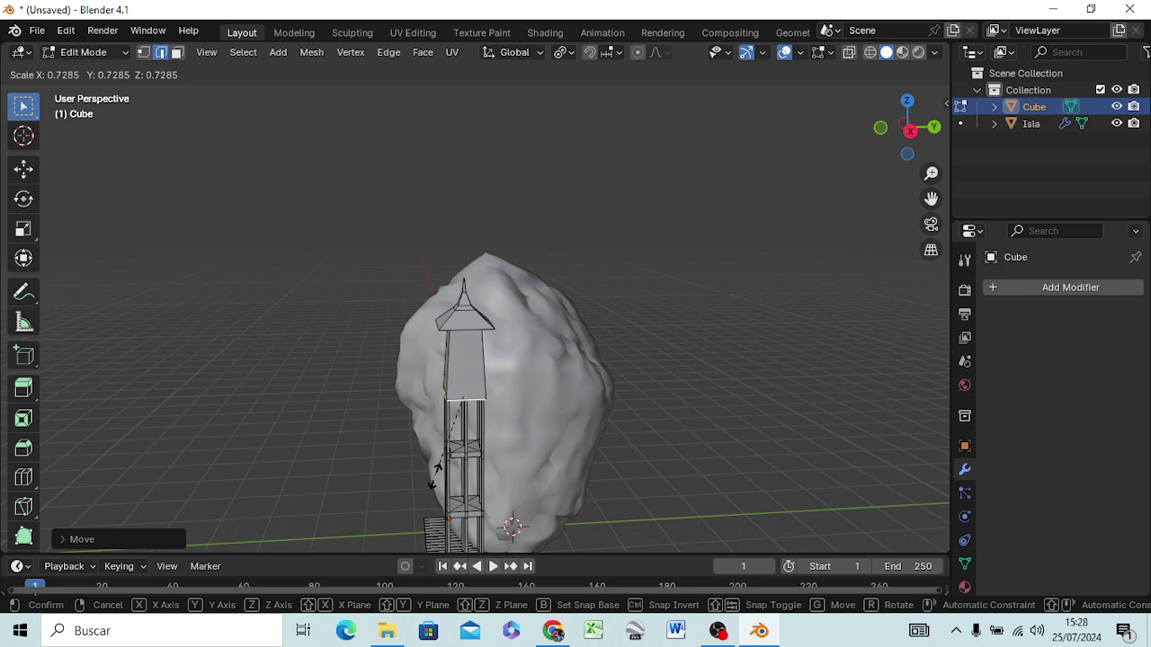
left_click(436, 477)
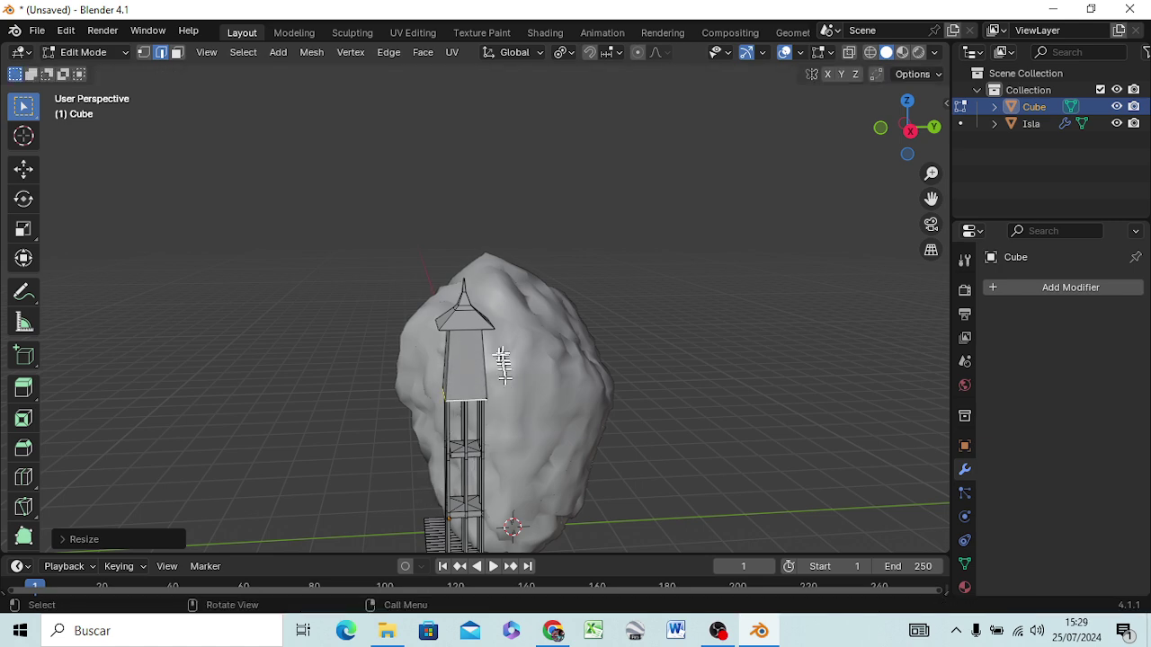
mouse_move(501, 368)
middle_mouse_down()
mouse_move(596, 406)
mouse_move(665, 392)
middle_mouse_up()
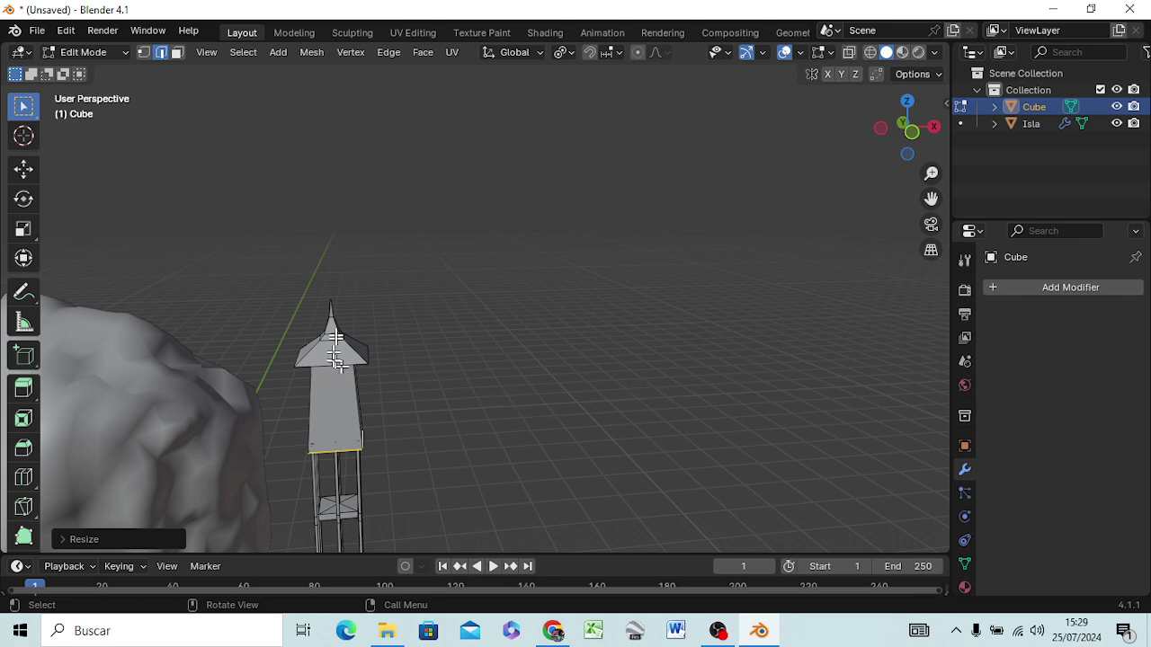
In front view, lower the roof and spire along Z onto the tank
mouse_move(275, 280)
left_mouse_down()
mouse_move(296, 333)
mouse_move(379, 382)
left_mouse_up()
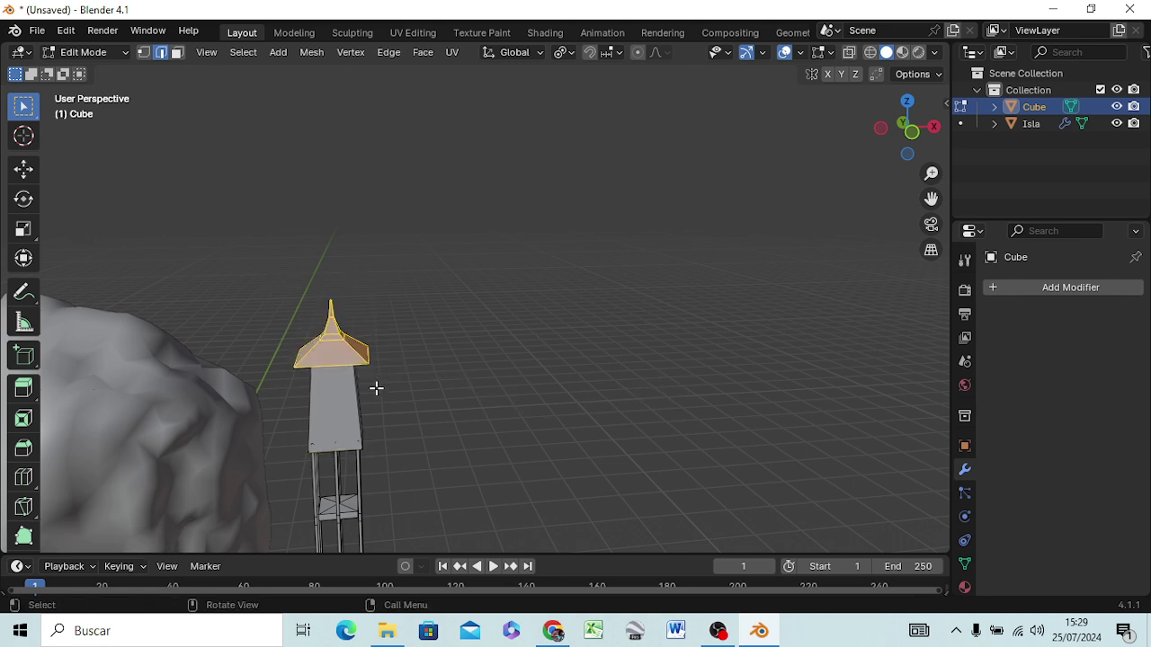
key("s")
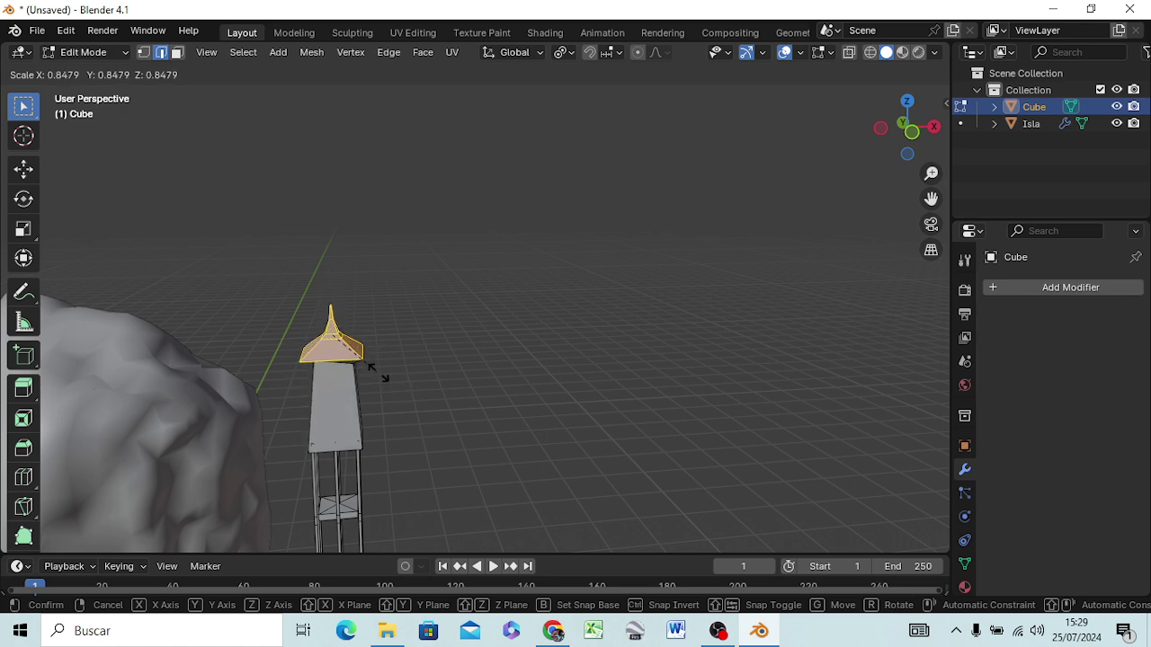
right_click(388, 383)
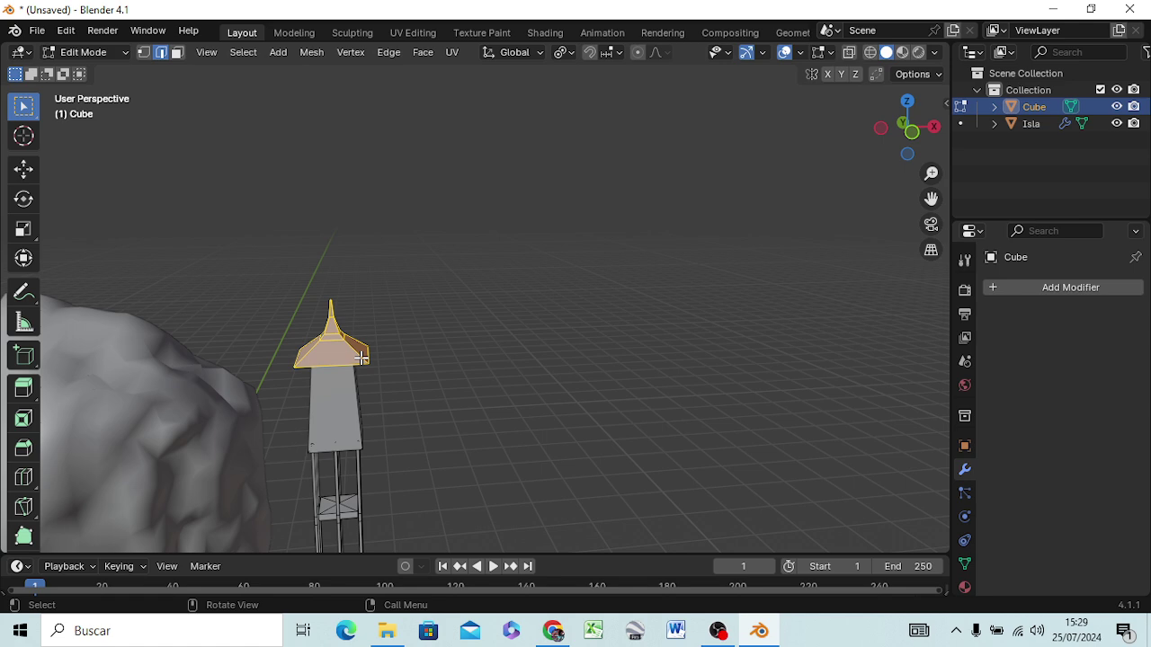
key("KP_1")
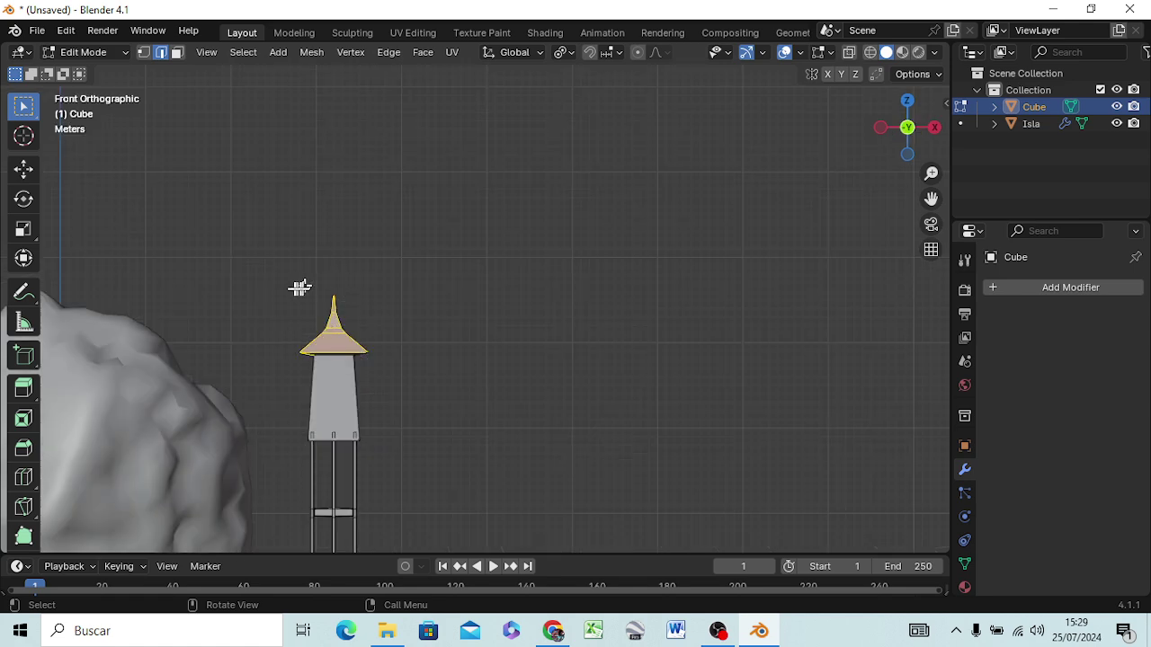
mouse_move(288, 274)
left_mouse_down()
mouse_move(387, 371)
mouse_move(396, 365)
left_mouse_up()
key("g")
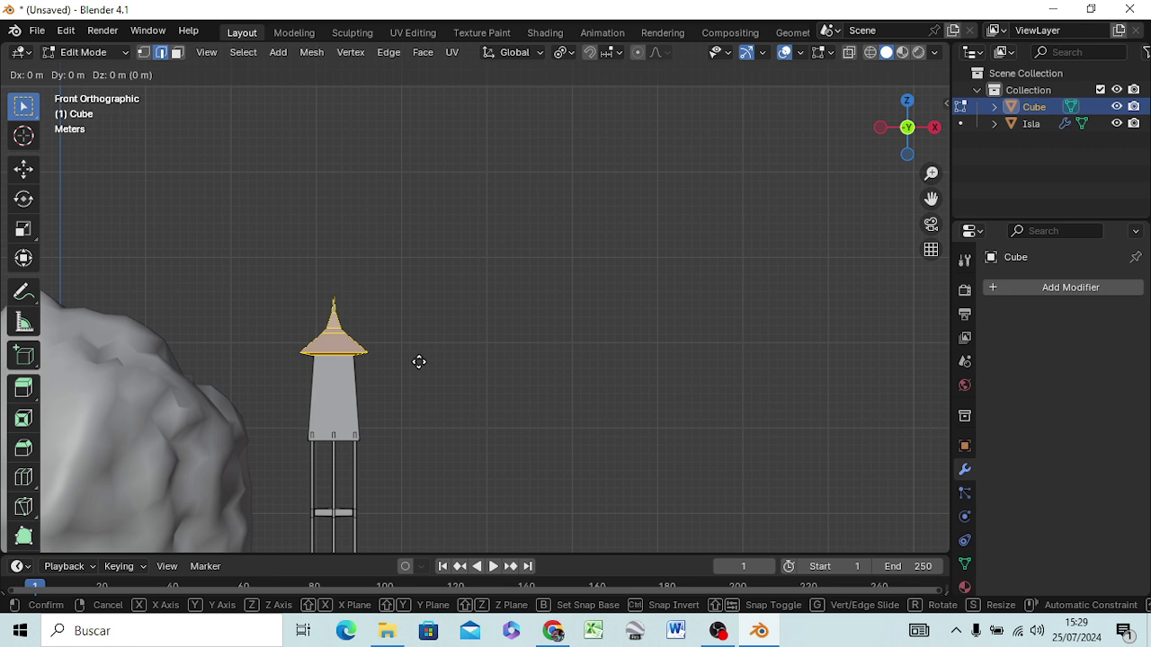
key("z")
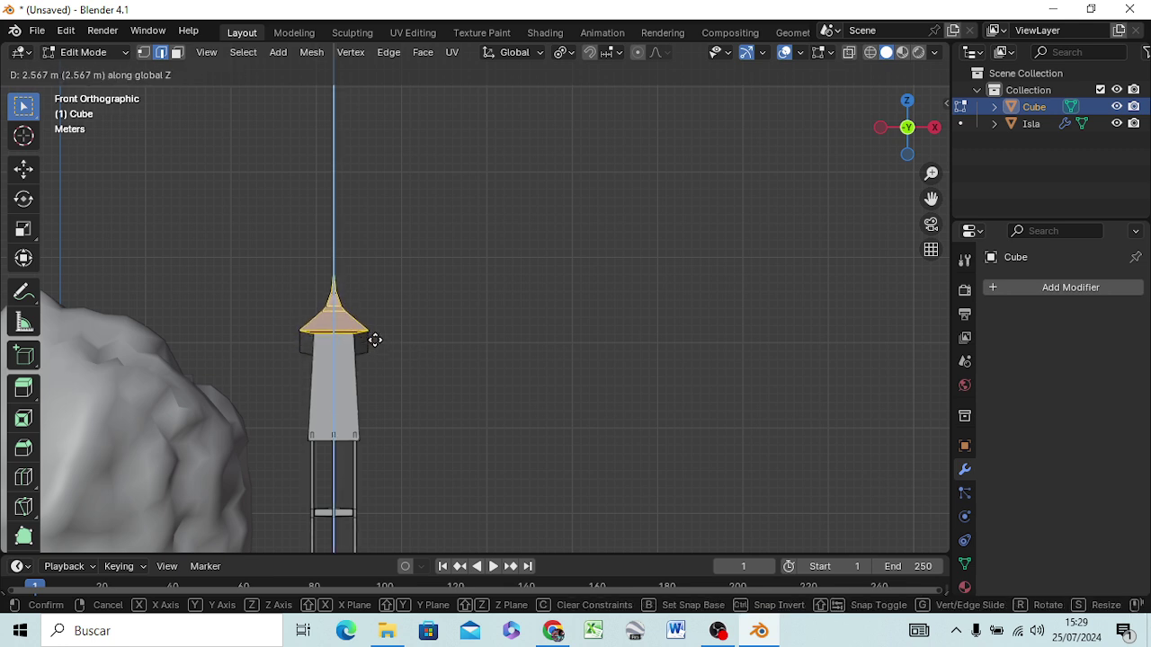
left_click(375, 340)
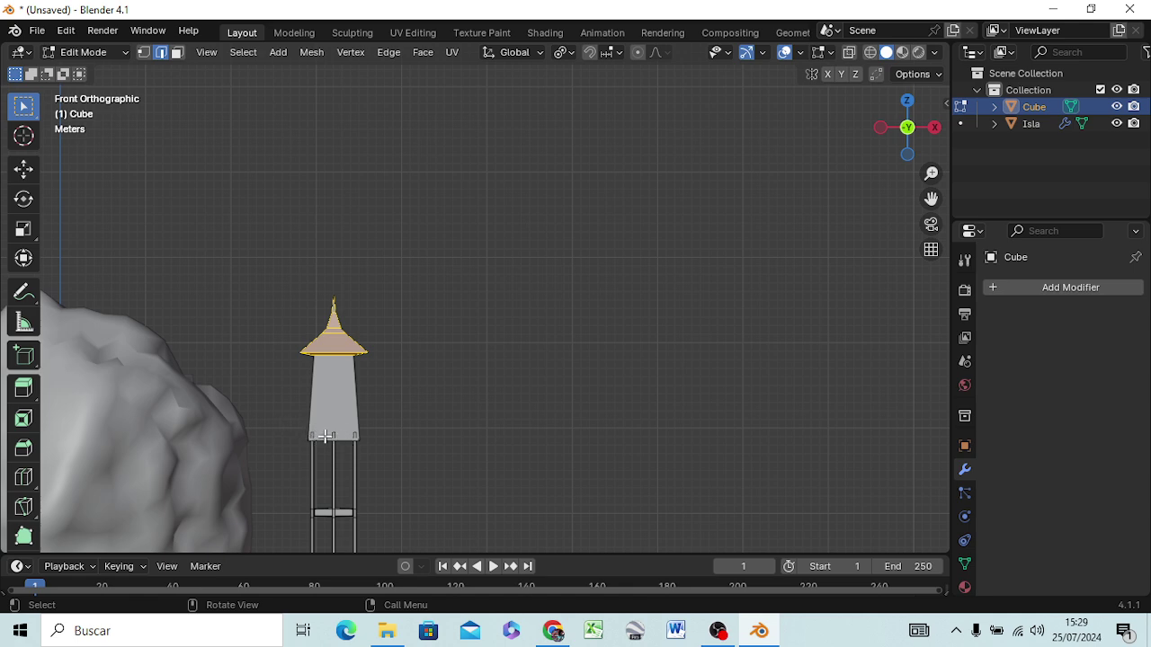
Widen the tank's bottom edge loop so the base flares outward
left_click(325, 438)
key("s")
left_click(324, 438)
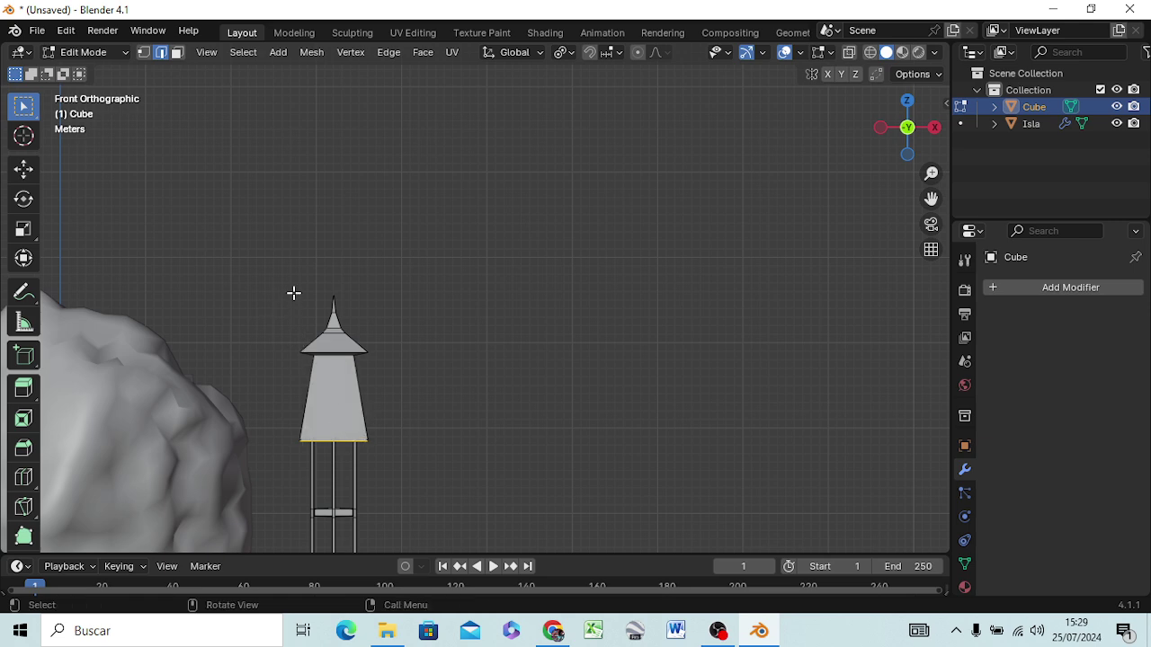
Deselect everything and switch the viewport to wireframe shading
left_click_drag(293, 282, 293, 316)
key("z")
left_click(286, 315)
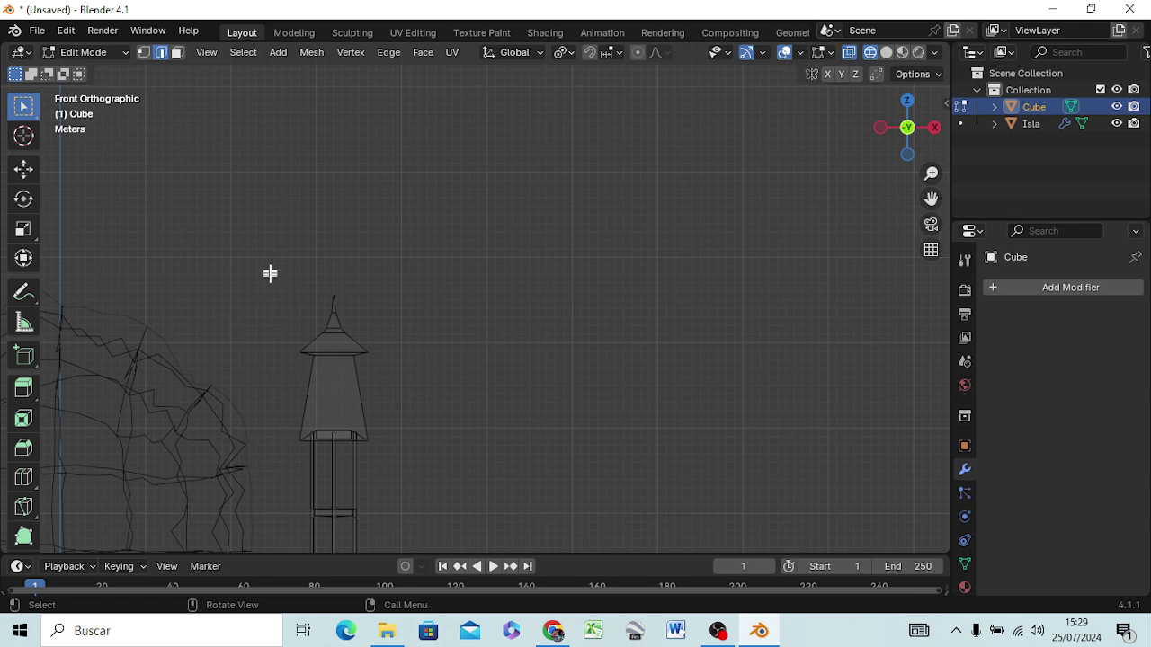
Enlarge the roof, flatten it along Z, and narrow it along X
left_click_drag(269, 273, 415, 363)
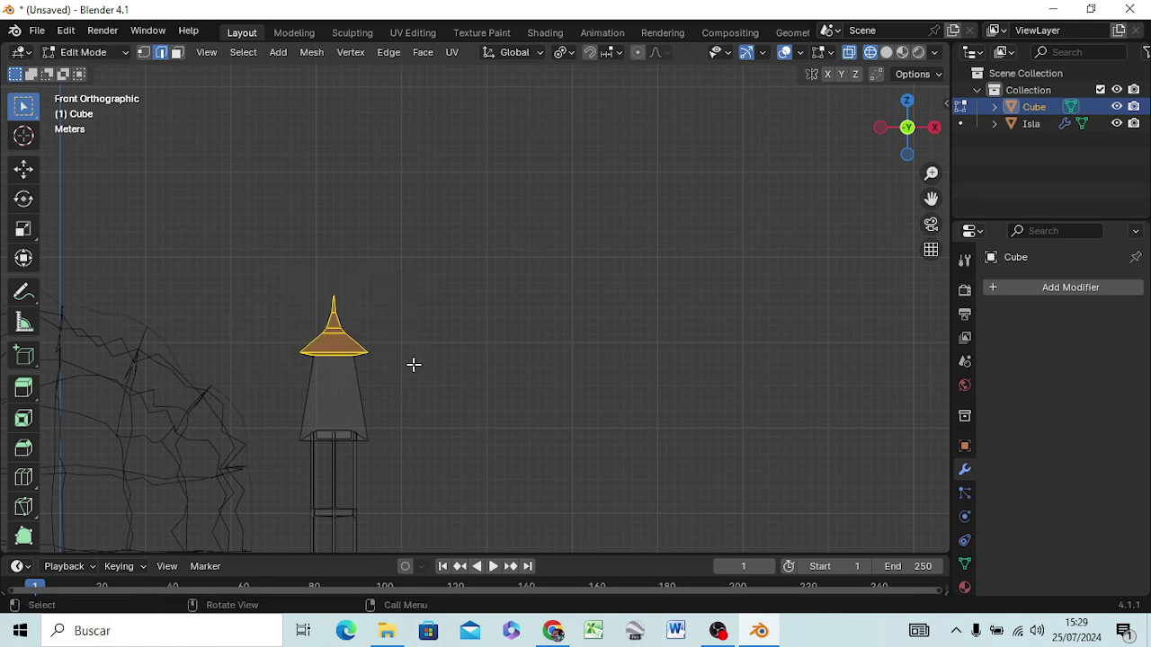
key("s")
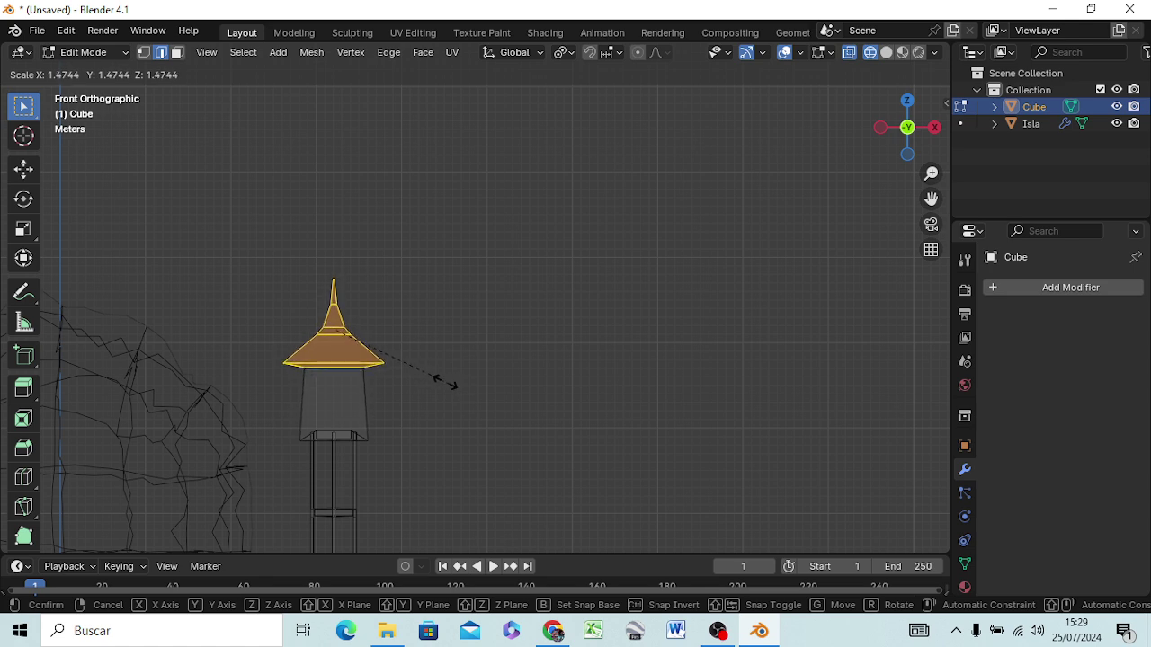
left_click(451, 385)
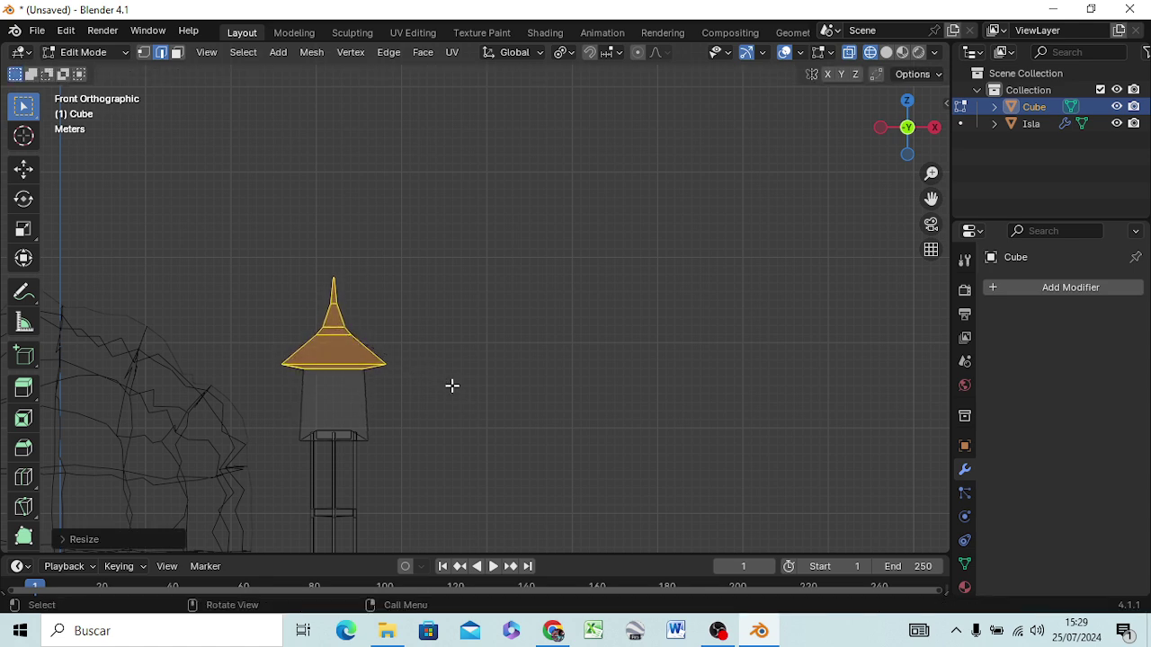
key("s")
key("z")
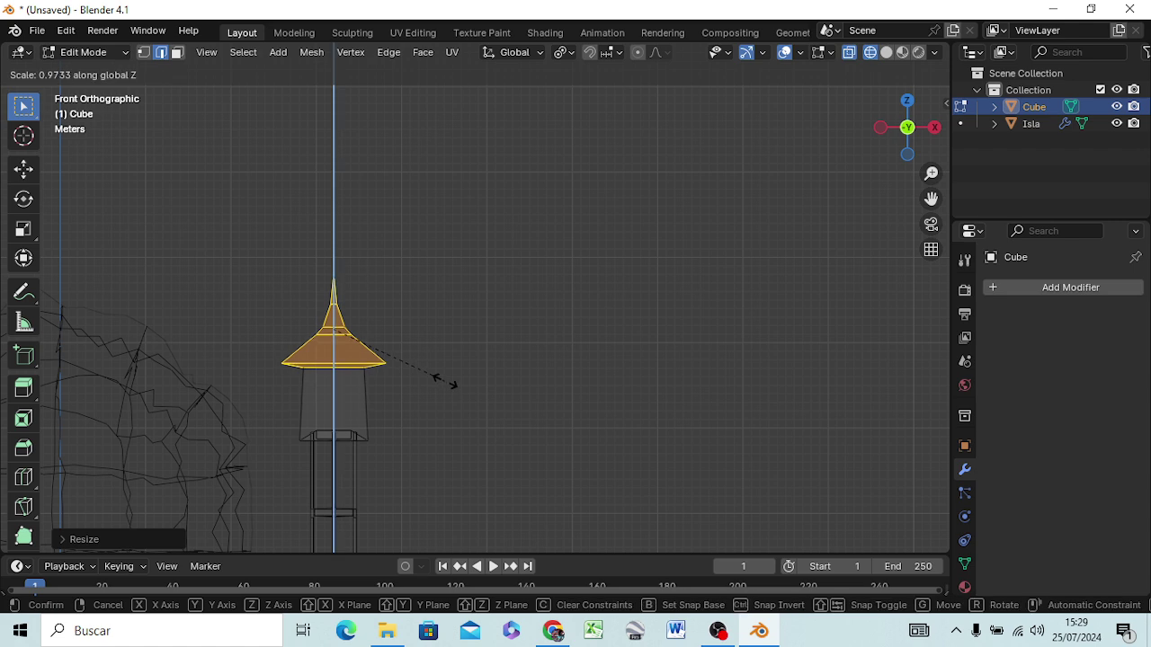
left_click(388, 357)
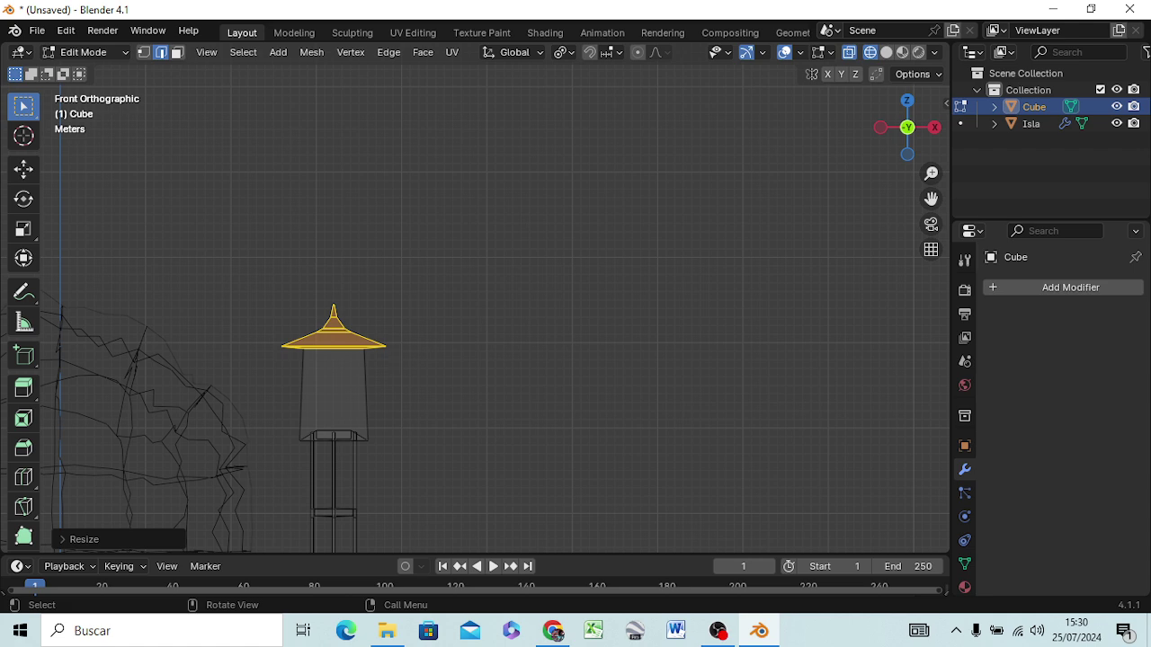
key("s")
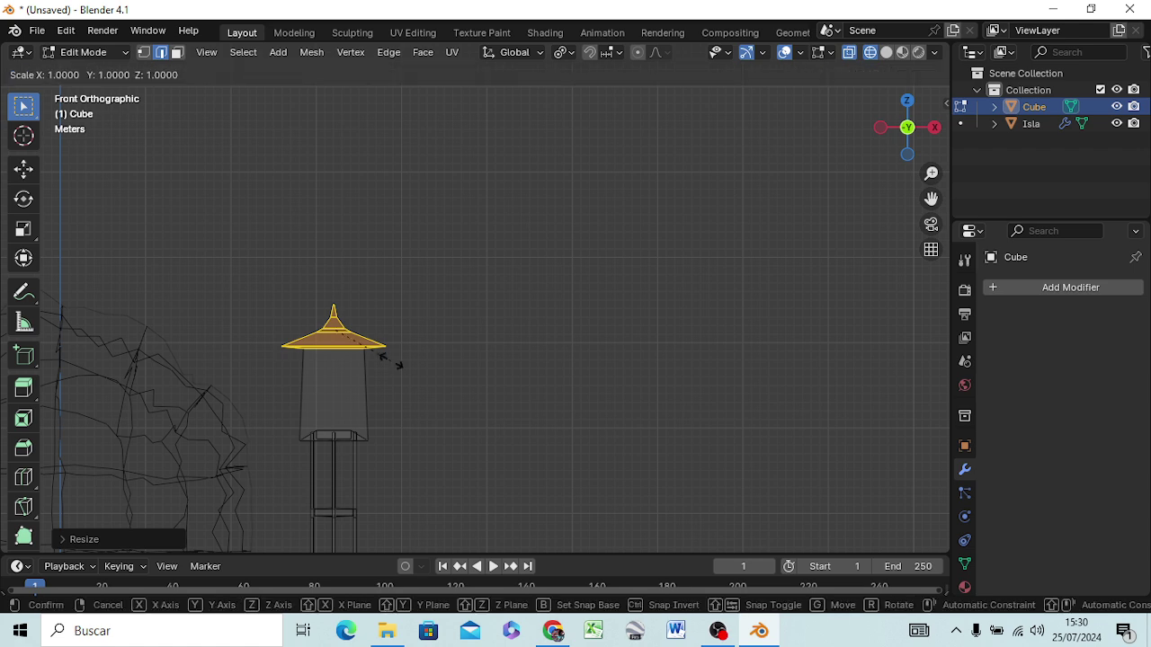
key("x")
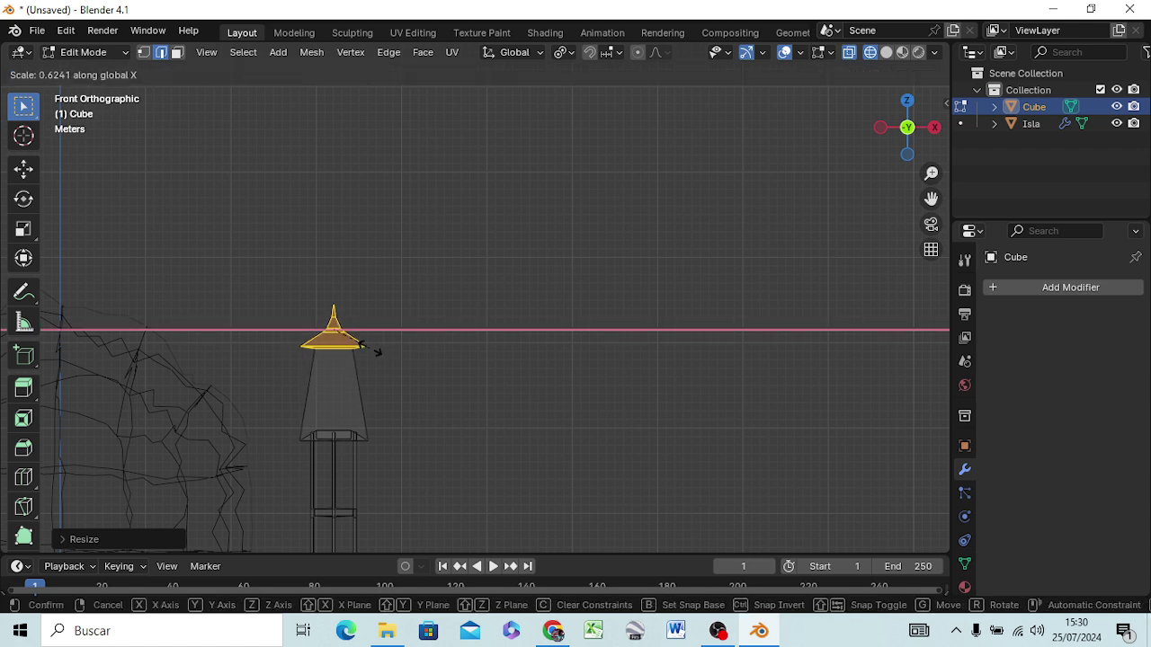
left_click(377, 355)
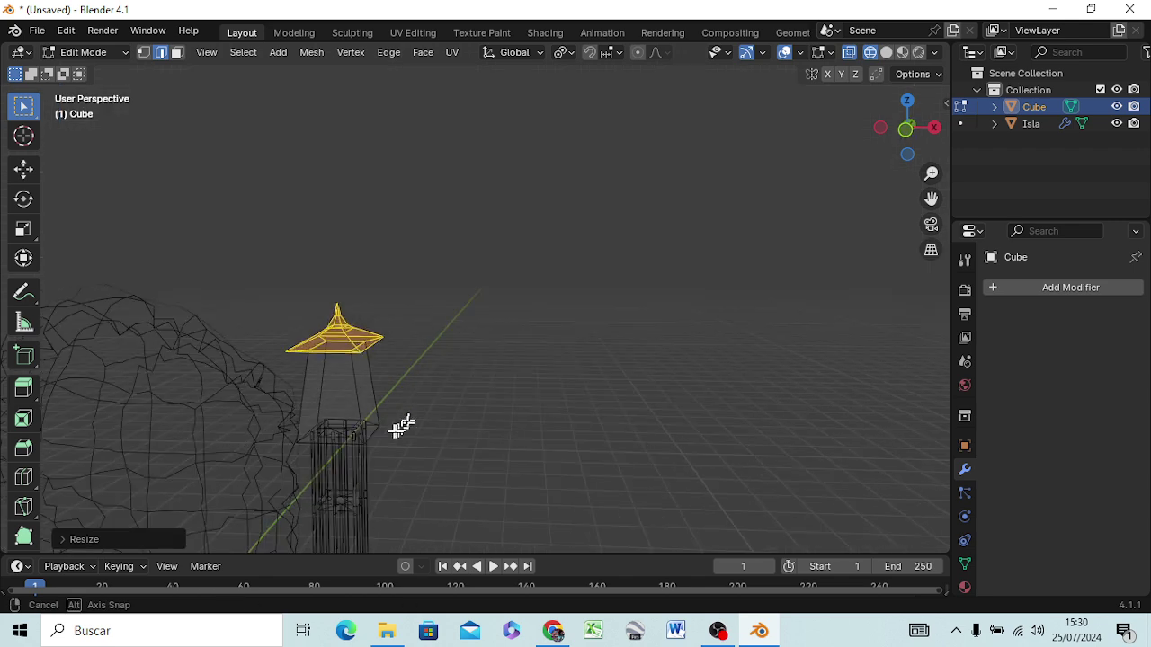
Shrink the roof slightly and lower it along Z to sit on the tank
mouse_move(398, 377)
middle_mouse_down()
mouse_move(241, 442)
mouse_move(255, 423)
middle_mouse_up()
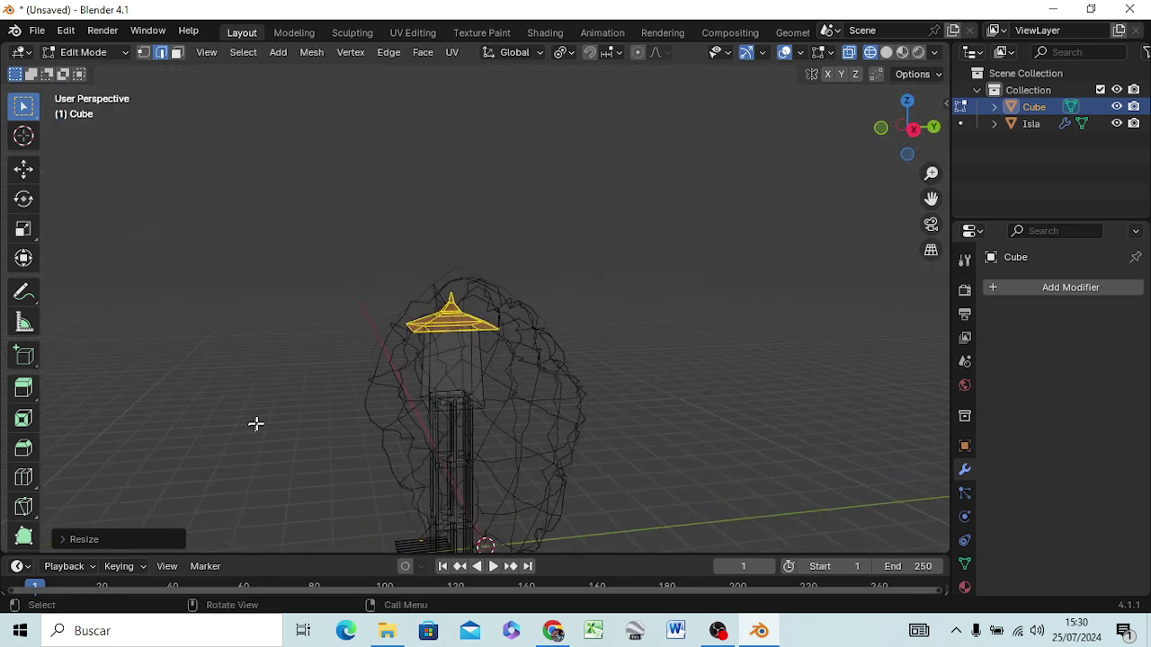
key("s")
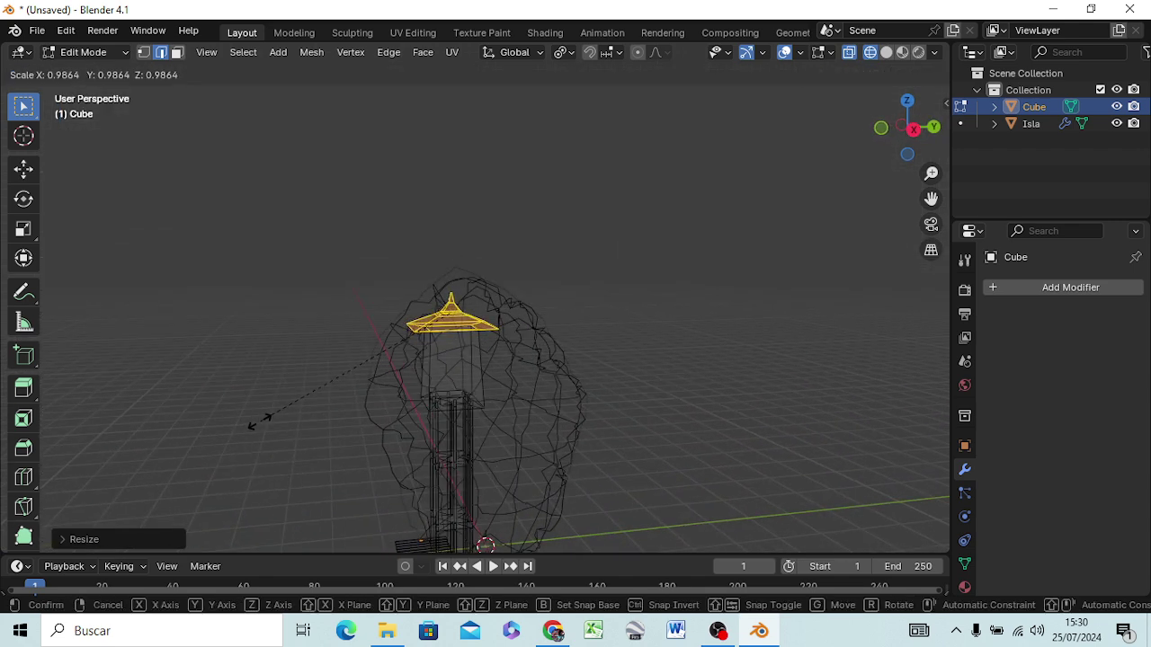
left_click(303, 435)
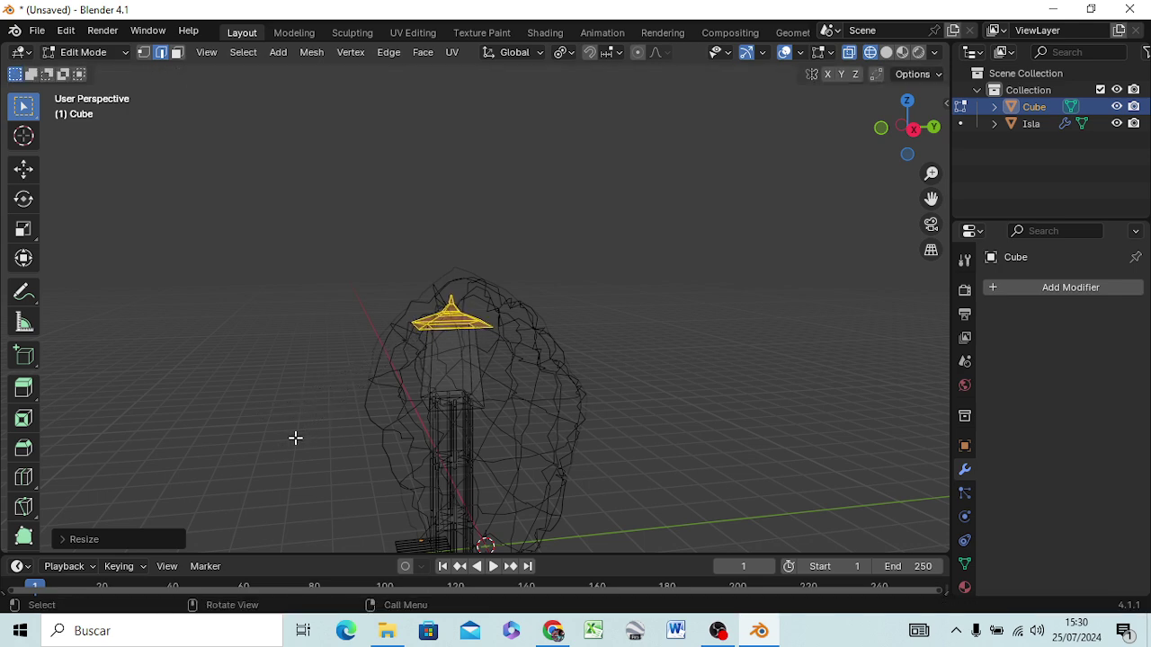
middle_click_drag(475, 392, 645, 419)
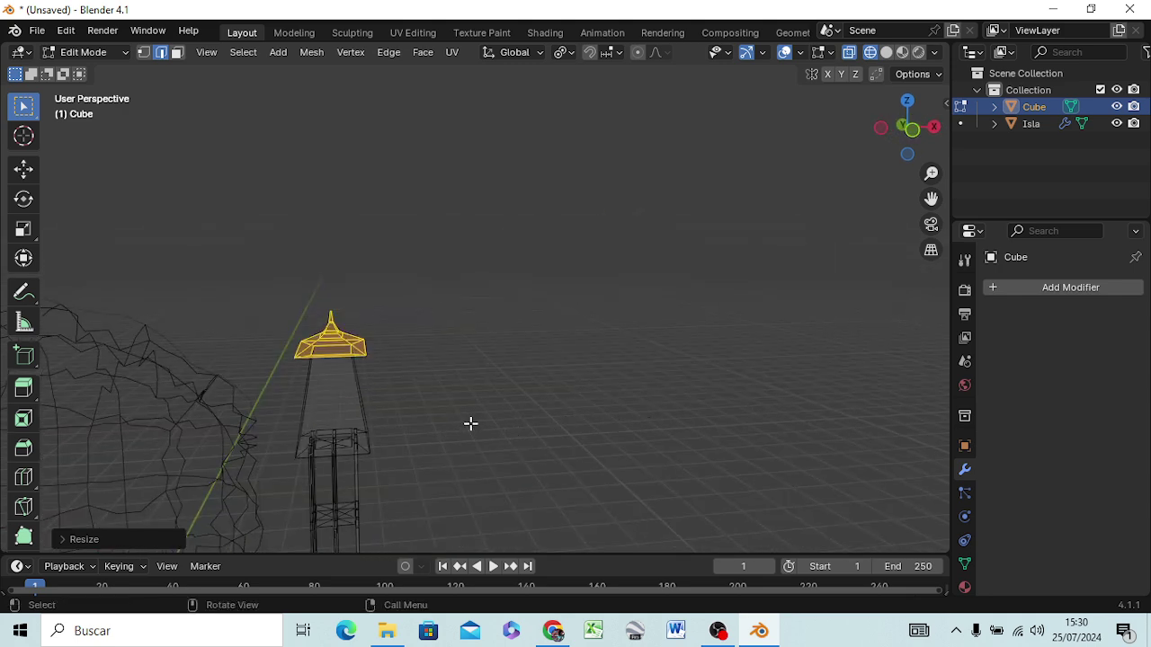
key("KP_1")
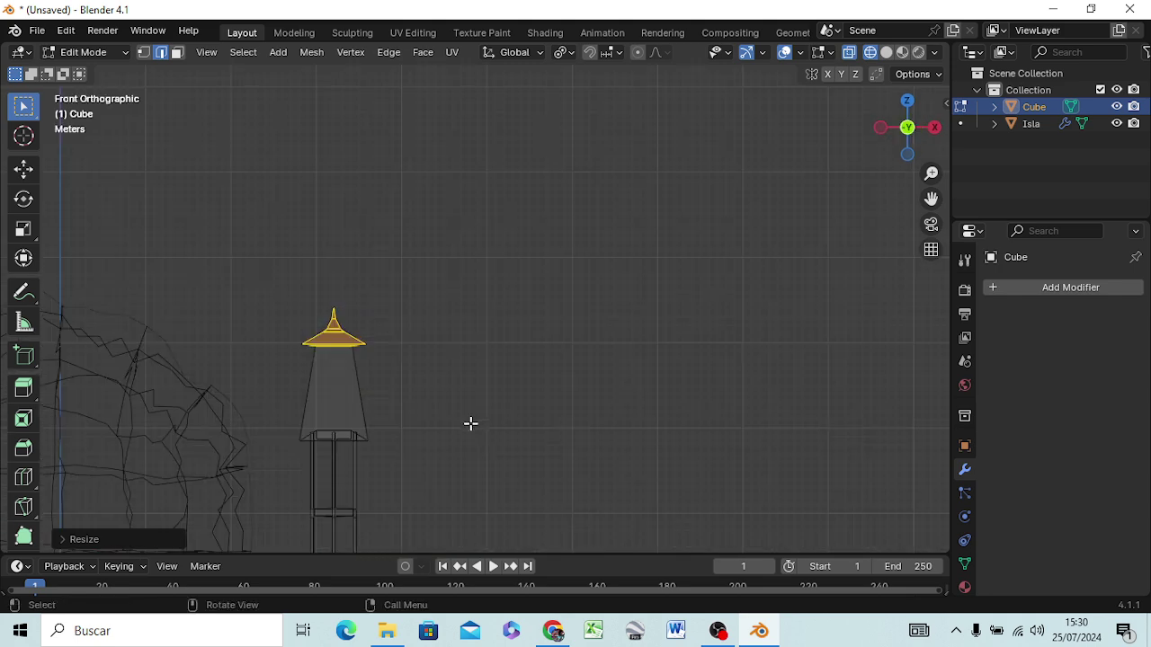
key("g")
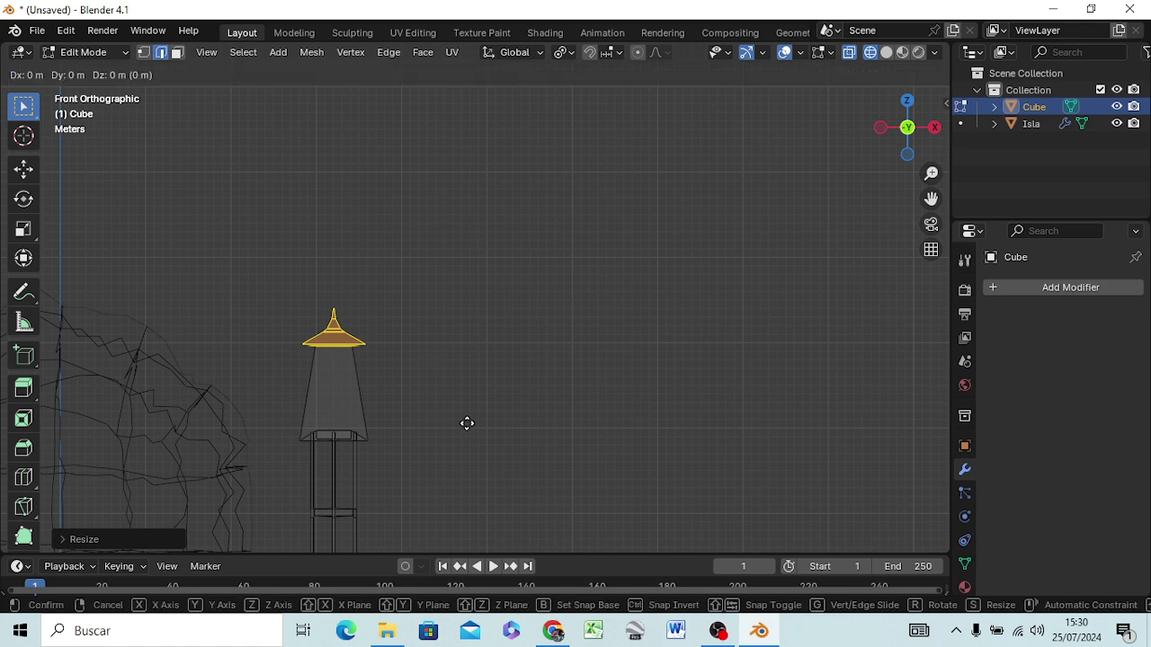
key("z")
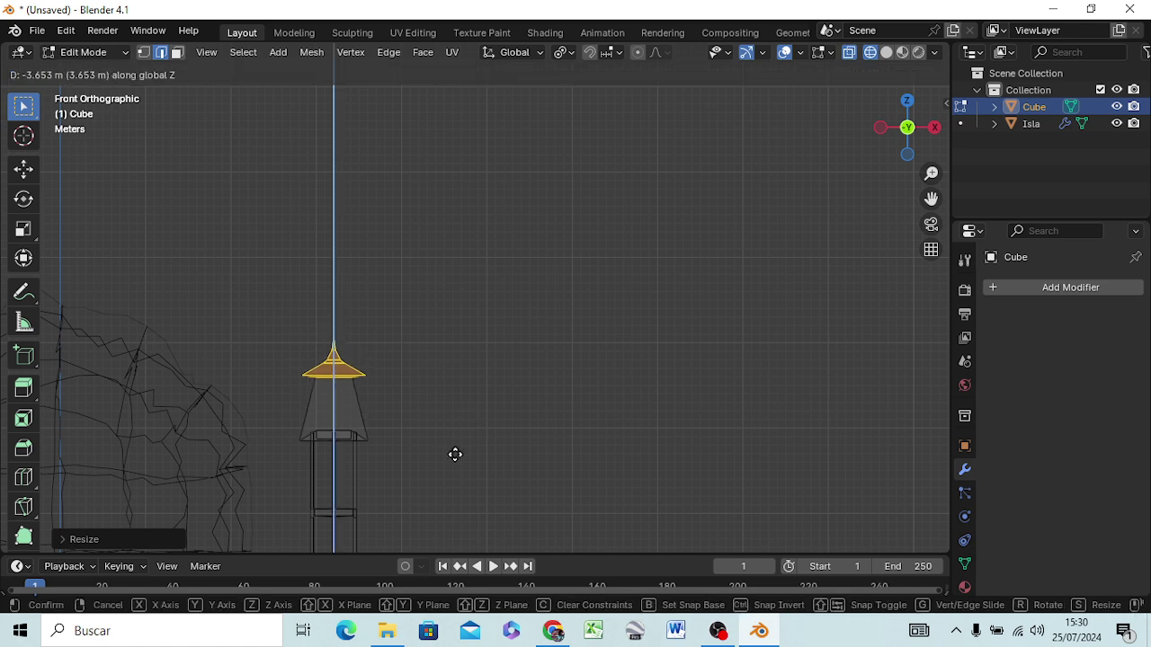
left_click(455, 454)
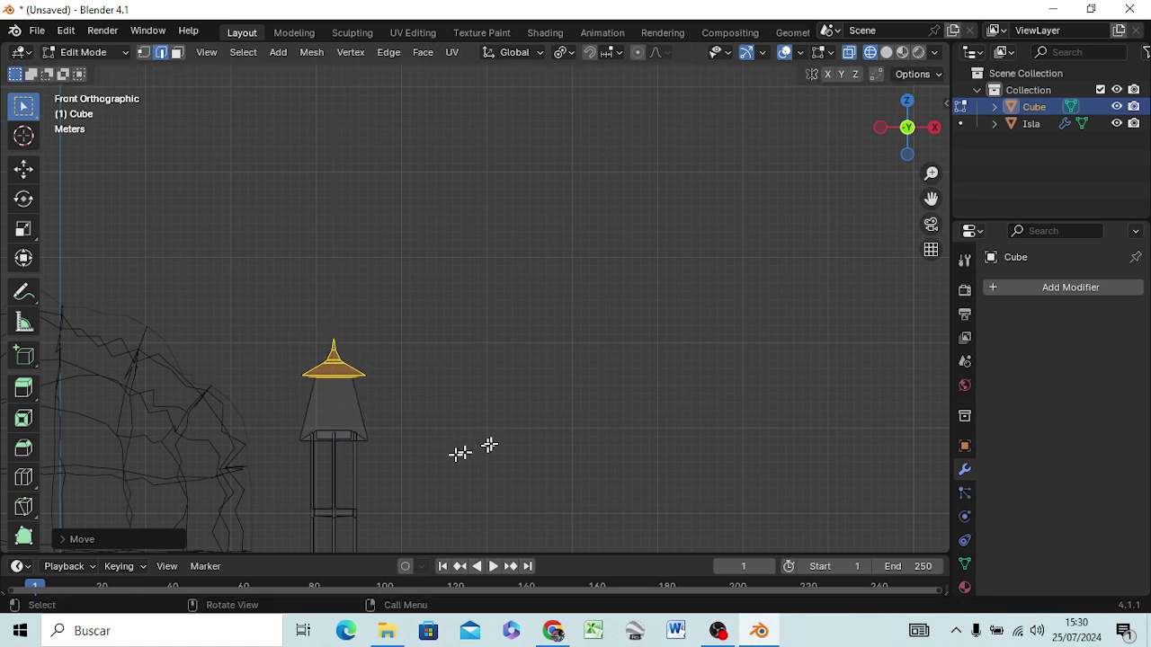
mouse_move(390, 480)
middle_mouse_down()
mouse_move(308, 452)
mouse_move(313, 416)
mouse_move(365, 448)
mouse_move(534, 429)
mouse_move(519, 442)
middle_mouse_up()
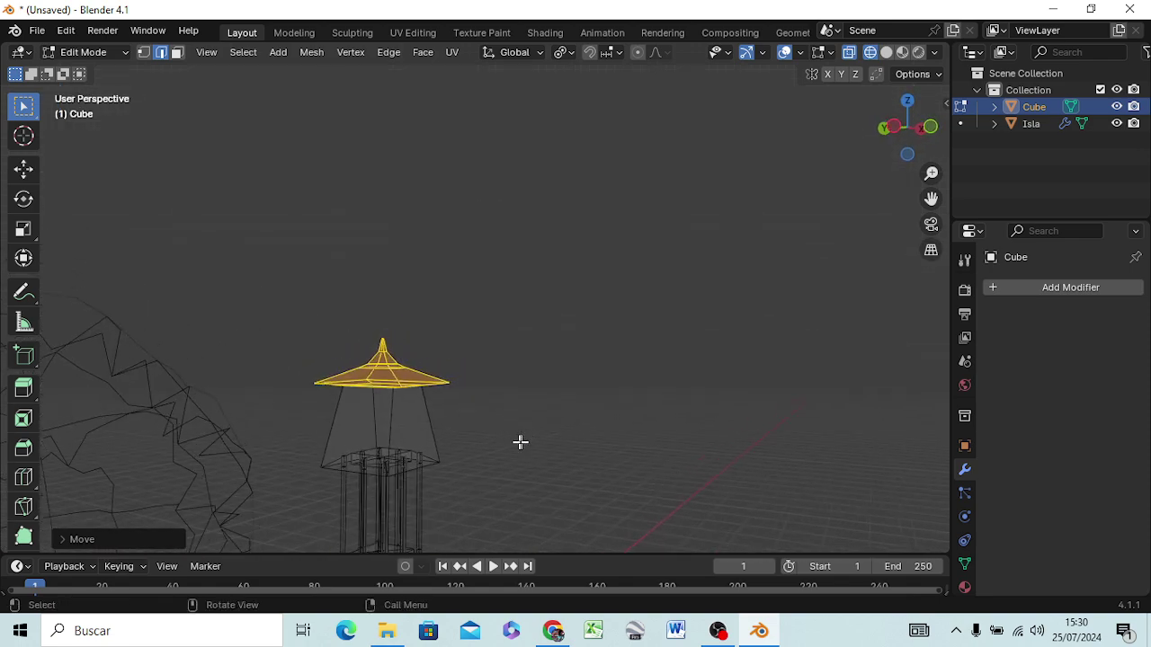
Deselect the roof and switch the viewport back to solid shading
left_click(374, 436)
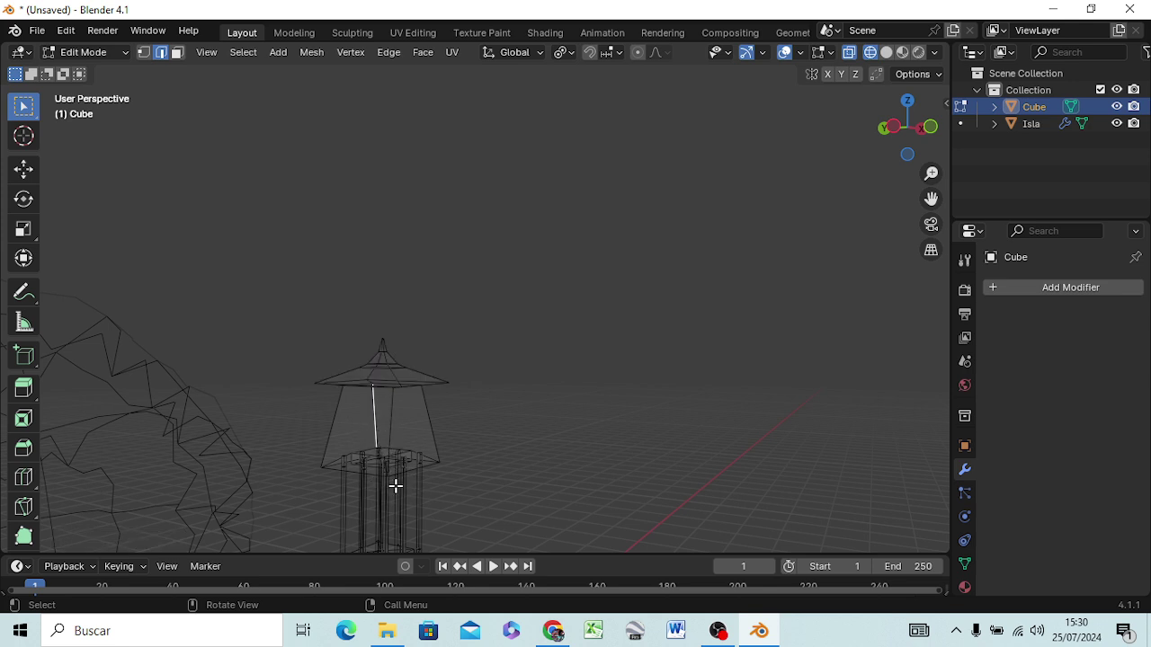
left_click(555, 391)
key("z")
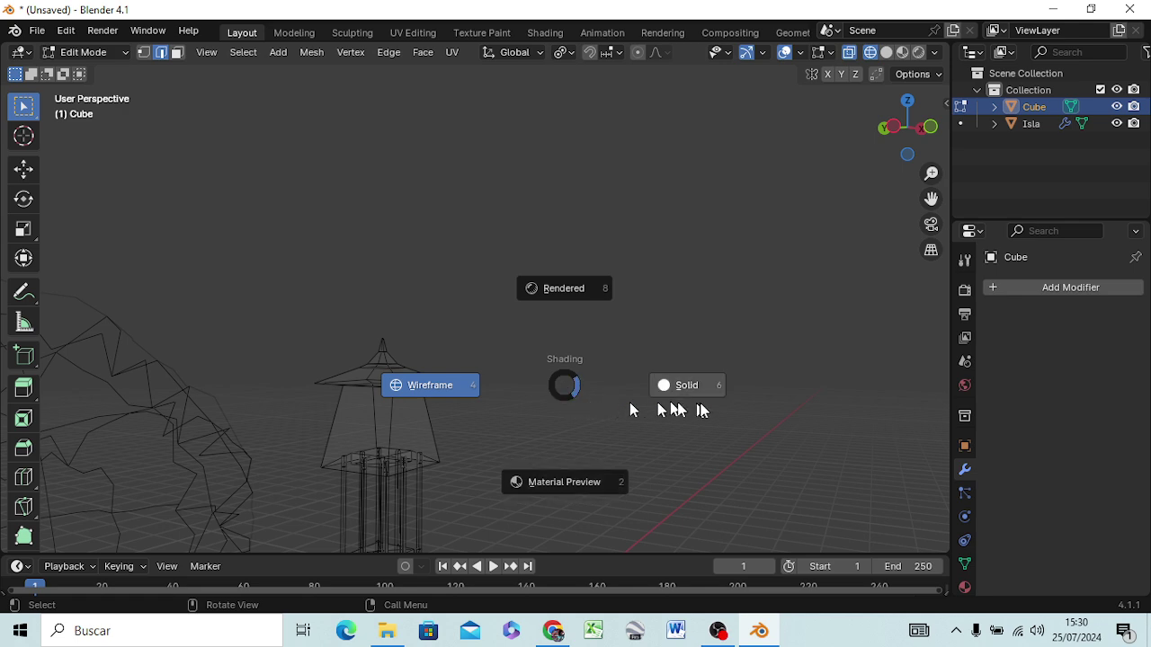
left_click(689, 388)
Orbit and zoom in close to the tower's pillars
middle_click_drag(419, 488, 398, 490)
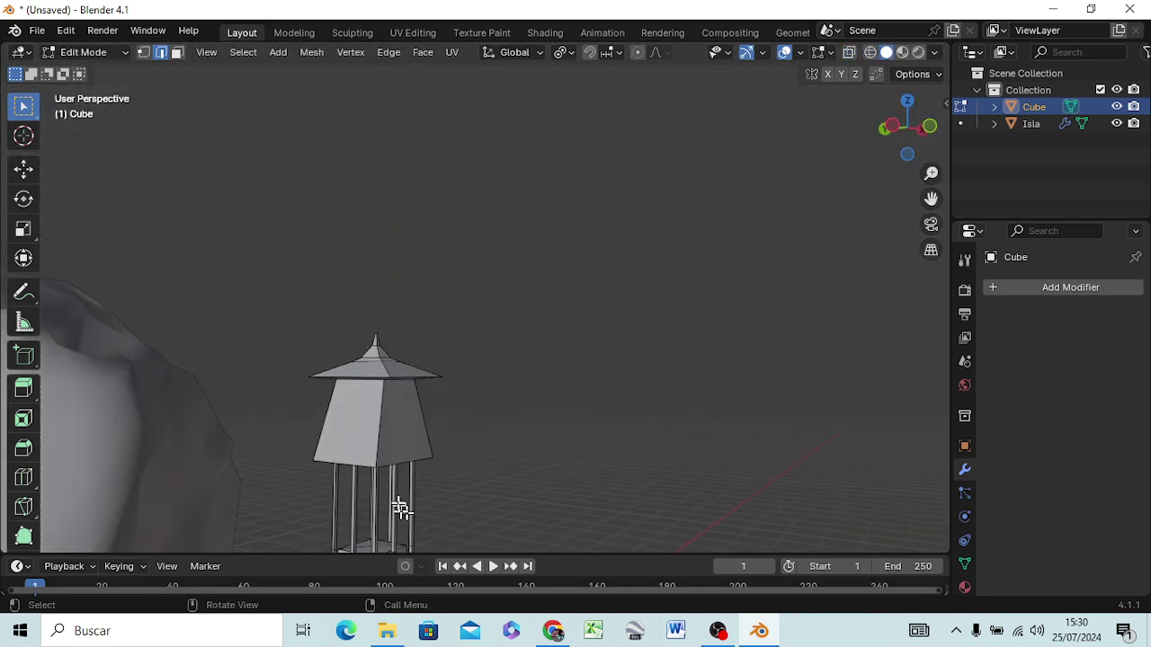
scroll(401, 509, "down", 5)
scroll(399, 500, "down", 2)
scroll(405, 496, "up", 2)
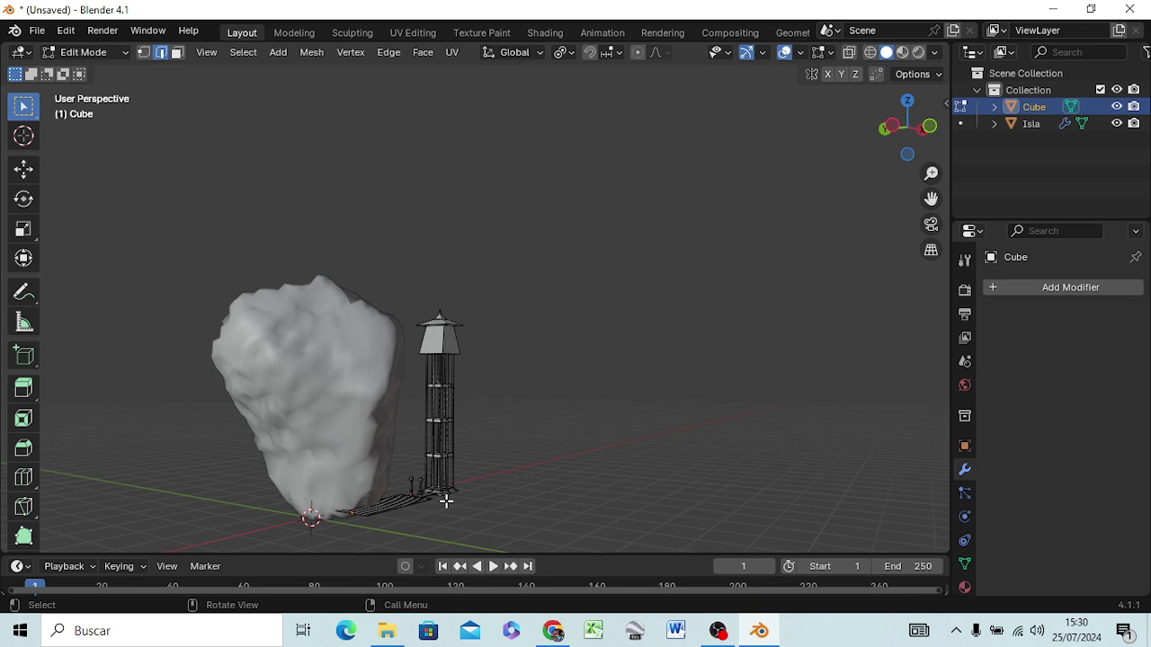
middle_click_drag(446, 501, 336, 501)
scroll(346, 496, "up", 2)
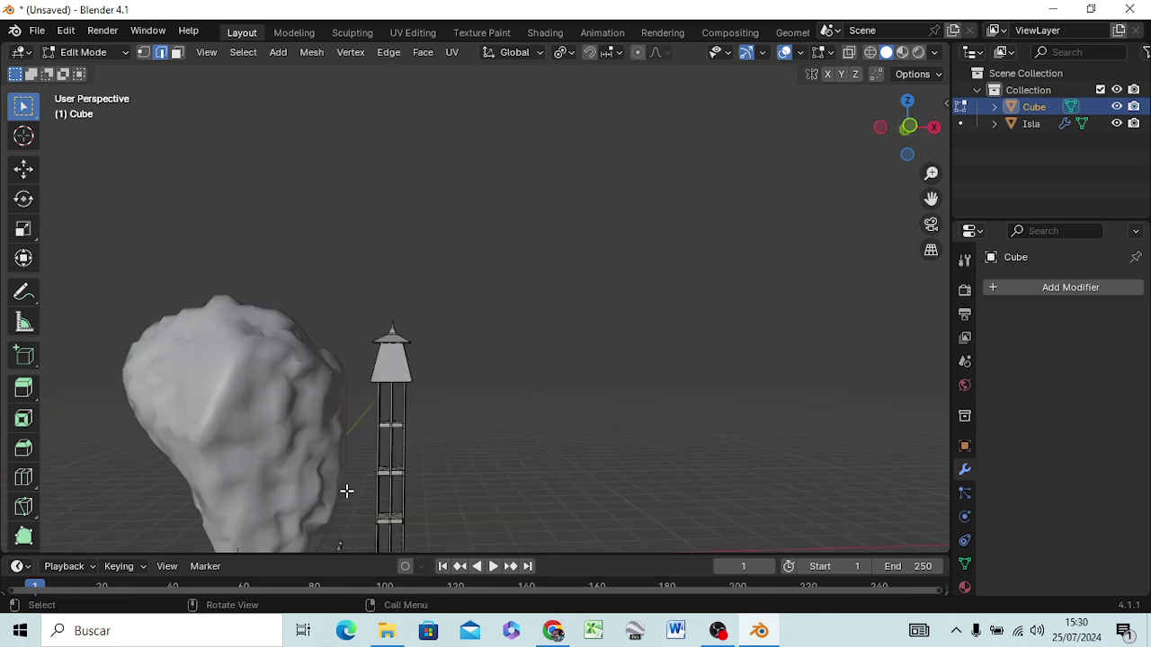
scroll(346, 491, "up", 1)
scroll(351, 488, "up", 2)
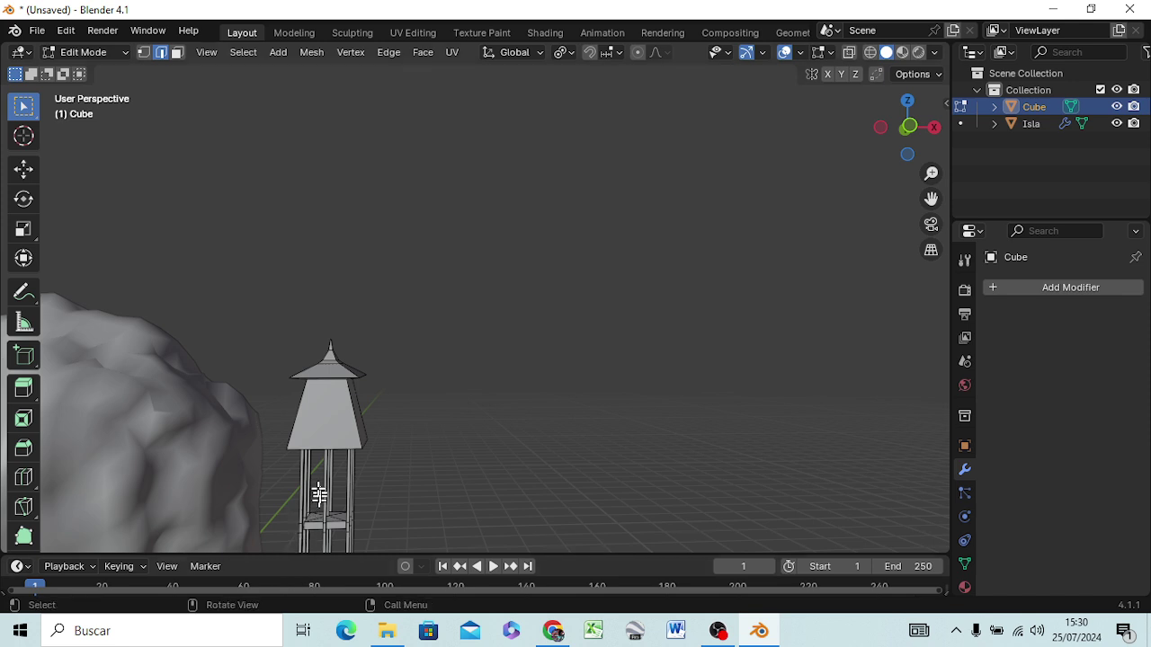
scroll(327, 496, "up", 2)
scroll(327, 495, "down", 3)
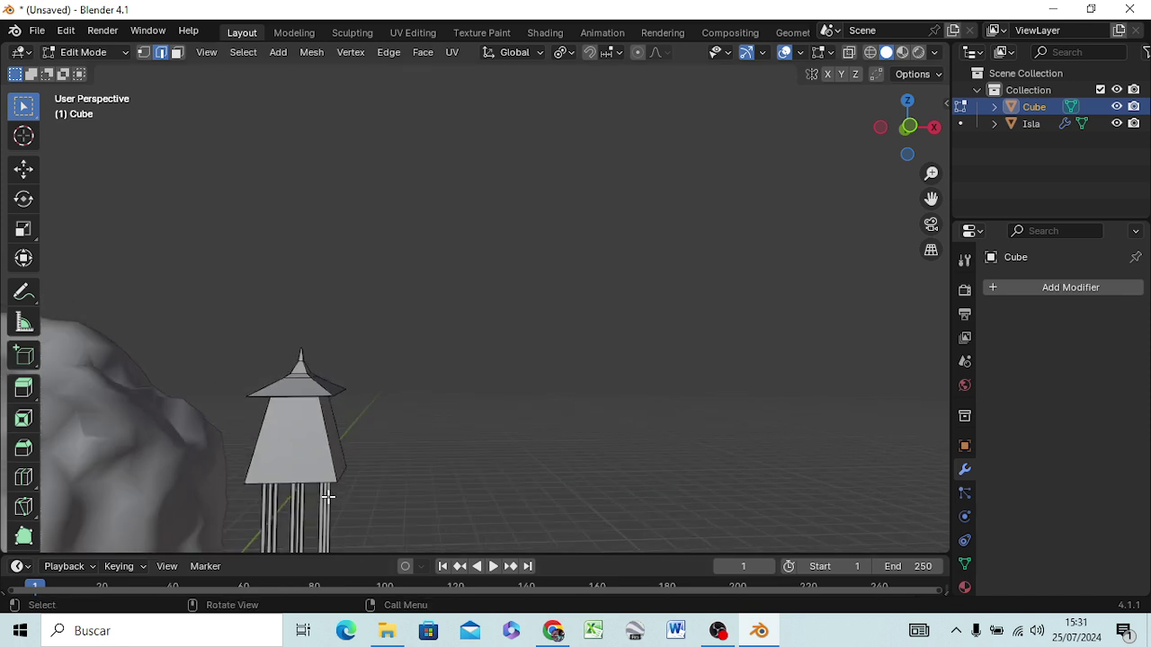
scroll(327, 495, "up", 1)
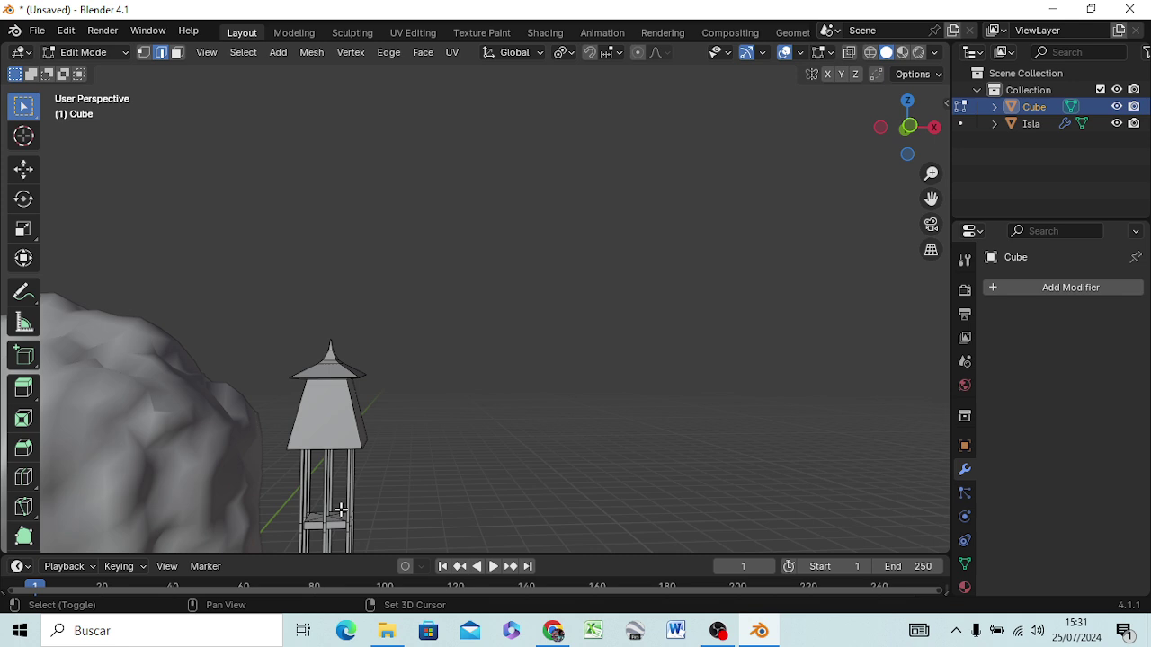
scroll(339, 509, "up", 3)
mouse_move(339, 508)
middle_mouse_down("ctrl")
mouse_move(408, 315)
mouse_move(392, 496)
mouse_move(650, 74)
middle_mouse_up("ctrl")
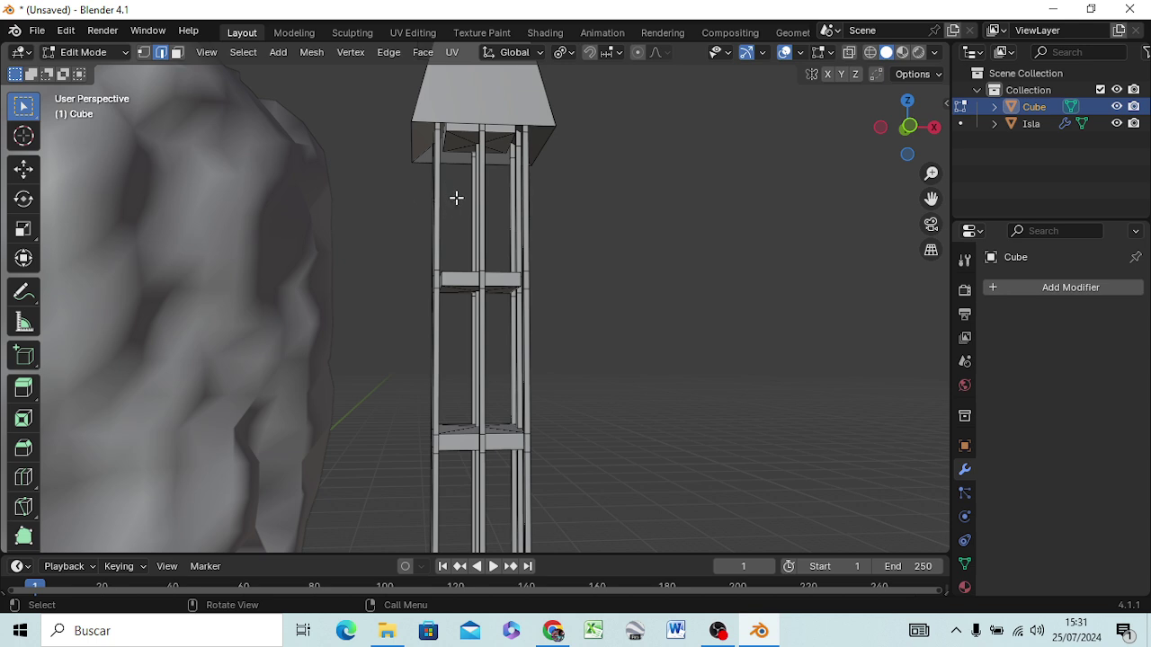
In wireframe, box-select the pillars' upper, middle and lower sections and start a loop cut
key("z")
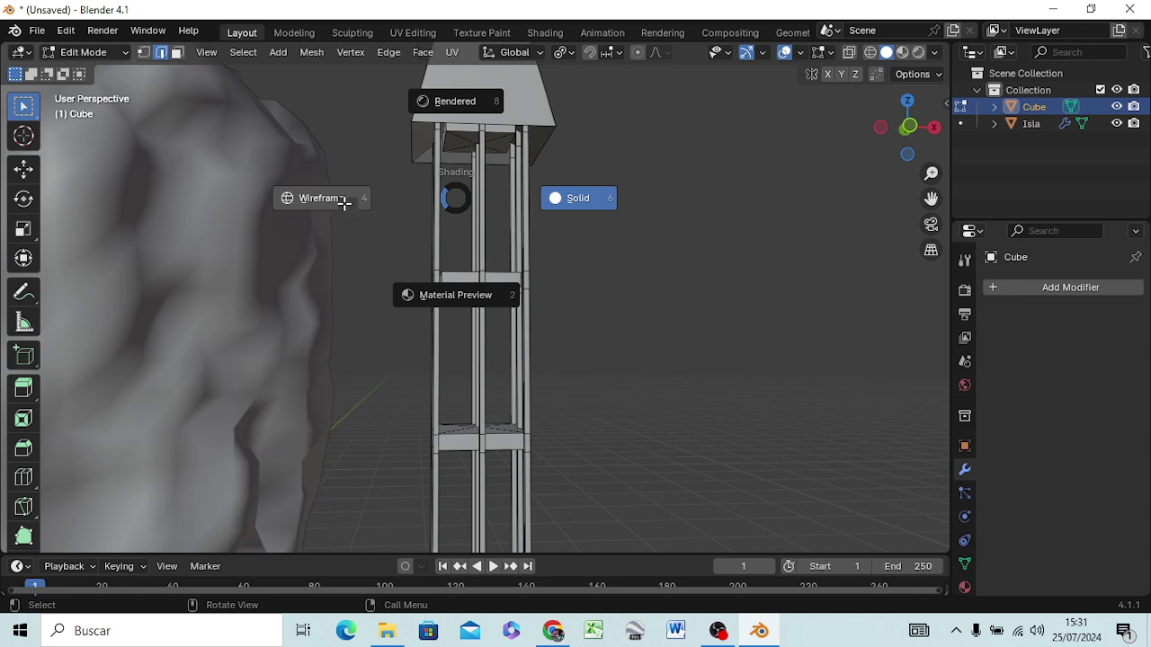
left_click(342, 201)
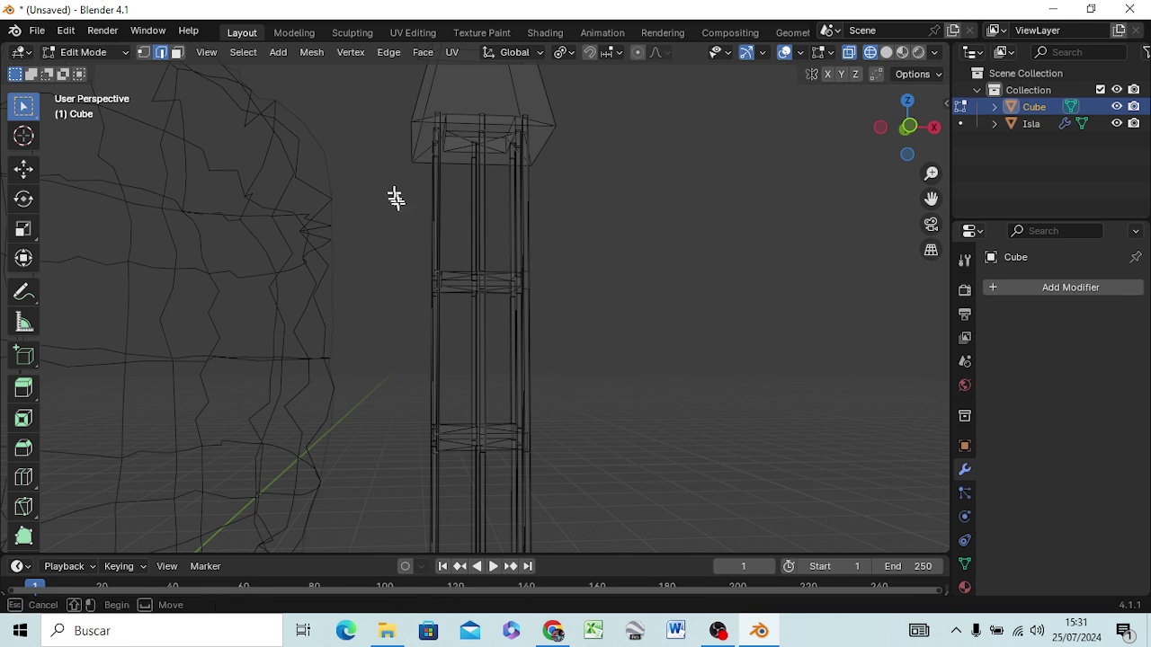
left_click_drag(393, 193, 600, 218)
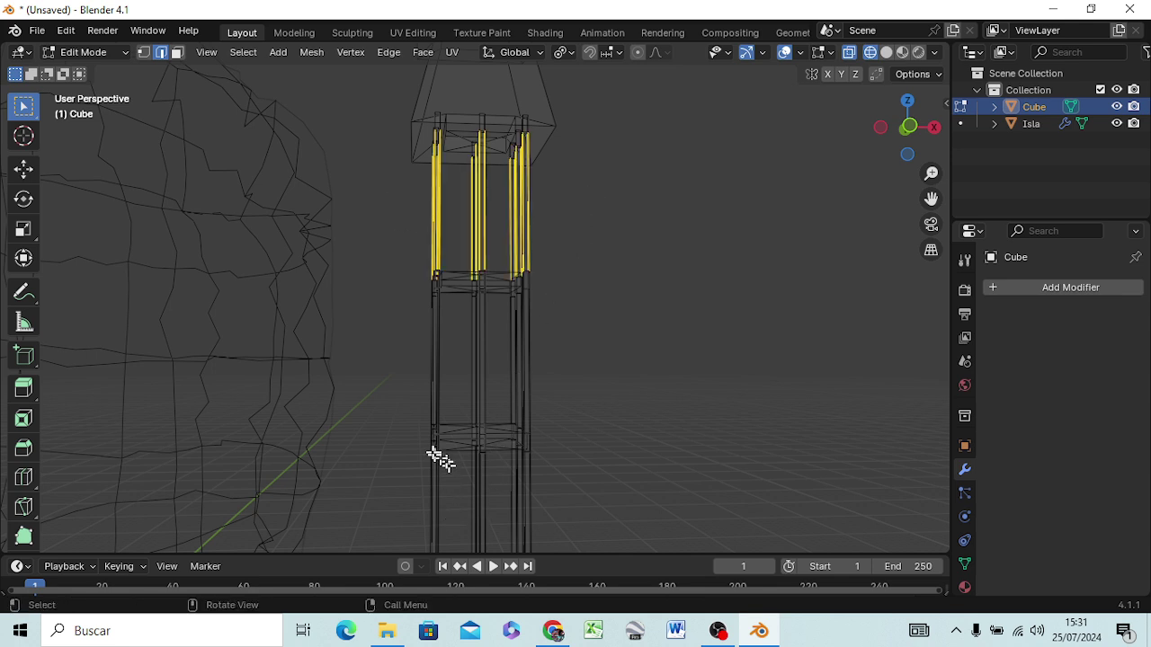
mouse_move(403, 349)
left_mouse_down()
mouse_move(501, 384)
mouse_move(576, 386)
left_mouse_up()
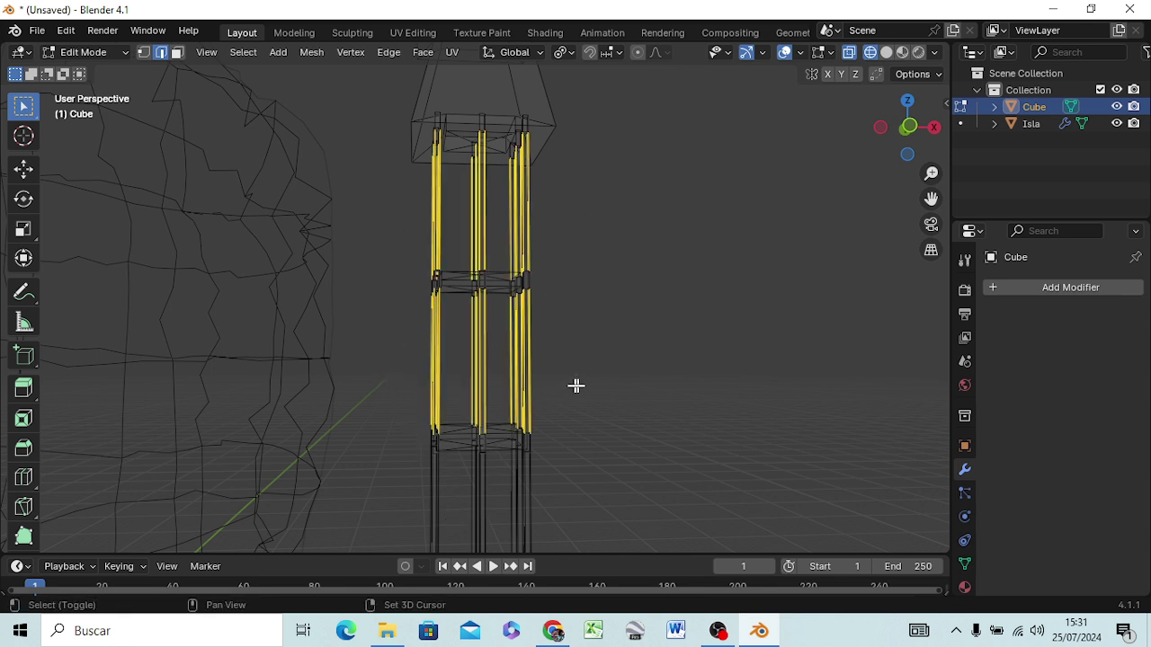
left_click_drag(390, 479, 545, 512)
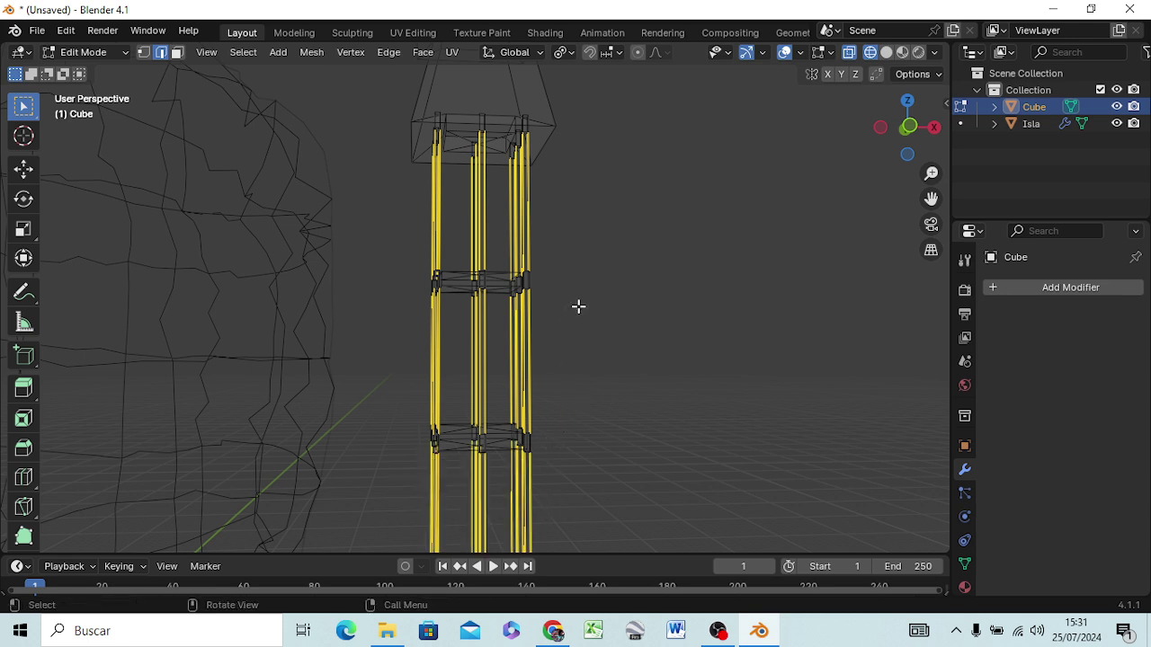
key("ctrl+r")
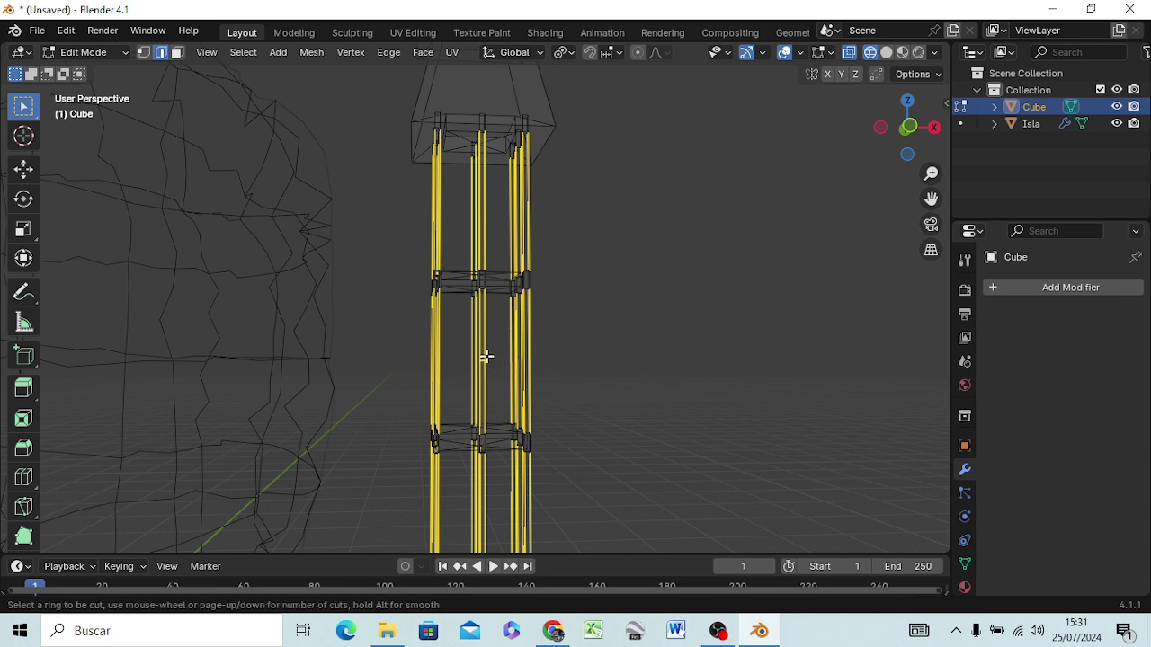
Add a loop cut to the pillar, then two centred loop cuts on the right pillar
left_click(485, 357)
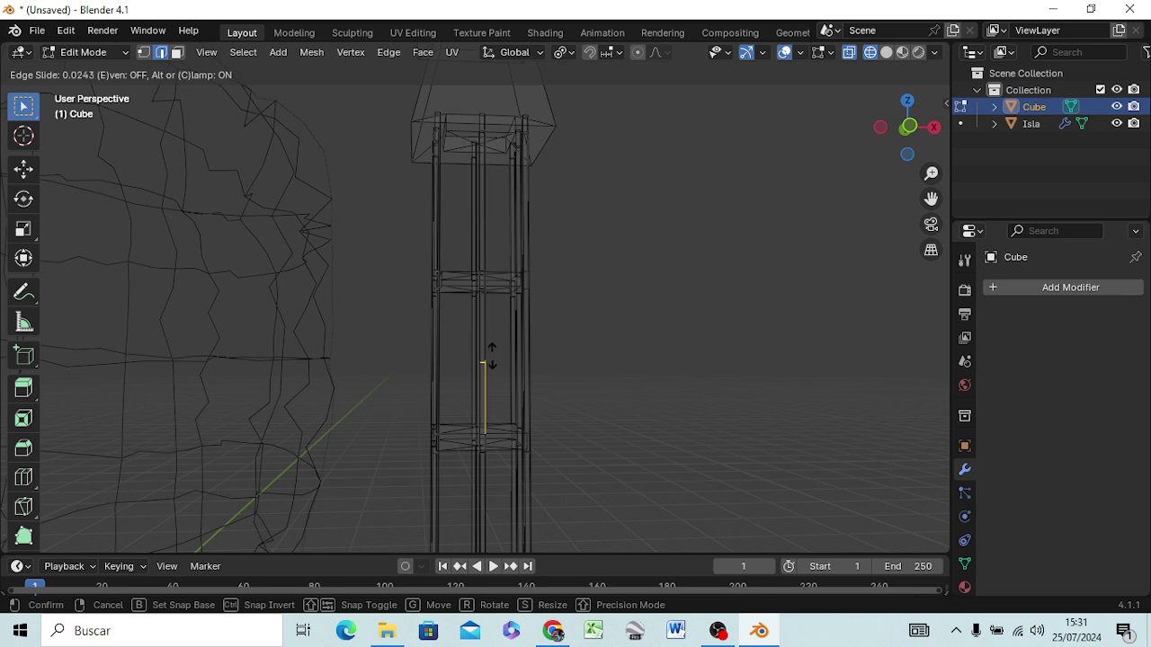
left_click(490, 356)
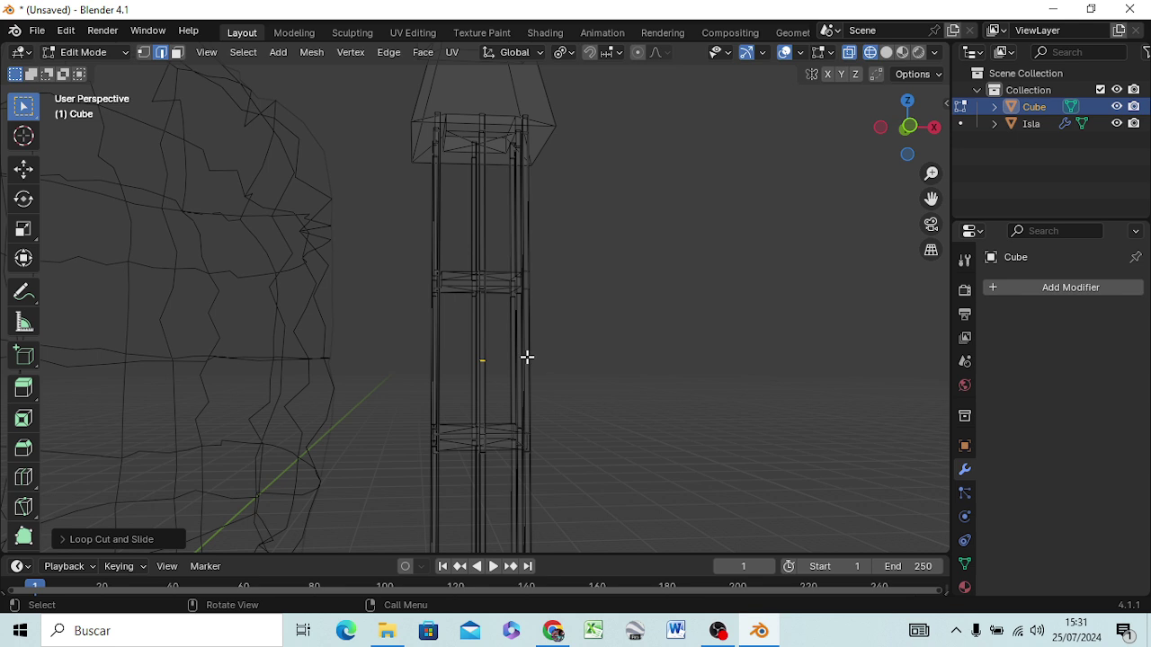
key("ctrl")
key("ctrl+r")
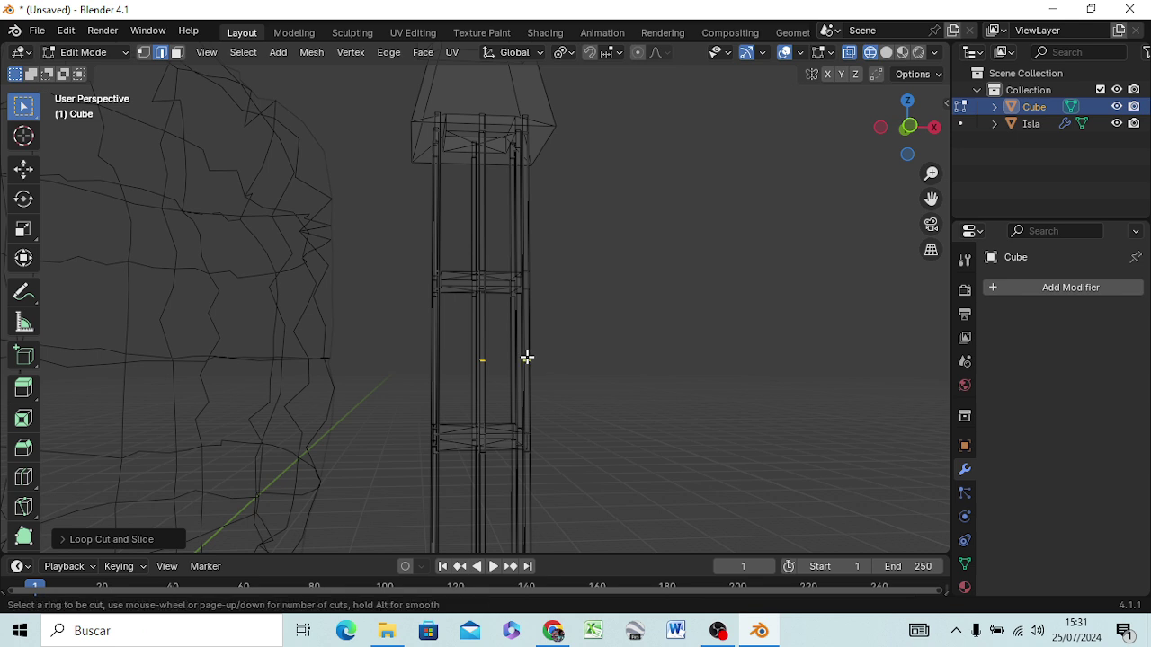
scroll(527, 357, "up", 1)
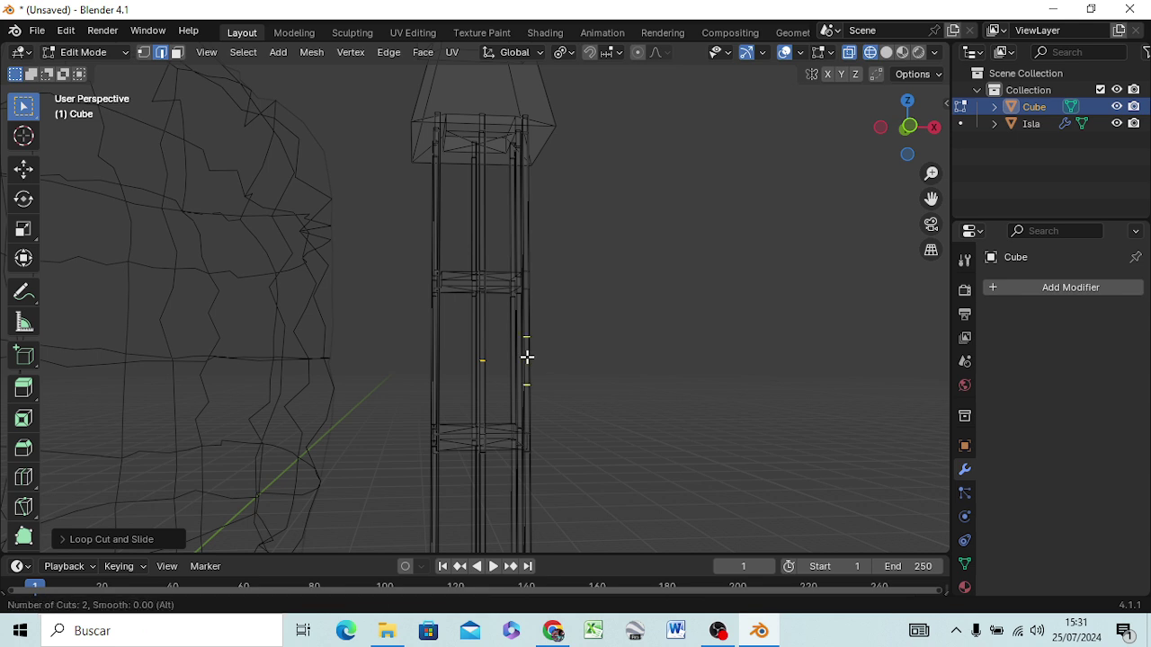
left_click(527, 357)
right_click(448, 360)
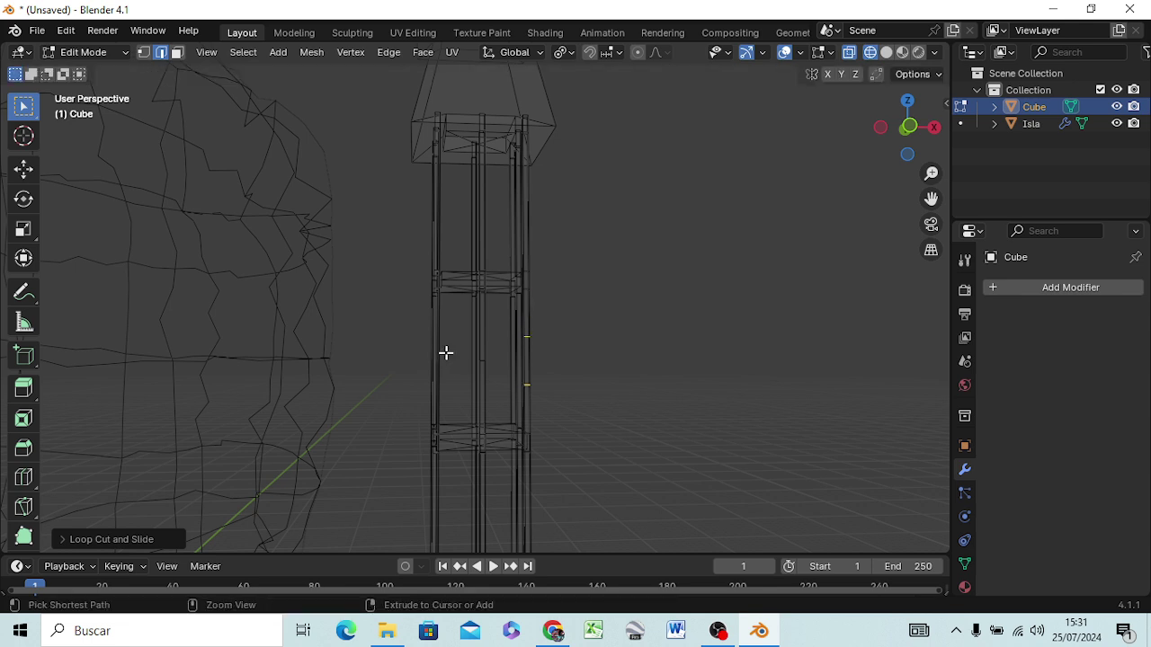
Add two centred loop cuts on the left pillar between the middle cross-braces
key("ctrl+r")
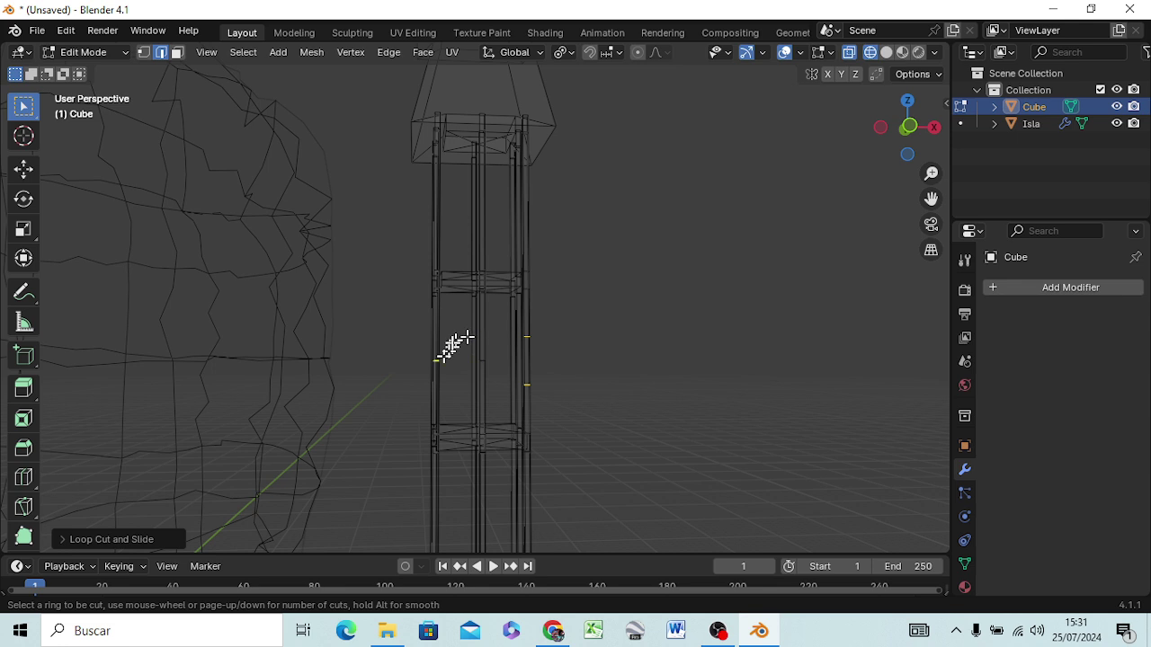
scroll(441, 353, "up", 1)
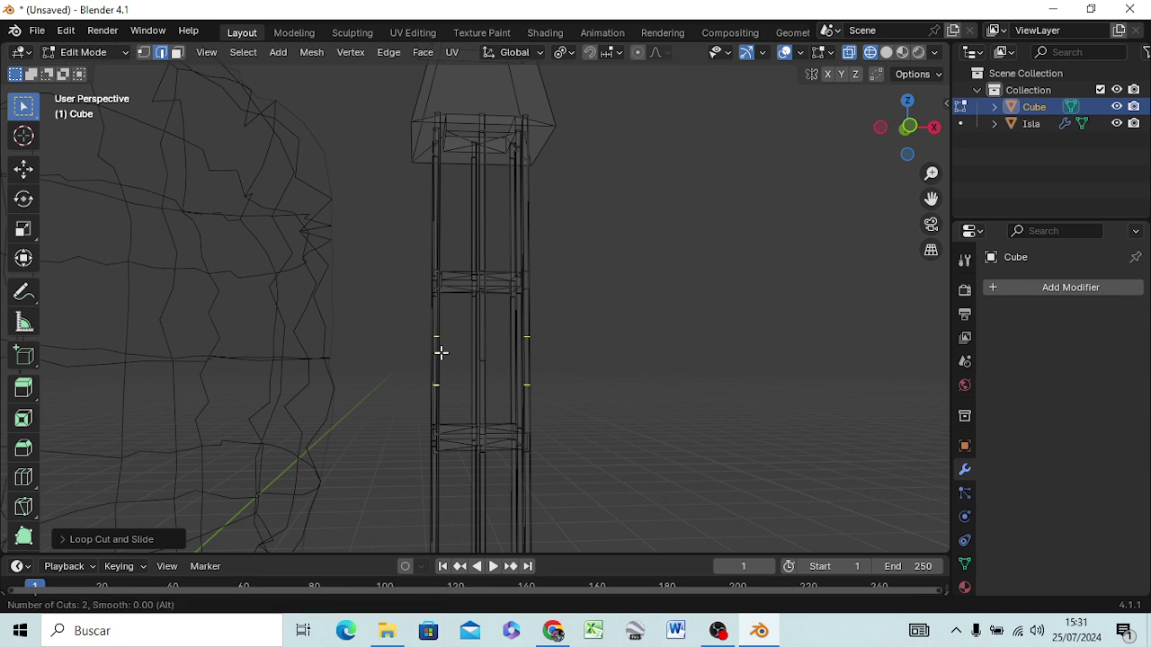
left_click(440, 352)
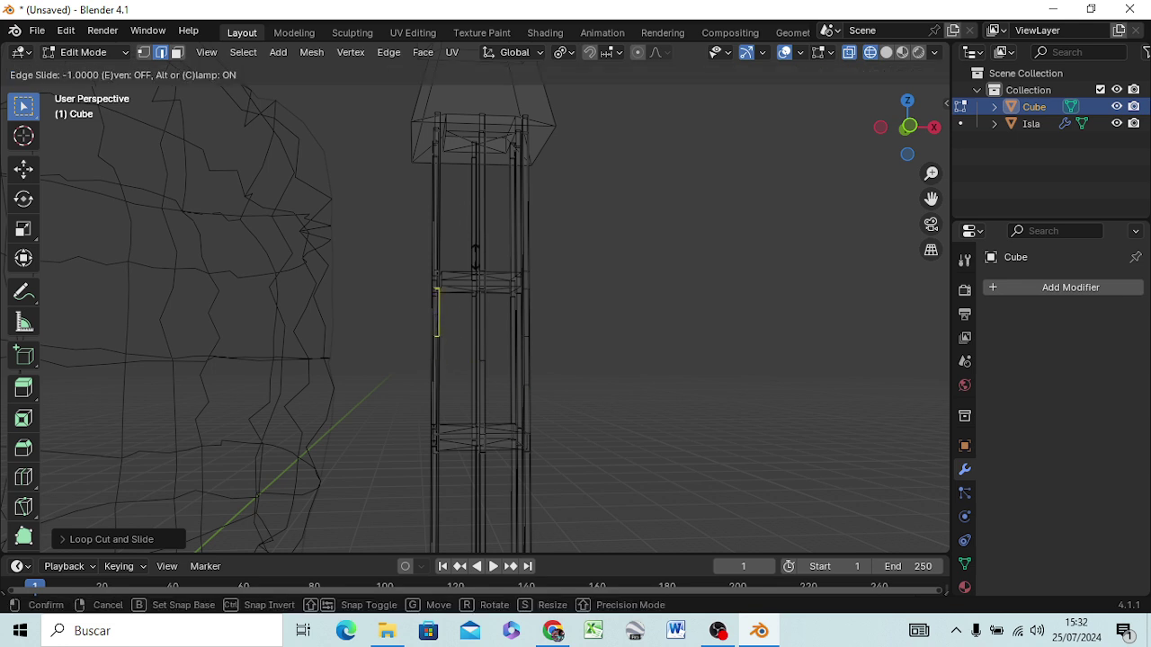
left_click(485, 271)
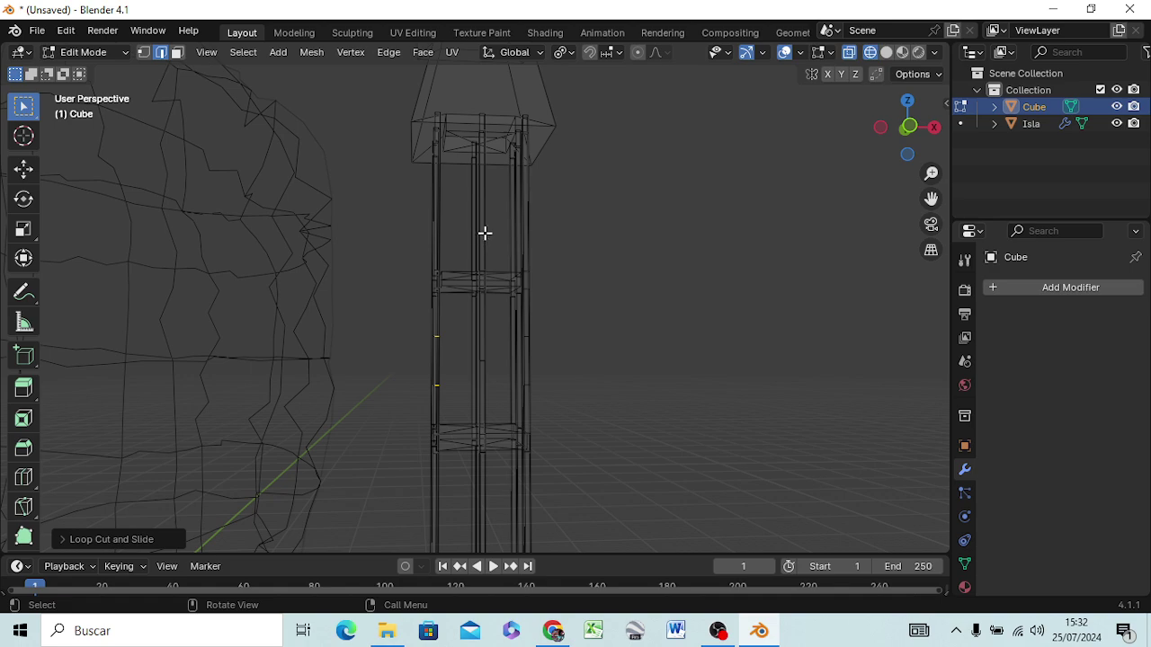
mouse_move(593, 444)
middle_mouse_down()
mouse_move(475, 460)
mouse_move(428, 440)
middle_mouse_up()
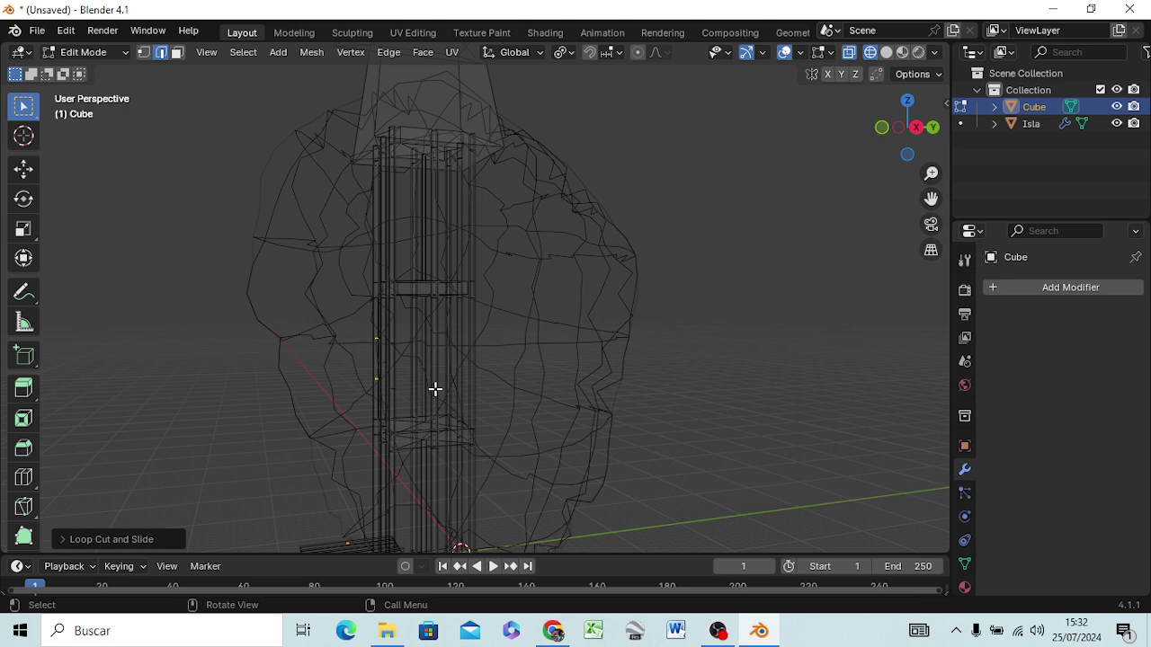
Switch the viewport from wireframe to solid shading and zoom in on the tower
key("z")
left_click(328, 396)
key("z")
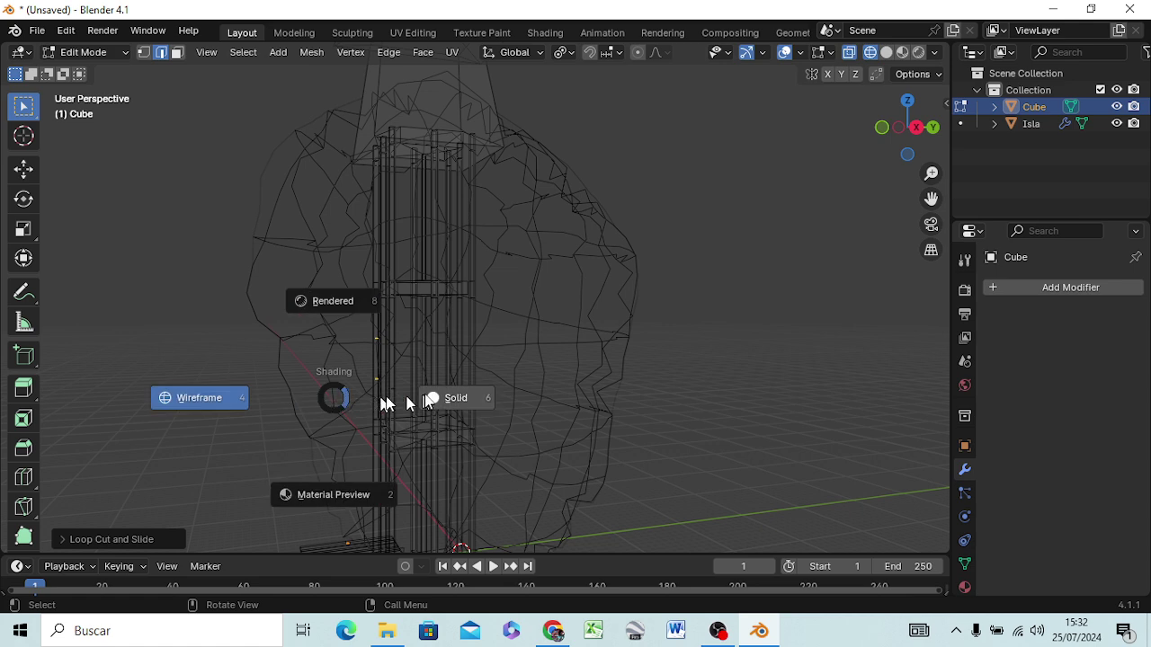
left_click(450, 400)
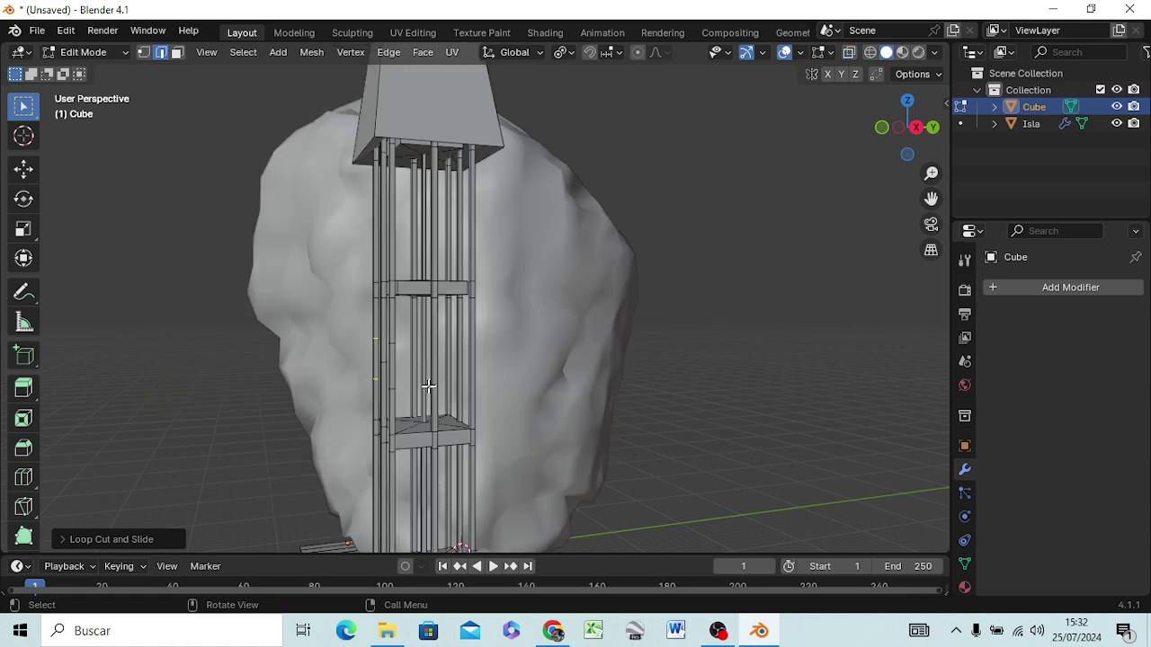
scroll(428, 385, "up", 2)
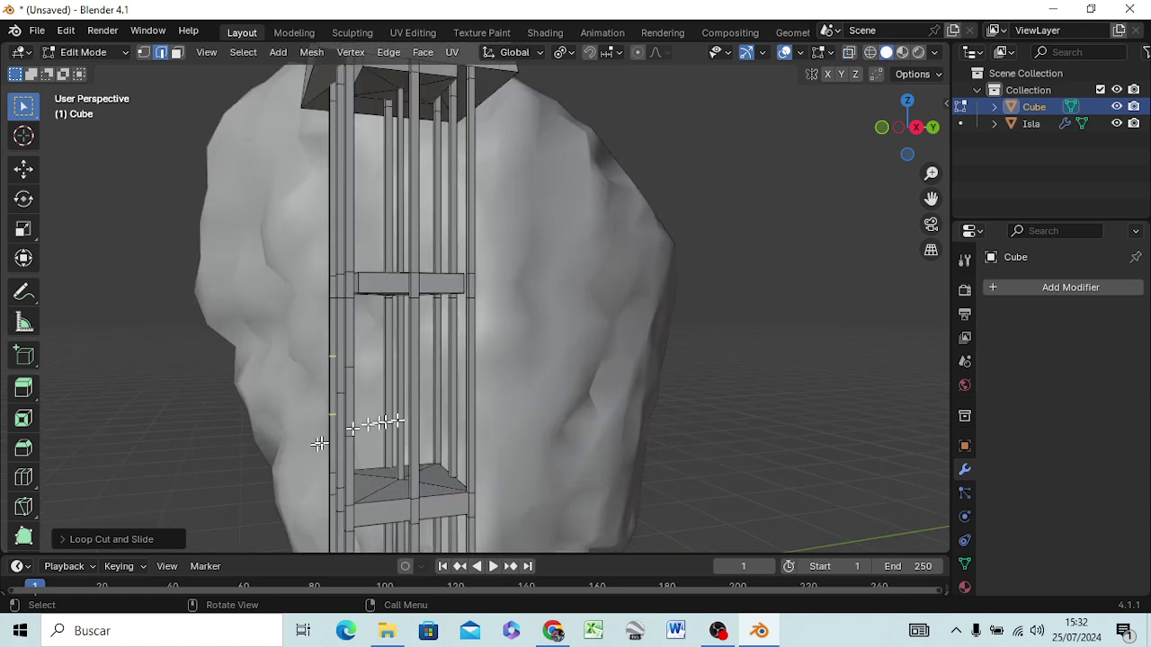
Add a single loop cut to an inner pillar and two loop cuts to the right pillar
key("ctrl+r")
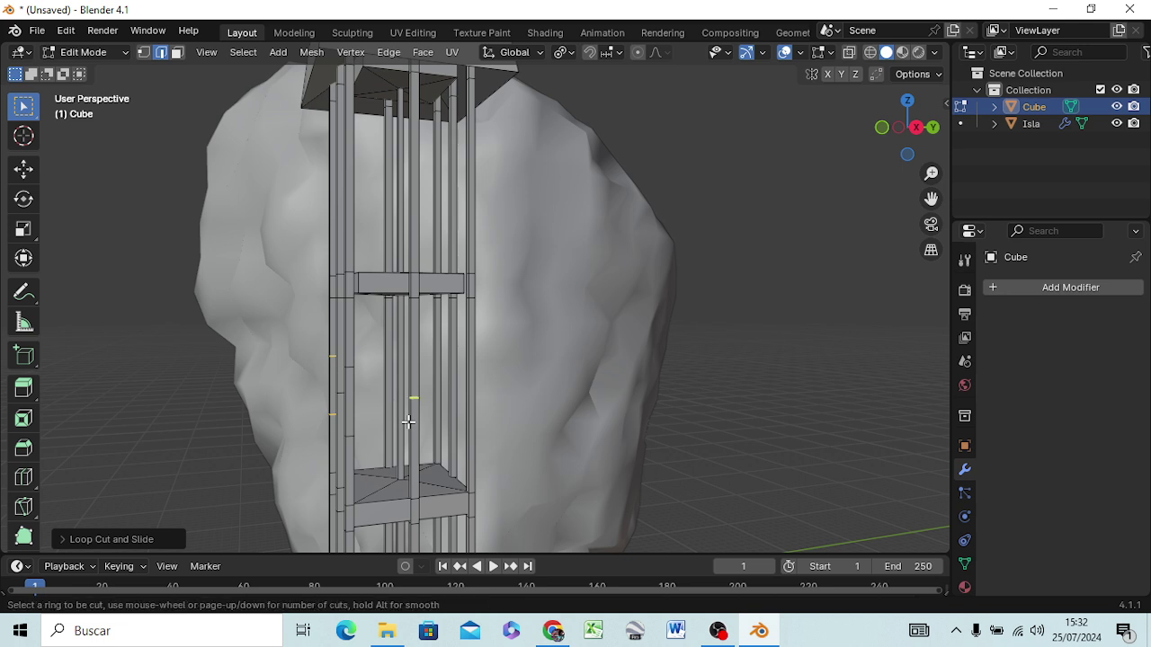
left_click(407, 420)
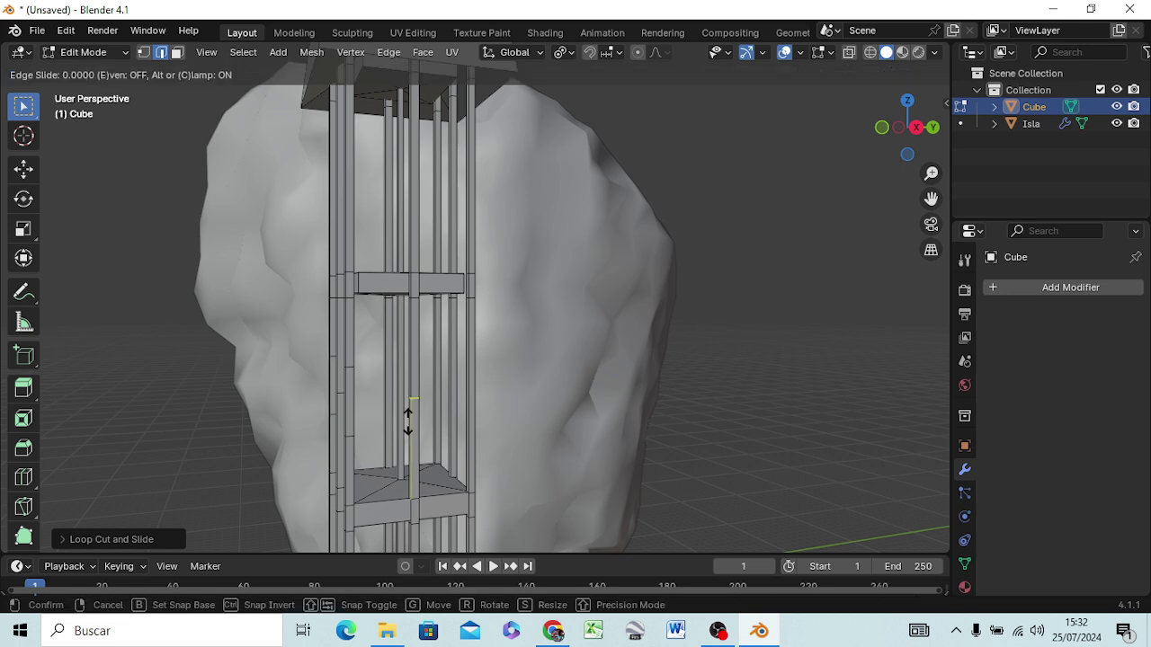
left_click(460, 398)
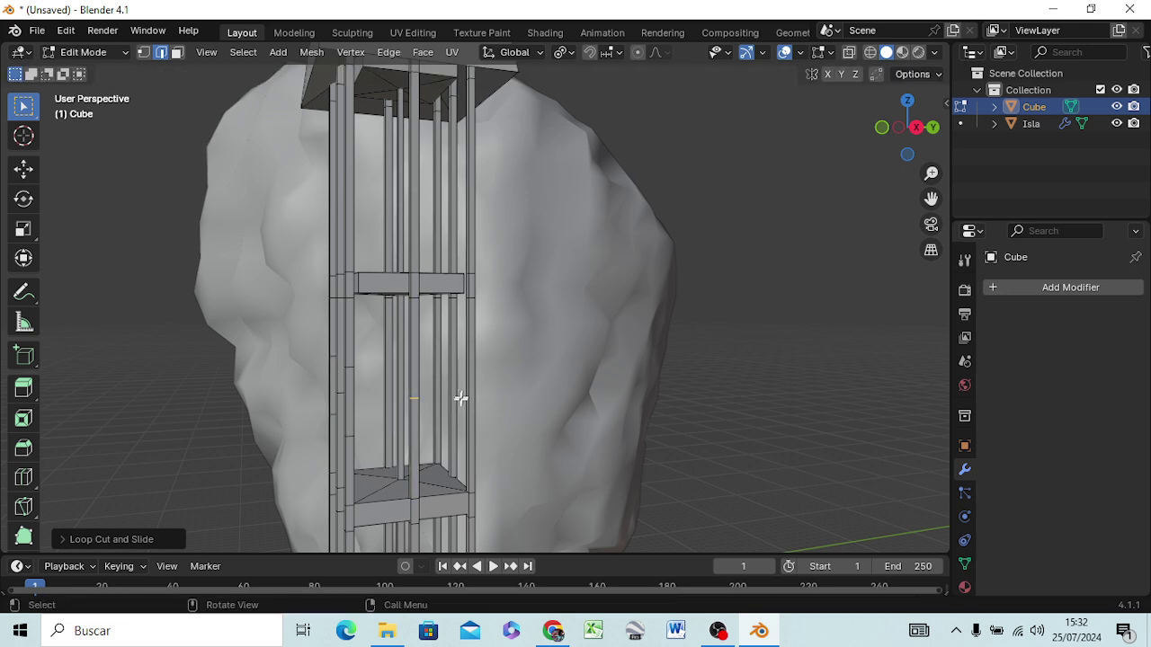
key("ctrl")
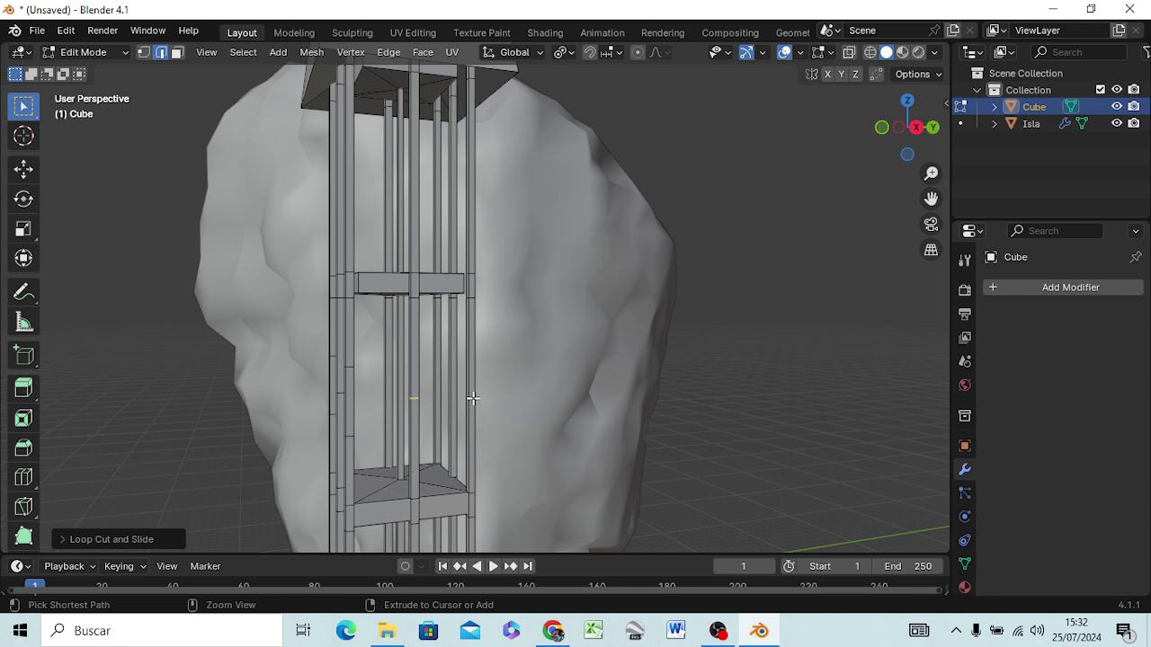
key("ctrl+r")
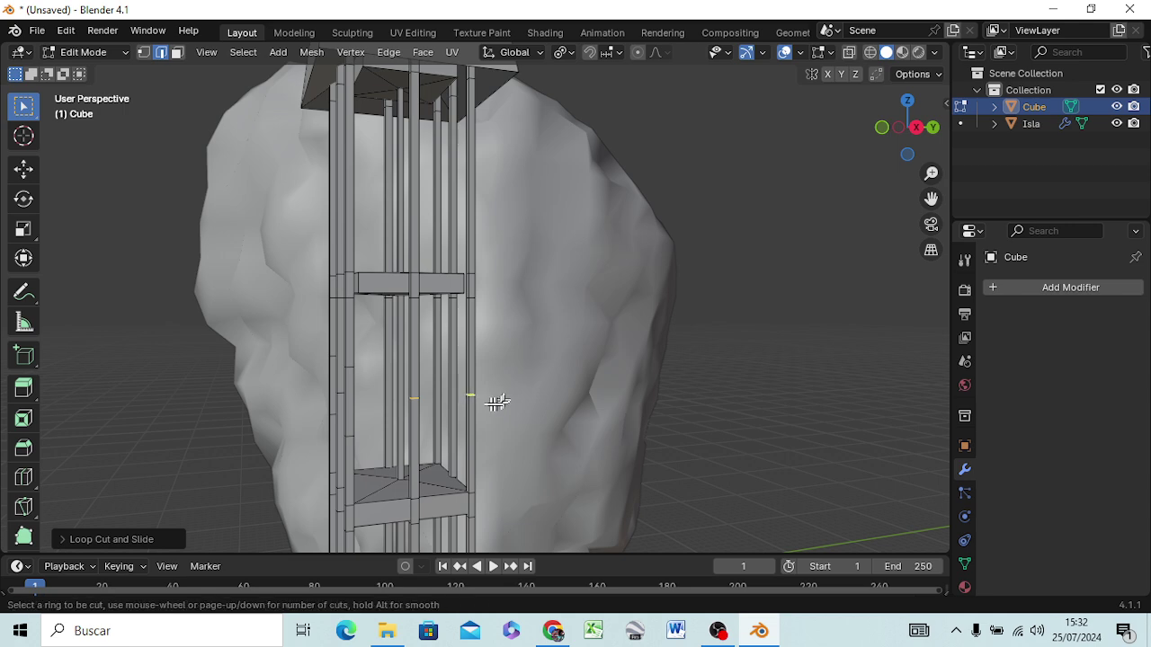
scroll(459, 397, "up", 1)
left_click(476, 404)
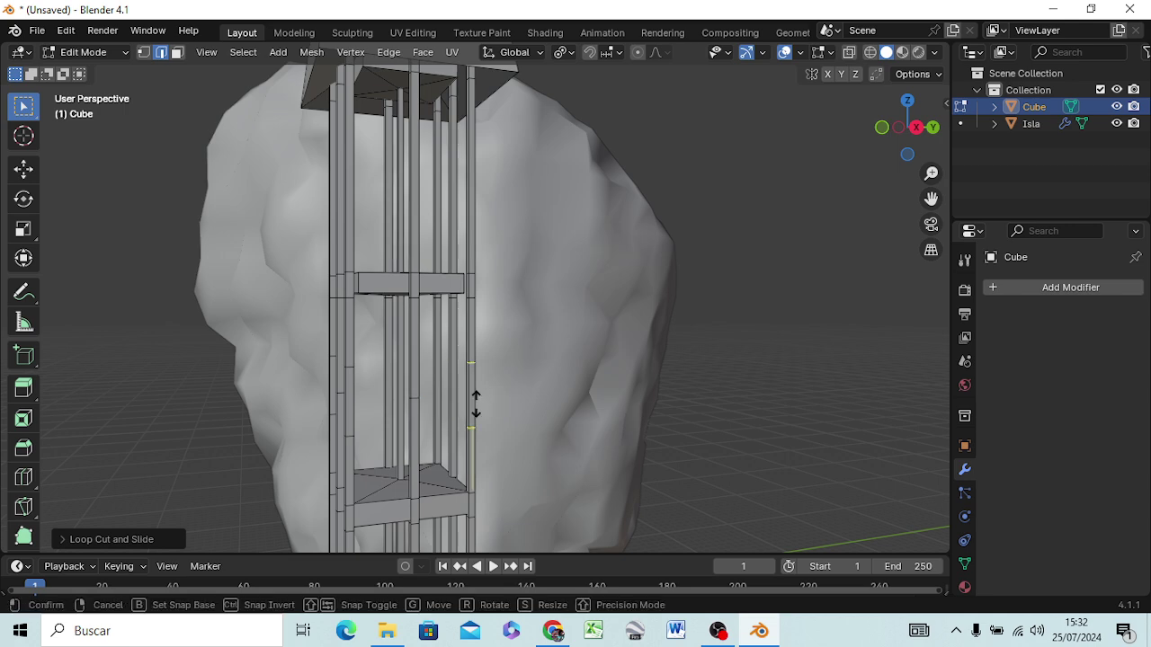
left_click(437, 400)
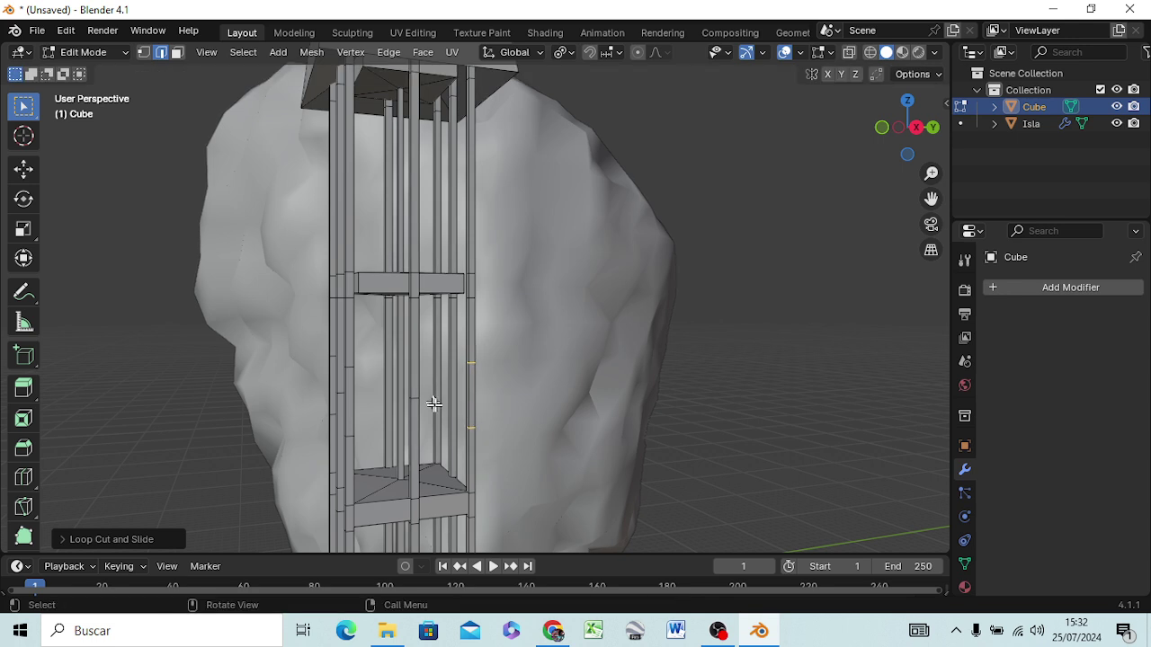
key("ctrl")
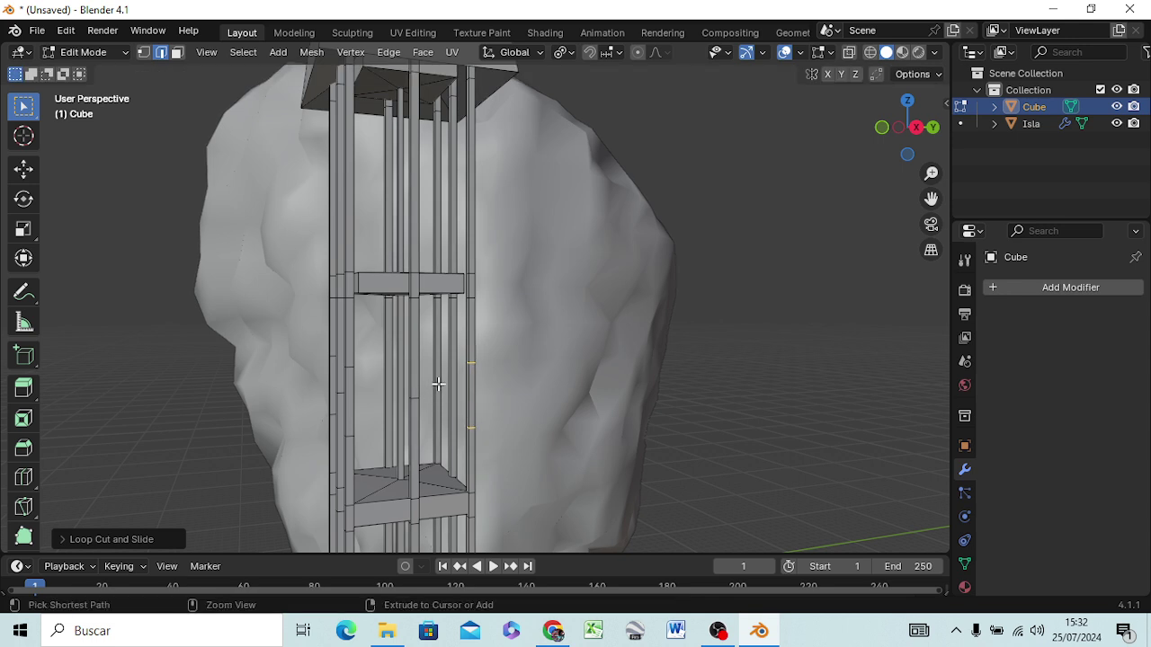
Add two centred loop cuts to the next inner pillar and one cut to another pillar
key("ctrl+r")
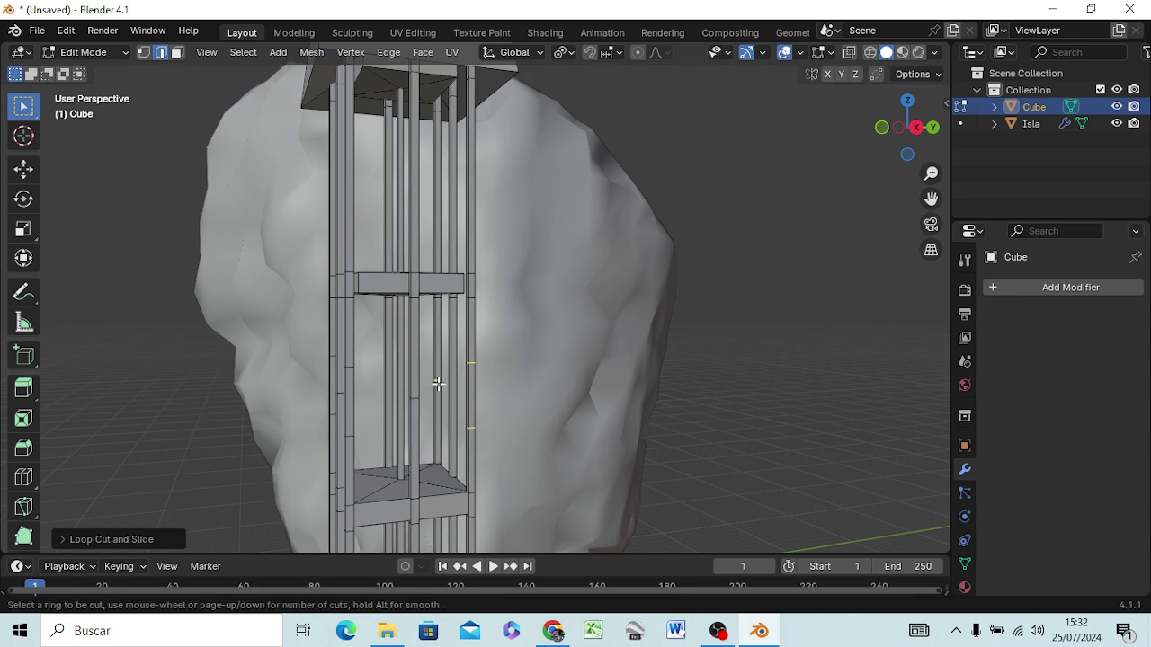
scroll(438, 384, "up", 1)
left_click(436, 384)
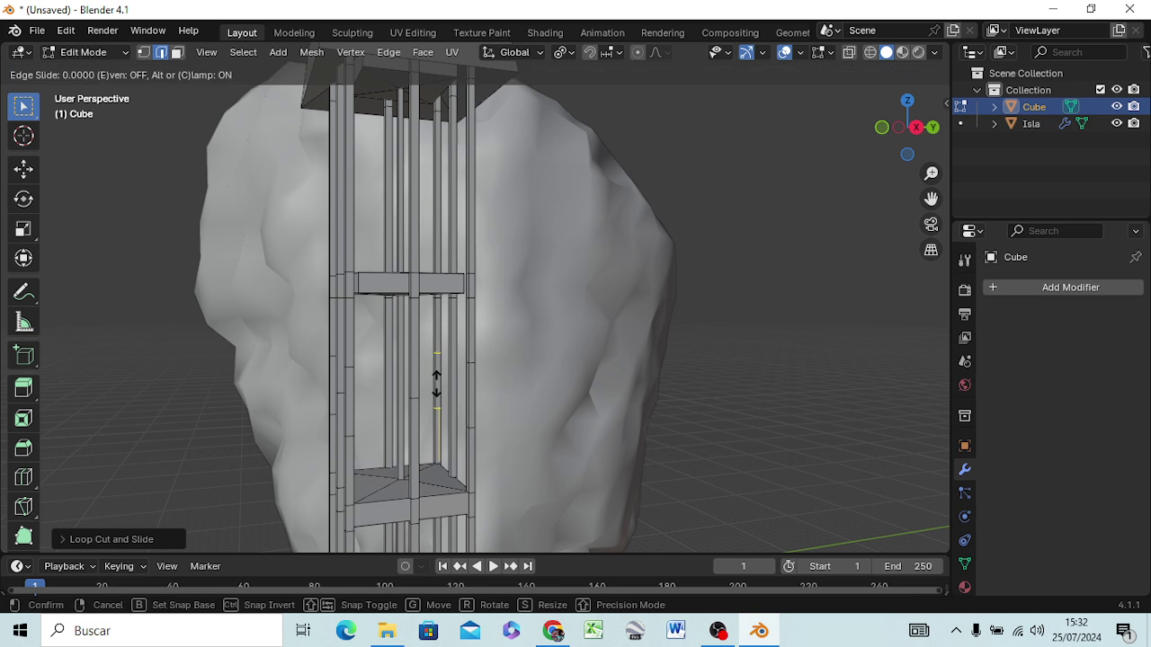
right_click(438, 403)
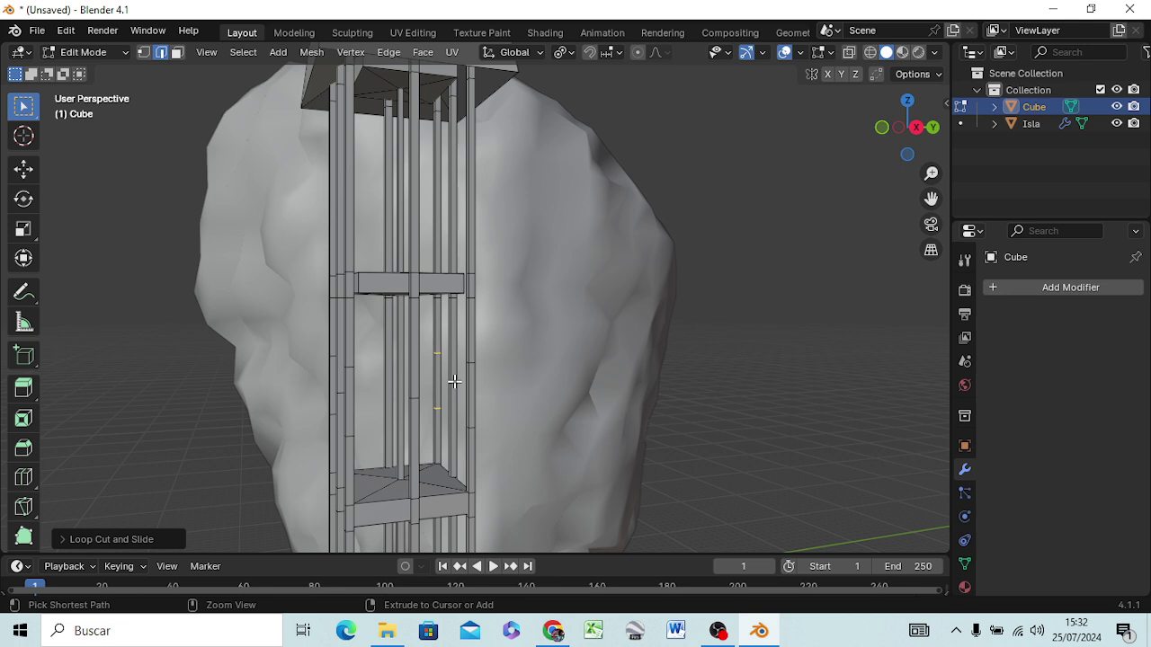
key("ctrl+r")
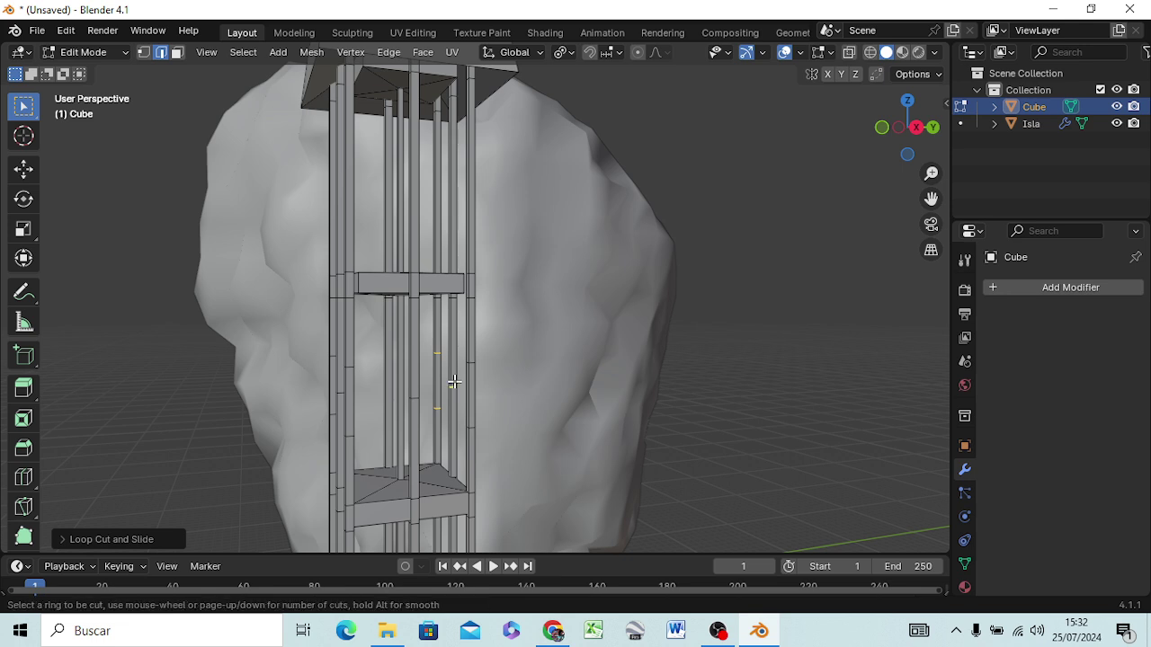
left_click(454, 382)
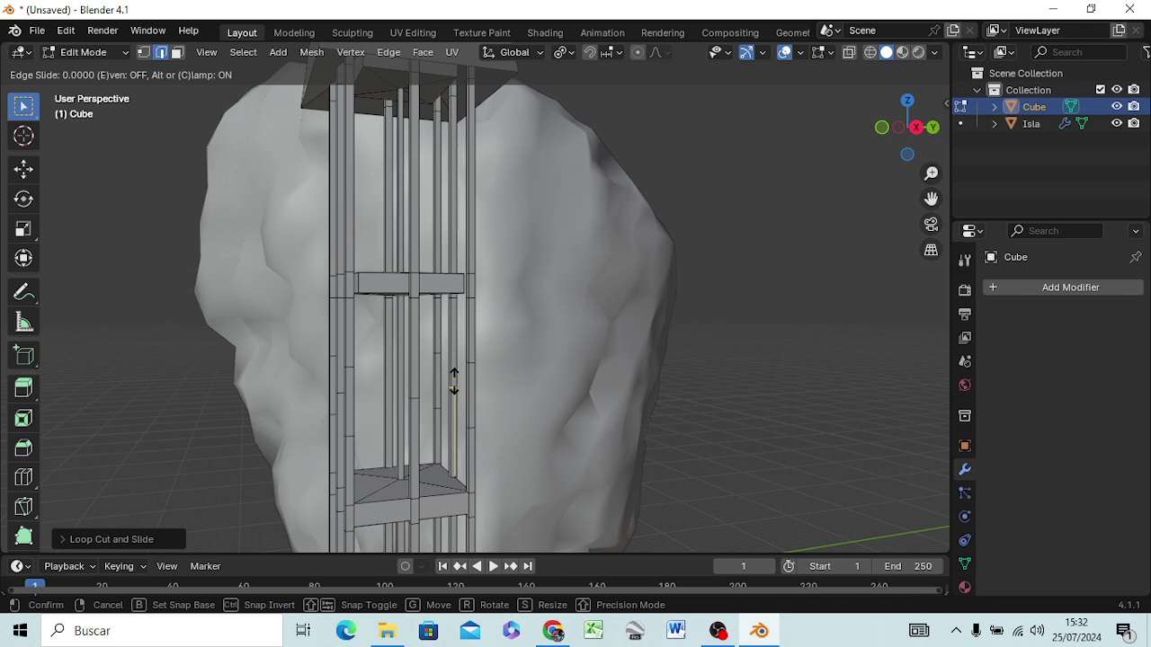
left_click(522, 373)
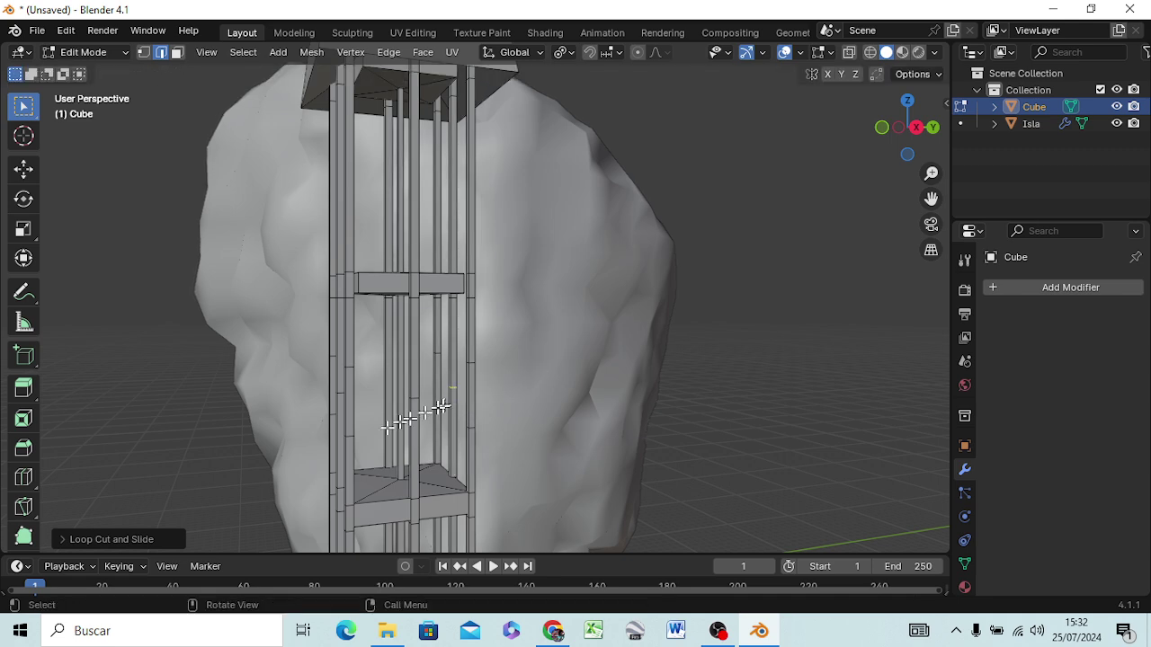
mouse_move(386, 475)
middle_mouse_down()
mouse_move(518, 457)
mouse_move(409, 557)
middle_mouse_up()
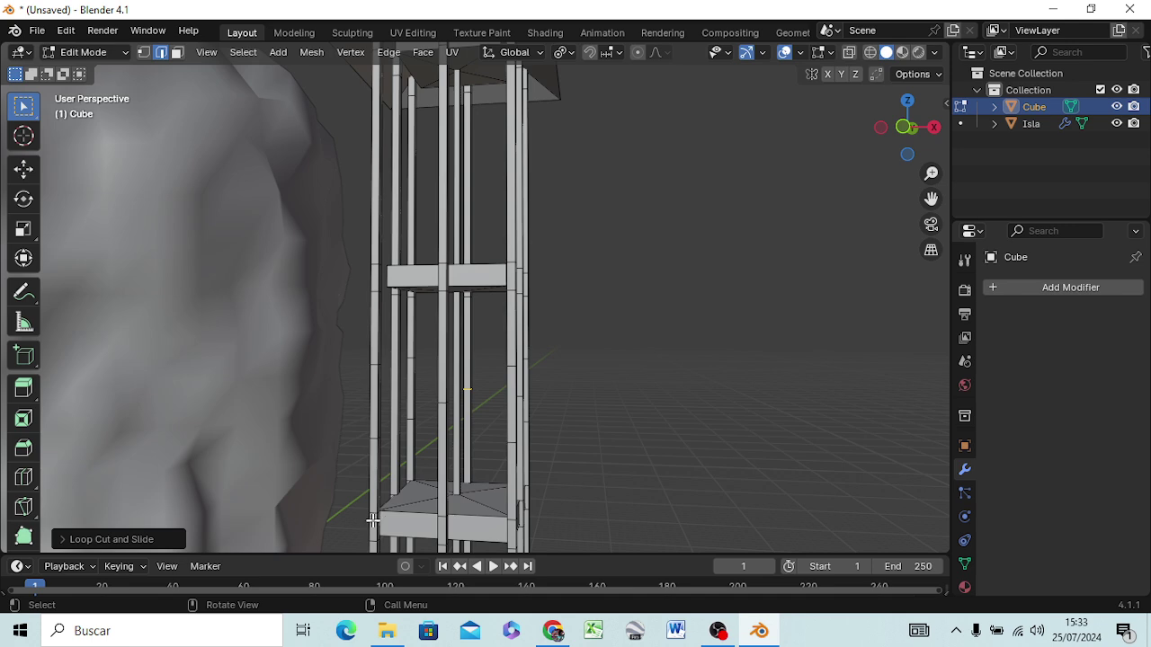
Fill a diagonal face from a pillar's base edge to a neighbouring column's top edge, then deselect it
scroll(372, 520, "up", 3)
mouse_move(372, 519)
middle_mouse_down("shift")
mouse_move(406, 462)
mouse_move(446, 300)
middle_mouse_up("shift")
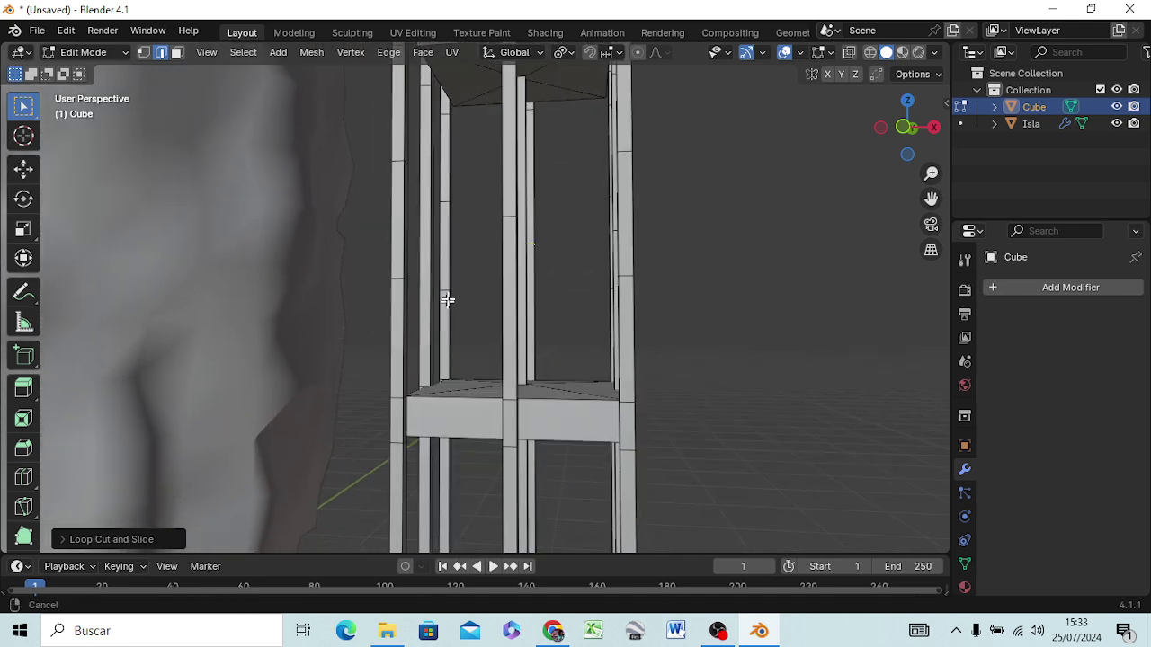
scroll(406, 406, "up", 2)
scroll(406, 408, "up", 2)
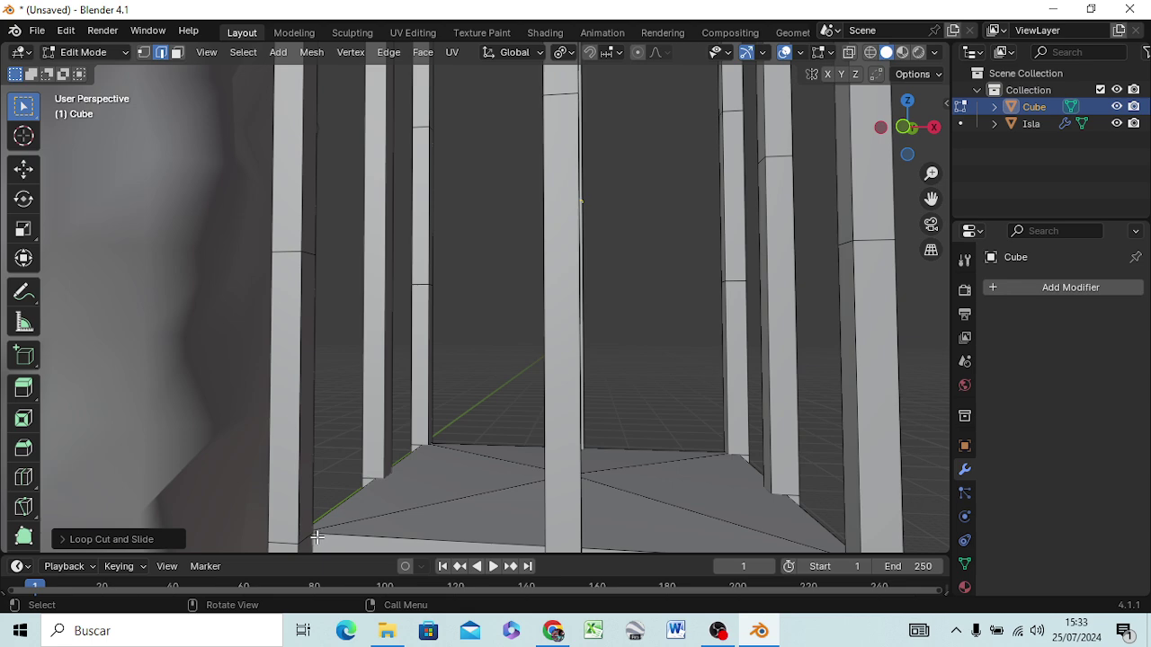
left_click(308, 537)
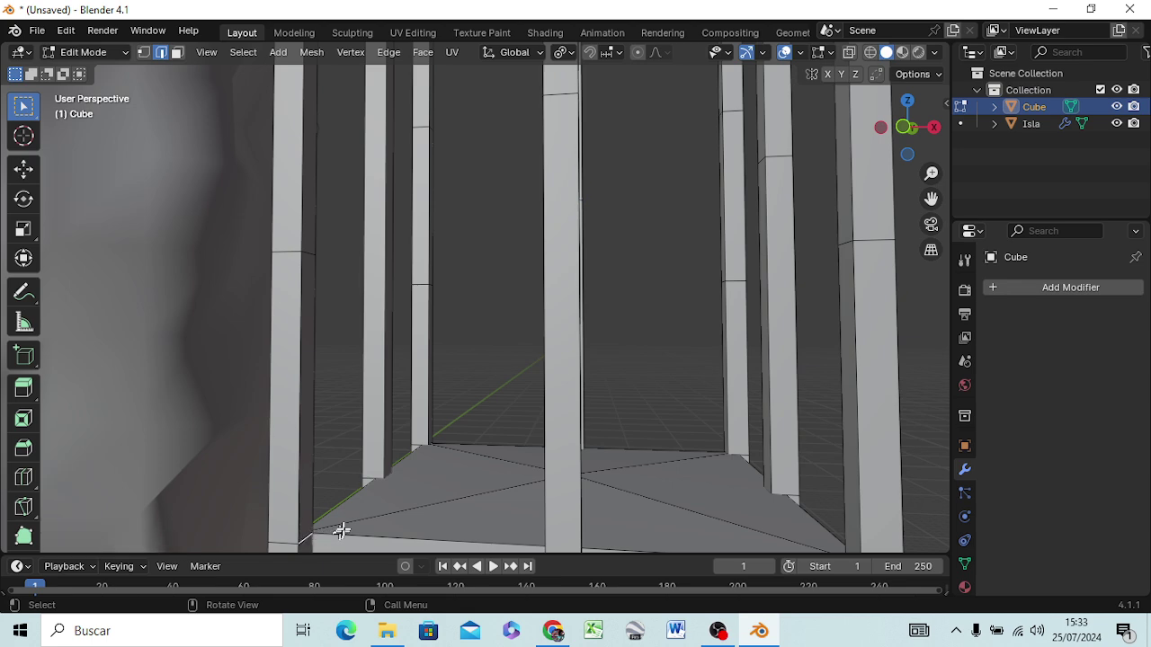
mouse_move(341, 532)
middle_mouse_down()
mouse_move(401, 515)
mouse_move(383, 513)
mouse_move(390, 495)
mouse_move(383, 514)
mouse_move(396, 505)
middle_mouse_up()
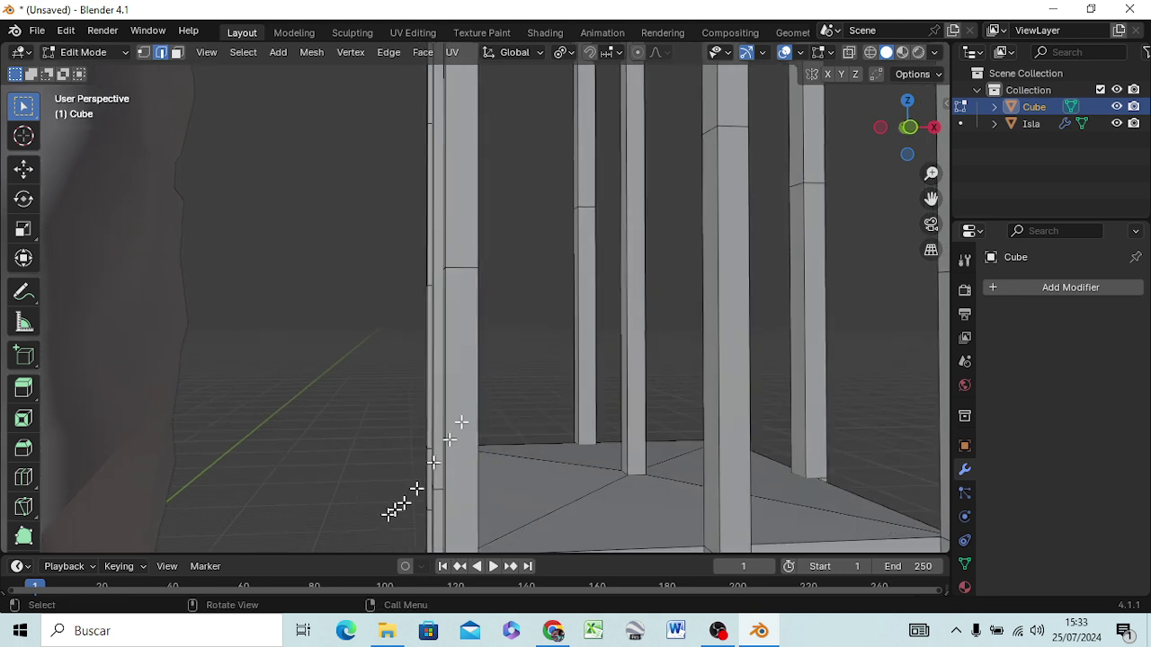
left_click(707, 131, "shift")
key("f")
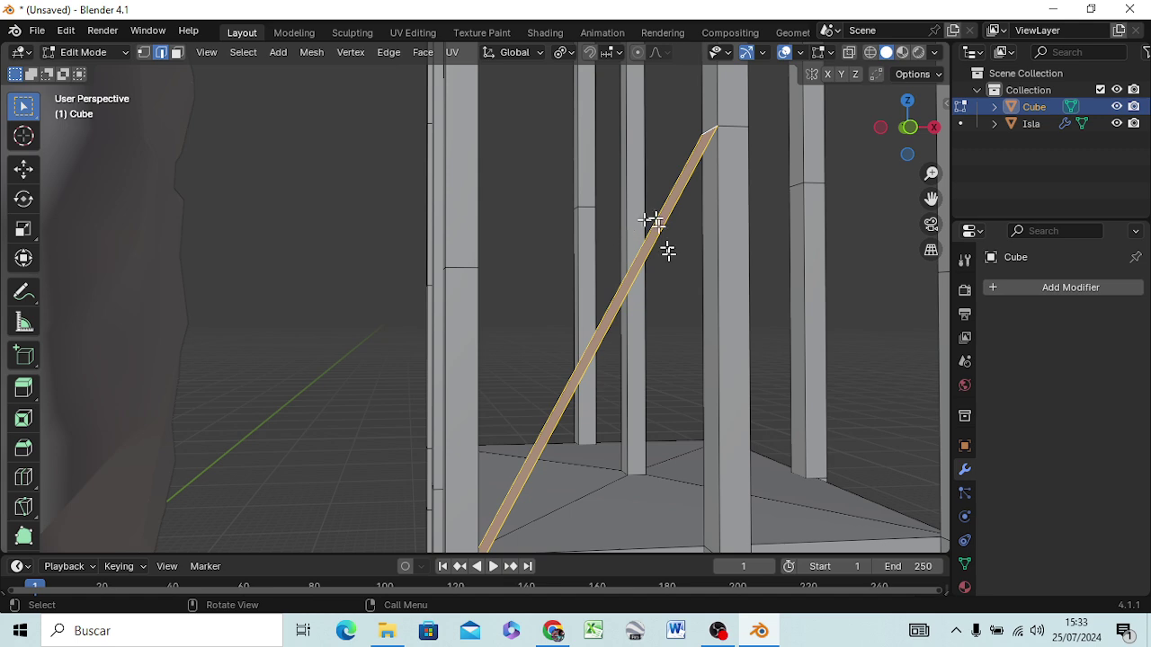
mouse_move(642, 277)
middle_mouse_down()
mouse_move(582, 375)
mouse_move(599, 377)
middle_mouse_up()
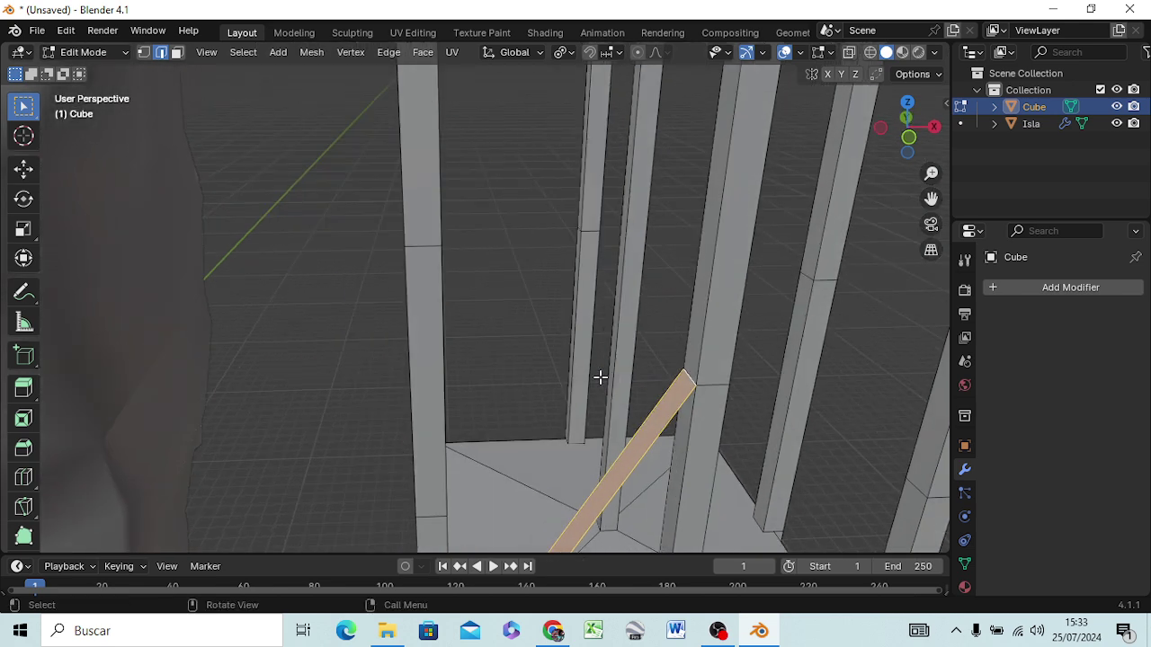
left_click(683, 379)
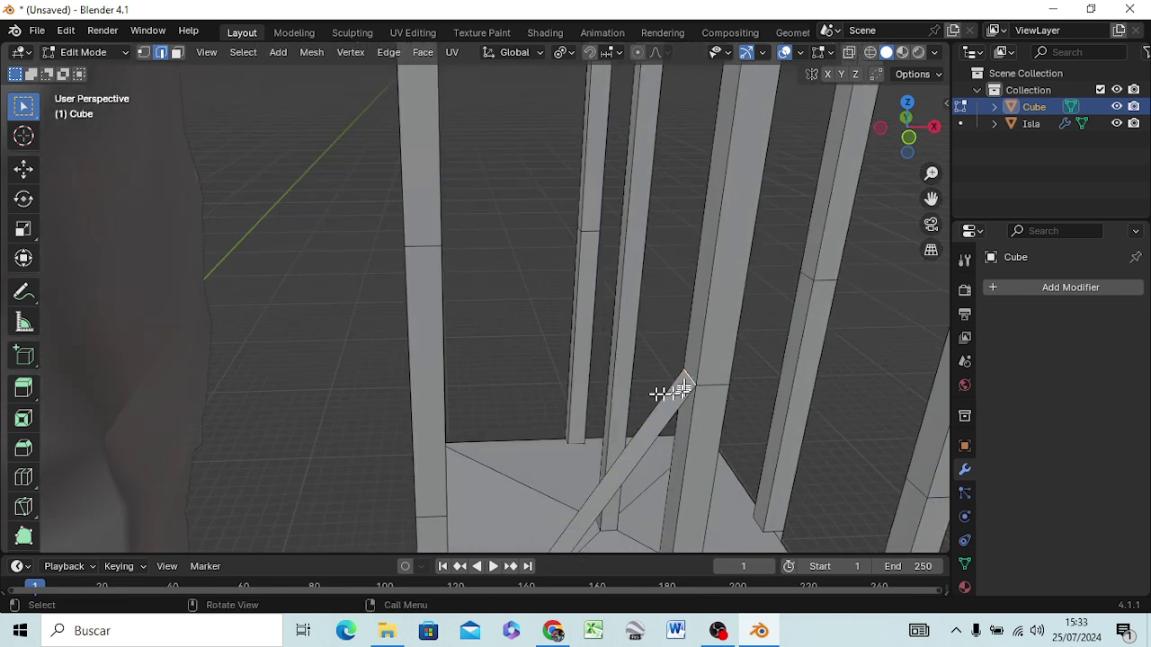
middle_click_drag(498, 282, 452, 296)
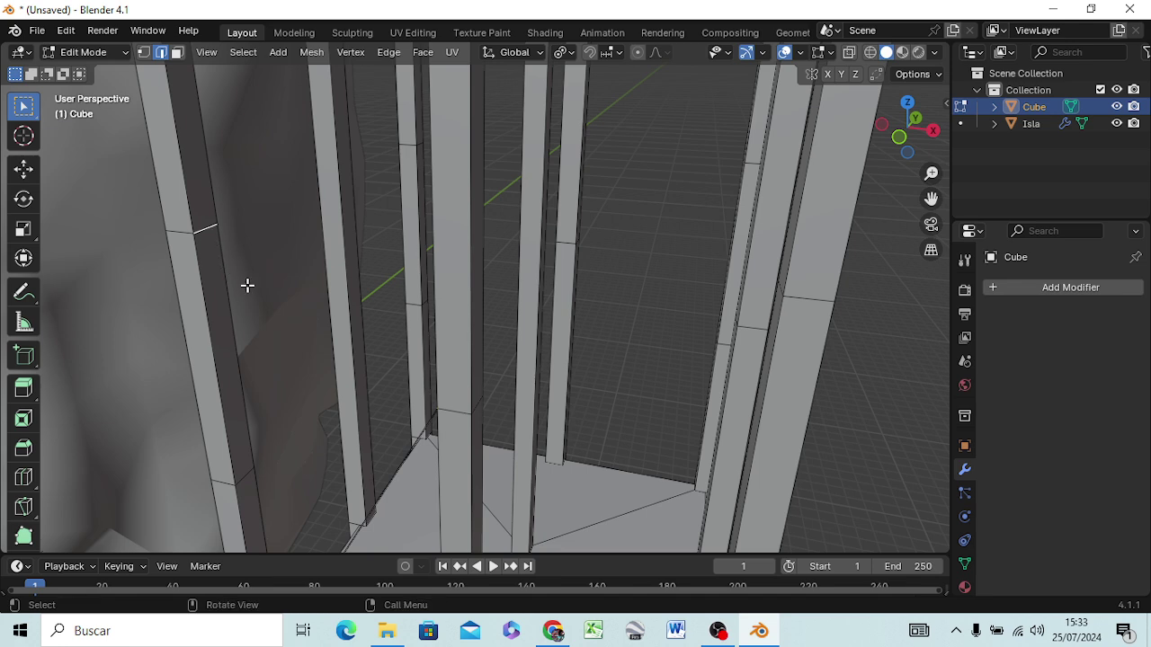
Bridge the two selected pillar edges with a brace face and clear the selection
key("f")
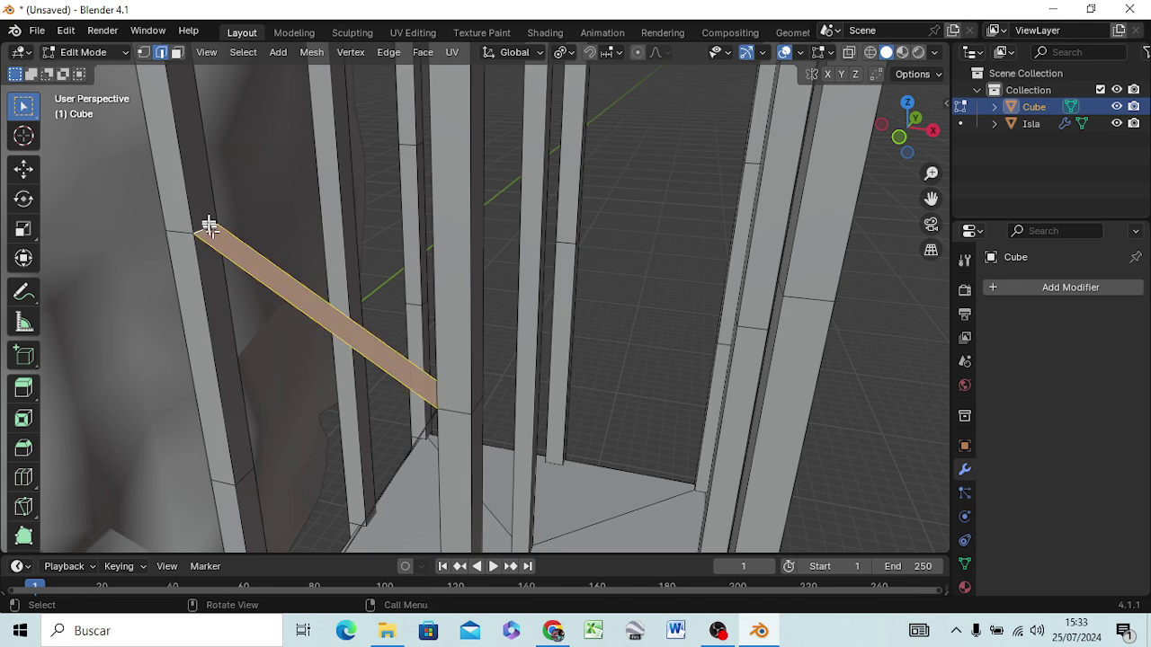
key("alt+a")
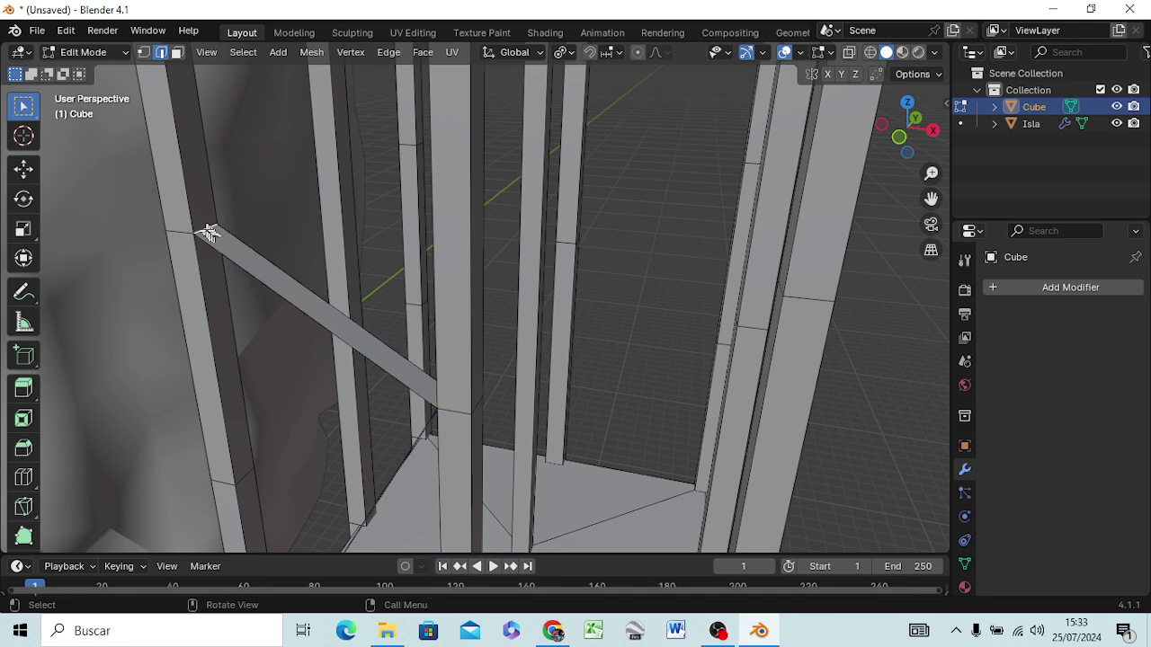
middle_click_drag(204, 227, 329, 288)
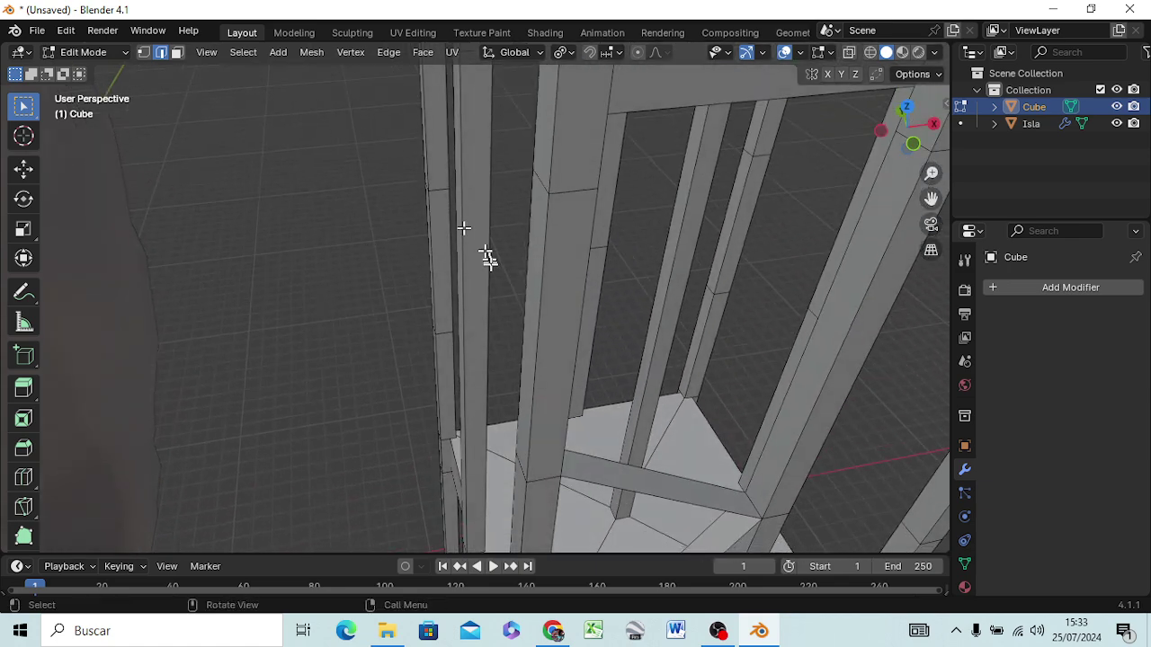
mouse_move(486, 257)
middle_mouse_down("ctrl")
mouse_move(415, 326)
mouse_move(432, 330)
middle_mouse_up("ctrl")
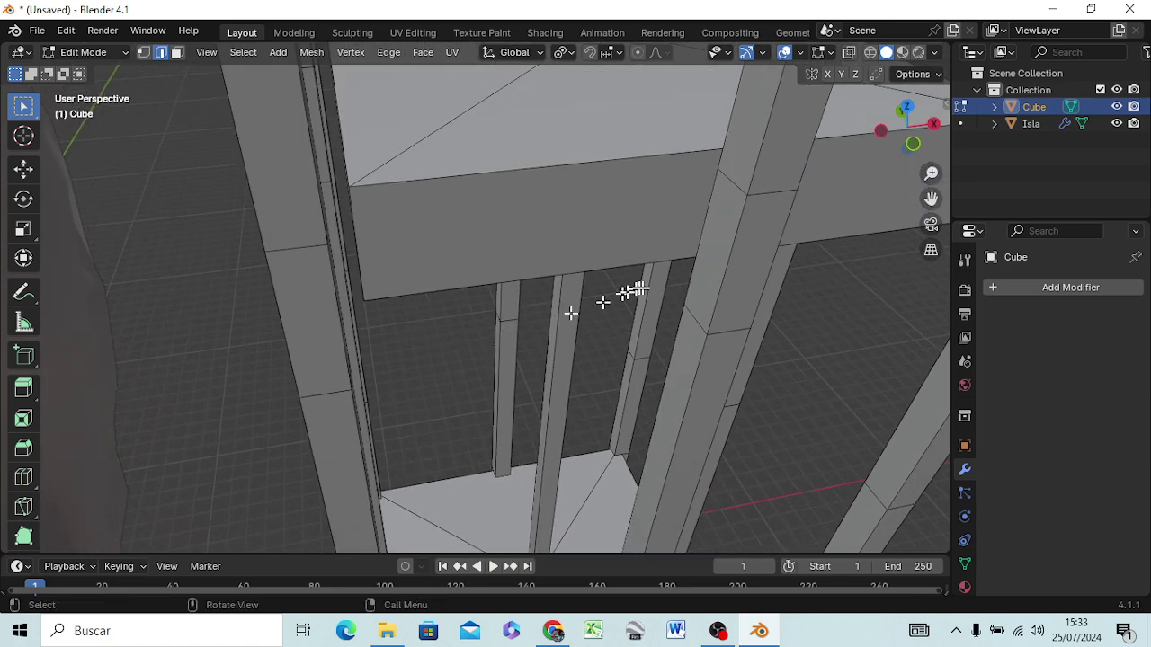
Select edges on neighbouring pillars below the platforms for the next diagonal brace
left_click(728, 184)
mouse_move(649, 262)
middle_mouse_down()
mouse_move(617, 280)
mouse_move(603, 252)
middle_mouse_up()
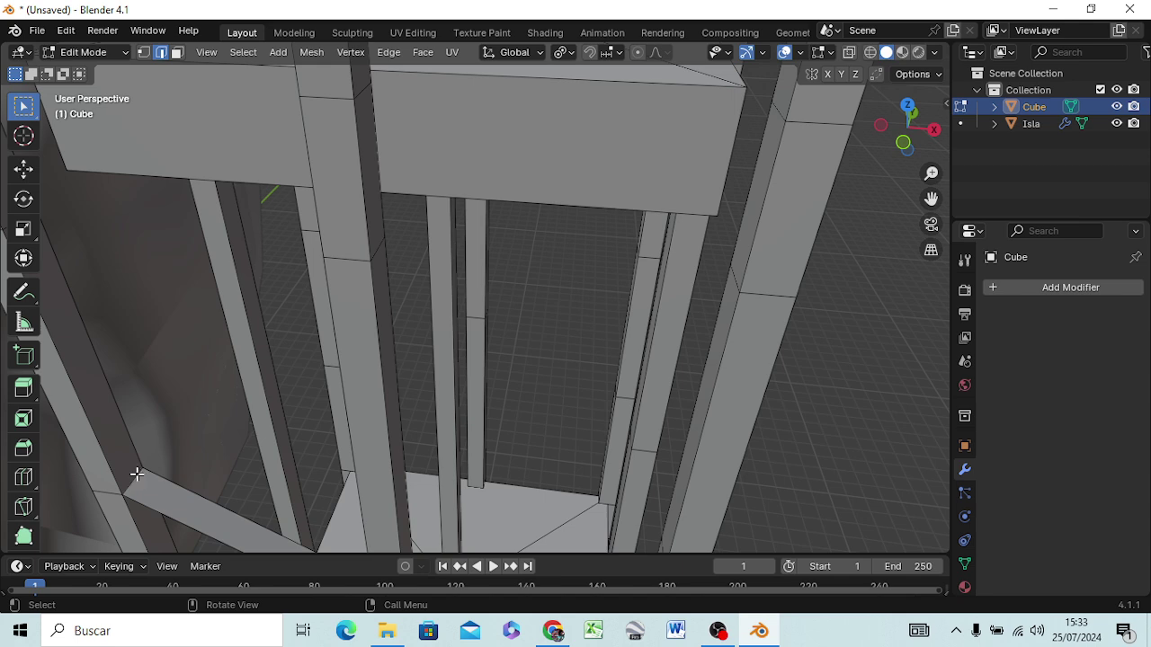
middle_click_drag(180, 459, 223, 457)
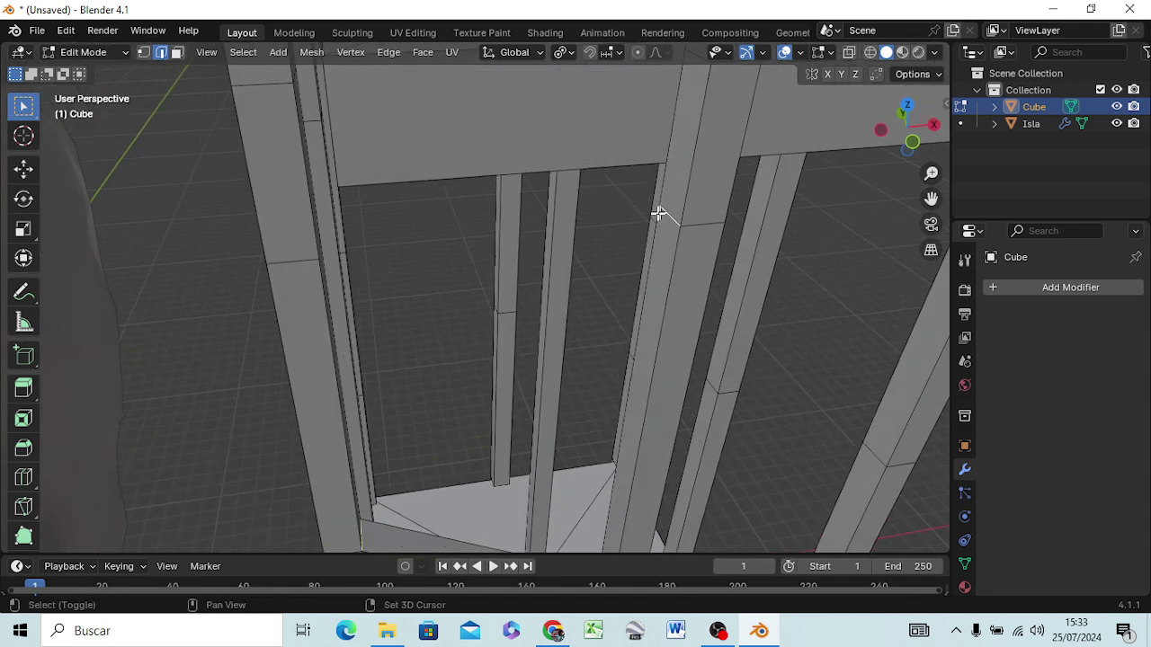
left_click(605, 280)
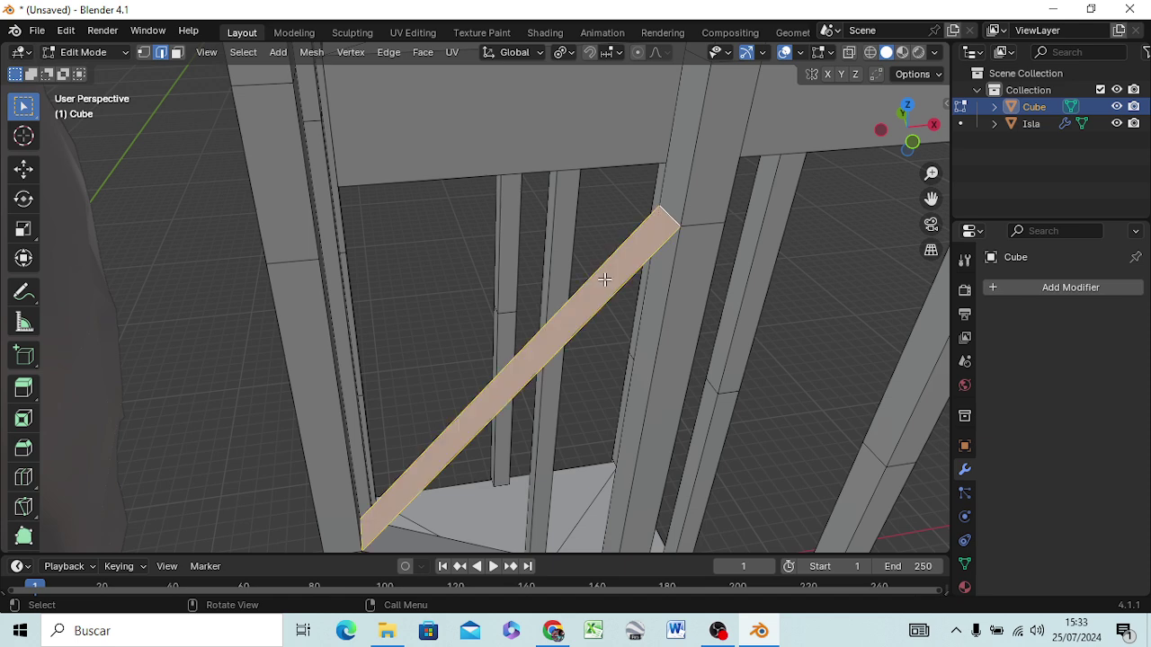
scroll(636, 292, "down", 3)
scroll(636, 292, "down", 2)
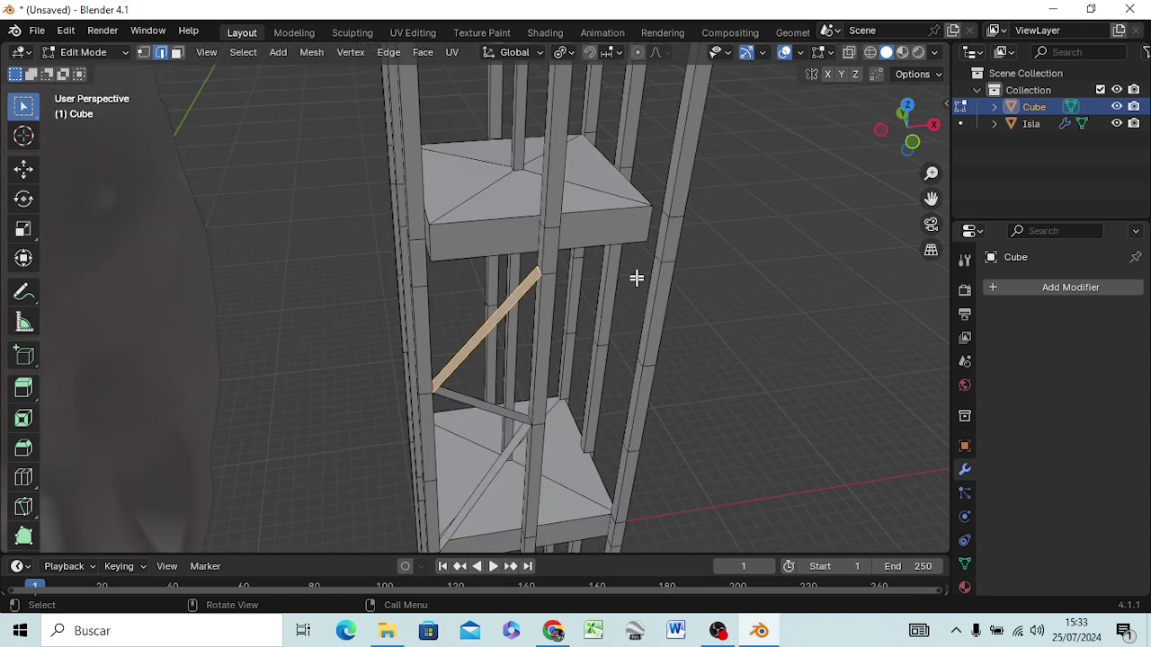
scroll(635, 292, "down", 2)
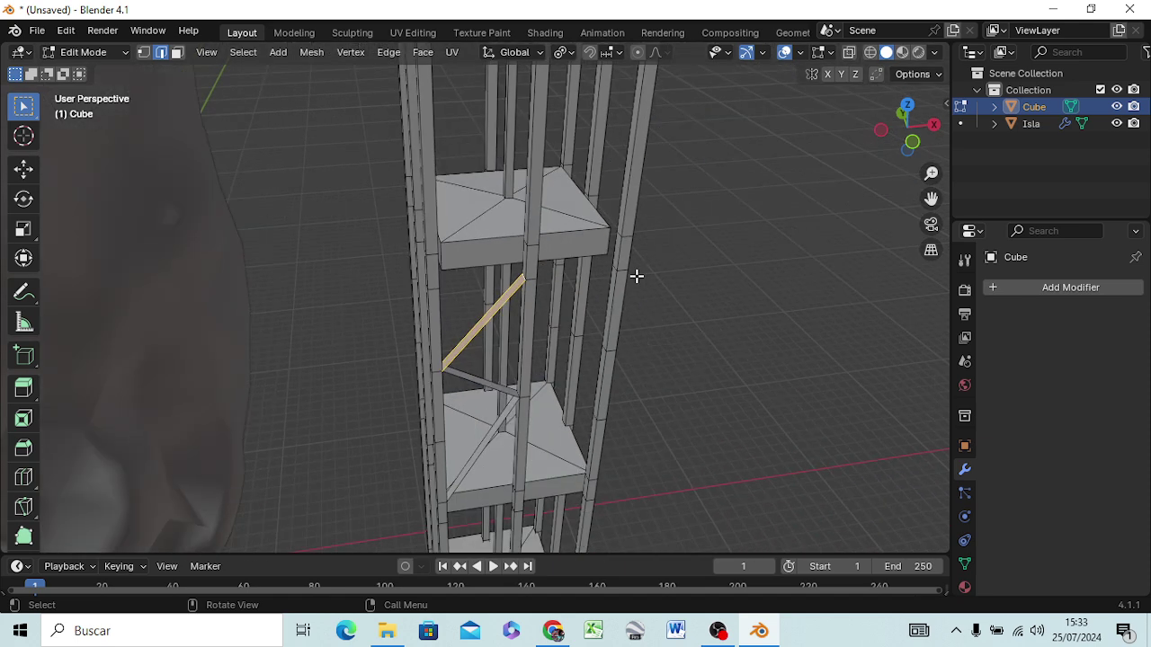
left_click(583, 414)
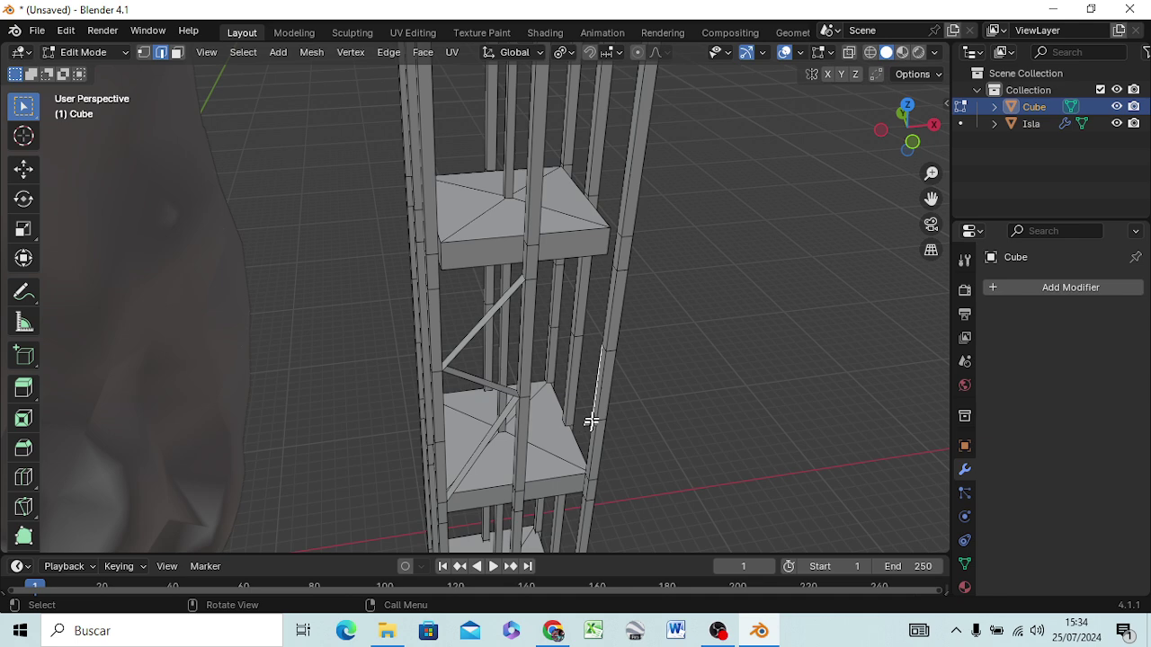
scroll(598, 421, "up", 5)
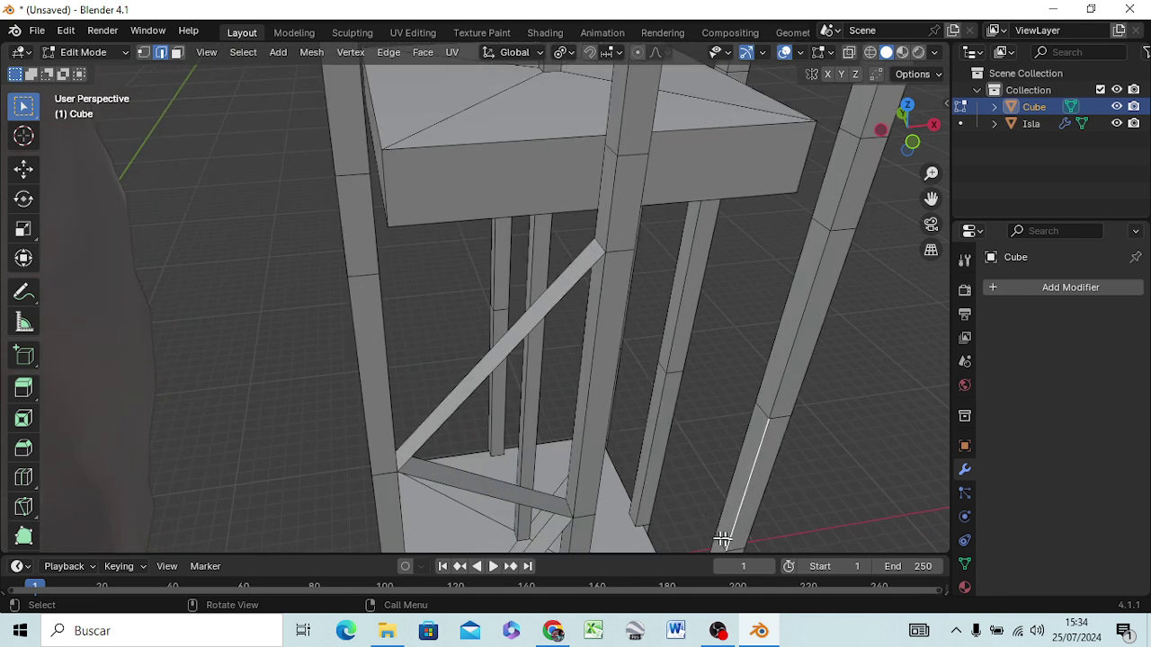
middle_click_drag(689, 534, 598, 494)
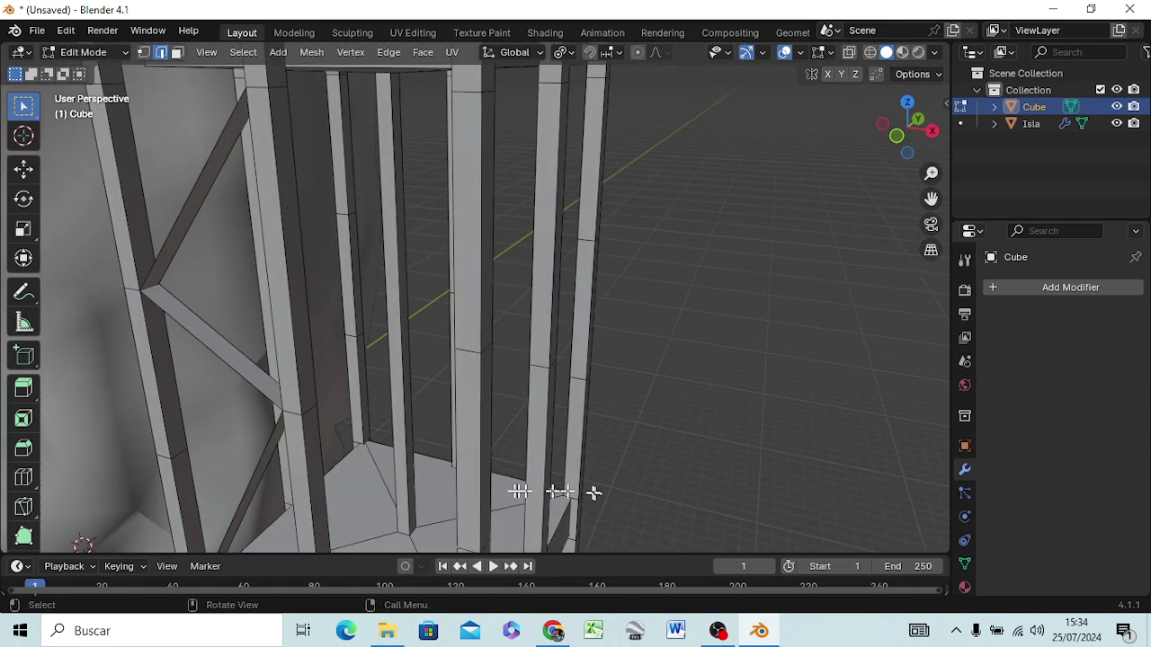
Fill a diagonal brace face from a short pillar edge and deselect it
left_click(315, 409, "shift")
key("f")
key("alt+a")
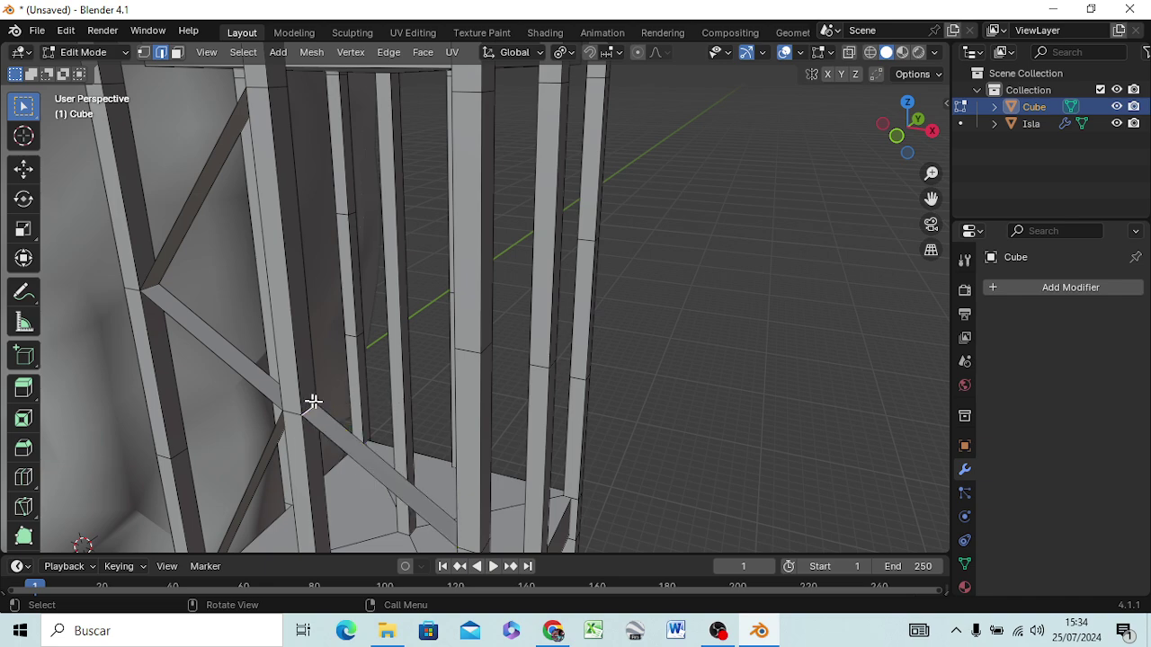
middle_click_drag(349, 392, 385, 403)
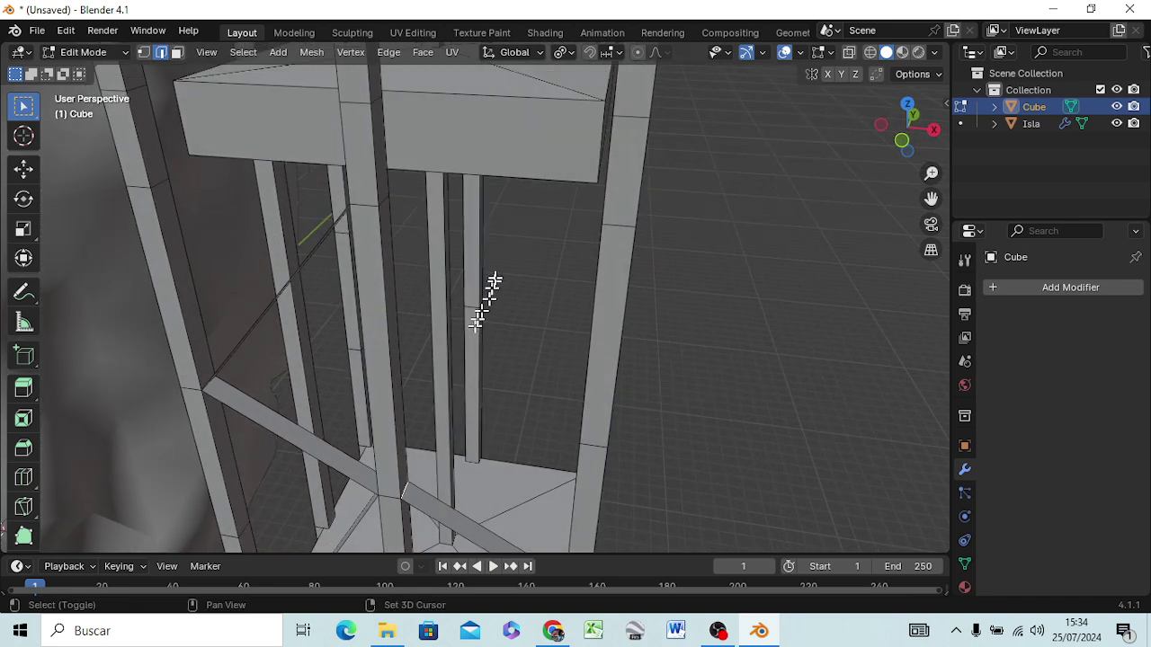
mouse_move(553, 270)
middle_mouse_down("shift")
mouse_move(539, 312)
mouse_move(598, 314)
middle_mouse_up("shift")
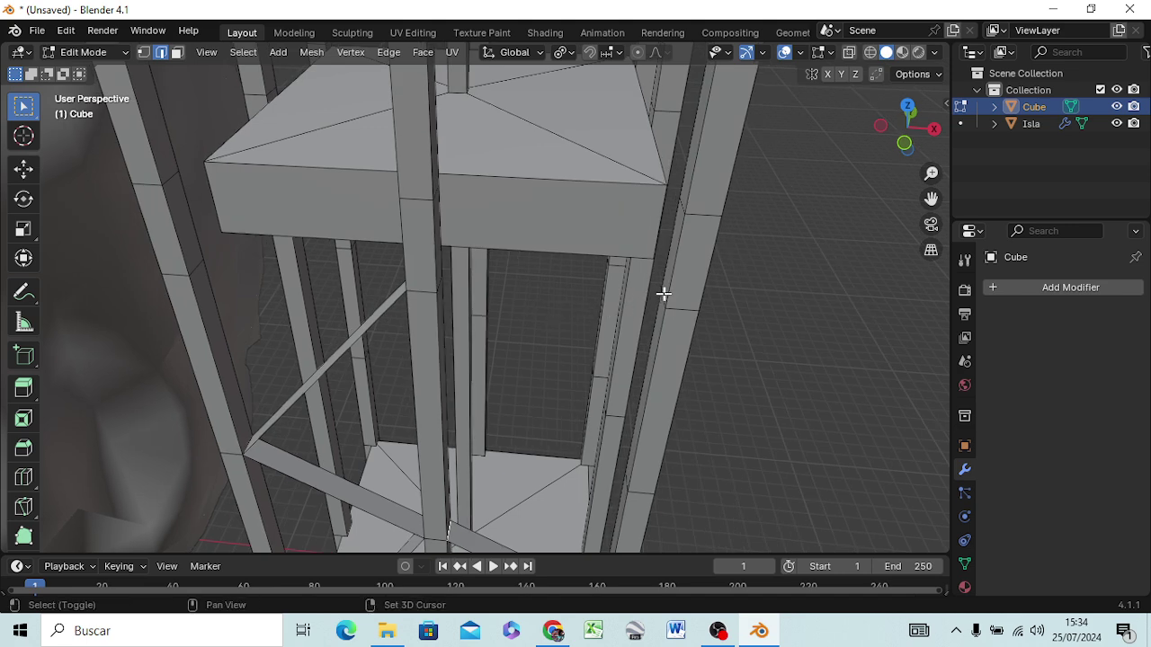
Brace an outer post to the central post with a new face
left_click(658, 293, "shift")
left_click(656, 316, "shift")
left_click(661, 296, "shift")
key("f")
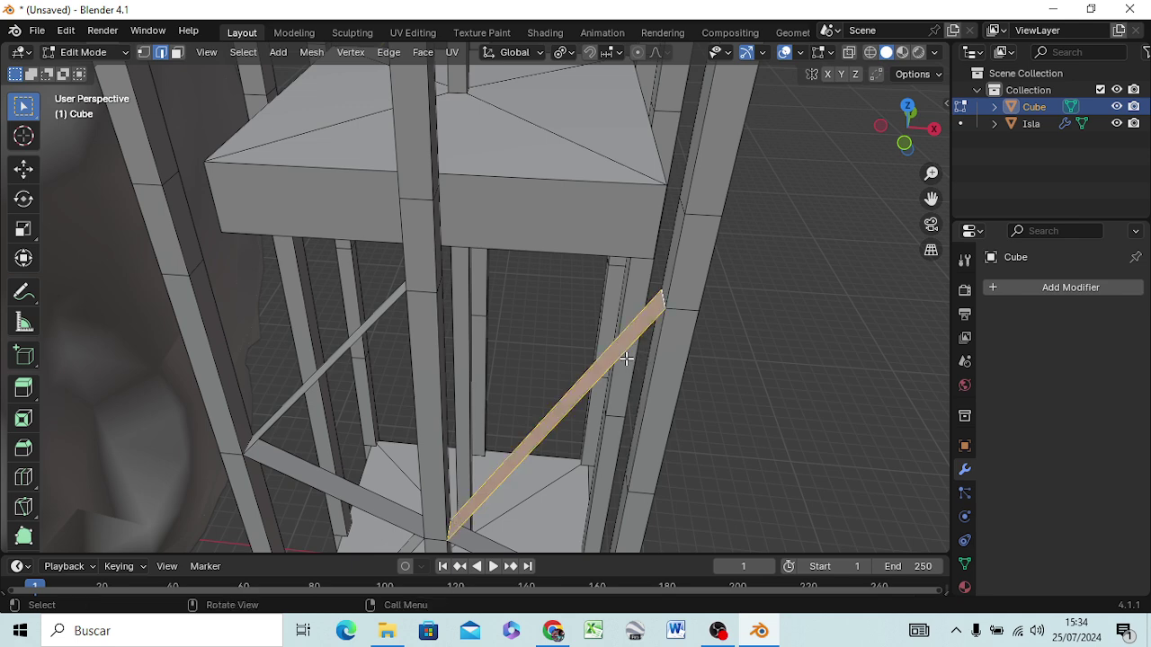
mouse_move(668, 318)
middle_mouse_down()
mouse_move(665, 248)
mouse_move(655, 294)
mouse_move(663, 280)
middle_mouse_up()
key("ctrl+z")
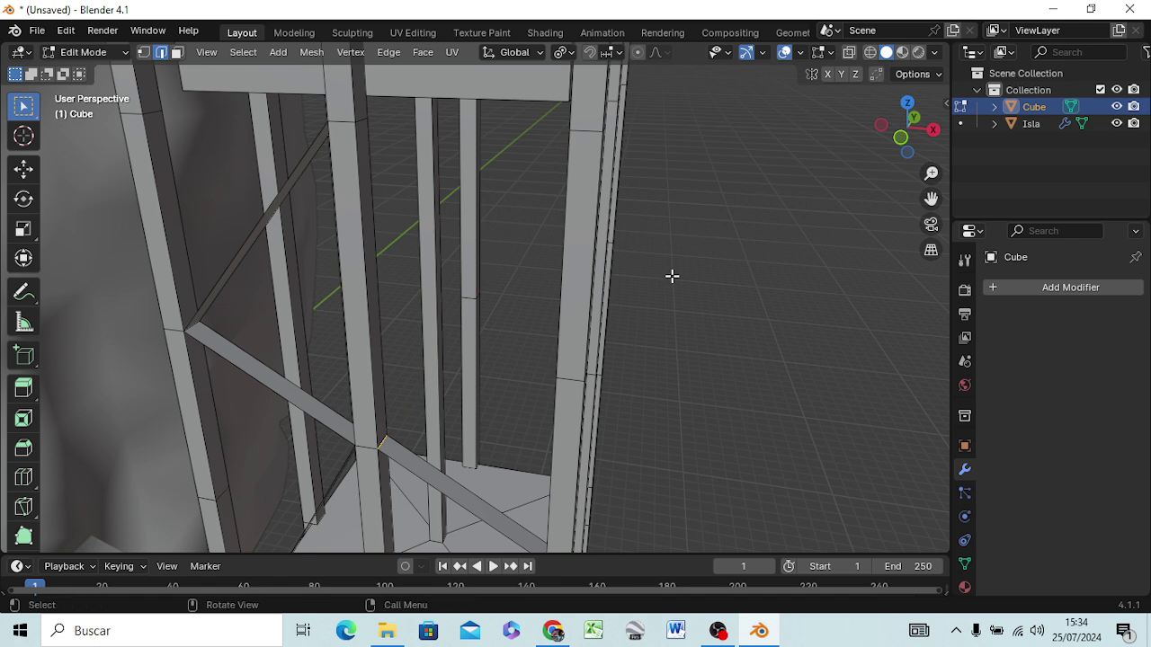
scroll(464, 439, "down", 3)
scroll(566, 413, "down", 2)
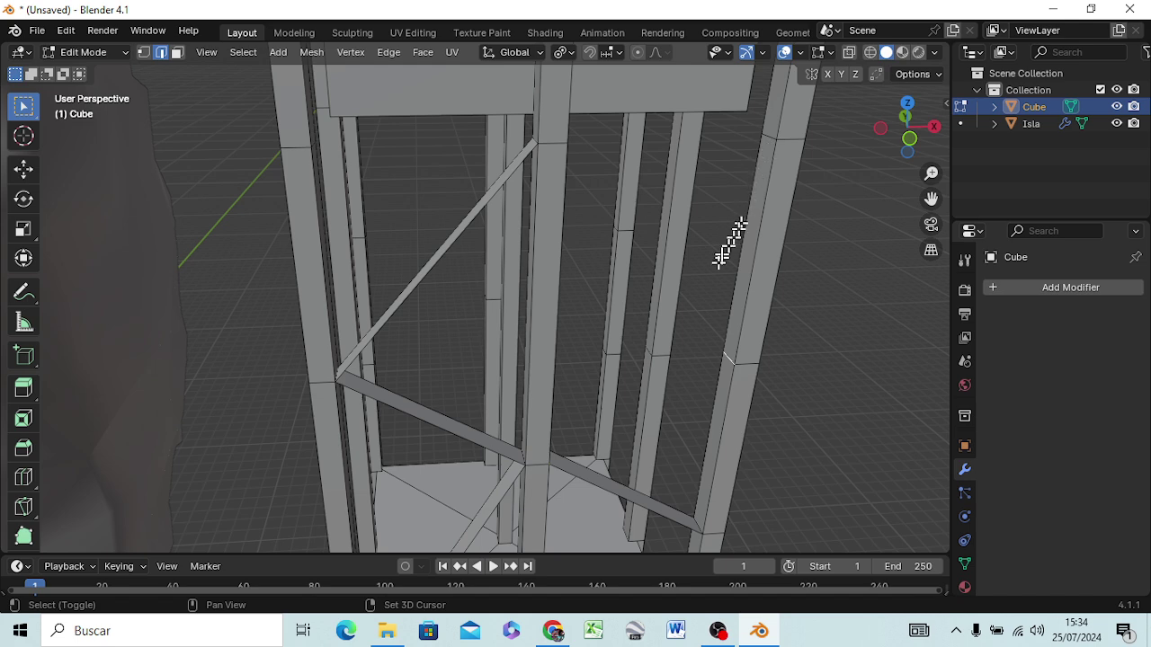
key("f")
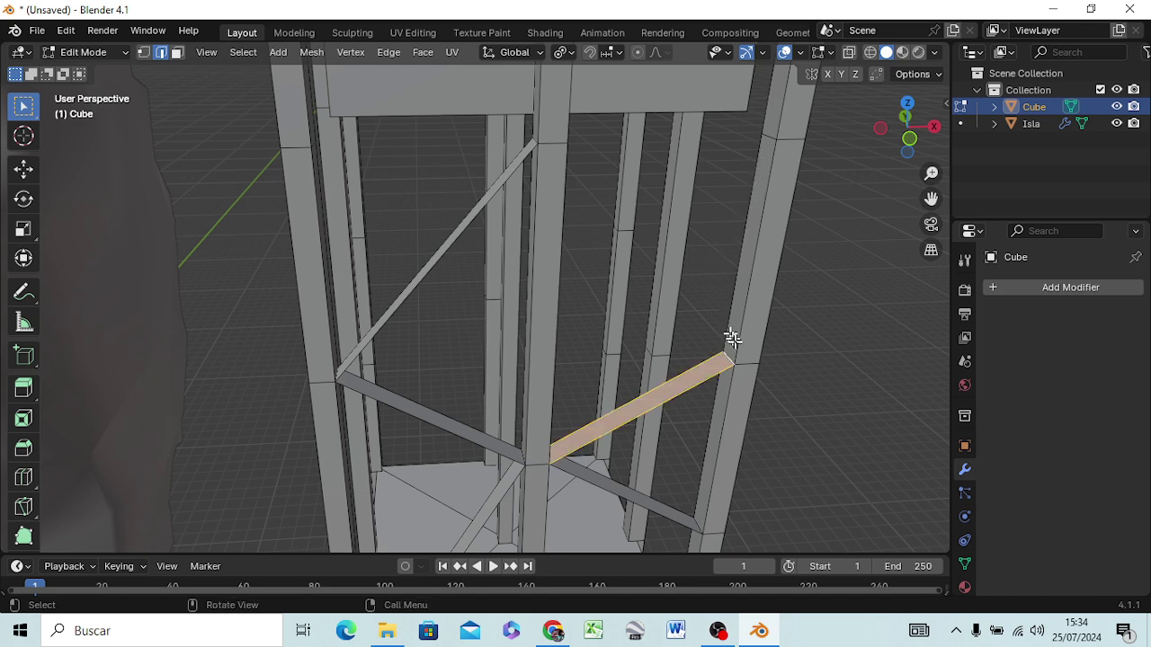
left_click(723, 348)
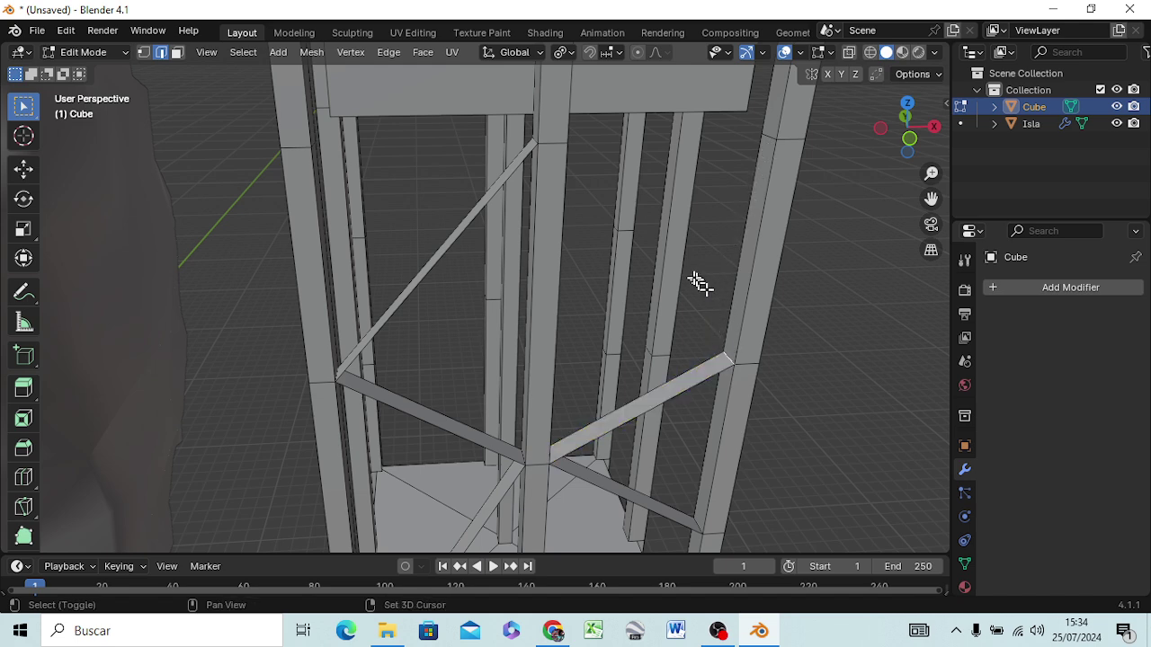
middle_click_drag(689, 270, 629, 273)
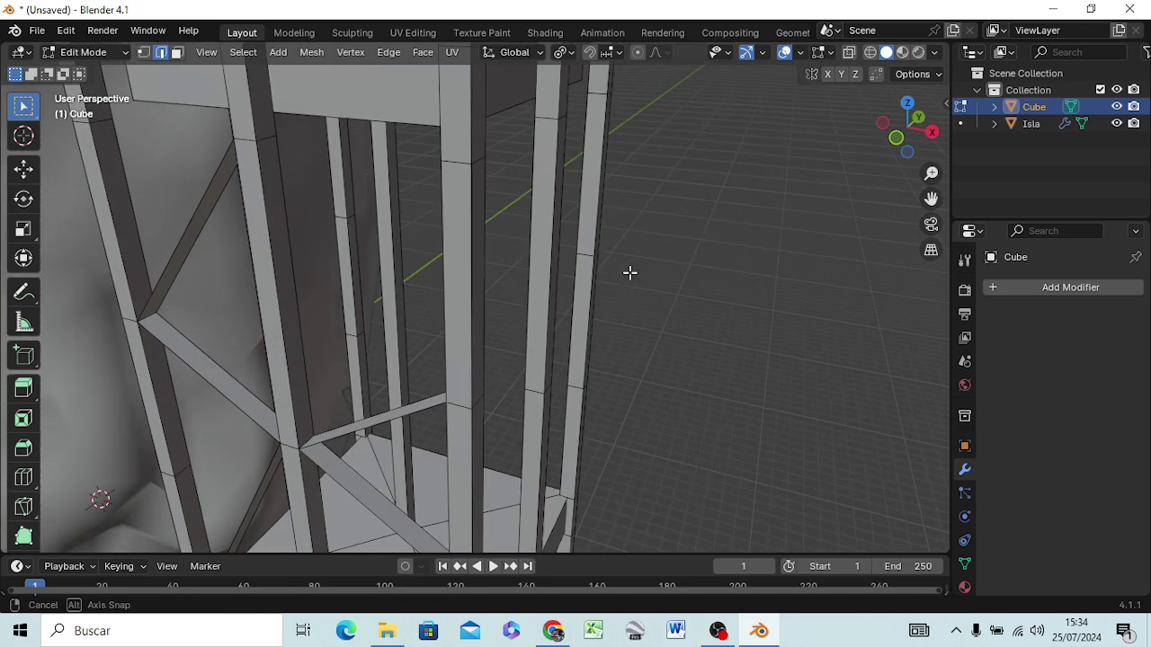
Fill the remaining gap in the diagonal strut with a face
left_click(273, 134, "shift")
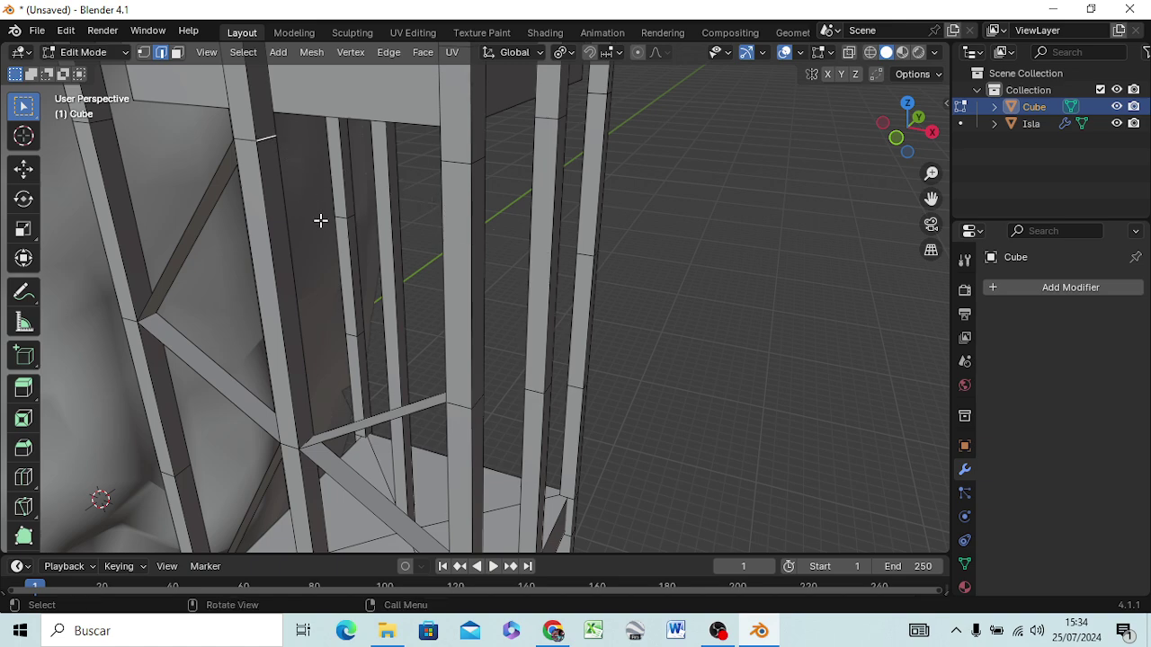
key("f")
mouse_move(507, 342)
middle_mouse_down()
mouse_move(517, 364)
mouse_move(447, 386)
mouse_move(424, 375)
middle_mouse_up()
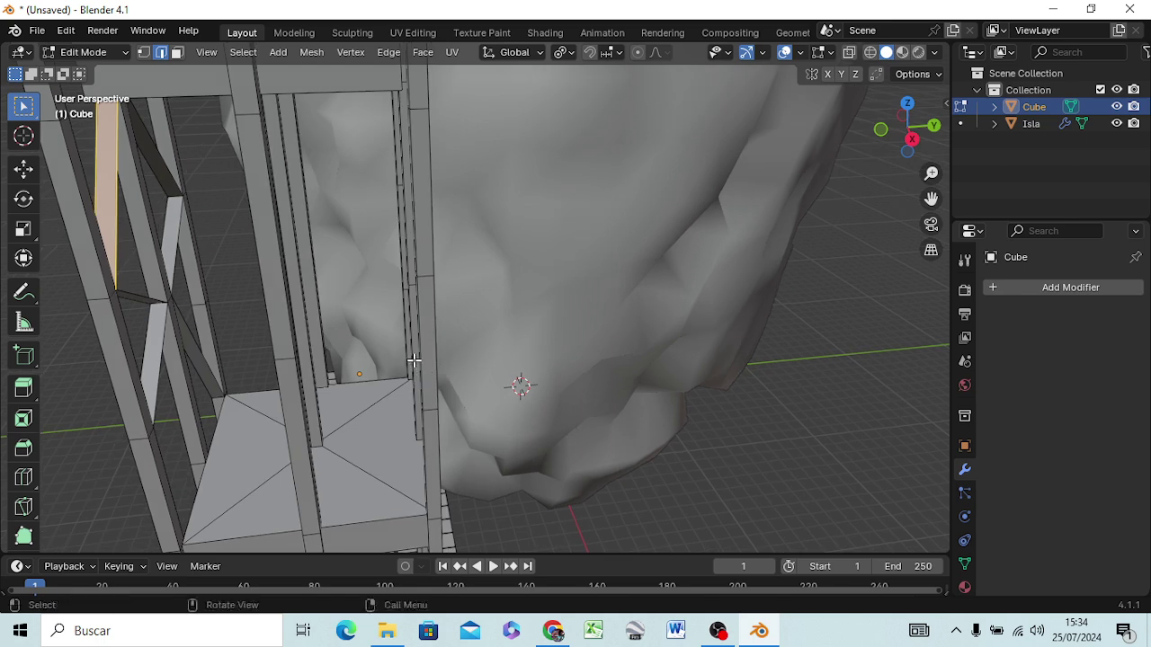
left_click(152, 429)
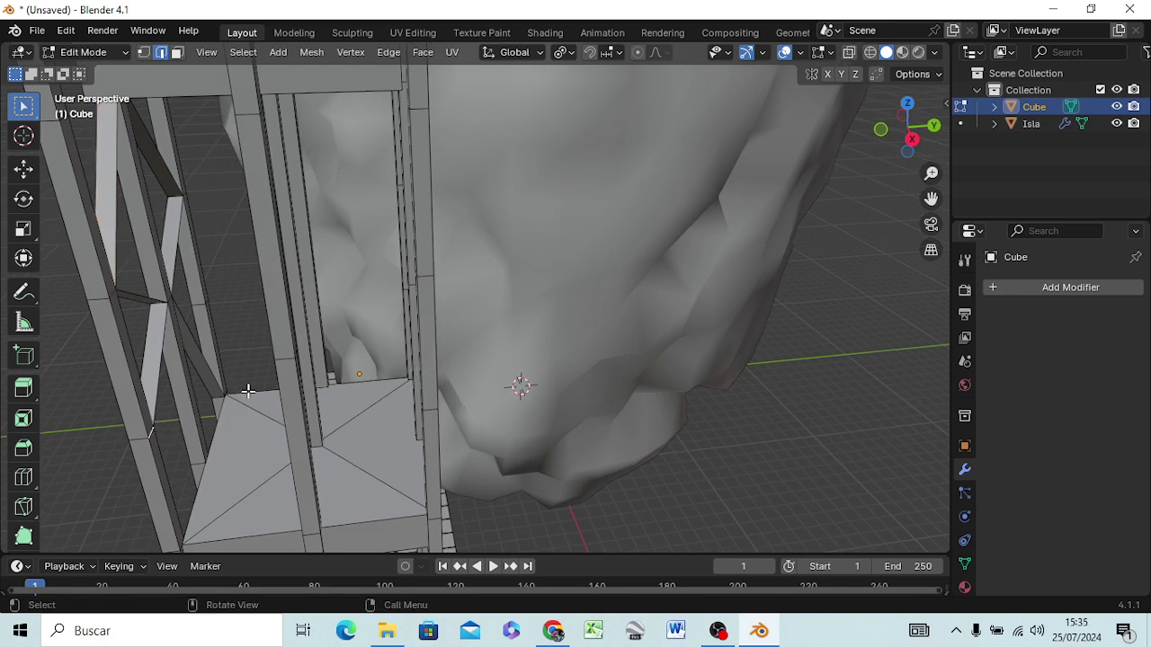
middle_click_drag(246, 393, 296, 395)
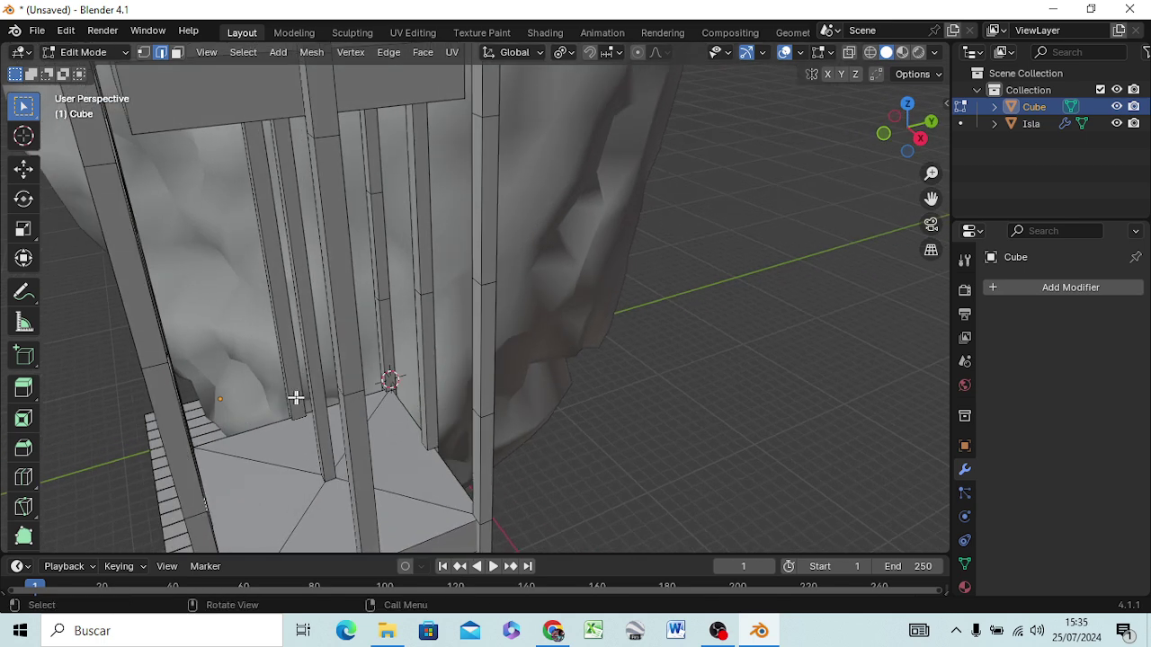
left_click(340, 384, "ctrl")
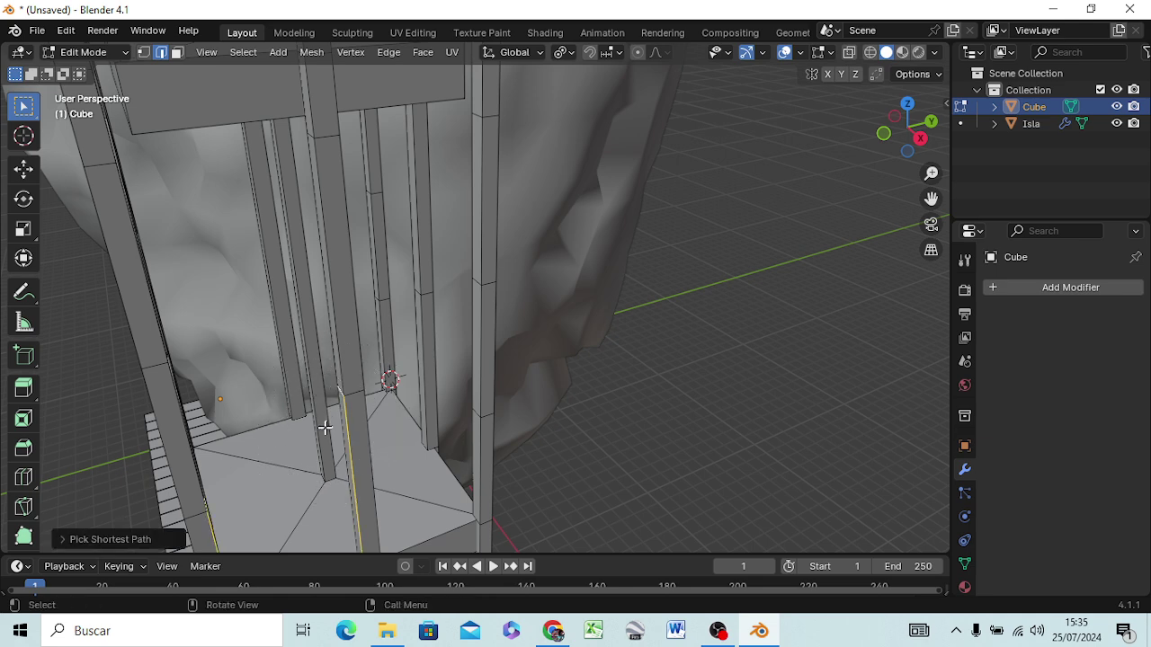
middle_click_drag(261, 467, 226, 419)
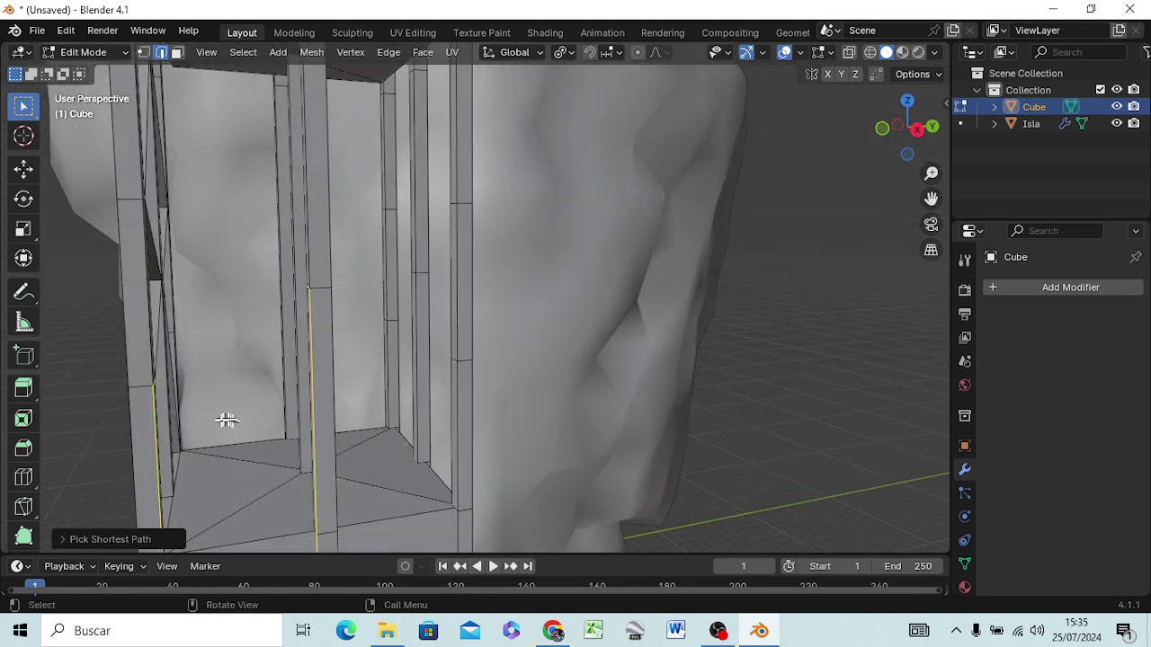
left_click(145, 448)
middle_click_drag(161, 450, 136, 452)
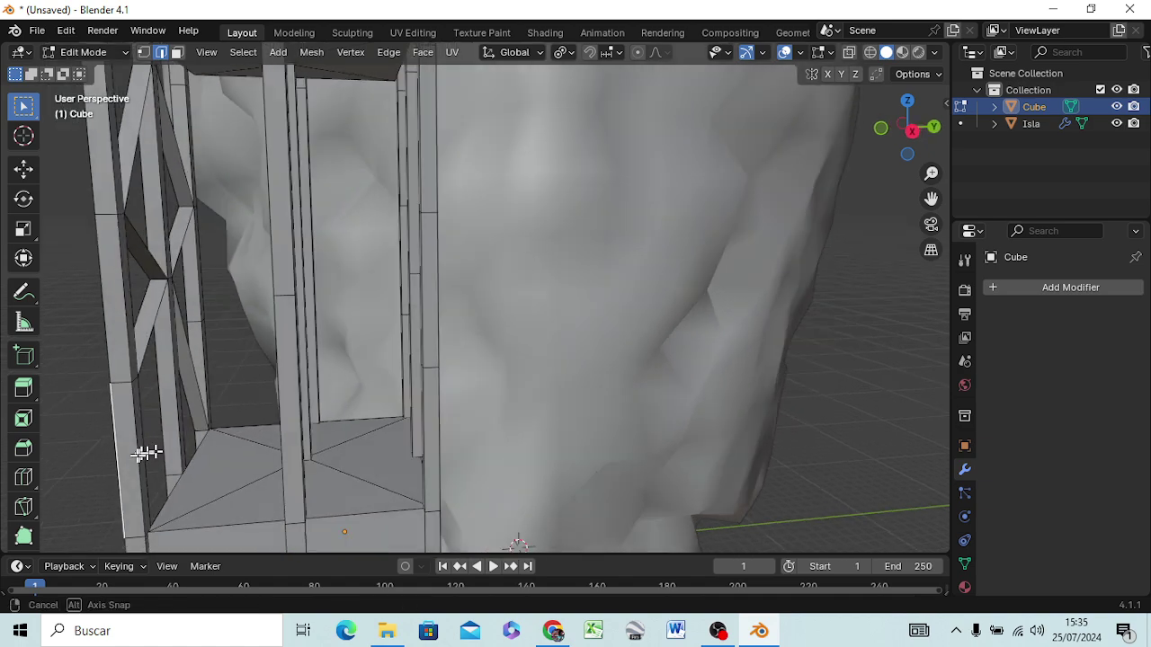
middle_click_drag(410, 393, 224, 416)
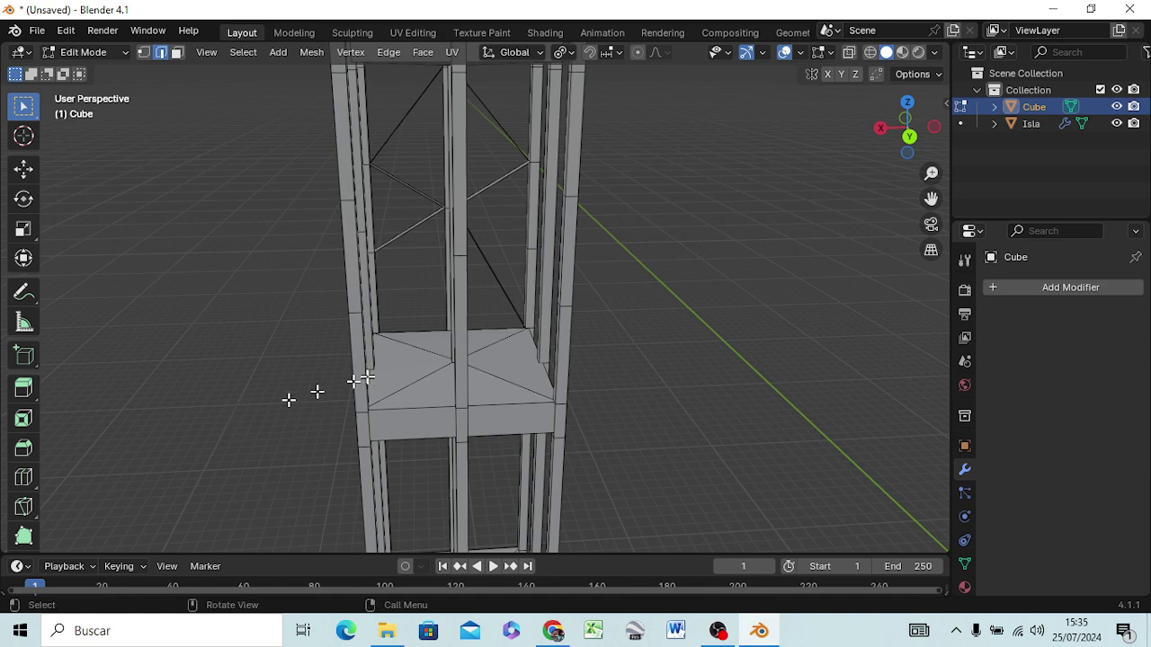
middle_click_drag(316, 392, 344, 389)
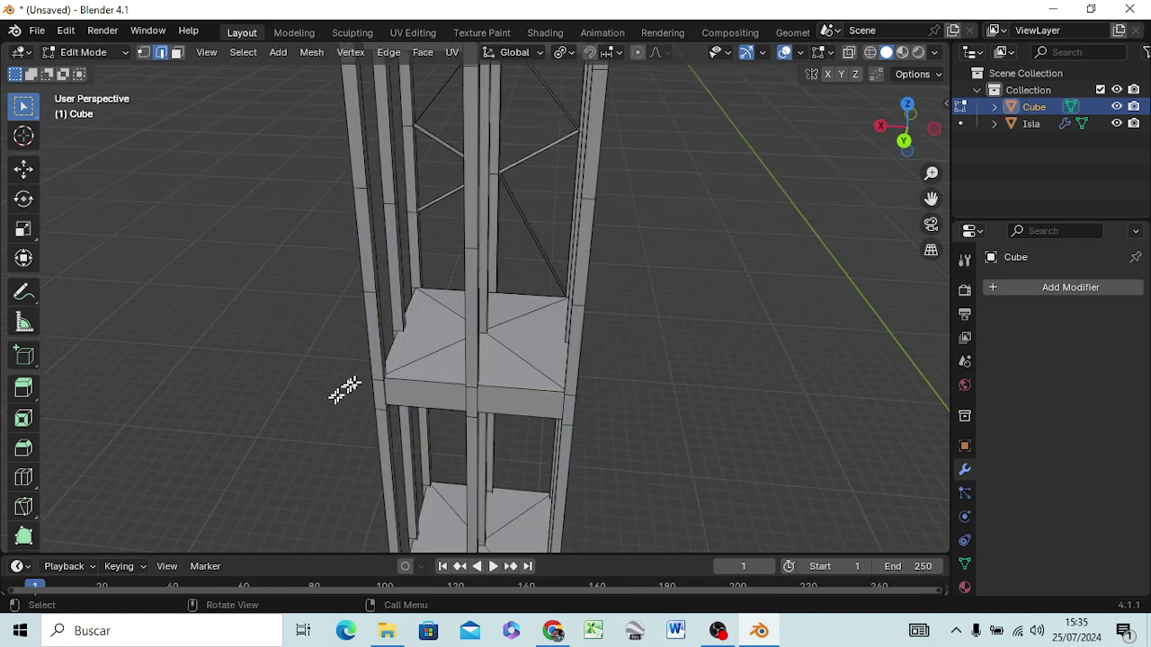
left_click(376, 296)
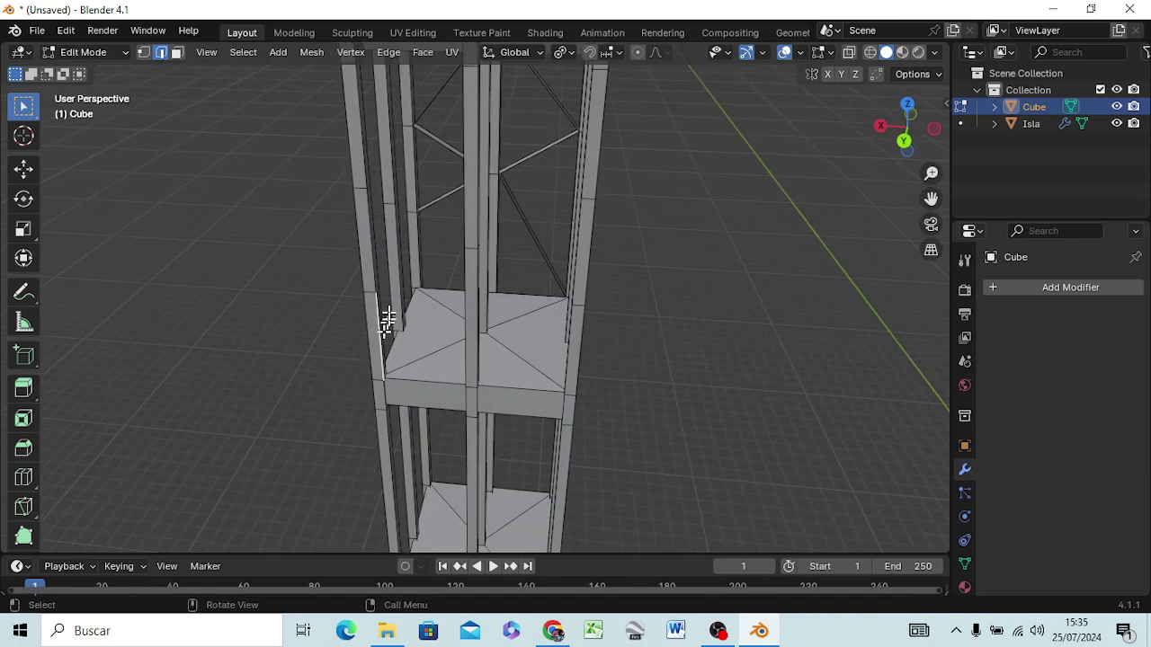
scroll(386, 319, "up", 2)
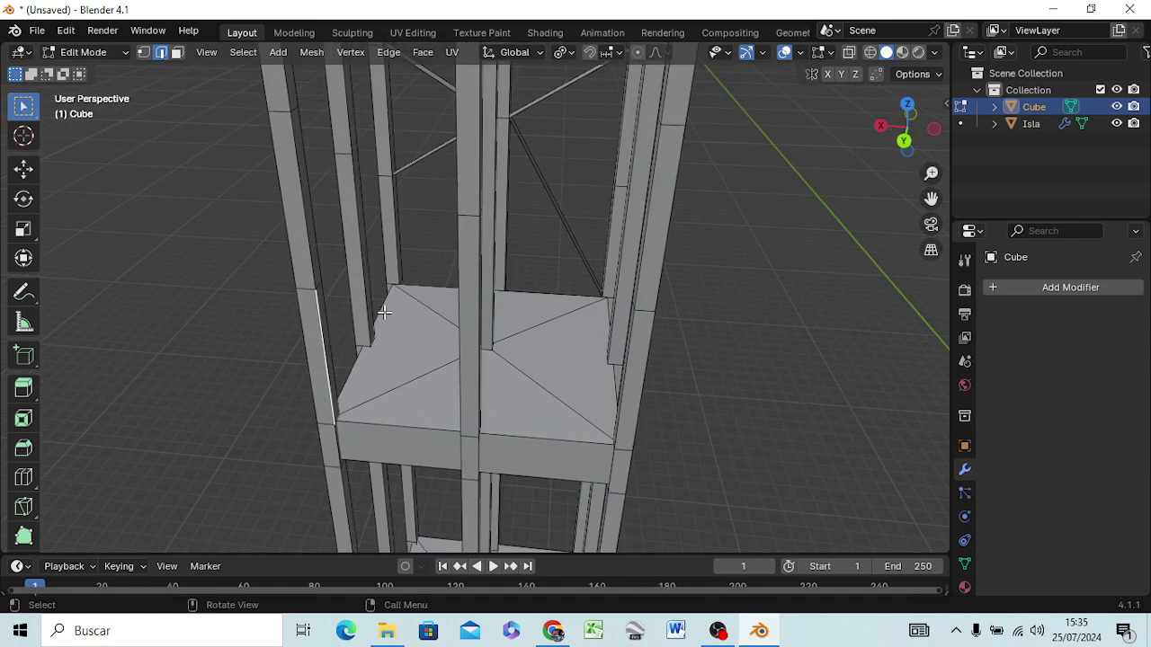
left_click(316, 280)
left_click(326, 319)
scroll(325, 311, "up", 1)
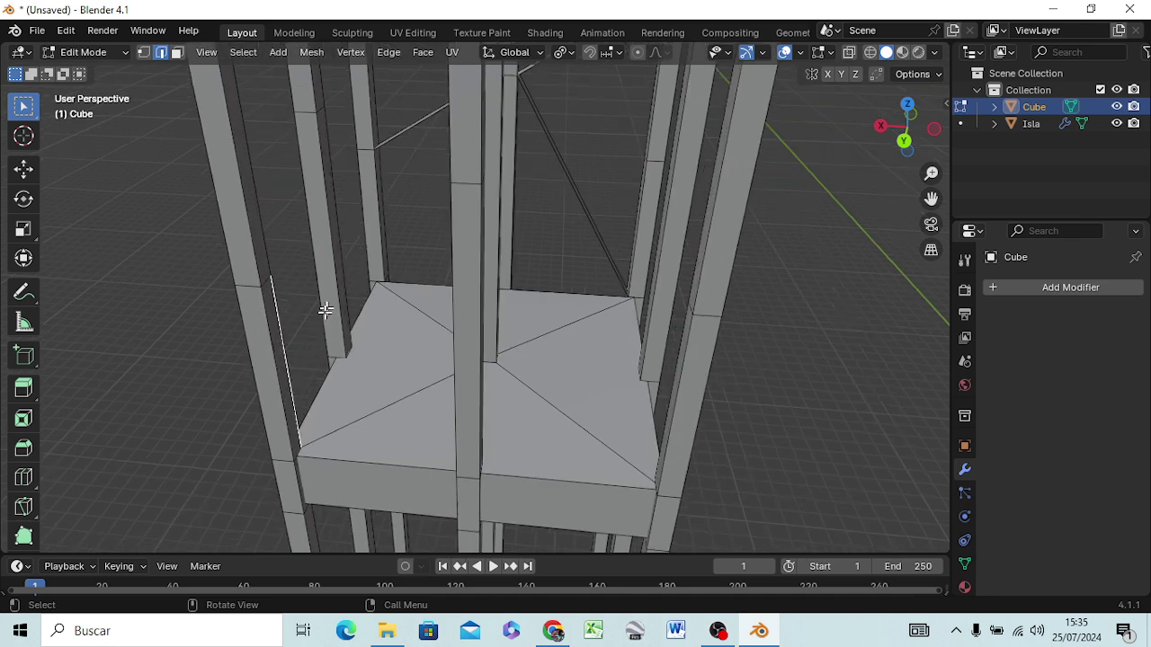
left_click(270, 273)
left_click(266, 278)
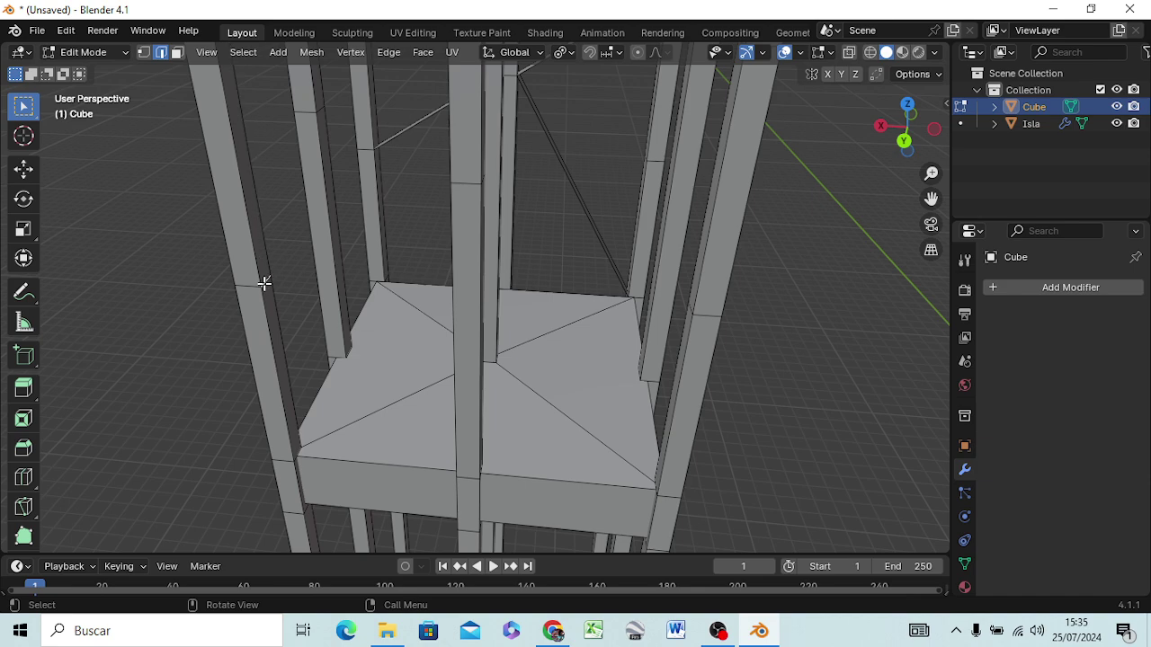
mouse_move(311, 322)
middle_mouse_down()
mouse_move(338, 347)
mouse_move(431, 321)
middle_mouse_up()
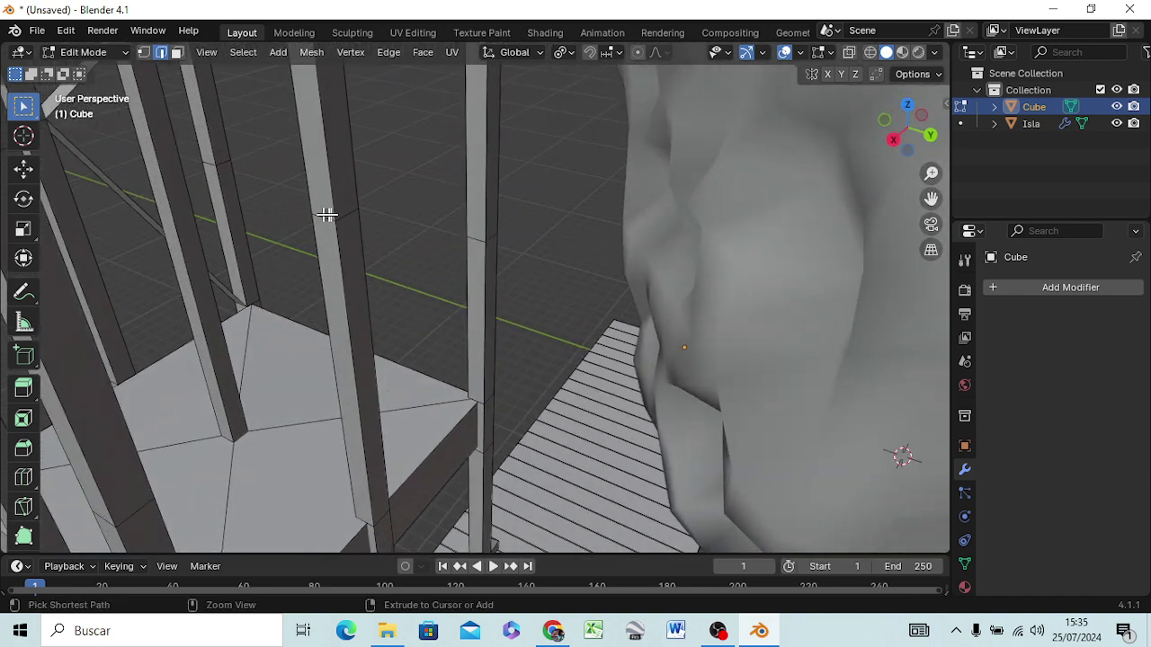
left_click(326, 216, "ctrl")
left_click(342, 256, "ctrl")
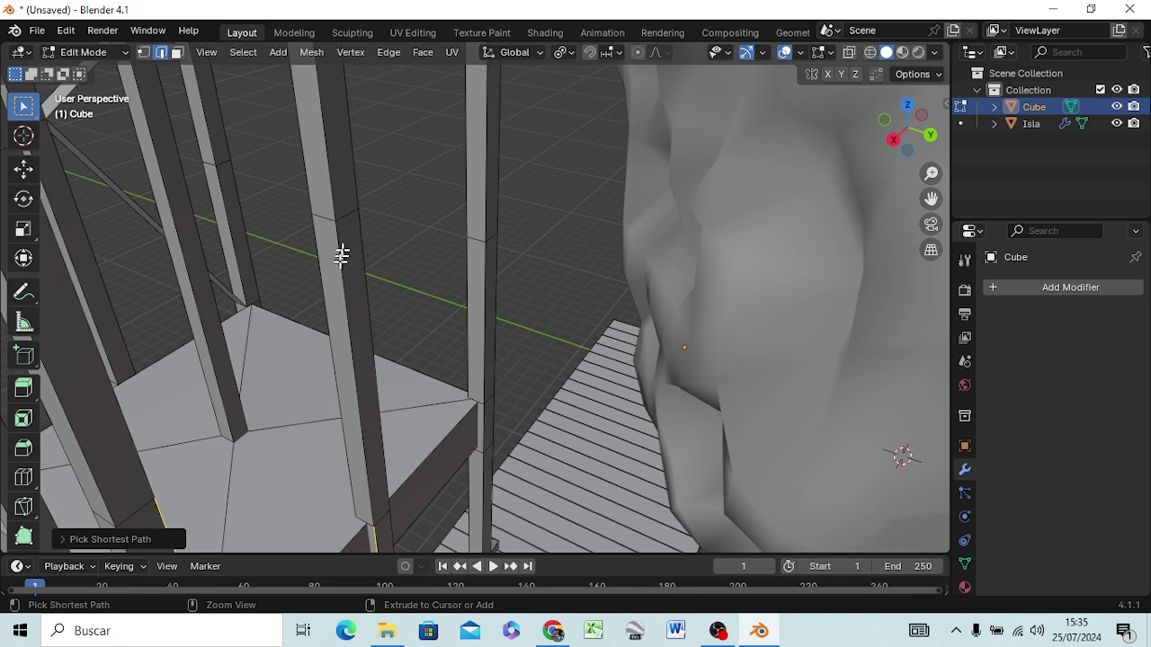
left_click(325, 221)
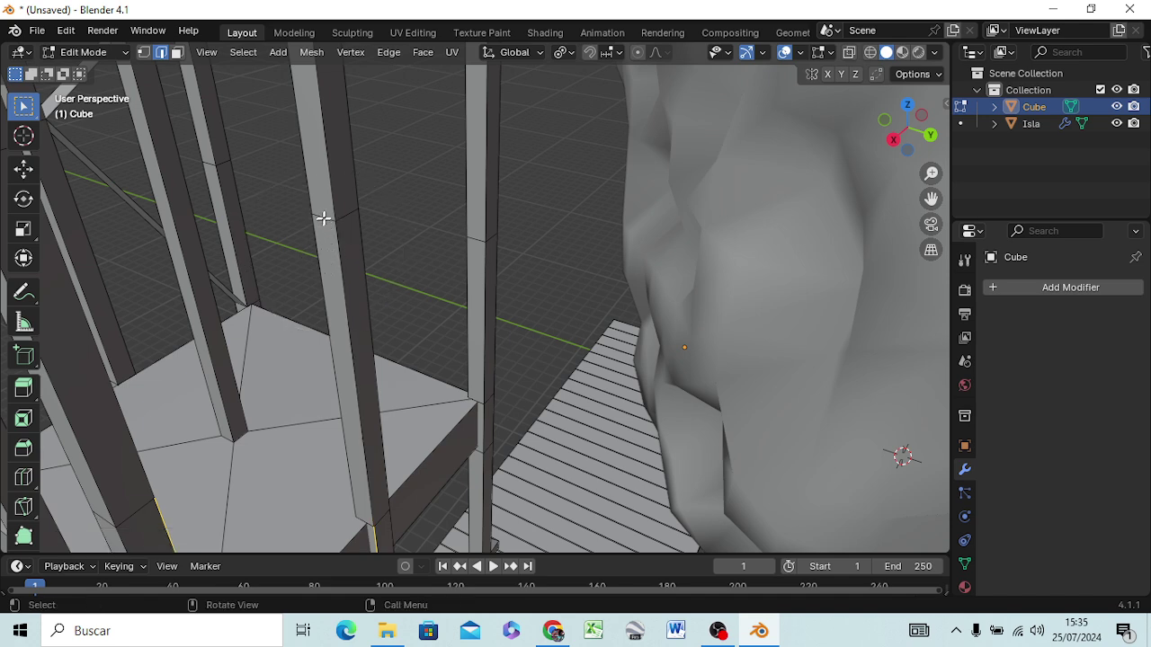
mouse_move(309, 296)
middle_mouse_down()
mouse_move(275, 354)
mouse_move(190, 365)
middle_mouse_up()
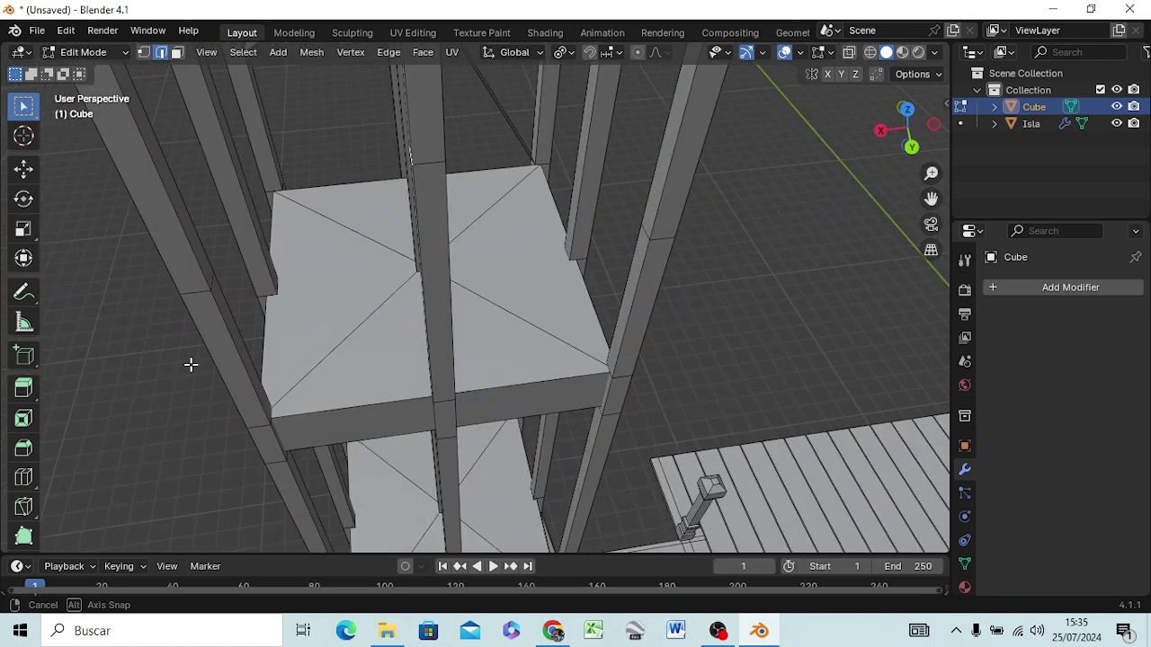
Fill a diagonal brace strip between a post and a pillar across the platform
left_click(221, 305, "shift")
left_click(217, 294)
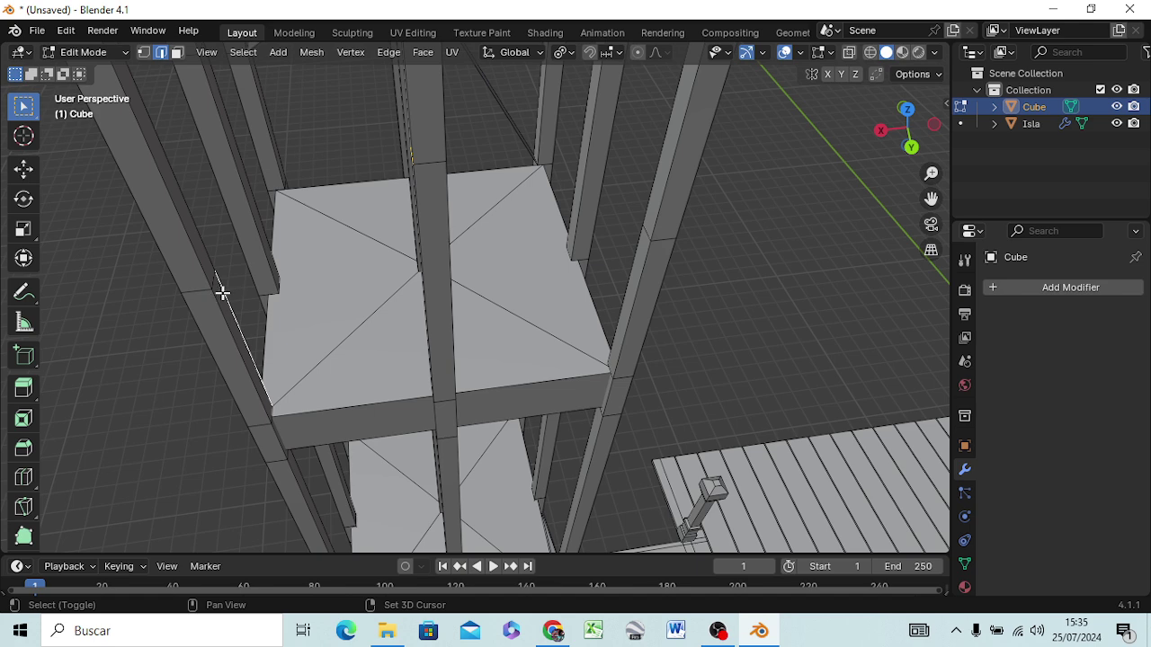
key("alt+a")
key("f")
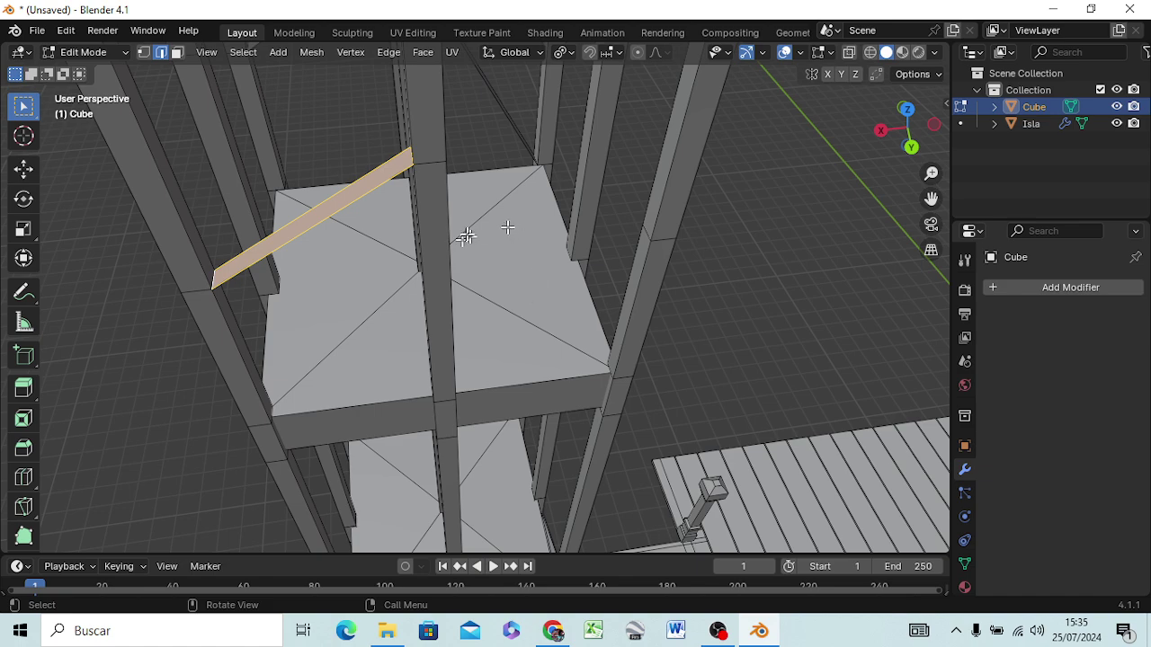
scroll(462, 225, "up", 2)
mouse_move(477, 219)
middle_mouse_down()
mouse_move(393, 175)
mouse_move(296, 360)
mouse_move(175, 458)
middle_mouse_up()
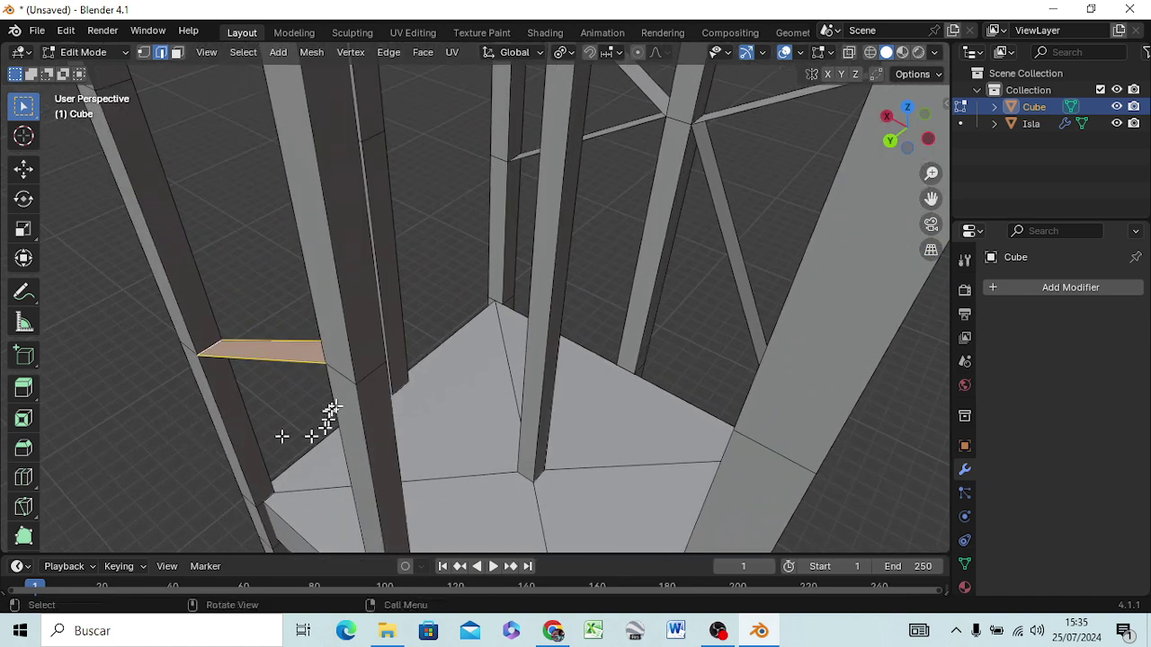
left_click(362, 375)
mouse_move(385, 454)
middle_mouse_down()
mouse_move(673, 380)
mouse_move(631, 433)
middle_mouse_up()
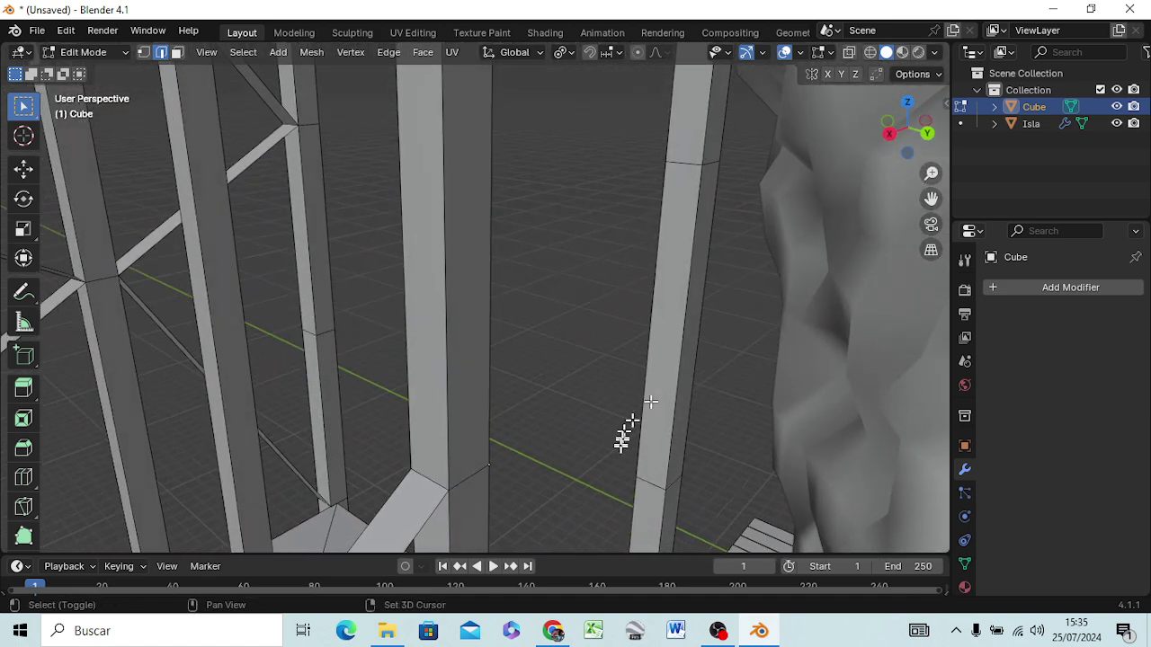
left_click(634, 479)
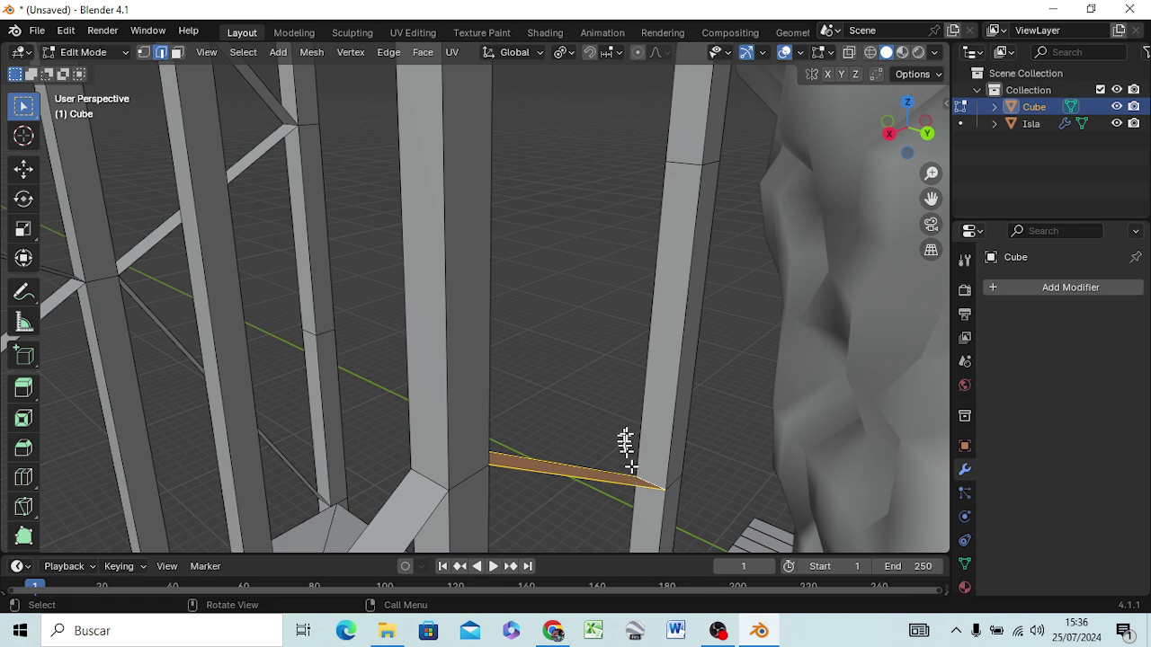
mouse_move(644, 401)
middle_mouse_down()
mouse_move(631, 434)
mouse_move(611, 389)
mouse_move(531, 455)
mouse_move(506, 423)
mouse_move(394, 438)
mouse_move(388, 427)
middle_mouse_up()
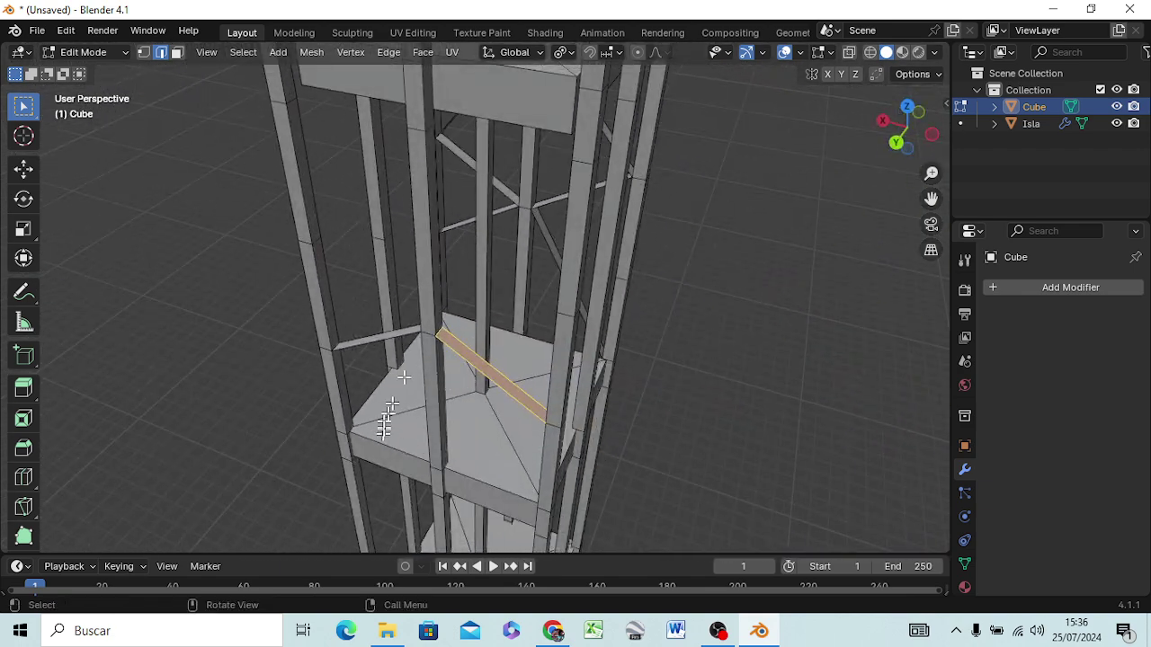
left_click(295, 108)
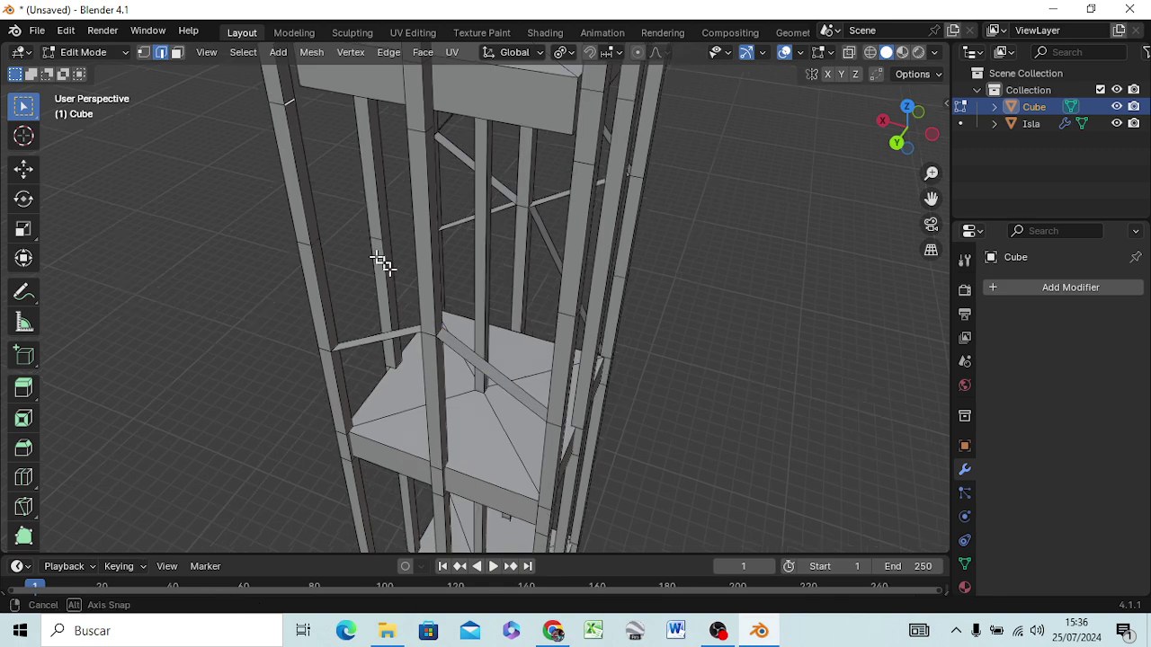
mouse_move(380, 262)
middle_mouse_down()
mouse_move(472, 292)
mouse_move(506, 260)
mouse_move(500, 225)
middle_mouse_up()
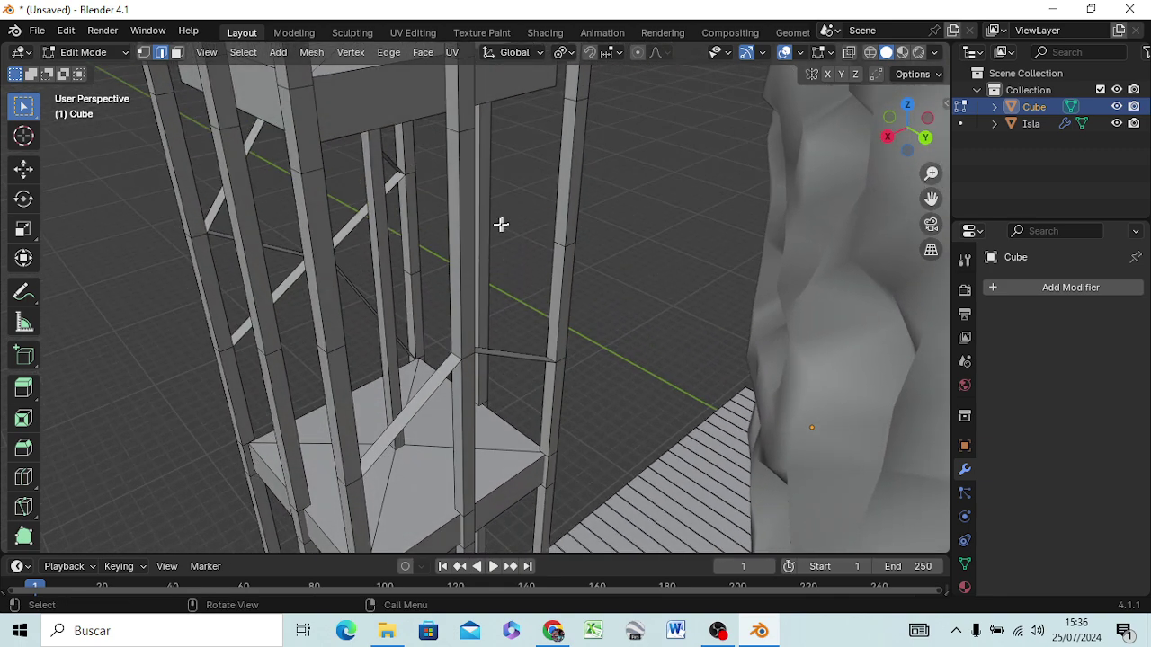
Add a horizontal beam face between two columns just below the upper platform
left_click(453, 131, "shift")
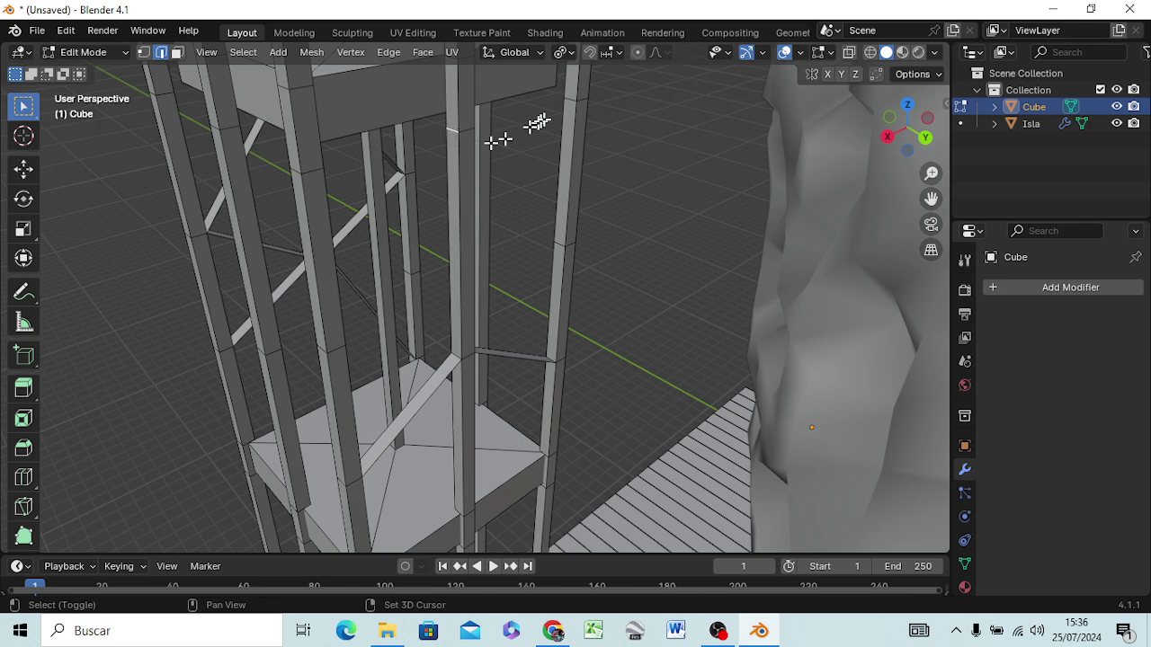
key("ctrl+KP_Add")
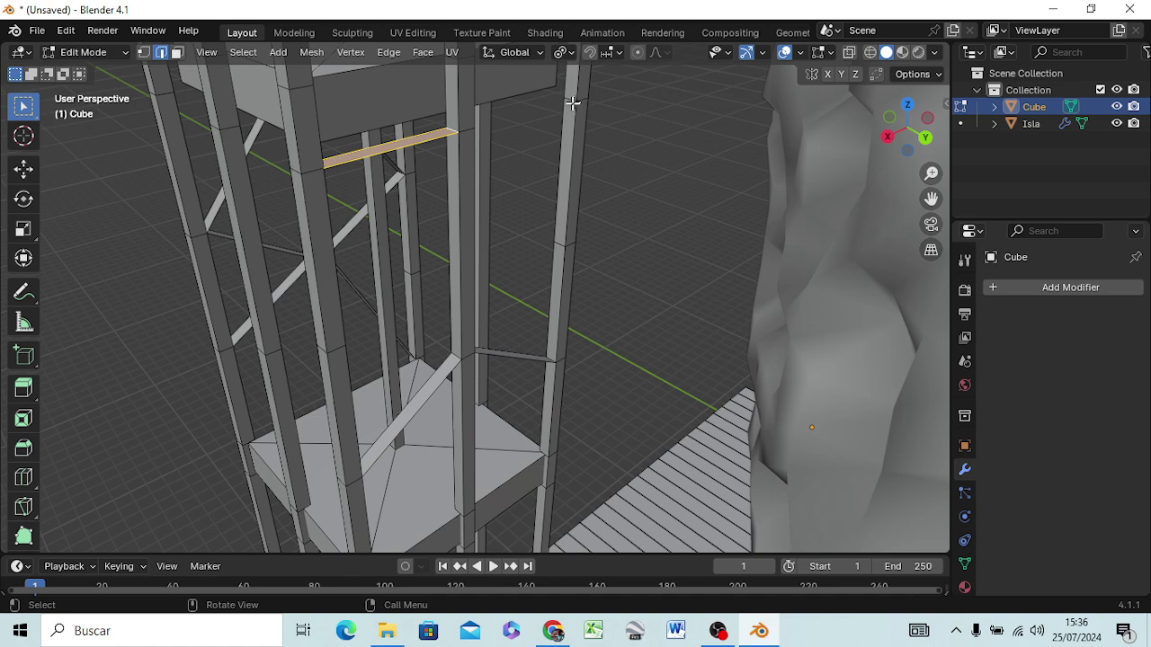
key("alt+a")
mouse_move(536, 136)
middle_mouse_down()
mouse_move(513, 162)
mouse_move(385, 180)
middle_mouse_up()
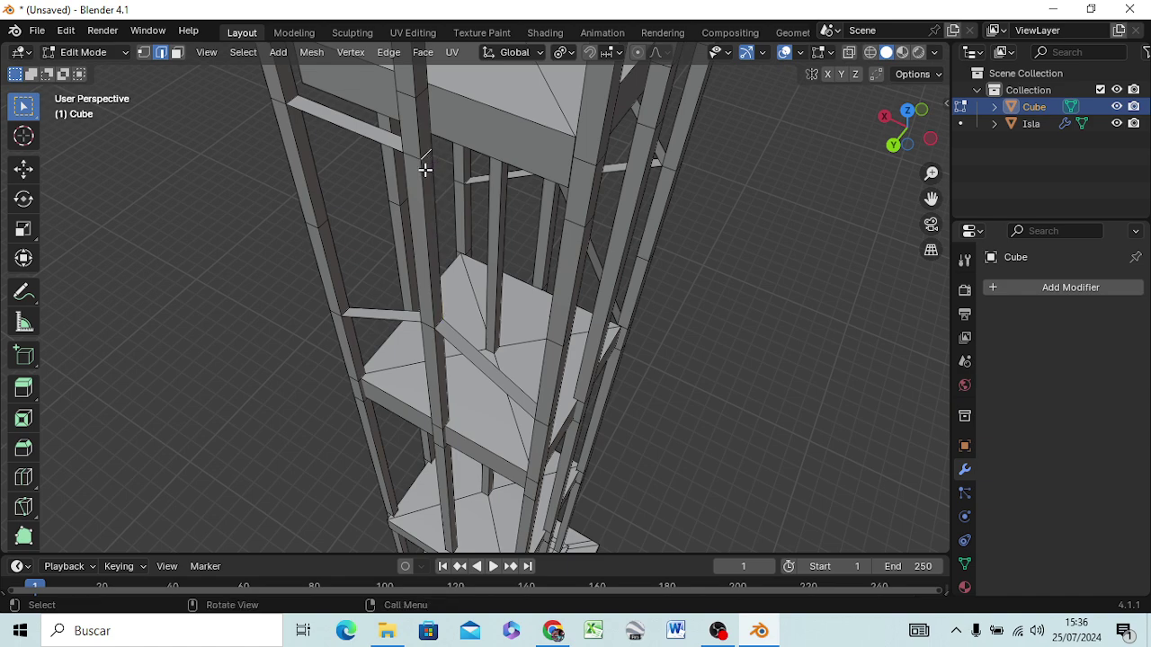
left_click(425, 169, "alt")
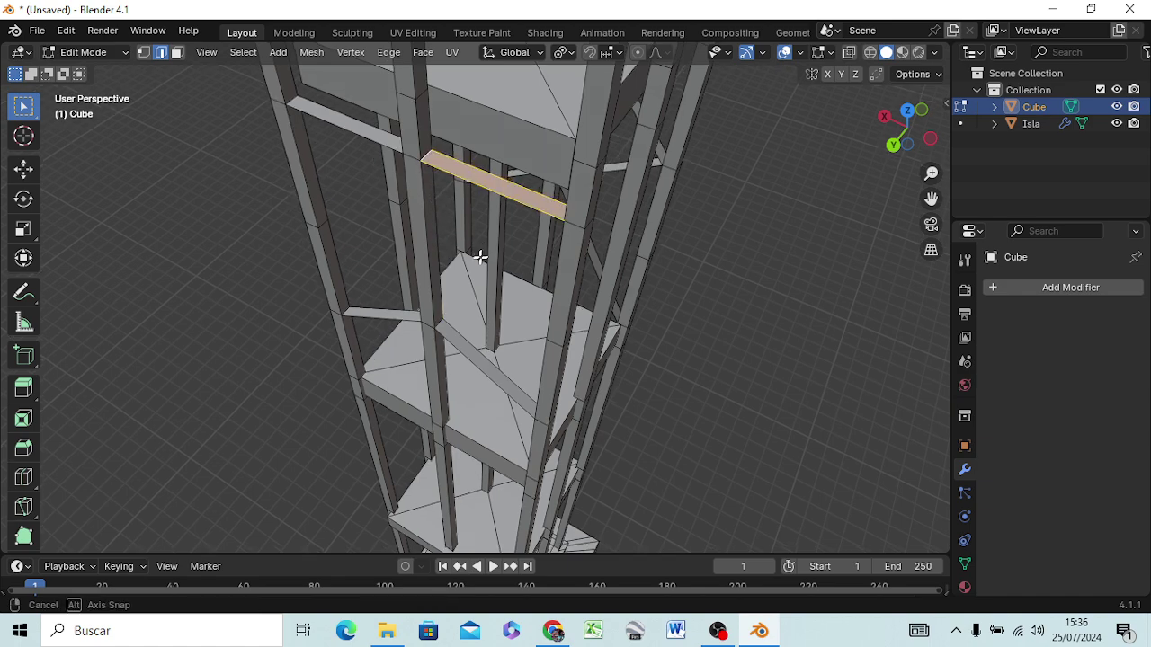
mouse_move(480, 257)
middle_mouse_down()
mouse_move(403, 244)
mouse_move(287, 146)
mouse_move(22, 160)
mouse_move(141, 186)
mouse_move(92, 201)
mouse_move(16, 192)
mouse_move(7, 175)
mouse_move(33, 167)
middle_mouse_up()
scroll(93, 210, "down", 5)
scroll(167, 206, "down", 2)
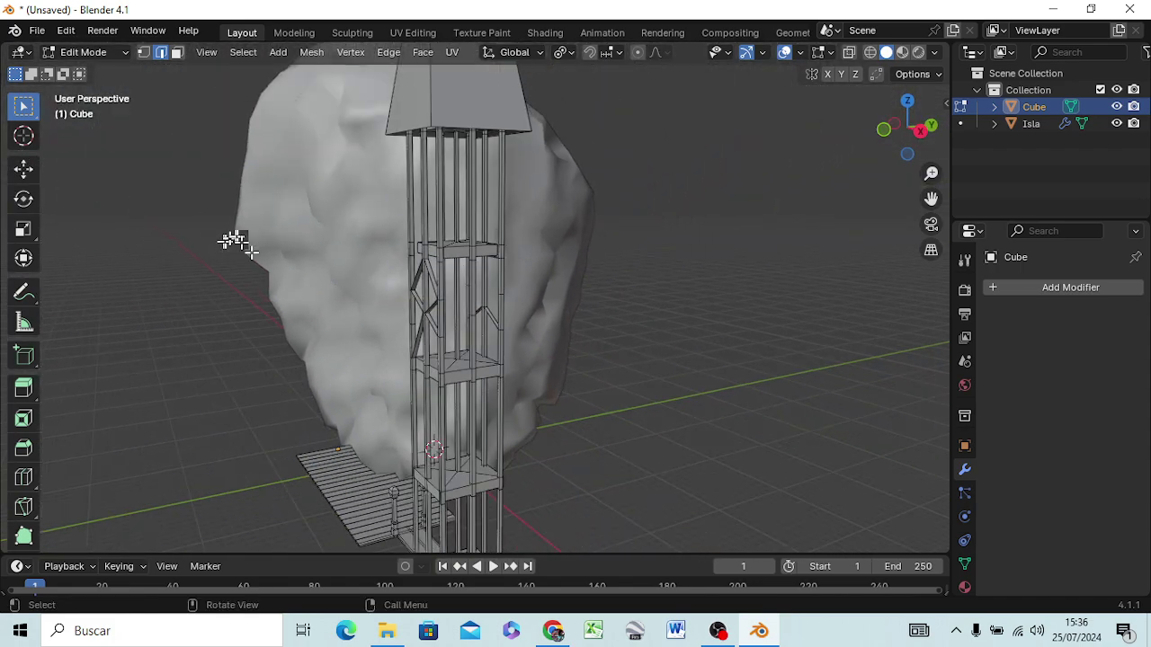
mouse_move(233, 241)
middle_mouse_down()
mouse_move(378, 326)
mouse_move(733, 311)
mouse_move(675, 345)
mouse_move(495, 362)
mouse_move(279, 290)
mouse_move(168, 314)
mouse_move(411, 316)
mouse_move(492, 335)
middle_mouse_up()
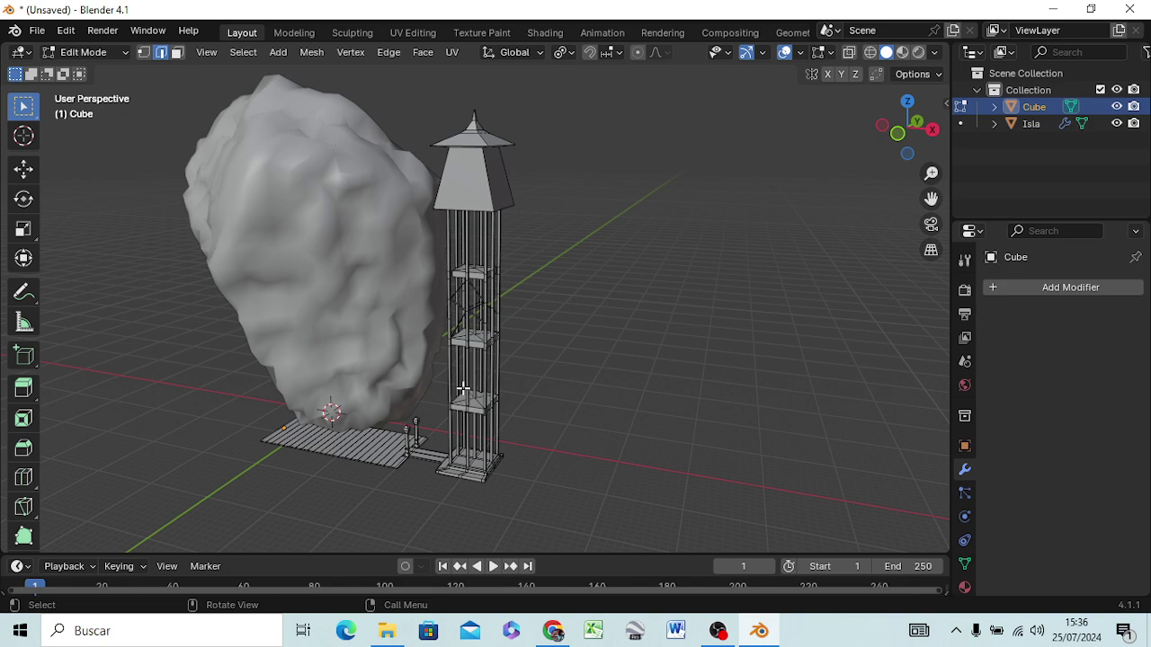
scroll(481, 402, "up", 1)
scroll(475, 410, "up", 2)
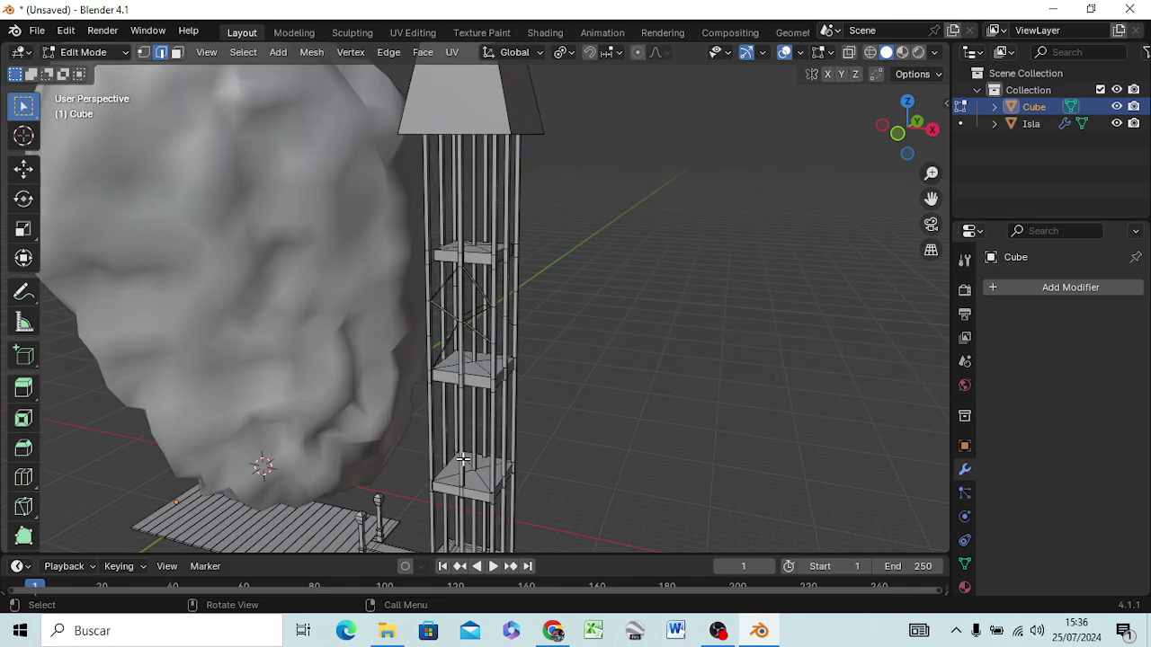
mouse_move(463, 459)
middle_mouse_down()
mouse_move(447, 434)
mouse_move(432, 449)
middle_mouse_up()
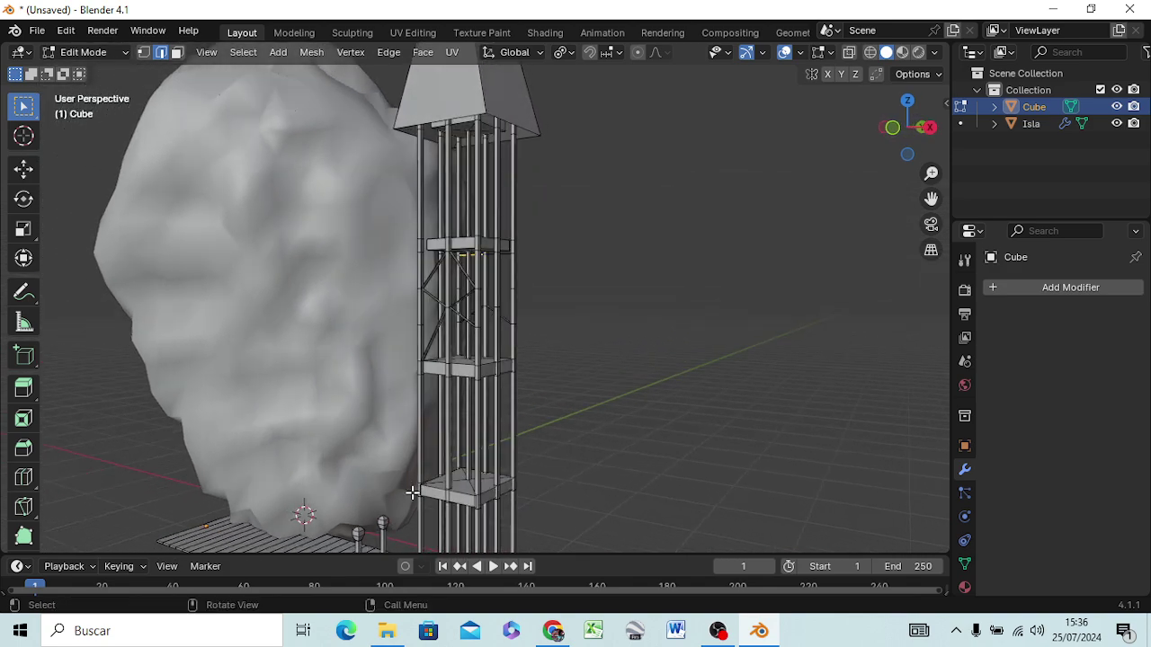
scroll(412, 493, "up", 2)
mouse_move(416, 508)
middle_mouse_down()
mouse_move(422, 518)
mouse_move(411, 494)
mouse_move(550, 486)
middle_mouse_up()
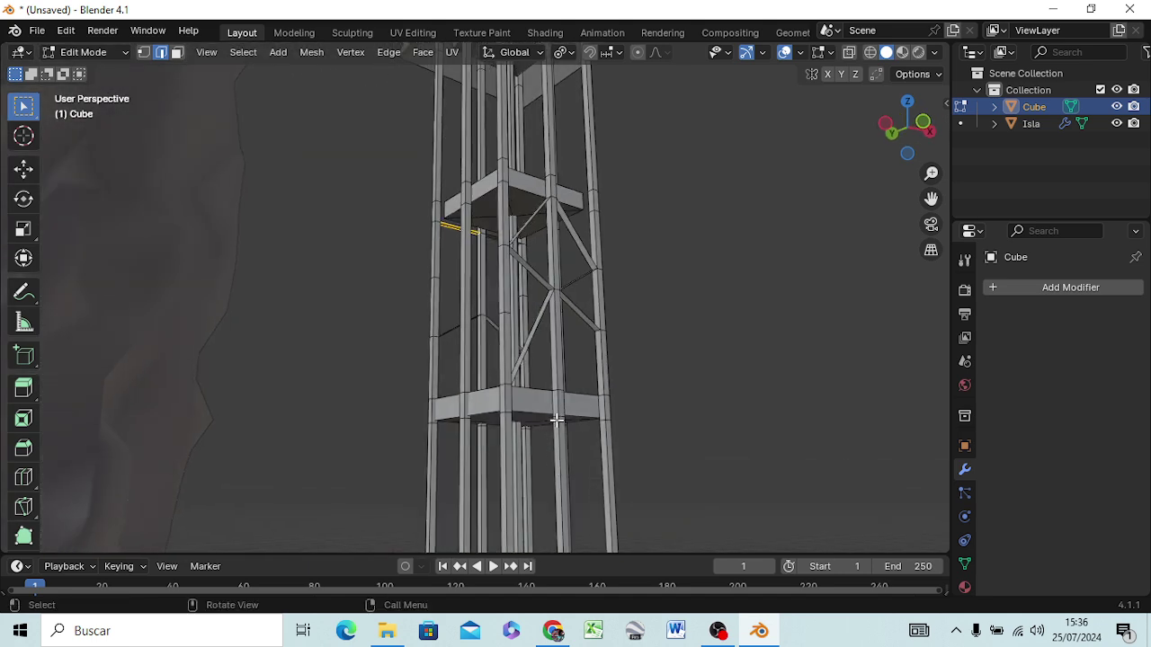
middle_click_drag(529, 496, 441, 488)
scroll(449, 493, "down", 2)
scroll(442, 485, "down", 2)
scroll(445, 476, "down", 2)
scroll(432, 468, "up", 3)
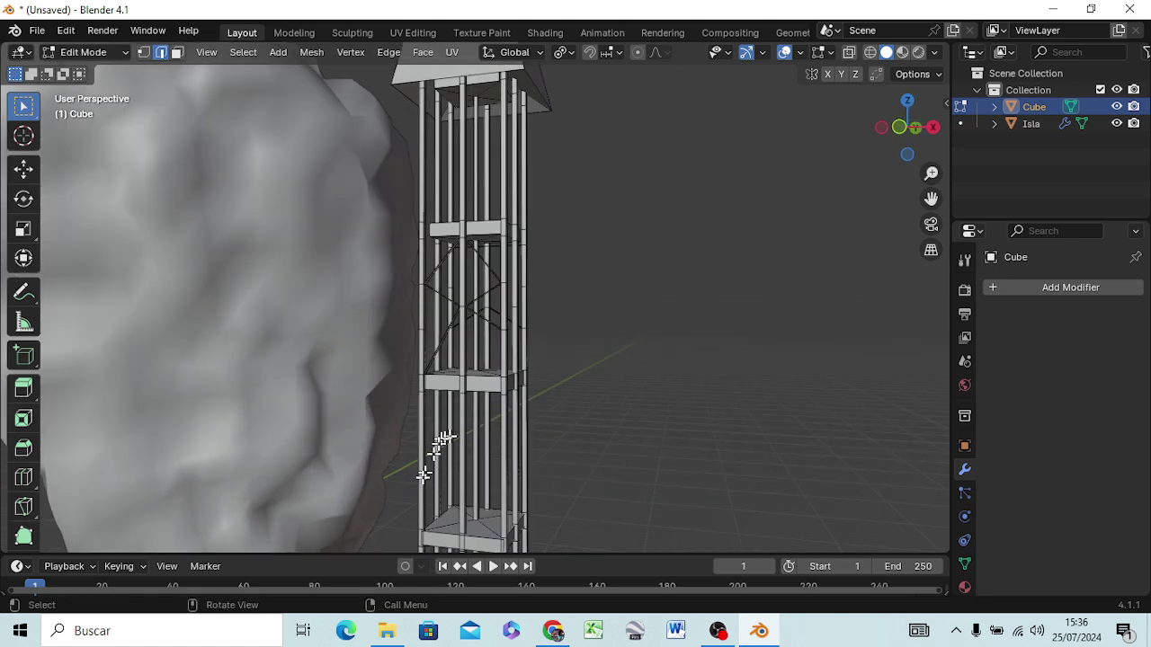
scroll(405, 513, "up", 3)
middle_click_drag(405, 526, 404, 303, "shift")
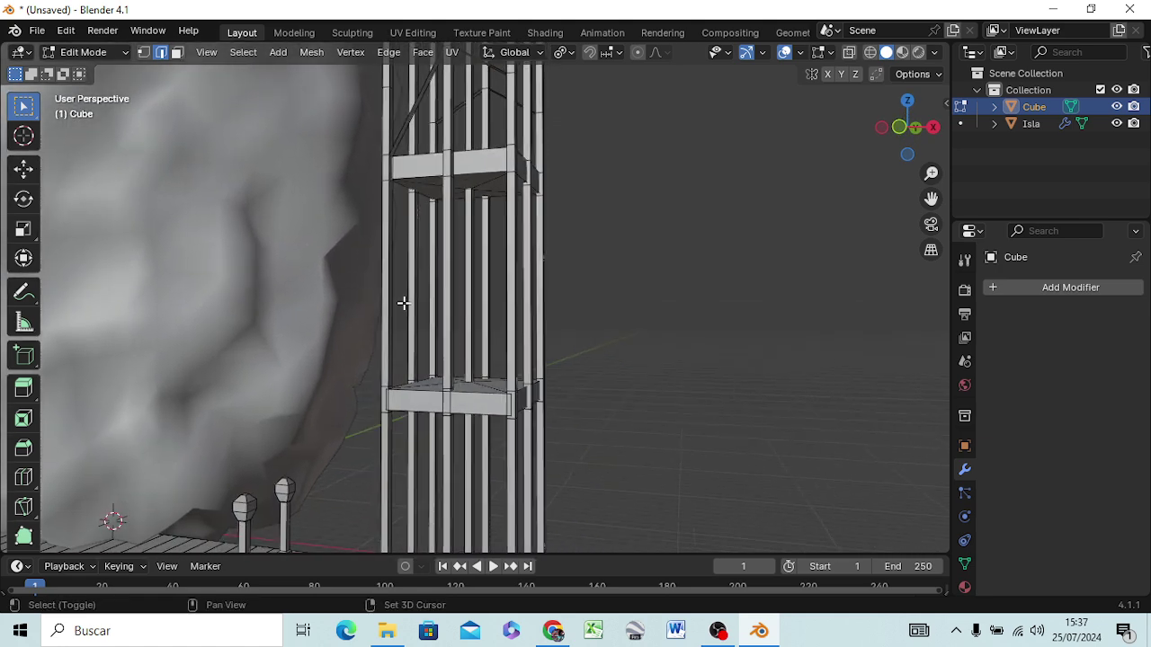
scroll(391, 382, "up", 2)
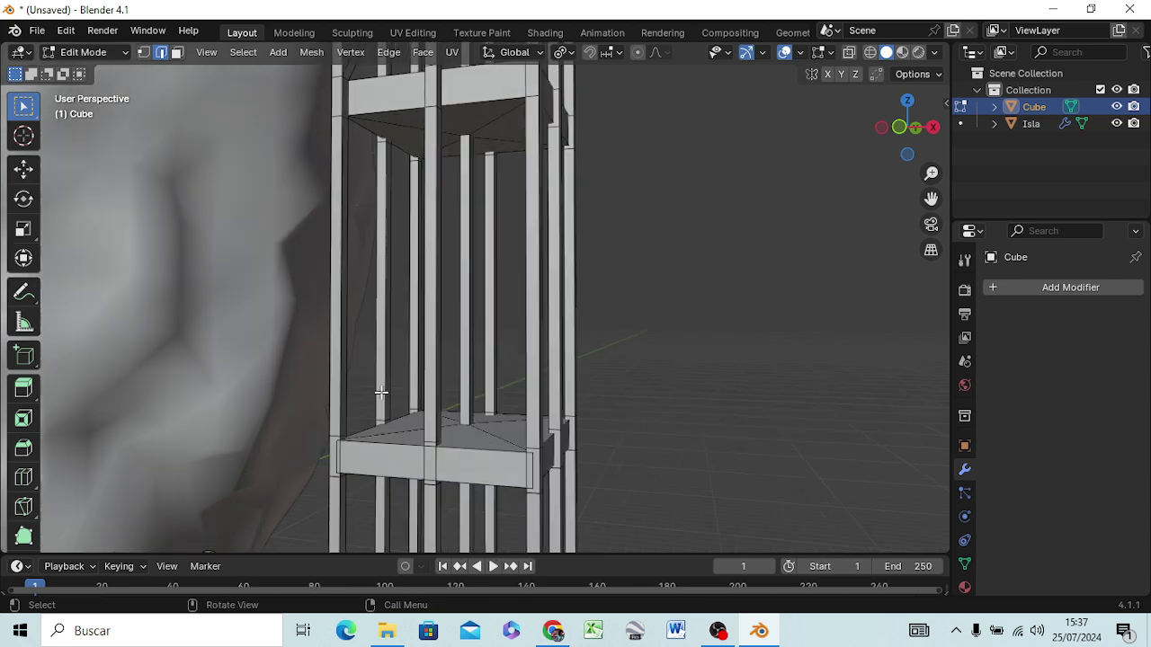
scroll(360, 423, "up", 2)
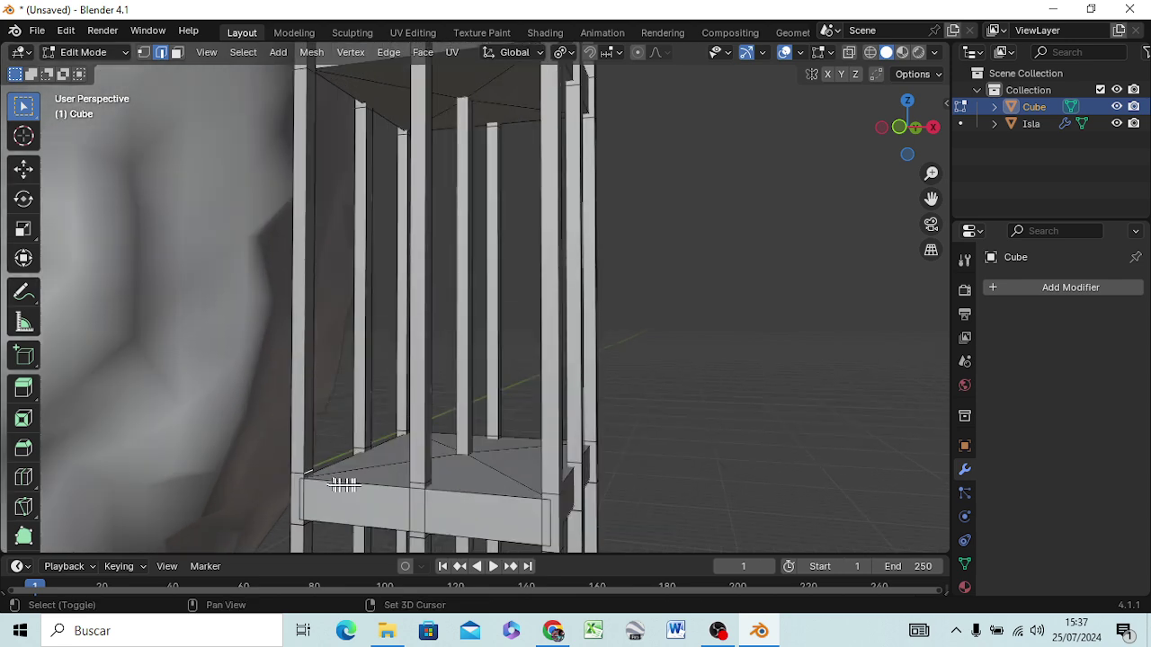
Fill a diagonal brace face between the long brace edge and a pillar-top edge
left_click(357, 458)
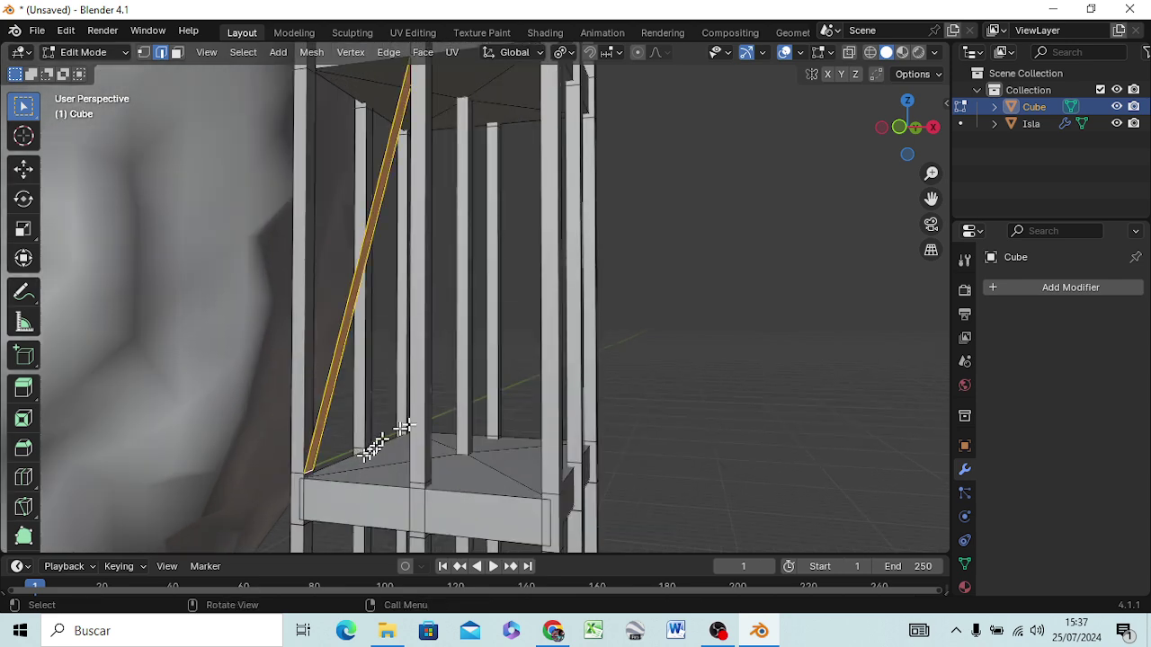
middle_click_drag(493, 452, 558, 477)
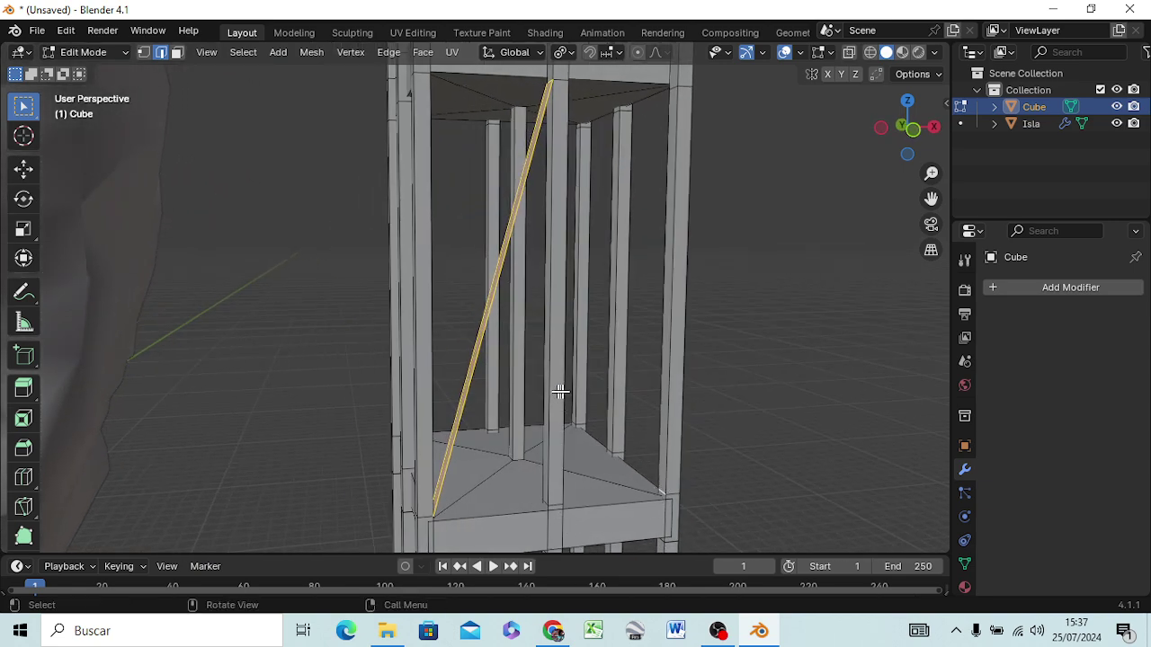
middle_click_drag(560, 390, 441, 416)
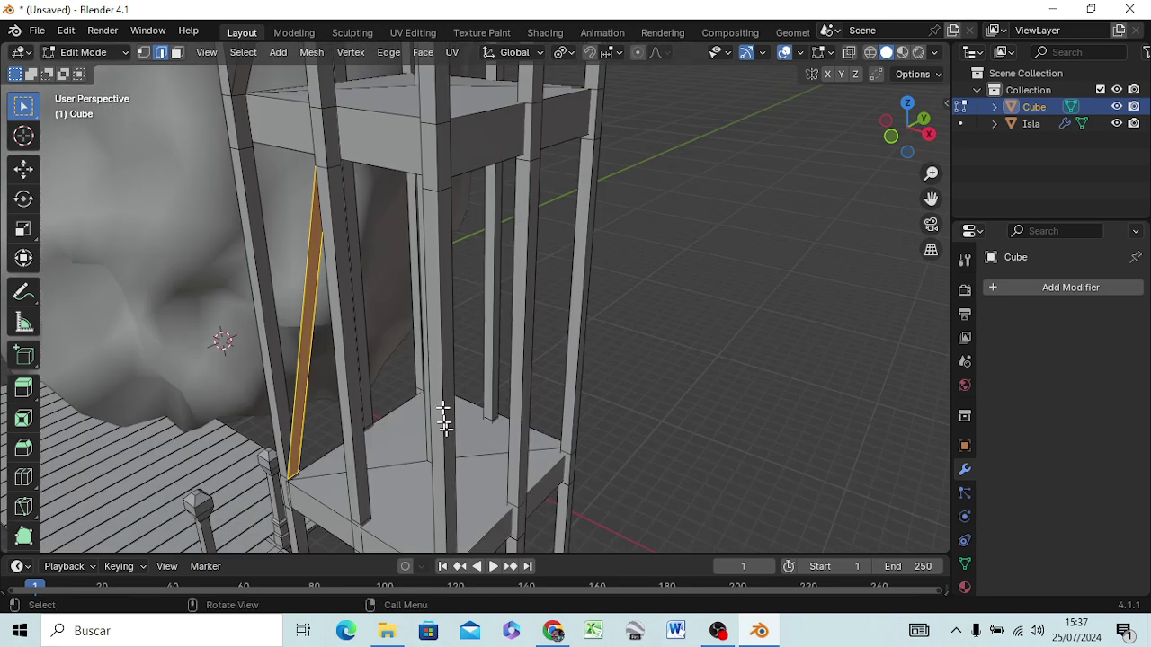
left_click(333, 171, "shift")
key("f")
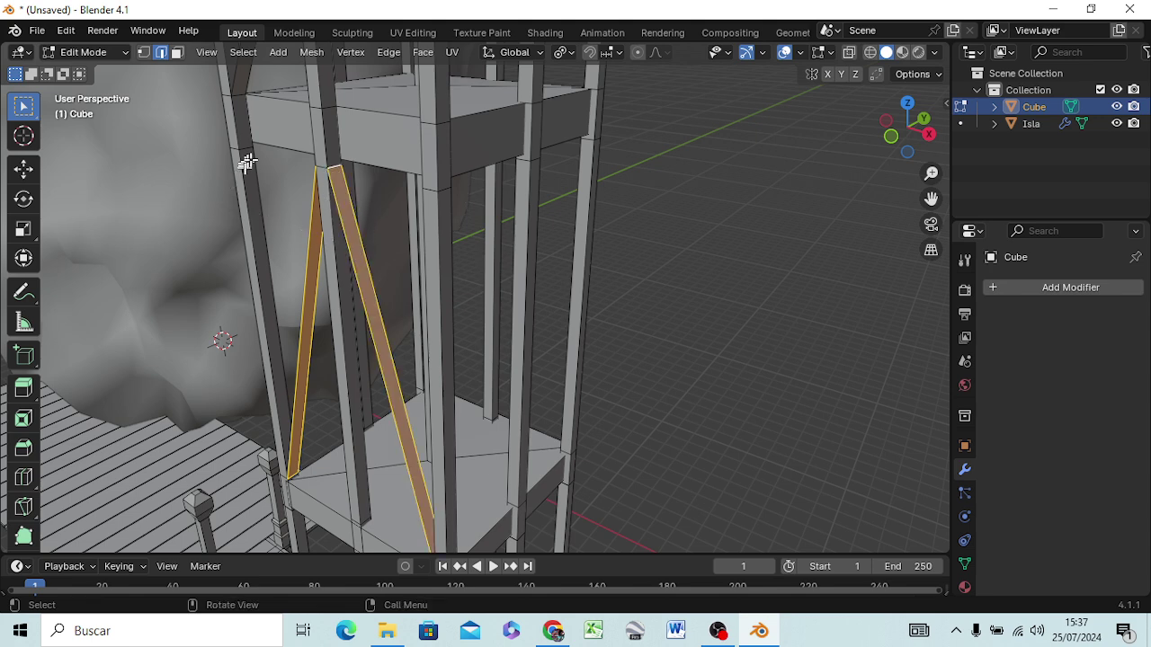
key("alt+a")
mouse_move(269, 365)
middle_mouse_down()
mouse_move(296, 403)
mouse_move(471, 404)
middle_mouse_up()
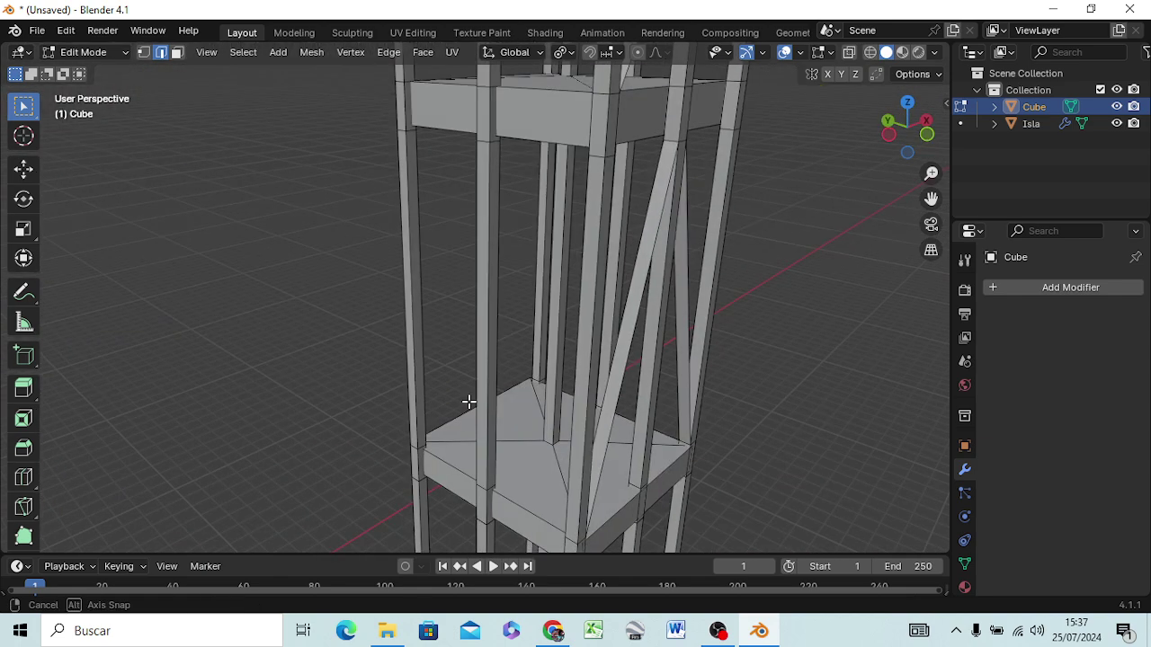
Select a lower-platform edge and diagonal brace edges for the next cross-brace
left_click(631, 484, "shift")
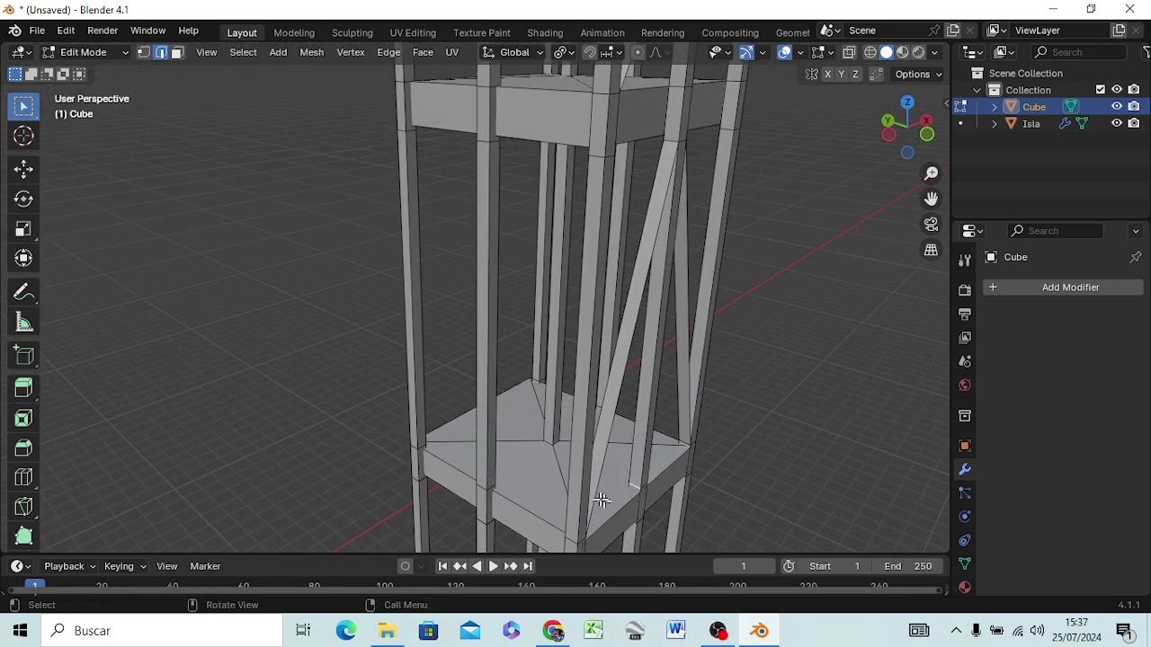
left_click(595, 492, "alt")
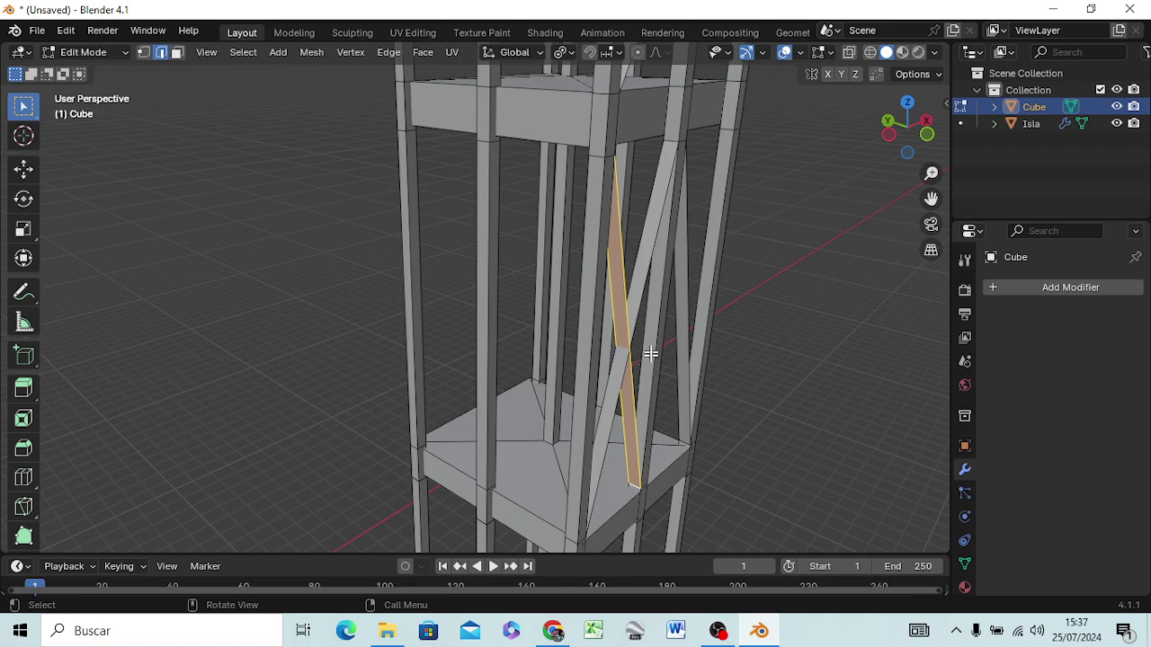
middle_click_drag(650, 352, 614, 381)
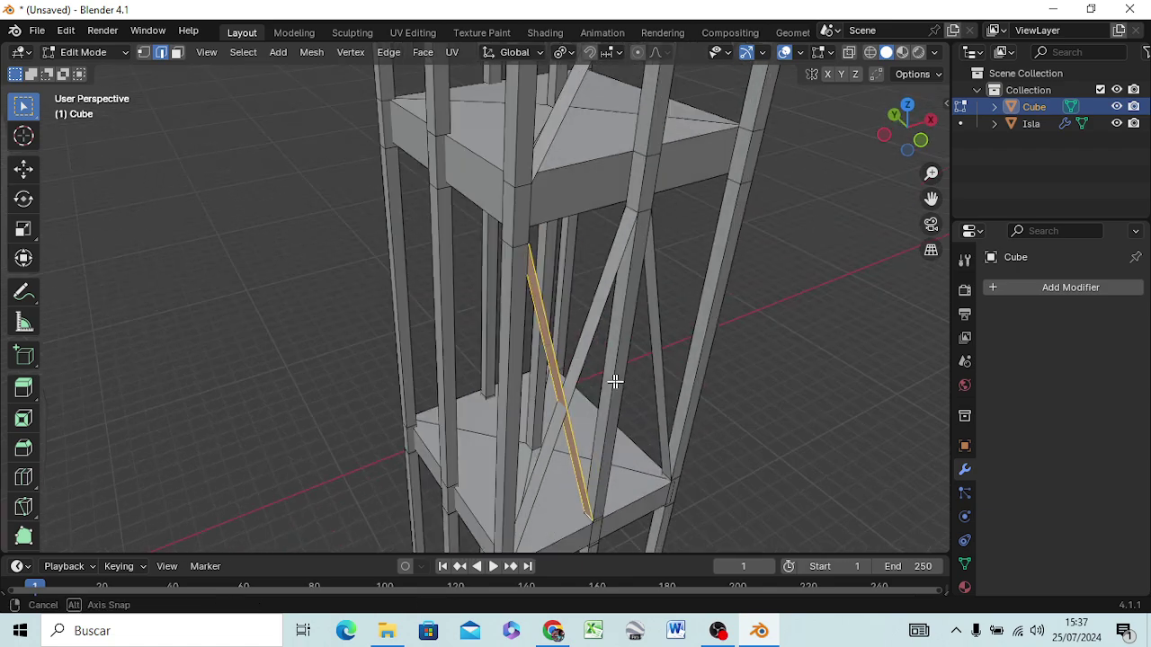
left_click(730, 189)
mouse_move(681, 321)
middle_mouse_down()
mouse_move(663, 368)
mouse_move(589, 395)
mouse_move(531, 329)
middle_mouse_up()
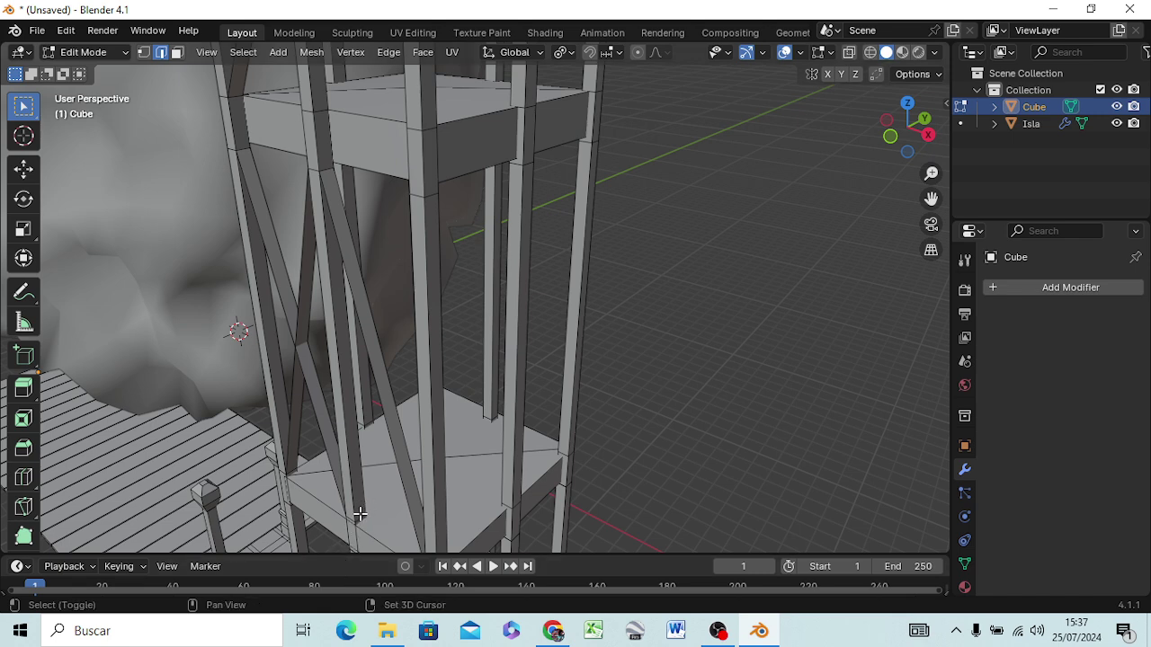
left_click(388, 497)
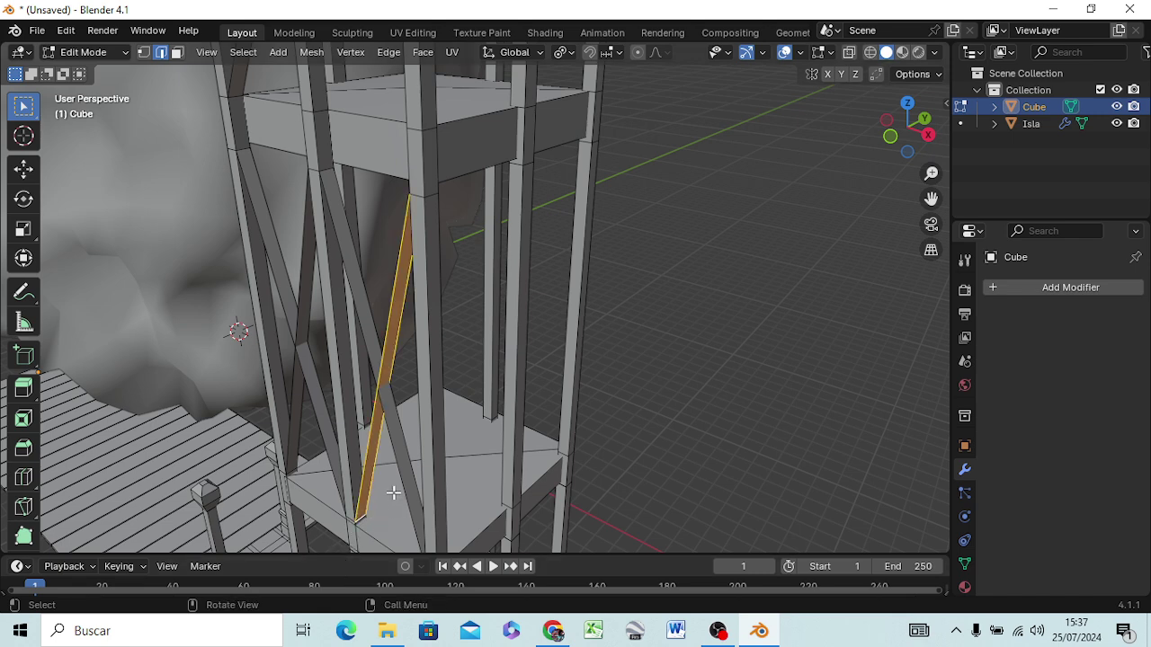
scroll(462, 483, "down", 3)
scroll(488, 458, "down", 2)
mouse_move(488, 450)
middle_mouse_down()
mouse_move(374, 477)
mouse_move(360, 373)
mouse_move(570, 406)
mouse_move(532, 417)
mouse_move(548, 444)
mouse_move(539, 405)
mouse_move(542, 501)
mouse_move(551, 452)
middle_mouse_up()
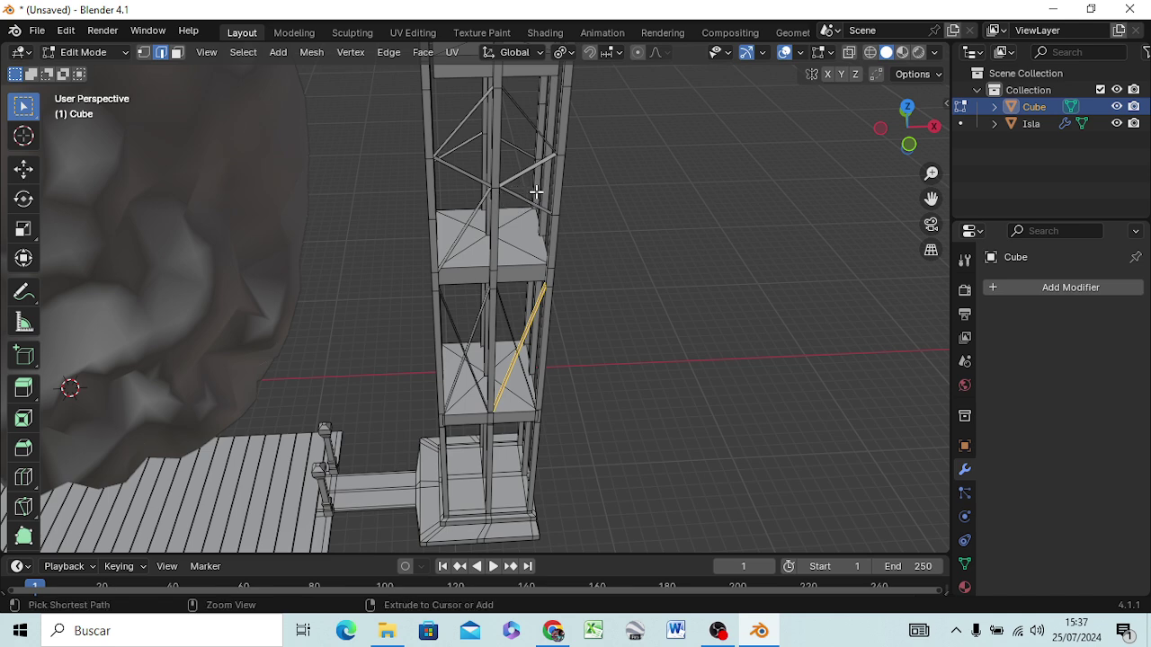
key("ctrl+z")
key("ctrl+z")
key("ctrl+z")
key("ctrl+z")
key("ctrl+z")
key("ctrl+z")
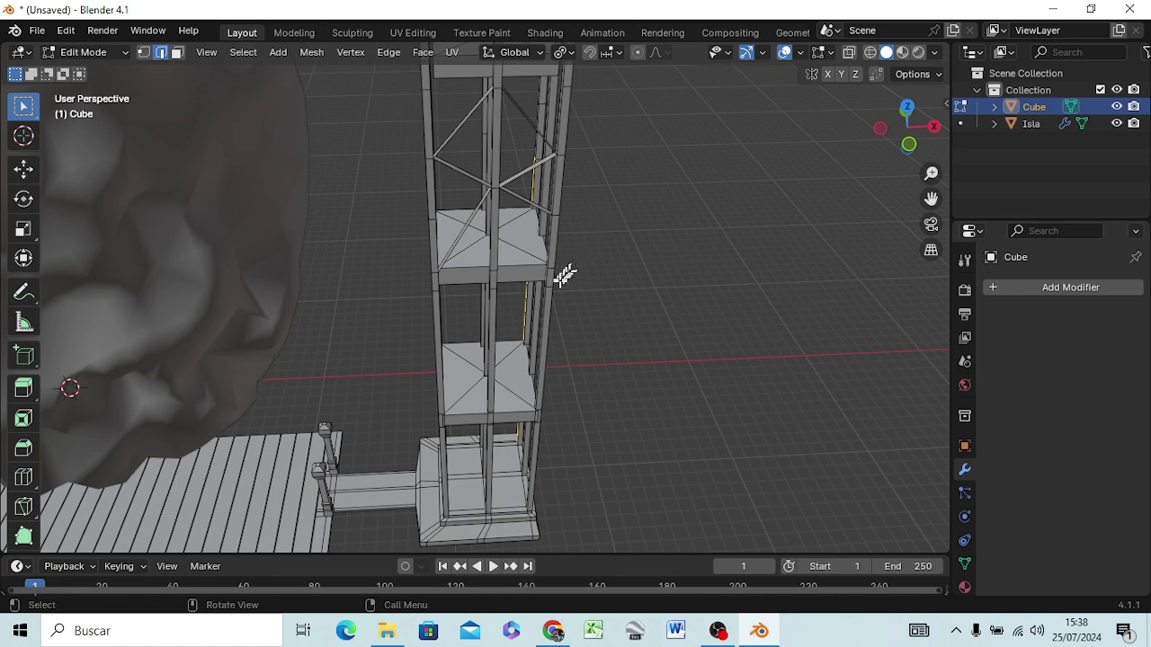
middle_click_drag(563, 283, 477, 268)
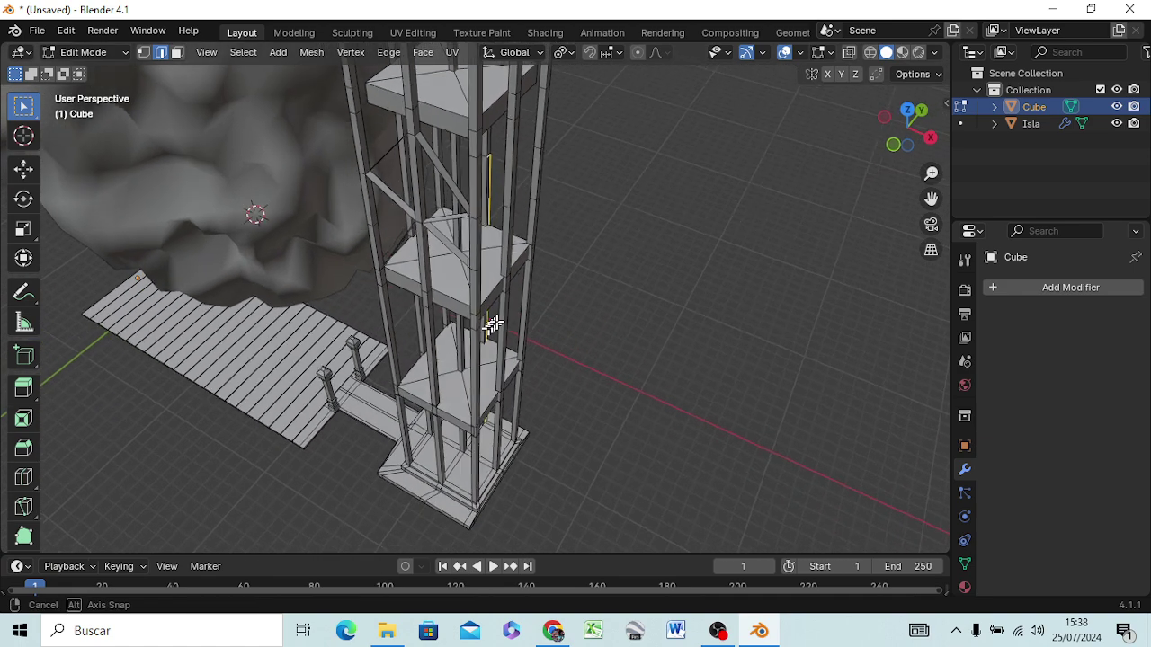
left_click(456, 245)
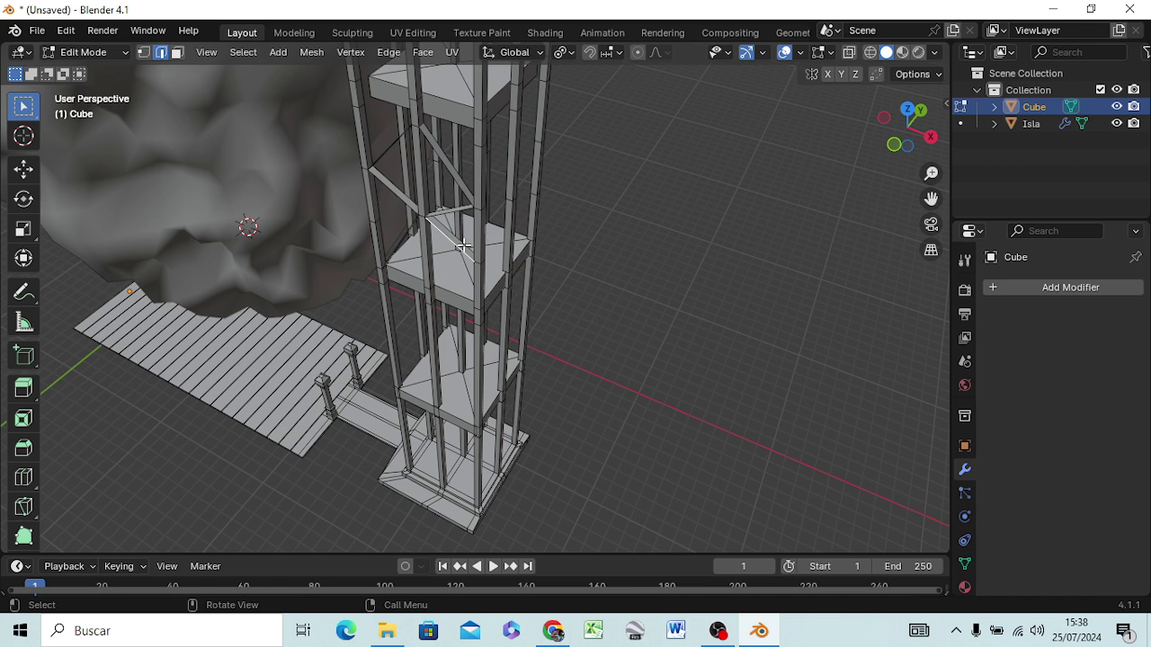
scroll(462, 244, "down", 1)
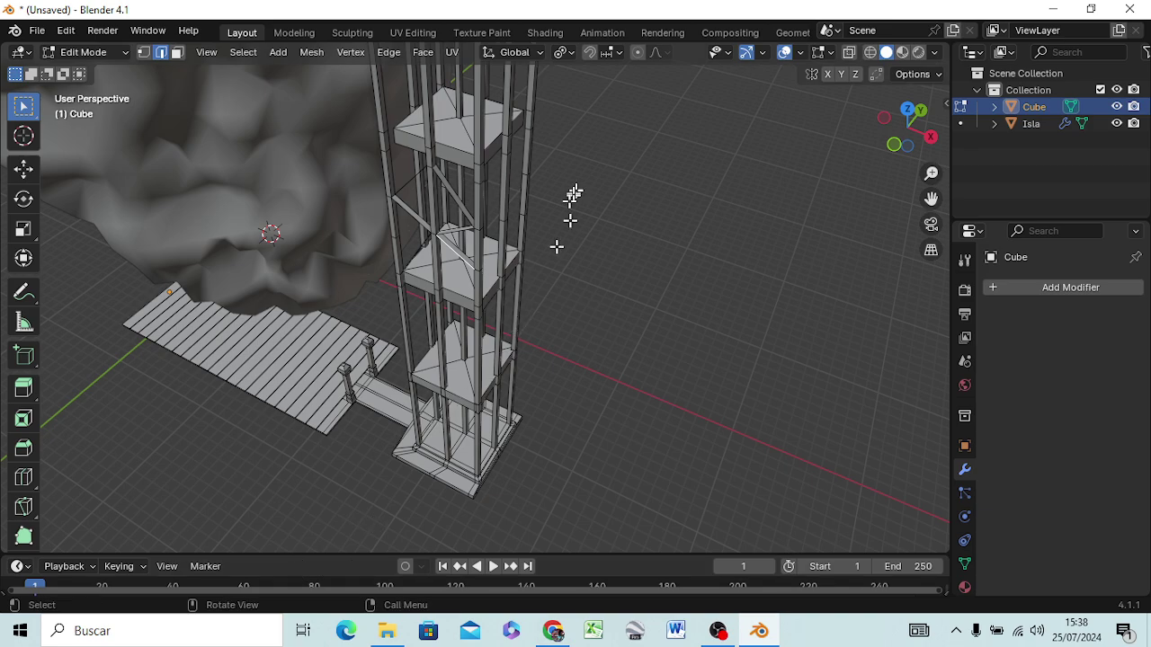
mouse_move(562, 225)
middle_mouse_down()
mouse_move(463, 279)
mouse_move(436, 199)
mouse_move(598, 257)
mouse_move(634, 201)
mouse_move(632, 147)
middle_mouse_up()
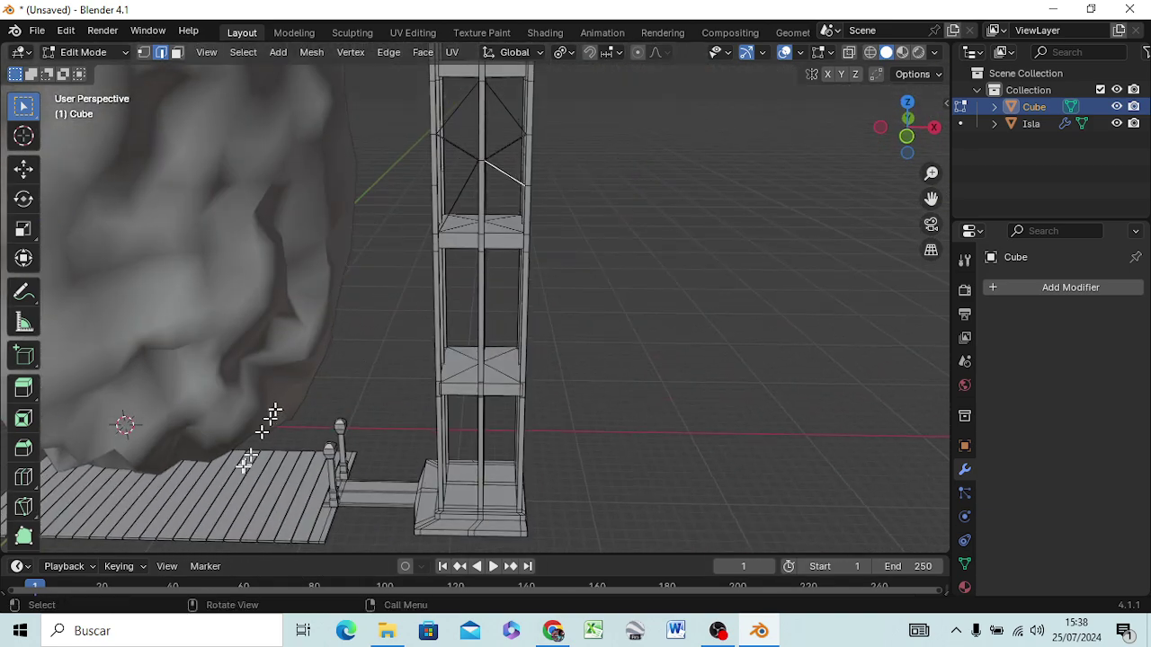
mouse_move(274, 413)
middle_mouse_down()
mouse_move(370, 414)
mouse_move(368, 380)
mouse_move(282, 390)
mouse_move(241, 431)
mouse_move(303, 462)
mouse_move(378, 458)
middle_mouse_up()
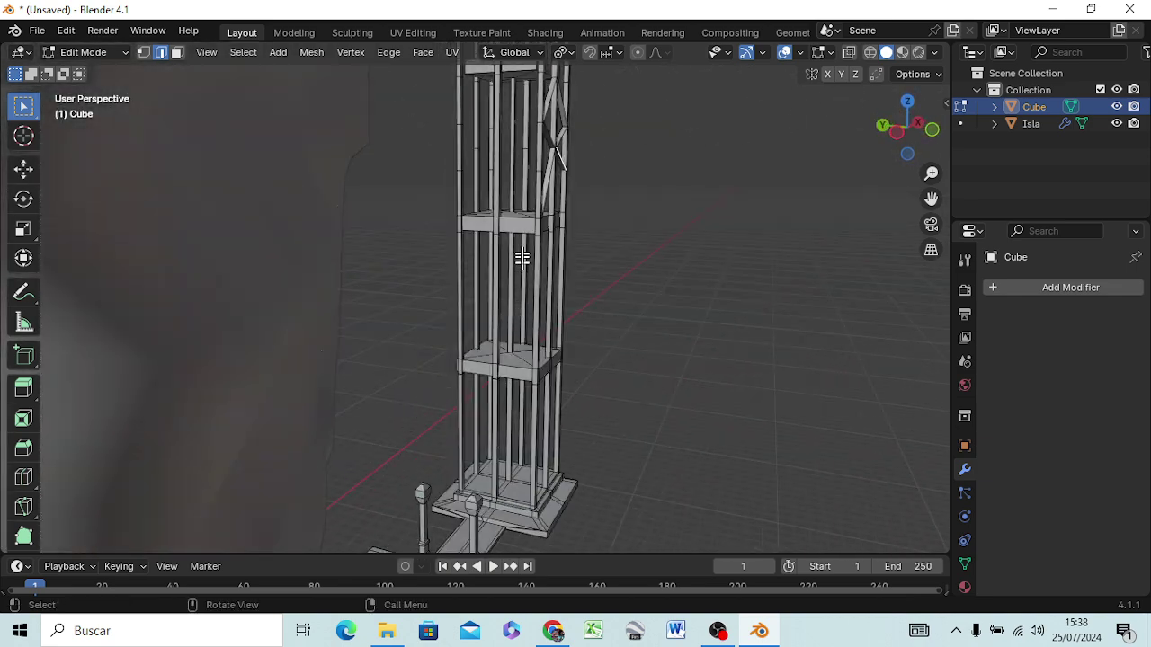
scroll(521, 258, "down", 3)
scroll(518, 252, "up", 1)
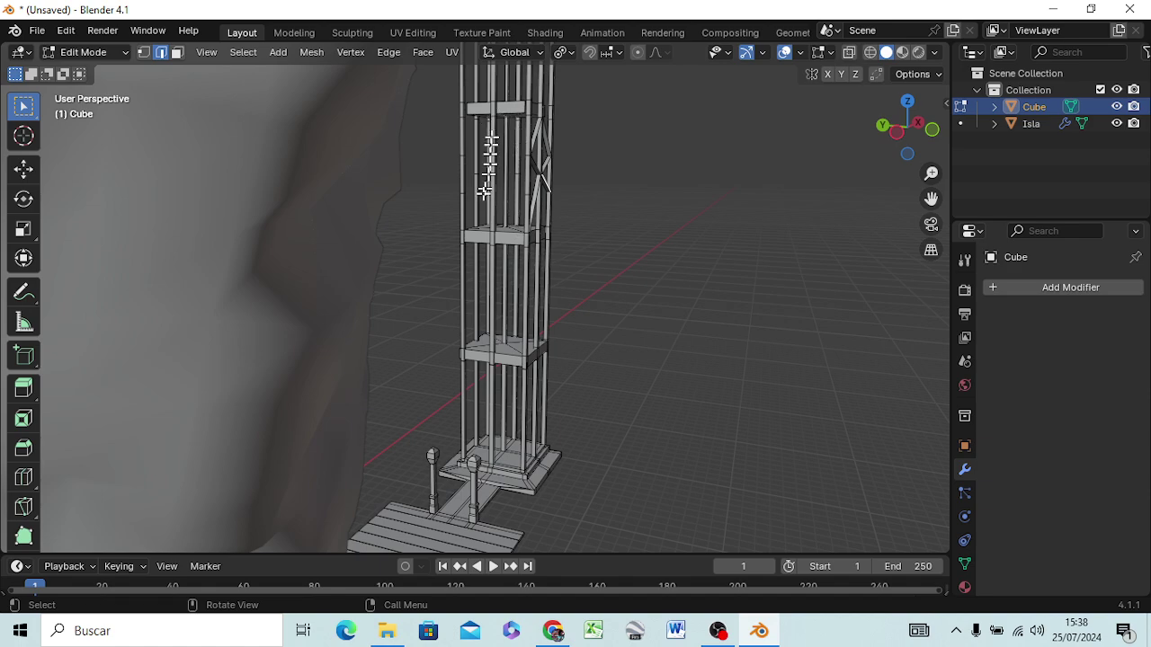
scroll(508, 431, "up", 4)
scroll(503, 435, "up", 3)
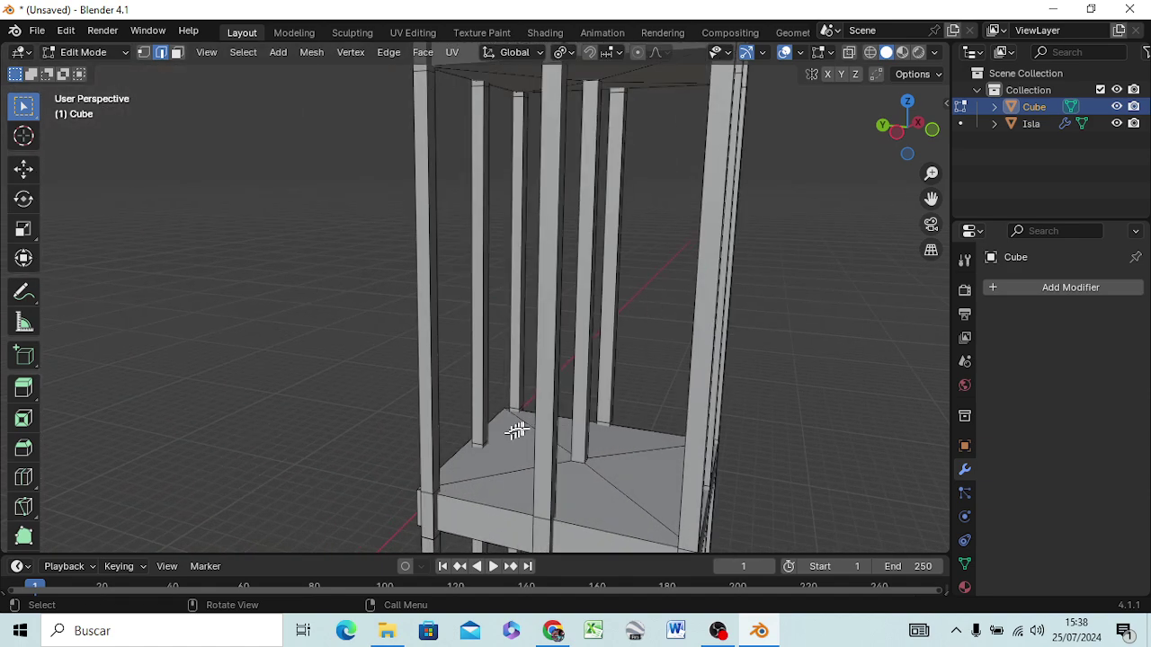
mouse_move(554, 381)
middle_mouse_down()
mouse_move(417, 462)
mouse_move(308, 480)
mouse_move(278, 411)
mouse_move(419, 327)
mouse_move(506, 346)
mouse_move(423, 398)
mouse_move(287, 442)
mouse_move(236, 416)
mouse_move(282, 439)
mouse_move(378, 406)
mouse_move(432, 404)
middle_mouse_up()
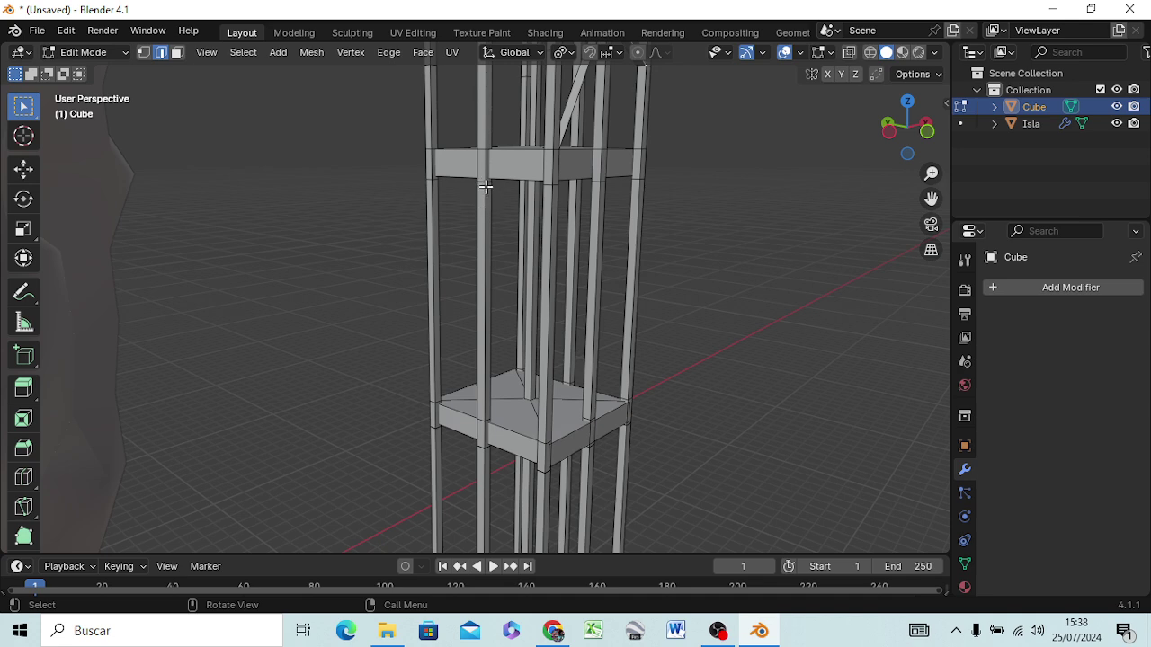
Extend the upper crossbar's bottom edge about 8 m along X into a thin strip and select its face
left_click(517, 176)
key("g")
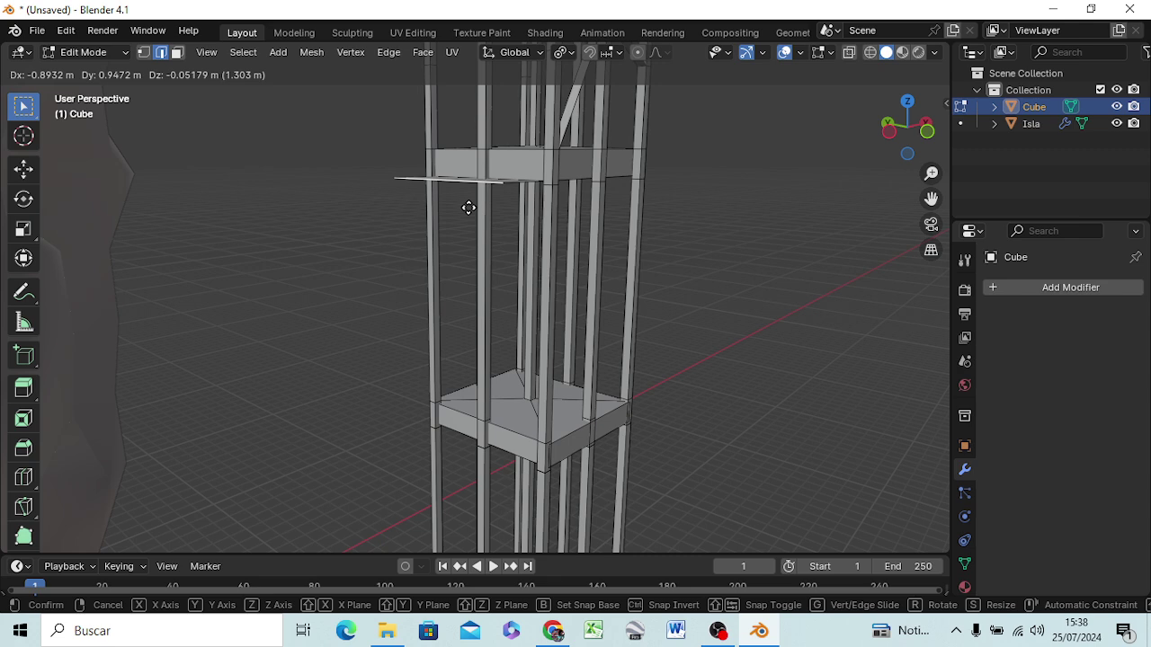
key("x")
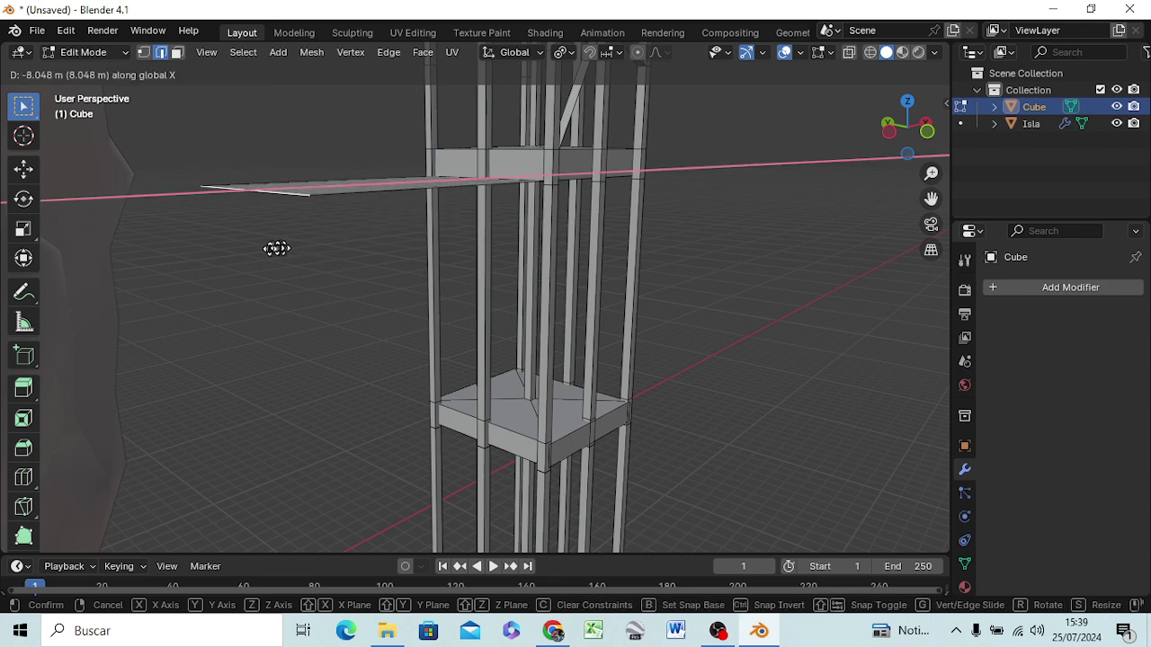
left_click(270, 249)
left_click(369, 183)
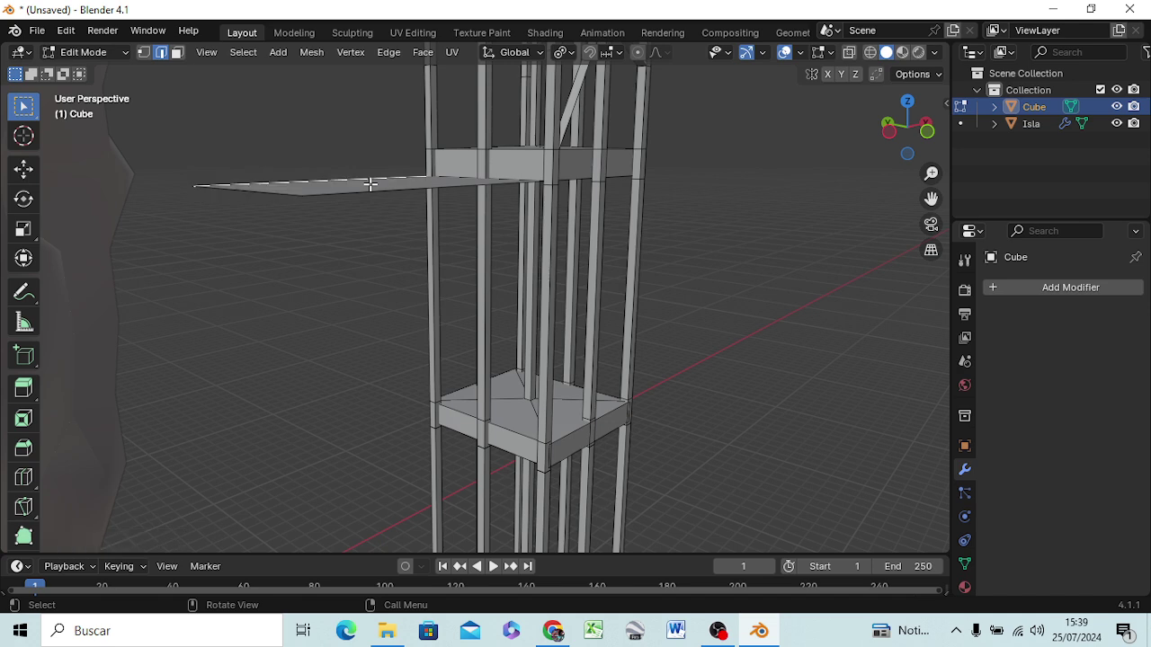
key("3")
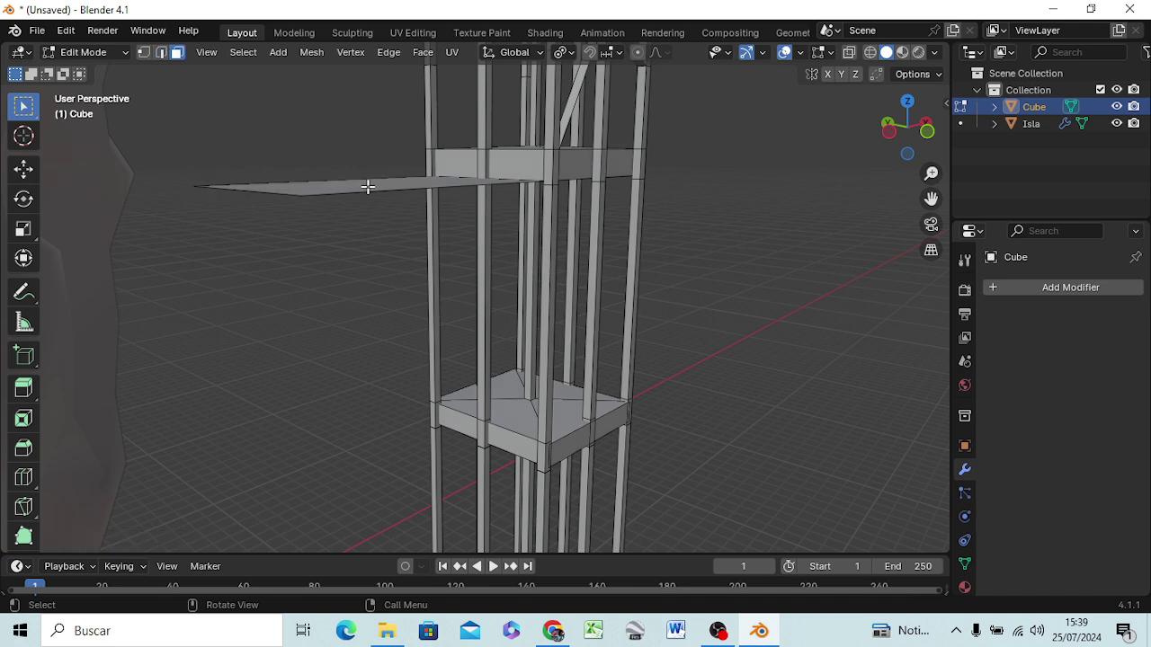
left_click(367, 186)
Give the strip thickness, turning it into a platform slab jutting from the tower
key("e")
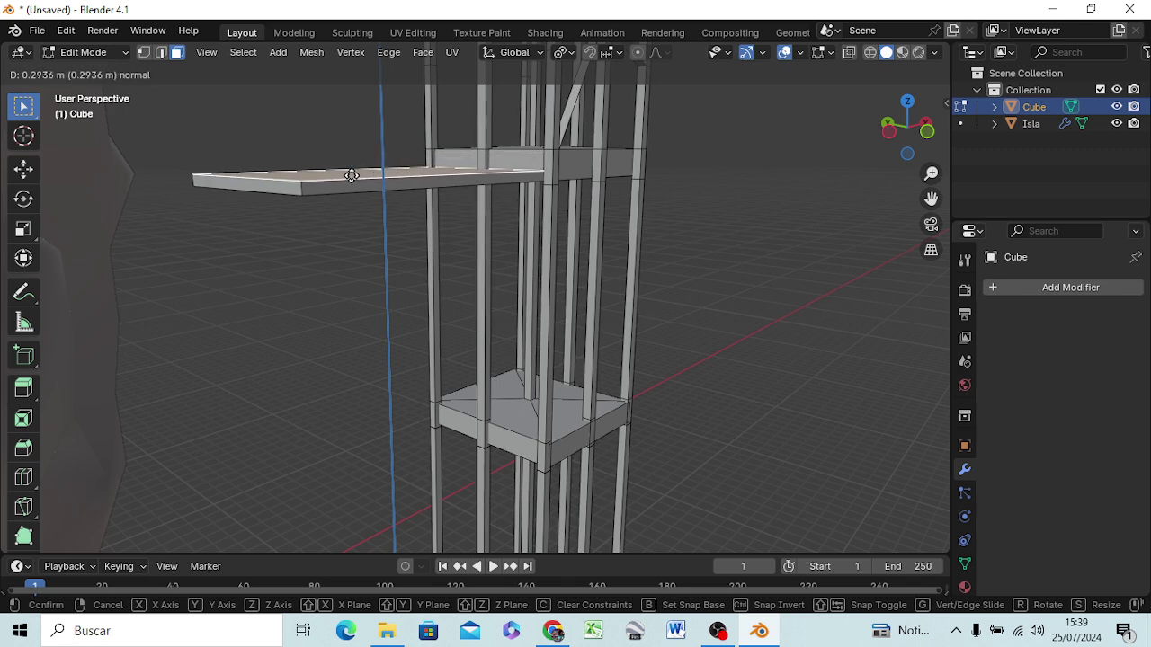
left_click(349, 175)
mouse_move(368, 225)
middle_mouse_down()
mouse_move(326, 260)
mouse_move(226, 282)
mouse_move(276, 201)
mouse_move(290, 129)
middle_mouse_up()
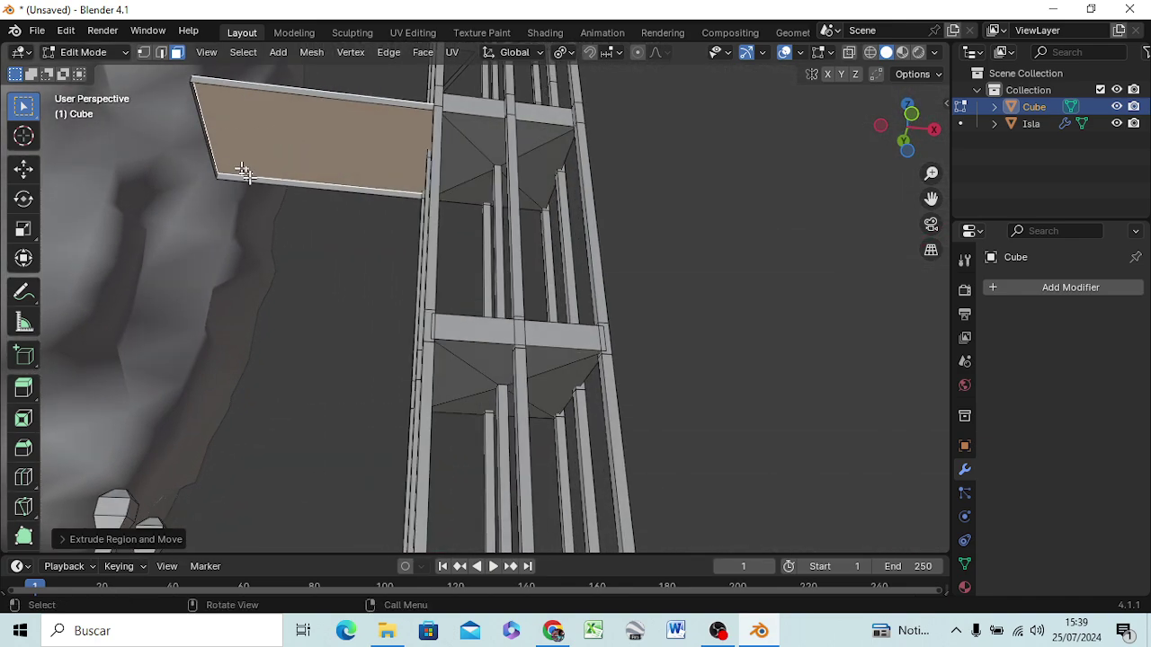
mouse_move(270, 206)
middle_mouse_down()
mouse_move(393, 200)
mouse_move(384, 214)
middle_mouse_up()
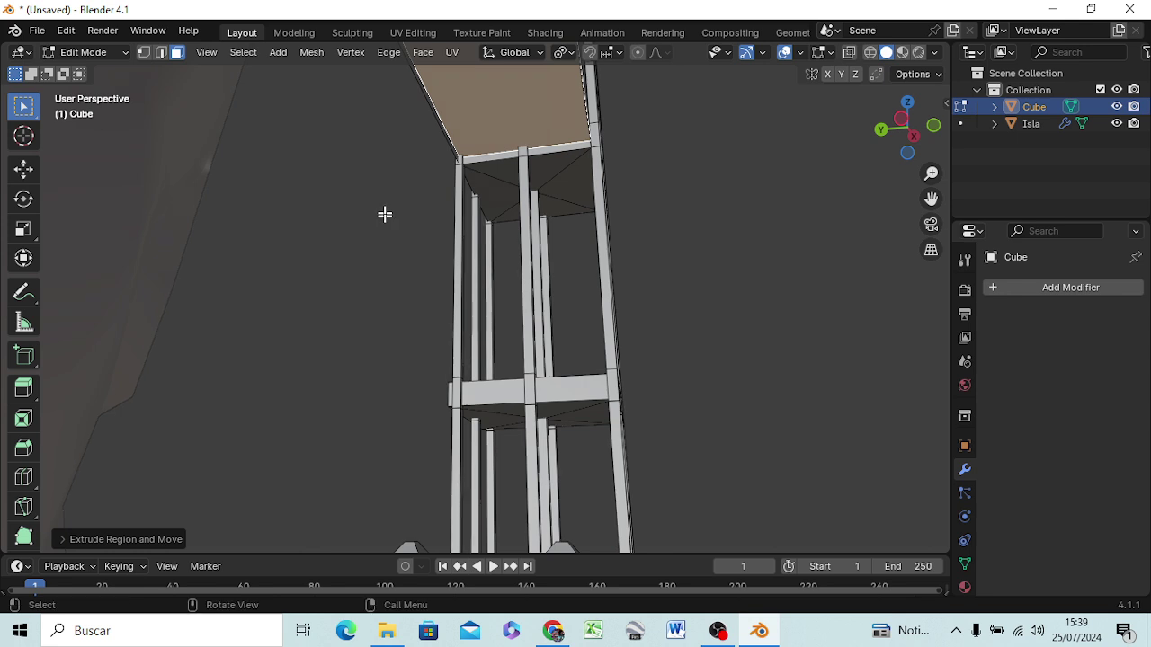
scroll(387, 206, "up", 2)
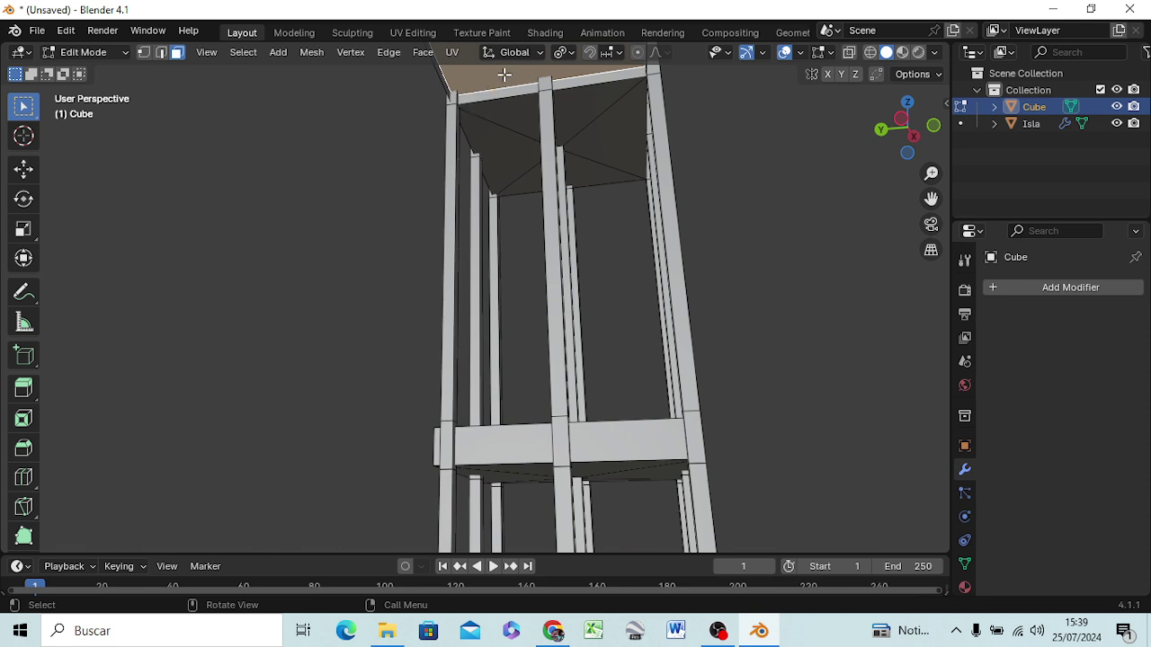
key("e")
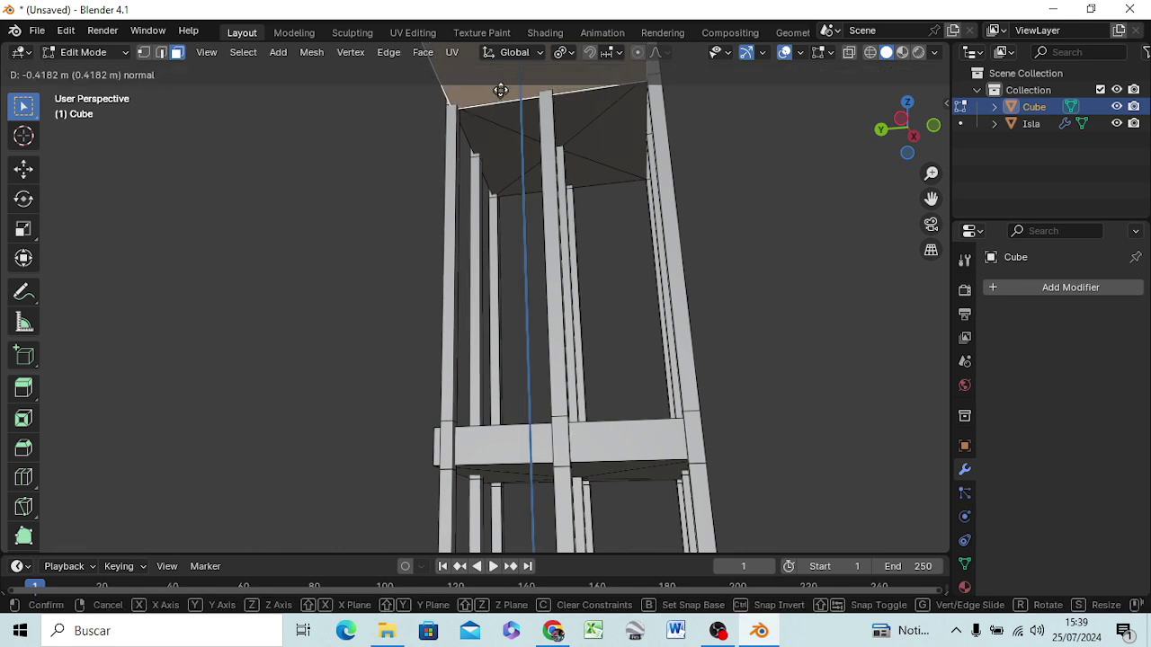
left_click(500, 84)
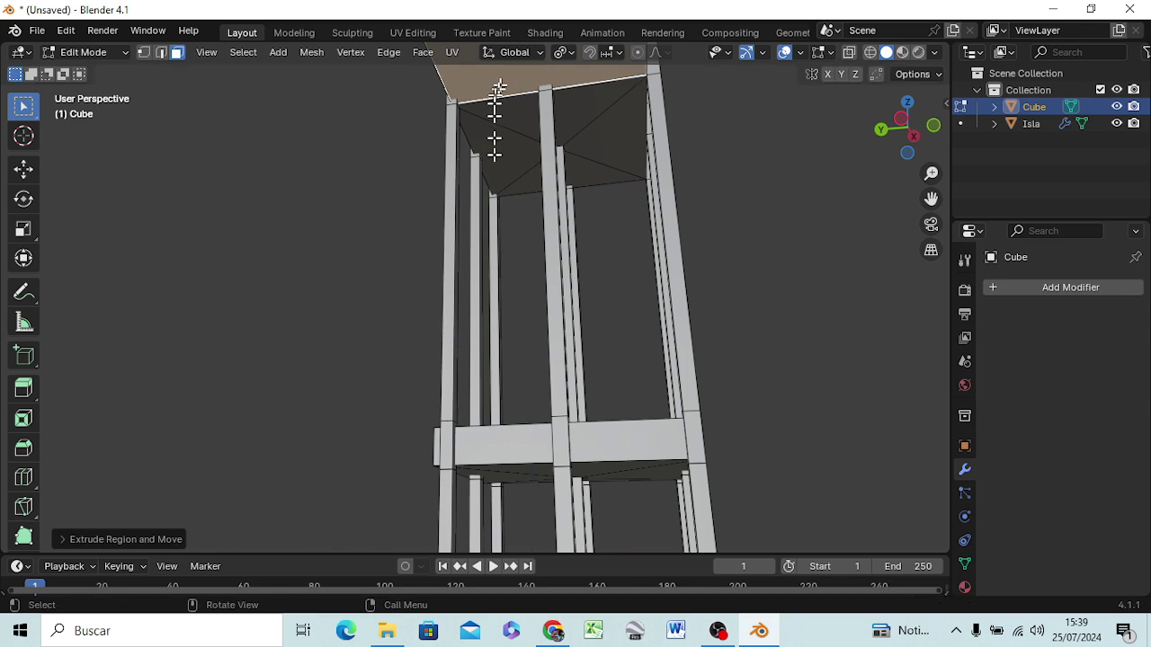
middle_click_drag(496, 113, 453, 290)
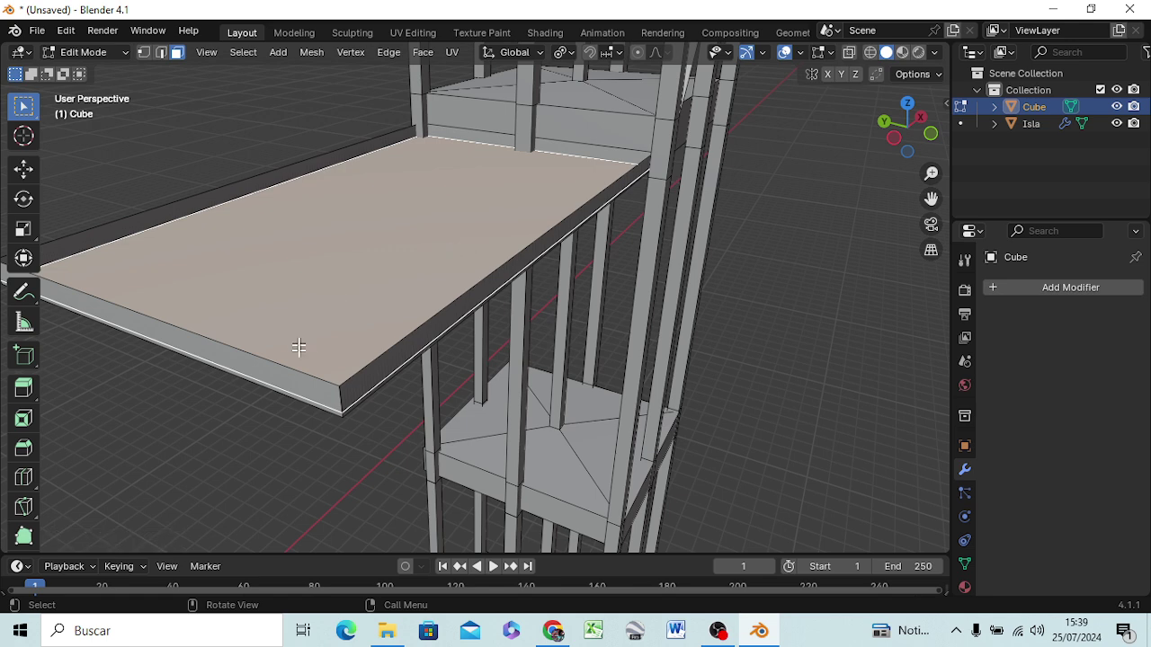
Inset the slab's front face and push it out about 0.27 m
left_click(292, 387)
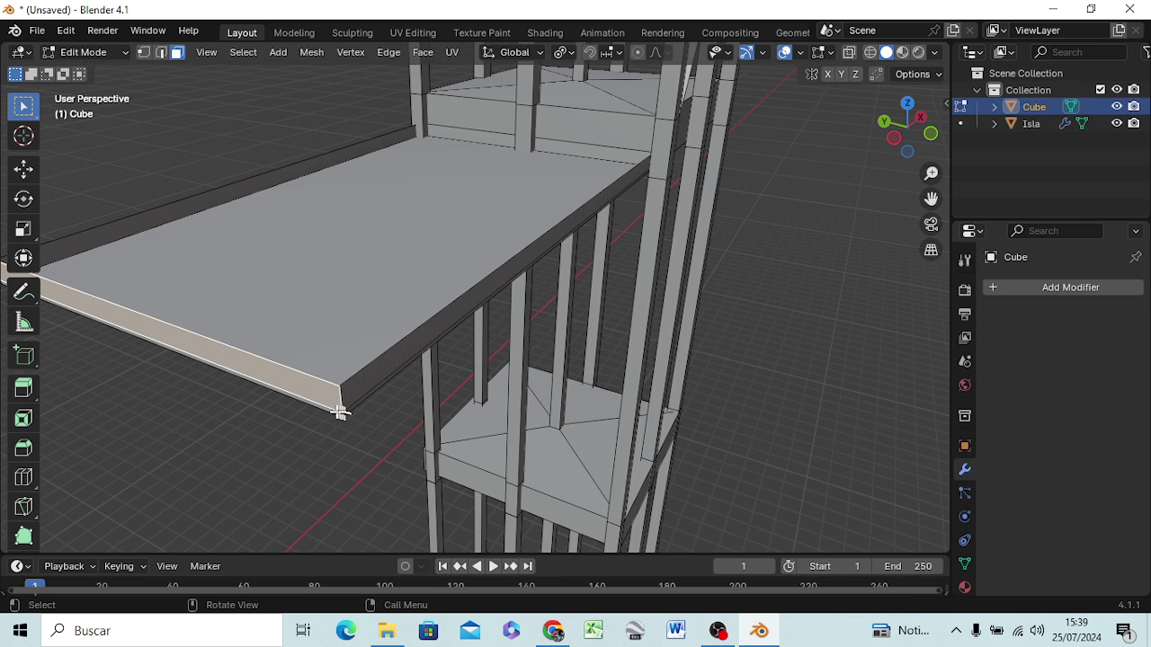
key("i")
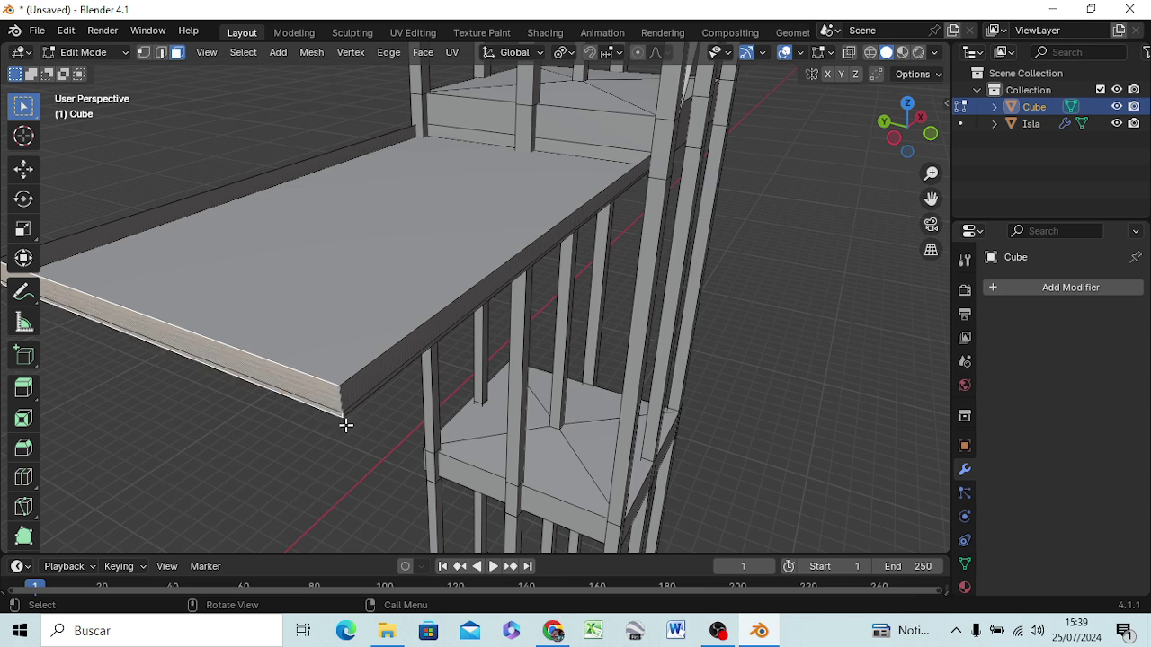
key("e")
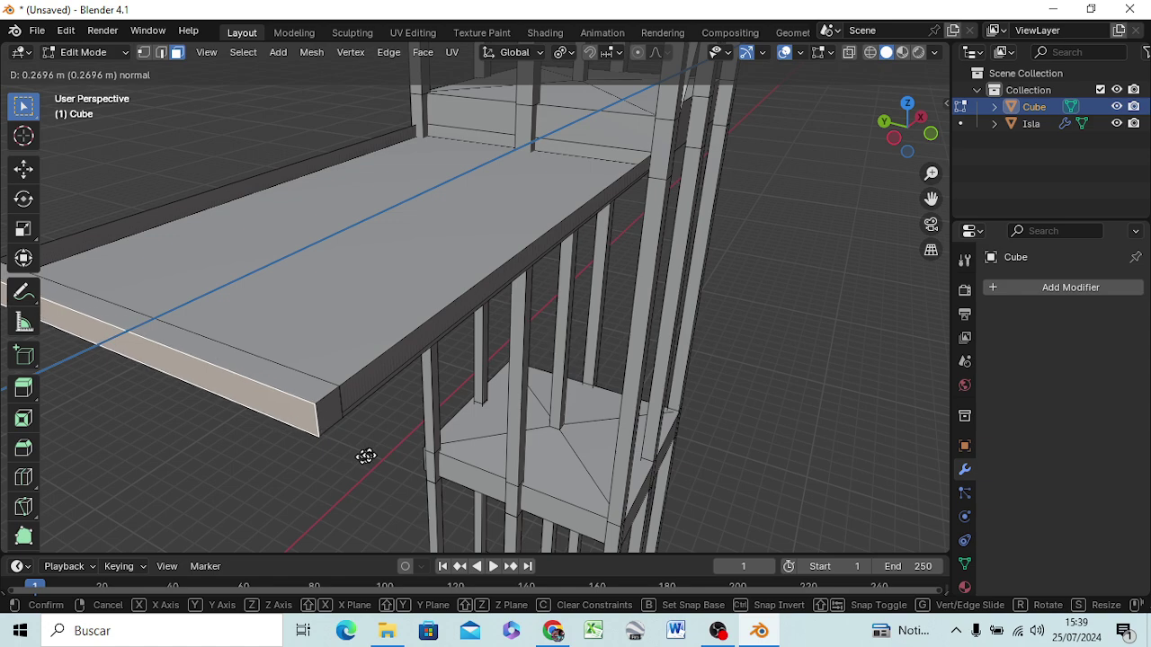
left_click(370, 451)
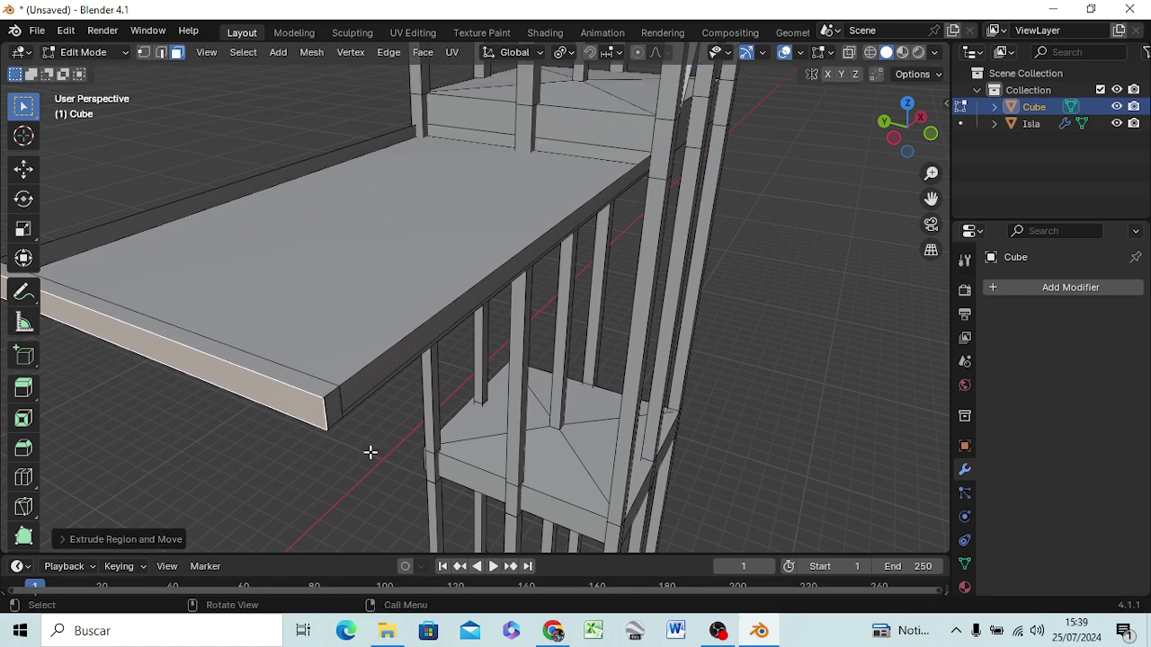
mouse_move(246, 392)
middle_mouse_down()
mouse_move(304, 409)
mouse_move(297, 401)
middle_mouse_up()
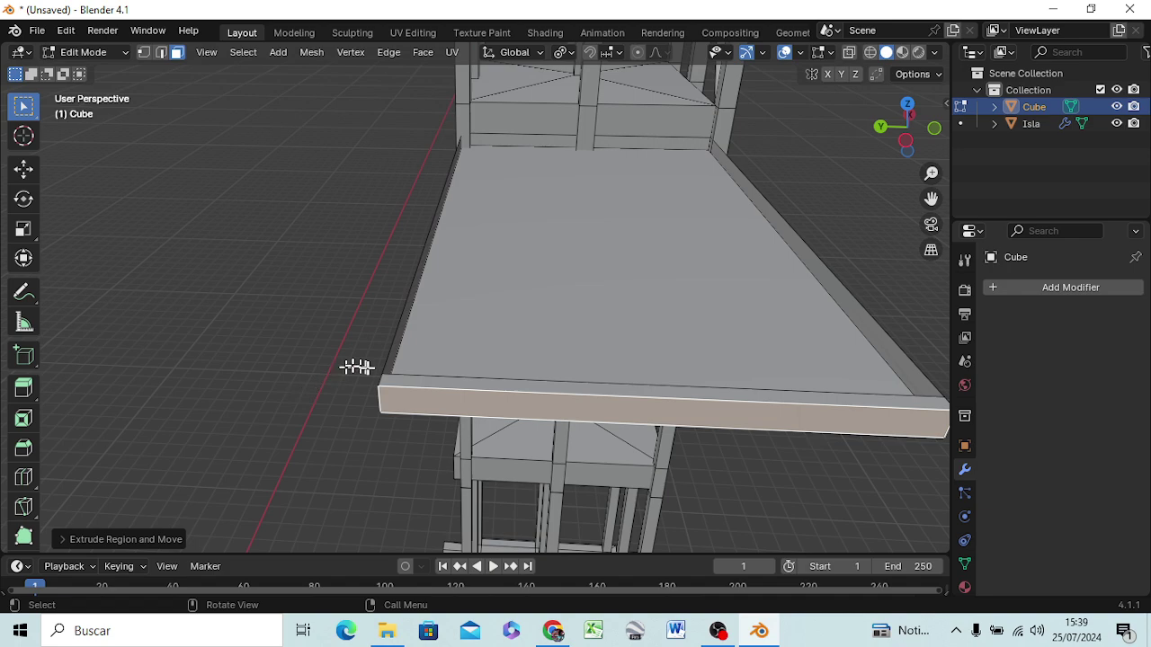
scroll(354, 368, "up", 3)
mouse_move(395, 373)
middle_mouse_down()
mouse_move(341, 381)
mouse_move(264, 360)
mouse_move(270, 339)
mouse_move(308, 347)
middle_mouse_up()
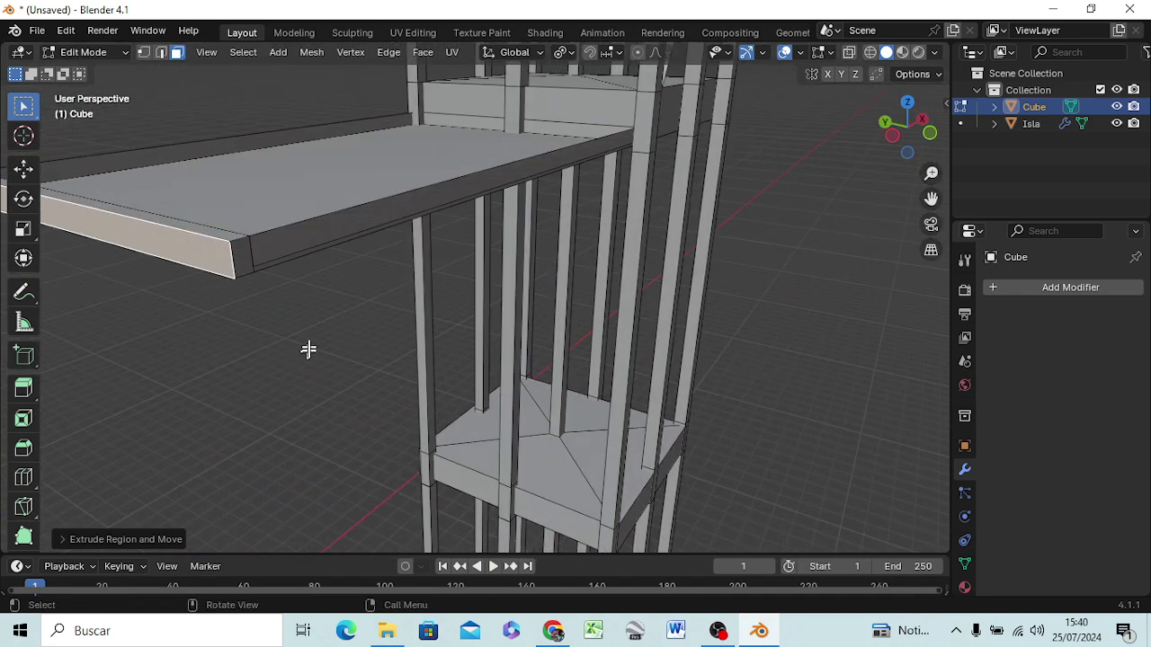
left_click(208, 250)
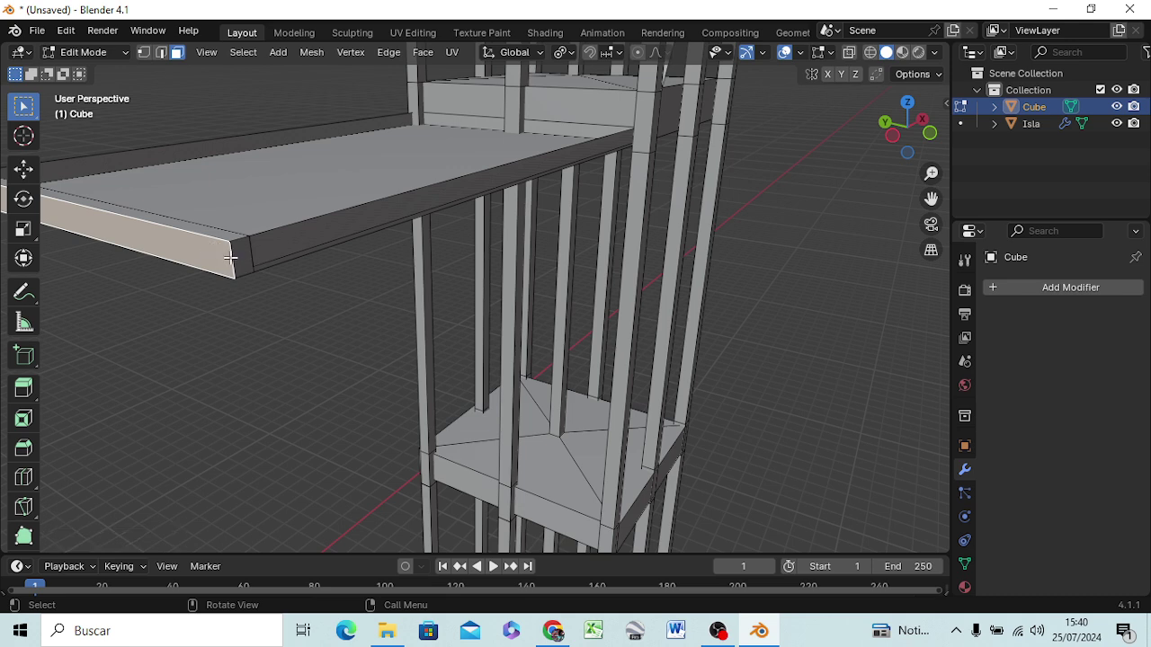
Extrude the platform end about 11 m into a long walkway toward the rock
scroll(231, 258, "down", 3)
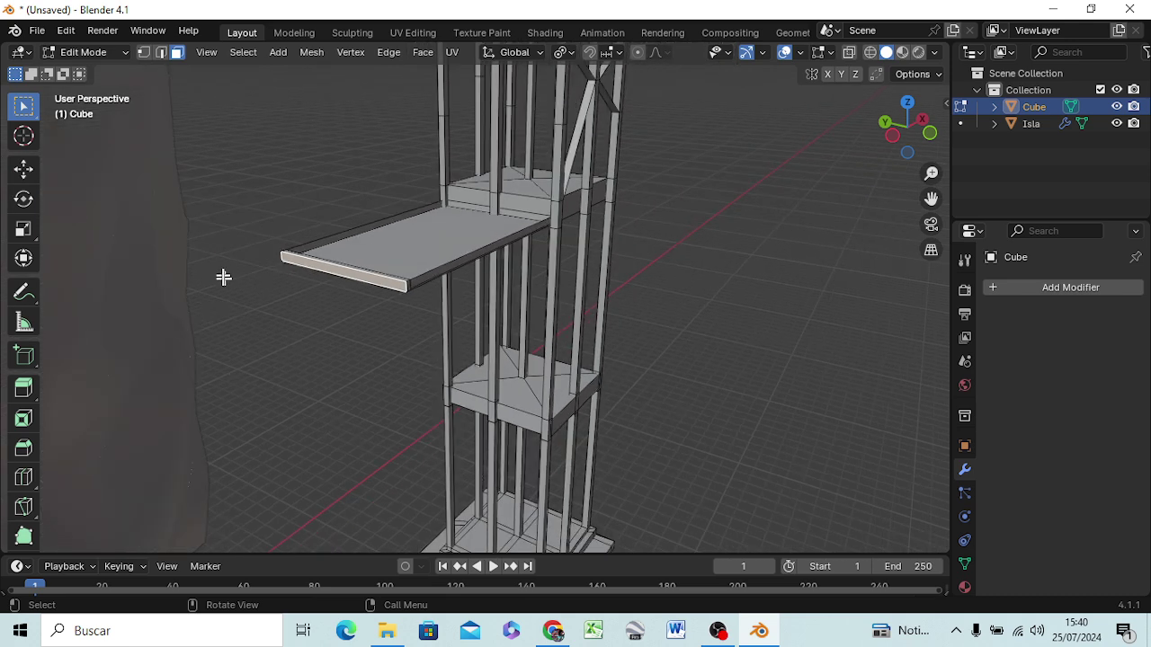
scroll(225, 270, "down", 2)
key("e")
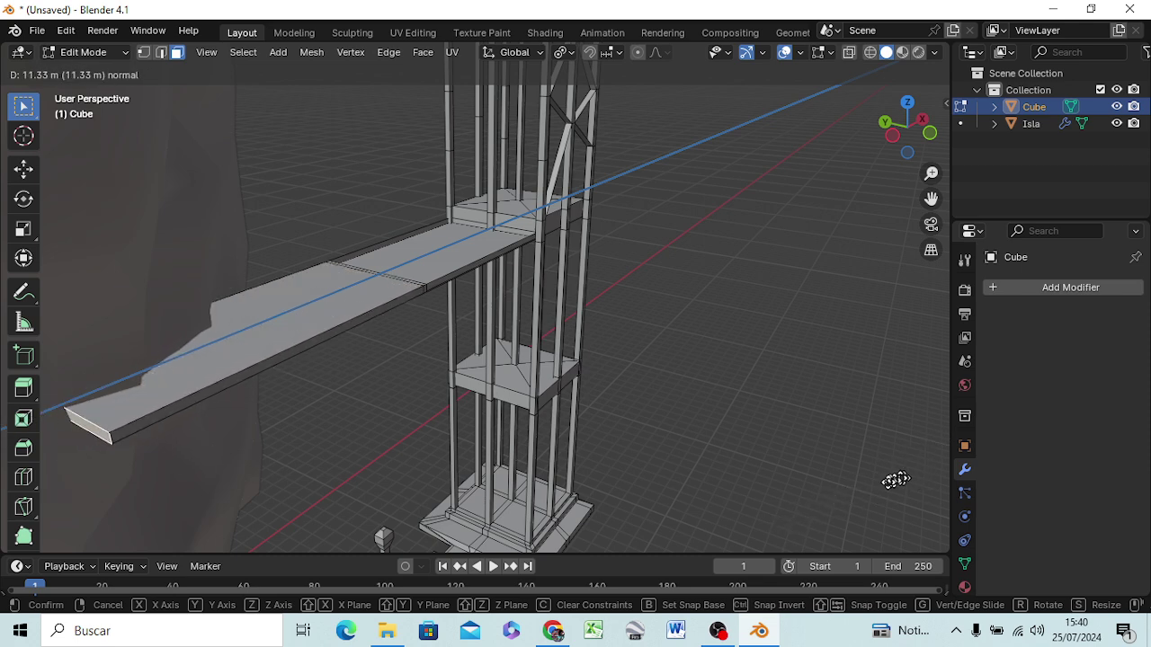
left_click(898, 472)
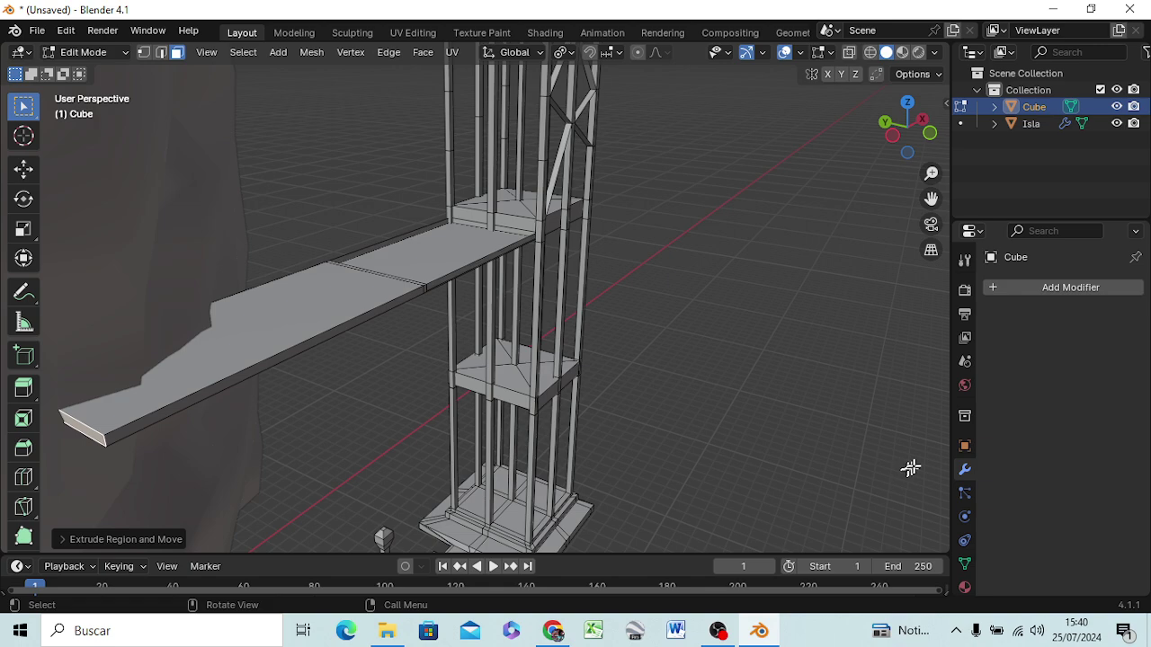
mouse_move(910, 468)
middle_mouse_down()
mouse_move(946, 443)
mouse_move(915, 441)
mouse_move(940, 403)
middle_mouse_up()
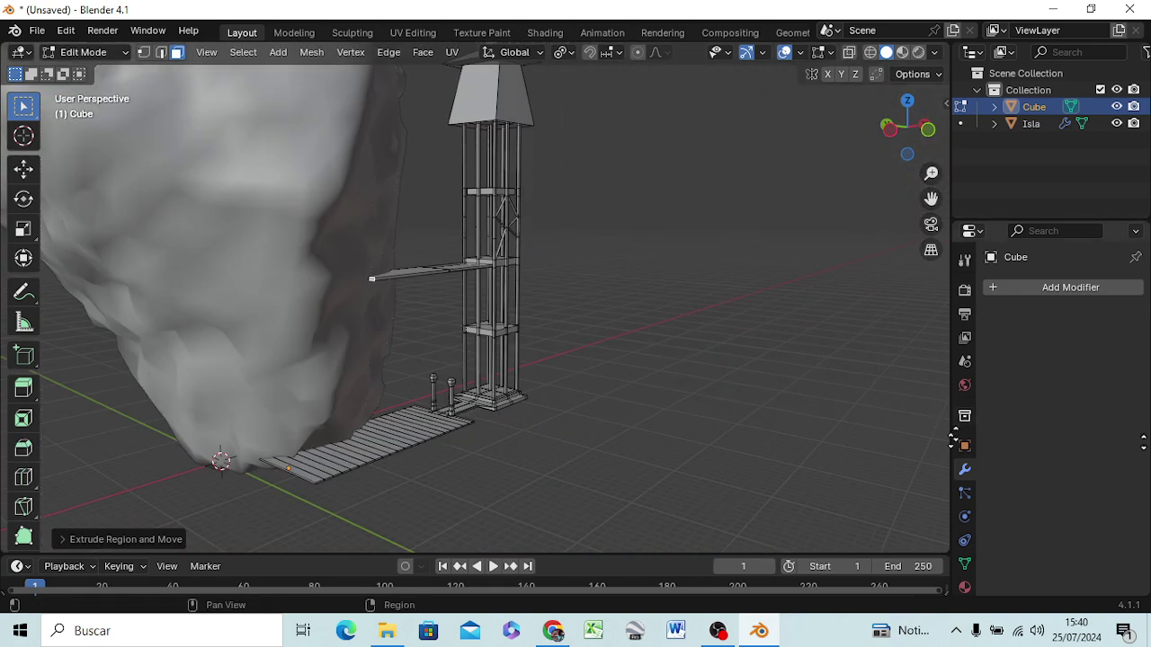
scroll(958, 441, "down", 1)
mouse_move(686, 351)
middle_mouse_down()
mouse_move(624, 398)
mouse_move(349, 401)
mouse_move(493, 382)
middle_mouse_up()
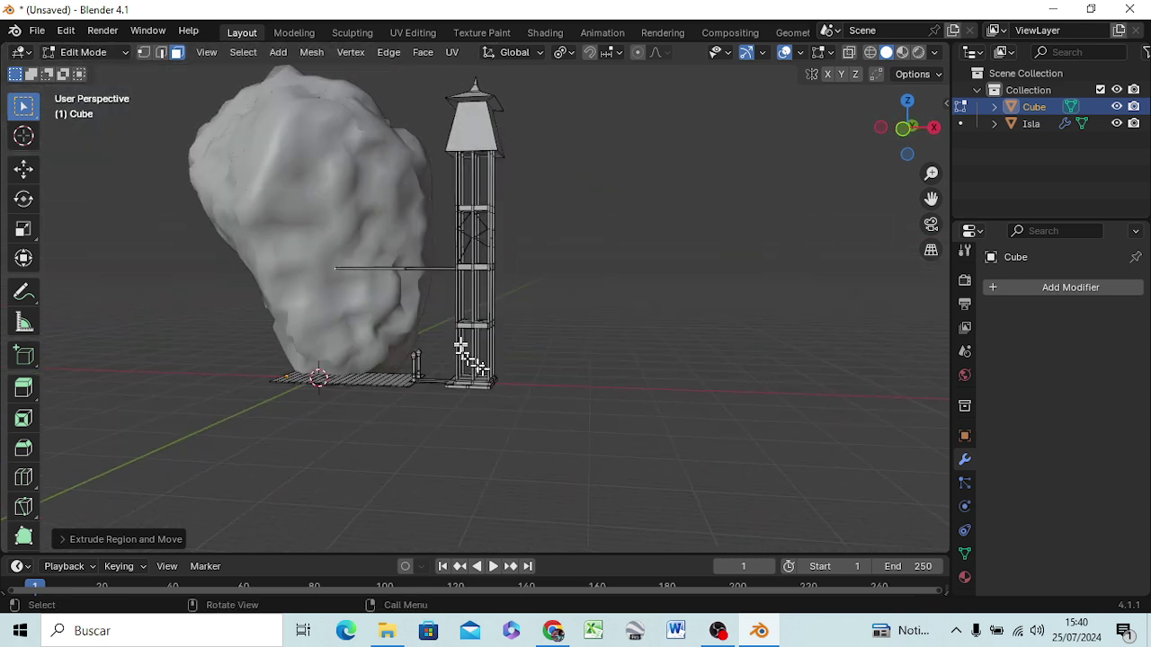
Extrude the walkway's far end along global Y into the rock island
left_click(365, 267)
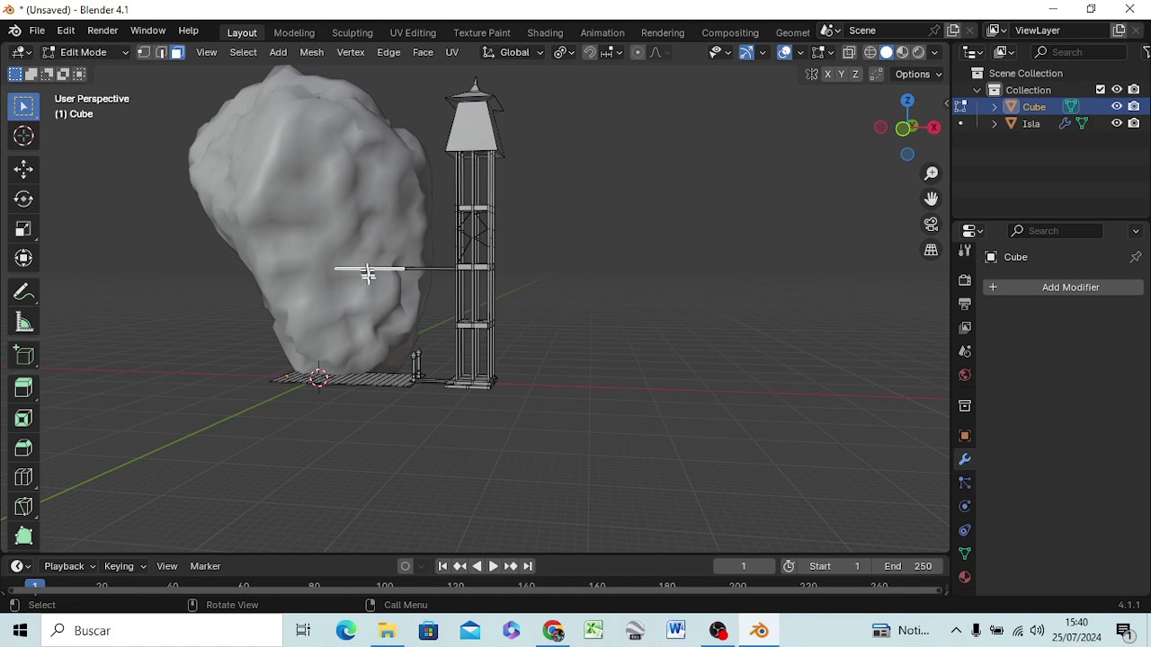
mouse_move(416, 306)
middle_mouse_down()
mouse_move(282, 375)
mouse_move(107, 321)
middle_mouse_up()
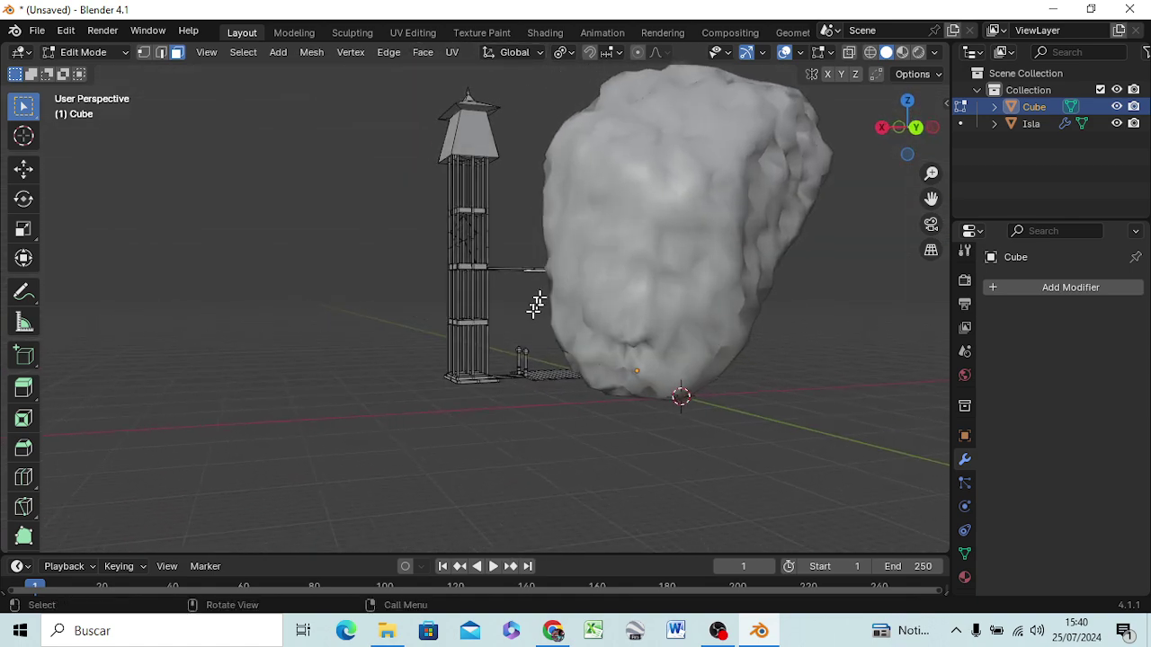
mouse_move(536, 306)
middle_mouse_down()
mouse_move(528, 340)
mouse_move(530, 329)
middle_mouse_up()
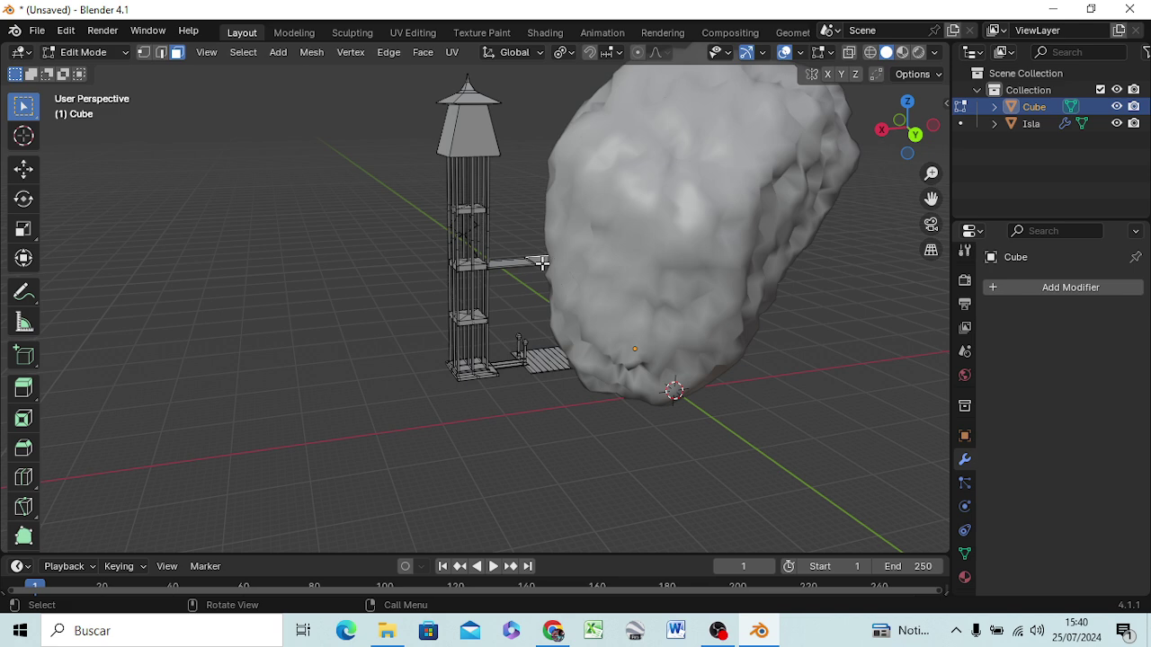
scroll(462, 257, "up", 3)
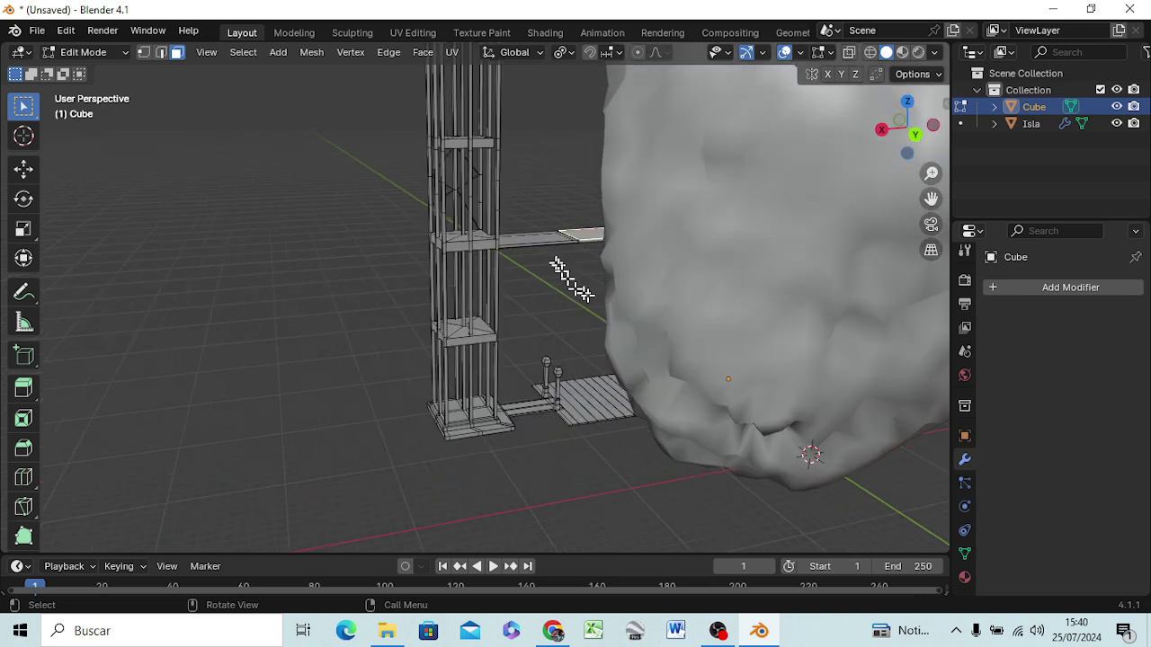
scroll(614, 282, "up", 2)
scroll(649, 247, "up", 2)
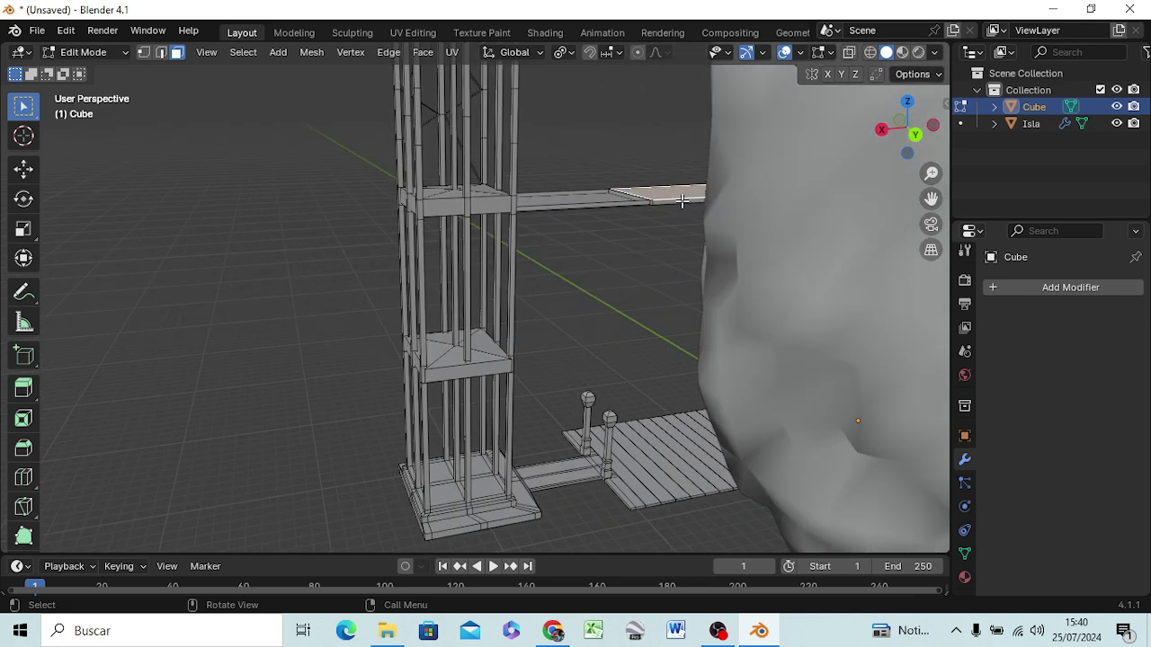
mouse_move(621, 272)
middle_mouse_down()
mouse_move(670, 304)
mouse_move(746, 267)
middle_mouse_up()
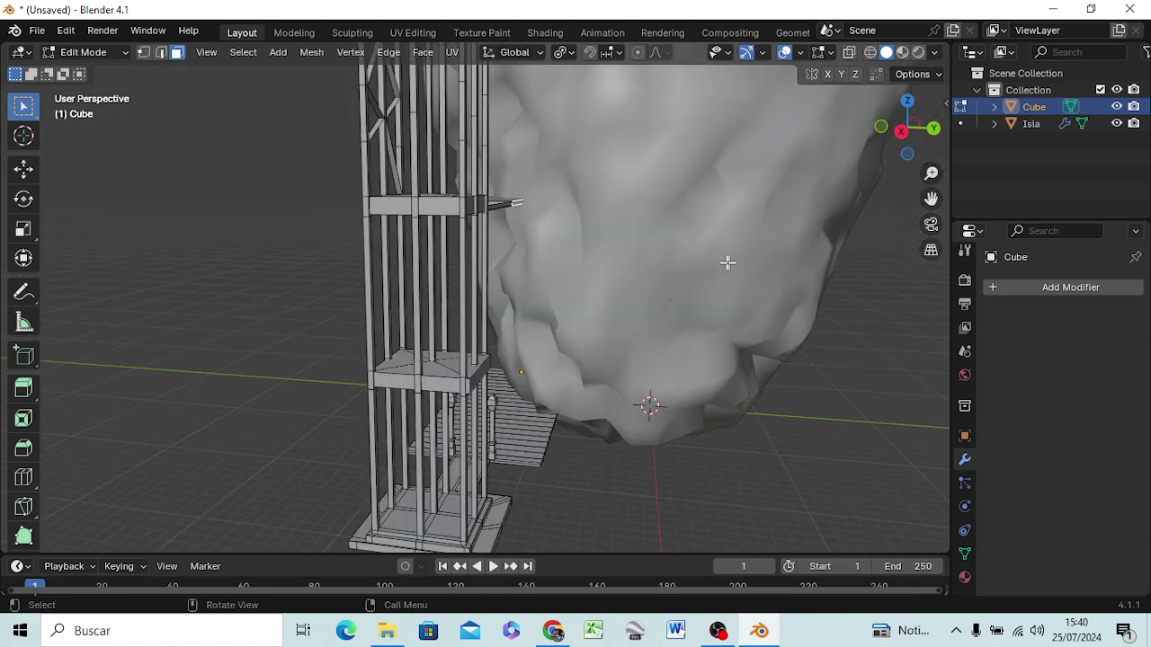
key("e")
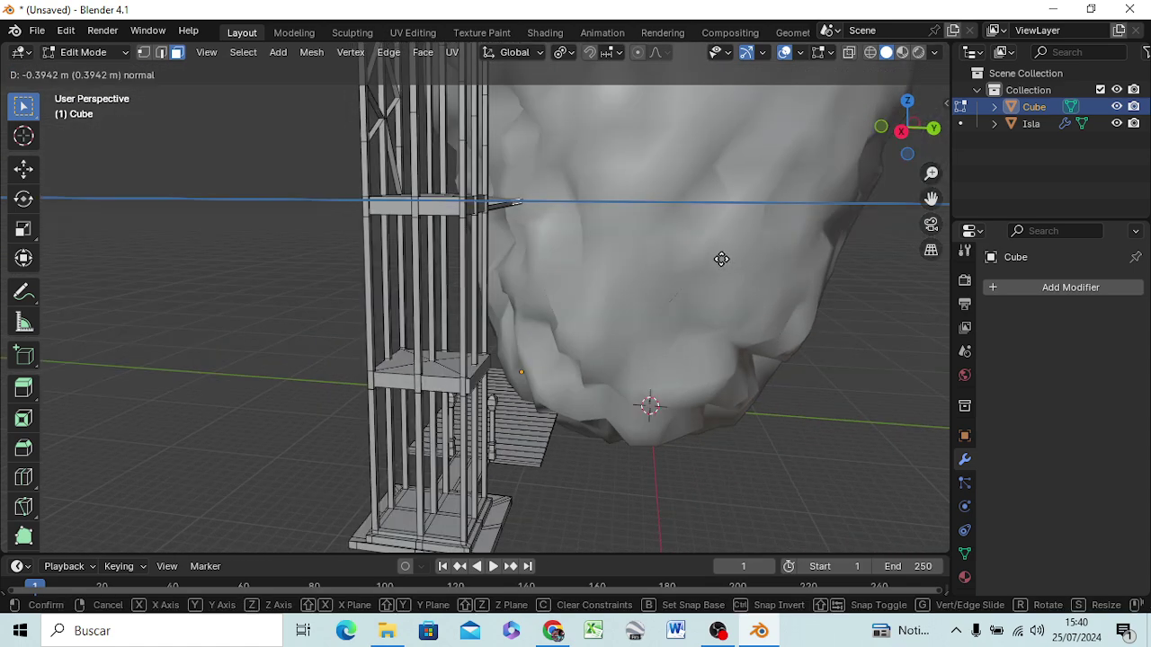
key("y")
left_click(852, 274)
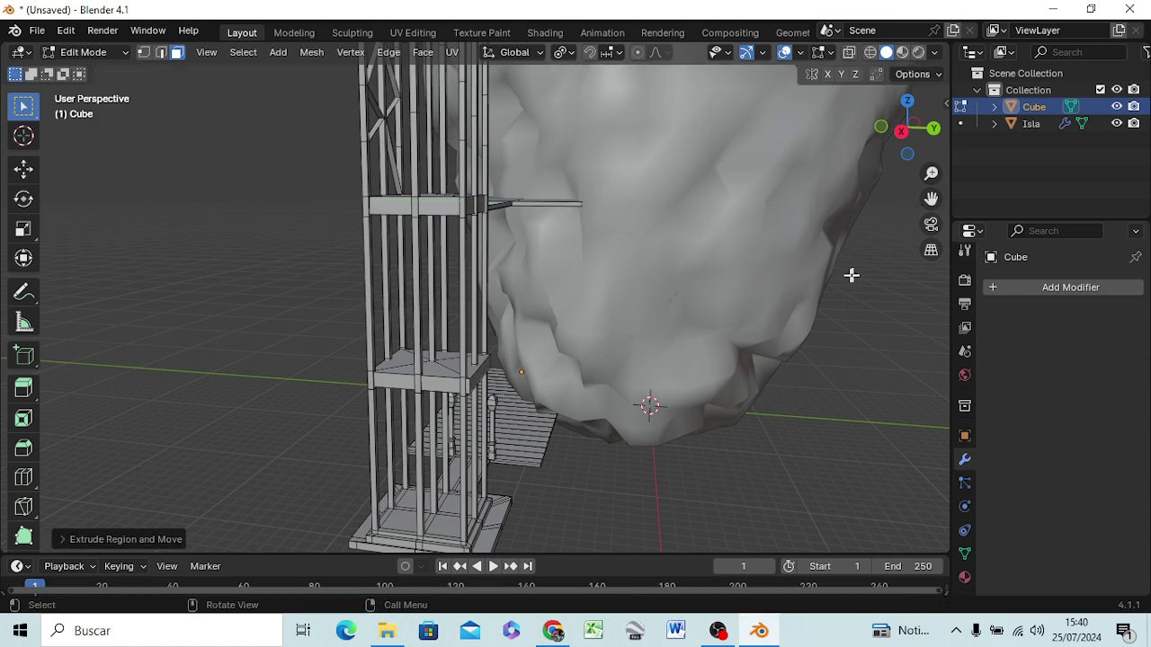
mouse_move(586, 321)
middle_mouse_down()
mouse_move(568, 403)
mouse_move(522, 419)
mouse_move(456, 396)
middle_mouse_up()
left_click(580, 183)
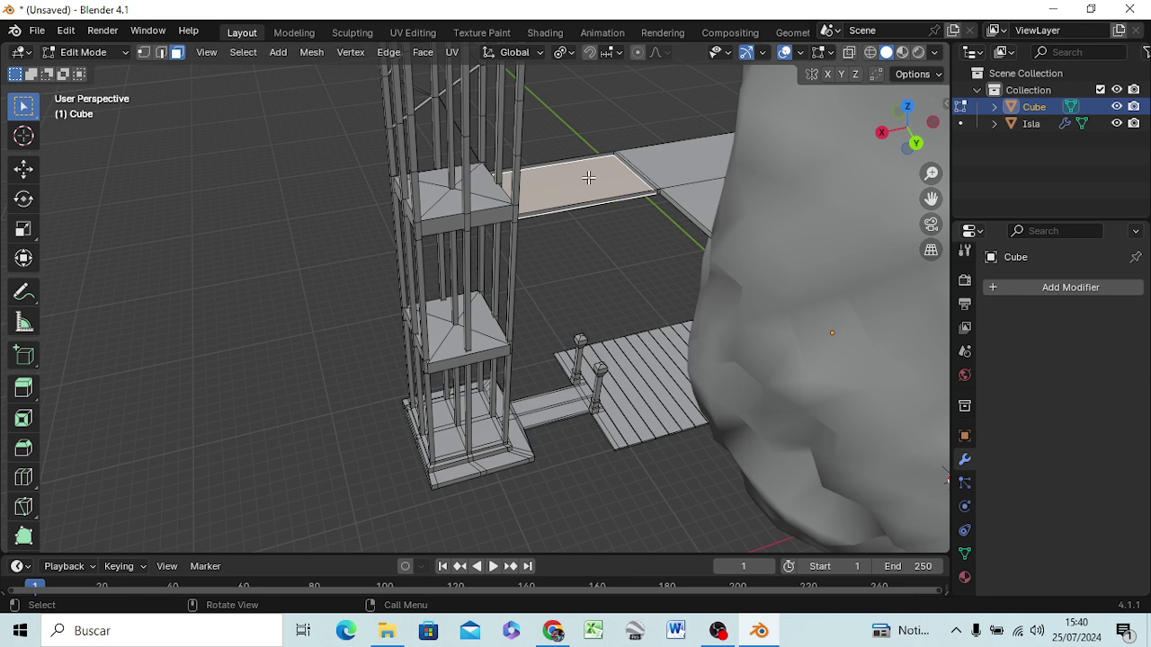
Raise the walkway section beside the tower about 0.49 m along Z
key("g")
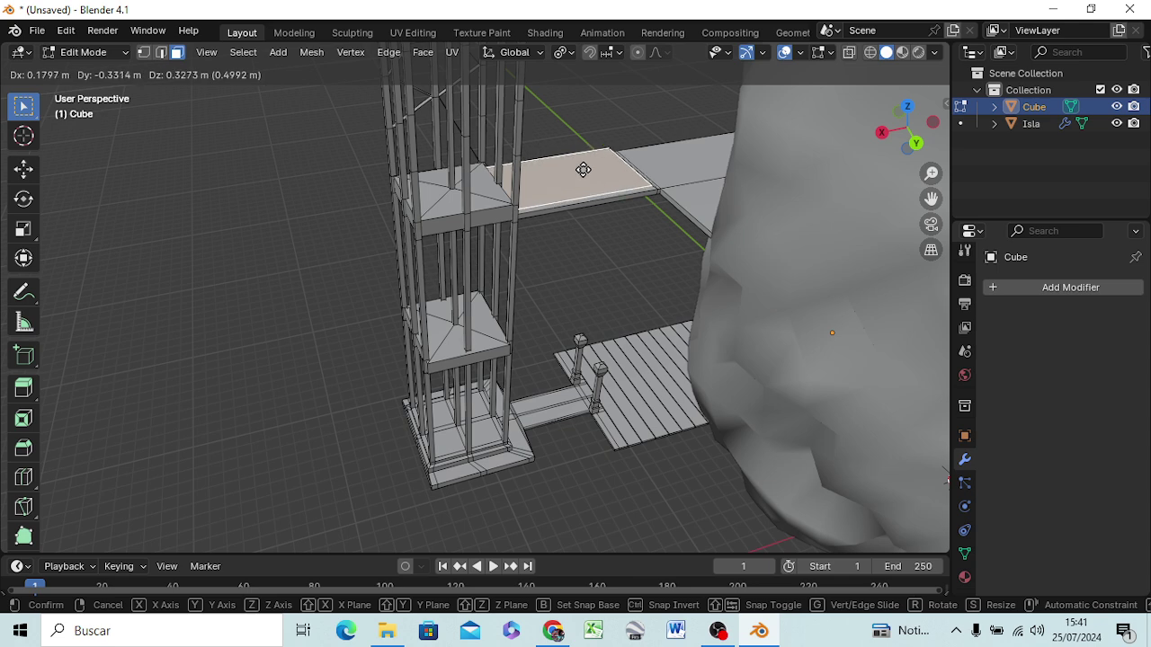
key("z")
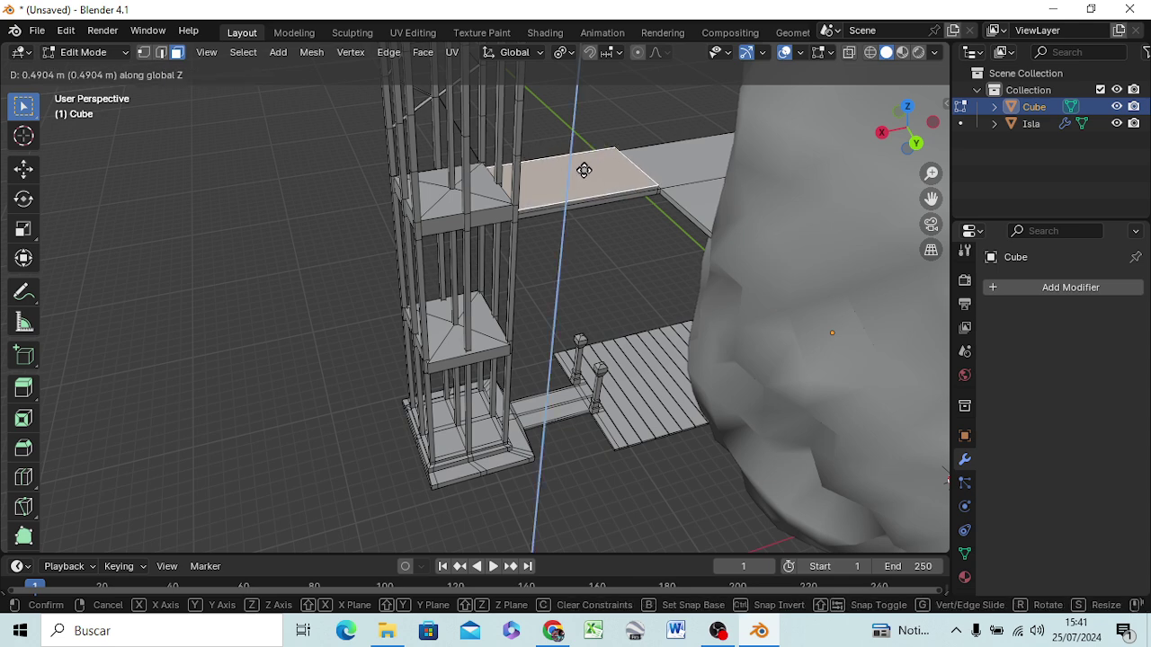
left_click(584, 163)
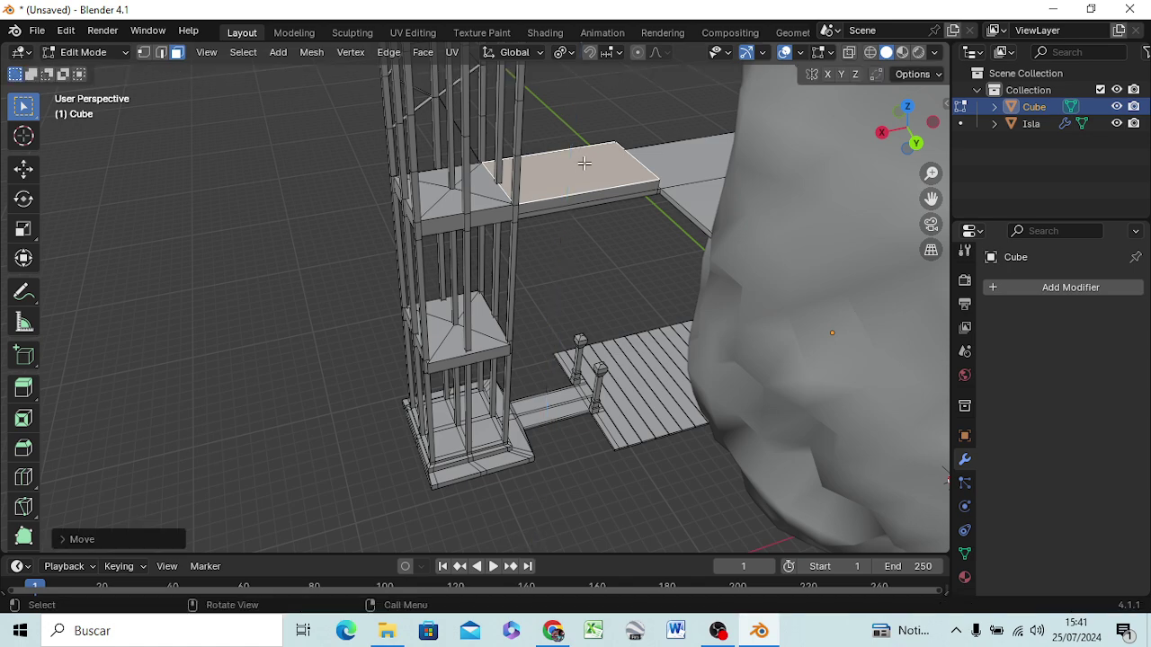
mouse_move(591, 216)
middle_mouse_down()
mouse_move(320, 256)
mouse_move(271, 61)
middle_mouse_up()
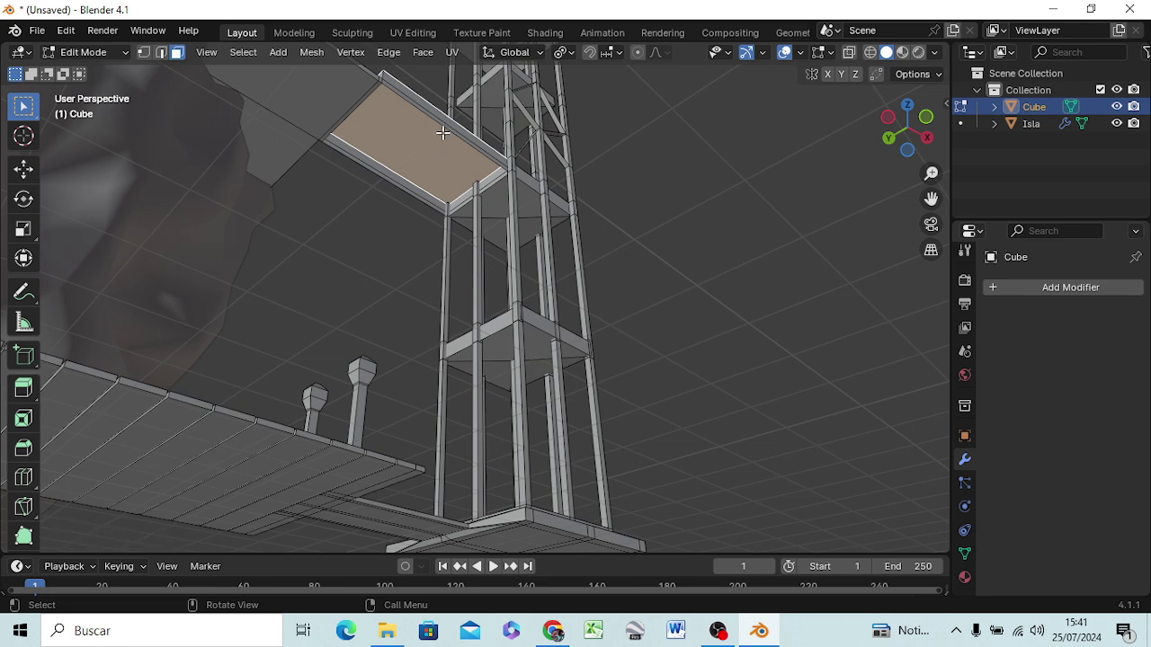
Extend the raised section's outer edge 4.775 m along global Y
key("2")
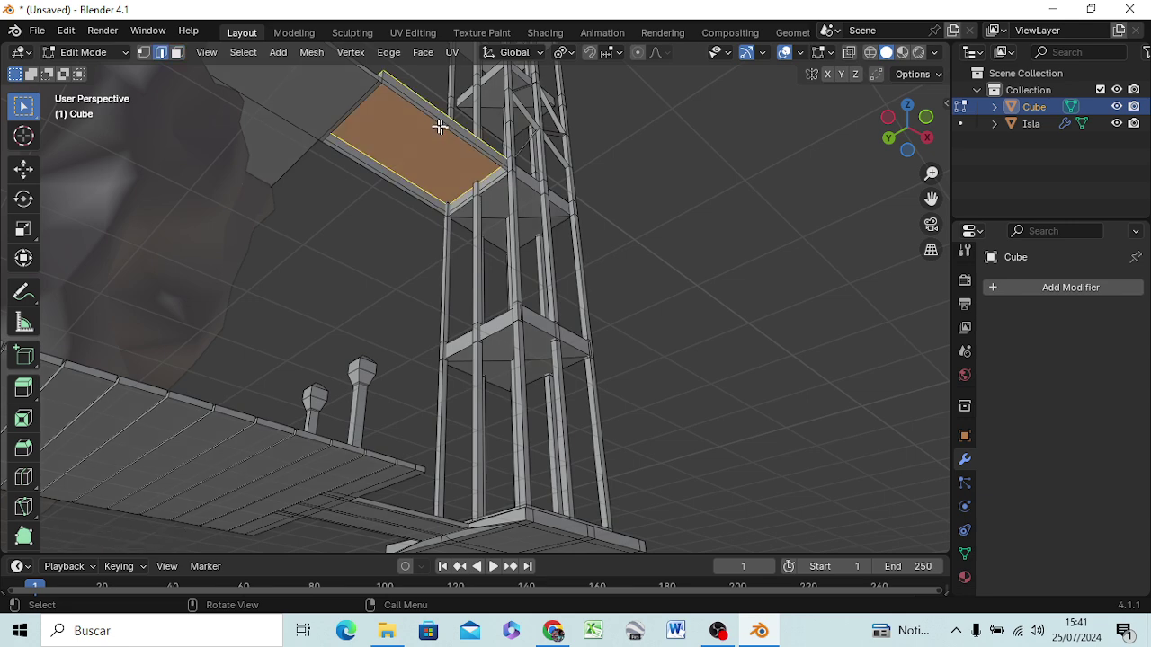
left_click(438, 124)
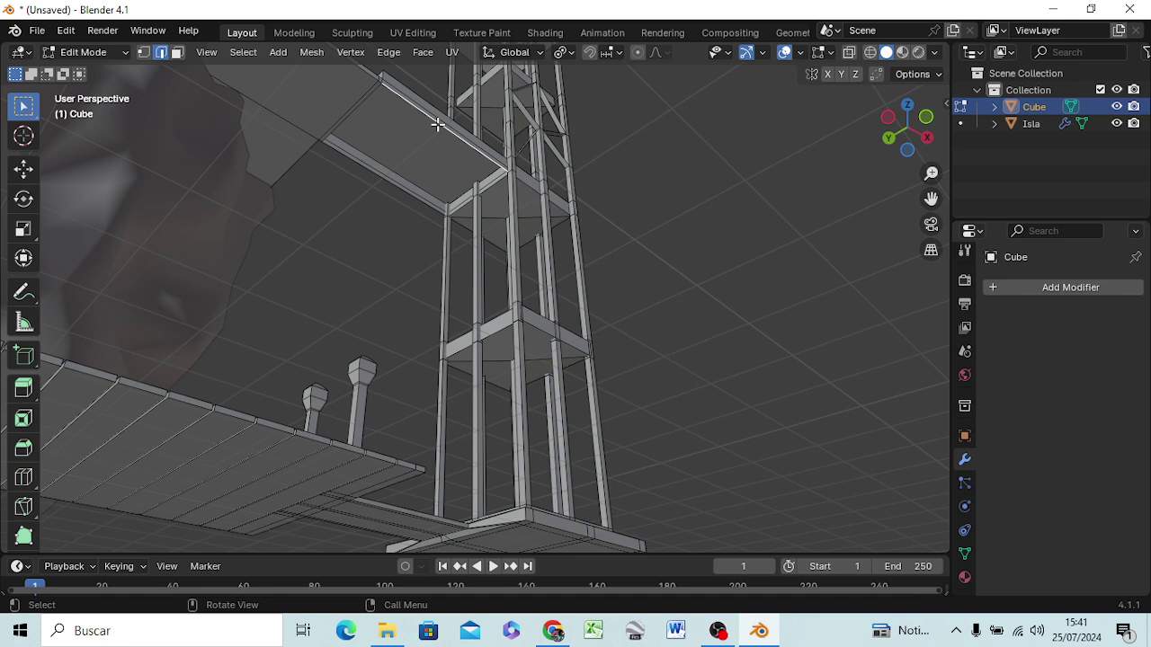
key("g")
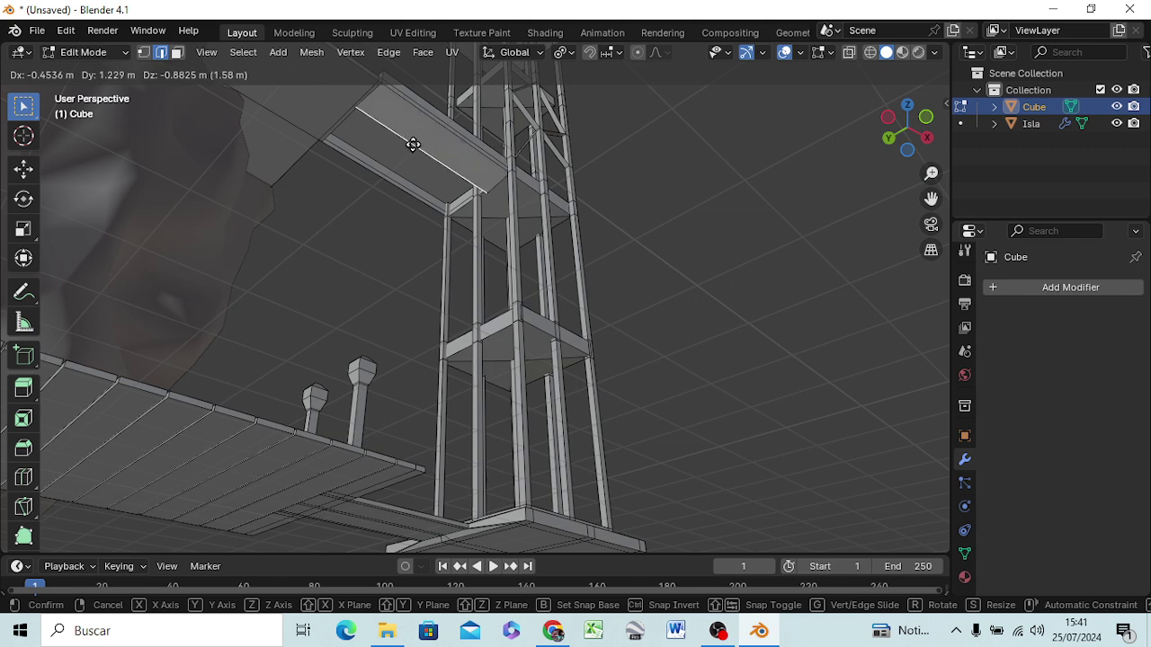
key("y")
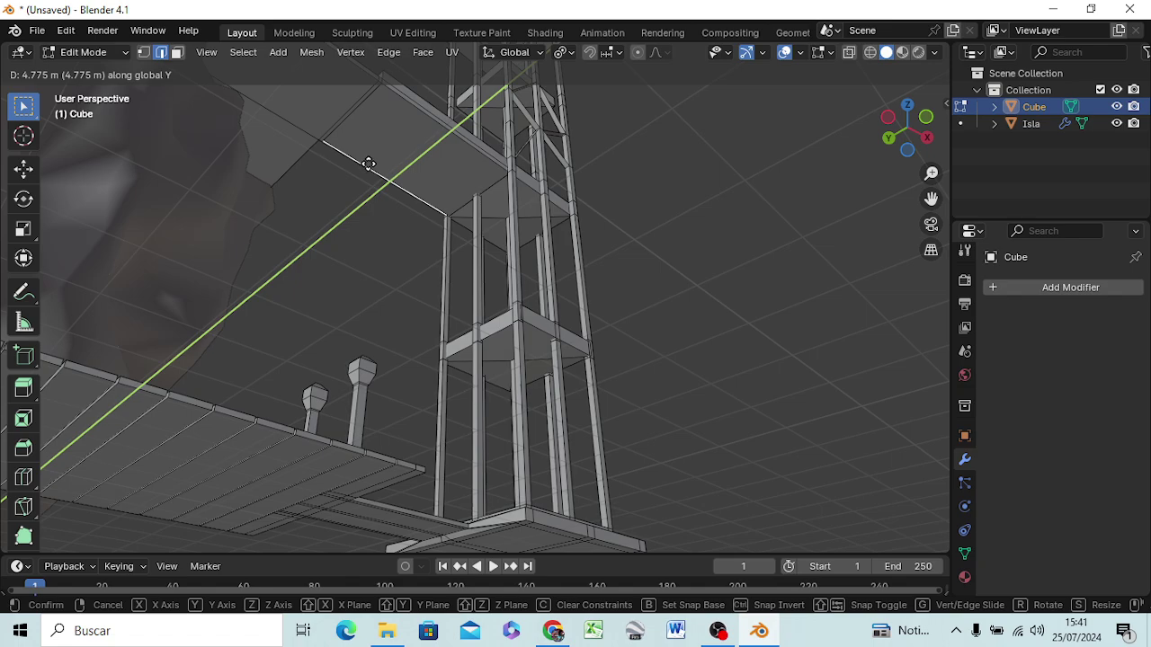
left_click(369, 164)
mouse_move(398, 188)
middle_mouse_down()
mouse_move(355, 306)
mouse_move(329, 297)
mouse_move(334, 326)
mouse_move(473, 307)
mouse_move(398, 288)
mouse_move(352, 307)
mouse_move(501, 295)
mouse_move(448, 330)
mouse_move(339, 326)
mouse_move(249, 257)
middle_mouse_up()
scroll(259, 257, "down", 2)
scroll(282, 253, "down", 3)
scroll(281, 254, "down", 3)
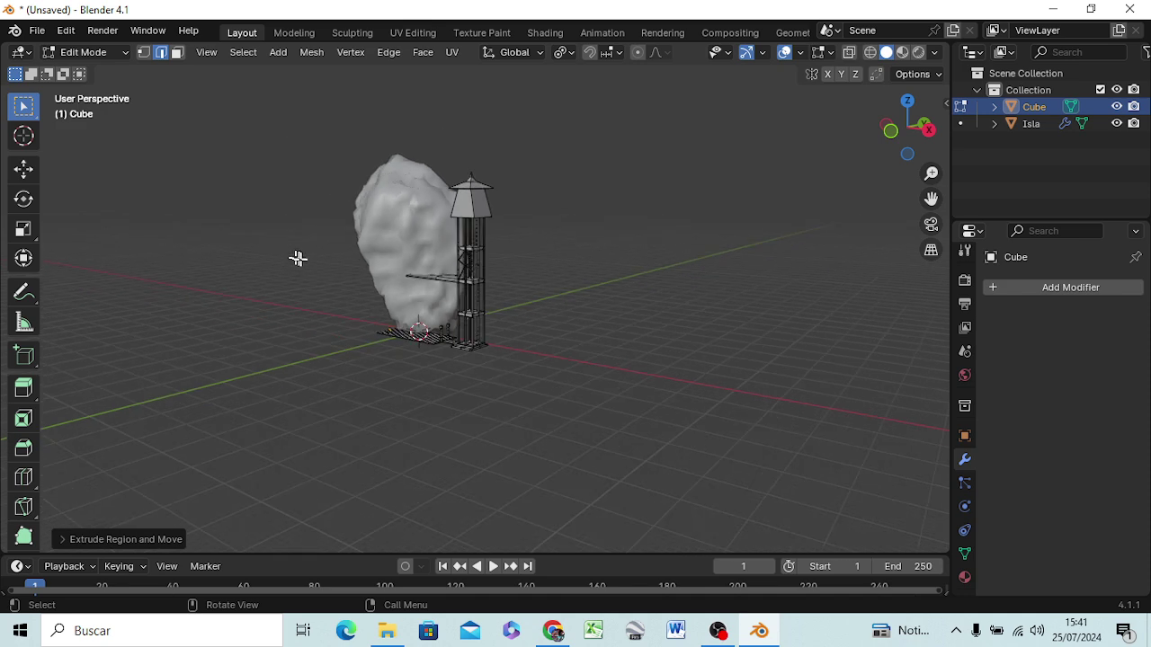
scroll(297, 257, "up", 3)
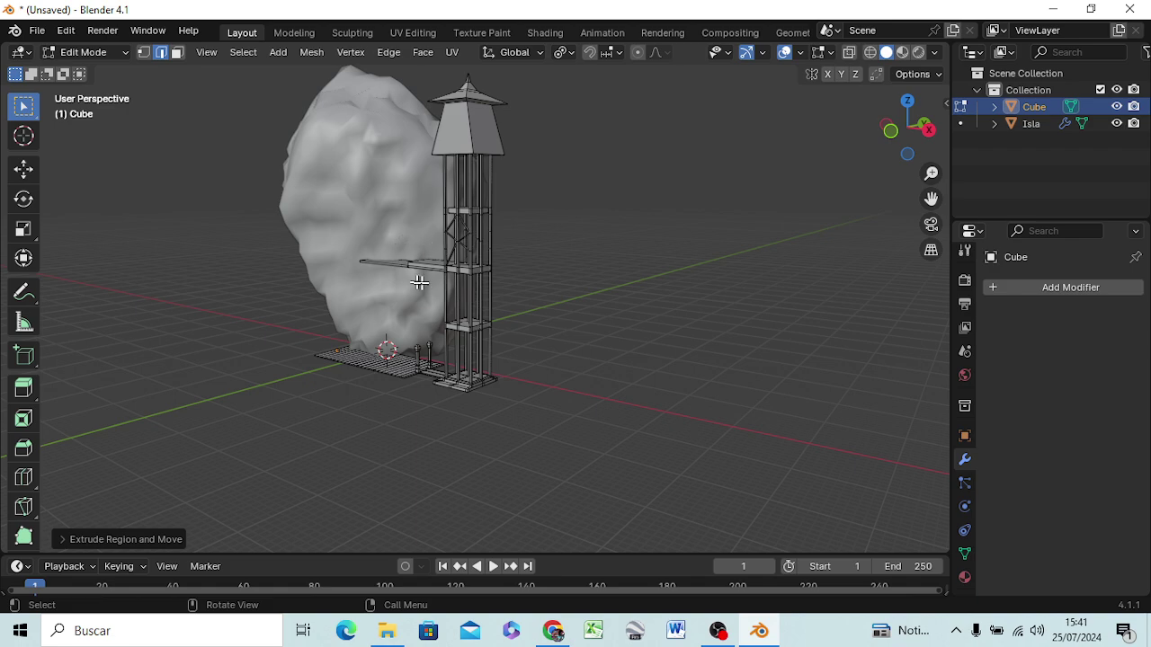
mouse_move(419, 278)
middle_mouse_down()
mouse_move(484, 299)
mouse_move(606, 444)
mouse_move(611, 390)
mouse_move(585, 326)
mouse_move(567, 360)
mouse_move(552, 279)
mouse_move(555, 421)
mouse_move(614, 380)
mouse_move(550, 367)
mouse_move(485, 378)
mouse_move(509, 389)
middle_mouse_up()
scroll(485, 298, "down", 3)
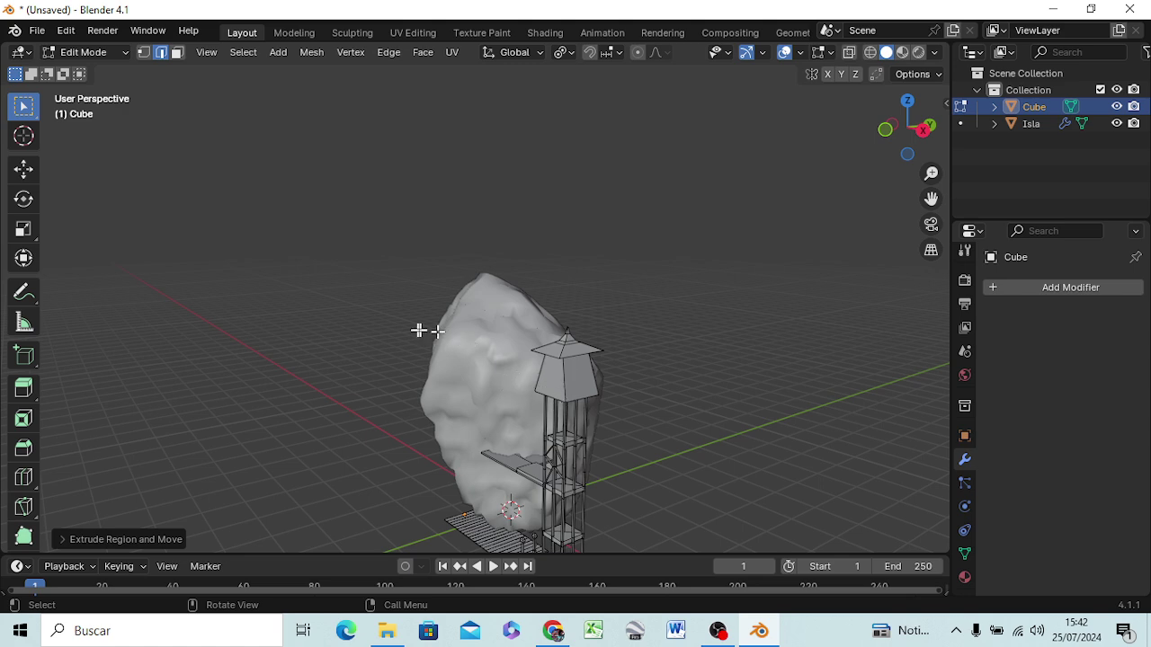
mouse_move(419, 329)
middle_mouse_down()
mouse_move(449, 360)
mouse_move(596, 362)
mouse_move(449, 377)
mouse_move(513, 398)
mouse_move(514, 338)
mouse_move(532, 385)
mouse_move(619, 337)
middle_mouse_up()
scroll(485, 392, "down", 3)
scroll(629, 346, "up", 2)
scroll(665, 359, "up", 2)
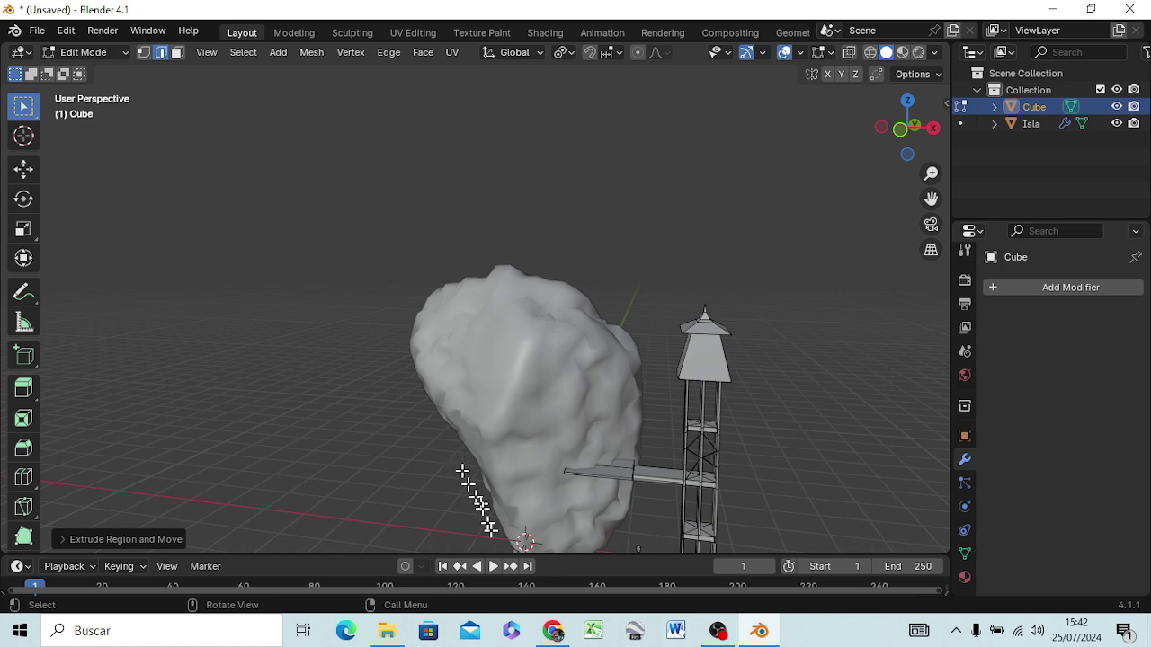
scroll(596, 393, "down", 2)
mouse_move(596, 393)
middle_mouse_down()
mouse_move(467, 426)
mouse_move(410, 408)
mouse_move(362, 419)
mouse_move(626, 422)
middle_mouse_up()
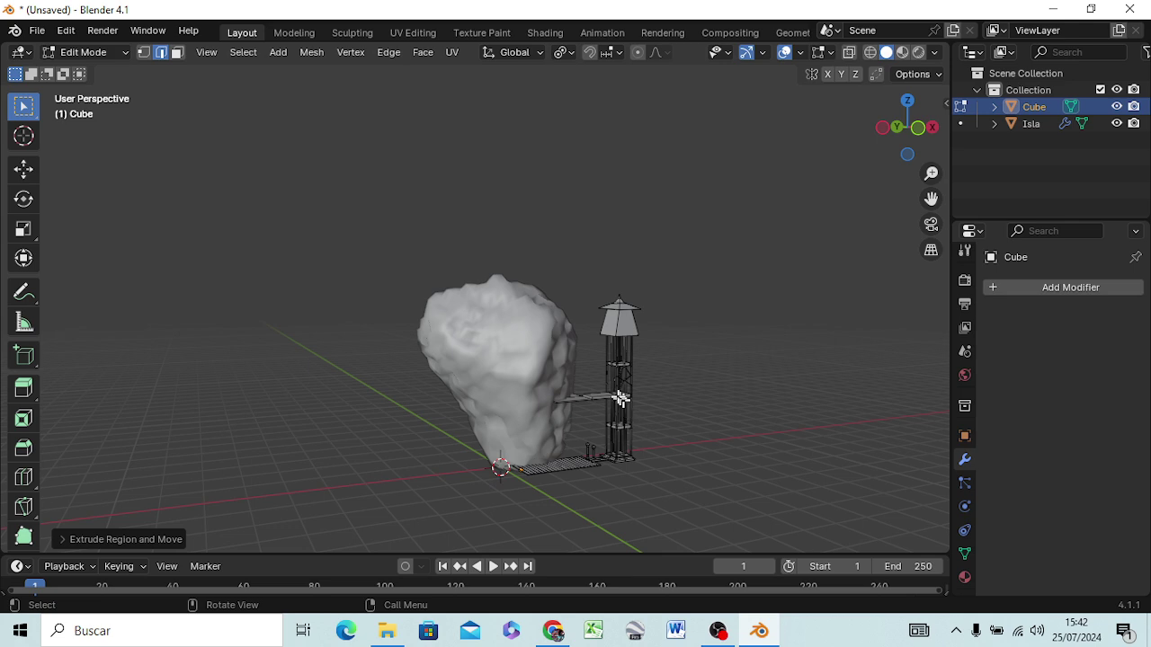
scroll(620, 397, "up", 2)
mouse_move(657, 422)
middle_mouse_down()
mouse_move(642, 423)
mouse_move(599, 303)
mouse_move(585, 329)
mouse_move(604, 376)
mouse_move(531, 368)
middle_mouse_up()
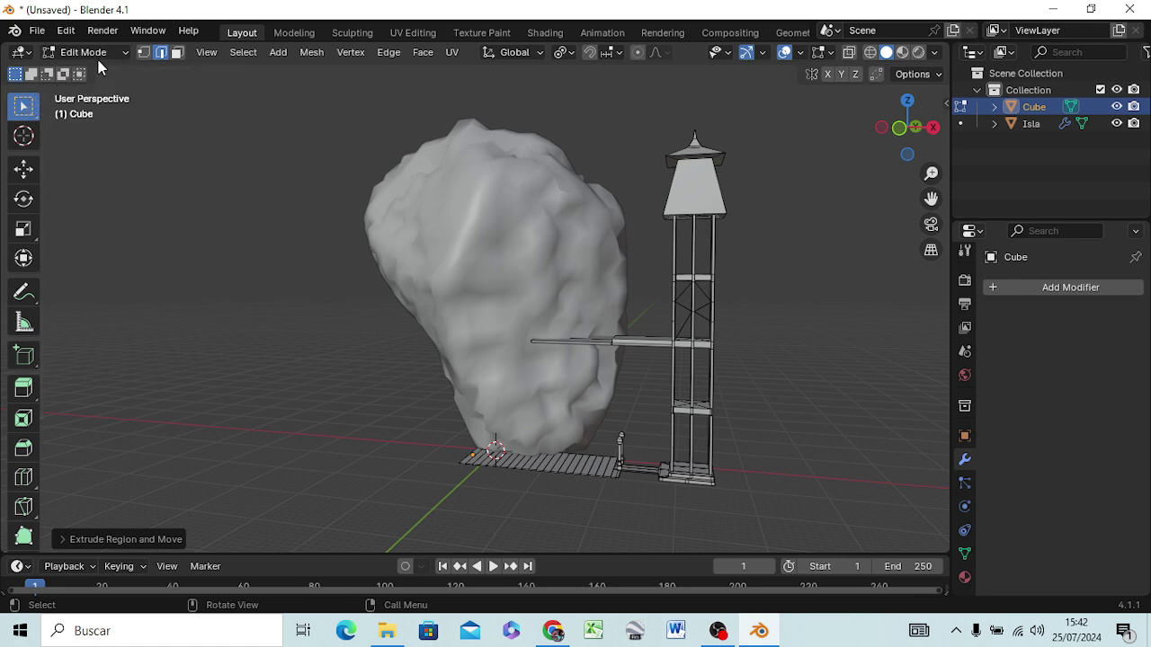
In Object Mode, duplicate the tower and walkway and rotate the copy around Z to face the other way
key("Tab")
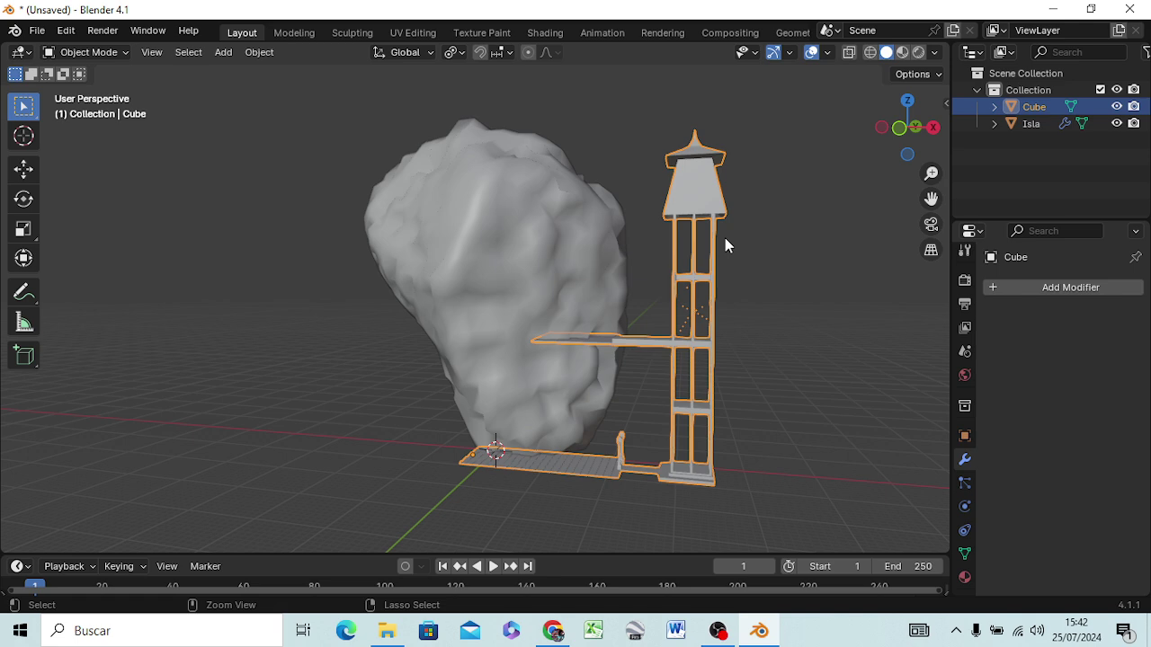
key("shift+d")
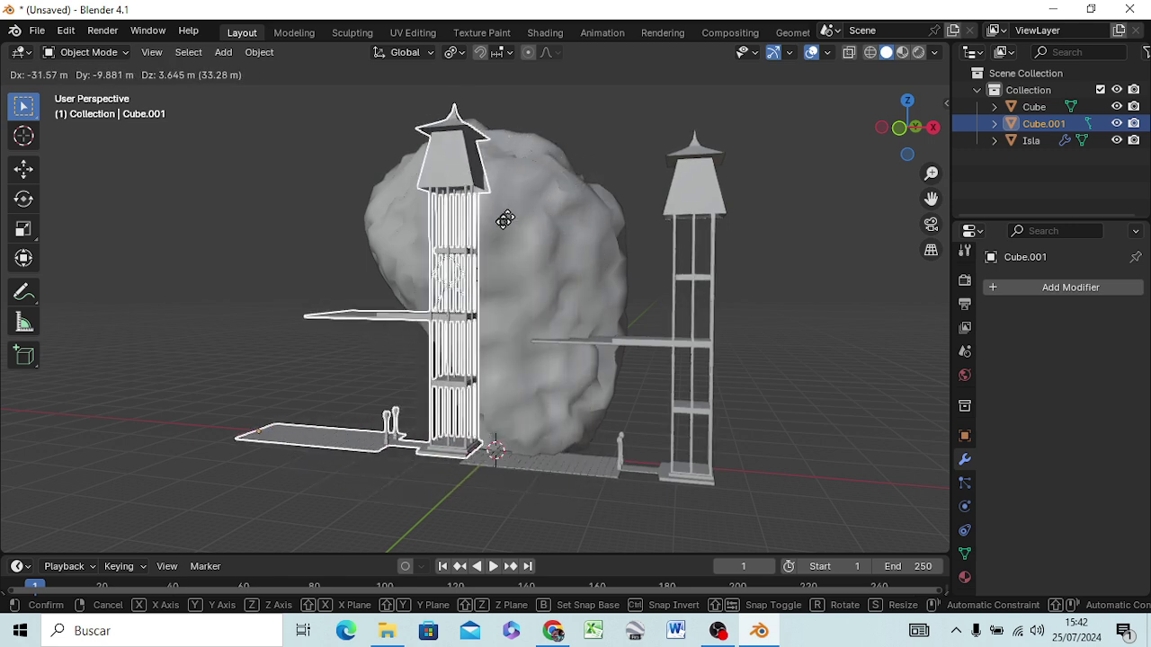
left_click(500, 231)
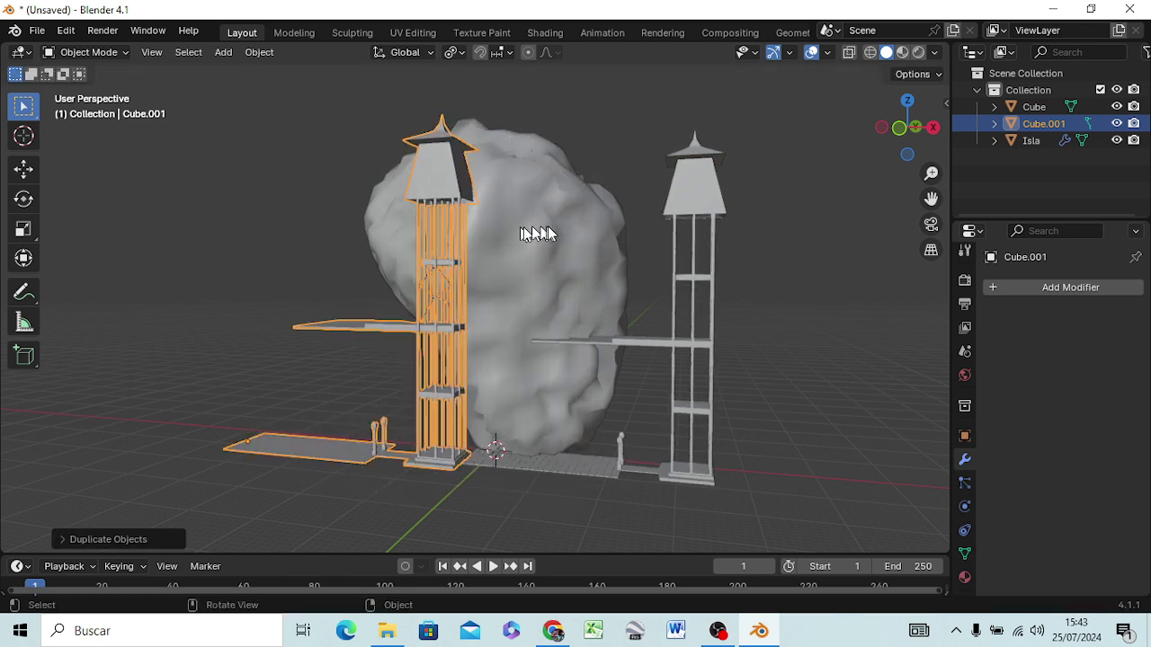
key("r")
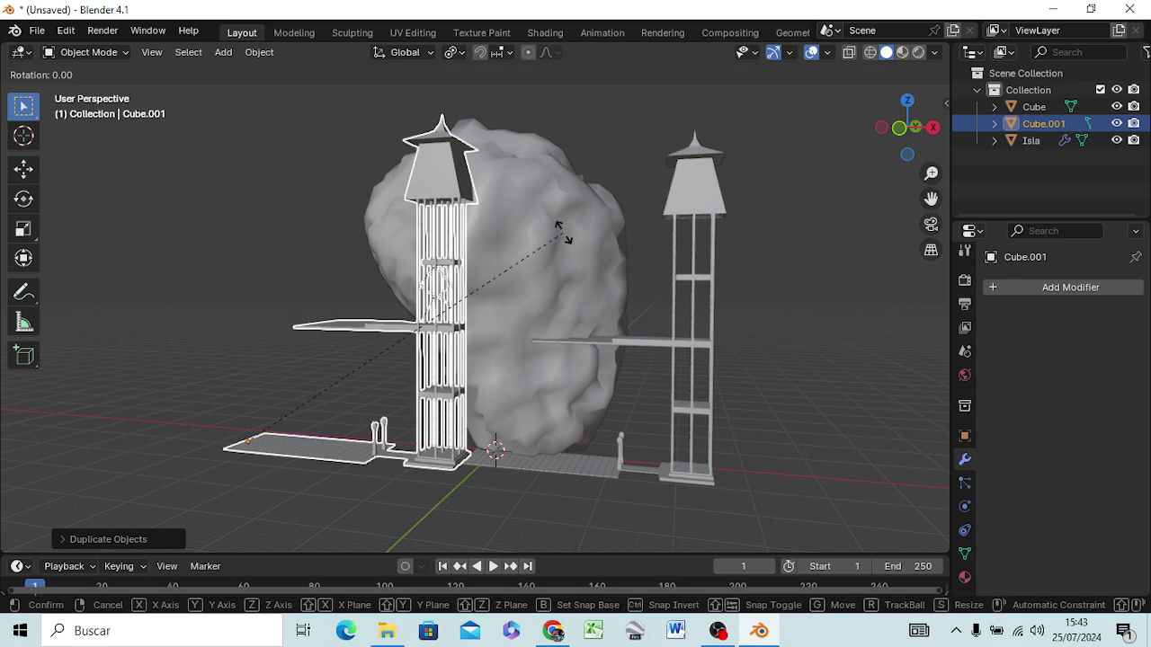
key("z")
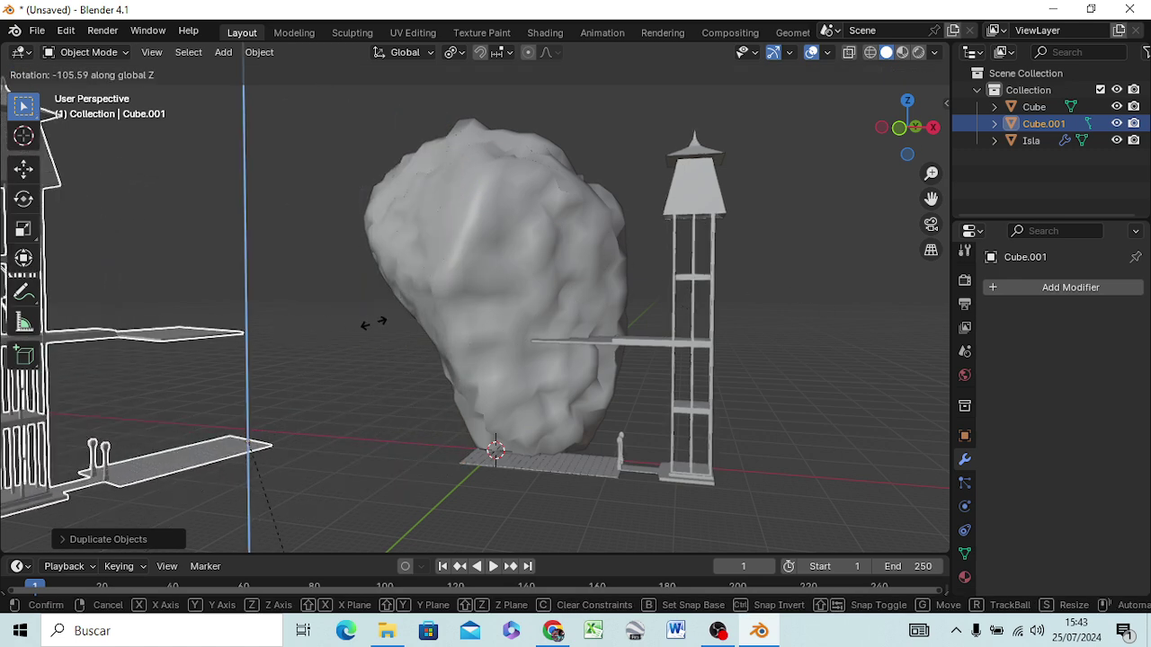
left_click(302, 313)
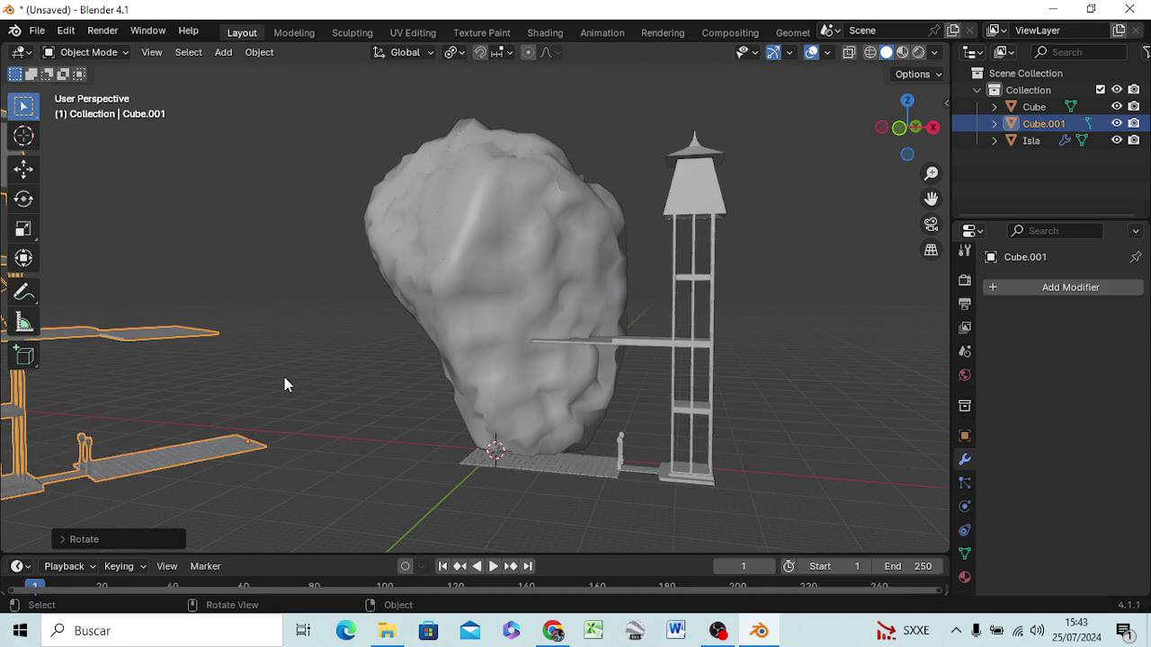
Slide the copy along X to the rock's left side, keeping it upright
key("g")
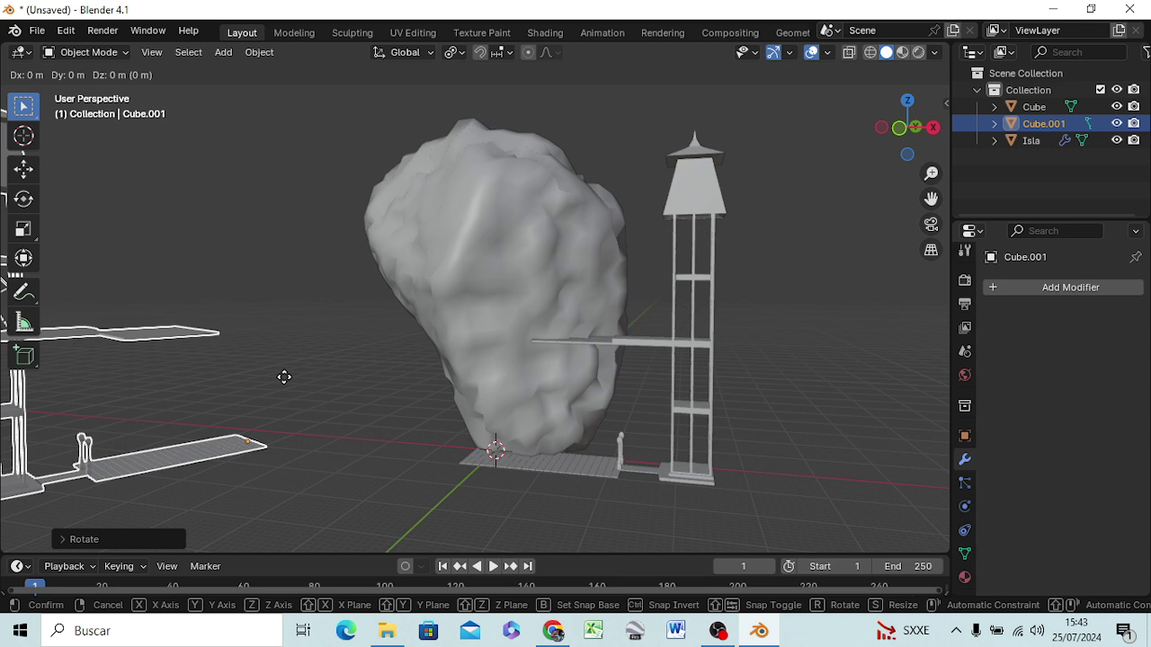
key("x")
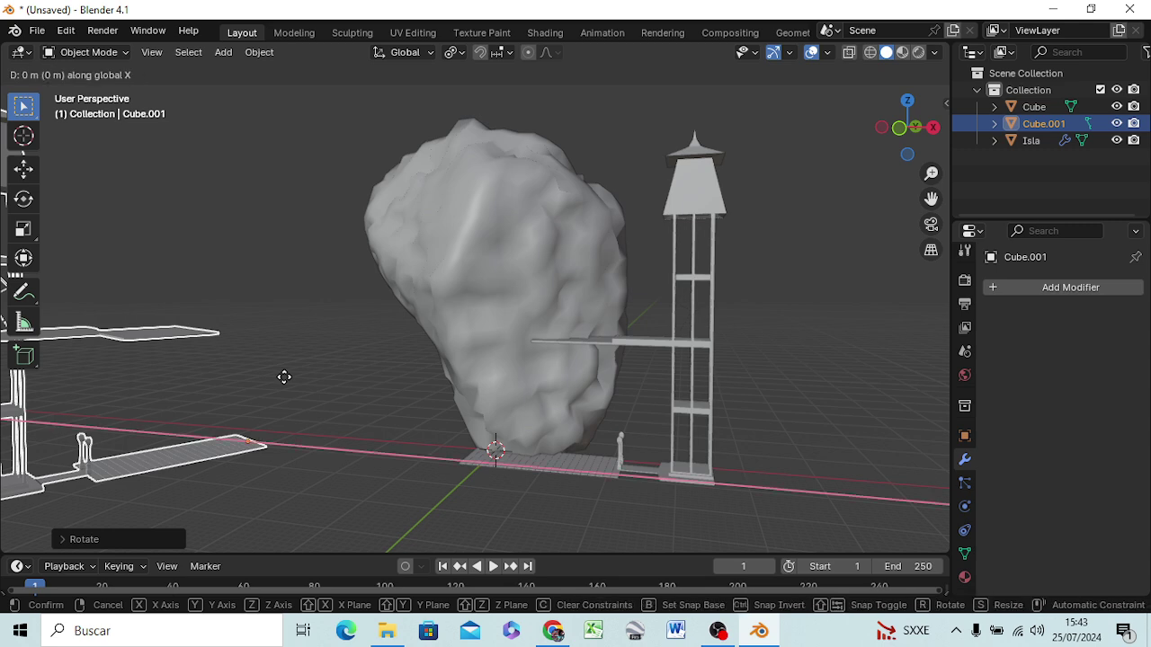
left_click(432, 418)
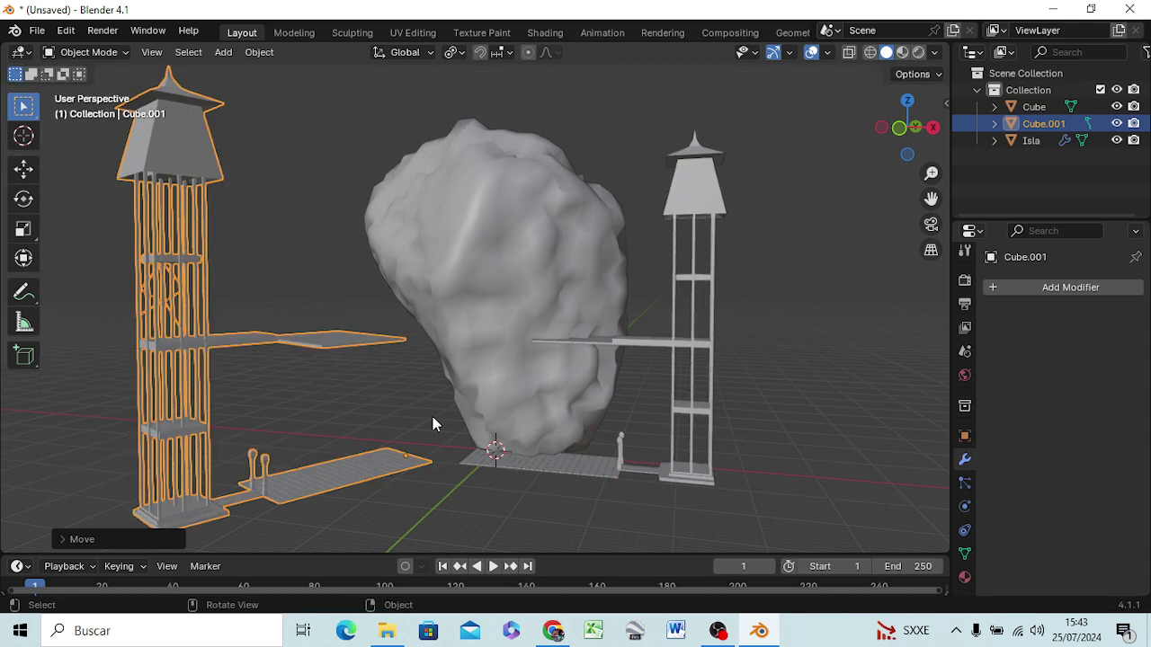
key("r")
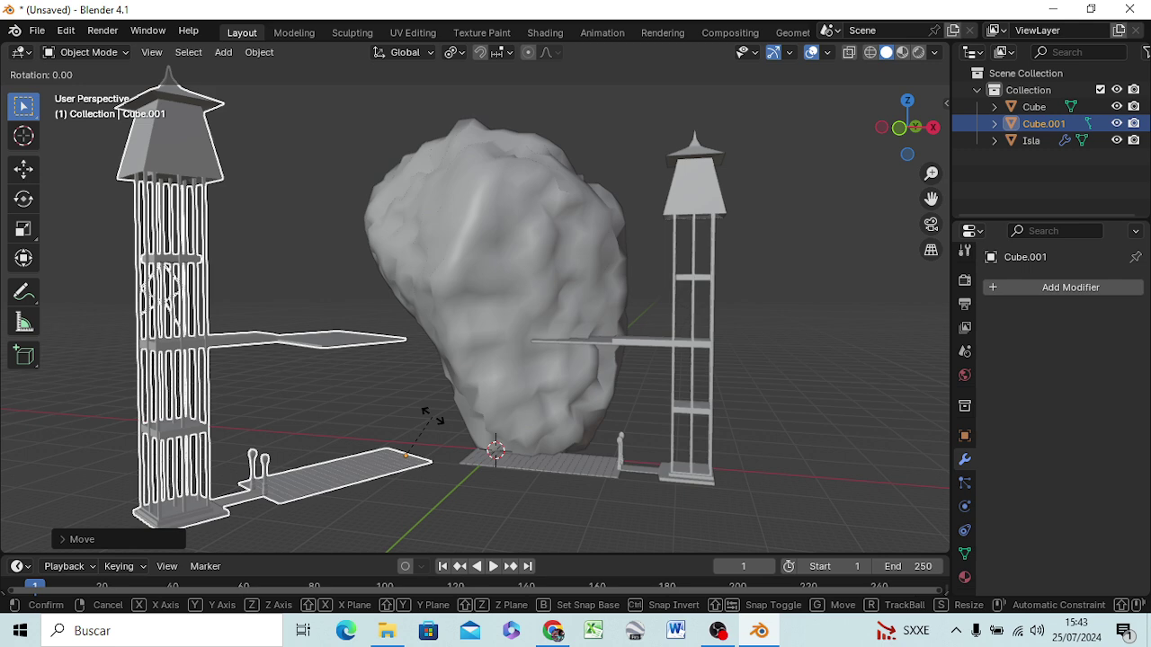
key("y")
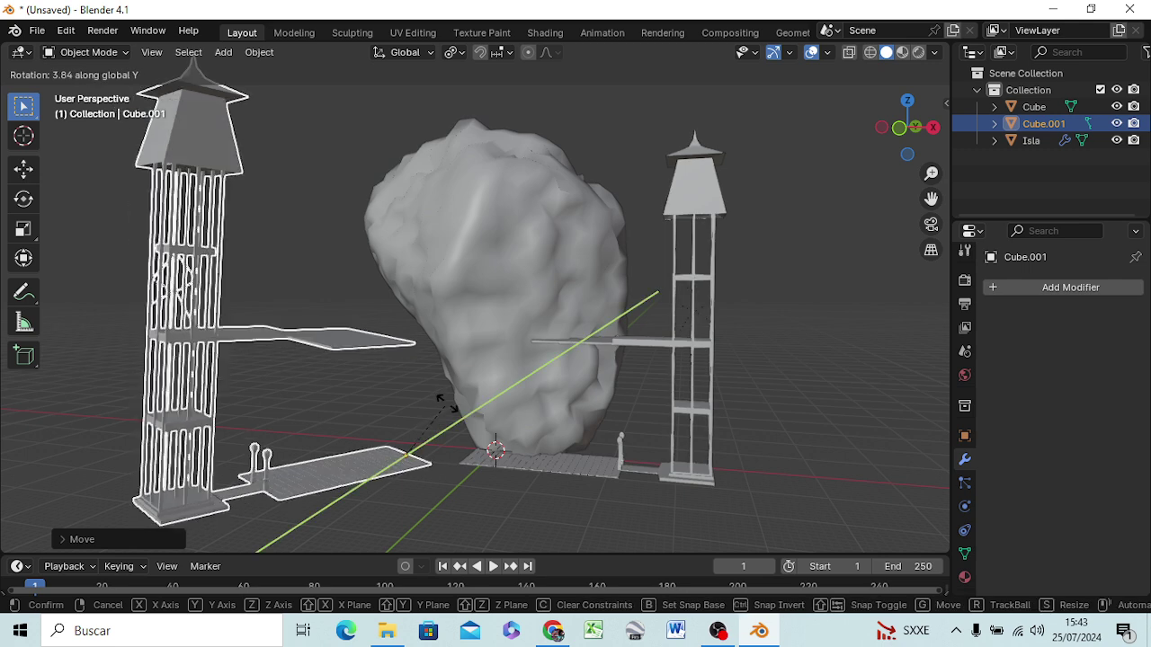
key("Escape")
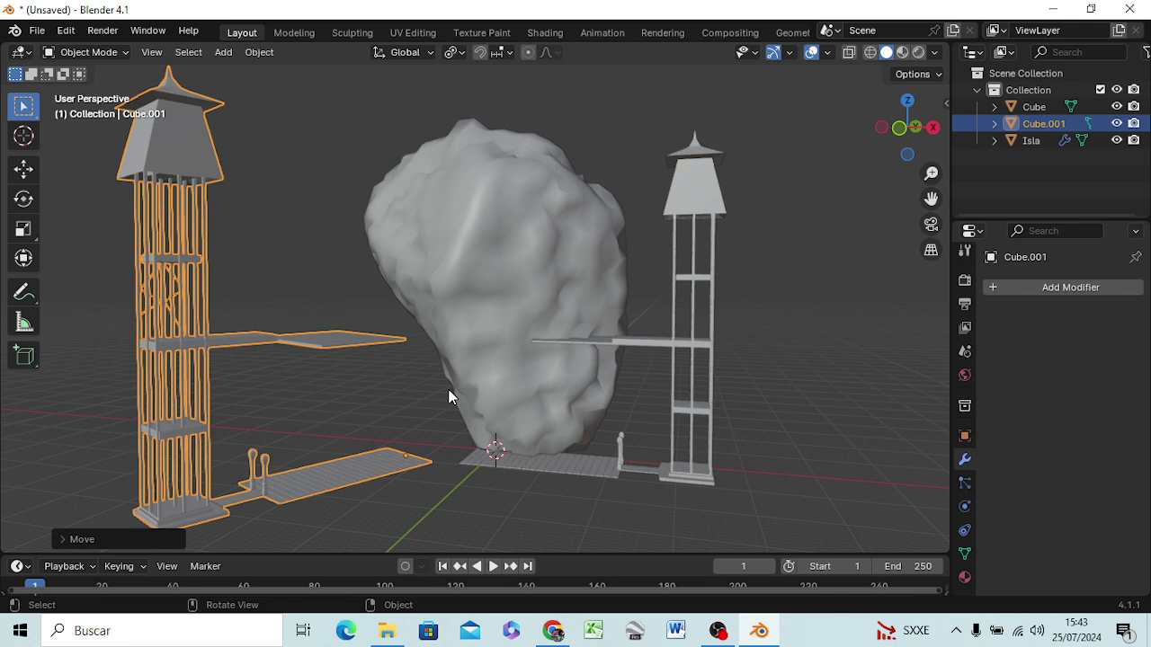
From top view, move the second tower against the rock's side
key("KP_7")
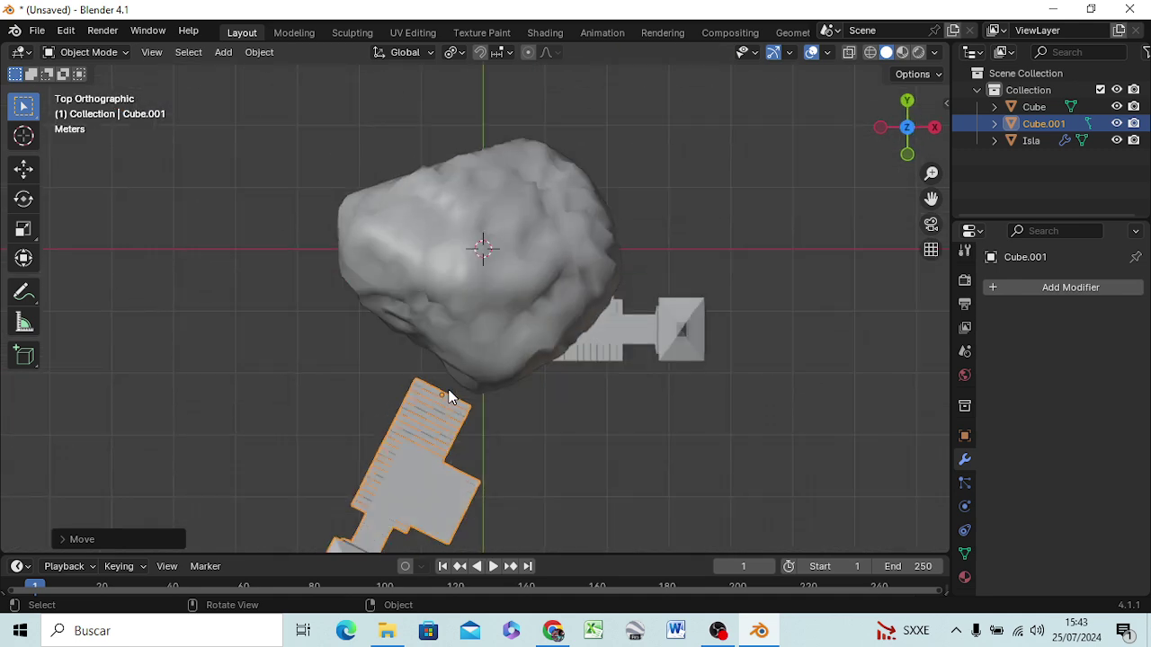
key("g")
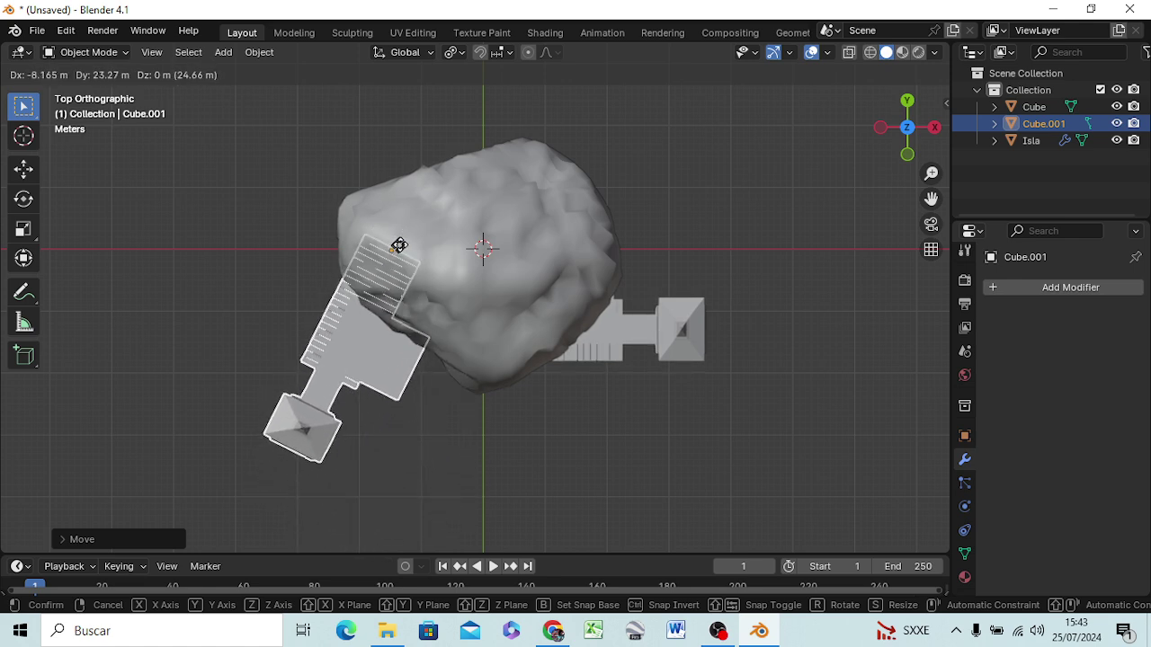
left_click(400, 255)
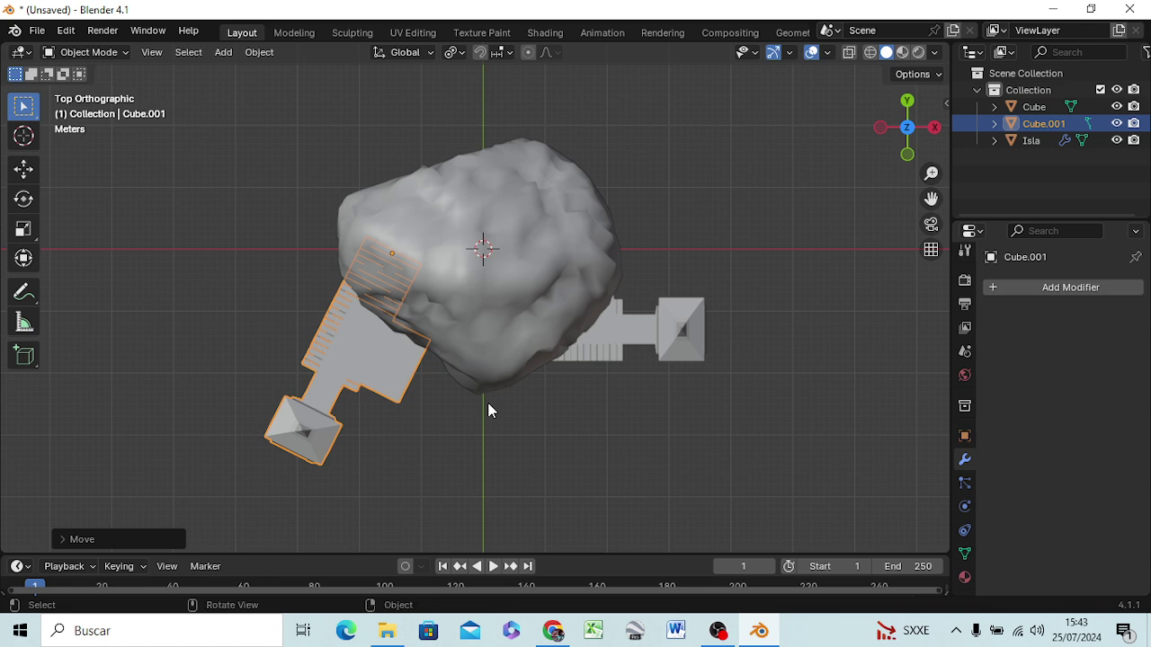
Duplicate the second tower and place the third copy, Cube.002, over the rock's centre
left_click(678, 420)
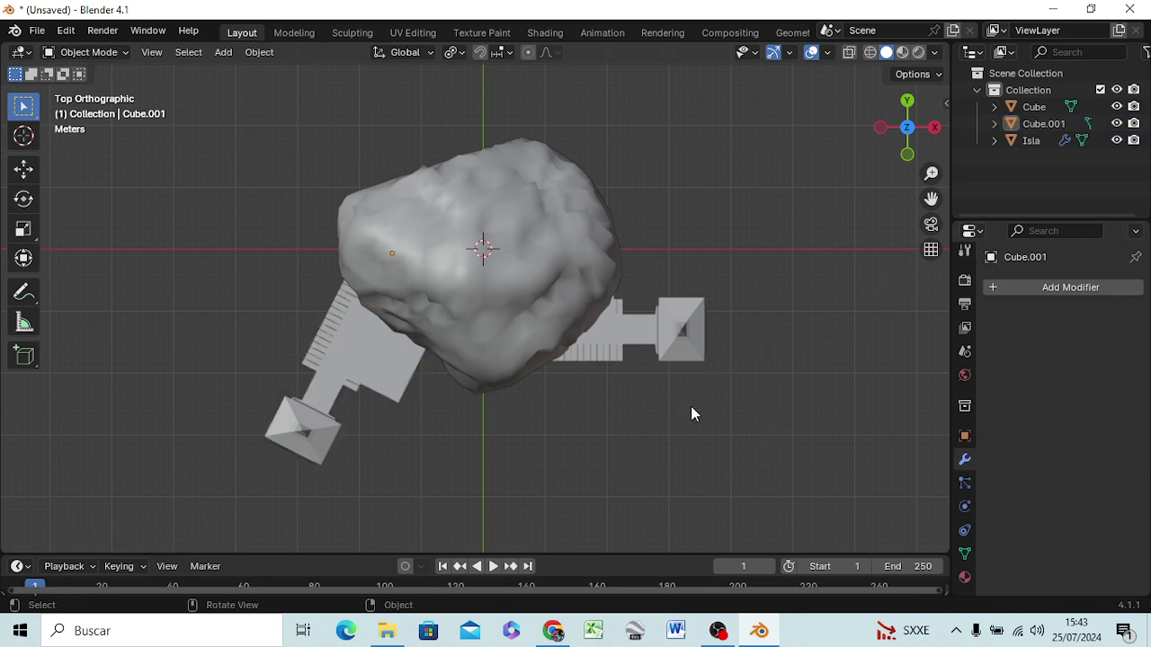
left_click(349, 358)
key("shift")
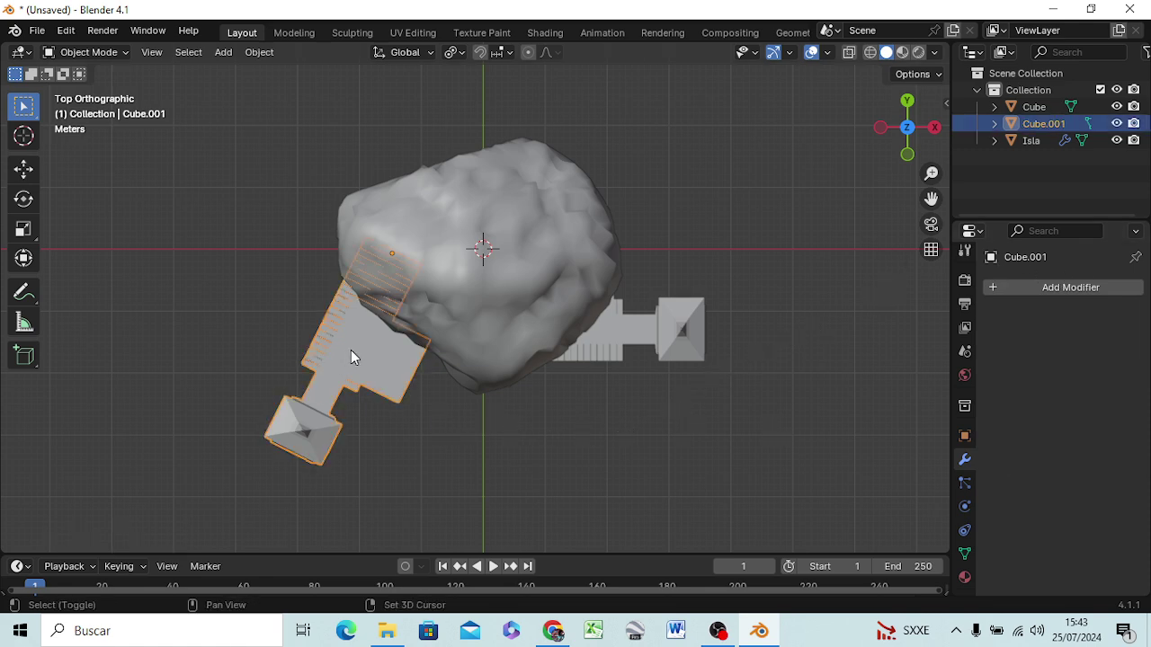
key("shift+d")
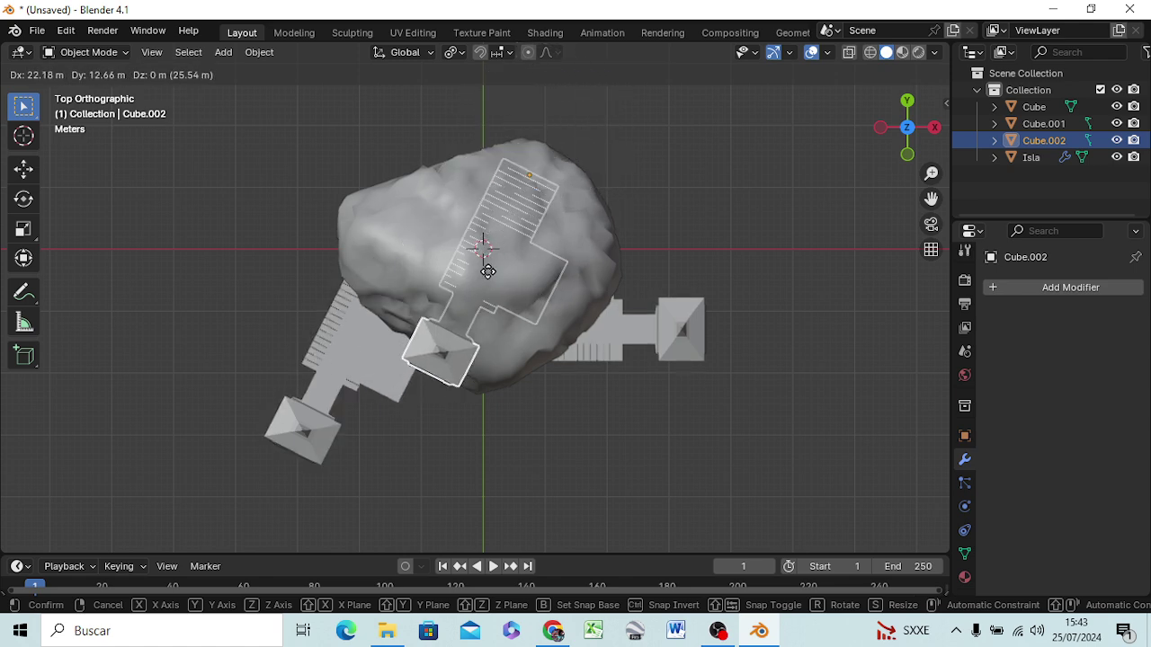
left_click(507, 228)
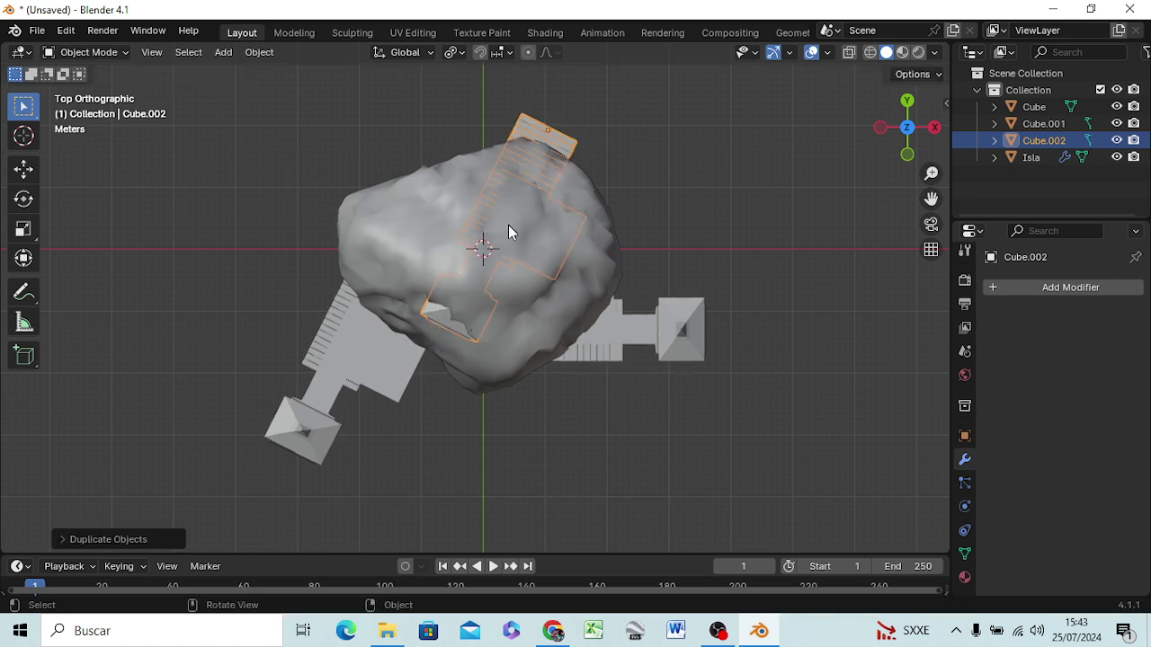
middle_click_drag(534, 409, 491, 243)
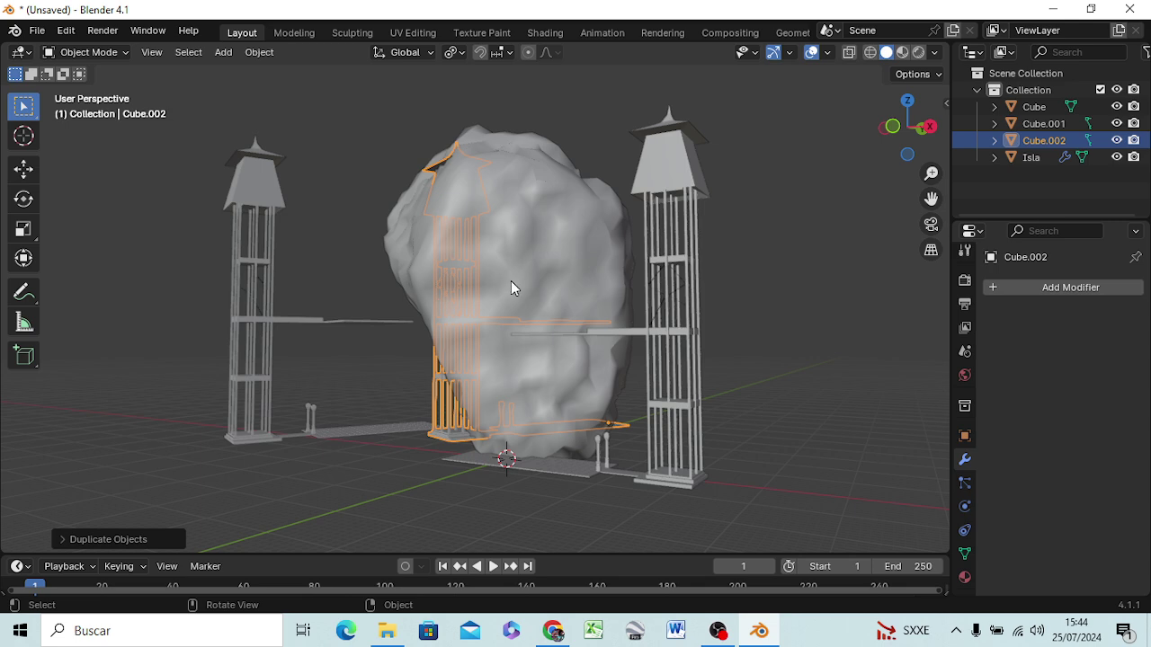
Lift the third tower straight up along Z so it sits atop the rock
key("g")
key("z")
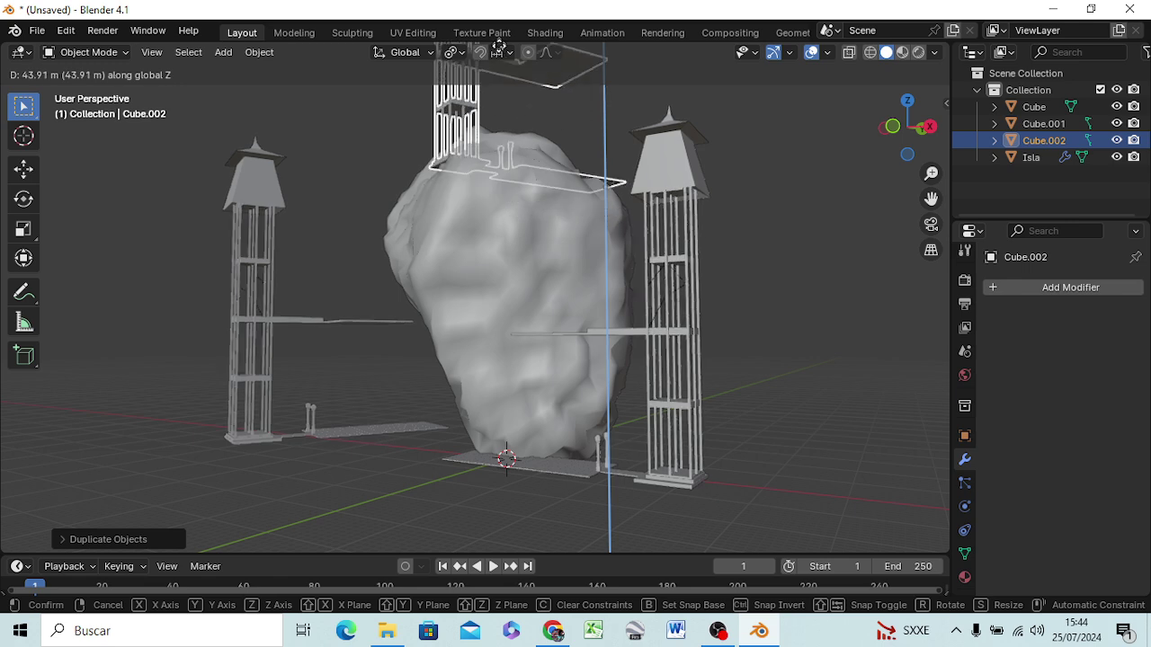
left_click(485, 542)
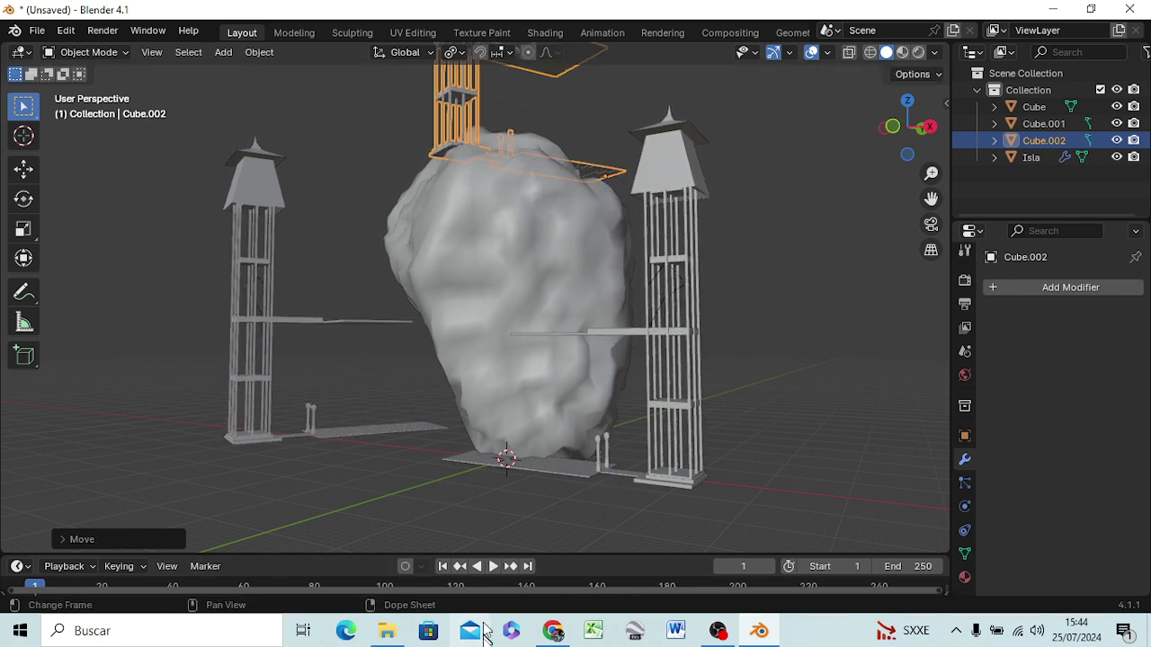
middle_click_drag(534, 521, 519, 490)
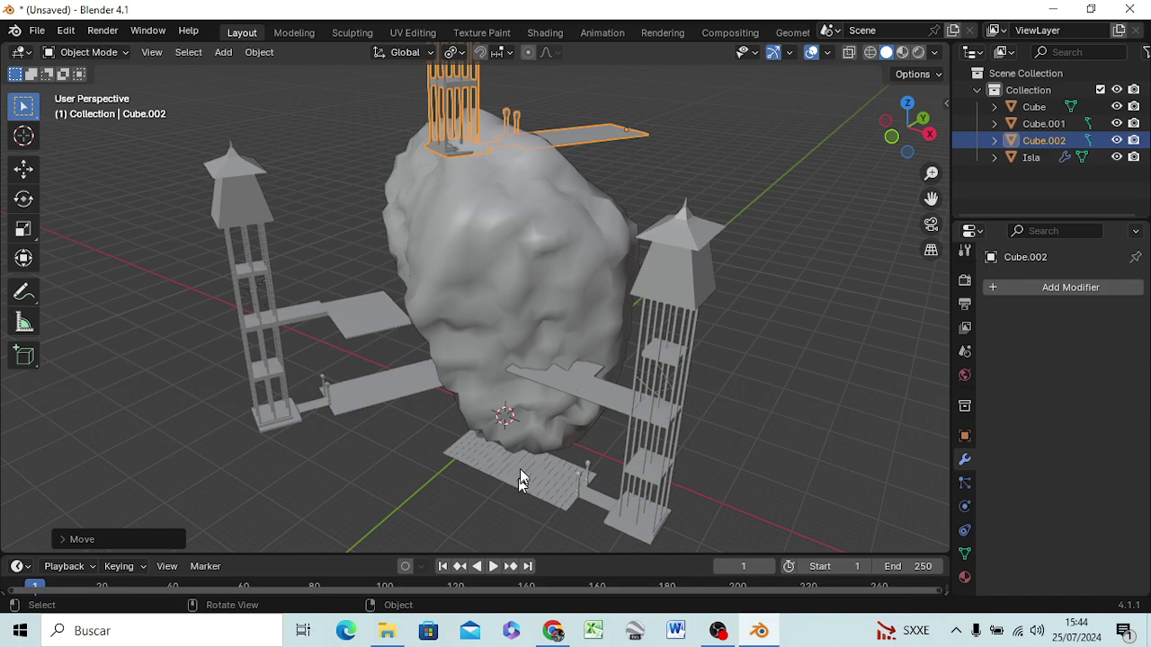
mouse_move(521, 480)
middle_mouse_down()
mouse_move(139, 528)
mouse_move(154, 56)
mouse_move(174, 103)
mouse_move(332, 72)
mouse_move(376, 137)
mouse_move(454, 112)
mouse_move(506, 51)
mouse_move(699, 519)
mouse_move(737, 492)
middle_mouse_up()
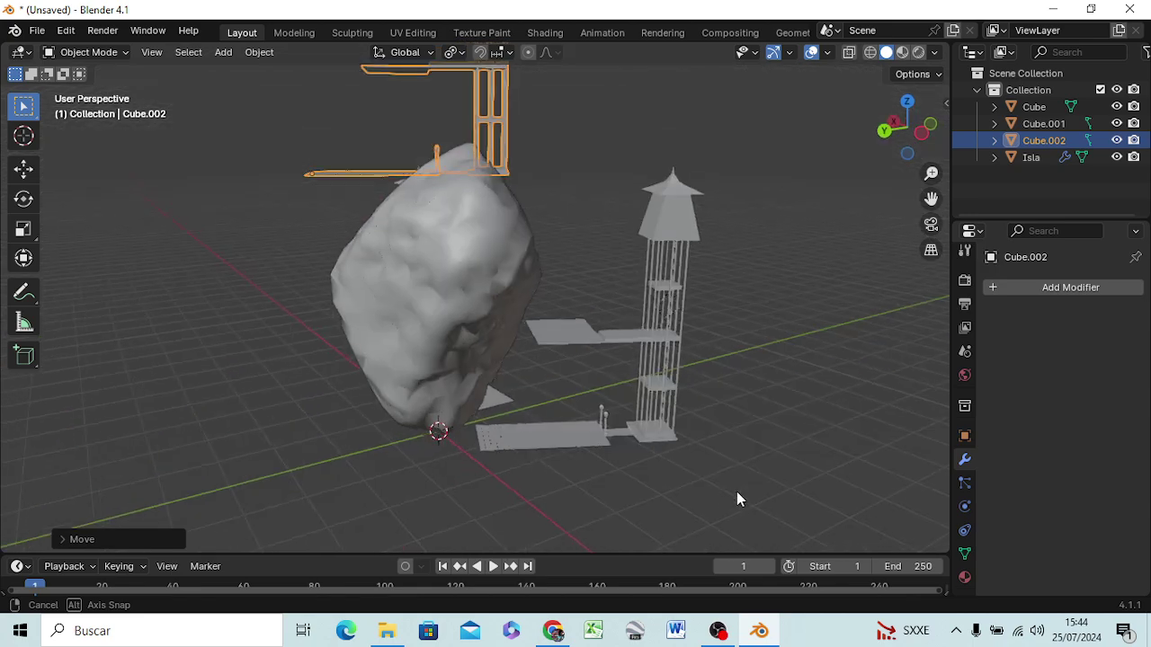
Clear the selection and select only the Cube.002 structure at the rock's summit
left_click(845, 402)
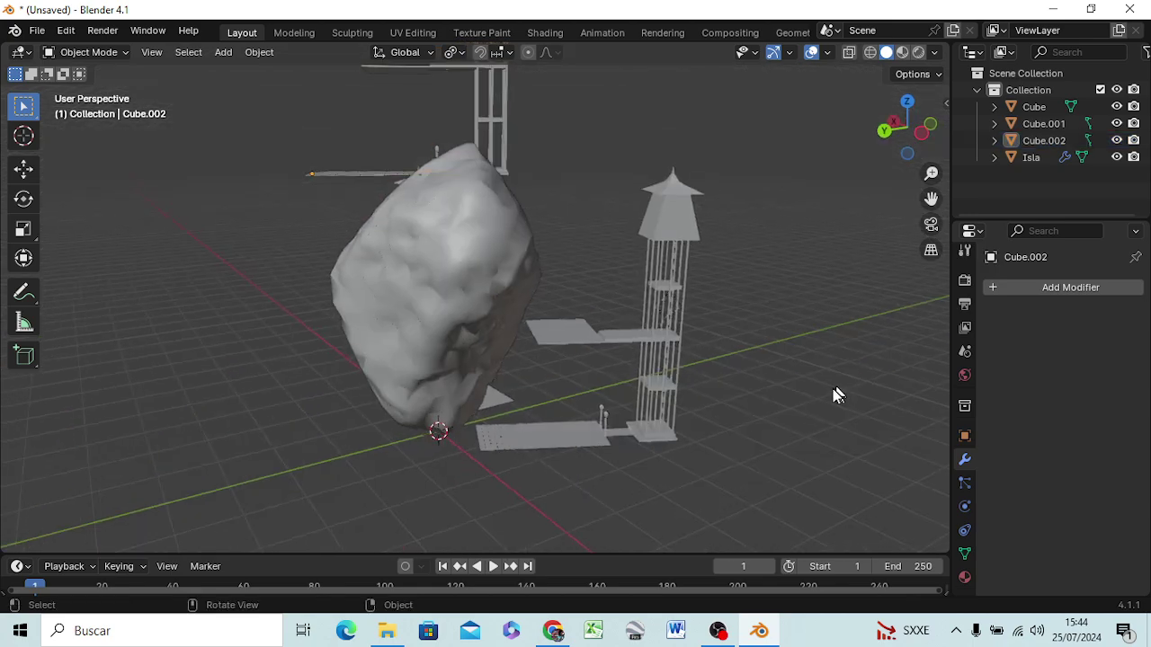
scroll(701, 436, "down", 3)
mouse_move(656, 478)
middle_mouse_down()
mouse_move(471, 516)
mouse_move(465, 475)
middle_mouse_up()
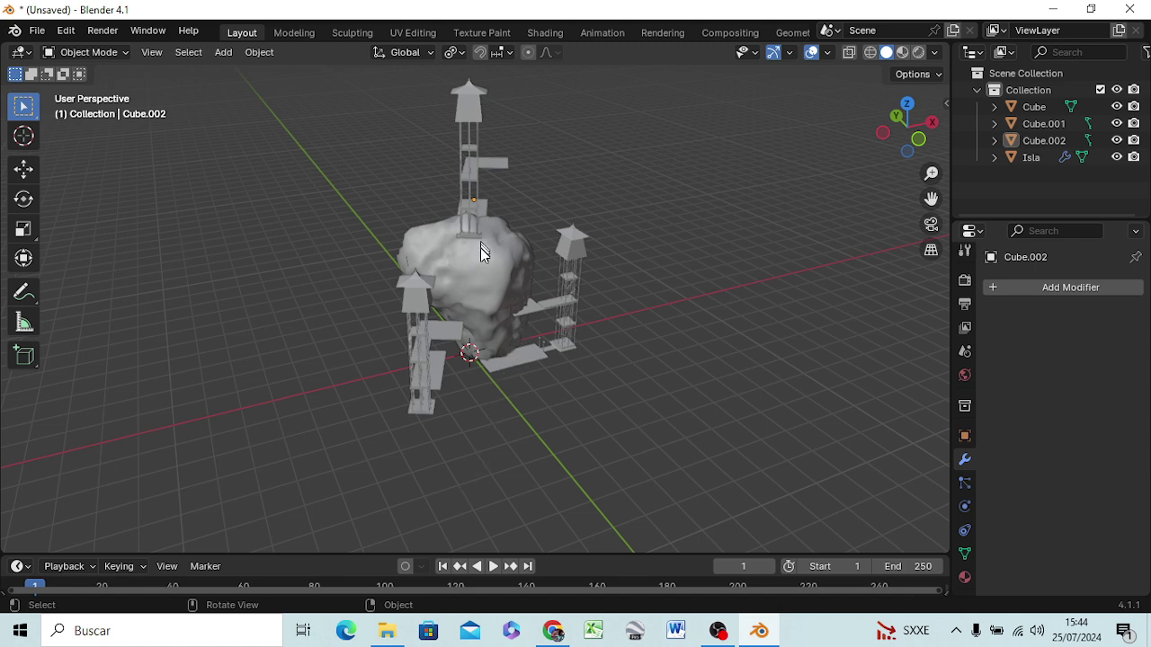
left_click_drag(480, 248, 580, 269)
left_click(614, 183)
middle_click_drag(497, 245, 494, 253)
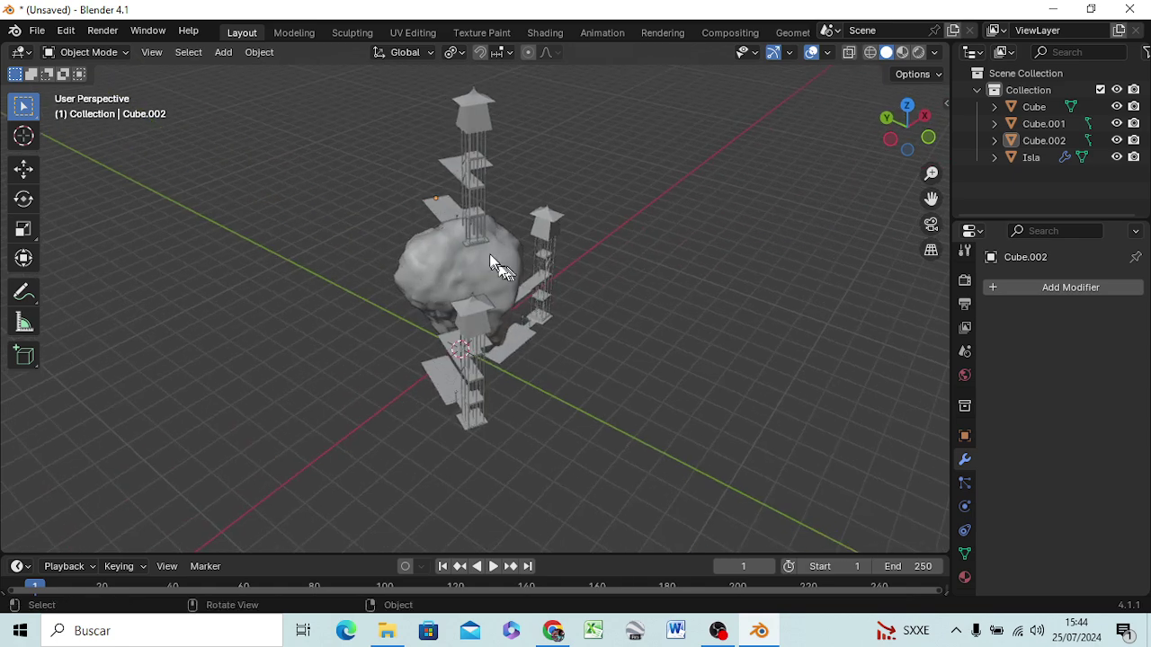
scroll(493, 254, "up", 3)
scroll(493, 253, "up", 3)
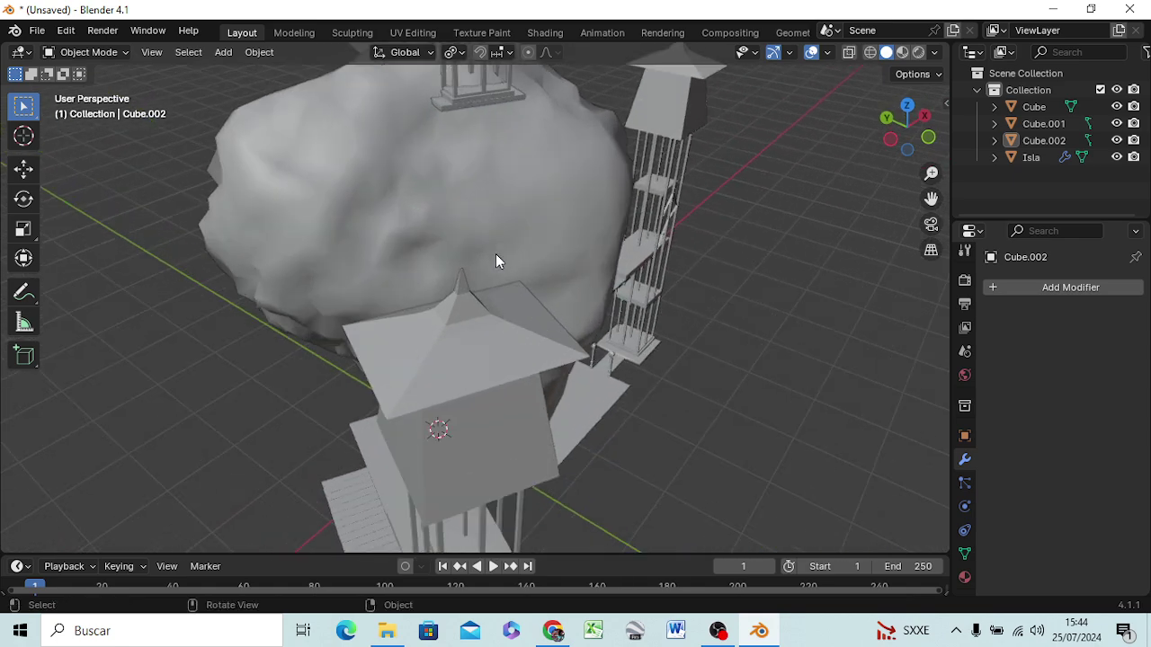
left_click(476, 105)
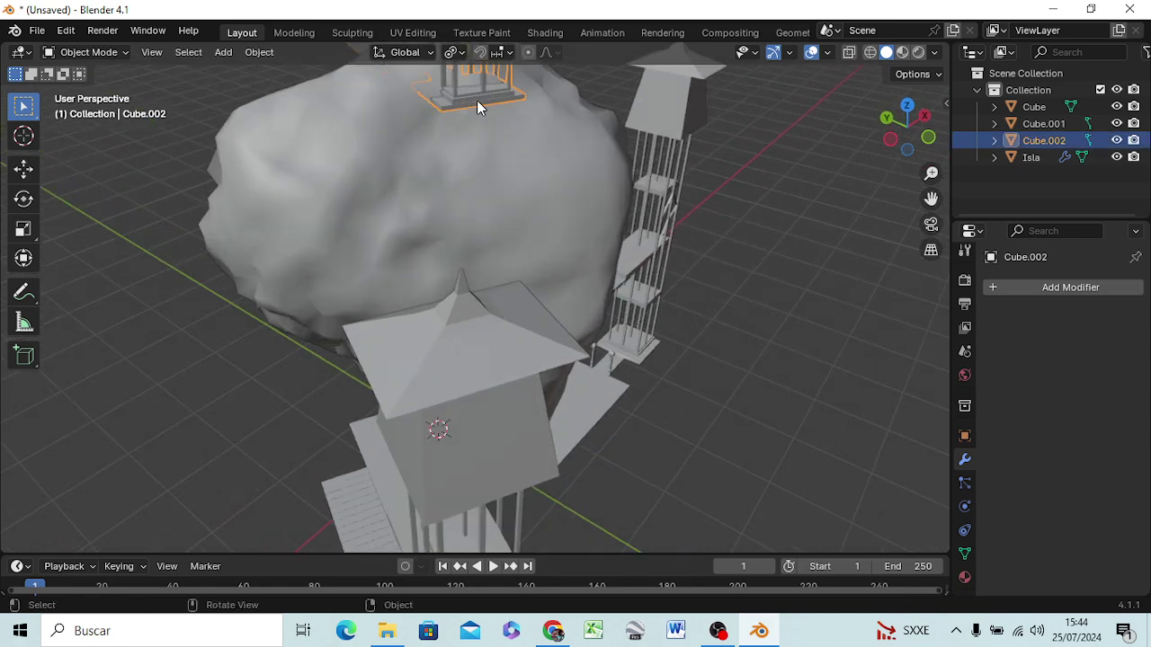
In Edit Mode with face select, pick the front face of the summit tower's base
key("Tab")
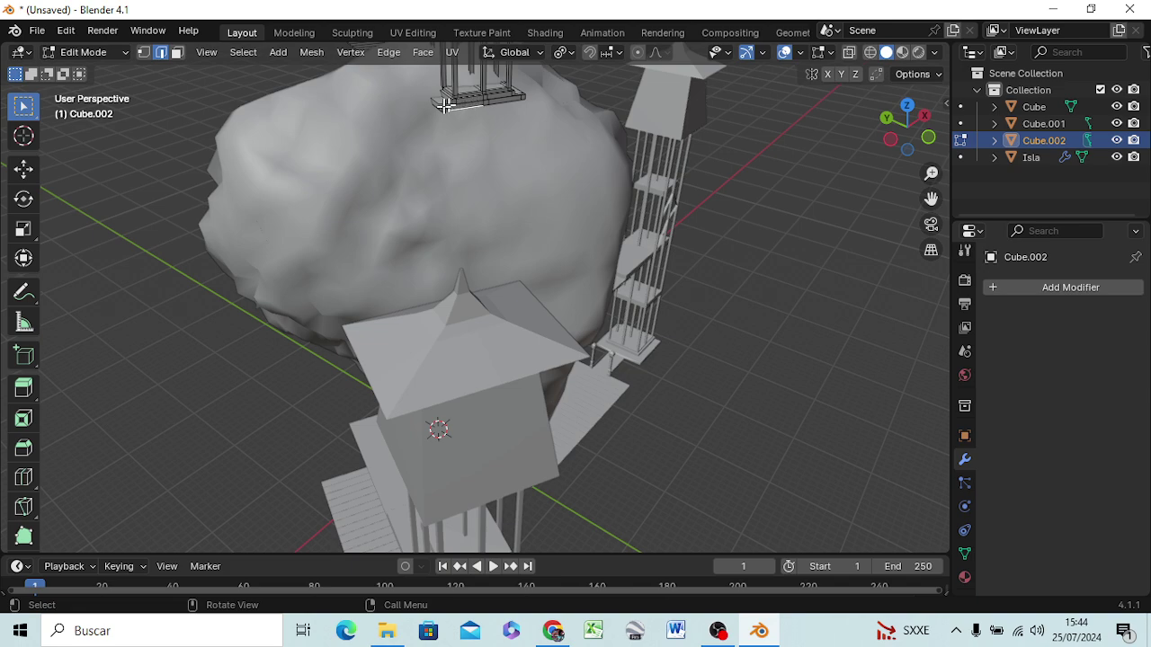
scroll(445, 107, "up", 5)
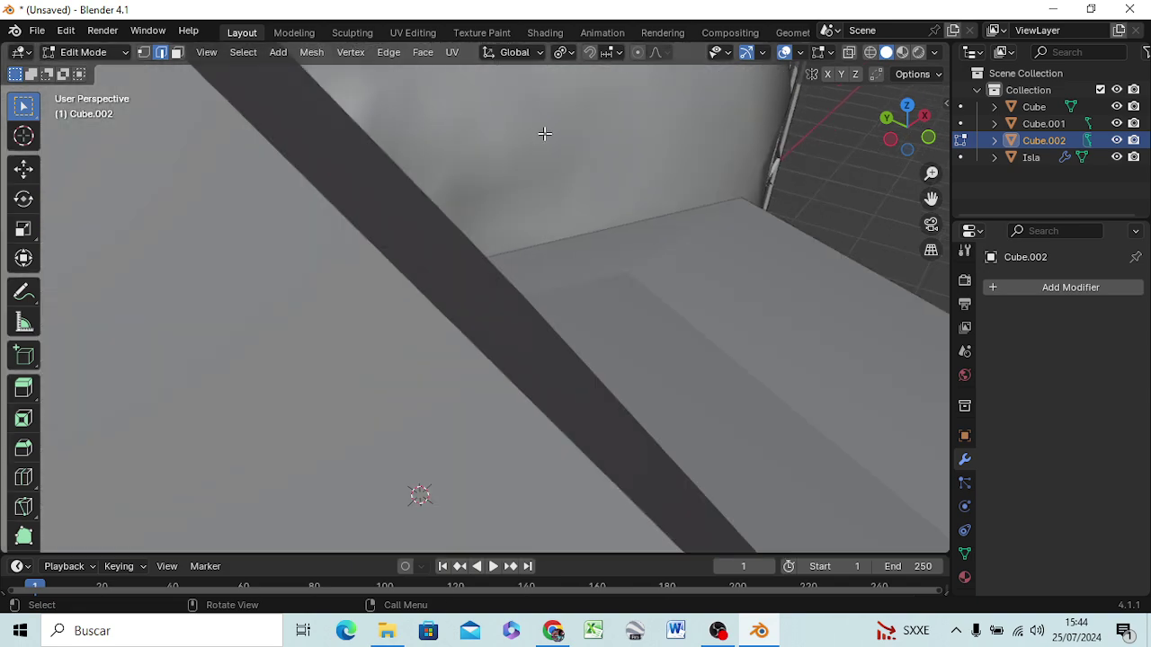
mouse_move(544, 133)
middle_mouse_down("ctrl")
mouse_move(542, 538)
mouse_move(532, 418)
middle_mouse_up("ctrl")
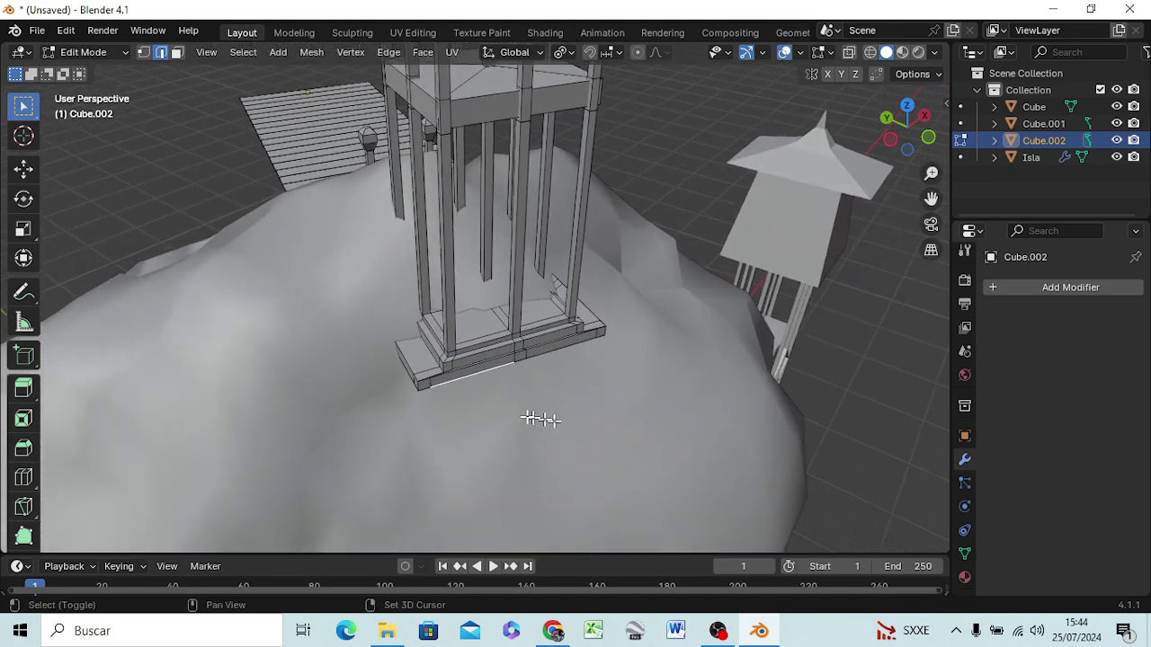
left_click(469, 370)
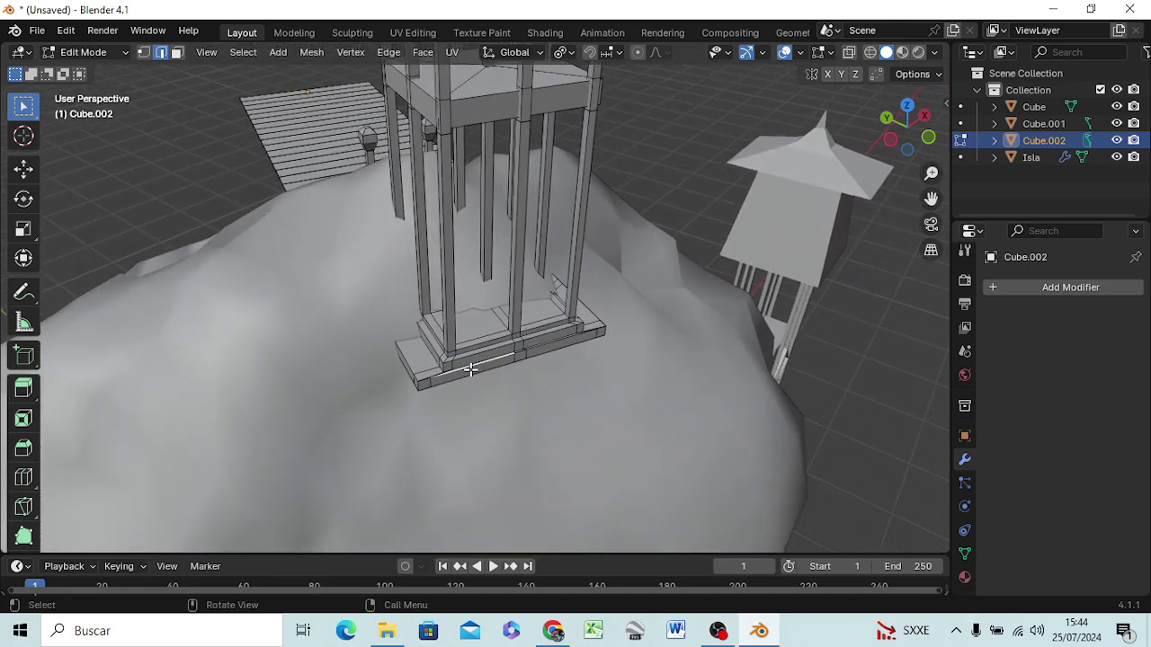
key("3")
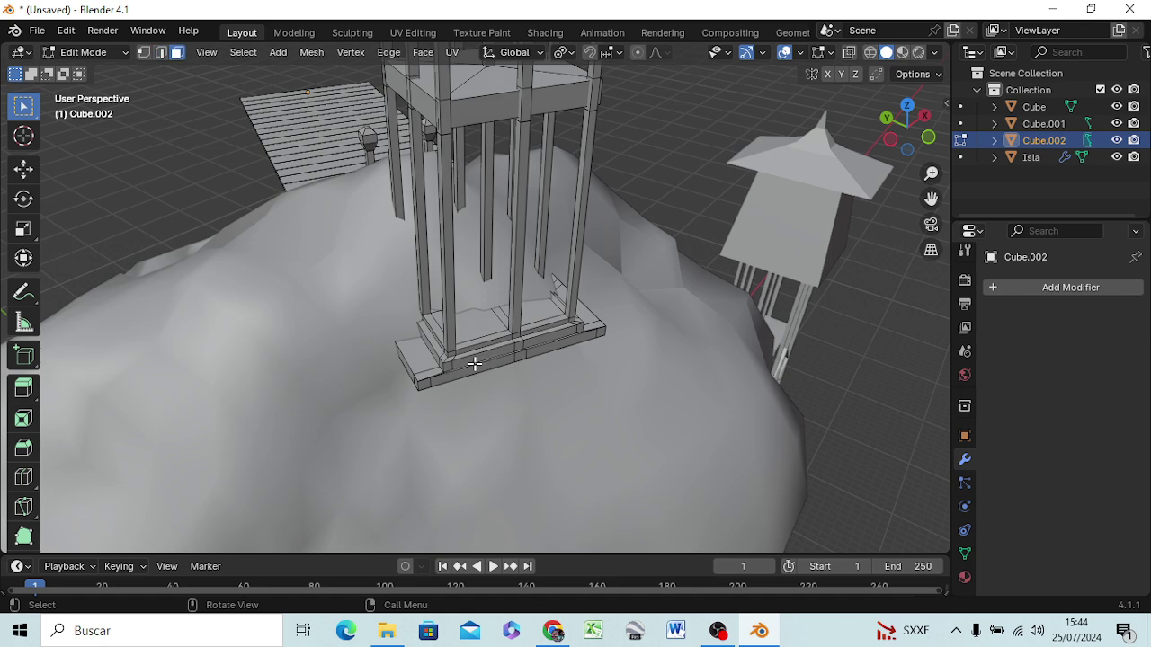
left_click(477, 368)
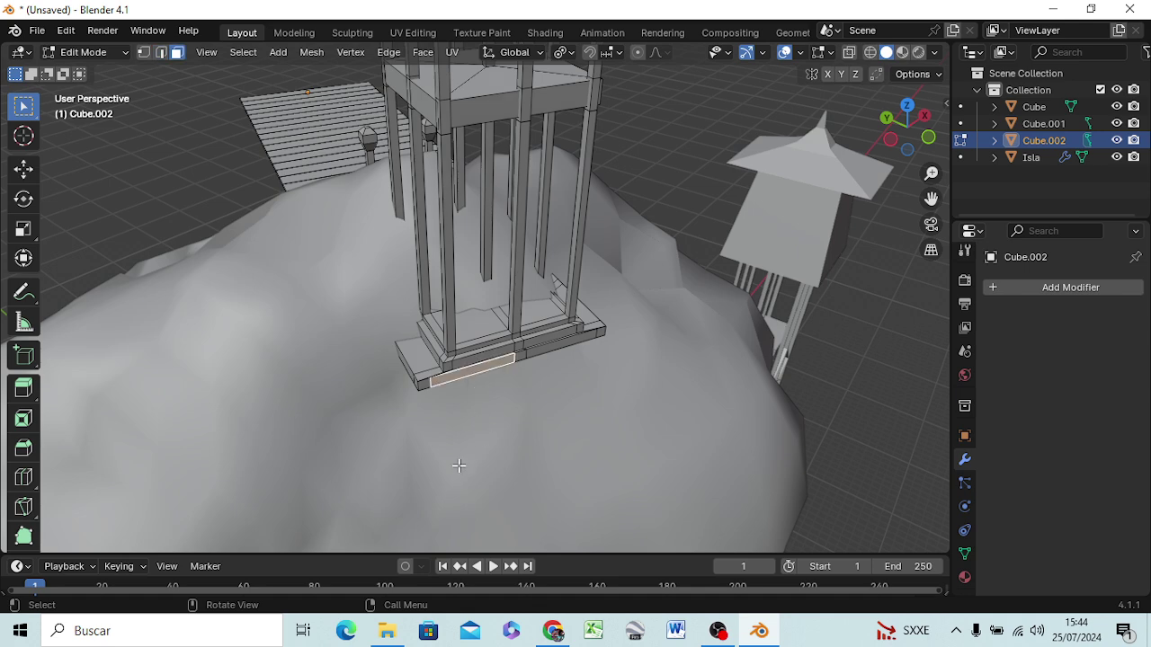
key("KP_1")
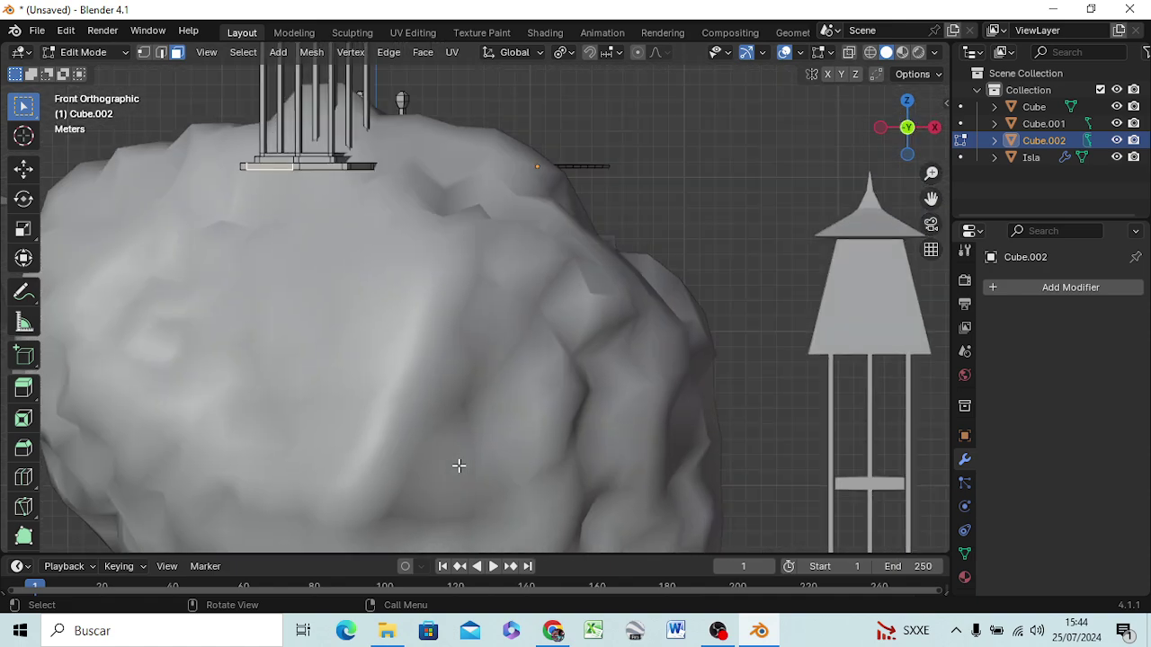
key("KP_3")
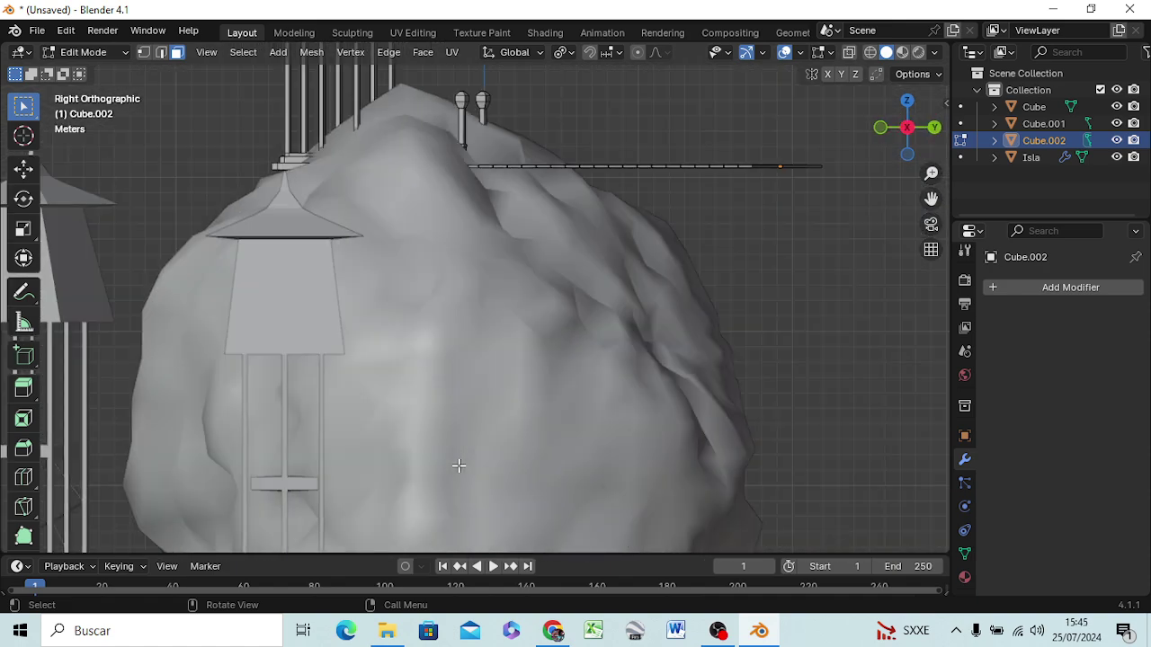
key("ctrl+KP_3")
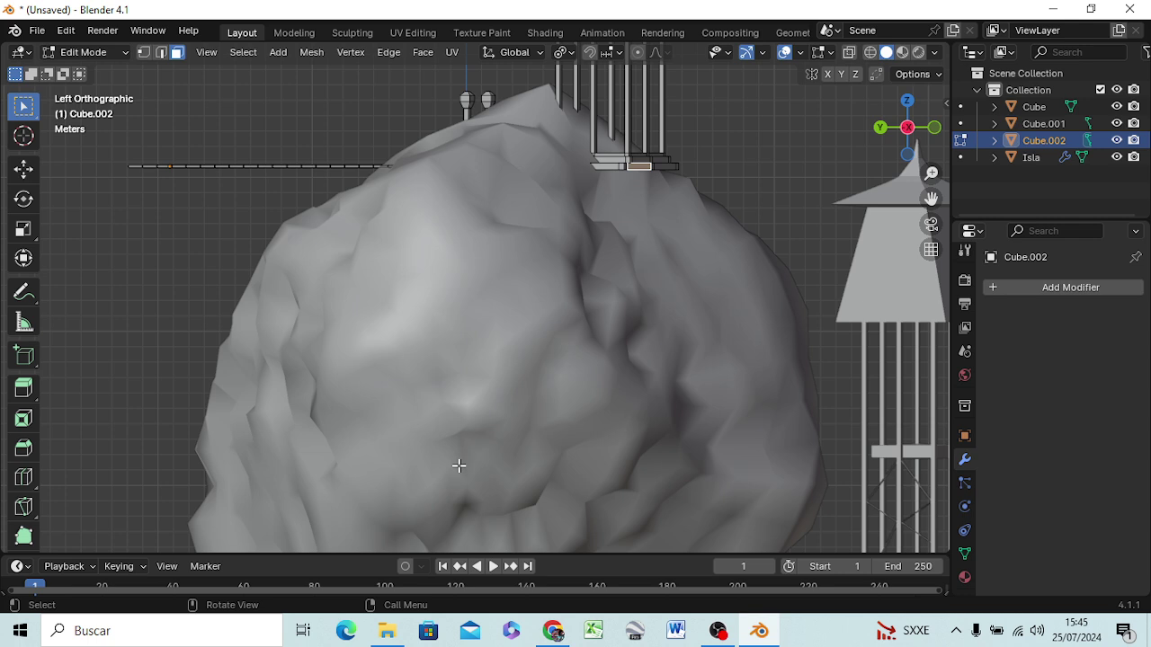
Extrude the base face outward sideways twice into a long platform
key("e")
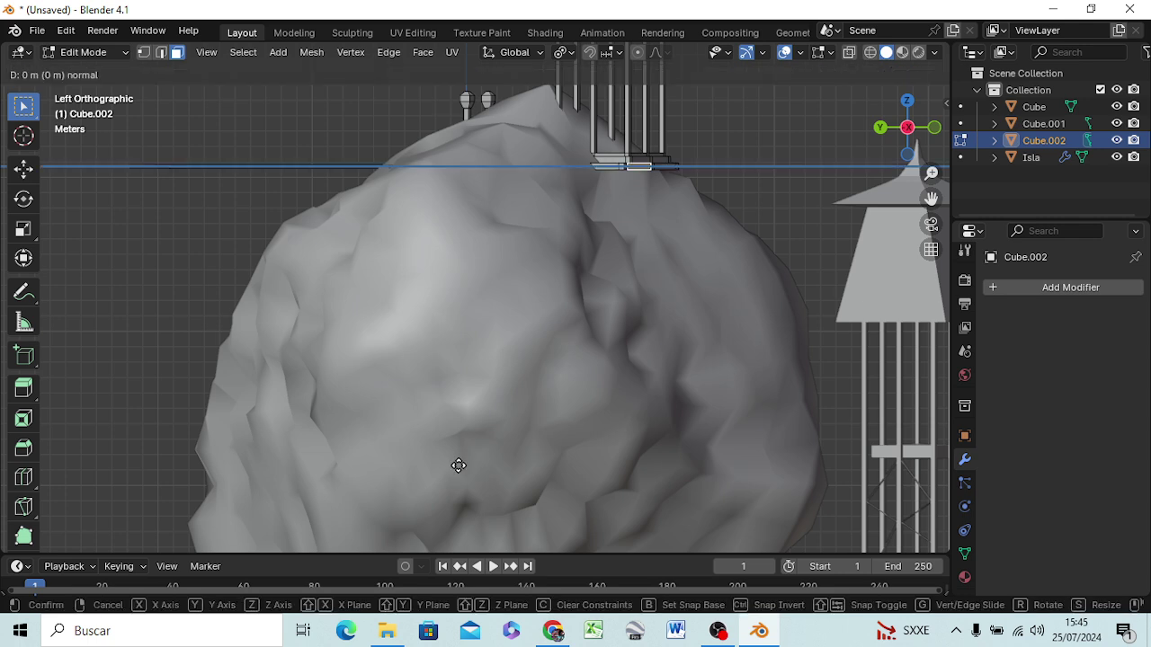
left_click(612, 455)
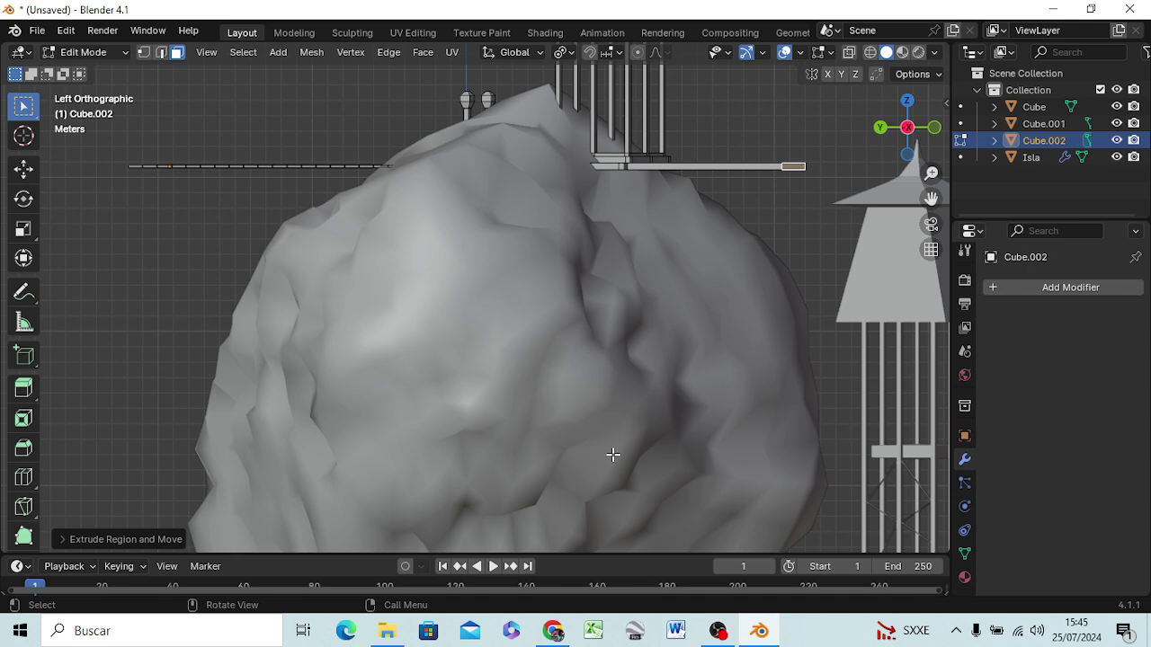
key("e")
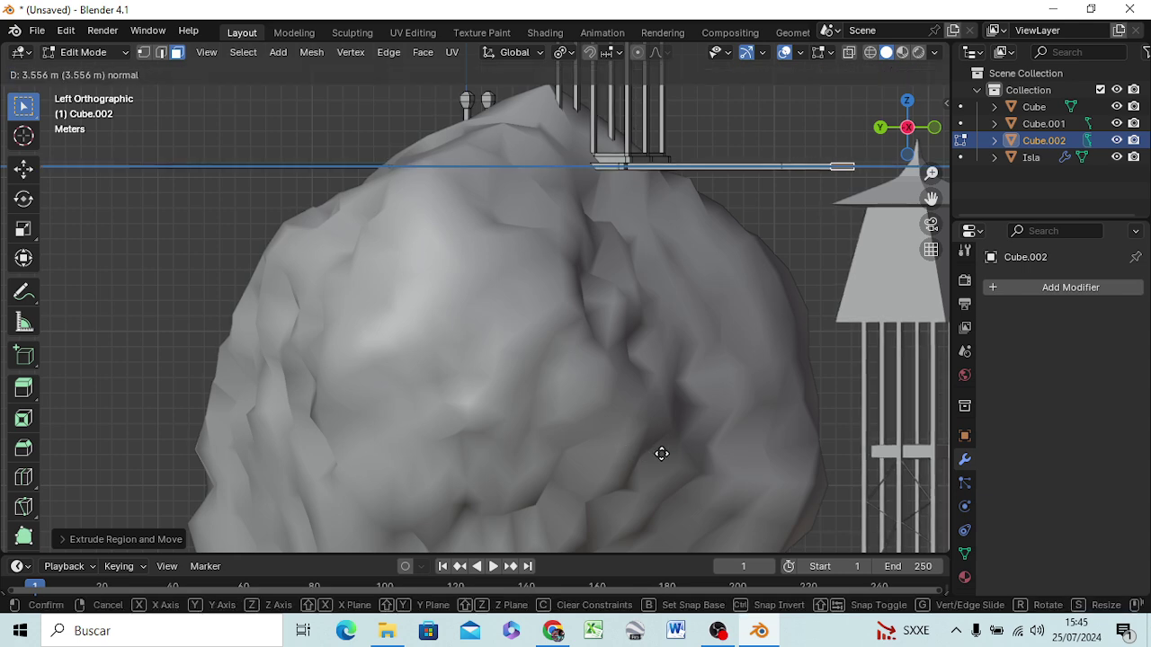
left_click(662, 454)
mouse_move(759, 279)
middle_mouse_down()
mouse_move(746, 241)
mouse_move(683, 290)
mouse_move(670, 278)
middle_mouse_up()
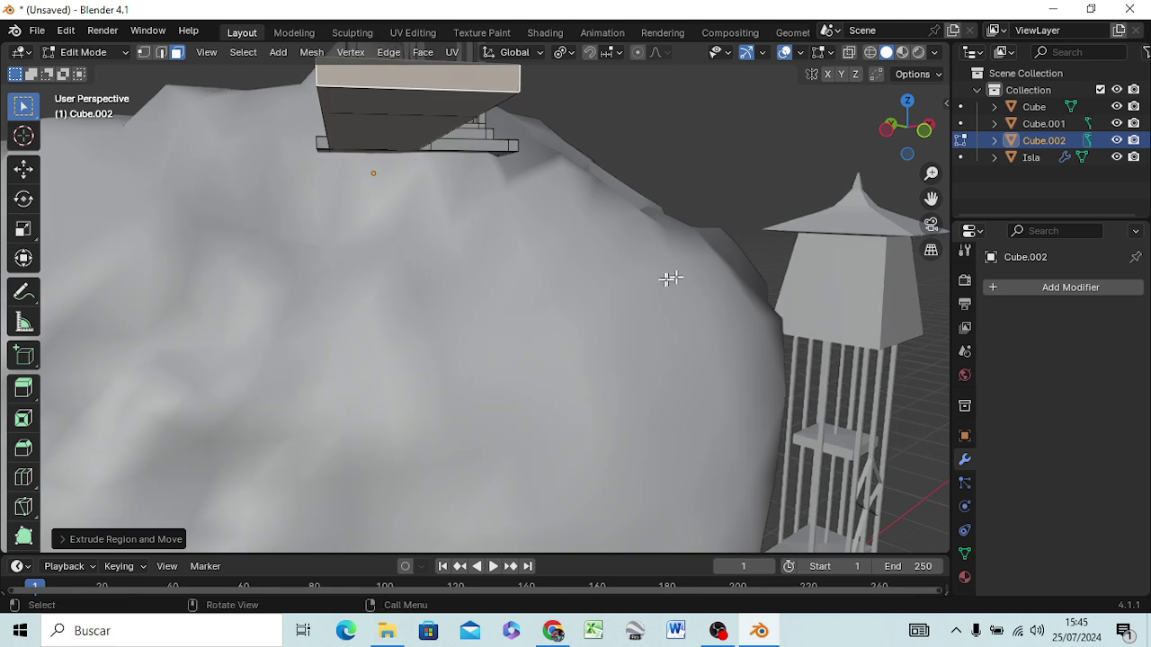
Select the box's top face and extrude it far downward beside the rock
left_click(404, 110)
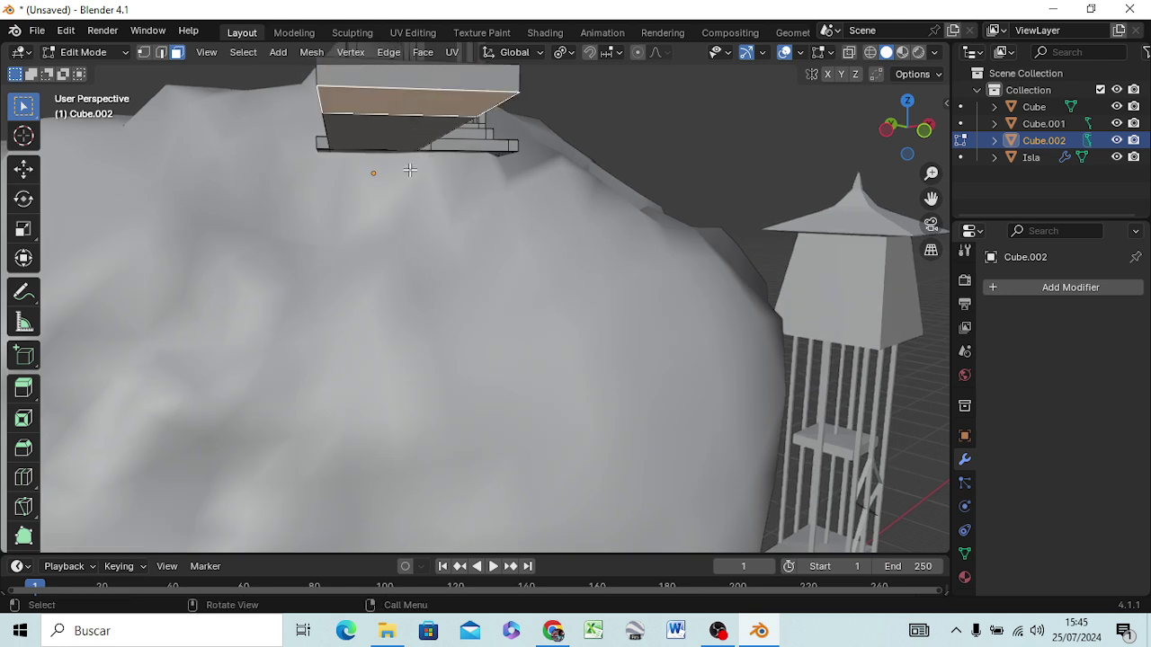
scroll(409, 169, "down", 4)
scroll(485, 265, "down", 1)
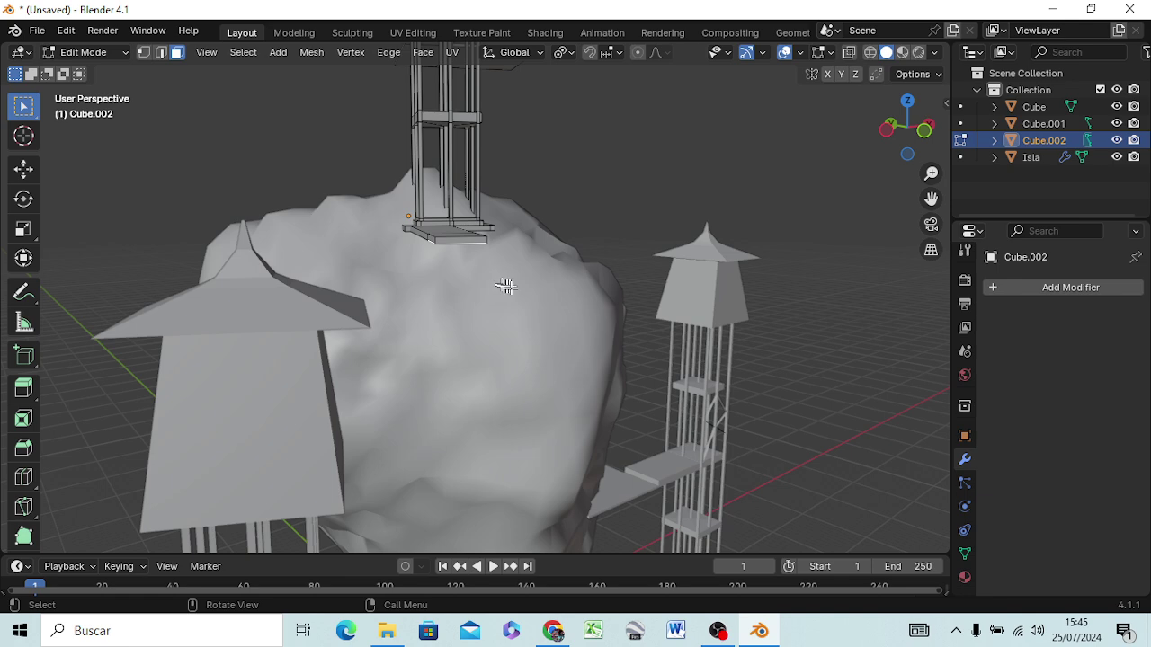
key("KP_3")
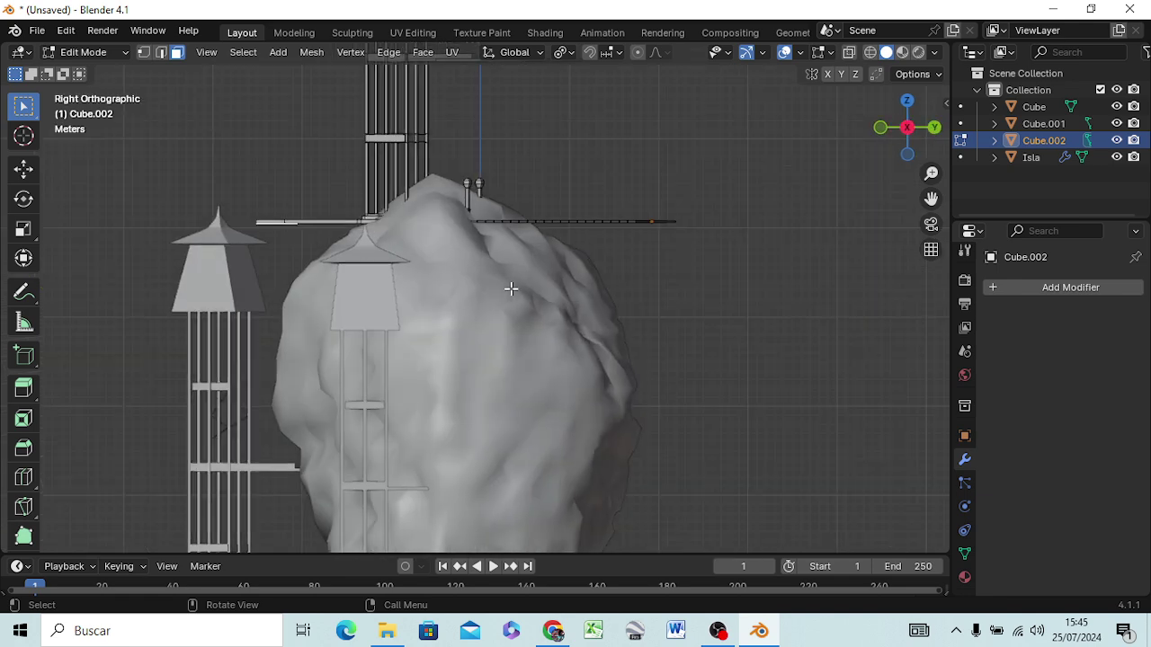
scroll(521, 279, "down", 1)
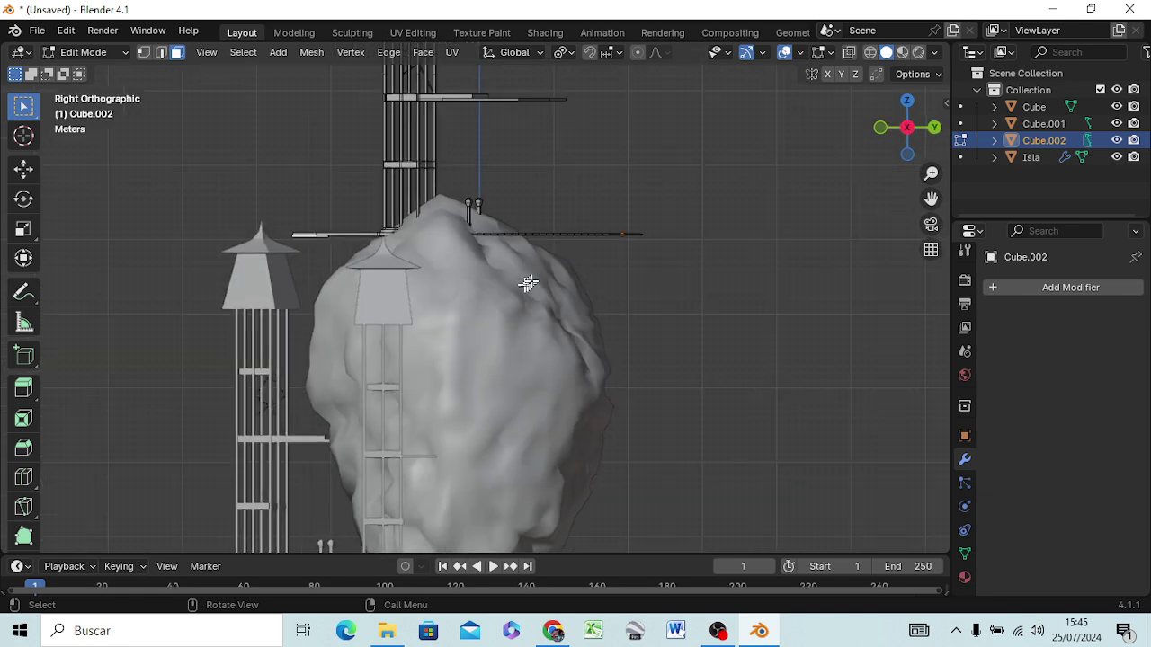
scroll(531, 274, "down", 1)
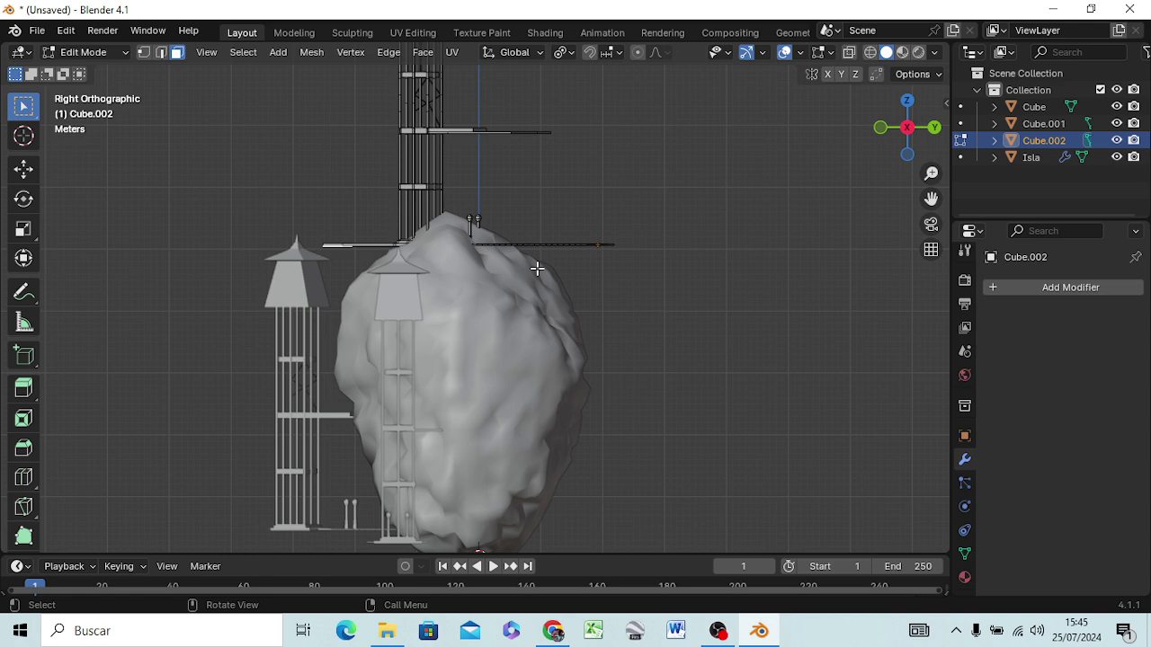
key("e")
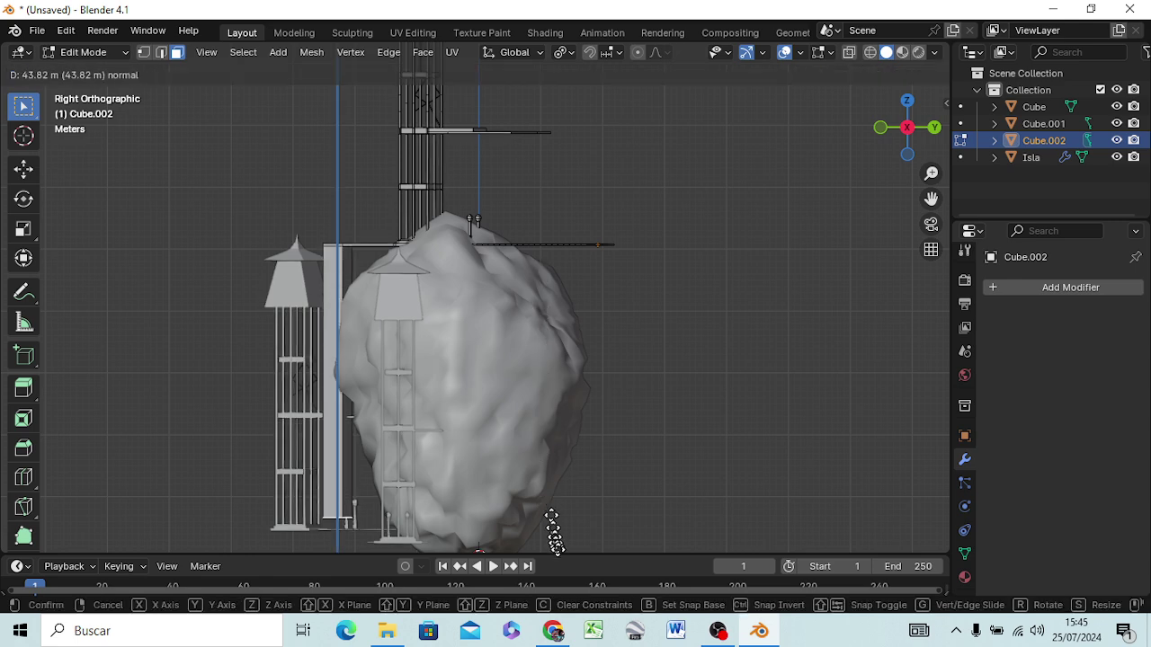
left_click(563, 54)
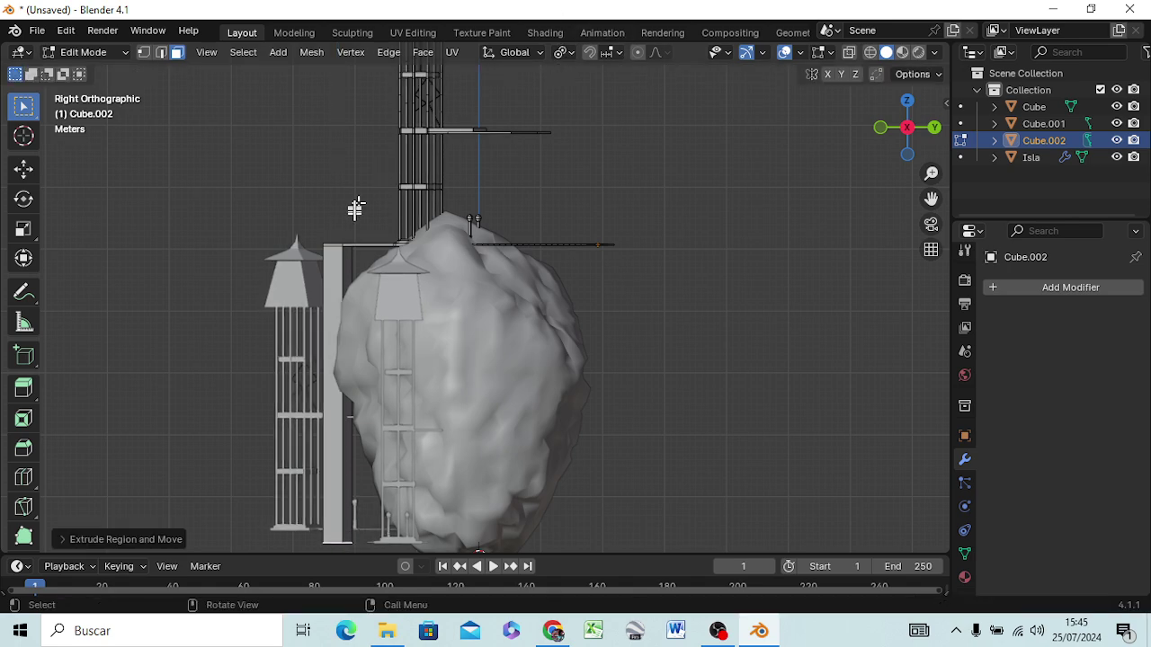
mouse_move(354, 209)
middle_mouse_down()
mouse_move(799, 216)
mouse_move(868, 236)
mouse_move(743, 303)
mouse_move(578, 244)
mouse_move(837, 220)
mouse_move(873, 288)
mouse_move(939, 227)
mouse_move(36, 231)
mouse_move(155, 253)
middle_mouse_up()
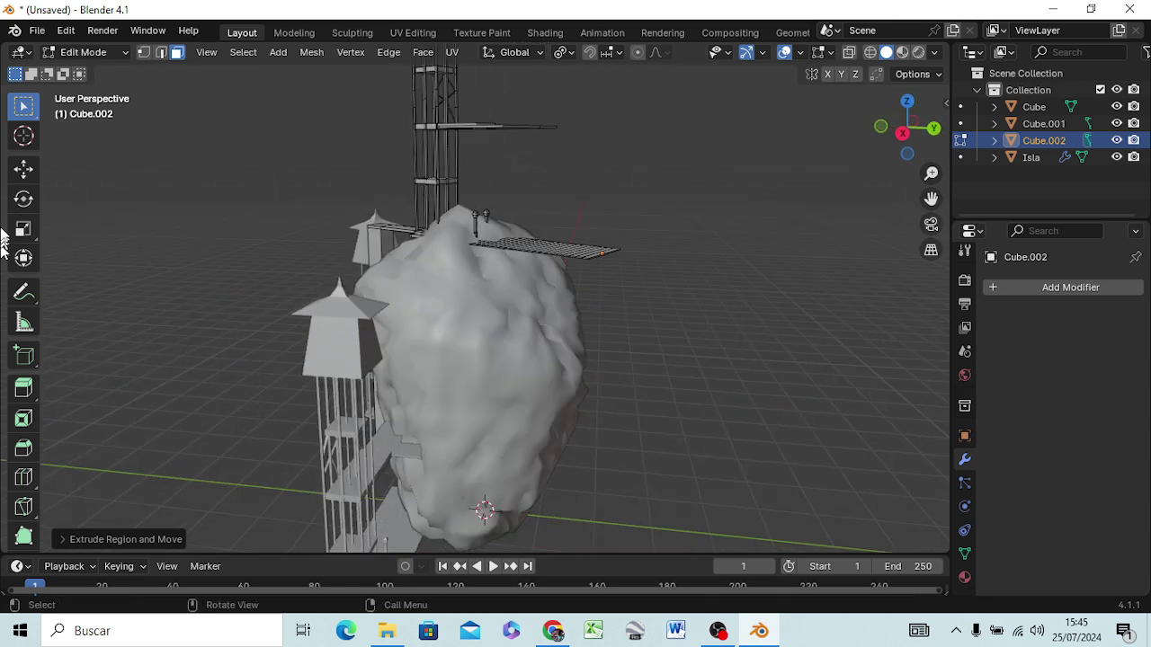
scroll(511, 148, "up", 3)
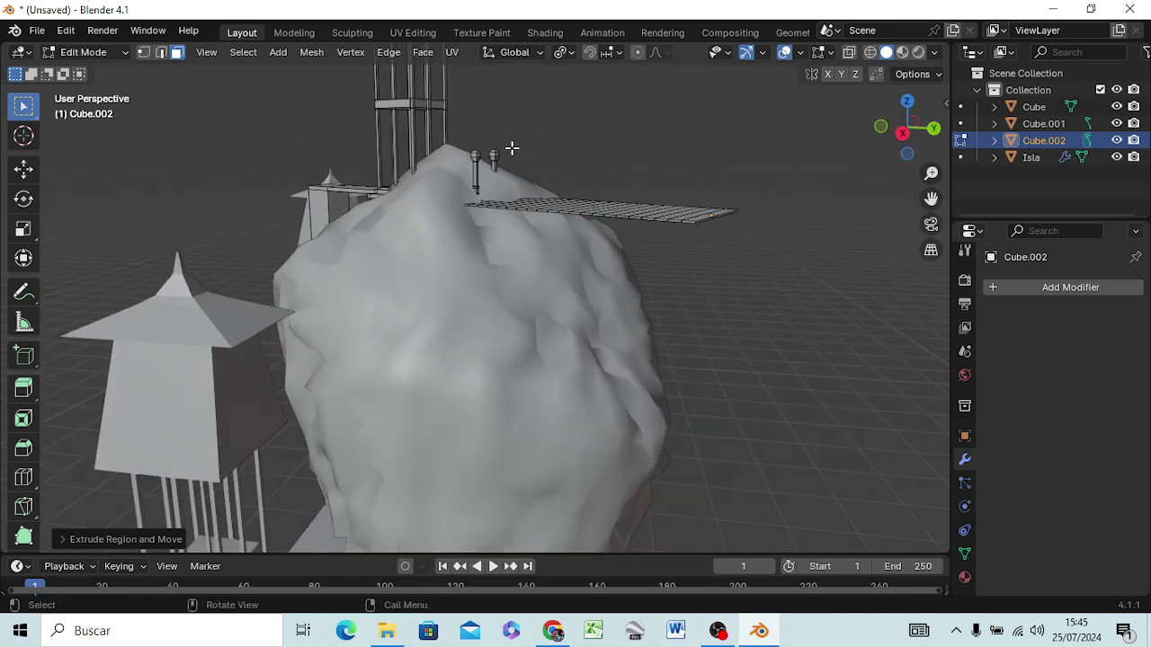
scroll(522, 136, "down", 2)
scroll(526, 130, "down", 3)
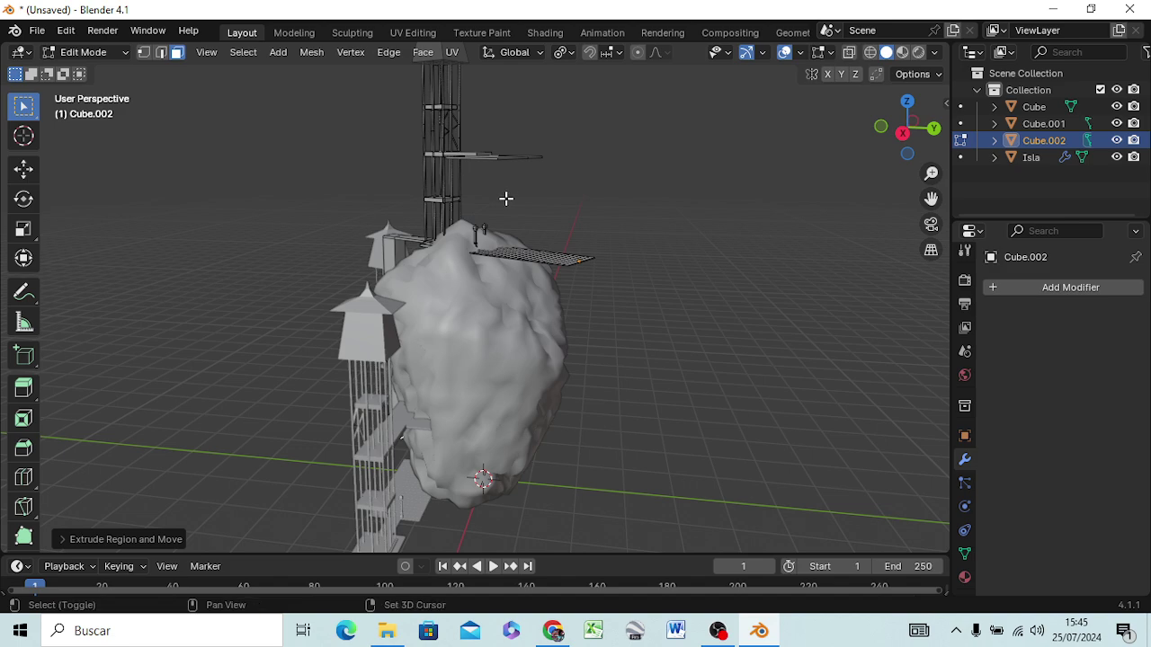
Subdivide the walkway's square end face repeatedly into a fine grid of small faces
mouse_move(506, 198)
middle_mouse_down()
mouse_move(456, 362)
mouse_move(411, 216)
middle_mouse_up()
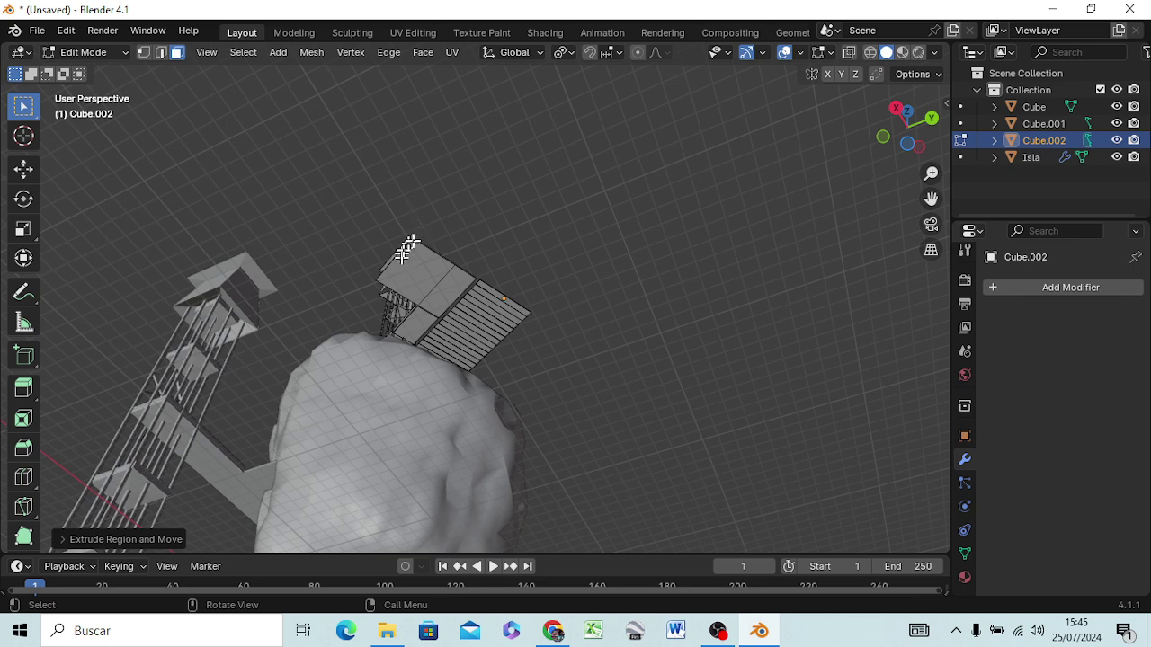
right_click(418, 274)
left_click(417, 270)
scroll(417, 267, "up", 3)
scroll(413, 260, "up", 3)
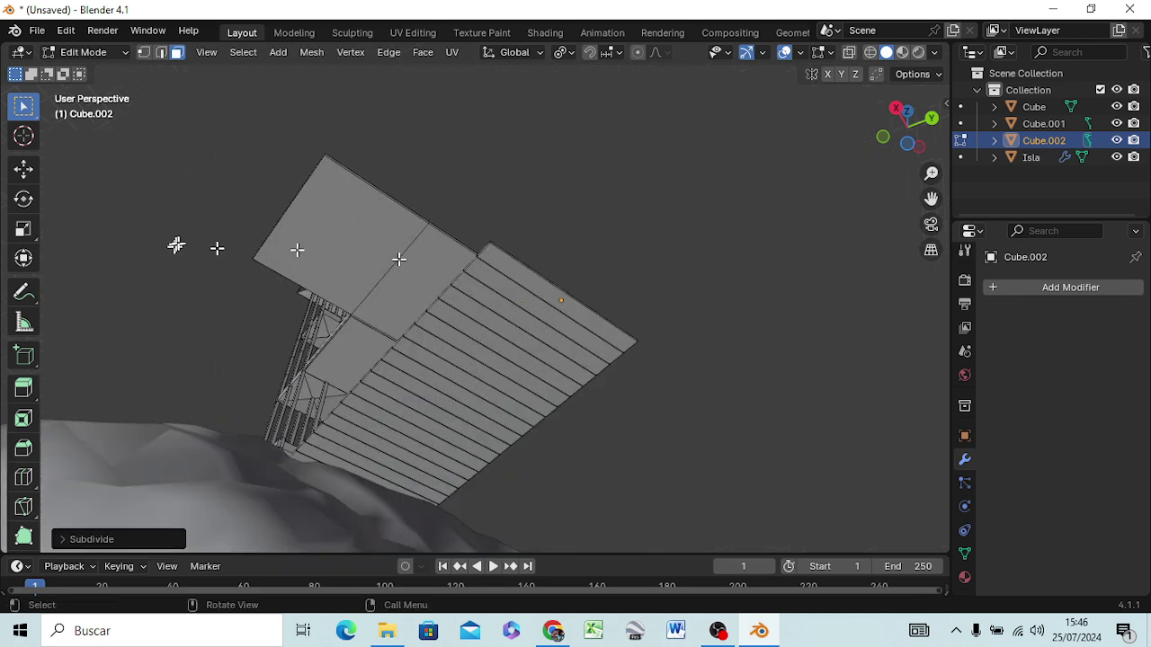
left_click(337, 219)
right_click(330, 212)
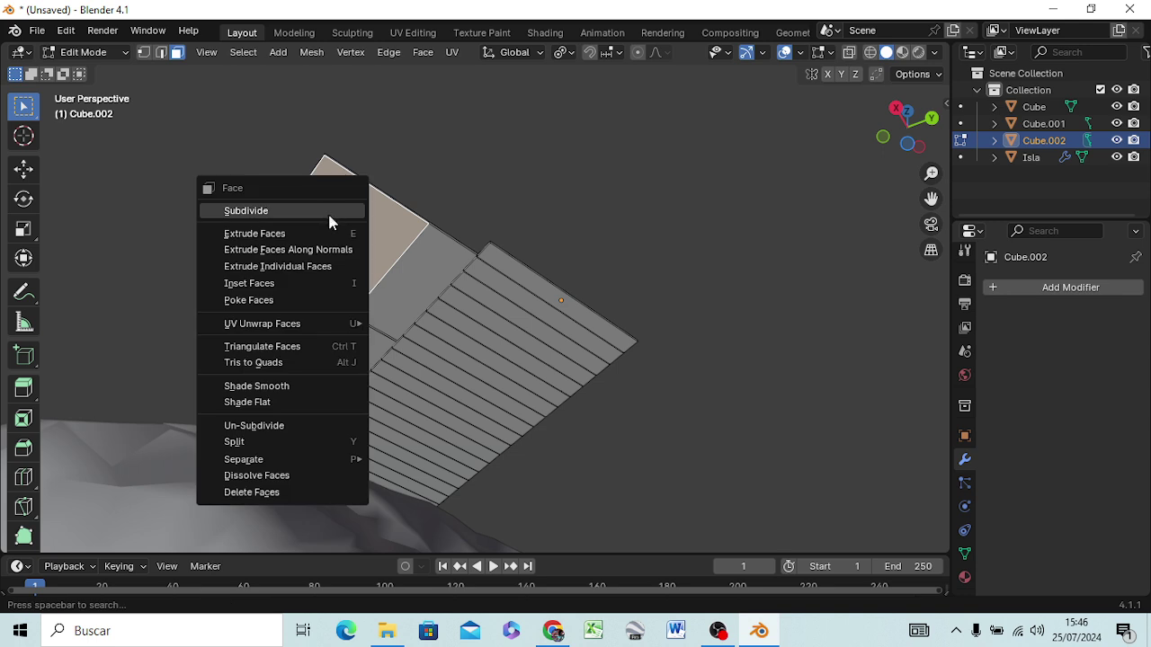
left_click(327, 216)
right_click(328, 218)
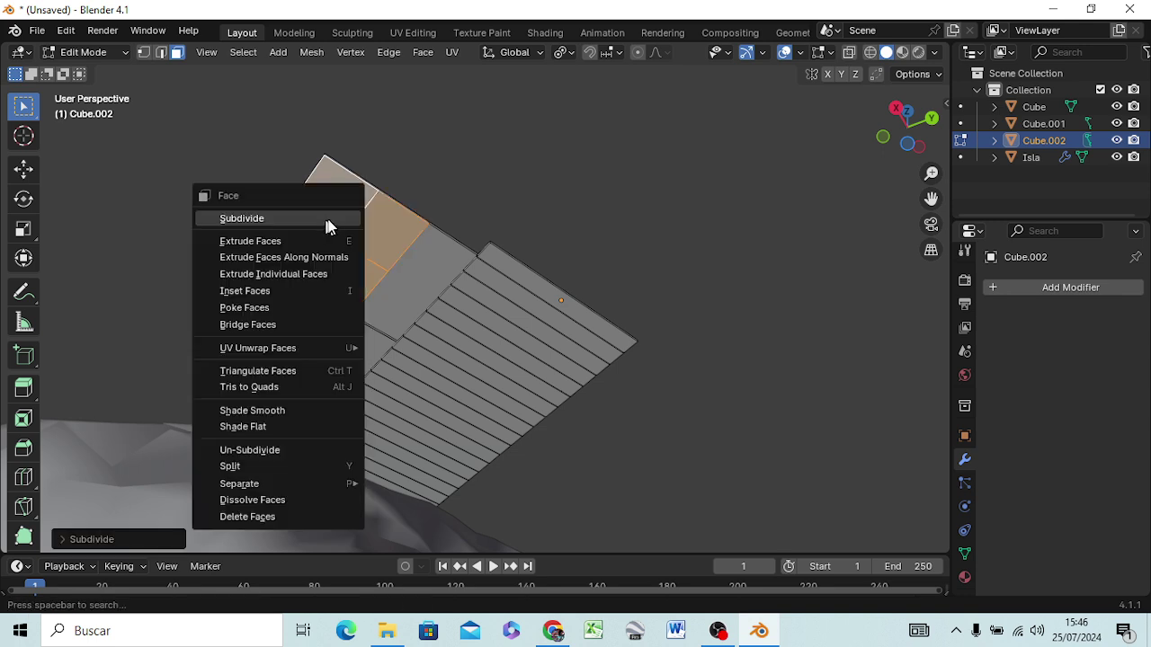
left_click(314, 220)
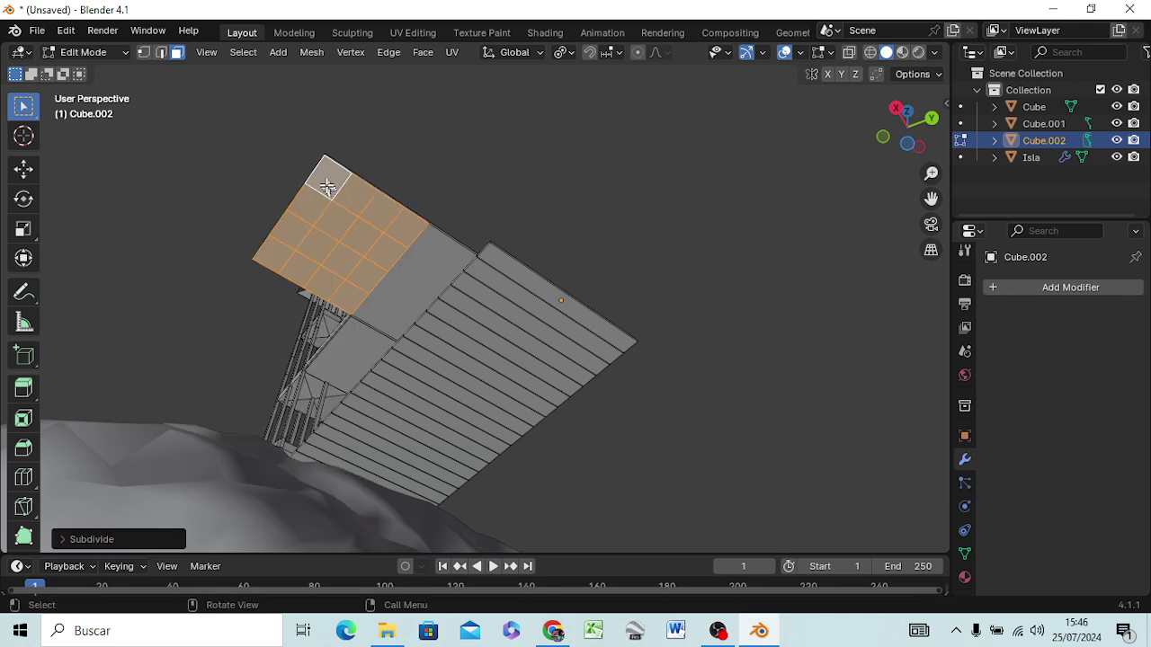
right_click(326, 186)
left_click(316, 188)
Select the four corner faces of the grid
left_click(415, 224, "shift")
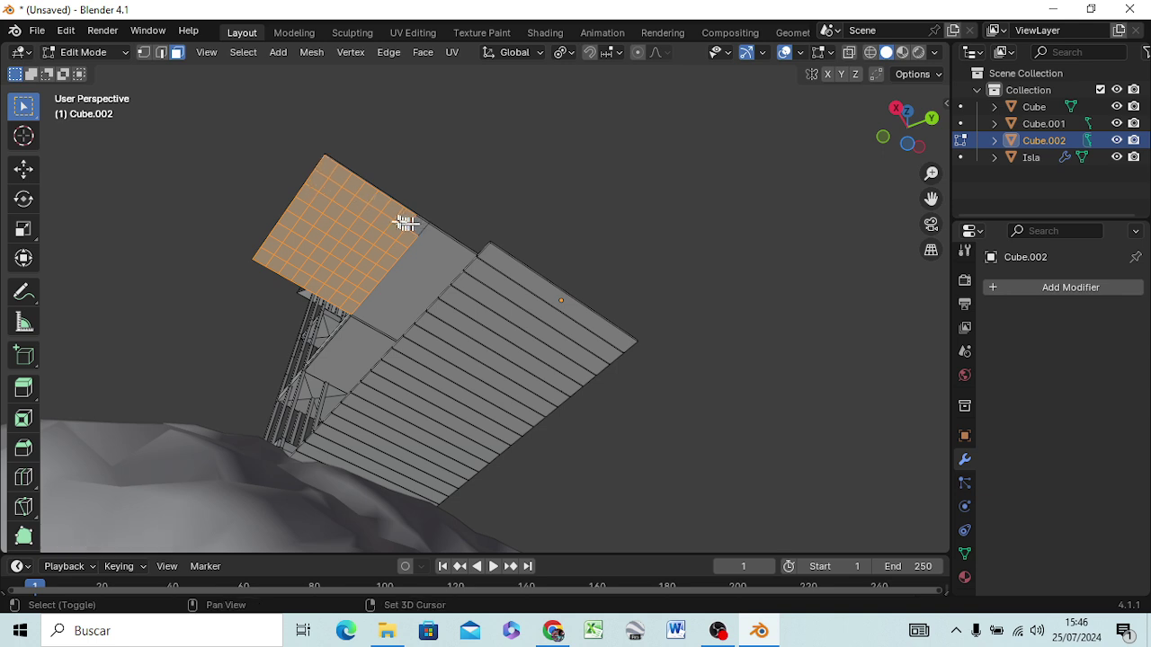
left_click(331, 168)
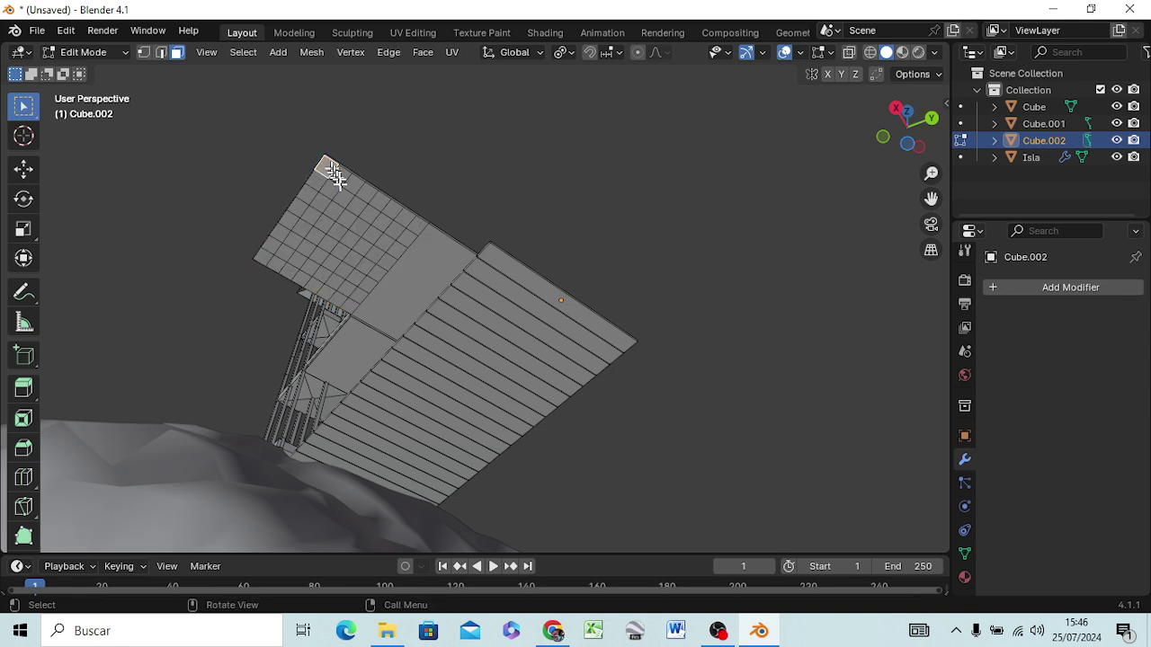
left_click(416, 225, "shift")
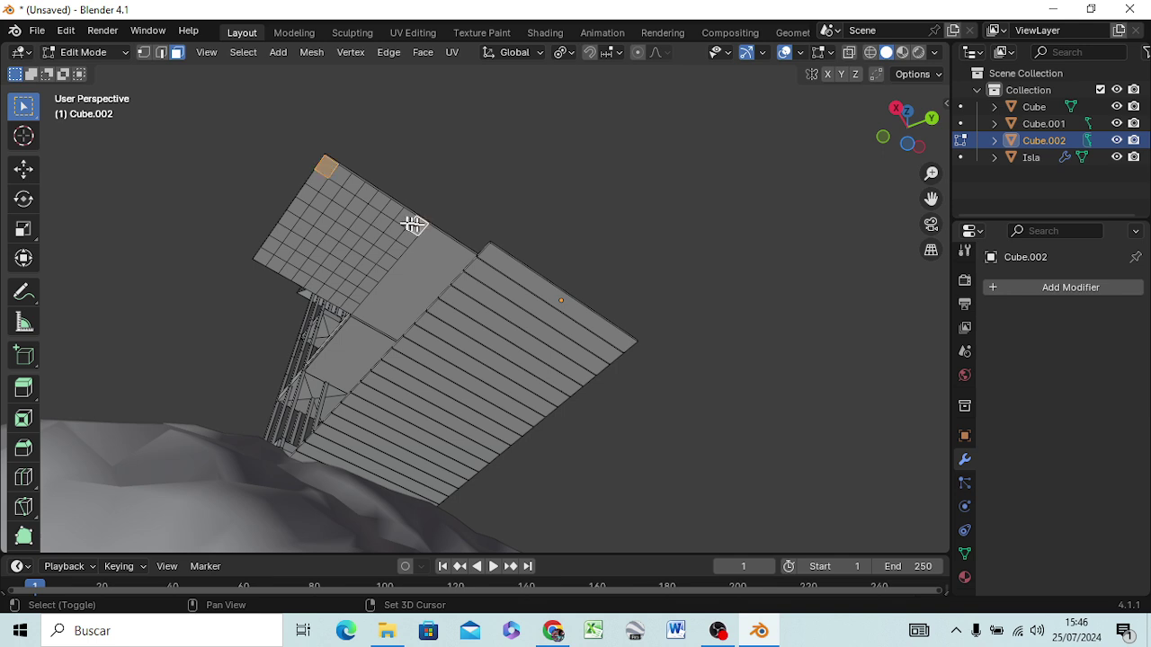
left_click(350, 305, "shift")
left_click(260, 258, "shift")
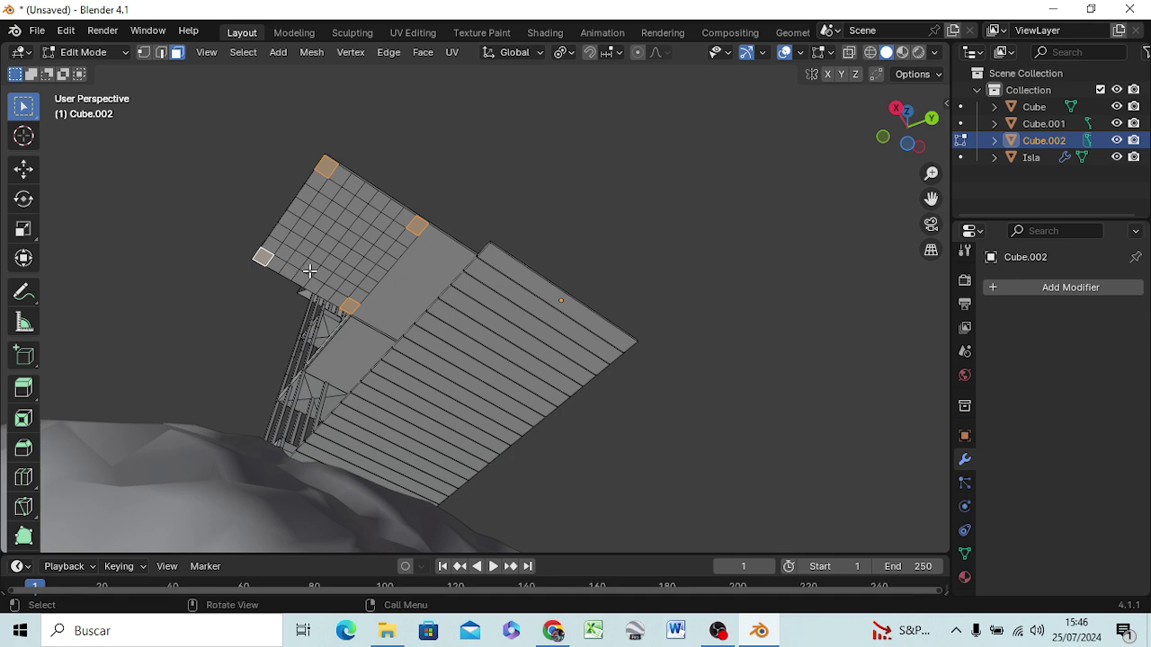
From right view, extrude the four corner faces about 34.5 m down to the rock as stilts
key("KP_3")
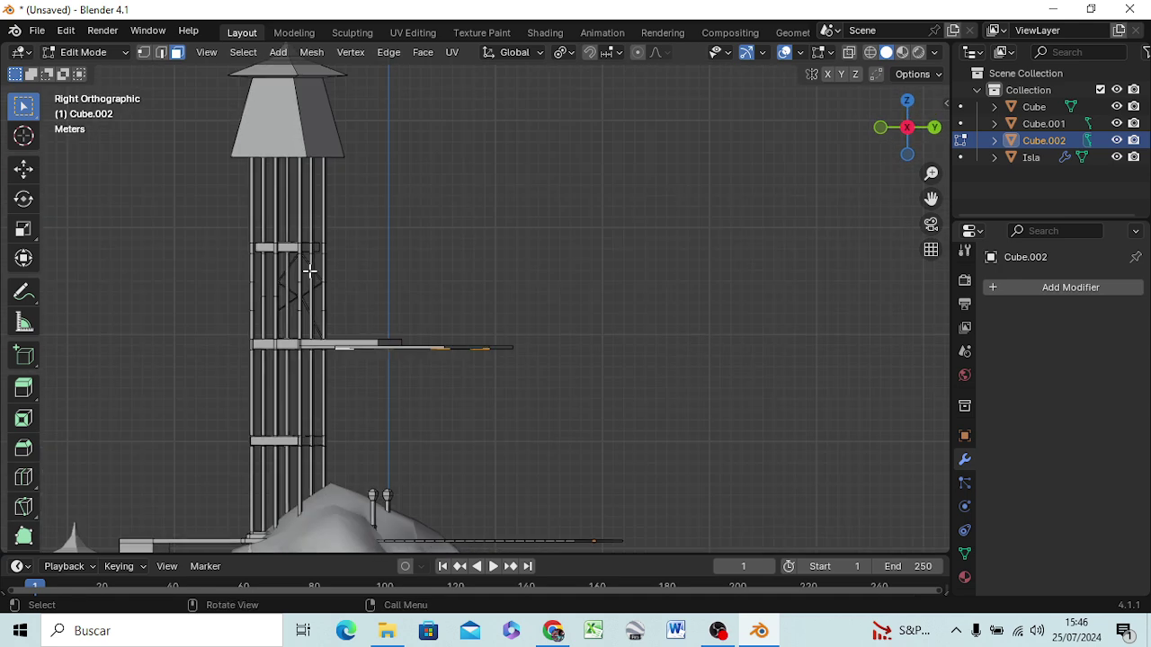
scroll(310, 270, "down", 1)
scroll(321, 260, "down", 3)
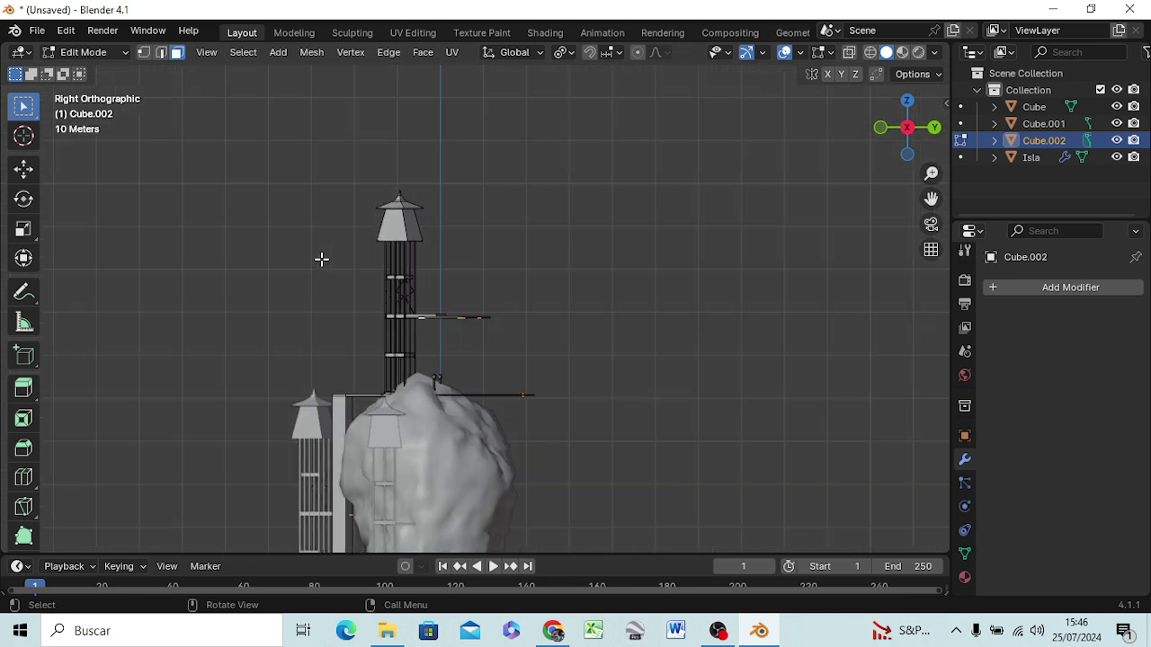
scroll(327, 256, "down", 3)
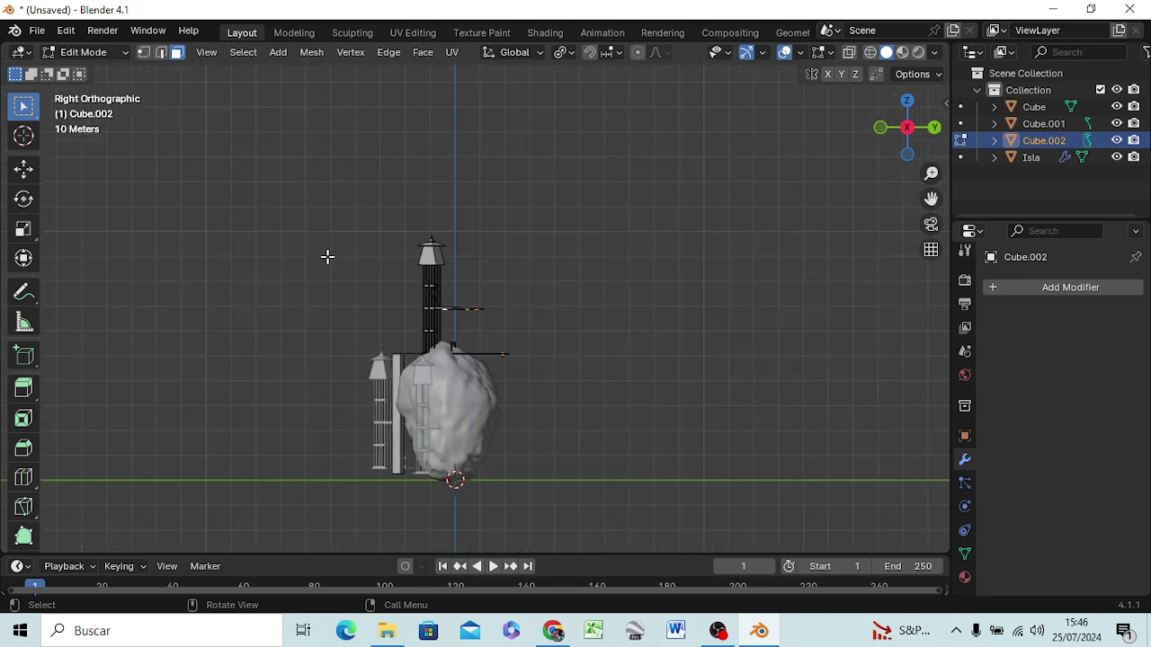
key("e")
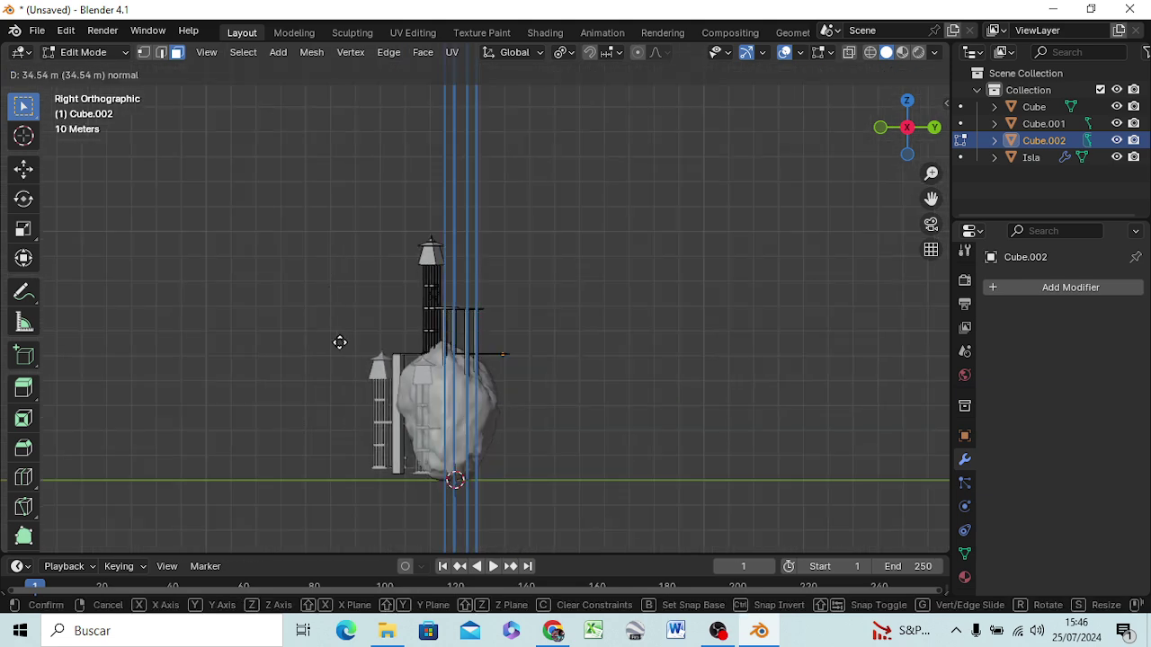
left_click(339, 342)
mouse_move(424, 380)
middle_mouse_down()
mouse_move(252, 449)
mouse_move(223, 411)
mouse_move(243, 395)
middle_mouse_up()
scroll(443, 435, "up", 2)
scroll(449, 432, "up", 2)
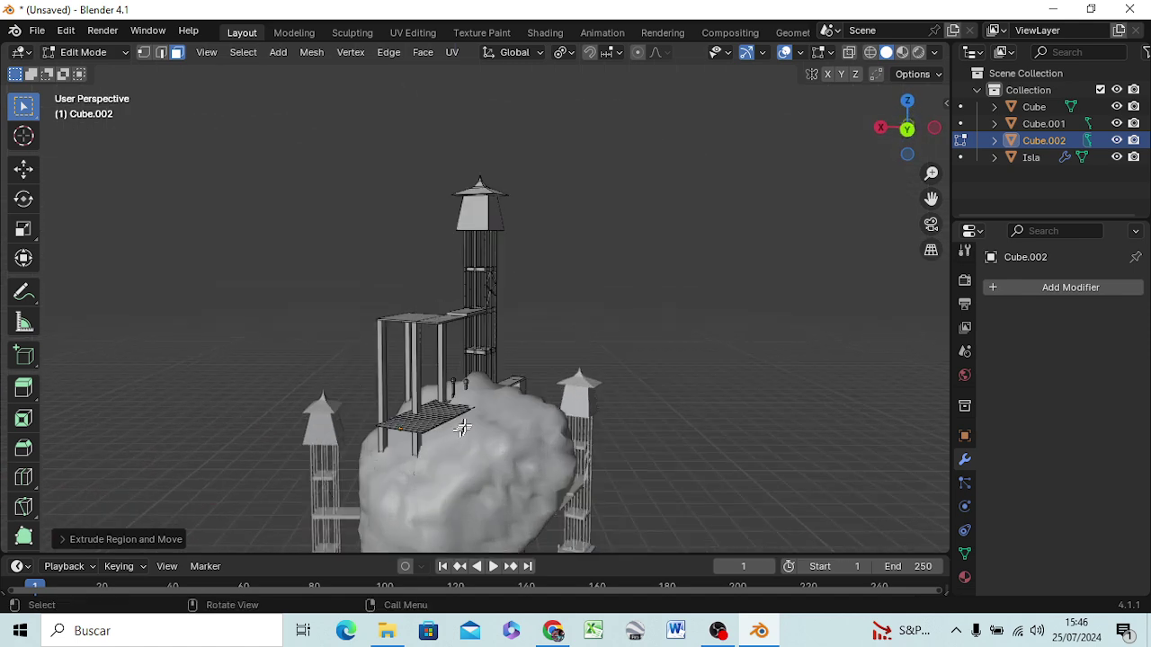
scroll(458, 422, "up", 2)
Extrude the platform's top face up into a low box hut
left_click(375, 330)
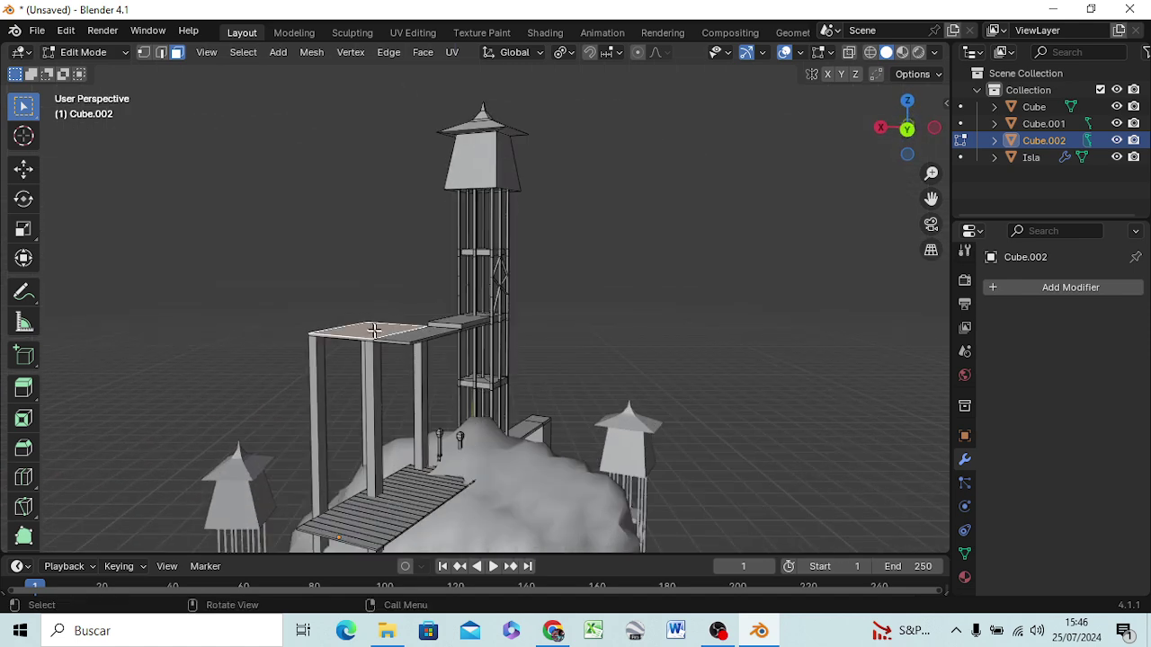
key("e")
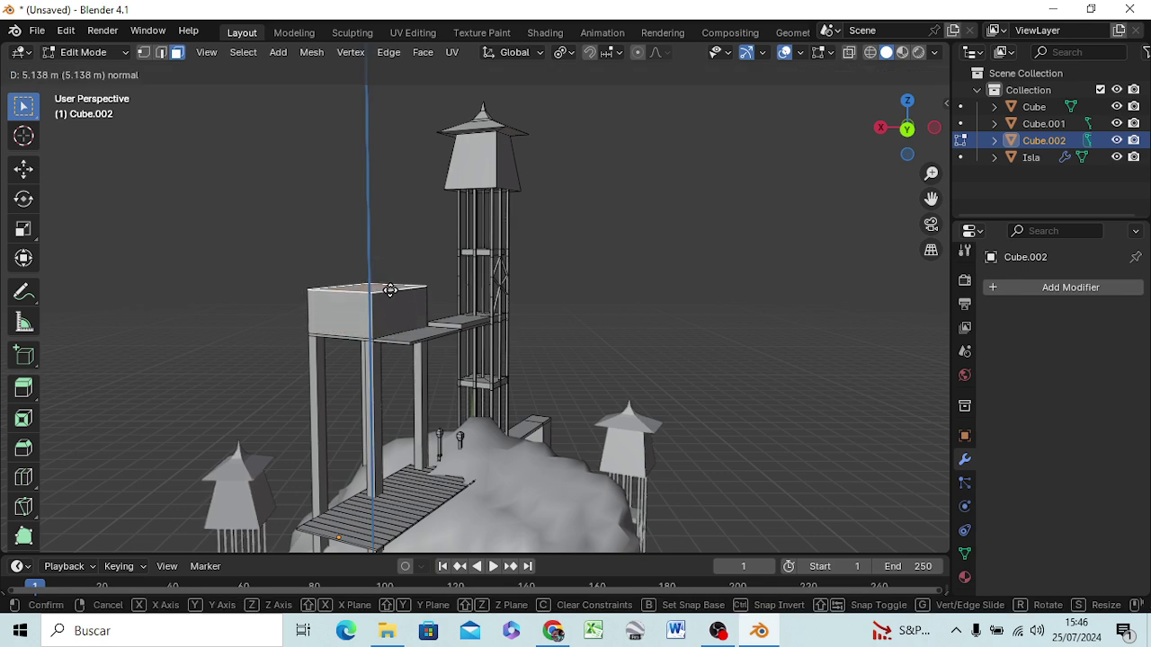
left_click(391, 292)
middle_click_drag(366, 313, 414, 383)
Subdivide the hut's top into four and extrude one quarter about 6.5 m up, plus a thin top section
right_click(369, 291)
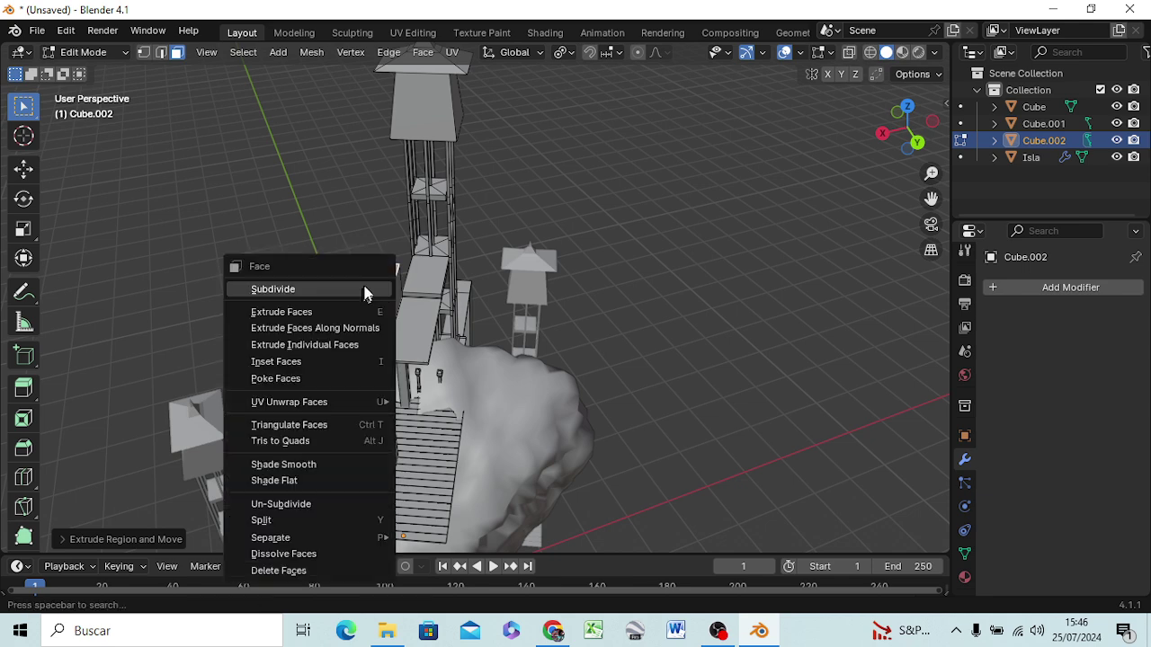
left_click(332, 284)
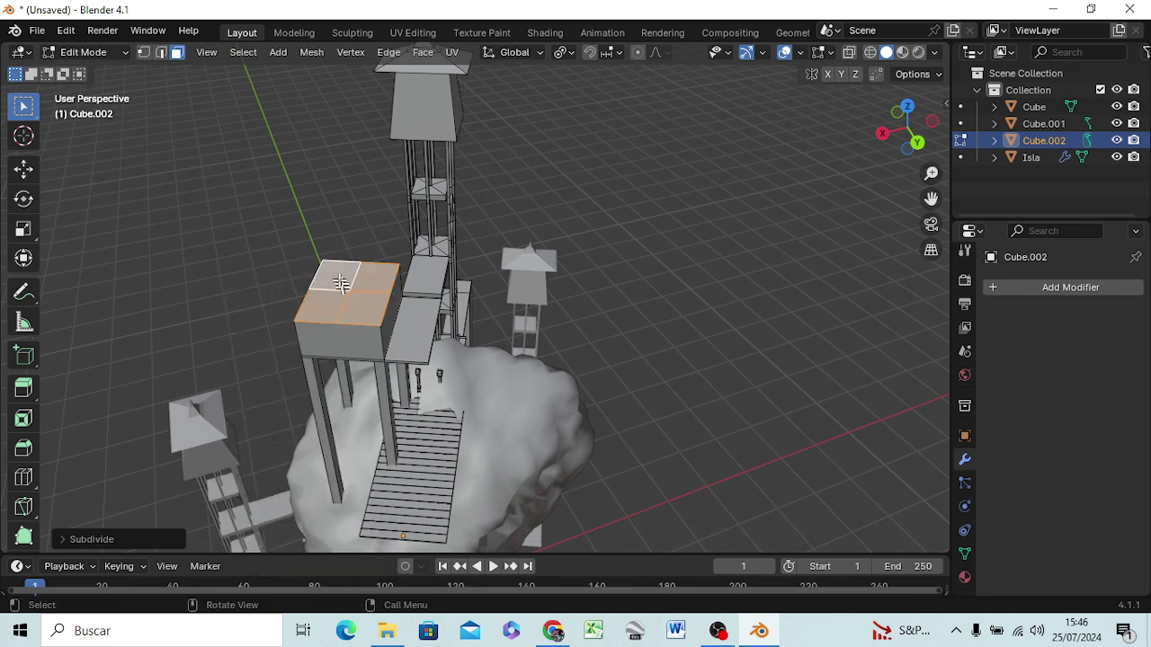
left_click(337, 277)
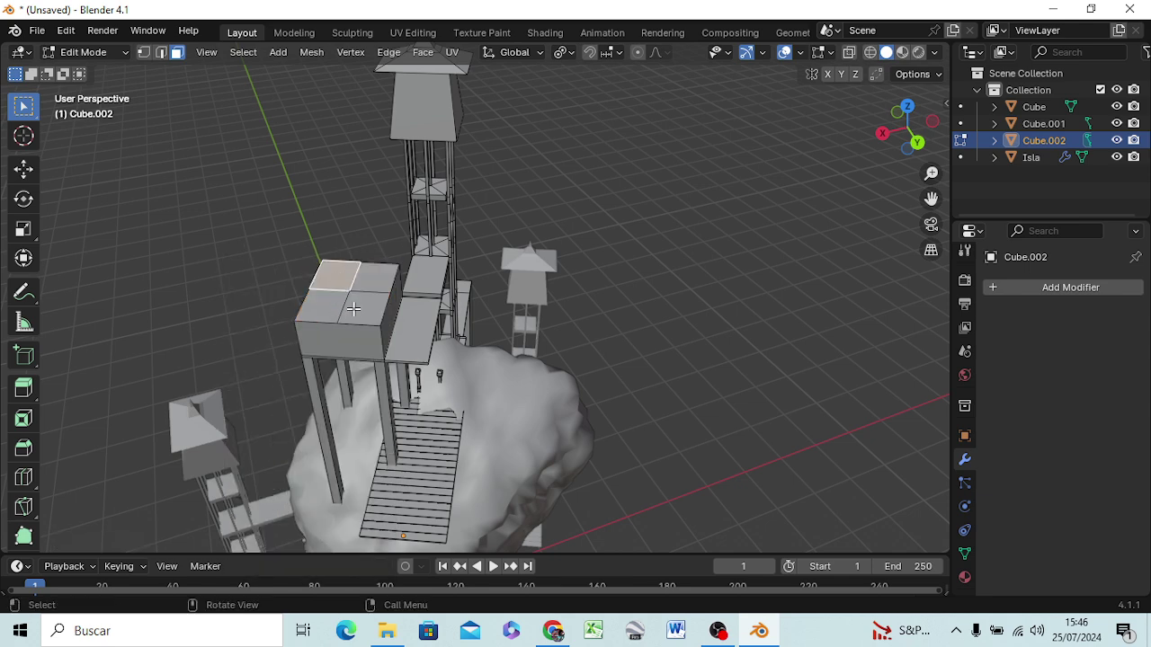
middle_click_drag(353, 308, 362, 239)
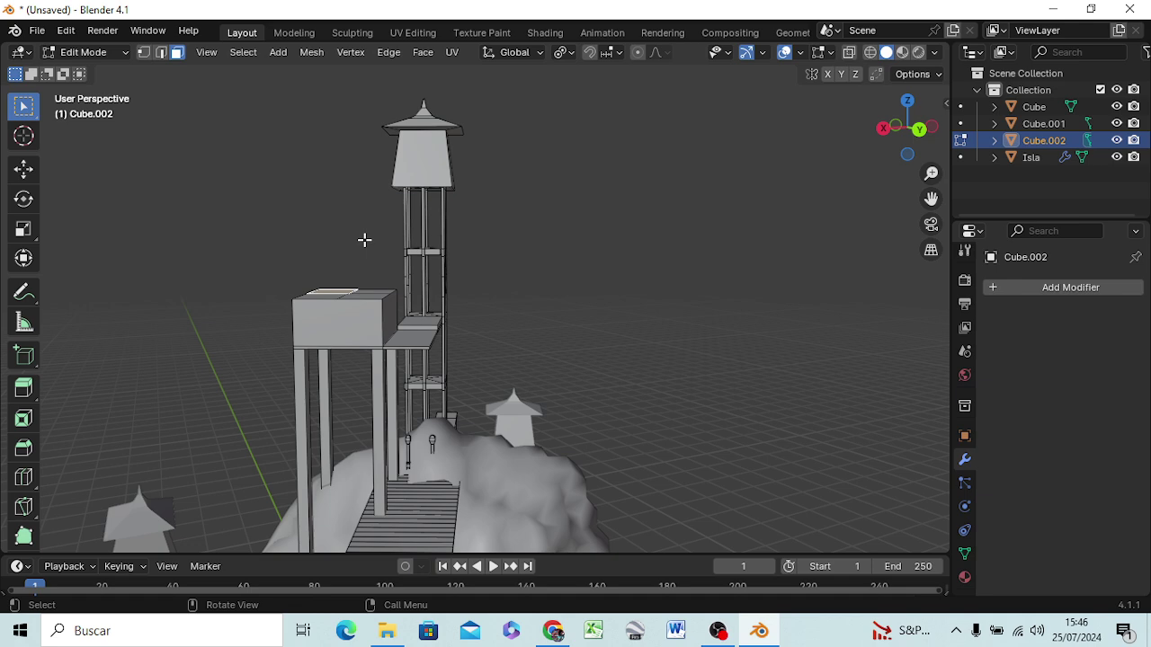
key("e")
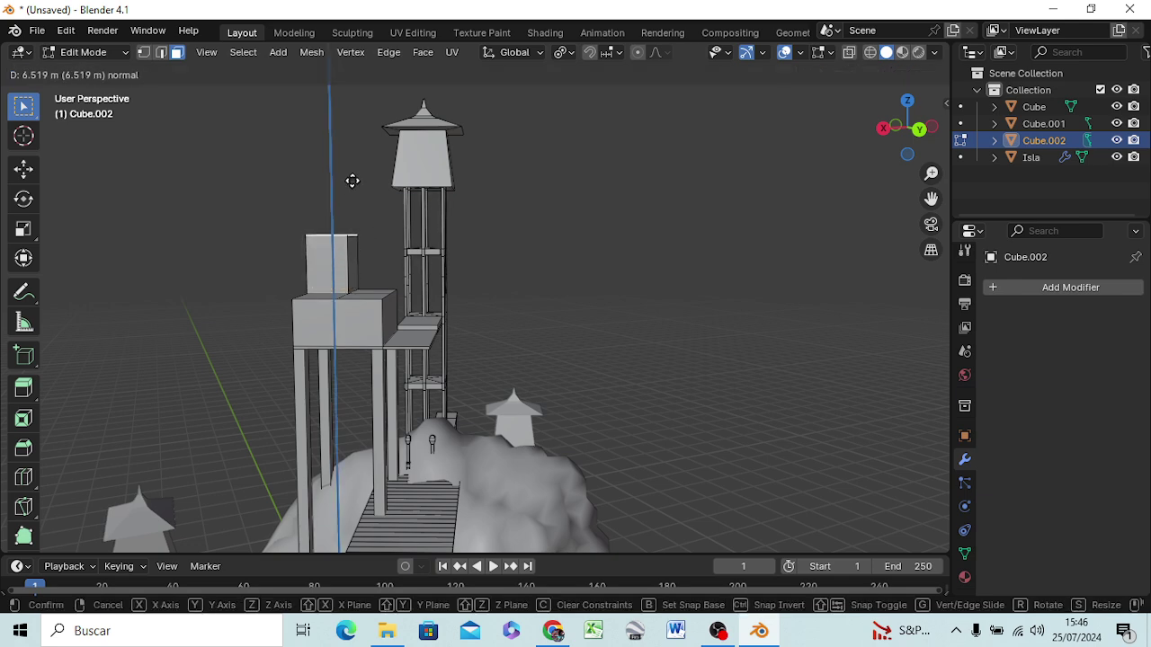
left_click(352, 172)
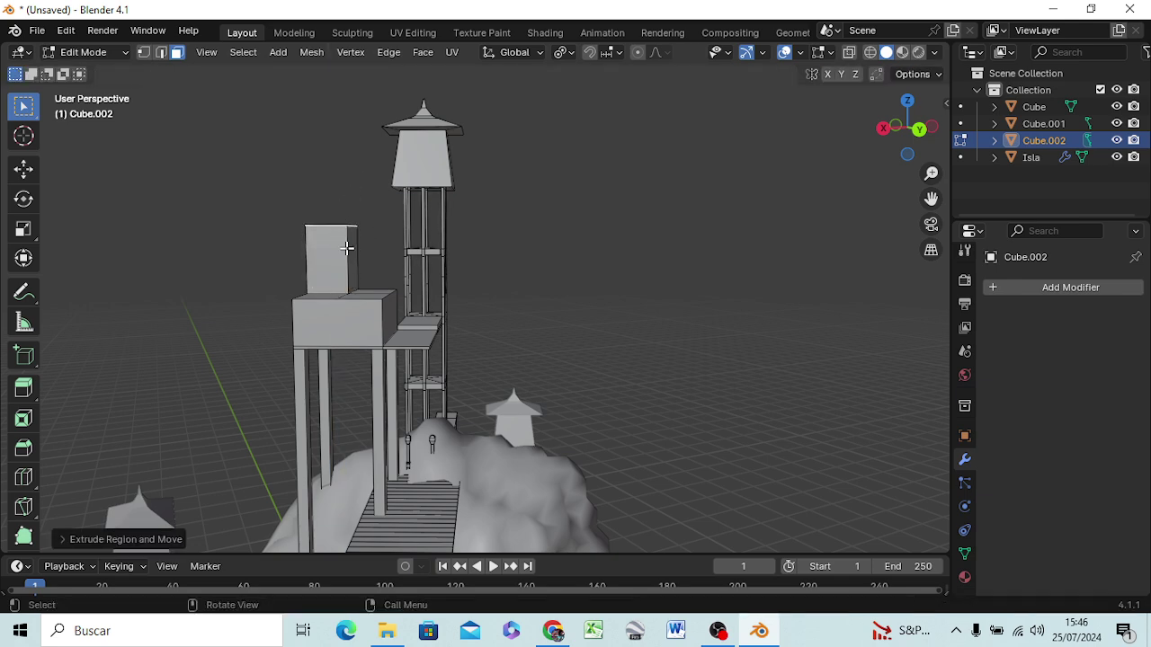
key("e")
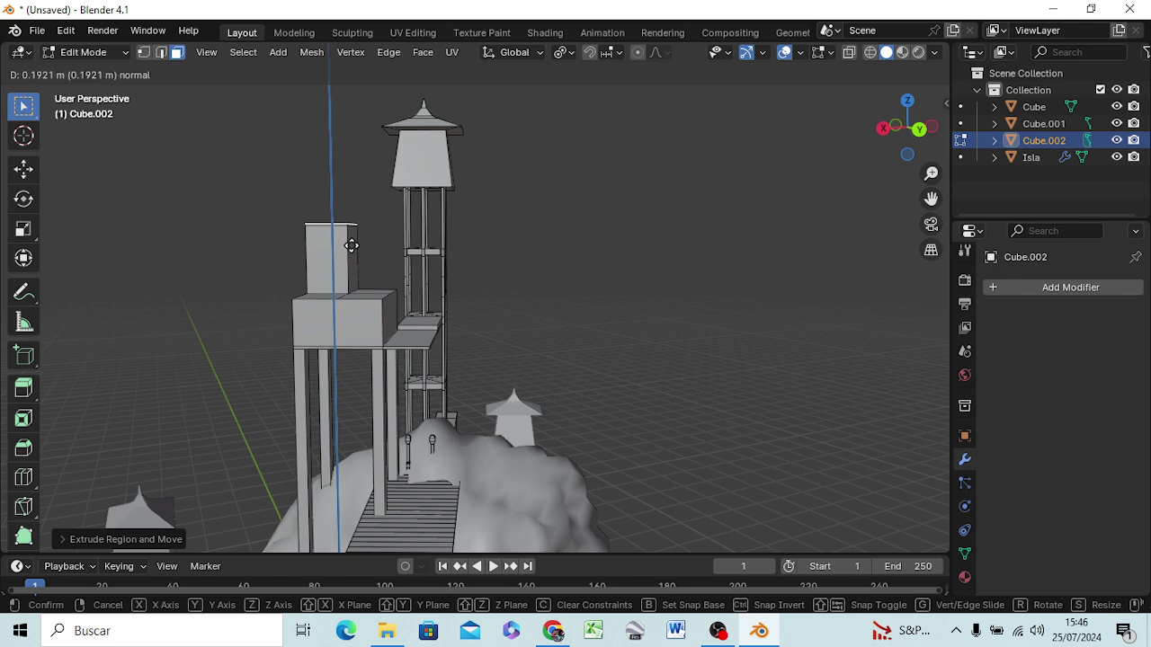
left_click(347, 241)
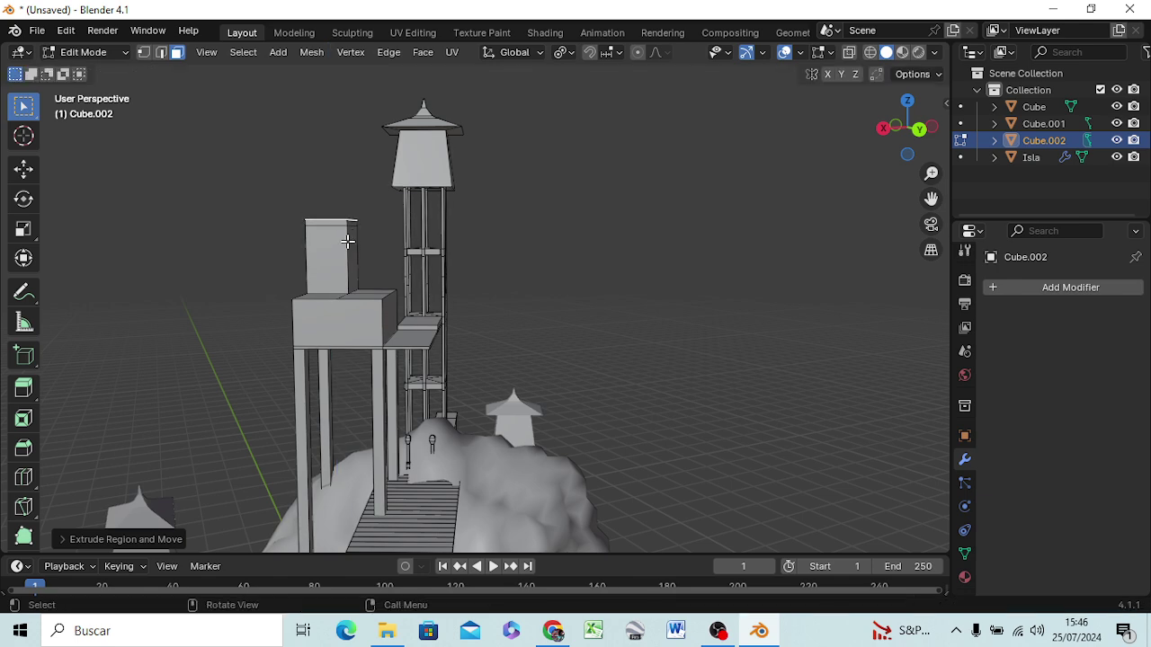
Scale the block's top face wide into an overhang and extrude it for roof thickness
key("s")
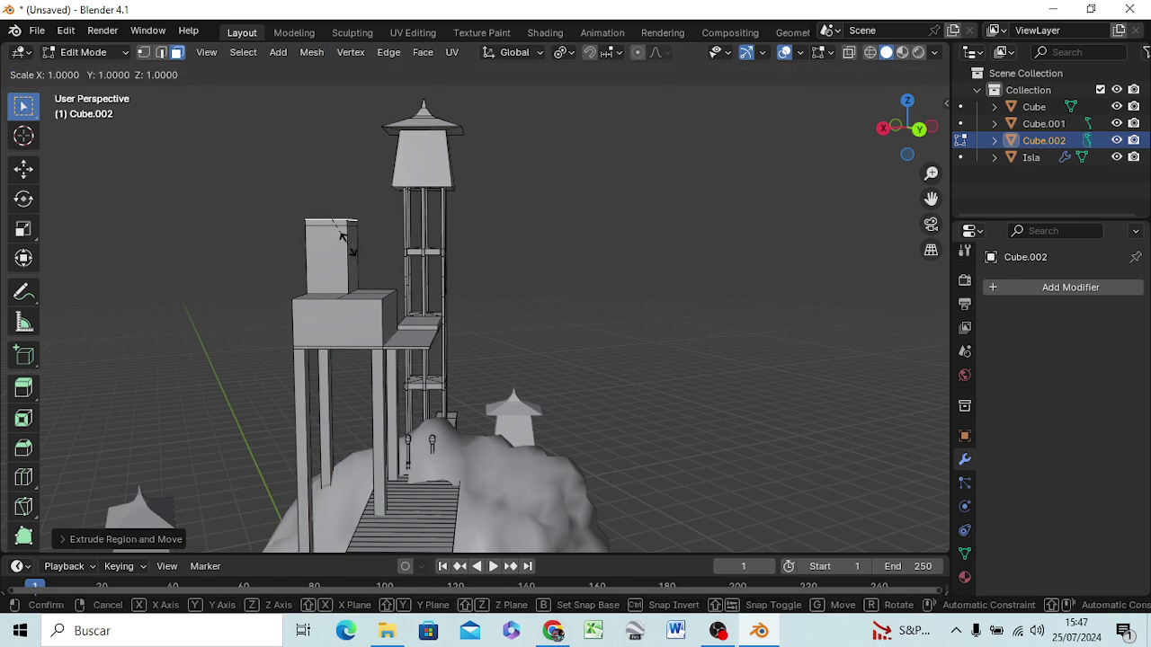
left_click(427, 274)
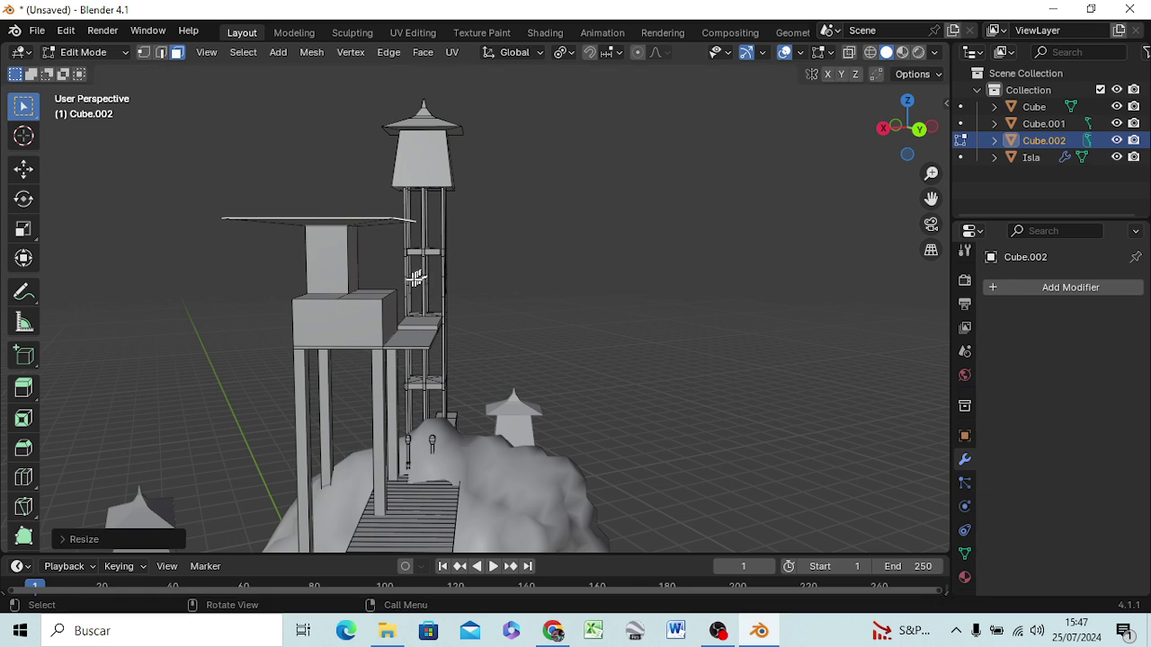
key("e")
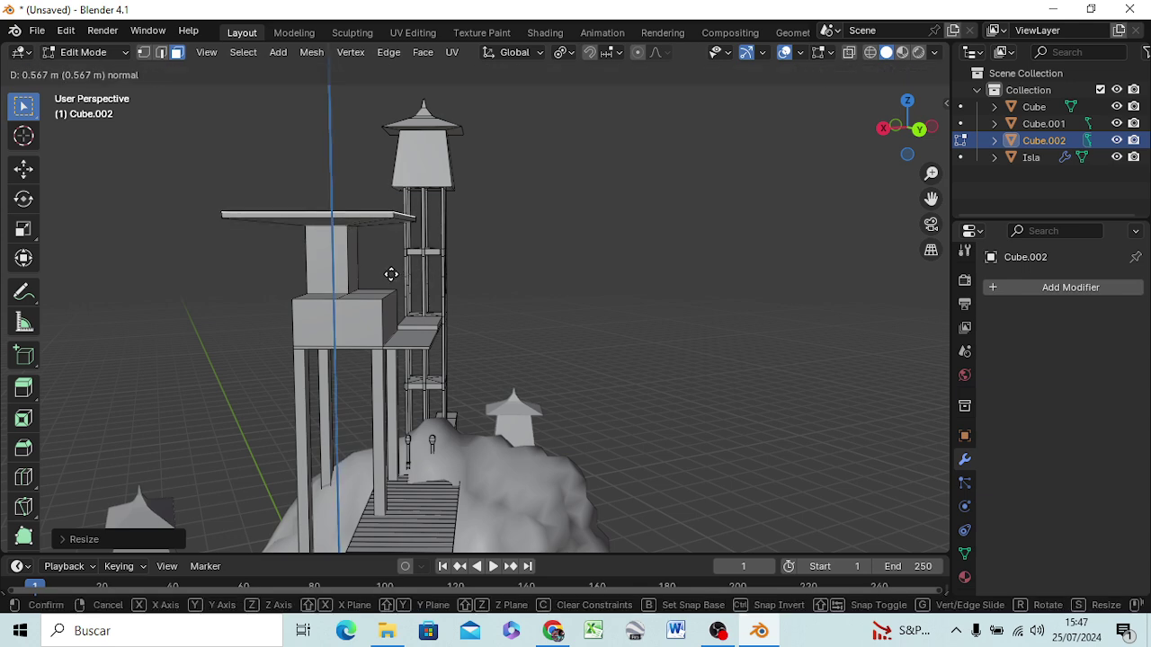
left_click(392, 273)
middle_click_drag(392, 282, 384, 345)
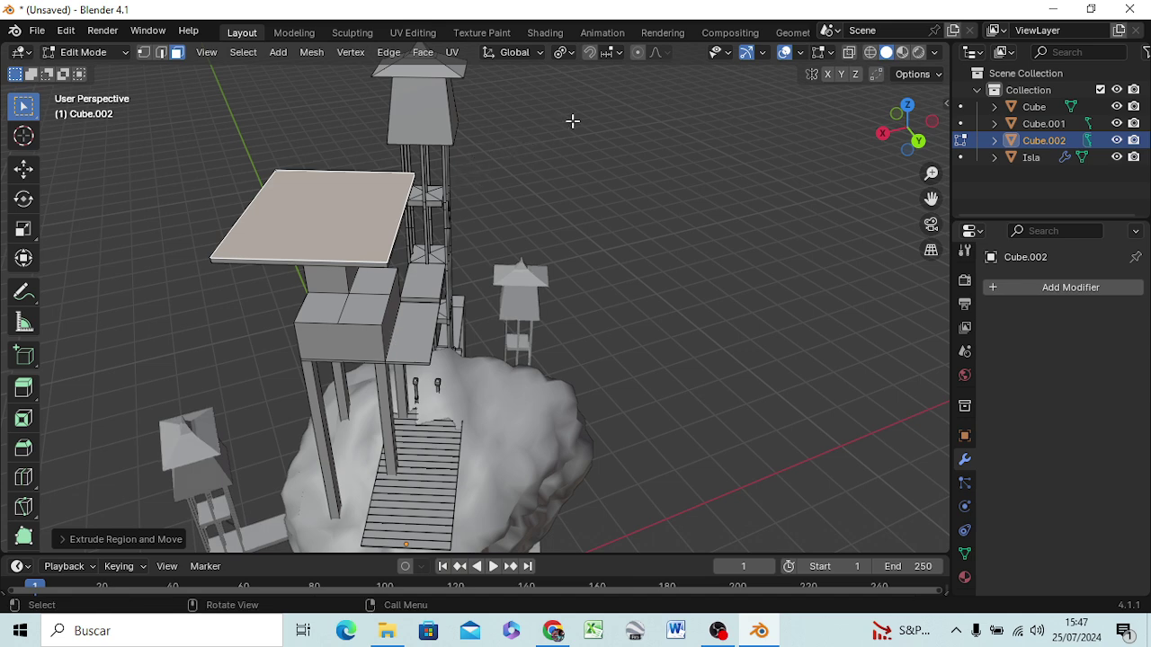
Inset the roof's top face, then shrink and reposition the inset face
key("i")
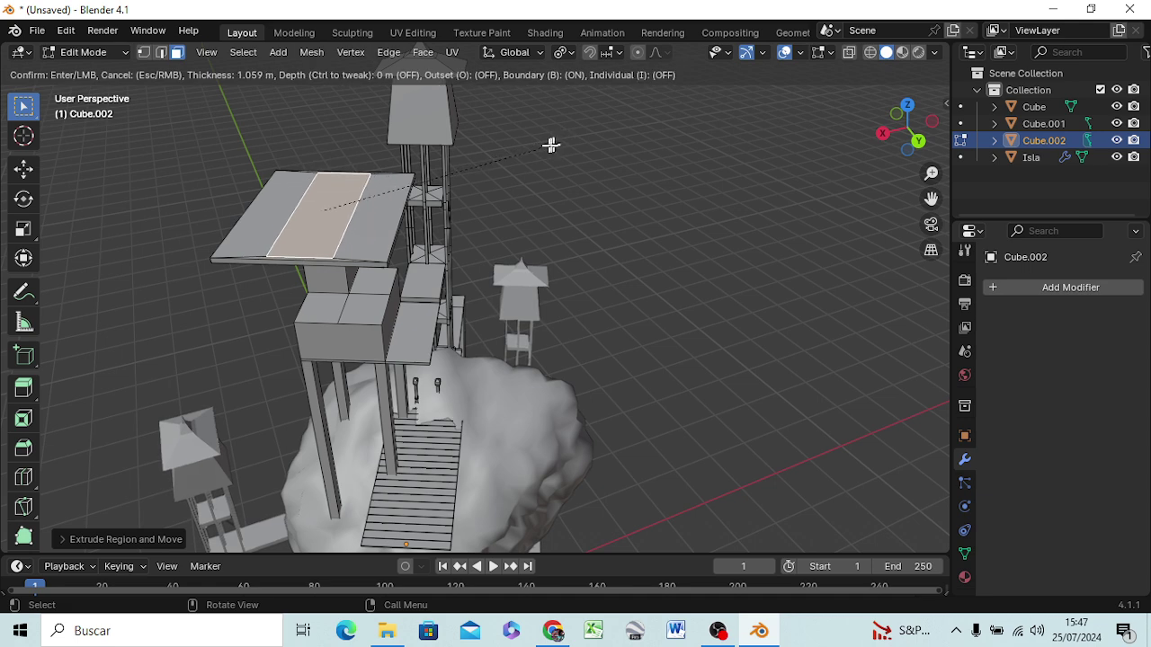
left_click(561, 138)
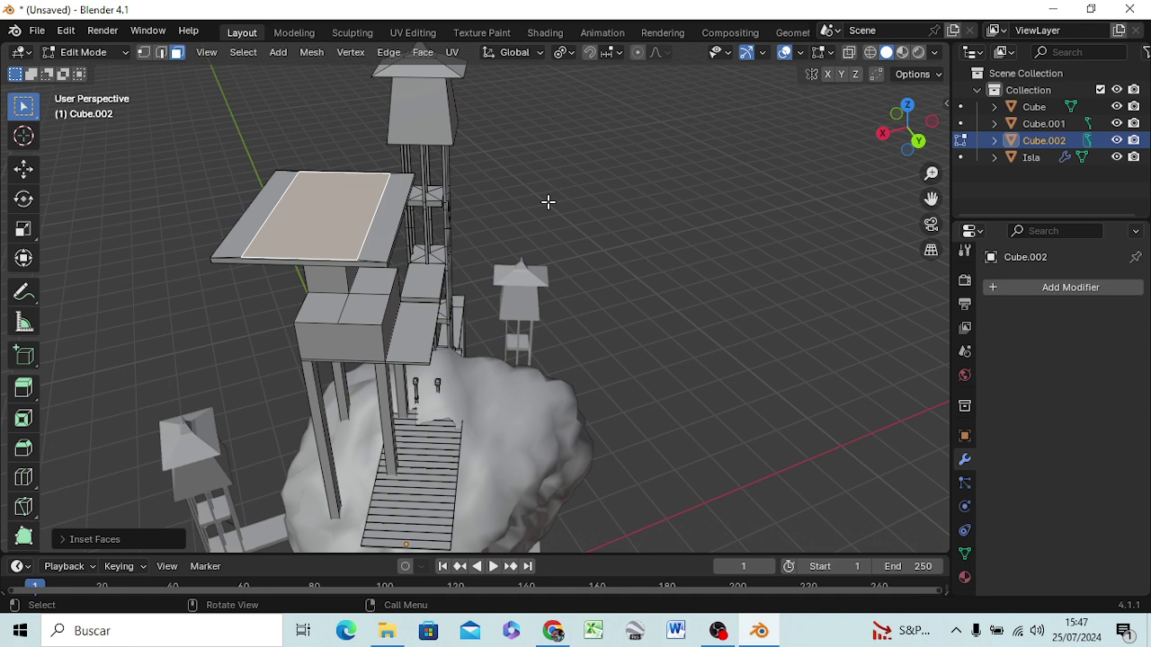
key("s")
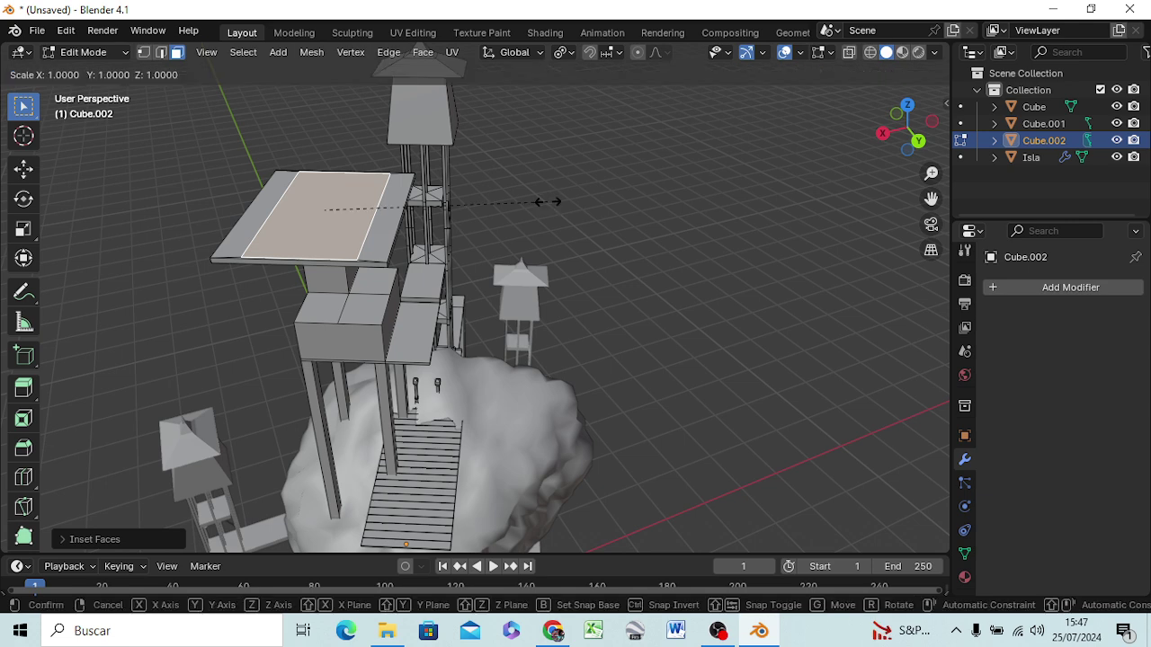
key("y")
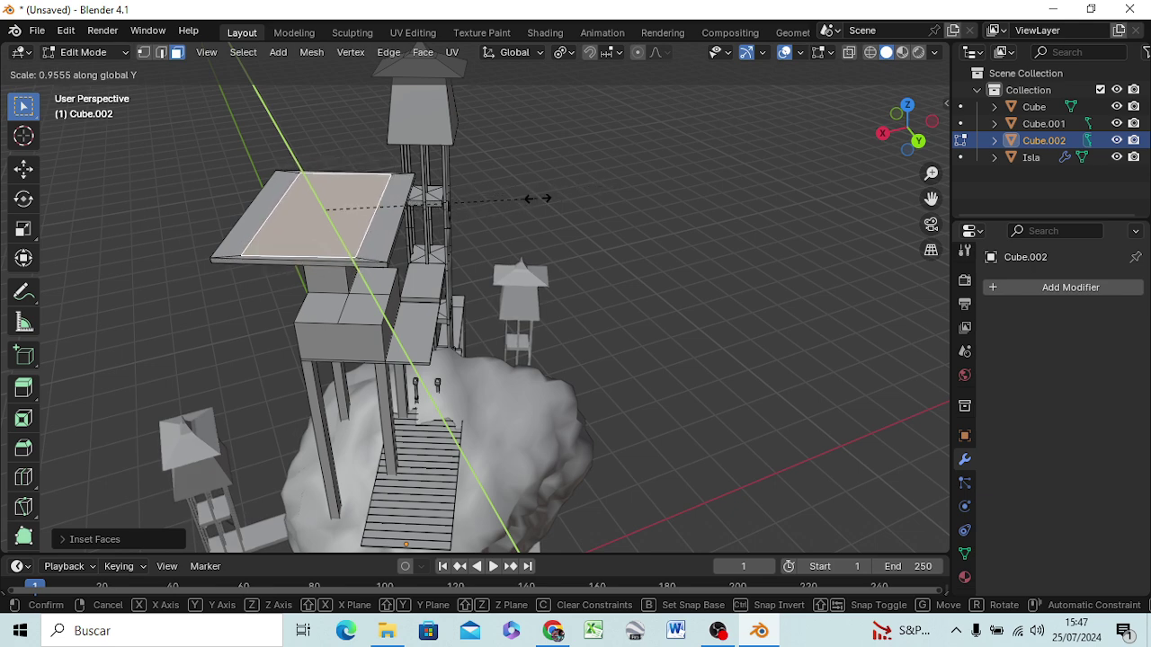
right_click(538, 198)
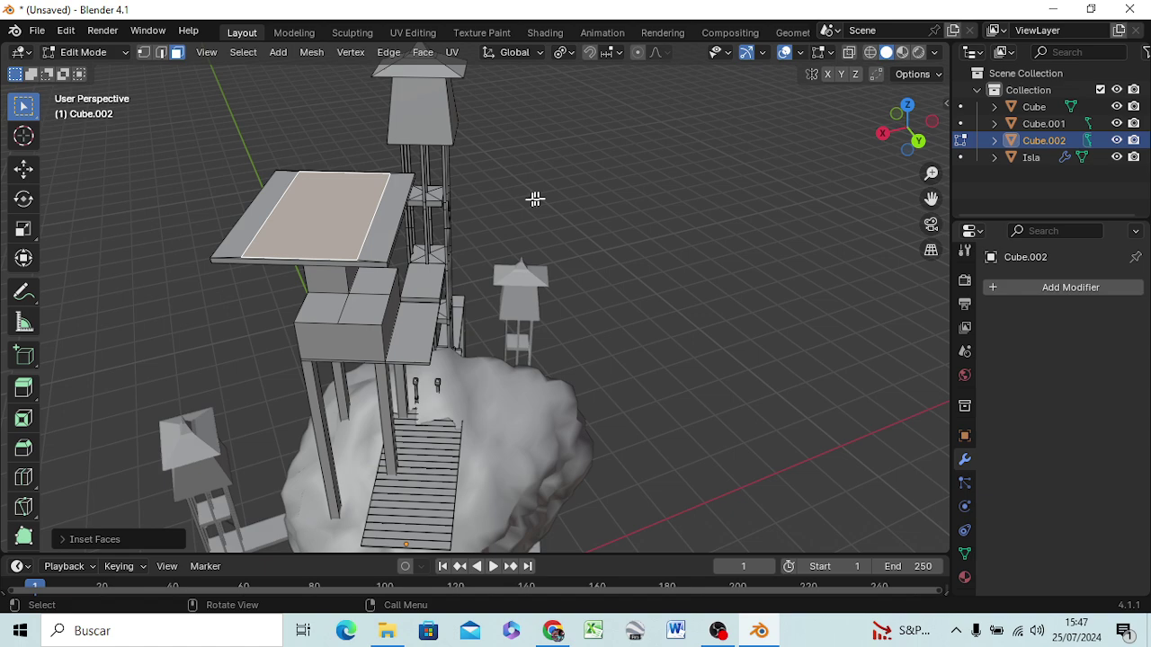
middle_click_drag(466, 256, 282, 295)
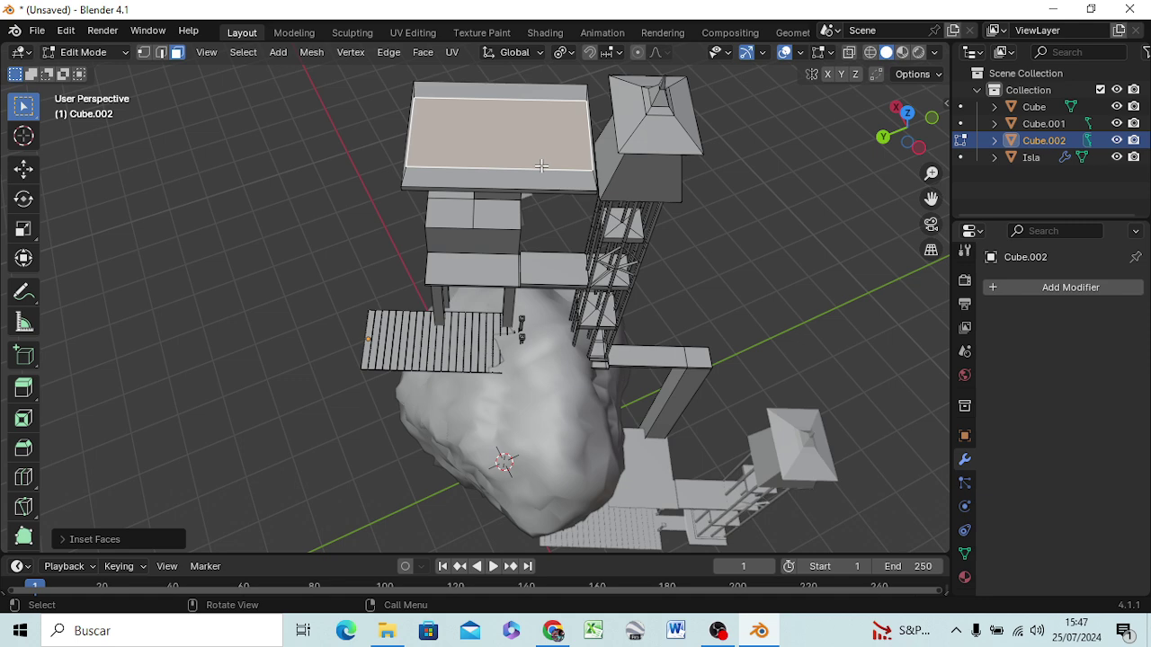
key("s")
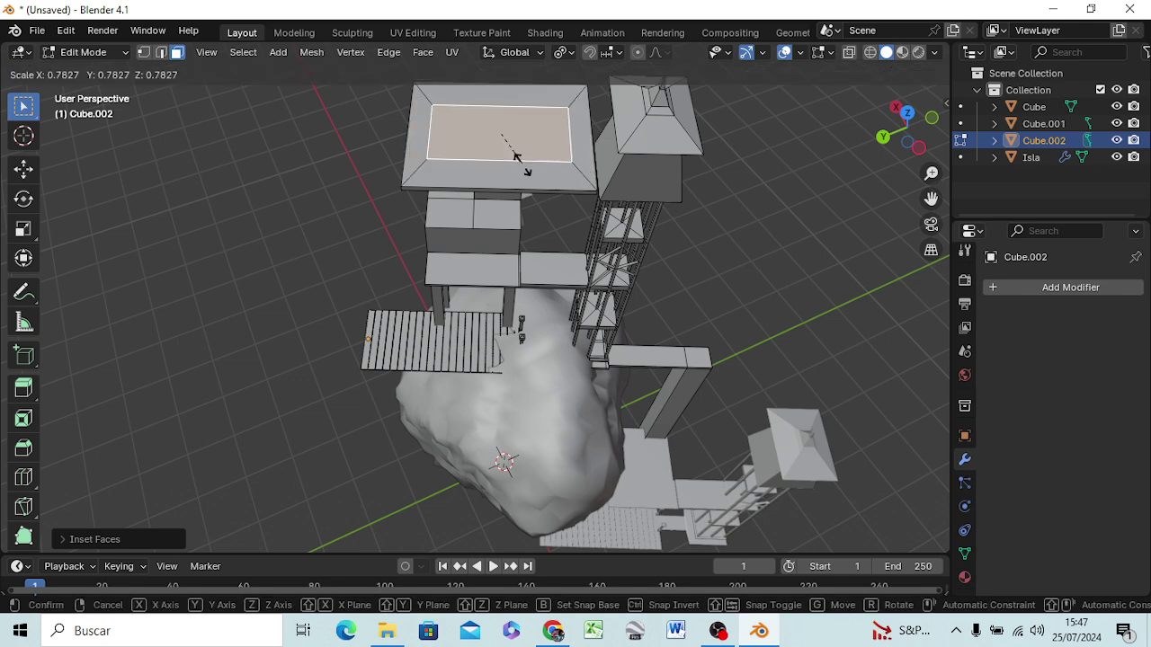
left_click(522, 164)
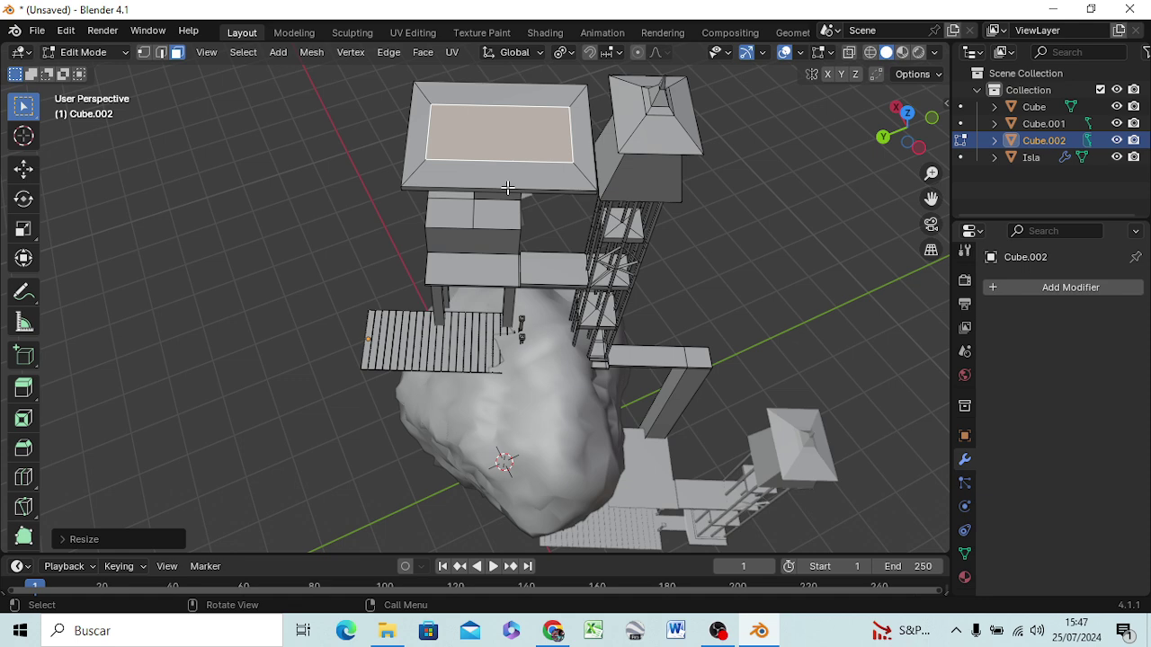
key("g")
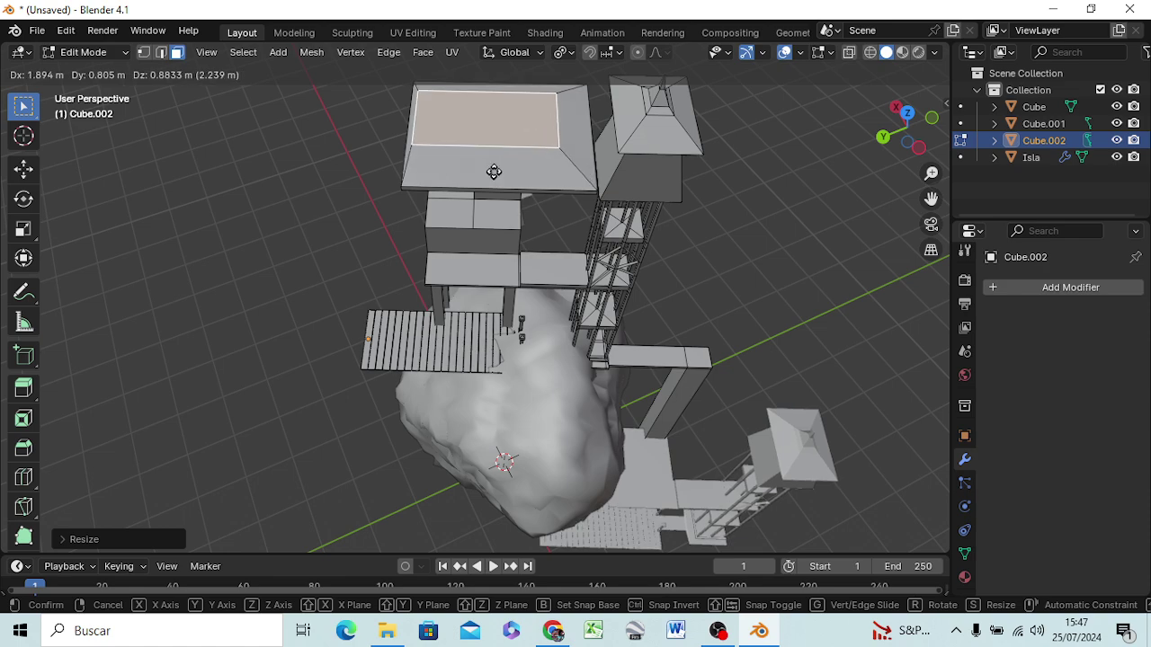
left_click(497, 169)
mouse_move(513, 209)
middle_mouse_down()
mouse_move(674, 128)
mouse_move(734, 128)
middle_mouse_up()
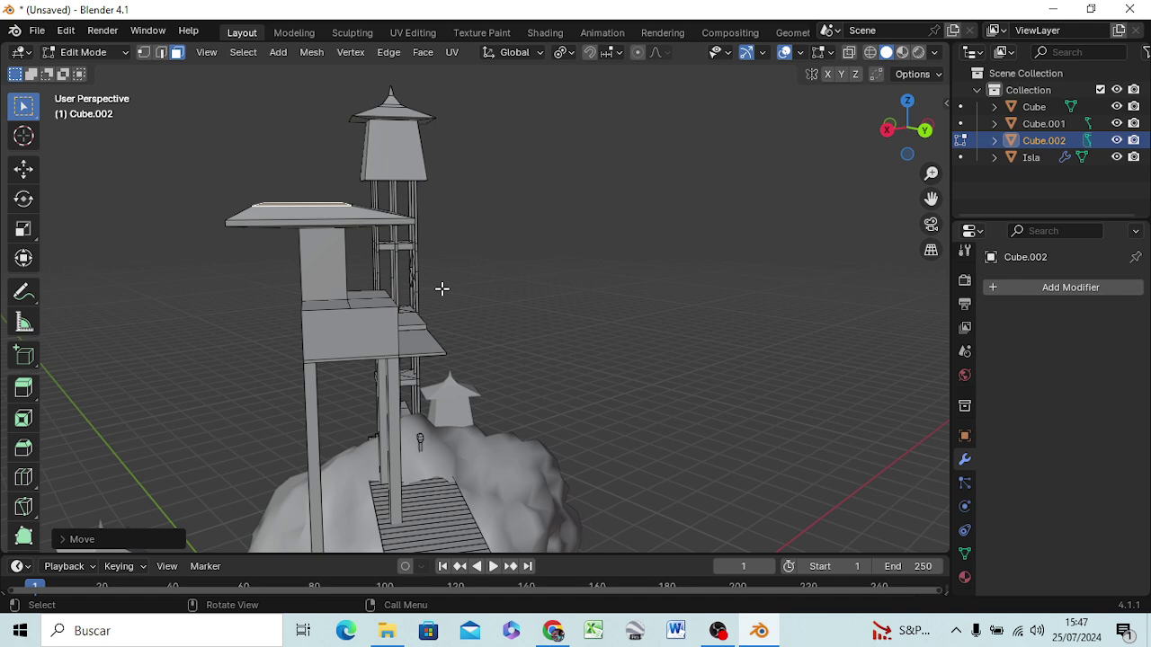
From front view, move the selected roof face vertically along Z
key("KP_1")
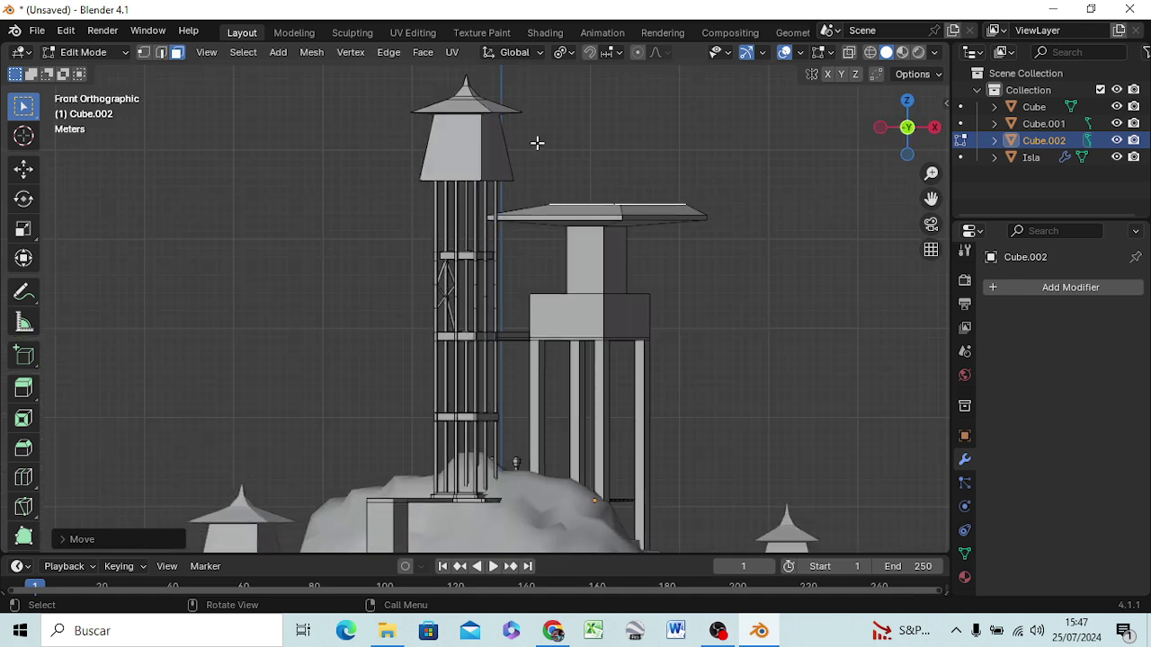
key("g")
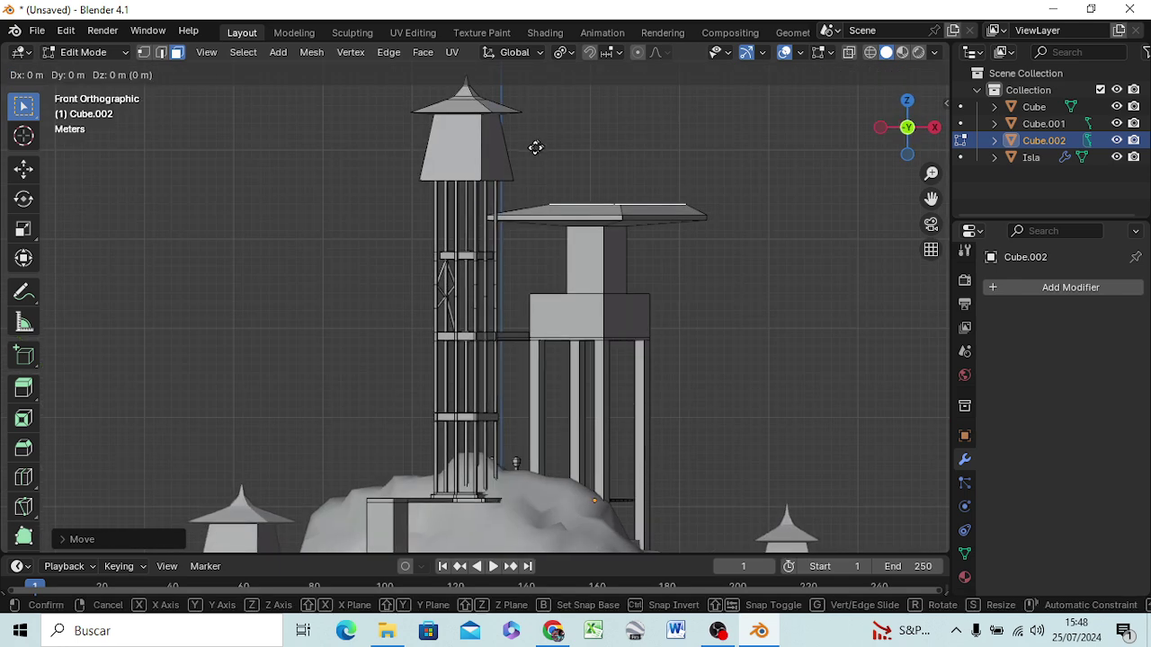
key("z")
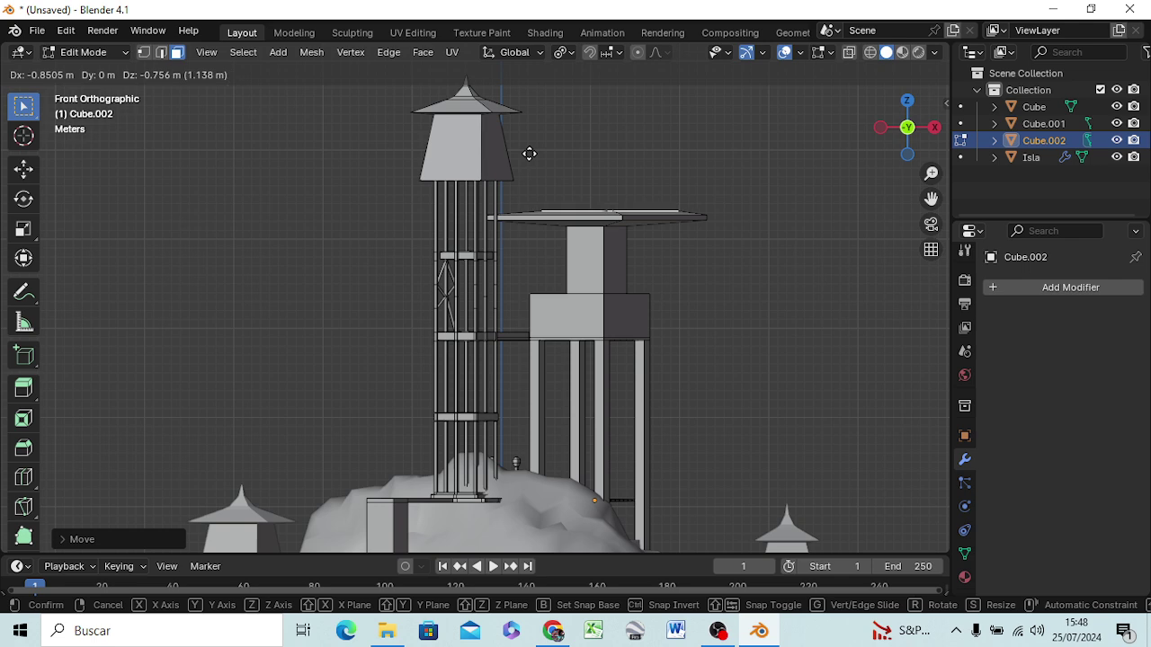
key("z")
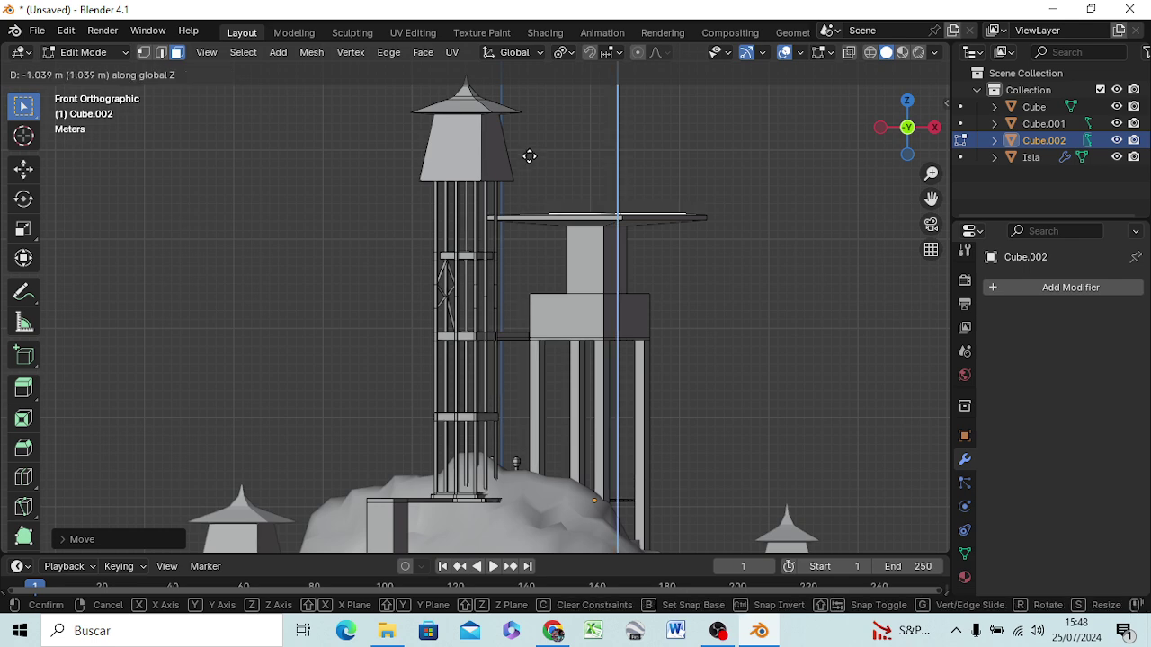
left_click(530, 157)
Extrude a box about 4.7 m tall and scale its top to 0.2 into a pointed roof
key("e")
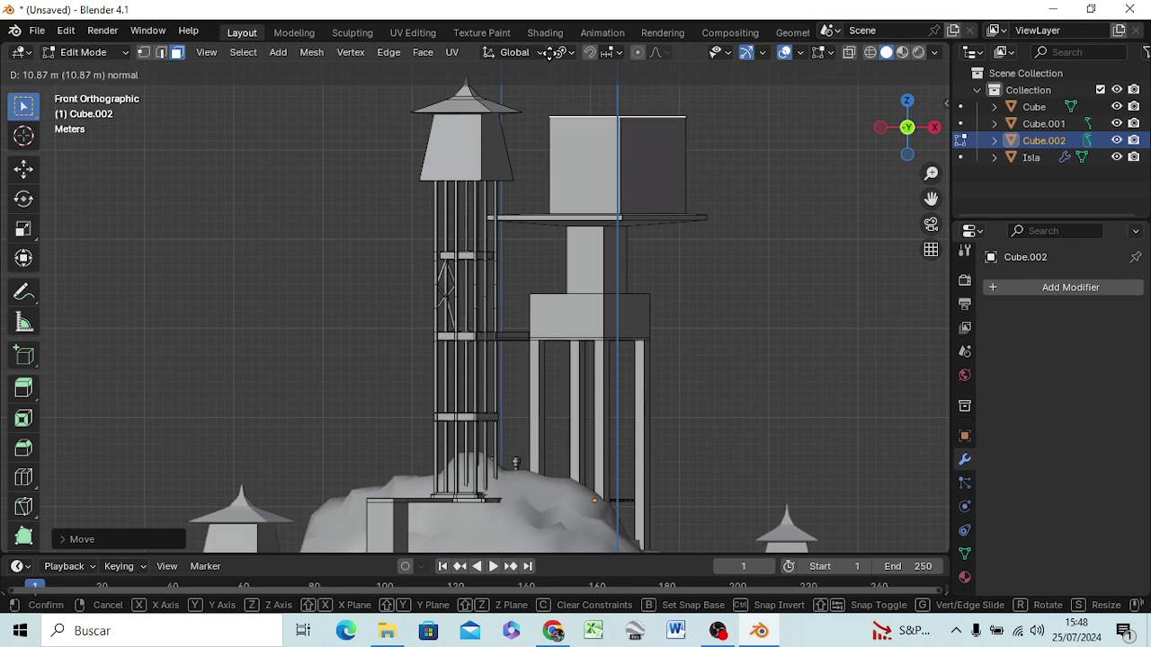
left_click(547, 66)
key("e")
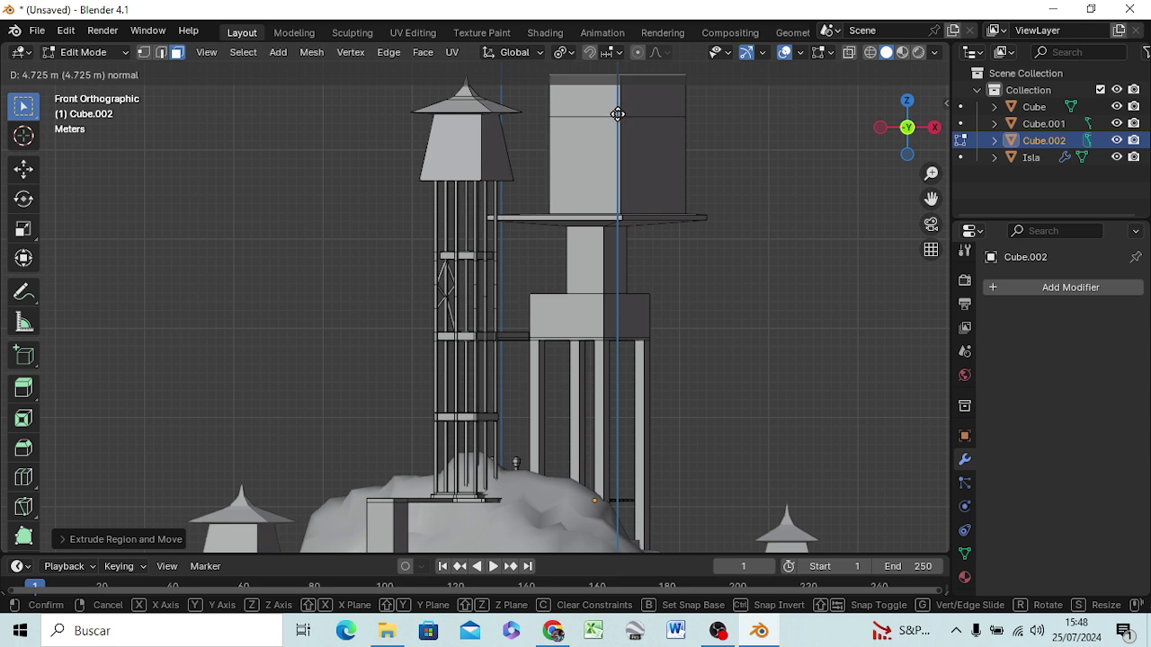
left_click(618, 114)
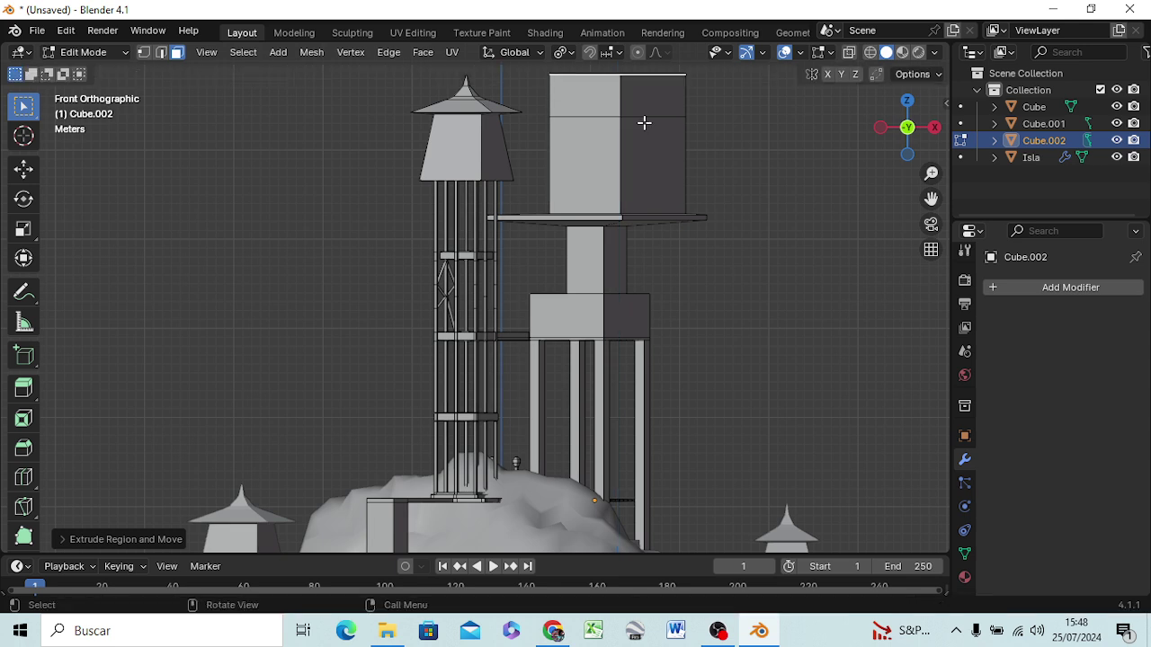
key("s")
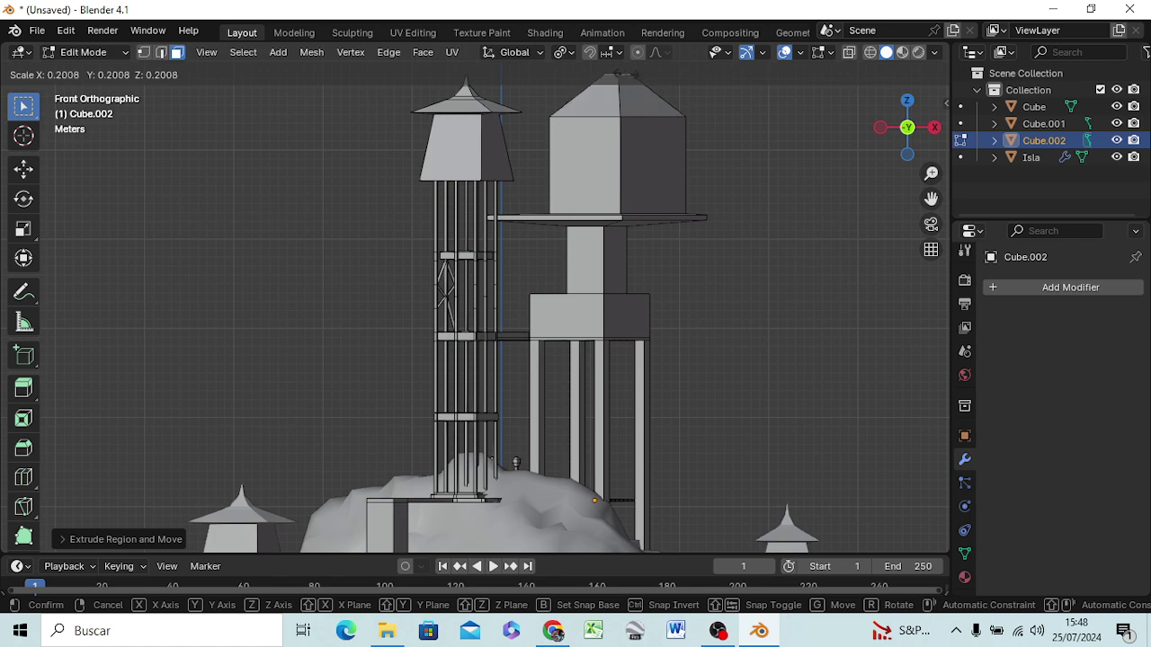
left_click(625, 74)
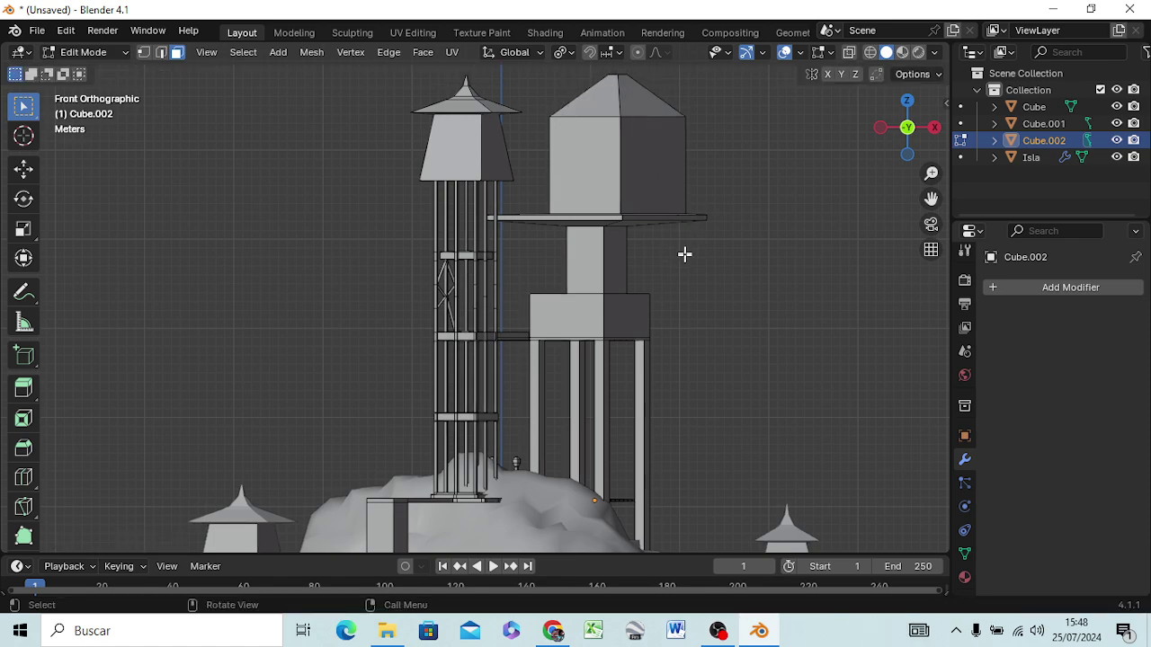
middle_click_drag(684, 254, 367, 311)
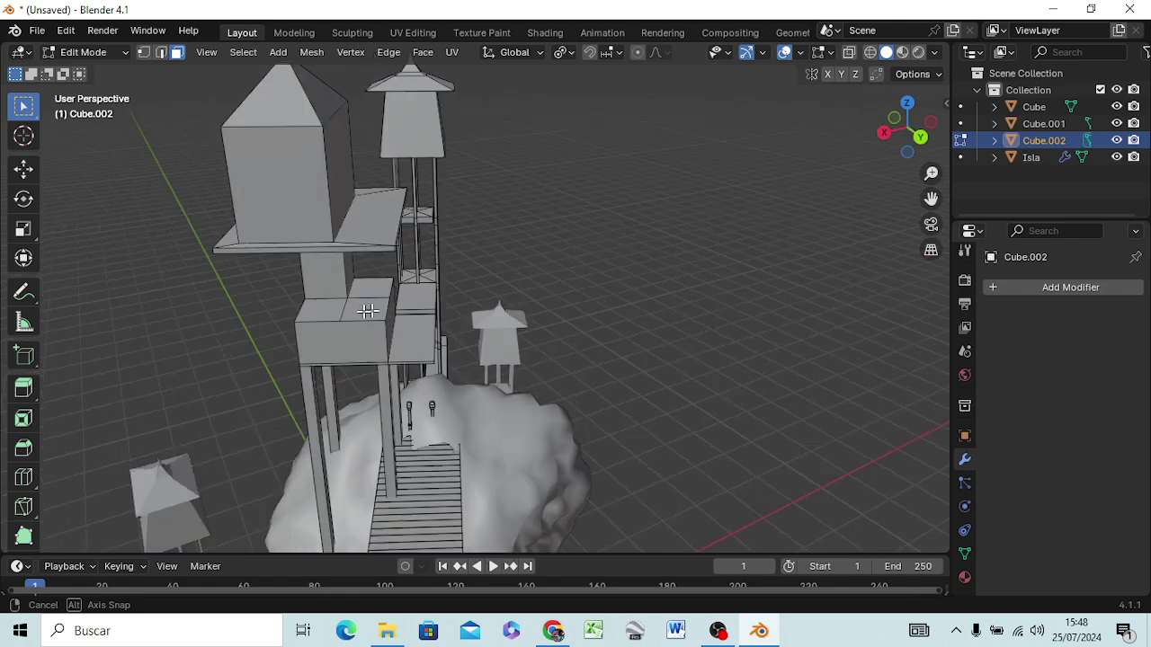
Pick the Shear tool, then return to Object Mode with the Cube.002 hut finished
middle_click_drag(368, 311, 446, 132)
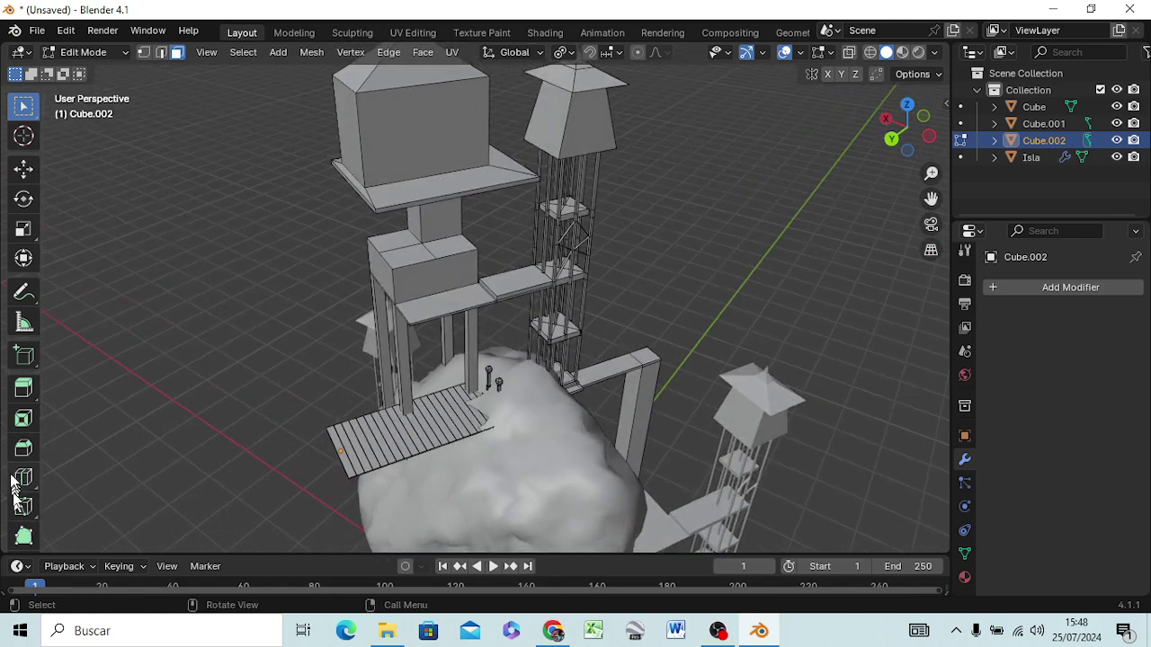
scroll(13, 484, "down", 2)
scroll(18, 490, "down", 2)
scroll(26, 494, "down", 1)
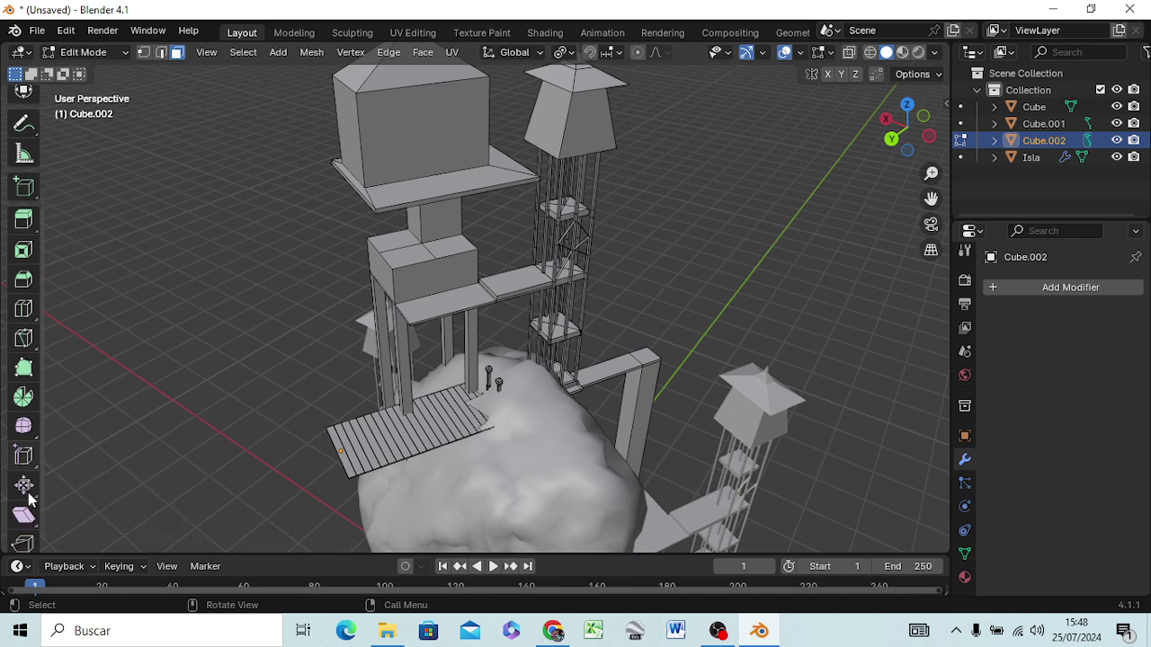
scroll(30, 499, "down", 1)
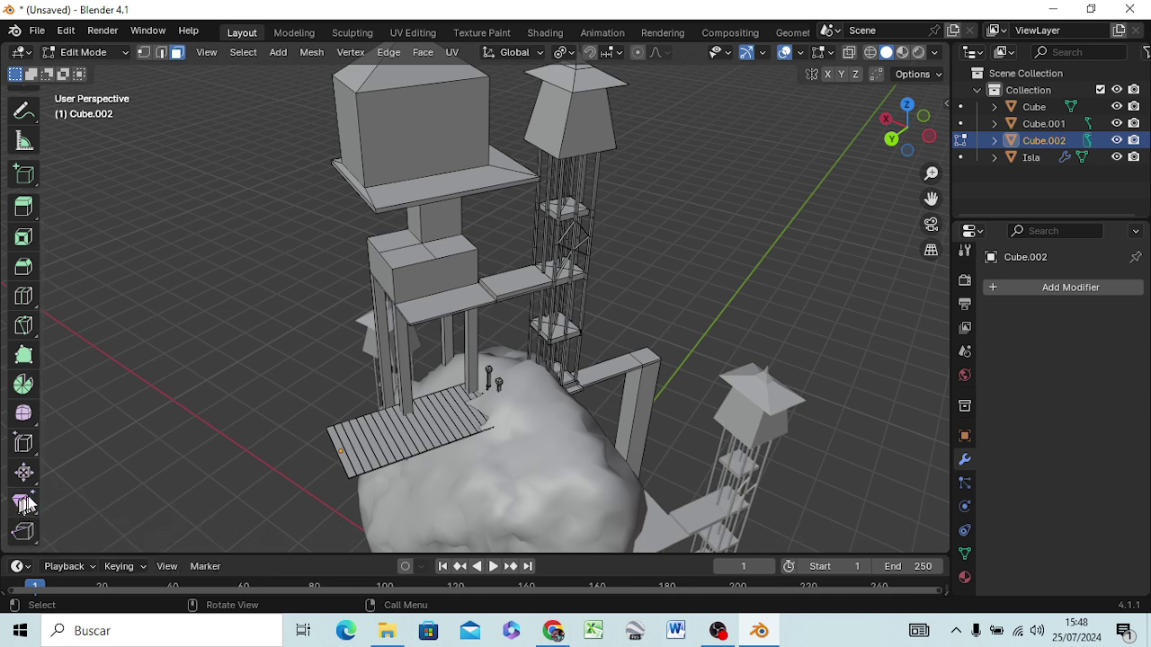
left_click(25, 504)
key("Tab")
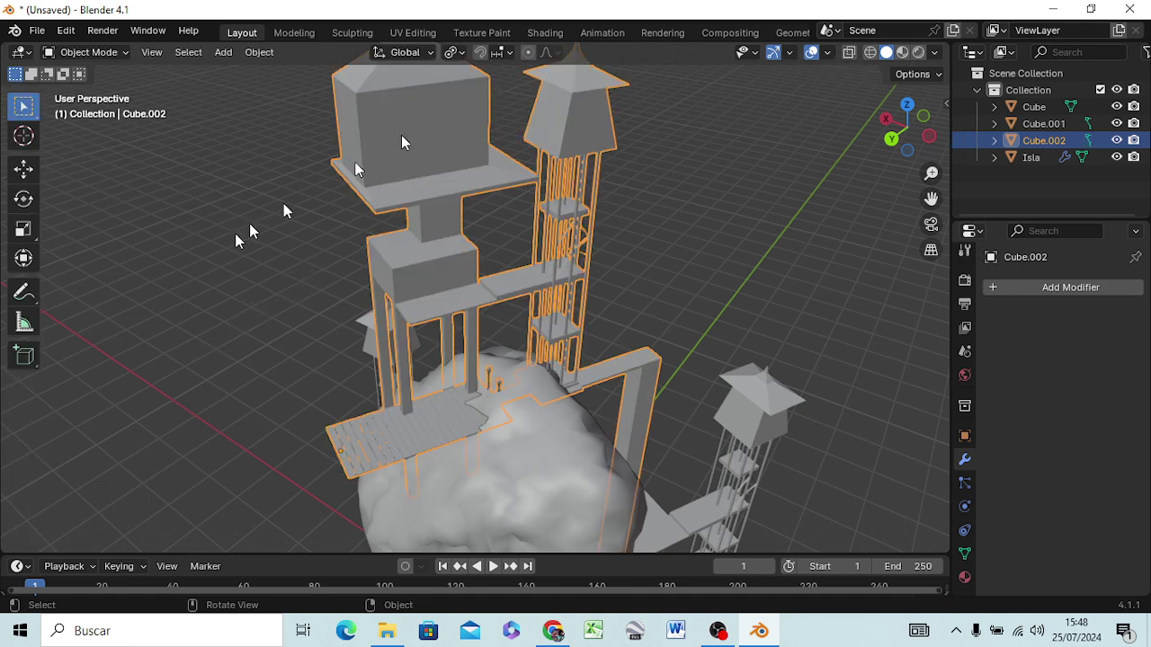
Draw a long beam box jutting out from the hut's upper tall box
left_click(26, 366)
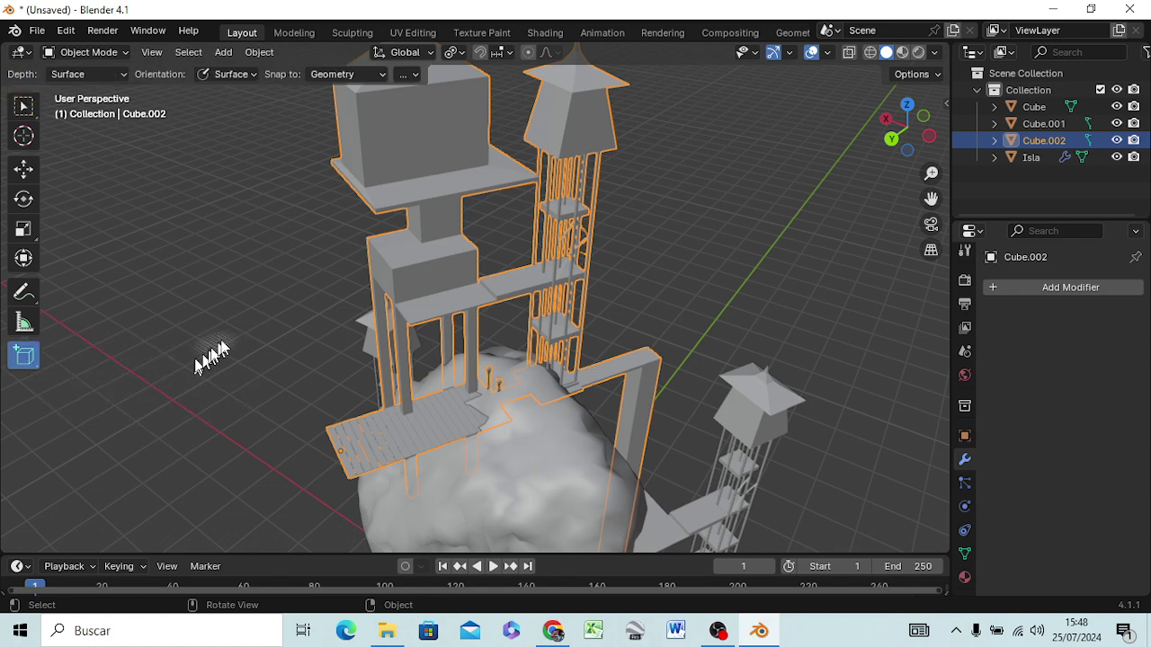
scroll(248, 301, "up", 3)
scroll(248, 302, "up", 2)
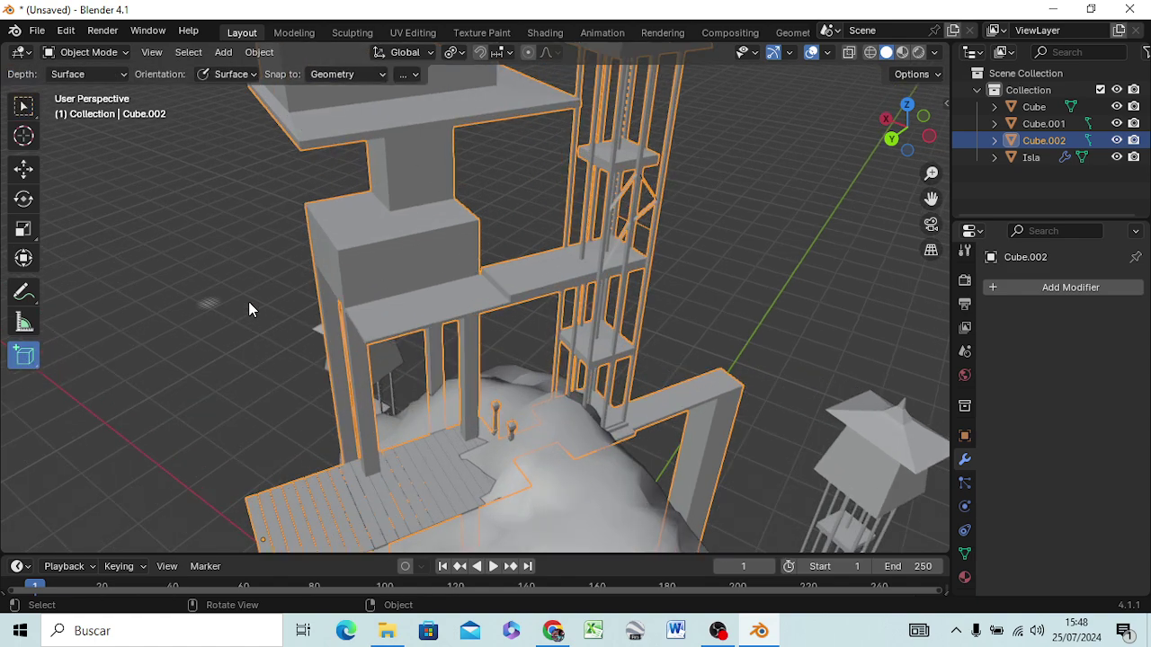
mouse_move(308, 308)
middle_mouse_down("ctrl")
mouse_move(319, 311)
mouse_move(106, 226)
mouse_move(726, 315)
mouse_move(797, 291)
mouse_move(870, 231)
mouse_move(334, 453)
middle_mouse_up("ctrl")
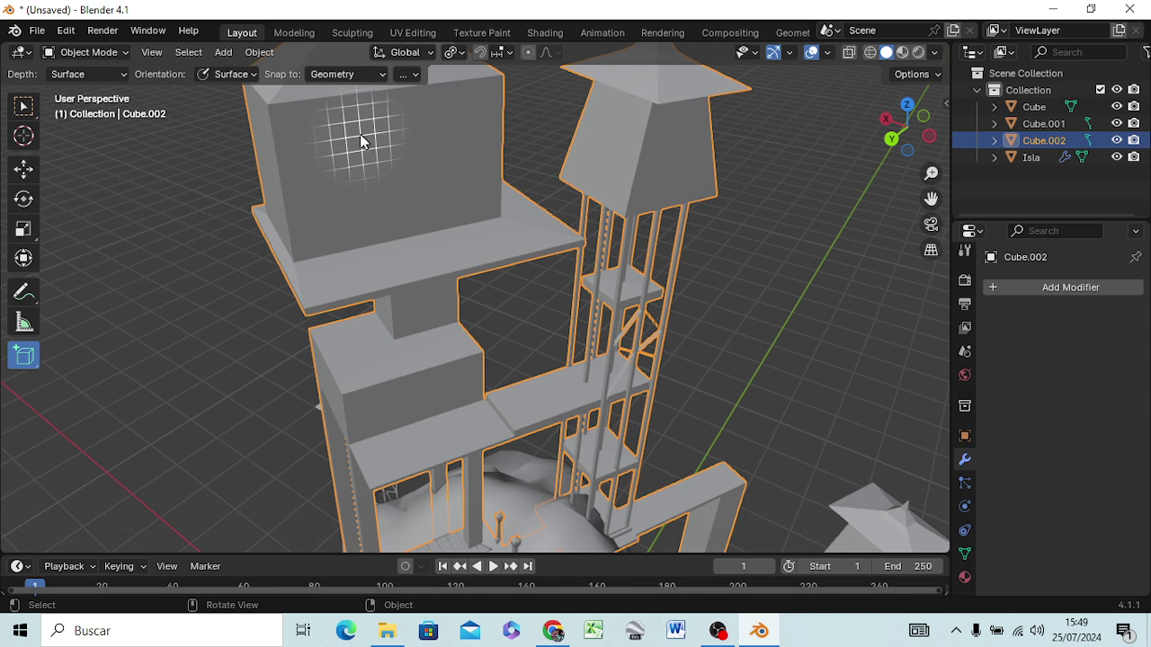
left_click_drag(305, 117, 338, 144)
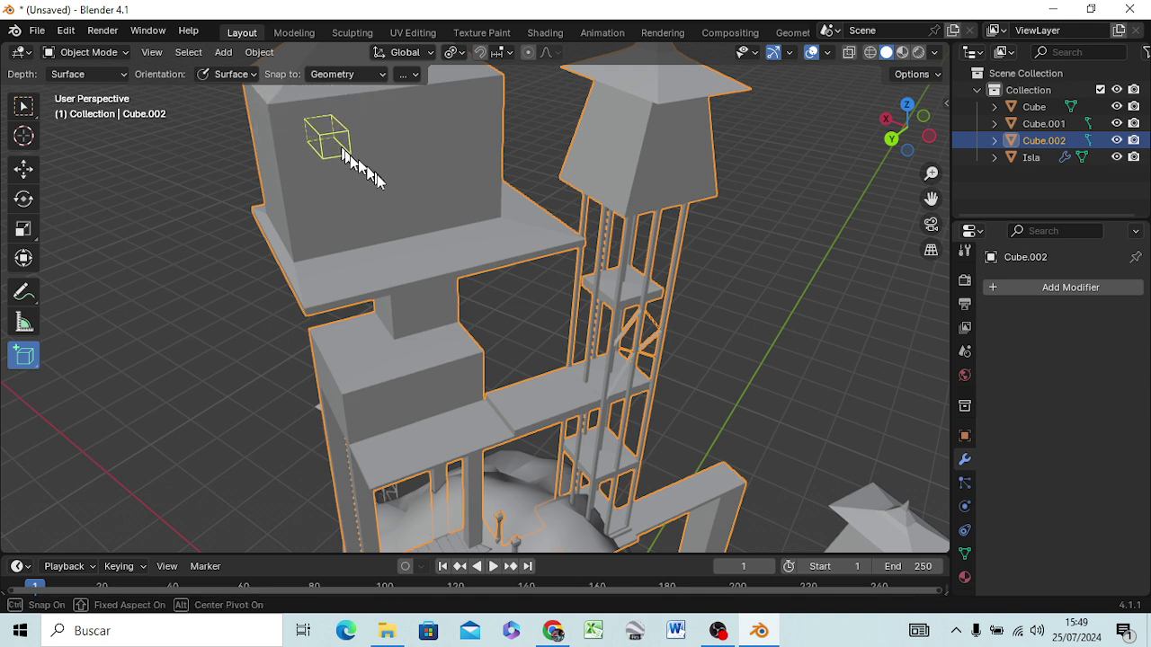
left_click(479, 331)
Add small cube blocks at the beam's far end and tip
middle_click_drag(512, 334, 565, 255)
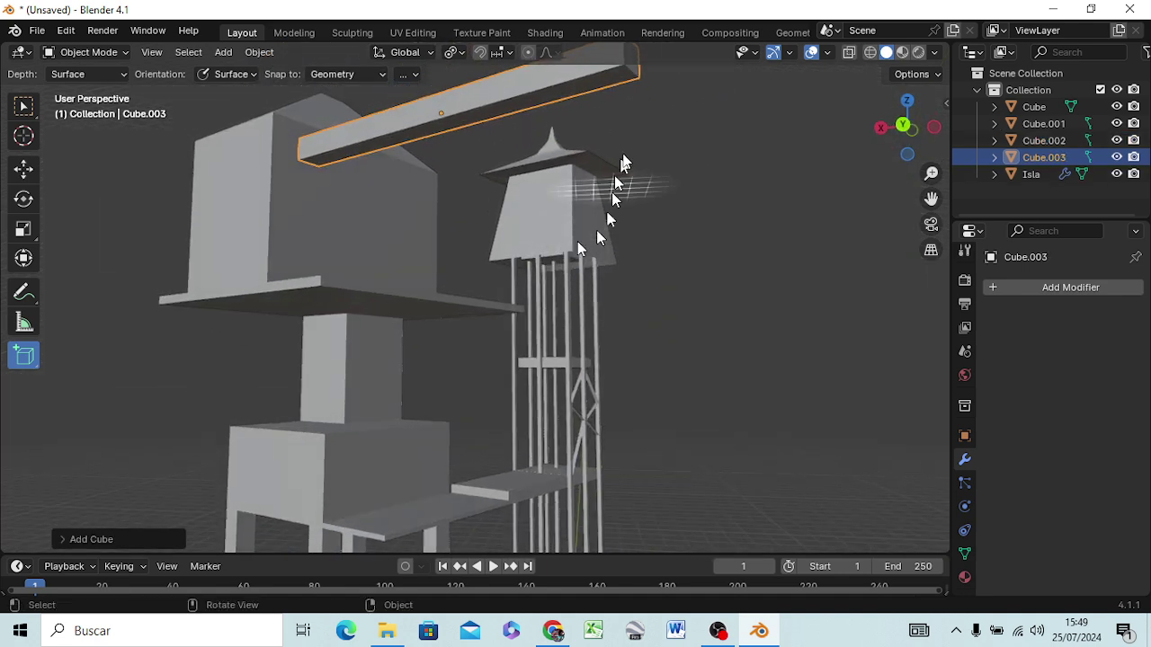
left_click_drag(609, 75, 639, 86)
left_click(607, 77)
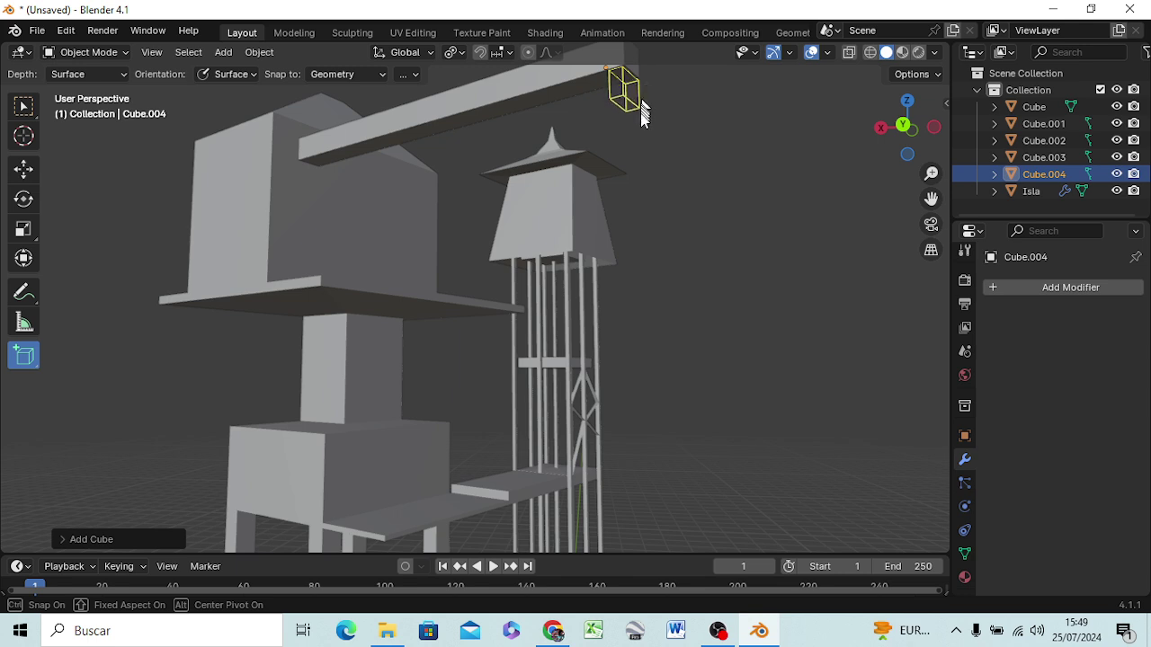
left_click(641, 118)
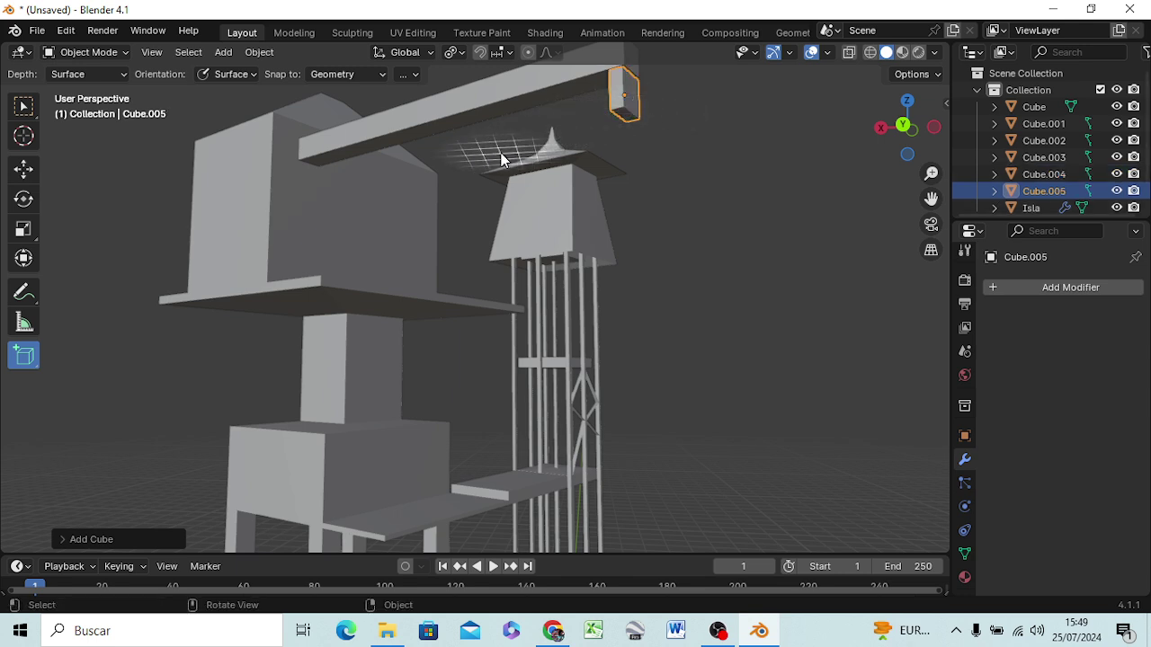
Extrude a face of the small Cube.005 block in Edit Mode, lengthening it below the beam tip
left_click(24, 106)
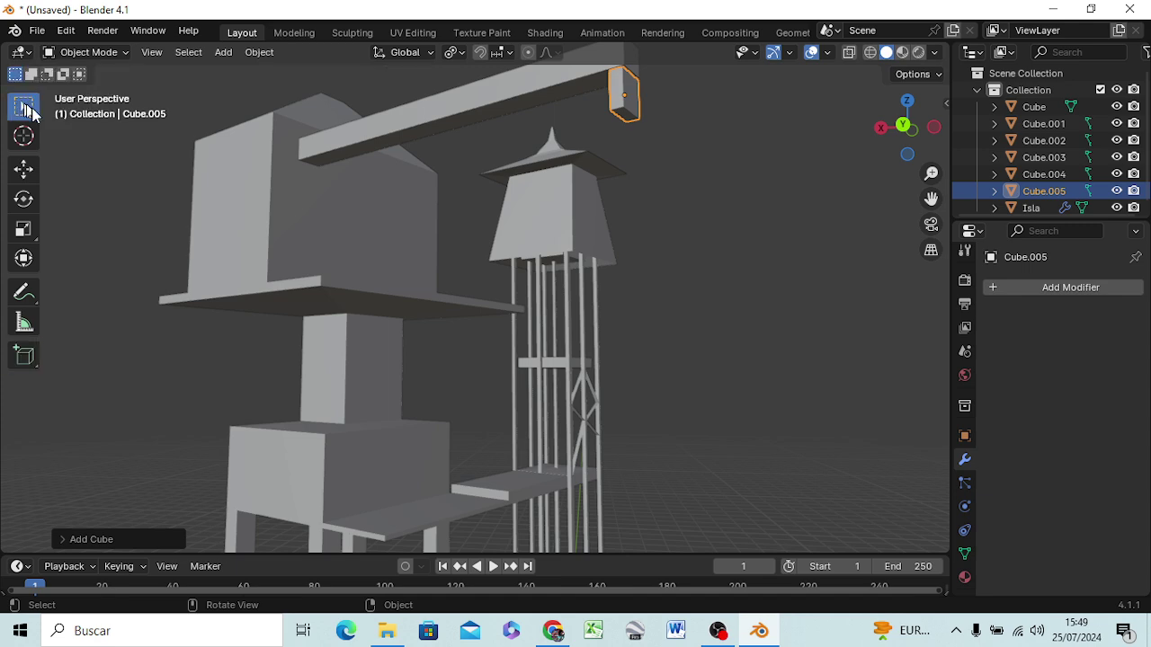
middle_click_drag(749, 178, 899, 225)
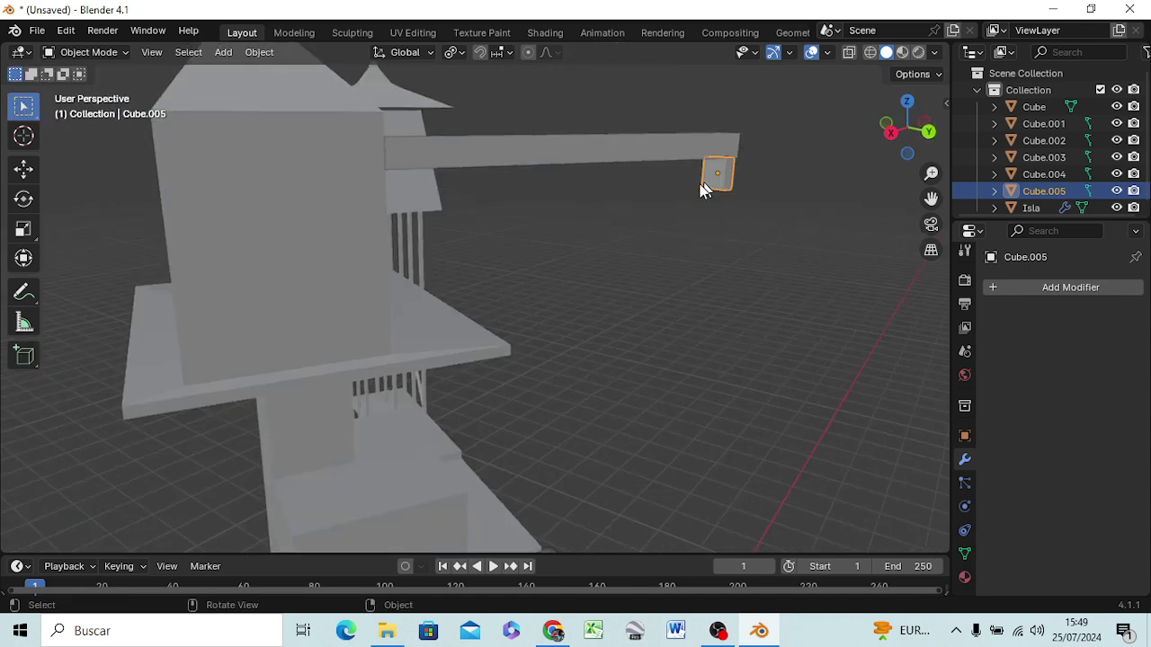
key("Tab")
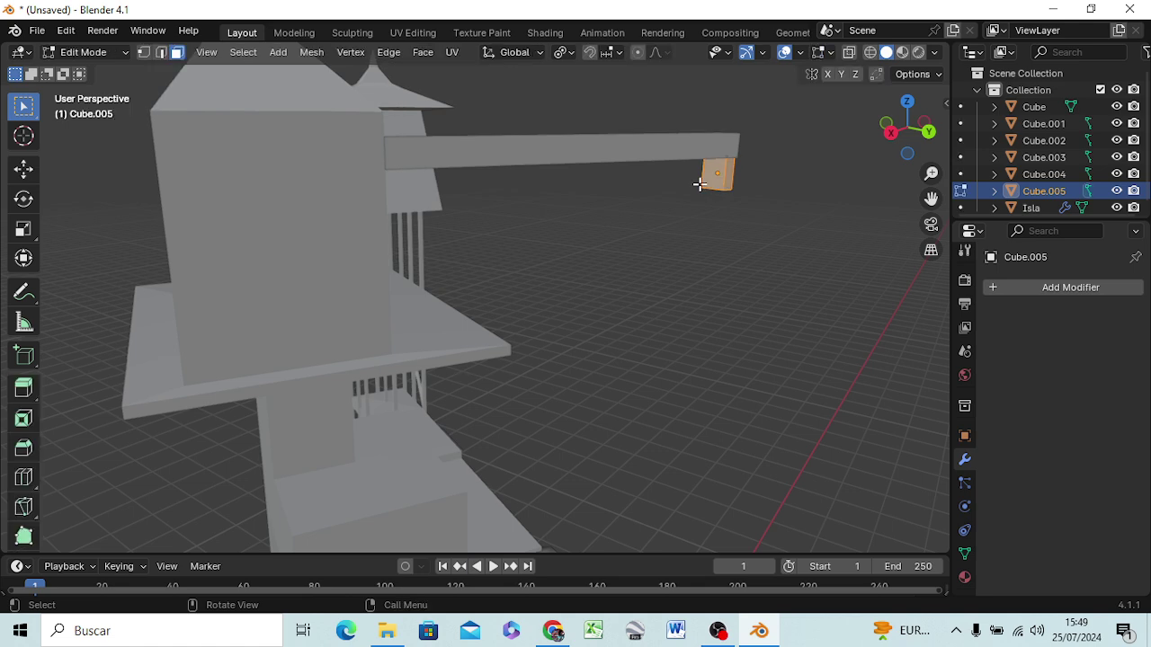
key("alt+a")
key("e")
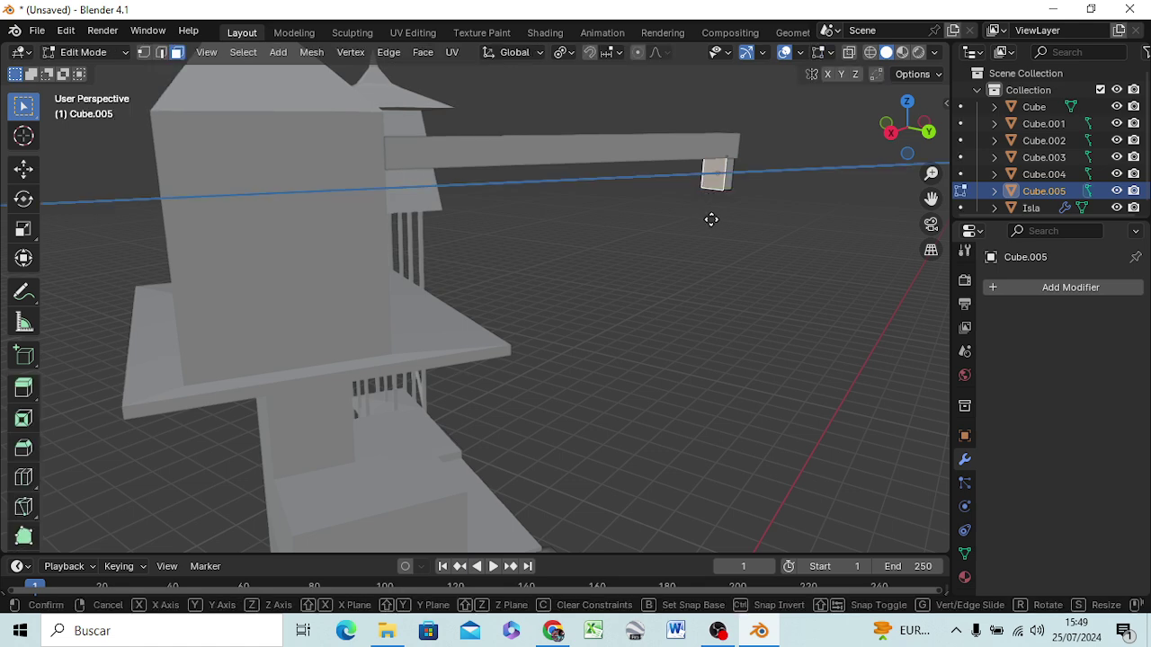
left_click(694, 216)
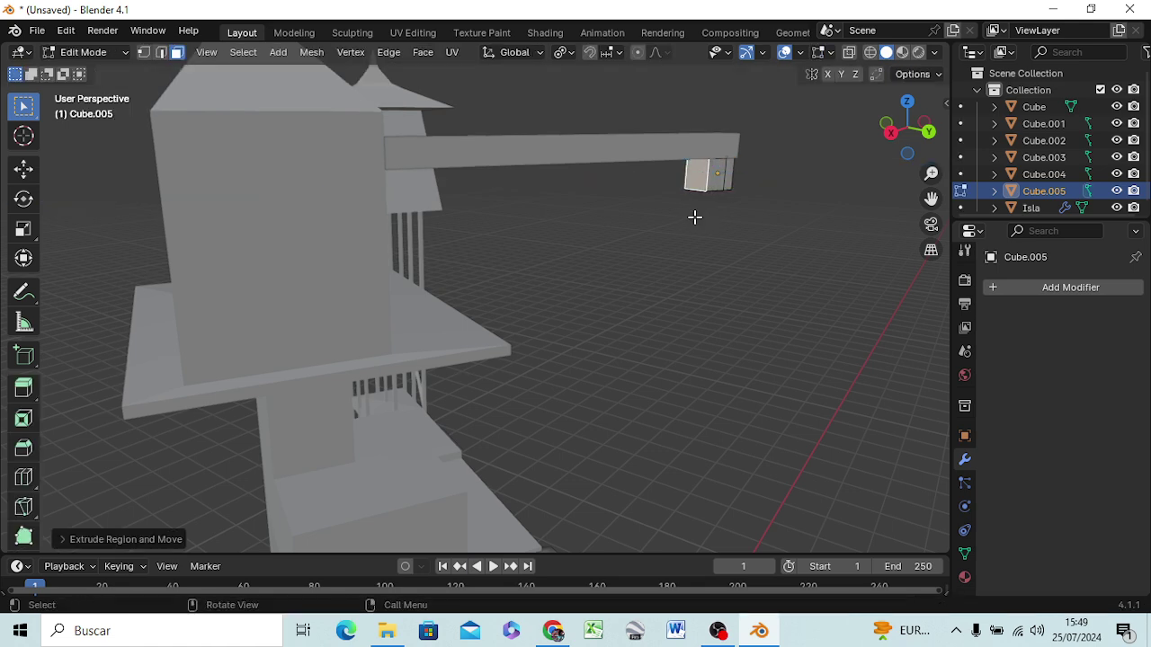
mouse_move(752, 170)
middle_mouse_down()
mouse_move(575, 185)
mouse_move(508, 223)
middle_mouse_up()
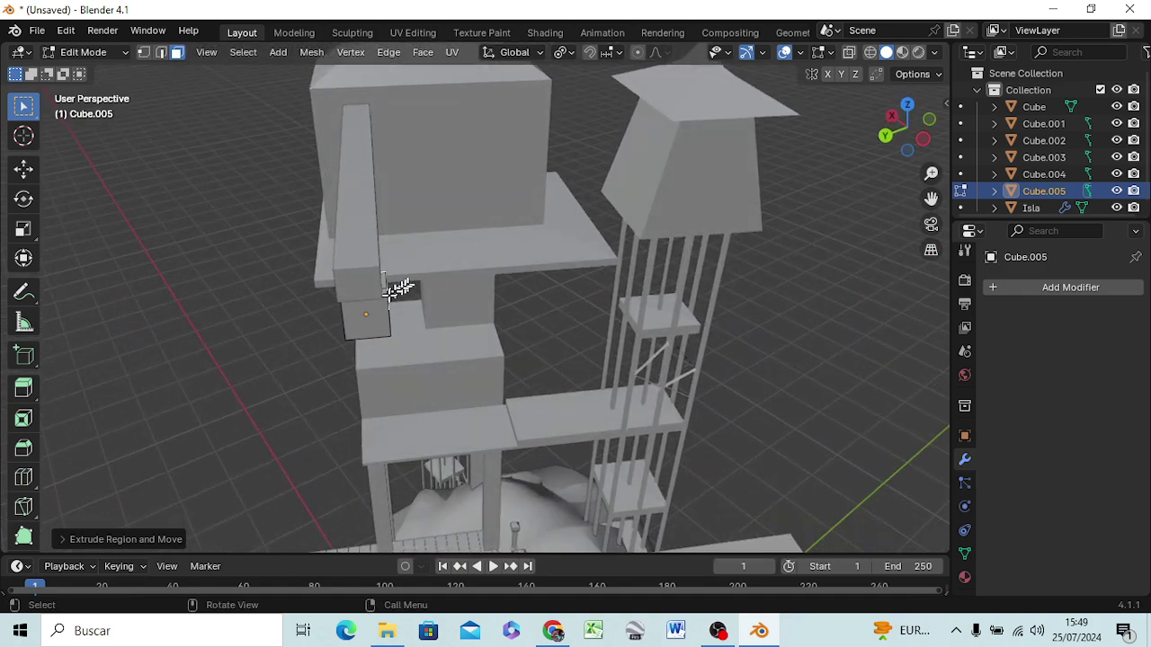
mouse_move(409, 295)
middle_mouse_down()
mouse_move(385, 308)
mouse_move(370, 301)
mouse_move(396, 298)
middle_mouse_up()
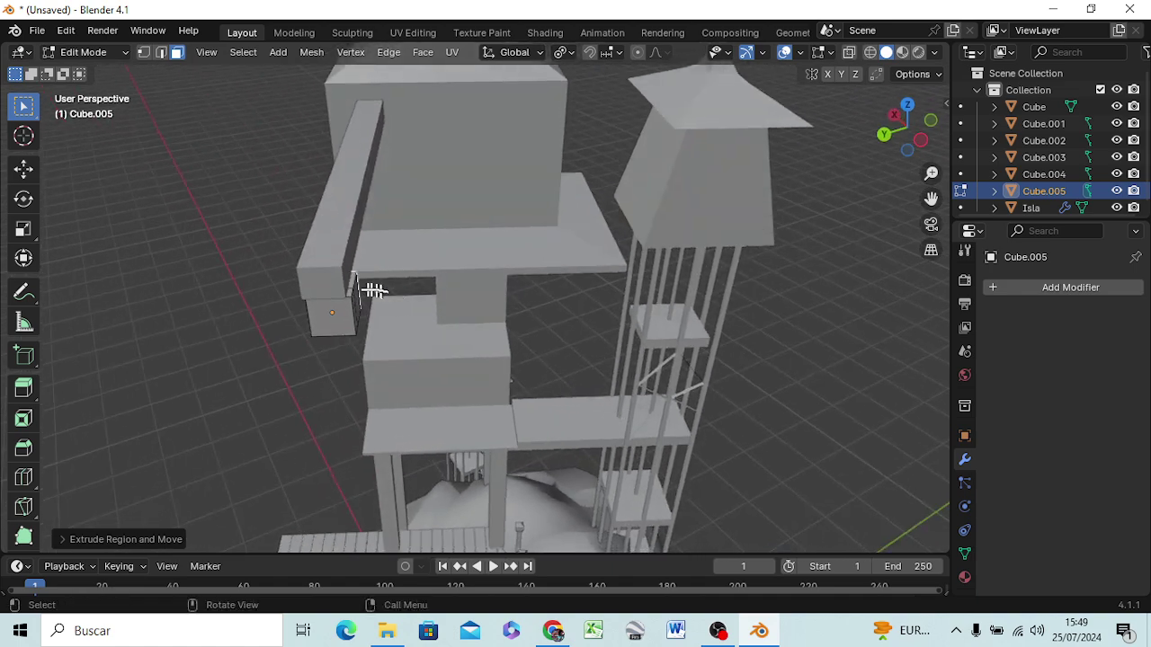
Undo the added beam and end-block cubes with two Ctrl+Z presses
key("ctrl+z")
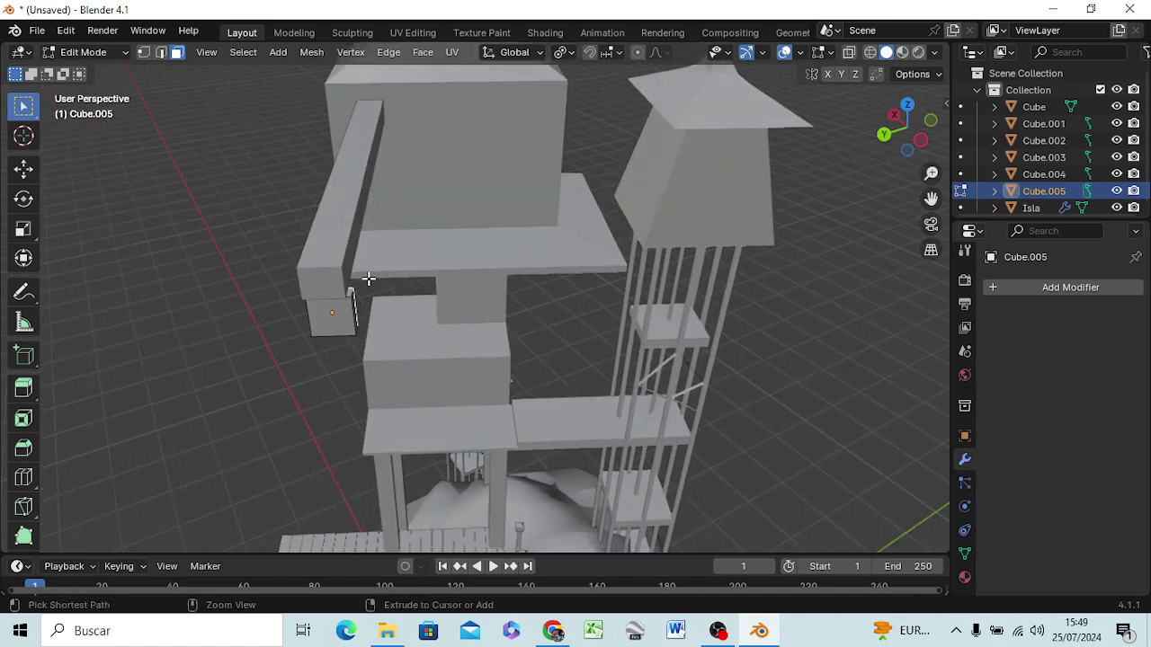
key("ctrl+z")
key("ctrl+z")
key("ctrl+z")
key("ctrl+z")
key("ctrl+z")
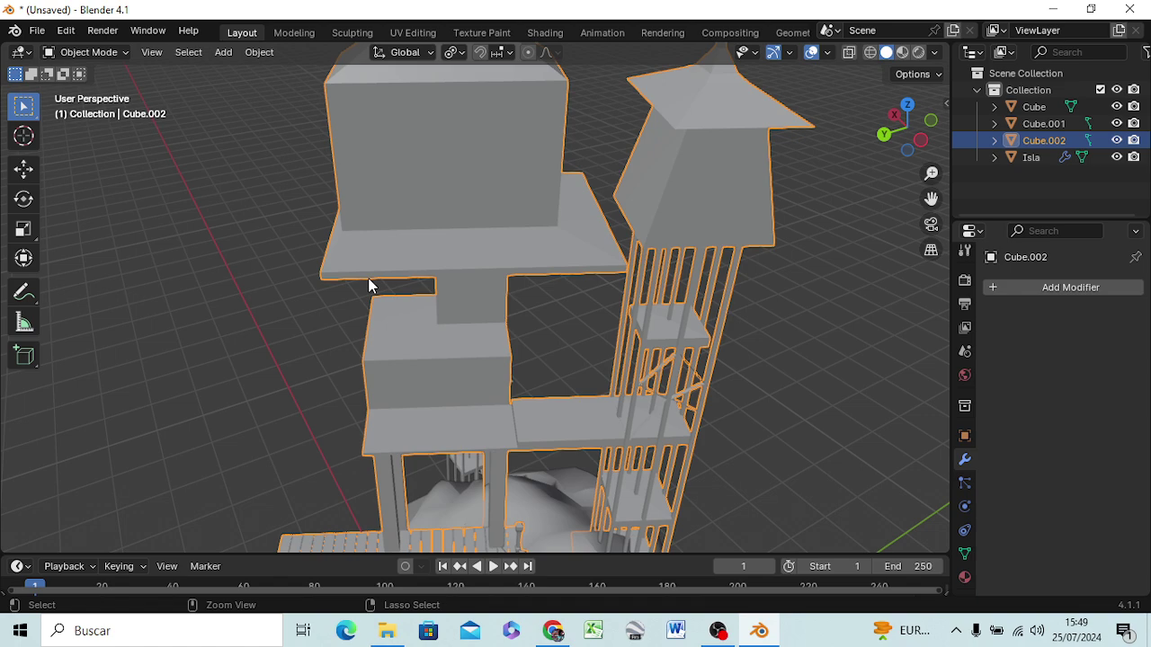
mouse_move(514, 253)
middle_mouse_down()
mouse_move(655, 358)
mouse_move(709, 238)
mouse_move(617, 362)
mouse_move(548, 427)
mouse_move(141, 419)
mouse_move(36, 403)
middle_mouse_up()
scroll(709, 238, "down", 5)
scroll(368, 357, "down", 3)
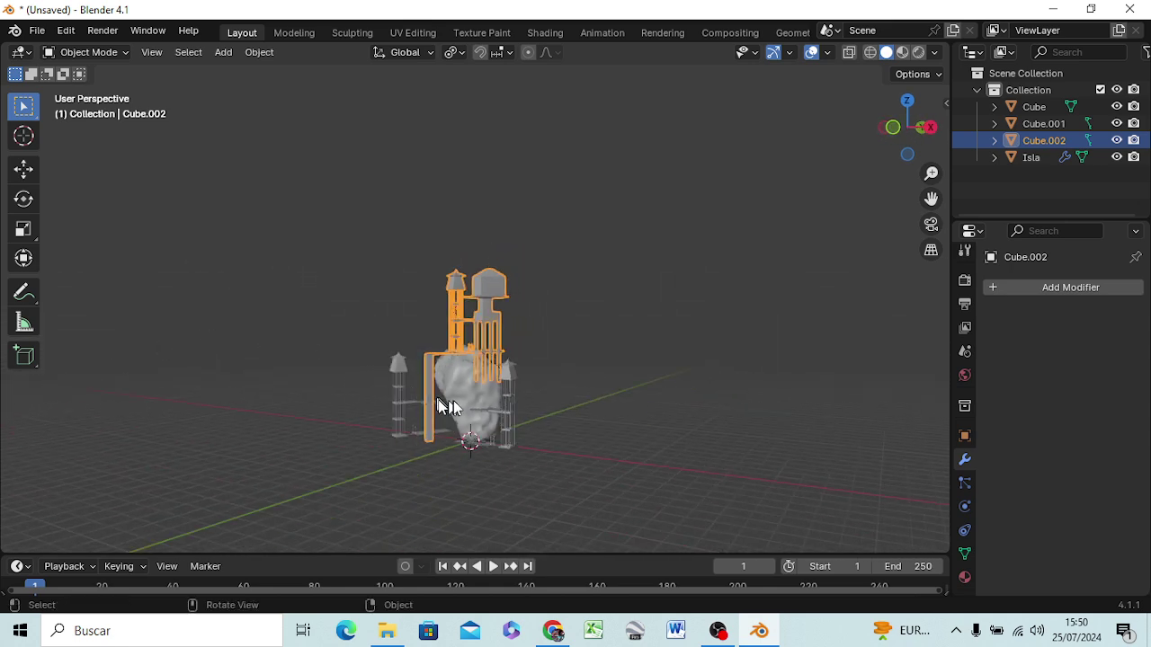
middle_click_drag(441, 406, 480, 409)
Enter Edit Mode on the hut's Cube.002 mesh and view the island from the front
key("Tab")
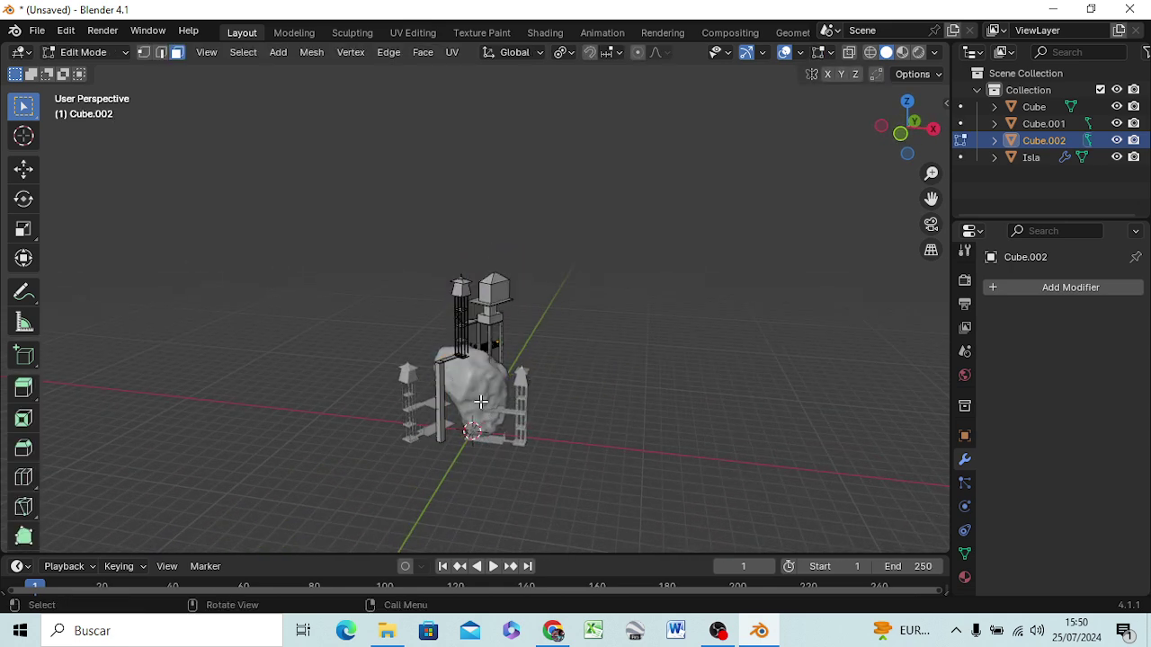
scroll(481, 402, "up", 2)
scroll(483, 390, "up", 2)
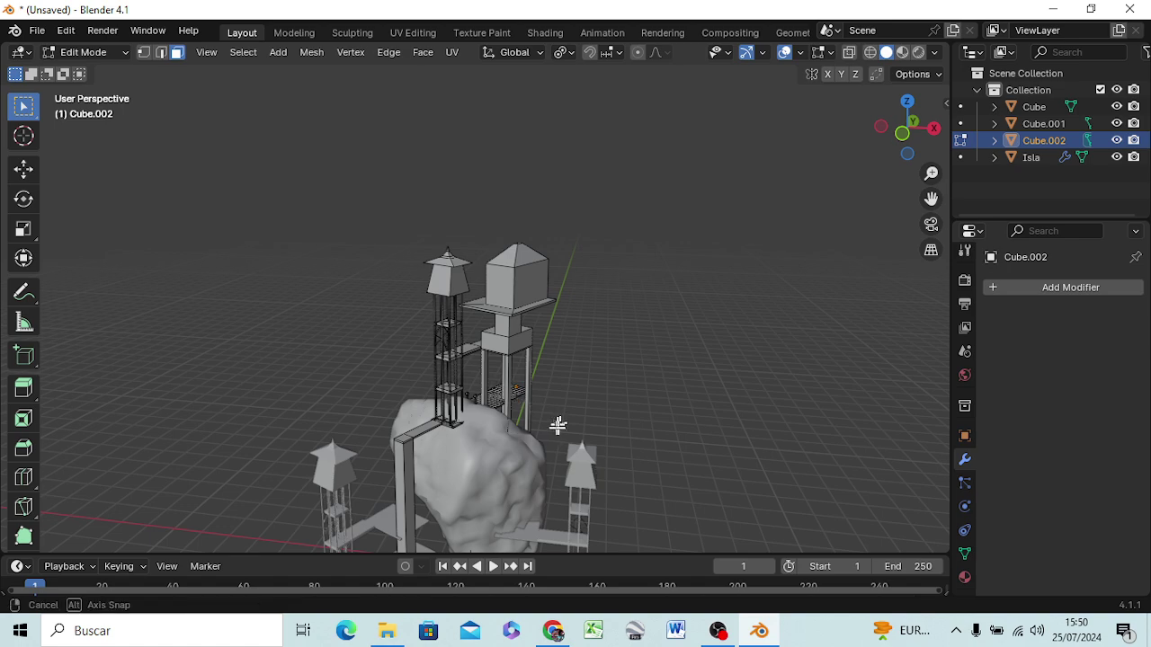
mouse_move(557, 424)
middle_mouse_down()
mouse_move(506, 428)
mouse_move(521, 335)
mouse_move(142, 319)
mouse_move(309, 360)
mouse_move(410, 269)
mouse_move(486, 350)
mouse_move(548, 343)
mouse_move(570, 329)
mouse_move(581, 295)
mouse_move(517, 319)
middle_mouse_up()
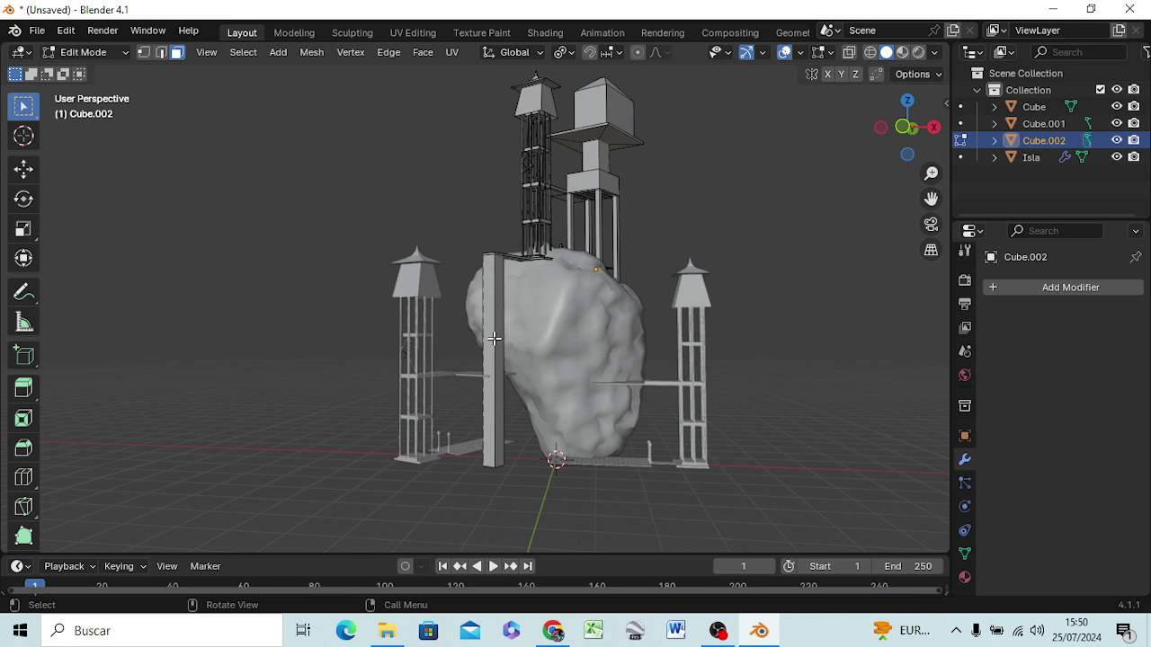
In edge select mode, select the tall pillar's vertical edges
scroll(489, 353, "up", 4)
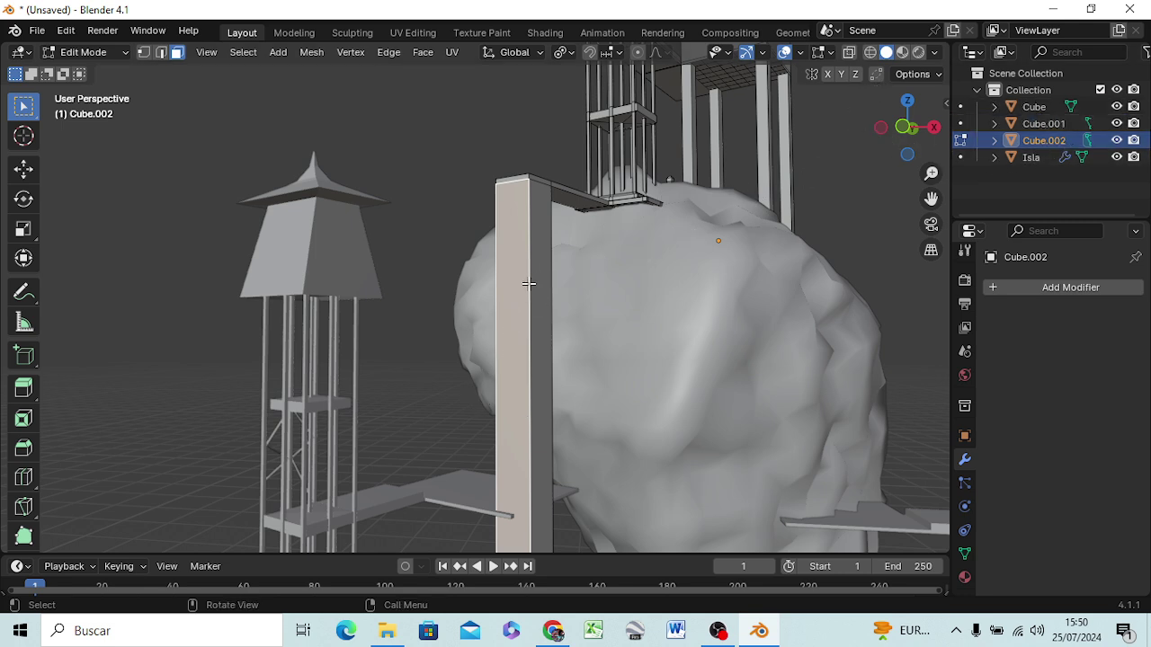
key("2")
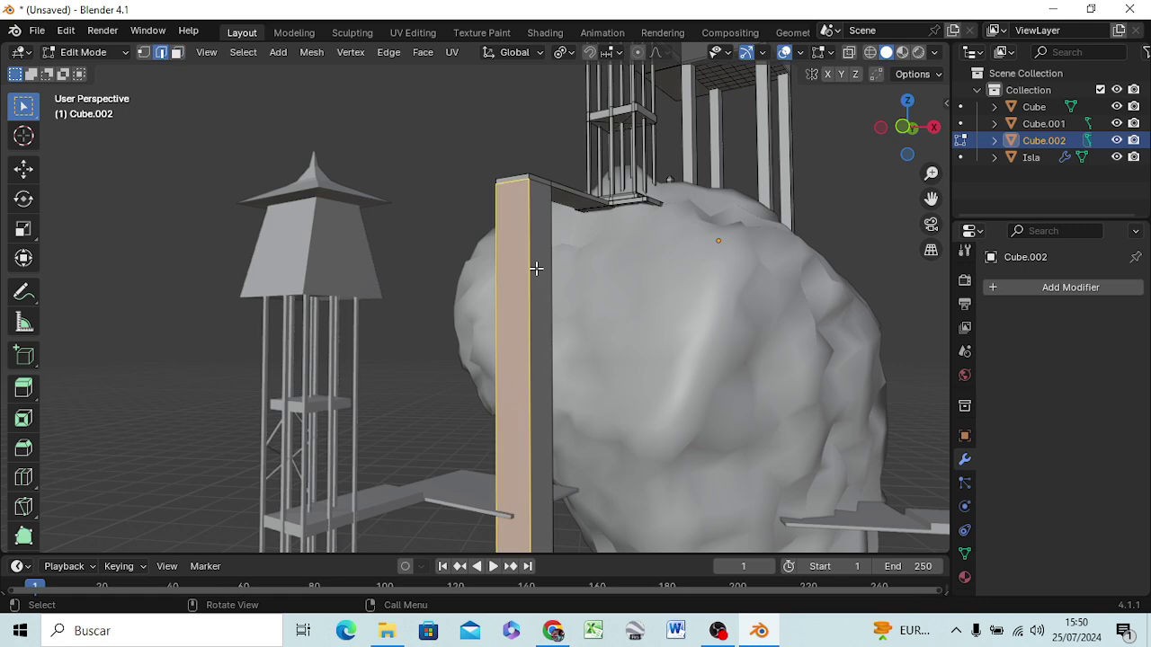
left_click(532, 267)
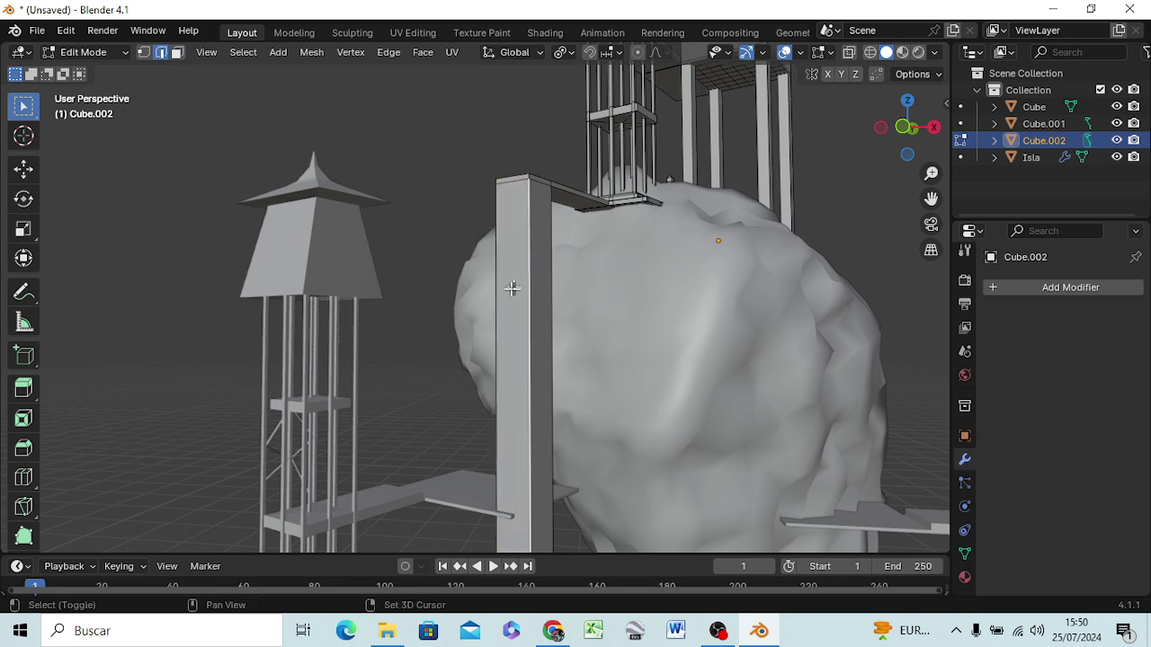
left_click(535, 288, "shift")
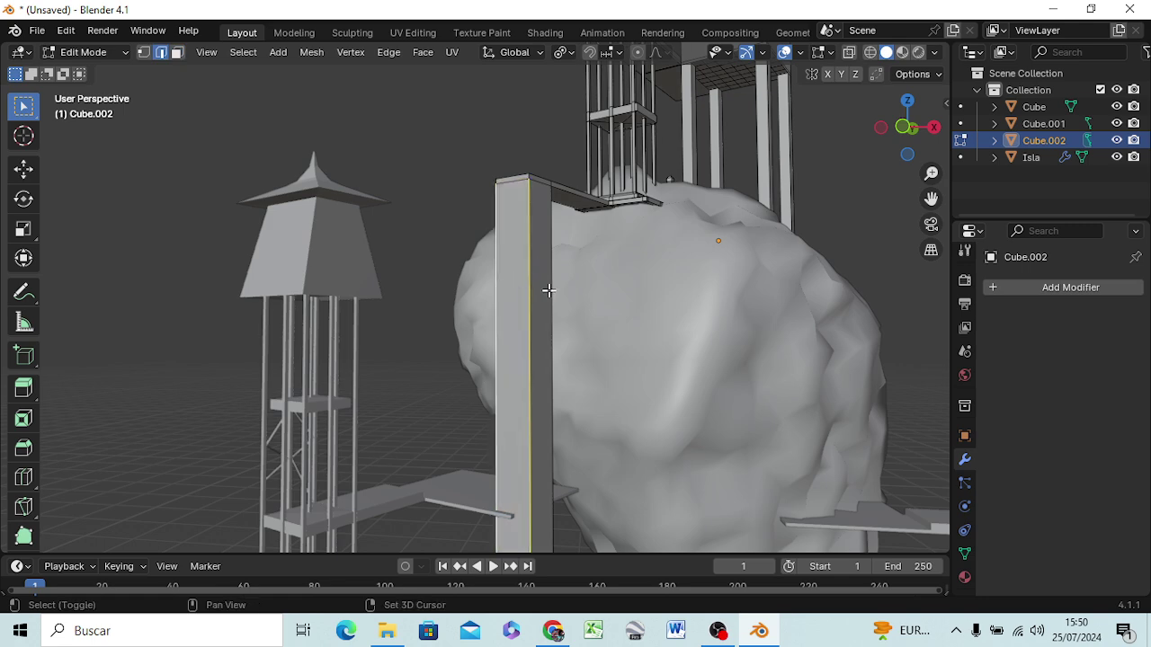
left_click(551, 289, "shift")
mouse_move(517, 328)
middle_mouse_down()
mouse_move(602, 385)
mouse_move(688, 364)
middle_mouse_up()
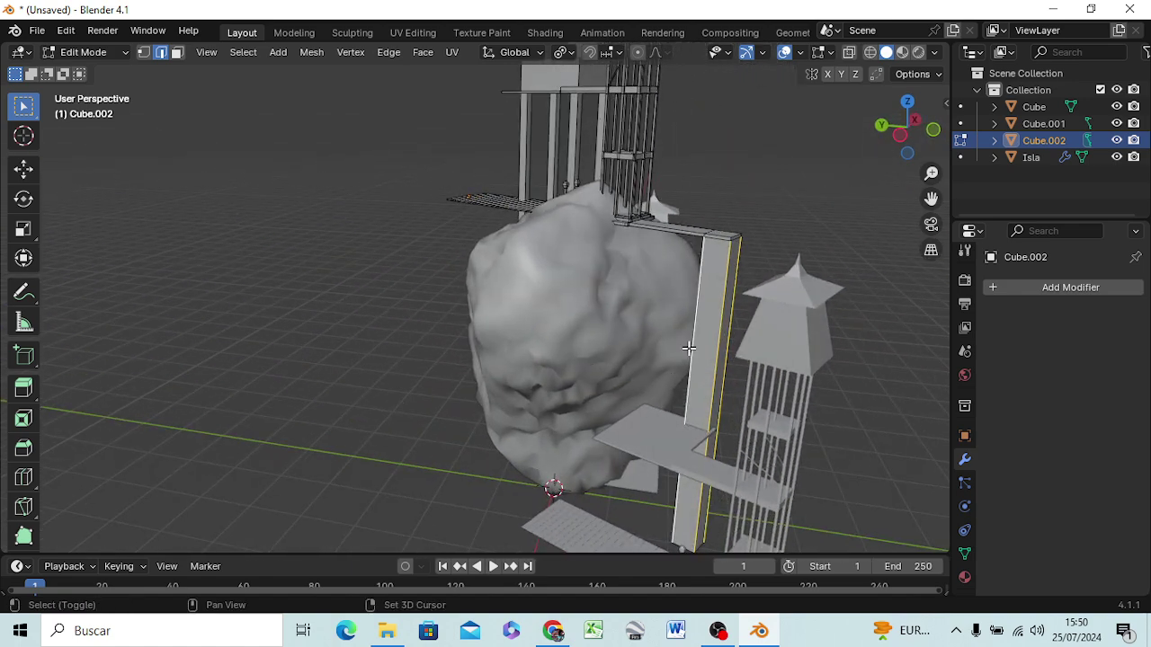
mouse_move(738, 337)
middle_mouse_down()
mouse_move(791, 337)
mouse_move(675, 329)
mouse_move(714, 296)
mouse_move(708, 311)
mouse_move(547, 311)
mouse_move(564, 304)
middle_mouse_up()
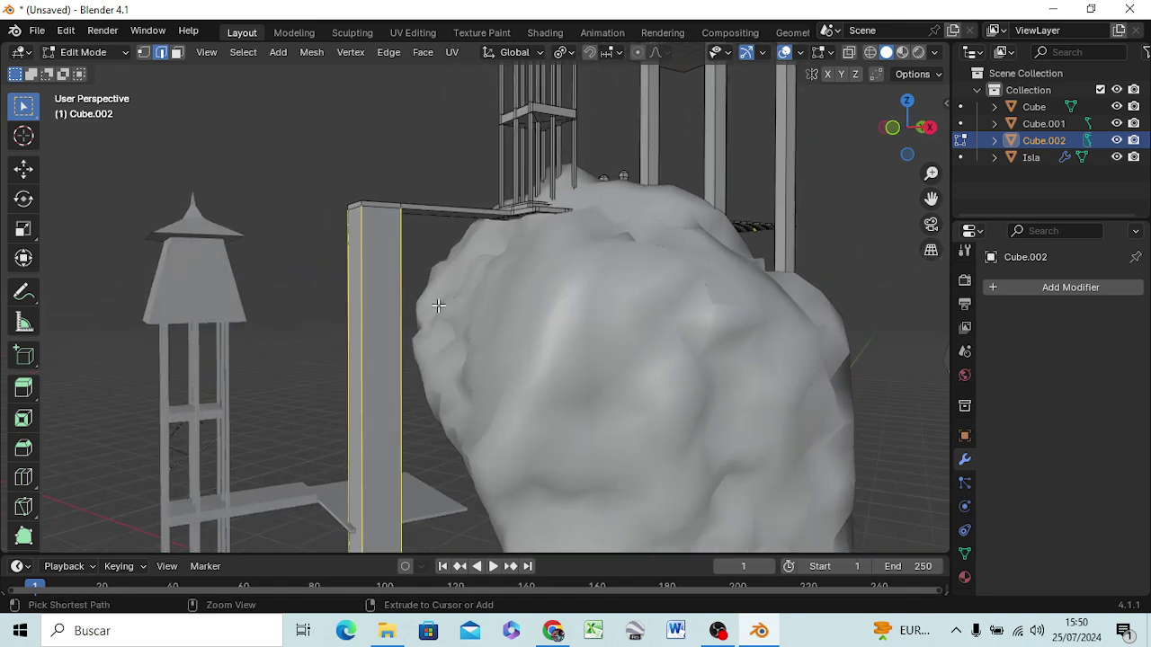
Bevel the selected pillar edges with 8 segments, then deselect them
key("ctrl+b")
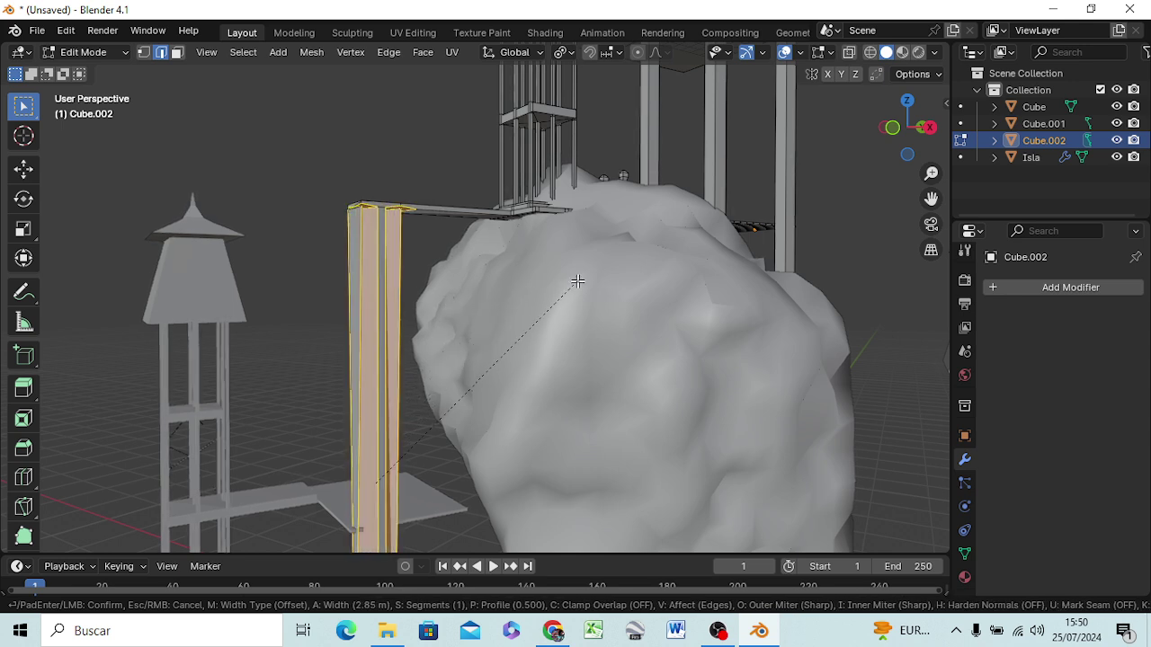
scroll(577, 281, "up", 2)
scroll(578, 281, "up", 2)
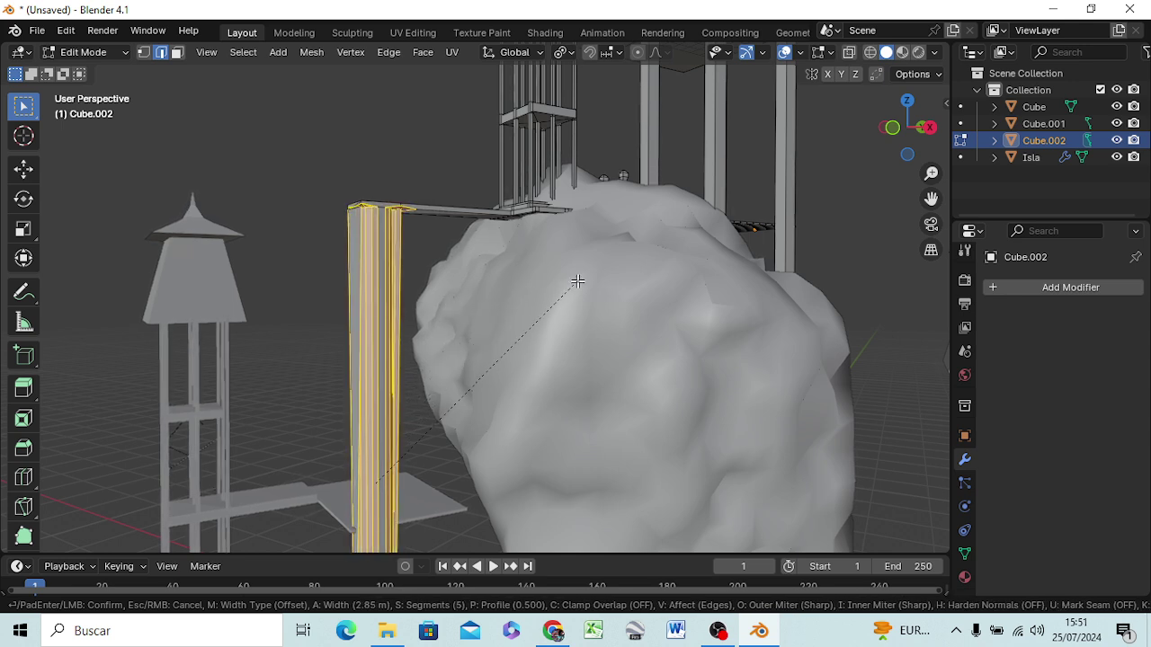
scroll(579, 281, "up", 2)
scroll(580, 280, "up", 1)
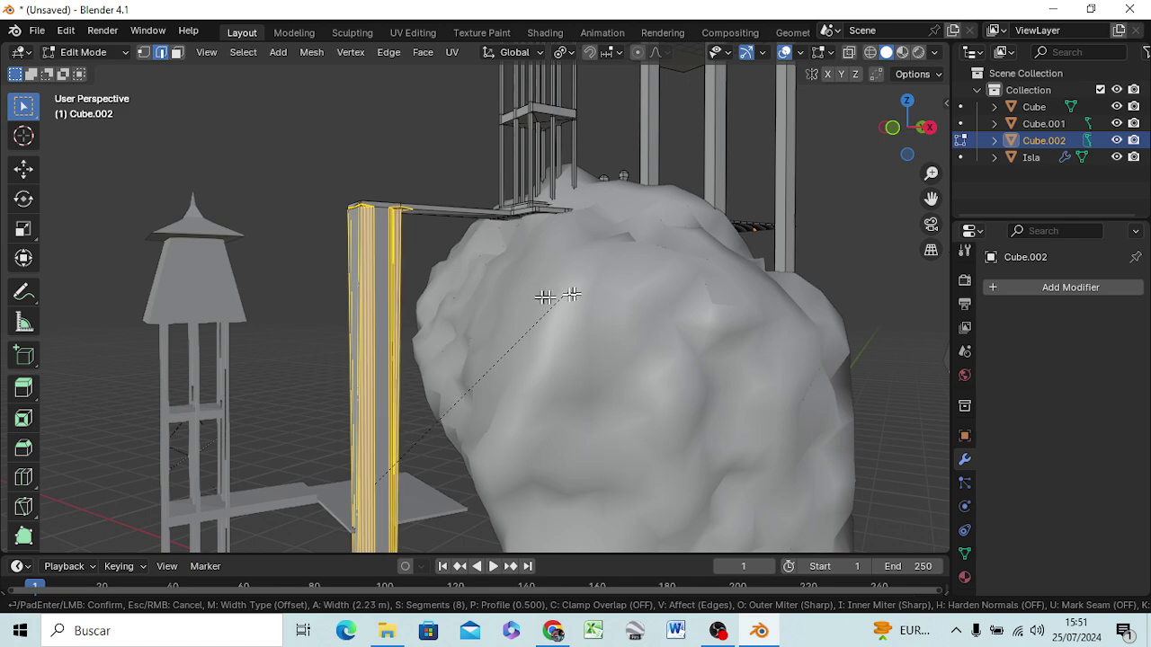
left_click(553, 313)
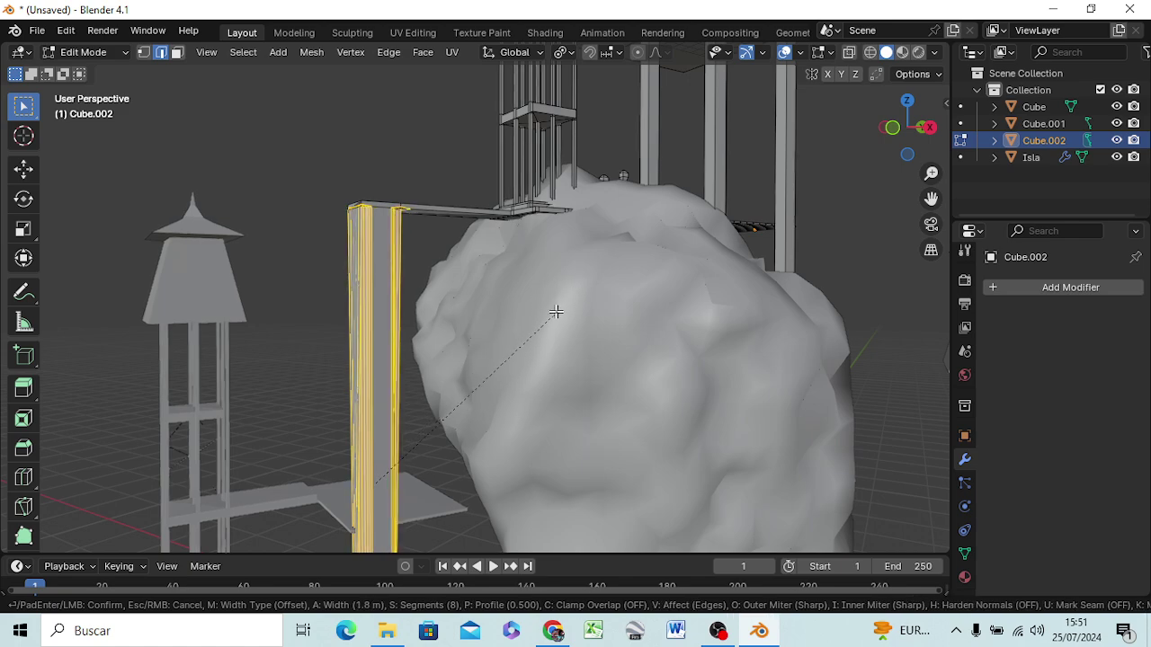
left_click(544, 315)
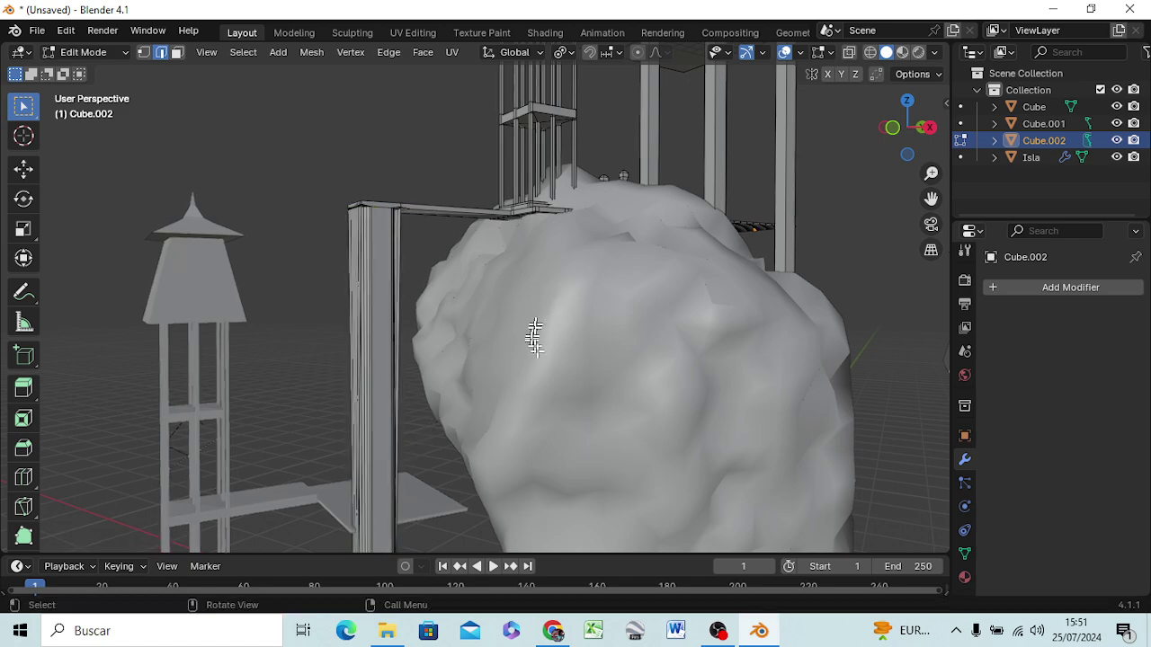
mouse_move(534, 337)
middle_mouse_down()
mouse_move(584, 322)
mouse_move(321, 393)
mouse_move(586, 373)
mouse_move(596, 313)
mouse_move(539, 303)
mouse_move(454, 311)
mouse_move(579, 329)
middle_mouse_up()
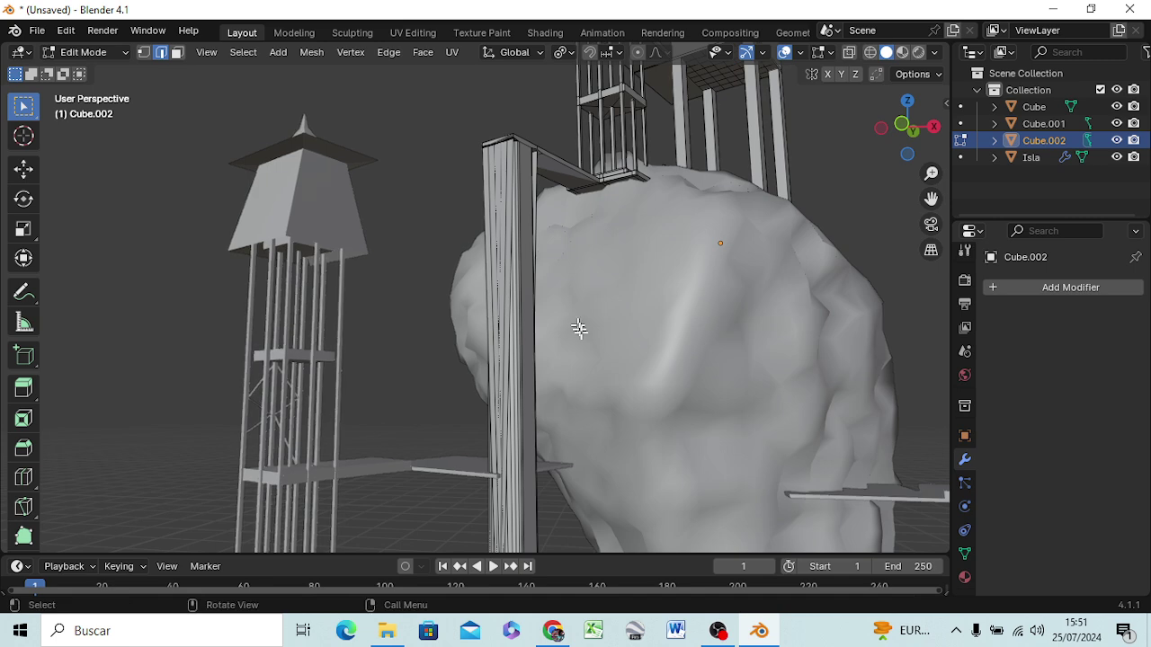
Leave the pillar and start editing the tower-and-plank mesh Cube.001
left_click(552, 469)
scroll(556, 472, "up", 5)
scroll(559, 471, "down", 2)
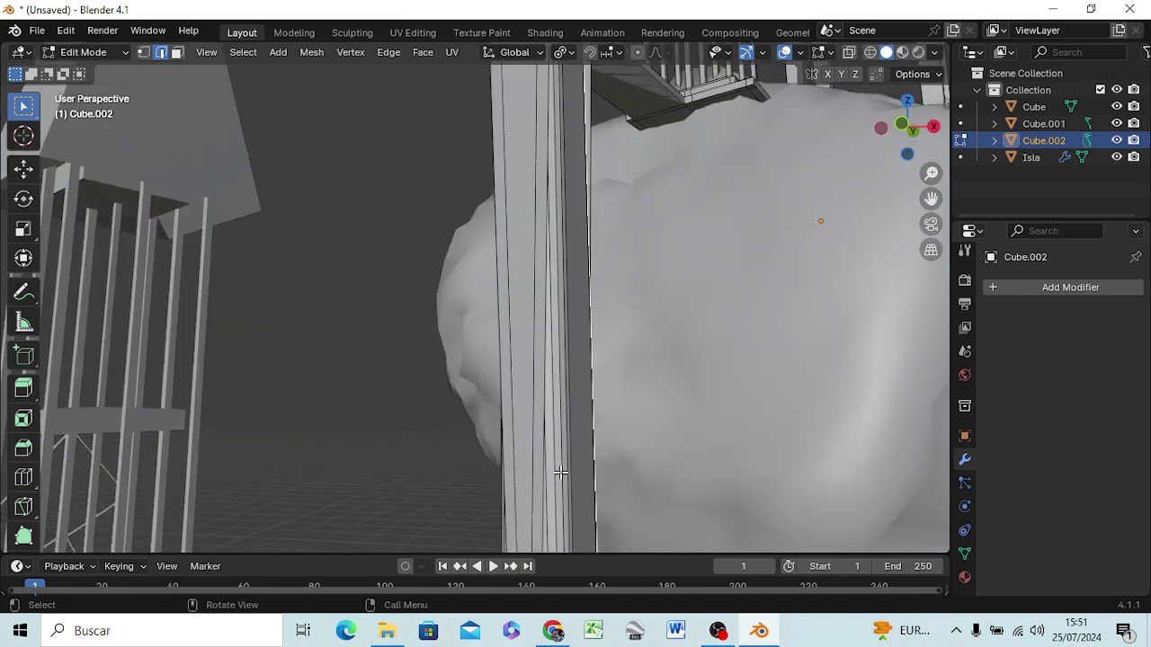
scroll(561, 469, "down", 3)
key("Tab")
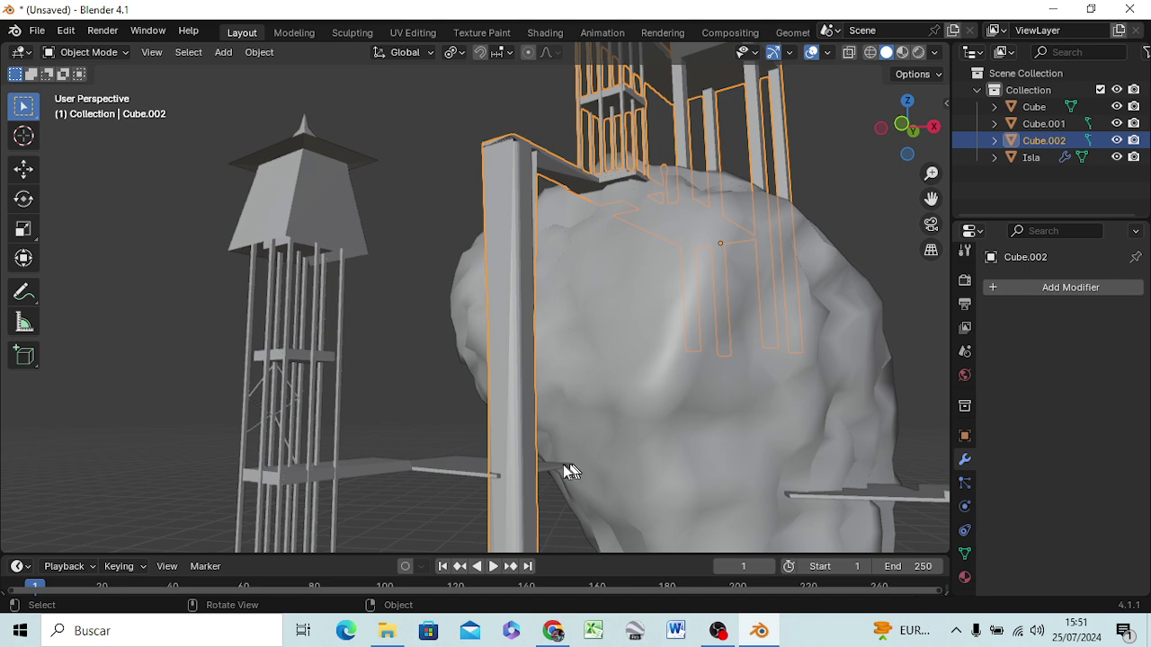
left_click(556, 470)
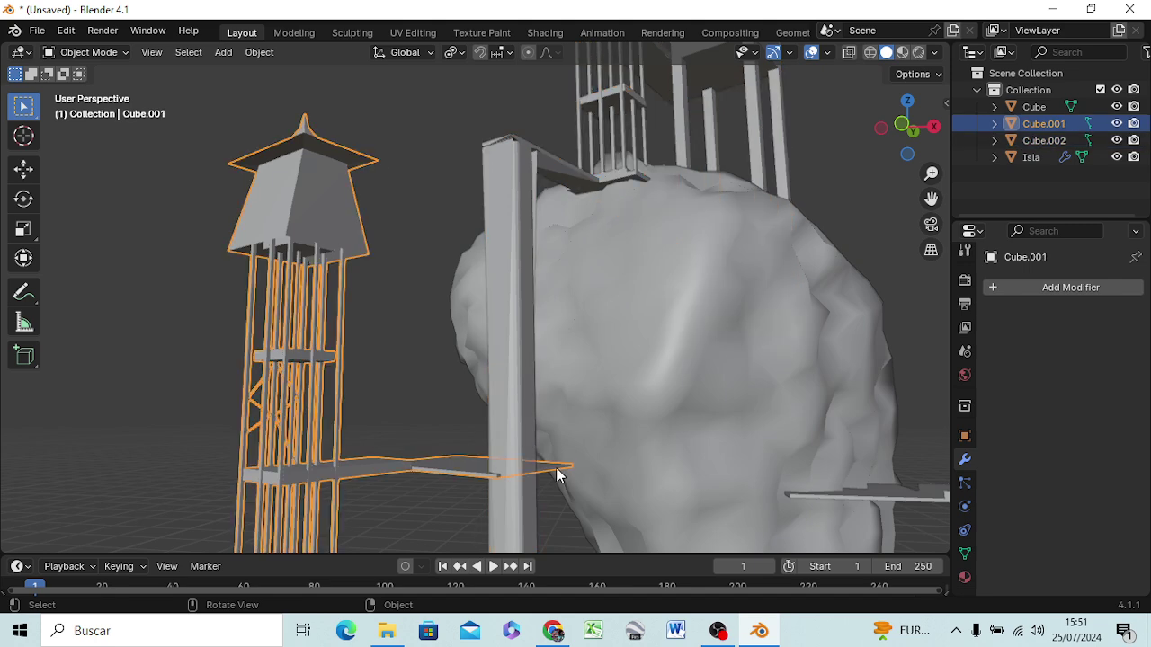
key("Tab")
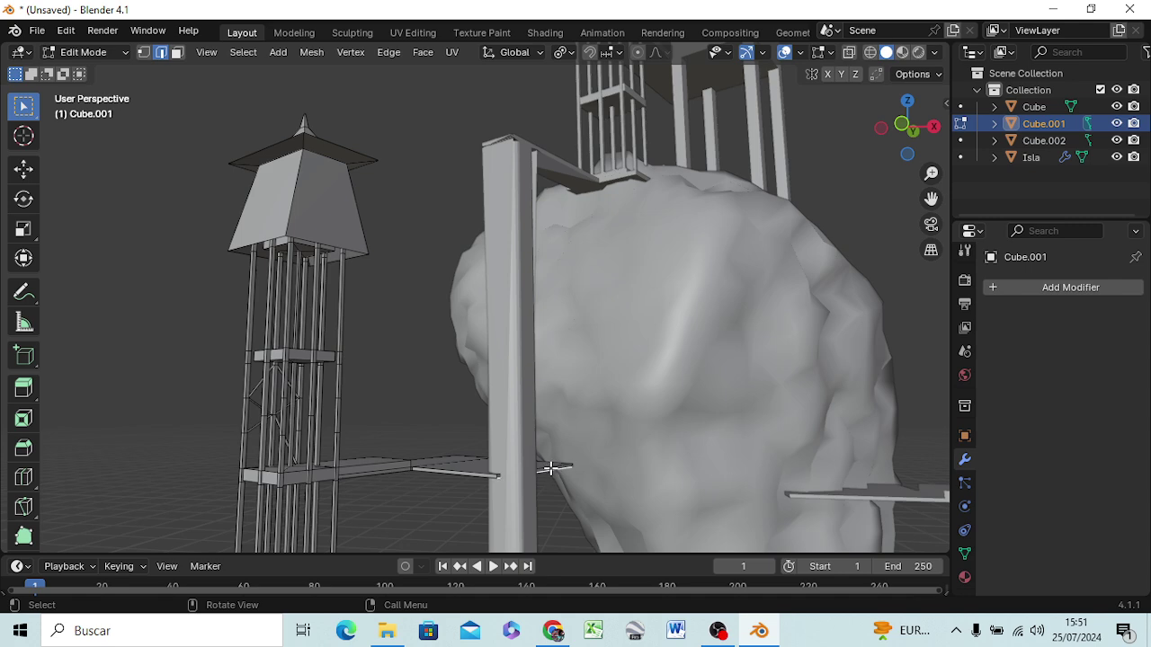
scroll(549, 468, "up", 5)
mouse_move(632, 521)
middle_mouse_down()
mouse_move(574, 315)
mouse_move(570, 325)
middle_mouse_up()
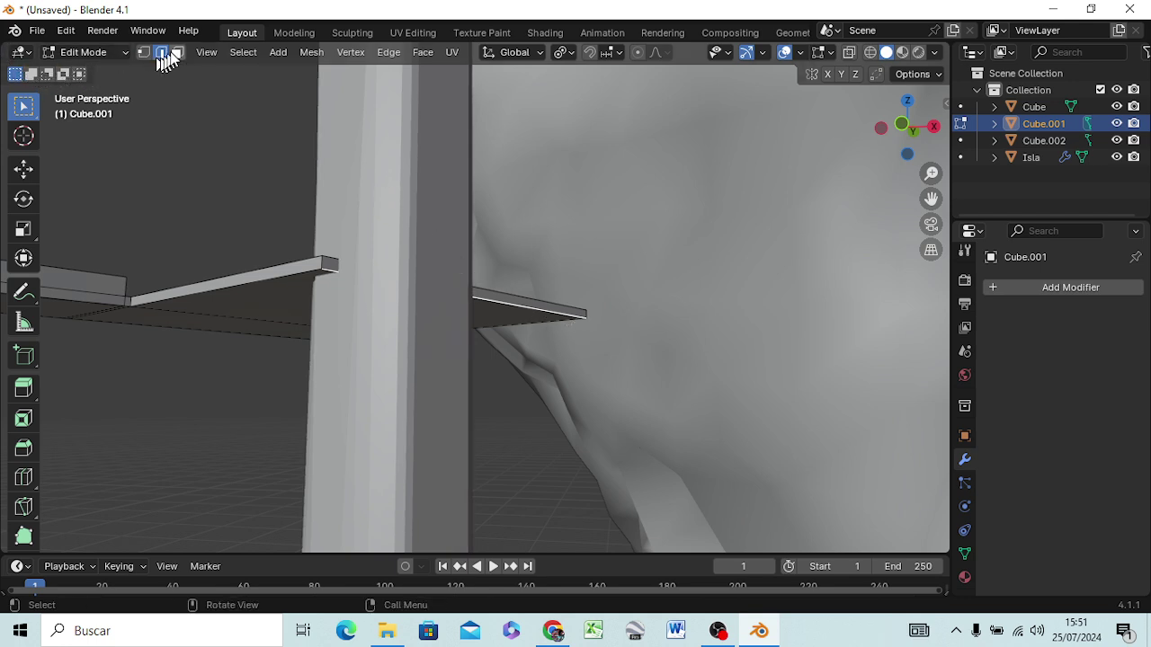
Stretch the plank's end face along X, about 9.258 m, past the pillar into the rock
left_click(177, 53)
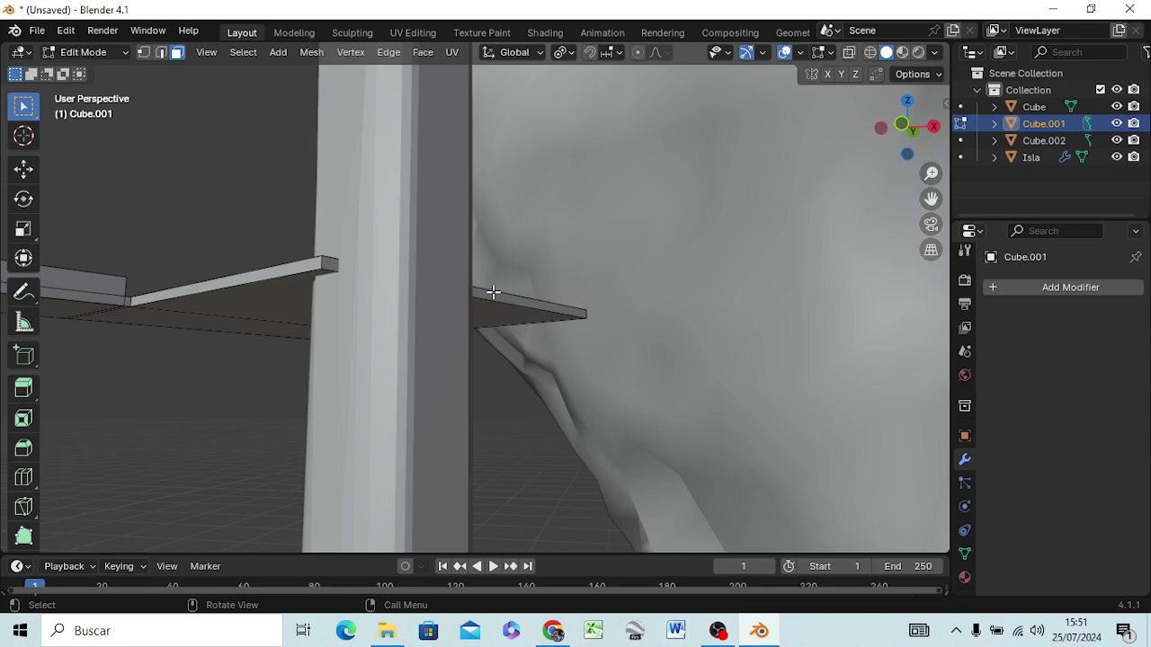
left_click(494, 294)
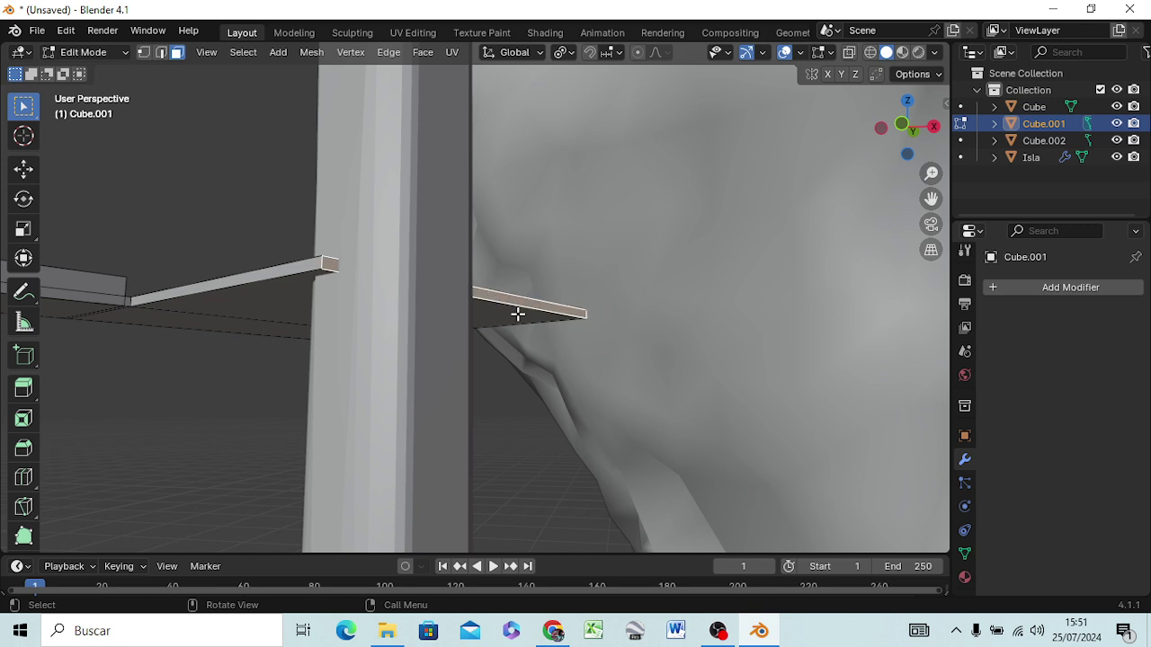
key("g")
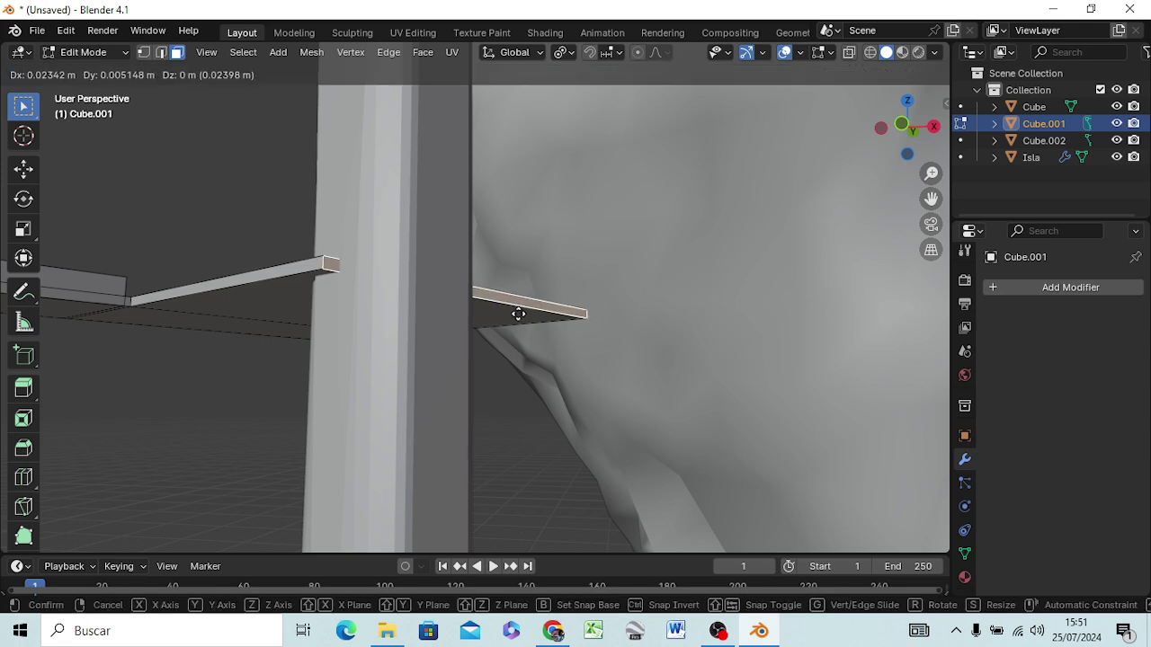
key("x")
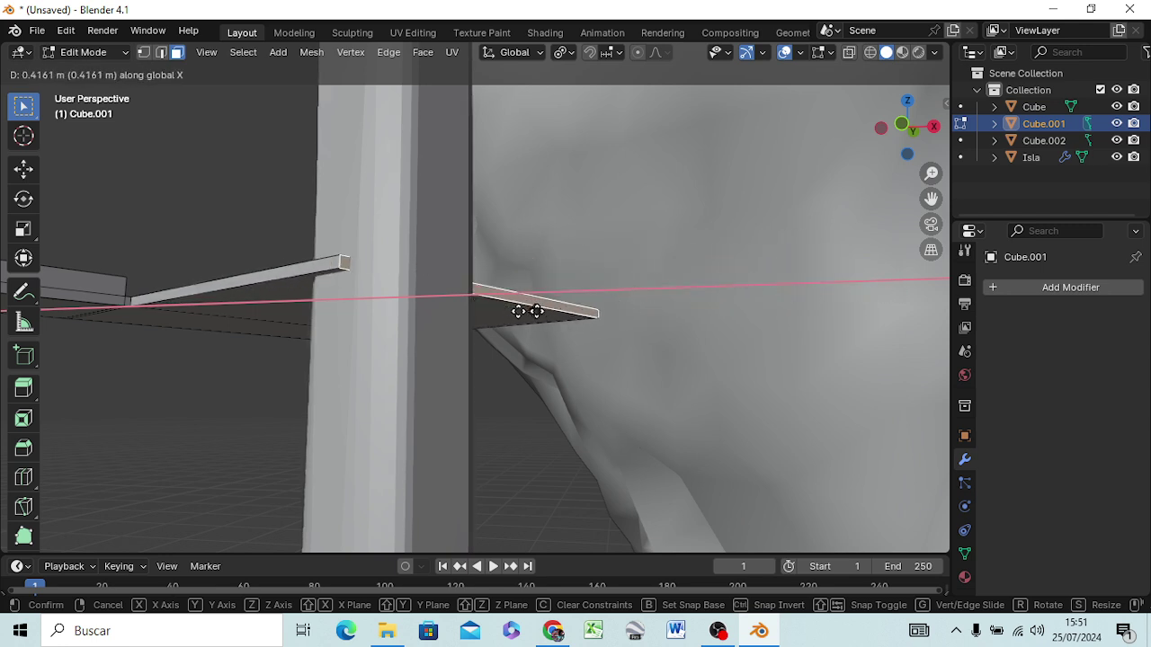
left_click(528, 310)
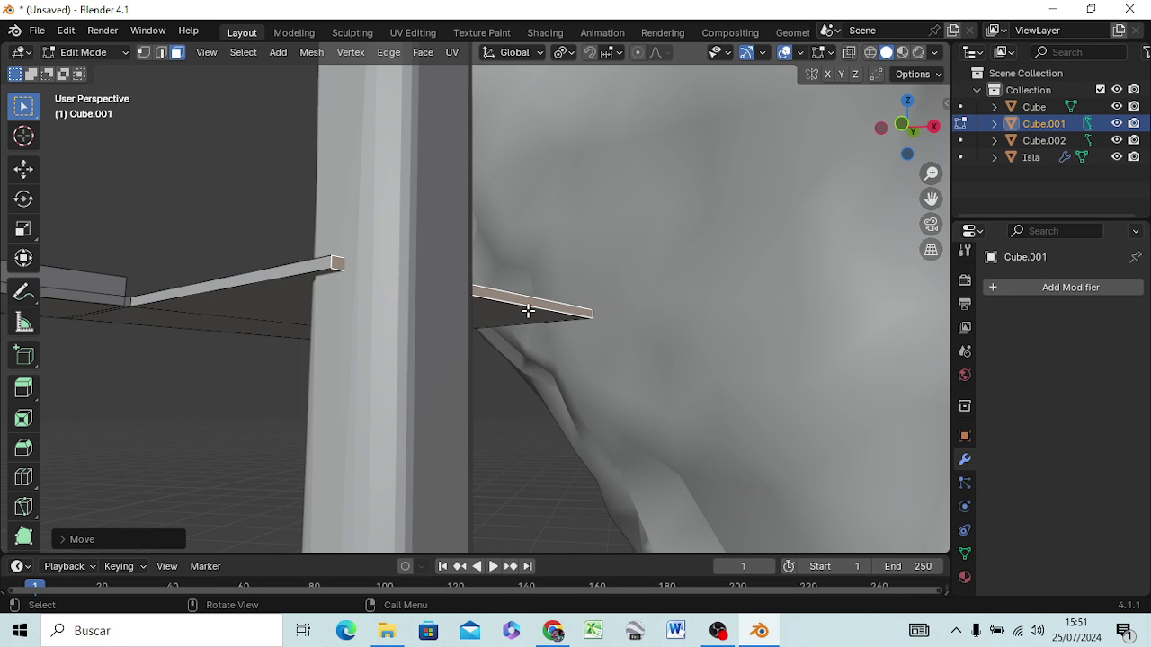
key("g")
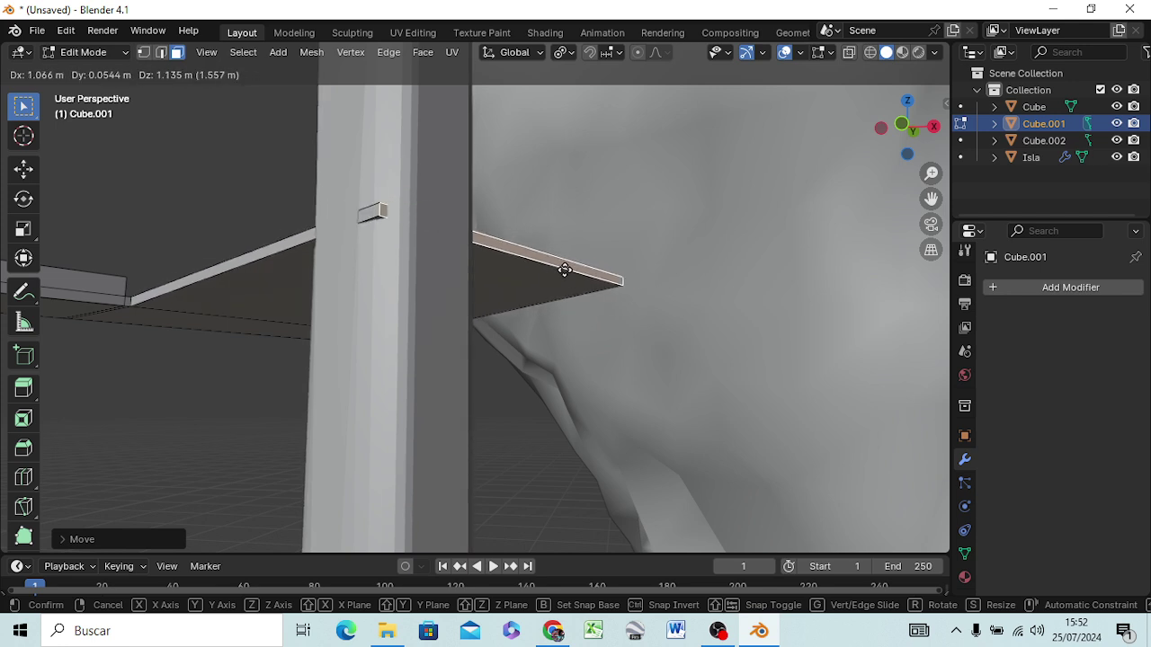
key("x")
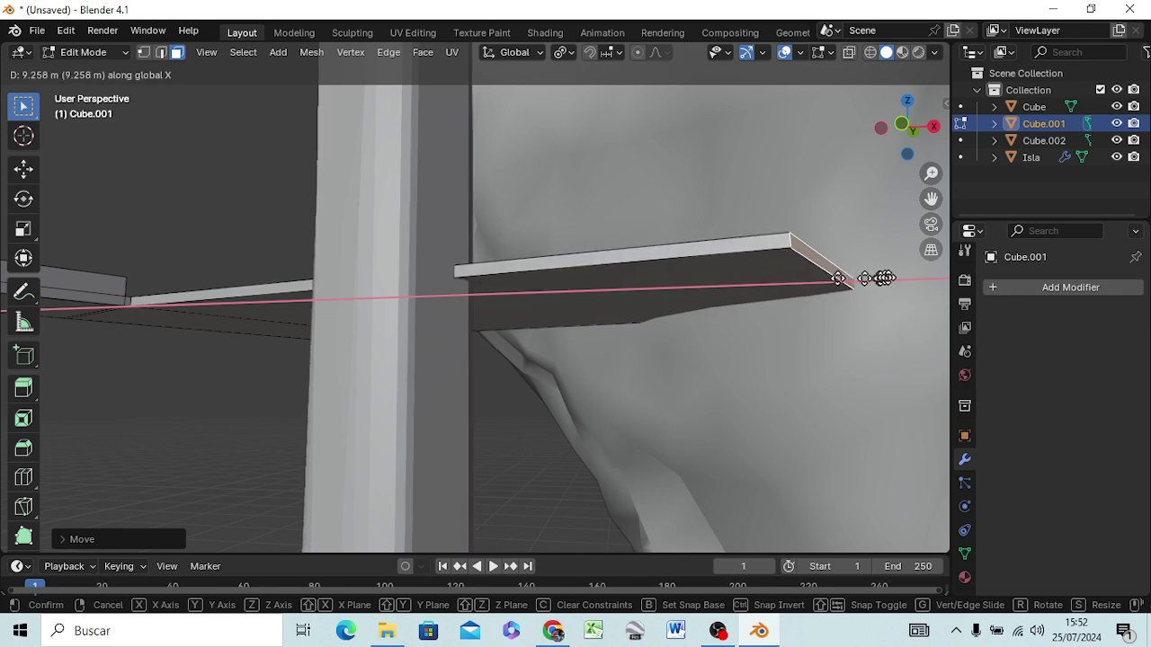
Confirm the plank's X extension into the rock
left_click(25, 284)
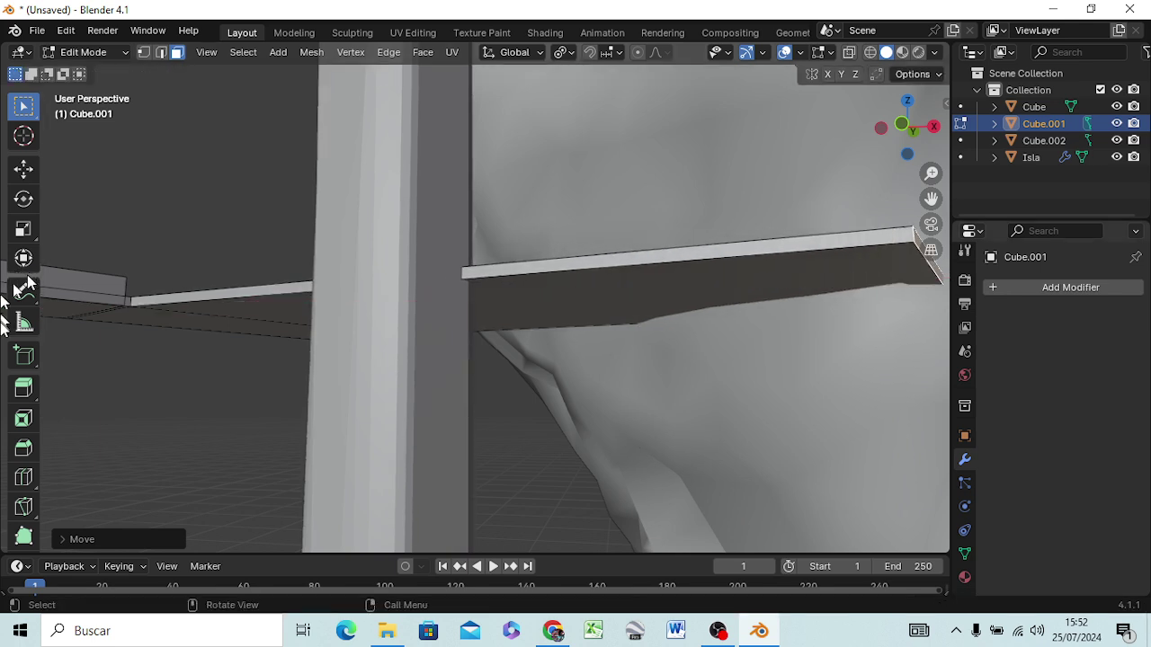
mouse_move(380, 257)
middle_mouse_down()
mouse_move(267, 322)
mouse_move(305, 316)
middle_mouse_up()
scroll(310, 306, "down", 5)
scroll(308, 295, "down", 5)
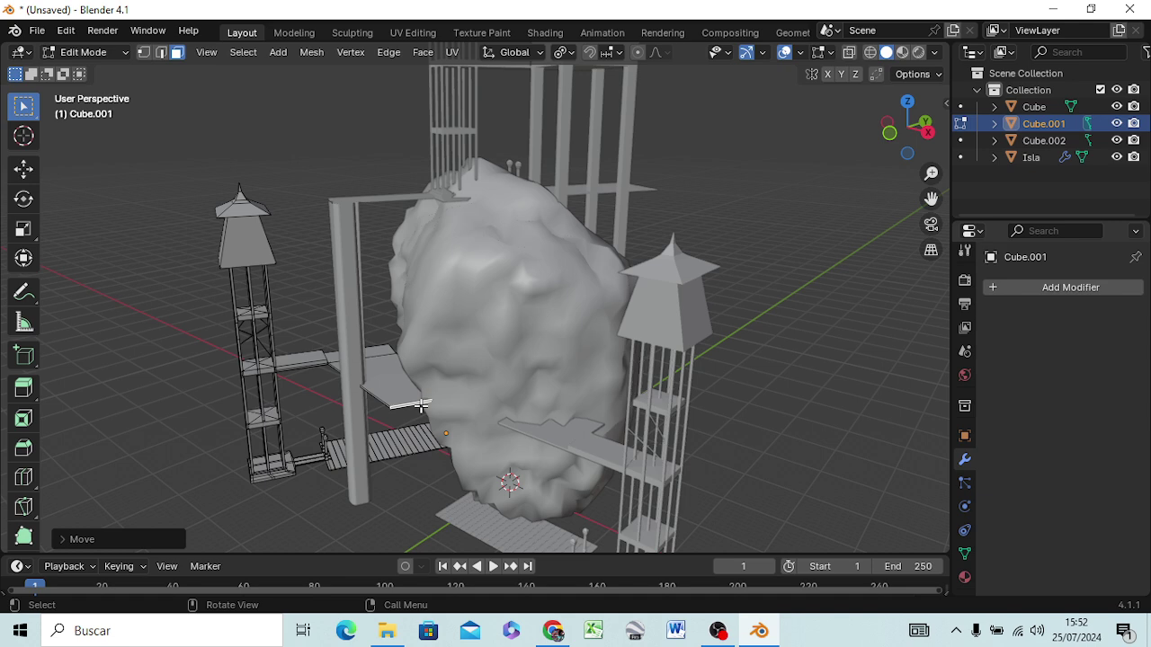
Move the other plank's end face about -6.27 m along Y to meet the tall pillar
key("g")
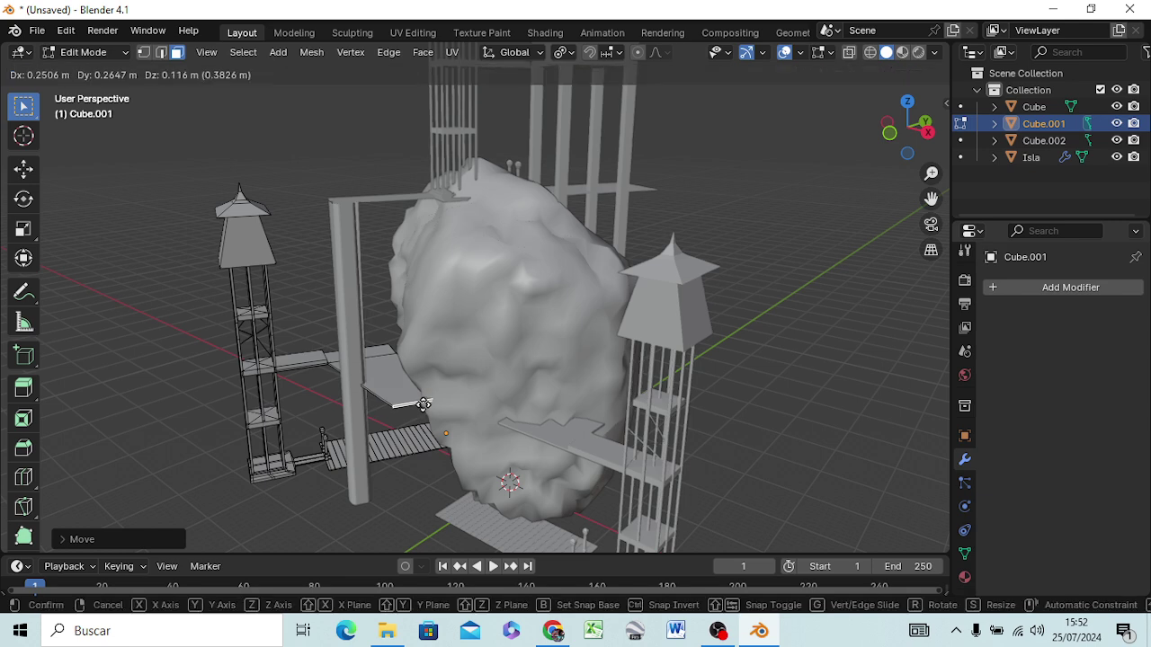
key("y")
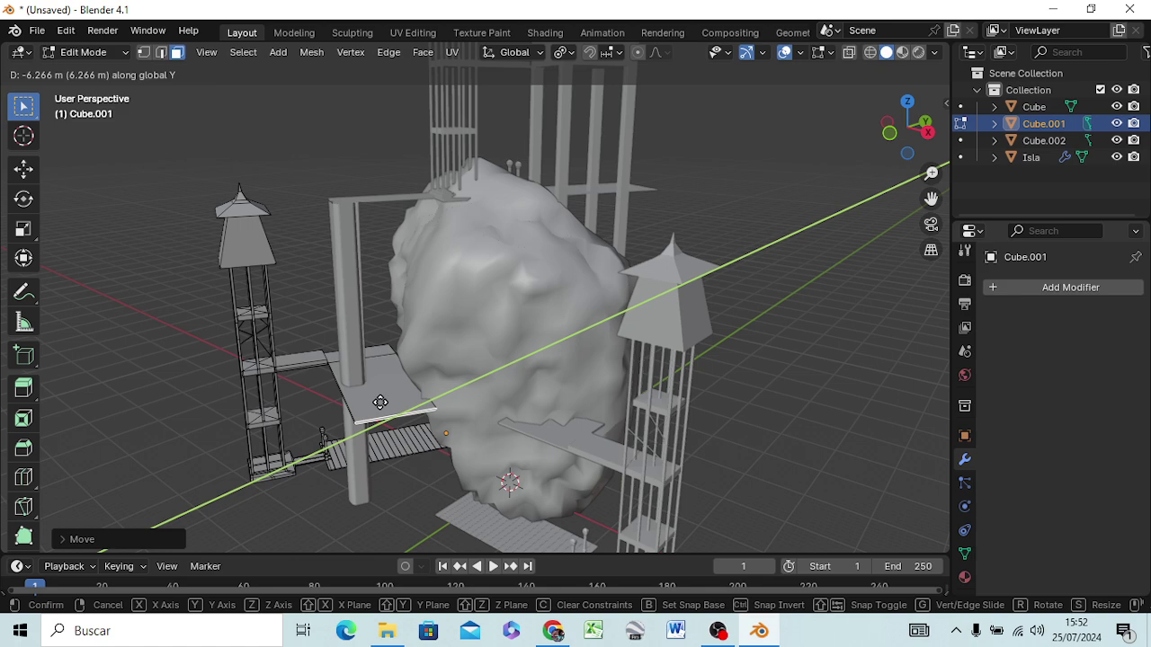
left_click(379, 401)
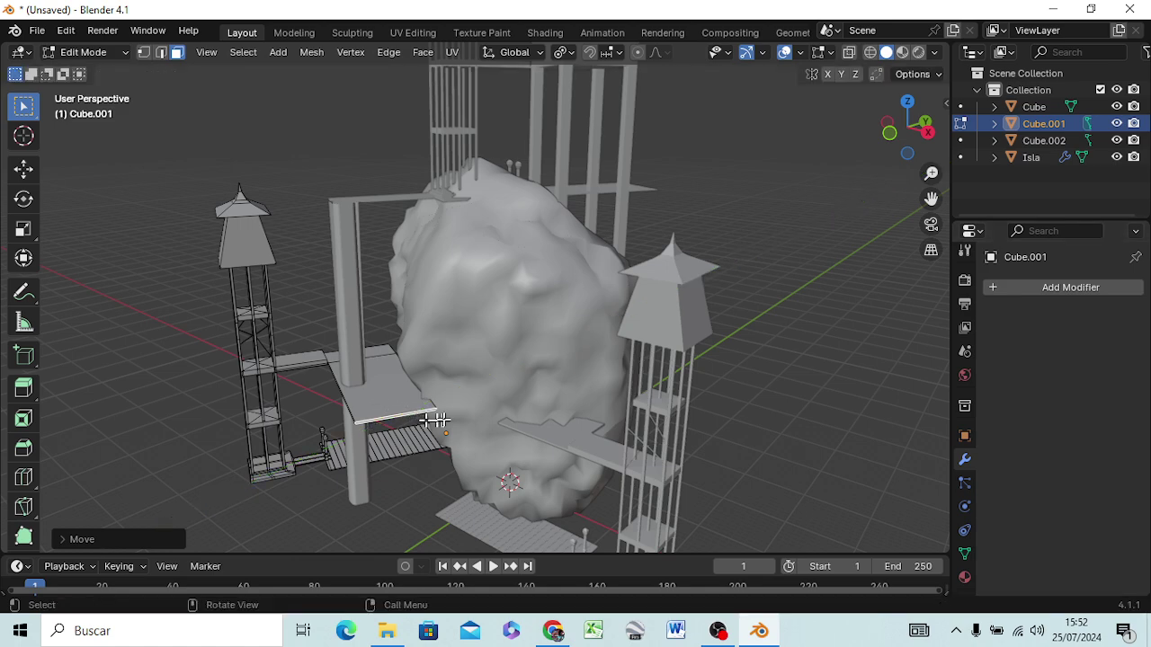
middle_click_drag(398, 407, 476, 372)
scroll(478, 377, "down", 2)
scroll(483, 369, "down", 2)
scroll(483, 367, "up", 1)
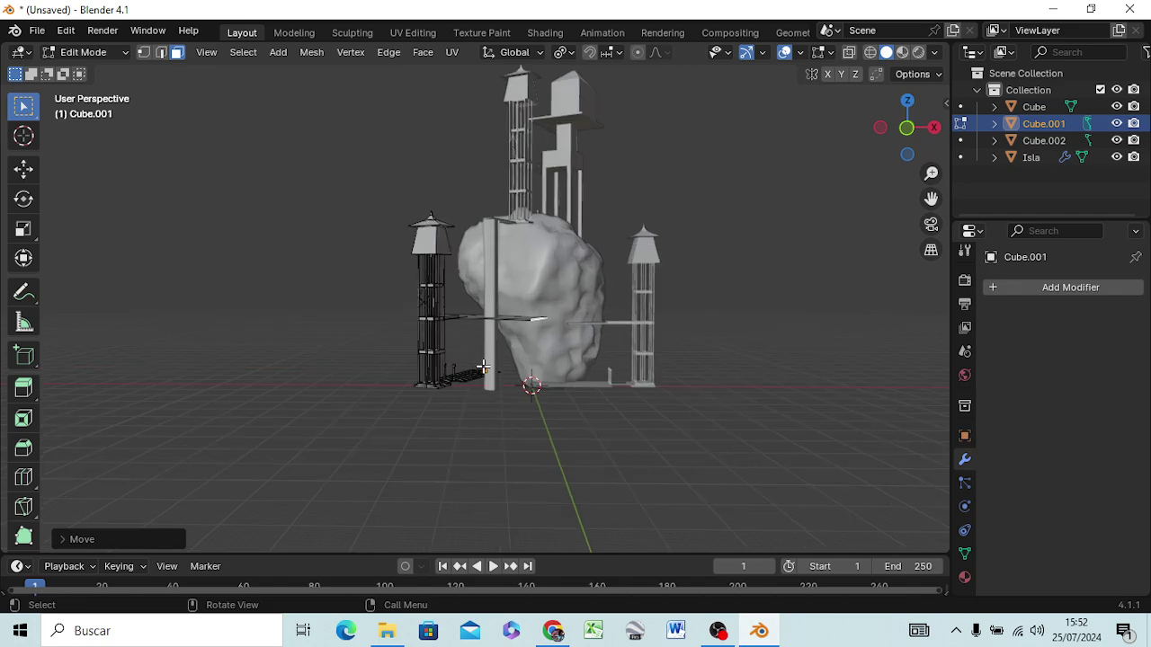
Return to Object Mode, switch to Wireframe shading, and frame the towers, planks and rock
mouse_move(545, 280)
middle_mouse_down()
mouse_move(172, 321)
mouse_move(360, 367)
mouse_move(547, 334)
mouse_move(555, 288)
mouse_move(528, 396)
mouse_move(570, 339)
mouse_move(296, 336)
mouse_move(393, 336)
middle_mouse_up()
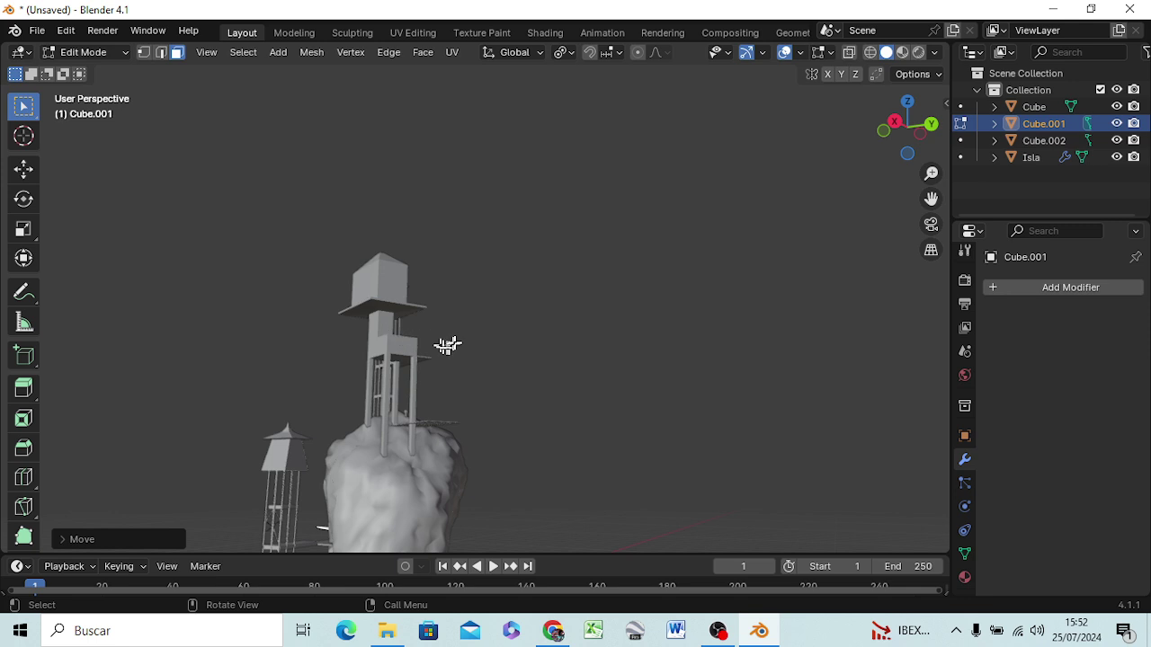
key("Tab")
key("z")
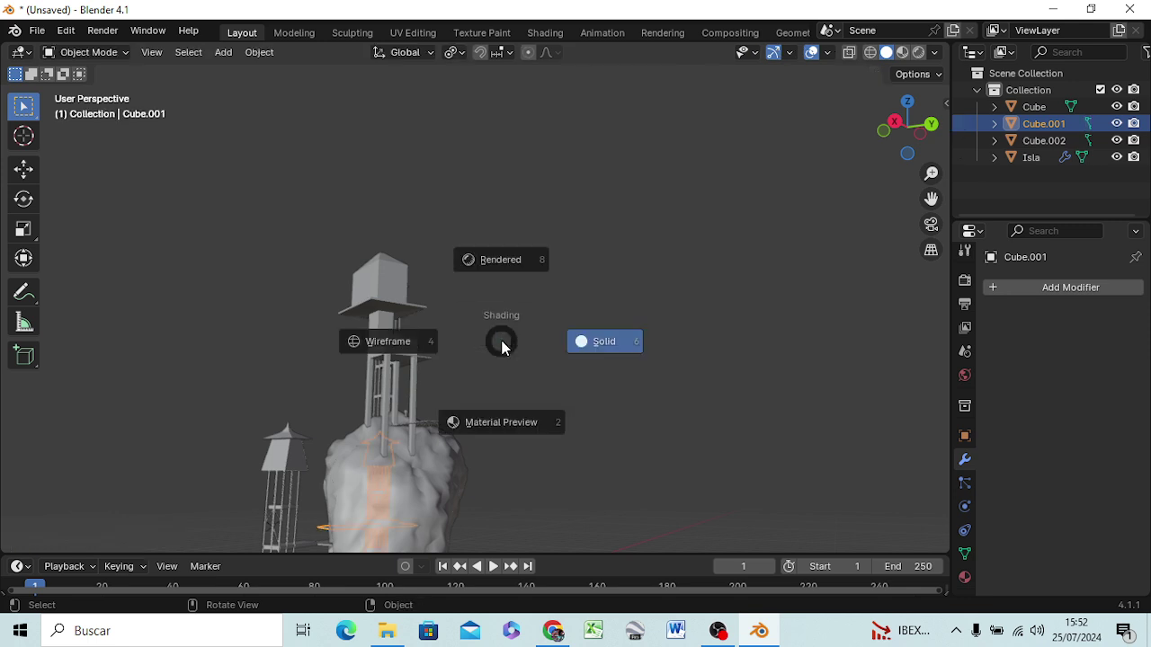
left_click(386, 343)
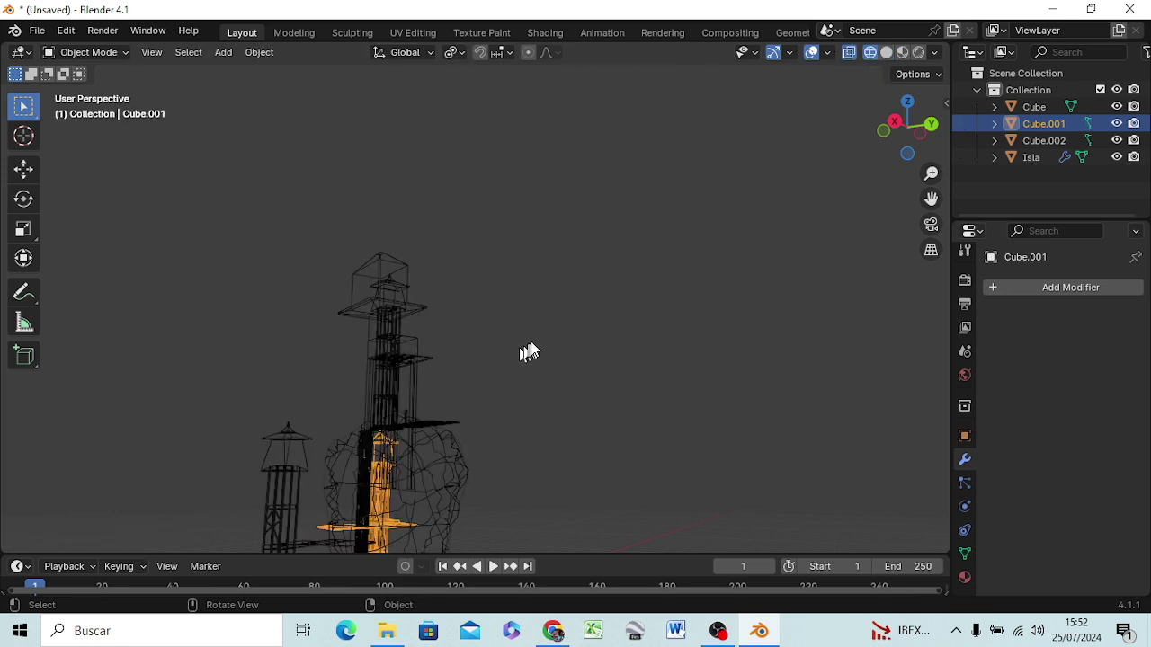
middle_click_drag(488, 370, 700, 404)
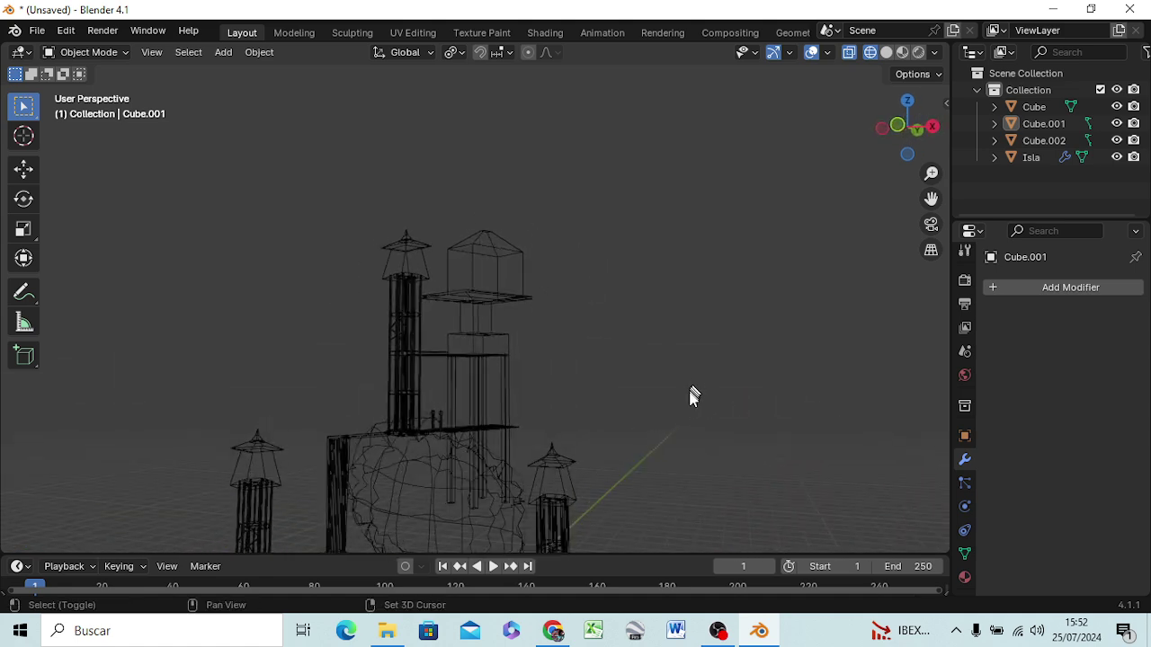
mouse_move(689, 389)
middle_mouse_down("shift")
mouse_move(717, 236)
mouse_move(747, 281)
middle_mouse_up("shift")
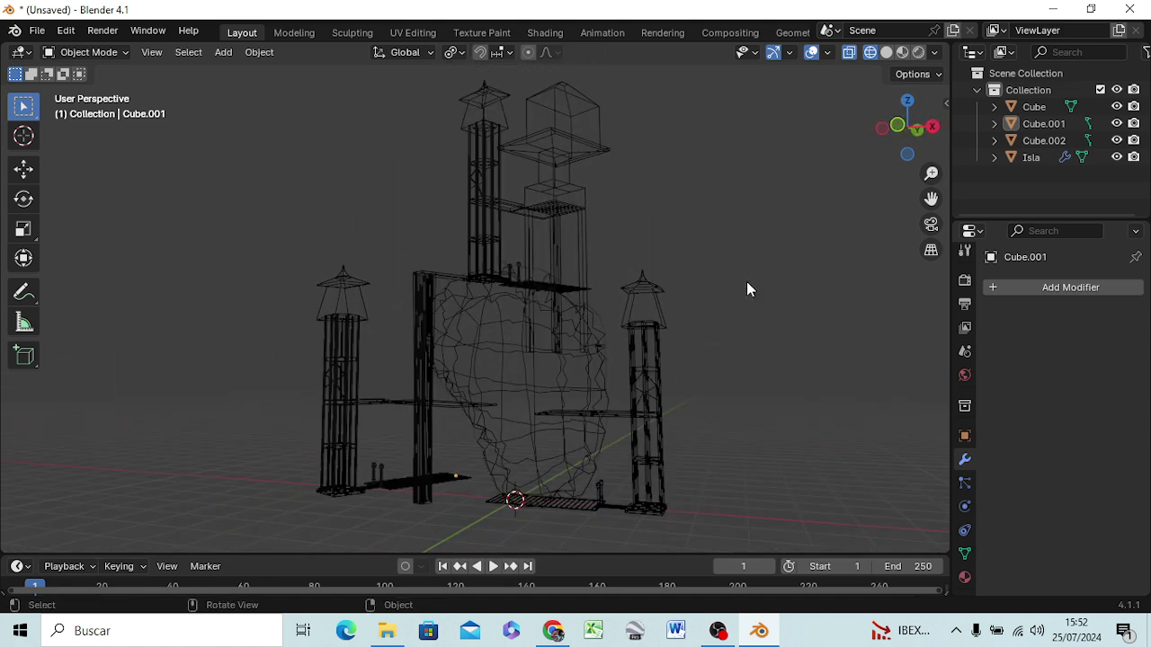